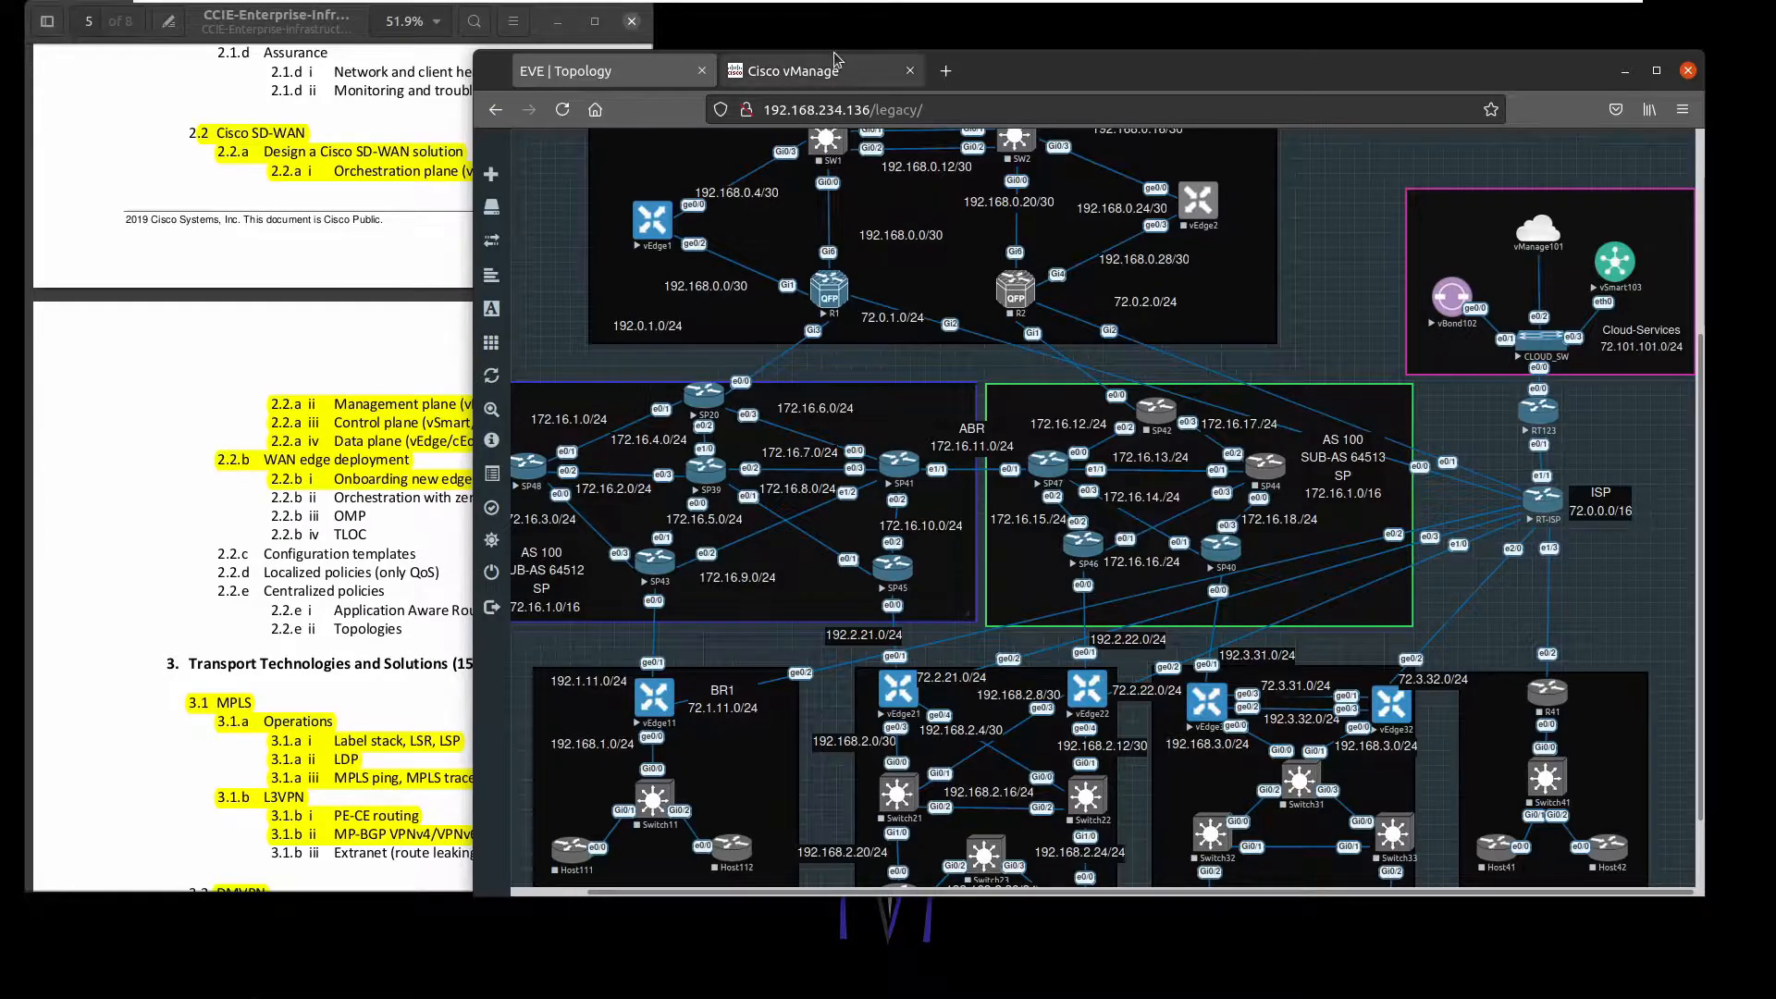
- Switch to Cisco vManage and open the list of feature templates in the configuration area
click(814, 81)
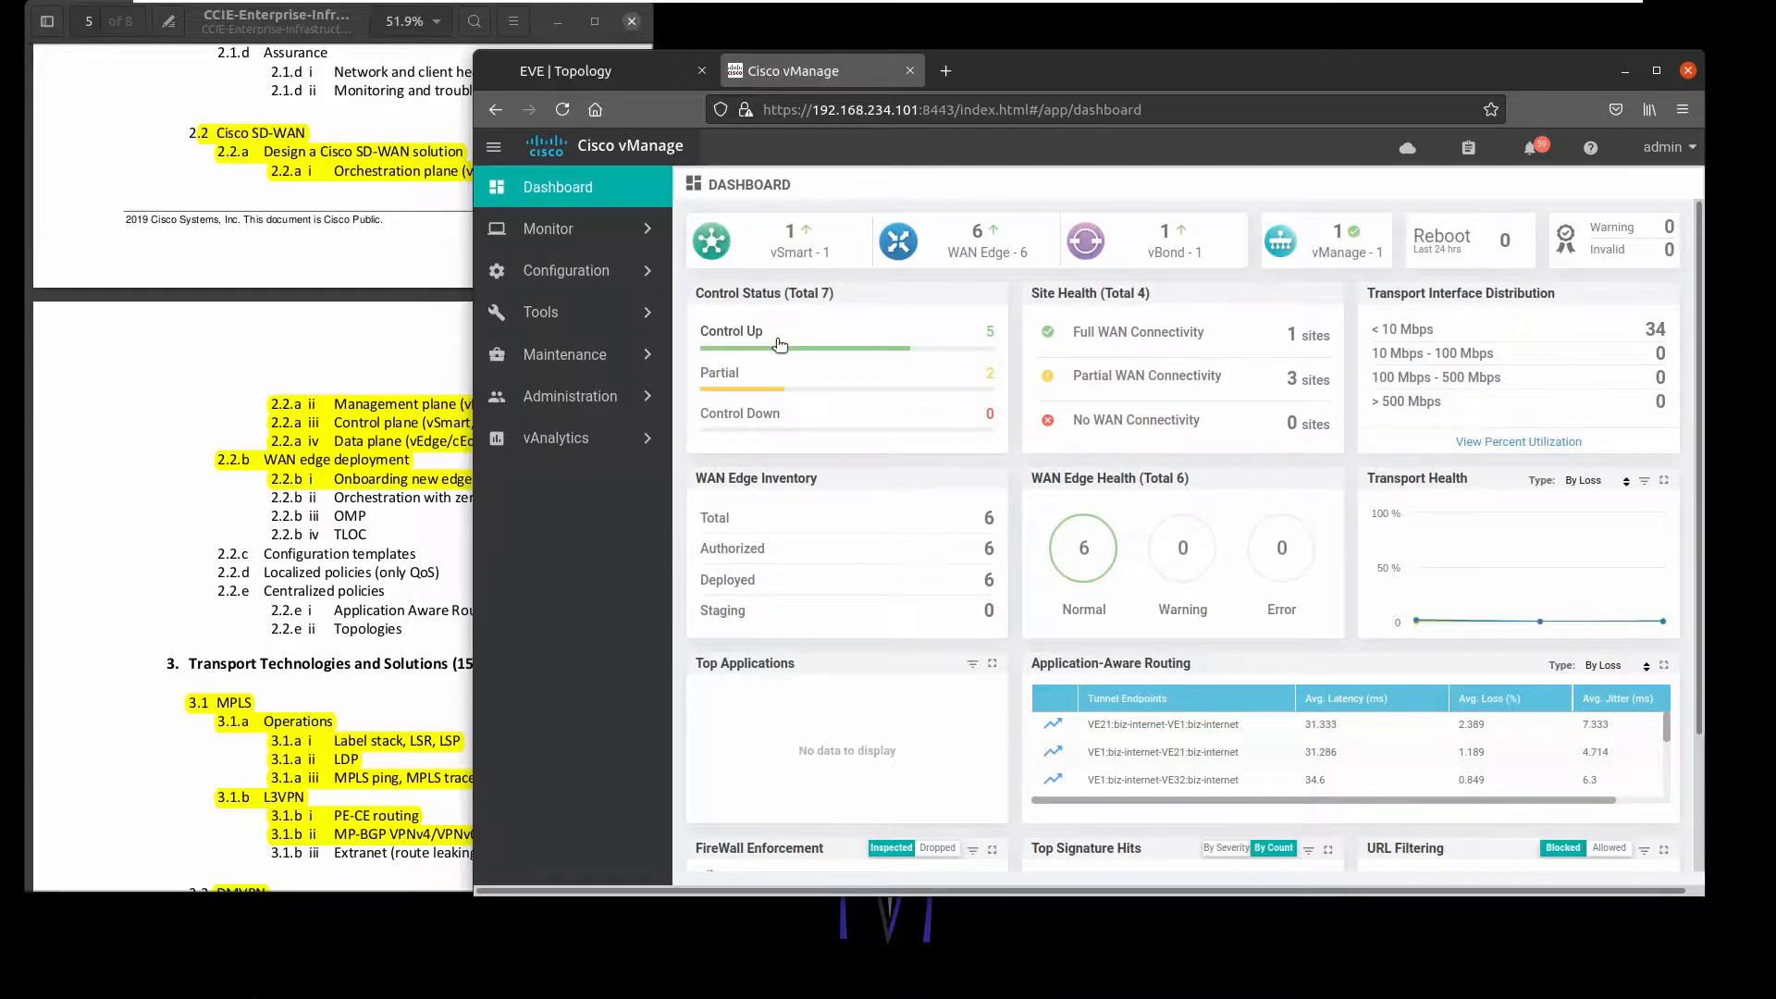
click(555, 277)
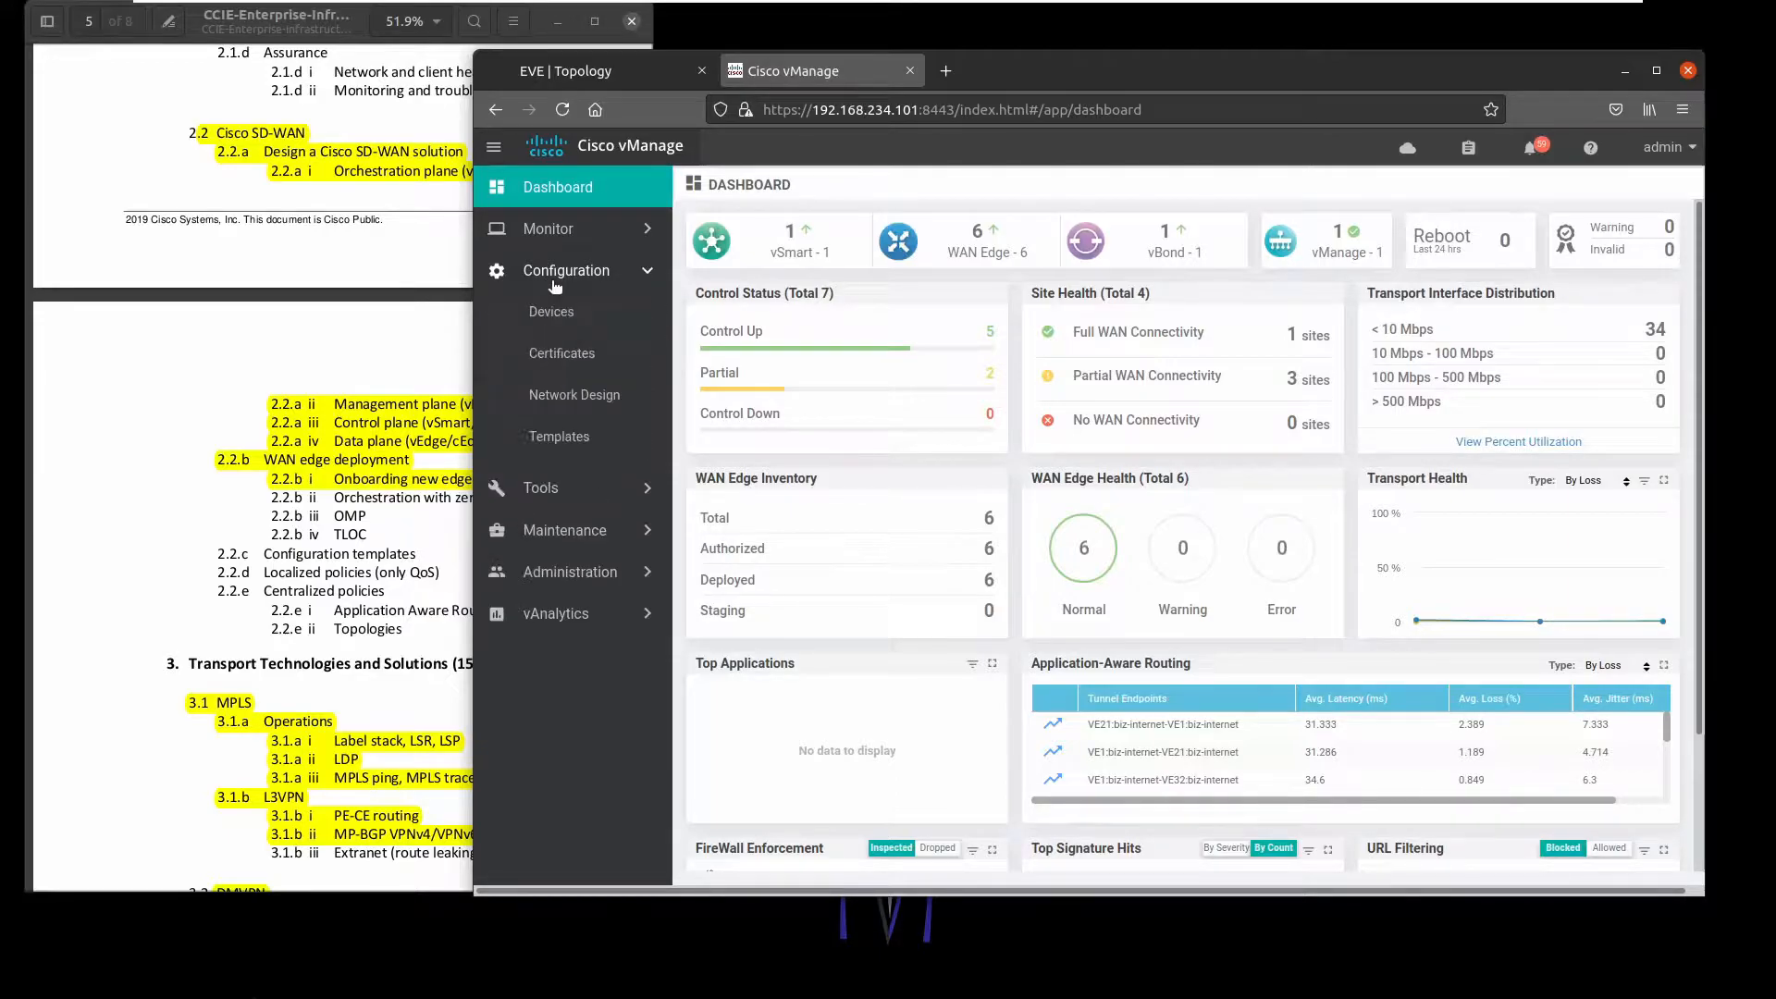
click(573, 436)
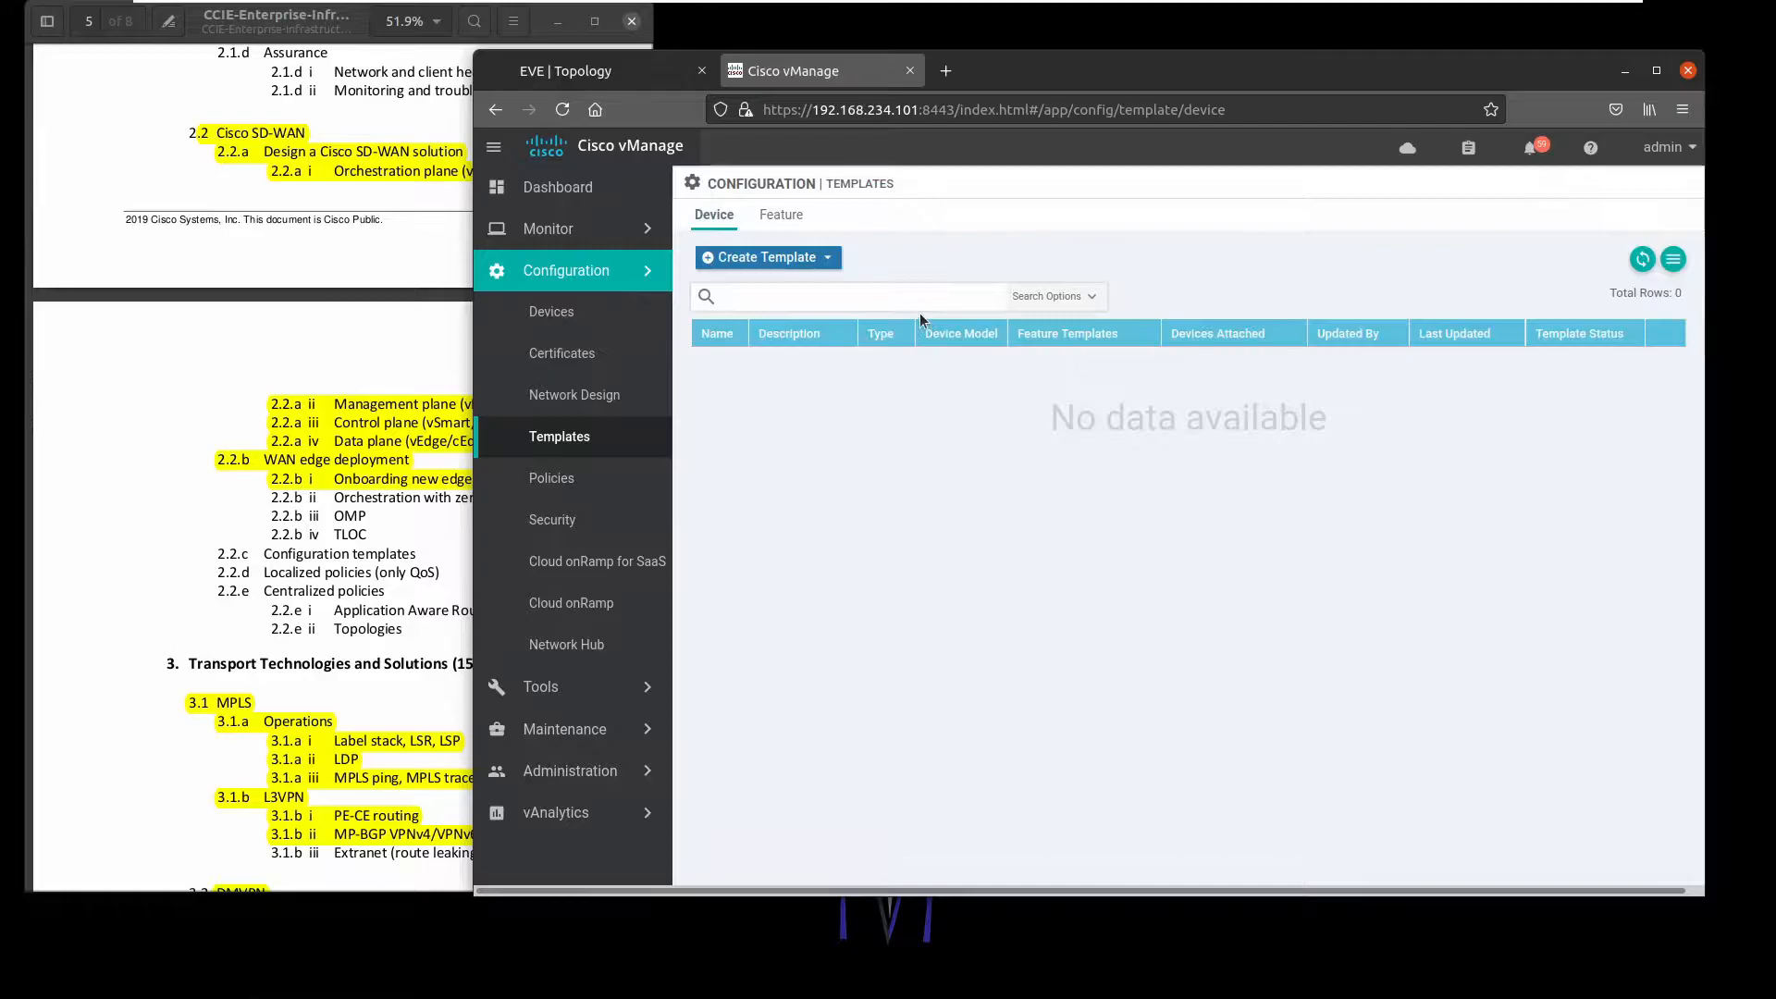
click(791, 219)
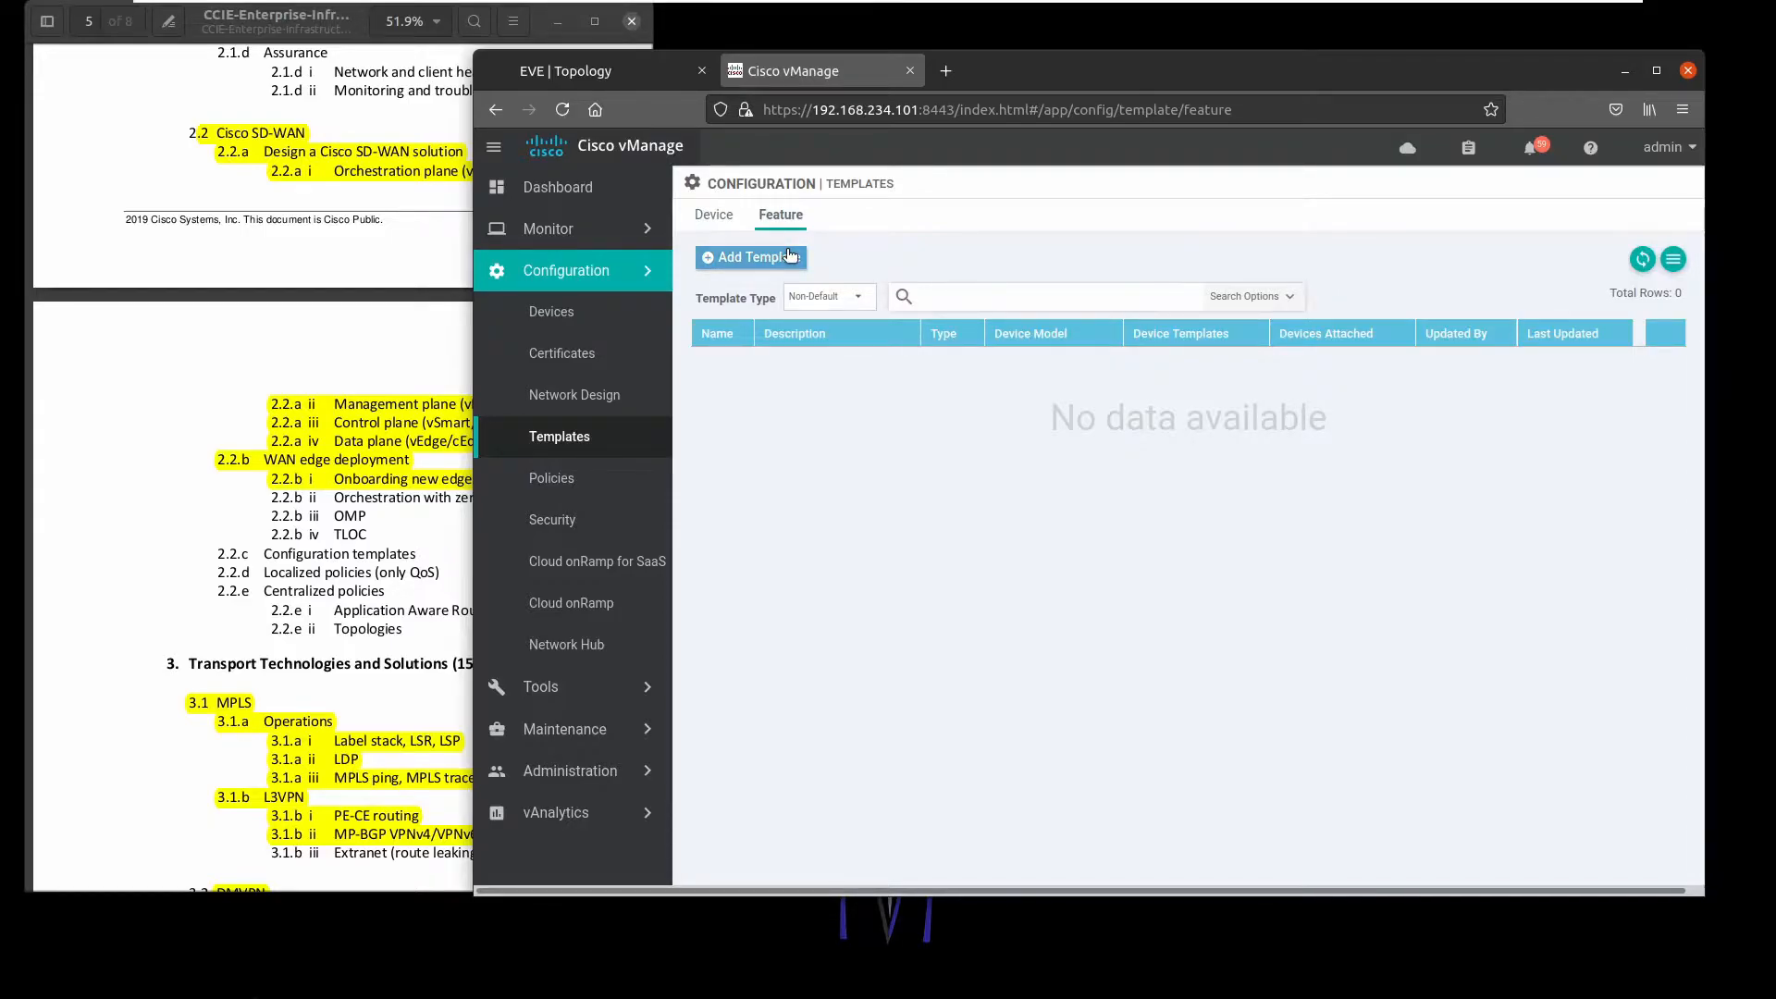
- Start a new System feature template for the vEdge Cloud device model
click(789, 256)
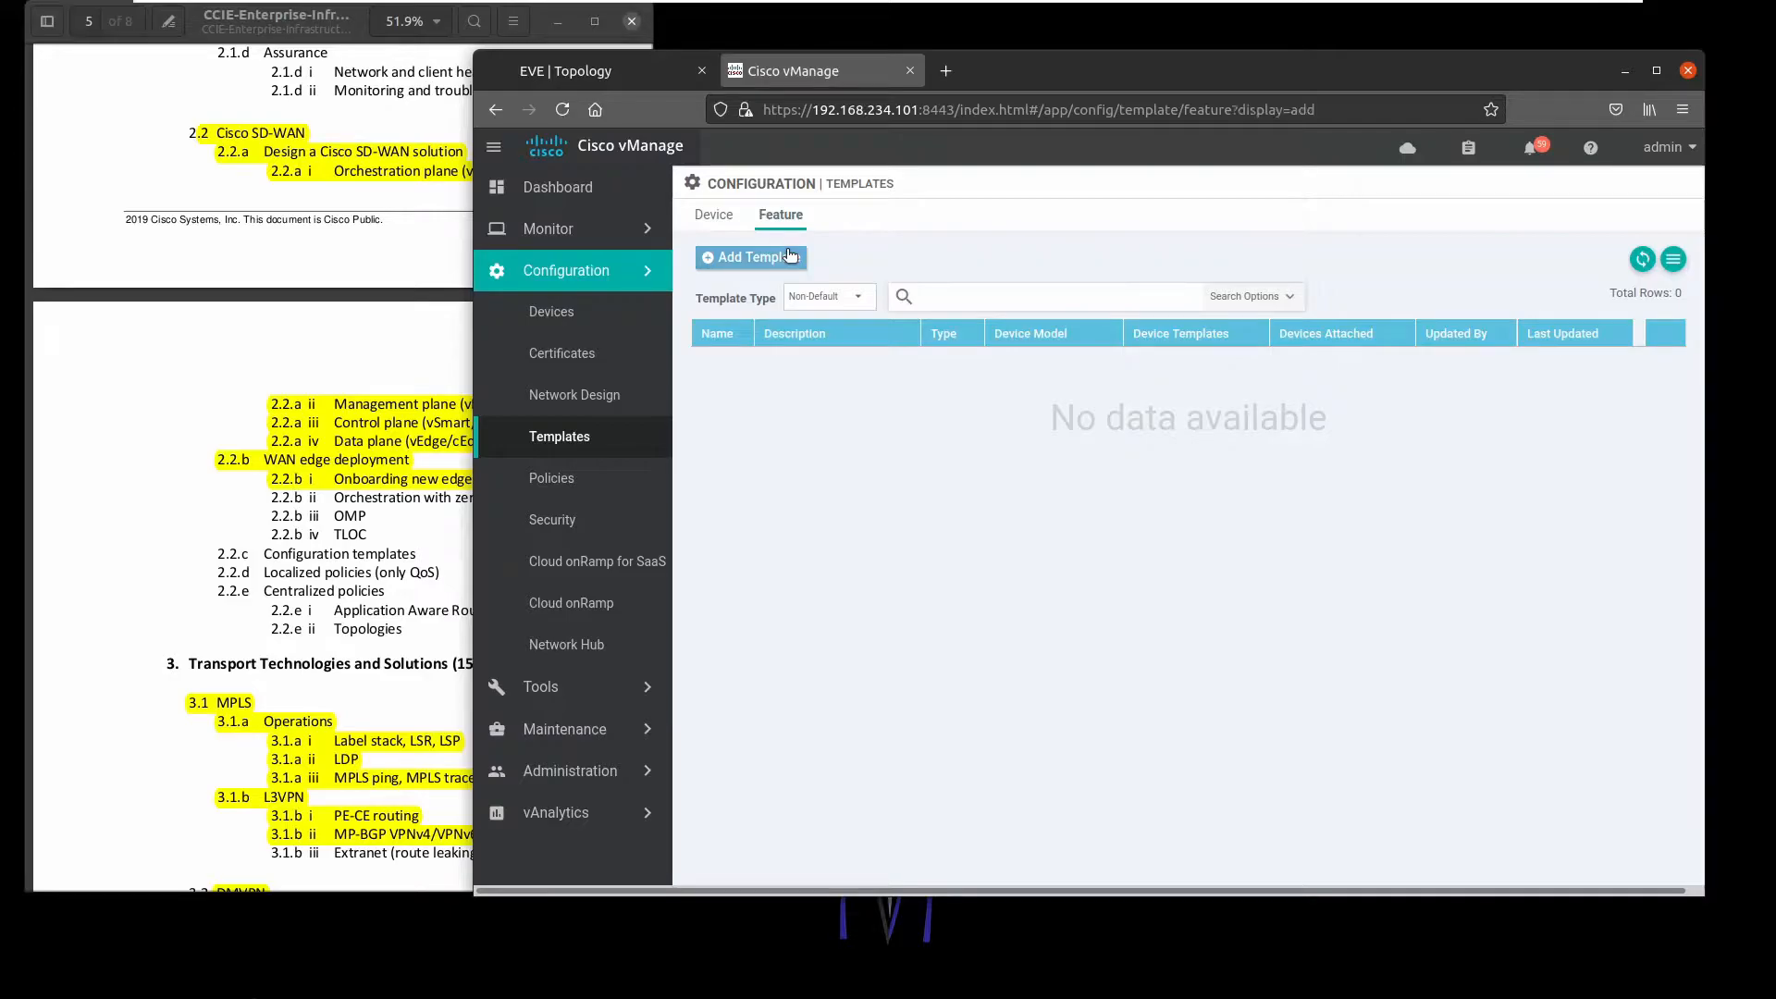
scroll(833, 460, down, 10)
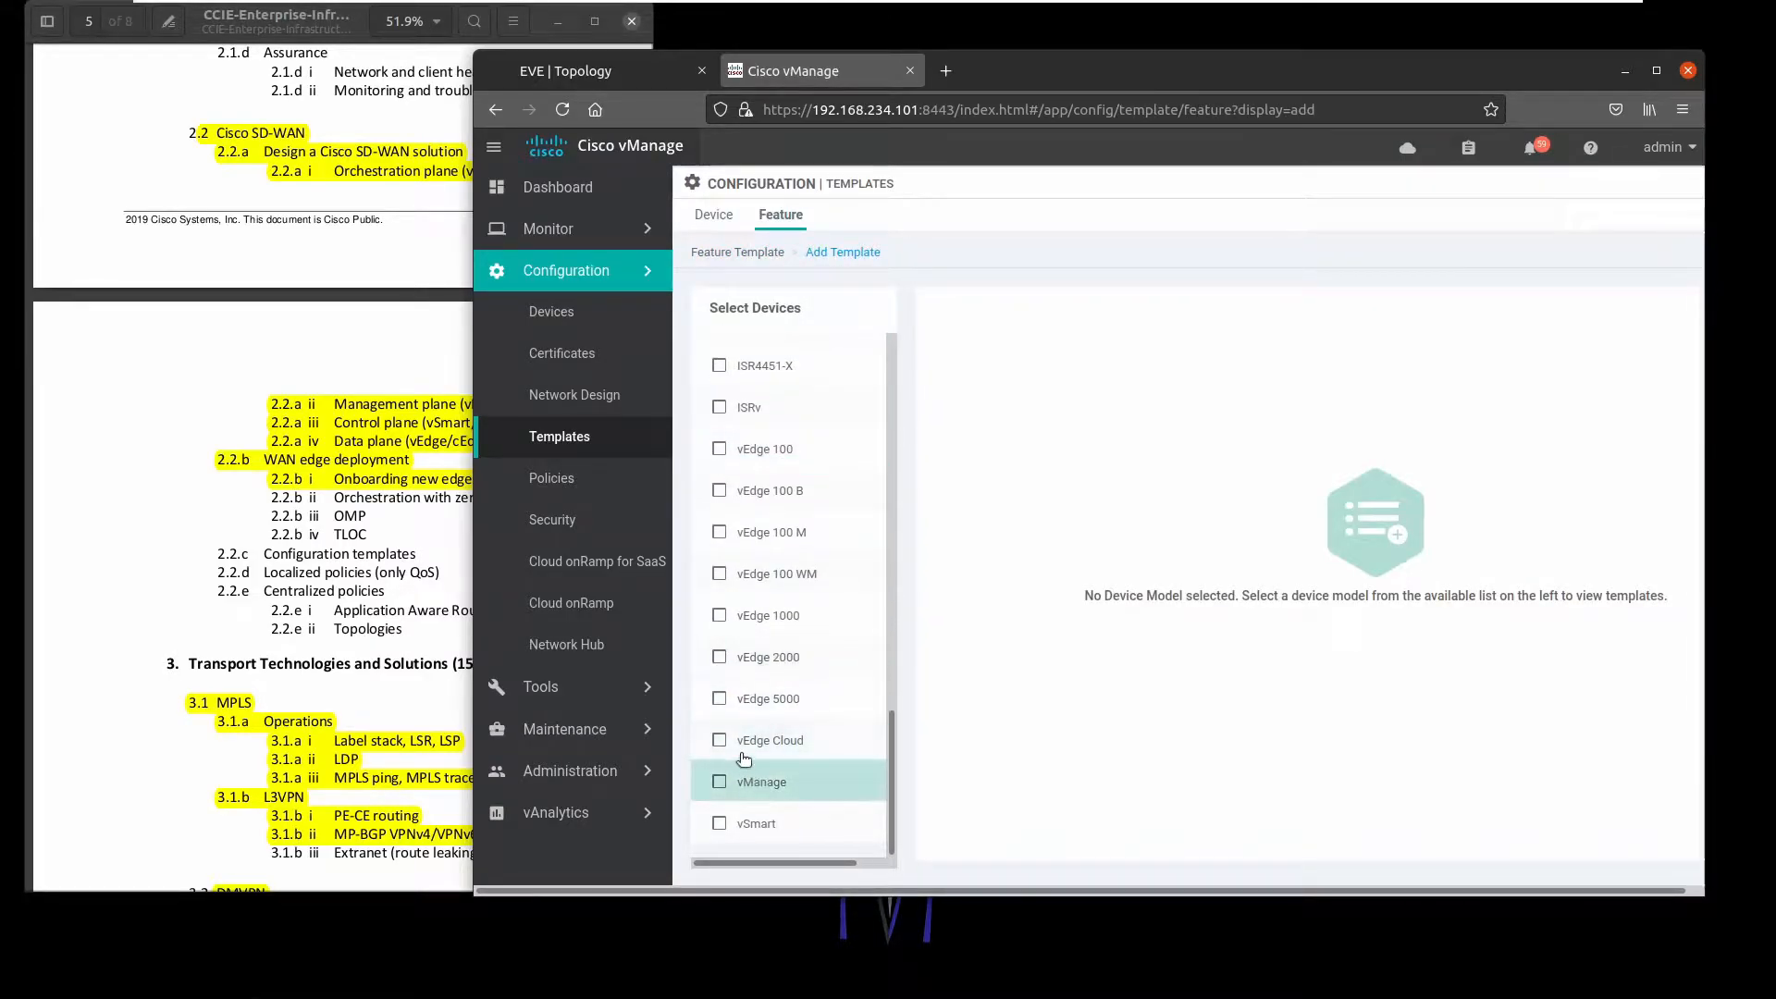
click(740, 746)
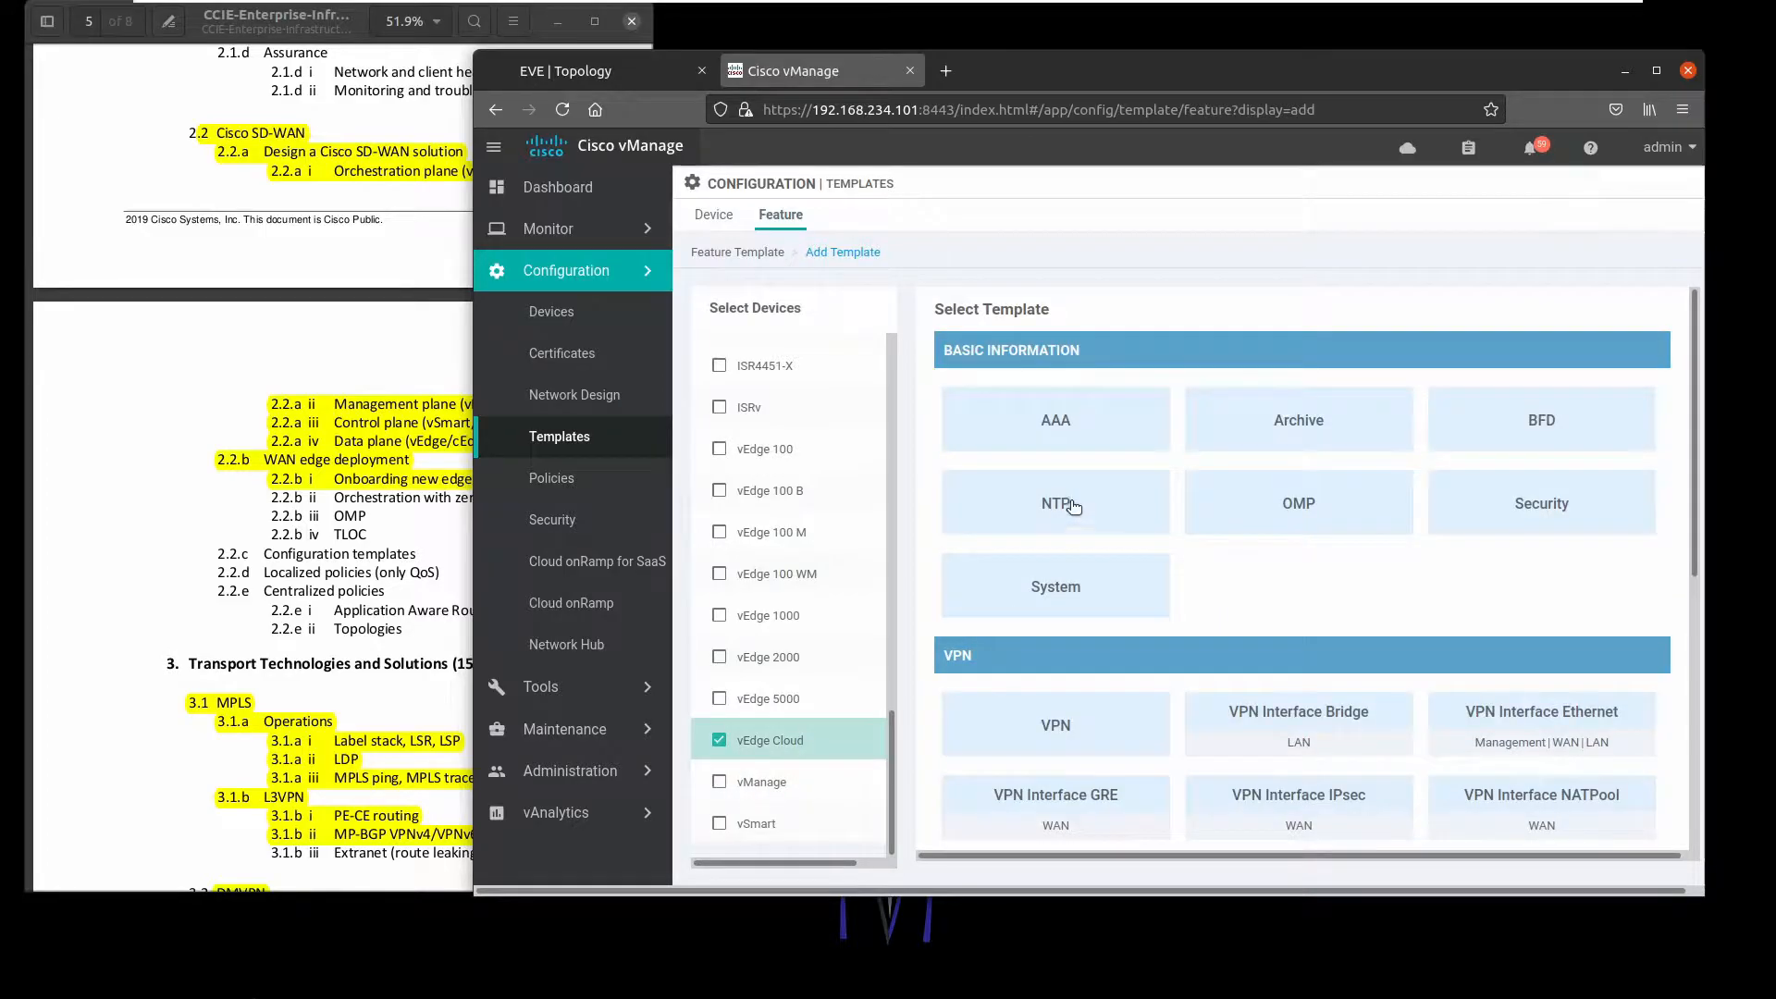
click(1063, 573)
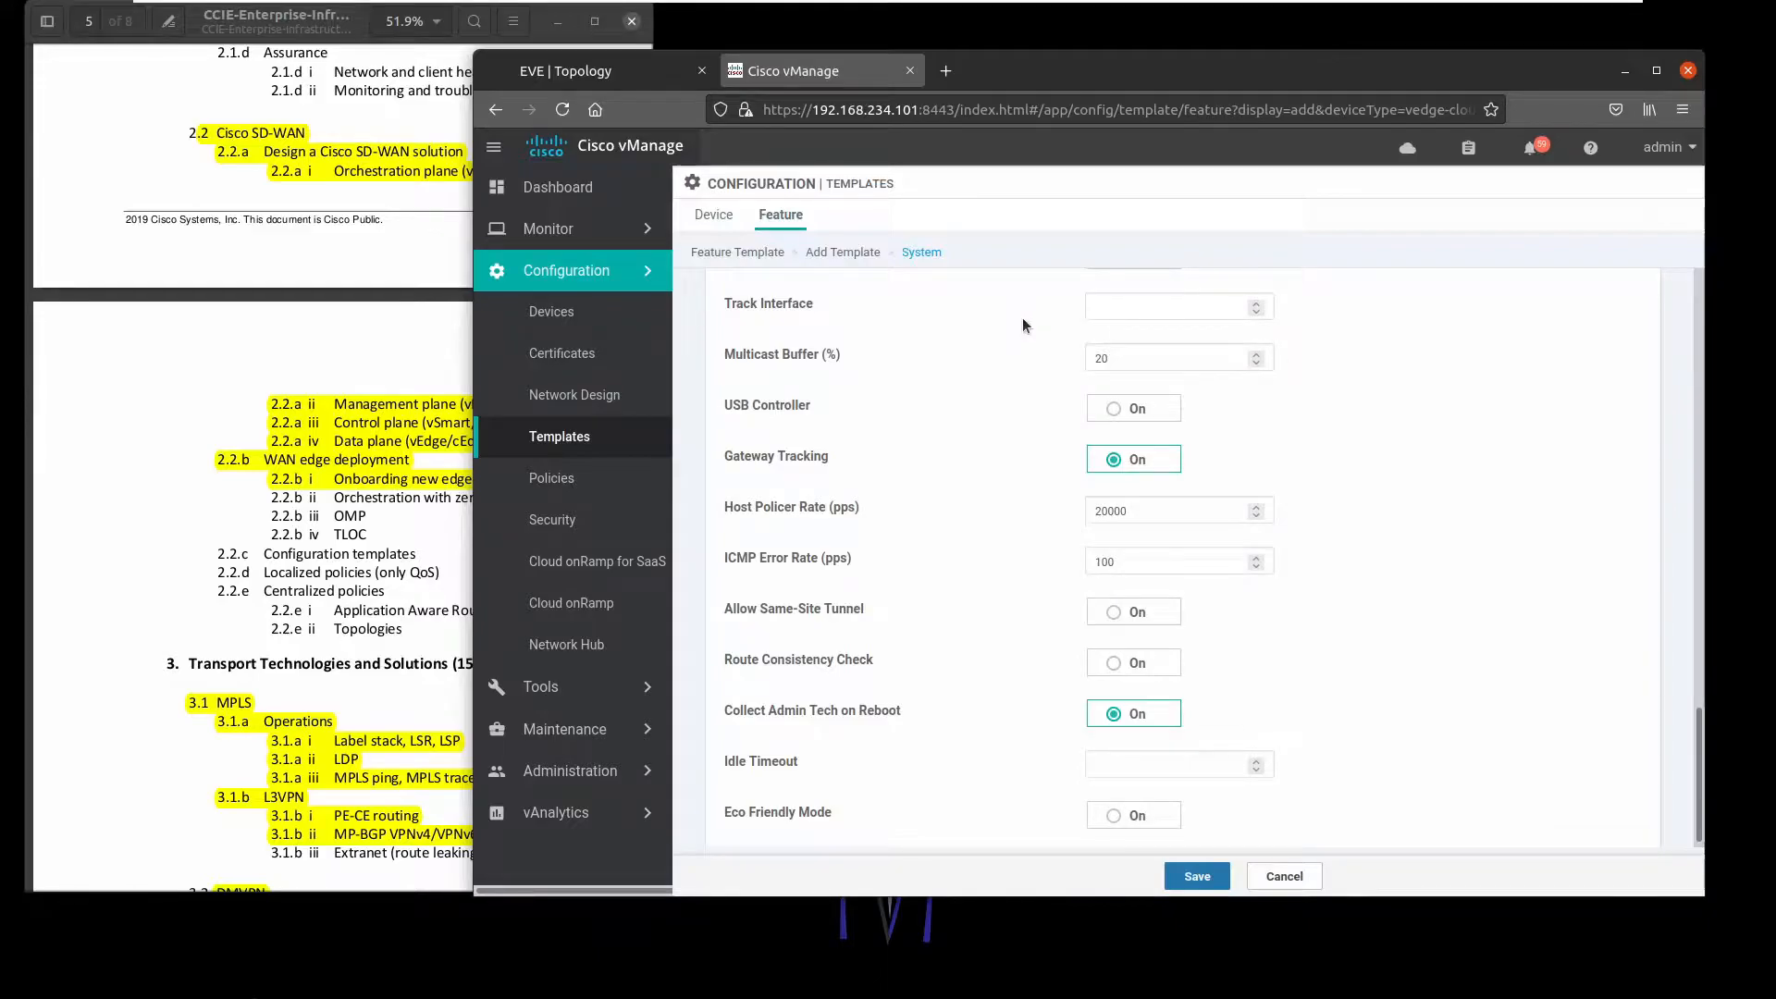
- Enter VE_SYSTEM as both the name and the description of the System template
click(942, 348)
text(VE_)
key(BackSpace)
key(BackSpace)
key(BackSpace)
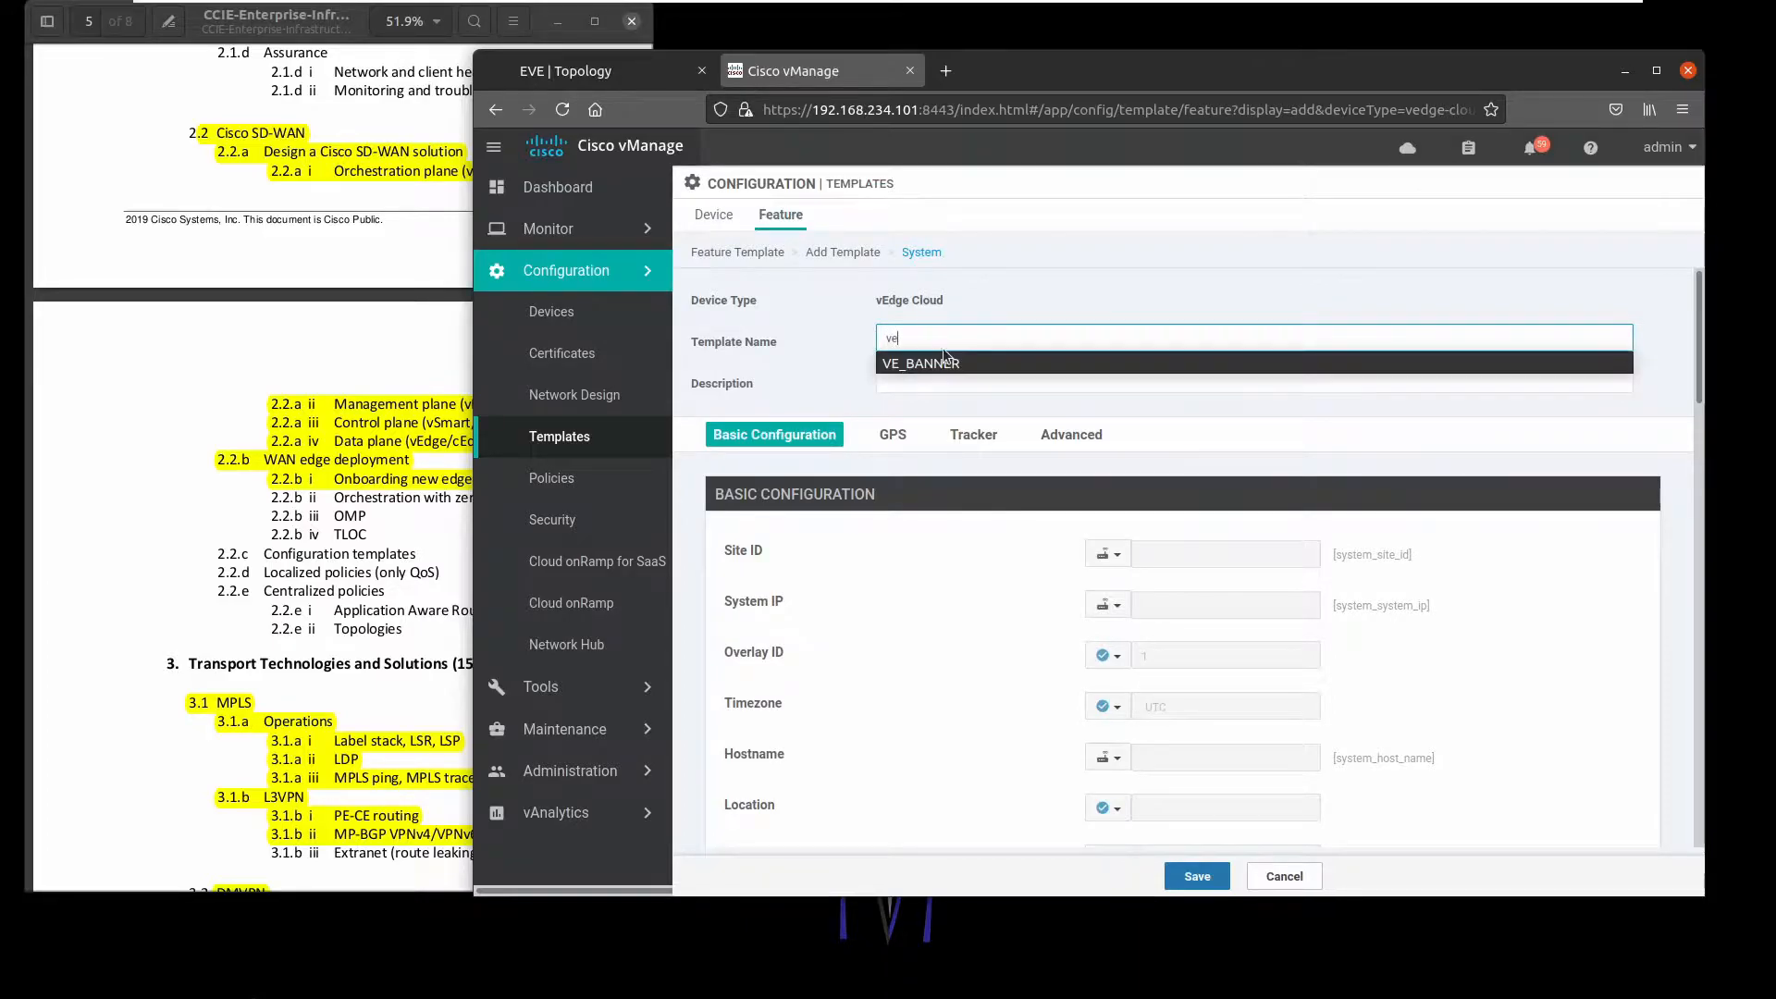
text(VE_SYSTEM)
key(Tab)
key(shift+Tab)
key(ctrl+c)
key(Tab)
key(ctrl+v)
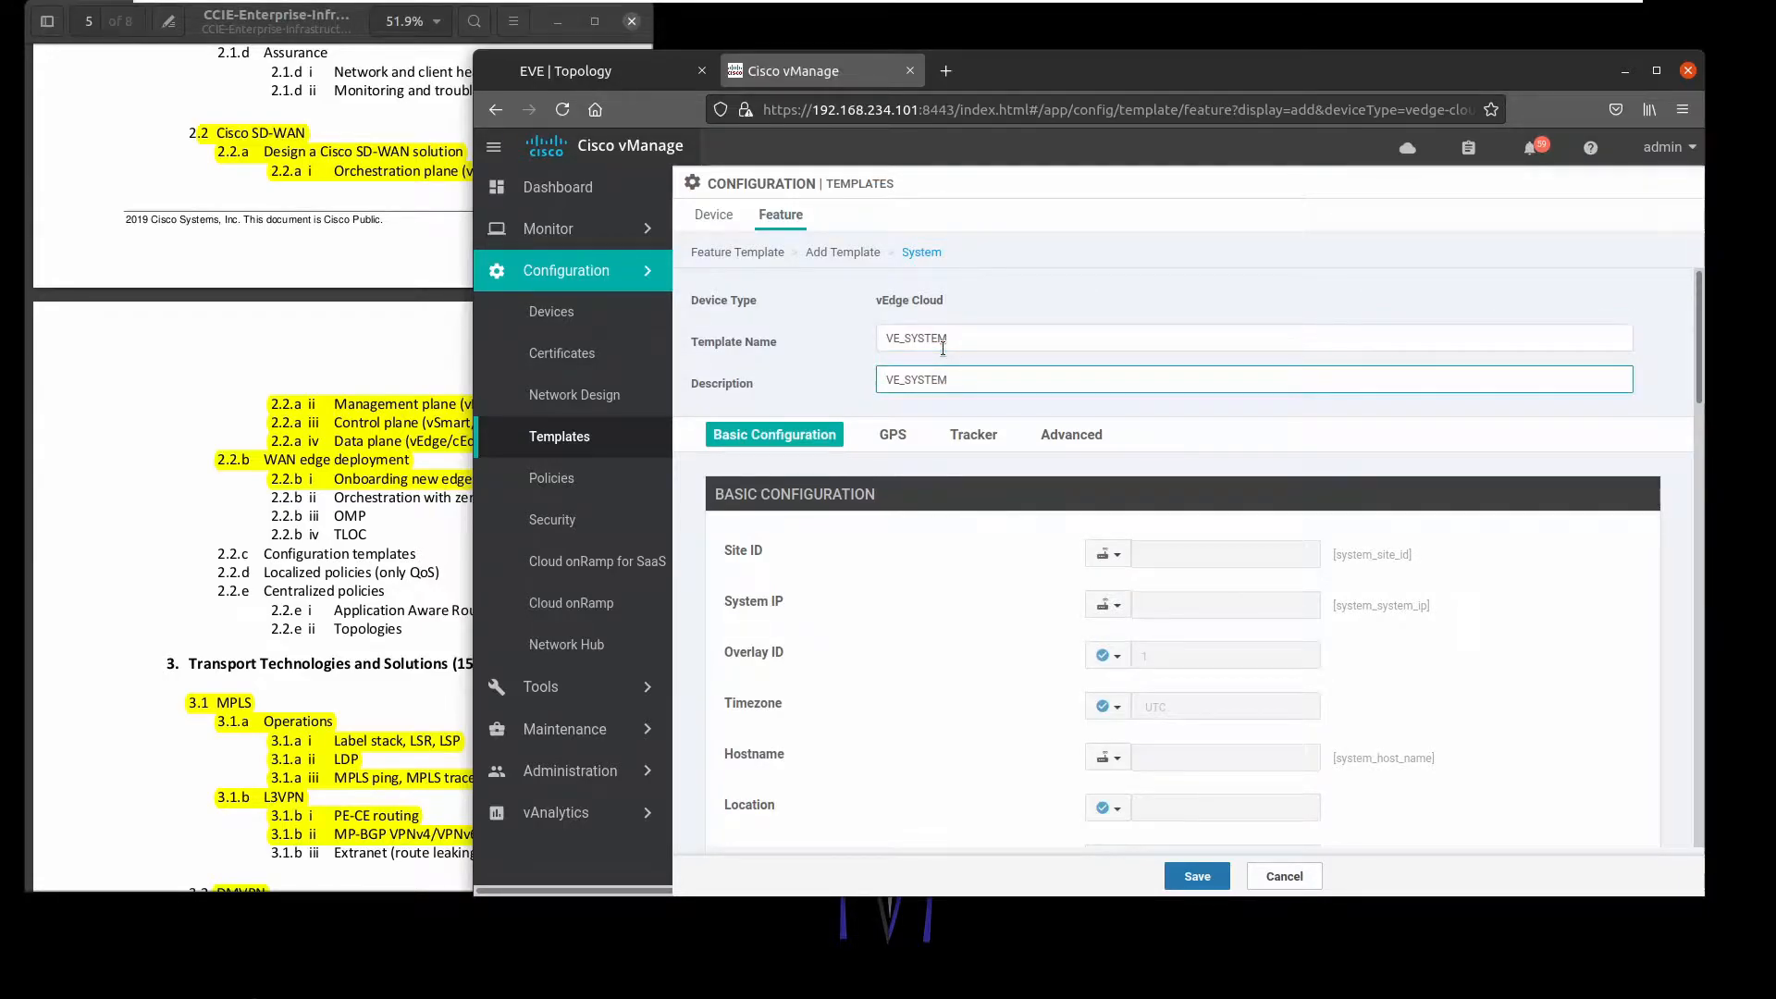
- Set the Console Baud Rate in the System template's basic configuration to its default
scroll(951, 530, down, 1)
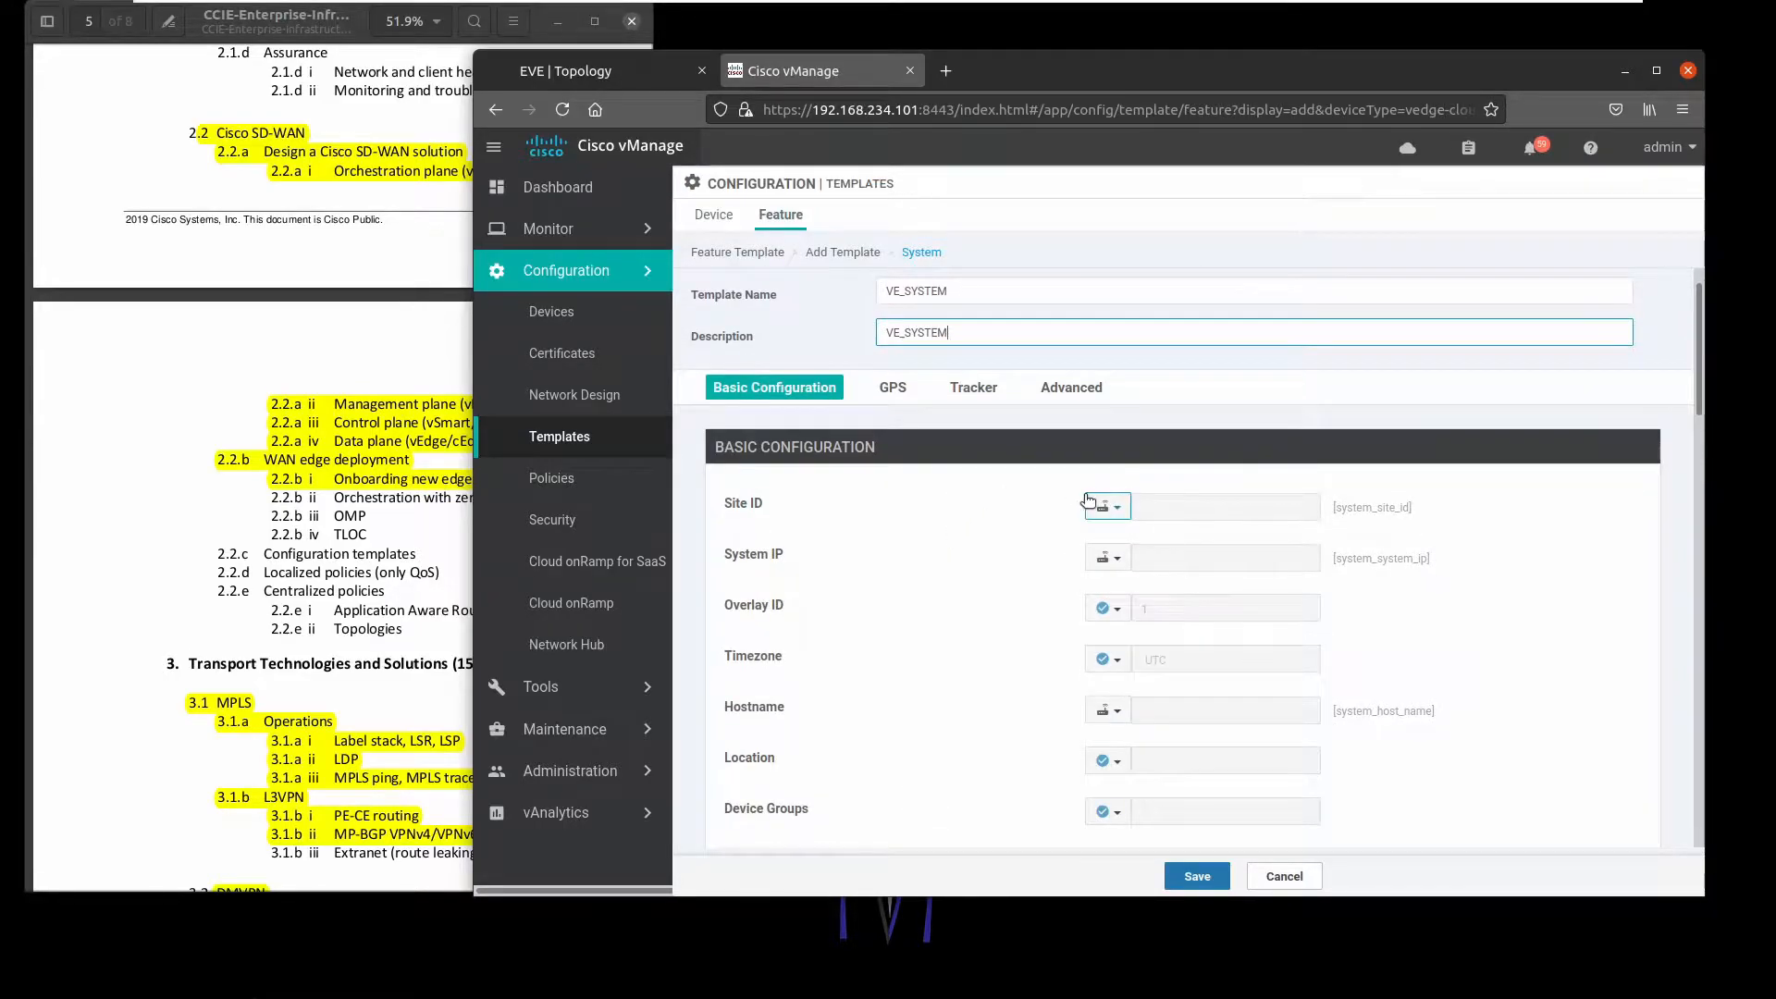
scroll(1084, 496, down, 2)
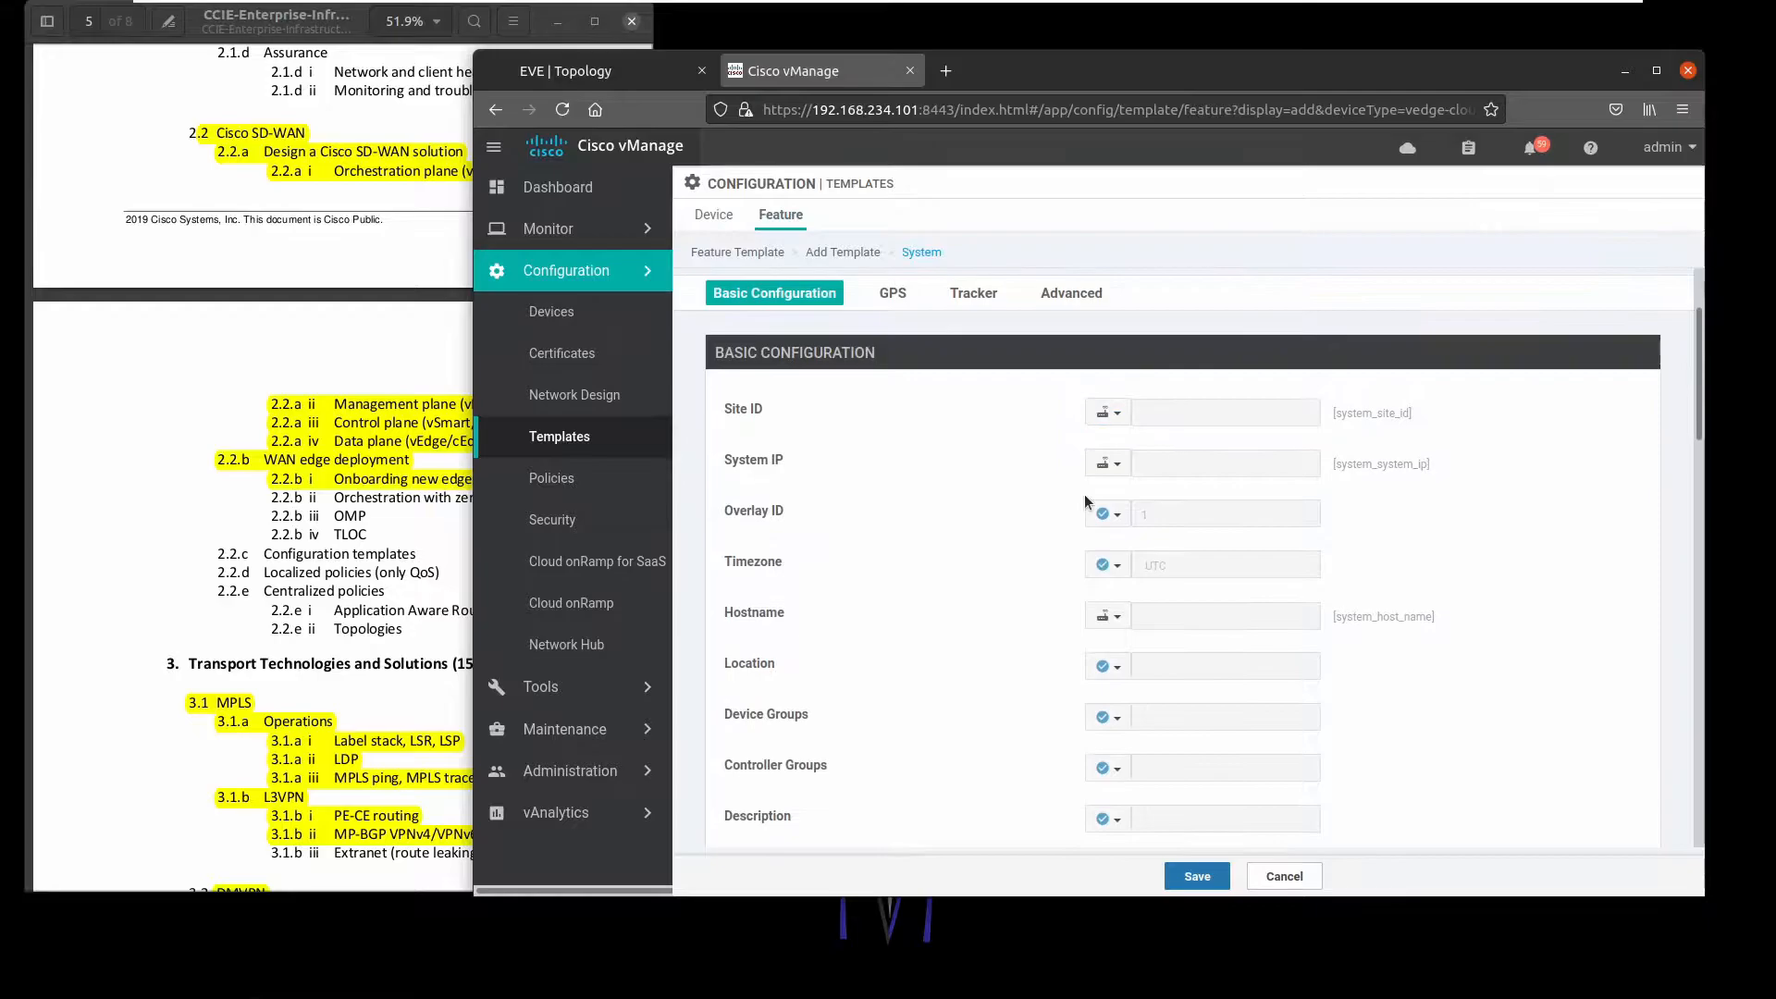
double_click(1075, 79)
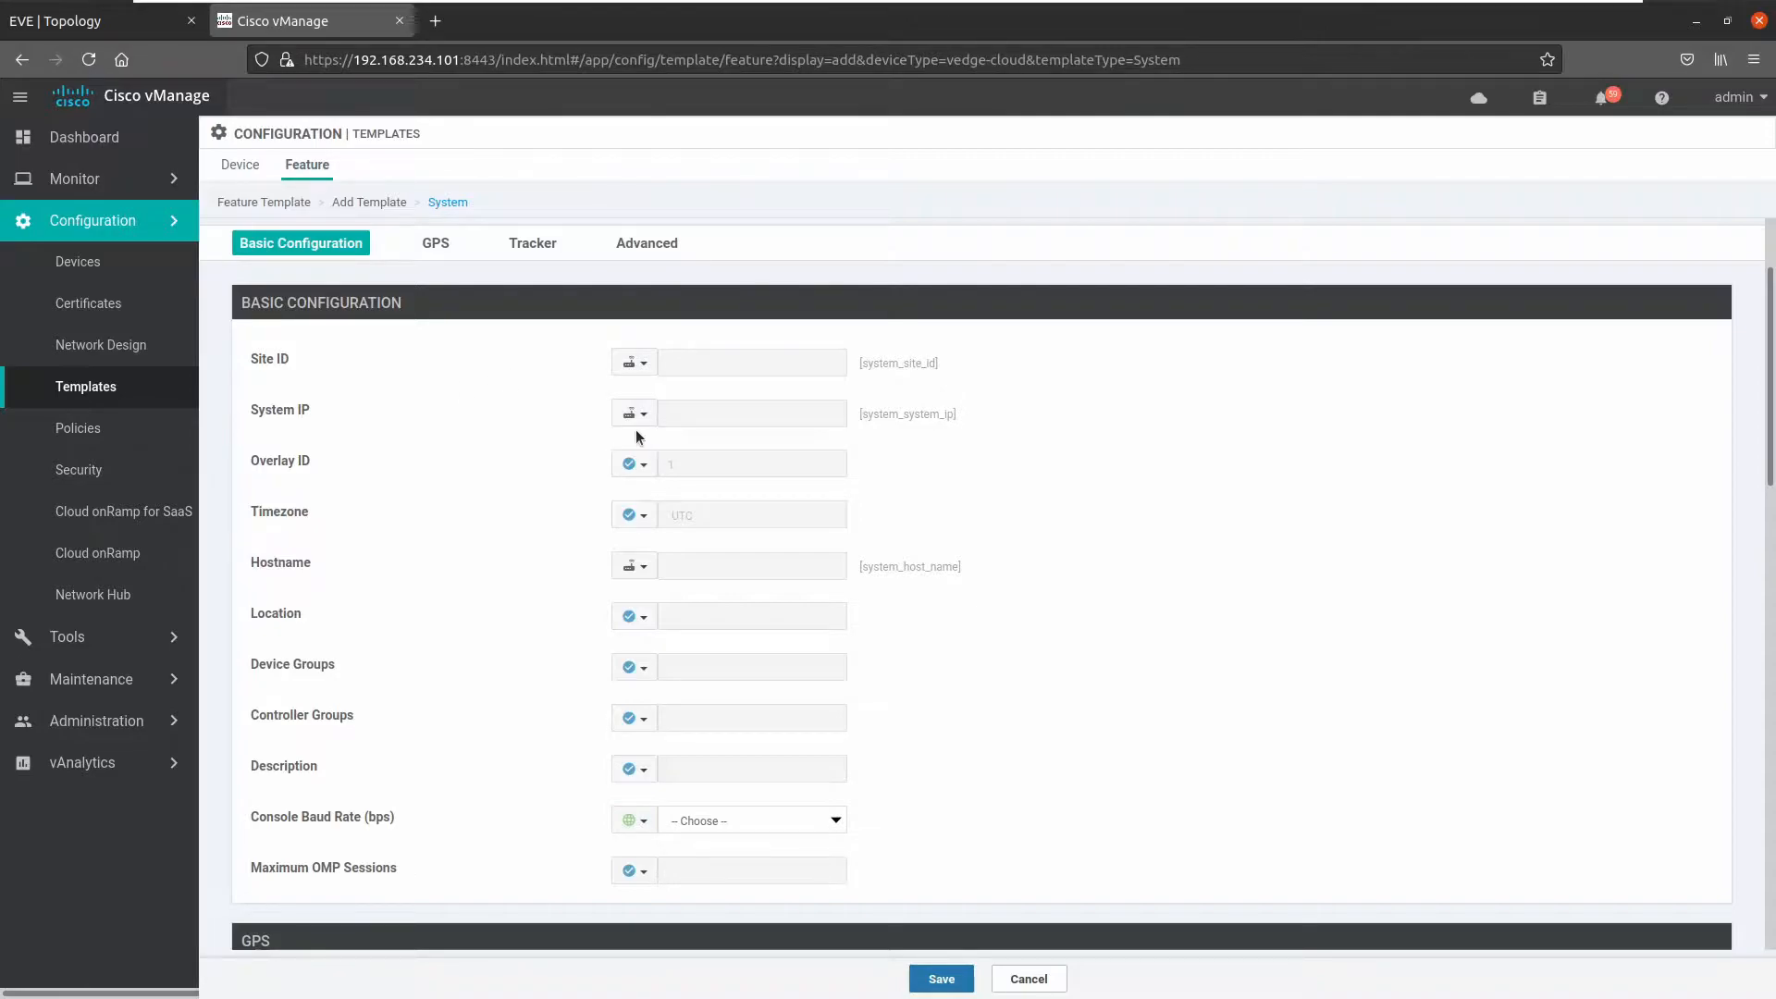
scroll(596, 534, down, 2)
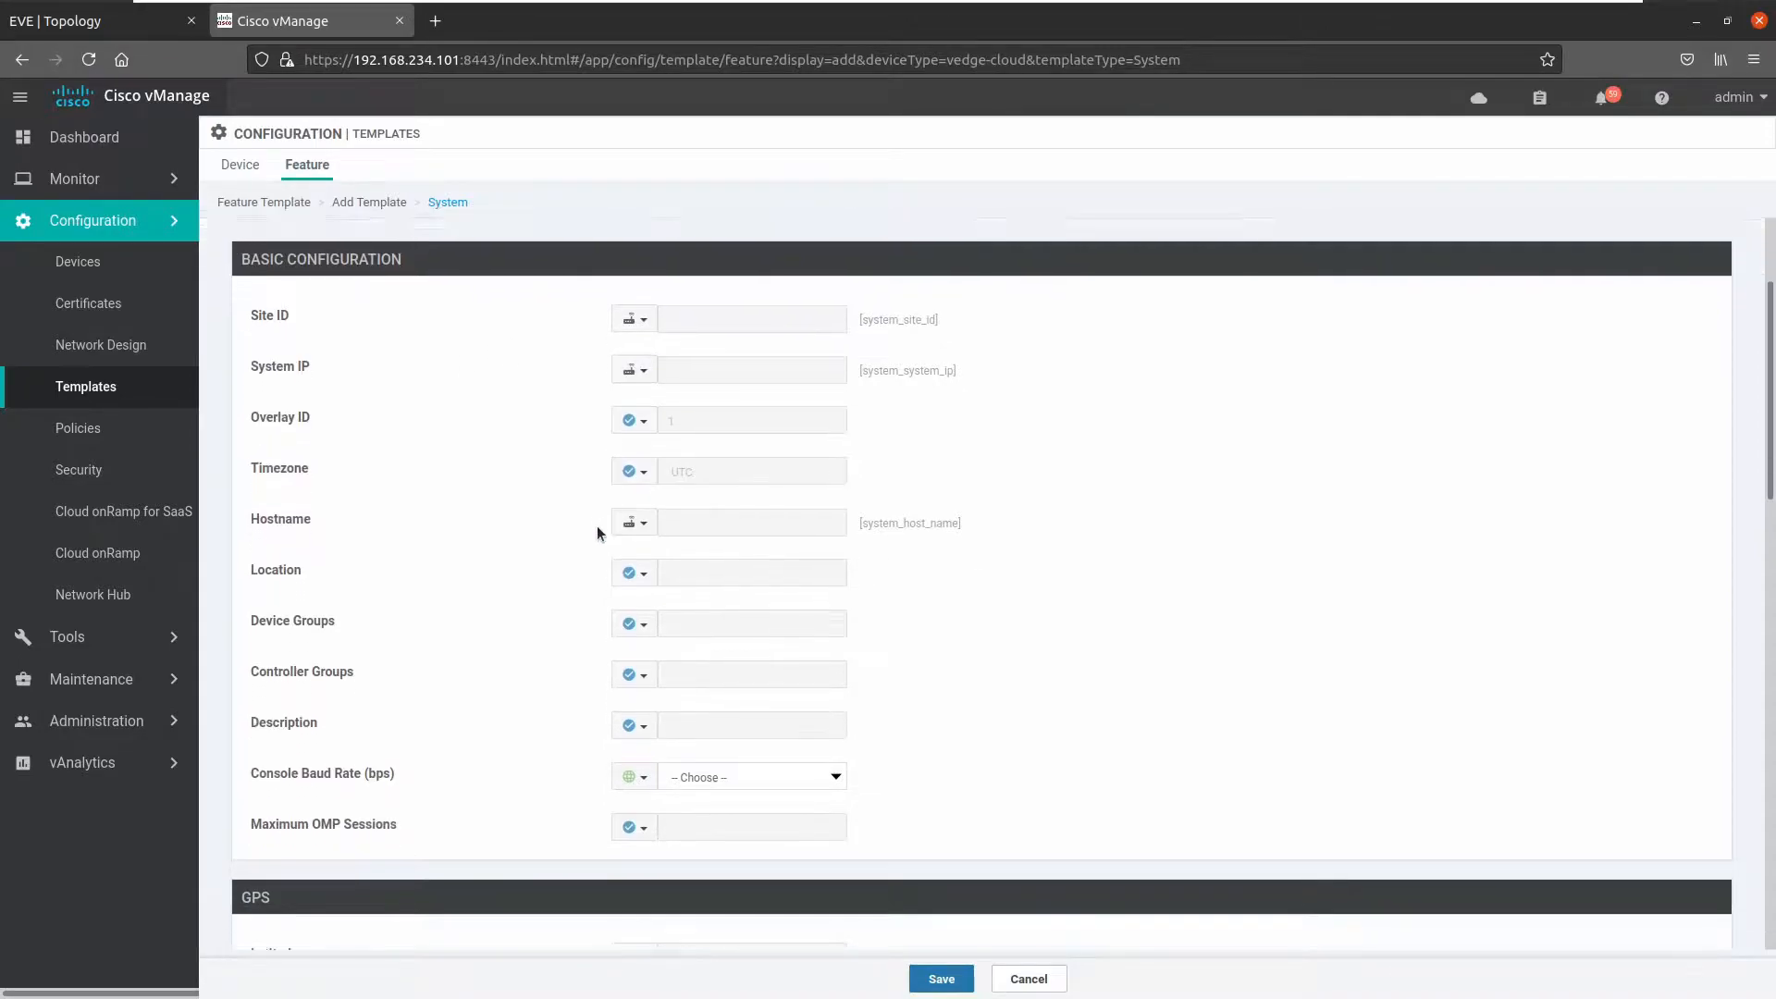
scroll(595, 534, down, 3)
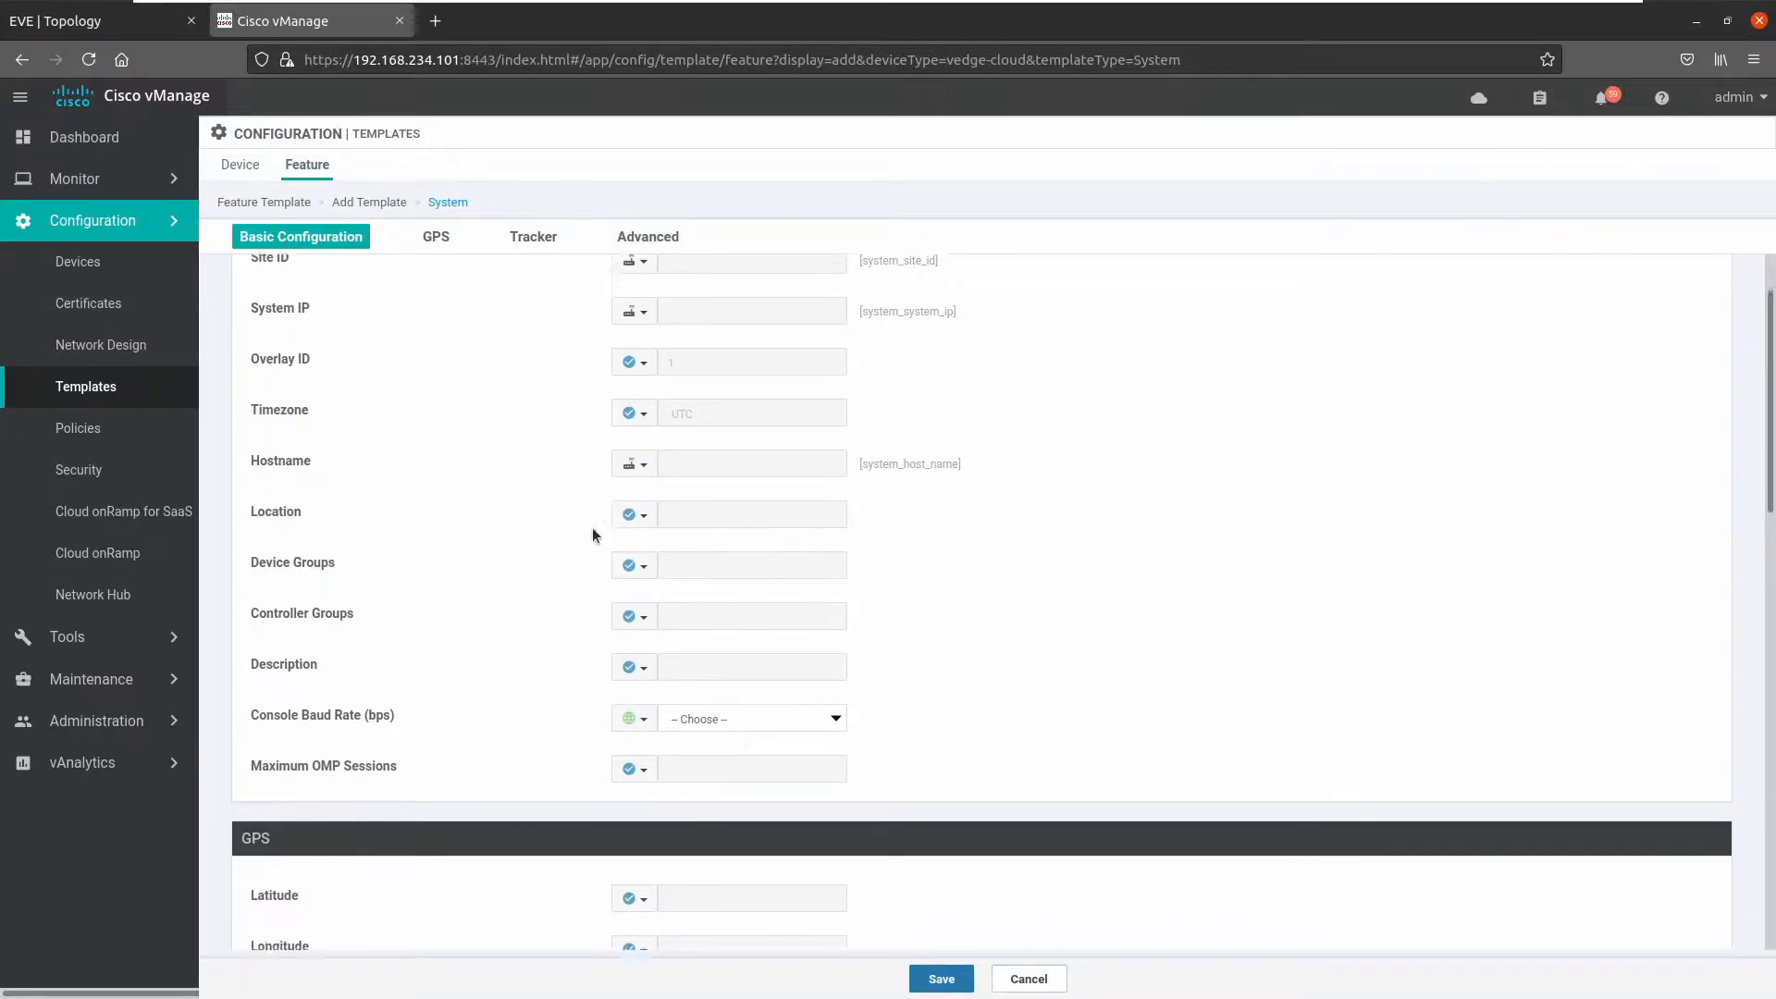
click(634, 596)
click(668, 678)
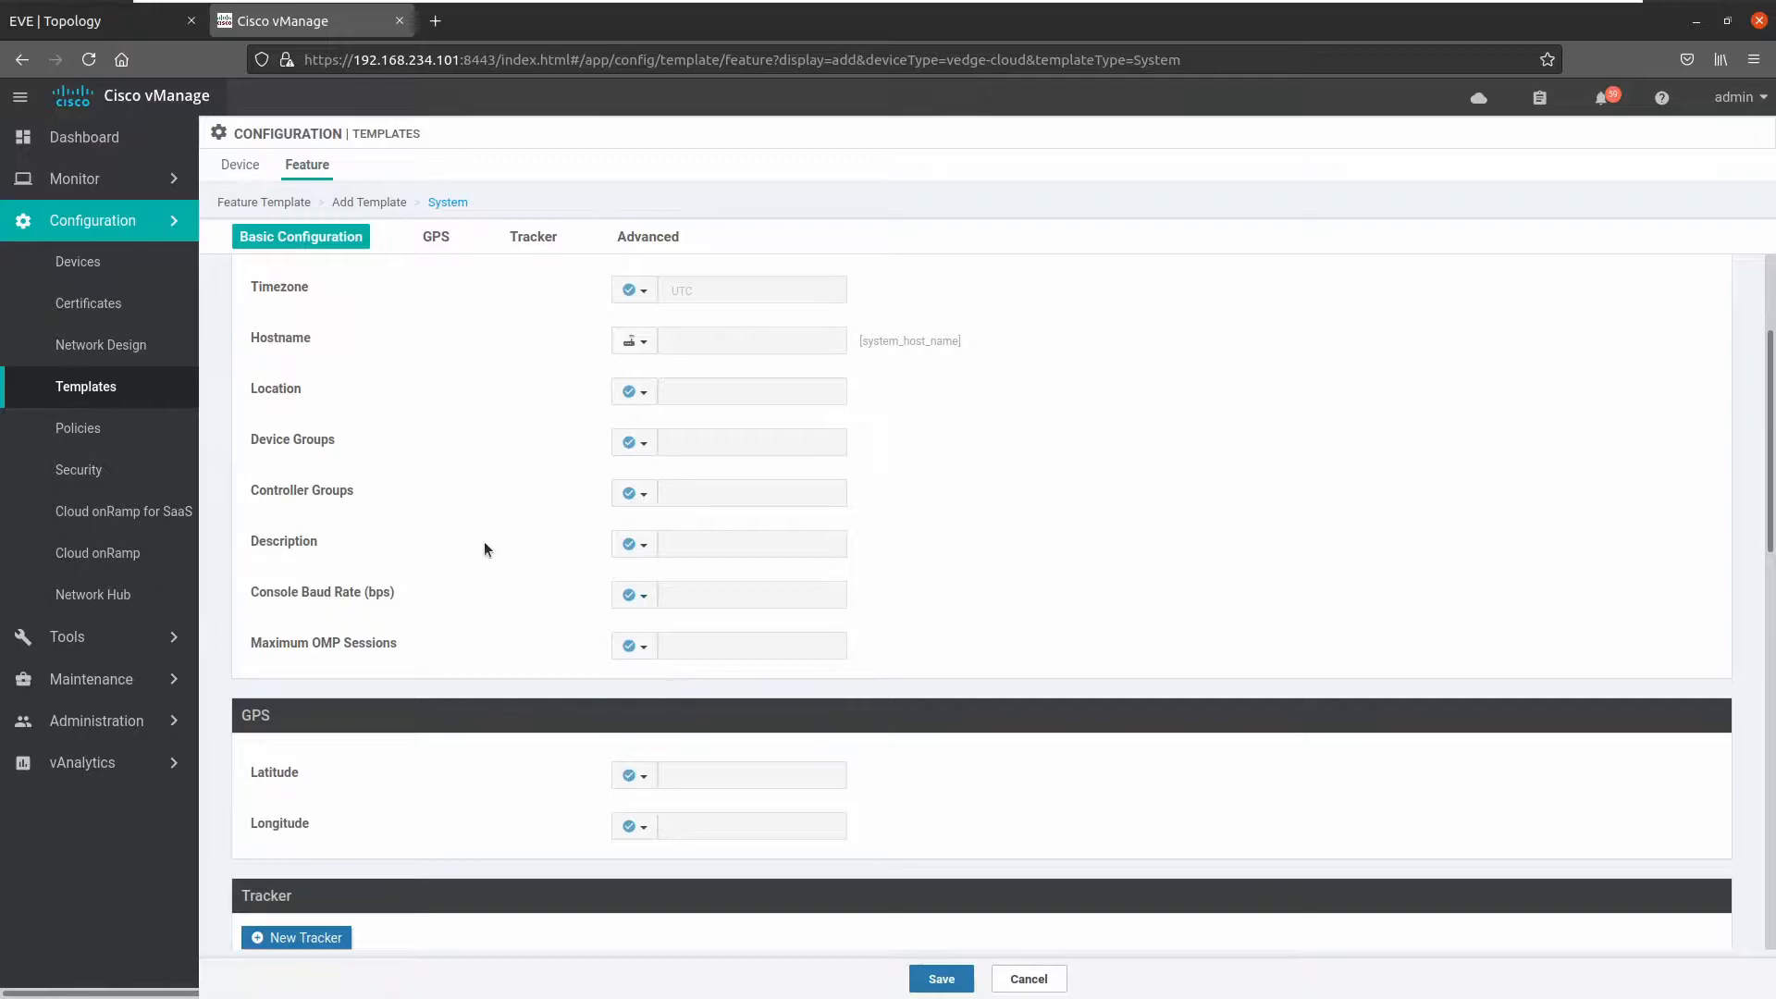
- Review the remaining GPS, Tracker and Advanced settings and save the System template
scroll(484, 546, down, 10)
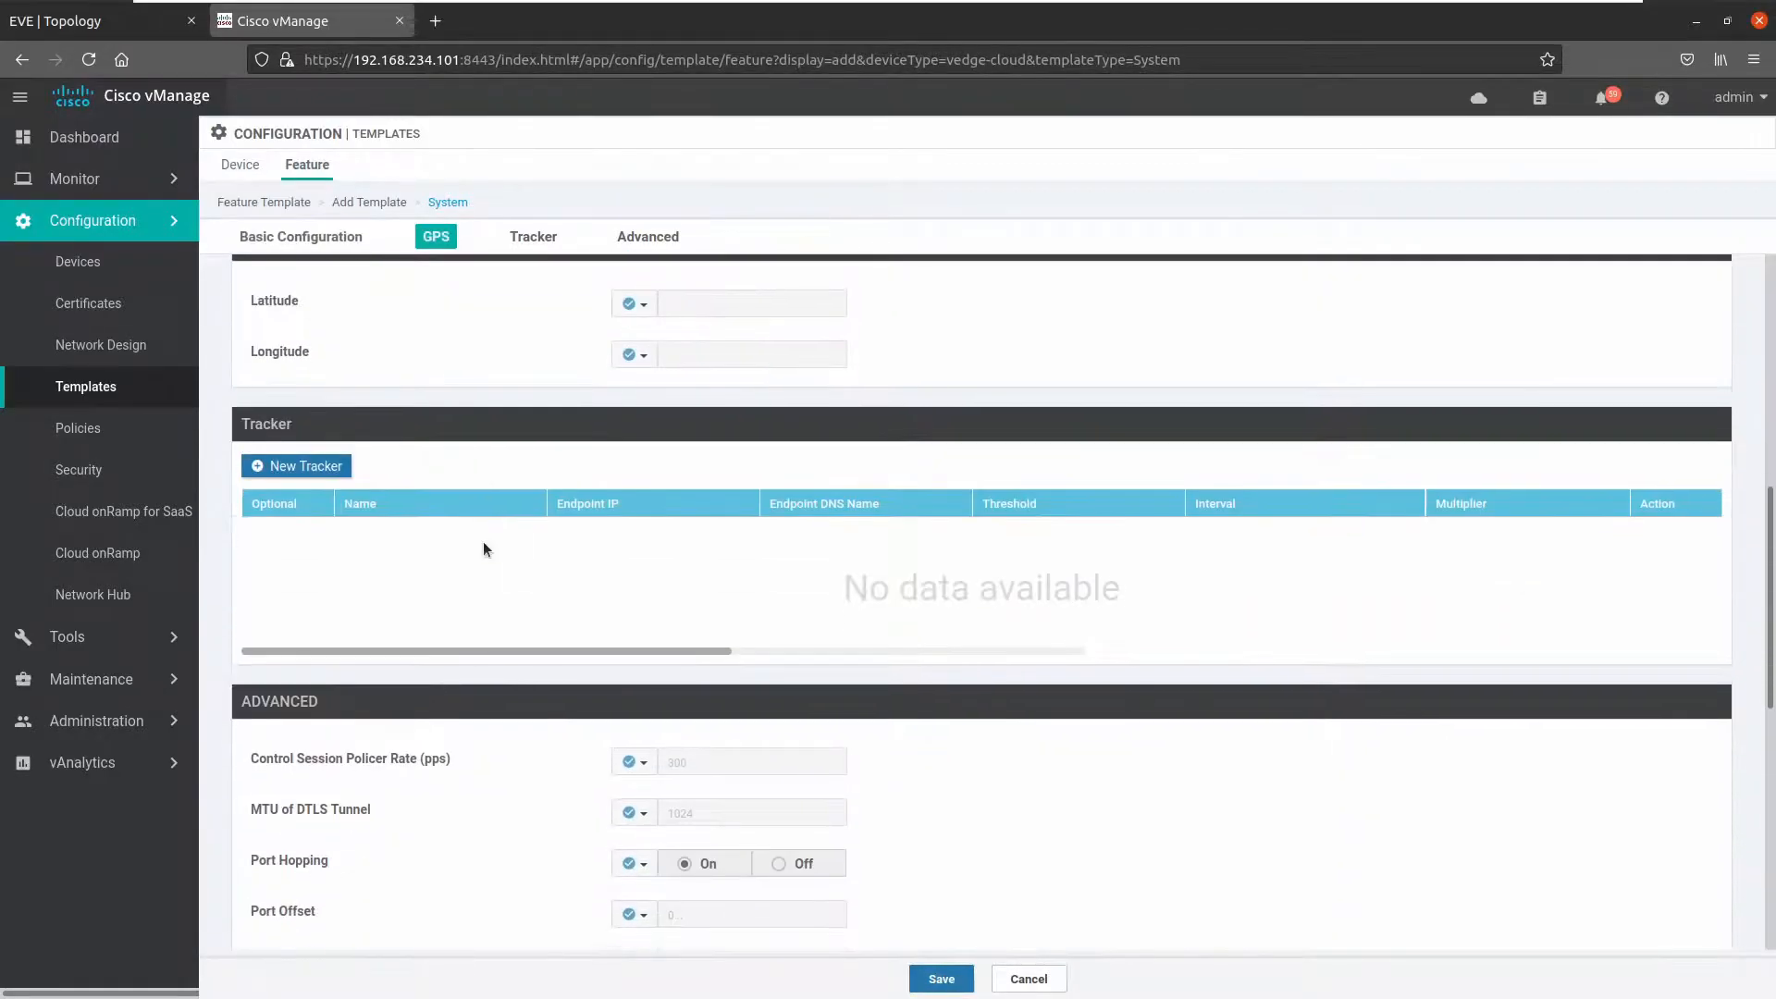
scroll(483, 549, down, 9)
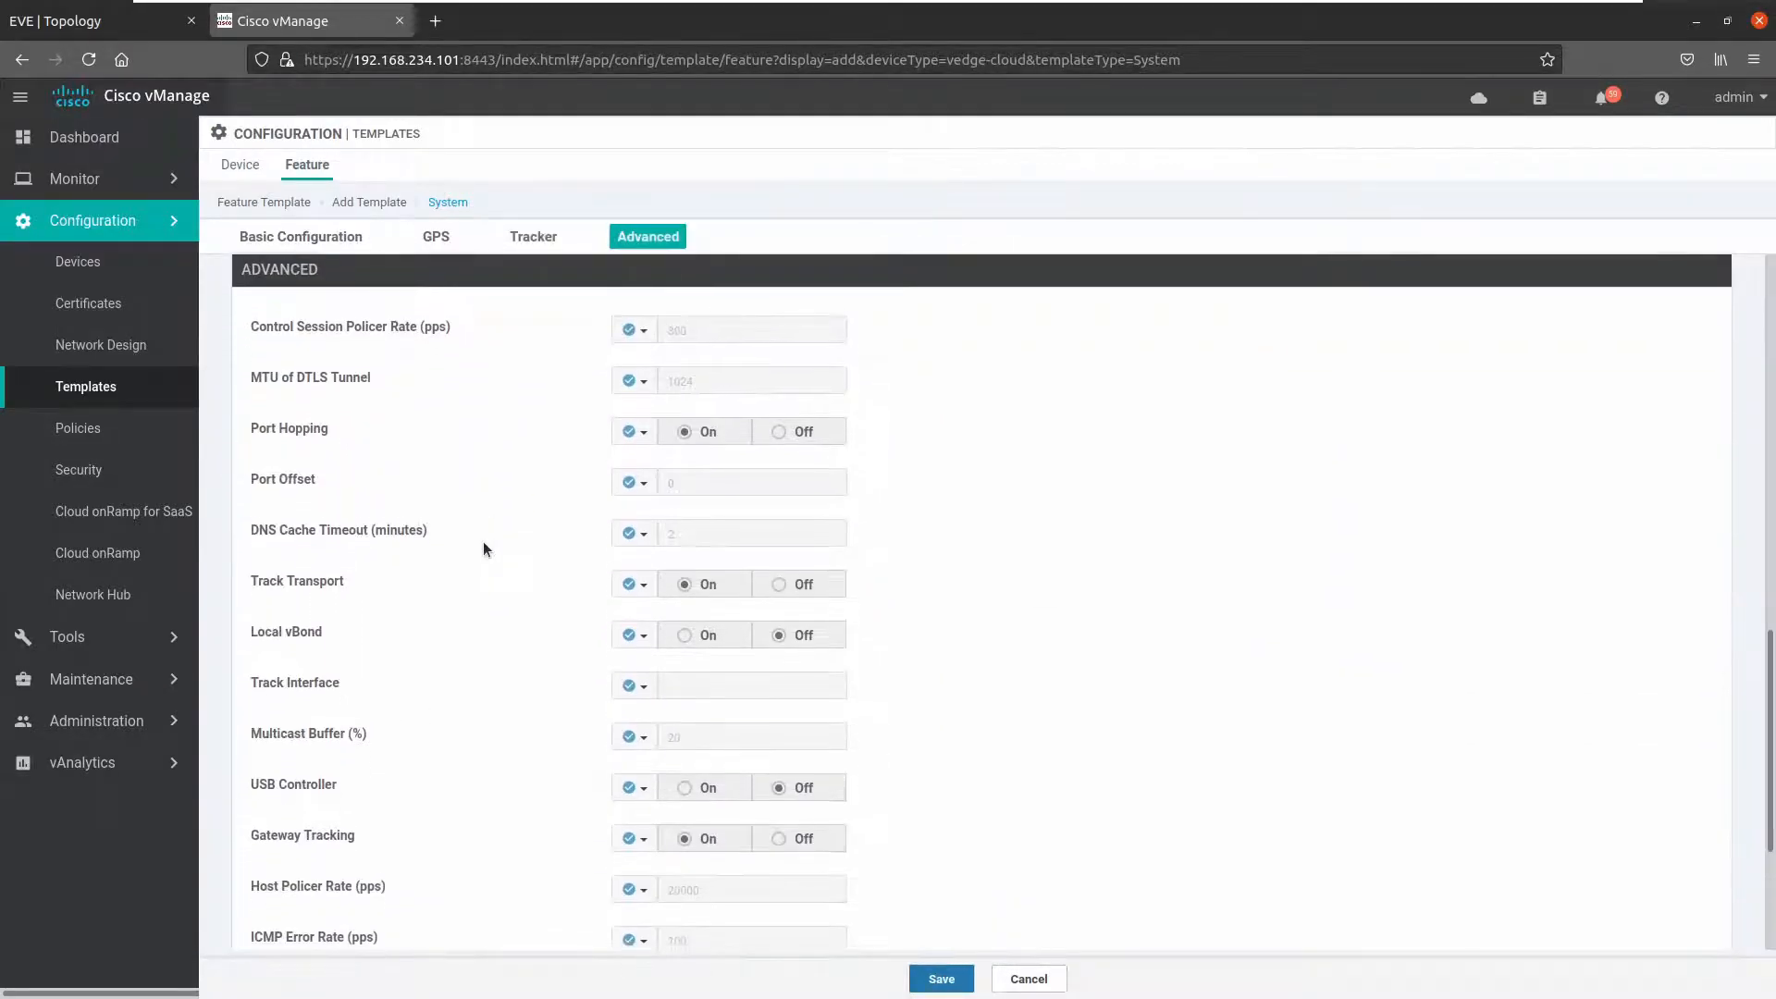
scroll(483, 548, down, 5)
scroll(483, 548, down, 1)
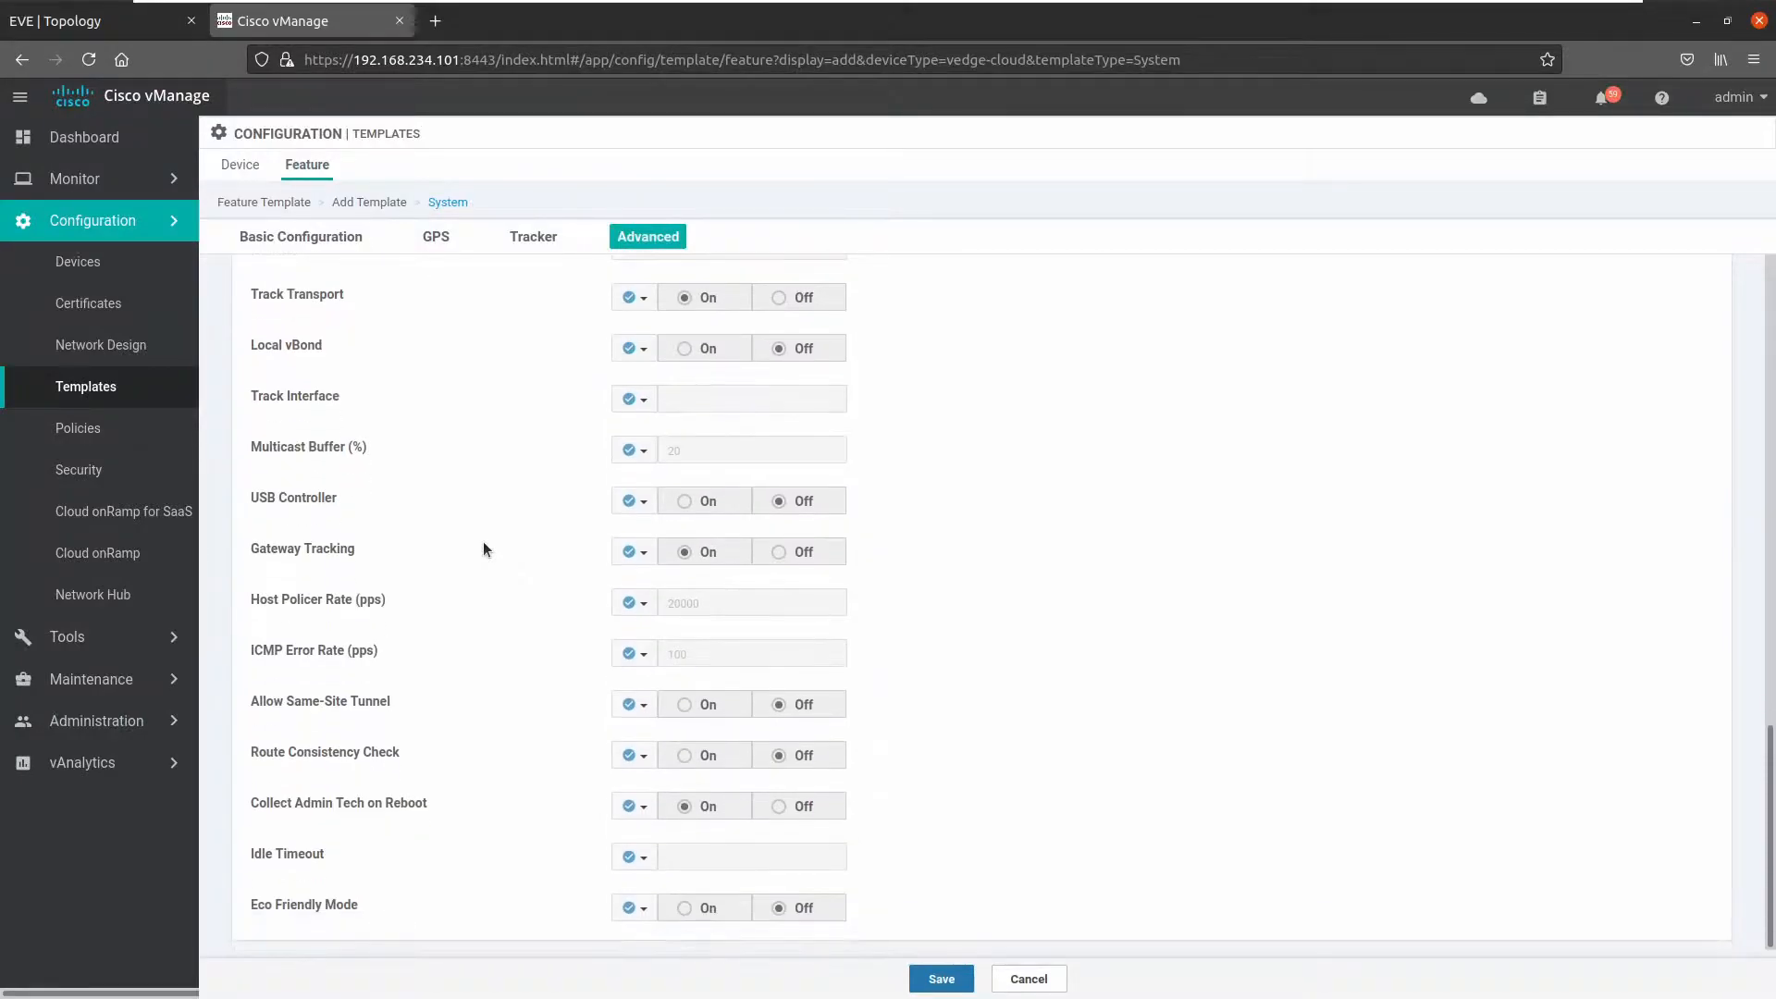
click(936, 978)
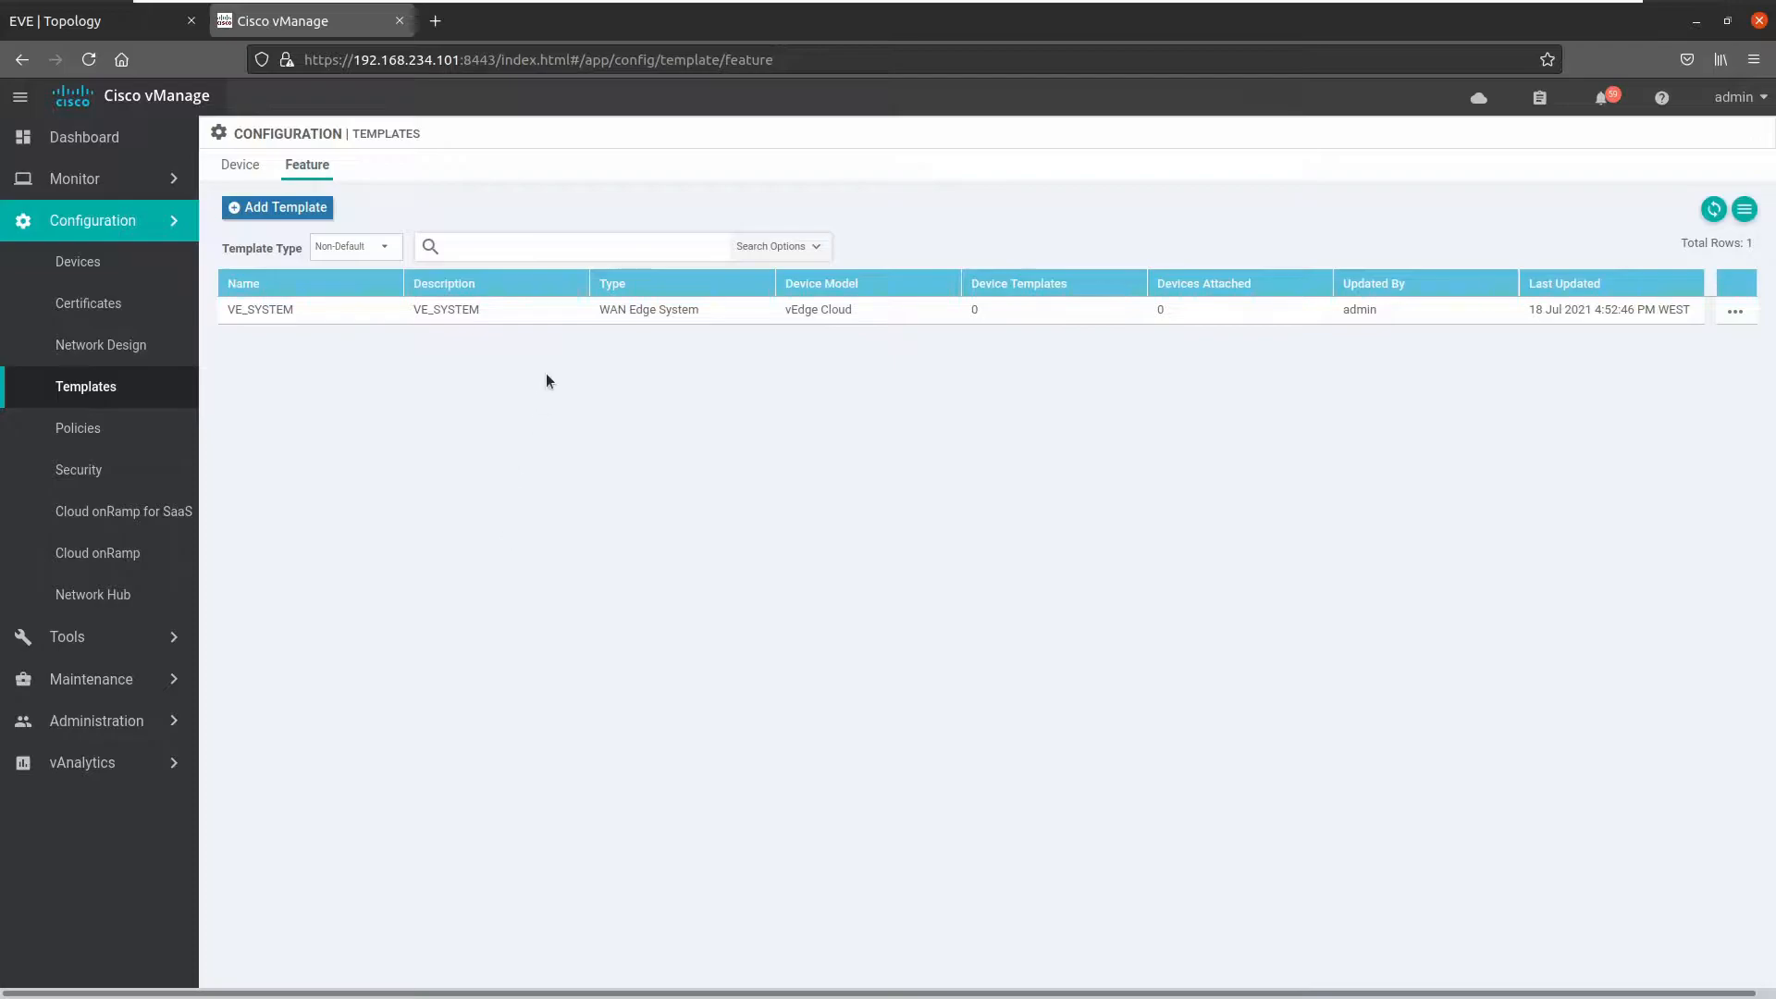
- Start a new Banner feature template for the vEdge Cloud device model
click(296, 212)
scroll(389, 610, down, 5)
scroll(306, 879, down, 5)
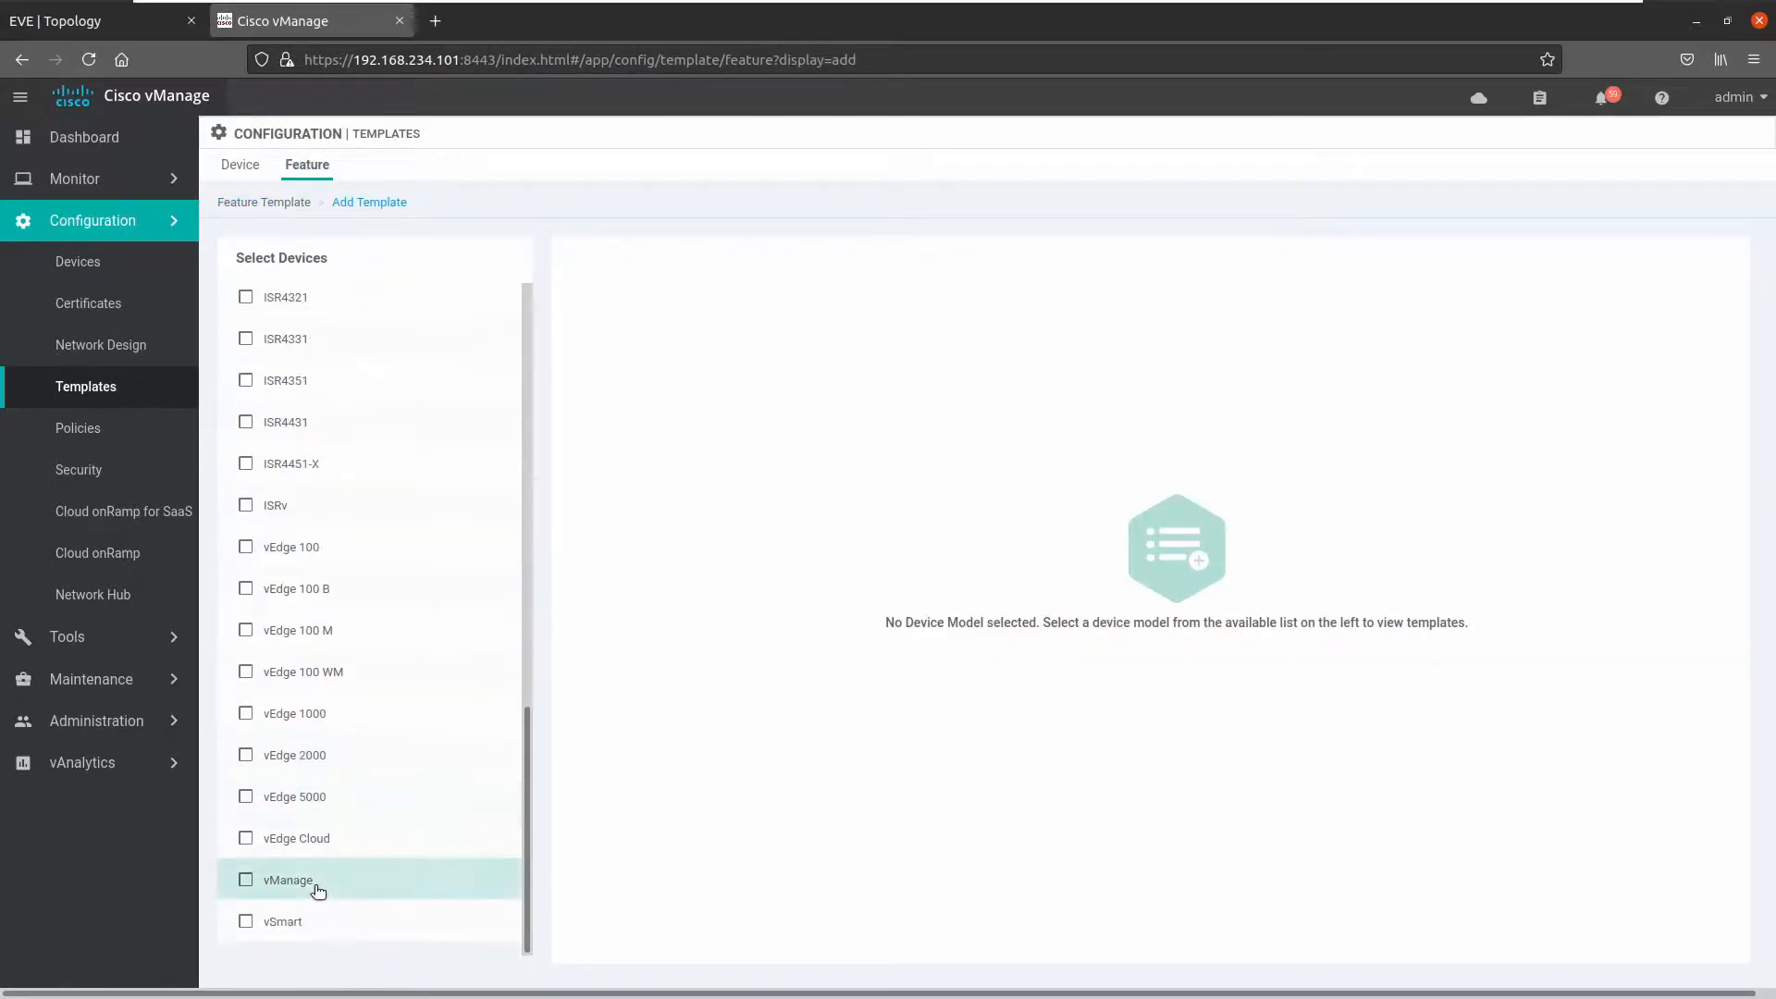
click(326, 842)
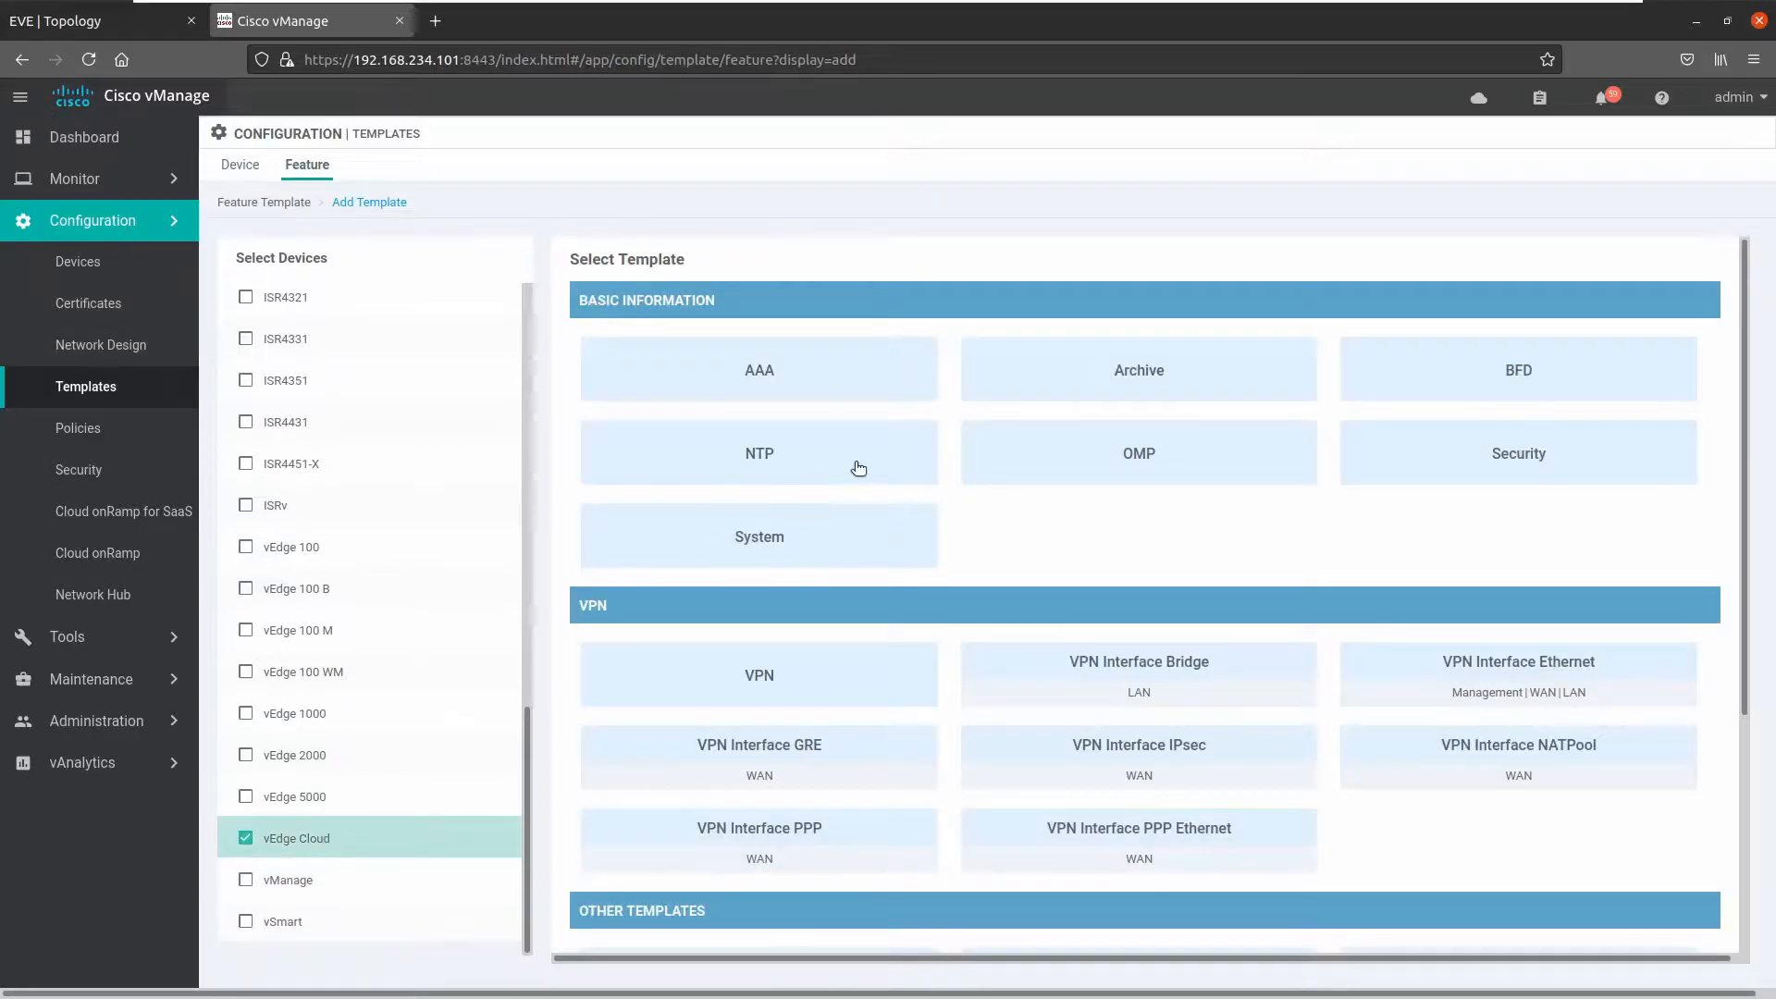
scroll(956, 555, down, 3)
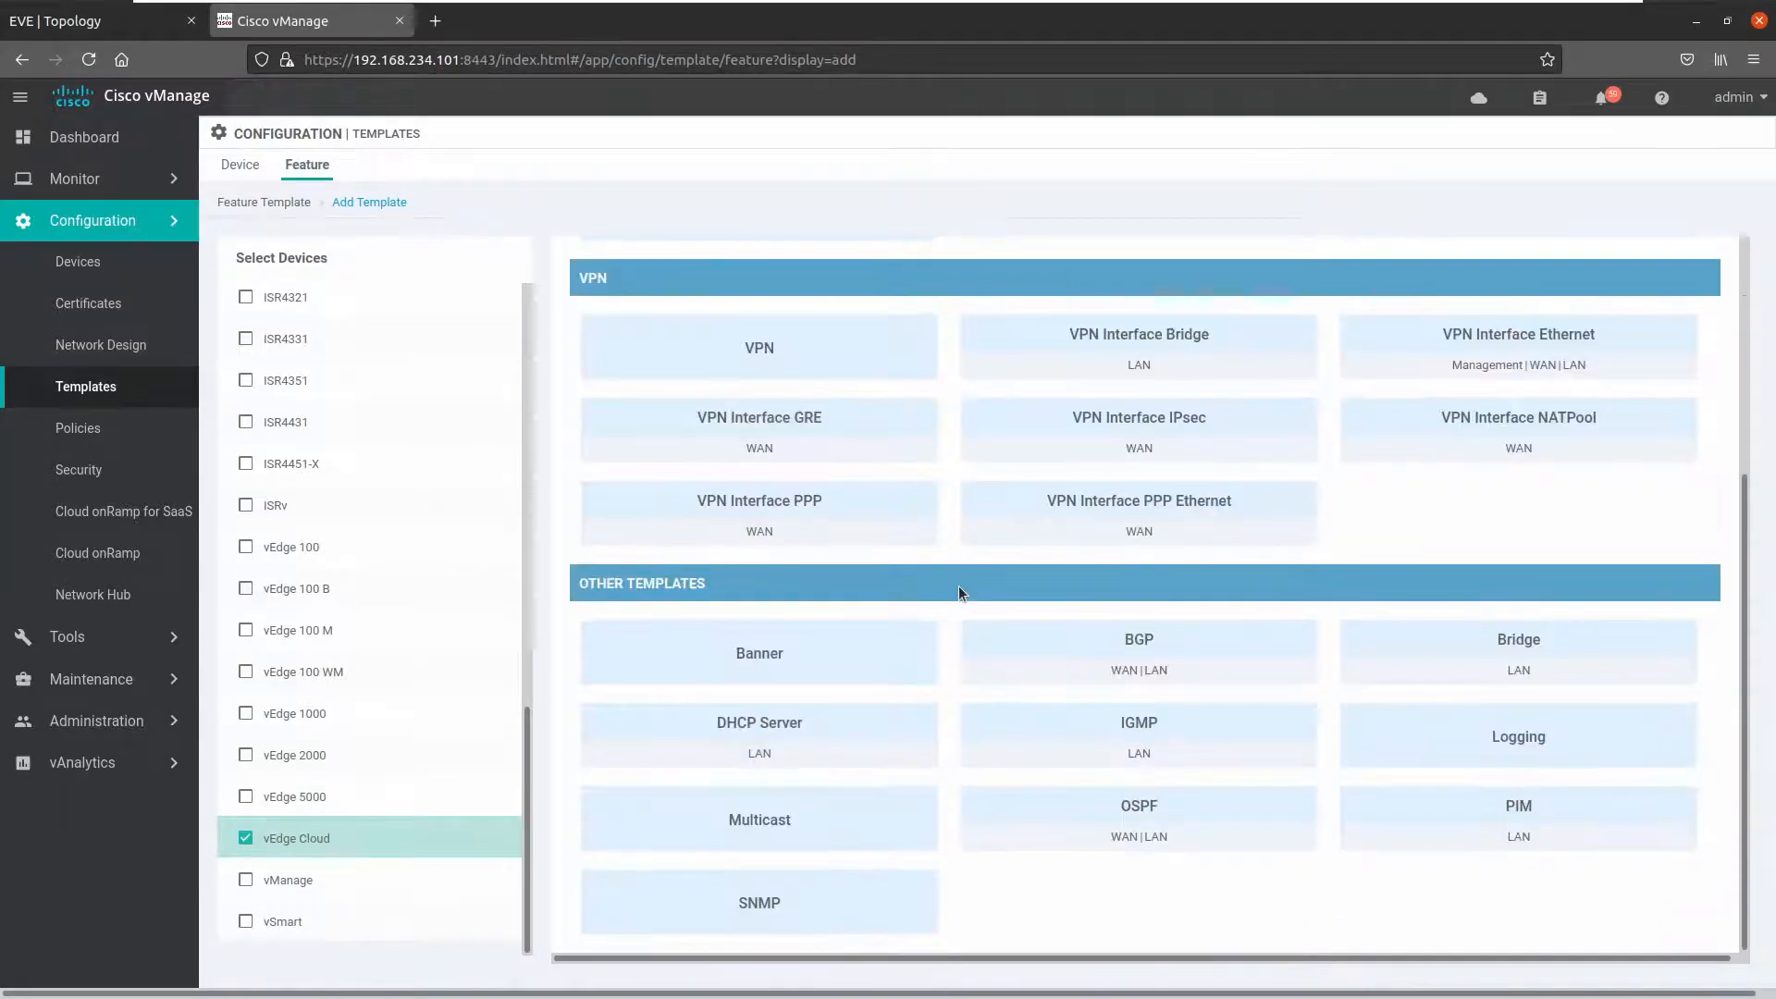
click(864, 647)
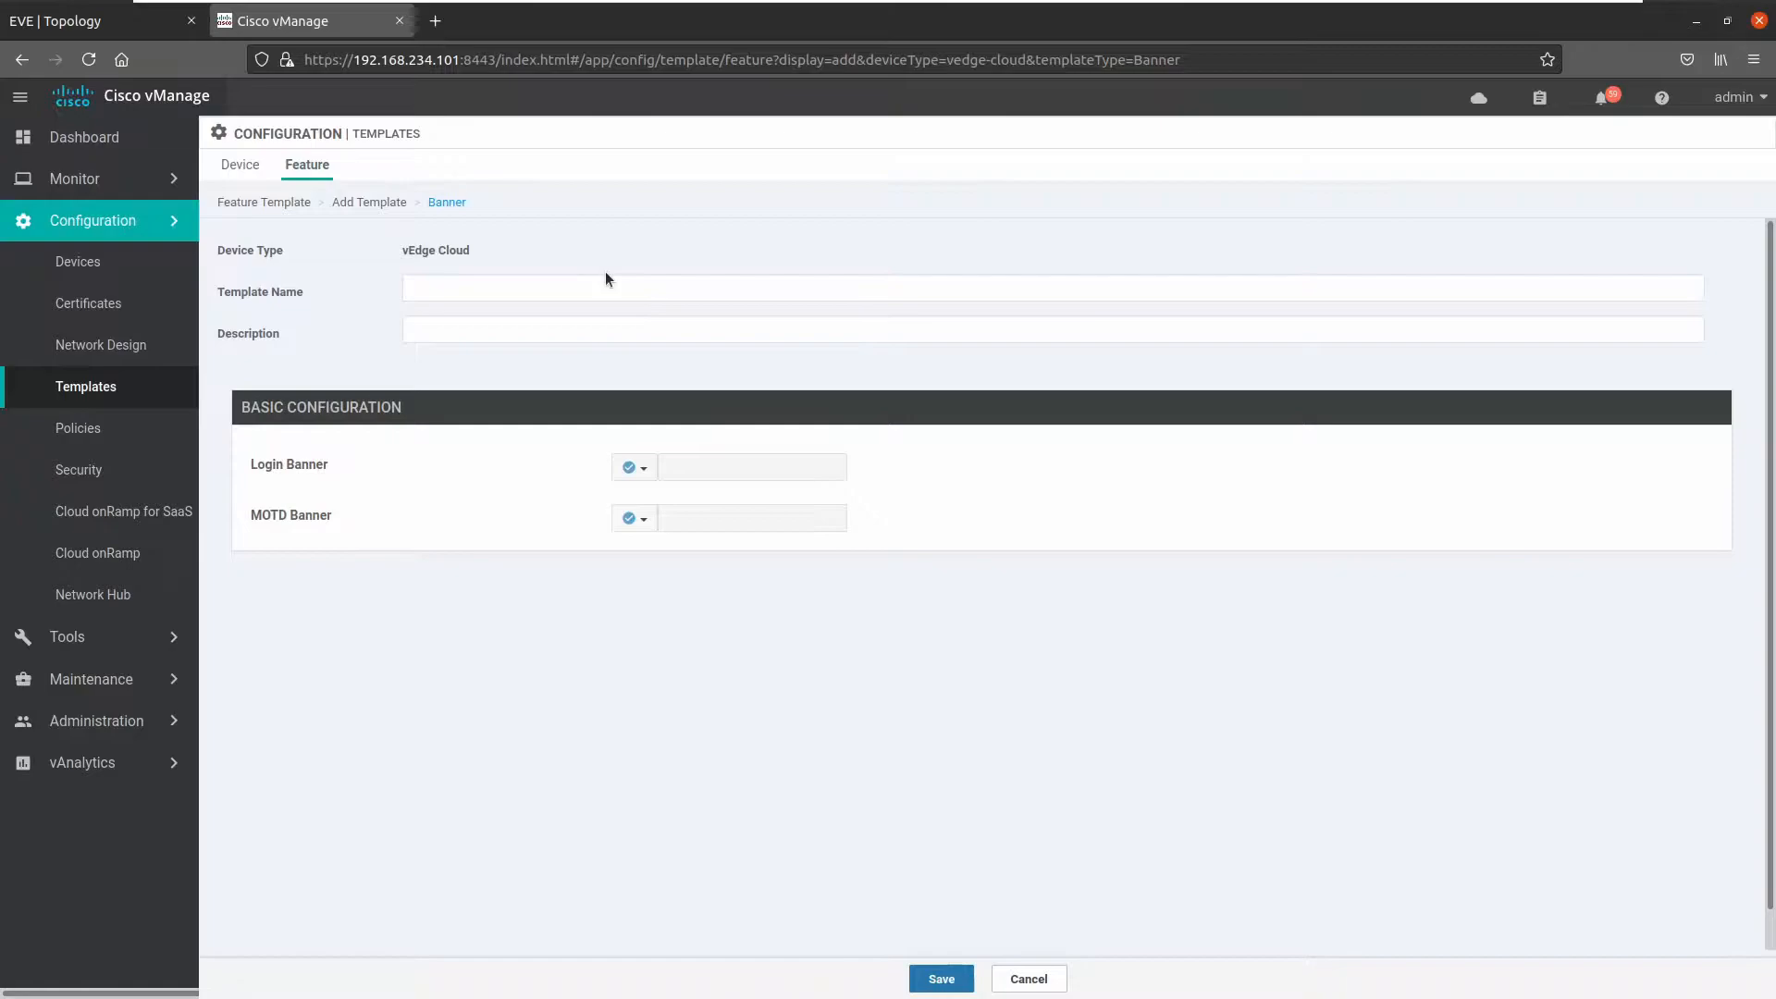
- Enter VE_BANNER as both the name and the description of the Banner template
click(500, 287)
text(VE)
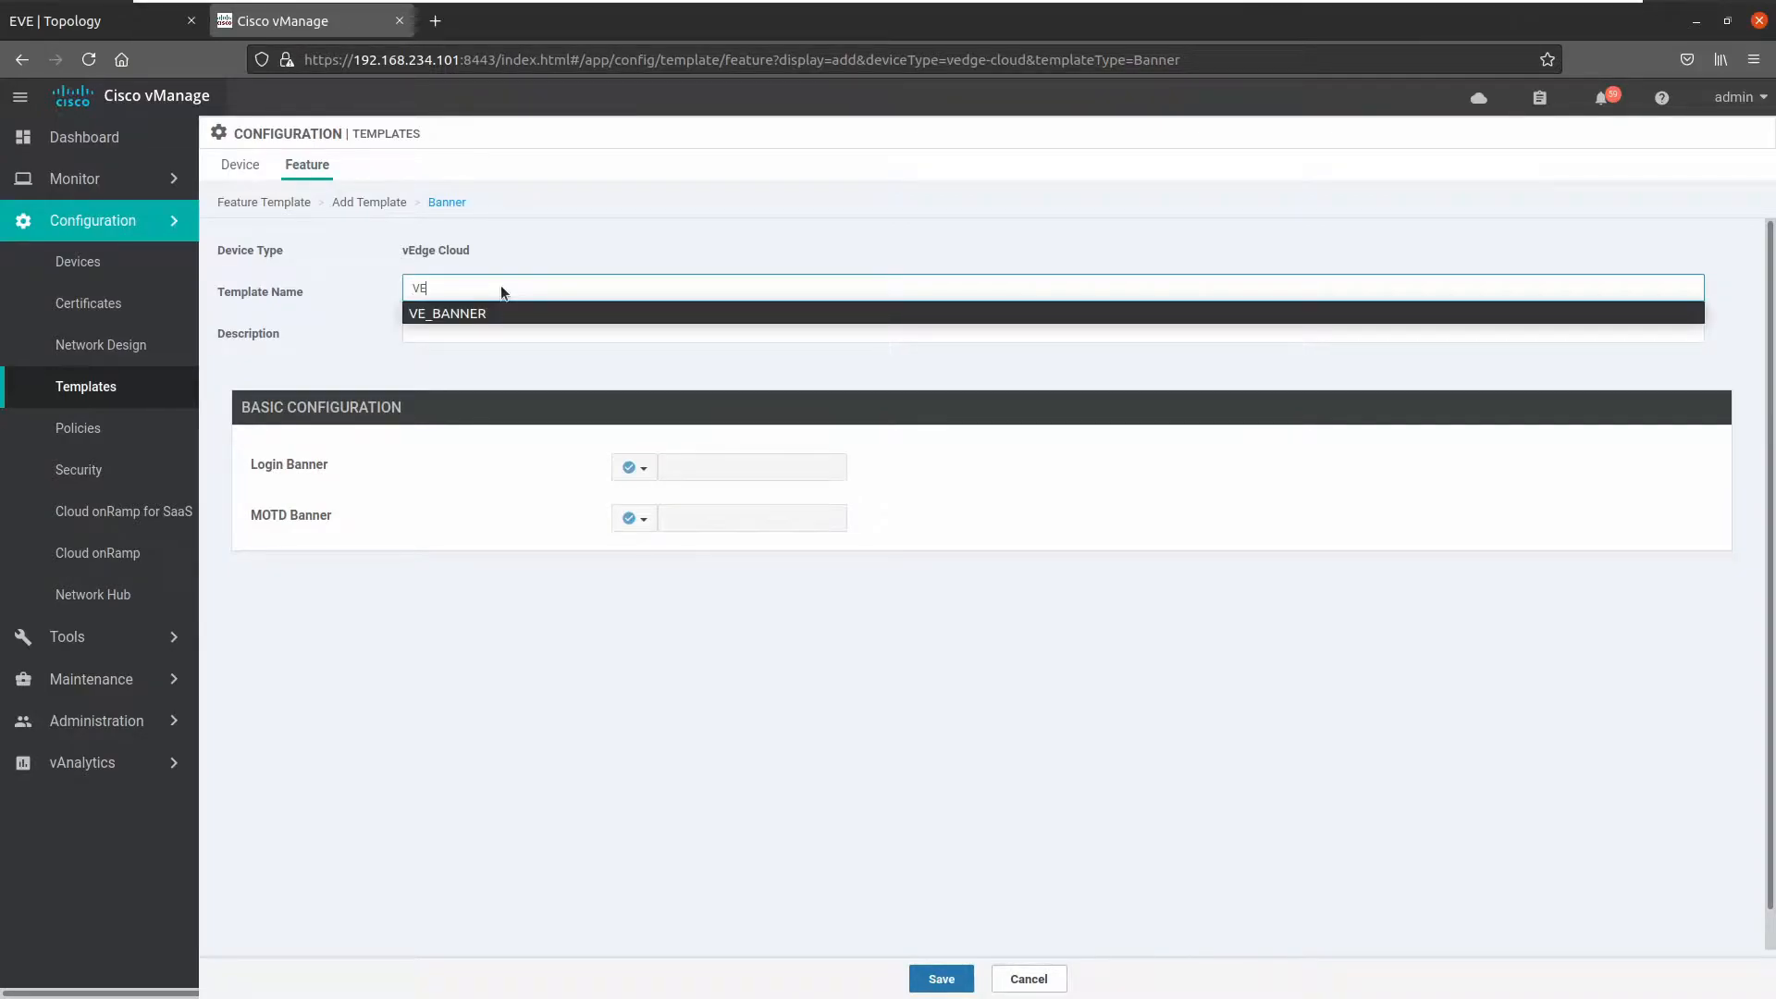
key(Tab)
key(shift+Tab)
key(Down)
key(Down)
key(Tab)
key(shift+Tab)
key(ctrl+c)
key(Tab)
key(ctrl+v)
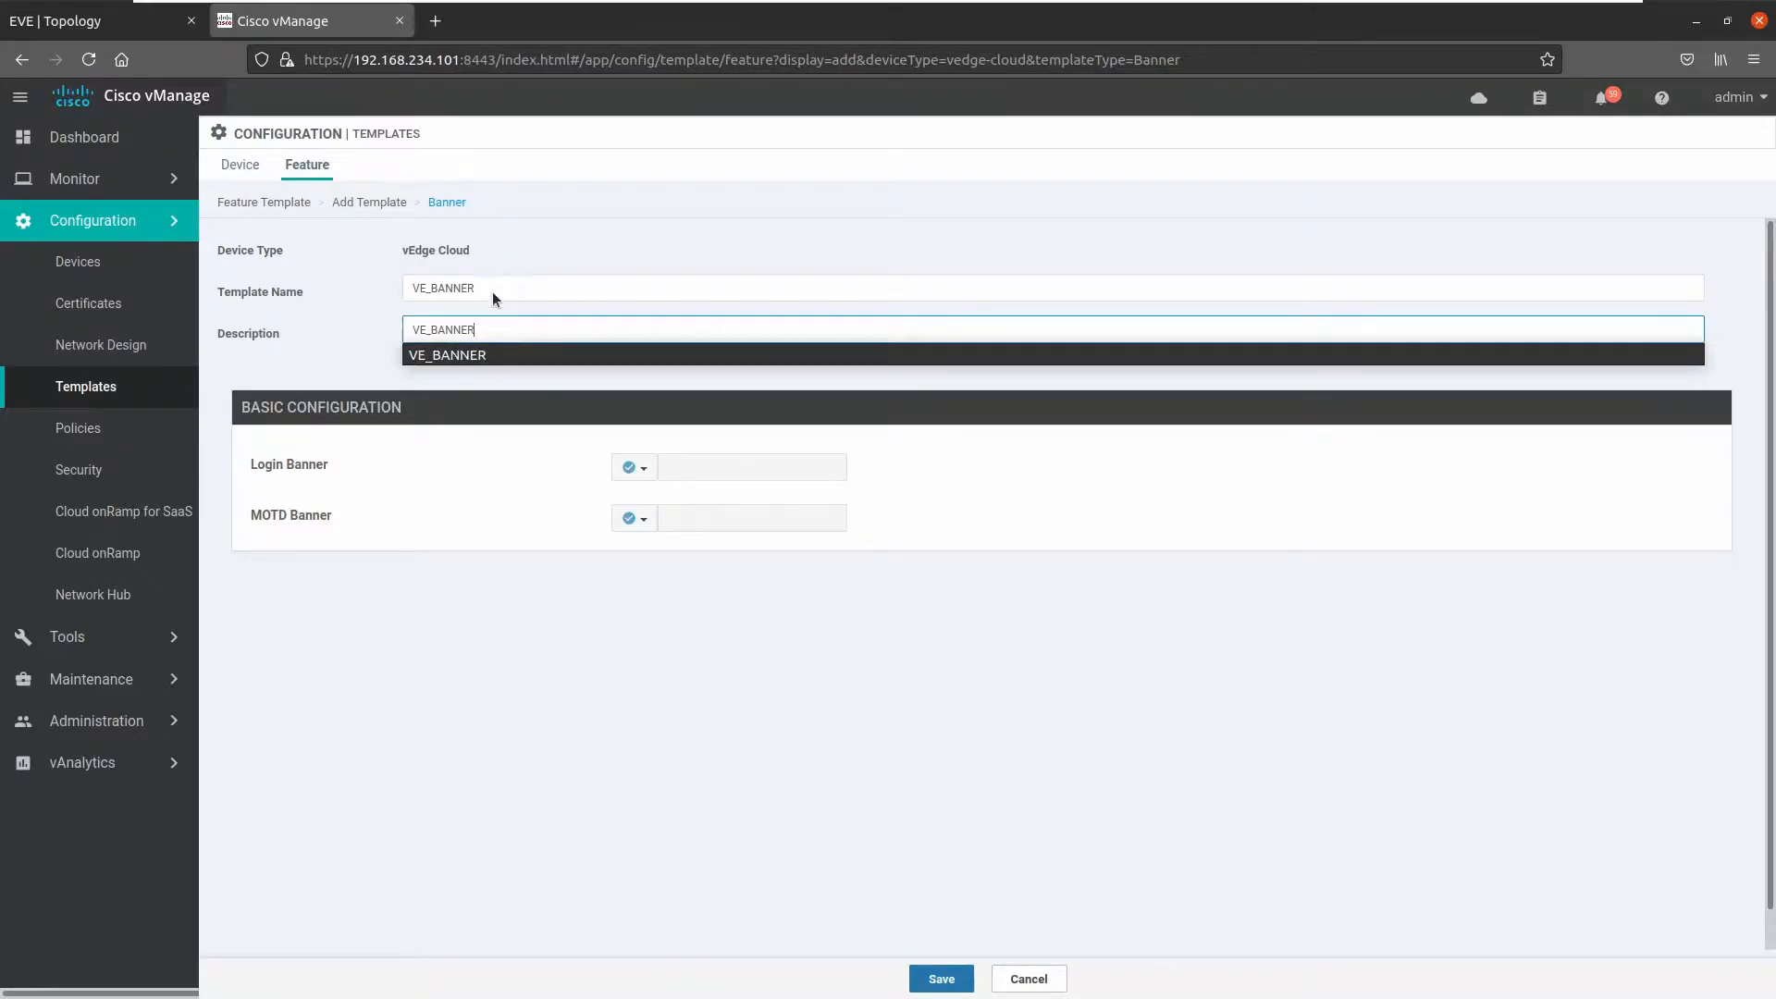
key(Escape)
- Set the Login Banner to the global value WELCOME TO CCIE LAB and save the template
click(635, 467)
click(676, 501)
click(680, 471)
text(WE)
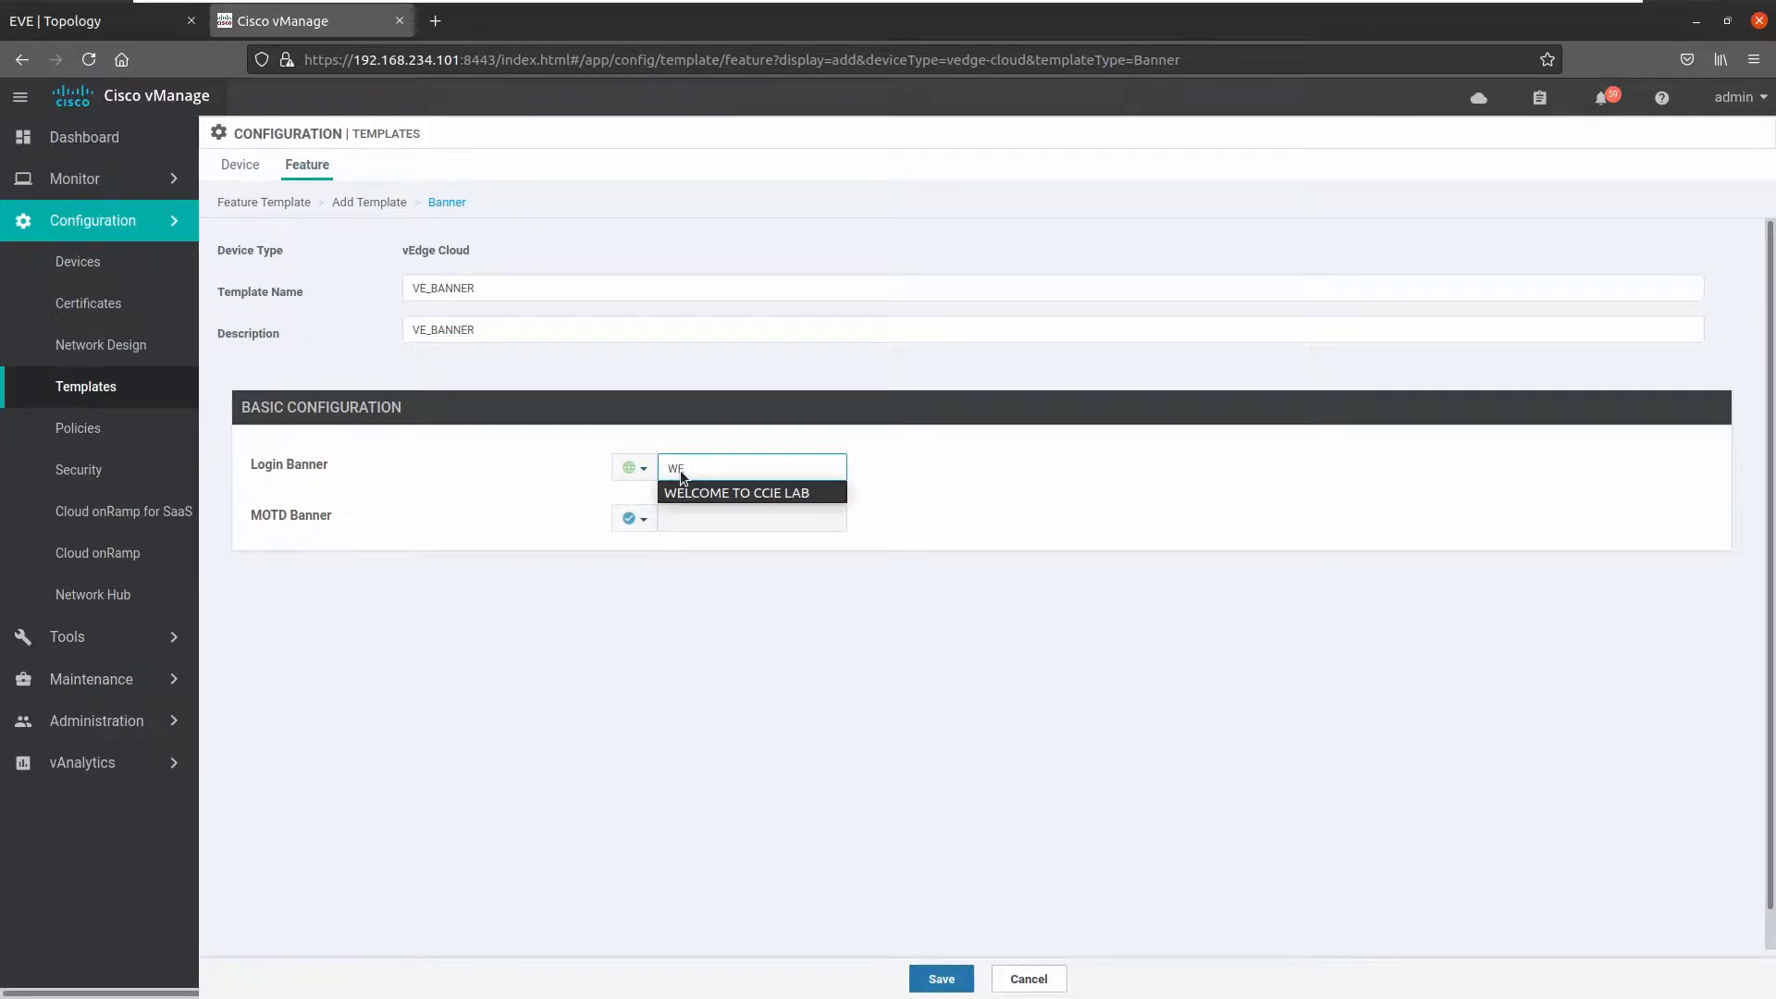
click(721, 488)
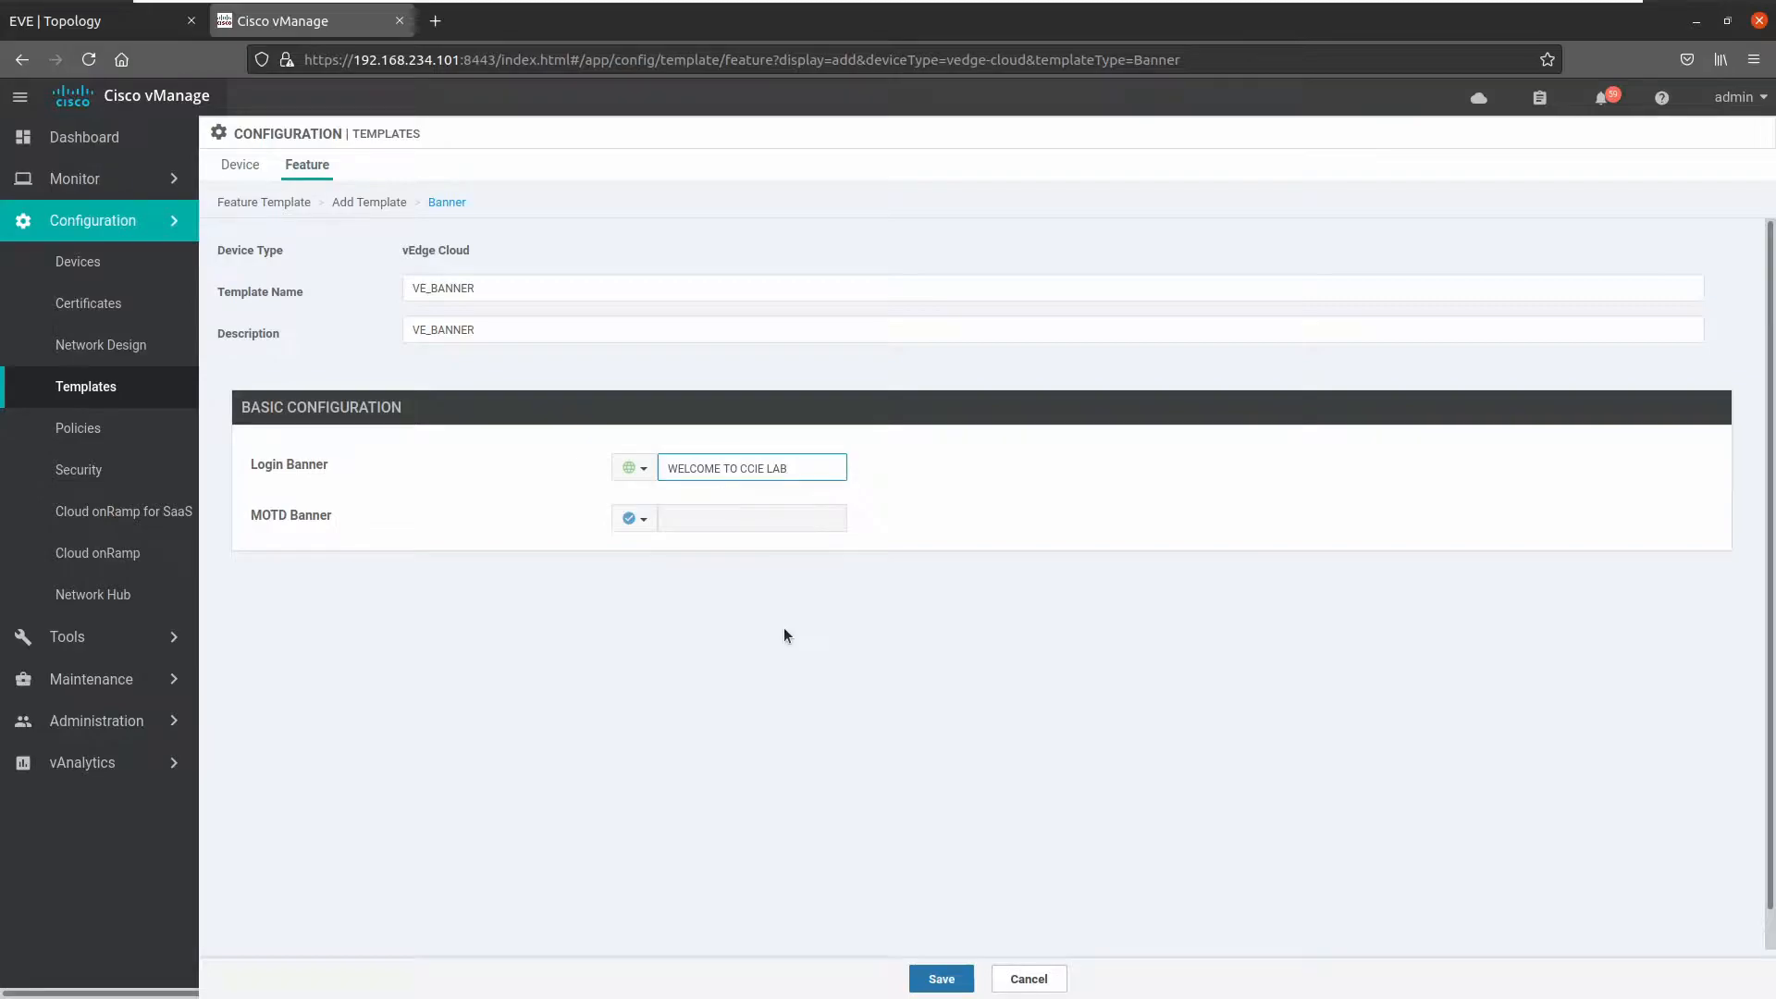
click(936, 981)
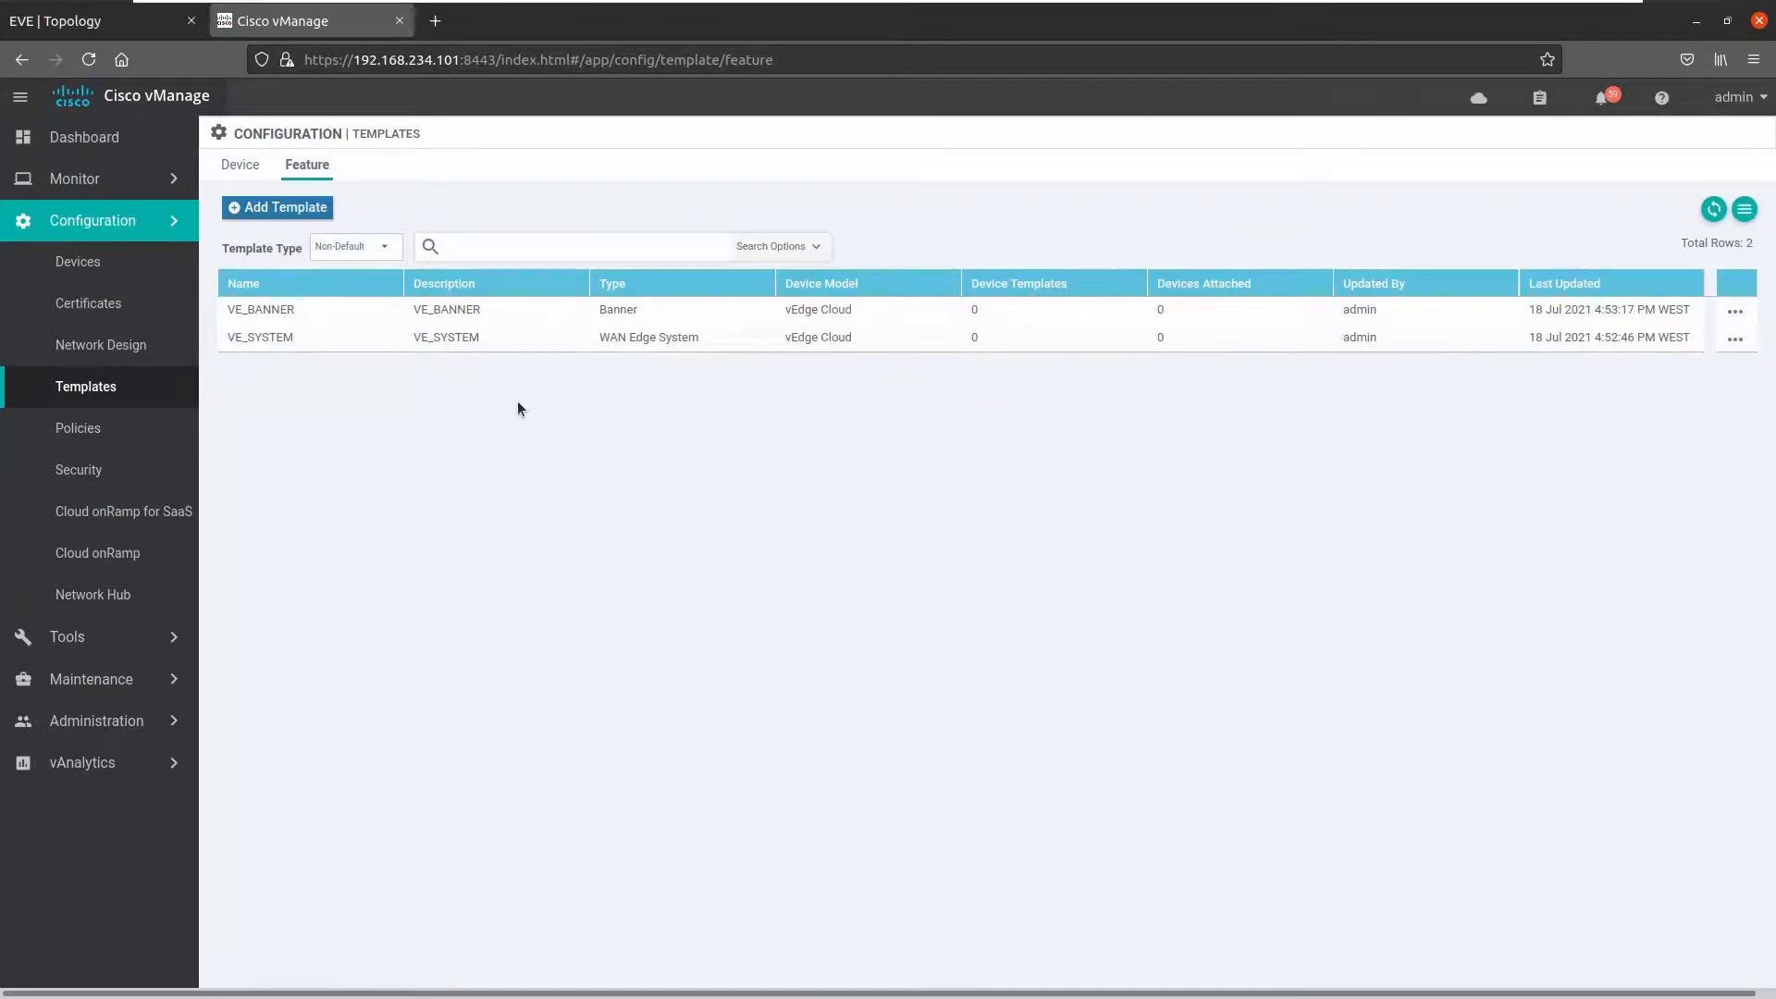
- Start a new NTP feature template for the vEdge Cloud device model
click(297, 204)
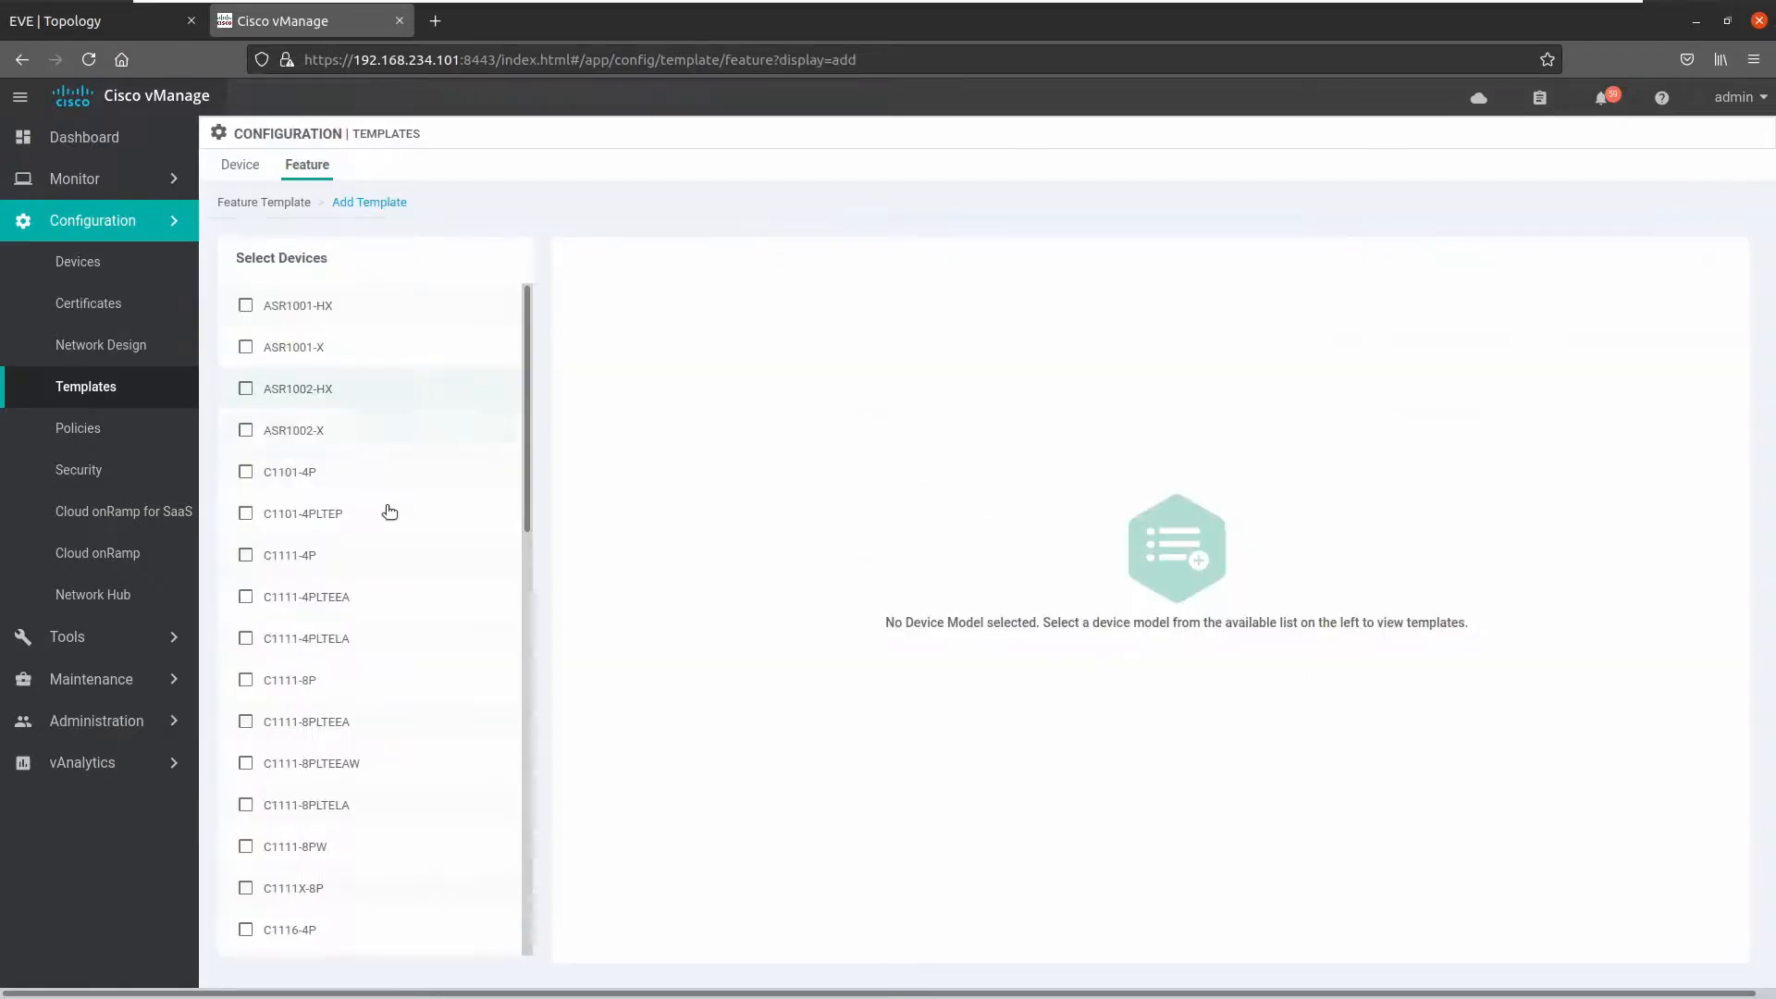
scroll(410, 695, down, 15)
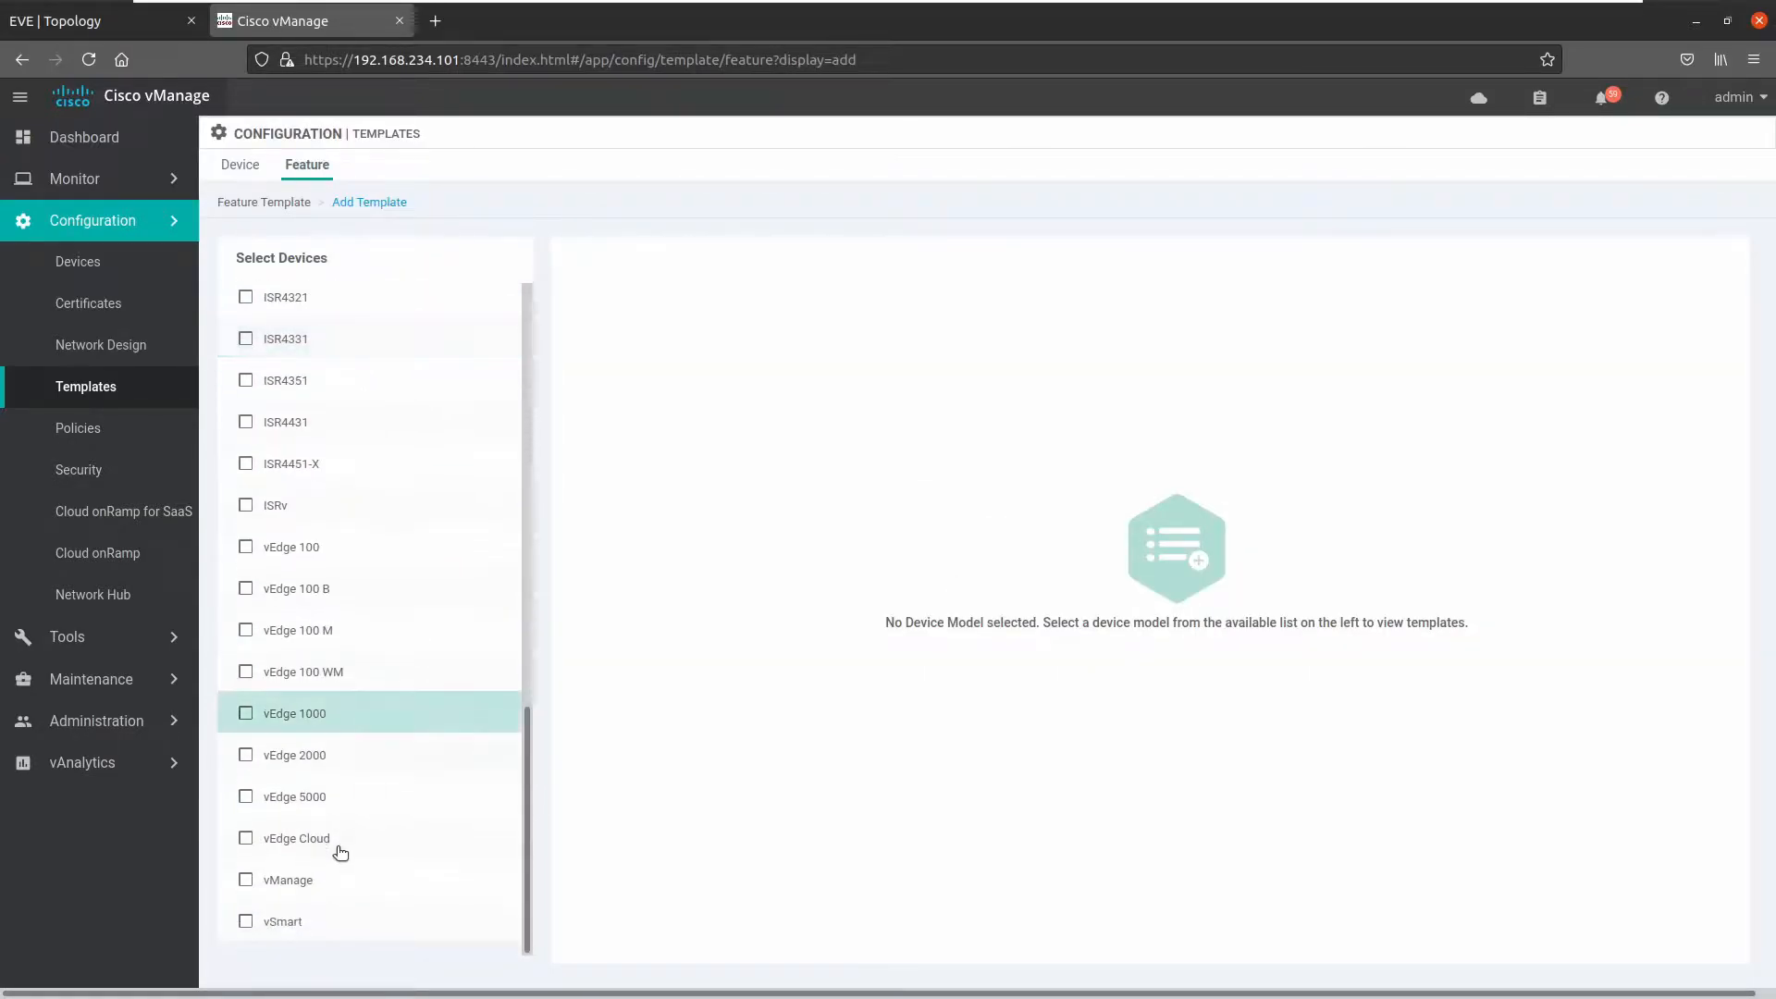
click(340, 851)
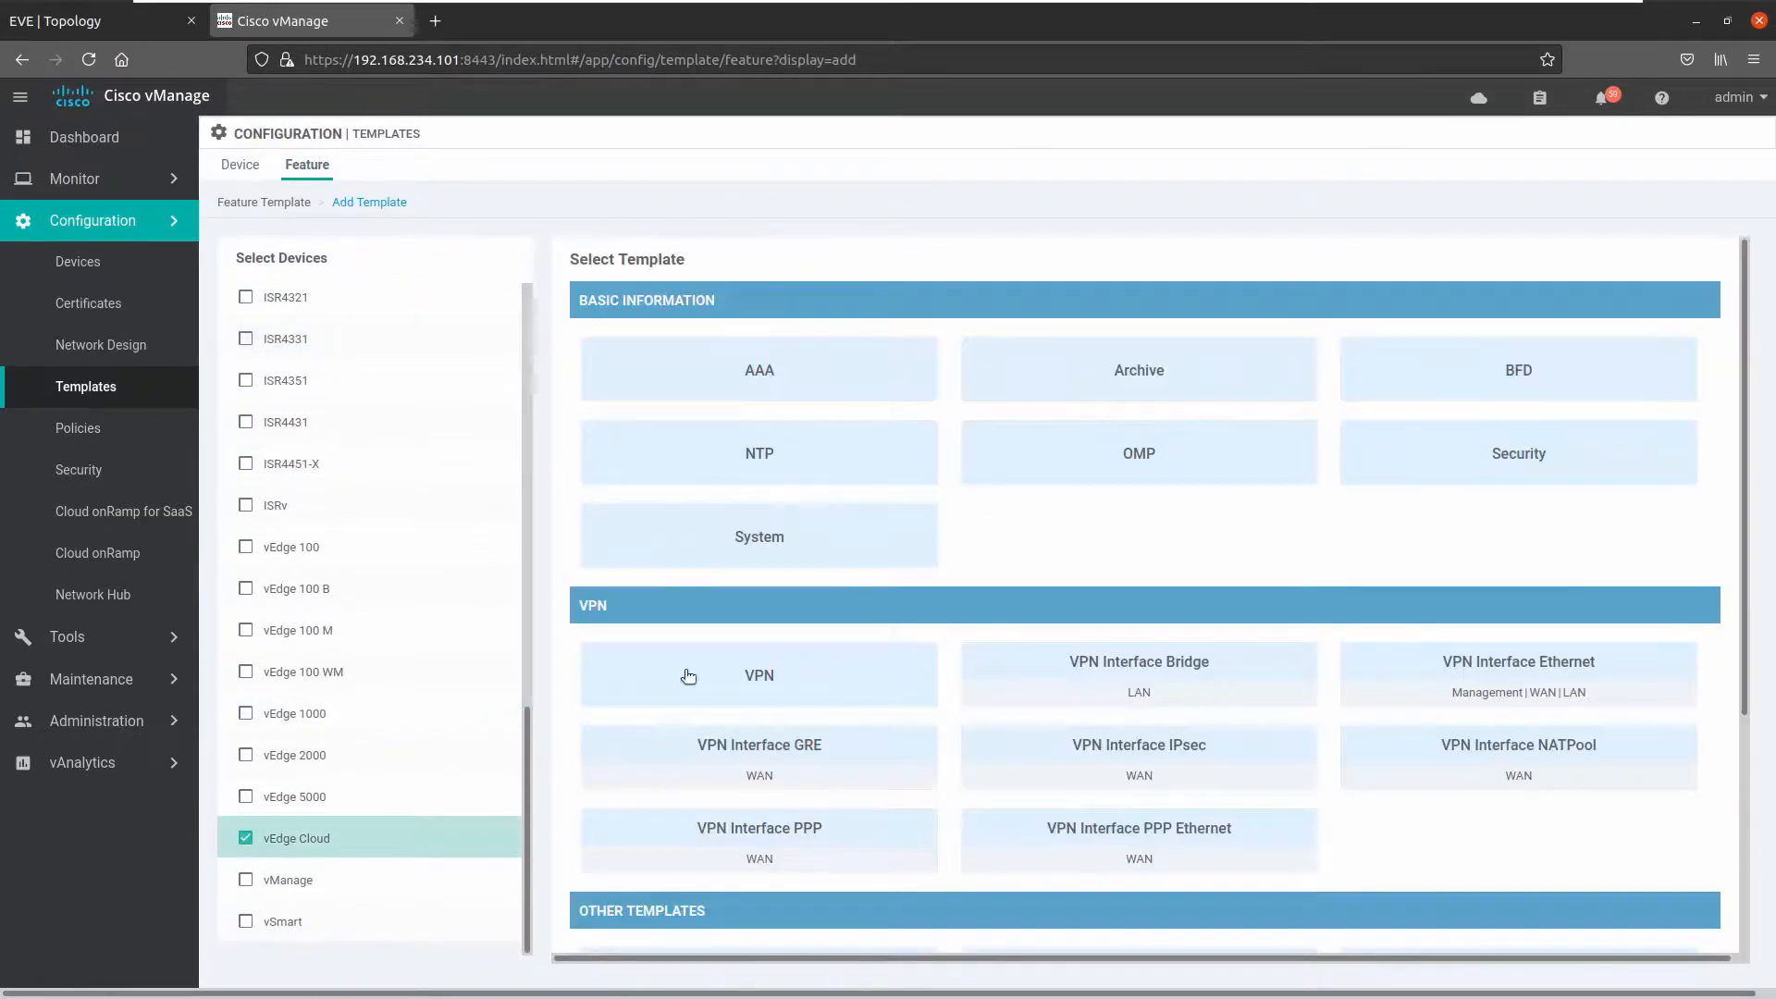
click(782, 480)
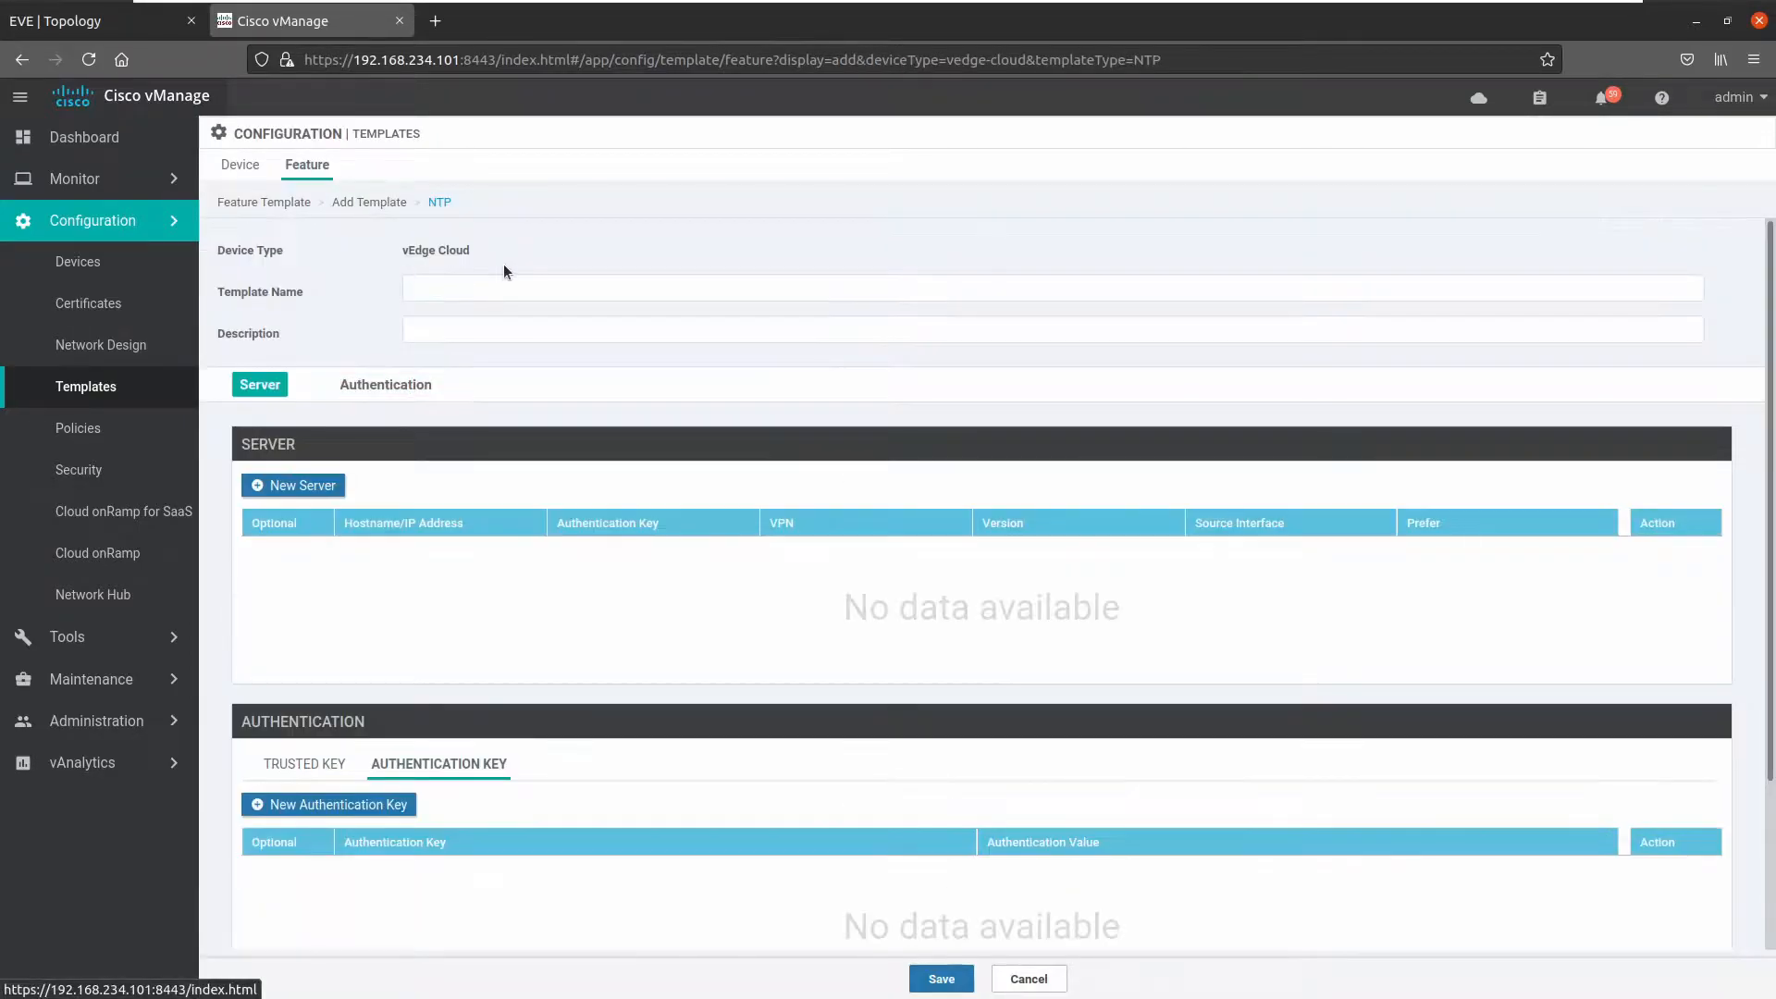
- Enter VE_NTP as both the name and the description of the NTP template
click(481, 278)
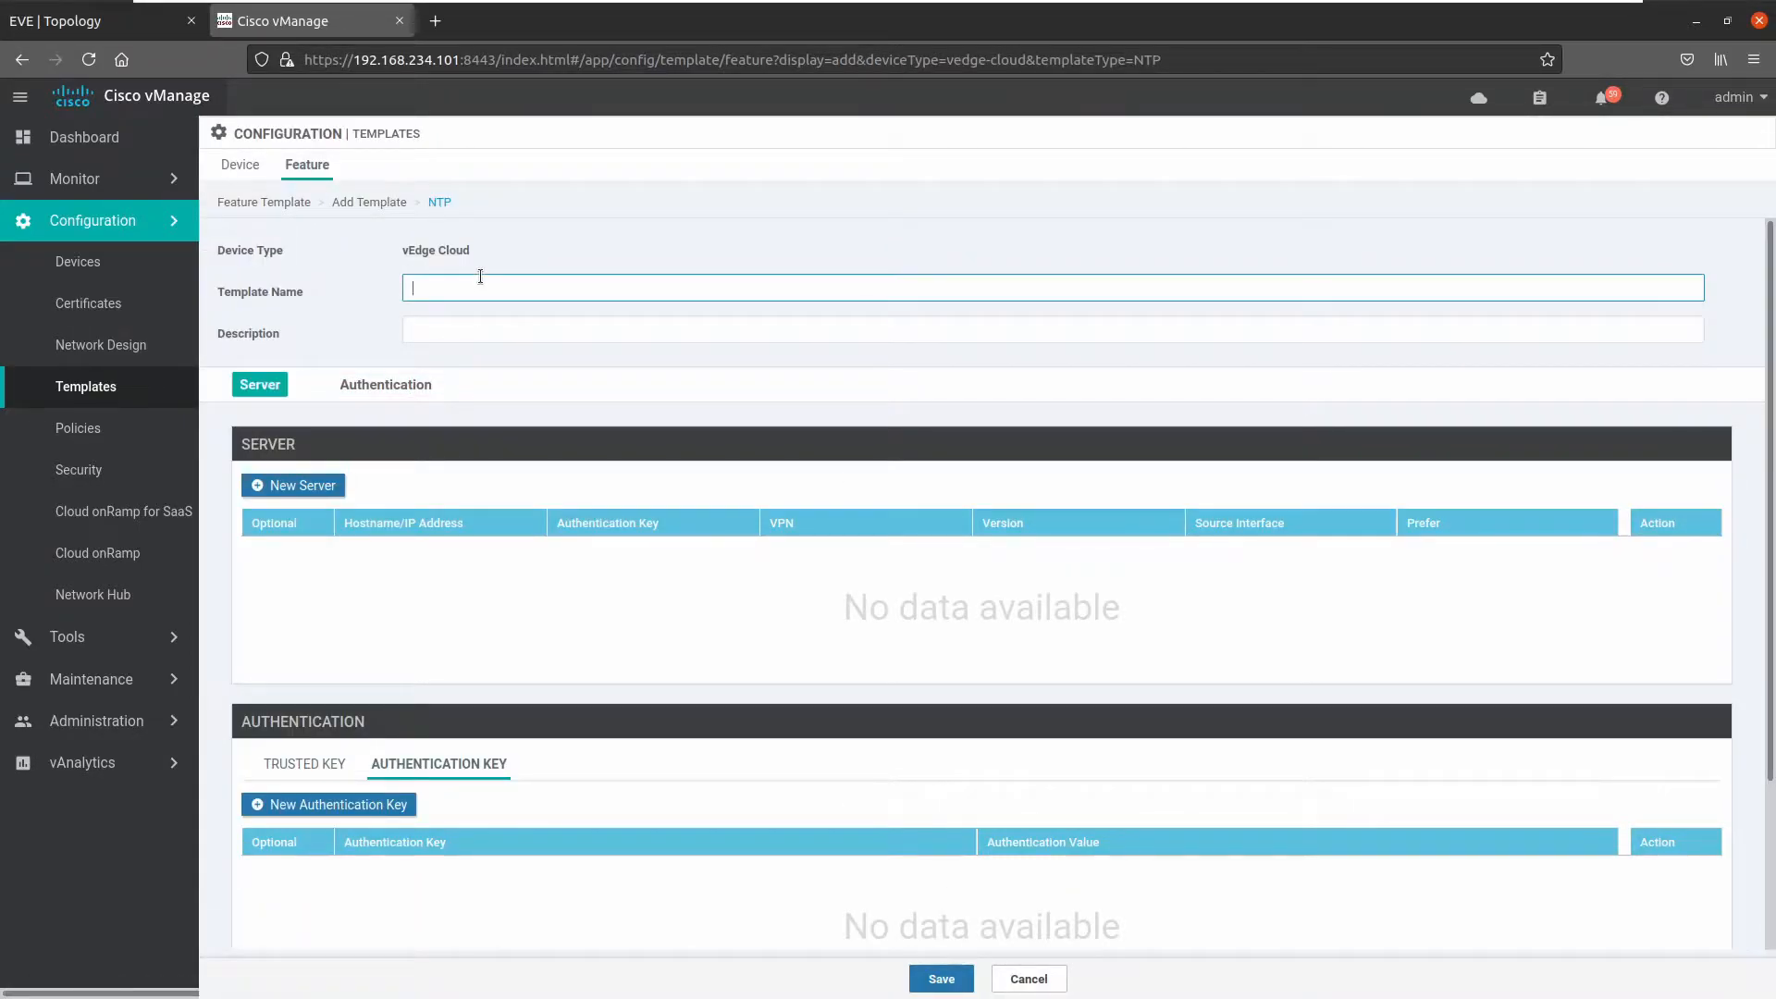
text(VE)
text(-N)
key(BackSpace)
key(BackSpace)
text(_NTP)
key(ctrl+a)
key(Tab)
key(ctrl+v)
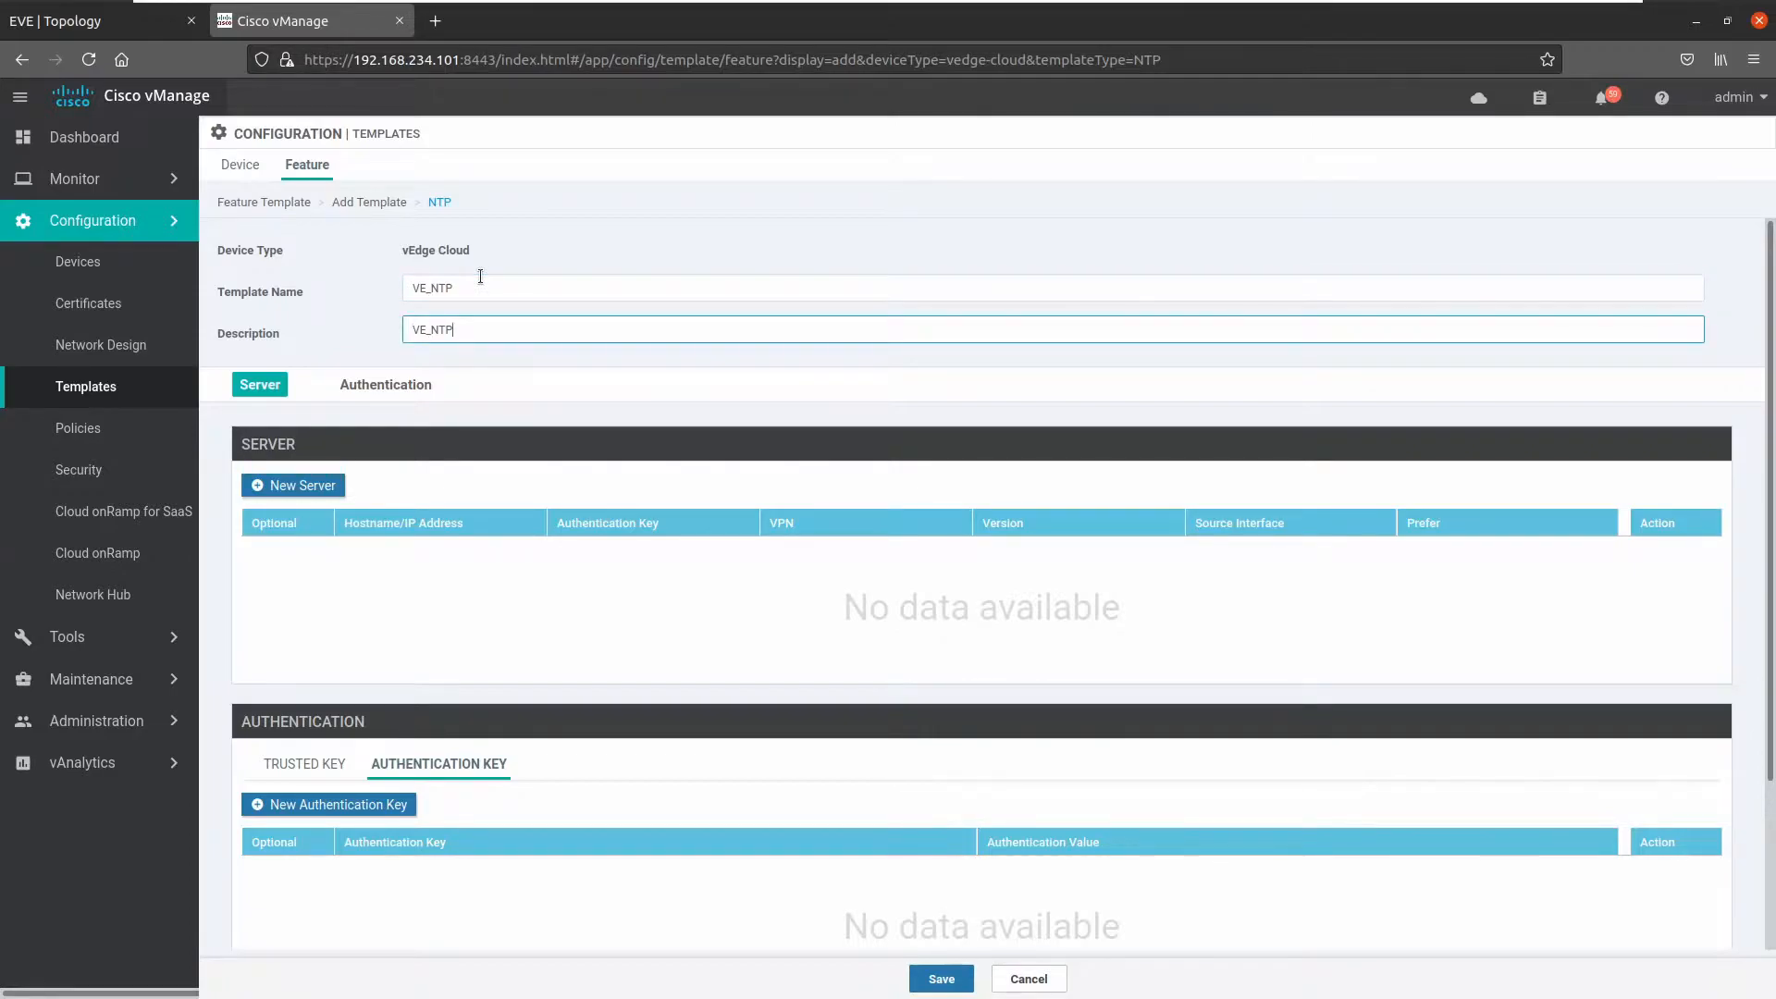
- Start a new NTP server entry with the global hostname/IP address 72.0.1.1
click(292, 485)
click(696, 440)
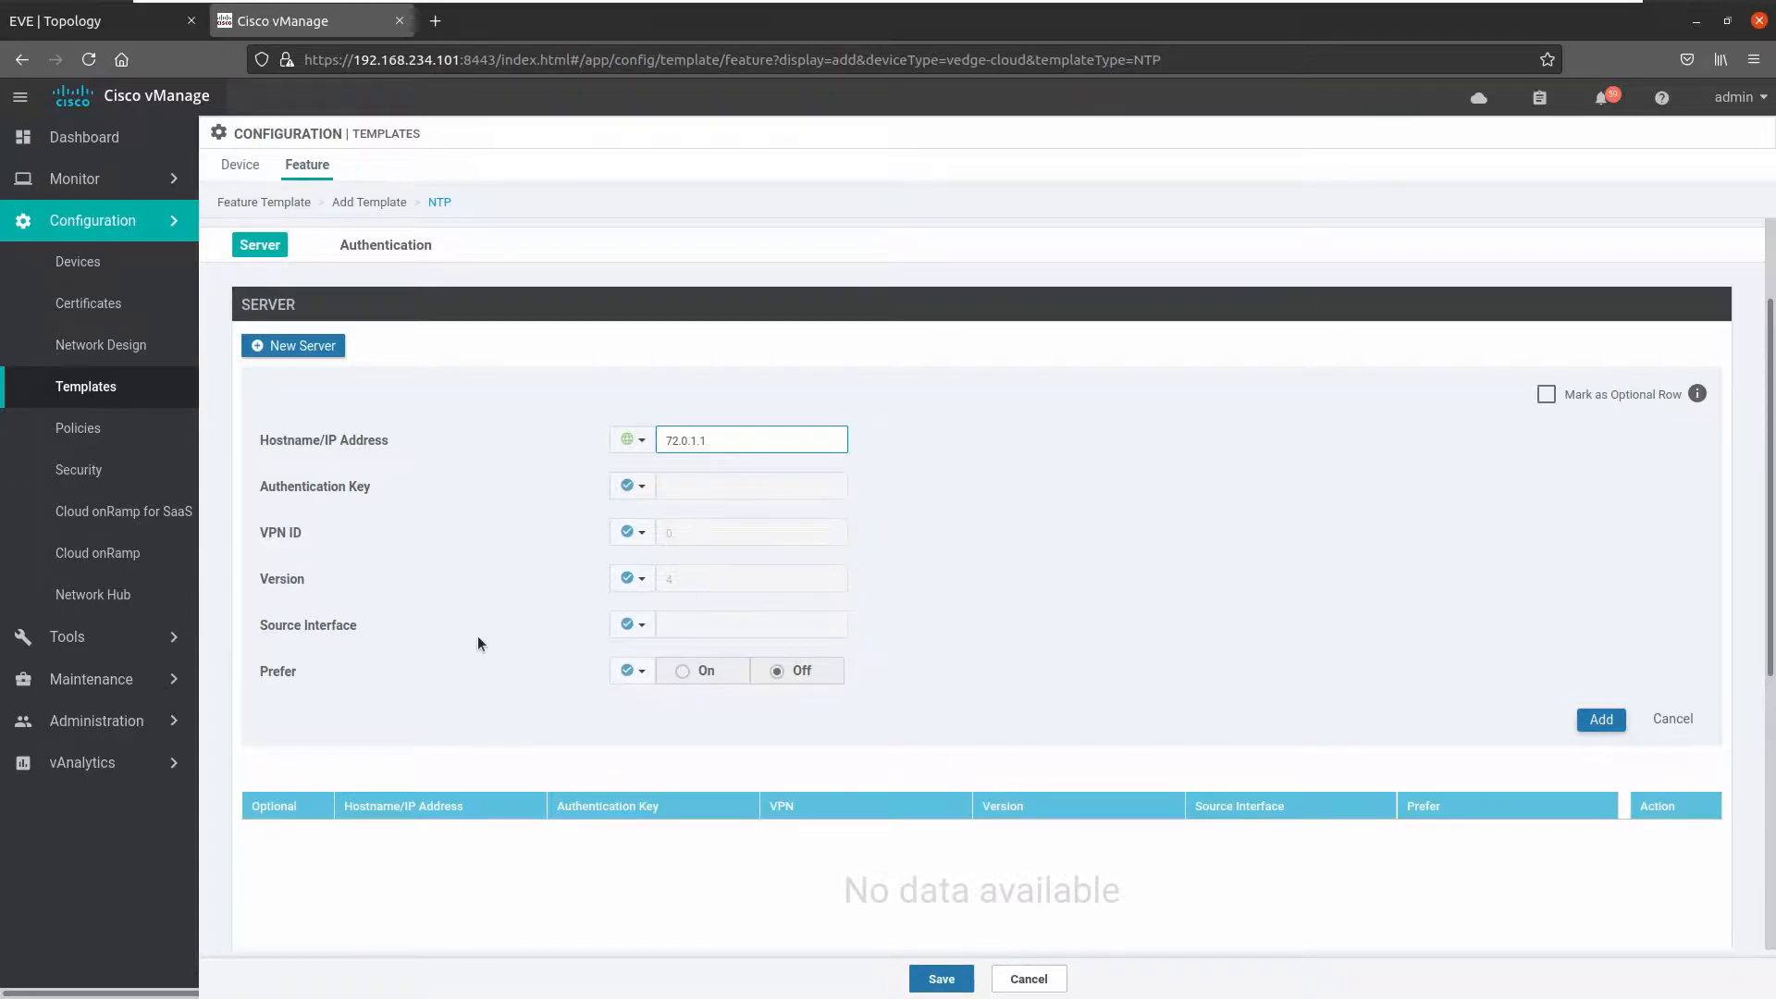
click(644, 628)
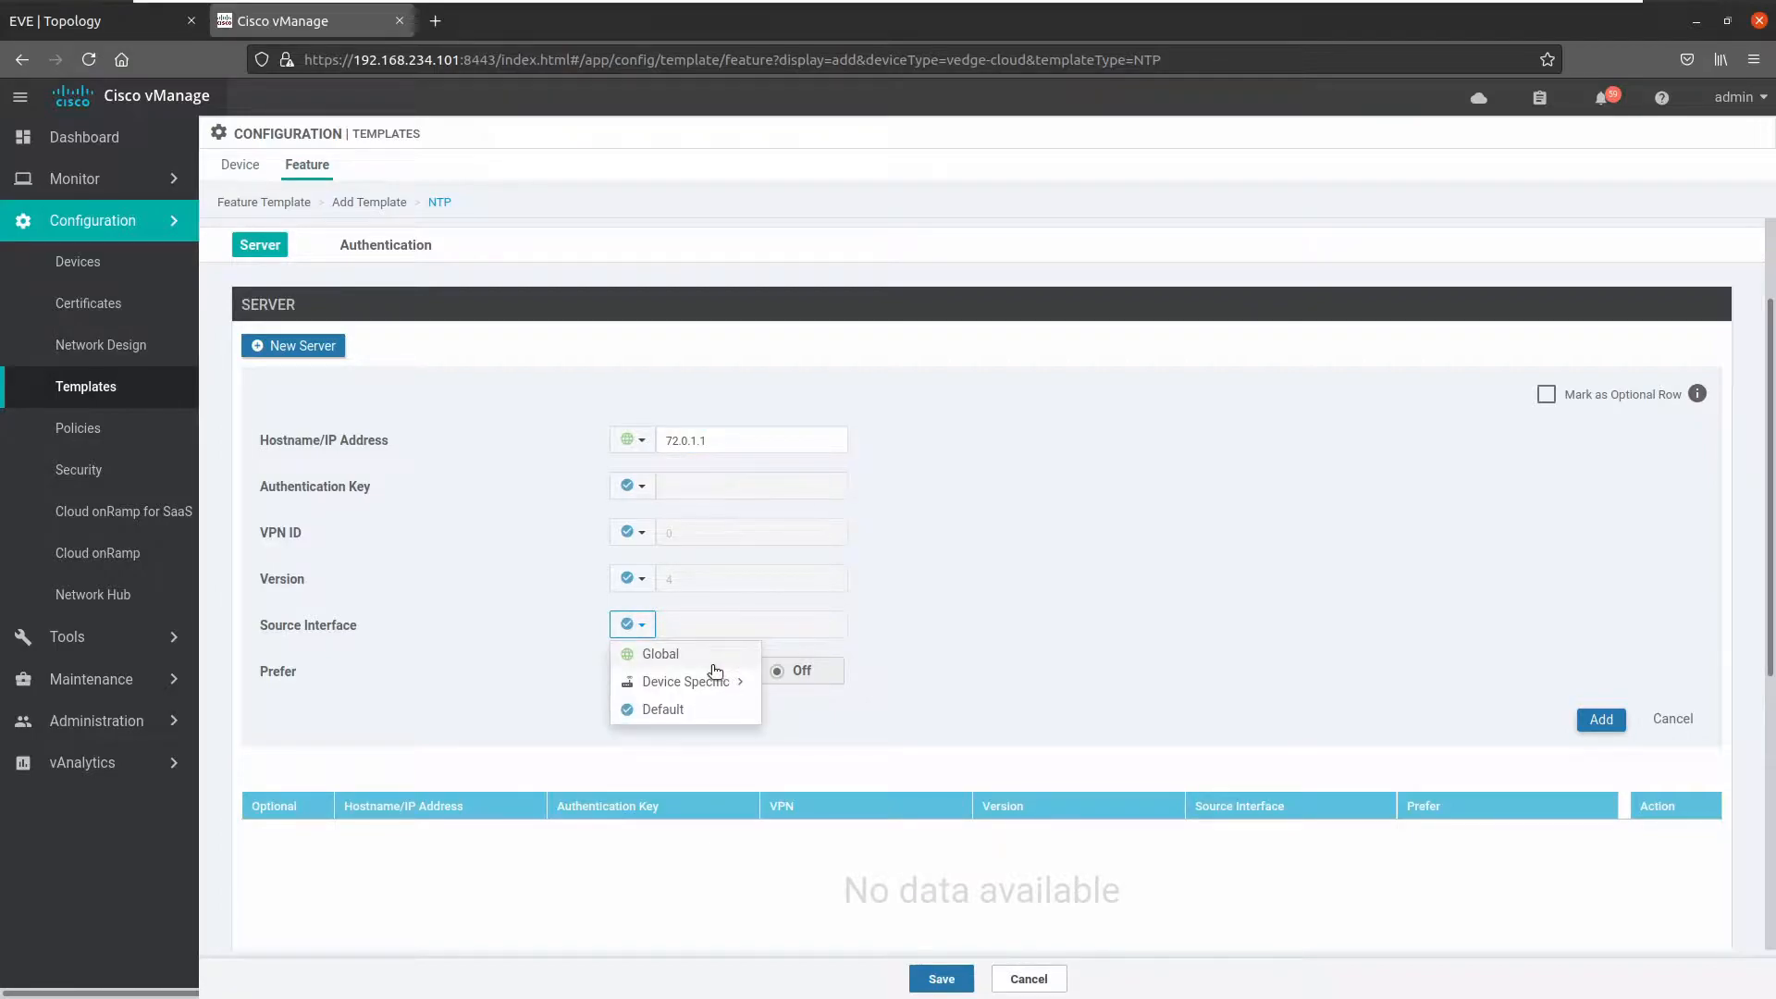
click(676, 647)
click(633, 624)
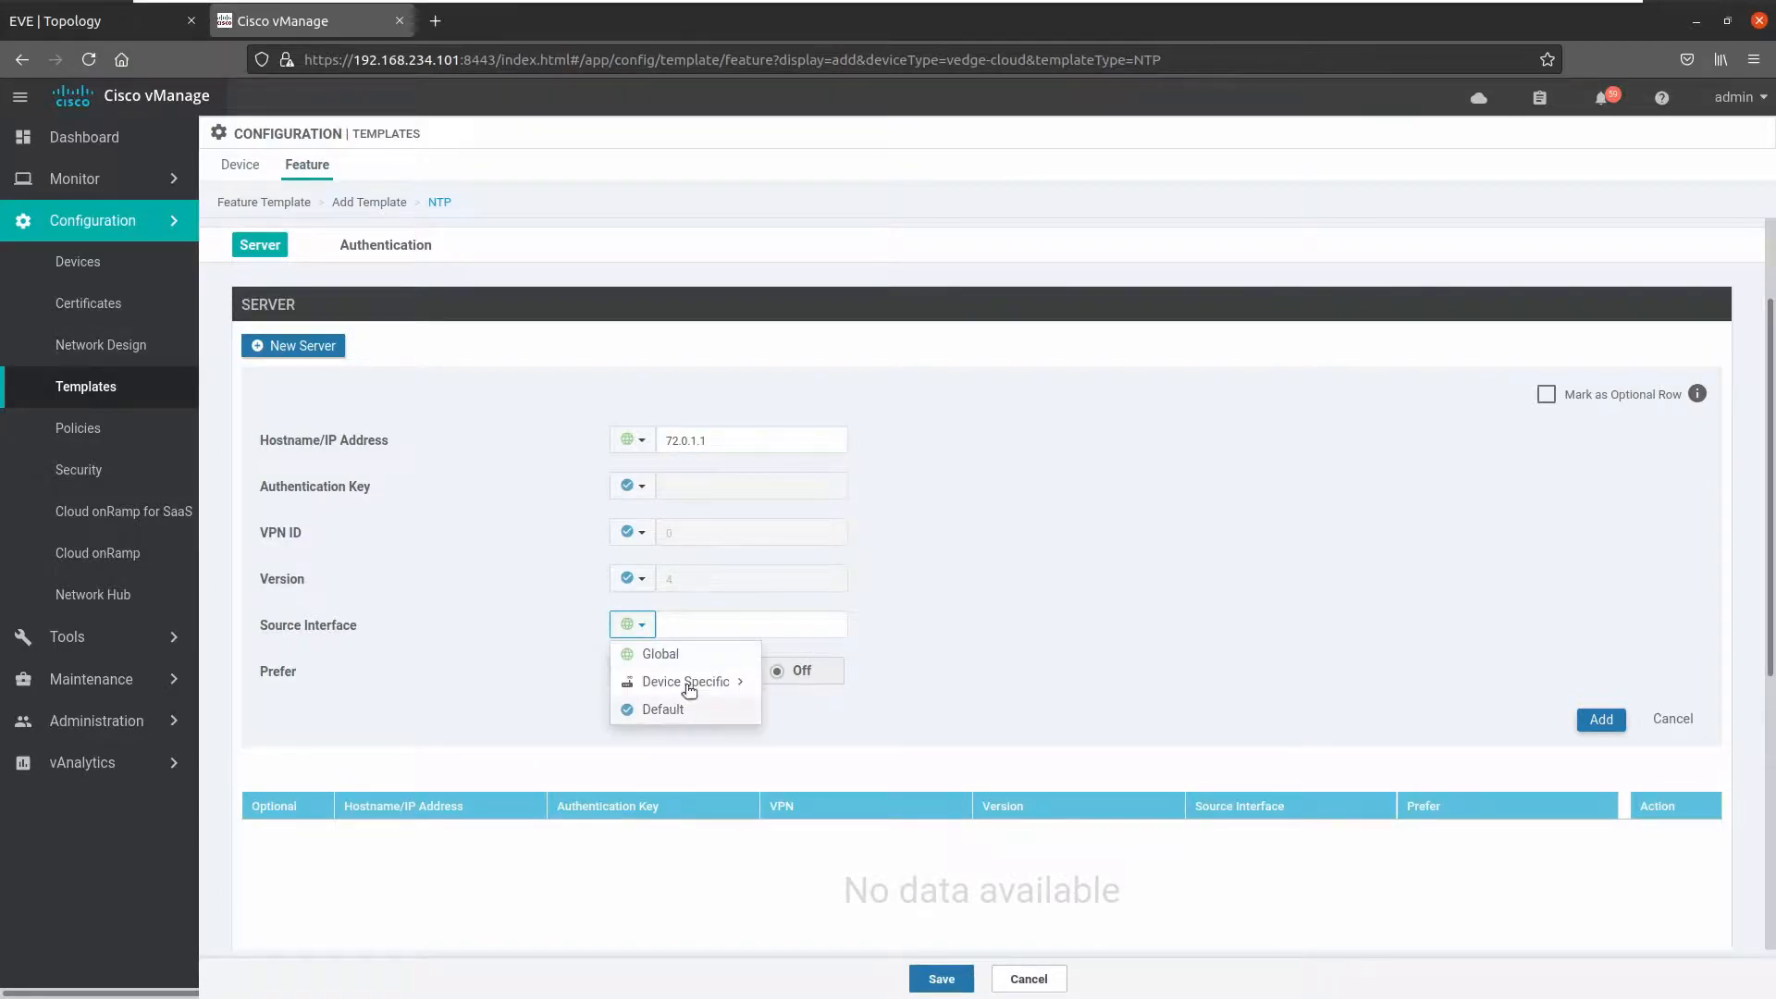
mouse_move(699, 681)
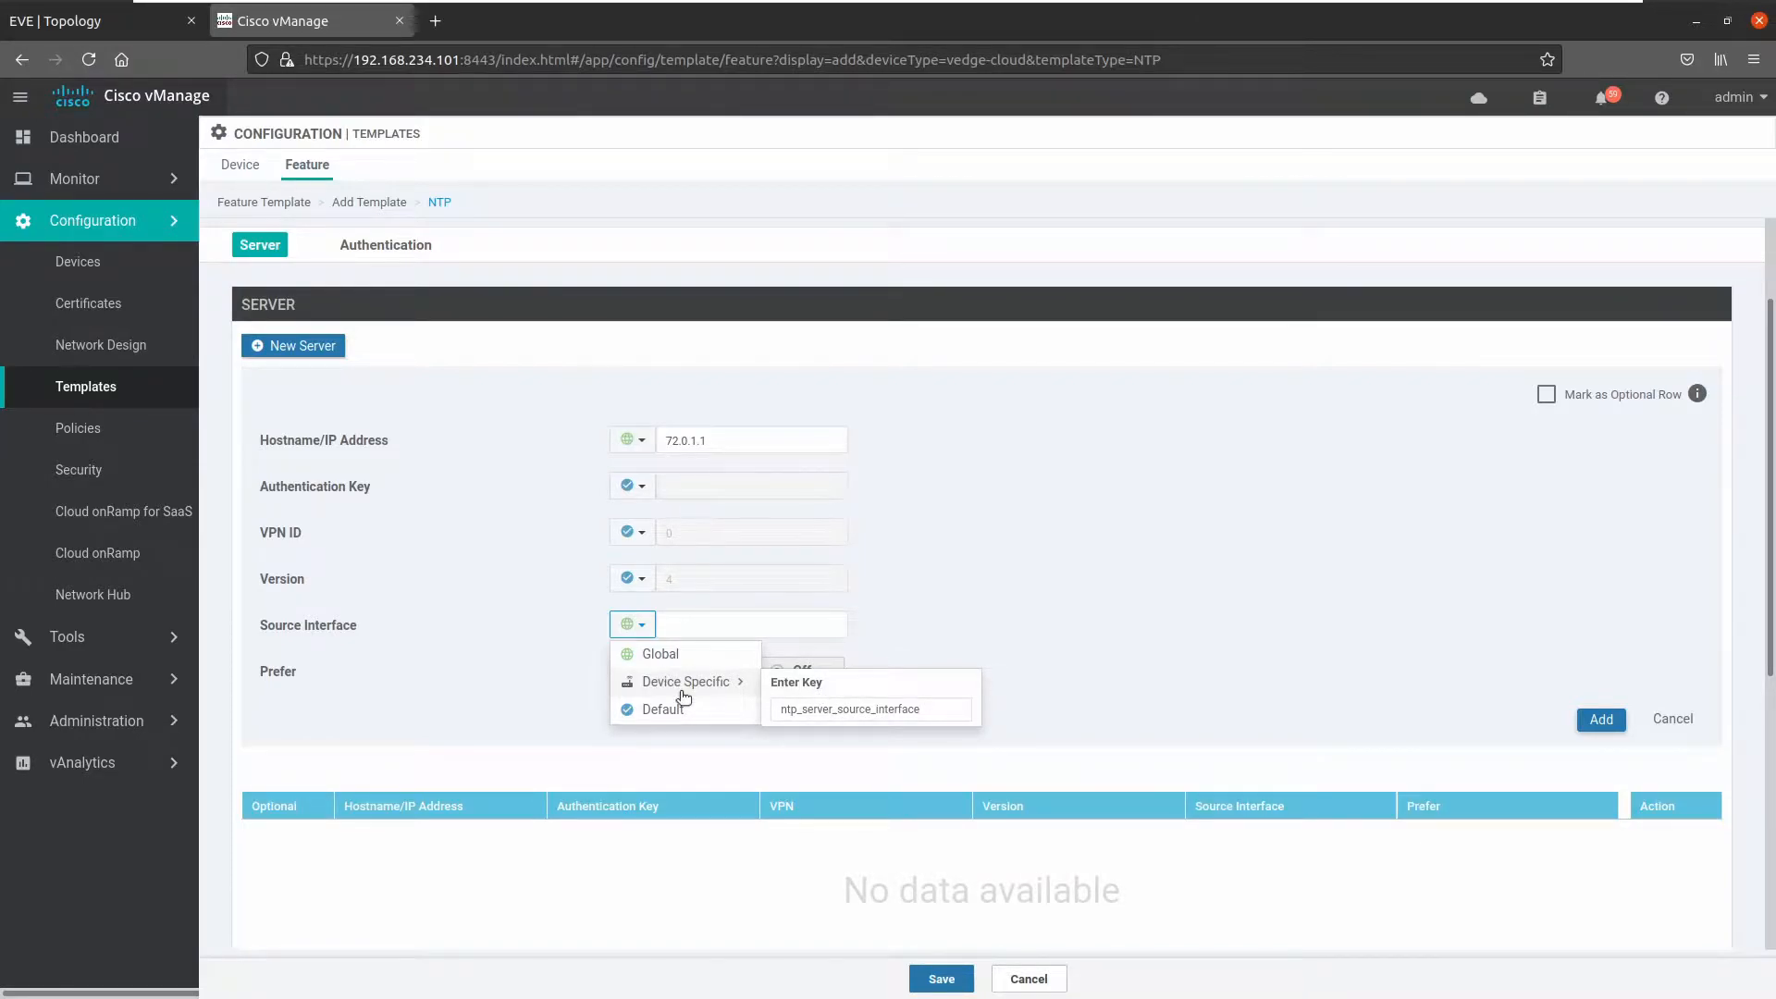
click(679, 726)
click(636, 630)
click(666, 710)
- Set Prefer to the global value On, add the server entry and save the NTP template
click(637, 685)
click(660, 700)
click(696, 673)
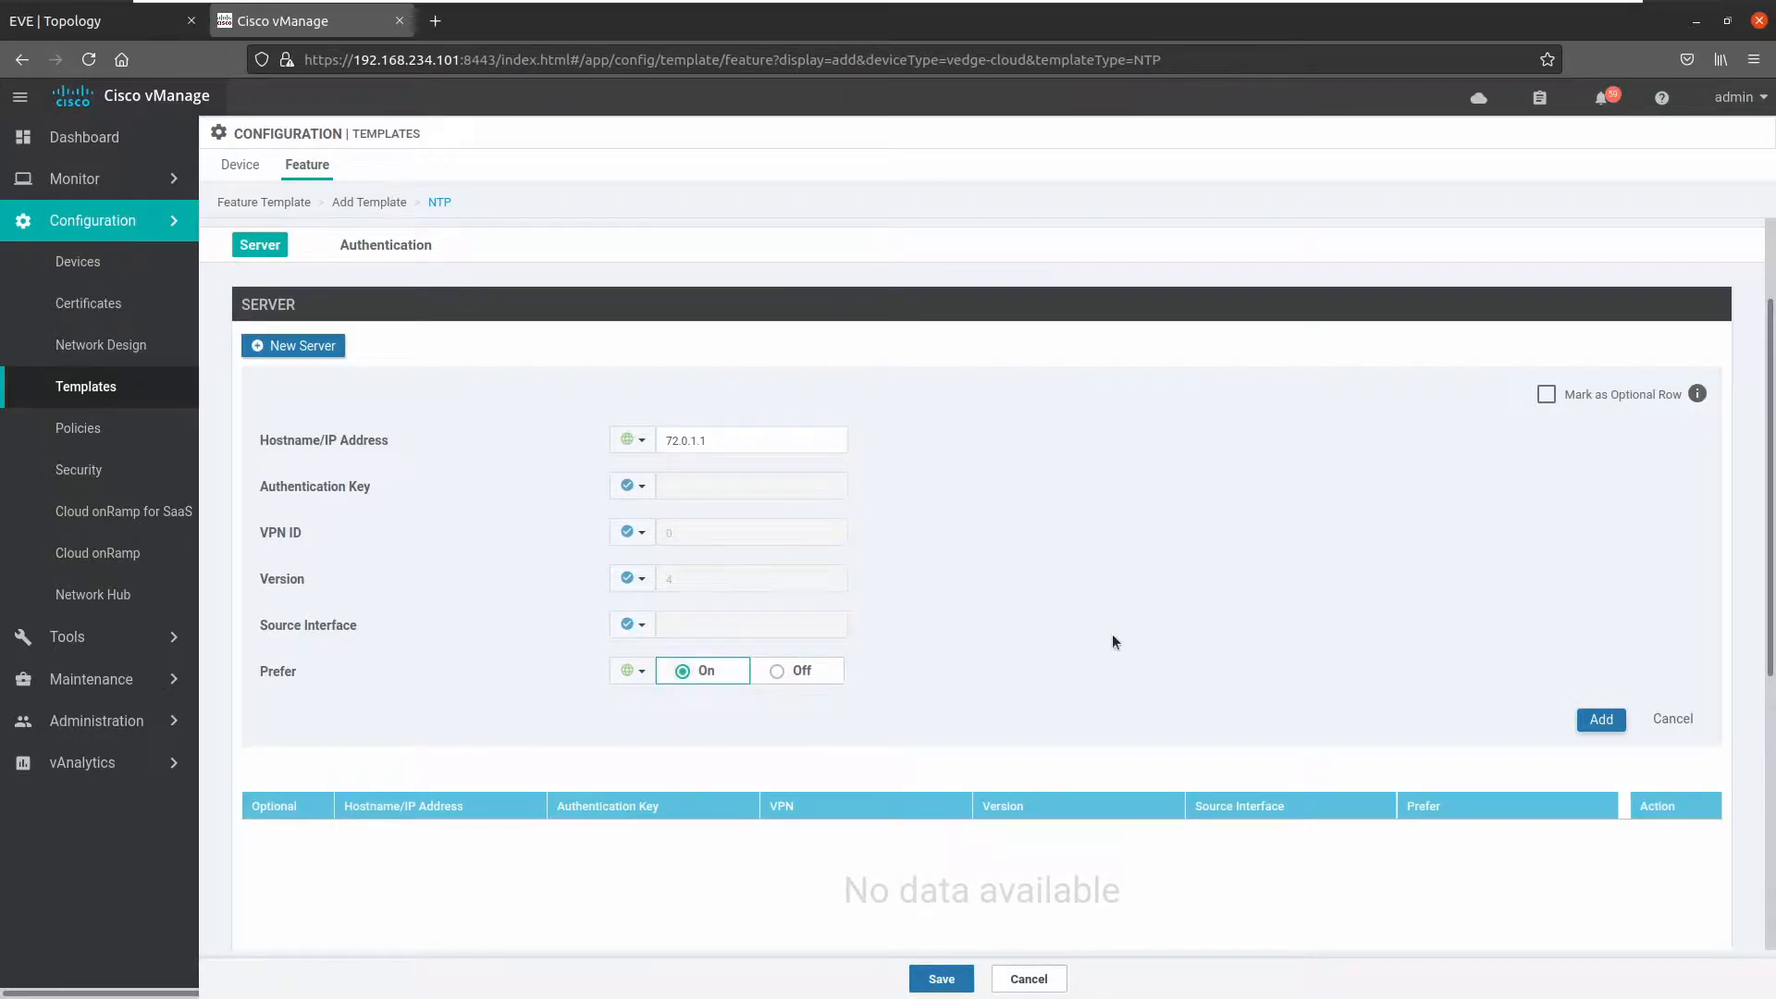
scroll(1115, 641, down, 3)
scroll(975, 734, down, 2)
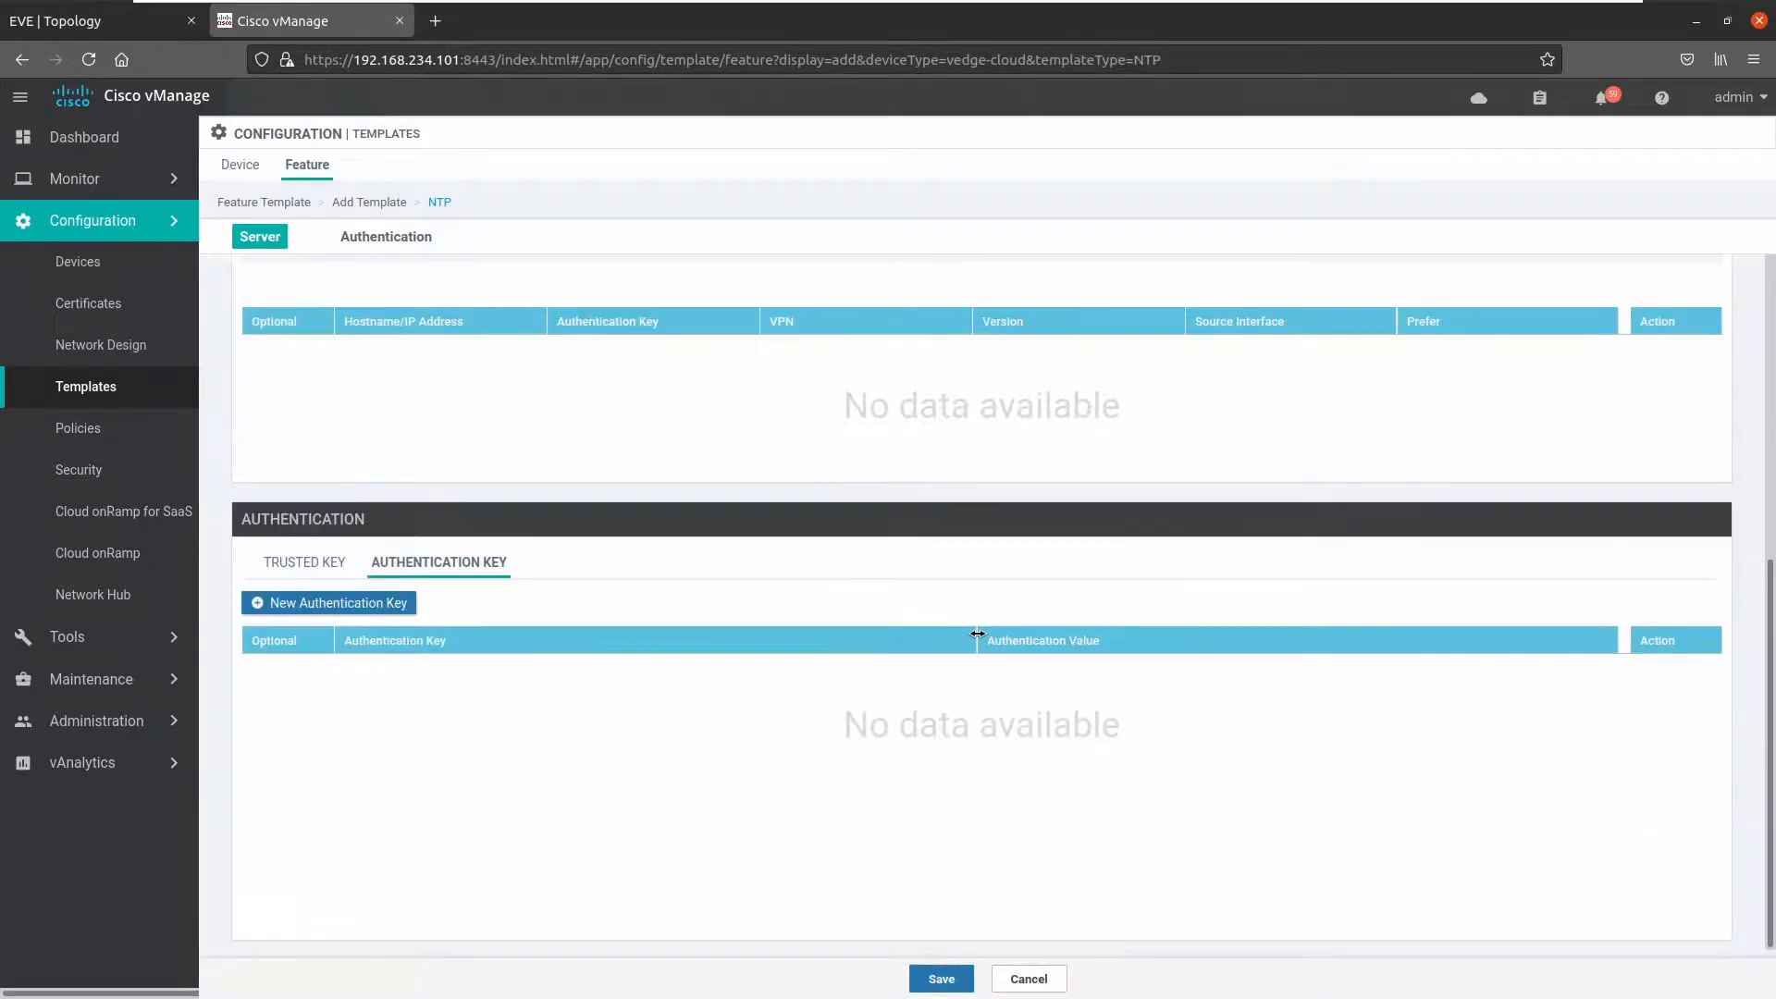
scroll(977, 633, up, 3)
click(1599, 472)
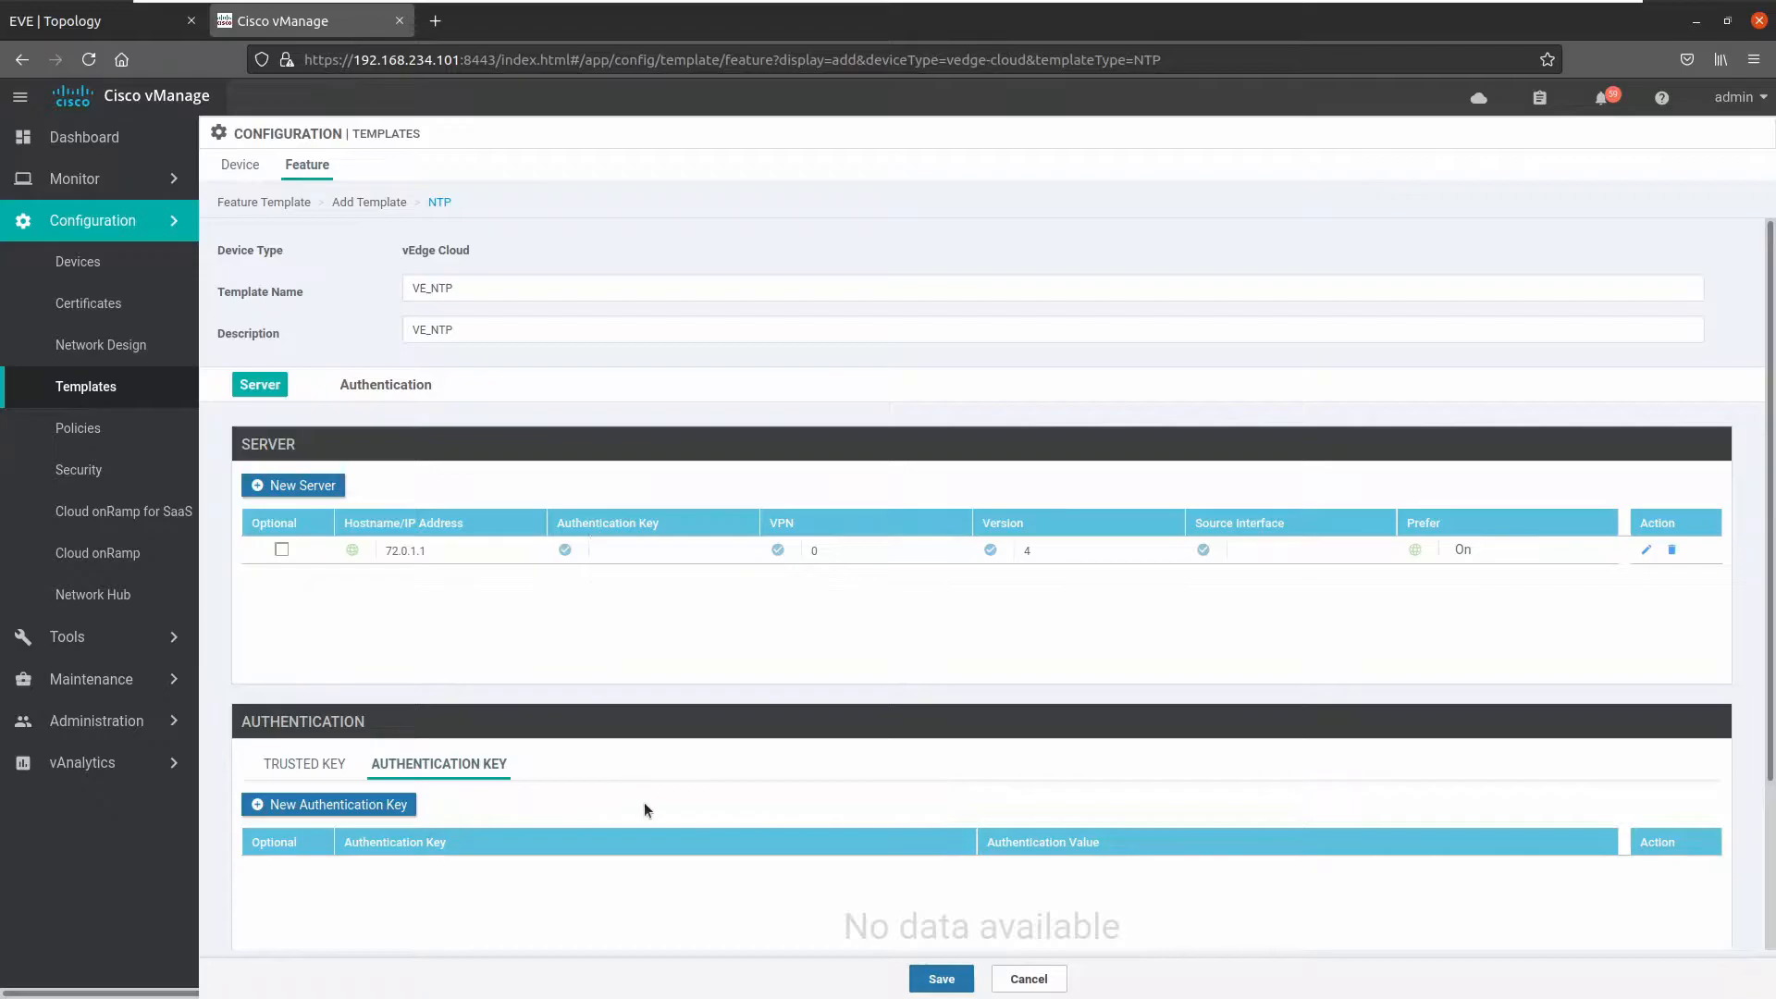
click(941, 979)
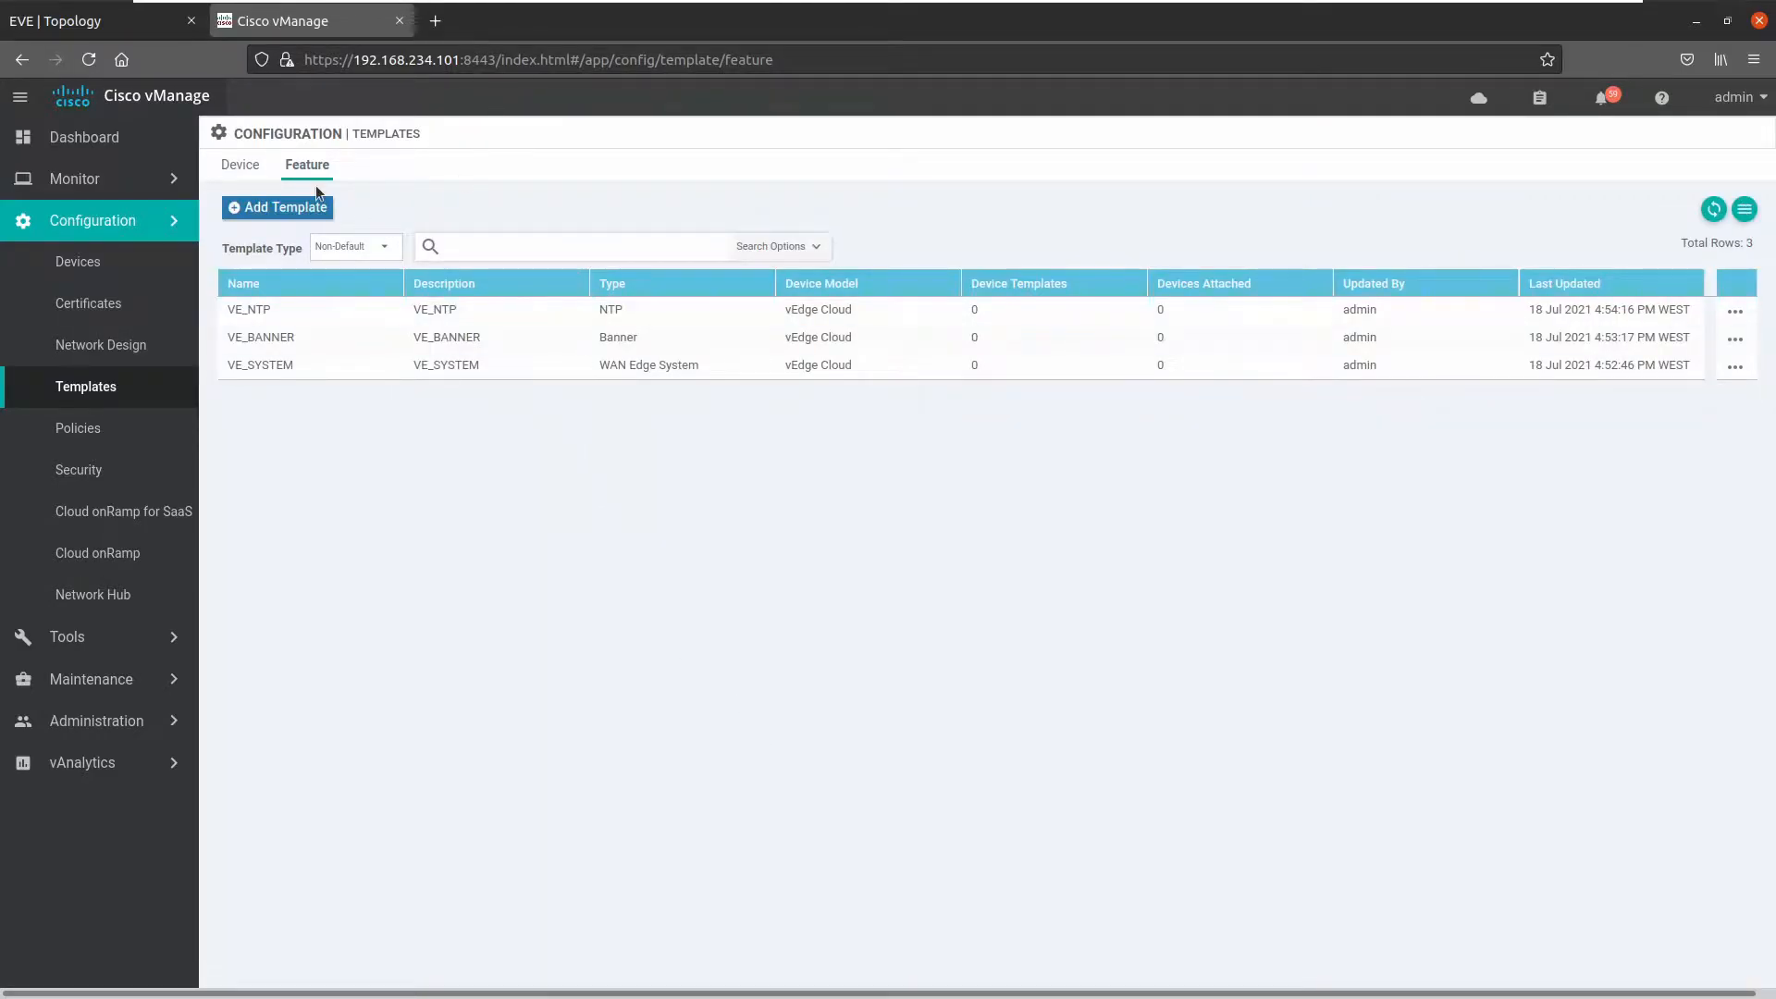
- Start a new VPN feature template for the vEdge Cloud device model
click(305, 212)
scroll(404, 477, down, 7)
scroll(406, 480, down, 5)
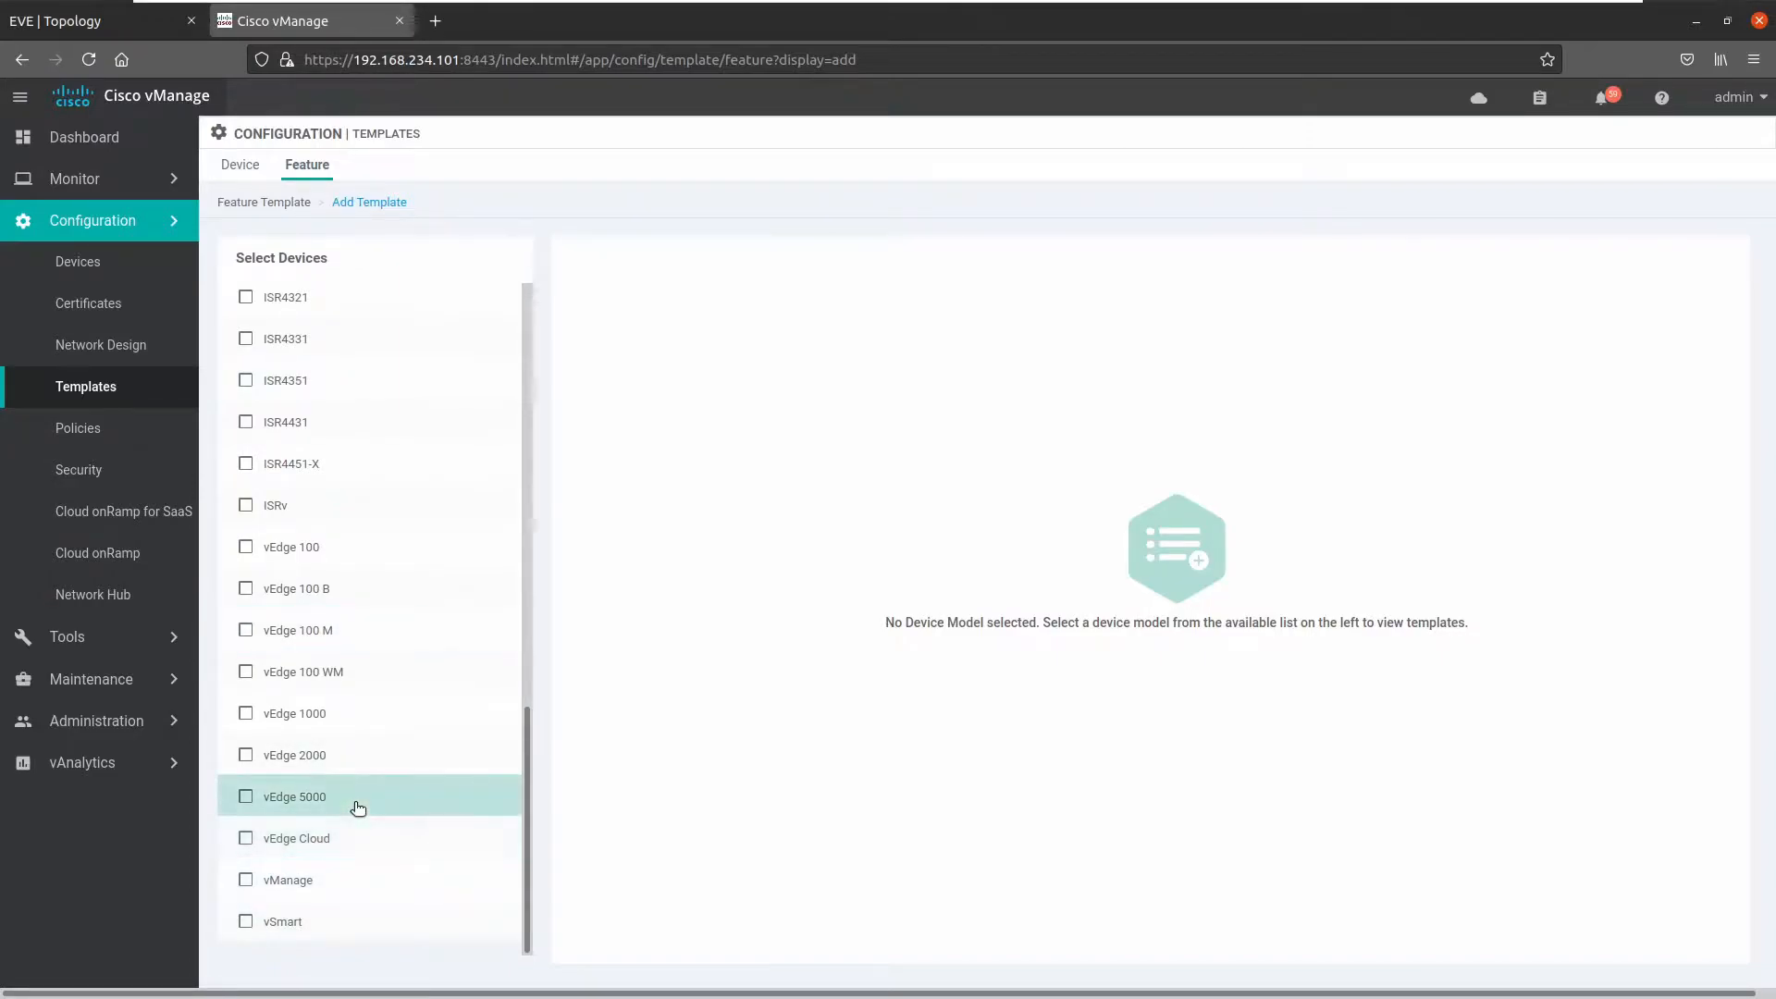
click(325, 841)
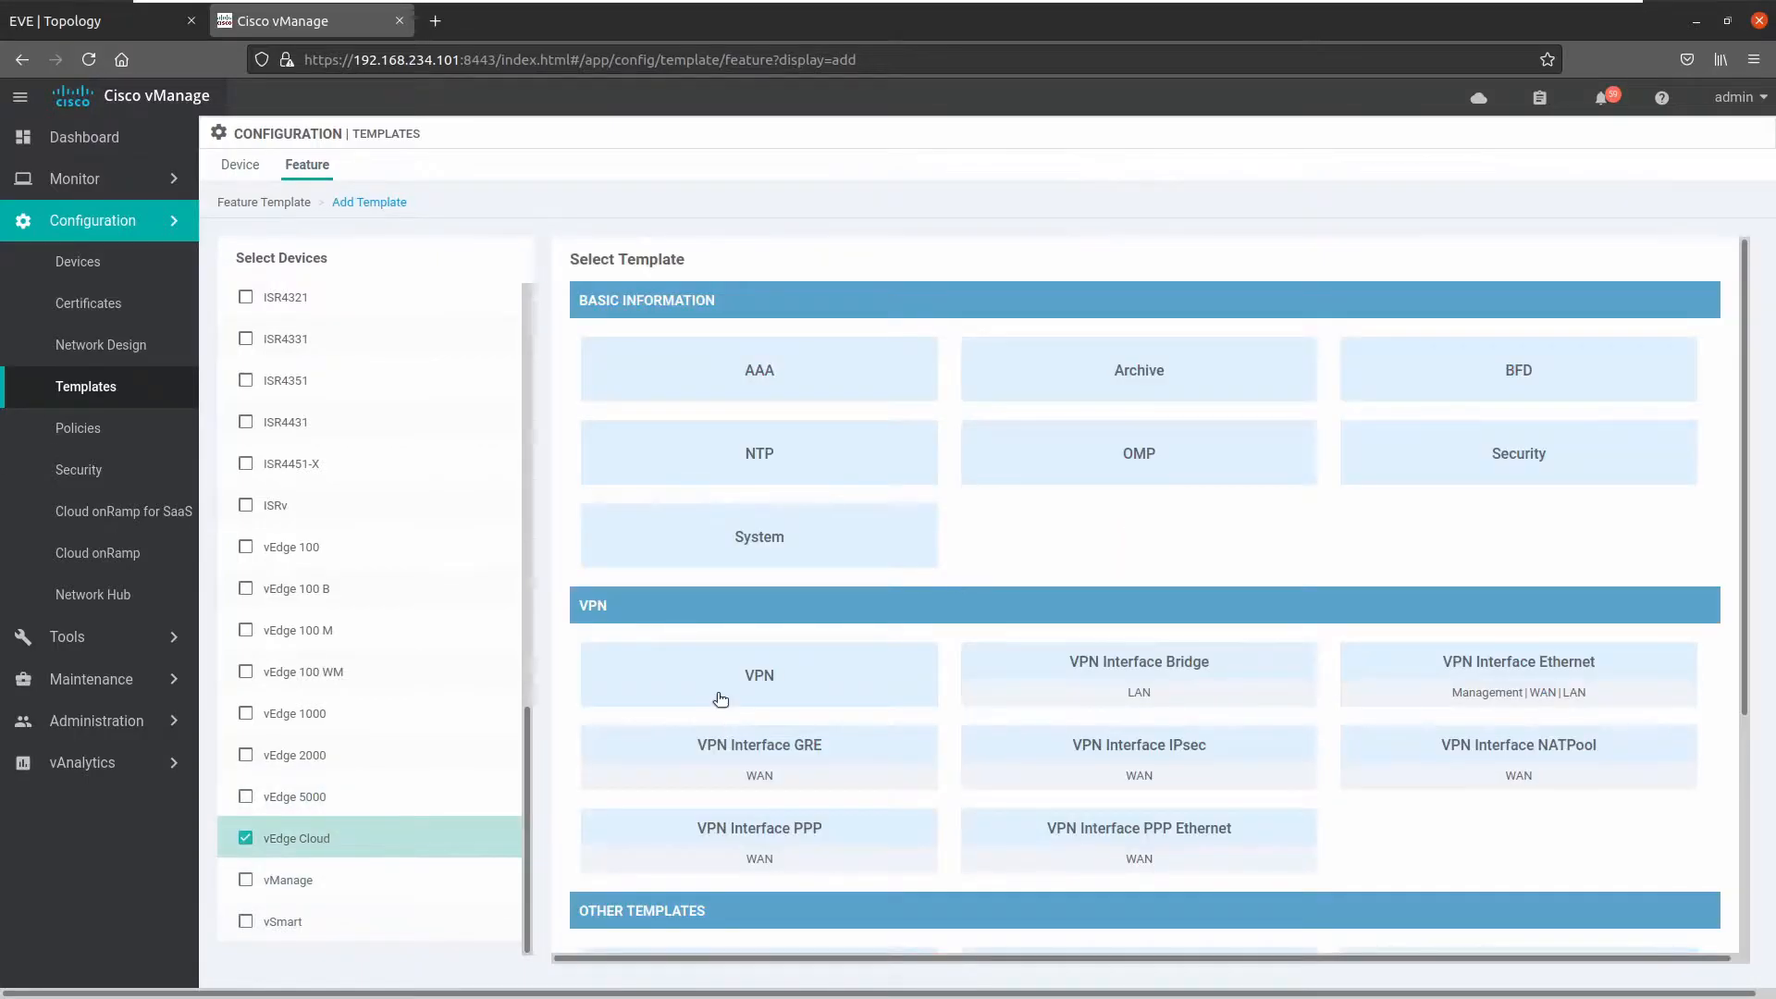
click(740, 674)
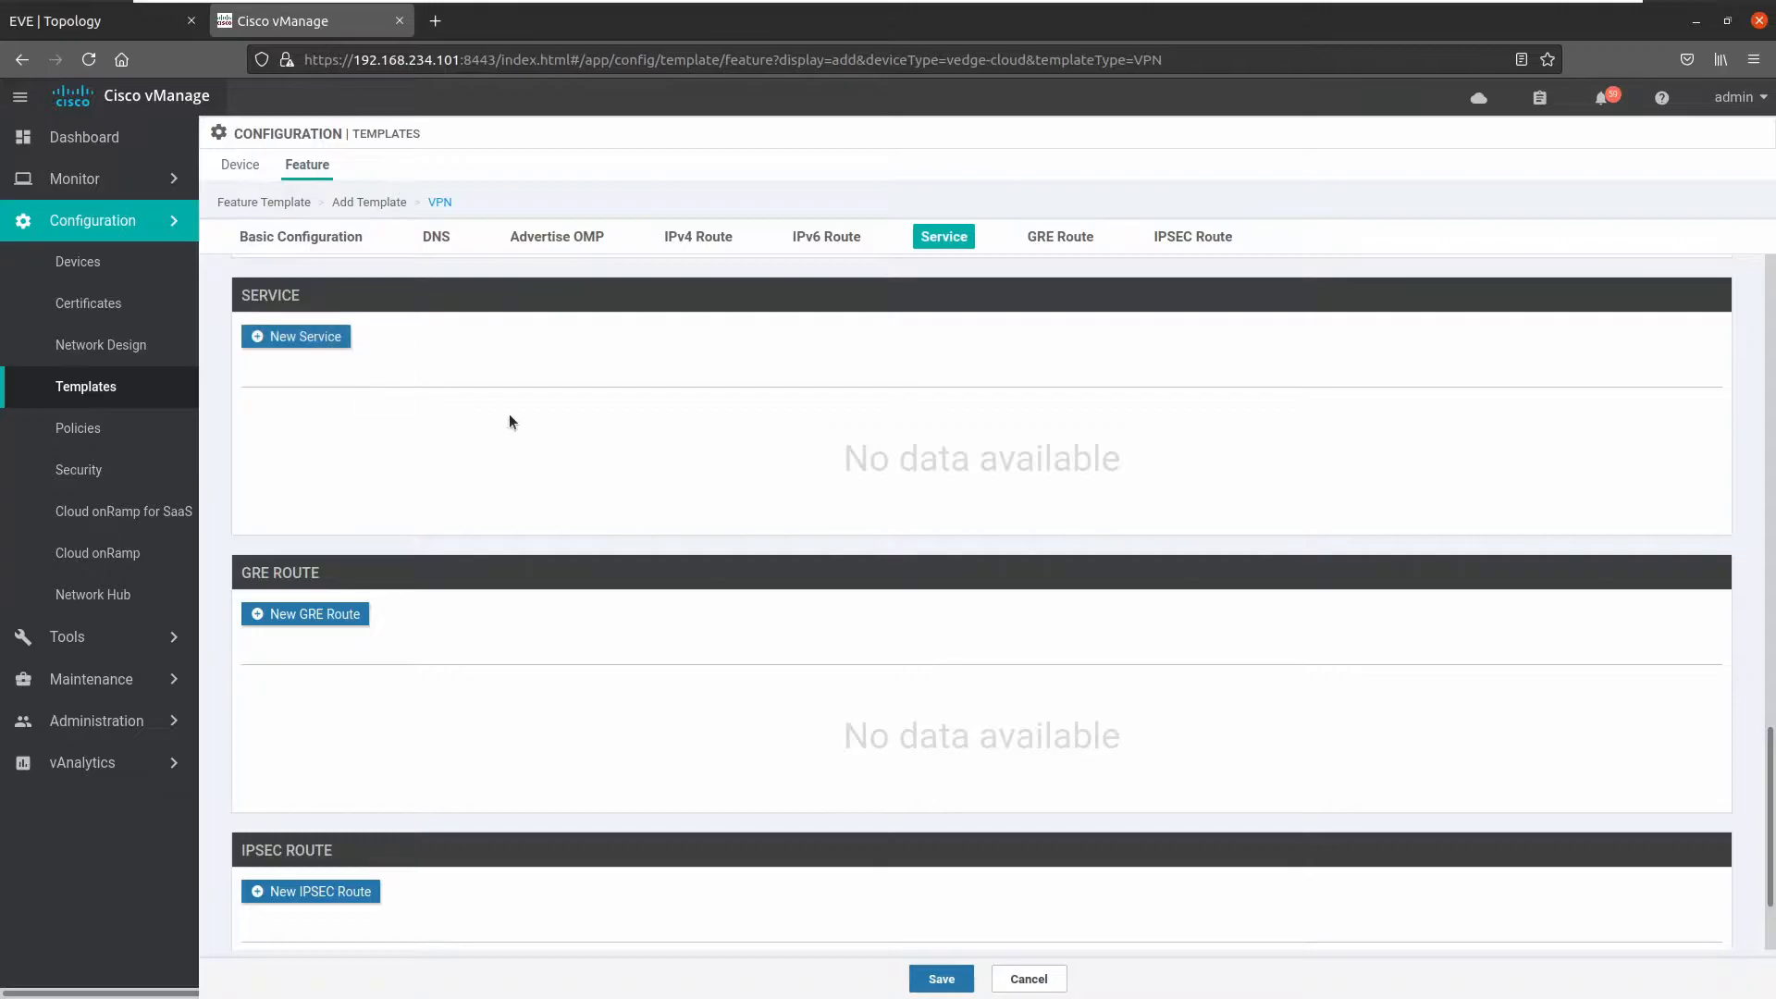
- Enter VE_VPN512 as both the name and the description of the VPN template
scroll(540, 416, up, 10)
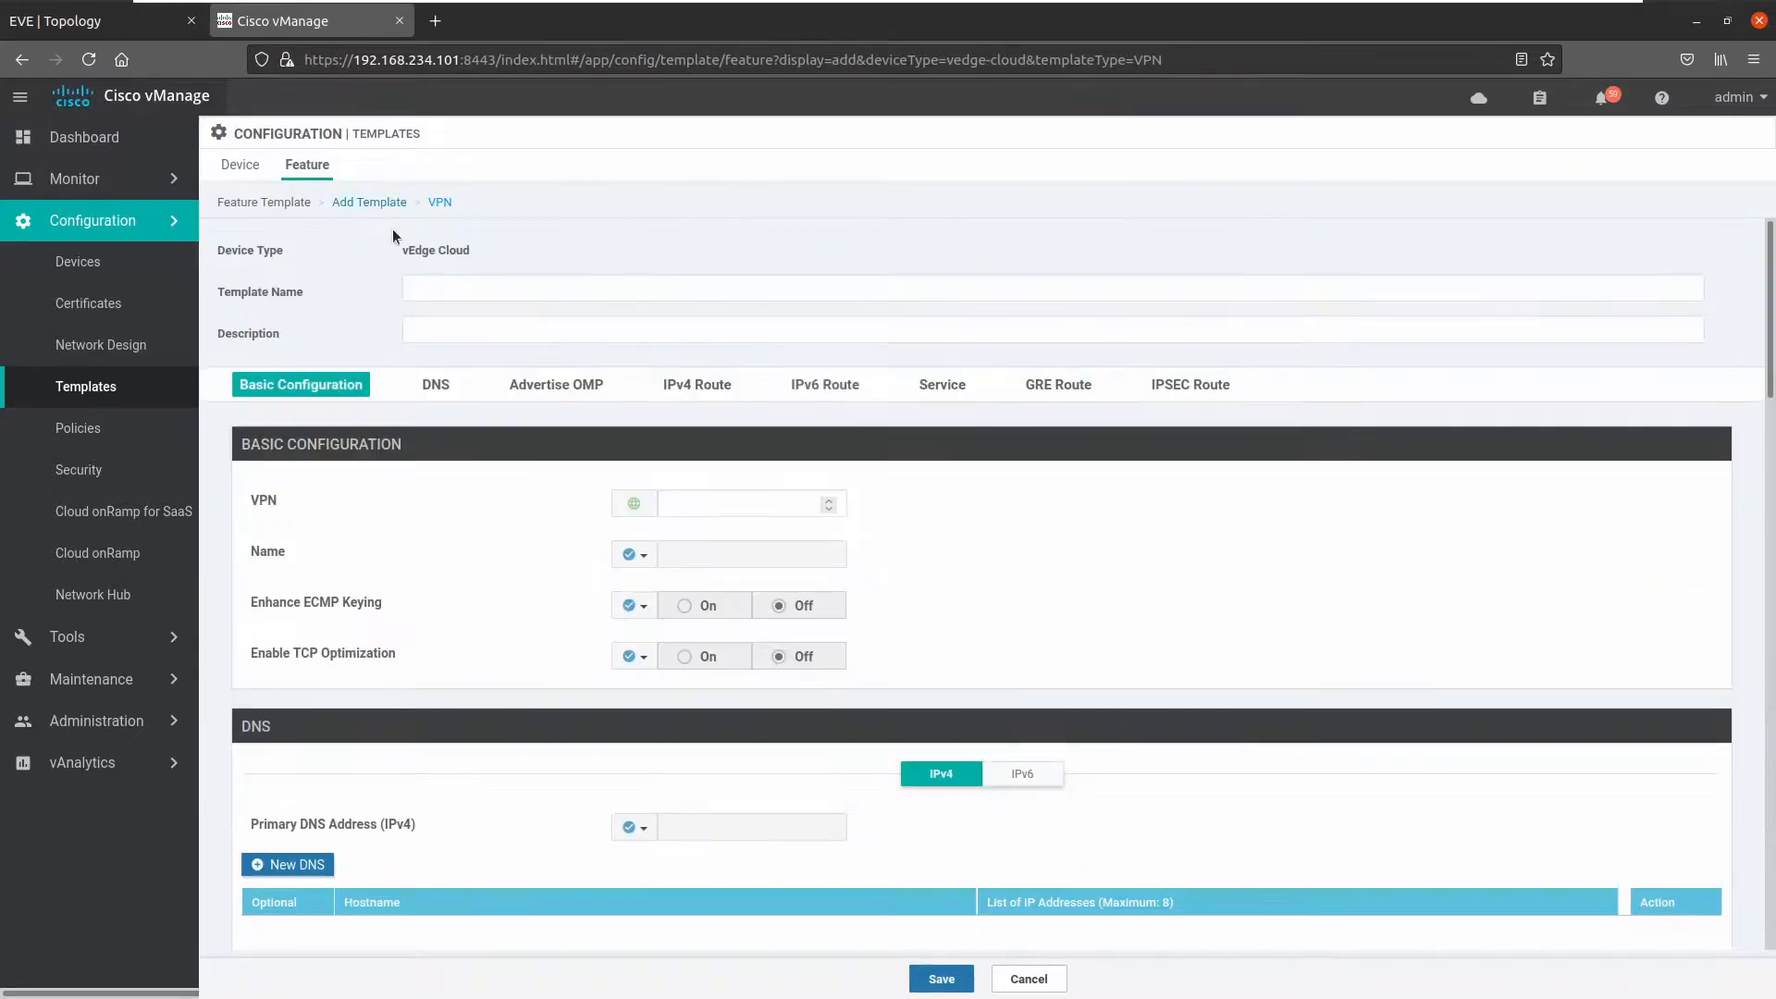
click(463, 287)
text(V)
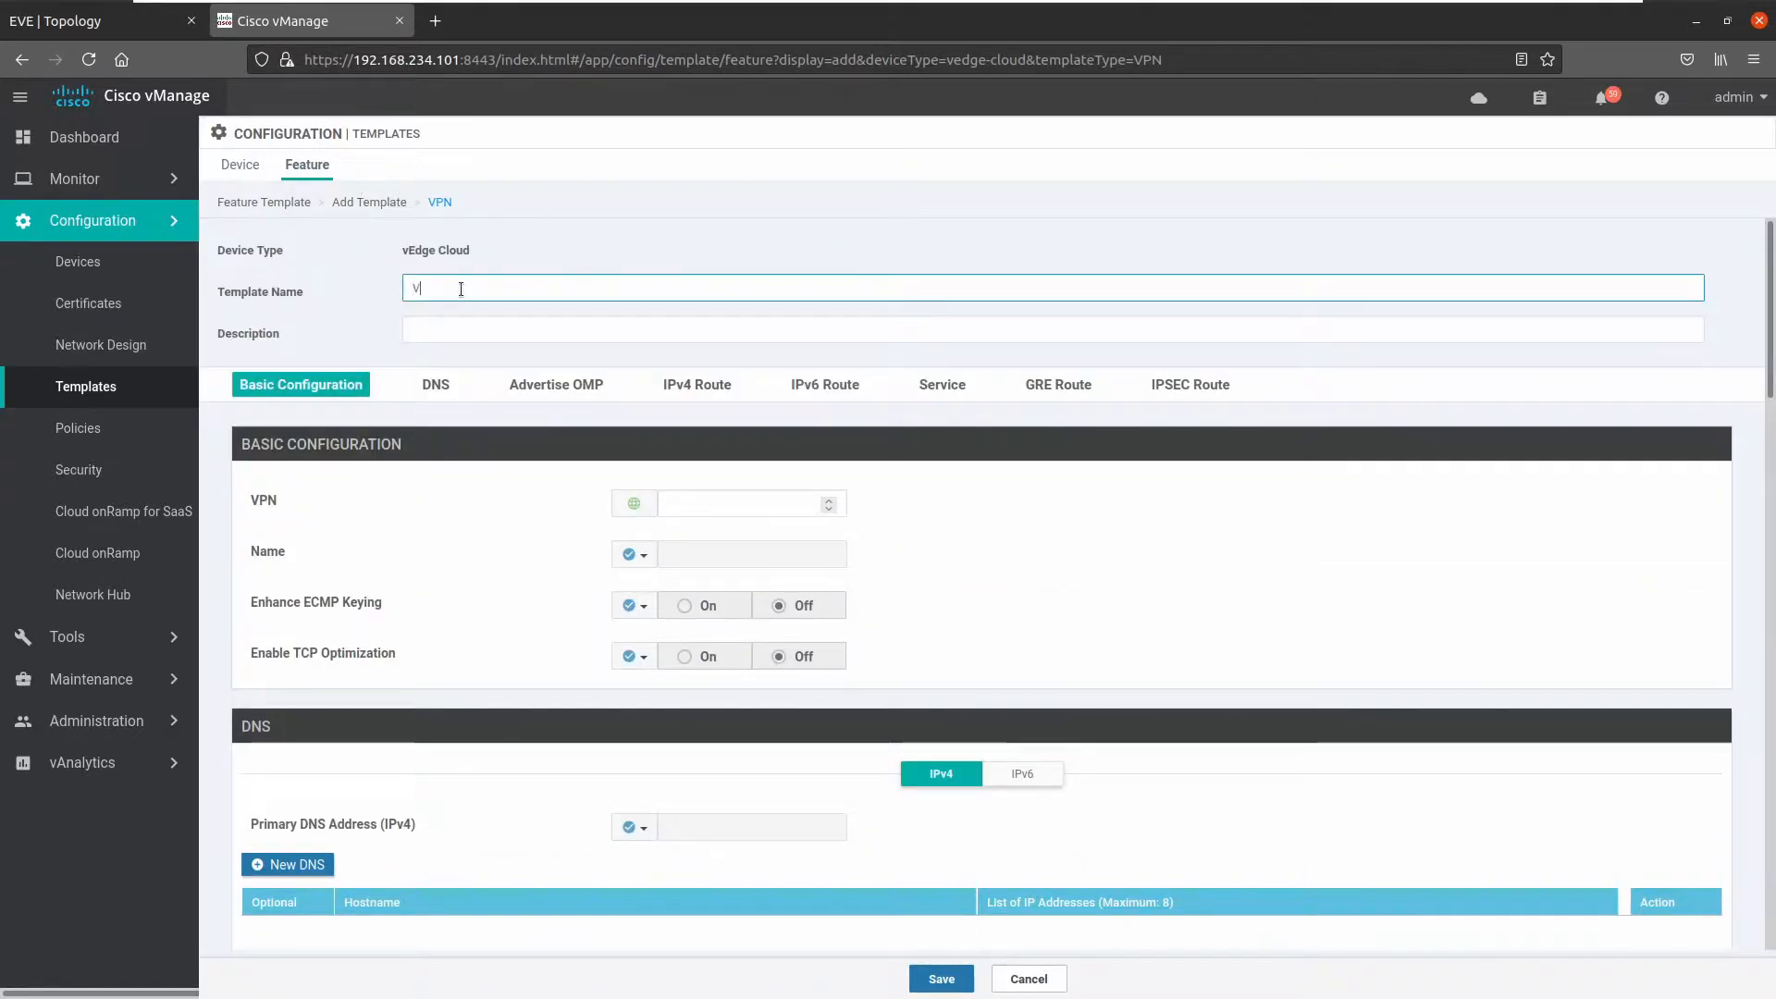
text(E_VPN512)
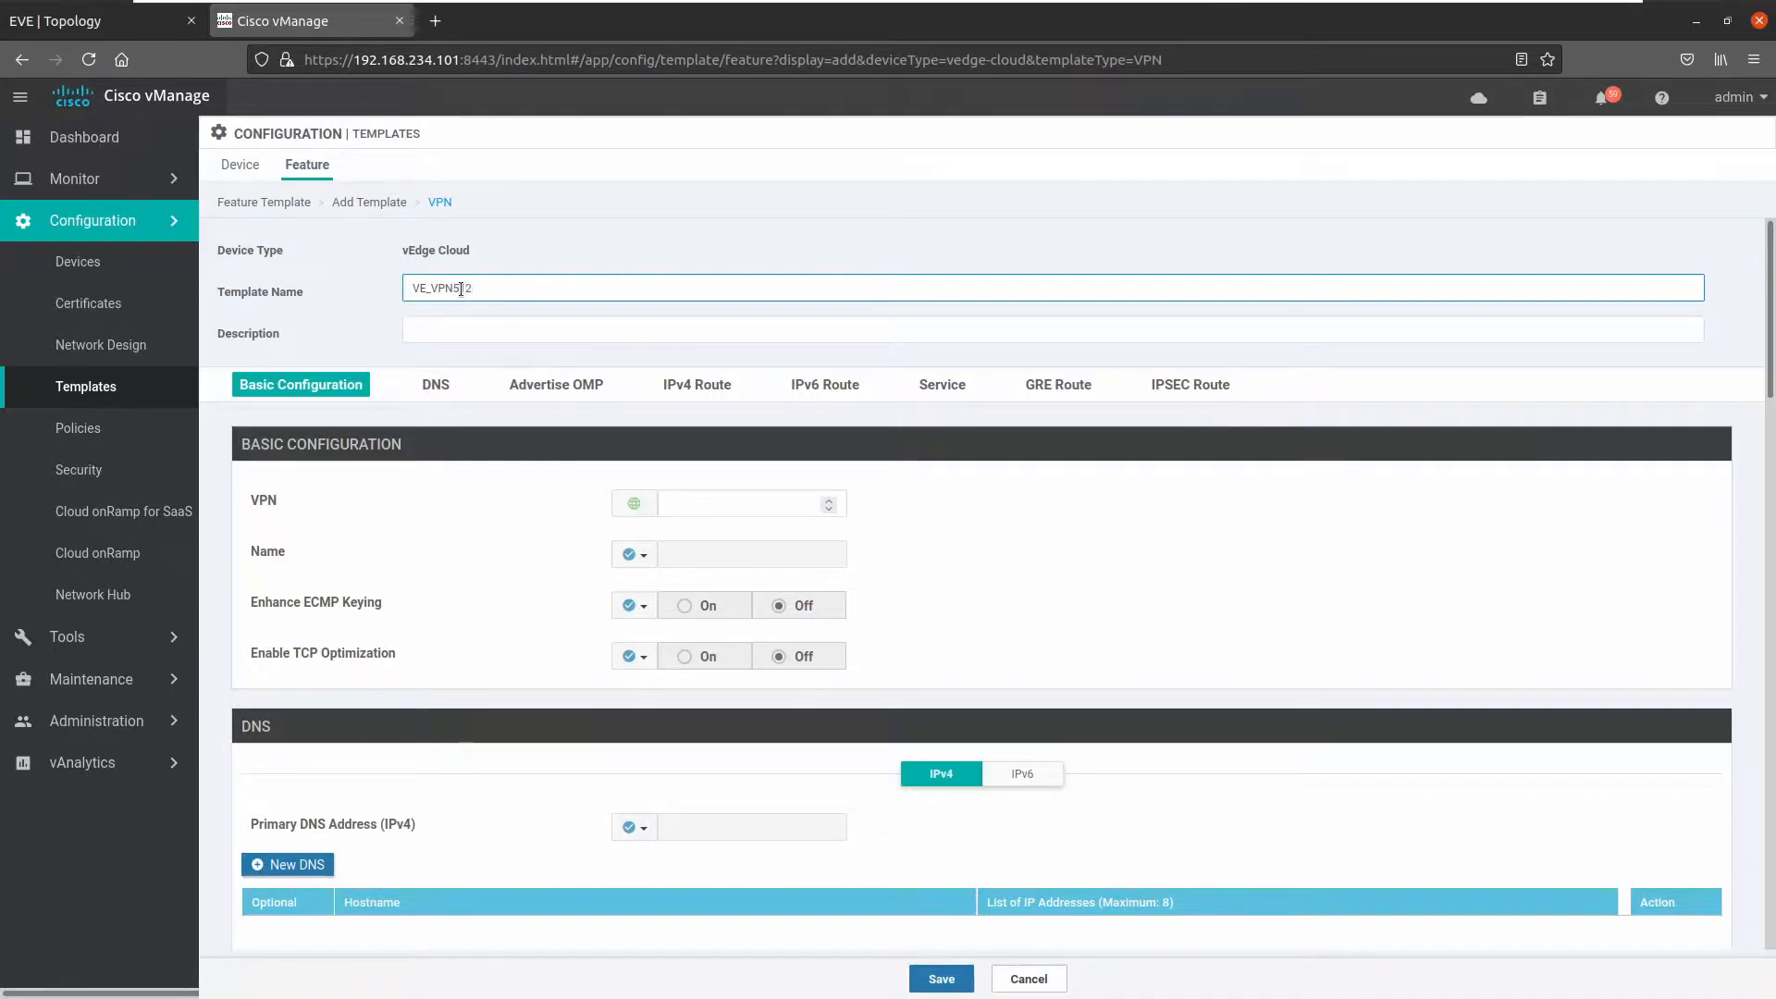
double_click(461, 289)
key(ctrl+c)
key(Tab)
key(ctrl+v)
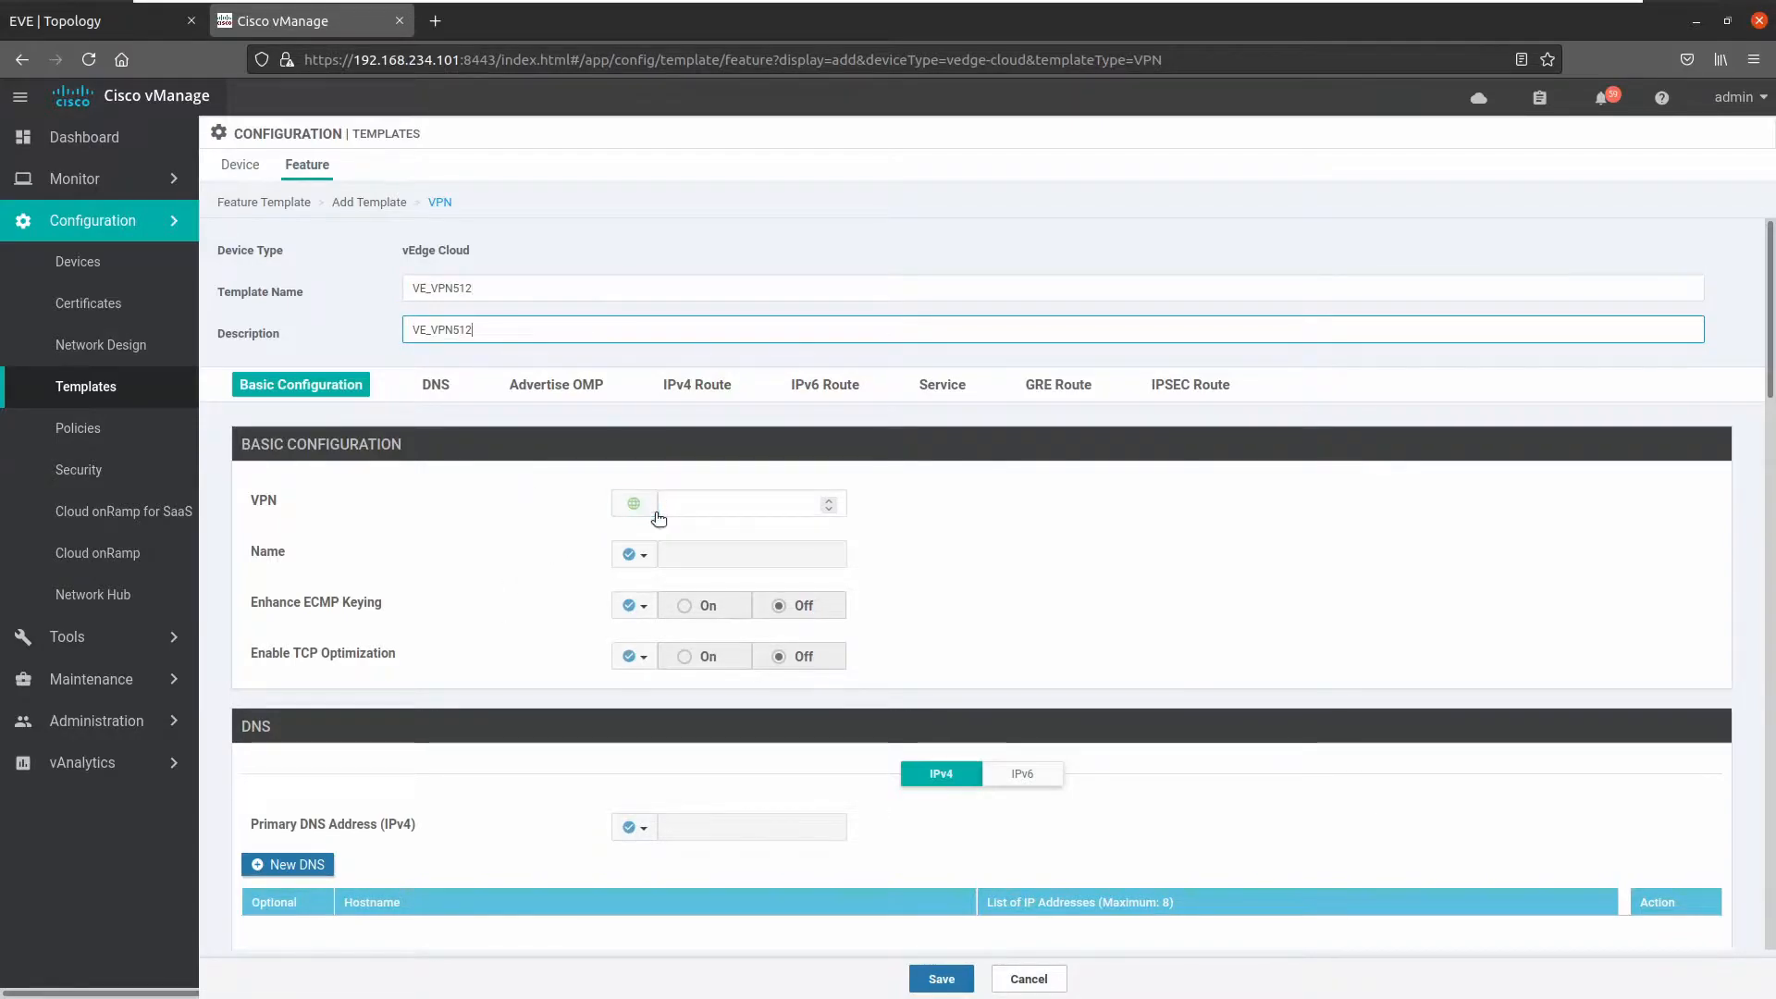
- Set the VPN number to 512 and its name to the global value MGMT VPN
click(701, 505)
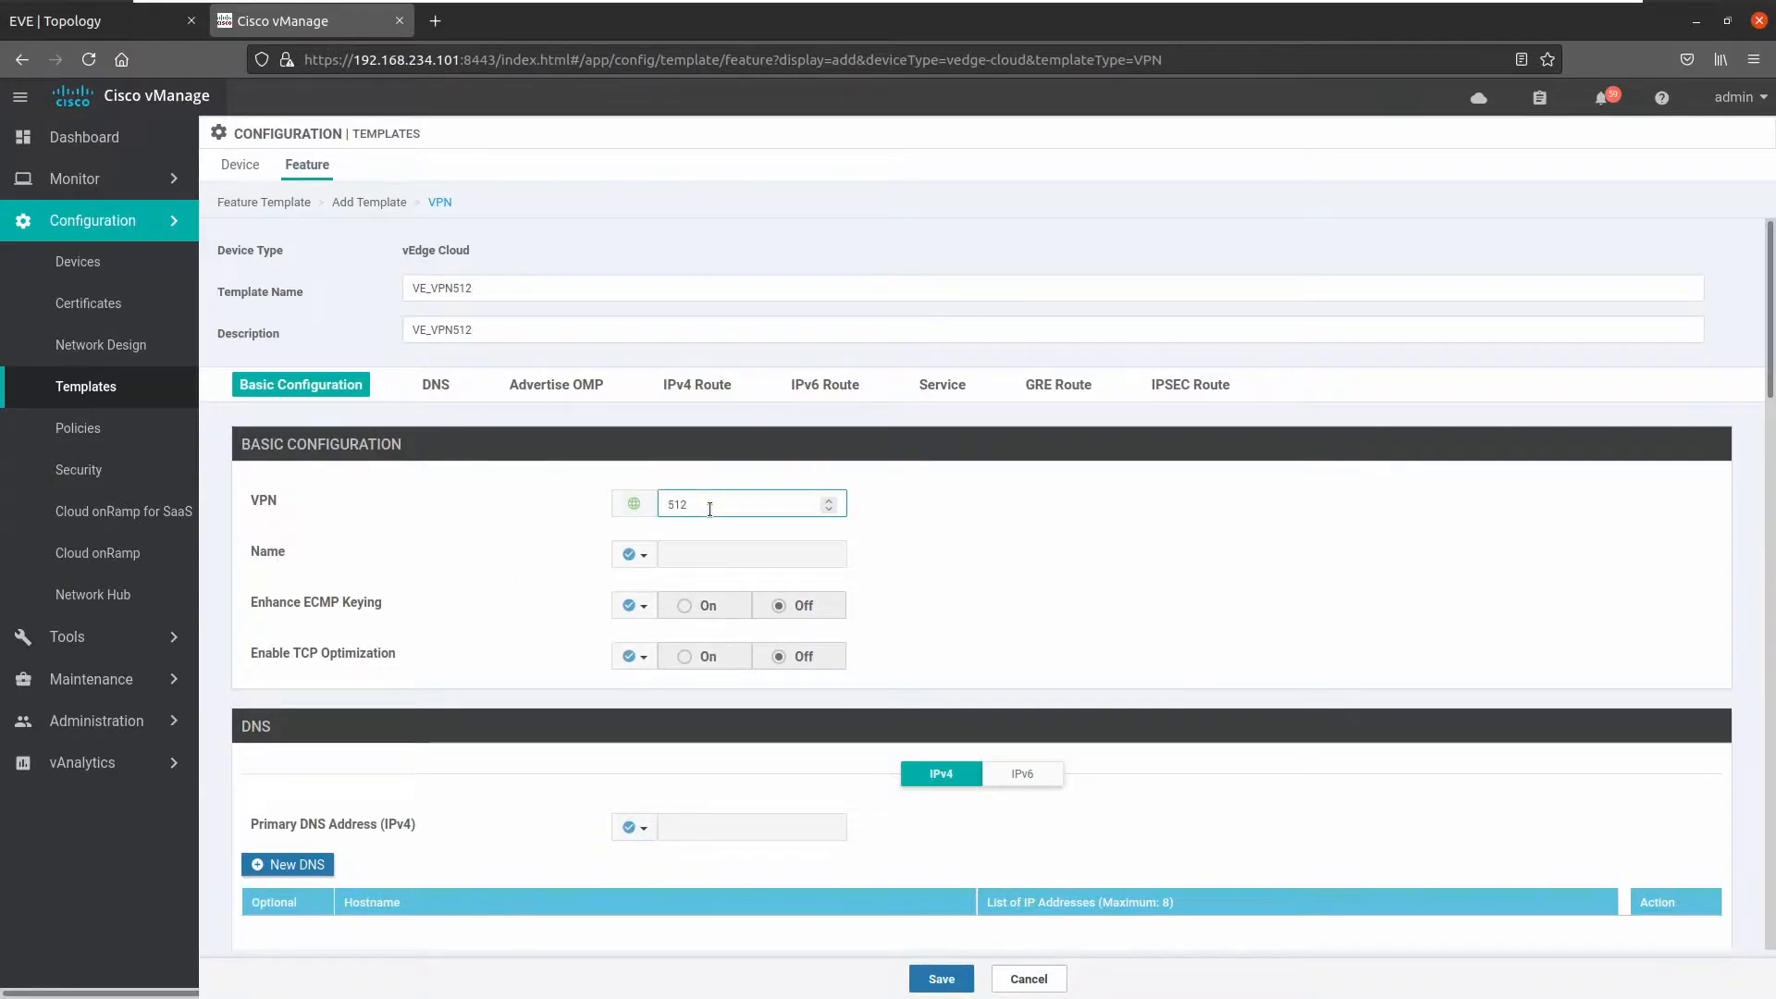
click(505, 548)
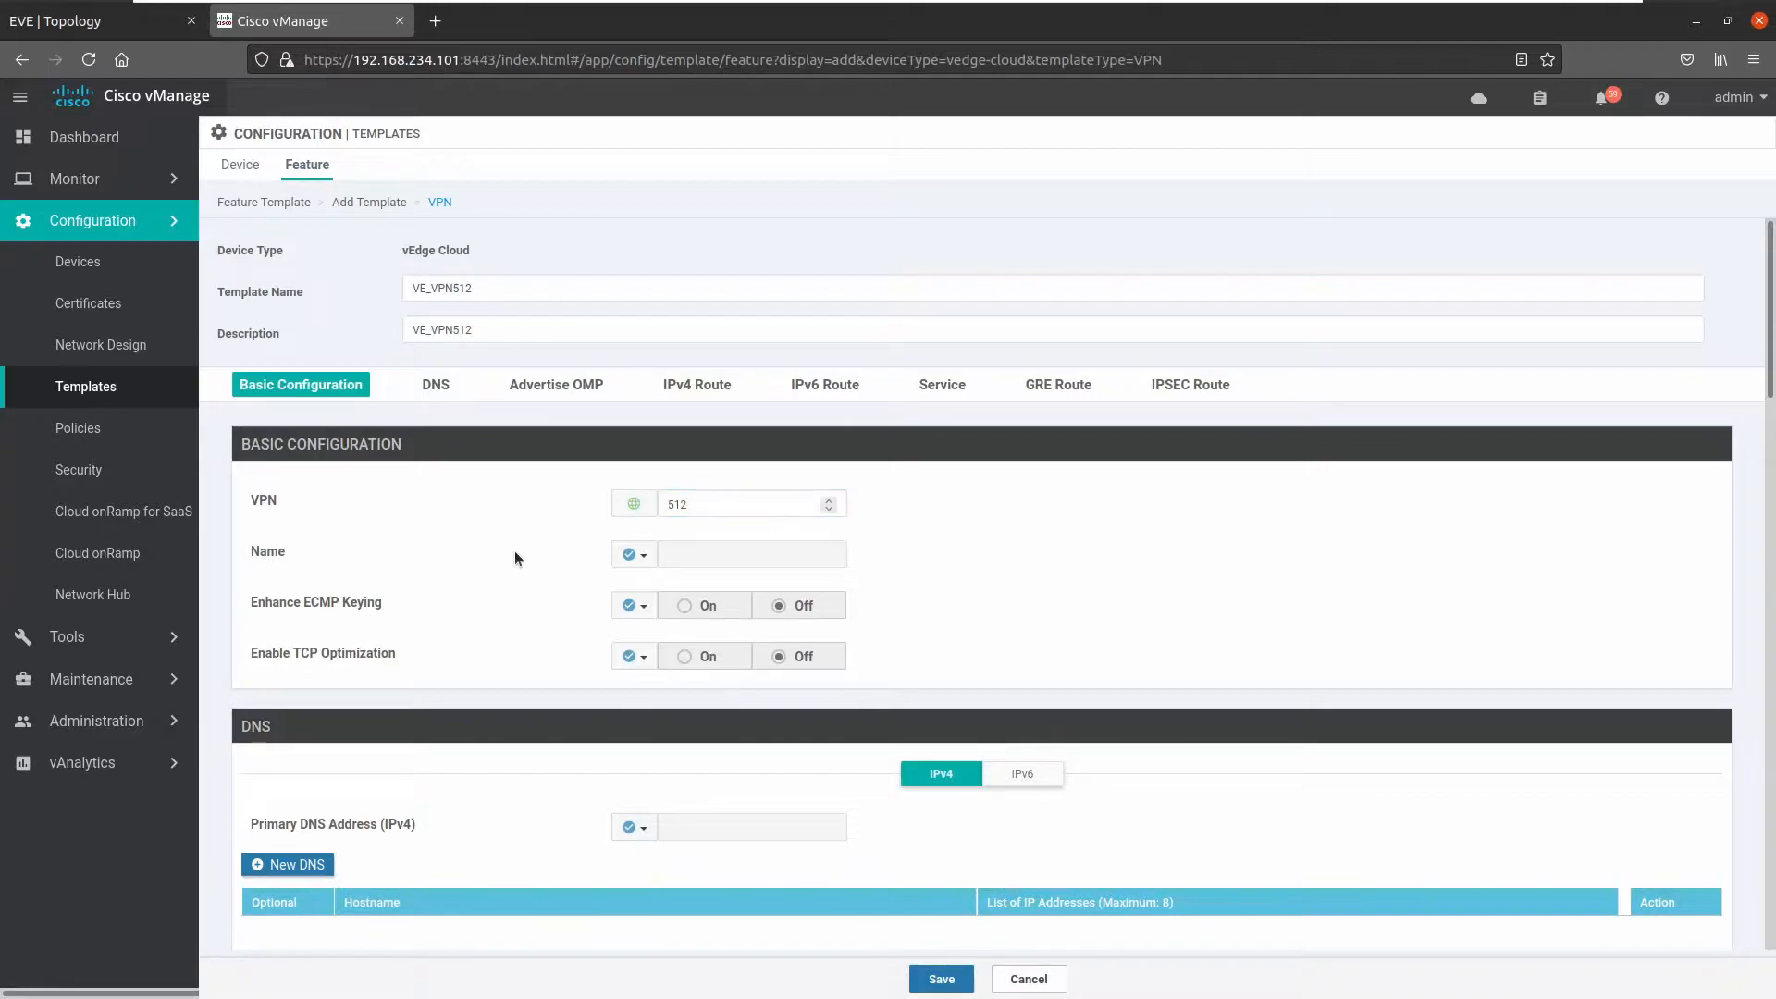
click(634, 555)
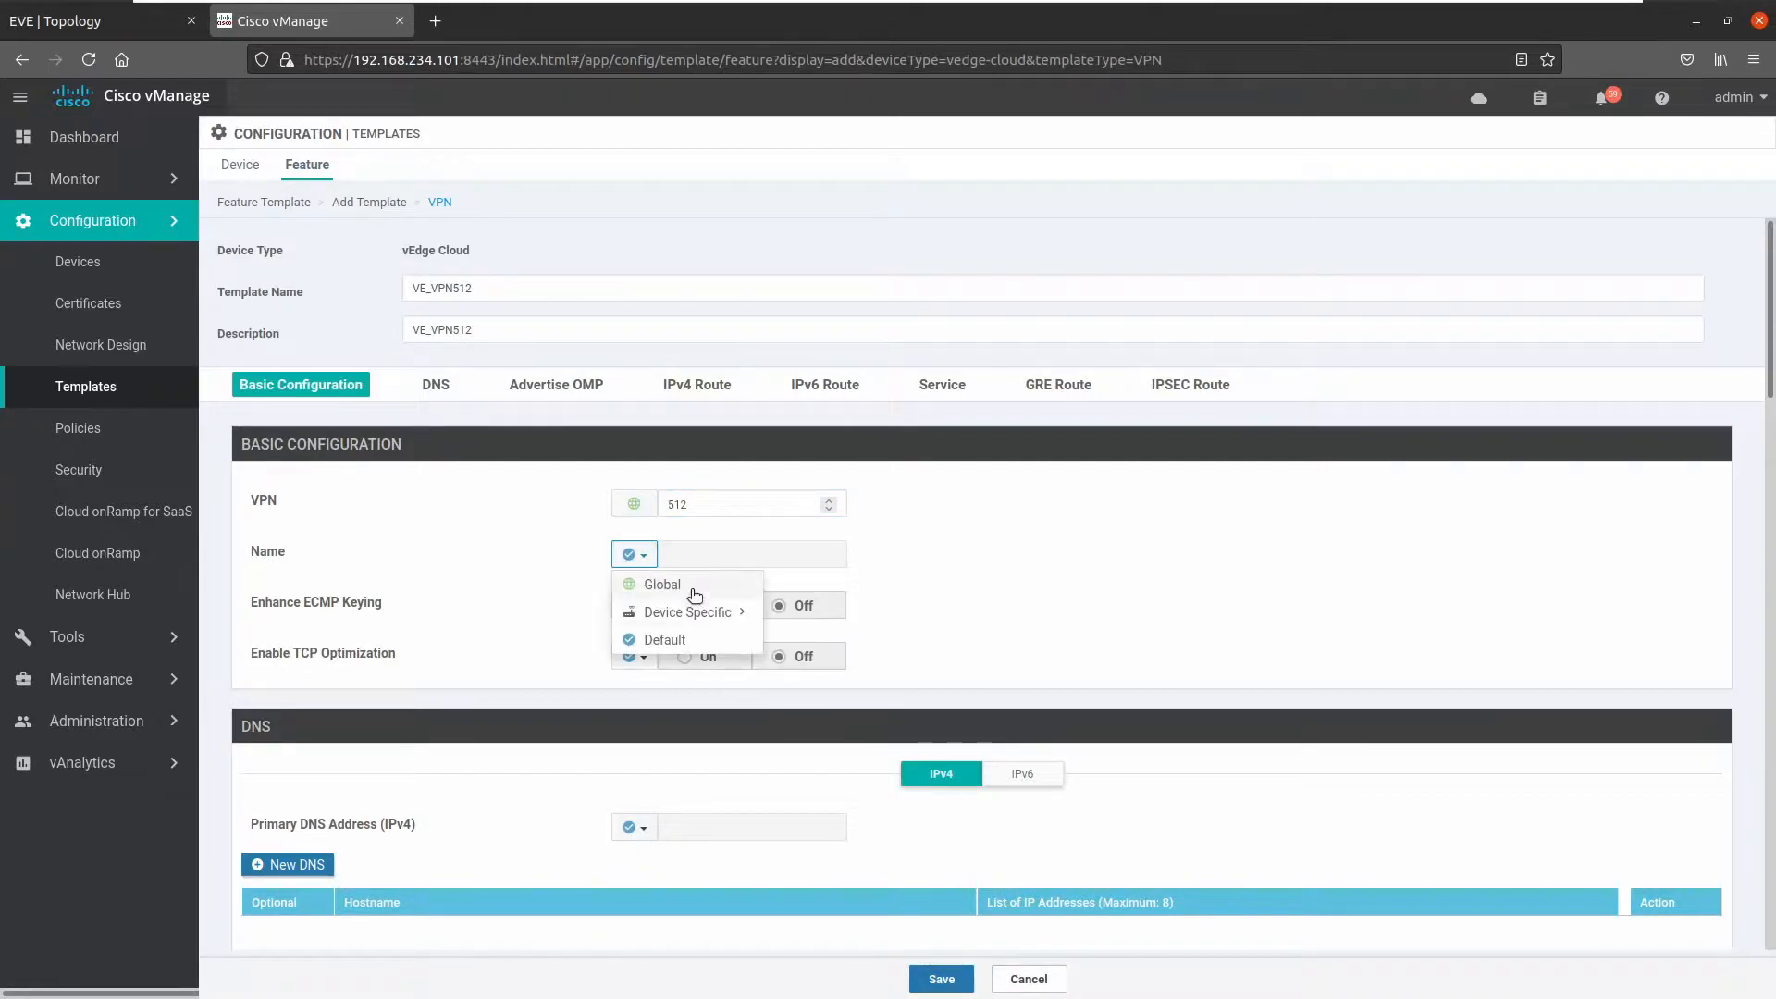
click(650, 584)
click(730, 559)
text(MA)
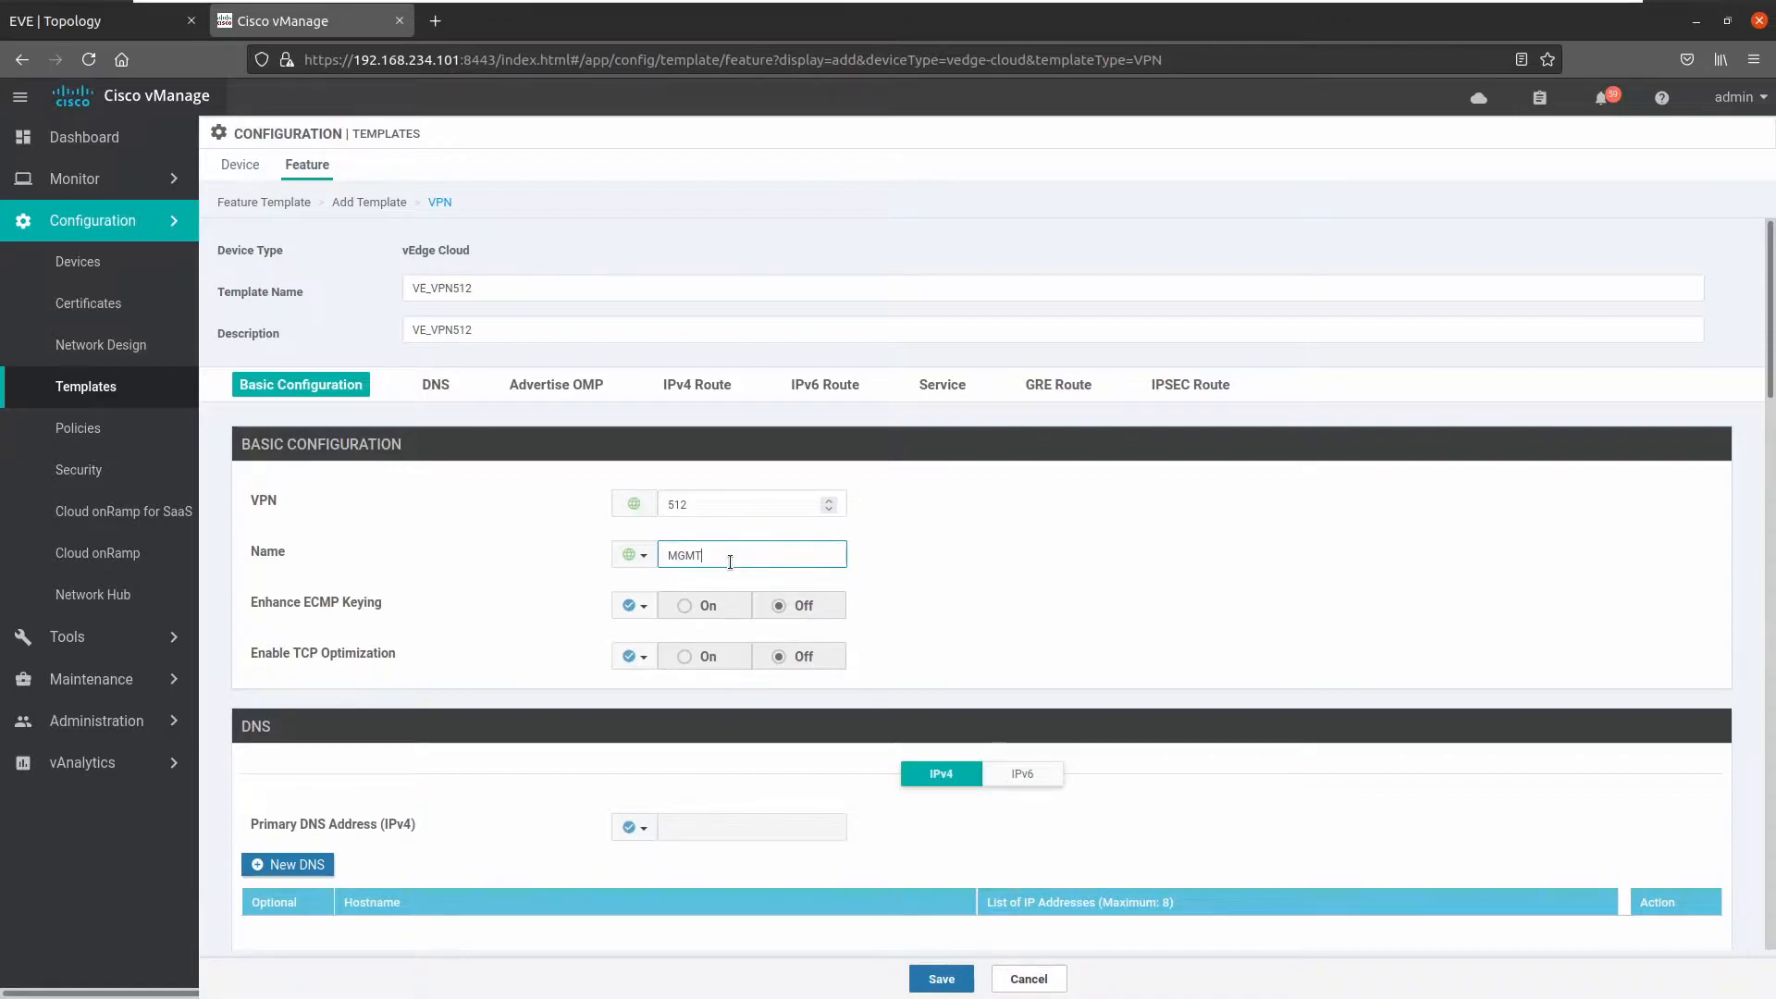
text(MT VPN)
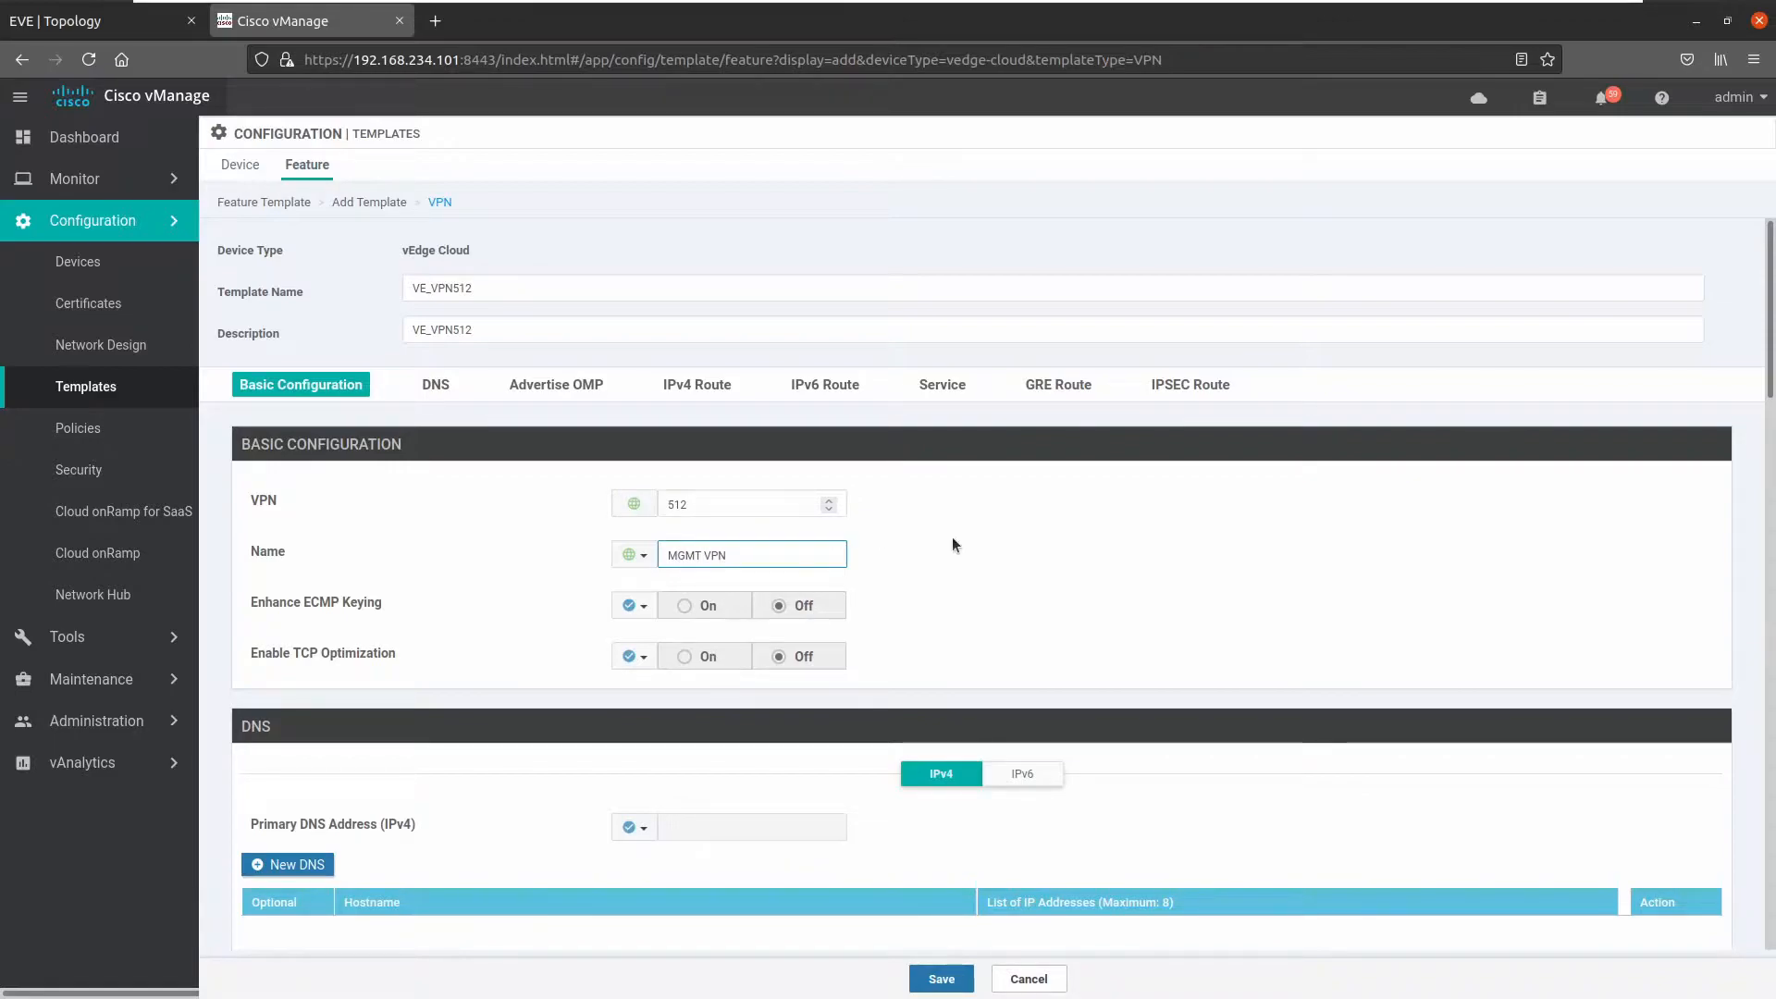
- Check the remaining sections of the VE_VPN512 template and save it
click(1089, 534)
scroll(1068, 546, down, 5)
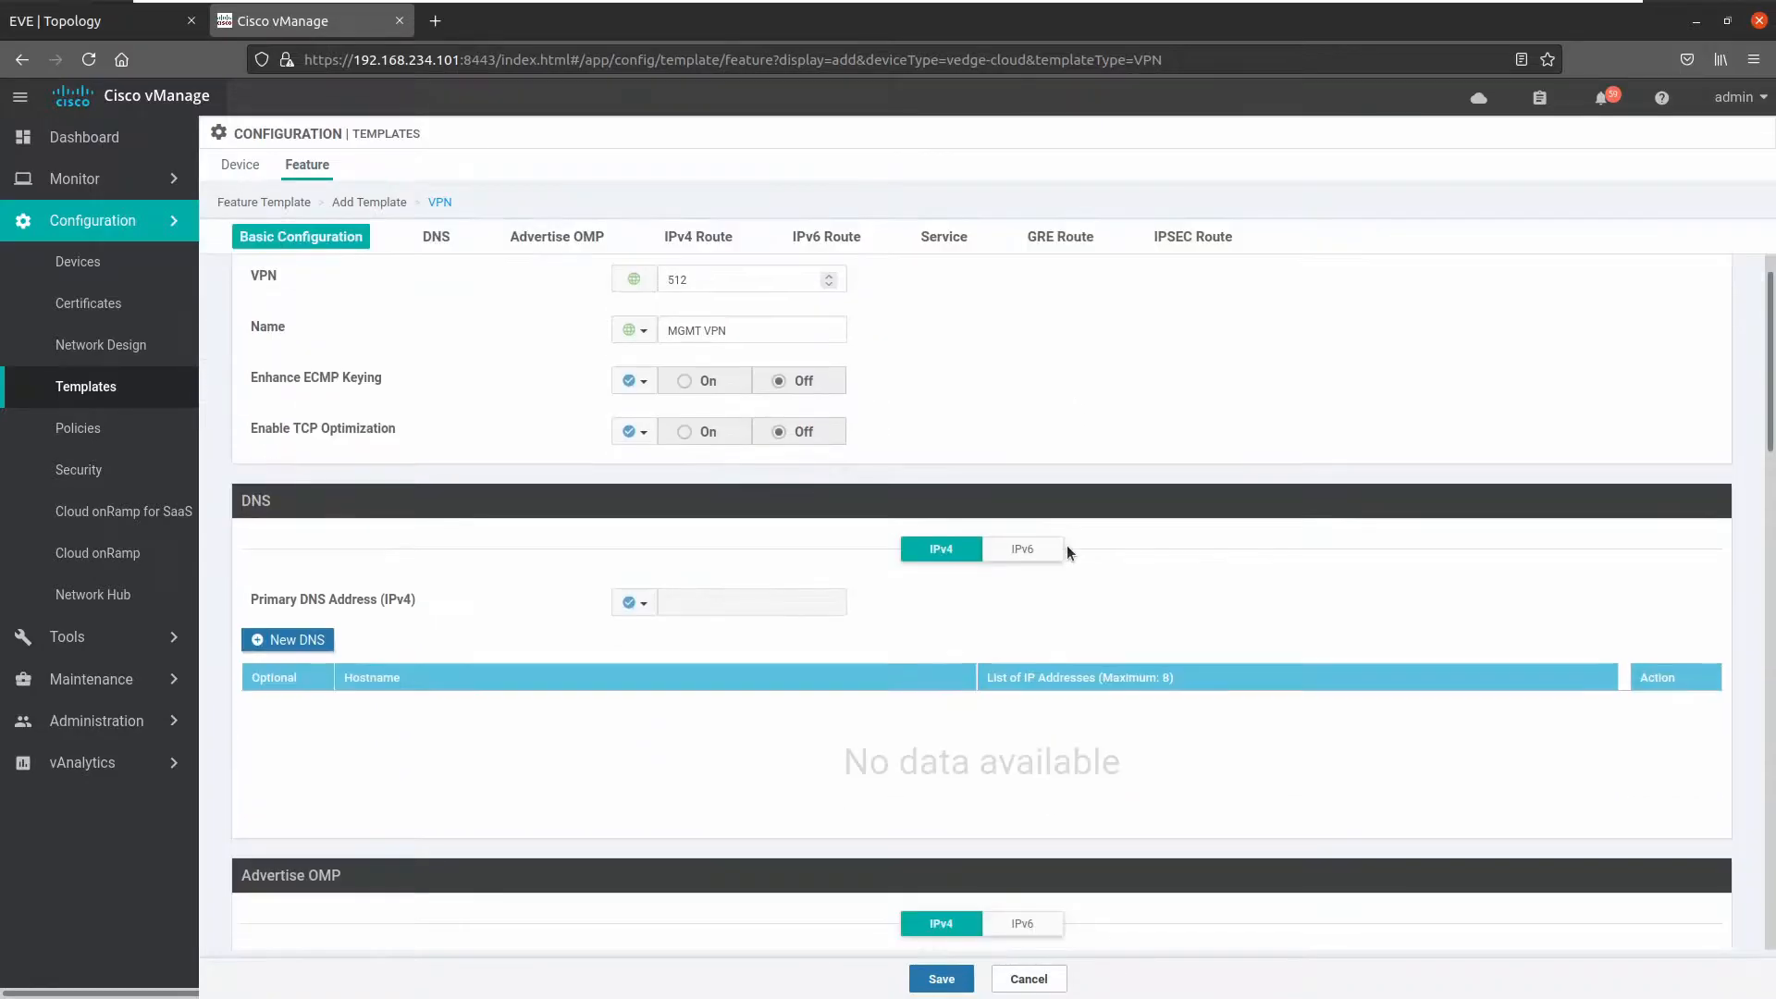
scroll(1068, 546, down, 7)
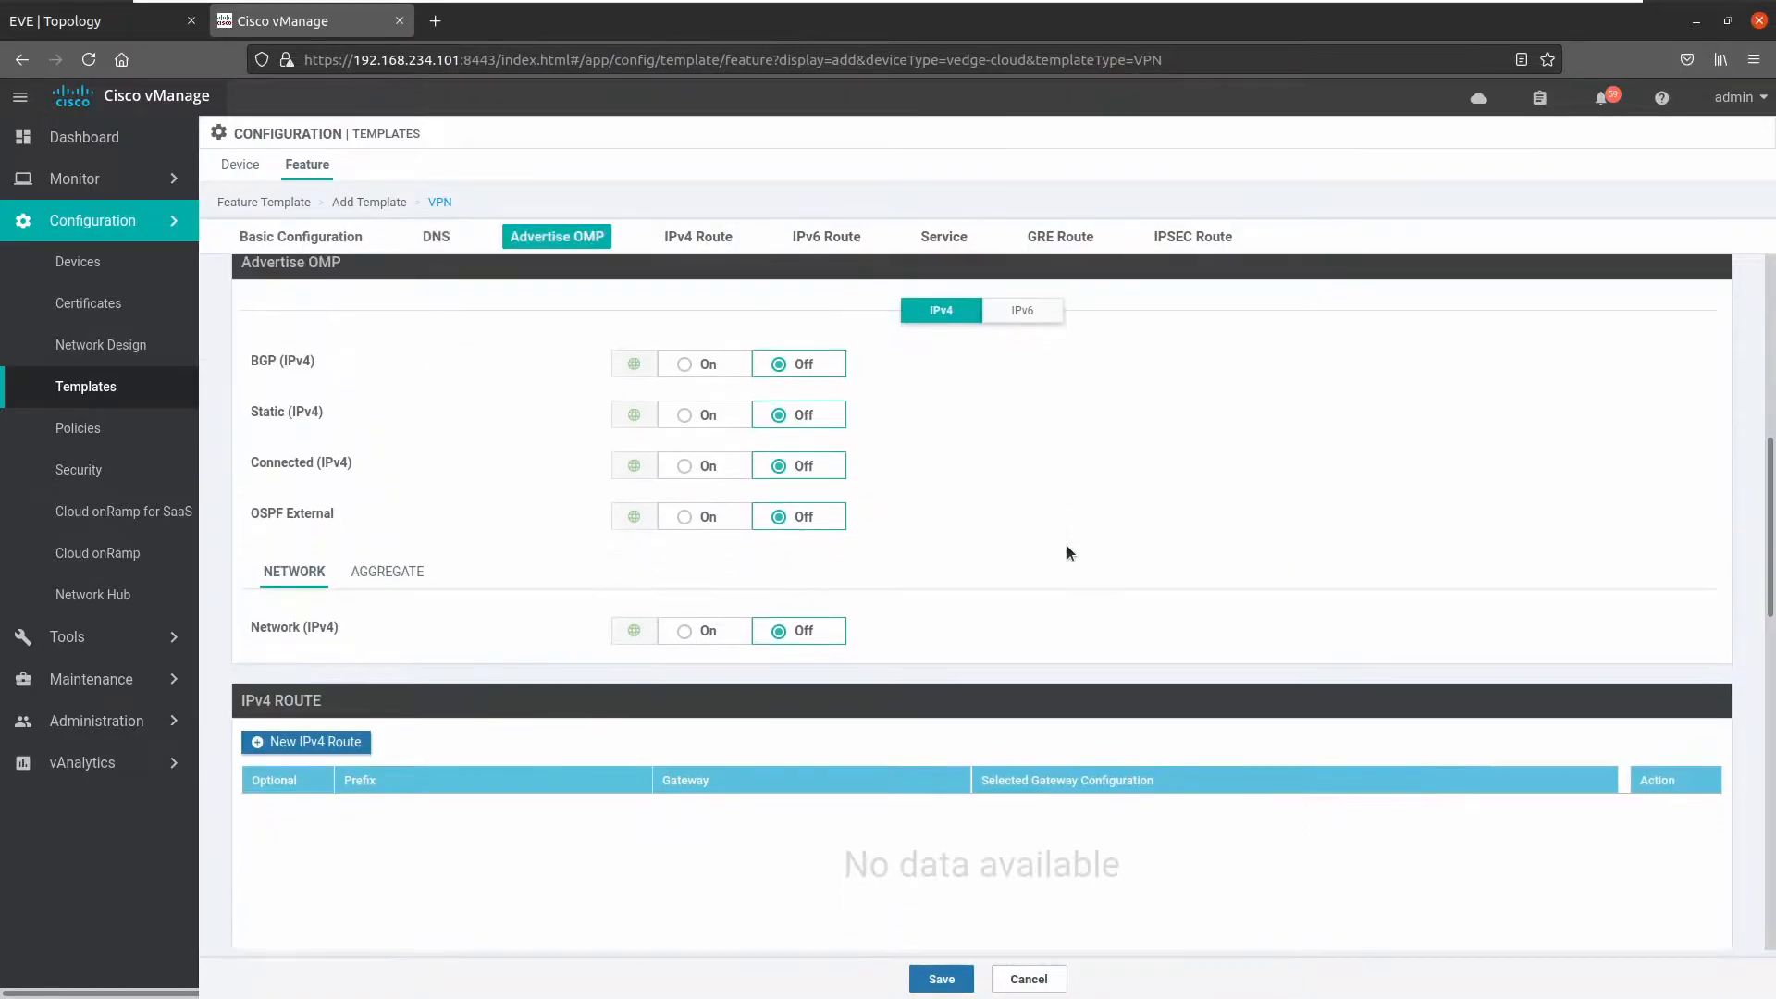
scroll(1068, 546, down, 6)
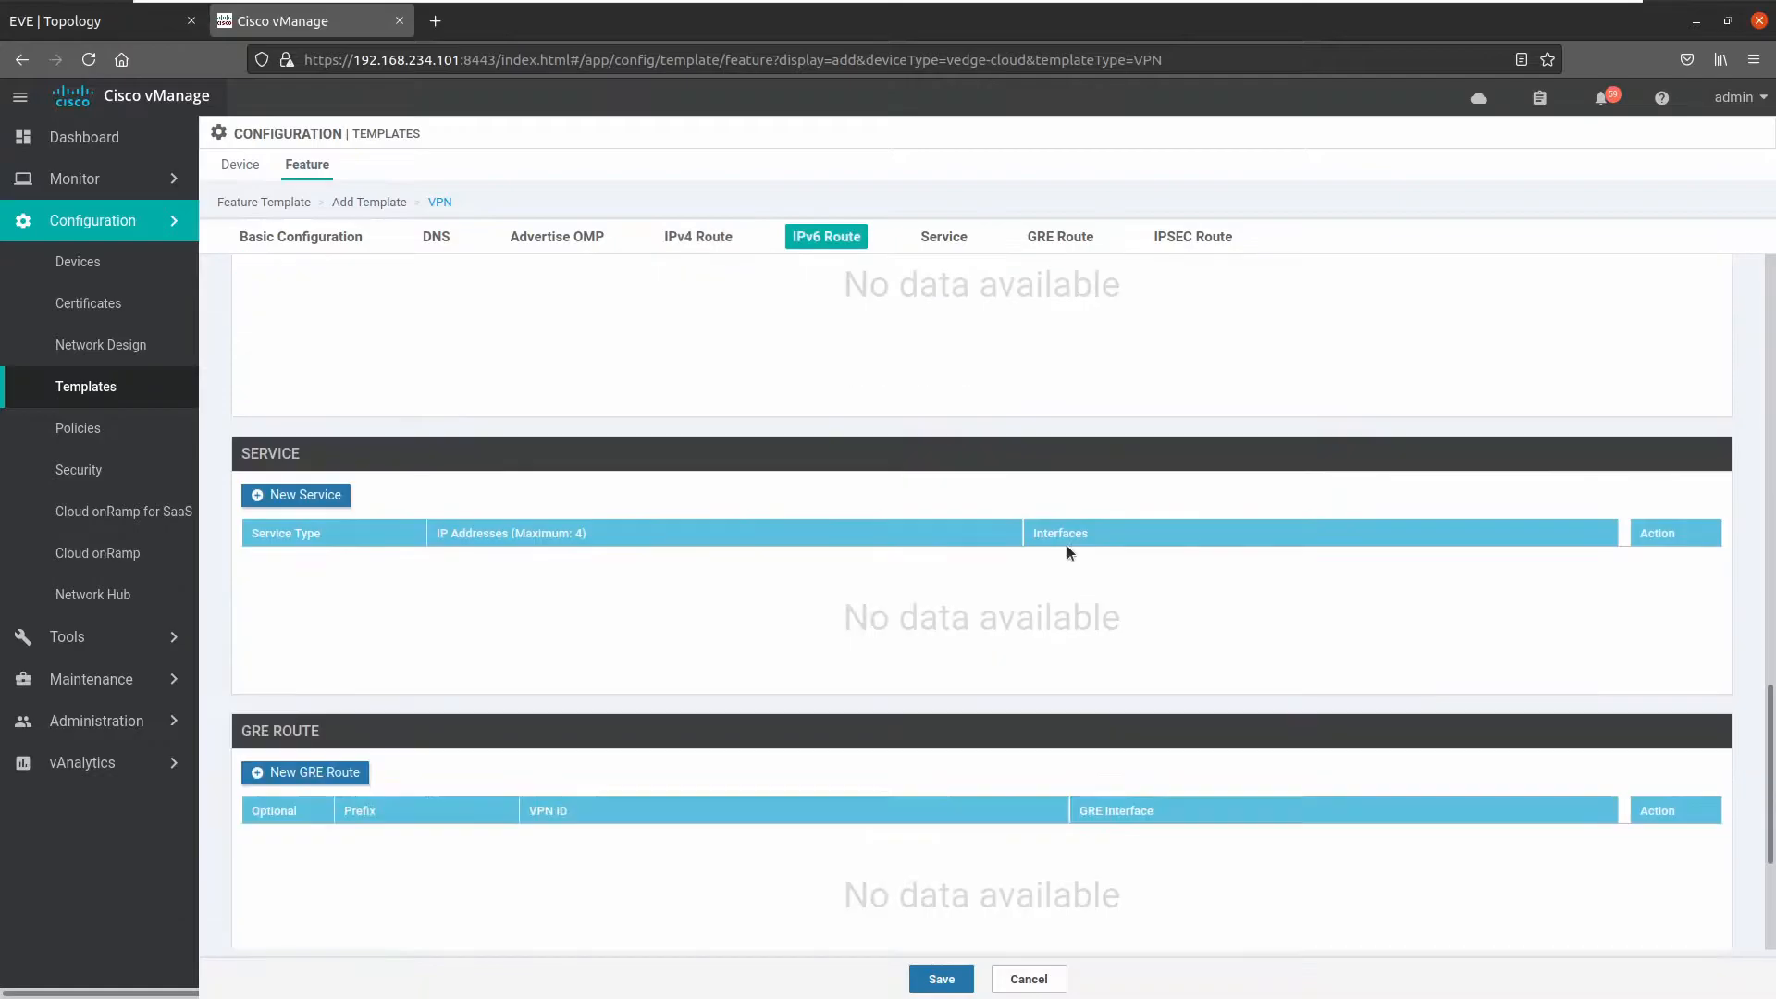
scroll(1067, 546, down, 3)
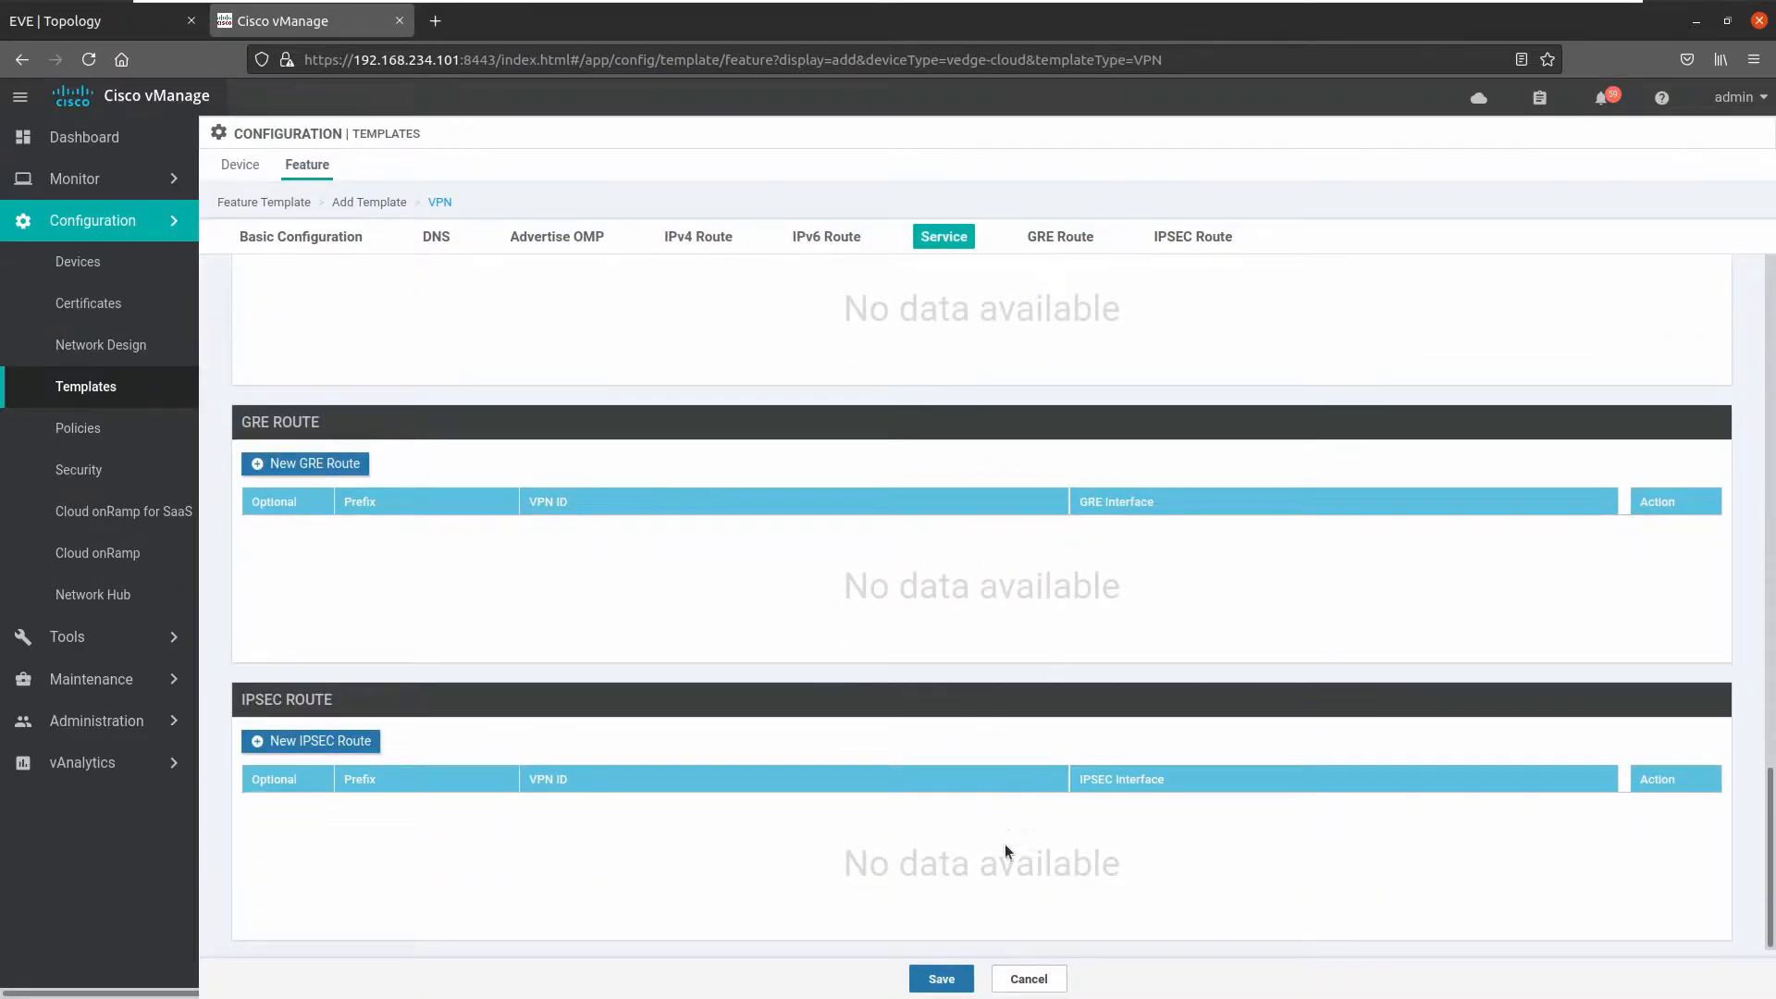
click(940, 979)
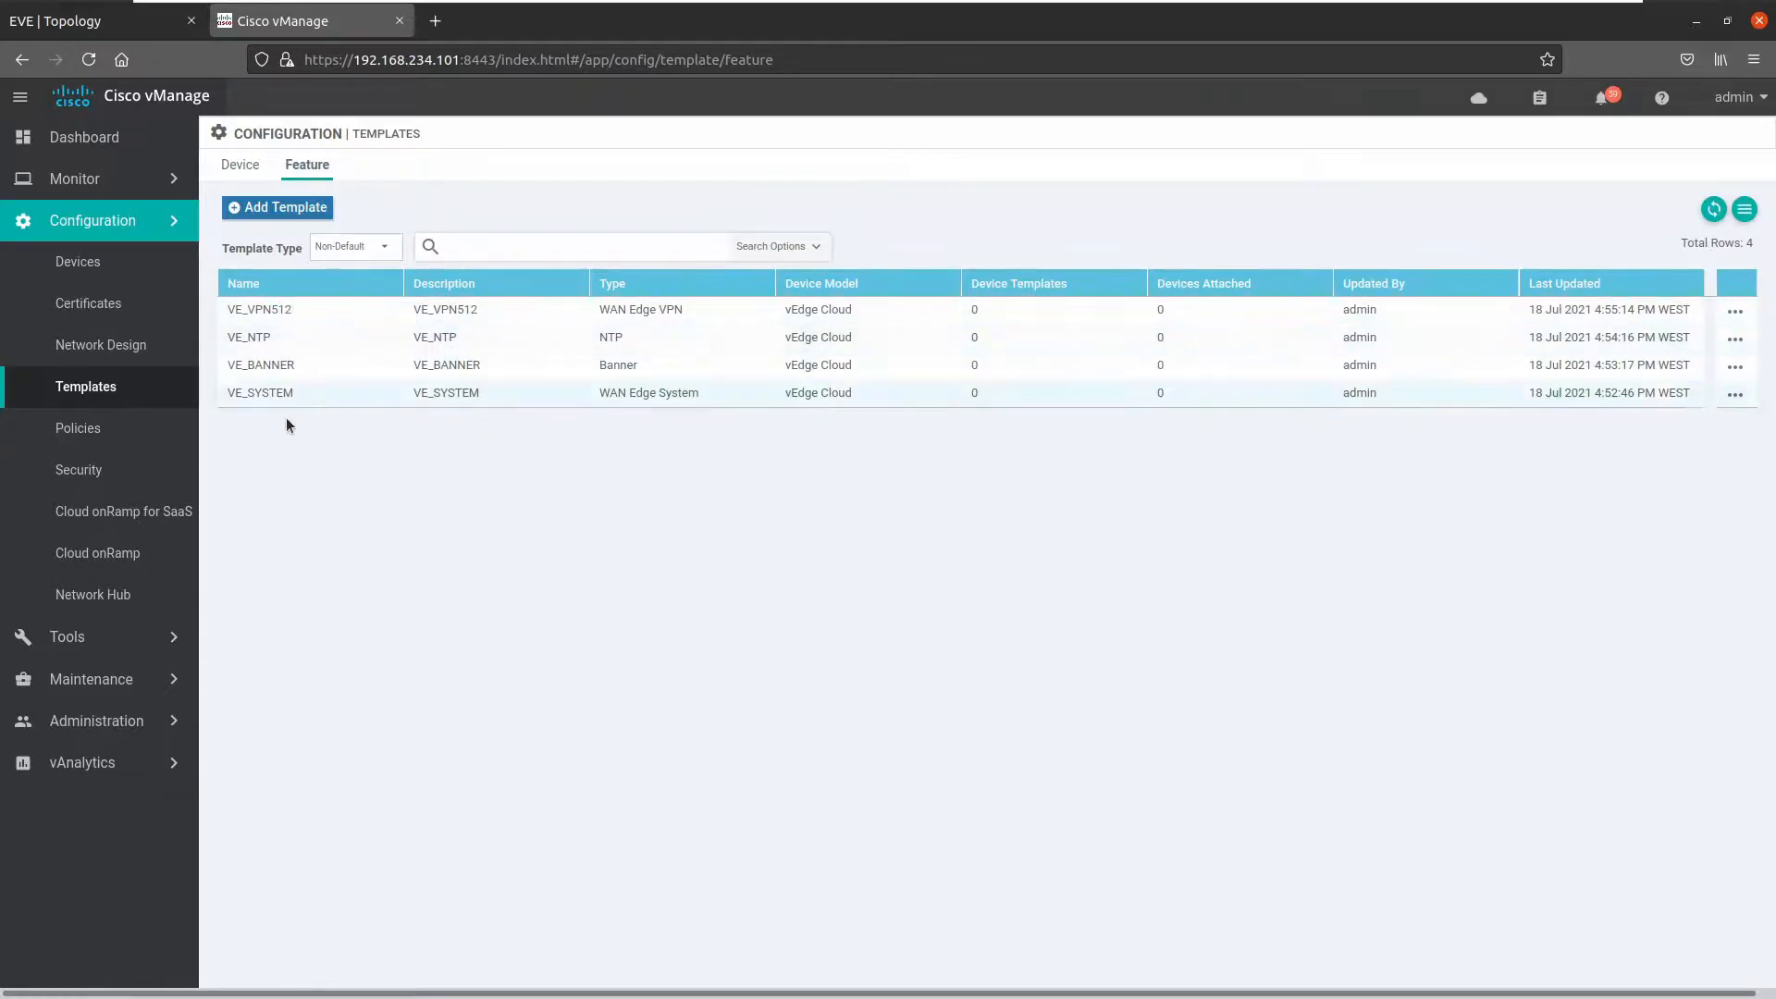
- Start a new VPN Interface Ethernet feature template for the vEdge Cloud device model
click(298, 207)
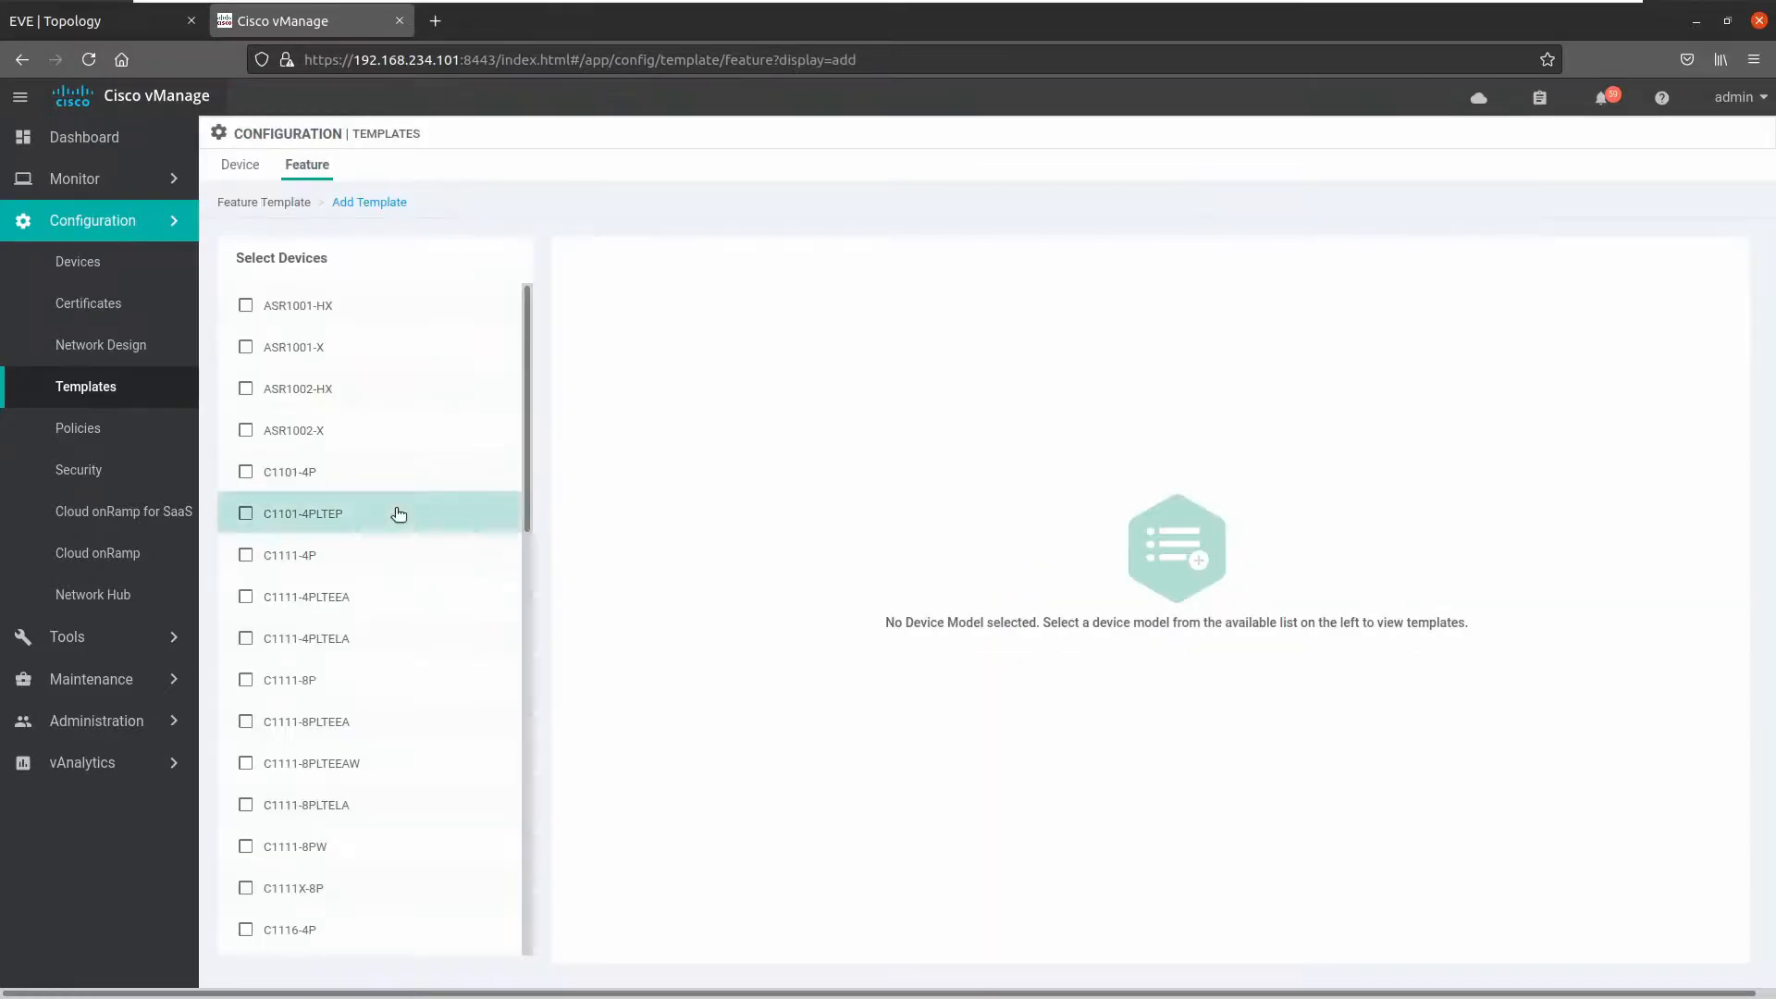
scroll(428, 753, down, 10)
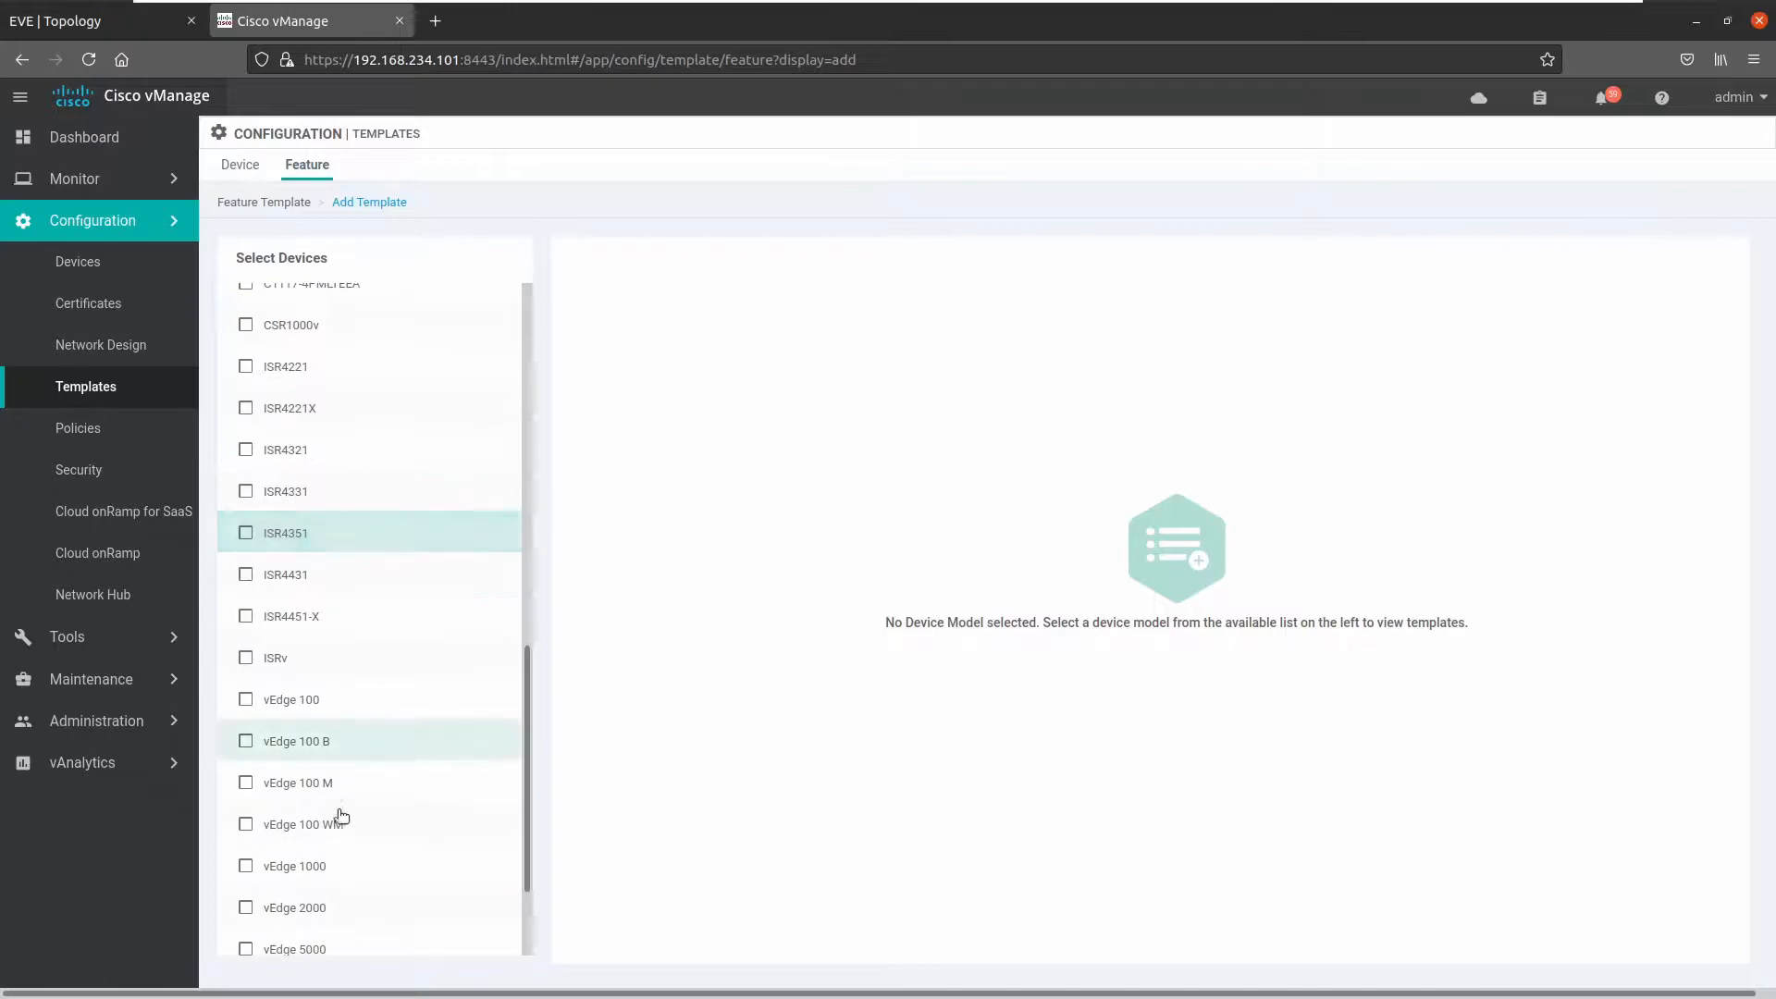
scroll(336, 725, down, 3)
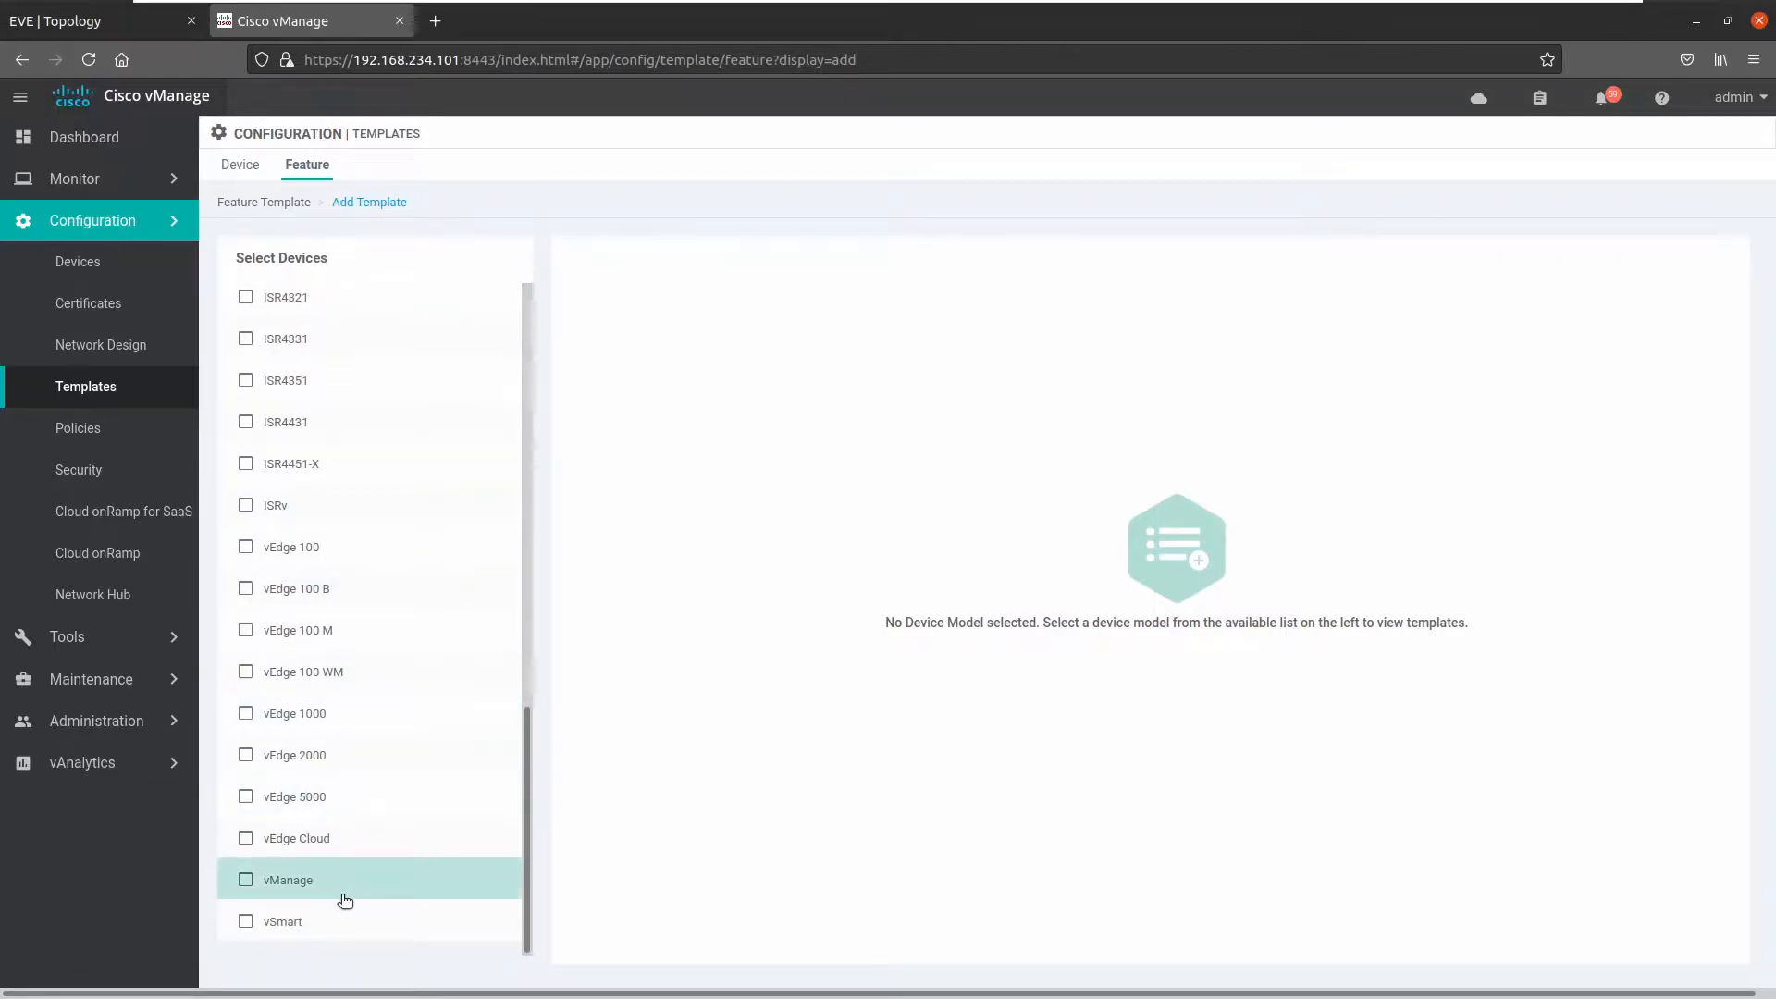
click(363, 838)
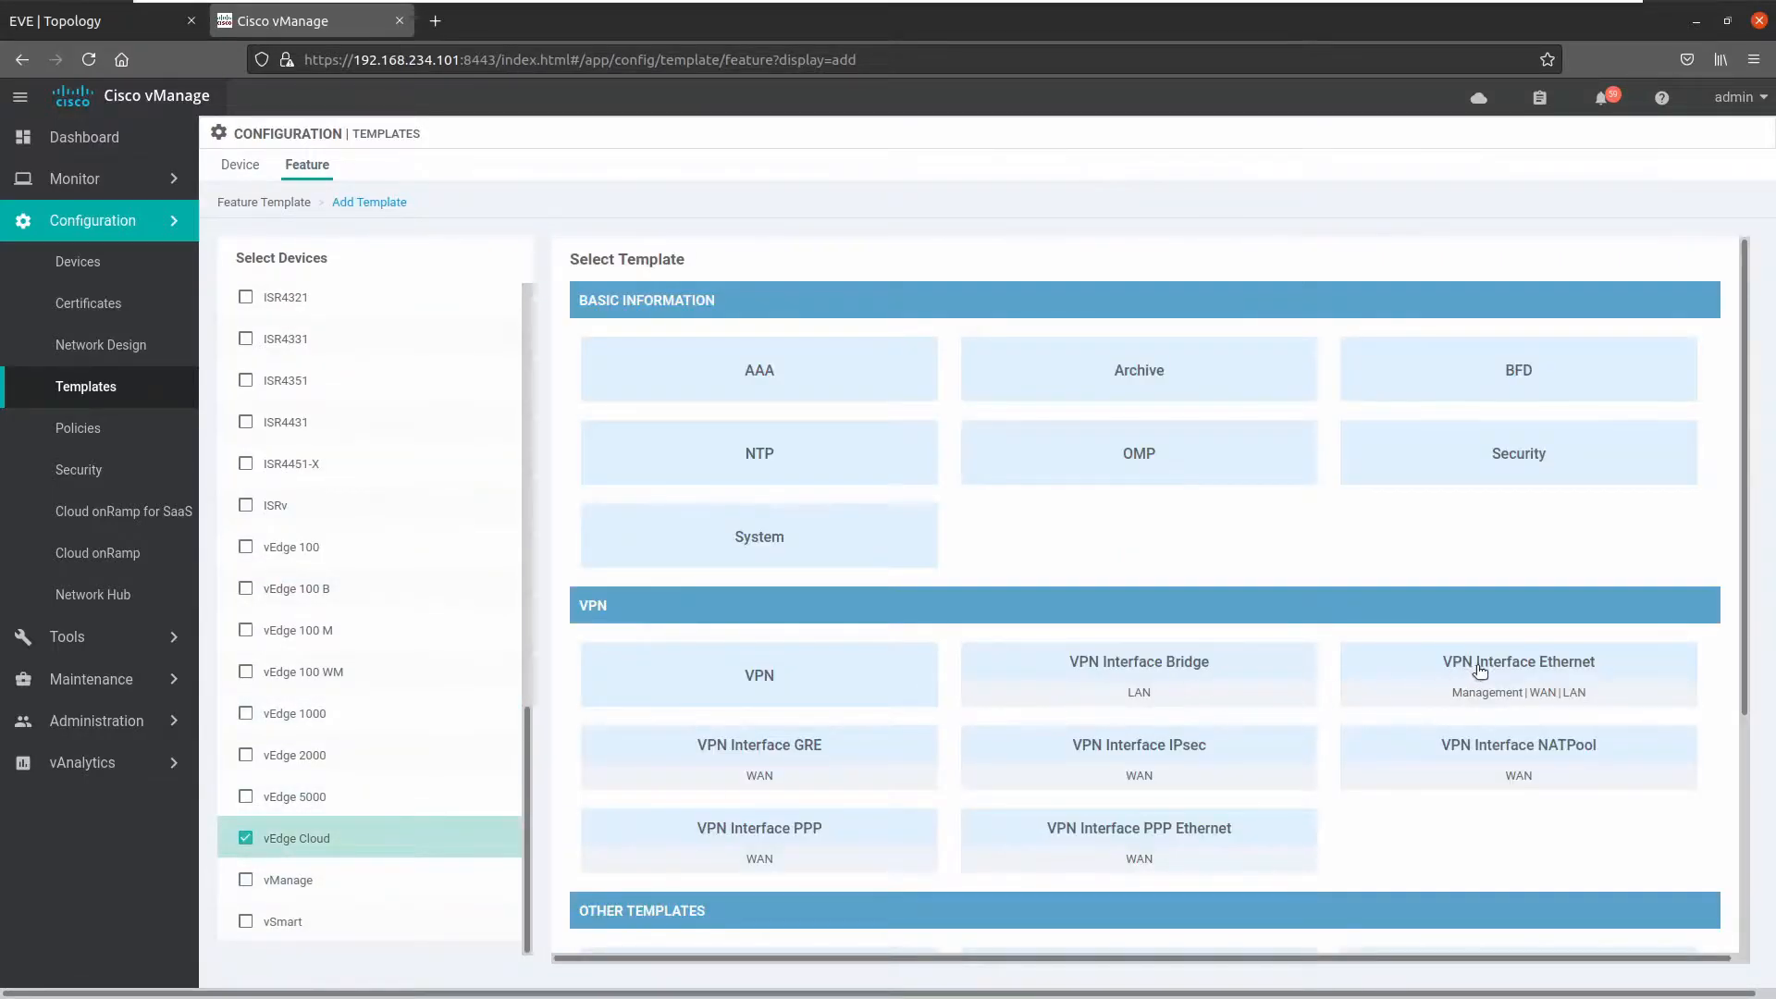
click(1478, 670)
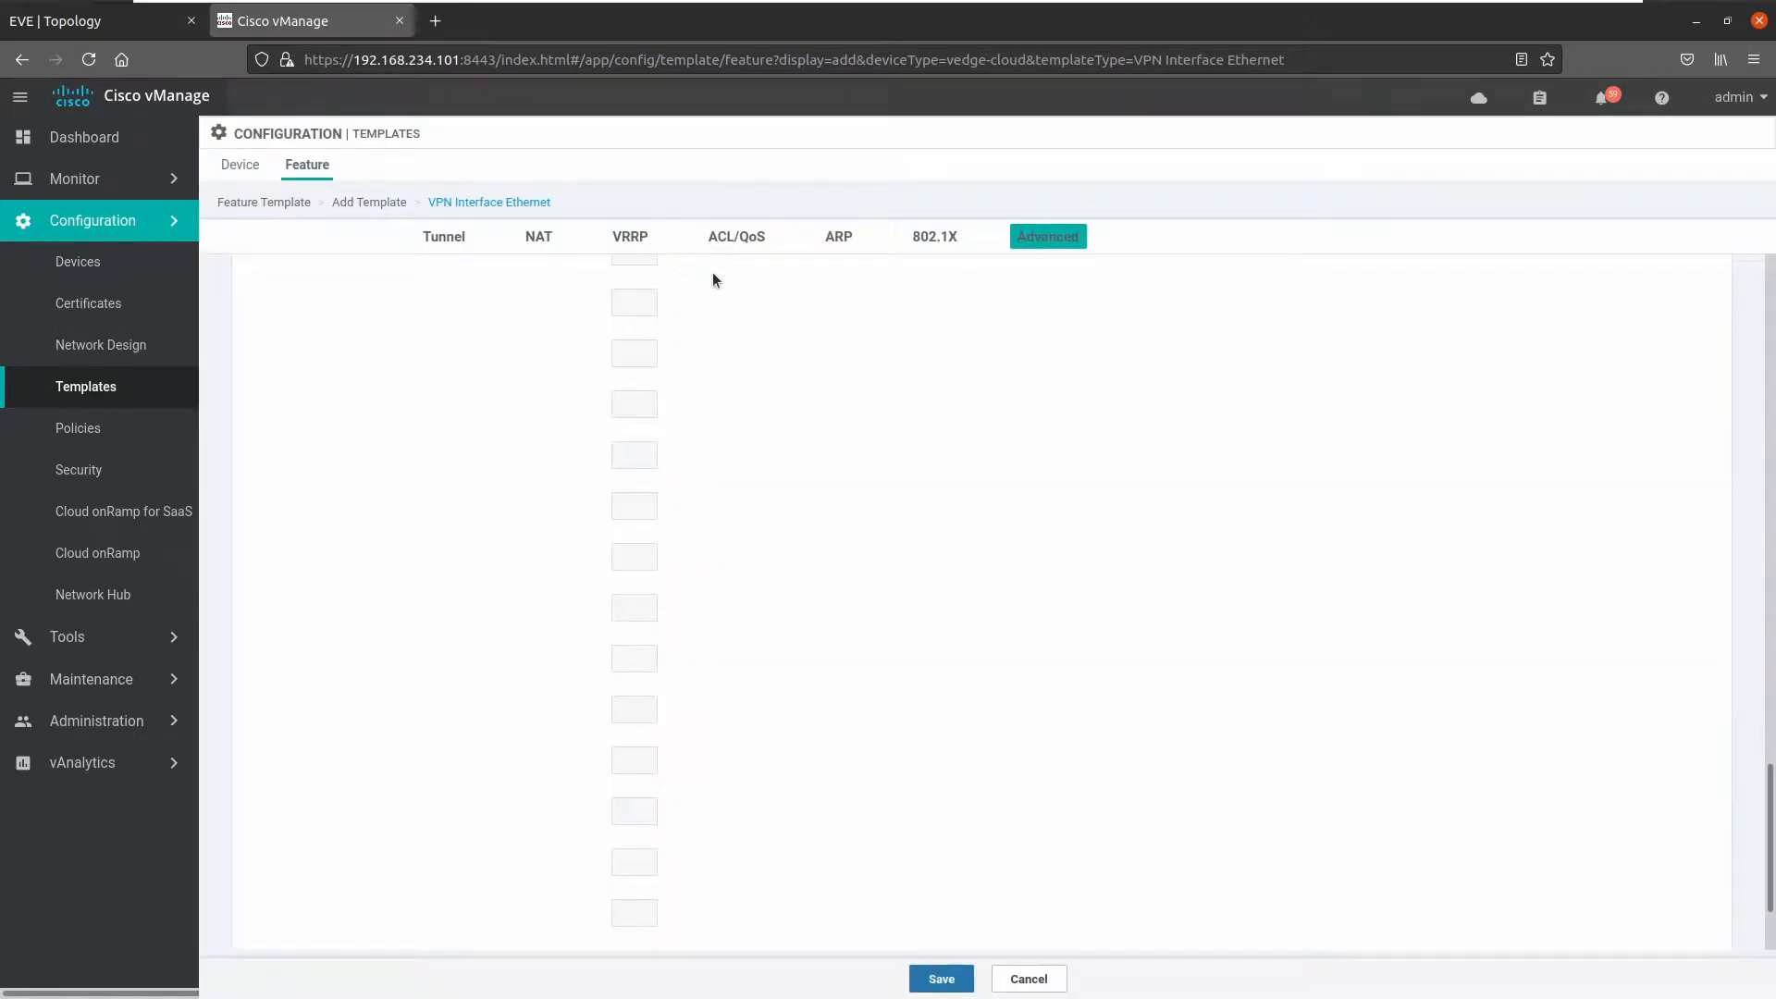
- Enter VE_VPN512_ETH0 as both the name and the description of the VPN Interface Ethernet template
scroll(446, 376, up, 15)
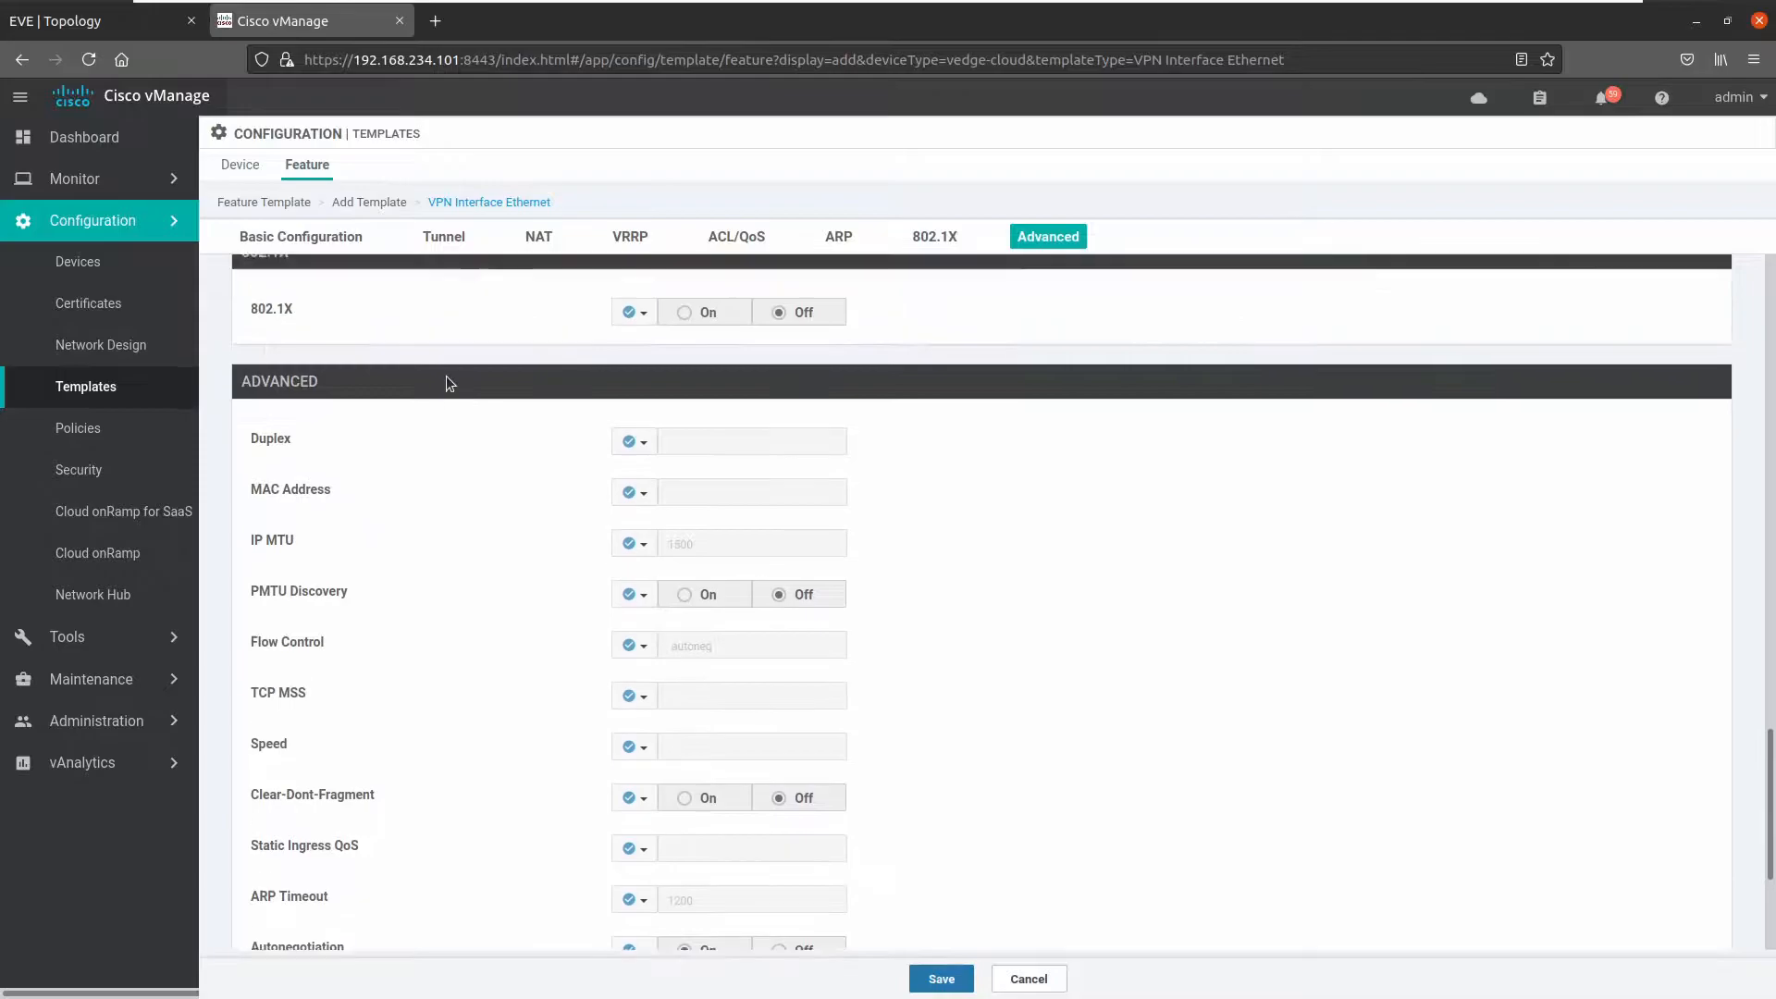
scroll(445, 375, up, 10)
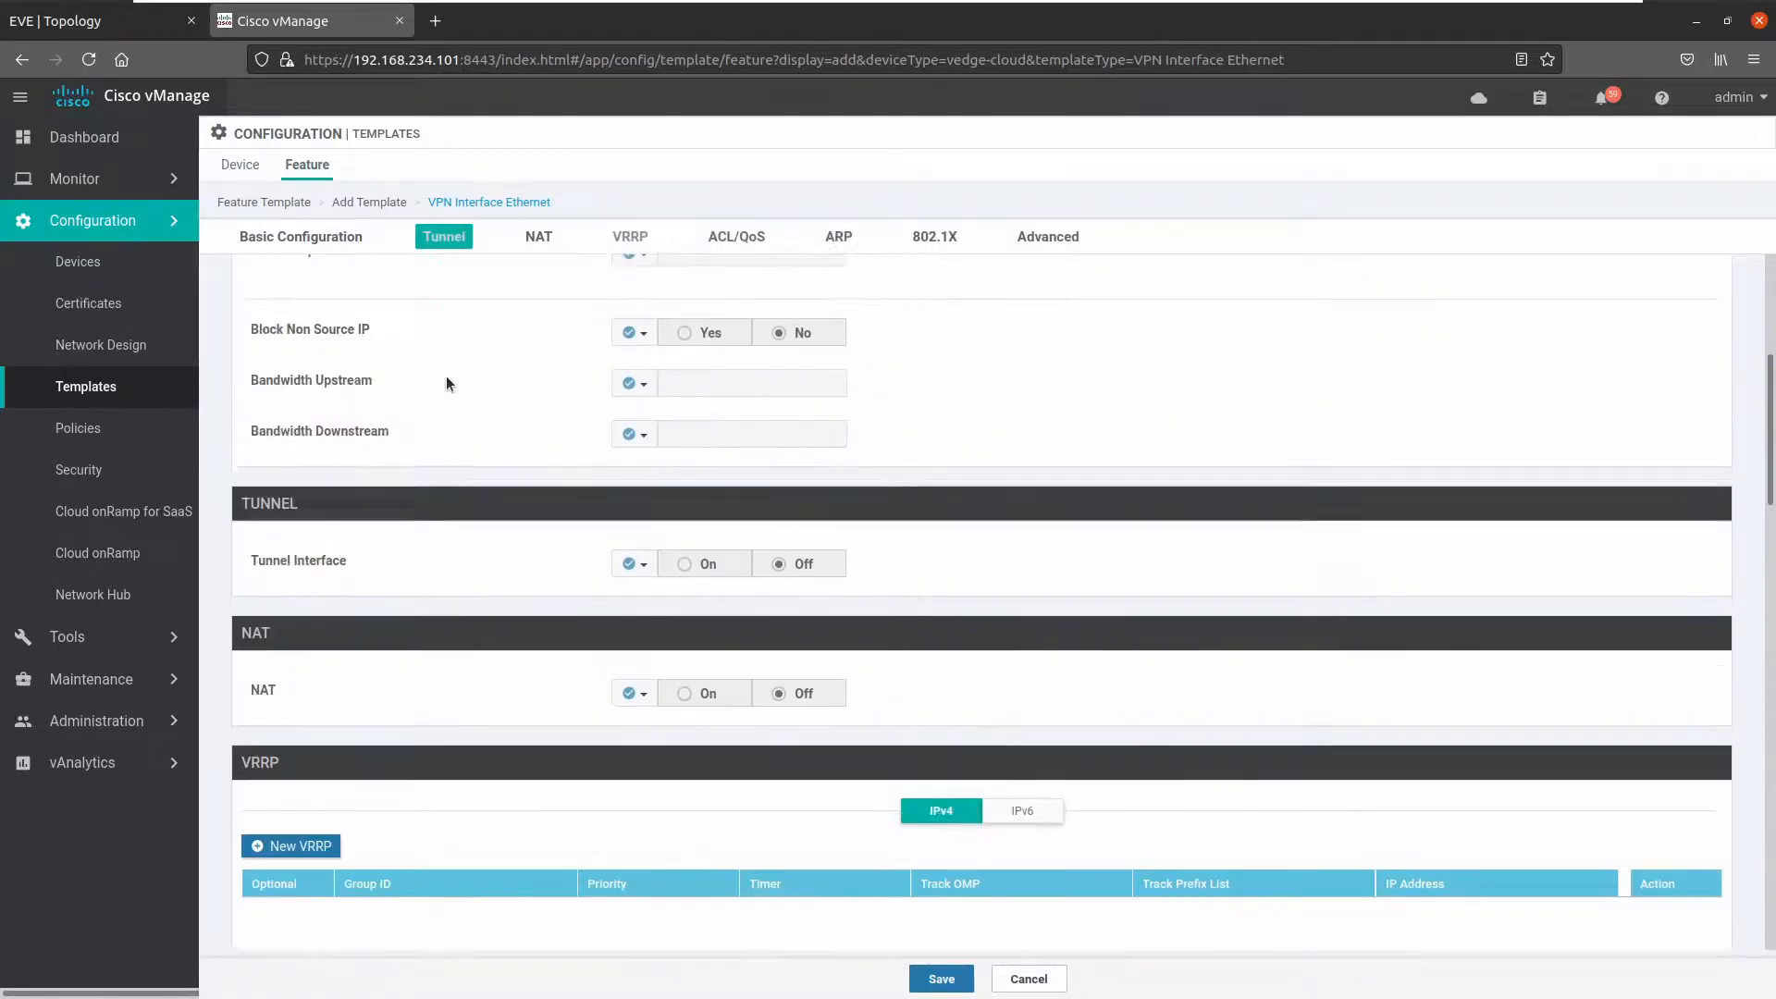
click(480, 287)
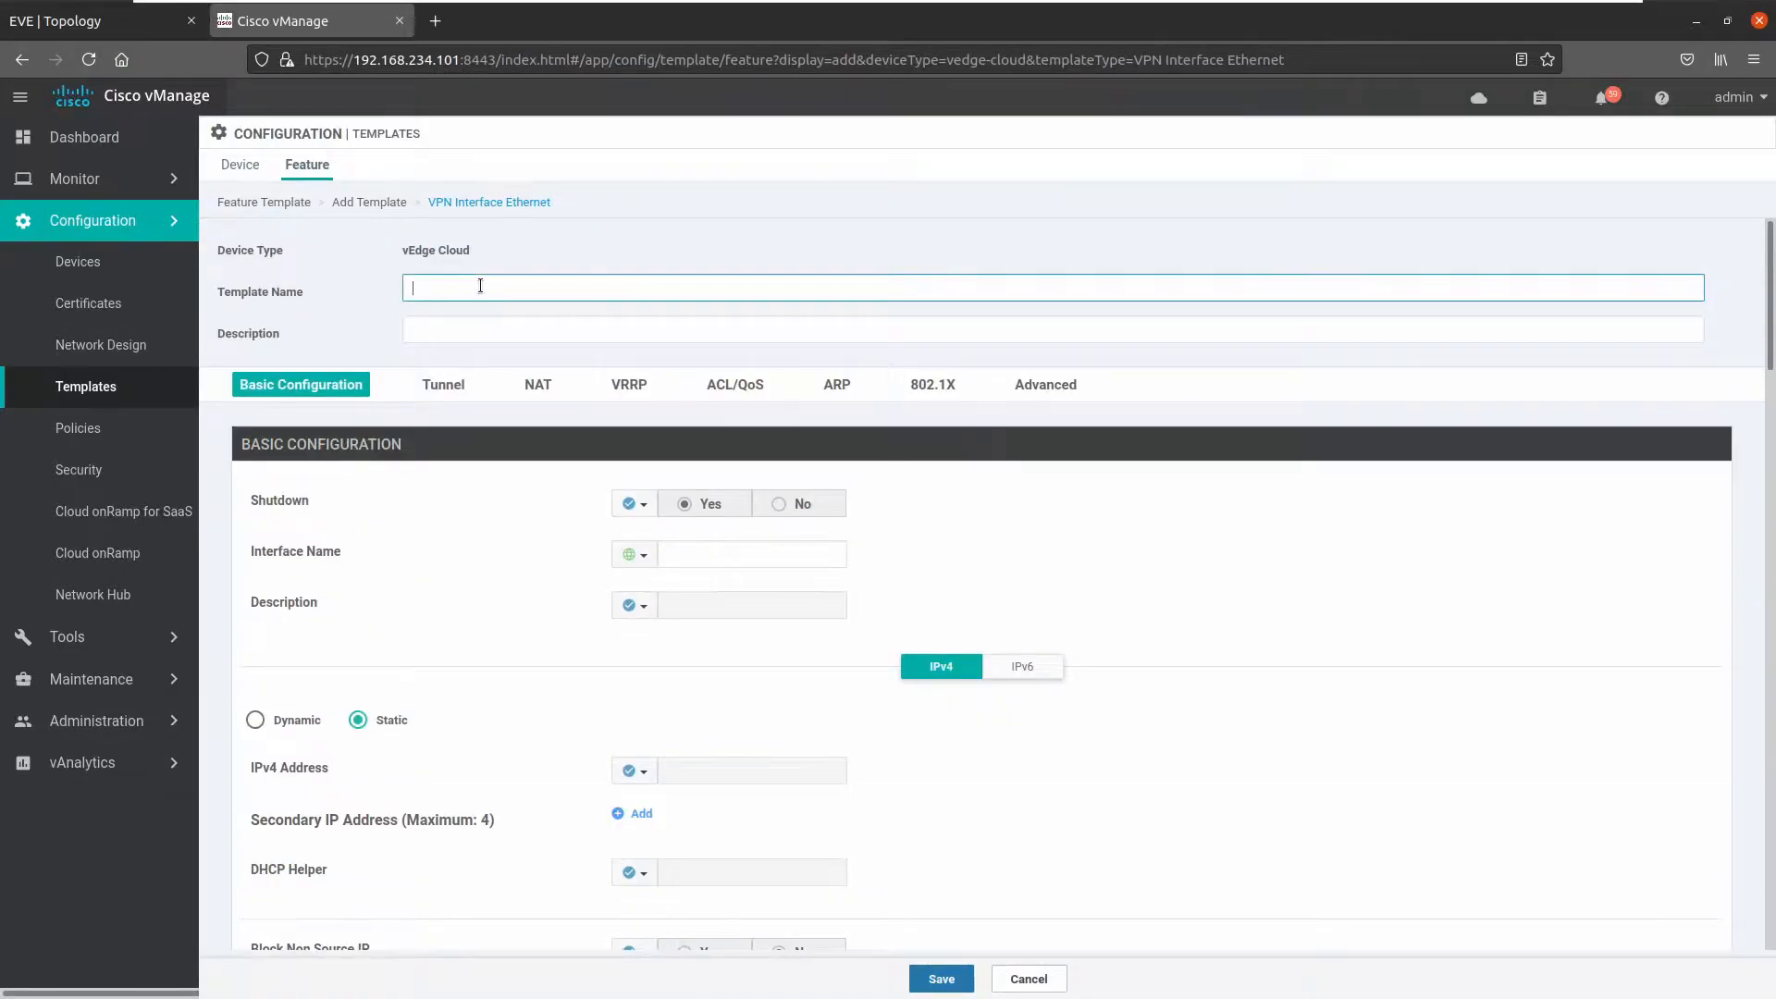
text(VE_)
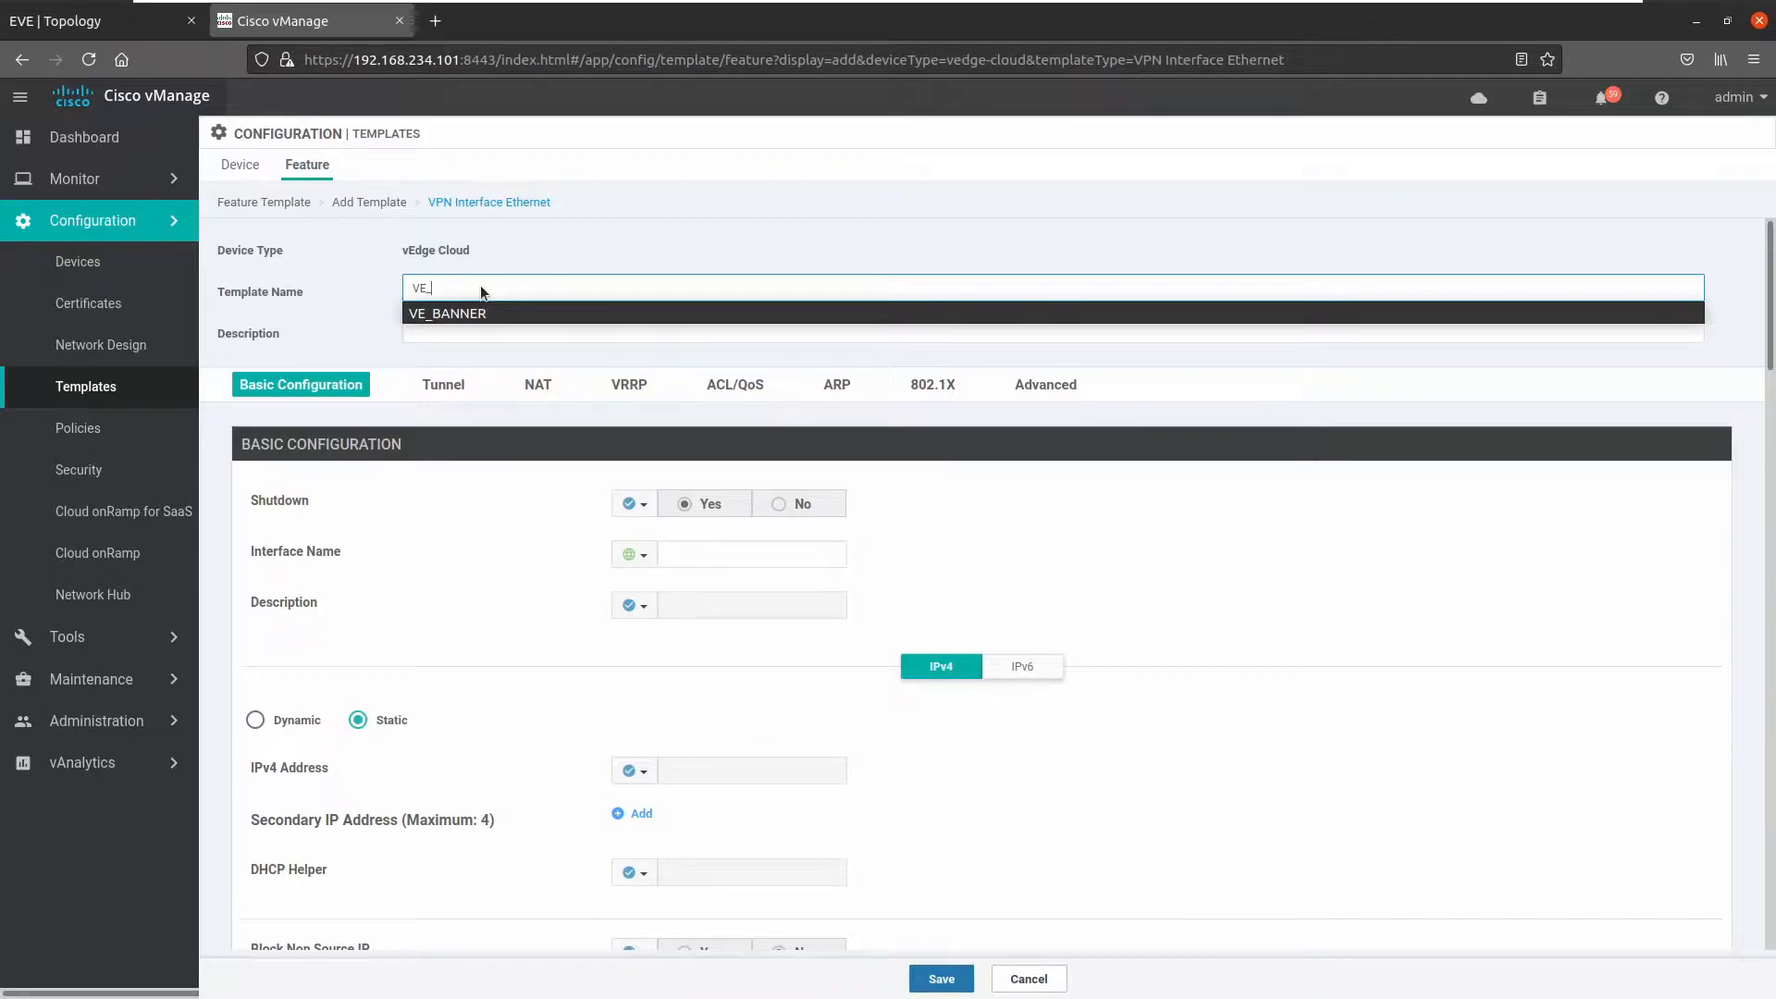
text(VPN512_ETH0)
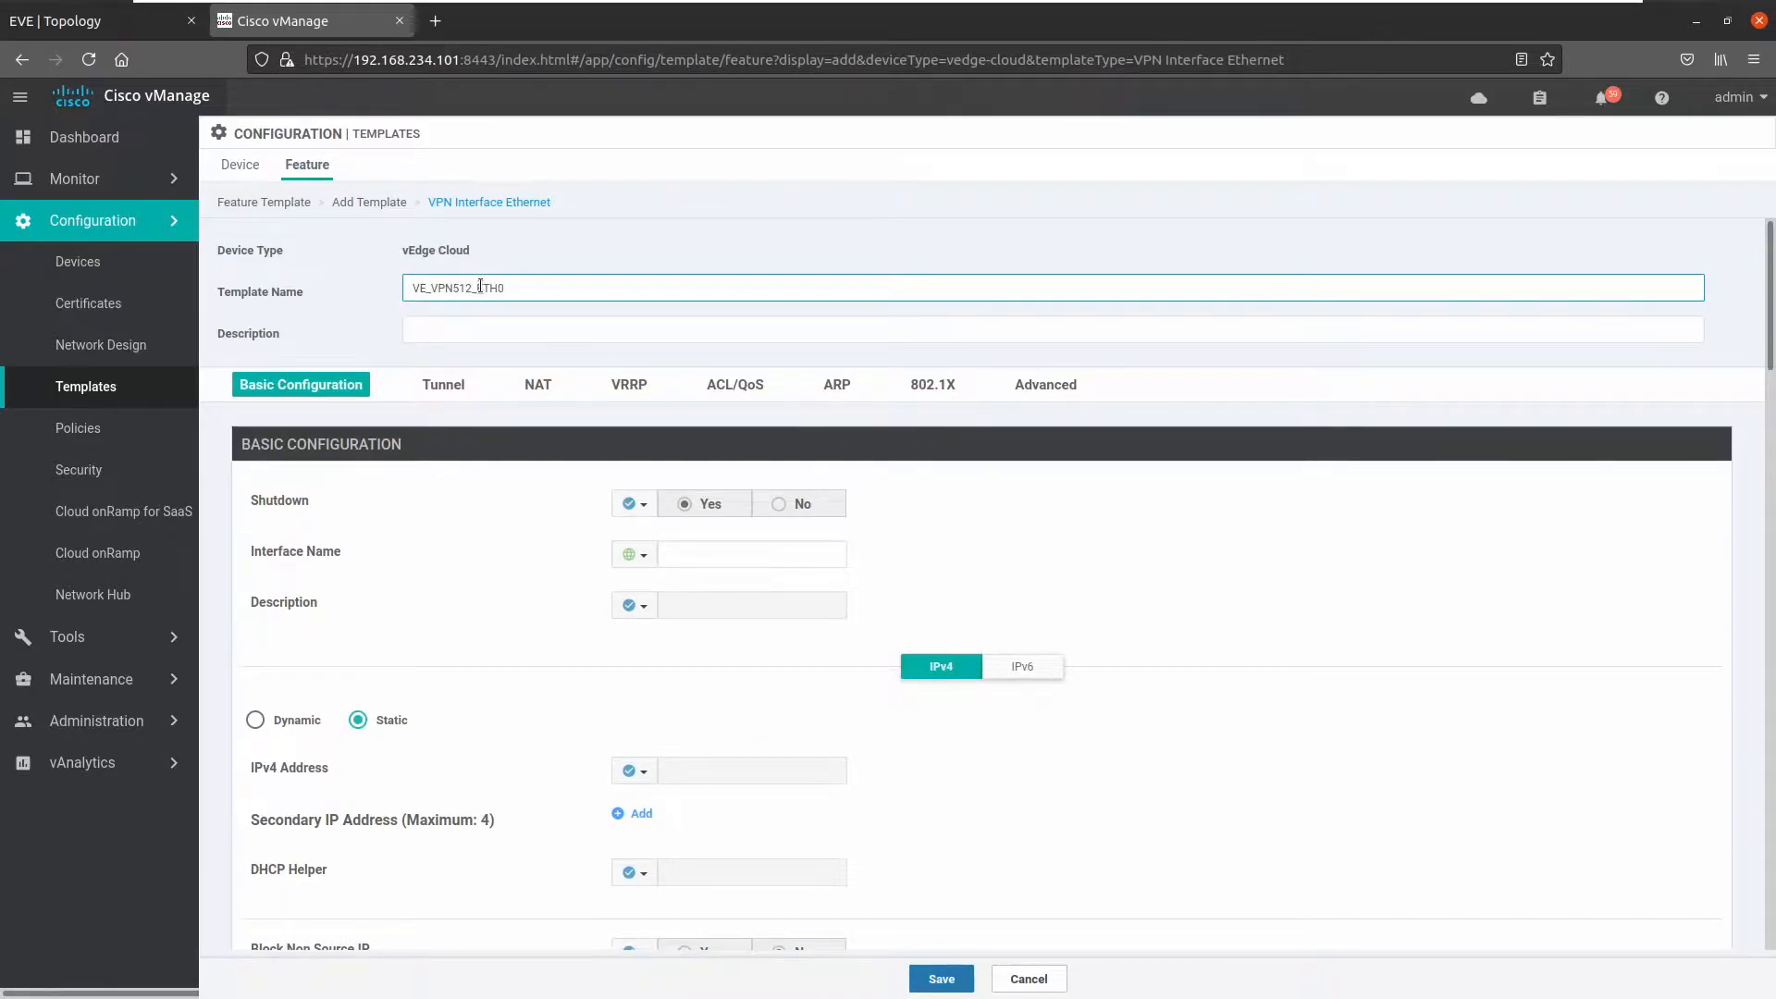
key(ctrl+a)
key(ctrl+c)
key(Tab)
key(ctrl+v)
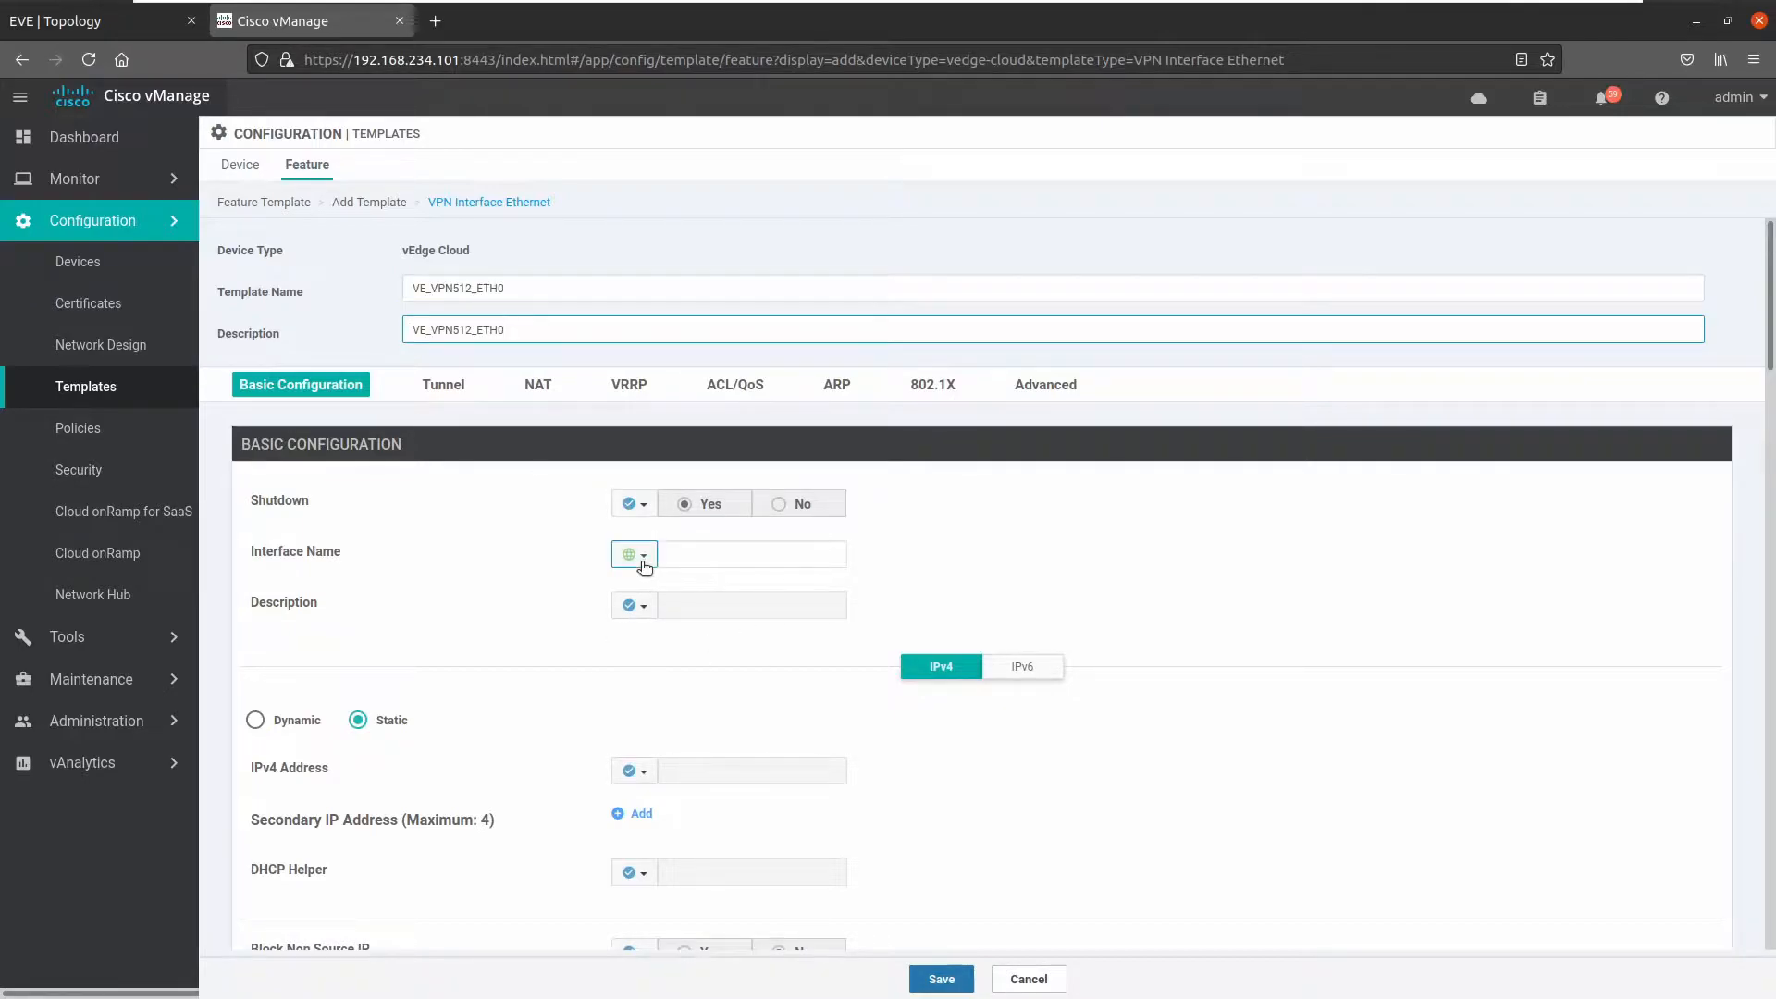
- Set the interface name to the global value eth0 in the basic configuration
click(699, 564)
click(696, 562)
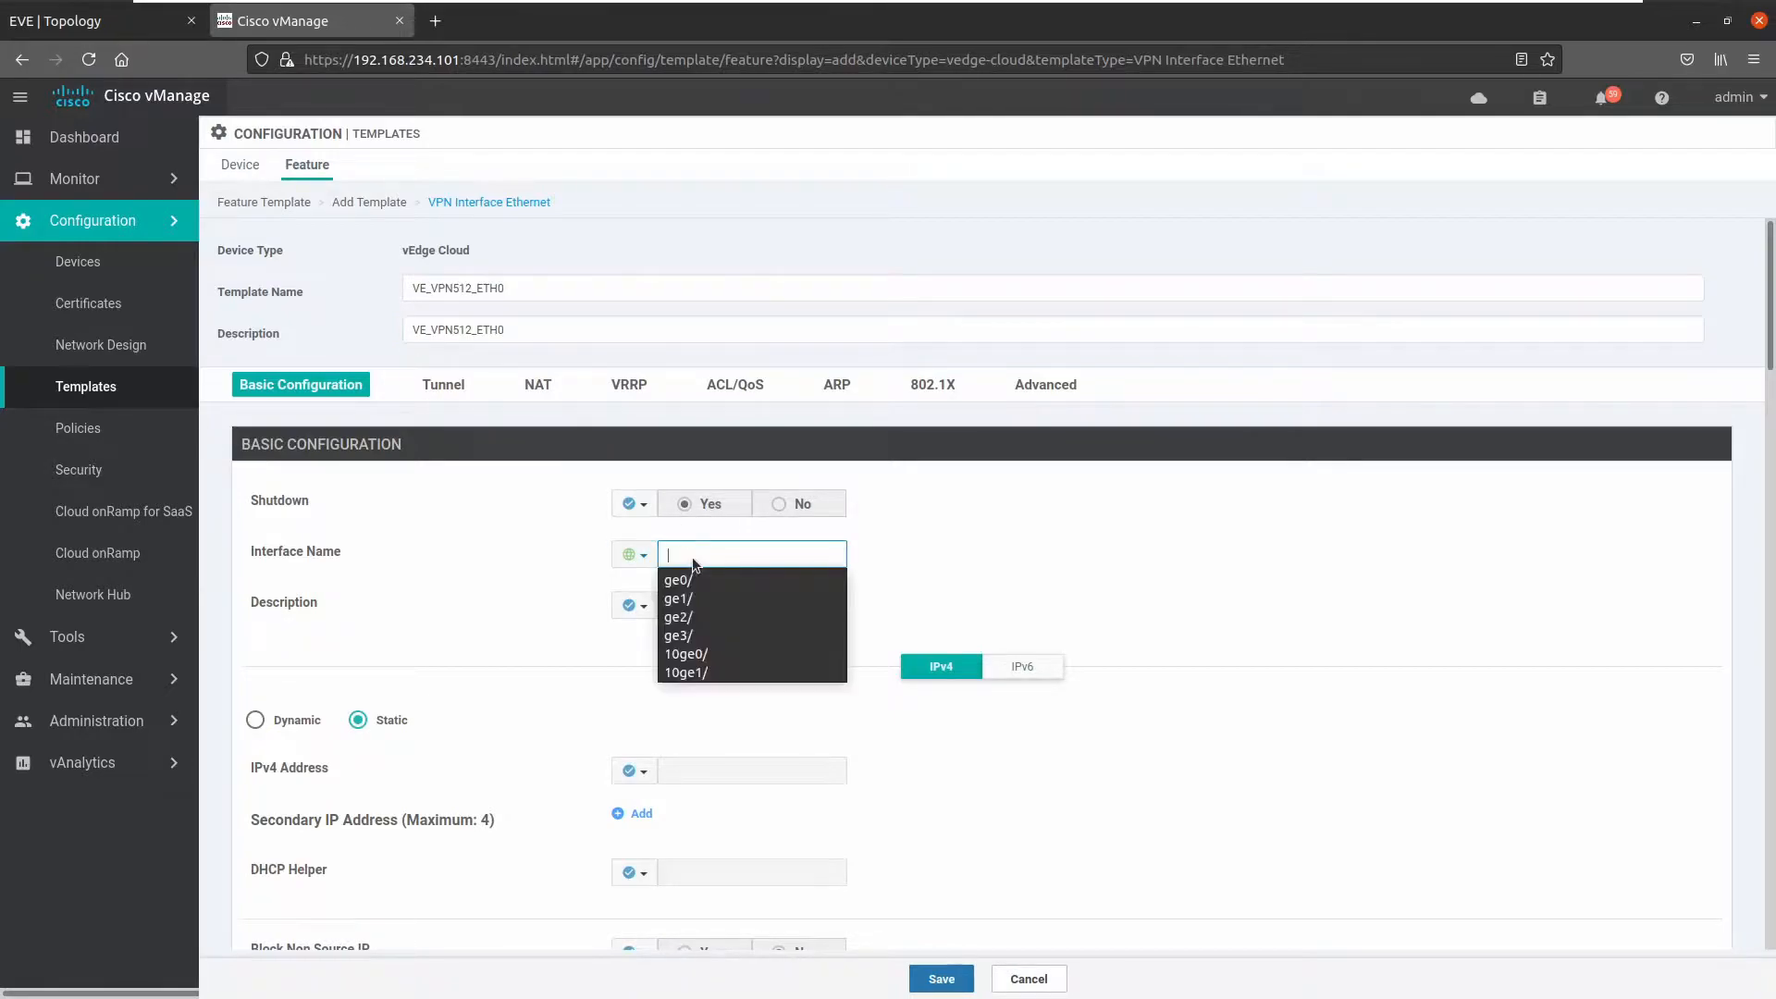
scroll(753, 636, down, 3)
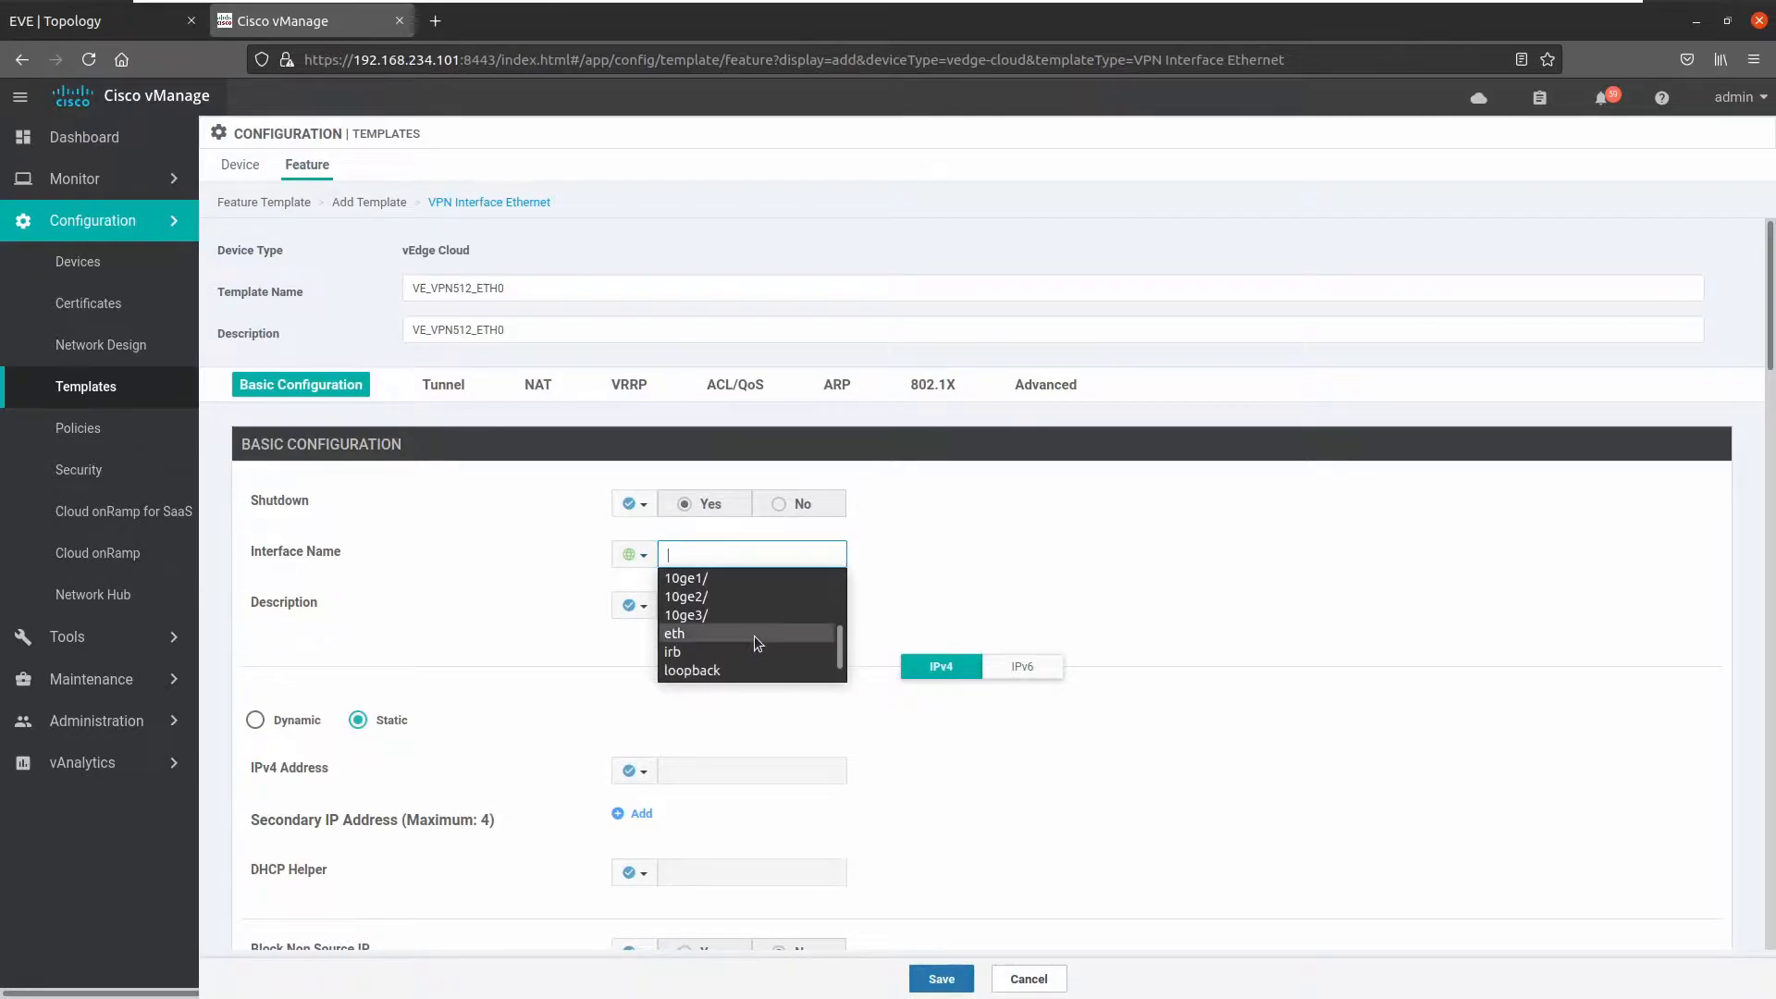
text(eth)
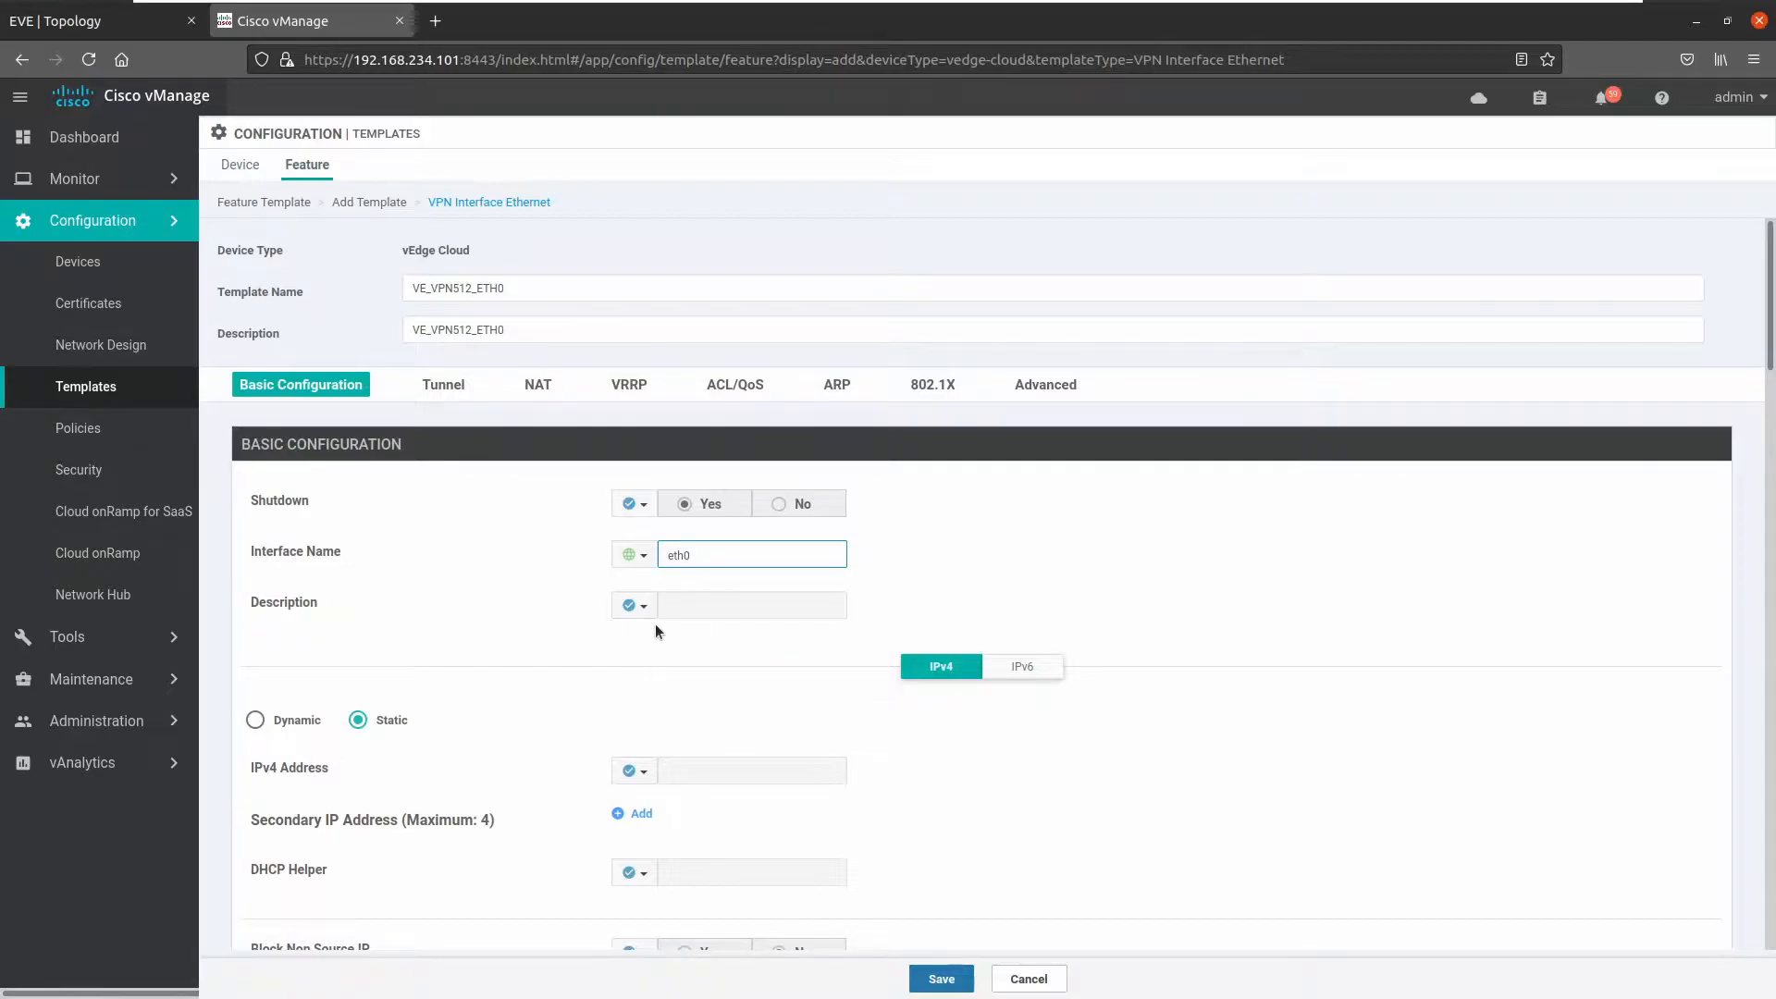
text(0)
click(547, 632)
- Check the remaining basic configuration settings of the VE_VPN512_ETH0 template and save it
scroll(616, 653, down, 2)
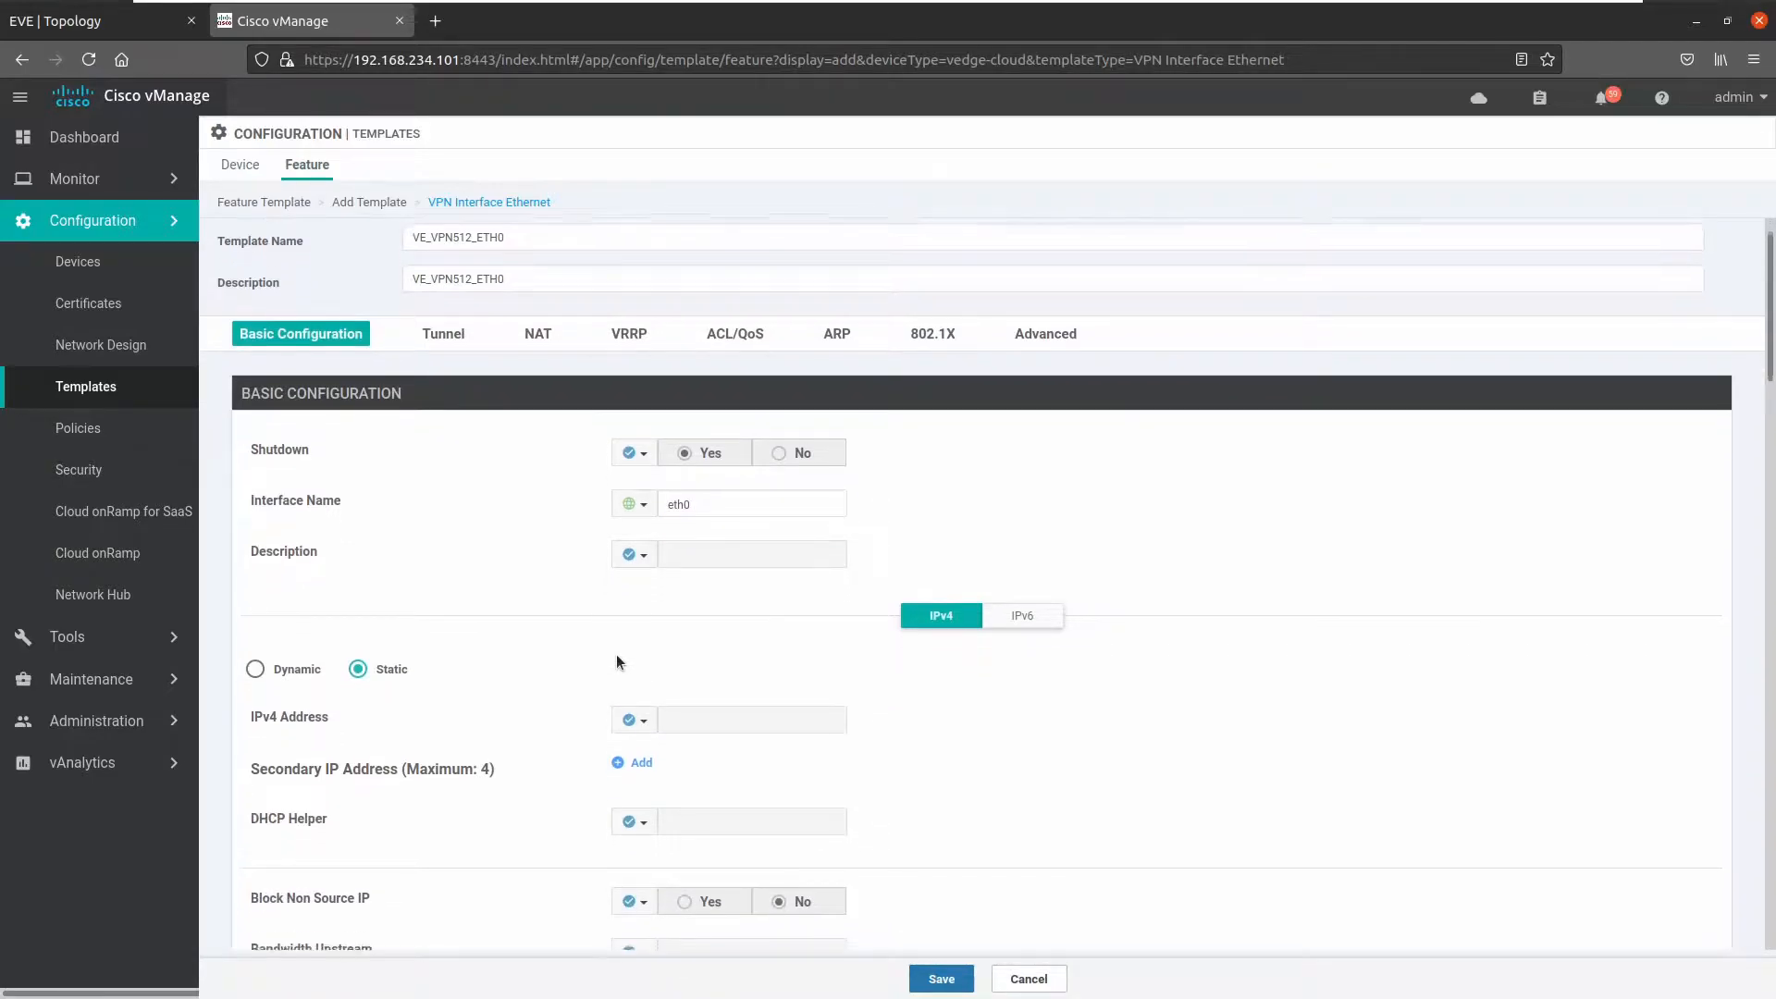
scroll(581, 657, down, 3)
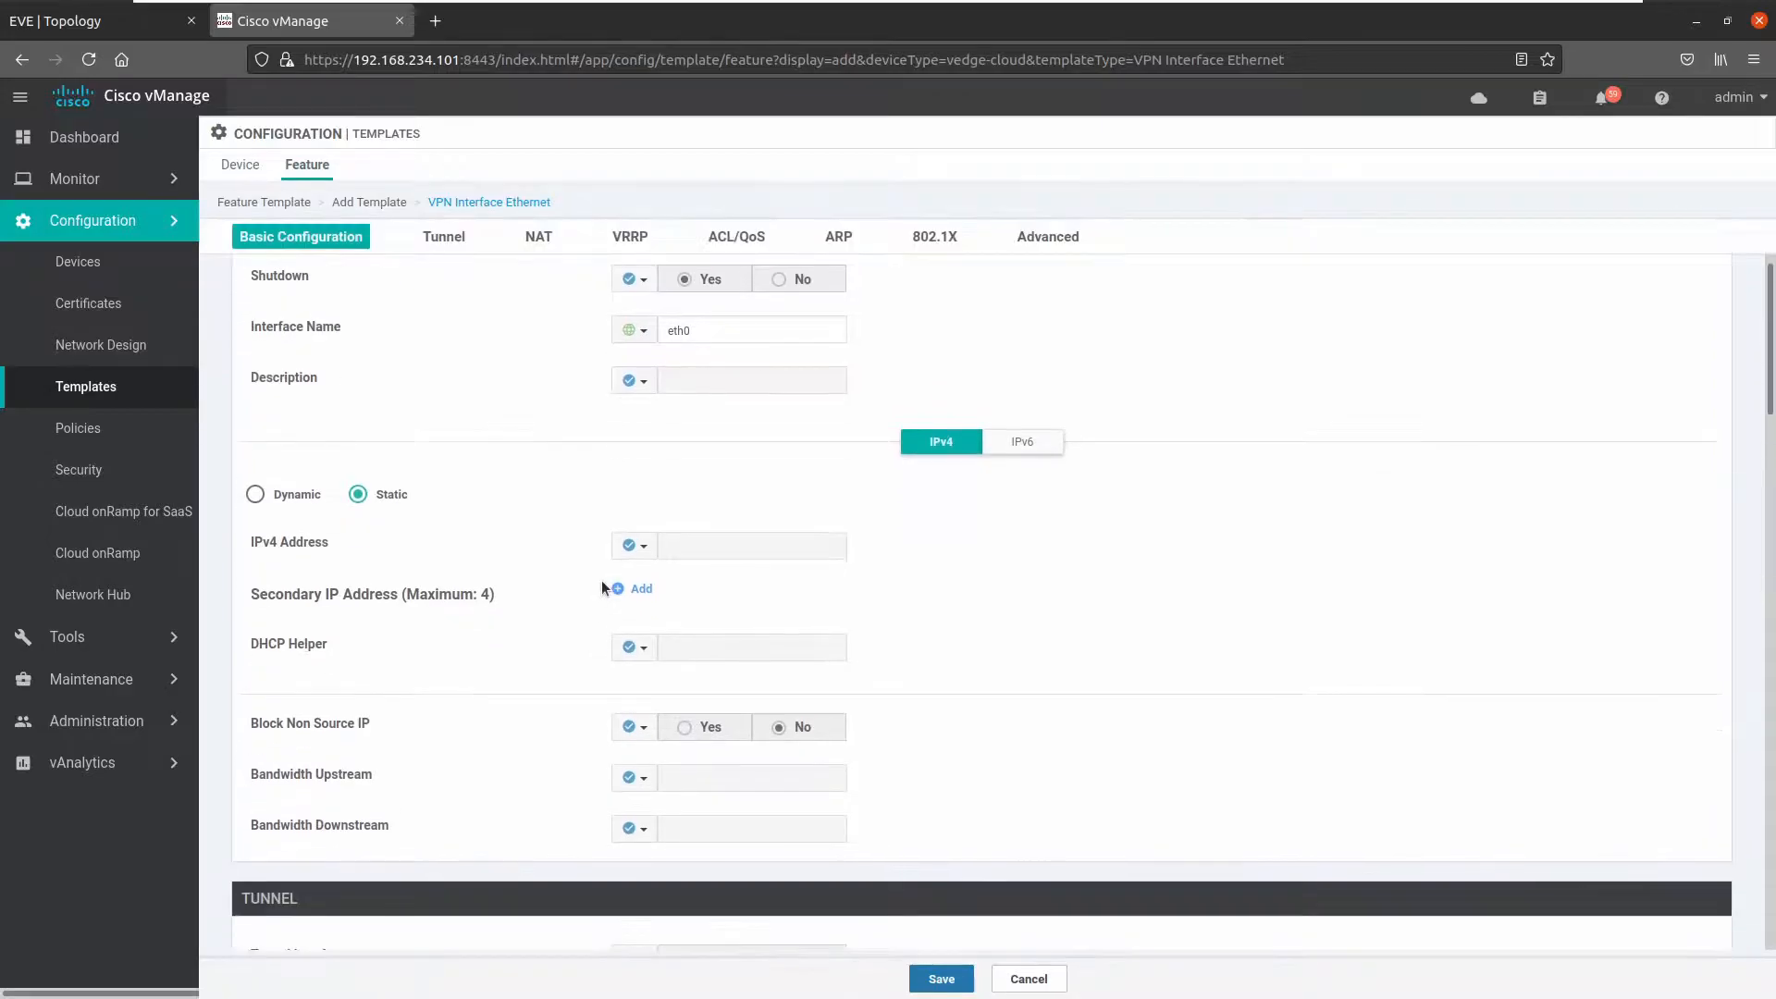
scroll(601, 582, down, 2)
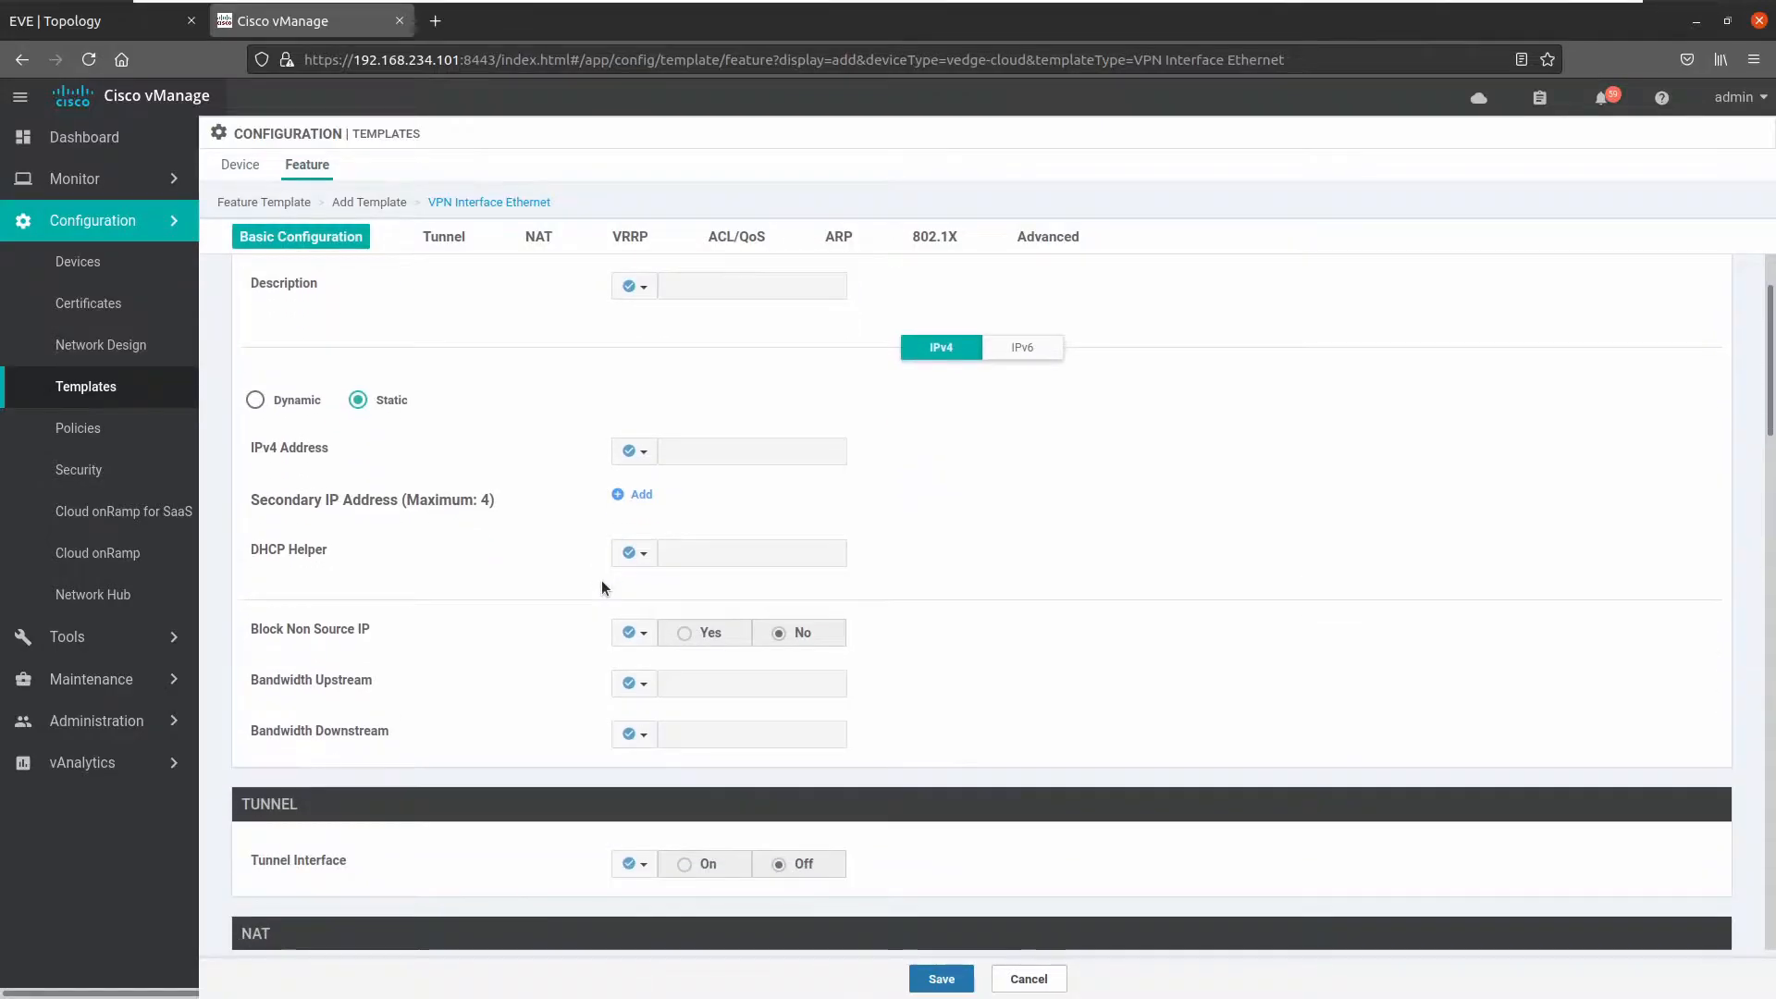
click(935, 977)
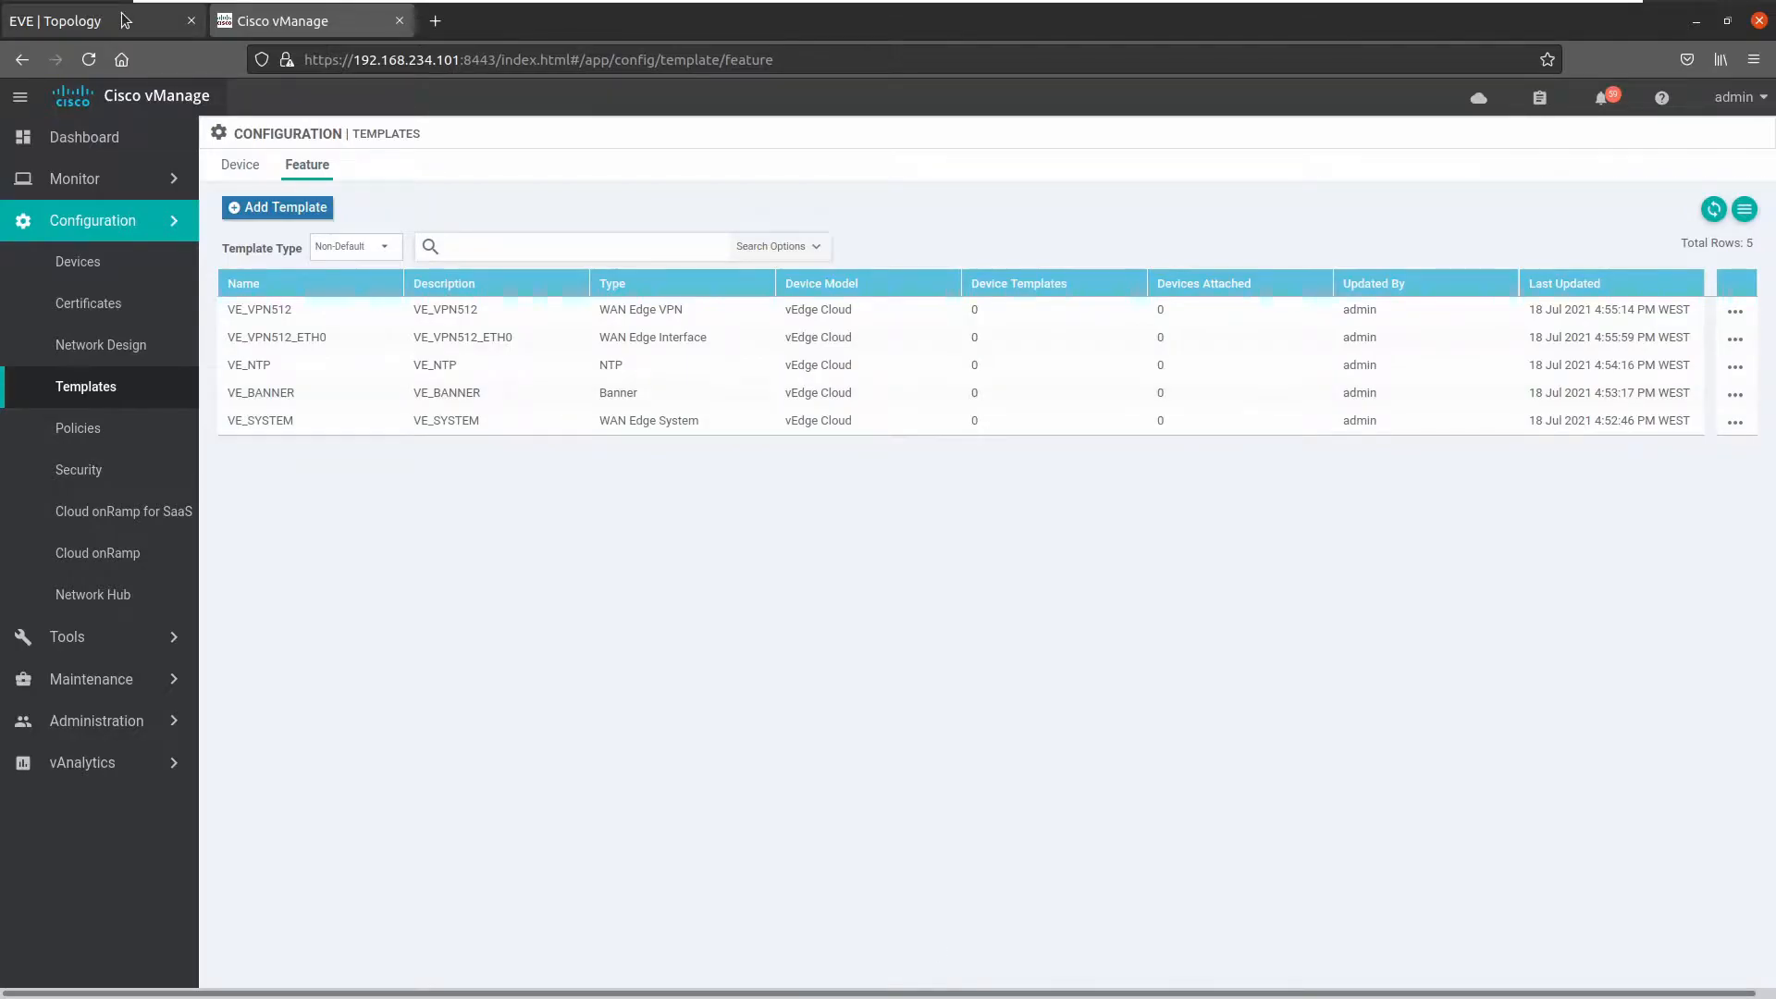
- Check the lab topology in EVE and start a new VPN feature template in vManage for the vEdge Cloud device model
click(125, 21)
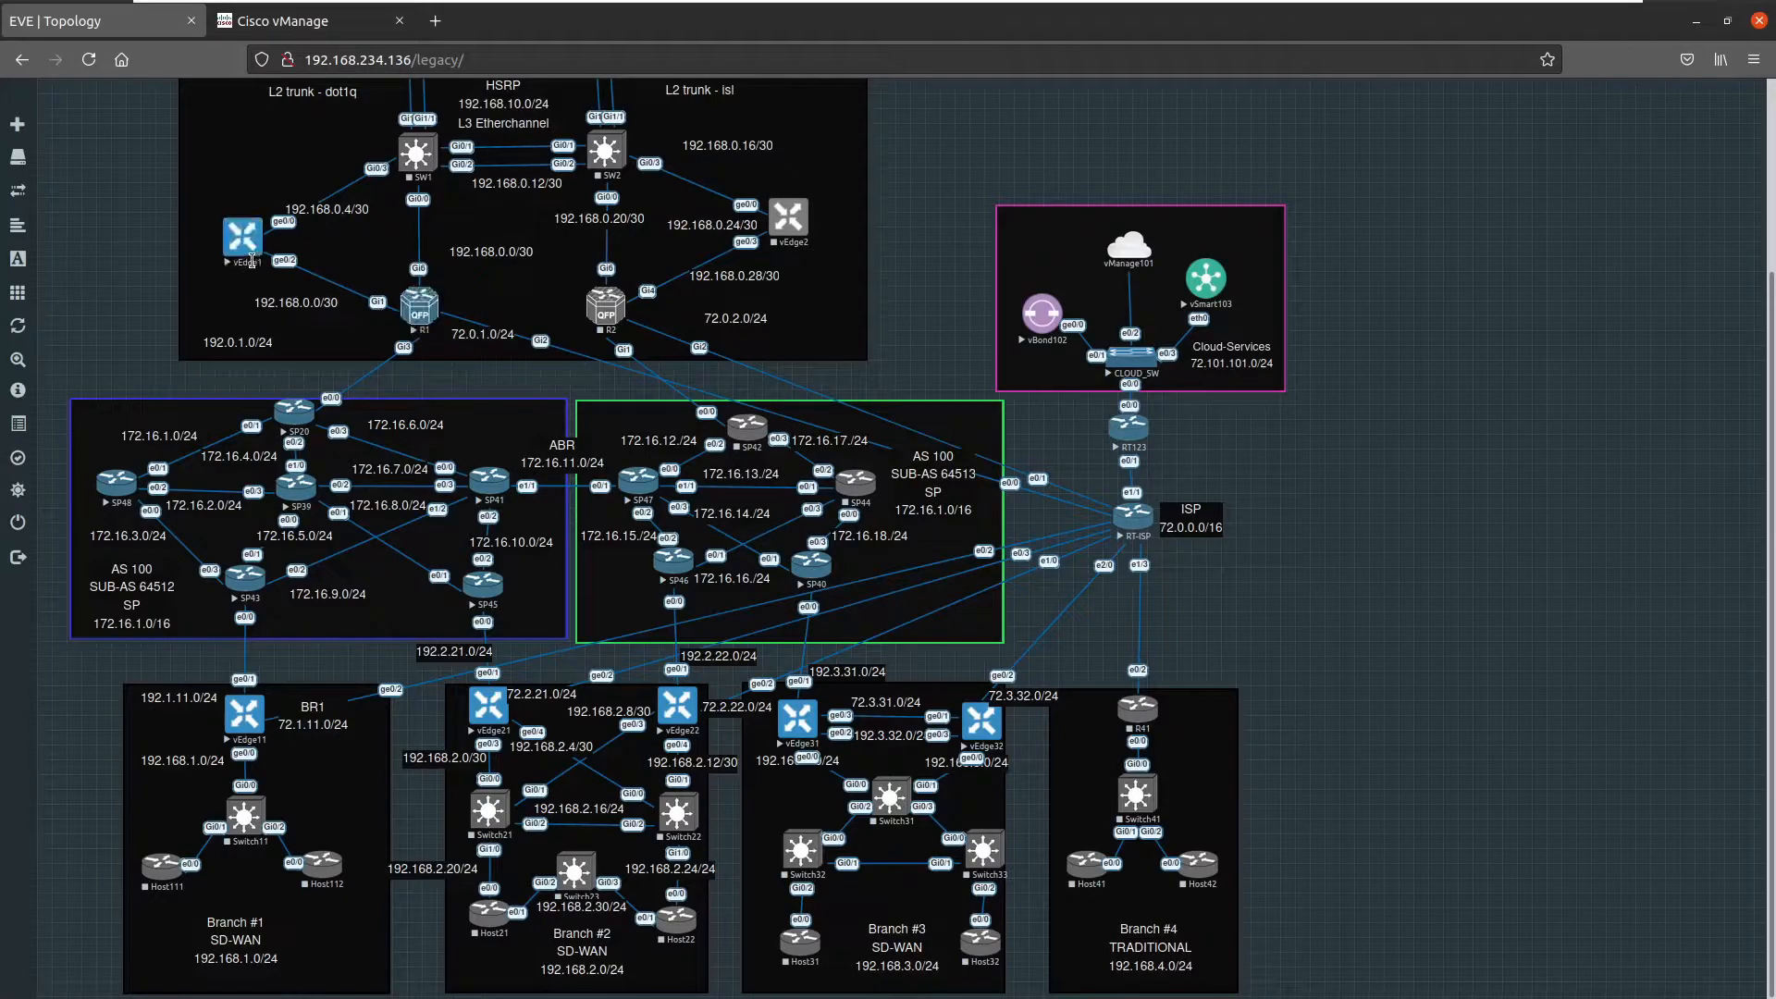
click(308, 26)
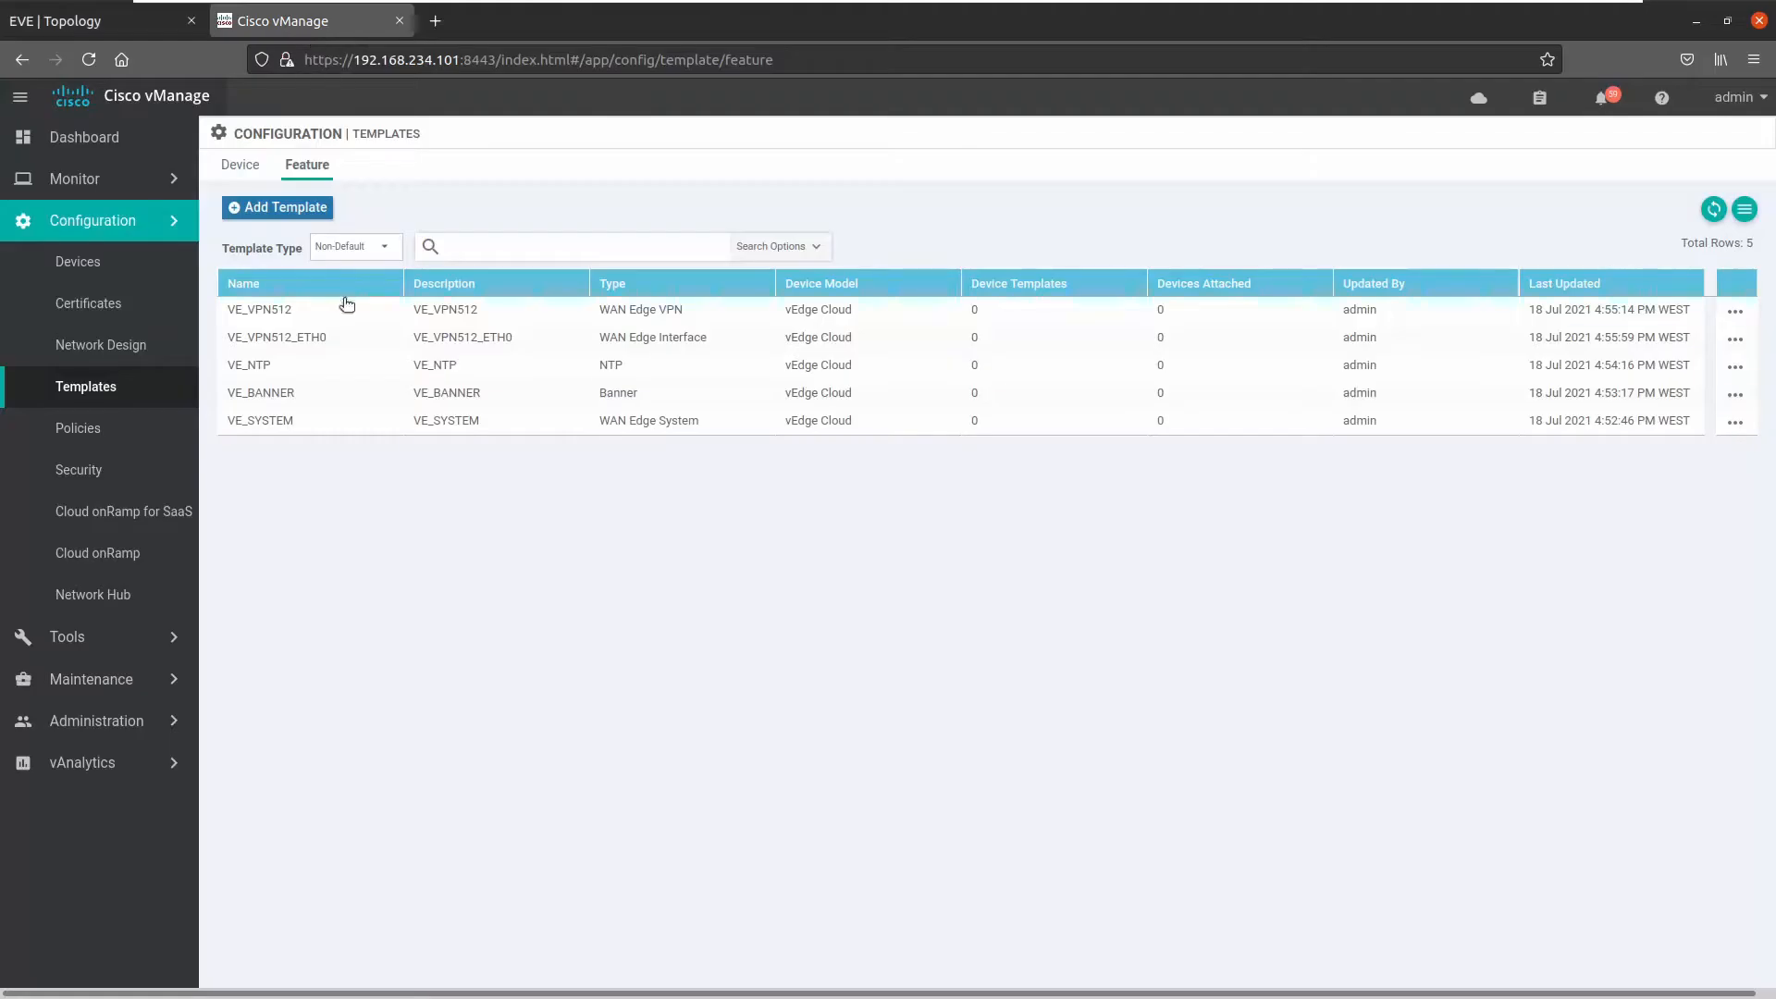
click(294, 207)
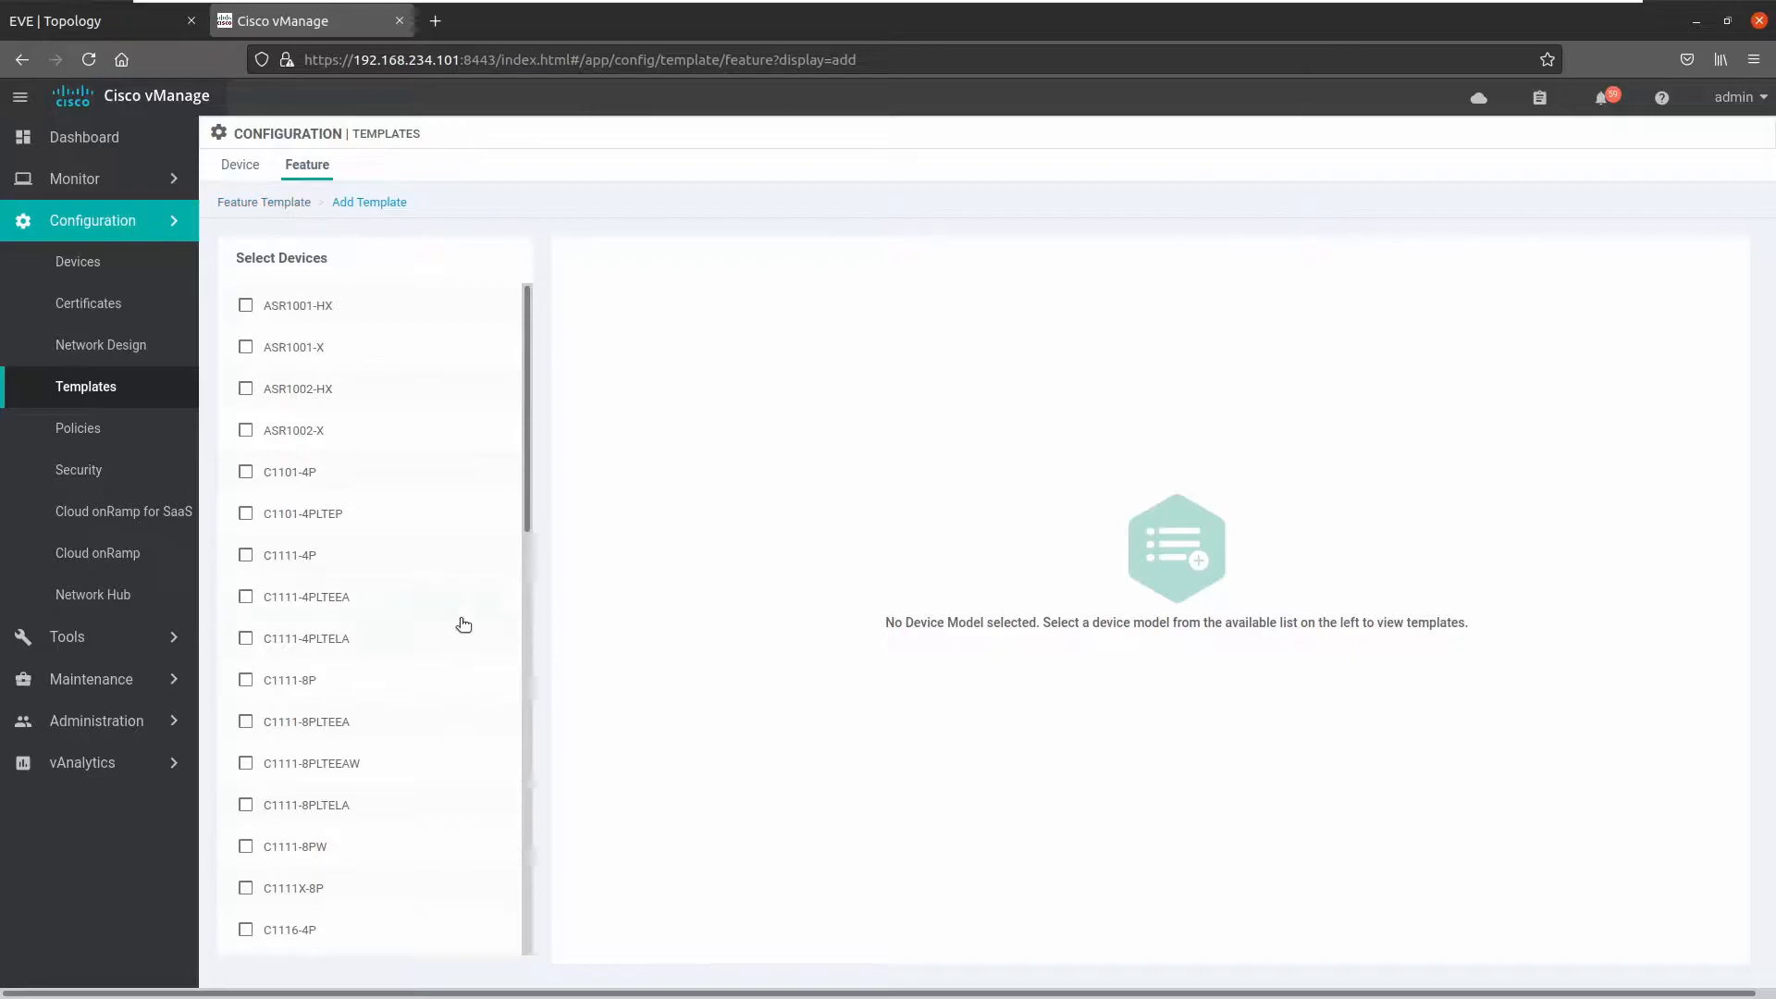
scroll(370, 721, down, 15)
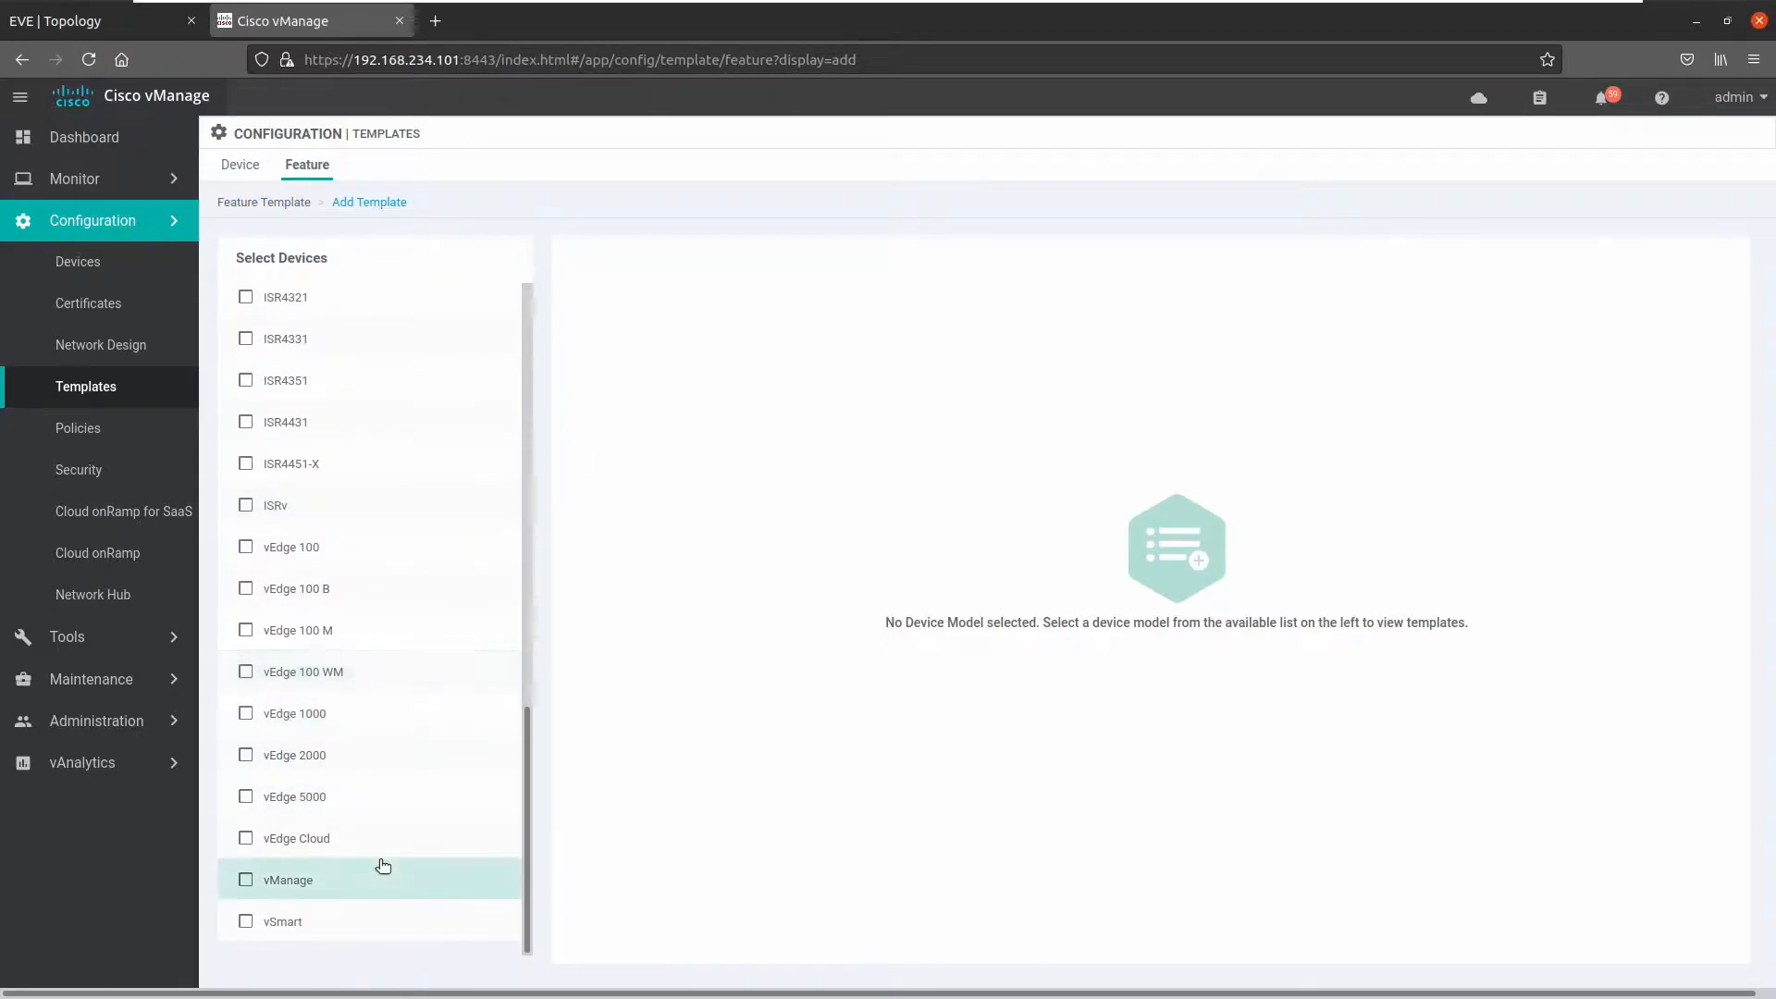
click(370, 847)
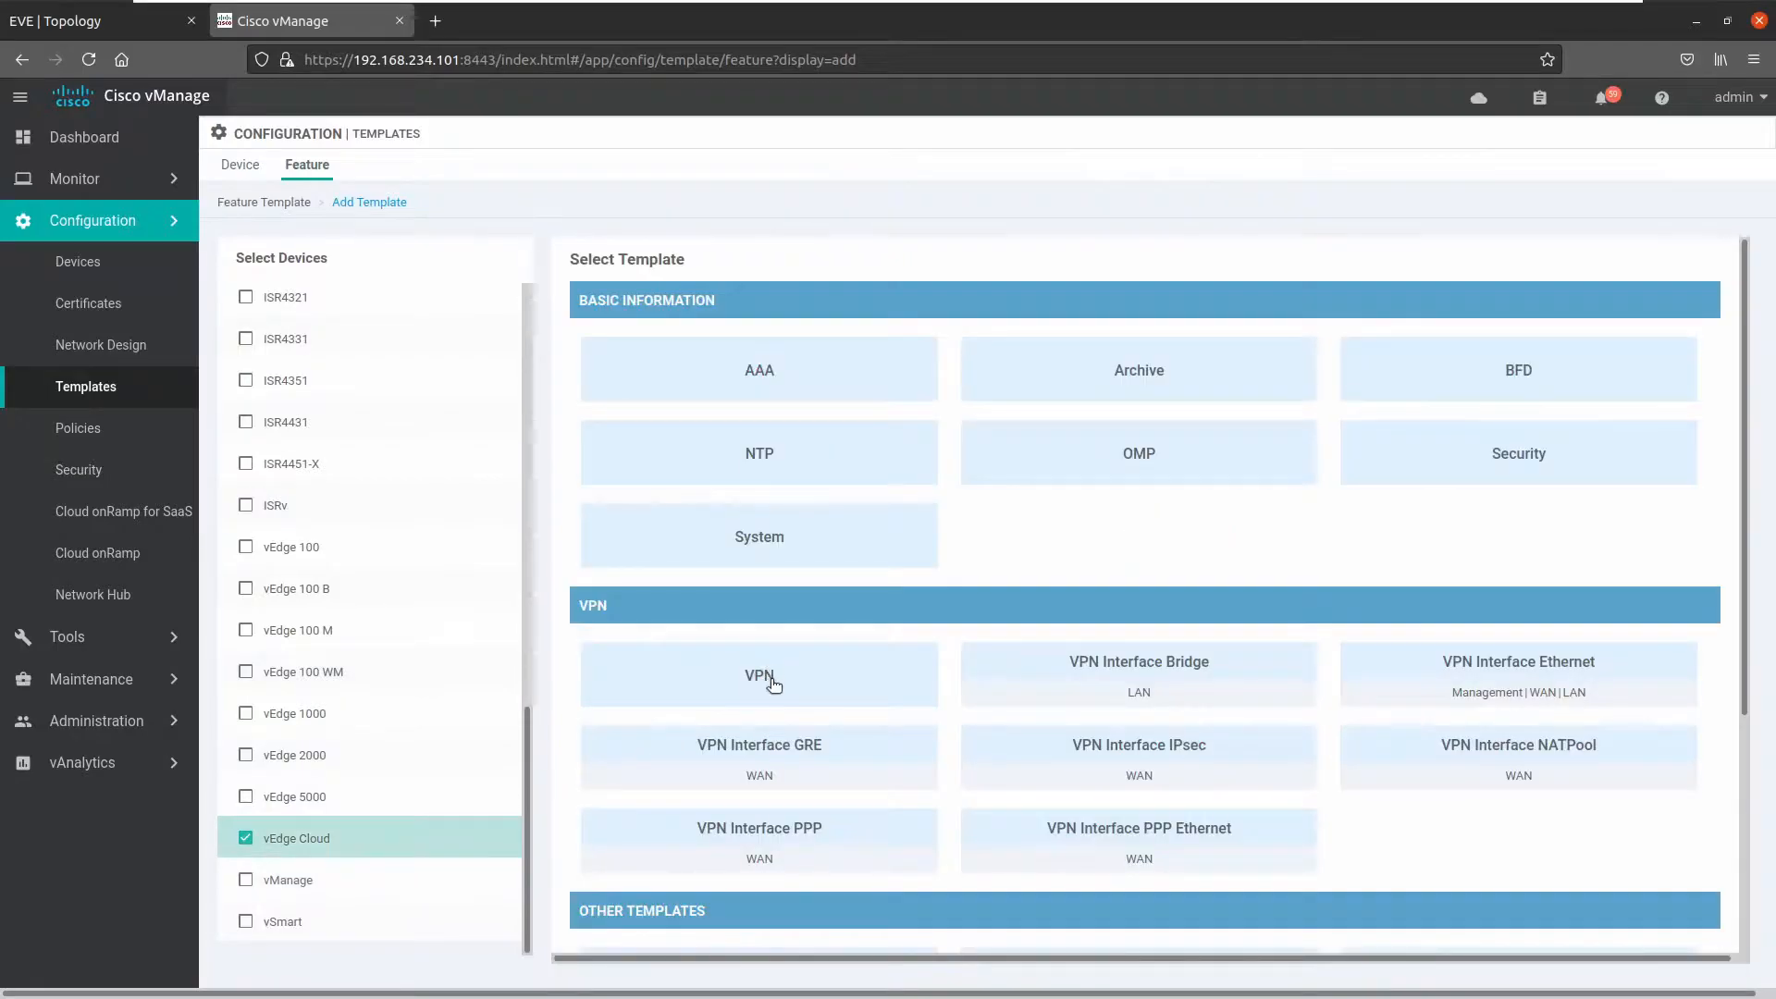
click(771, 686)
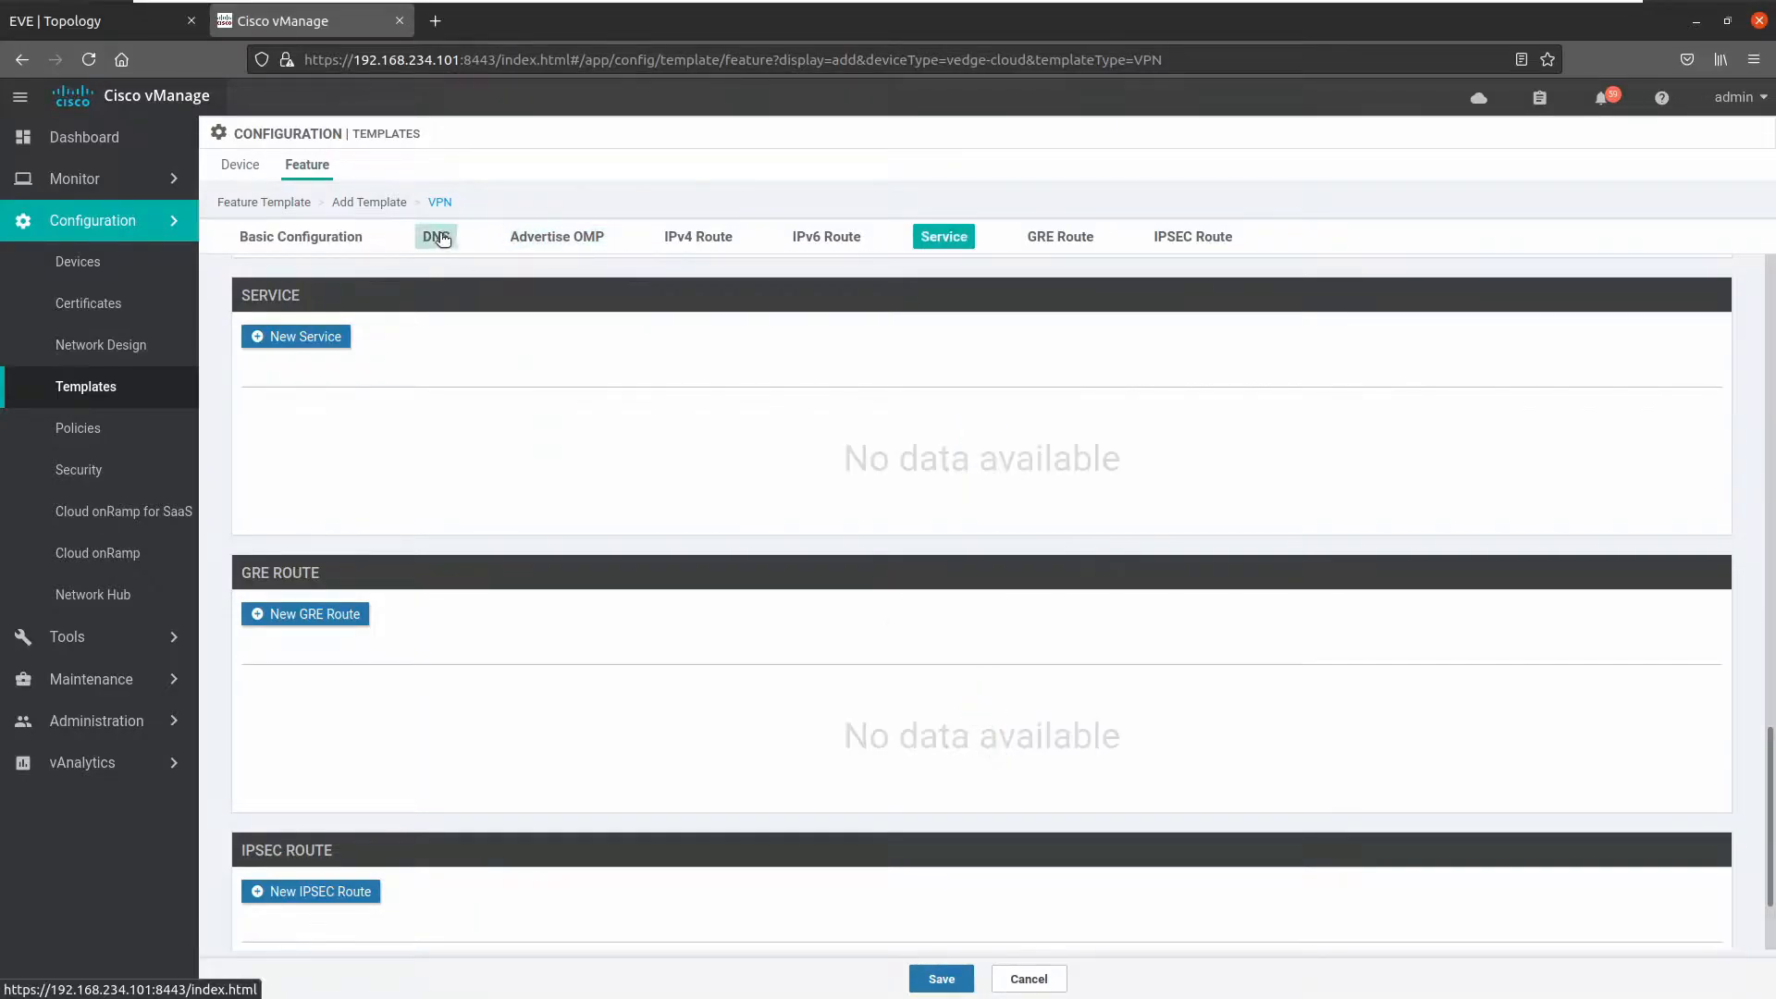
- Enter VE_VPN0 as the name of the new VPN template
click(296, 240)
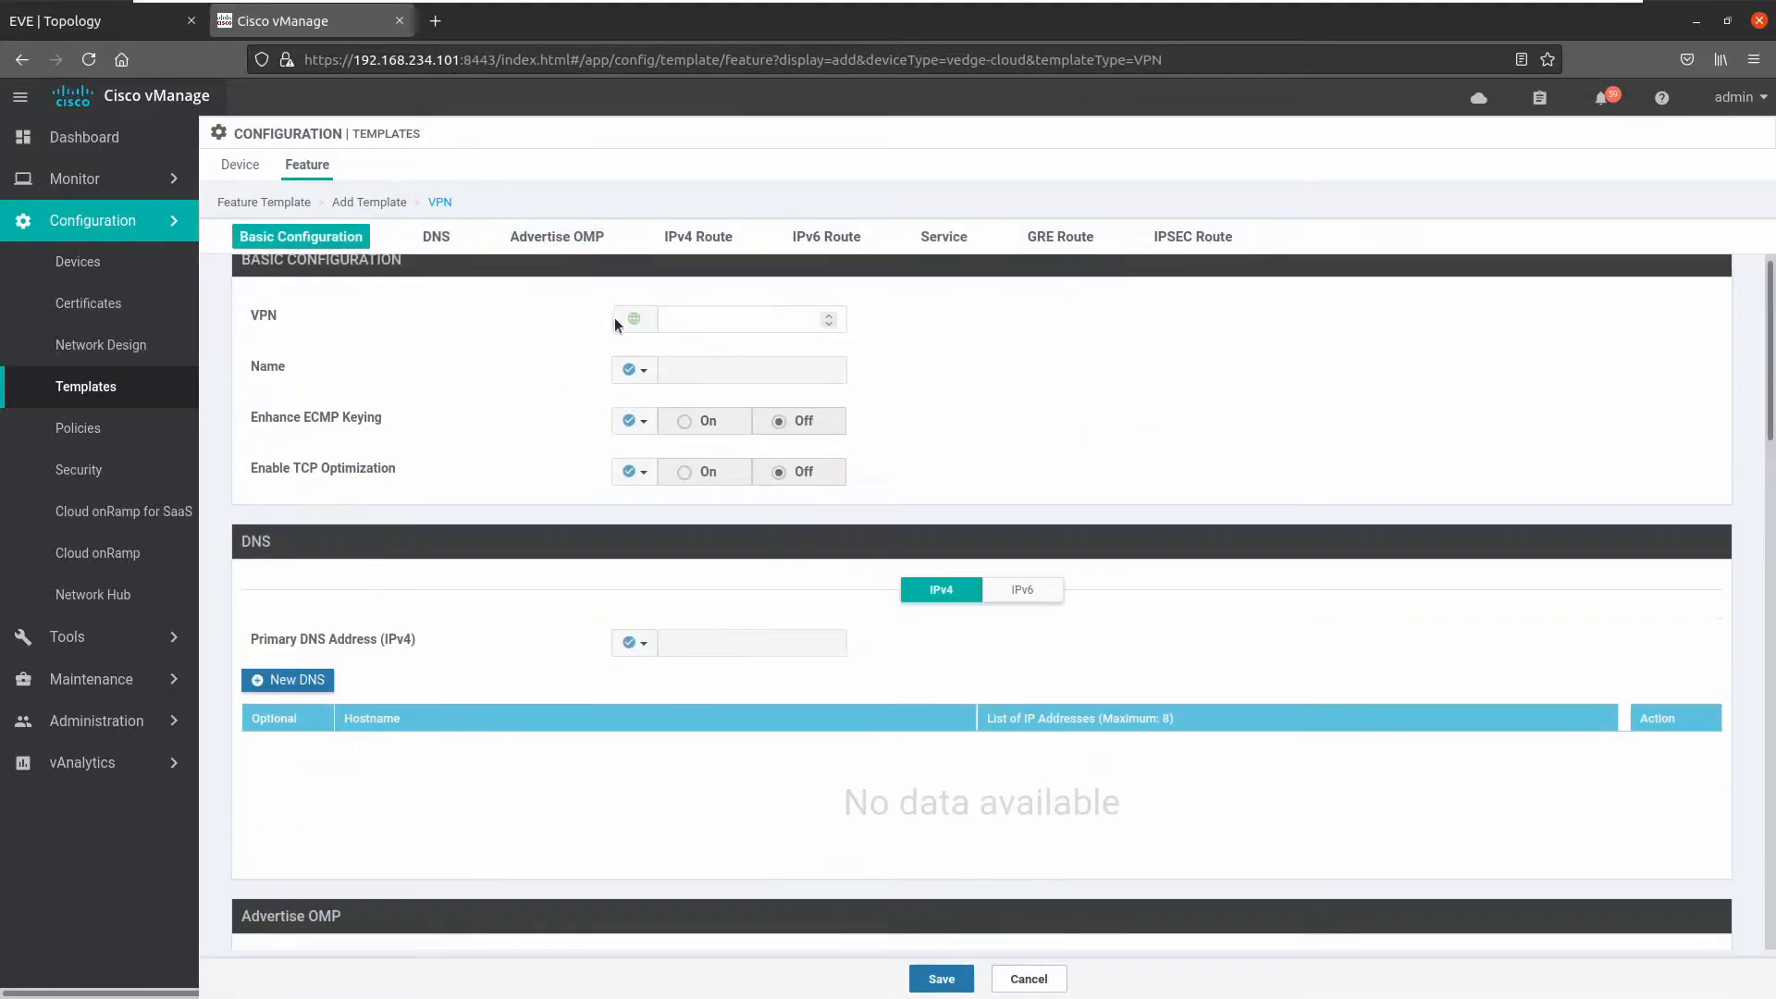
scroll(602, 374, up, 2)
scroll(608, 368, down, 1)
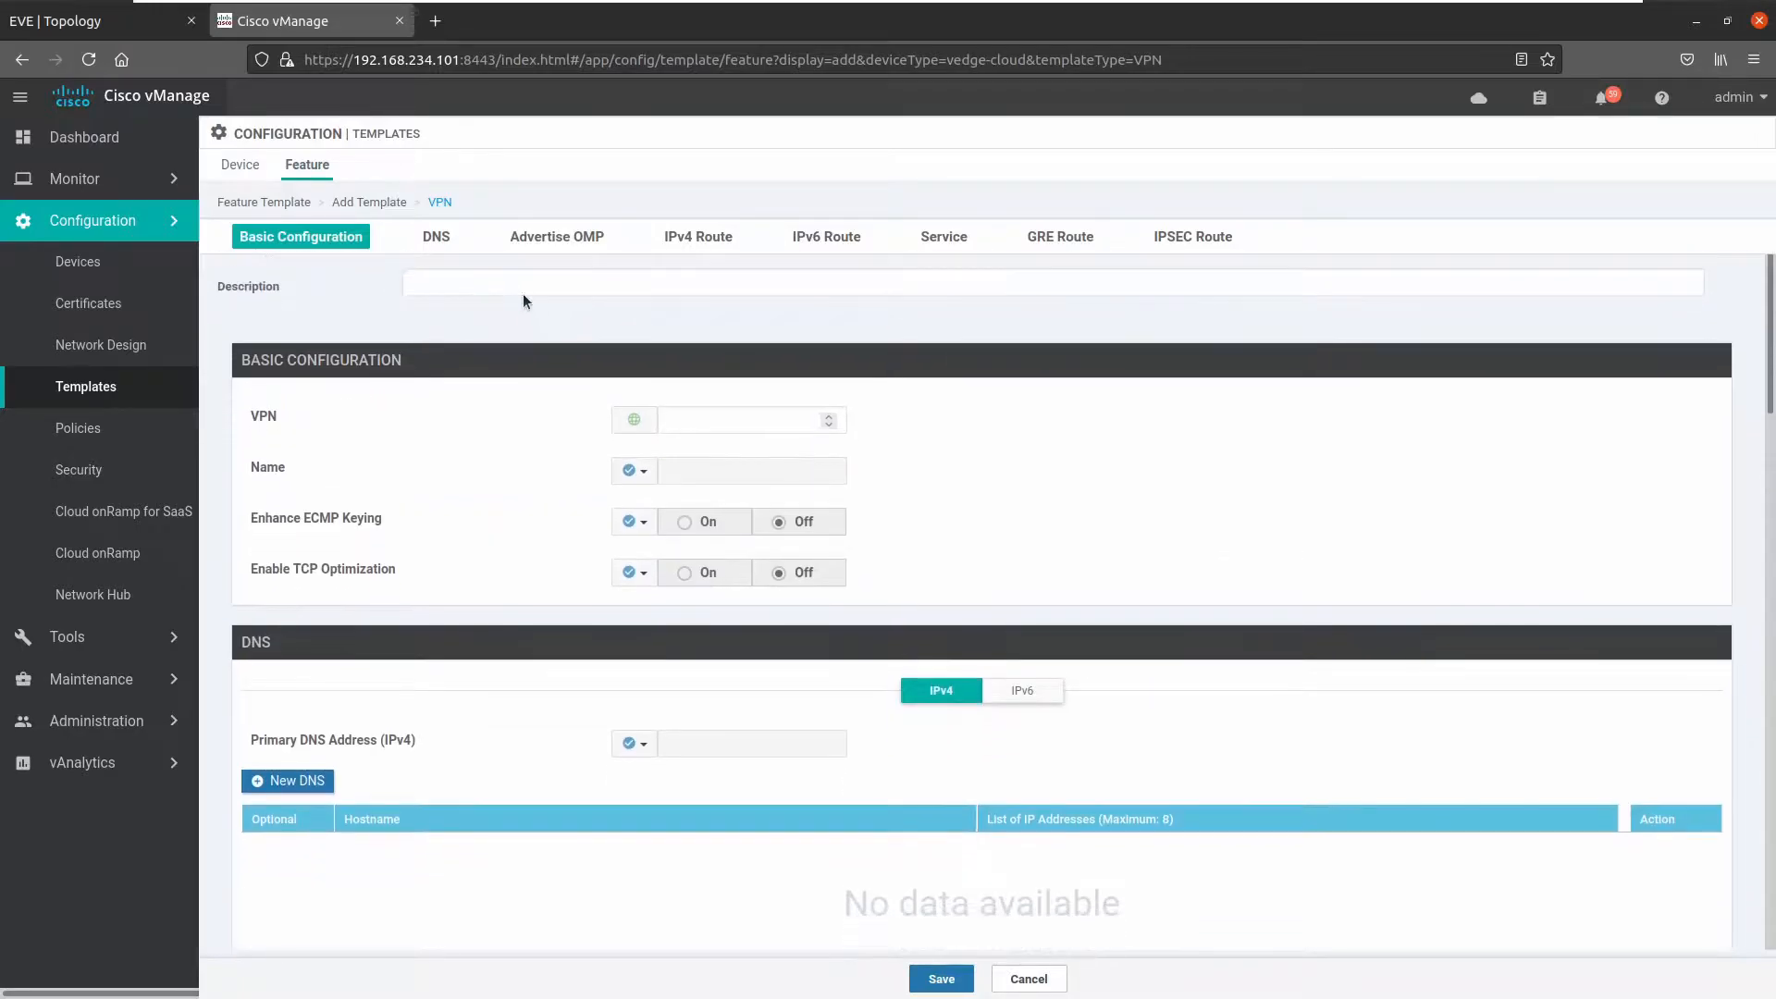
scroll(566, 342, up, 1)
click(500, 288)
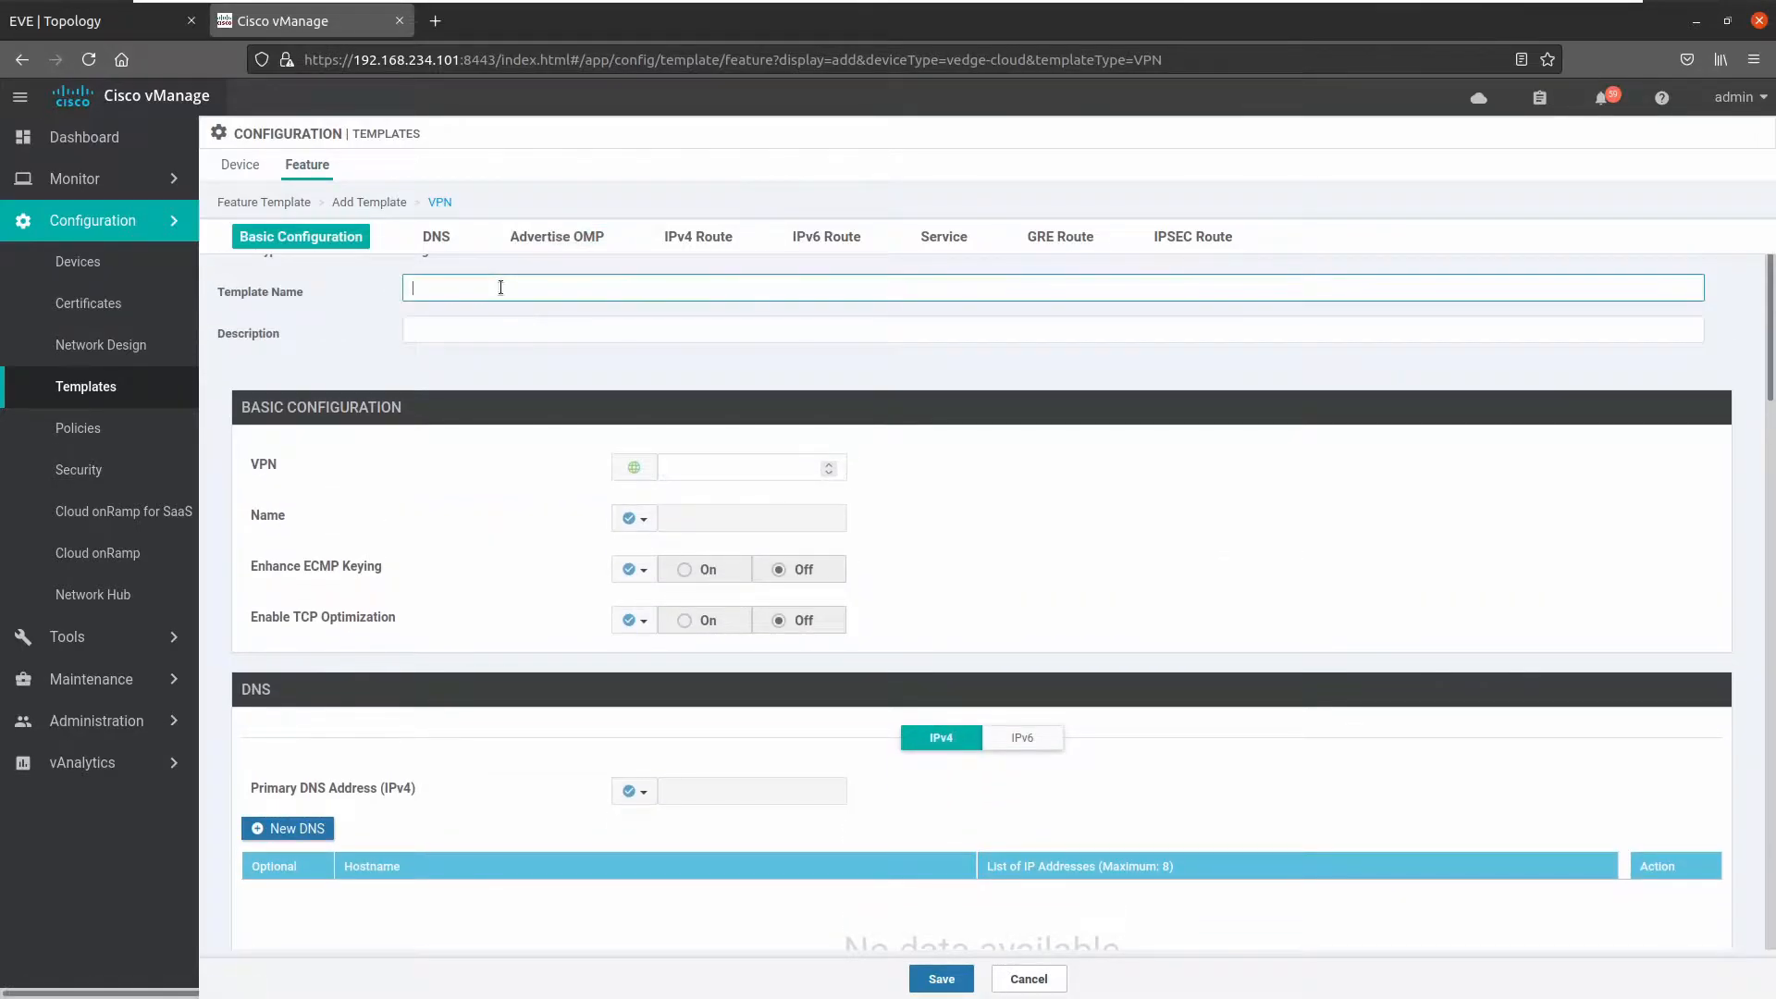
text(VE_)
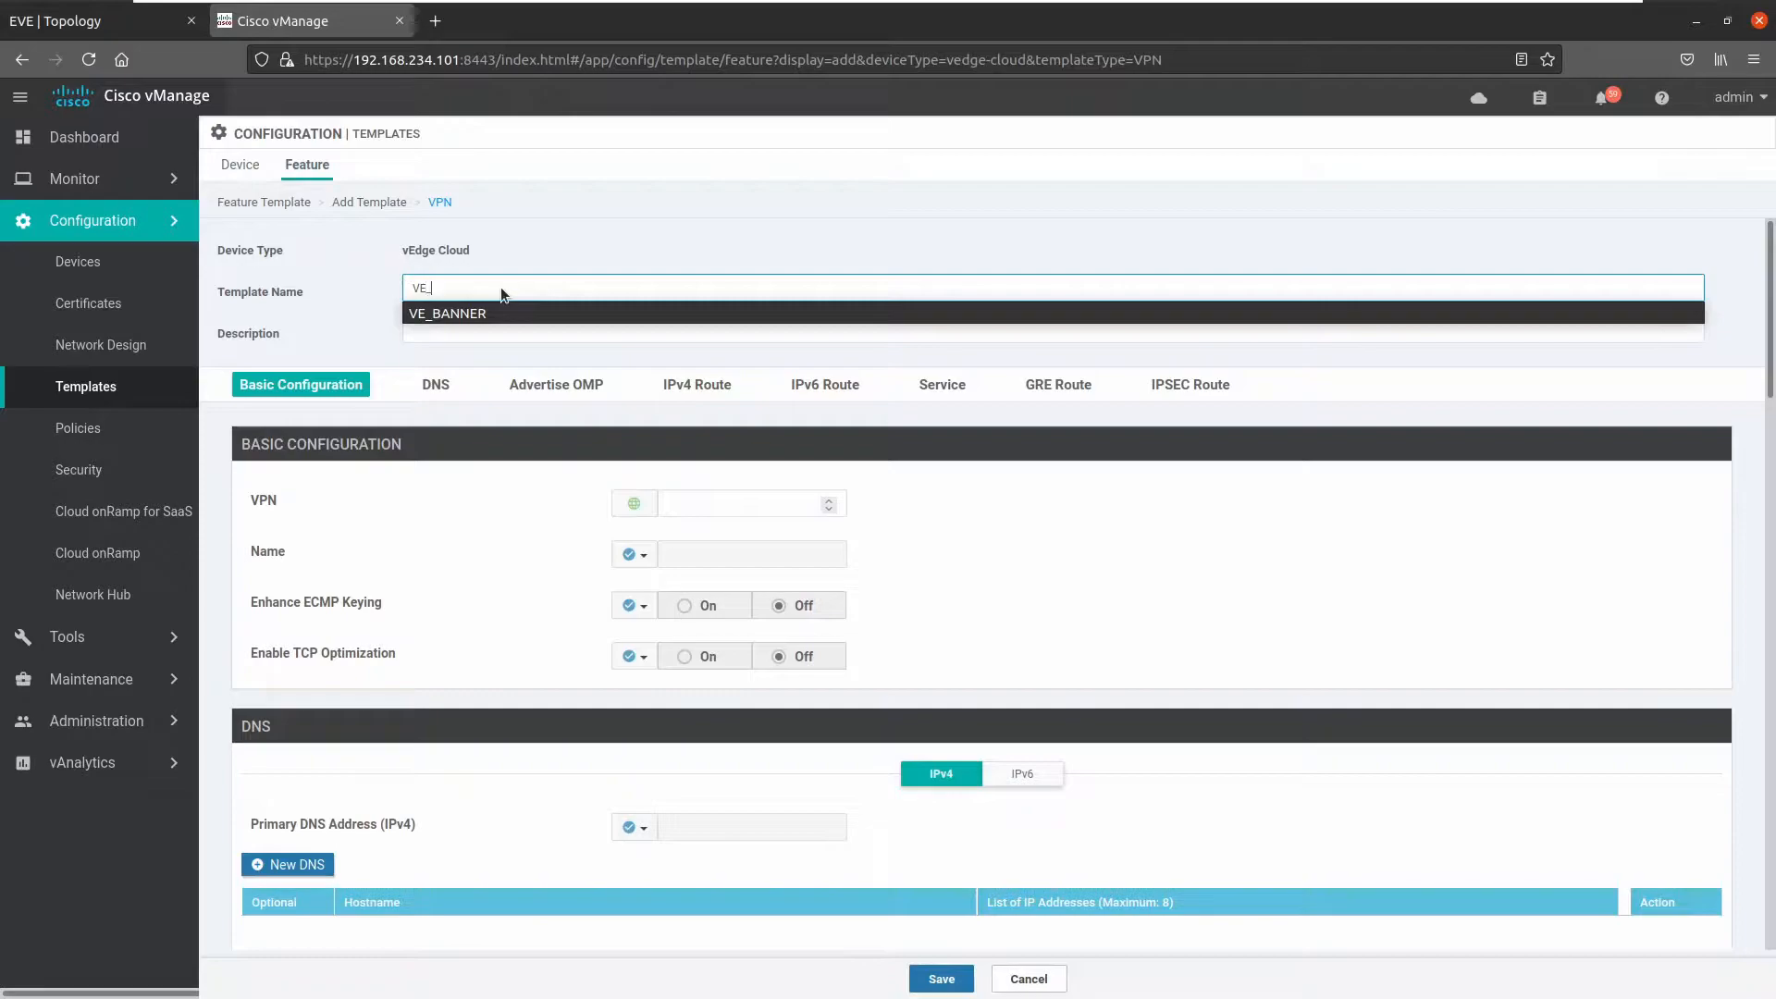
text(VPN0)
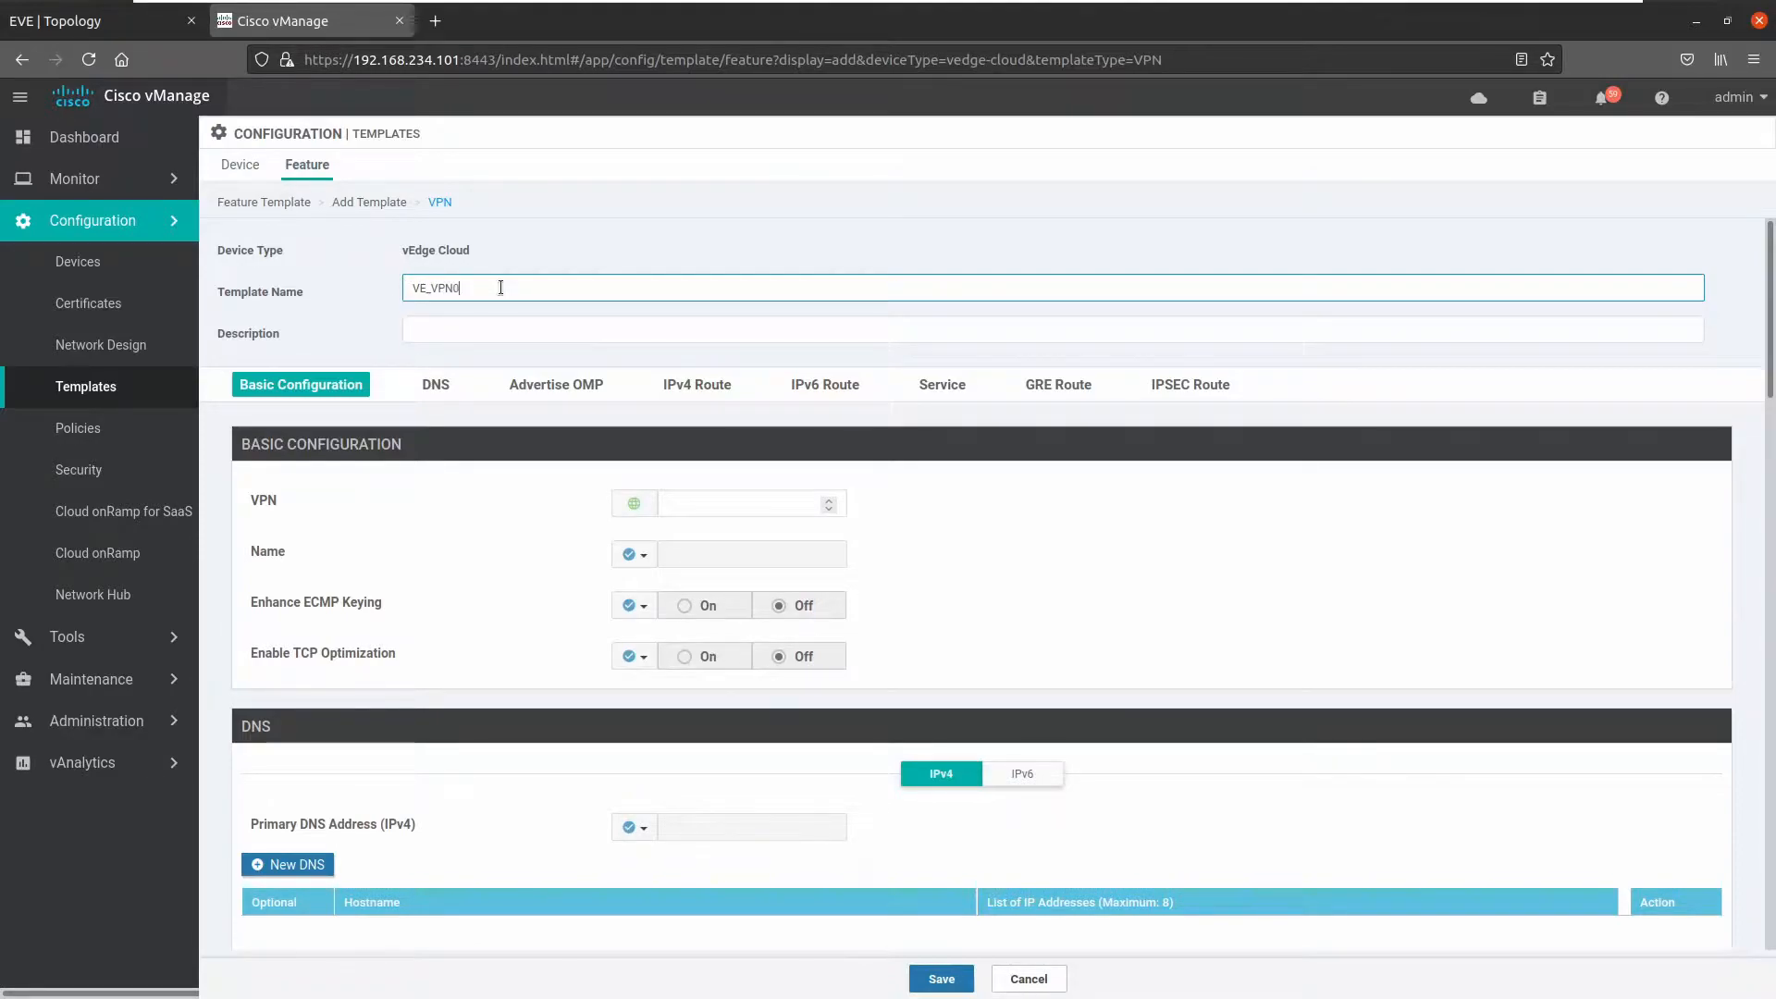
- Place the text cursor directly before VPN0 in the template name
key(ctrl+a)
key(Right)
key(Left)
key(Left)
key(Left)
key(Left)
text(SITE1)
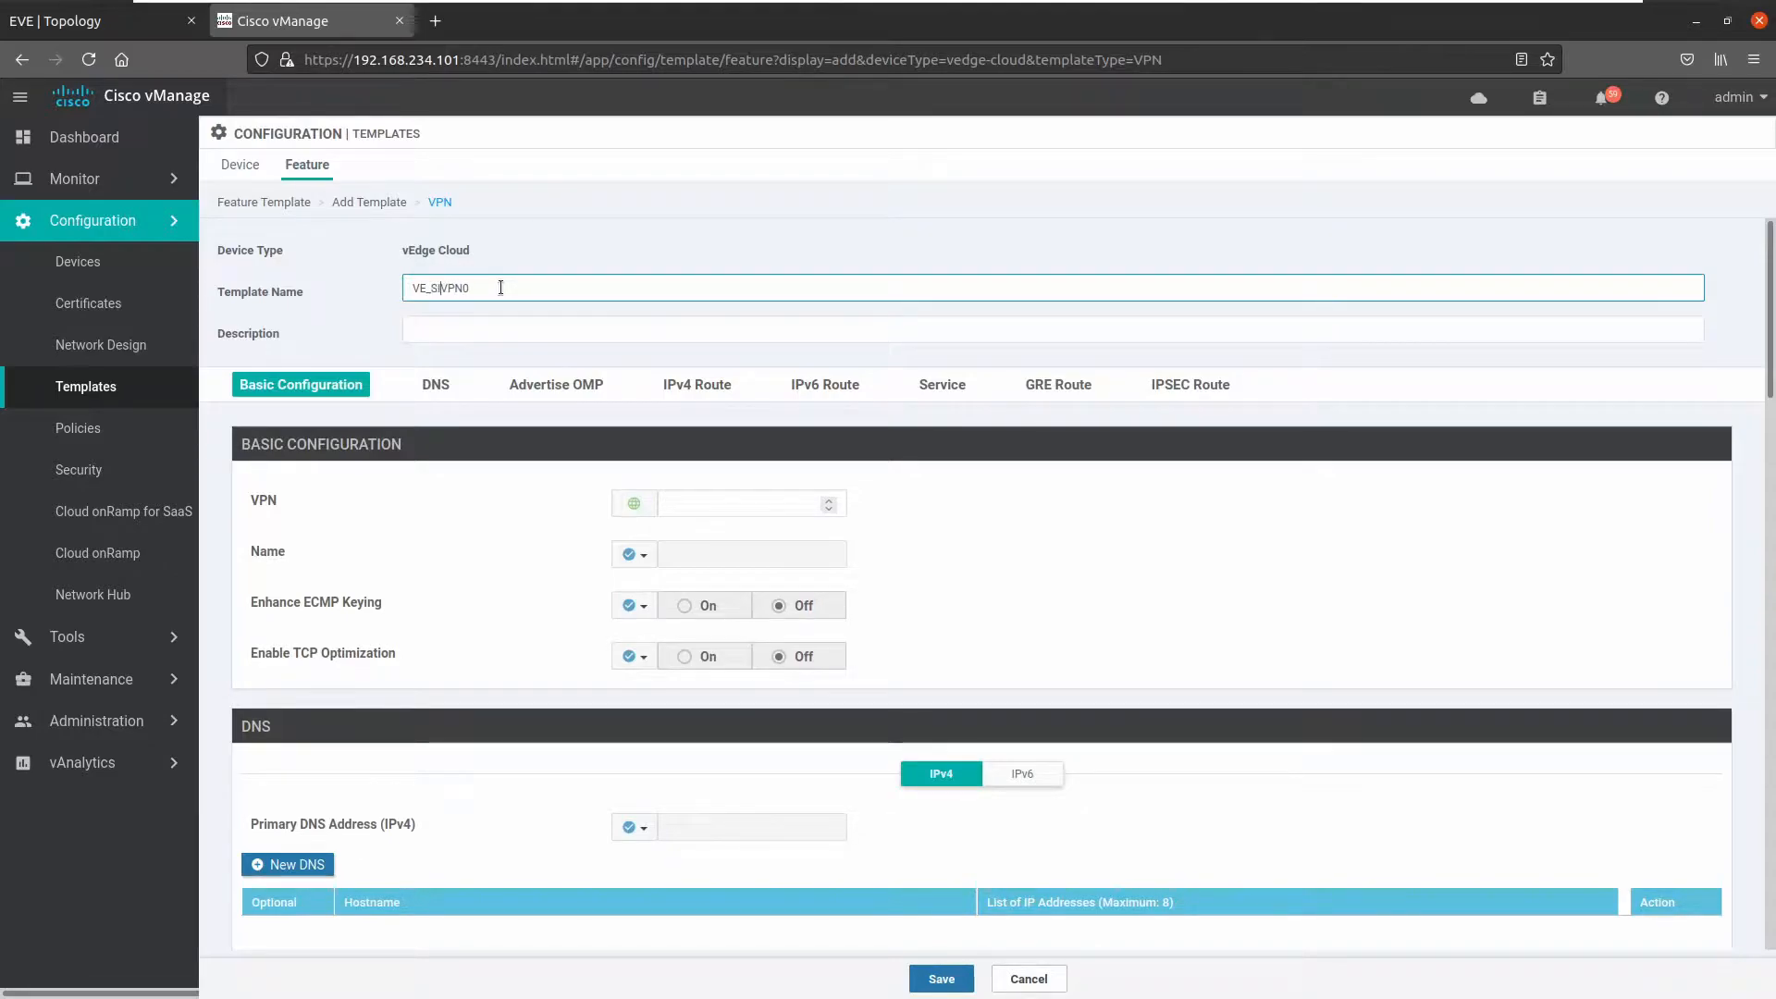
key(BackSpace)
key(BackSpace)
key(BackSpace)
key(BackSpace)
key(BackSpace)
- Insert HQ_ to make the template name VE_HQ_VPN0 and copy the full name into the description
text(HQ)
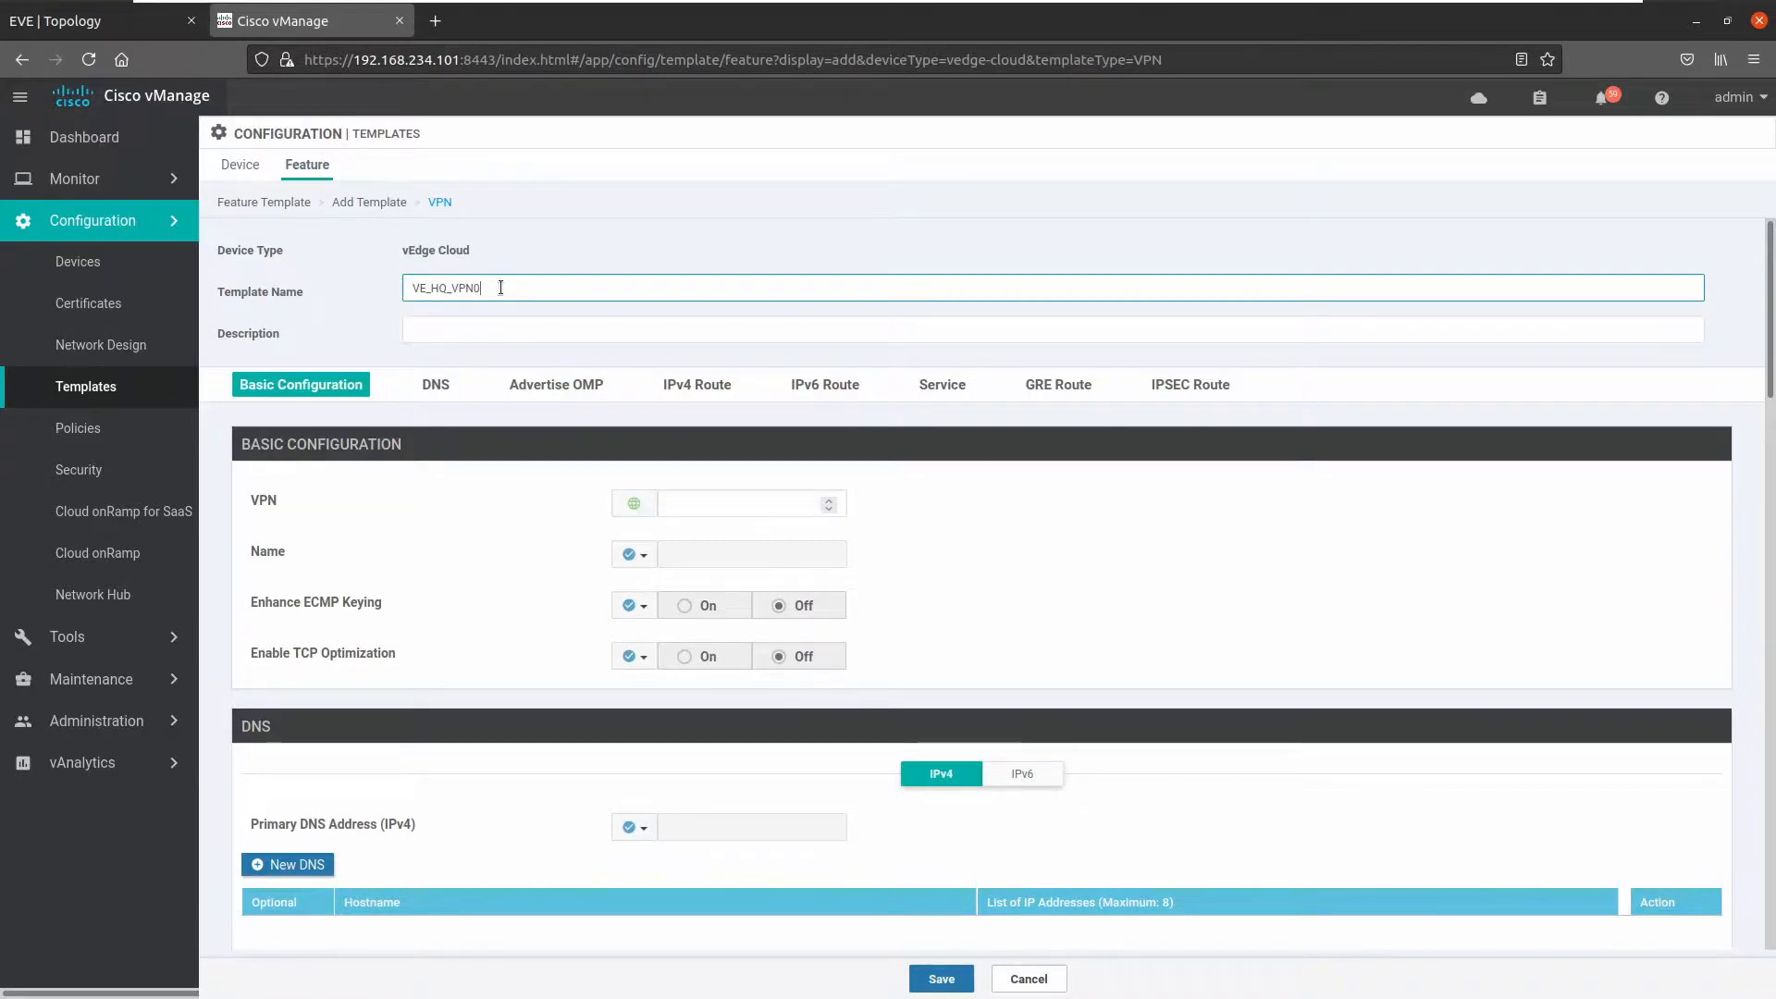
text(_)
key(ctrl+a)
key(ctrl+c)
key(Tab)
key(ctrl+v)
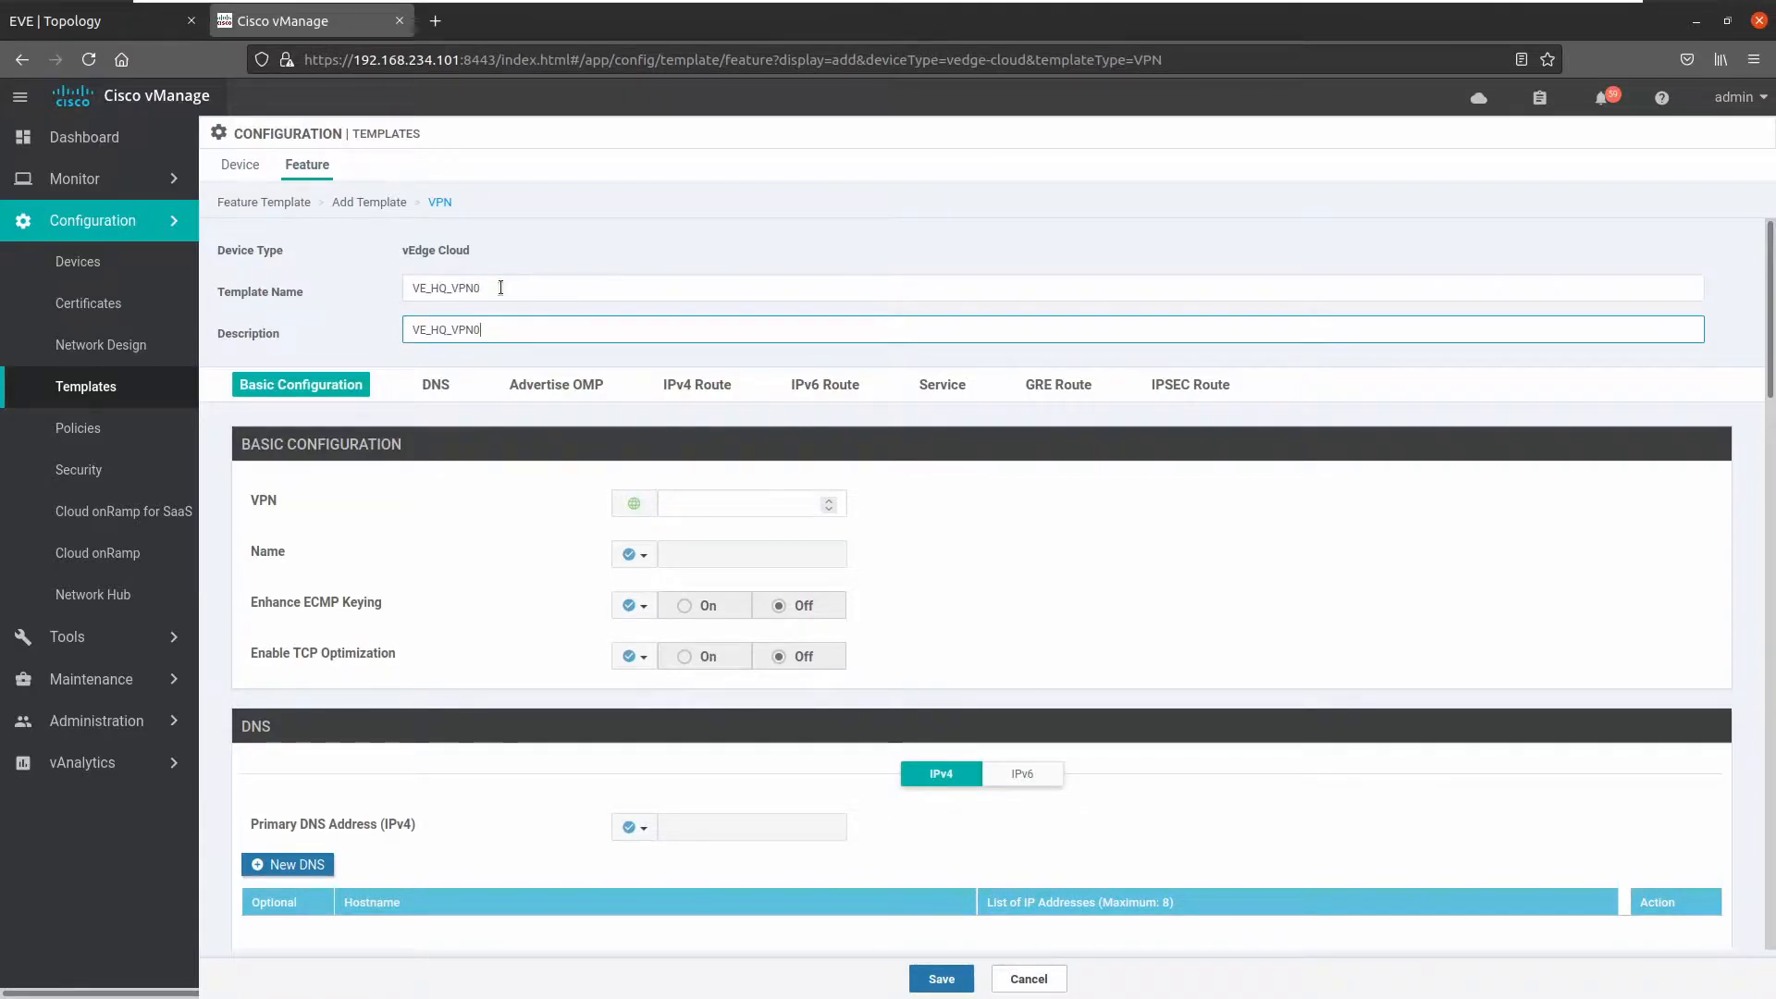
- Set the VPN number to 0 and its name to the global value TRANSPORT VPN
click(728, 504)
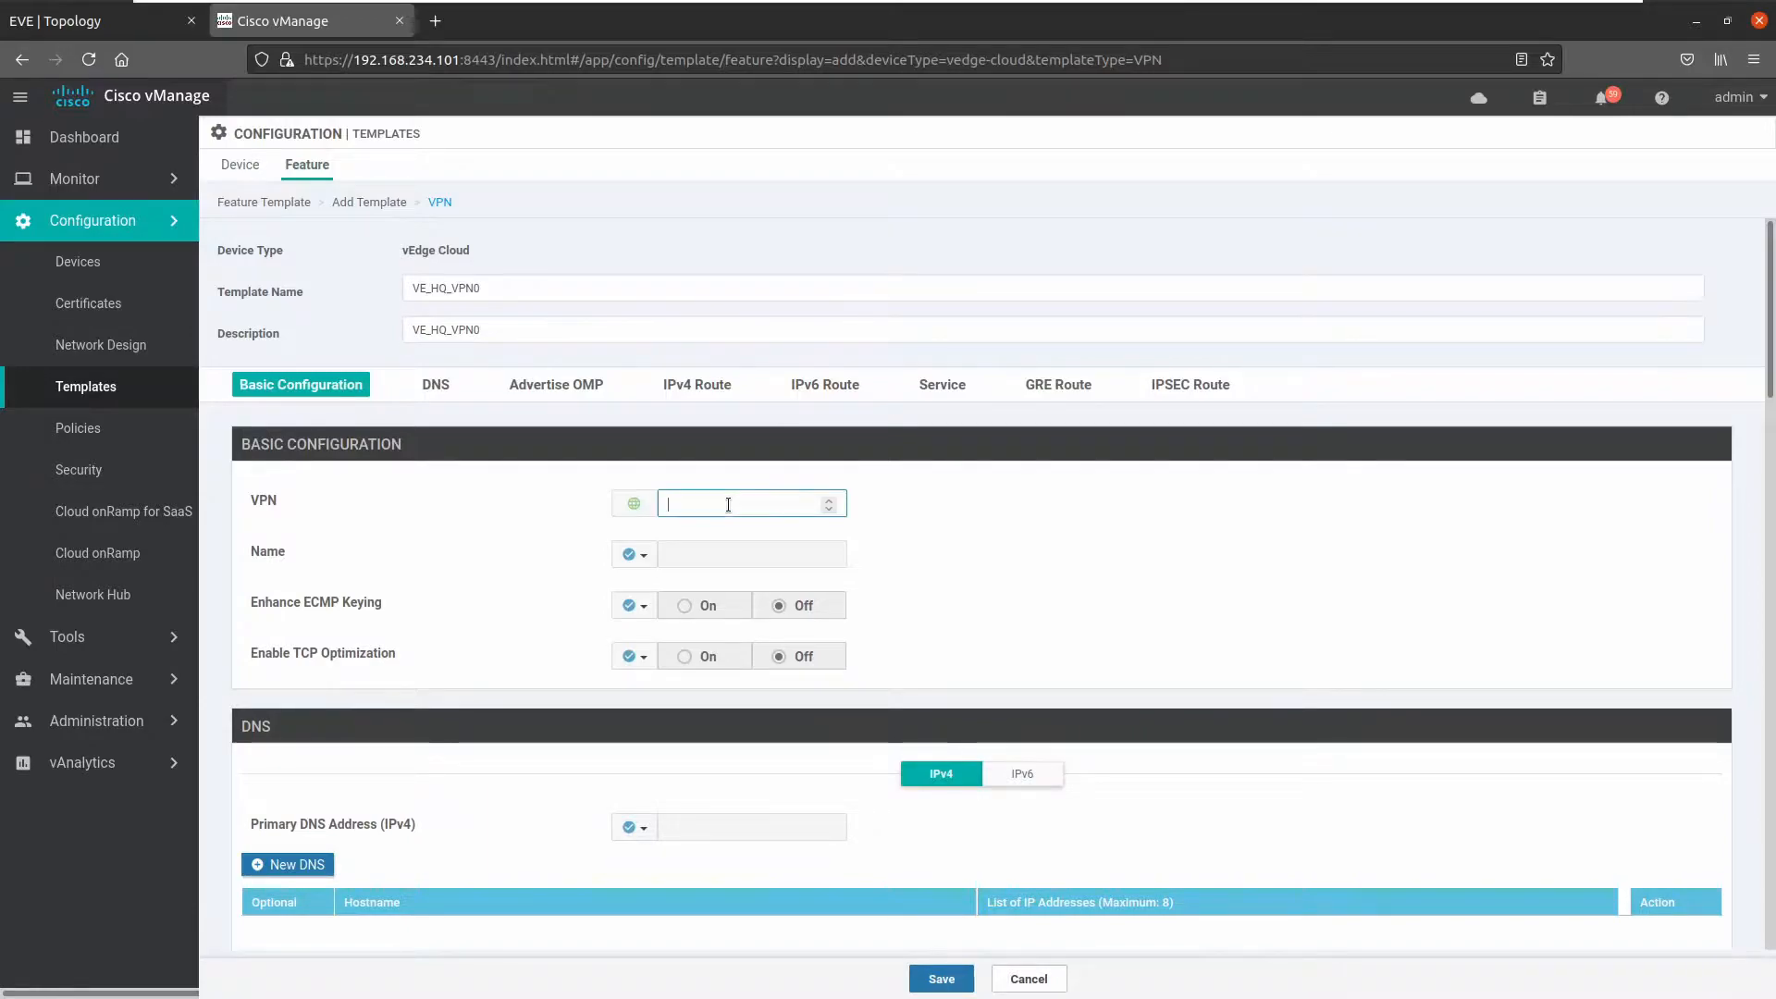
click(1051, 583)
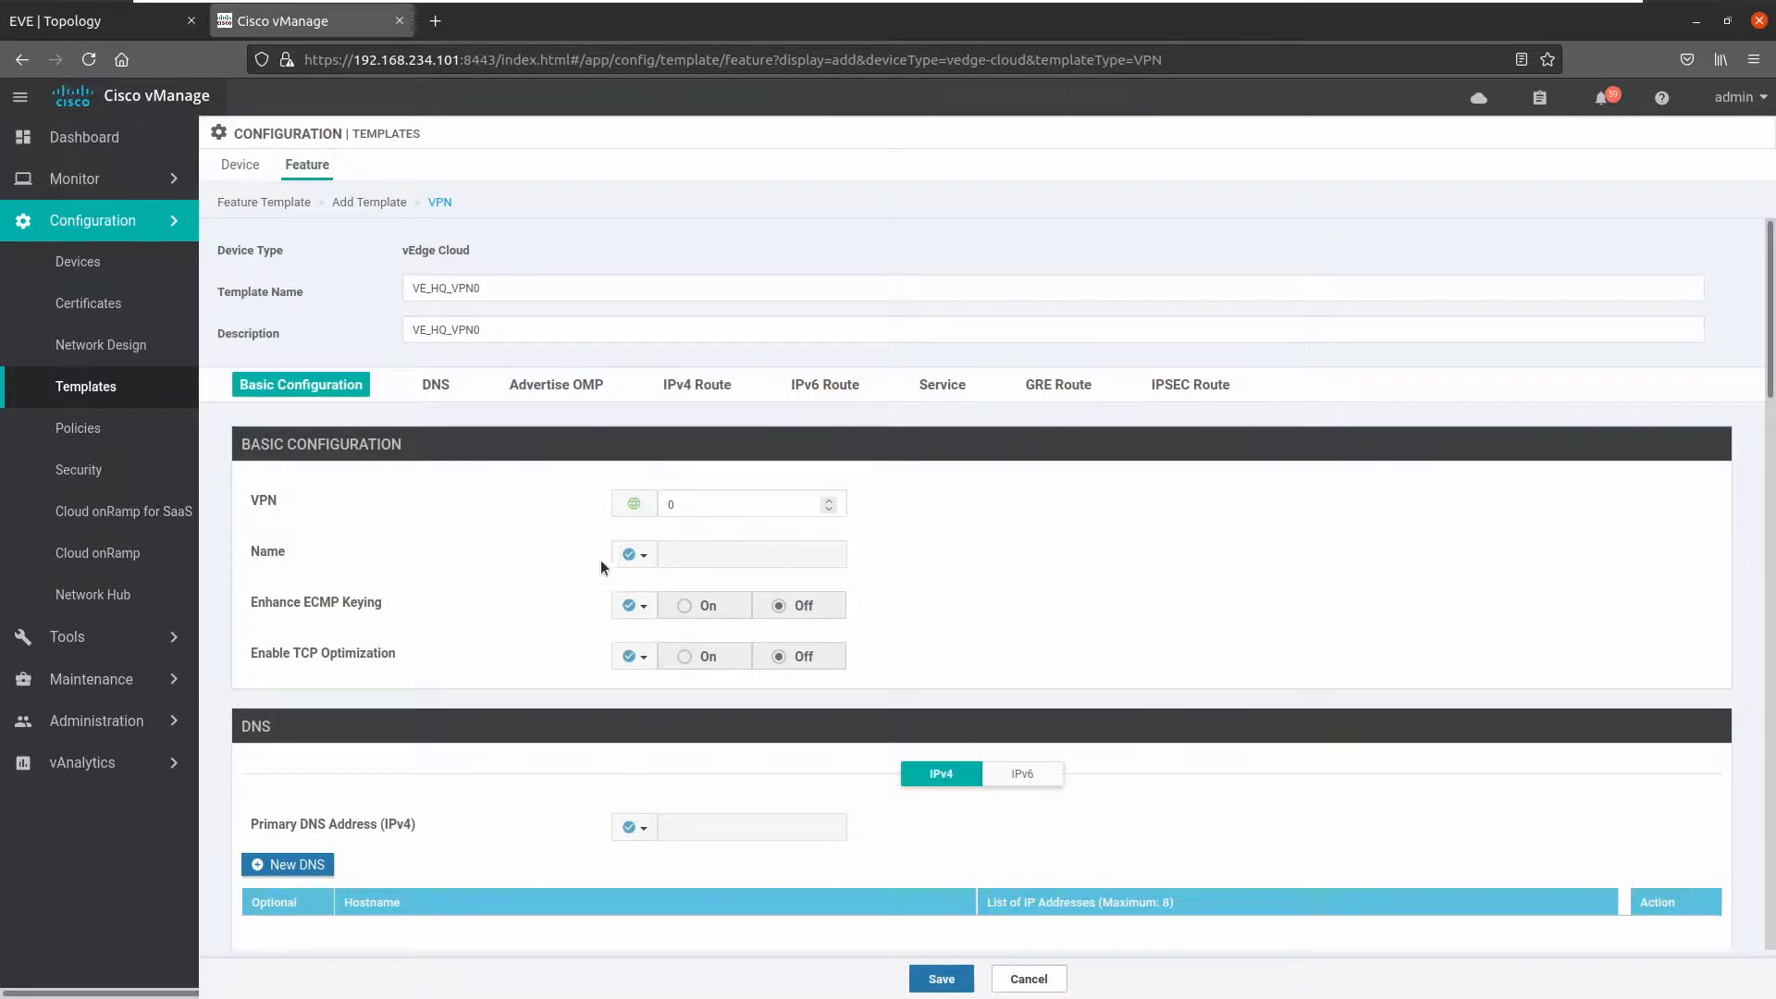
click(635, 554)
click(678, 587)
click(707, 555)
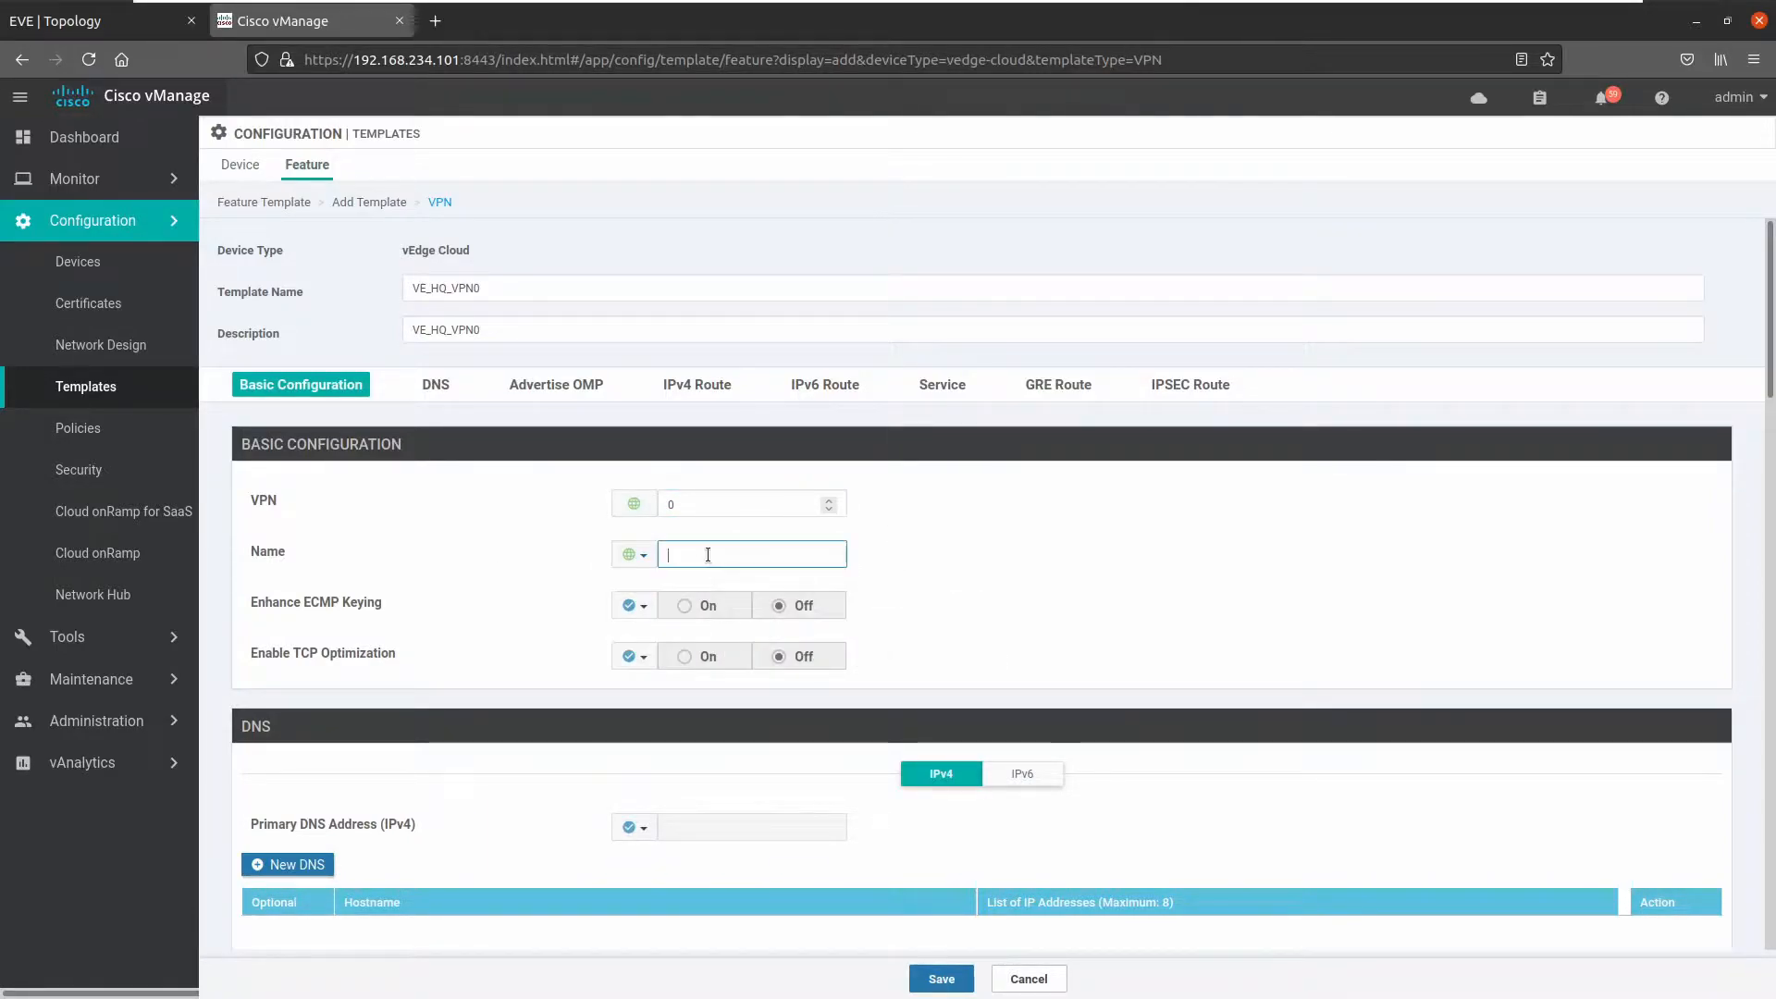
text(TRANSPORT VPN)
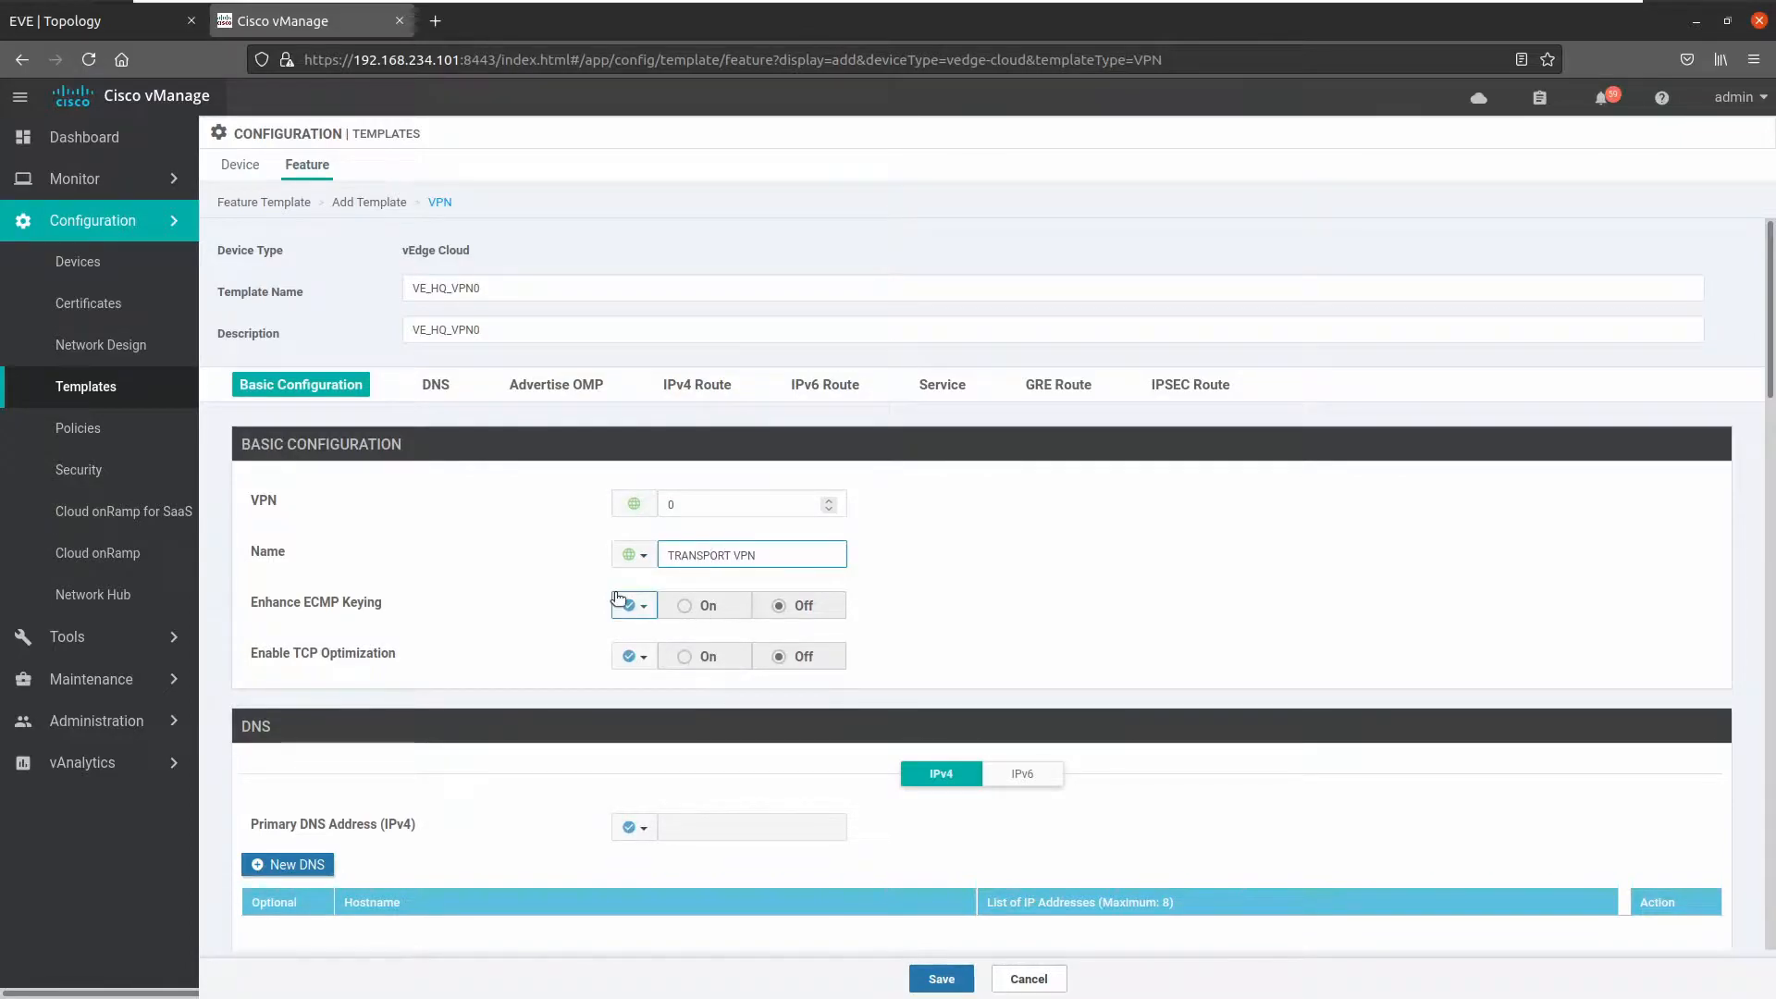
- Start a new IPv4 route in the VPN template with the prefix 0.0.0.0/0
scroll(692, 375, down, 1)
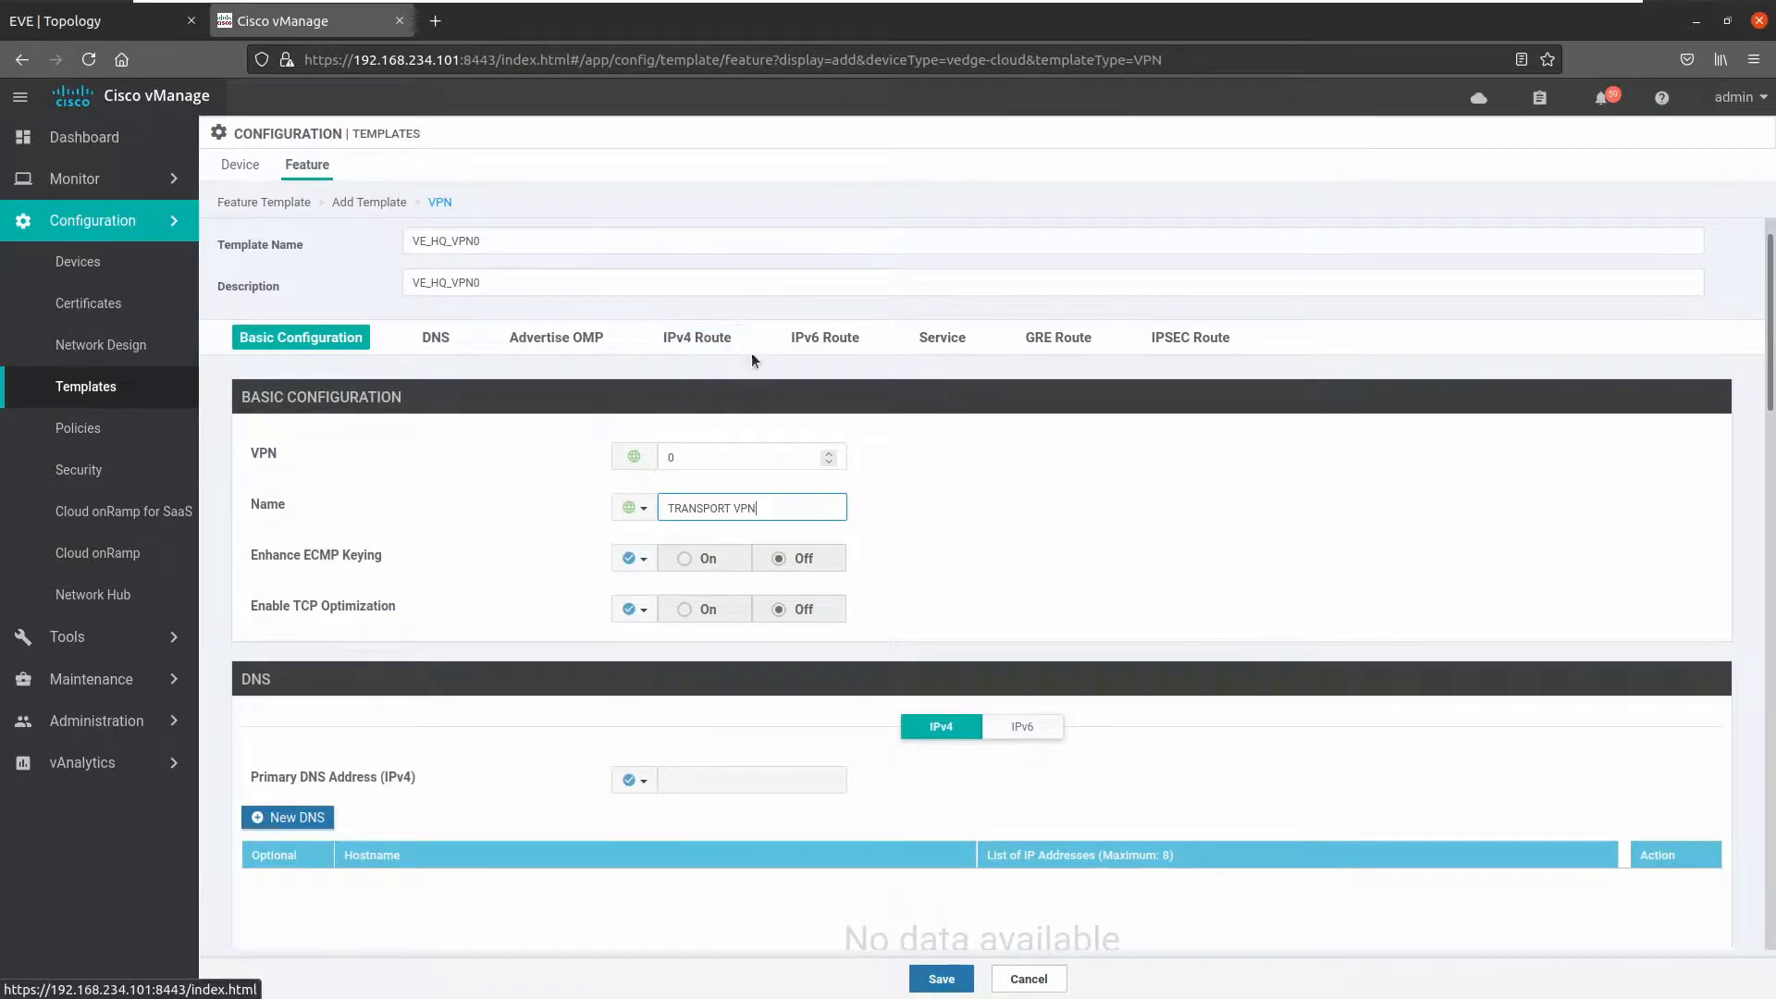
click(698, 339)
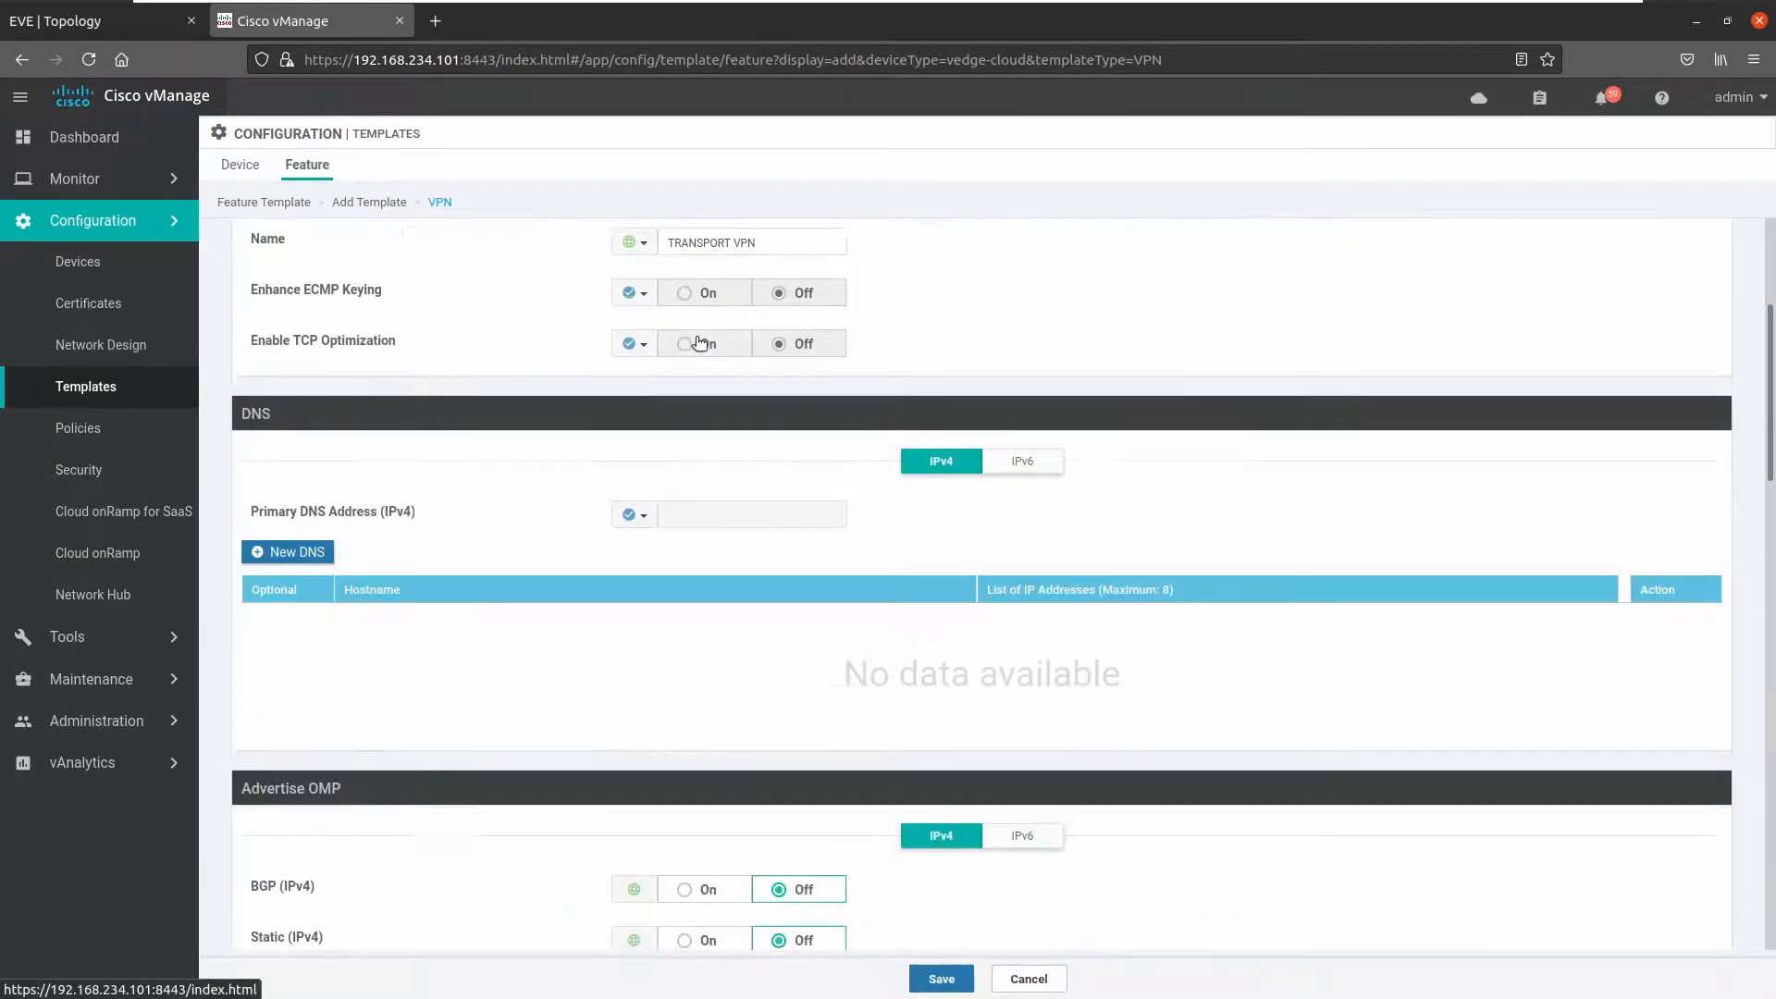
click(352, 368)
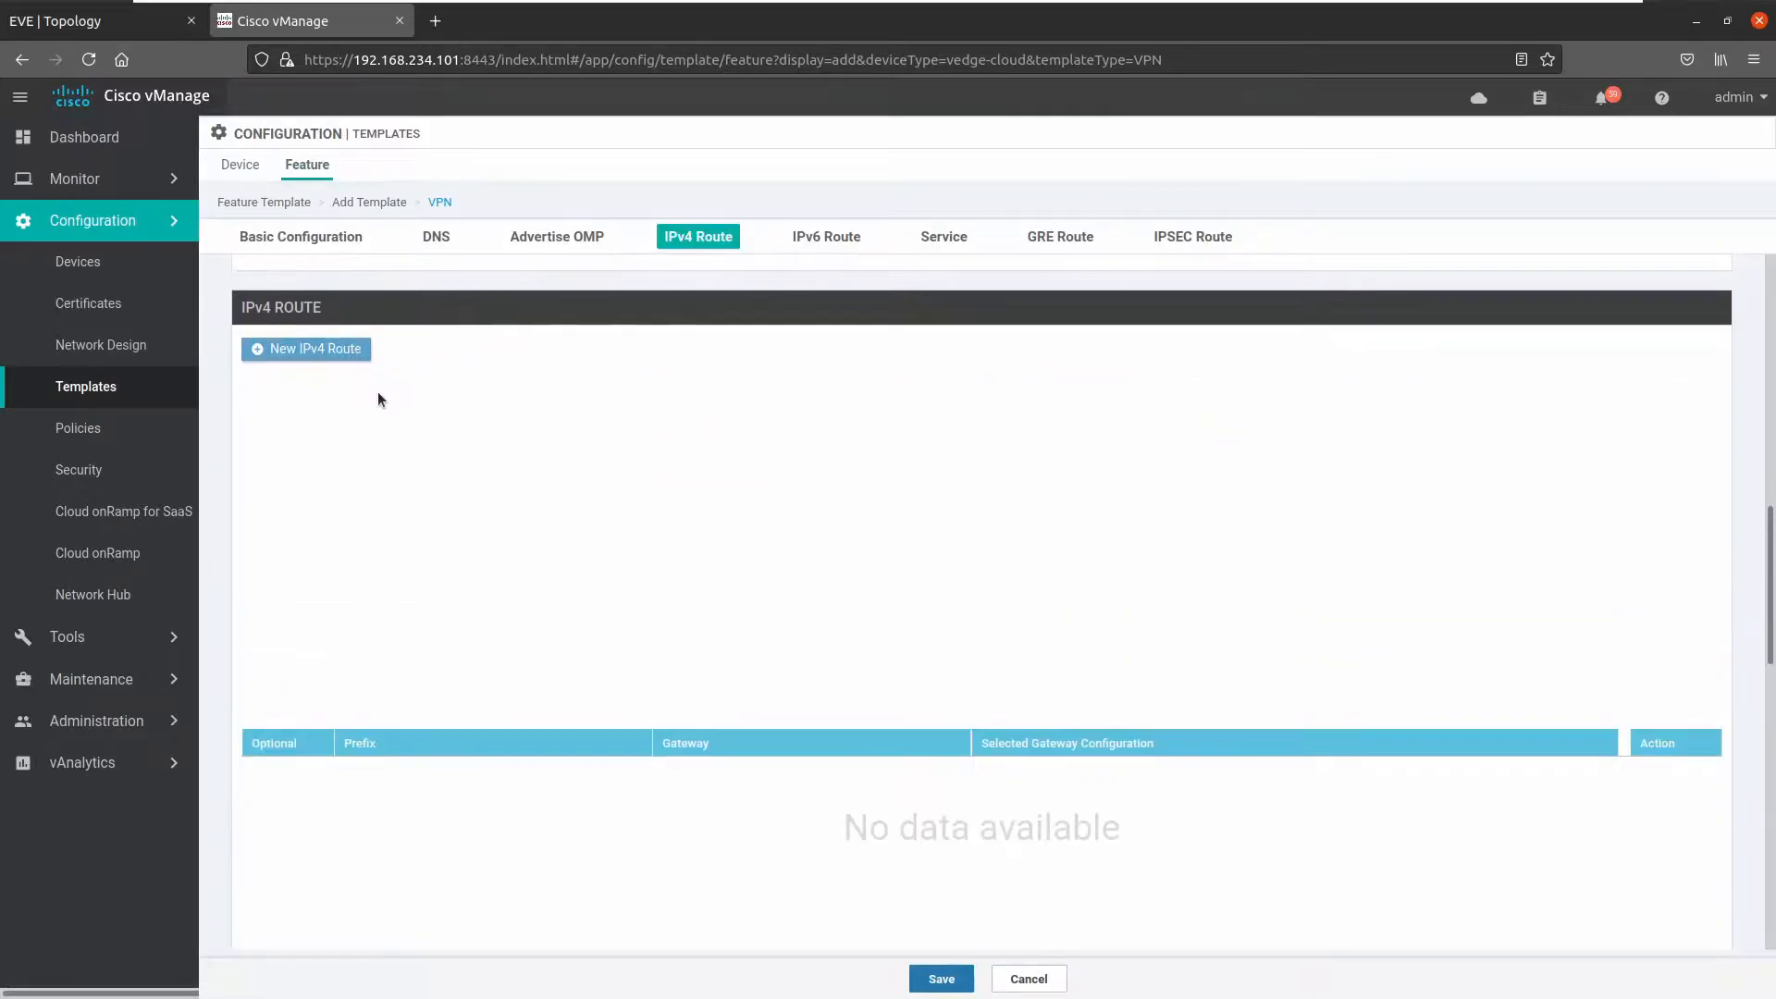
click(696, 437)
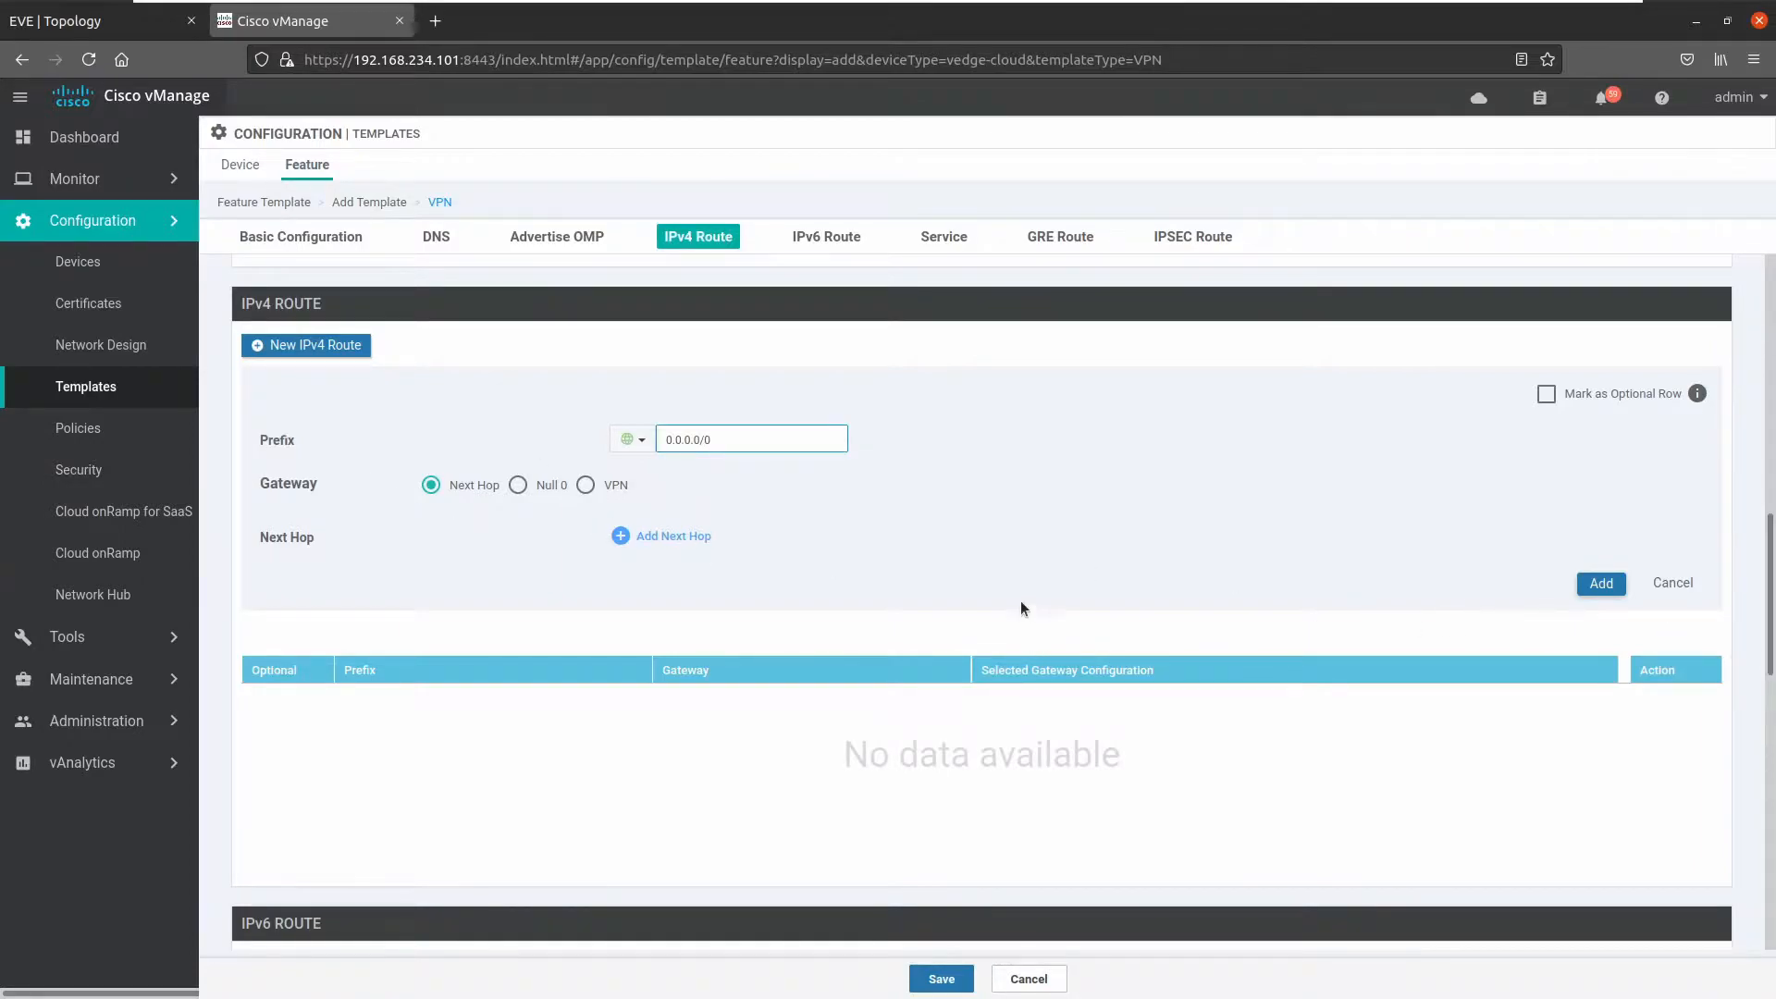
- Add next hop 72.0.100.1 to the 0.0.0.0/0 route and add the route to the IPv4 route table
click(688, 535)
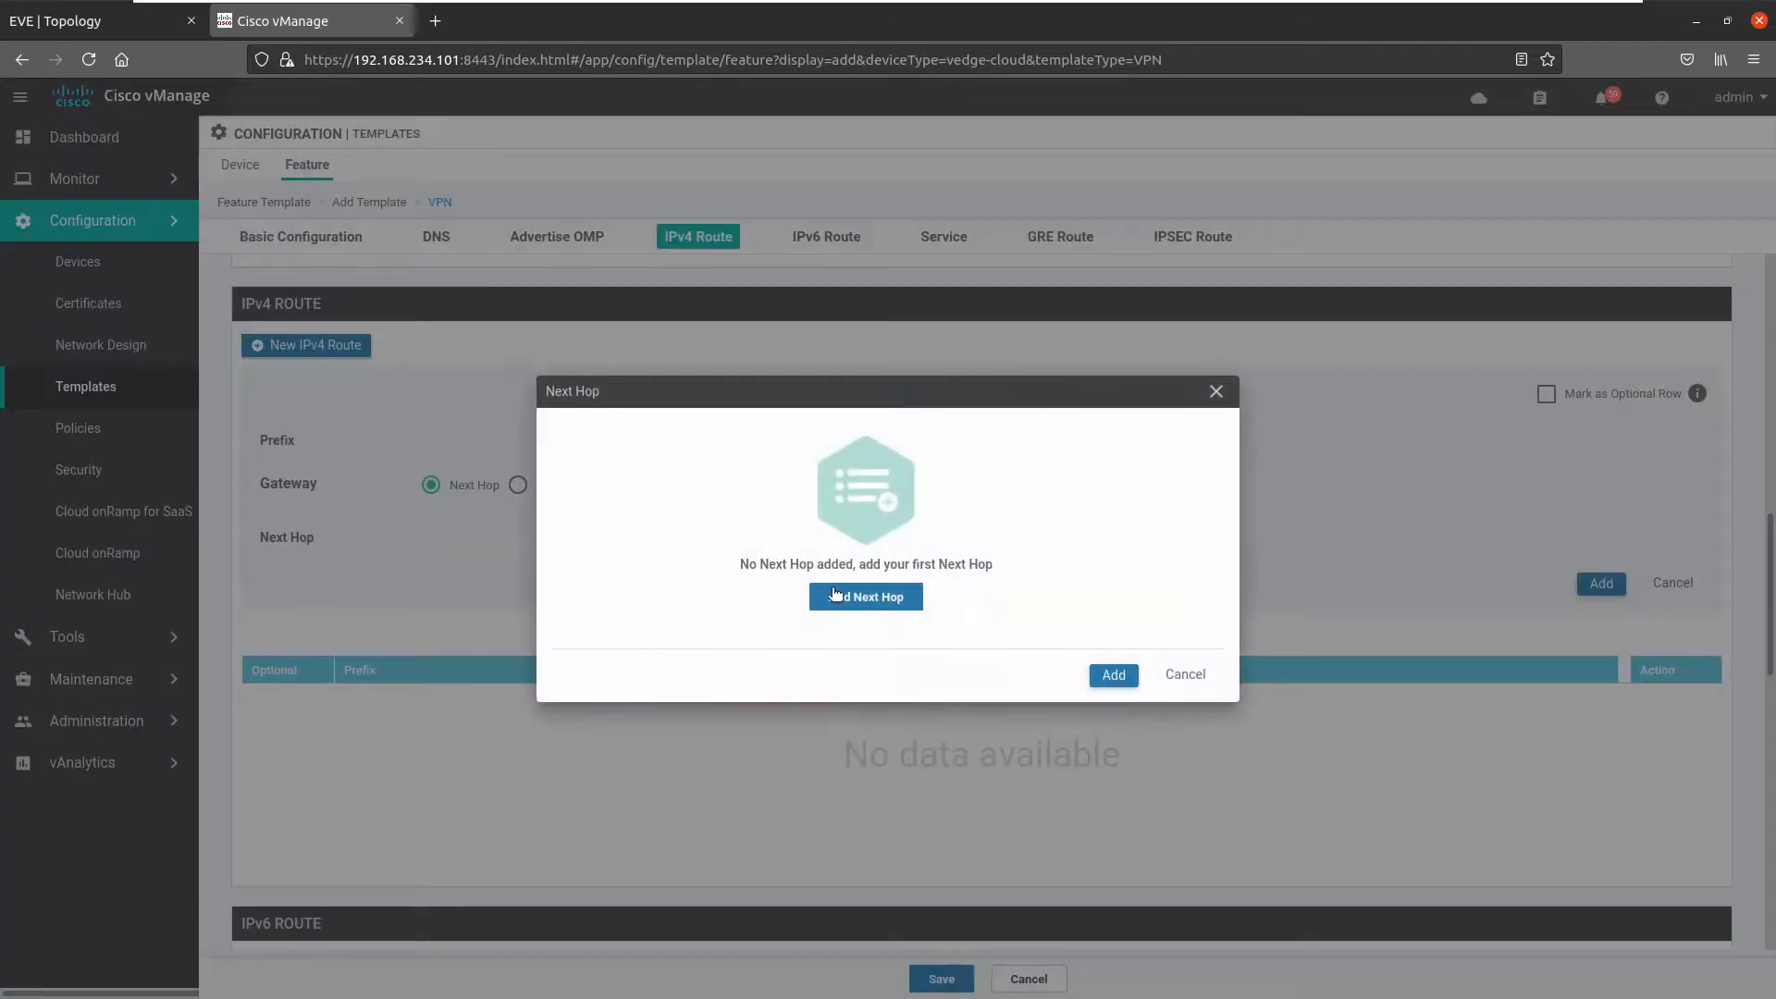
click(834, 595)
click(657, 497)
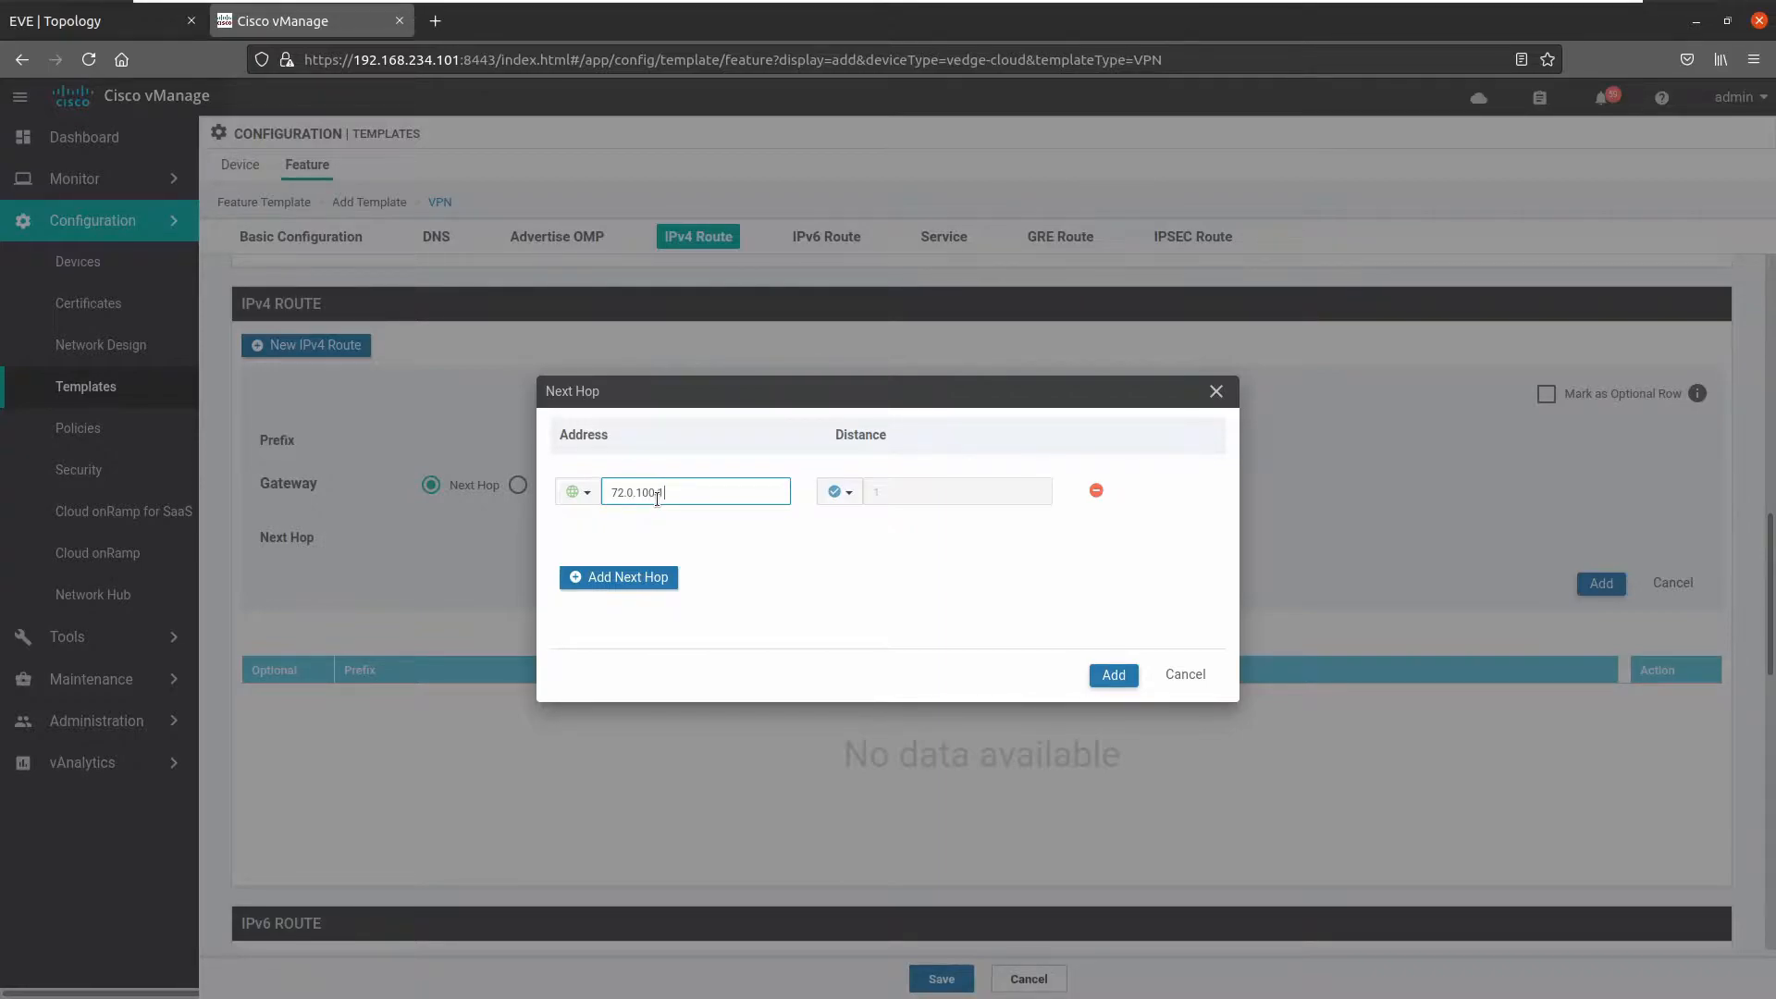
click(876, 598)
click(1118, 677)
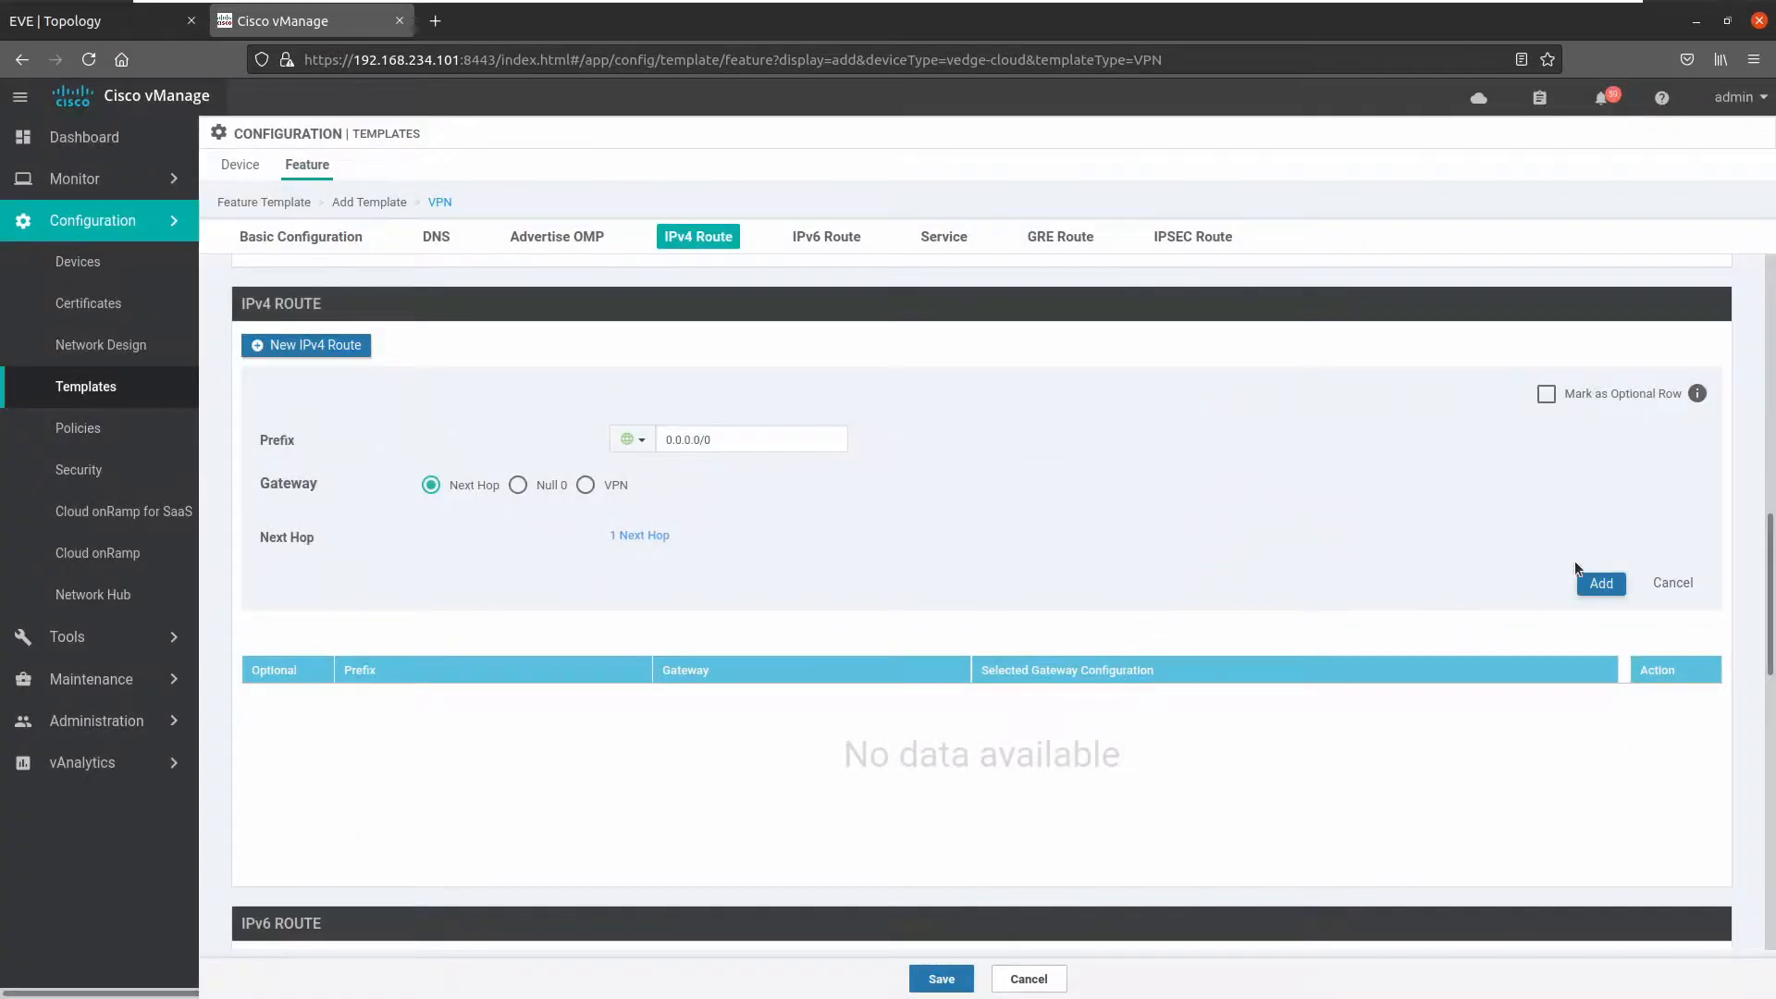
click(1599, 584)
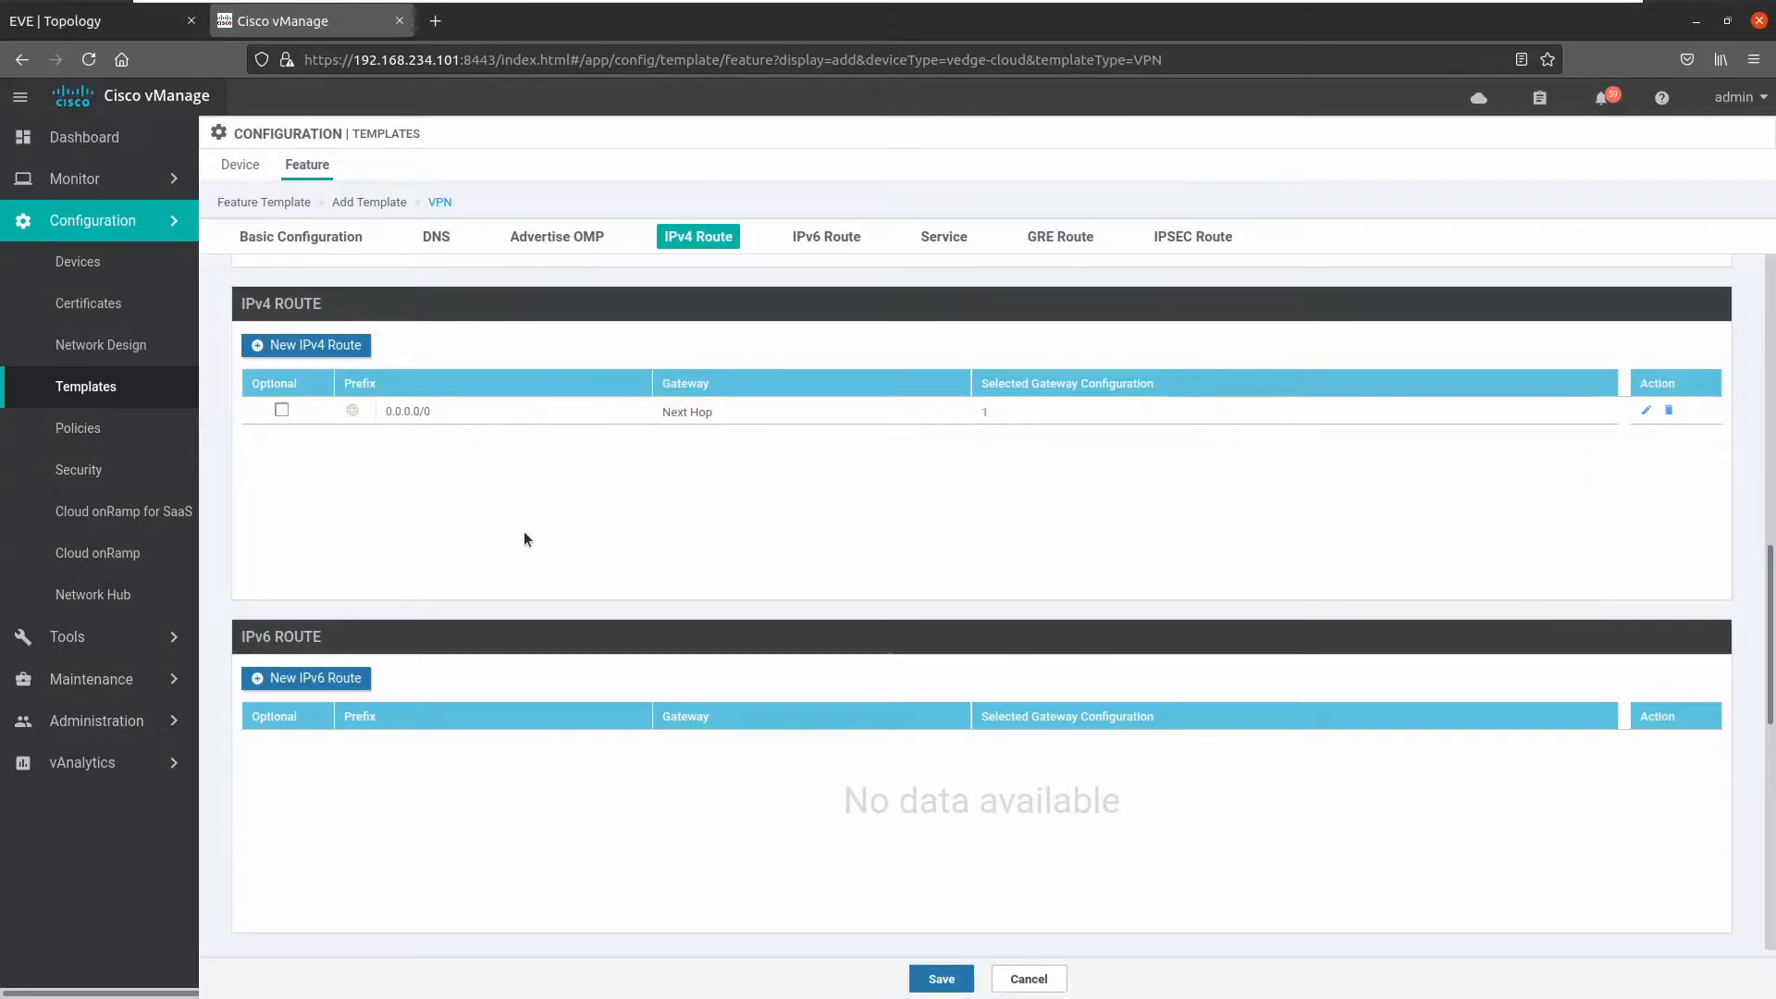
- Save the VE_HQ_VPN0 feature template
scroll(622, 566, down, 3)
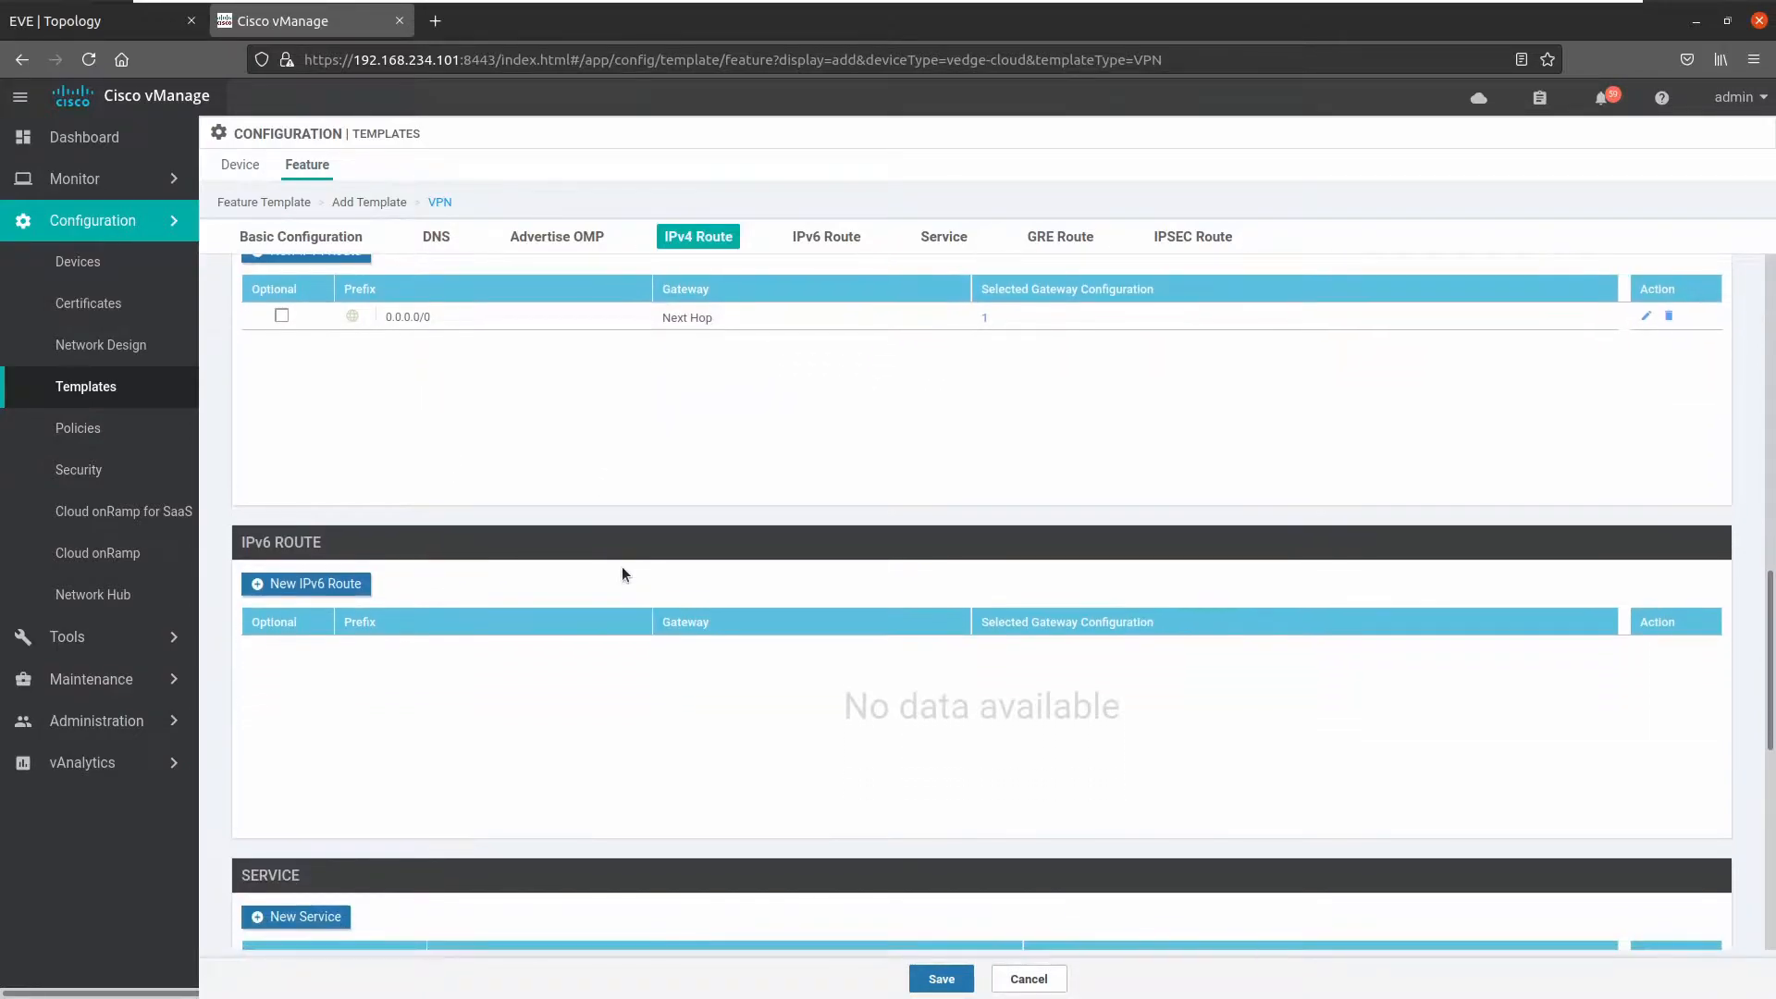
scroll(622, 566, down, 5)
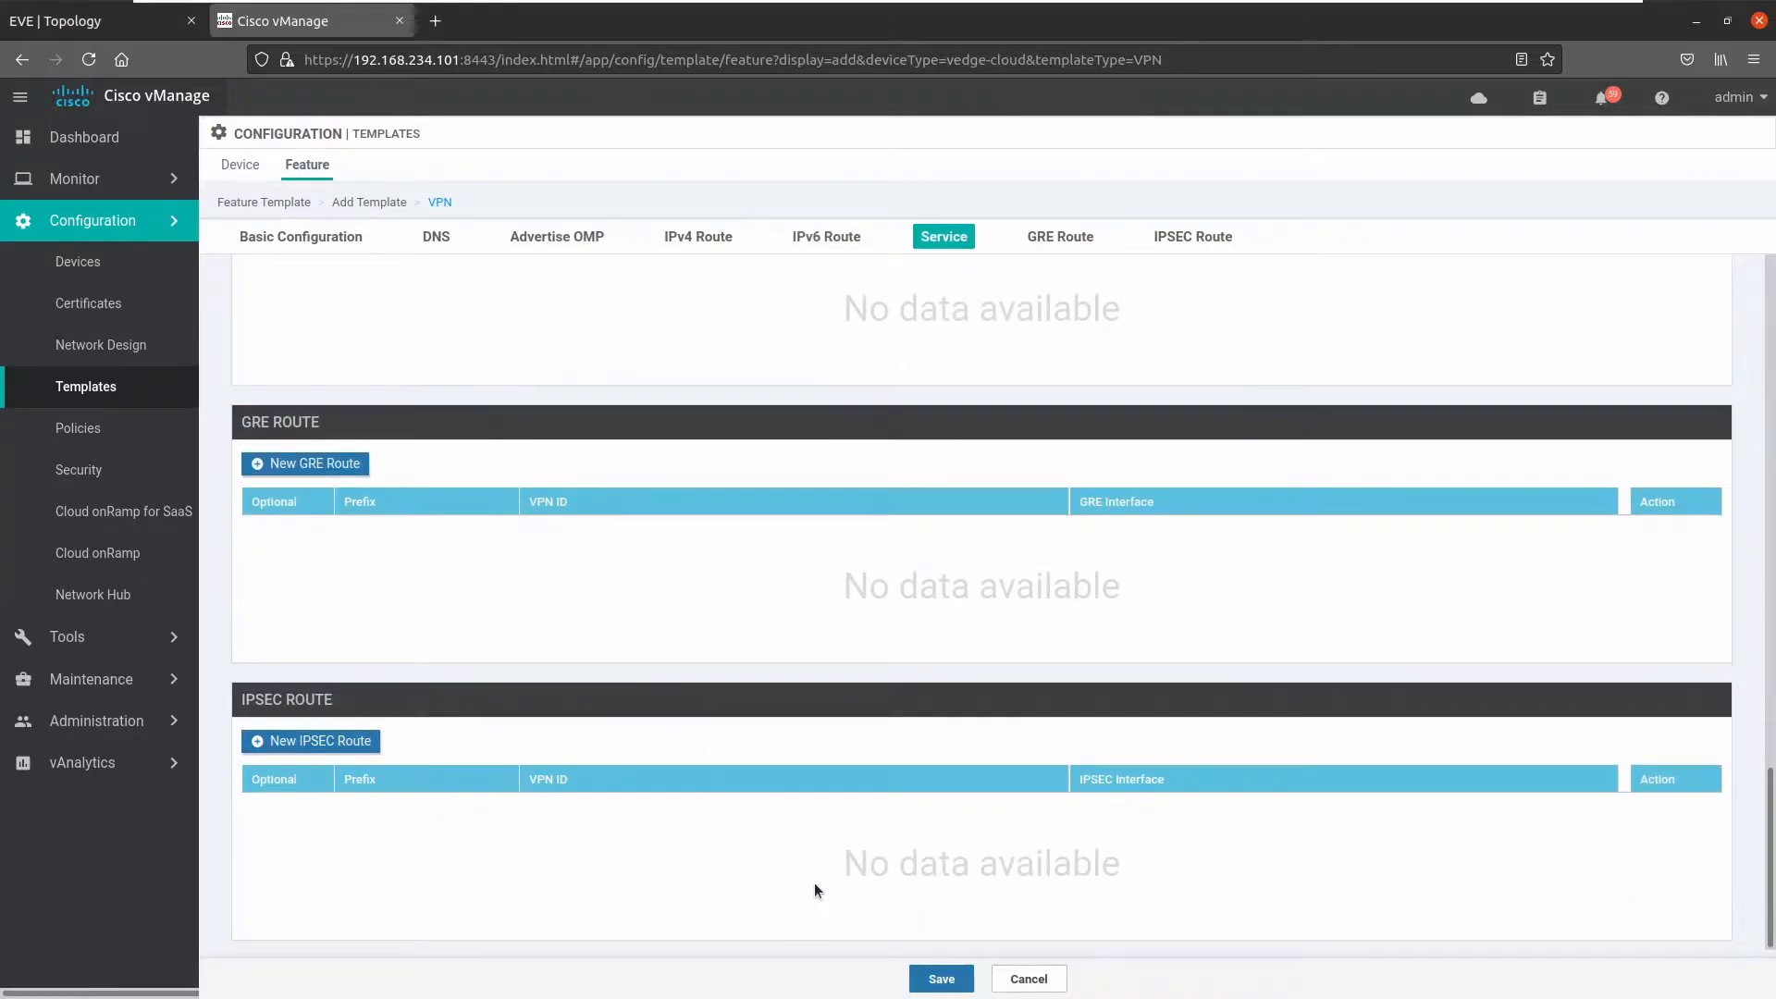
click(939, 979)
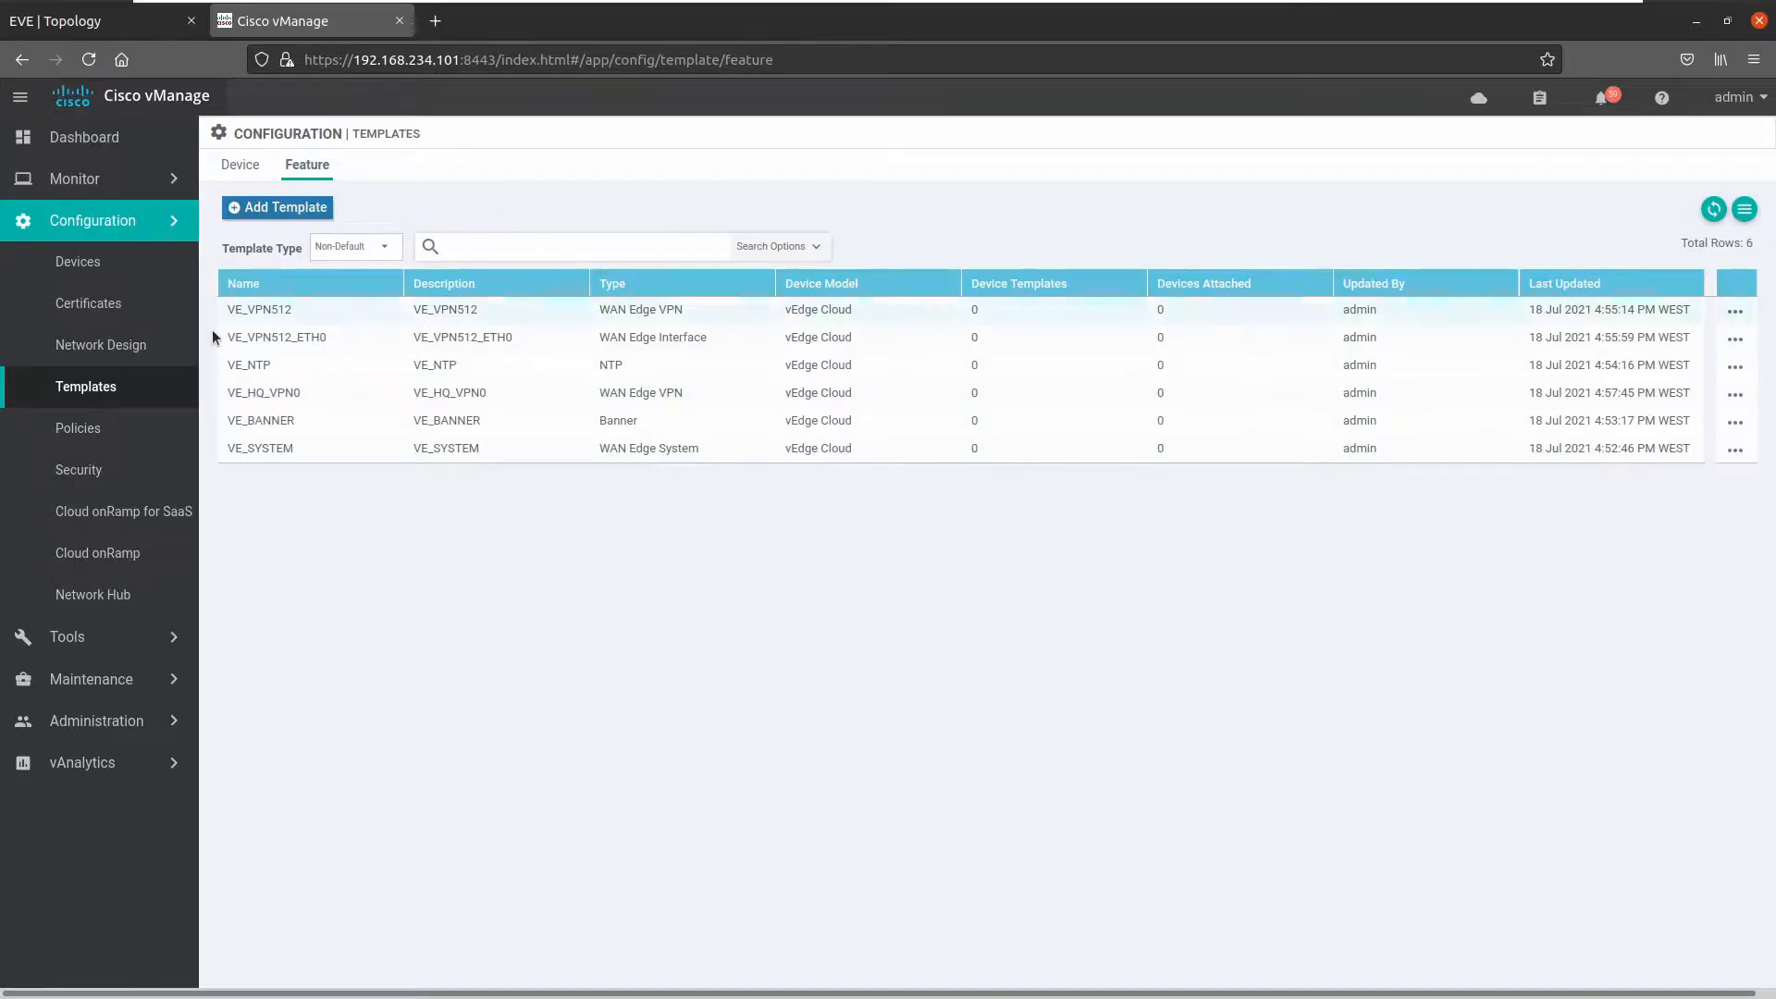
- Start a new VPN Interface Ethernet feature template for the vEdge Cloud device model
click(300, 215)
scroll(497, 761, down, 10)
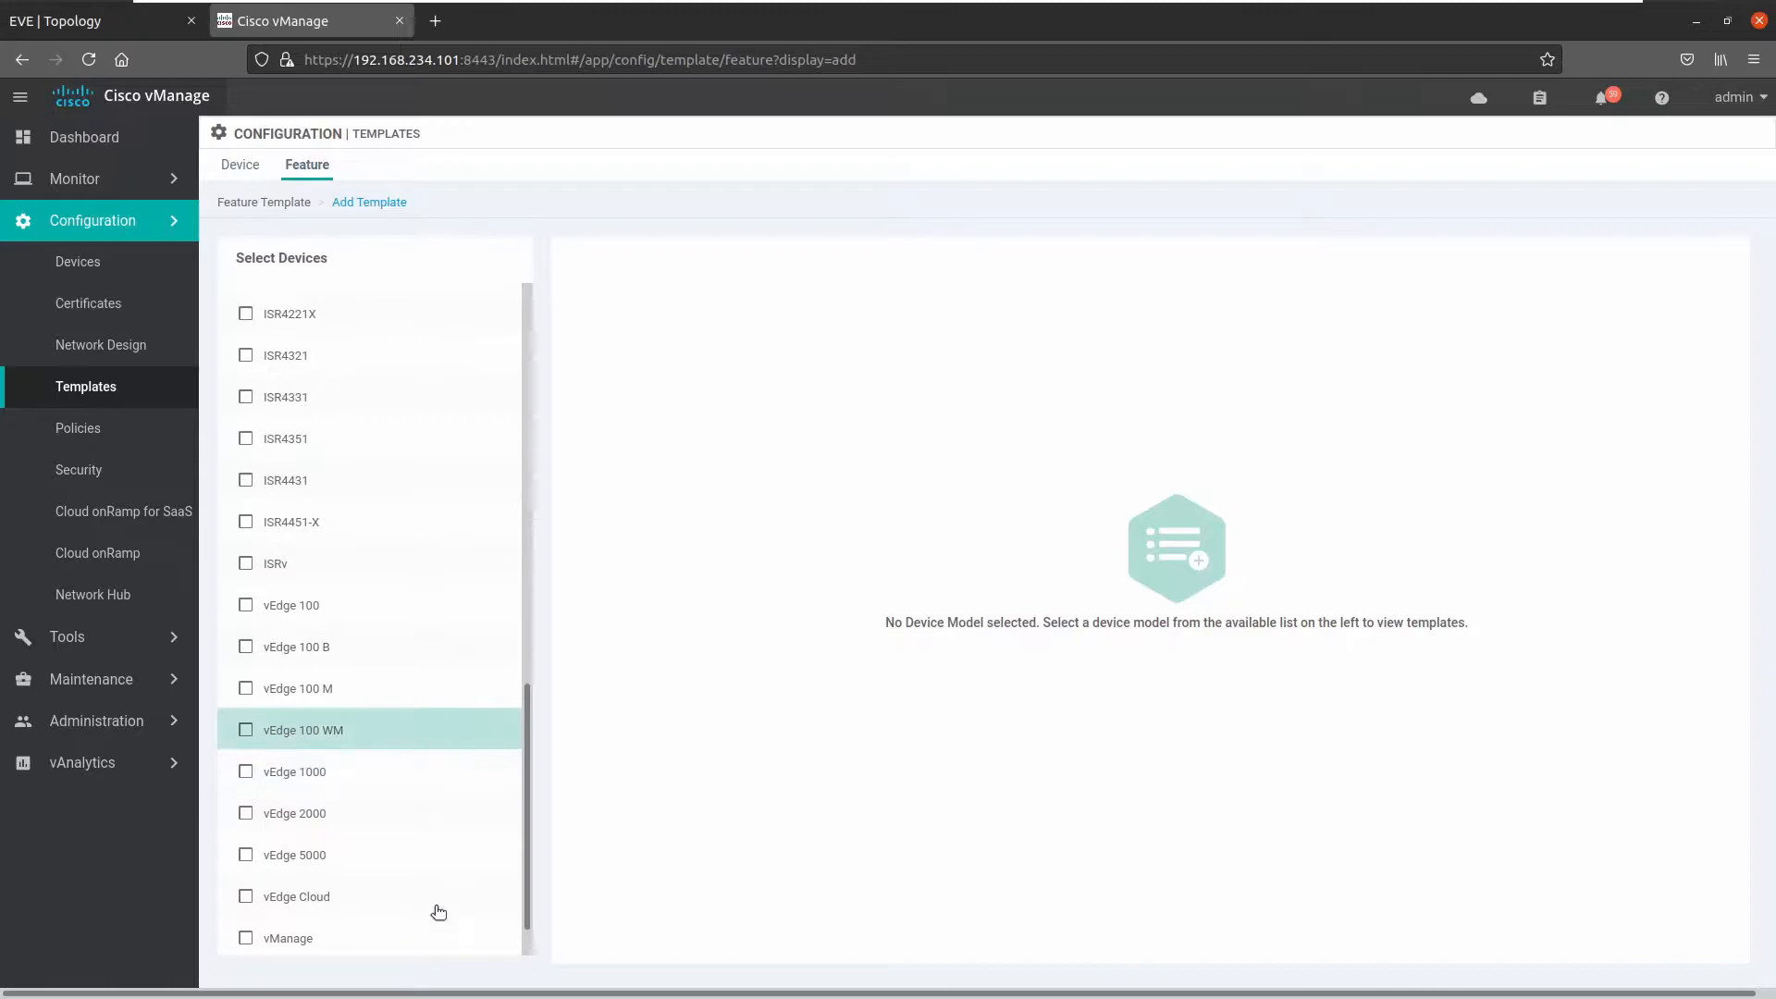
click(380, 904)
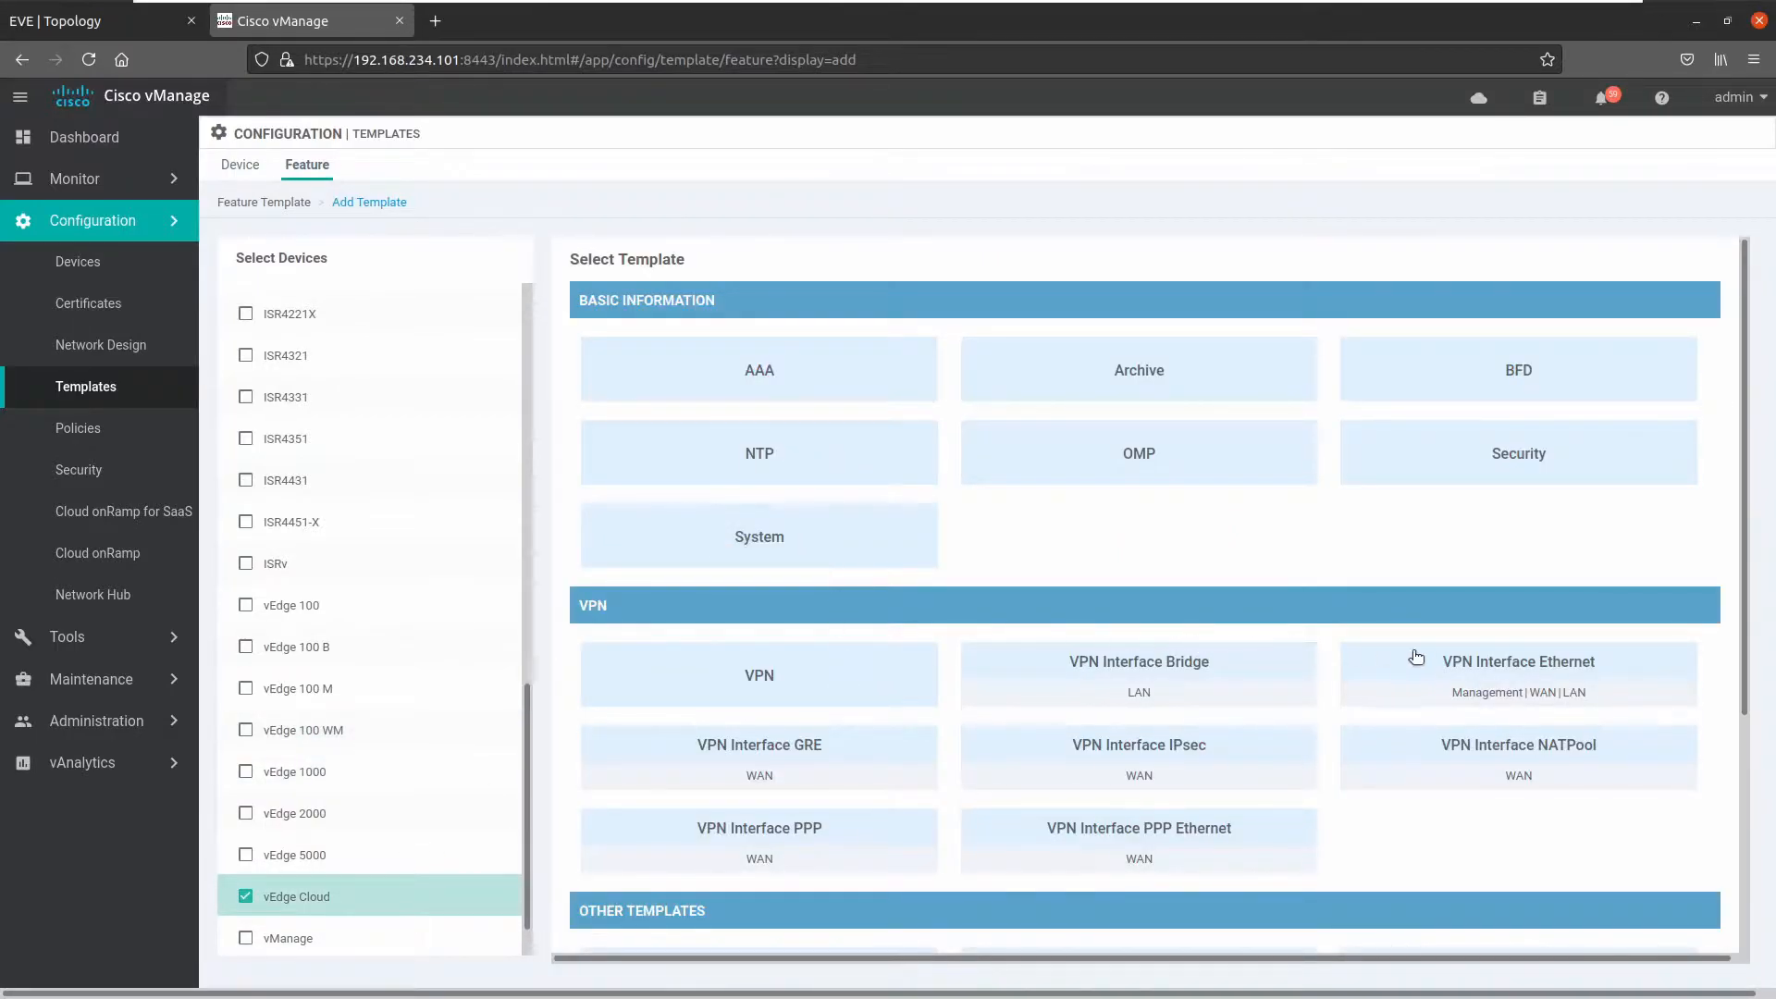
click(1452, 657)
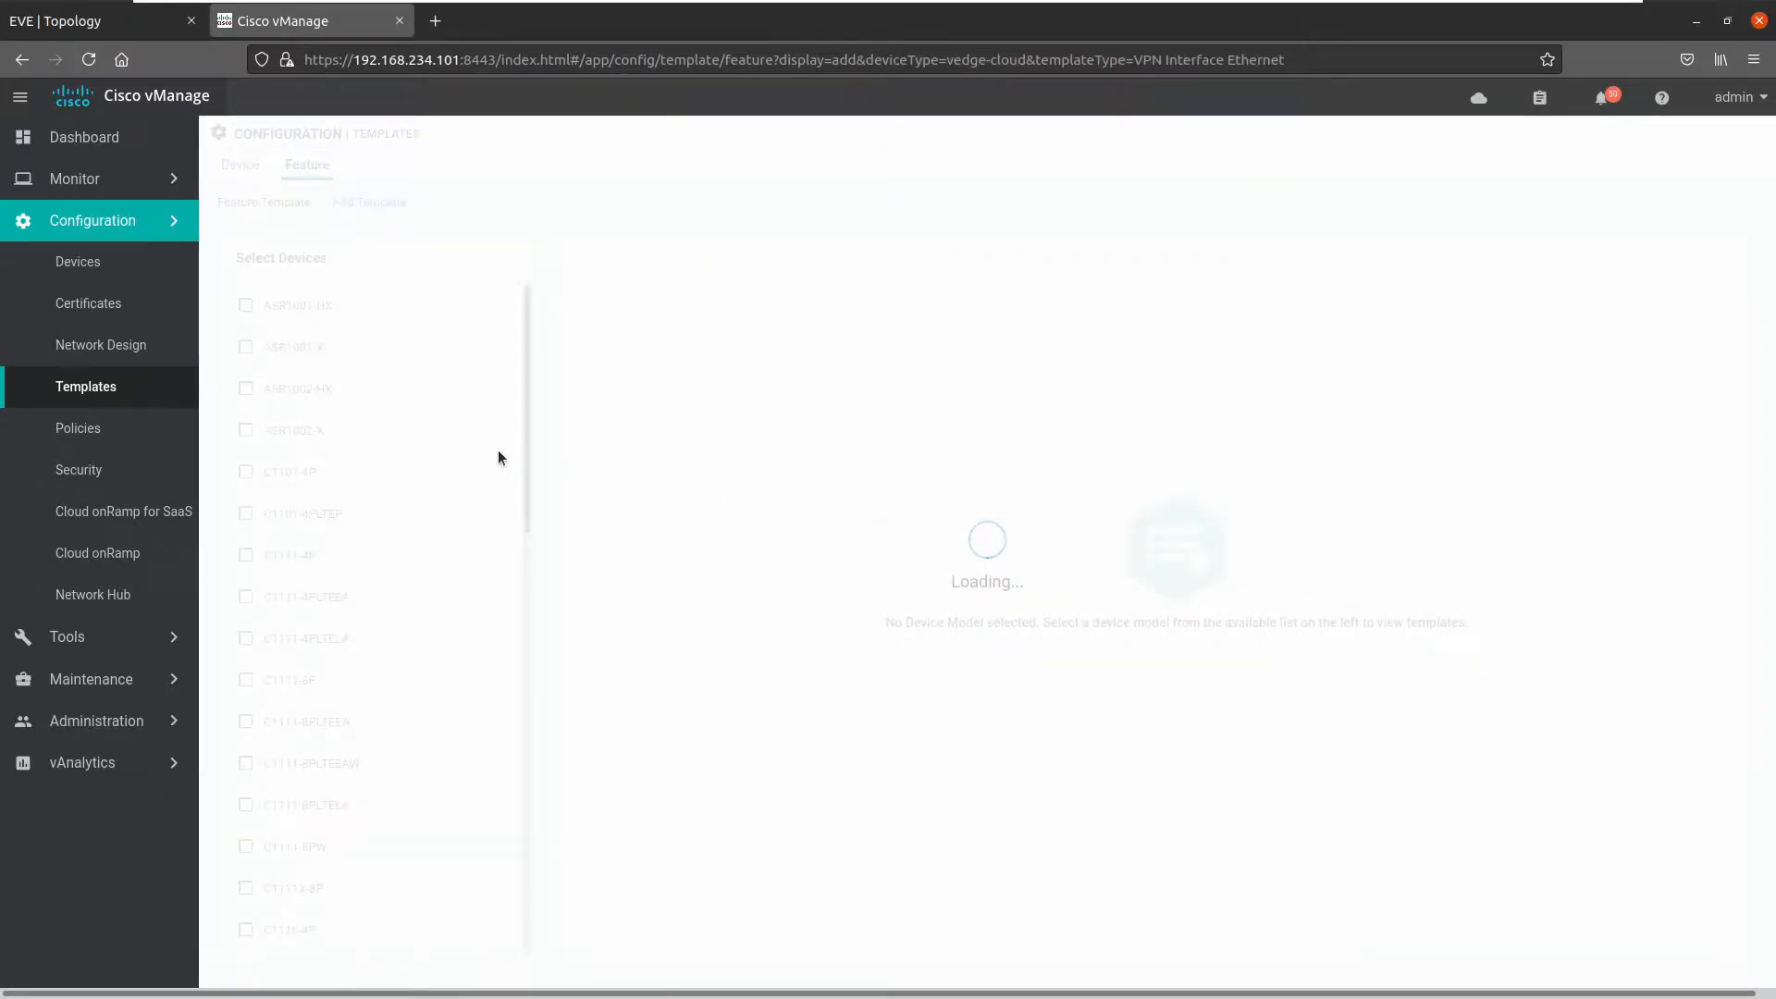
- Check the HQ vEdge interface labels in the EVE topology and return to the vManage template form
click(77, 16)
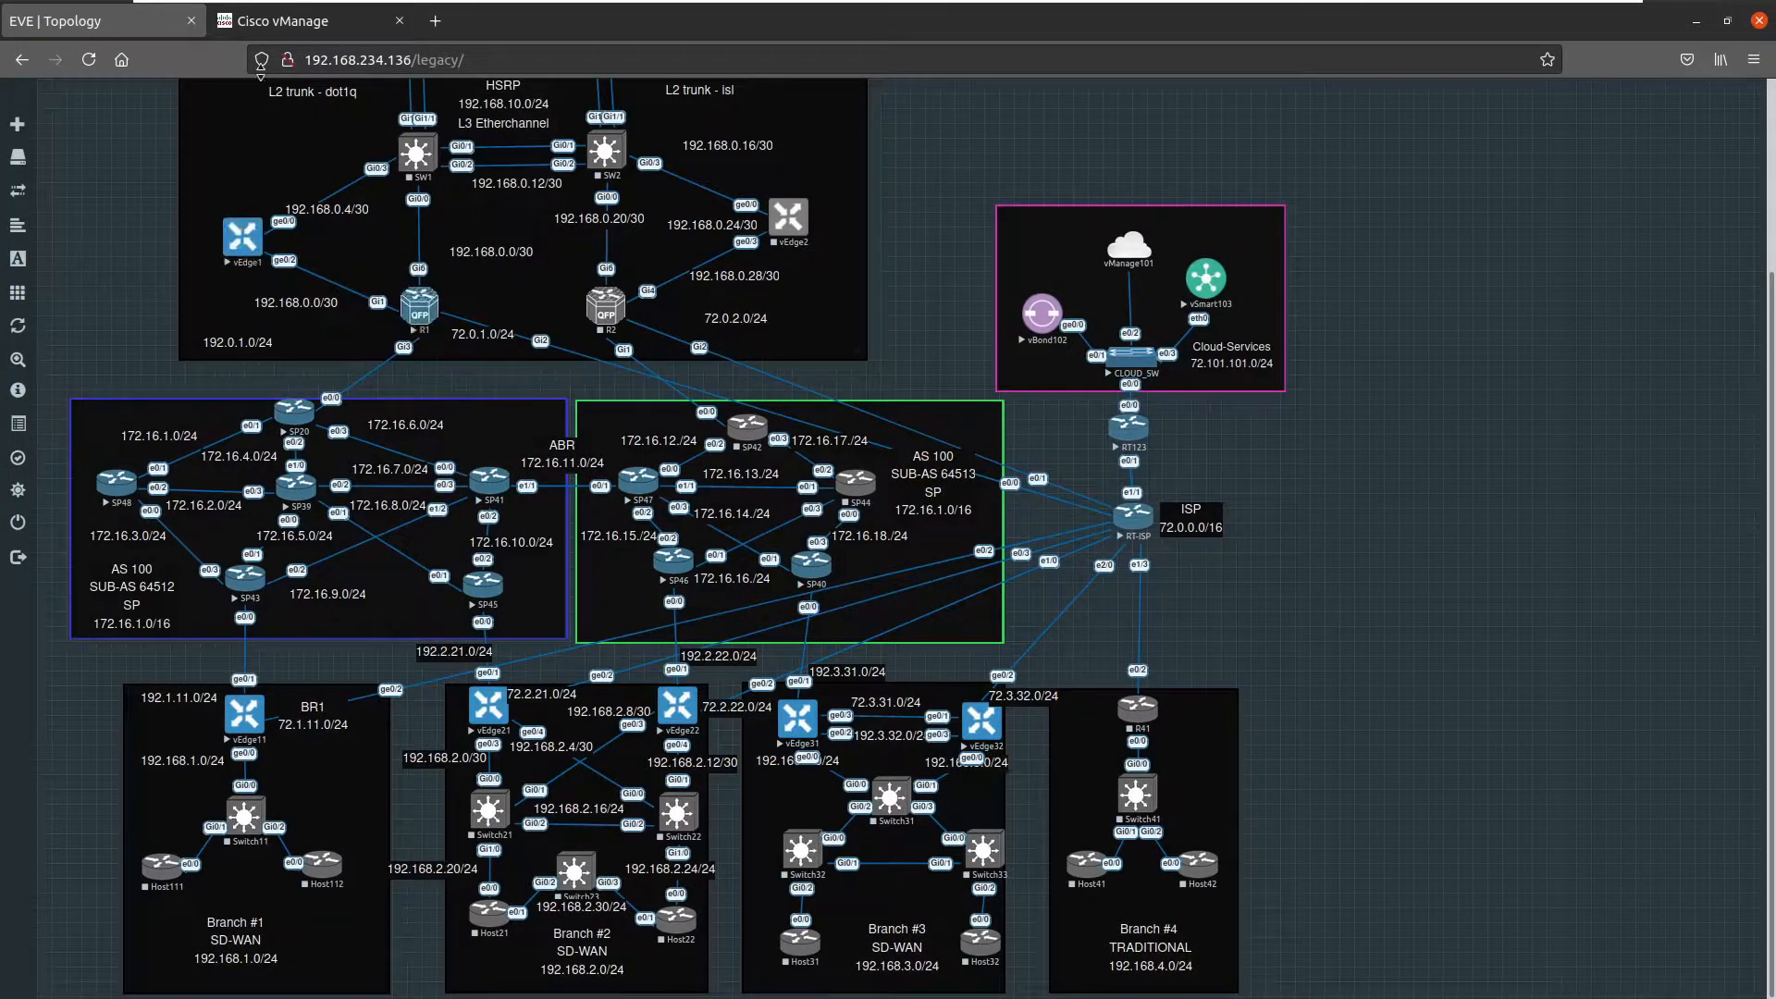
click(271, 30)
scroll(444, 305, up, 3)
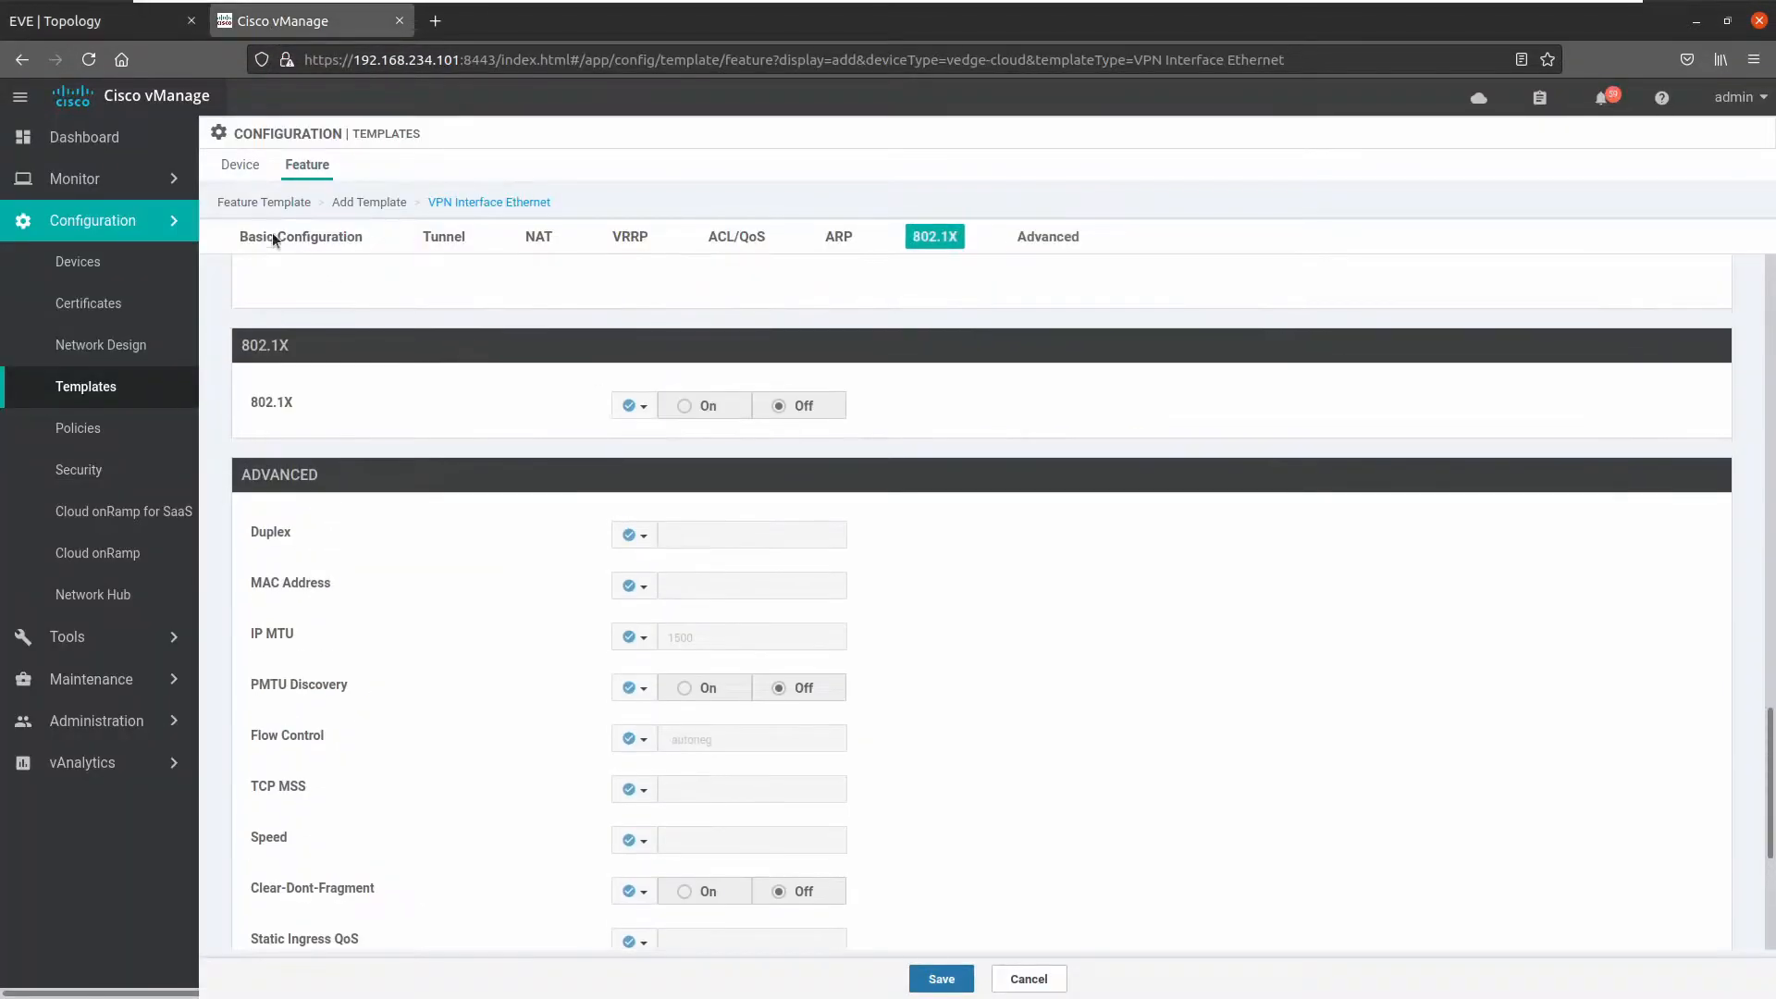
- Name the Ethernet interface template VE_HQ_VPN0_GE0/2 and copy that name into its description
click(282, 236)
click(481, 290)
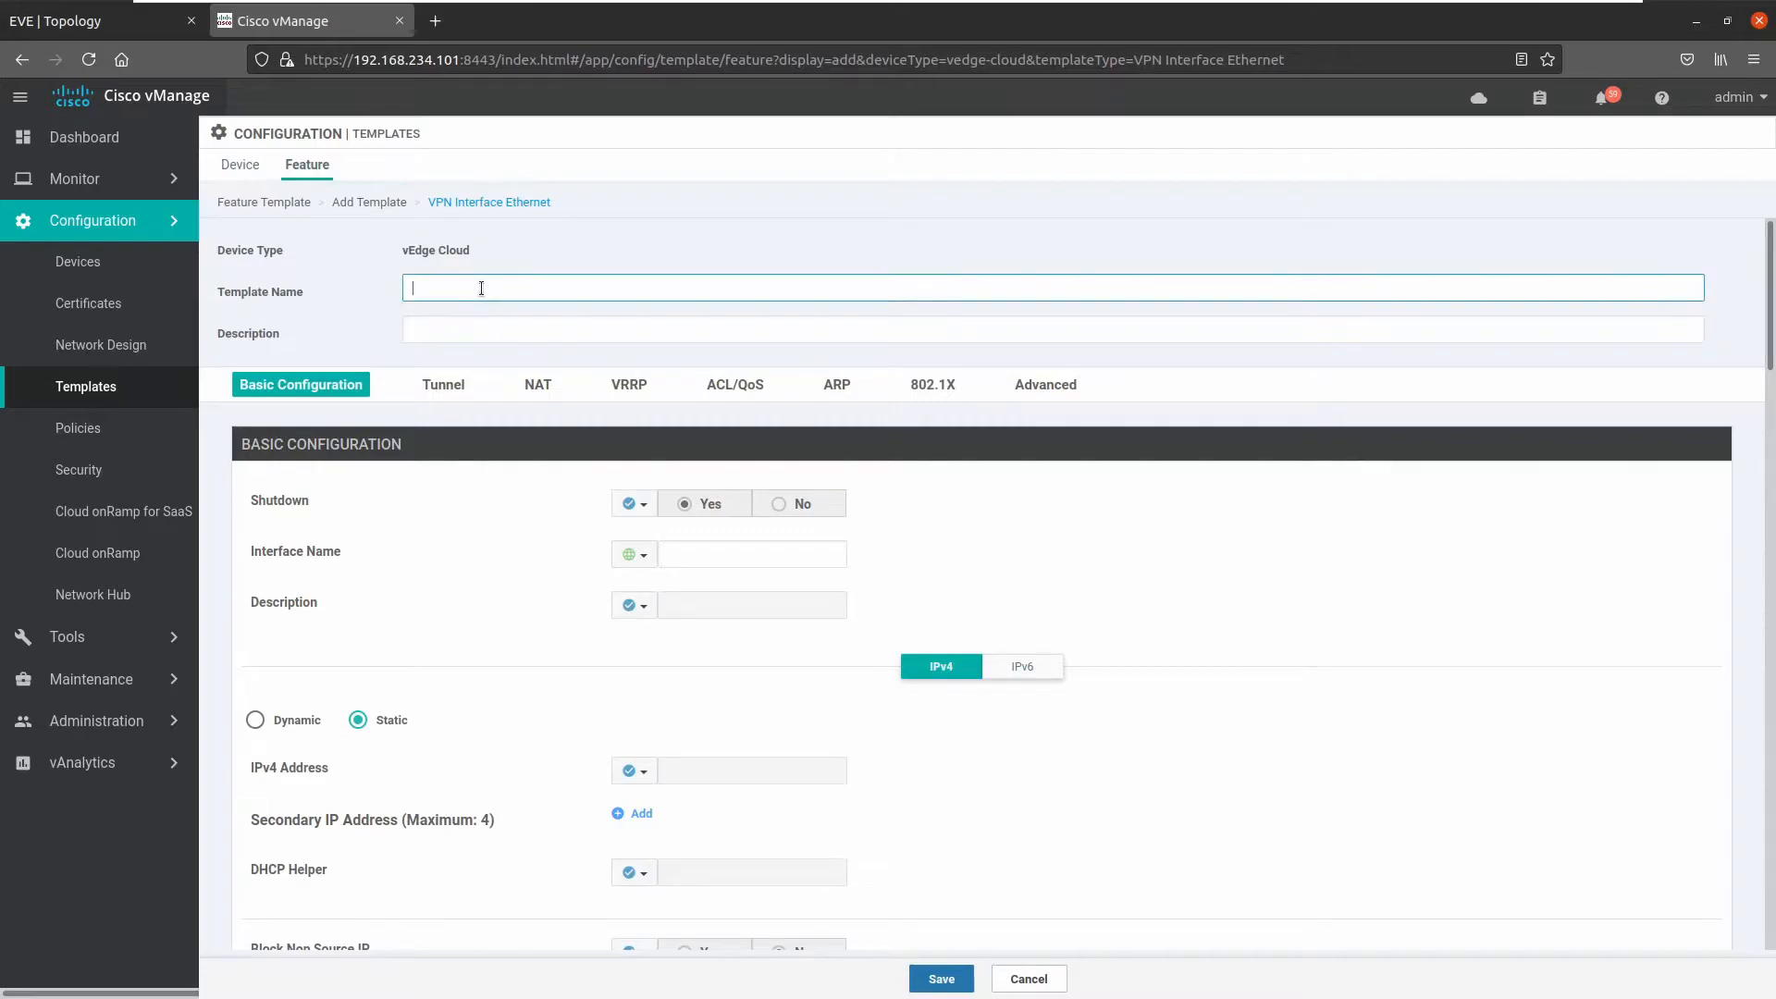
text(V)
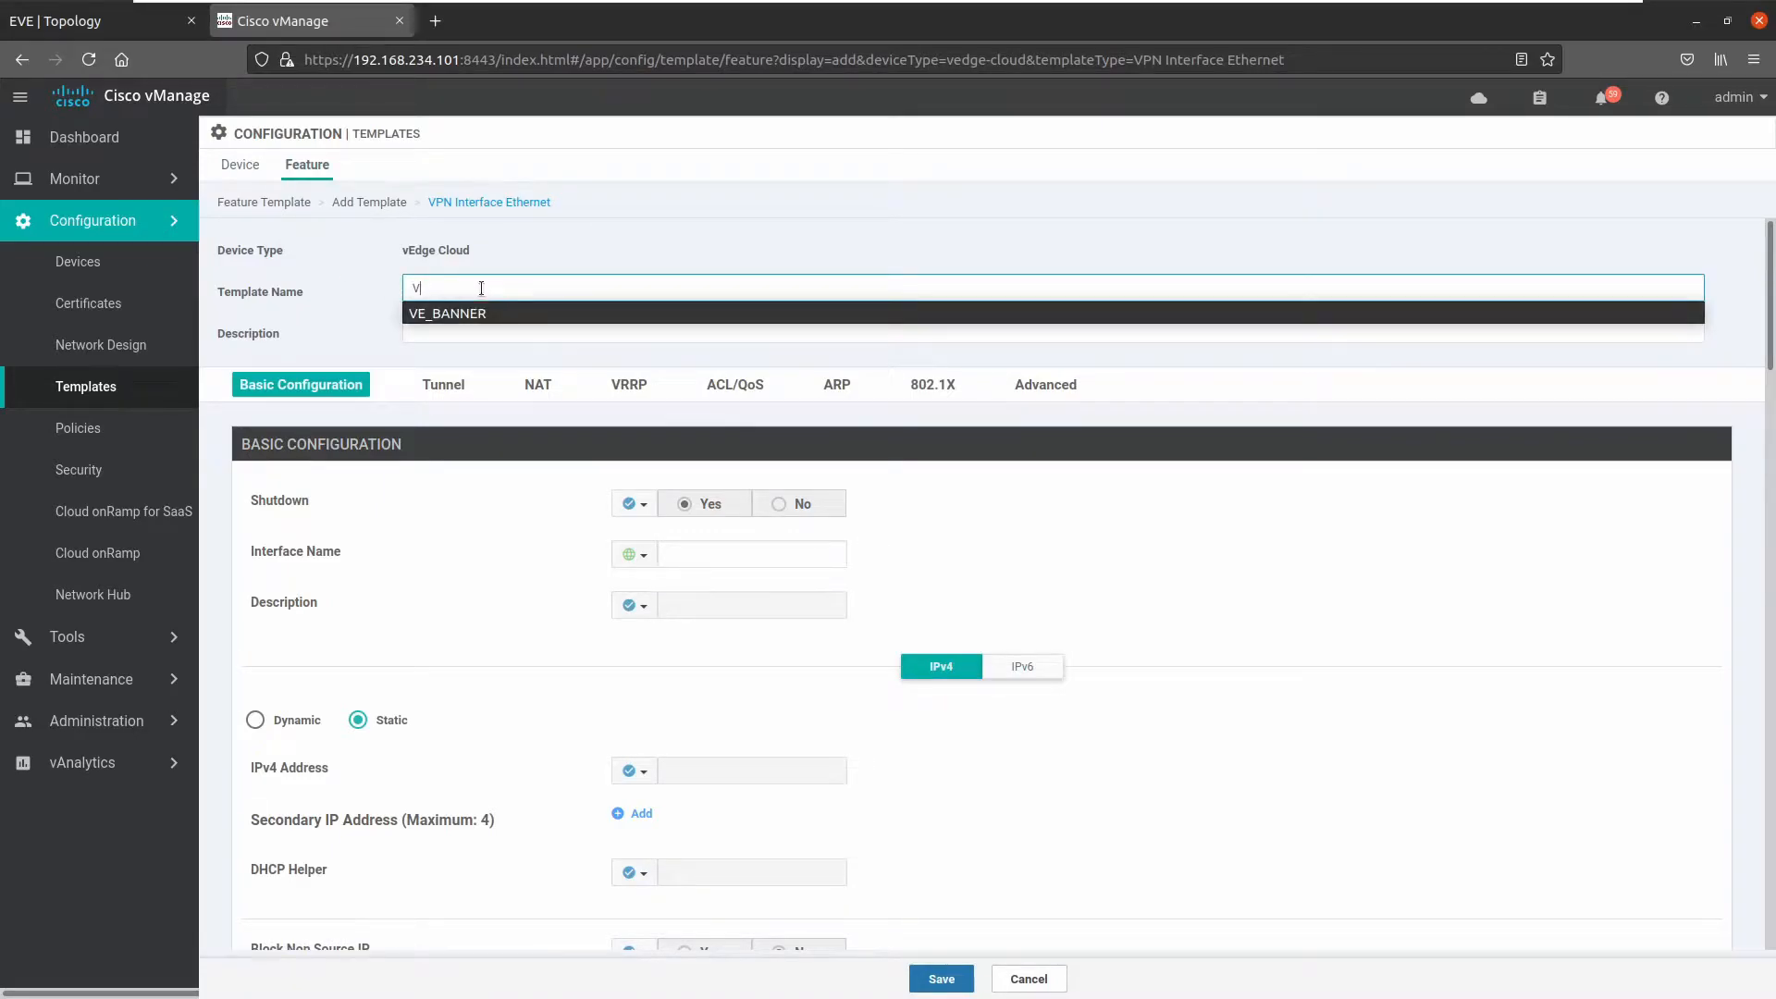
text(E_HQ_VPN0)
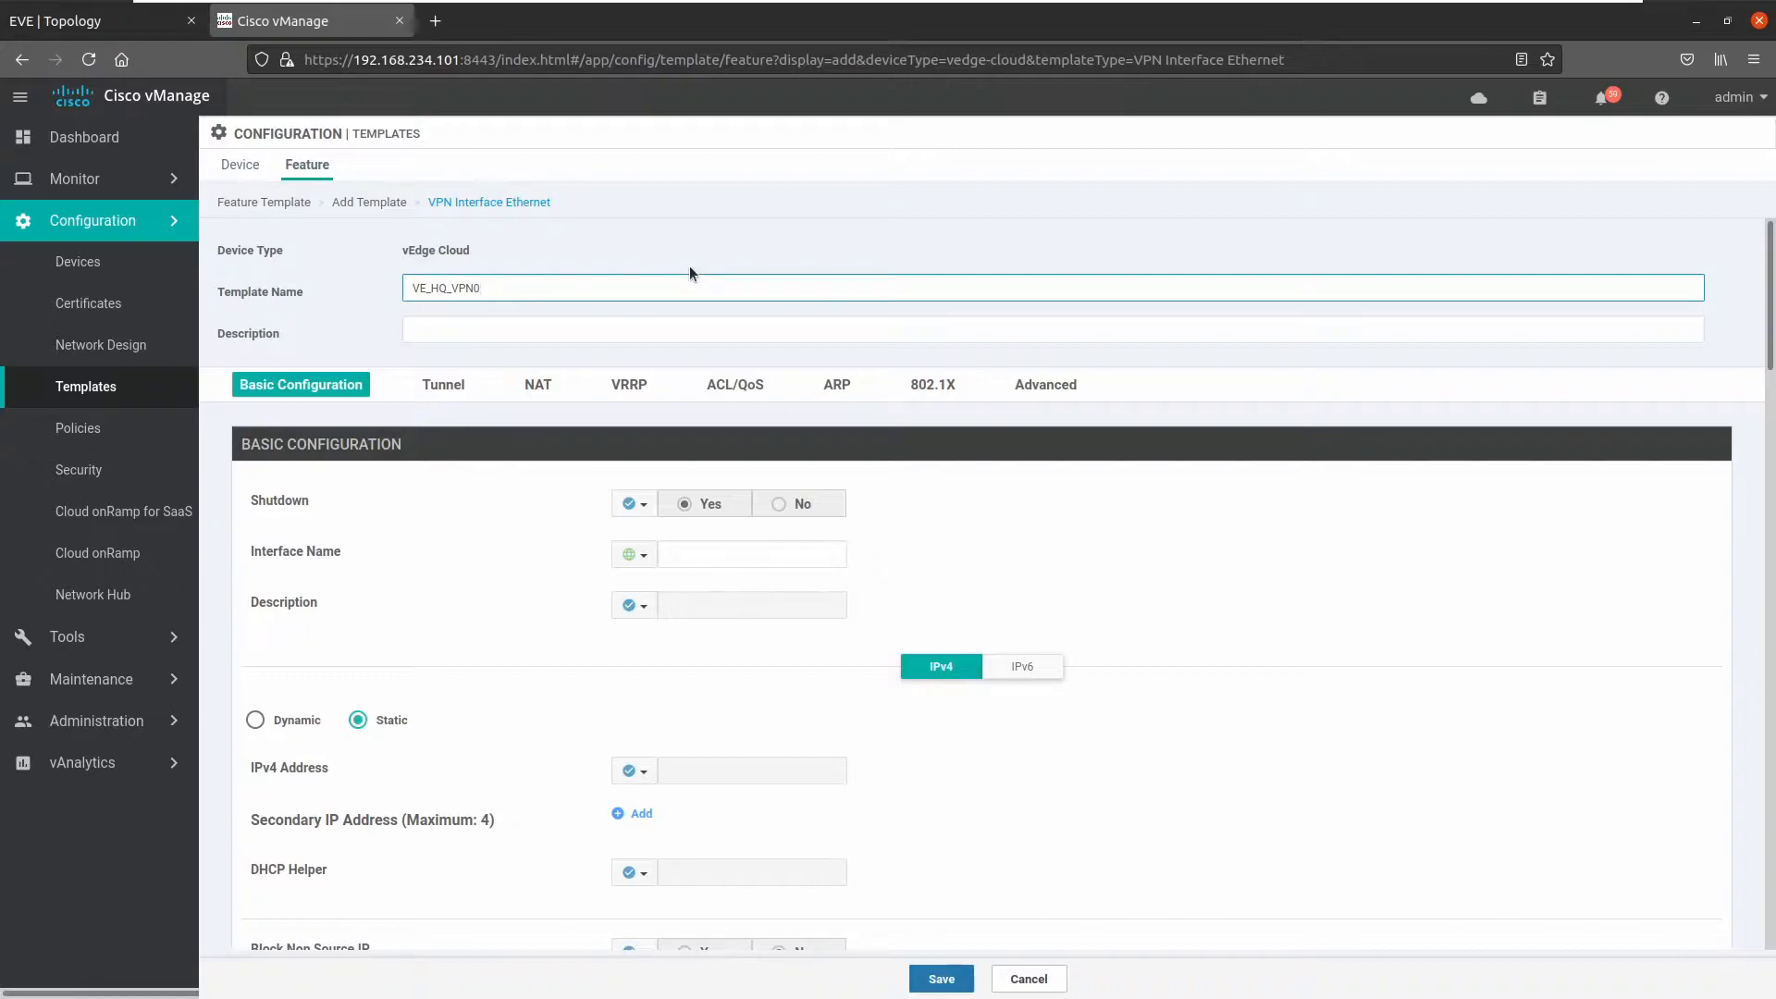
text(_GE0/2)
key(ctrl+a)
key(ctrl+c)
key(Tab)
key(ctrl+v)
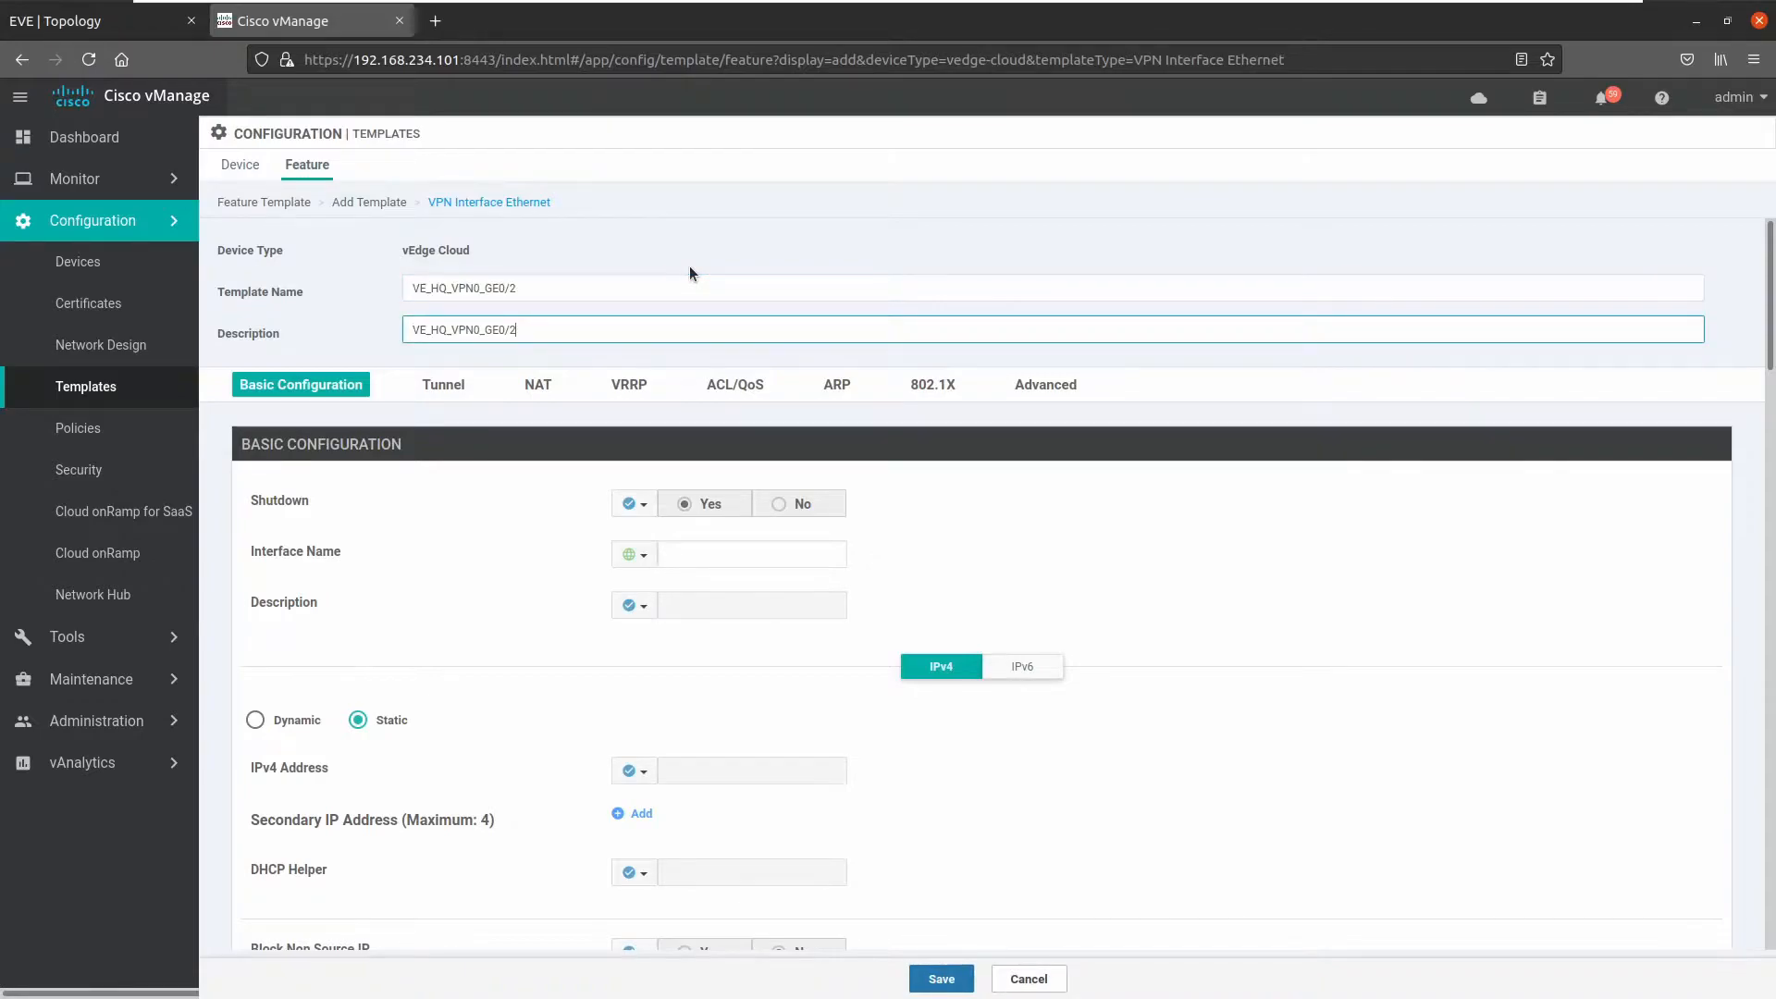
- Set the interface name in the basic configuration to ge0/2
click(721, 554)
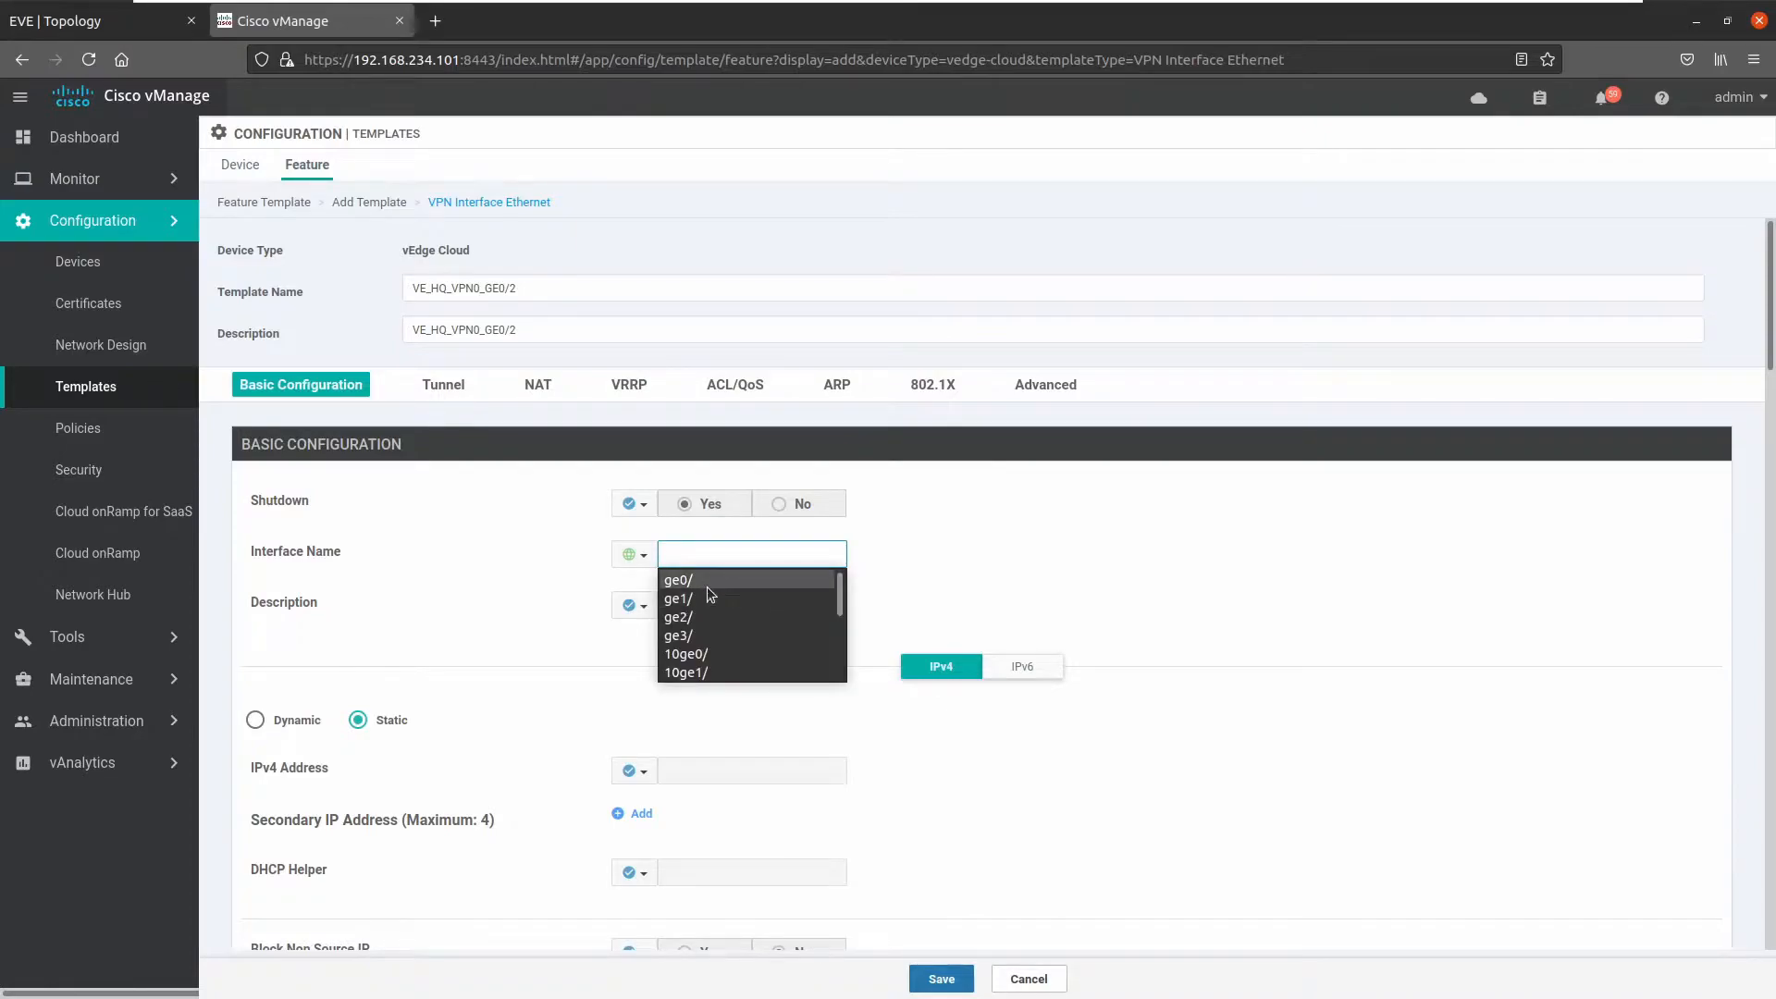
click(707, 583)
click(573, 619)
scroll(613, 603, down, 3)
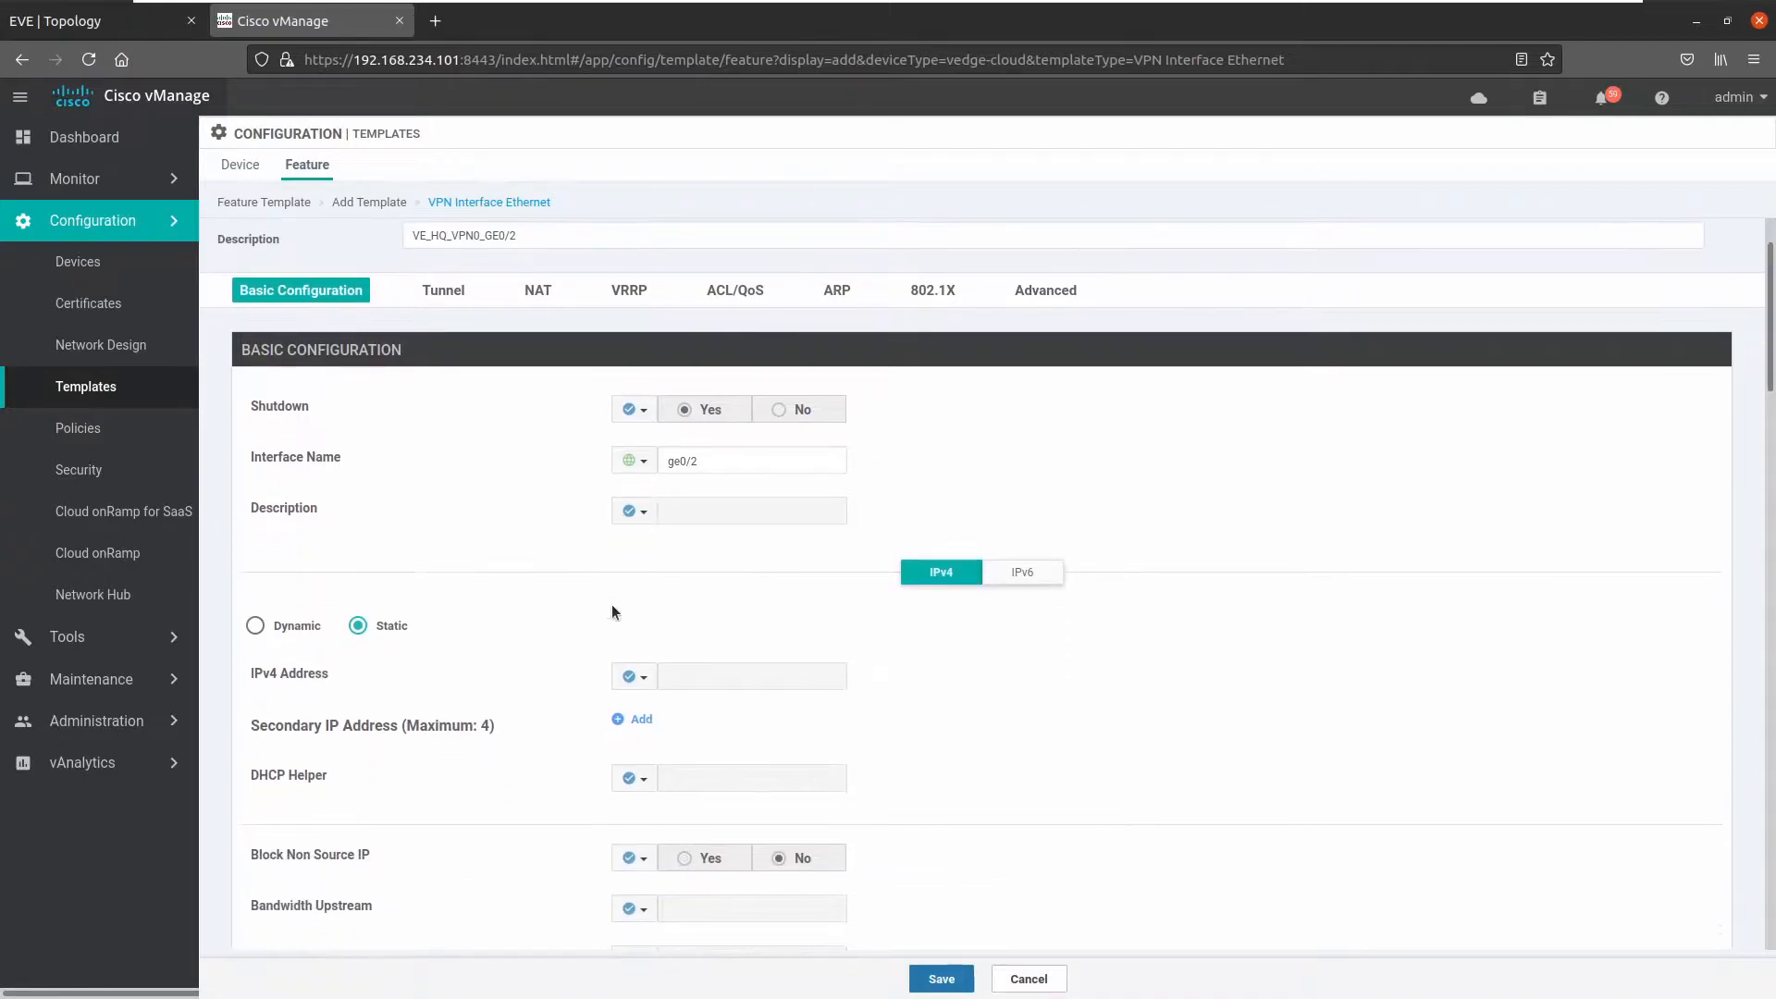
click(634, 545)
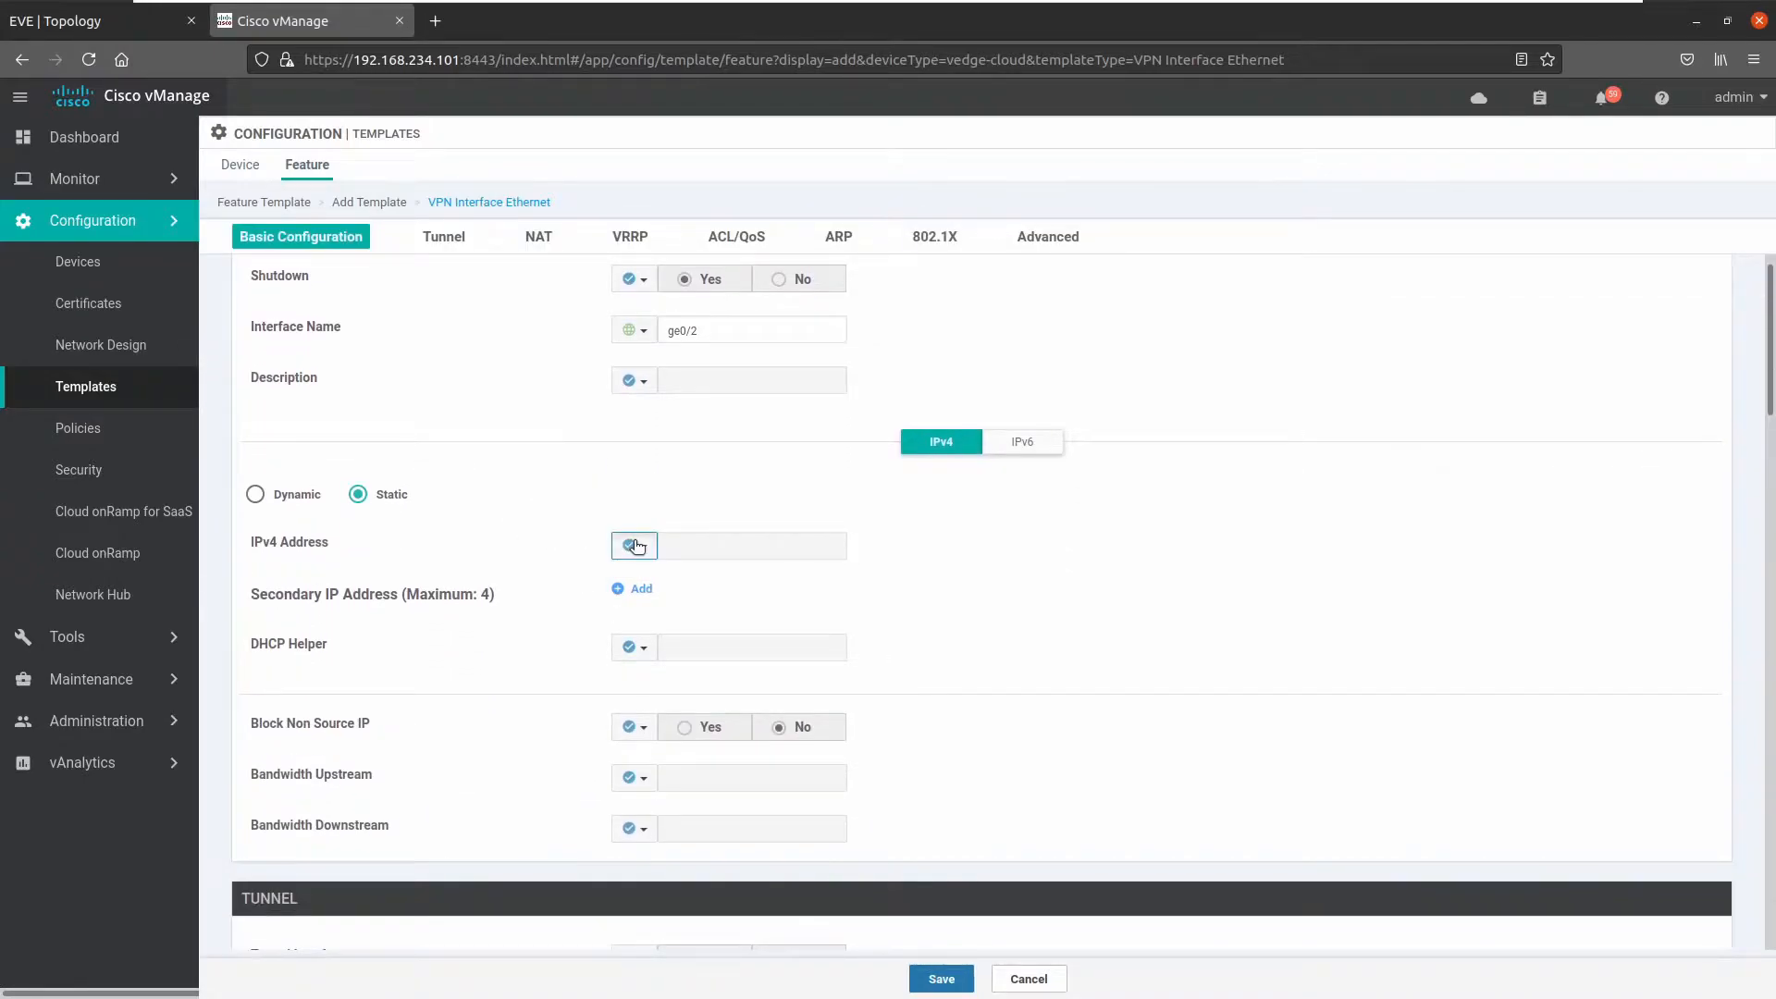
mouse_move(693, 604)
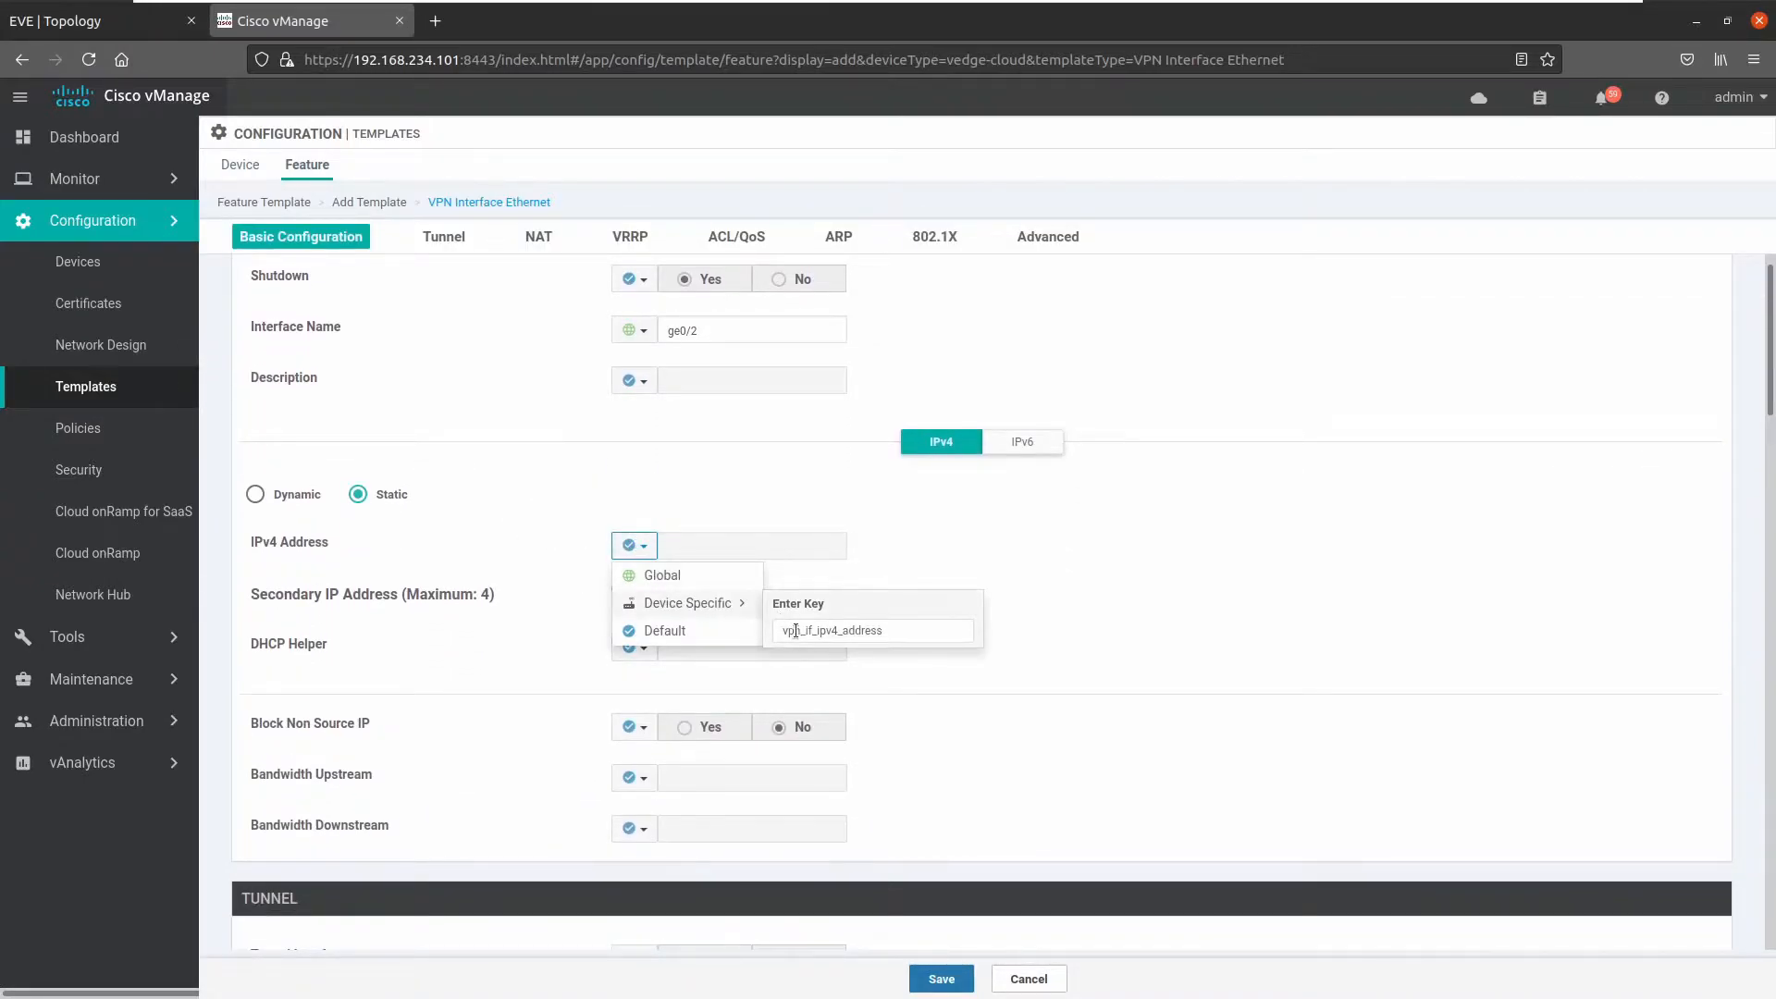
click(798, 631)
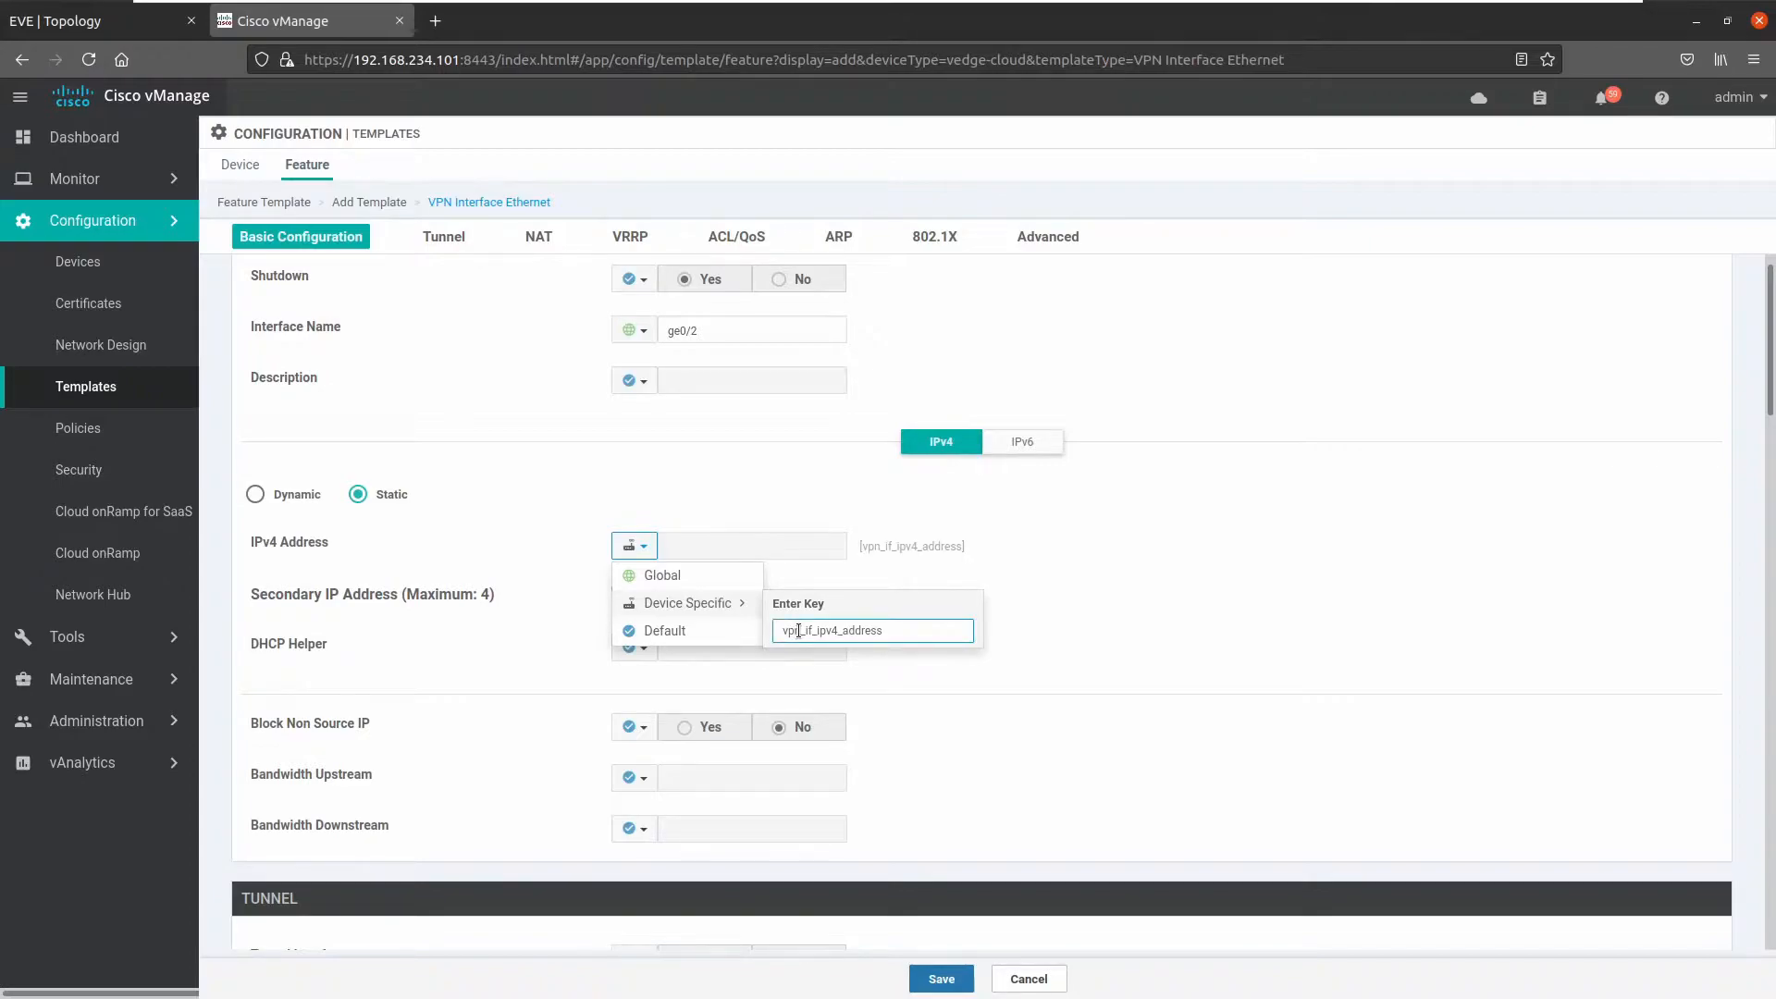
click(652, 576)
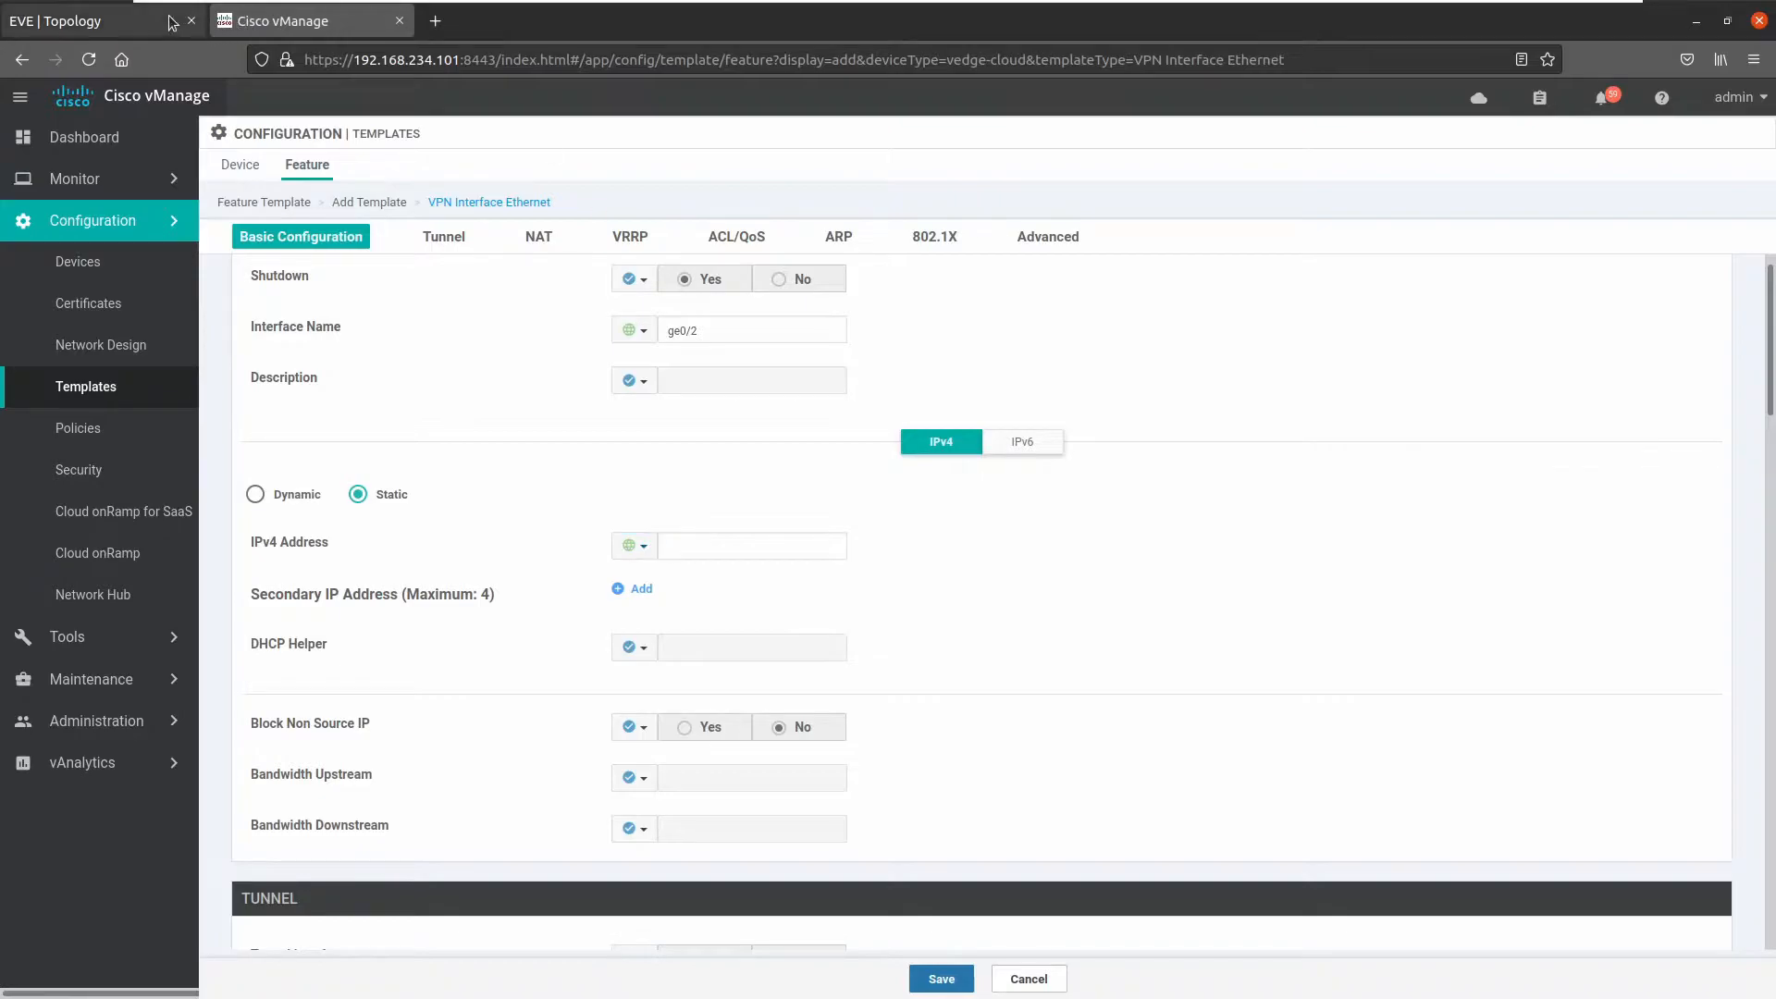
click(130, 36)
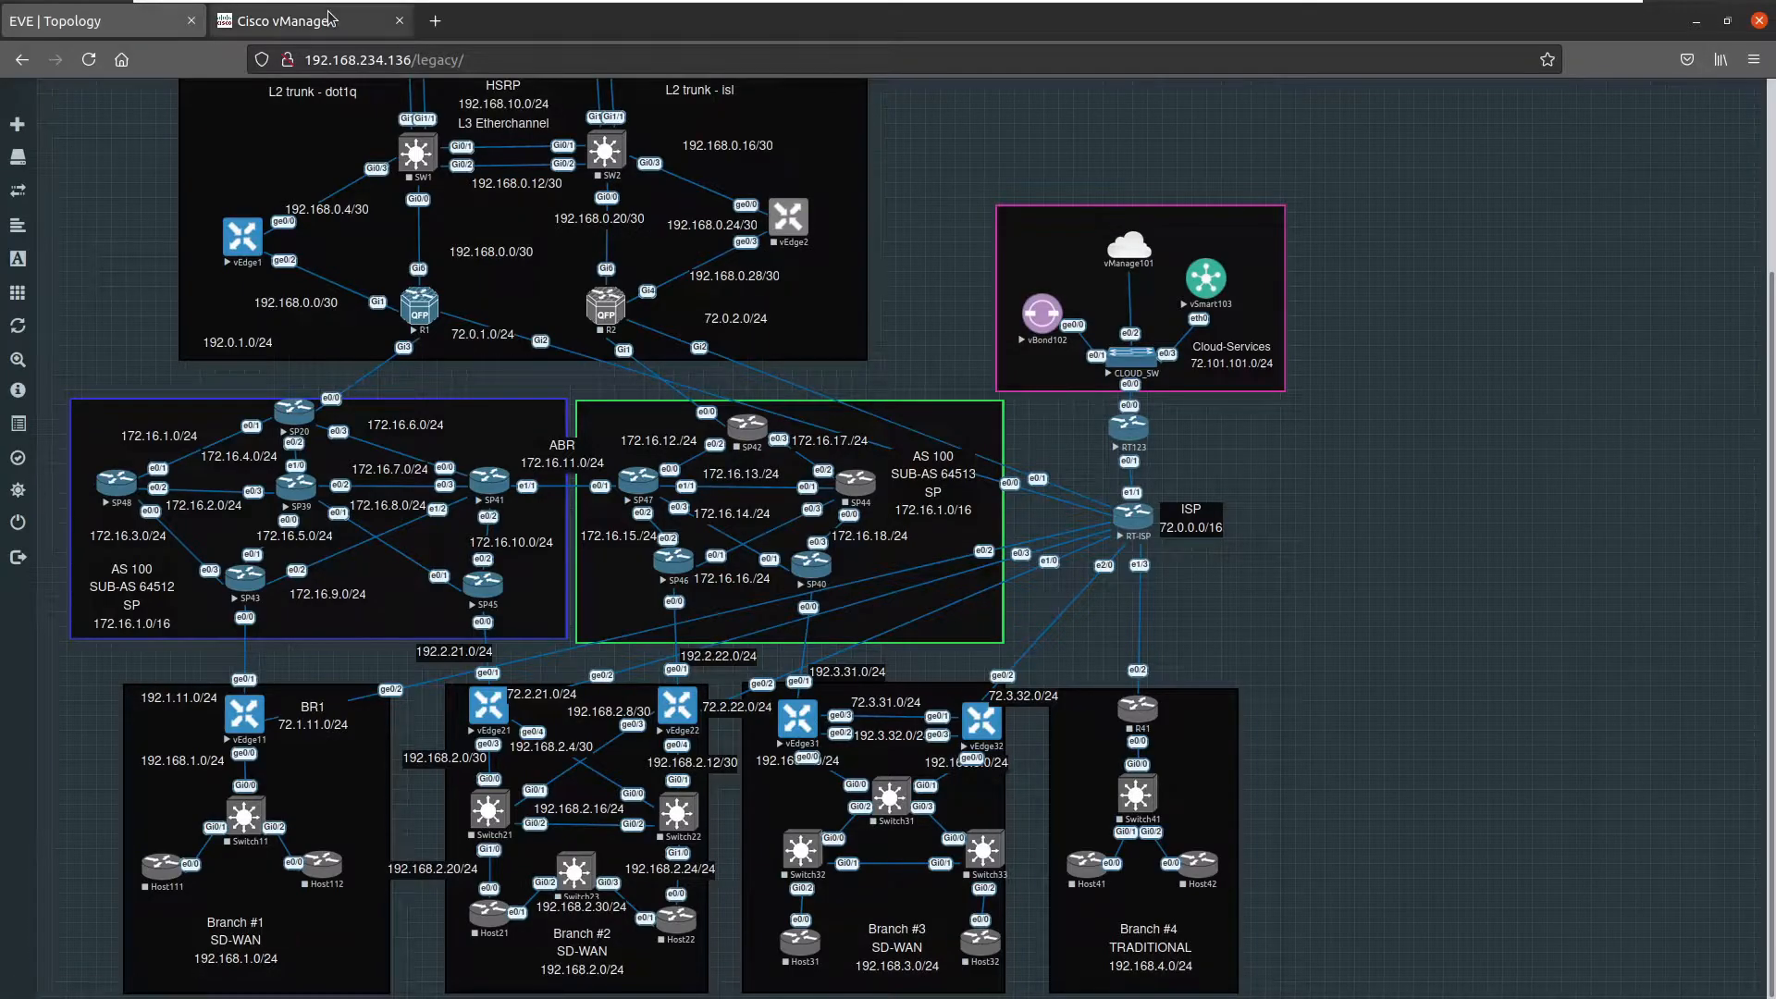
click(239, 24)
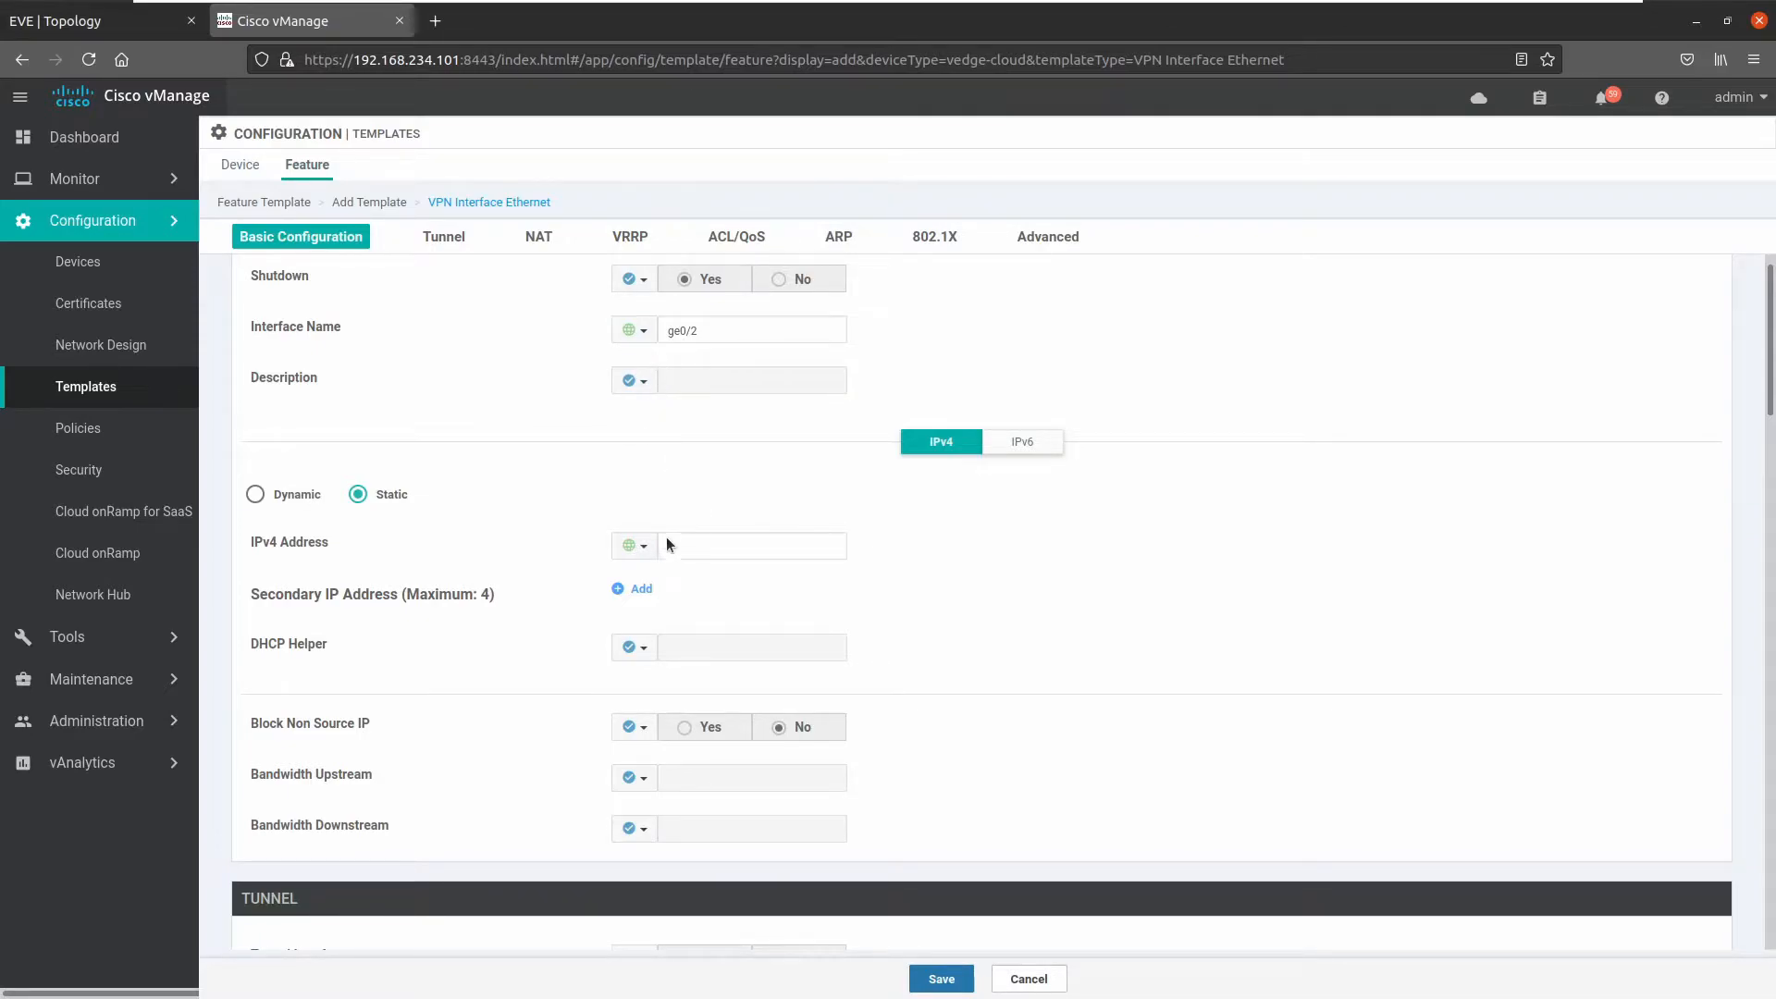
- Make the static IPv4 address device specific with the key vpn0_if_ipv4_address
click(635, 546)
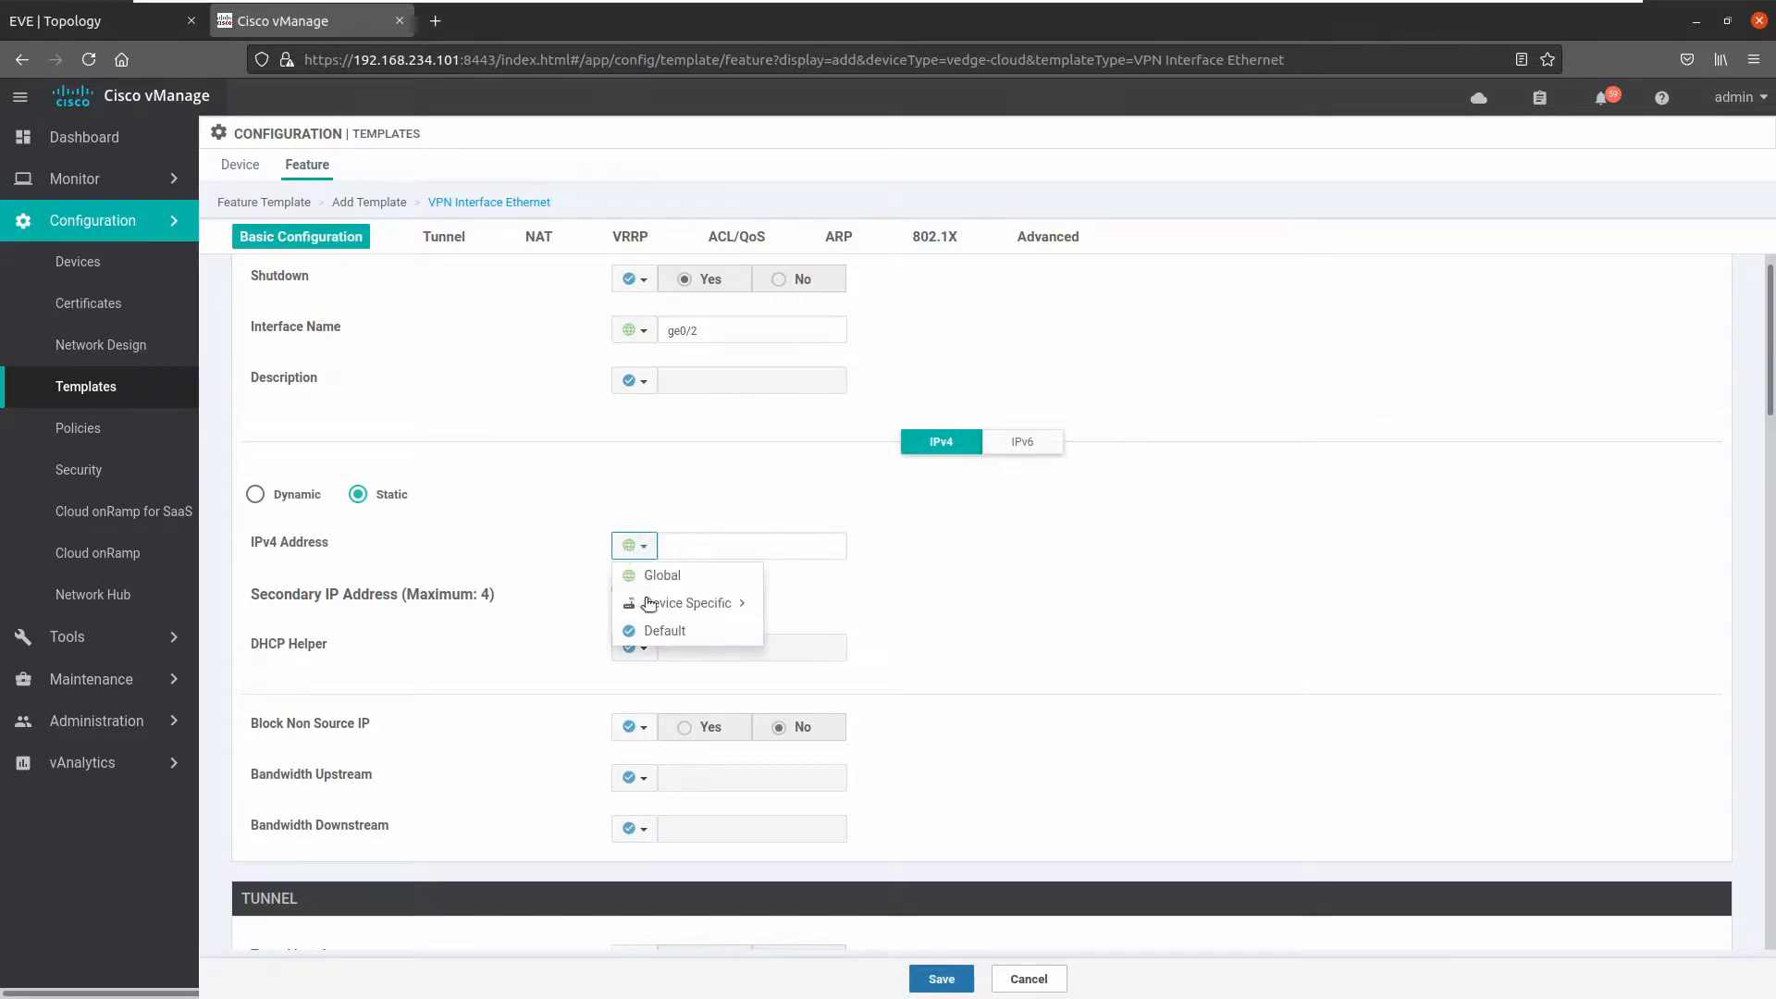
mouse_move(734, 611)
click(801, 631)
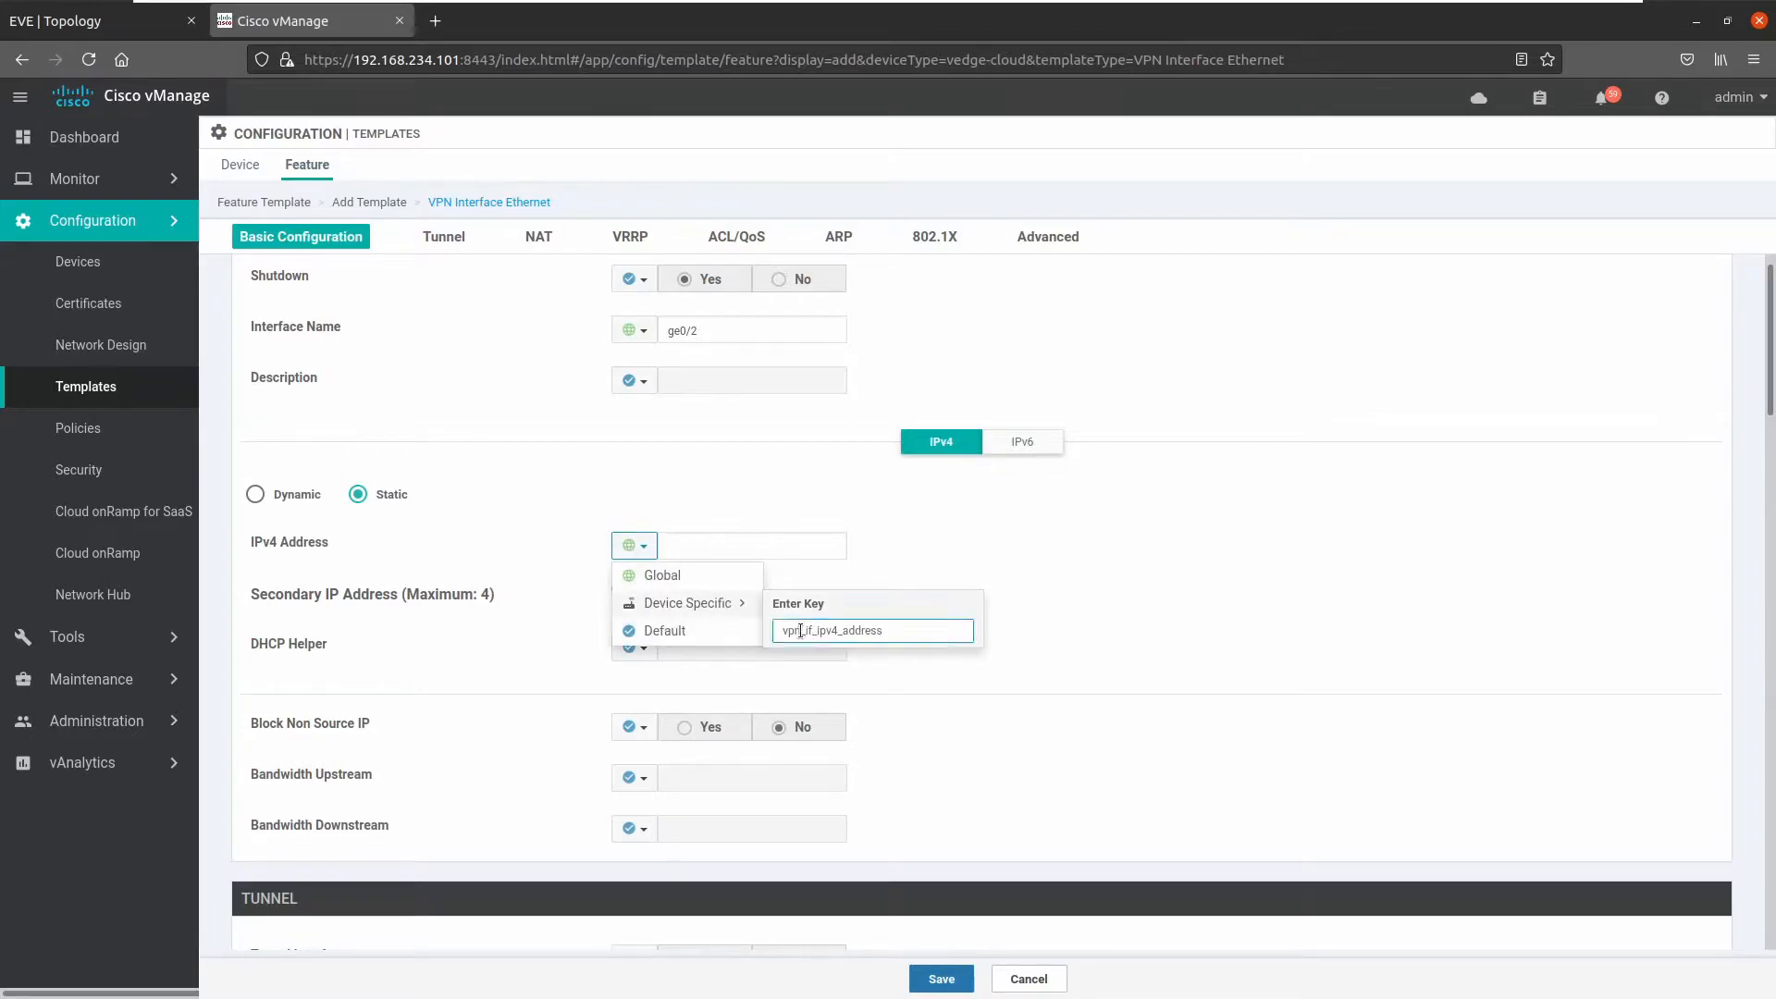
text(0)
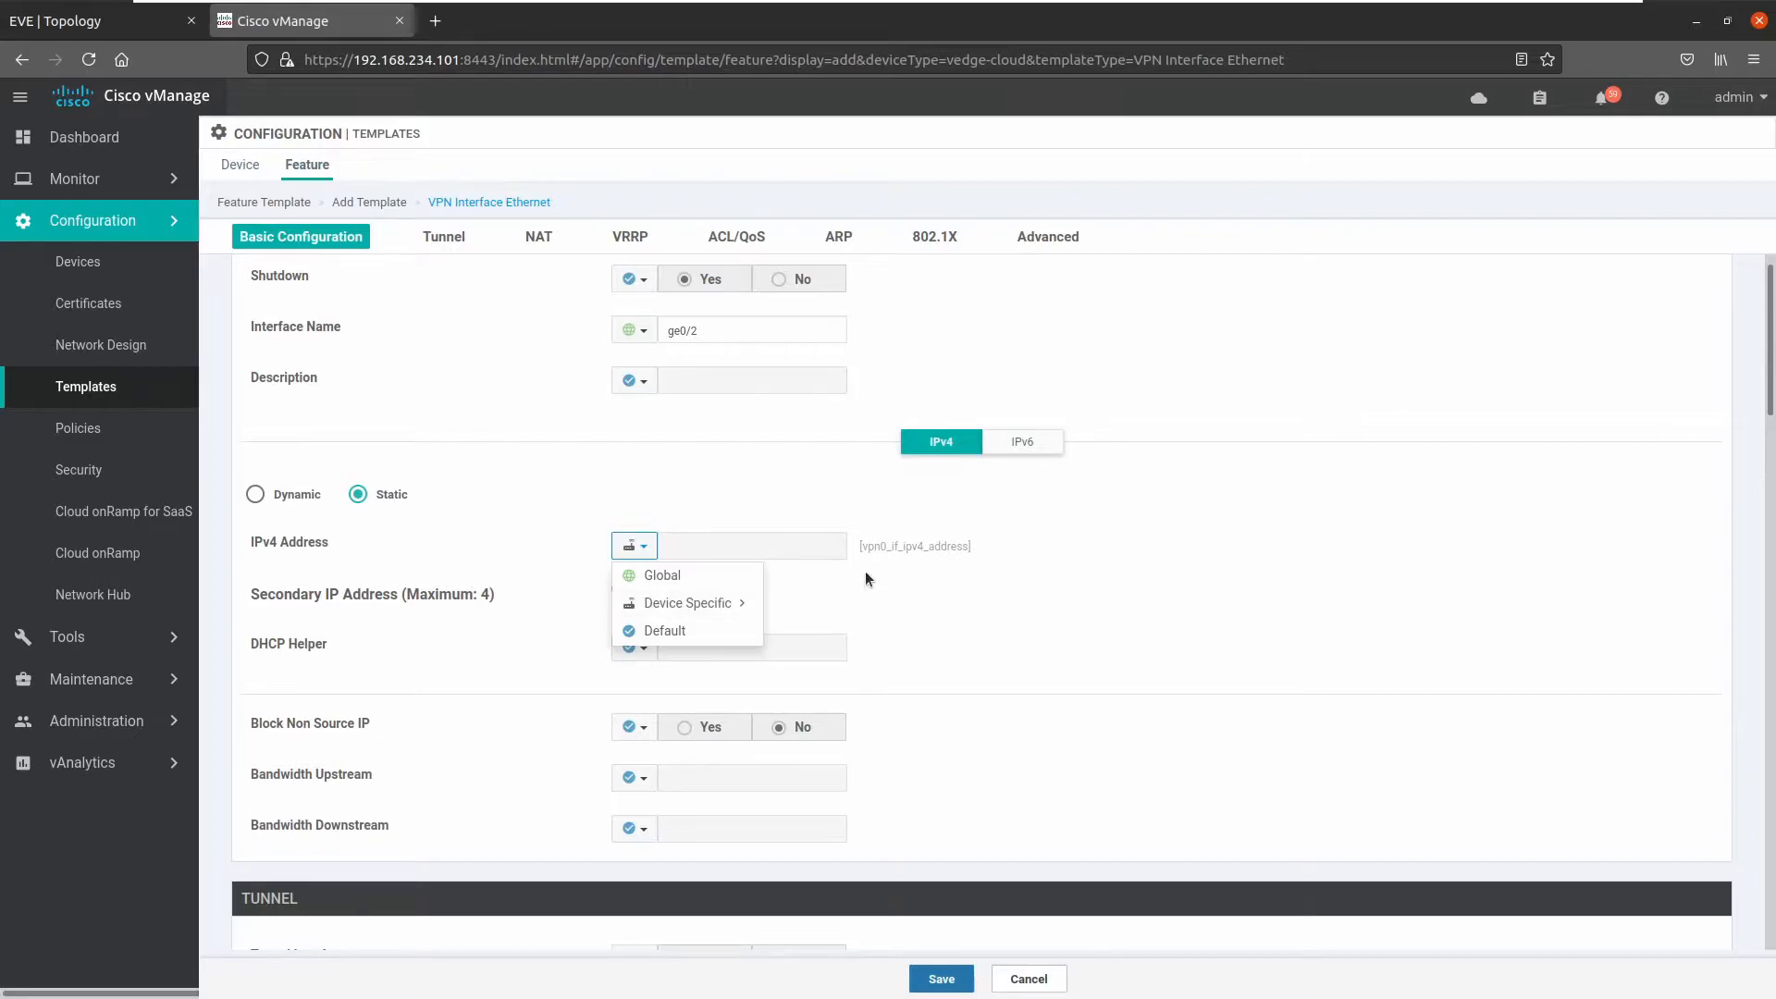
- Change the device-specific key of the IPv4 address to vpn0_ge0-2_ipv4_address
mouse_move(756, 606)
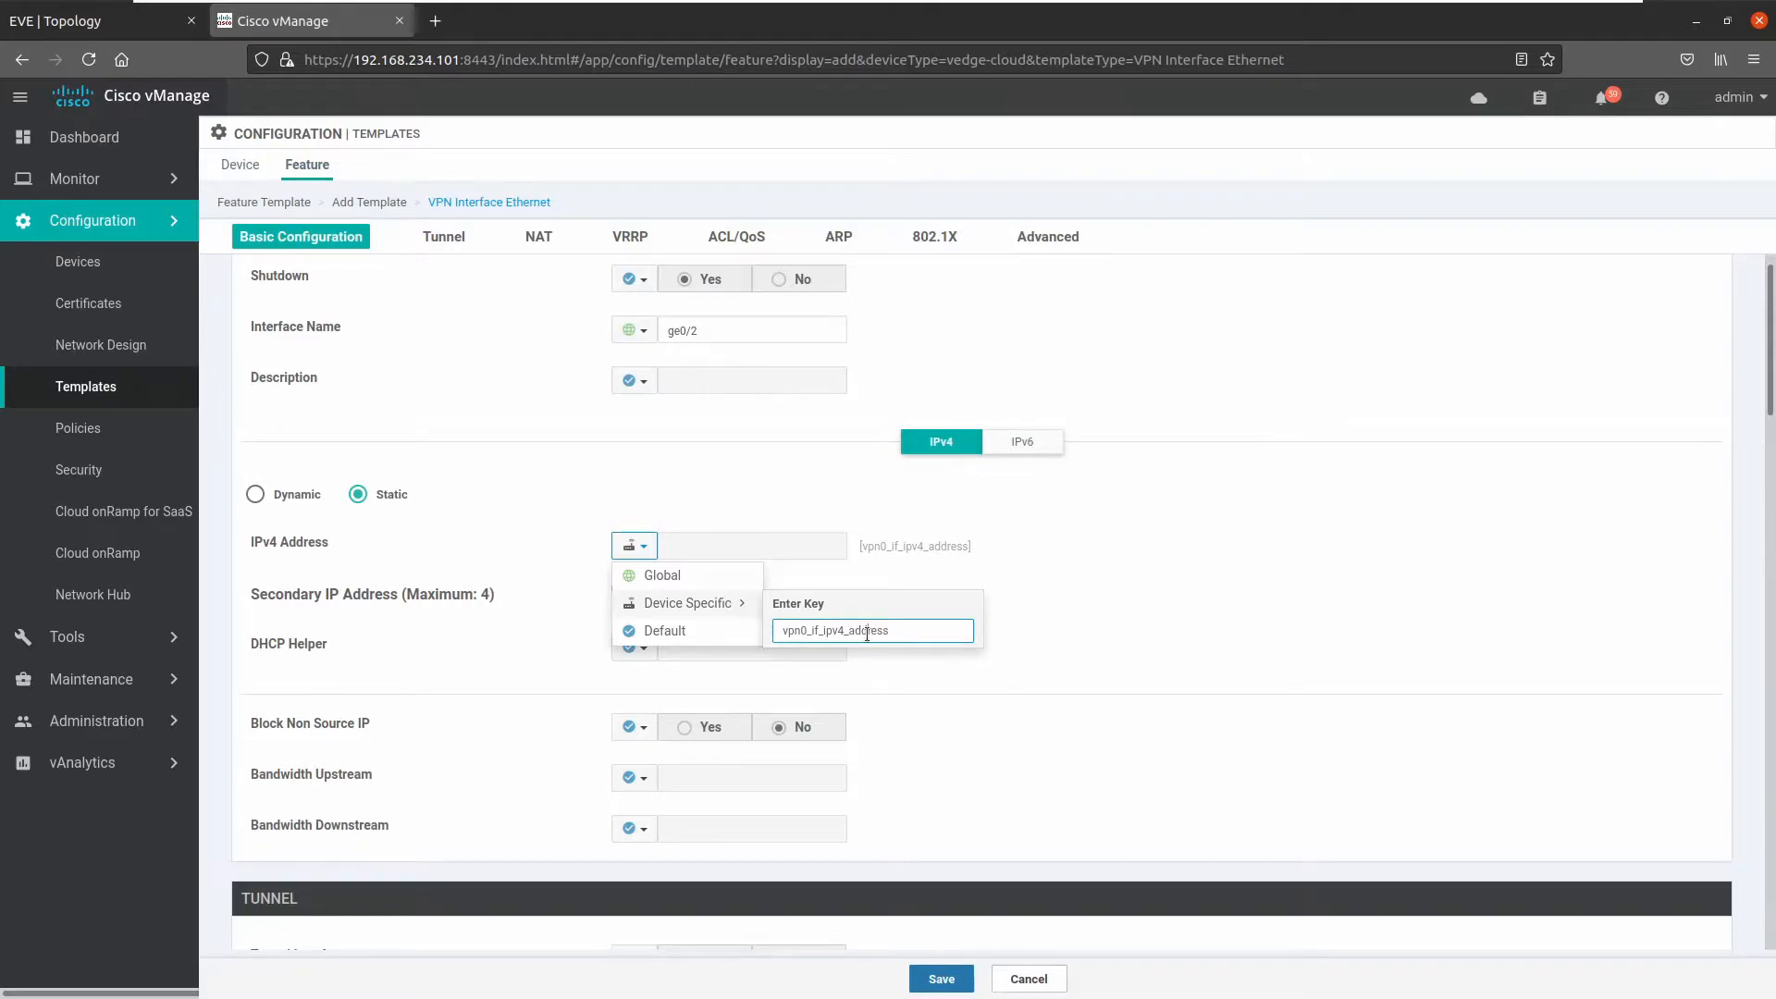
key(Left)
key(Left)
key(Left)
key(BackSpace)
key(BackSpace)
text(GE0)
key(BackSpace)
key(BackSpace)
key(BackSpace)
key(BackSpace)
text(ge)
key(BackSpace)
key(BackSpace)
text(_)
text(ge))
key(BackSpace)
text(_)
key(BackSpace)
key(BackSpace)
text(e0_2)
key(BackSpace)
key(BackSpace)
text(-2)
click(1288, 625)
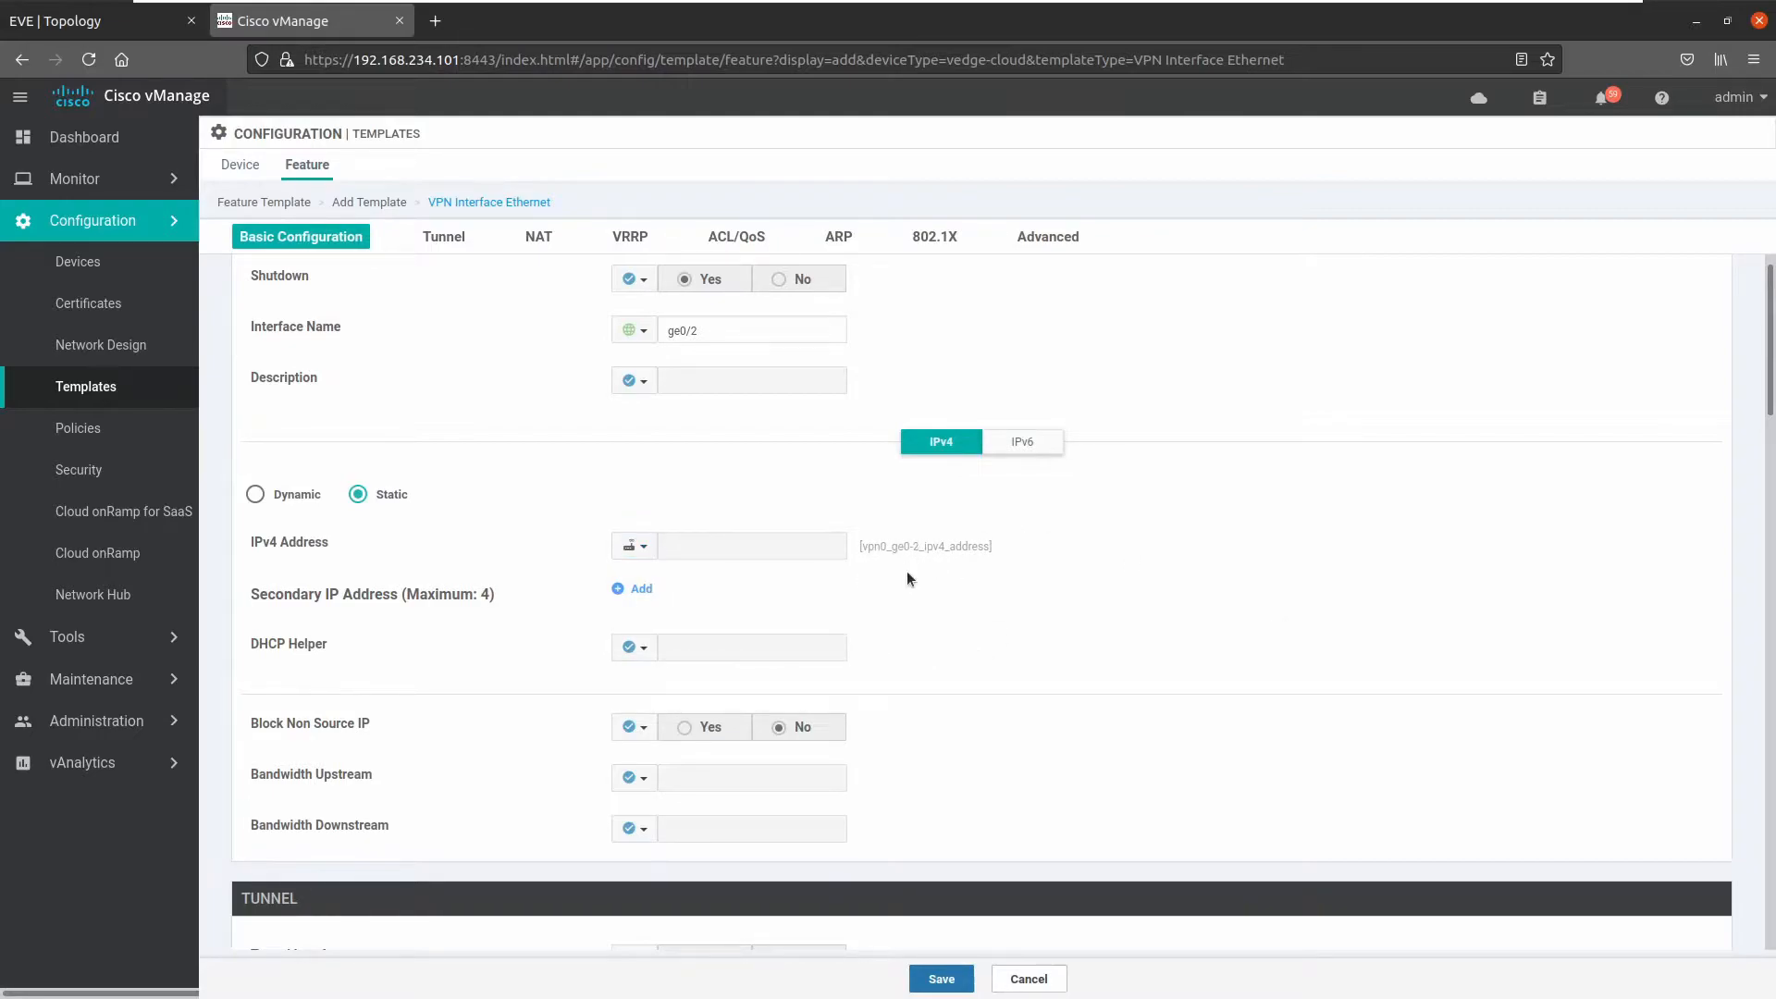
- Turn the tunnel interface on as a global value
scroll(907, 570, down, 1)
scroll(907, 574, down, 5)
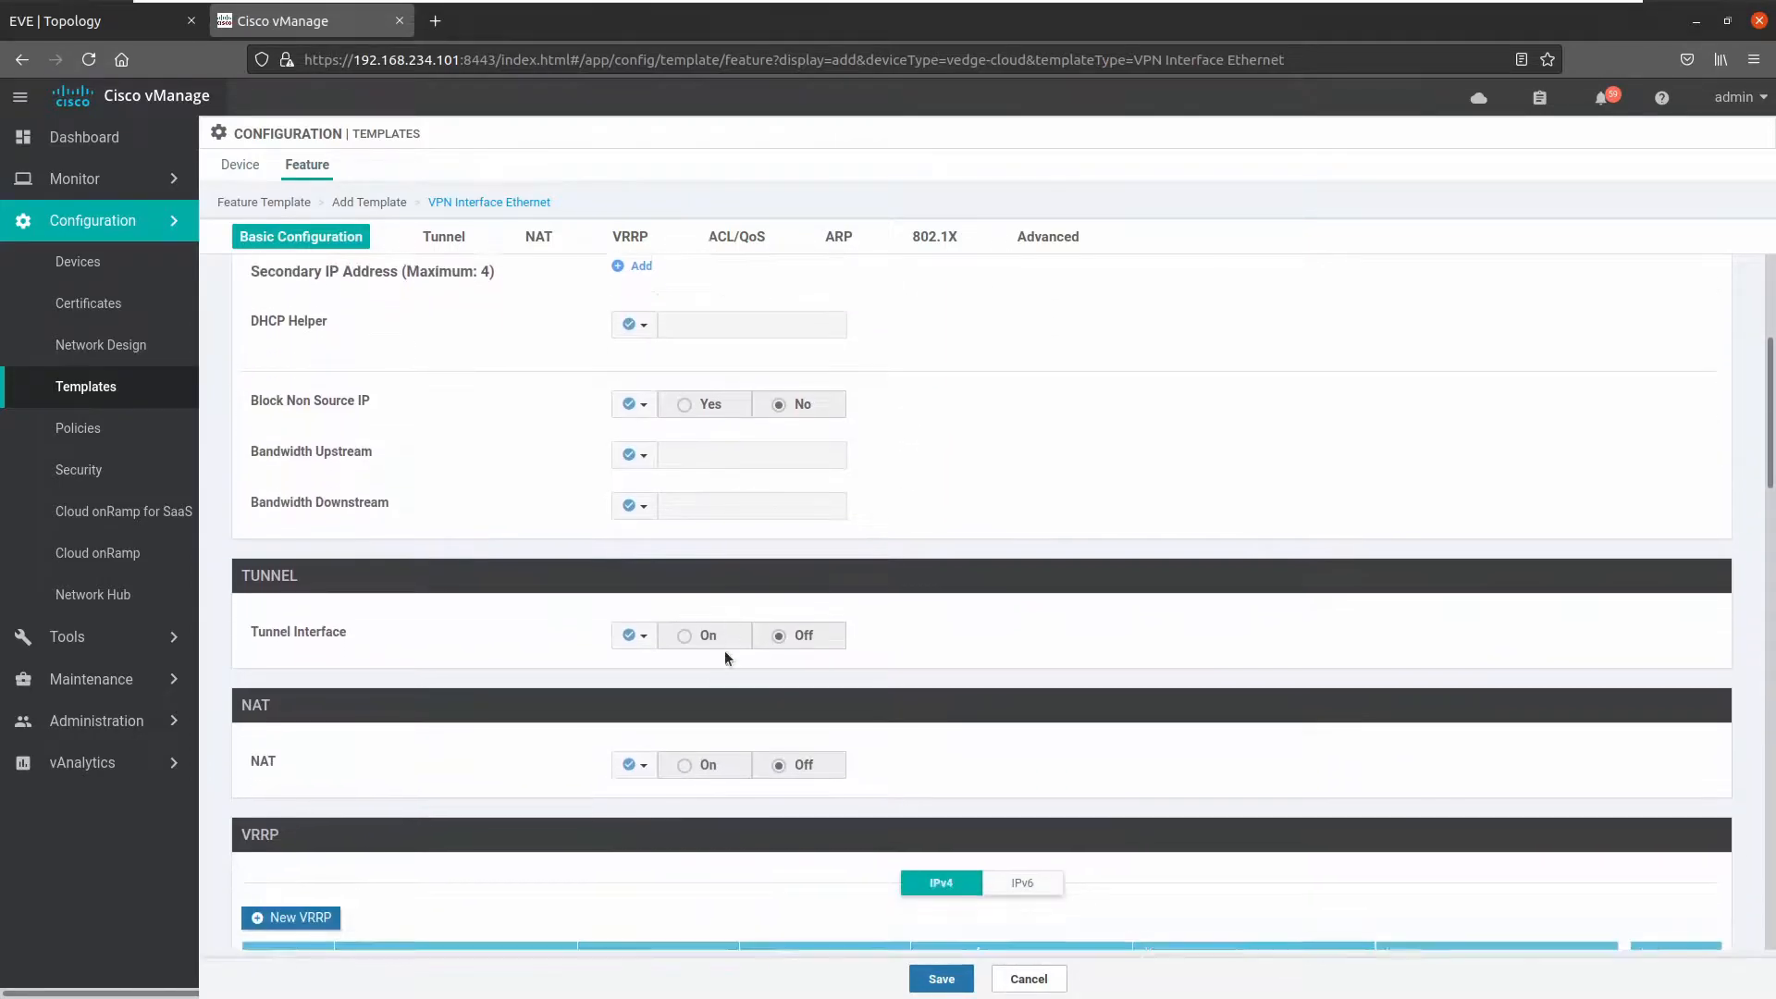
click(626, 628)
click(653, 655)
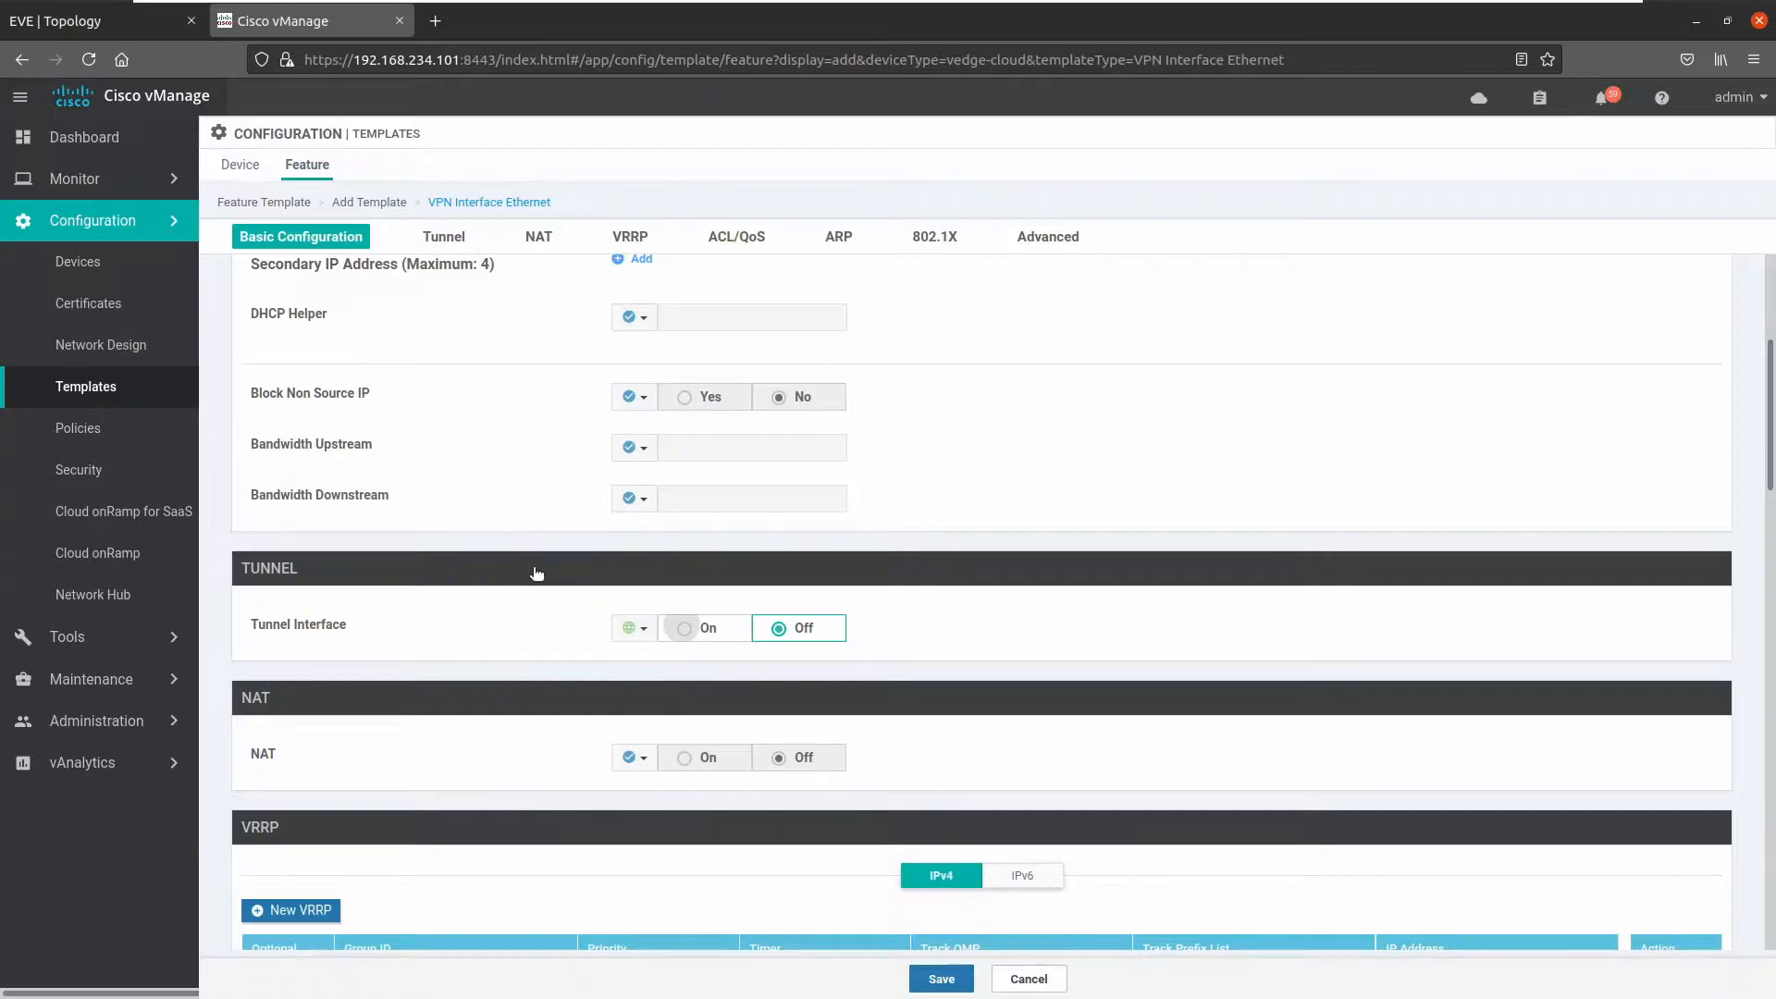
scroll(591, 679, down, 1)
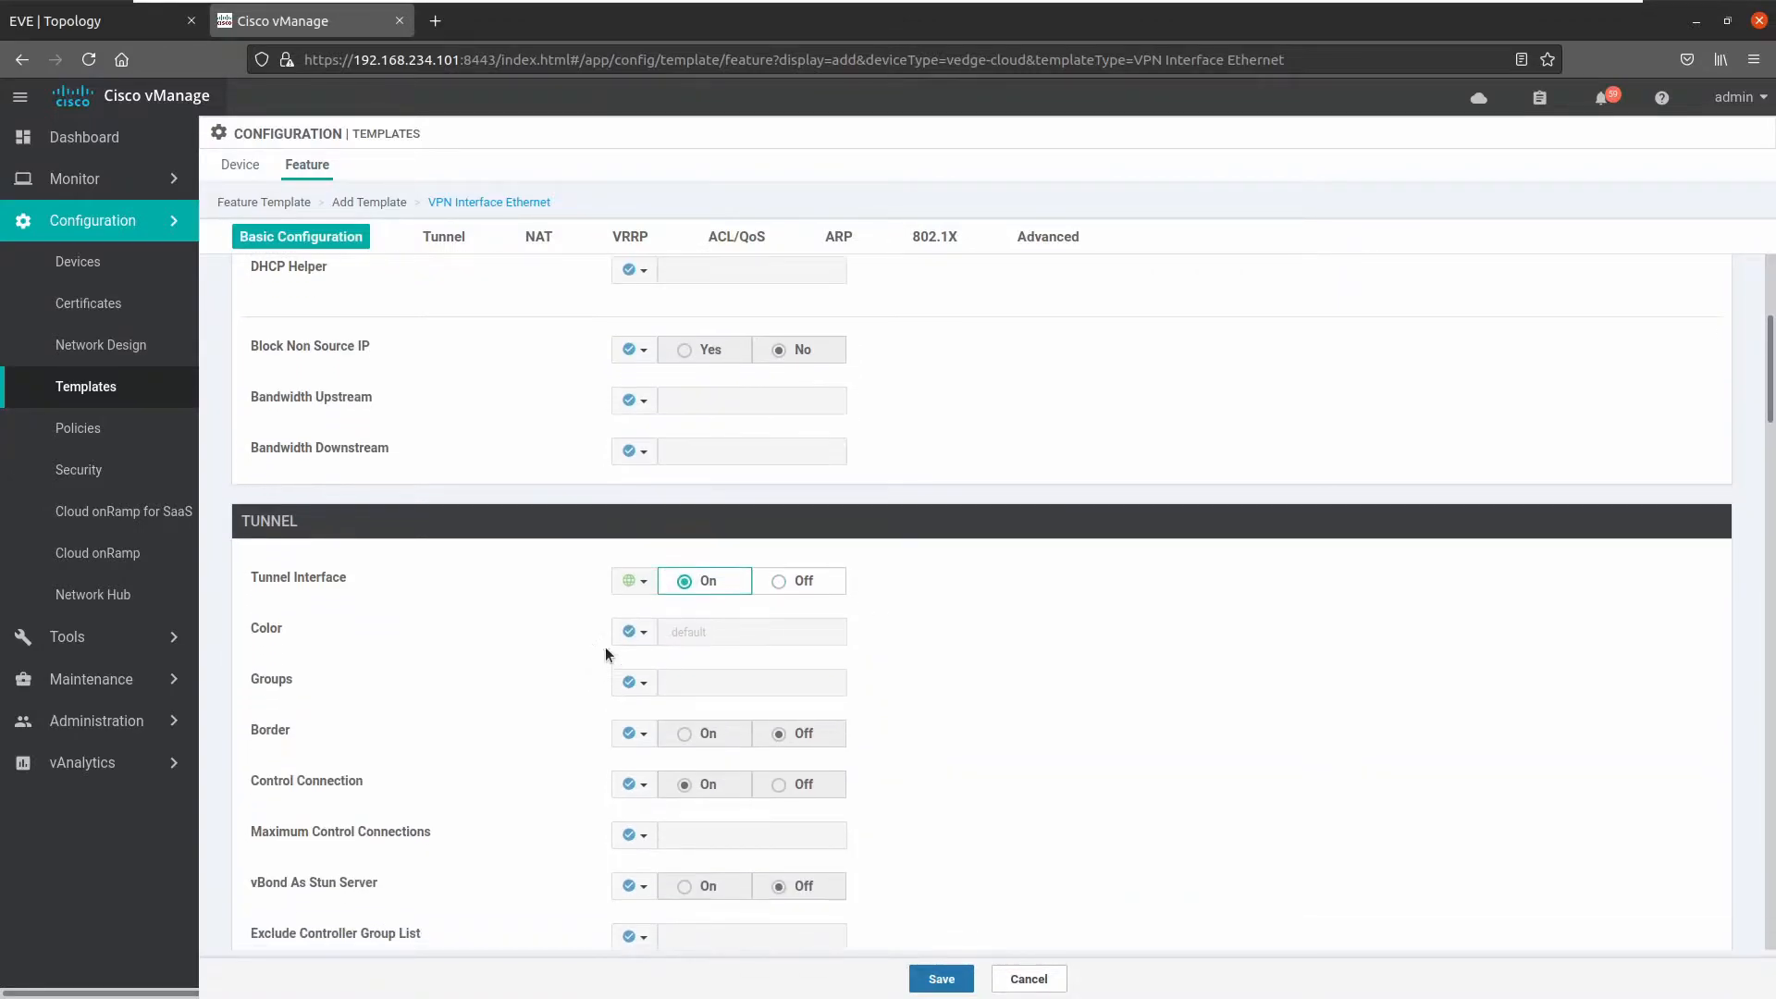
- Set the tunnel color to the global value biz-internet
click(630, 632)
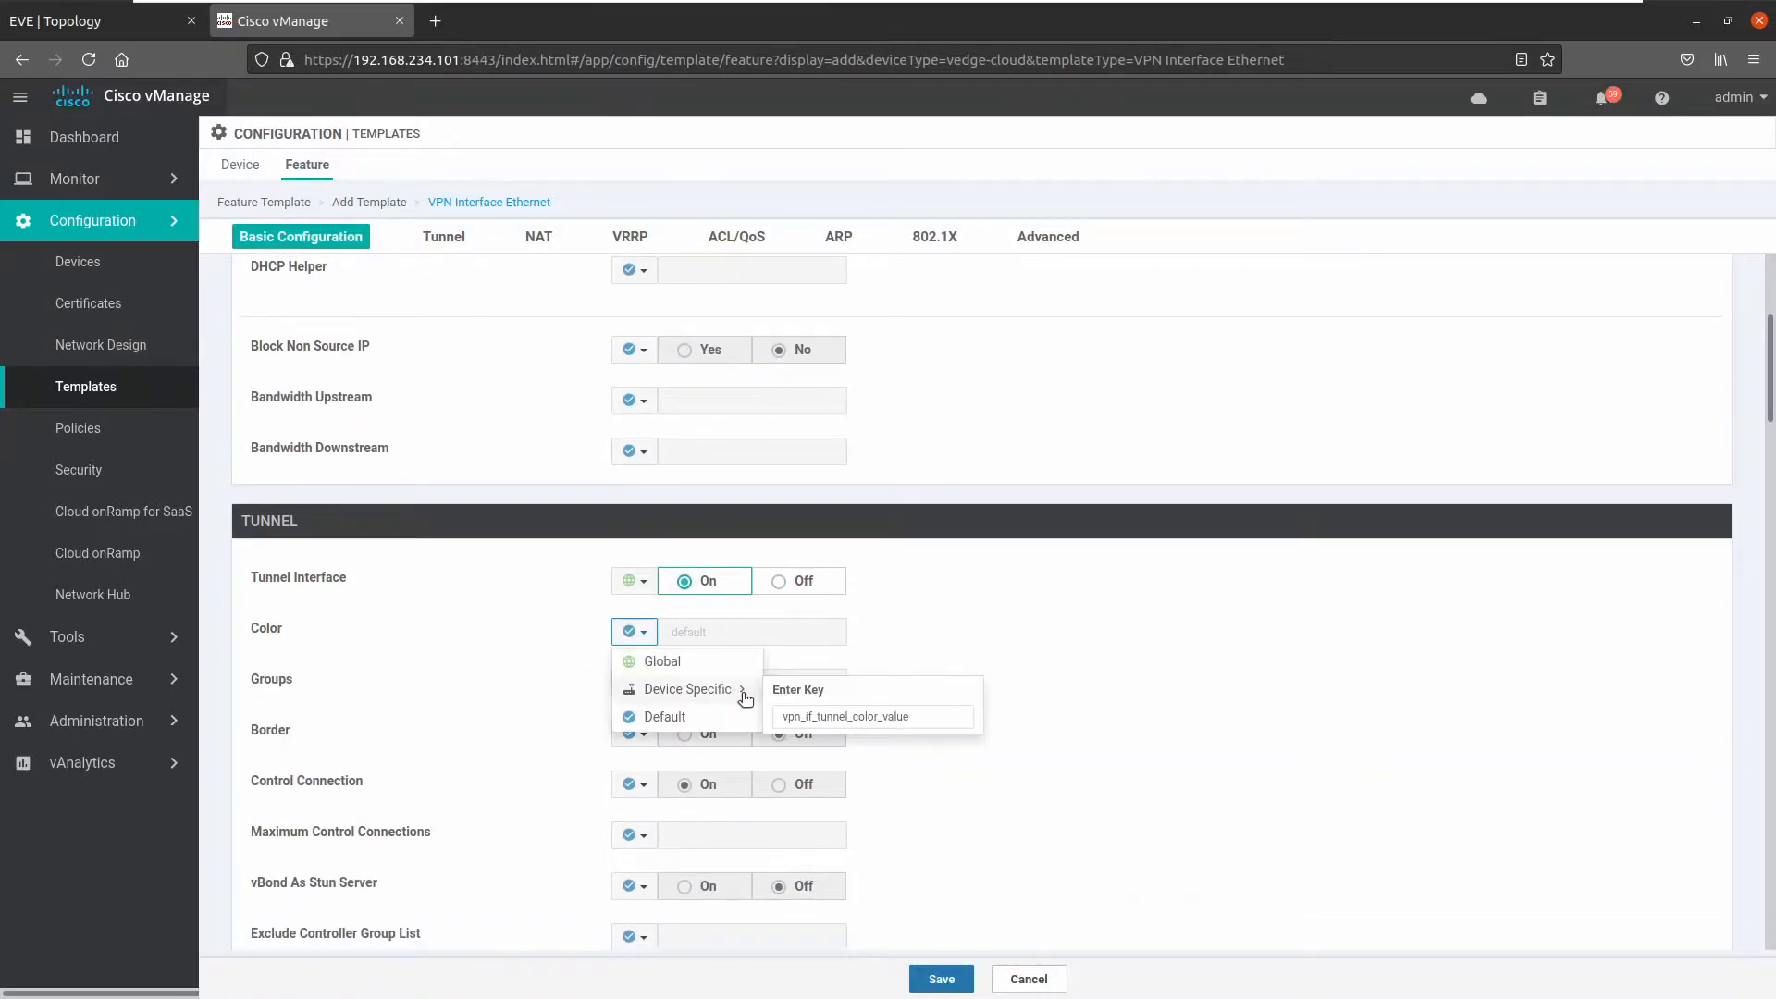
click(662, 661)
click(746, 633)
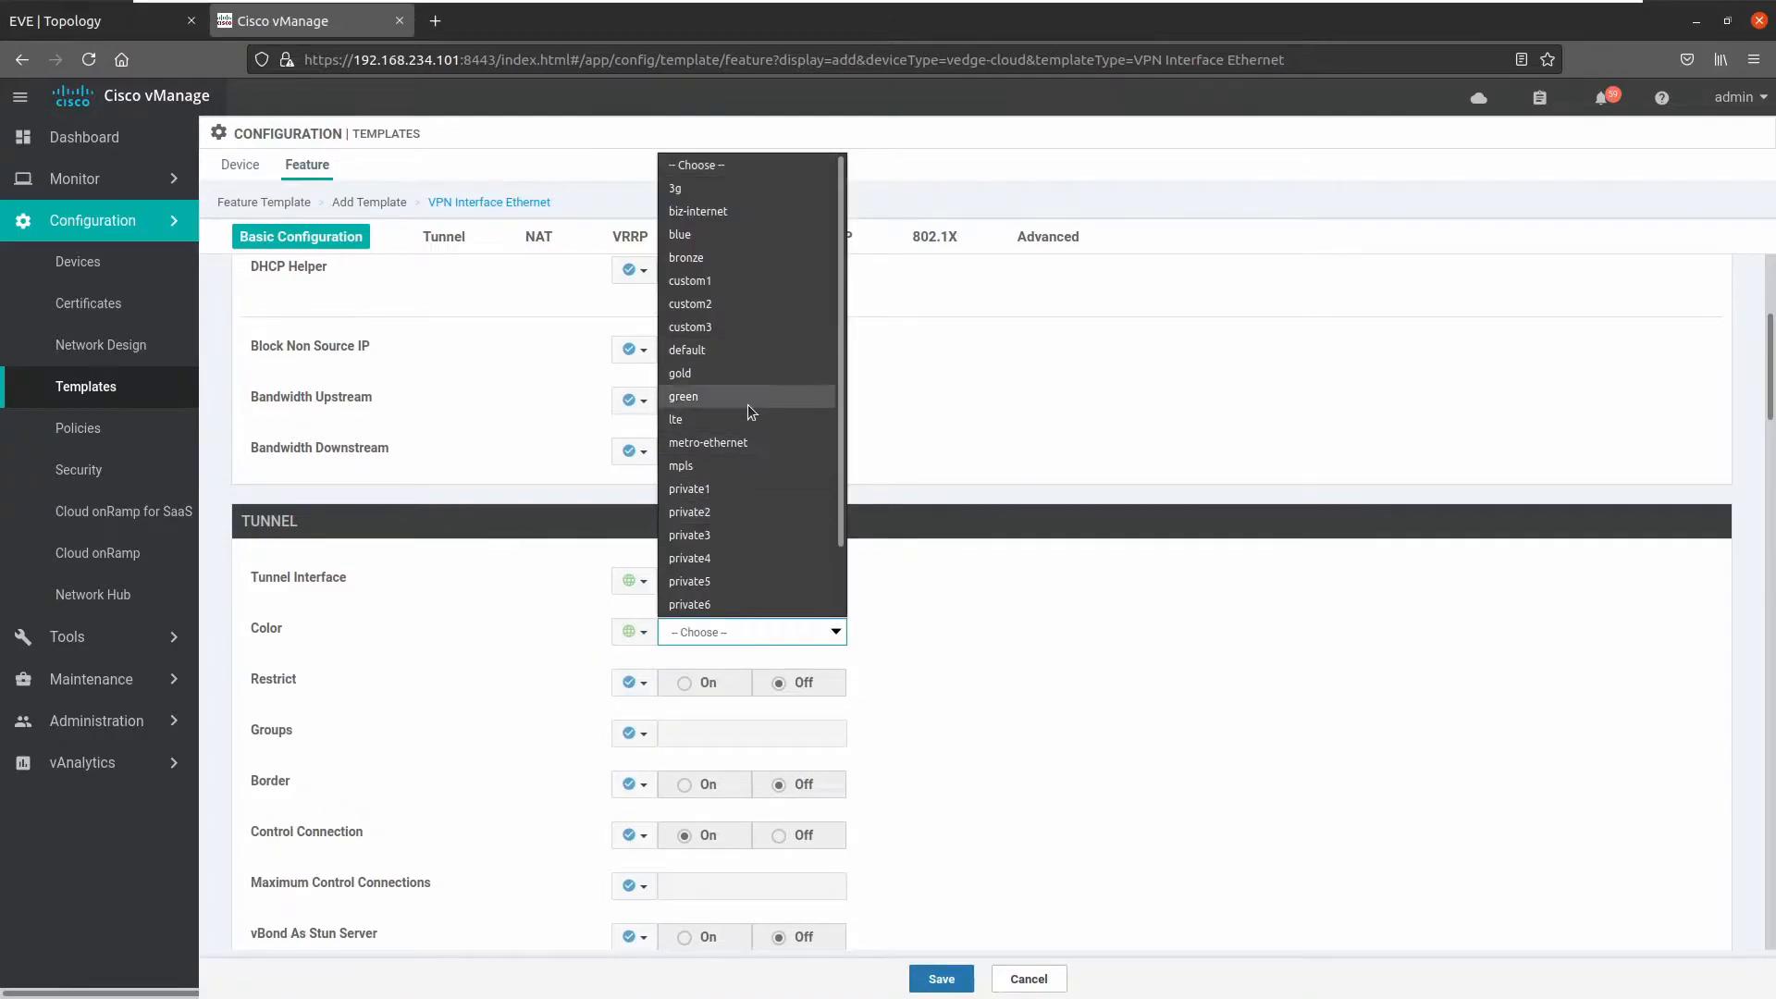
click(725, 213)
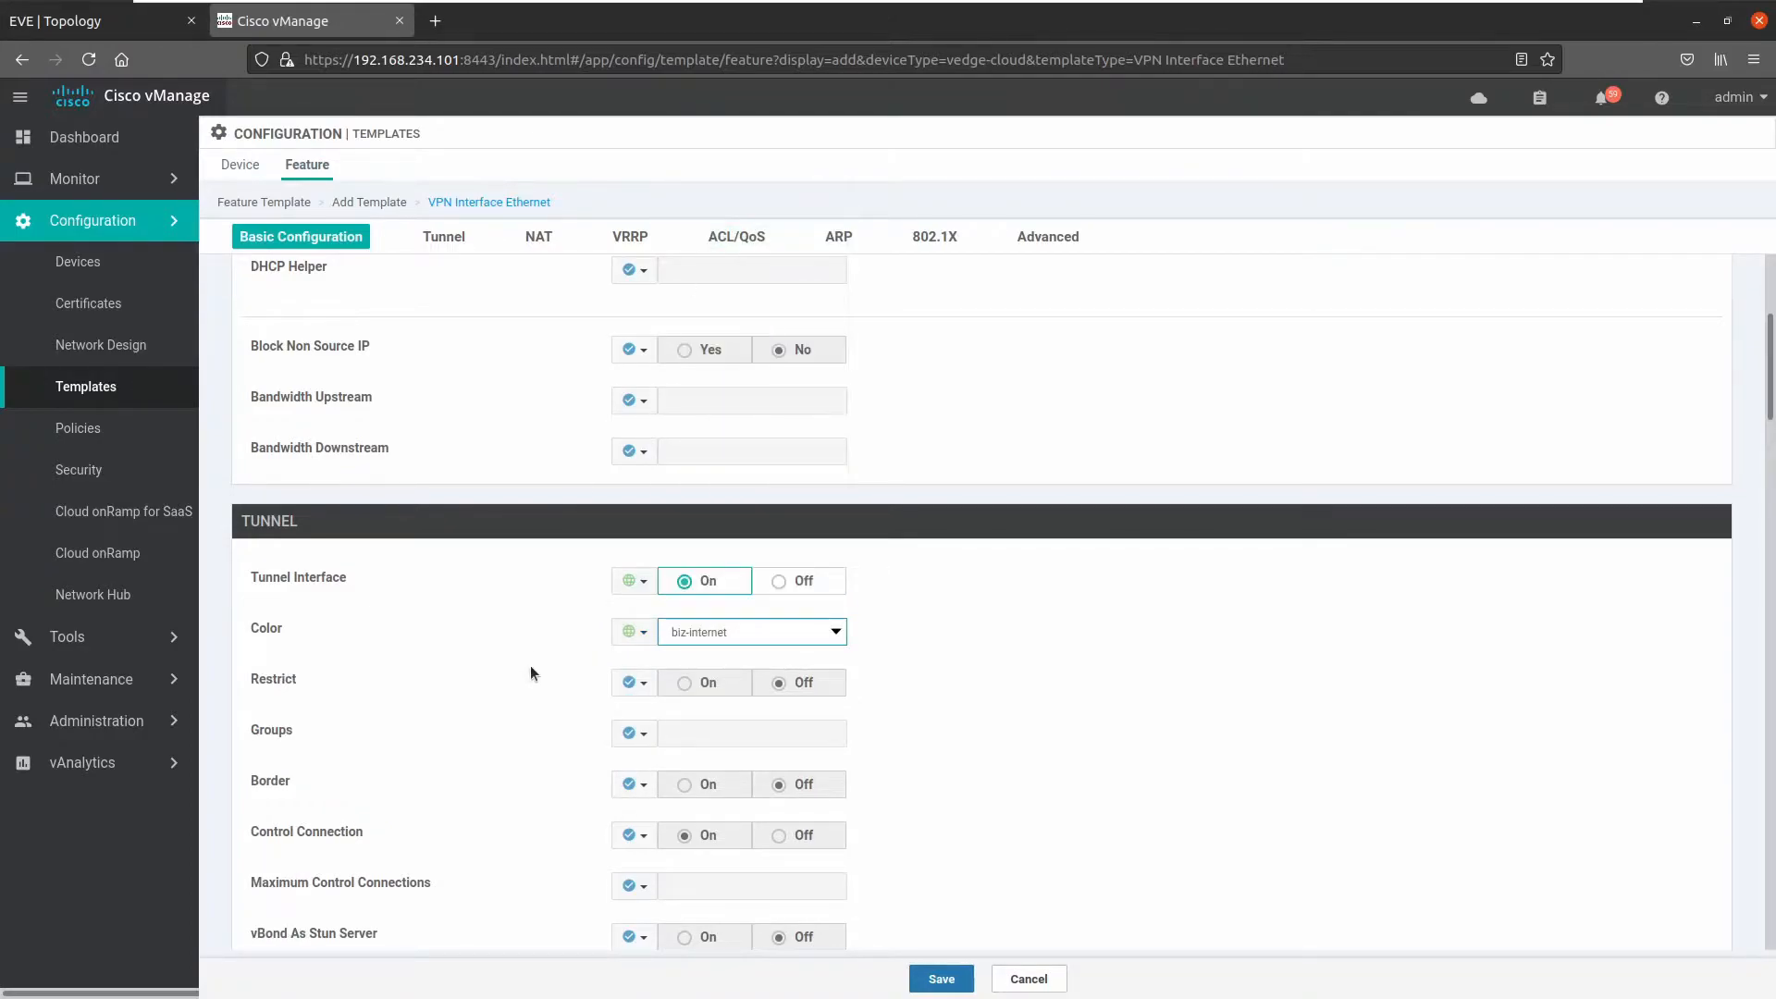
- Turn on Restrict for the tunnel as a global value
scroll(530, 665, down, 2)
click(646, 599)
click(662, 620)
click(703, 591)
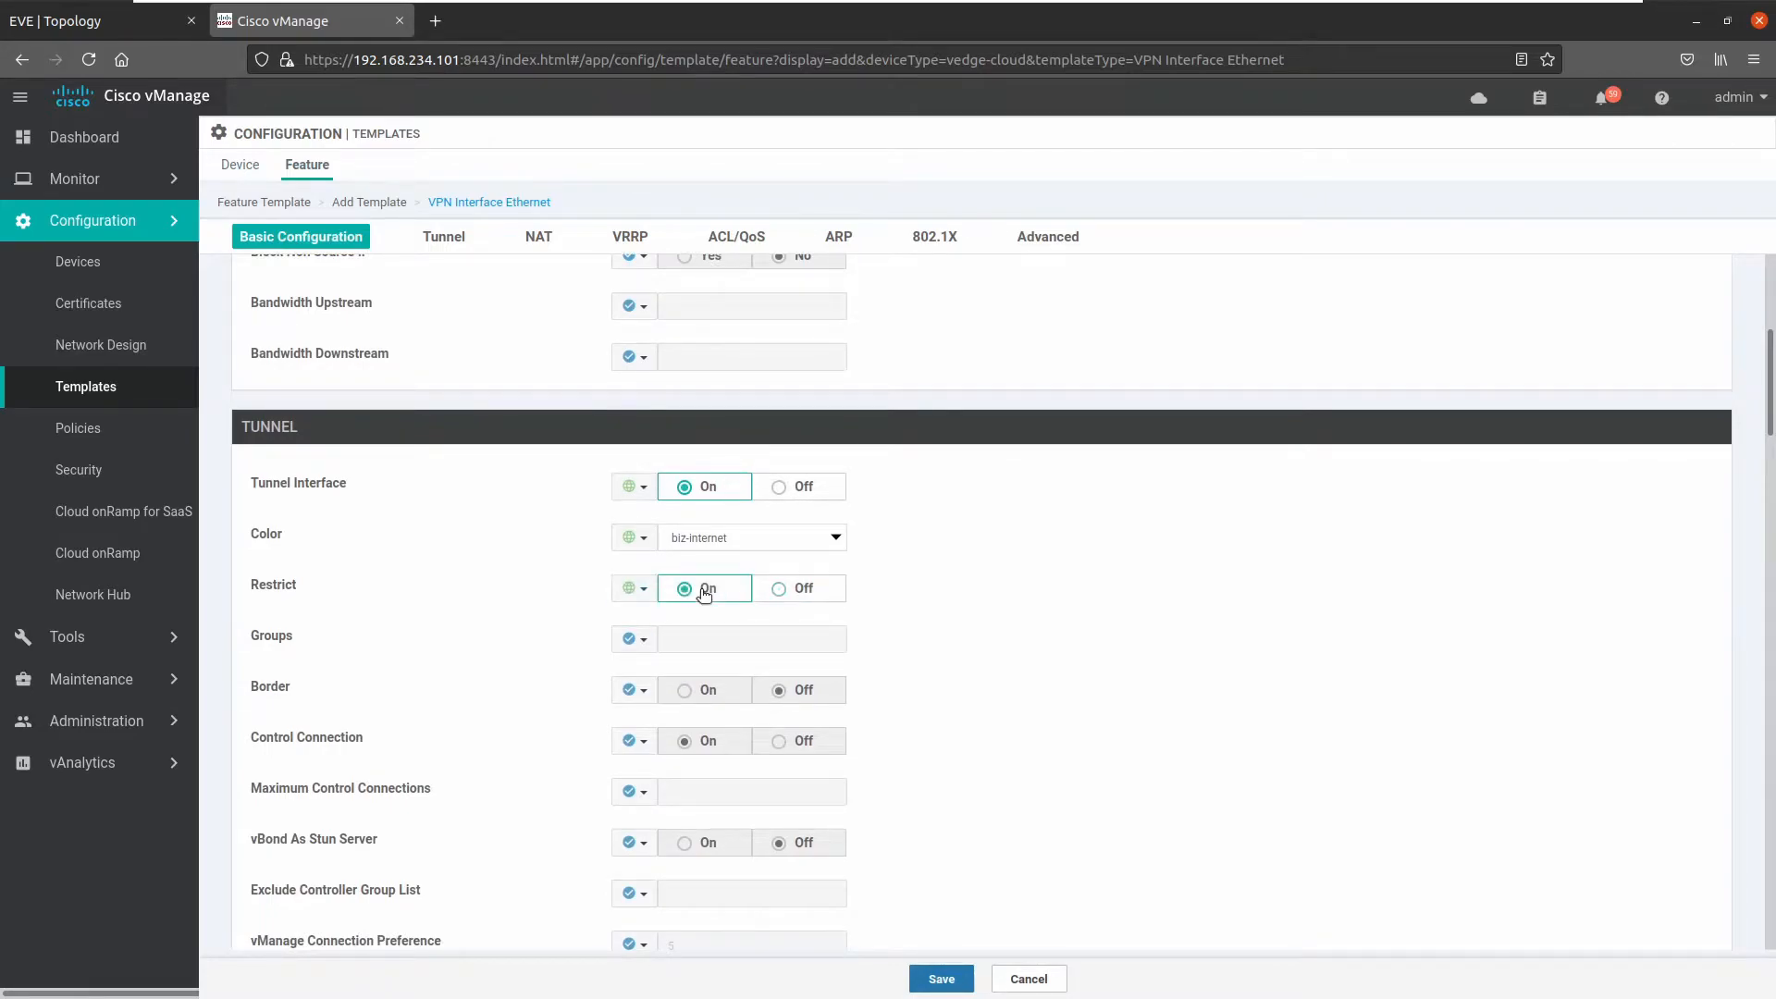
- Switch the tunnel's global Restrict setting to Off
scroll(944, 620, down, 1)
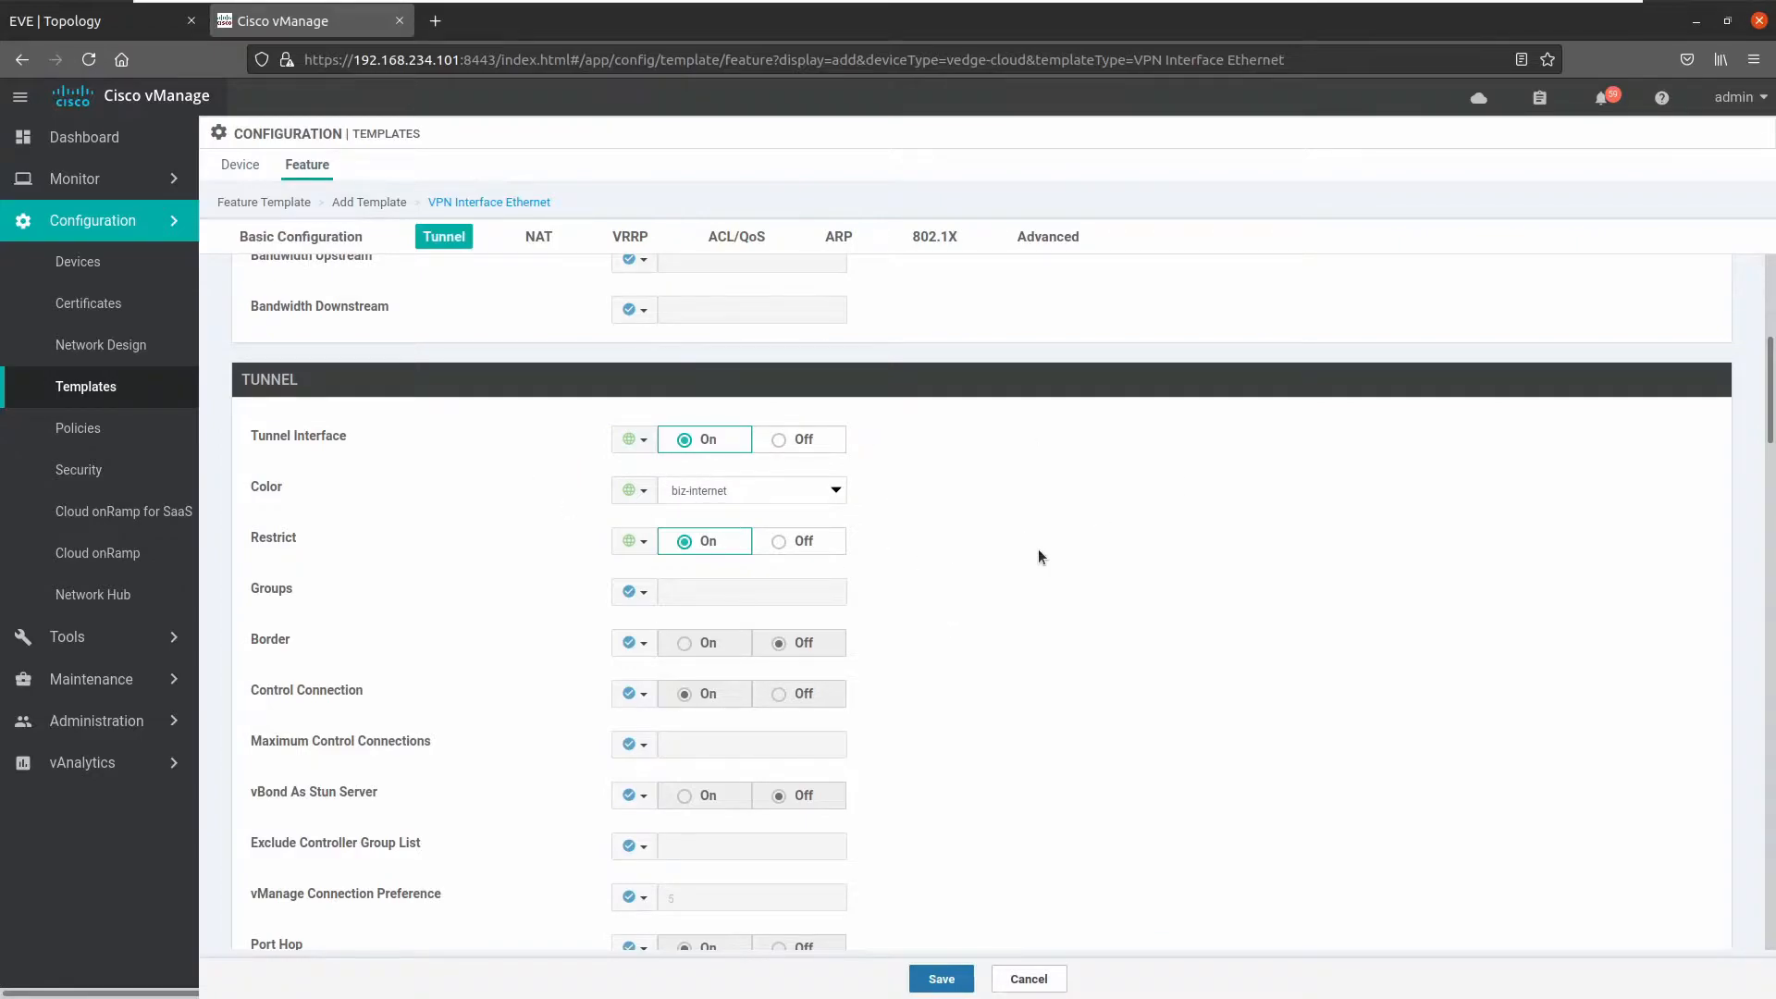
scroll(1038, 552, down, 2)
scroll(1038, 552, down, 1)
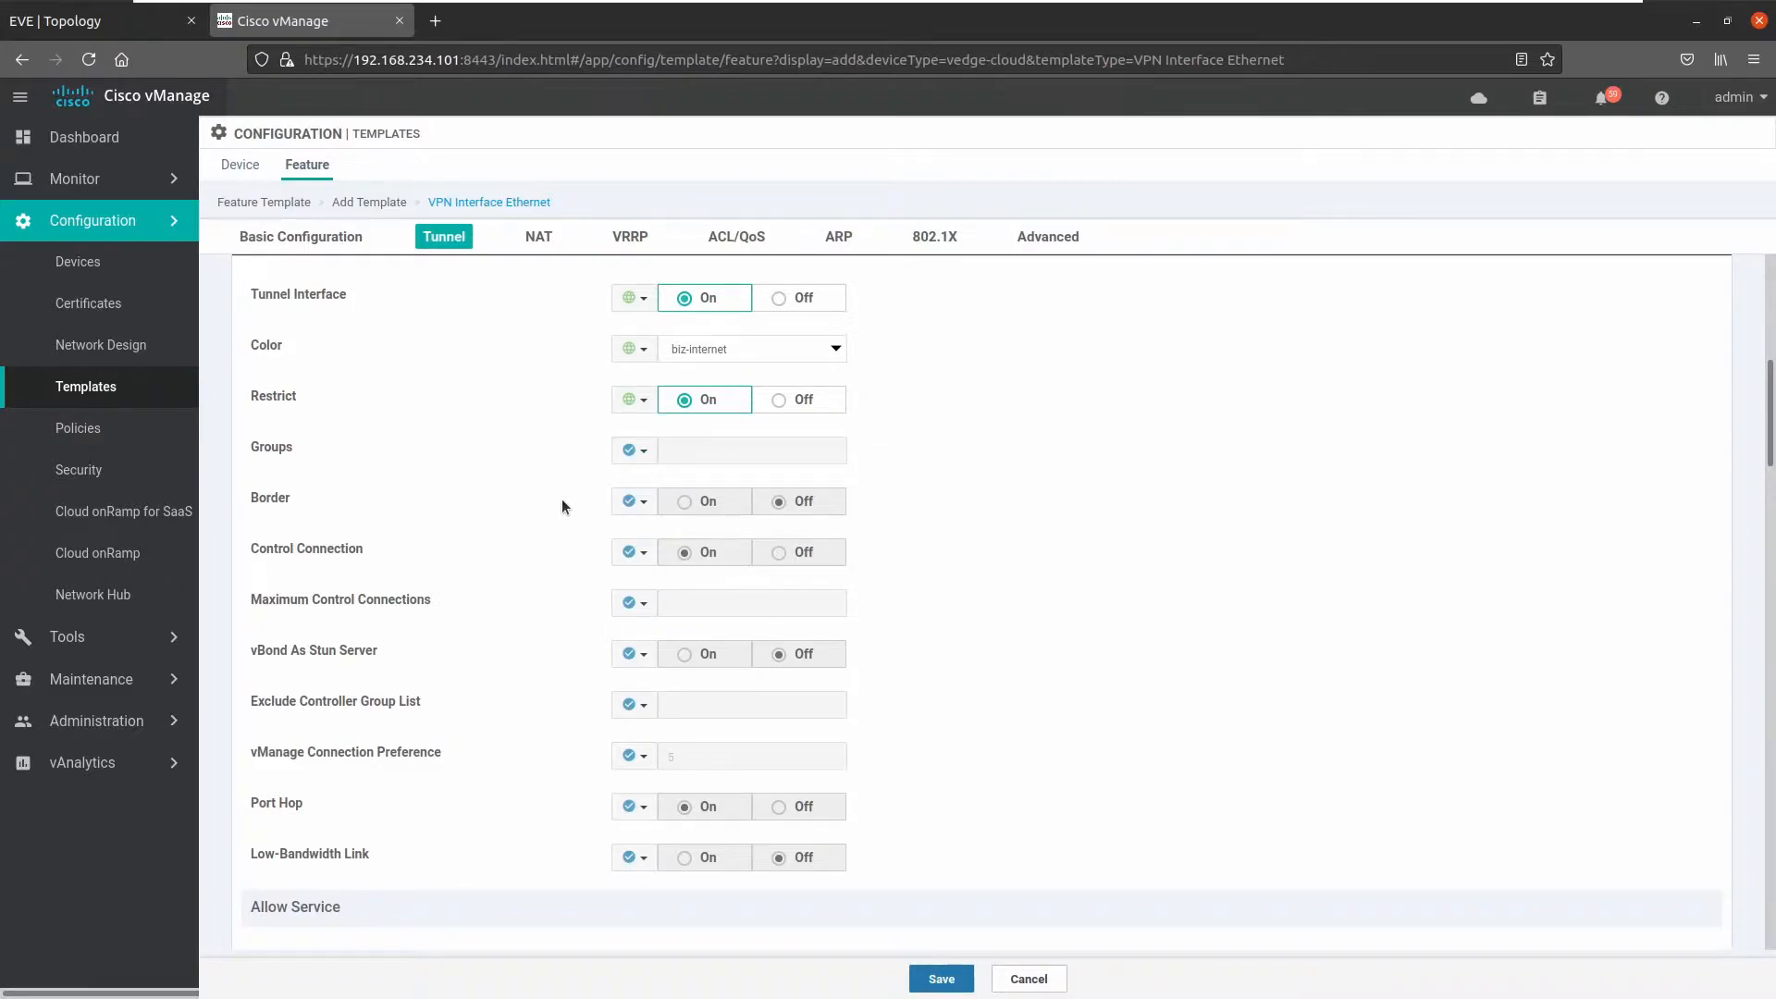
scroll(561, 500, down, 1)
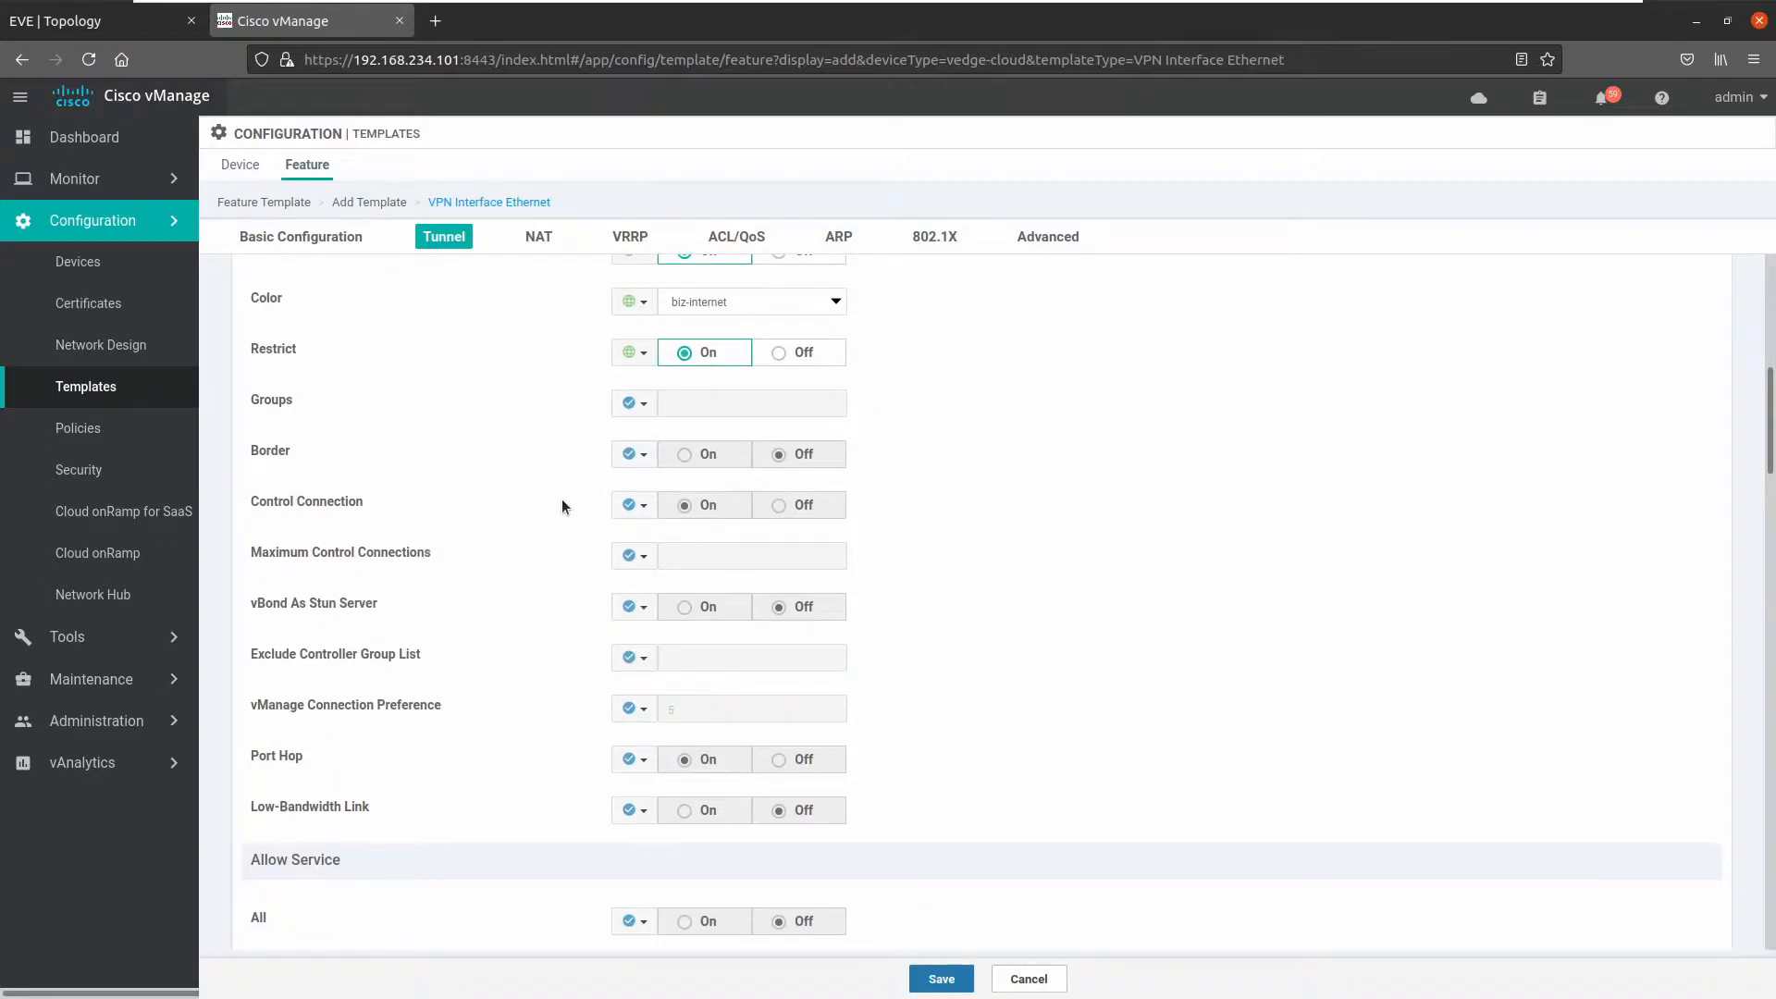
scroll(562, 500, down, 1)
scroll(563, 505, up, 2)
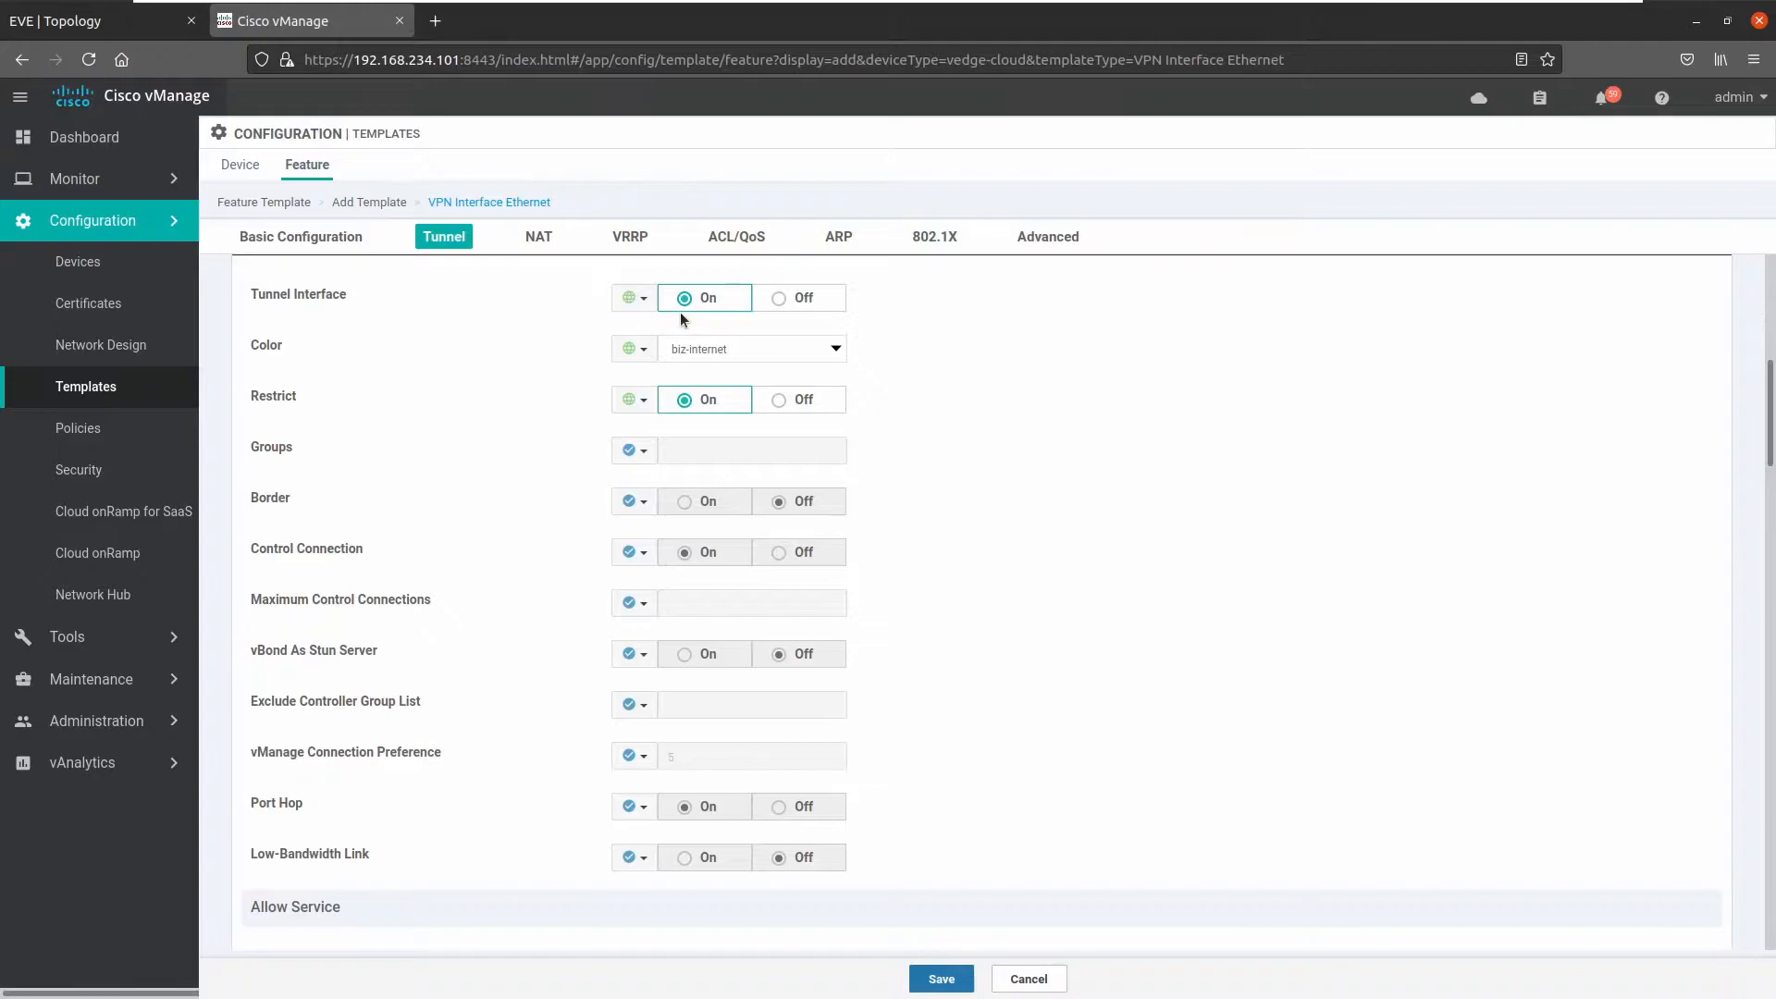
click(775, 401)
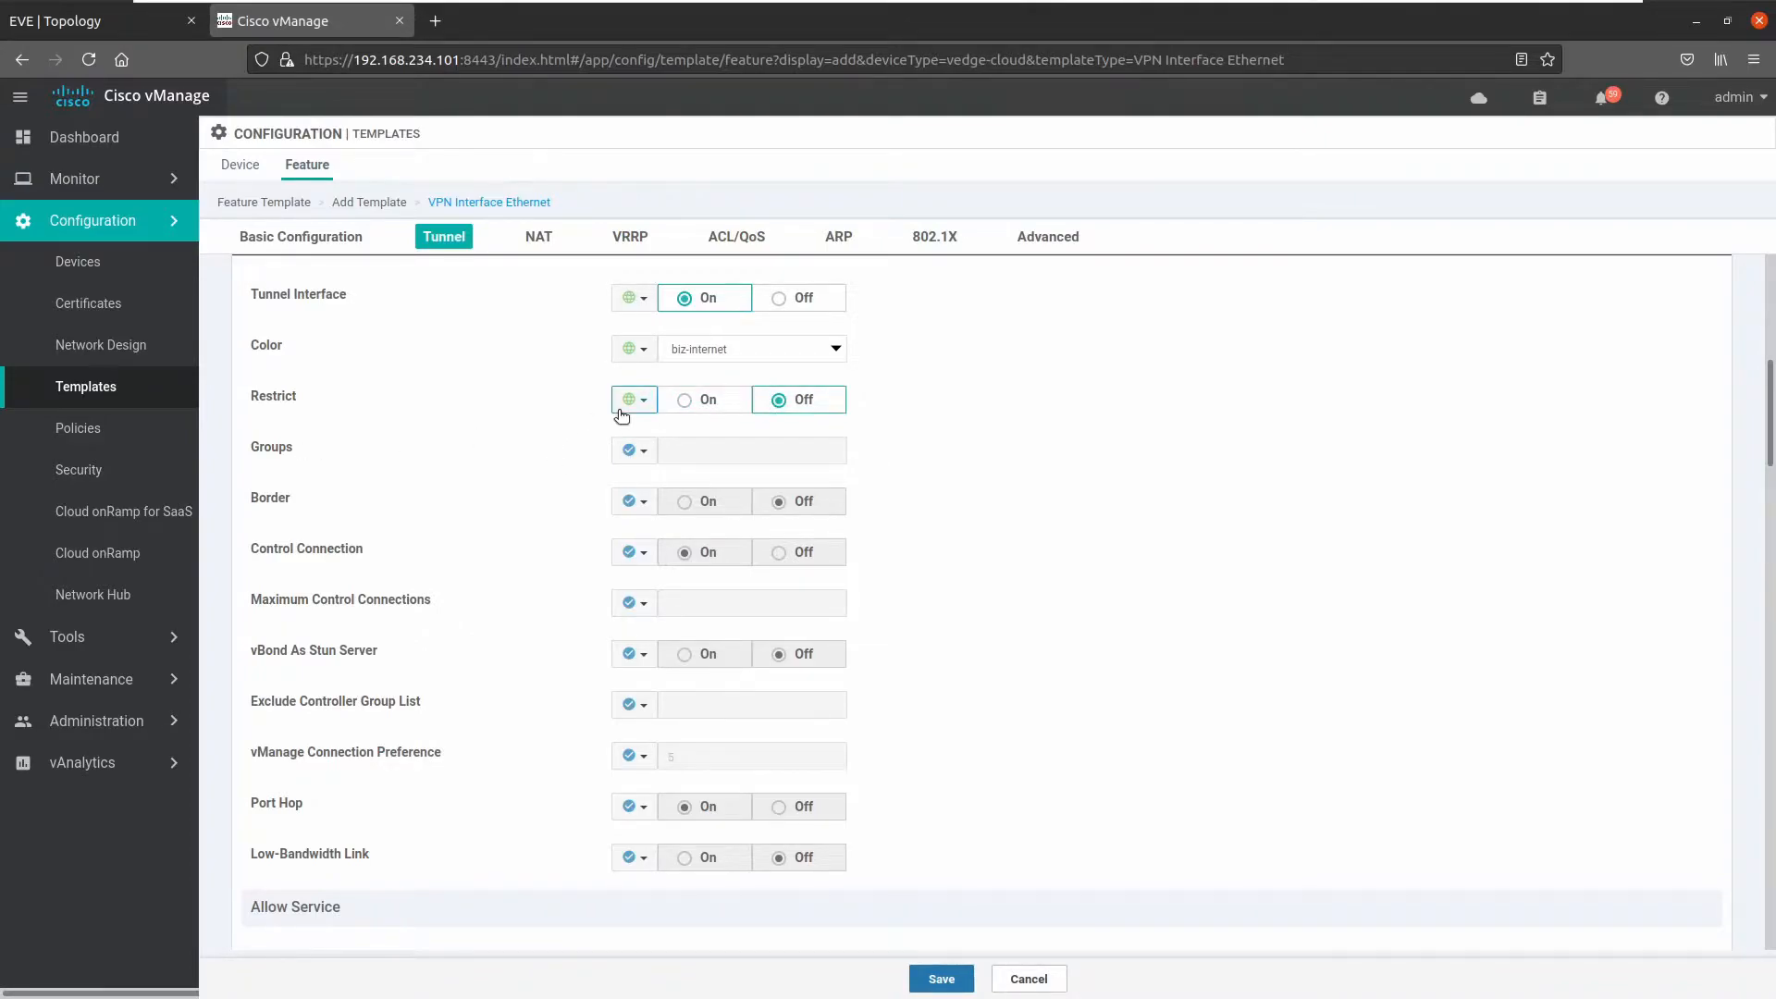
- Allow all services on the tunnel with the global value On and save the interface template
scroll(542, 431, down, 2)
scroll(566, 490, down, 4)
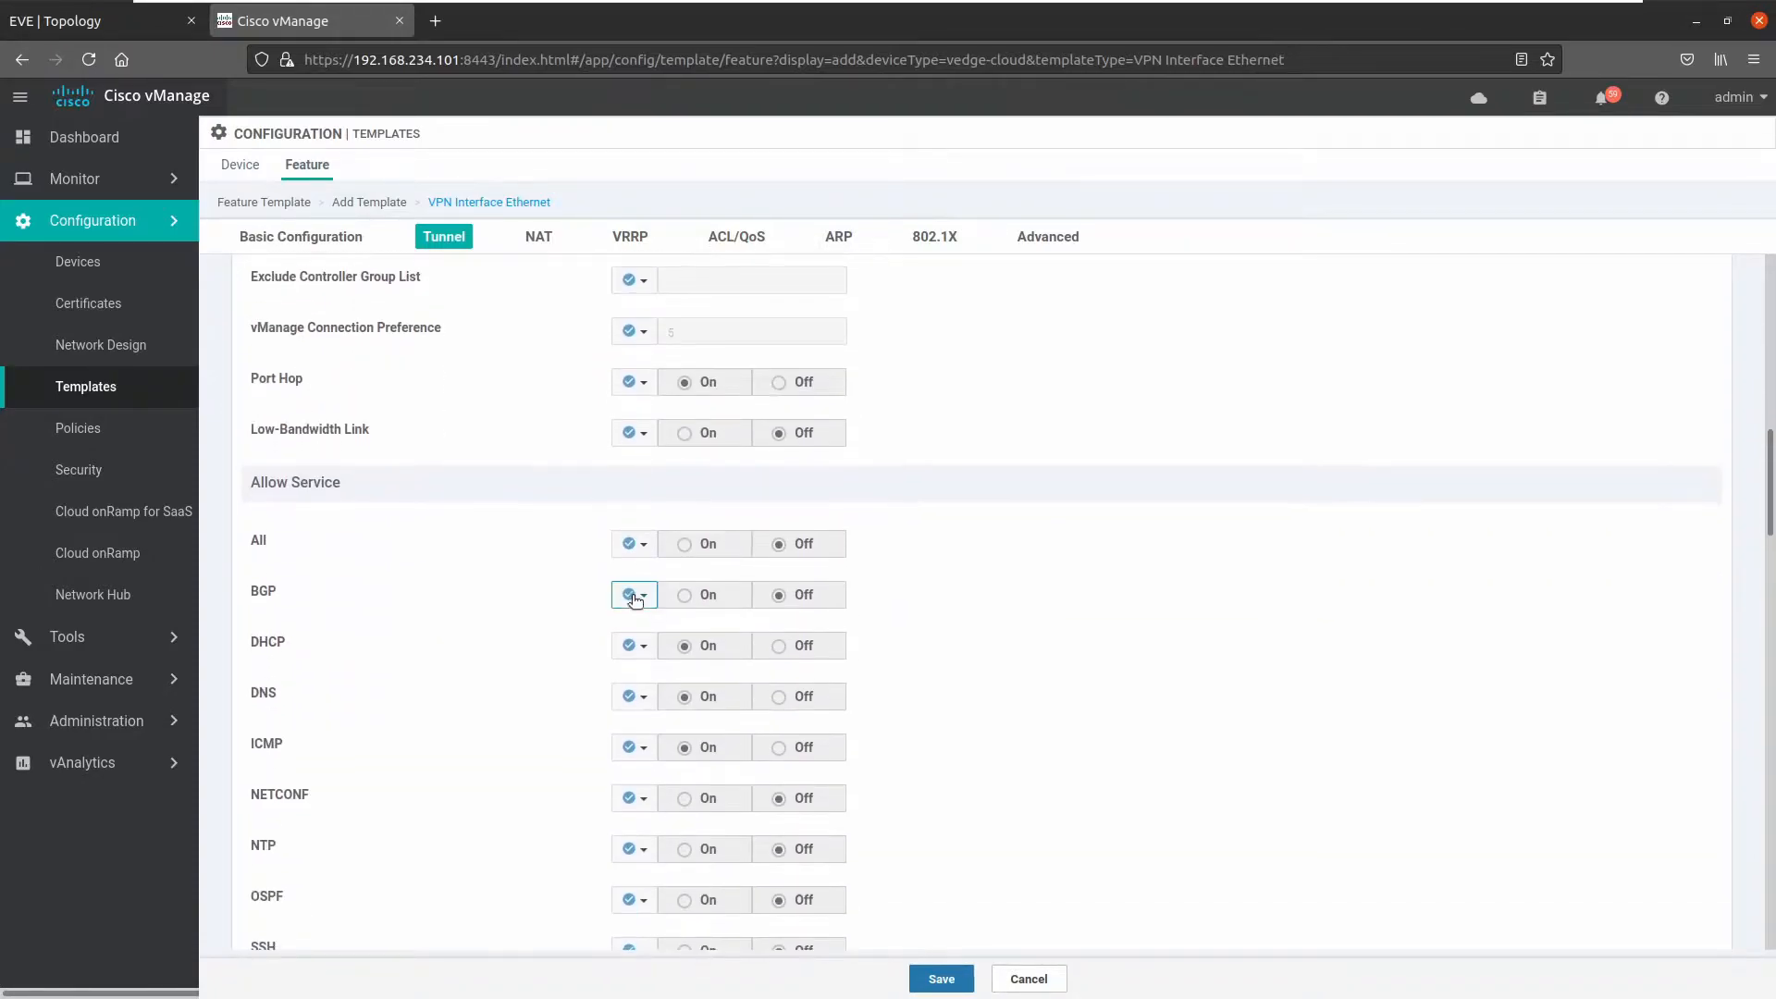
click(633, 544)
click(683, 568)
click(689, 551)
scroll(999, 569, down, 3)
scroll(999, 569, down, 3)
click(939, 978)
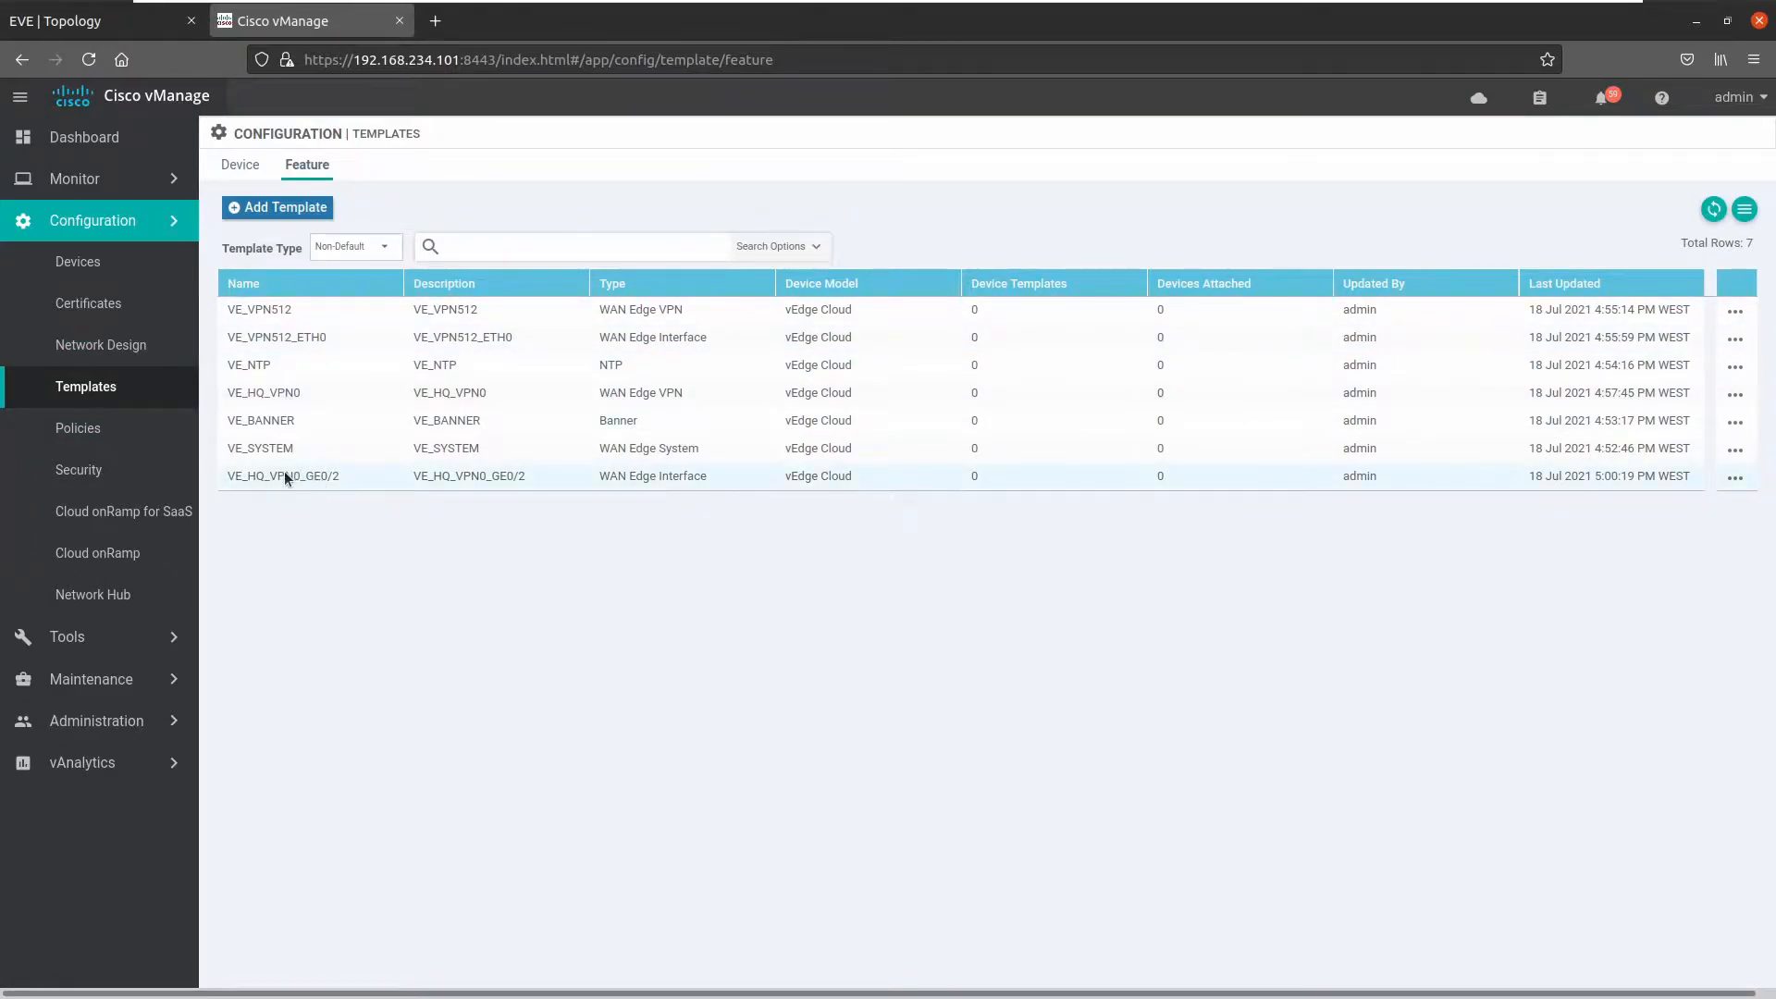
- Copy the VE_HQ_VPN0 feature template, using VE_SITE1_VPN0 as both the new name and description
click(125, 26)
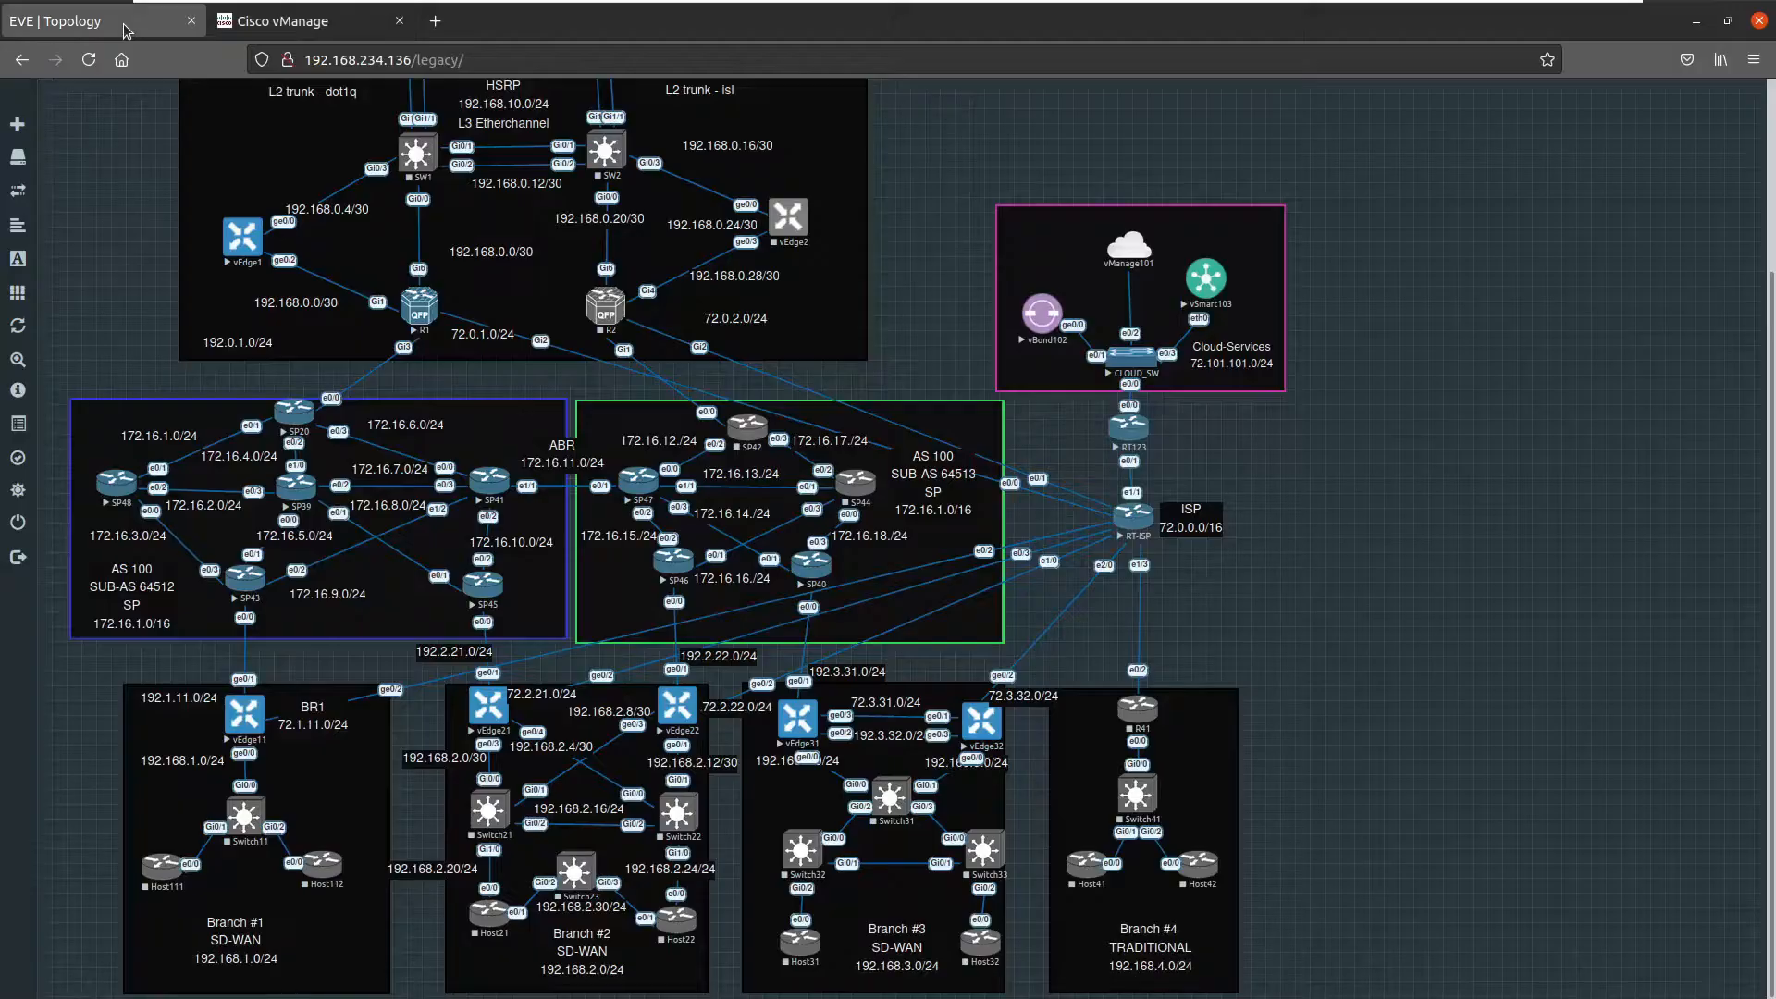
click(298, 26)
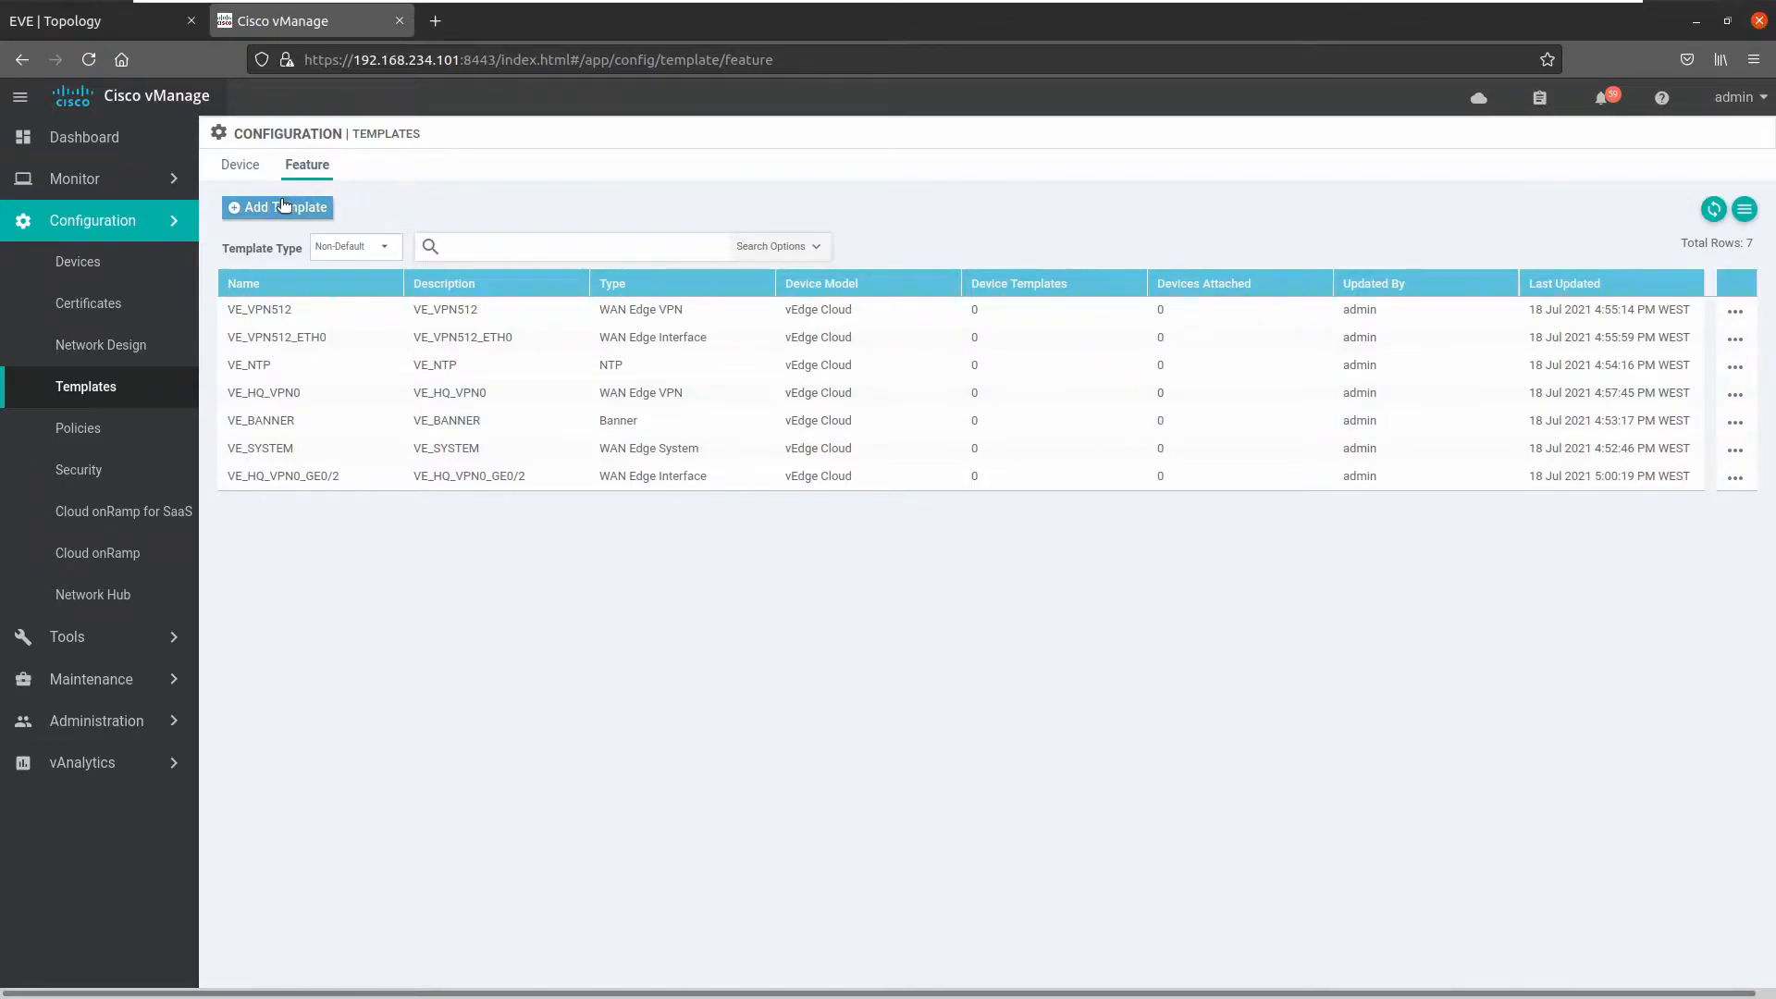
click(276, 392)
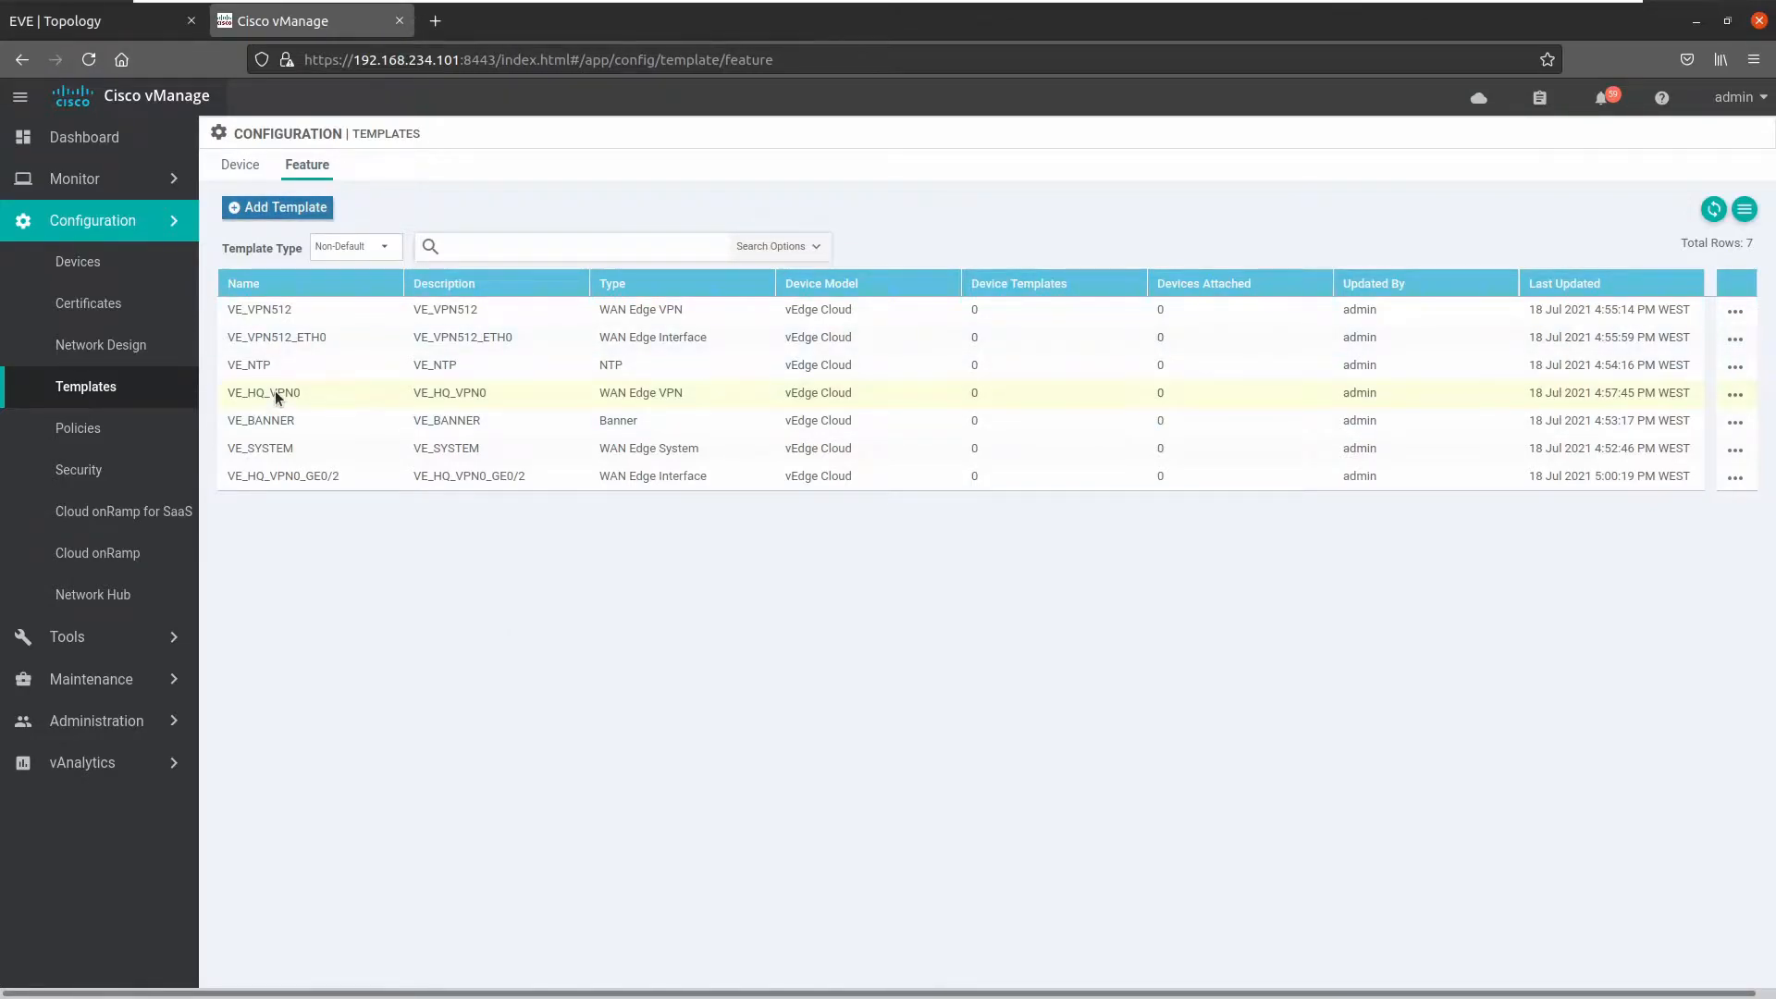
click(1736, 394)
click(1635, 535)
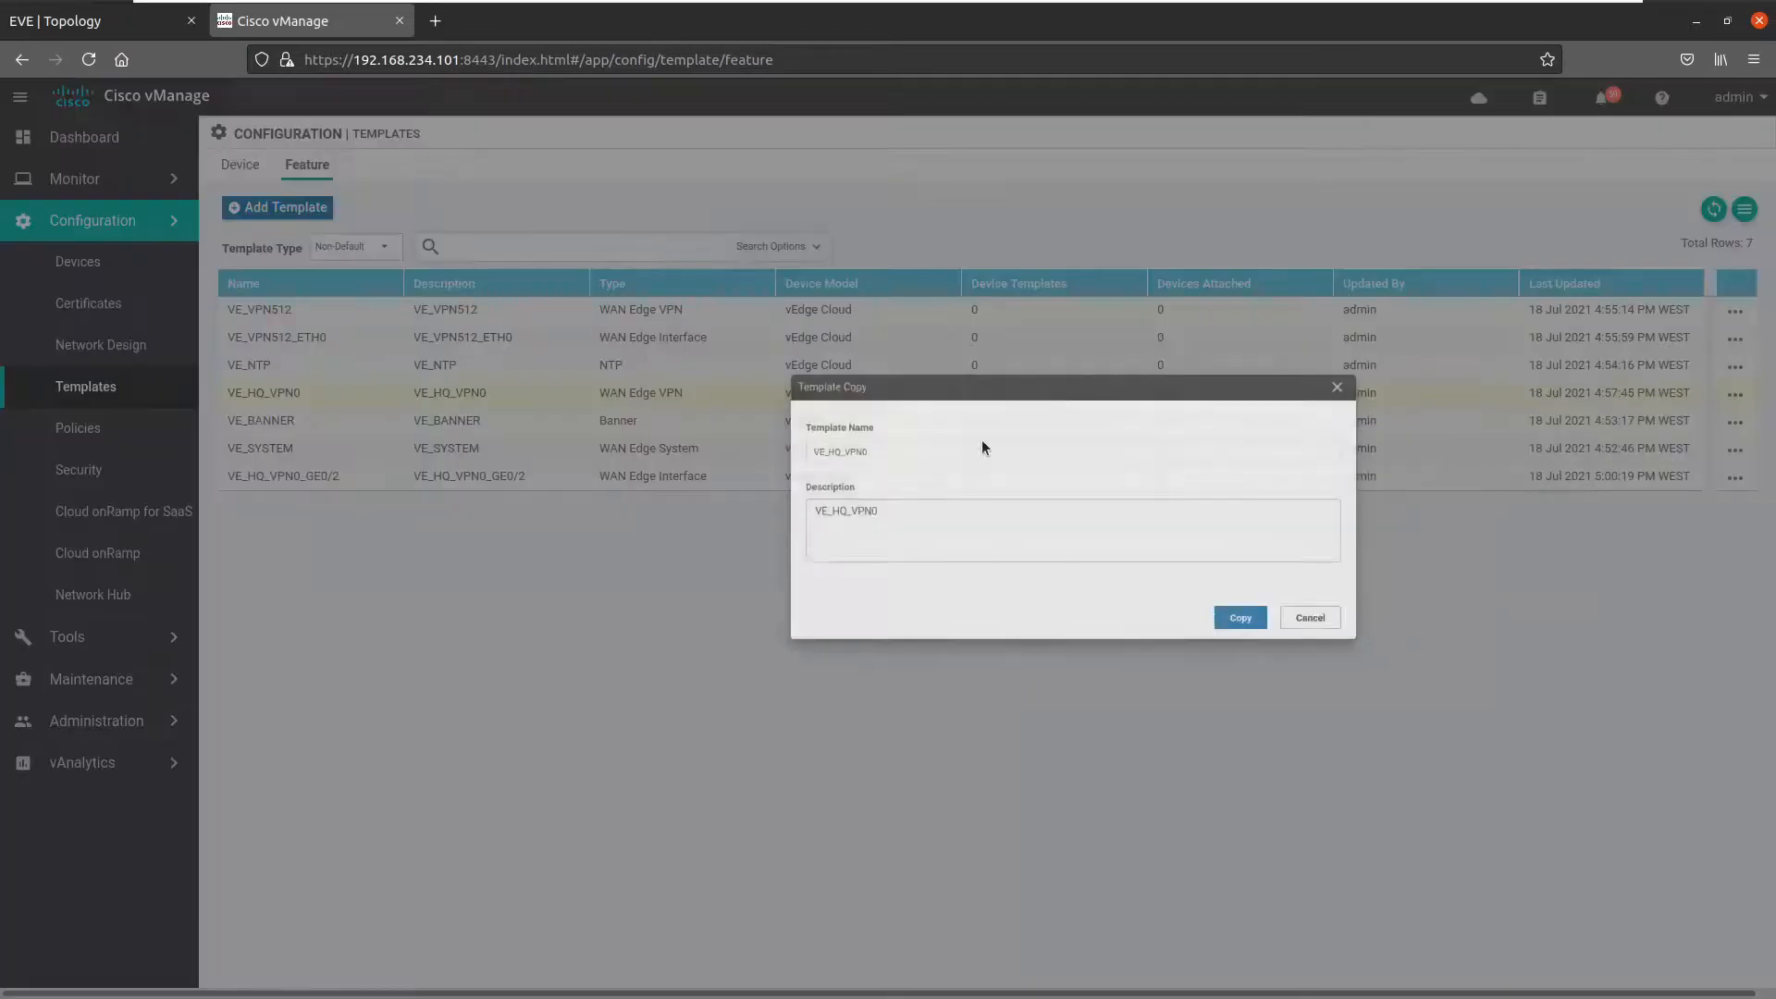
click(618, 472)
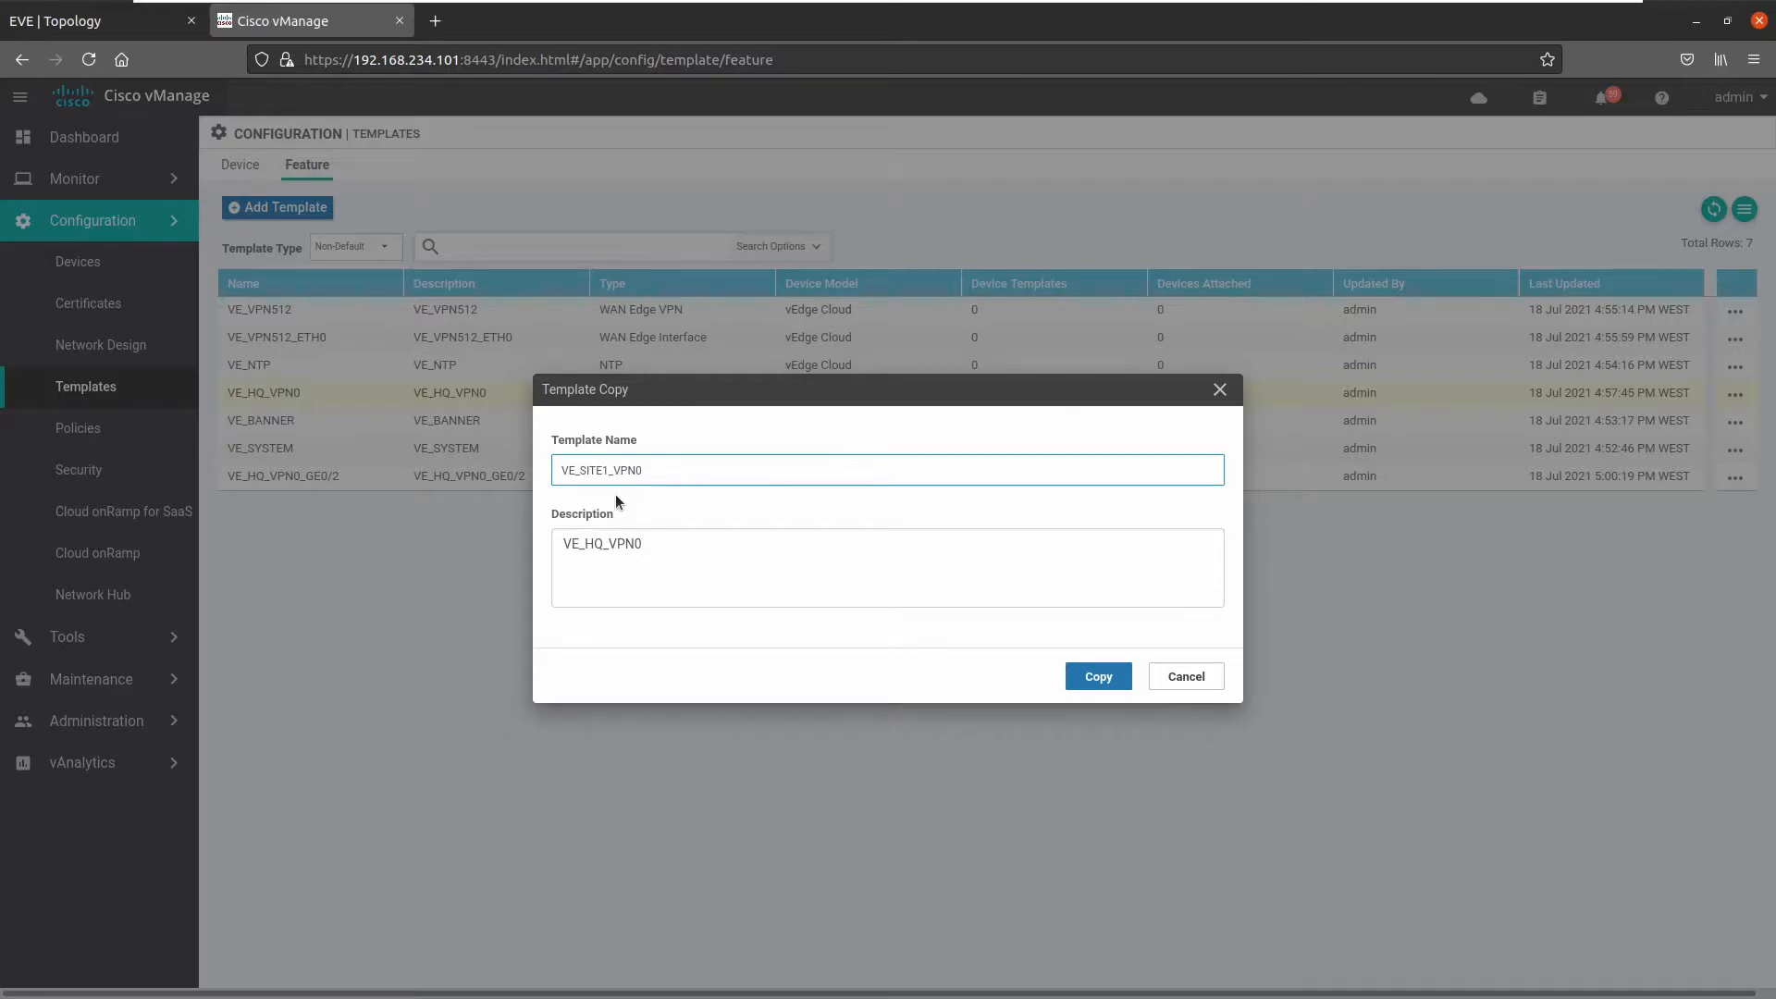
key(Tab)
key(ctrl+a)
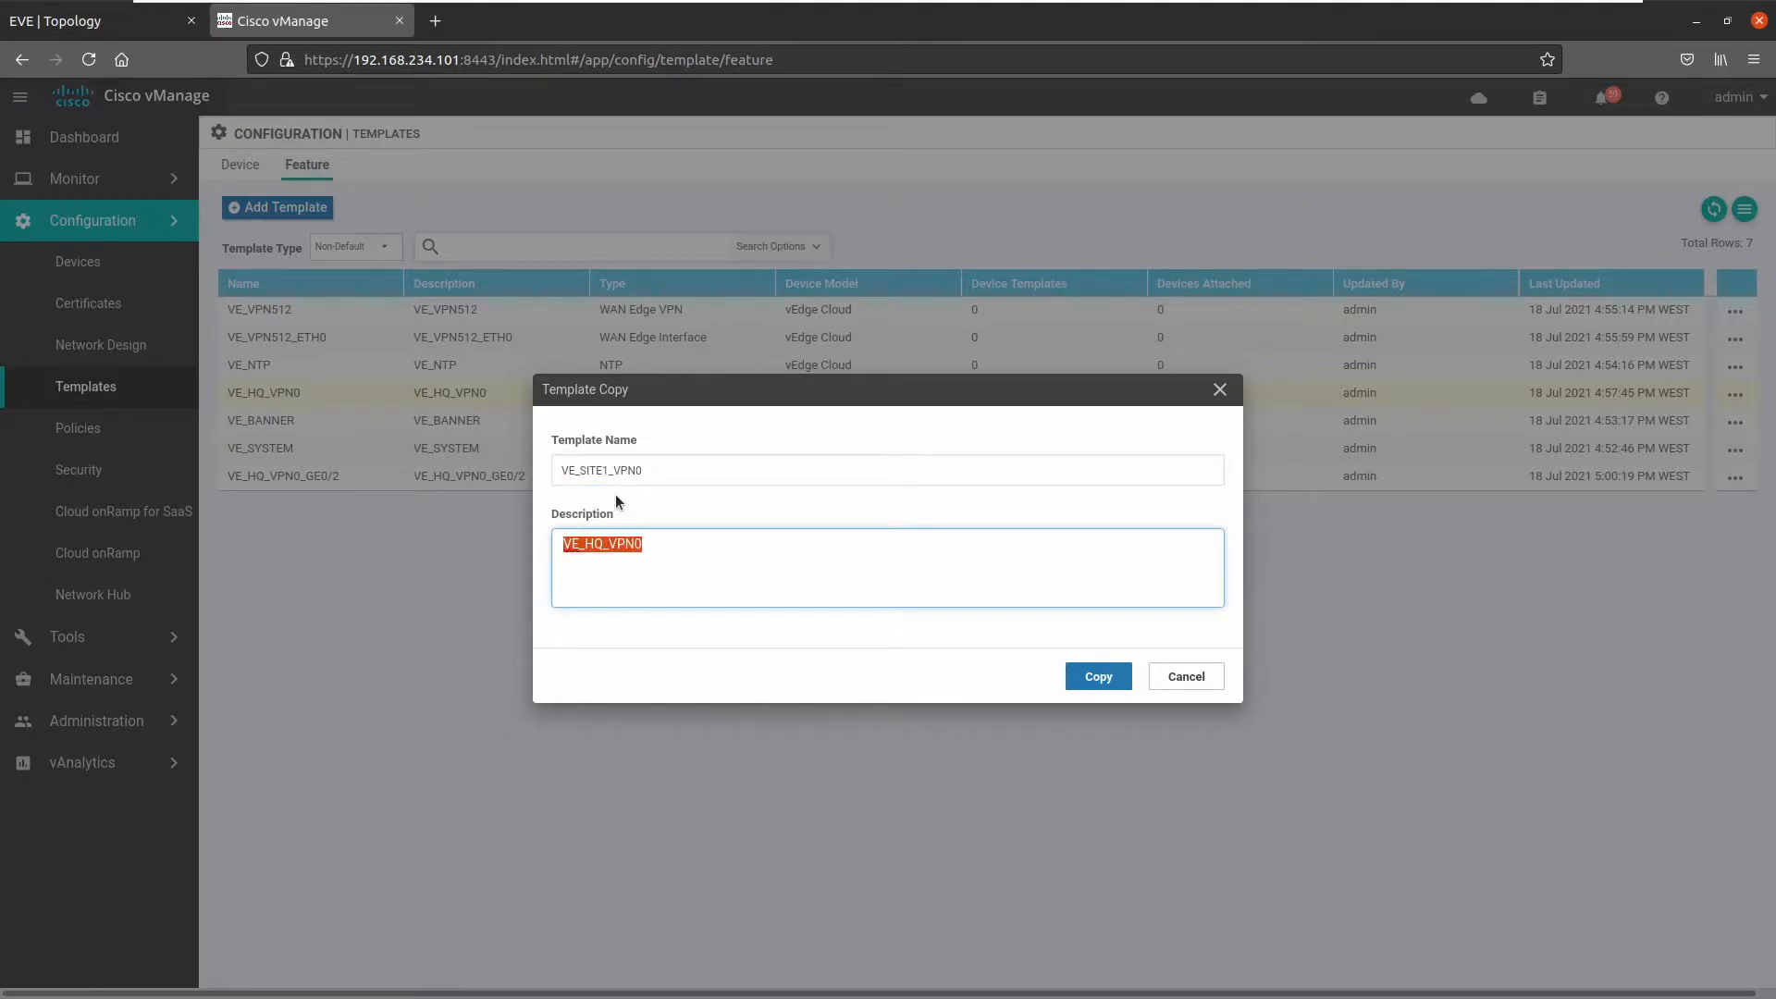
key(ctrl+v)
click(1081, 678)
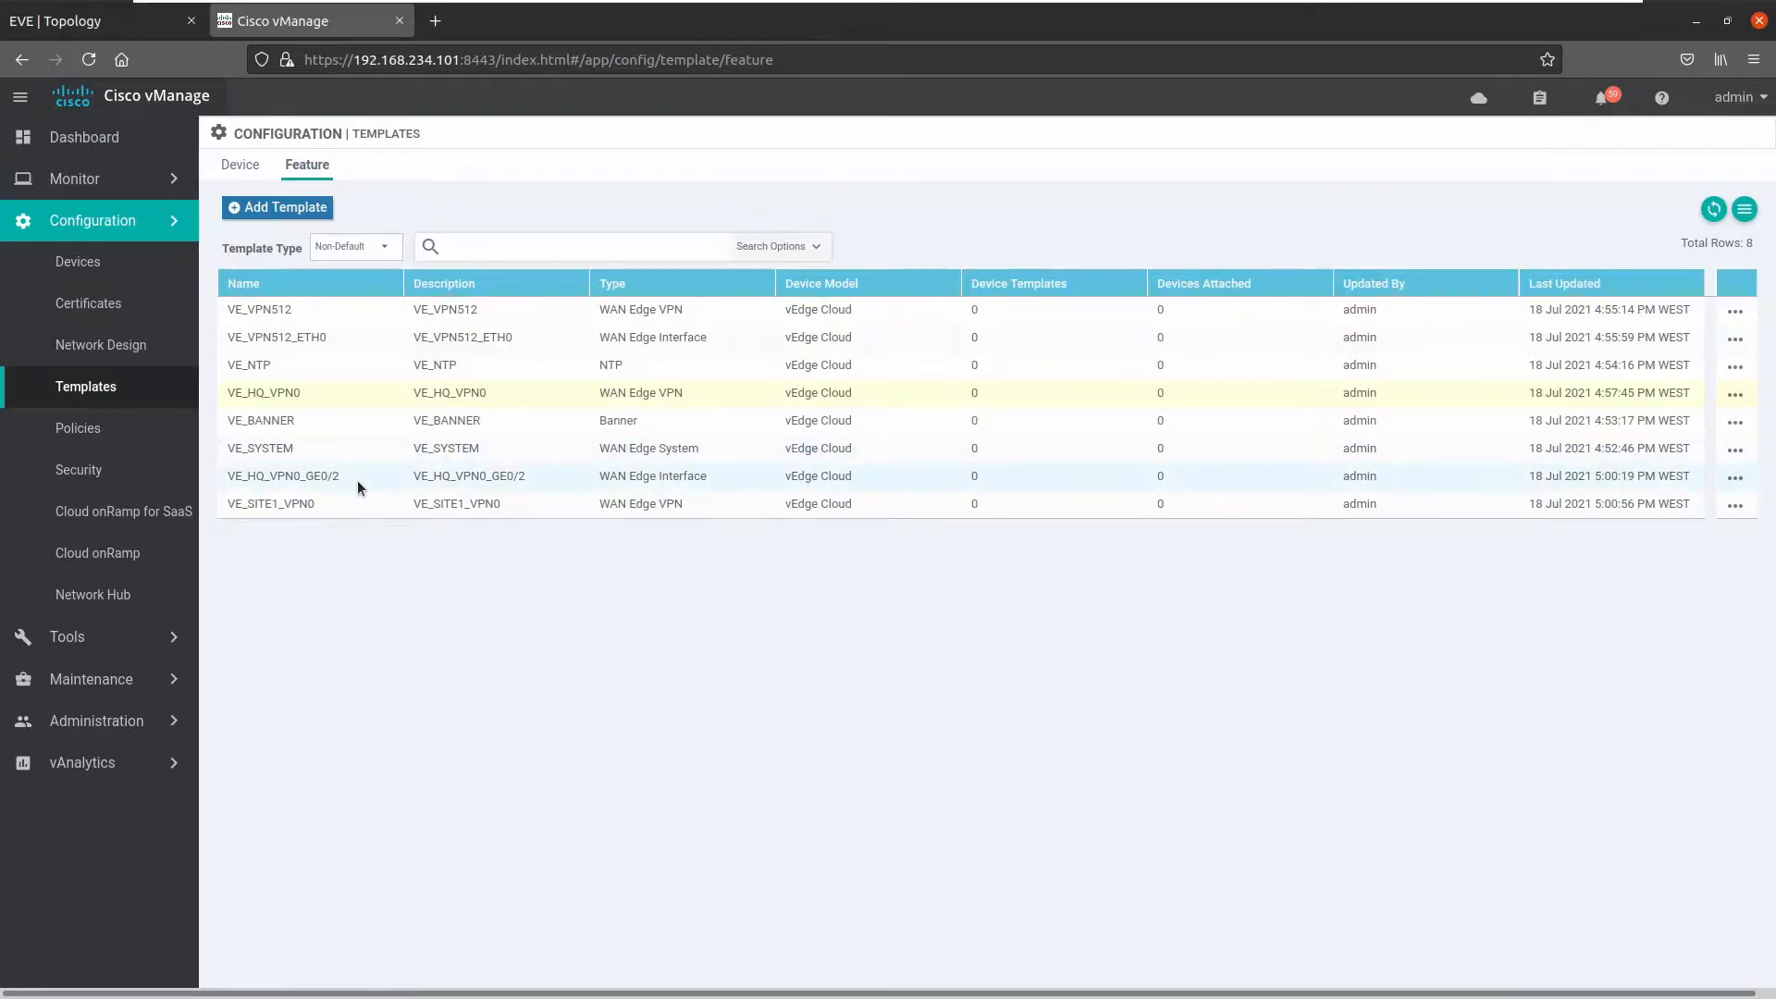
- Copy the VE_HQ_VPN0_GE0/2 feature template, using VE_SITE1_VPN0_GE0/2 as both the new name and description
click(1736, 478)
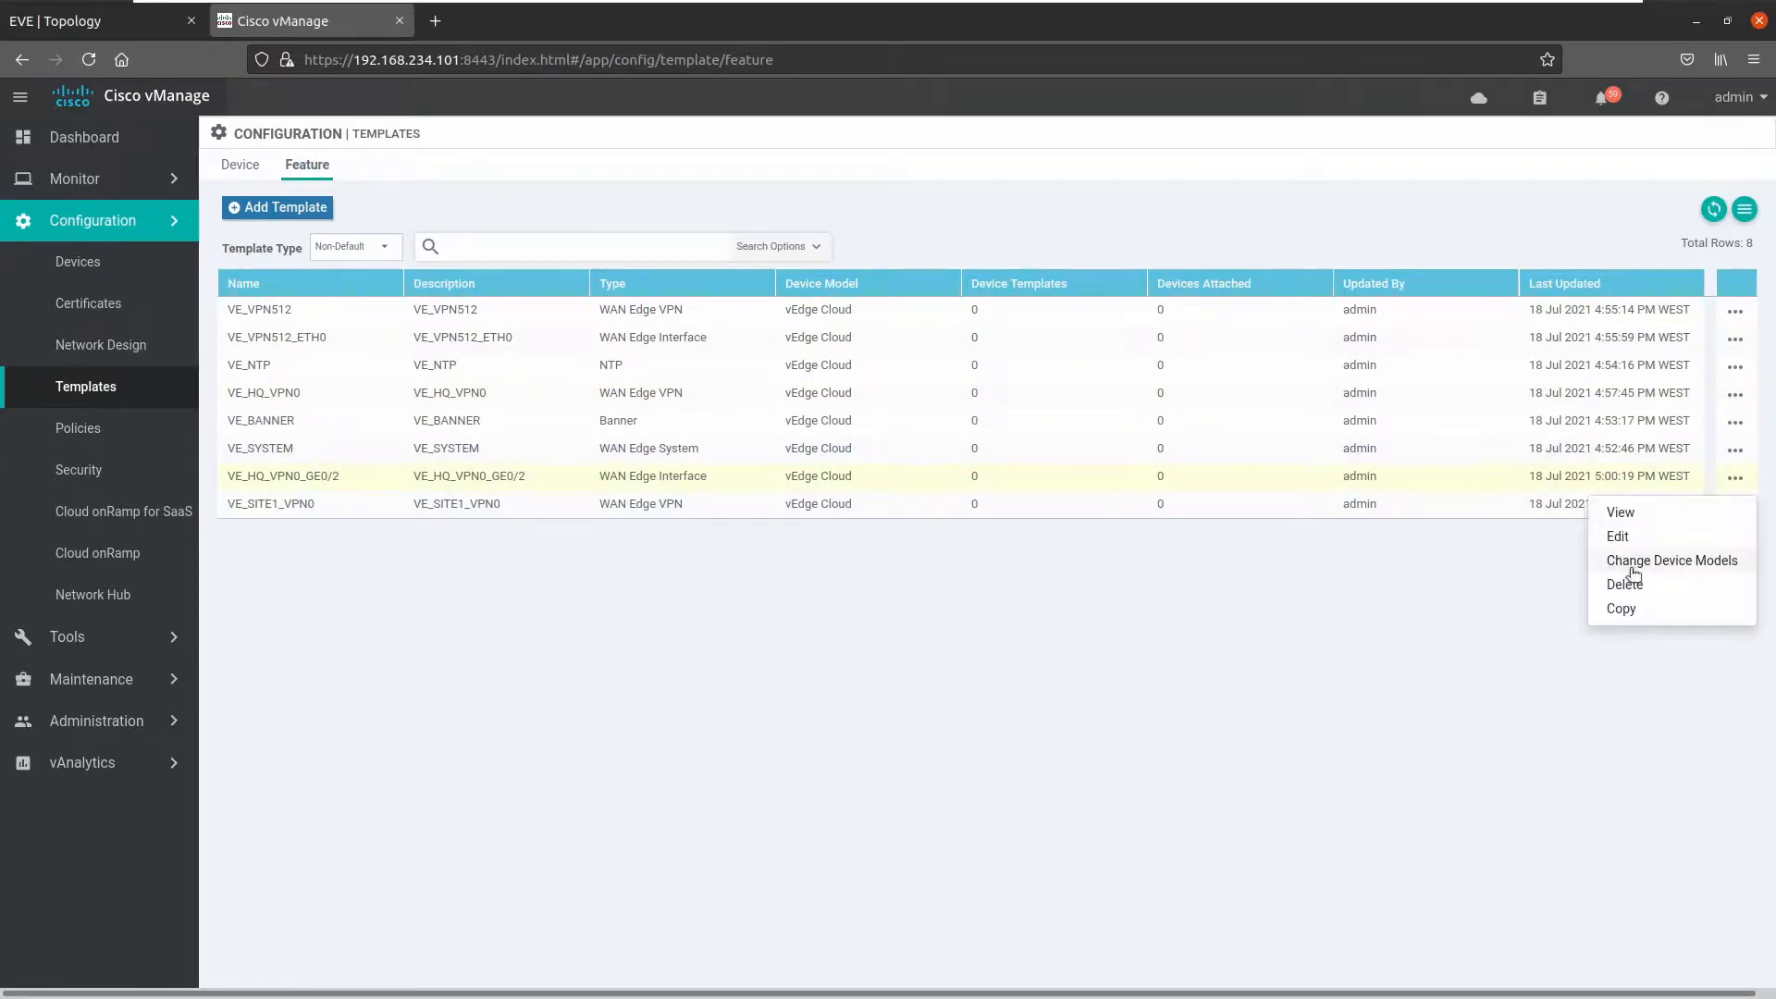
click(1635, 618)
click(706, 467)
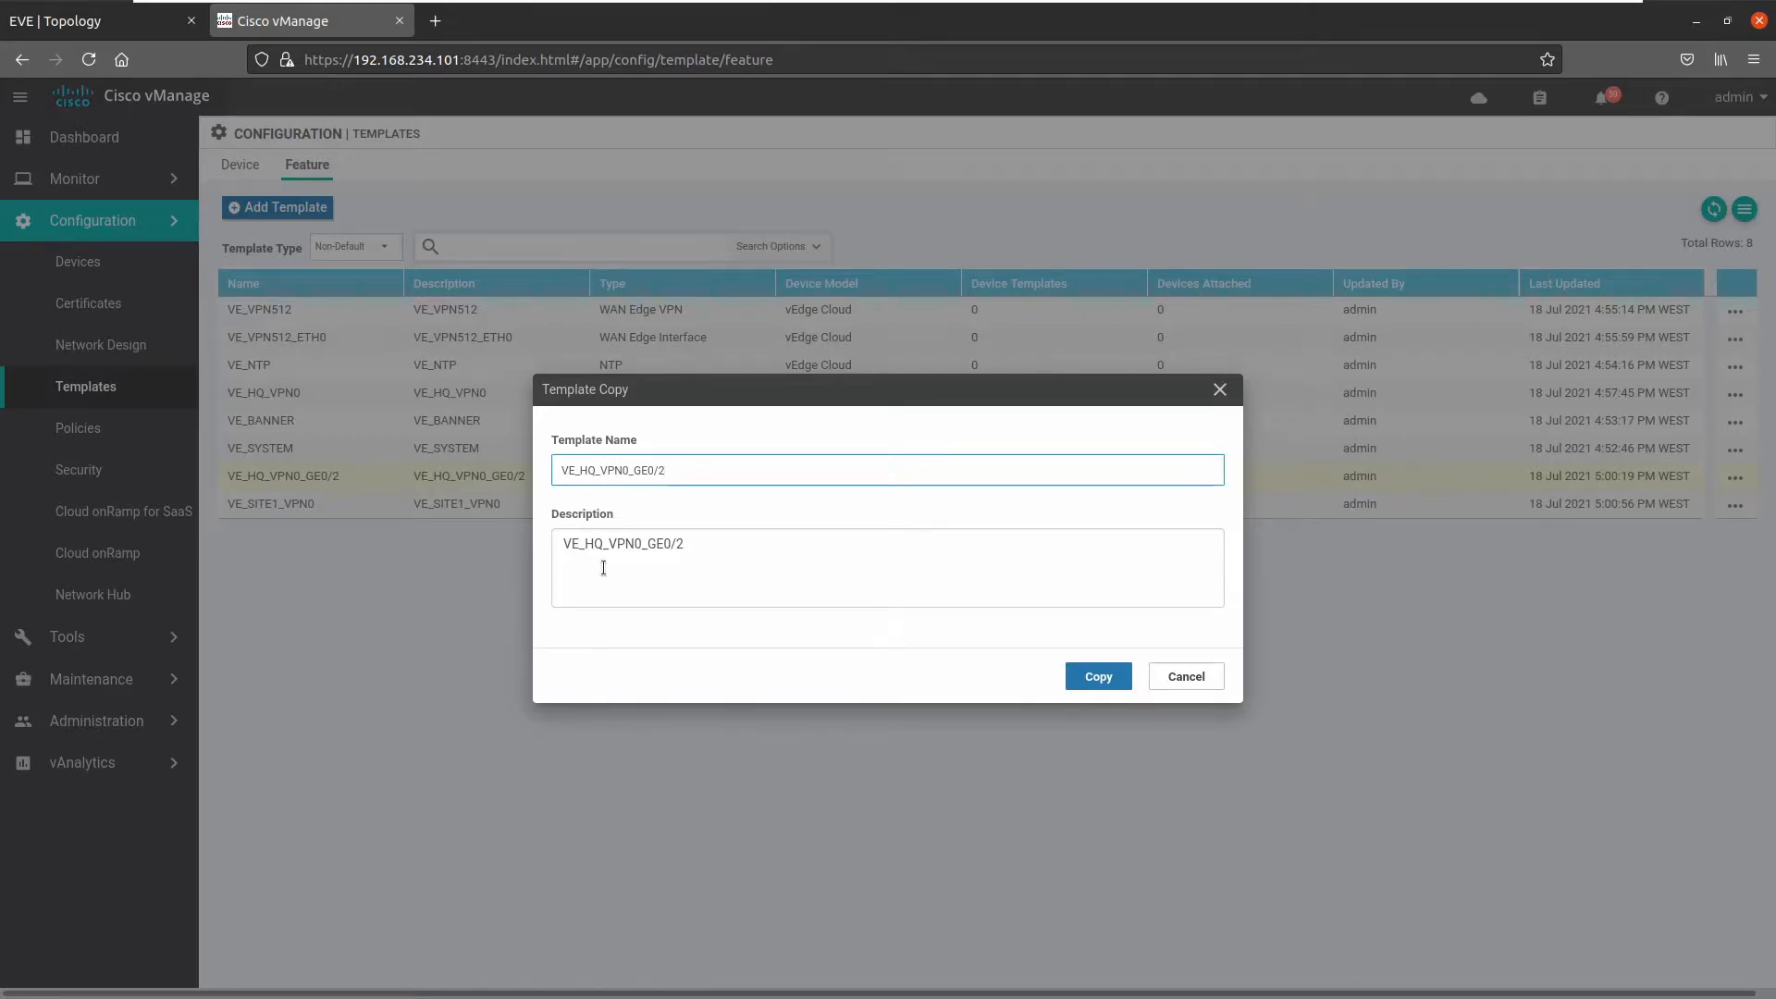
key(BackSpace)
key(BackSpace)
key(BackSpace)
text(_SITE1)
key(ctrl+a)
key(ctrl+c)
click(603, 568)
key(ctrl+a)
key(ctrl+v)
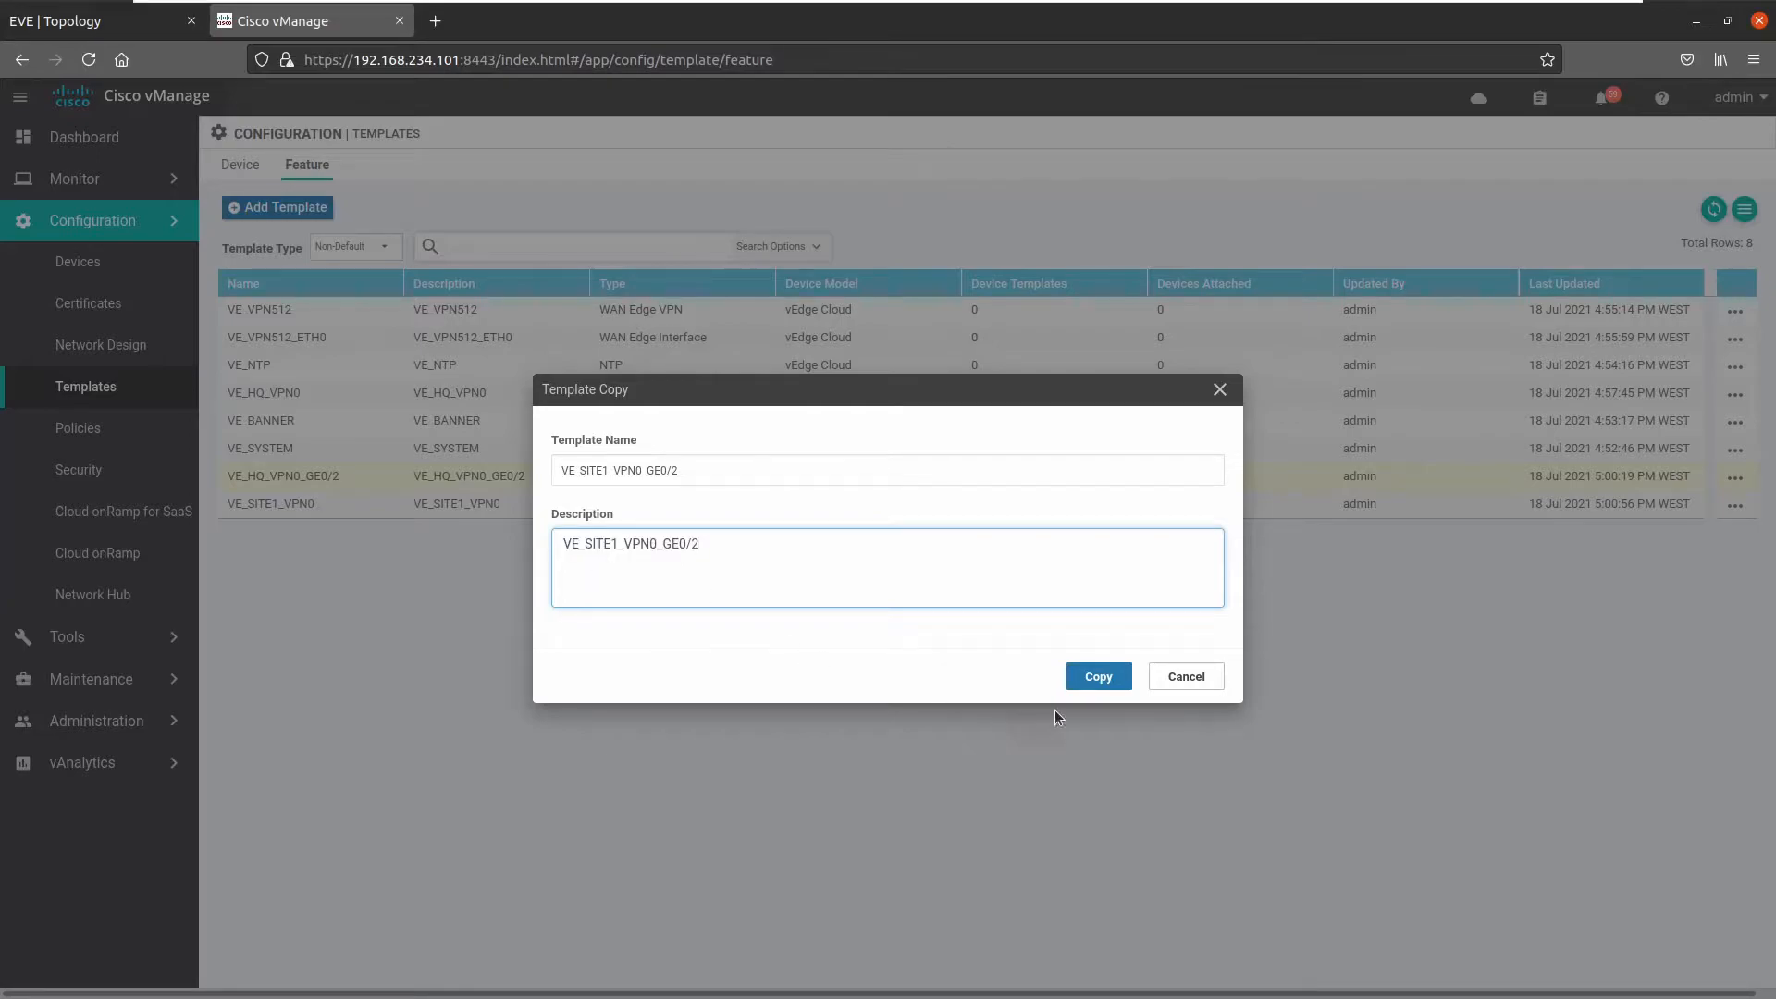
click(1094, 678)
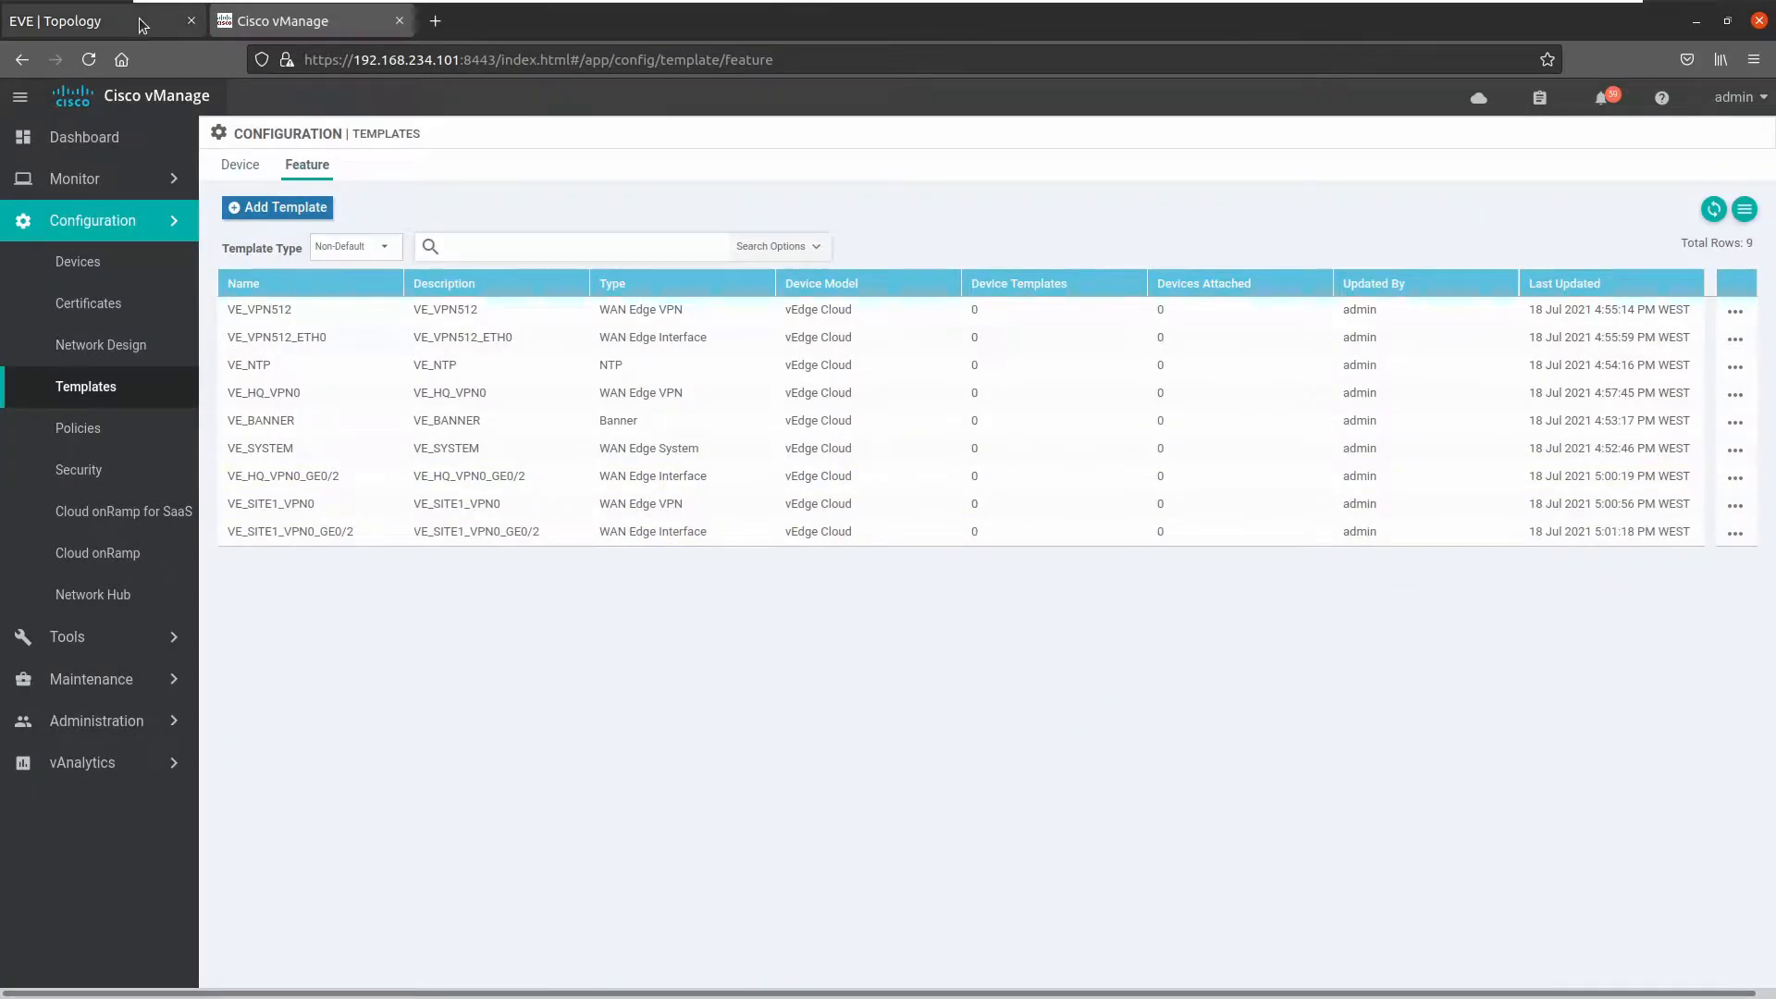
- Open the VE_SITE1_VPN0 feature template for editing at its basic configuration
click(144, 20)
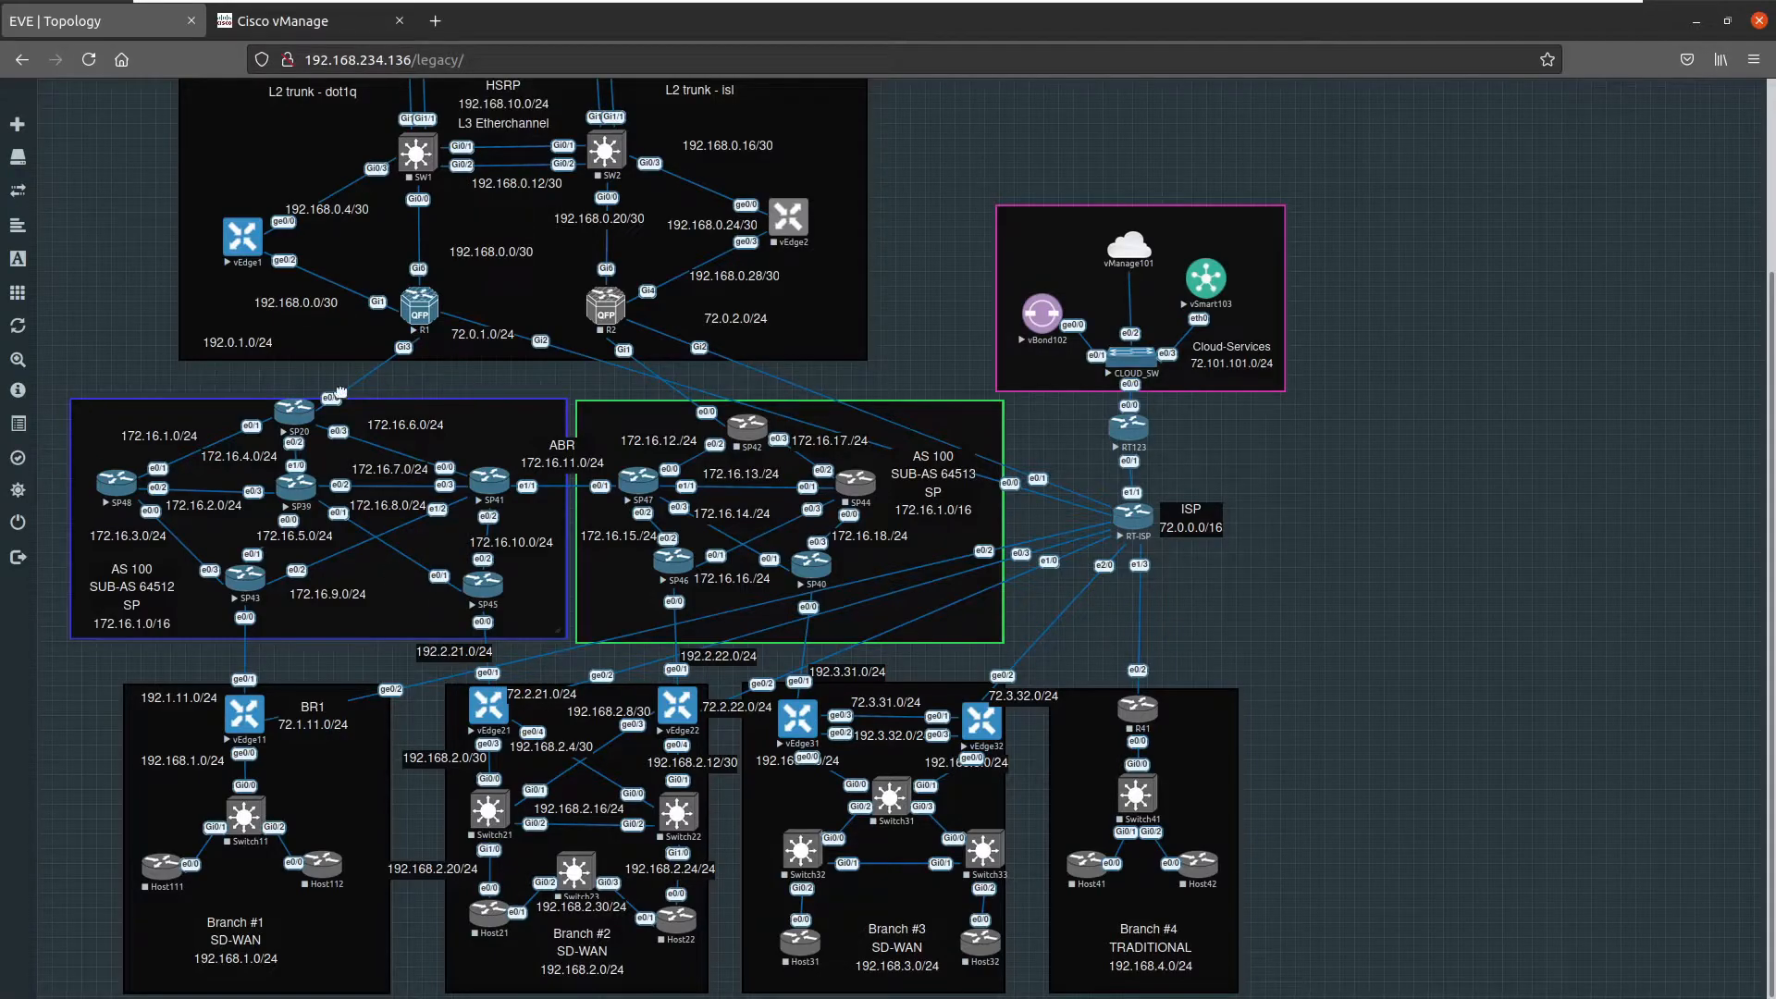
click(310, 22)
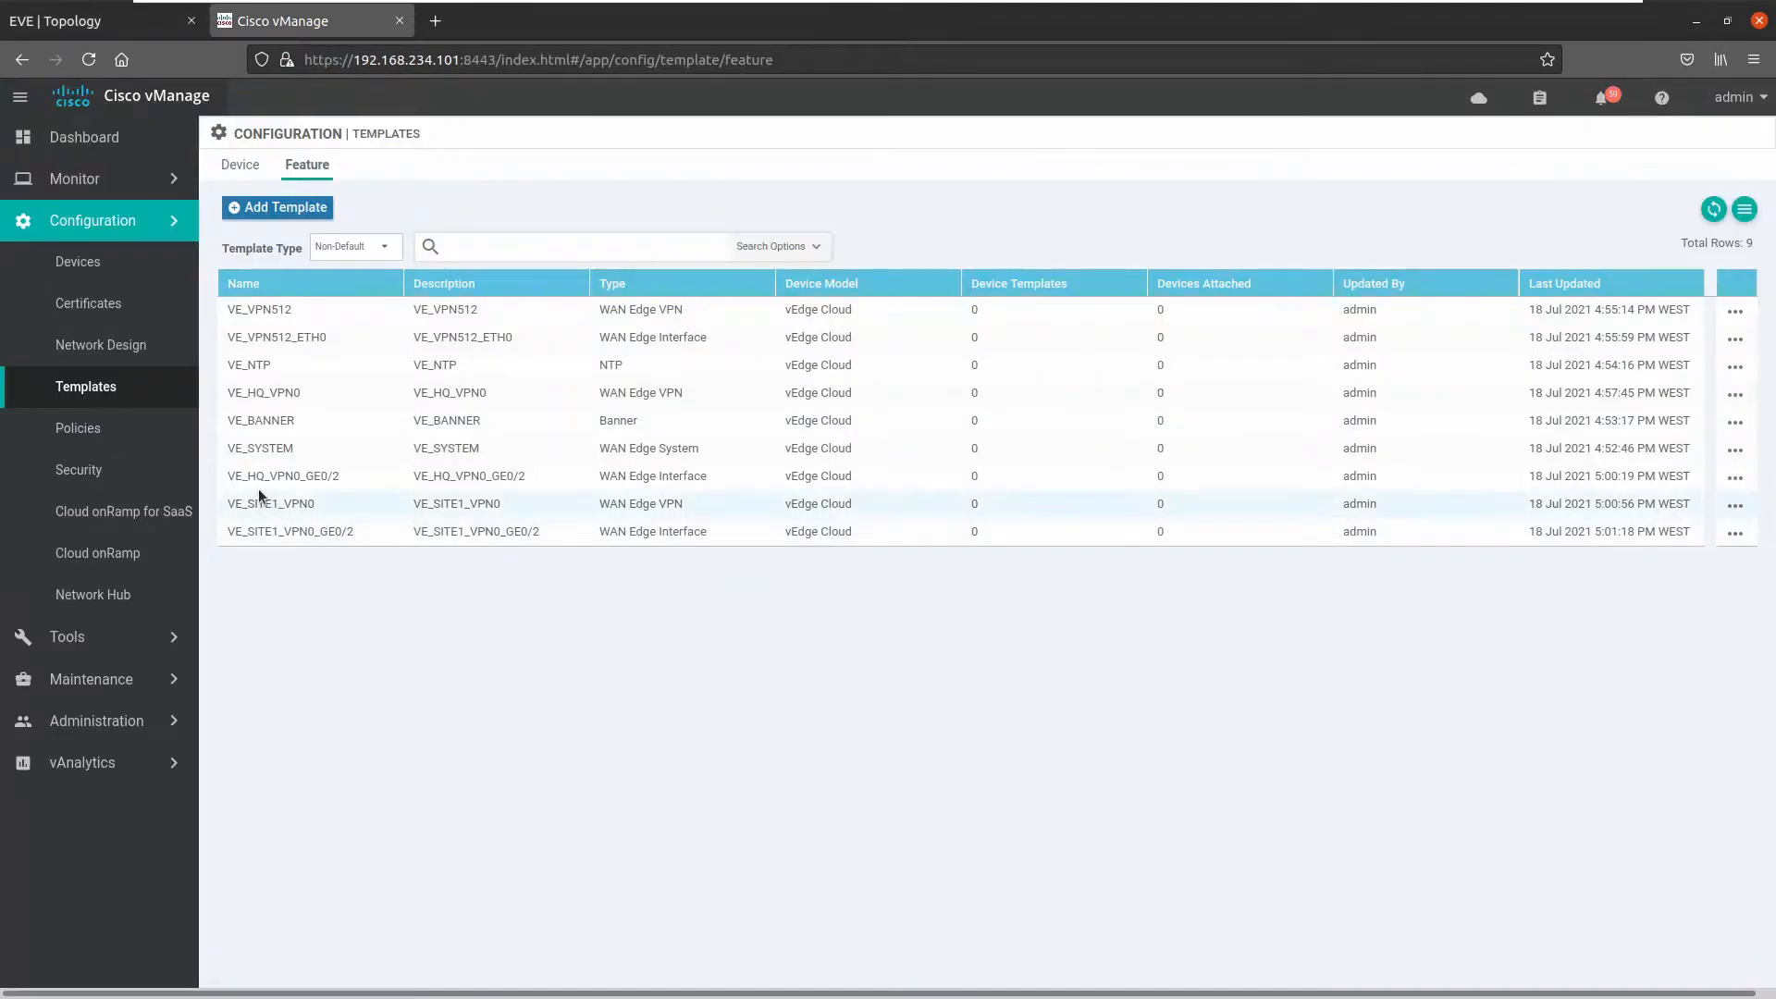
click(276, 507)
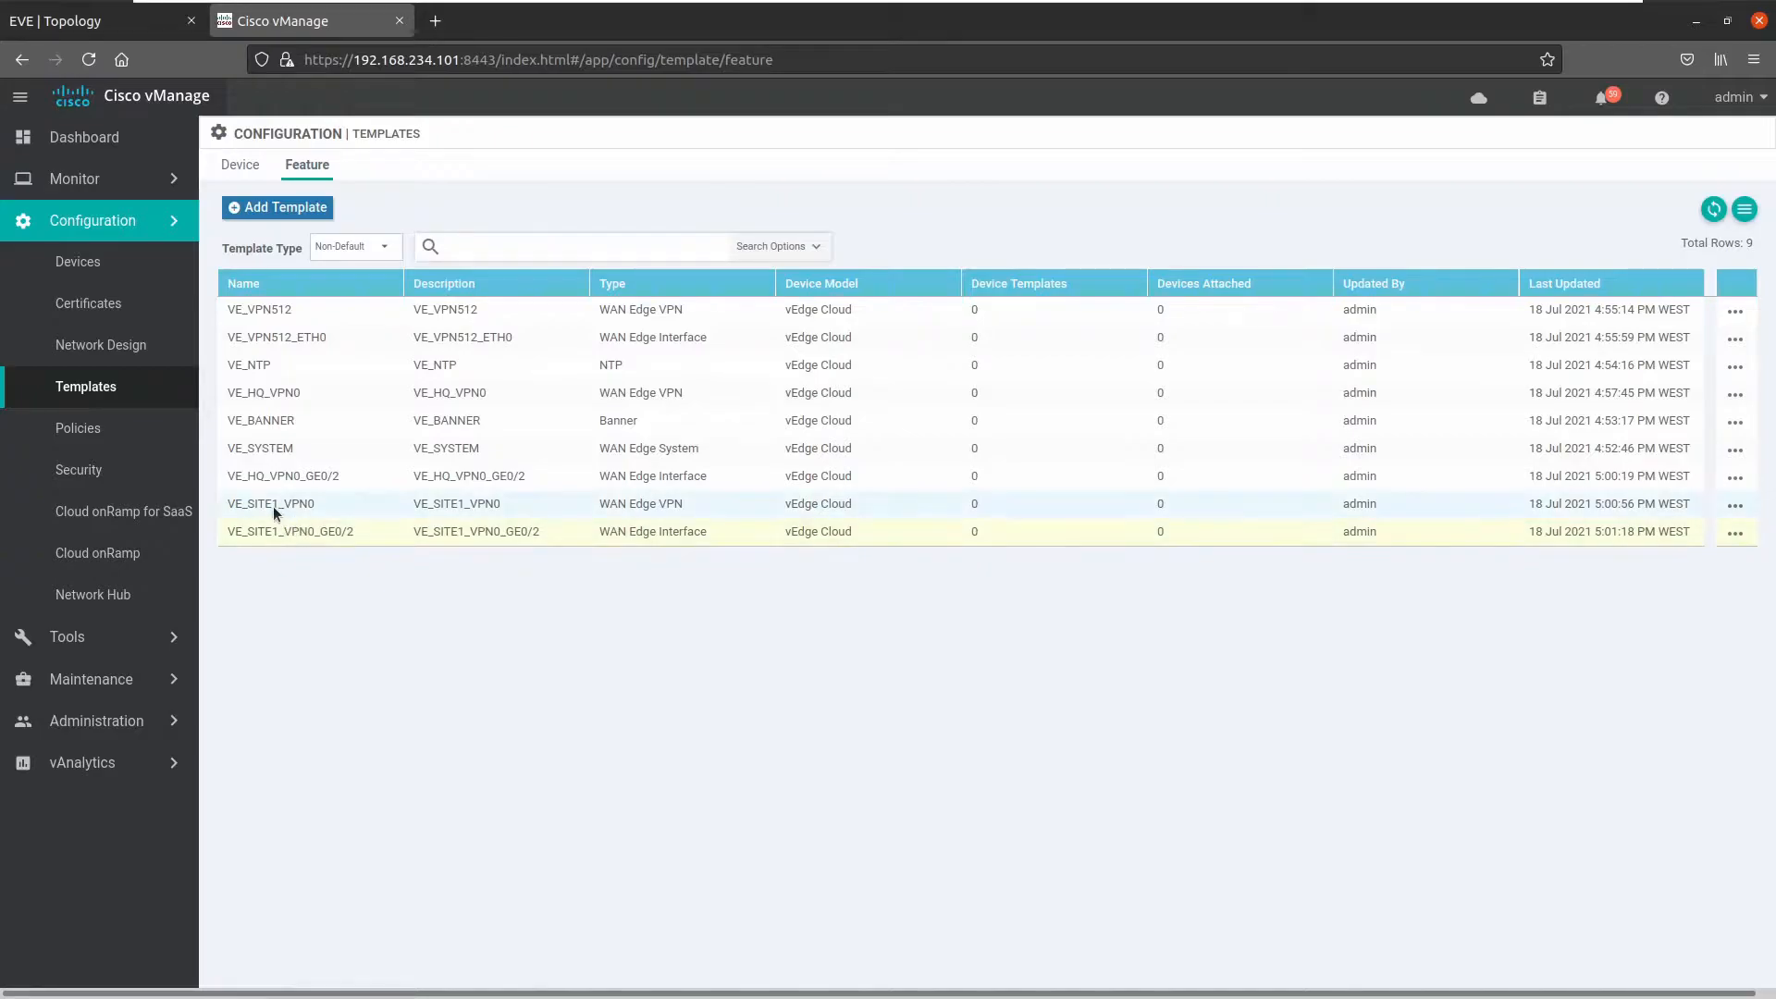
click(1736, 505)
click(1617, 579)
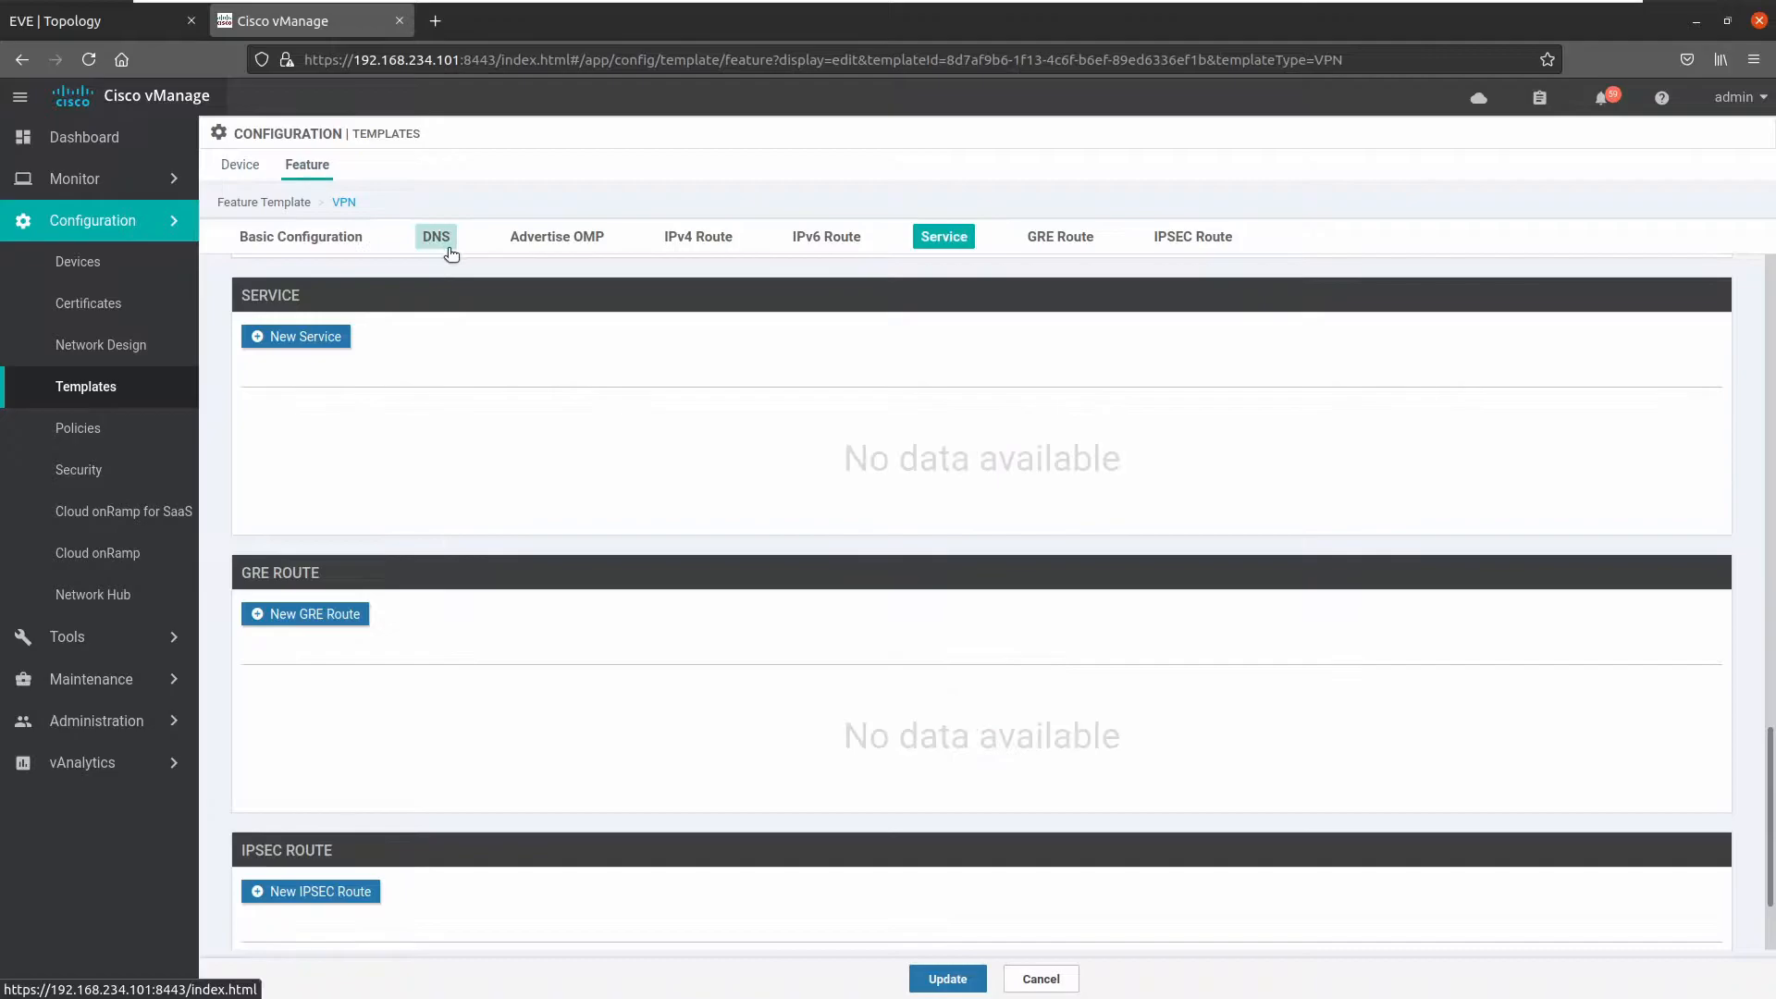
click(314, 239)
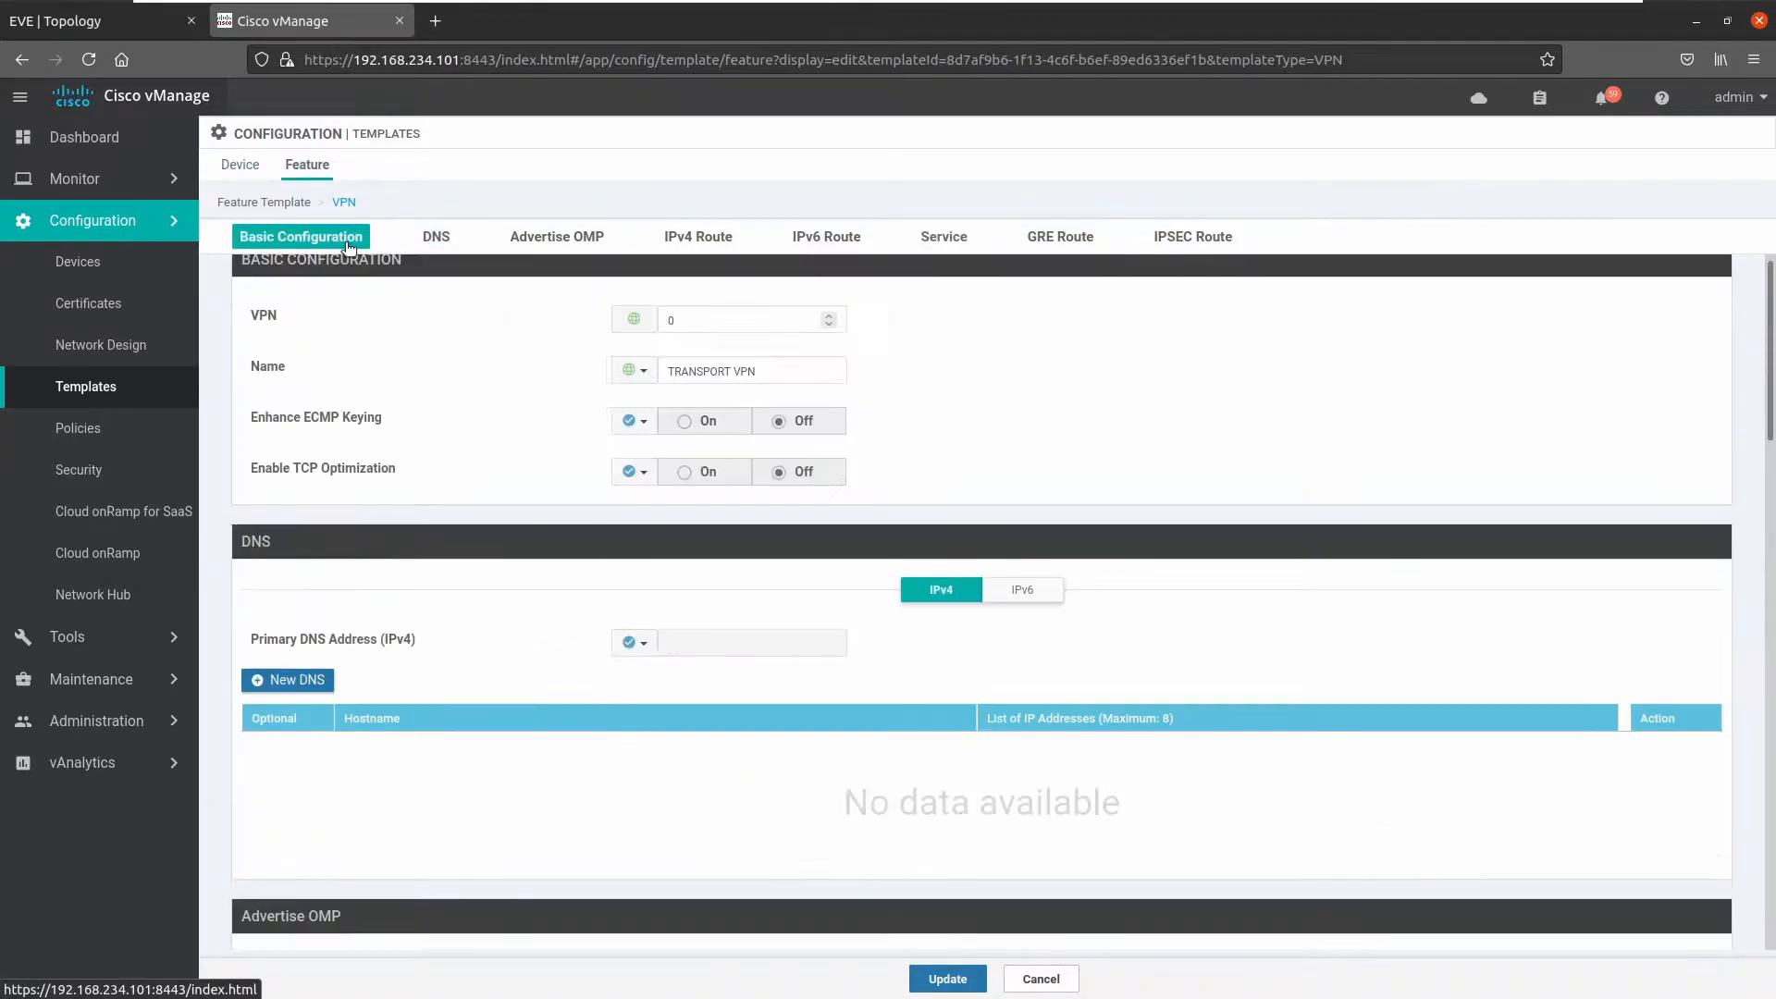
scroll(419, 407, up, 2)
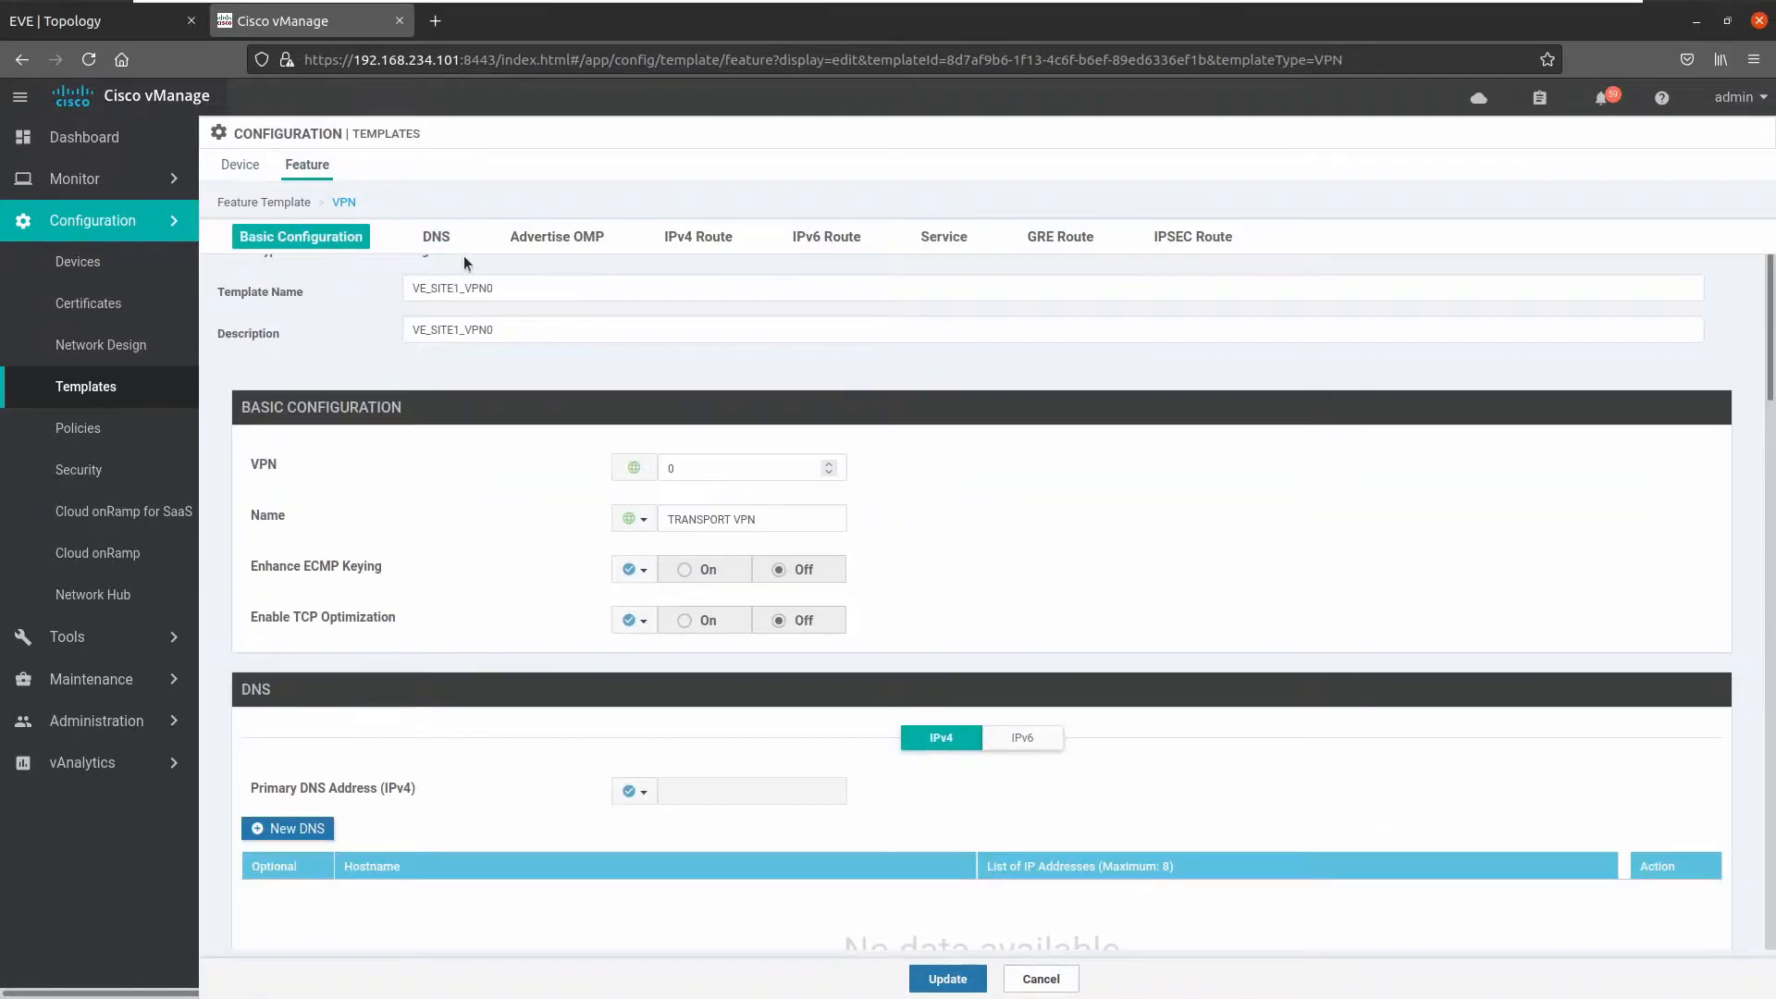
- Change the template's name and description to VE_SITE2_VPN0
click(455, 296)
key(BackSpace)
text(2)
key(Tab)
key(Right)
key(Left)
key(Left)
key(Left)
key(Left)
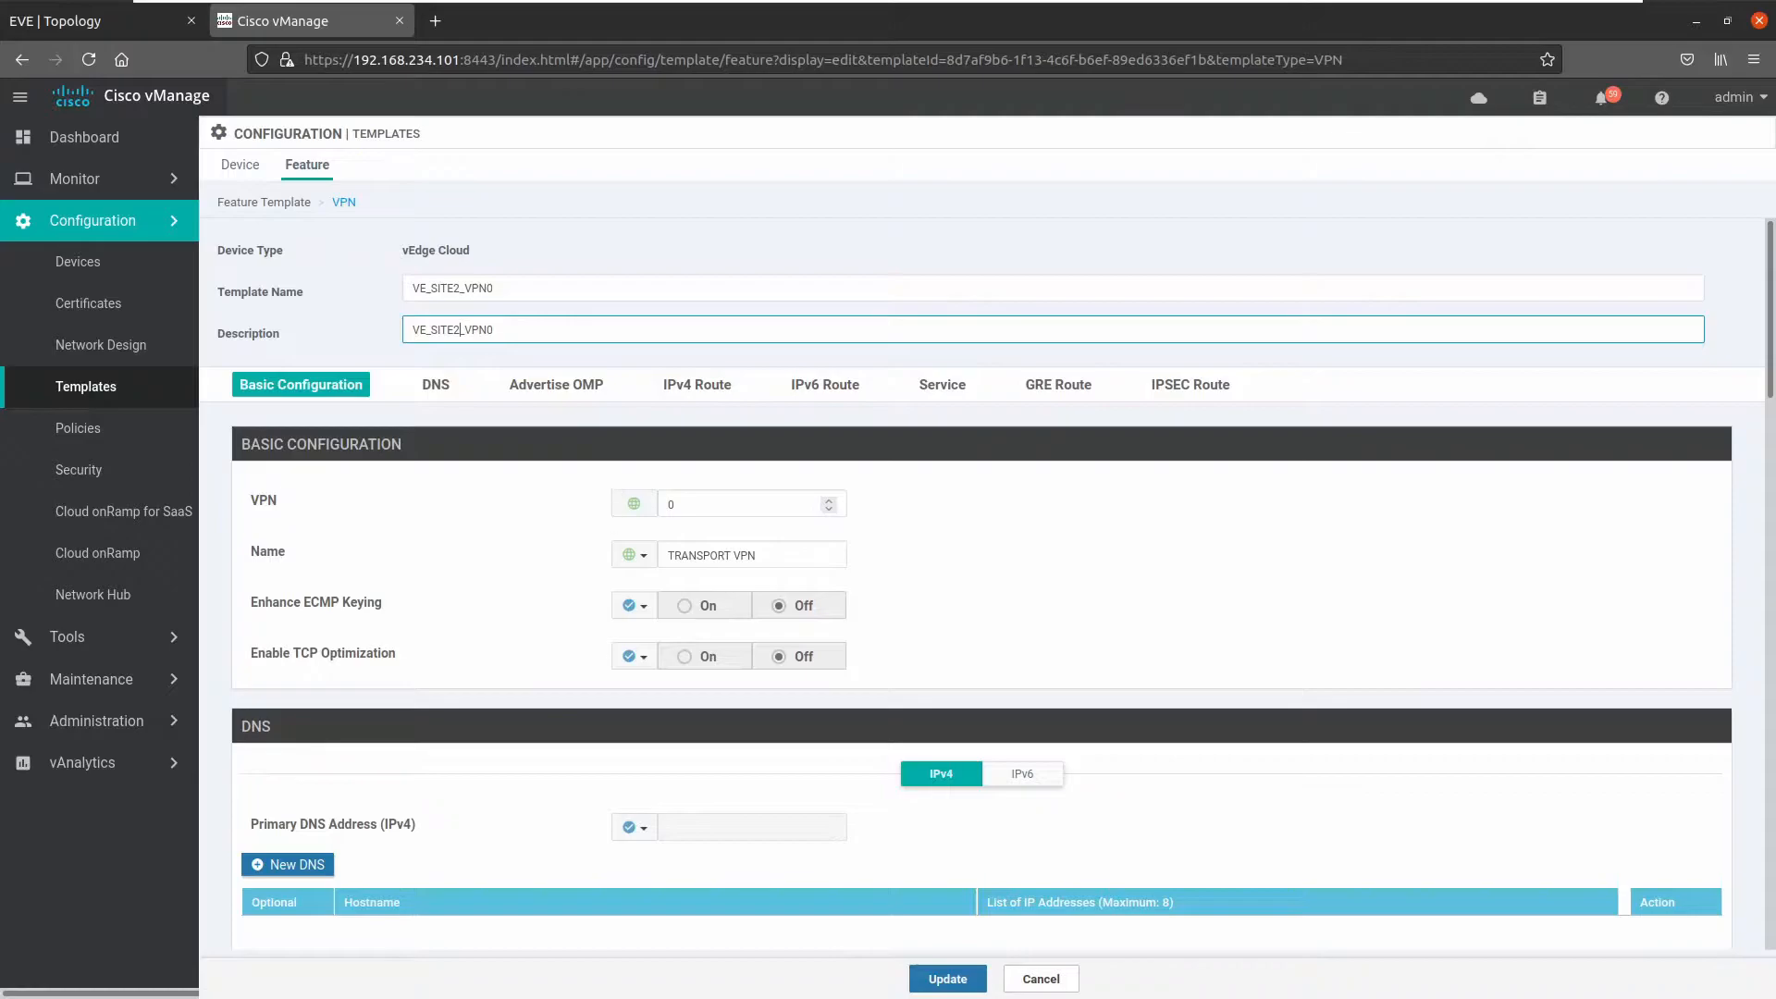
- Open the next-hop settings of the 0.0.0.0/0 IPv4 route for editing
scroll(531, 592, down, 1)
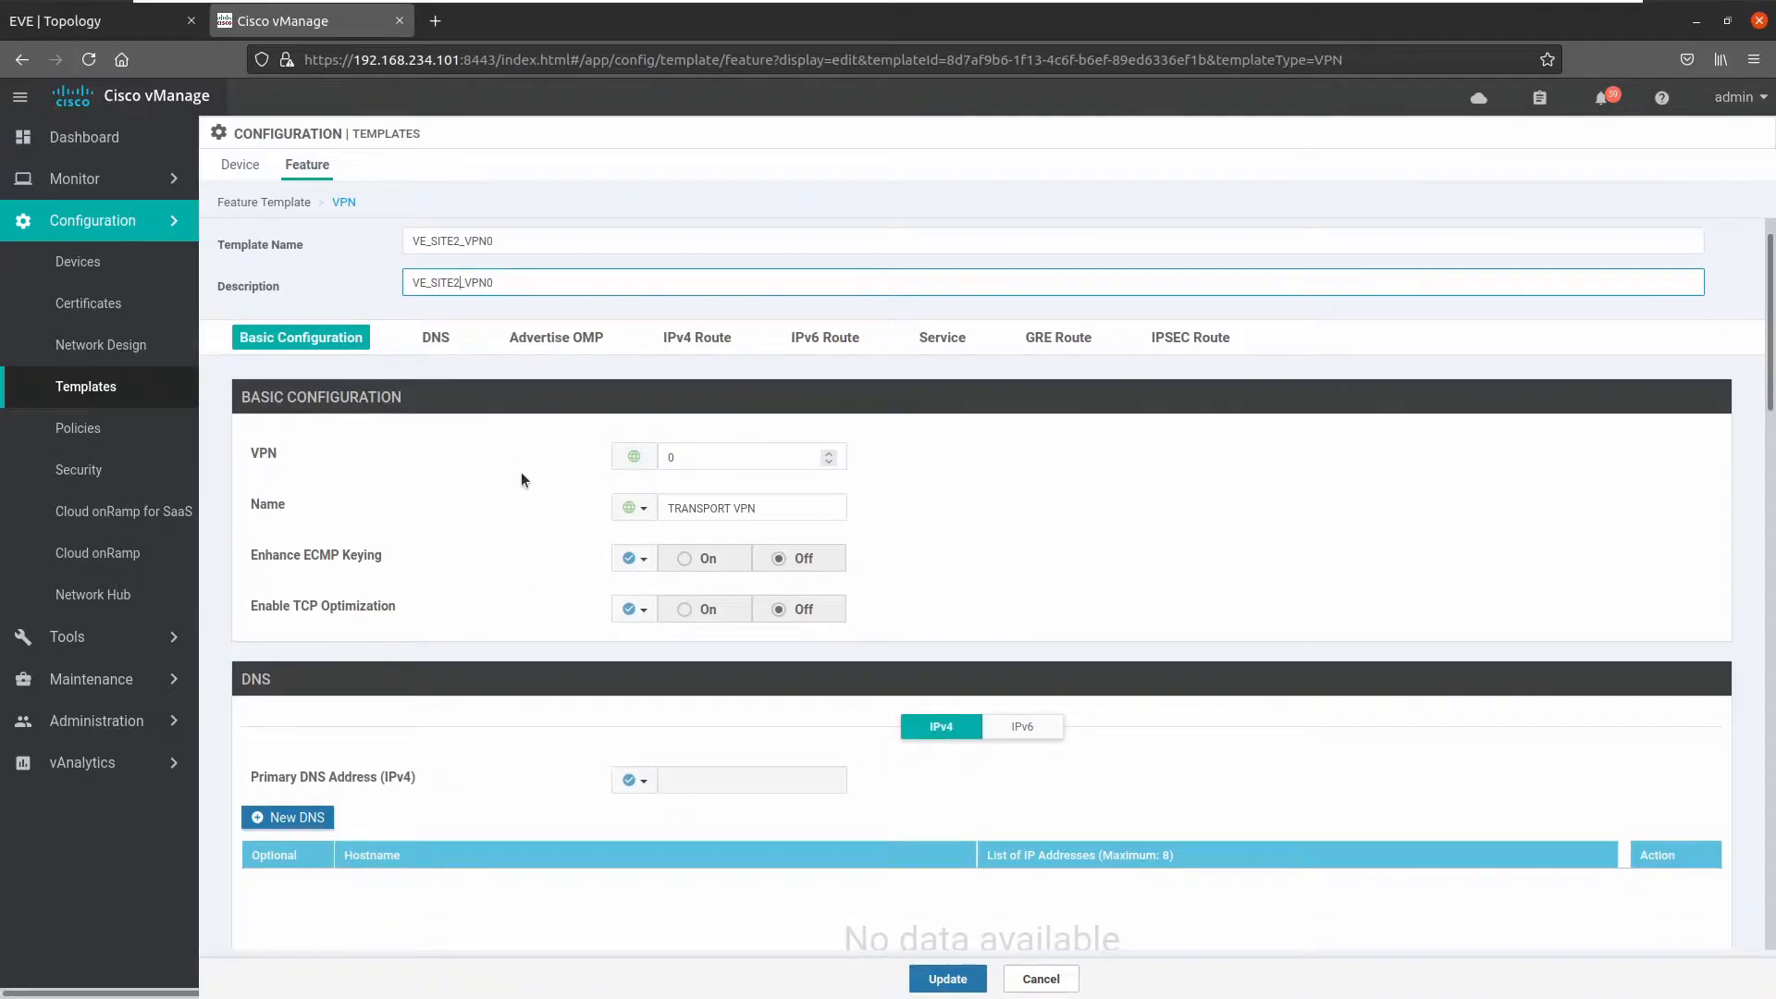
scroll(520, 479, down, 5)
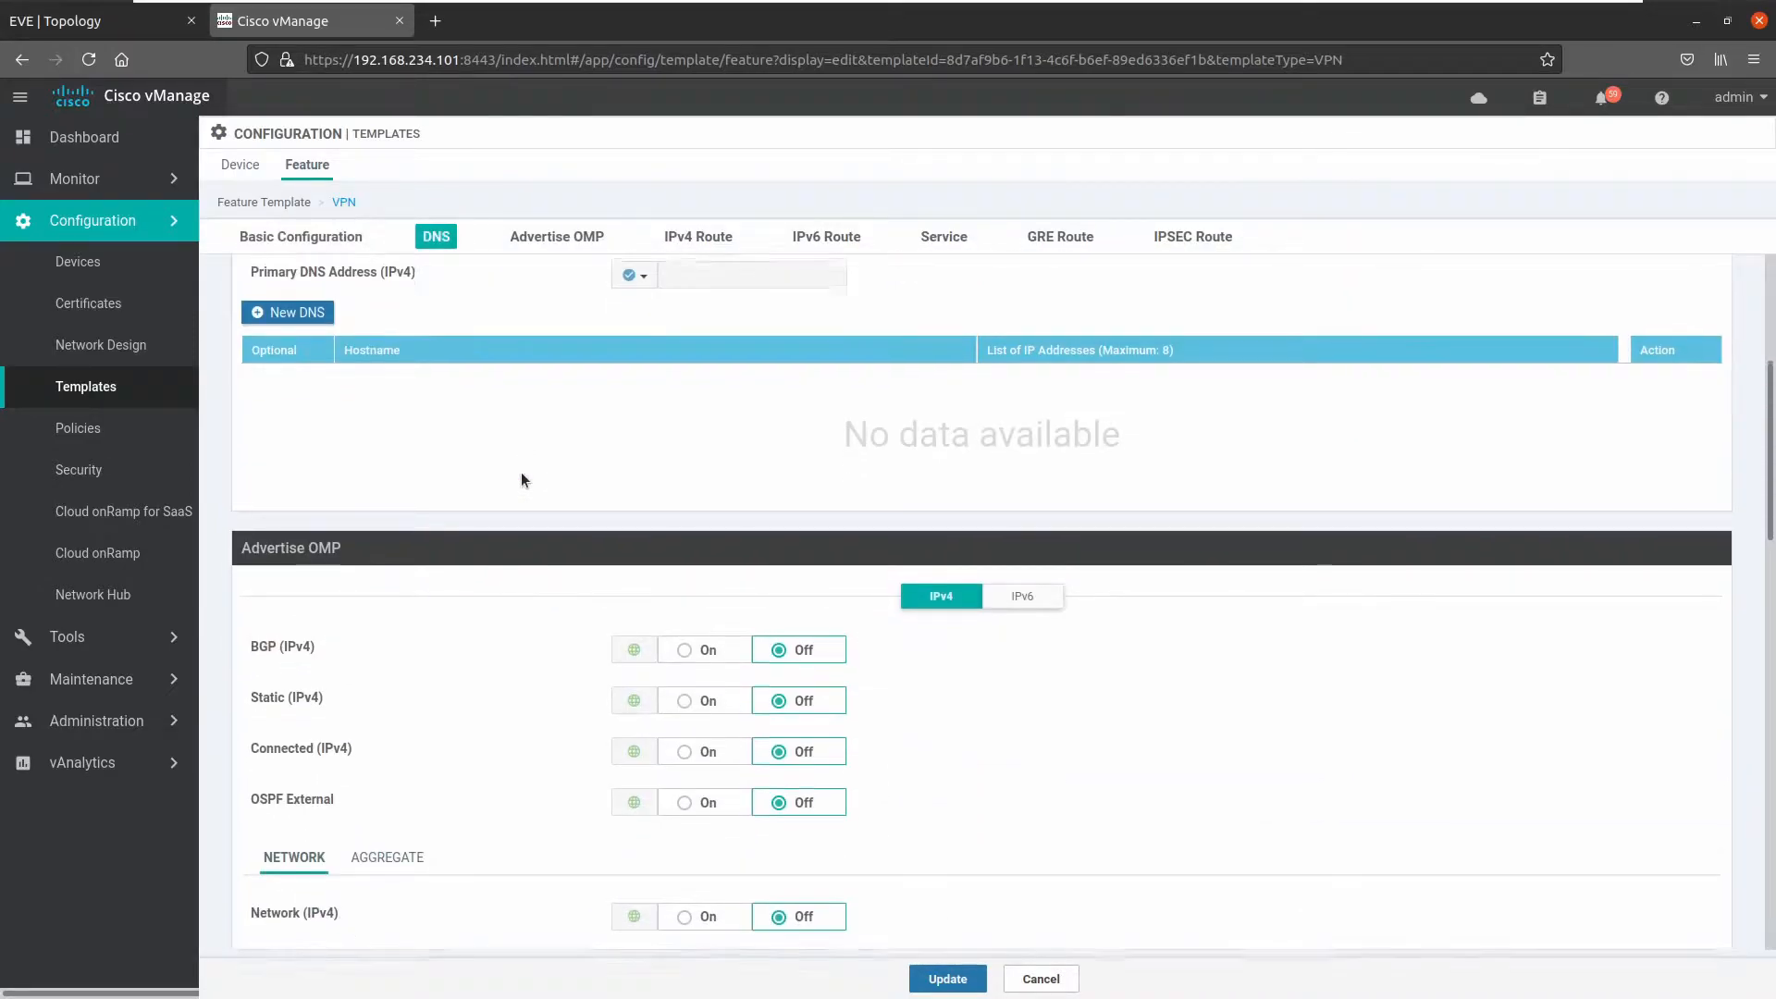
scroll(520, 479, up, 1)
scroll(521, 479, down, 3)
scroll(521, 479, up, 2)
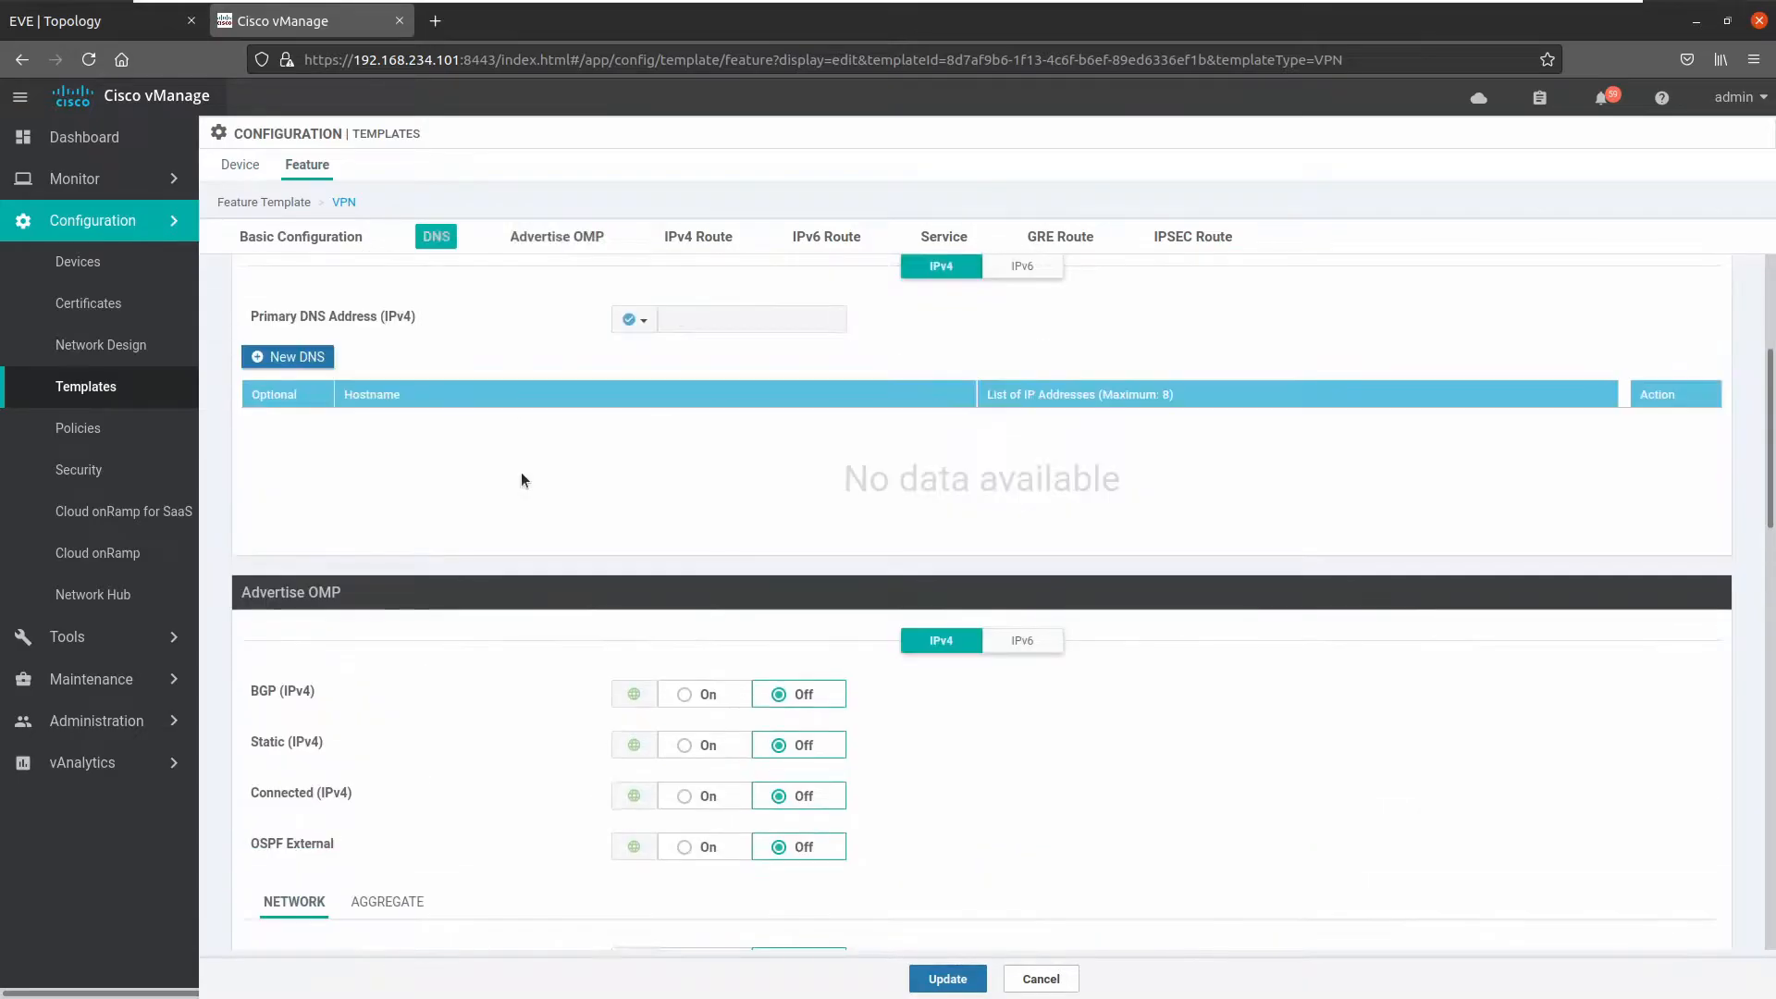
scroll(521, 479, down, 6)
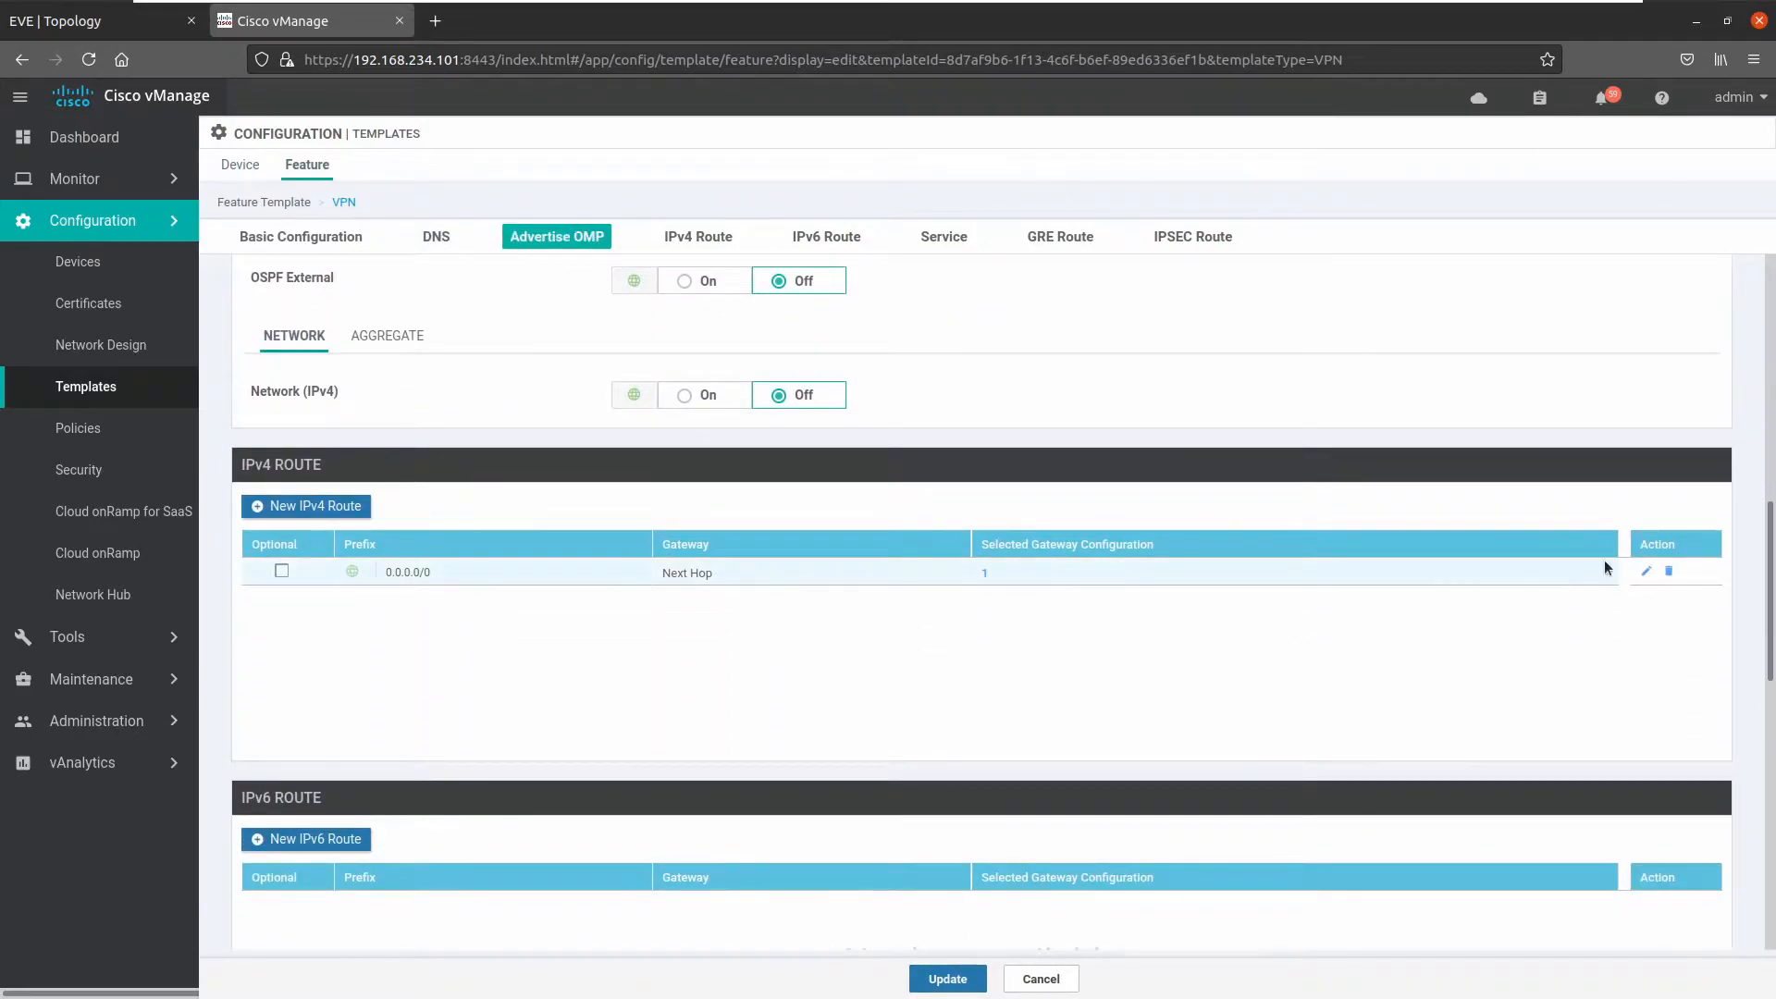
click(73, 20)
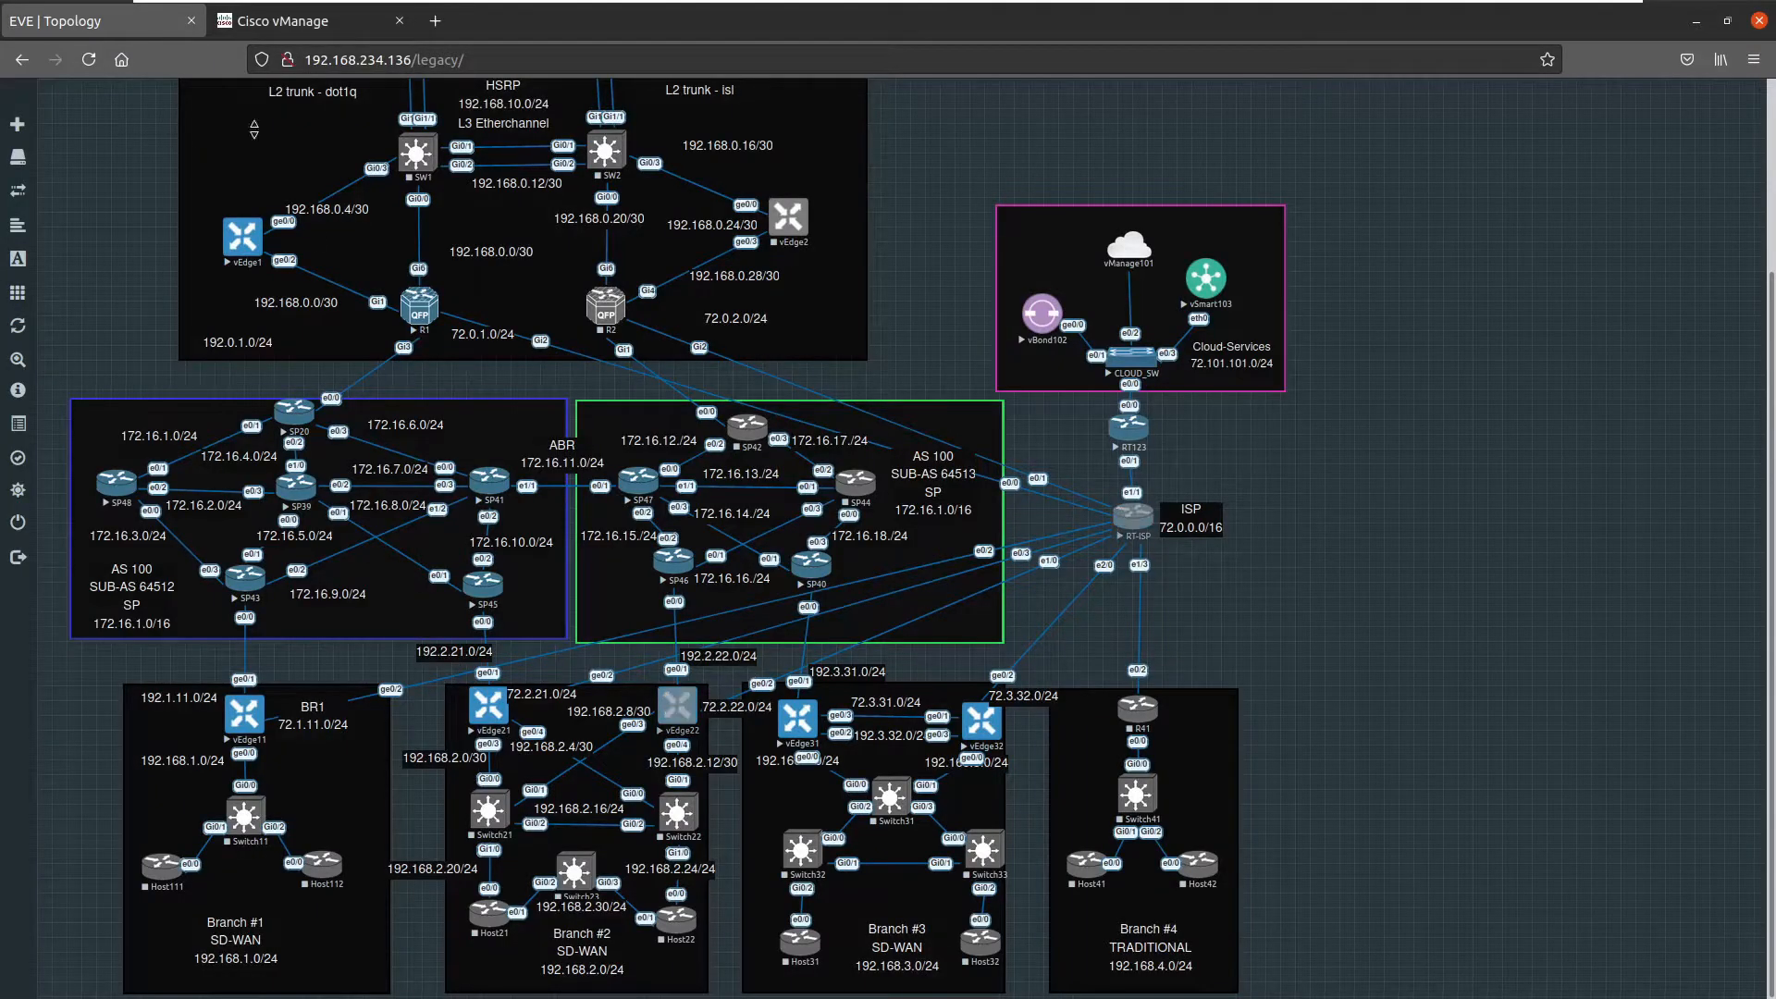
click(314, 23)
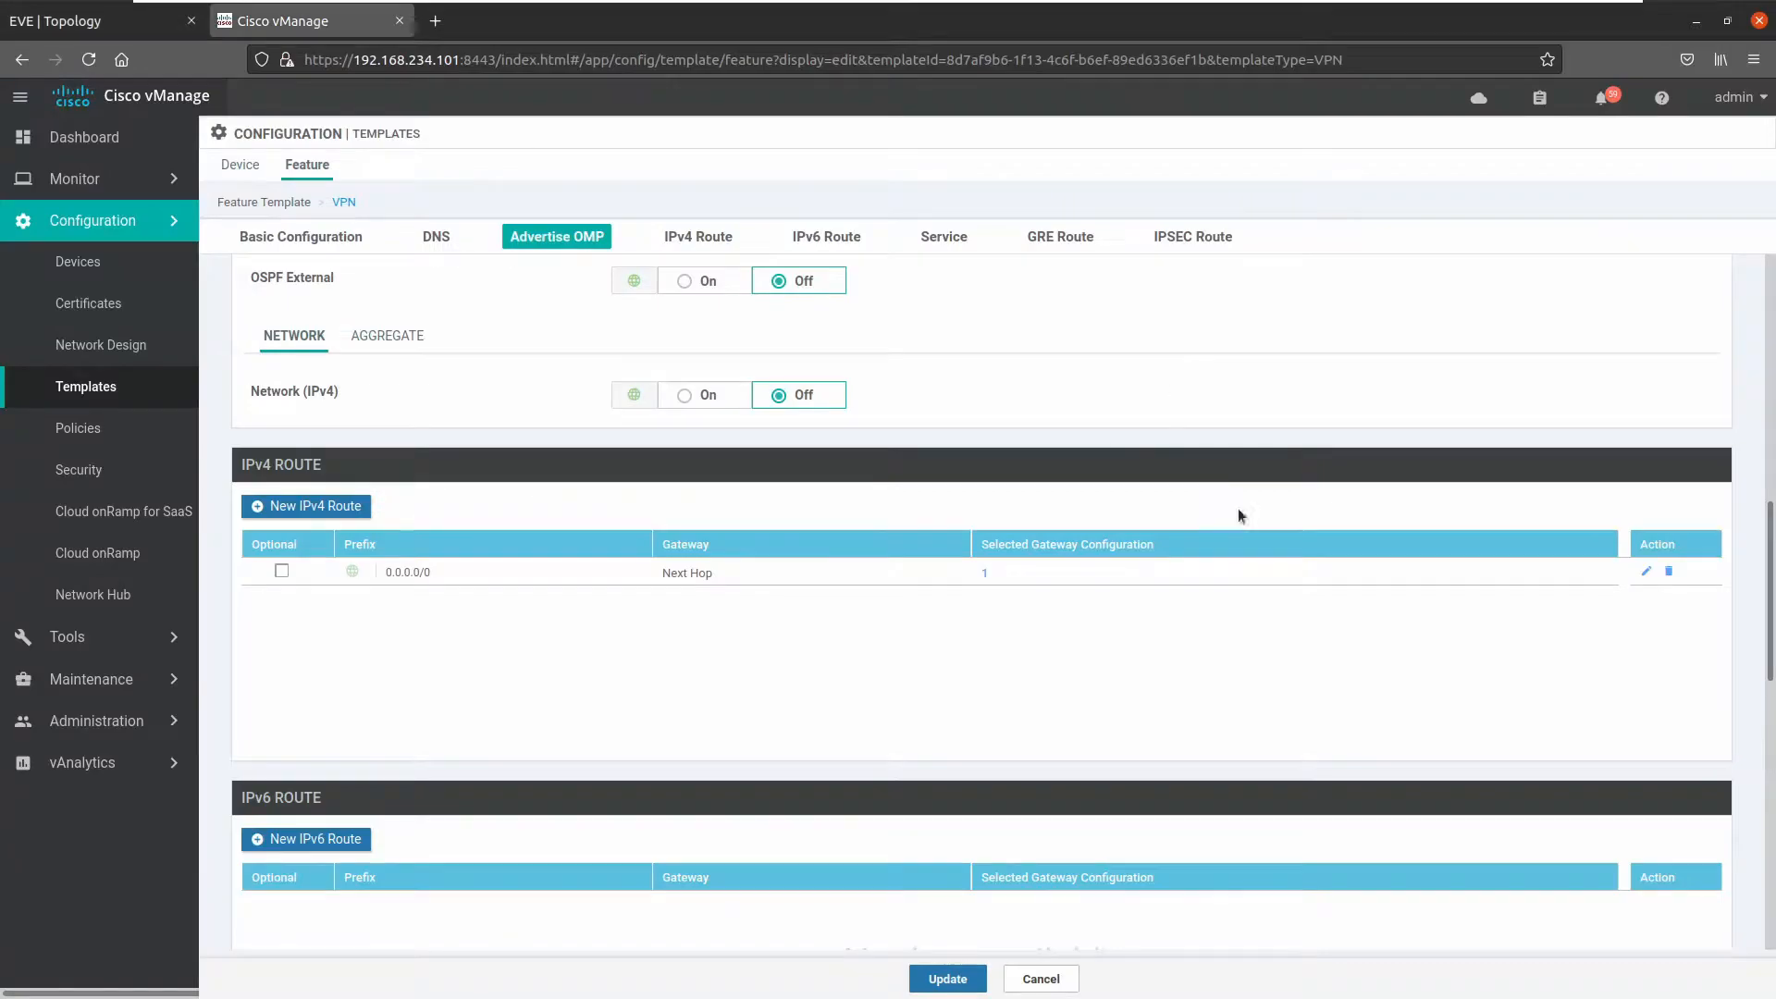
click(1646, 573)
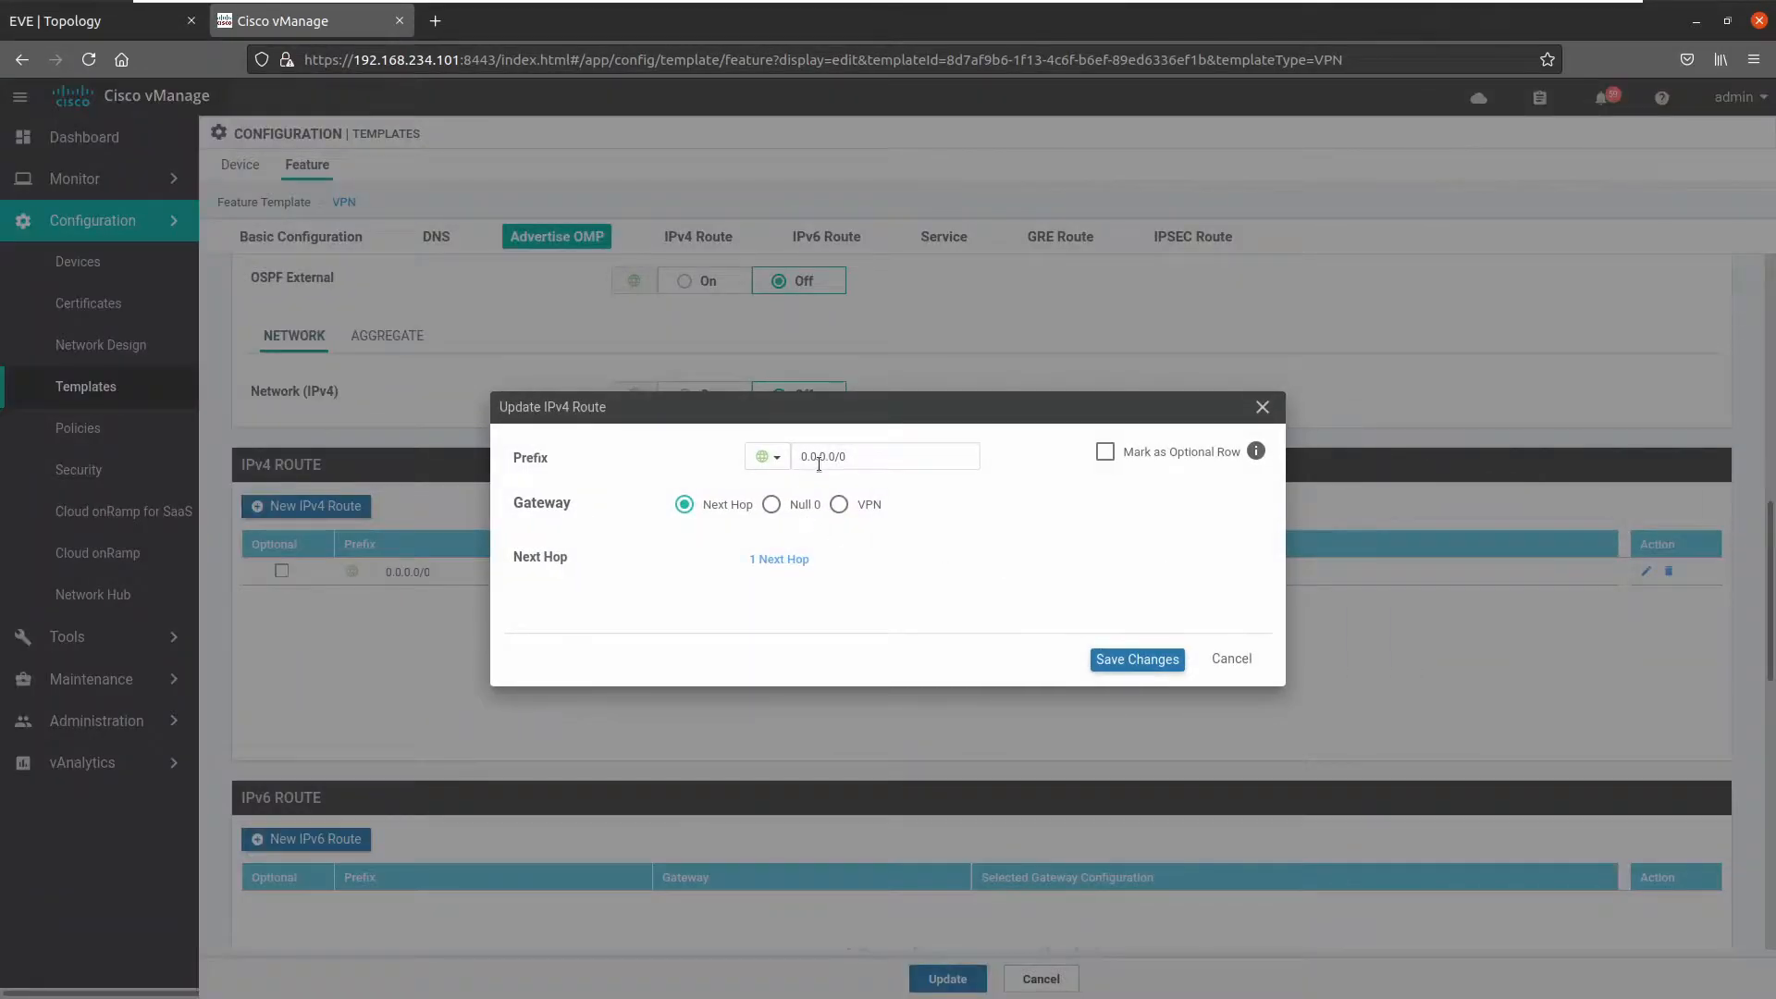
click(764, 560)
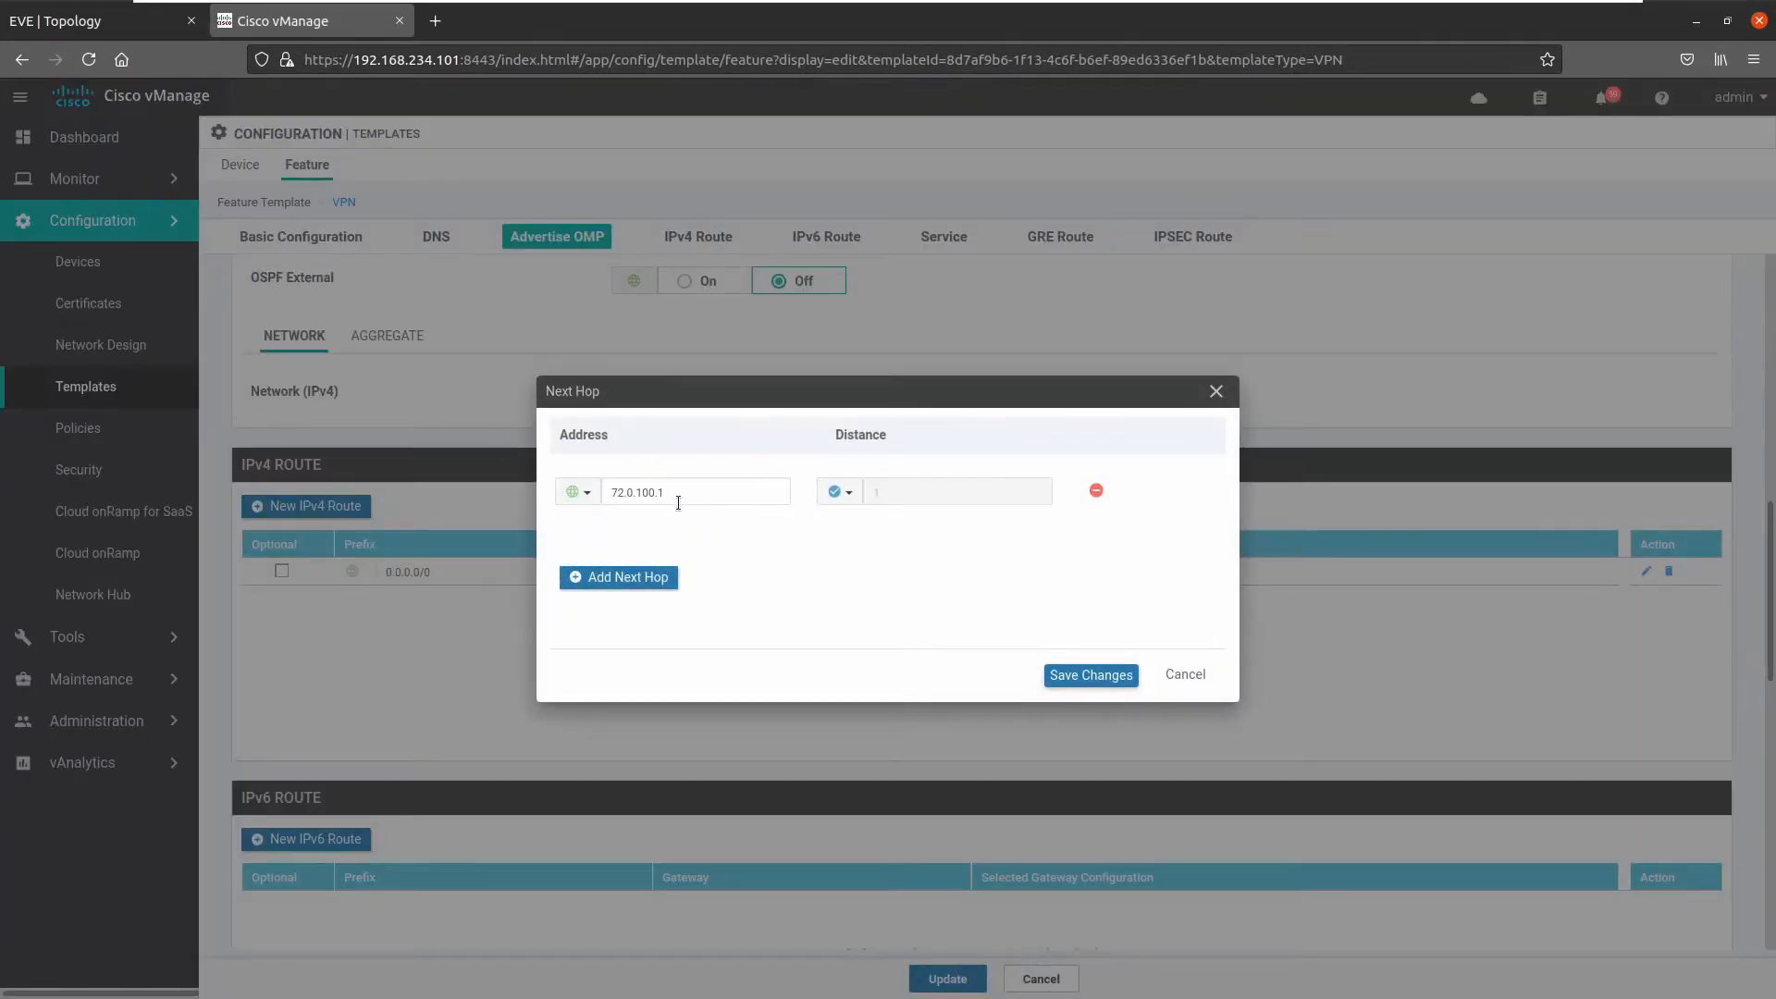
- Make the 0.0.0.0/0 route's next-hop address device specific with key vpn0_next_hop_ip_address_0, and save the next-hop and route changes
click(581, 491)
mouse_move(681, 548)
click(764, 575)
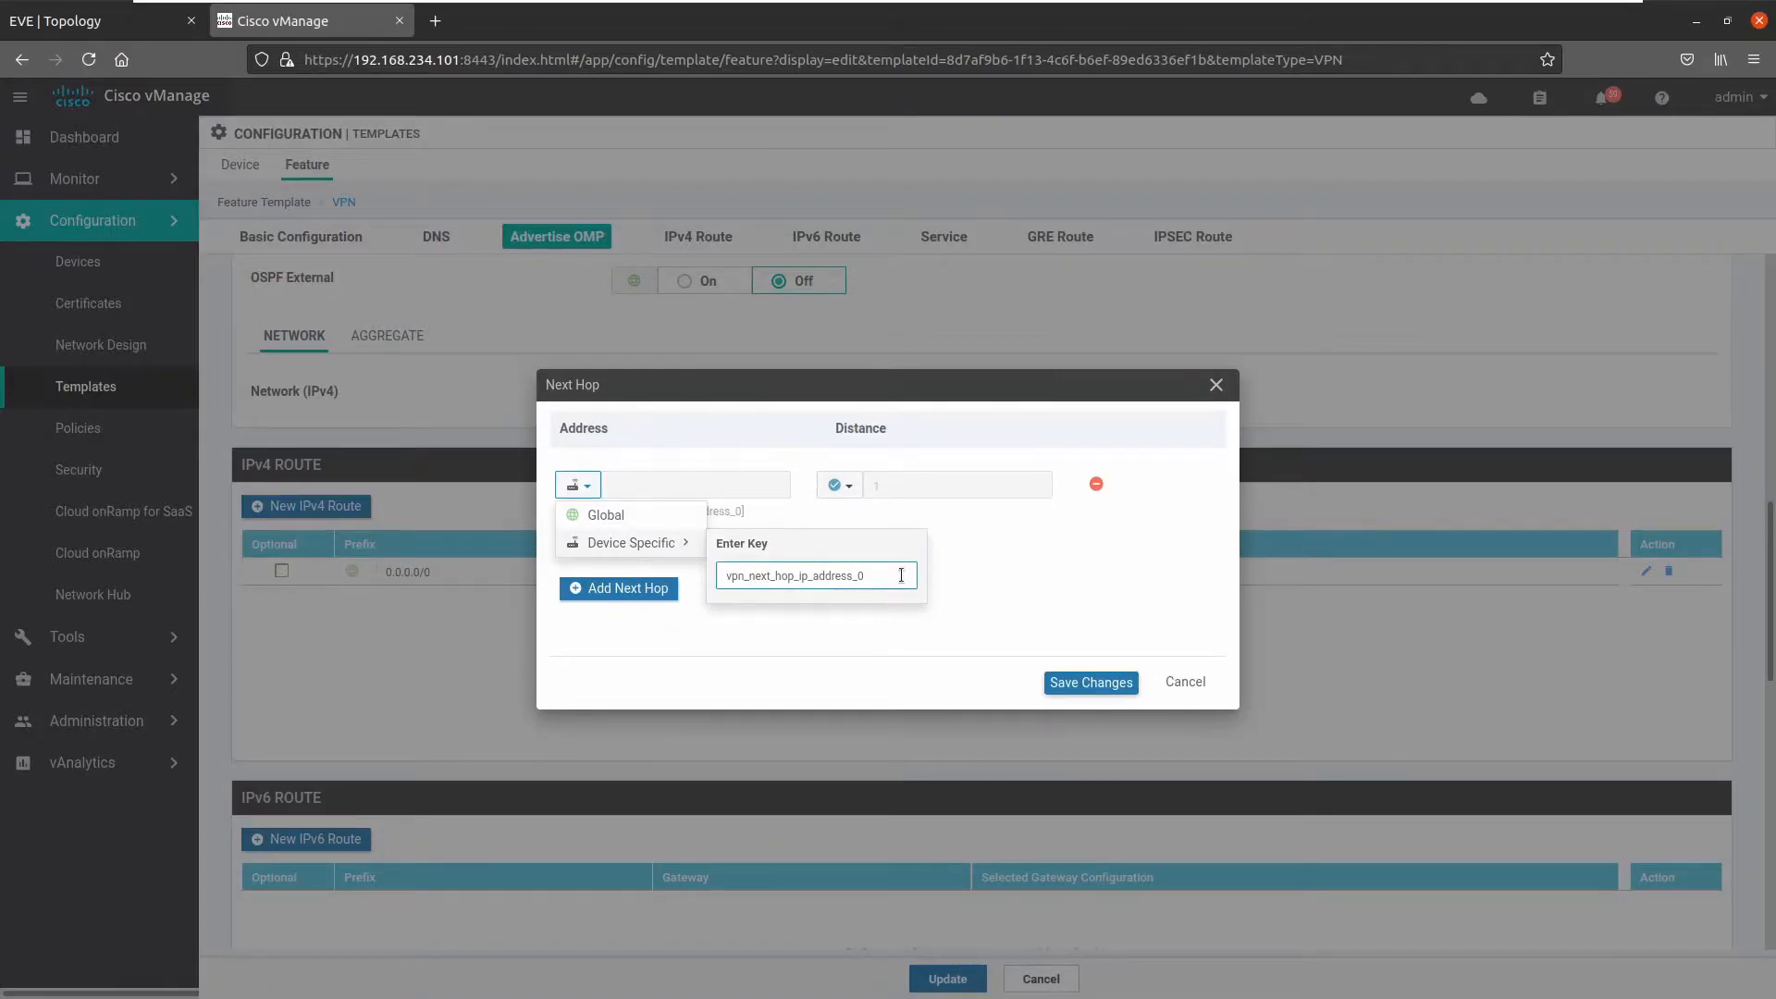
text(0)
click(934, 581)
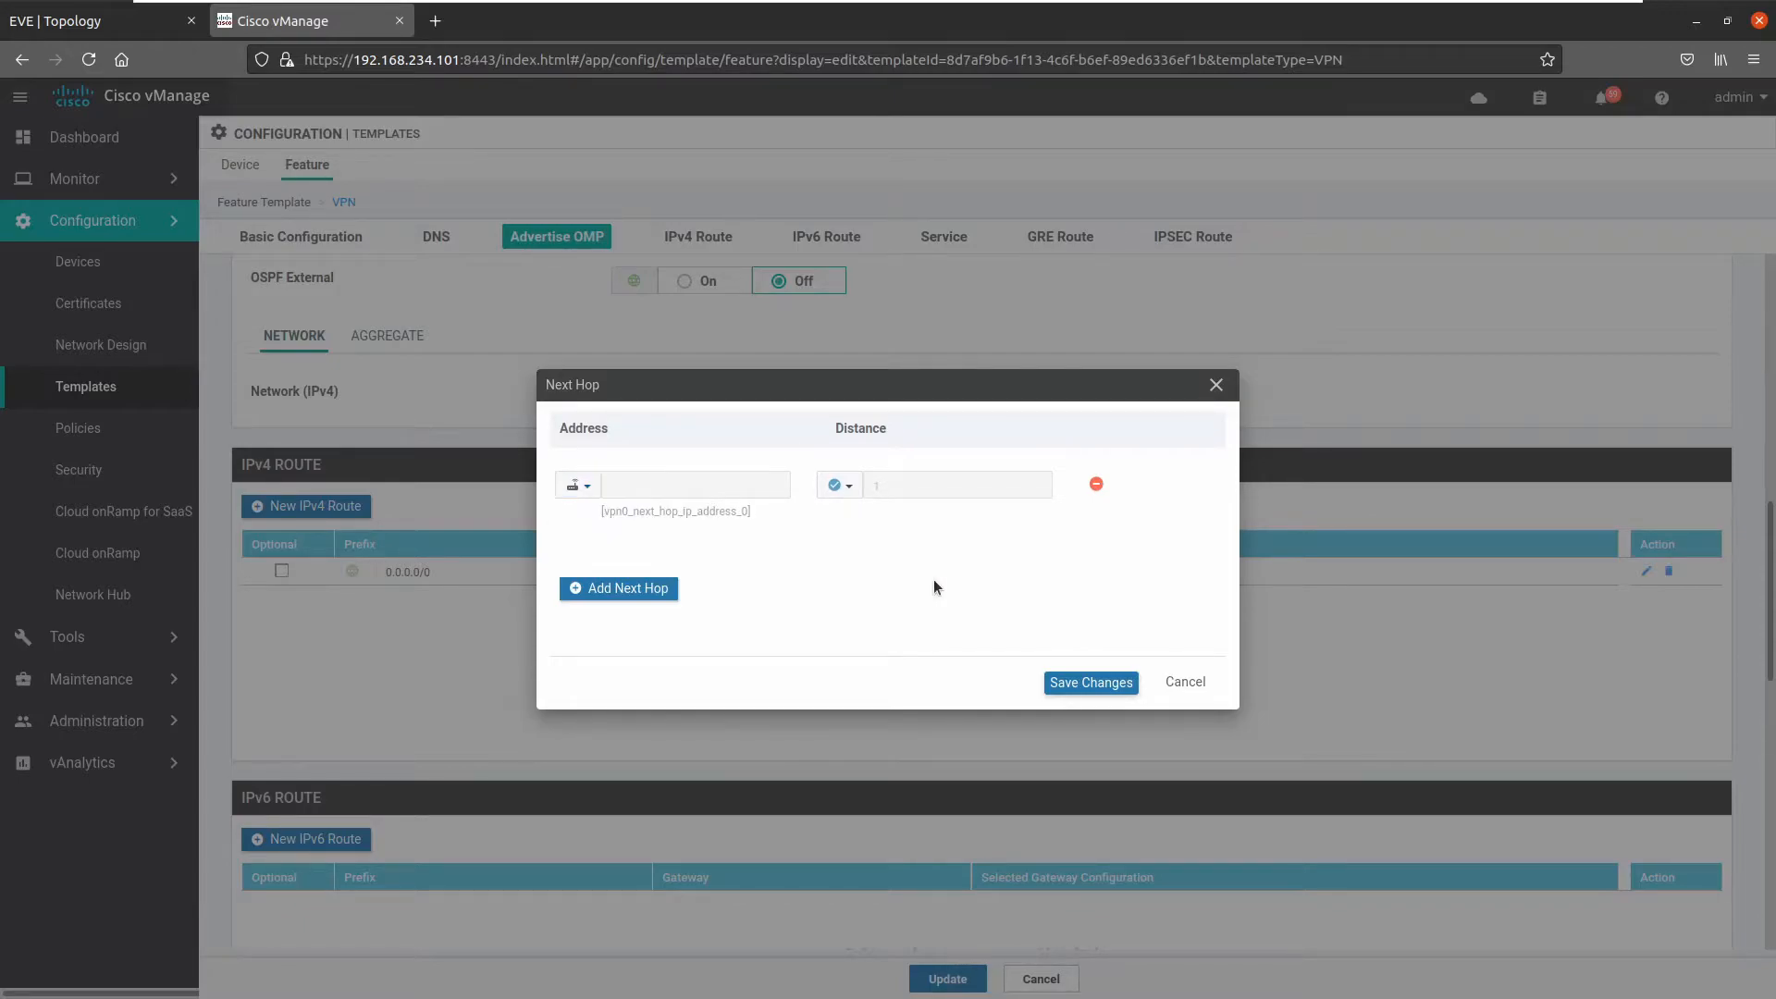
click(1090, 683)
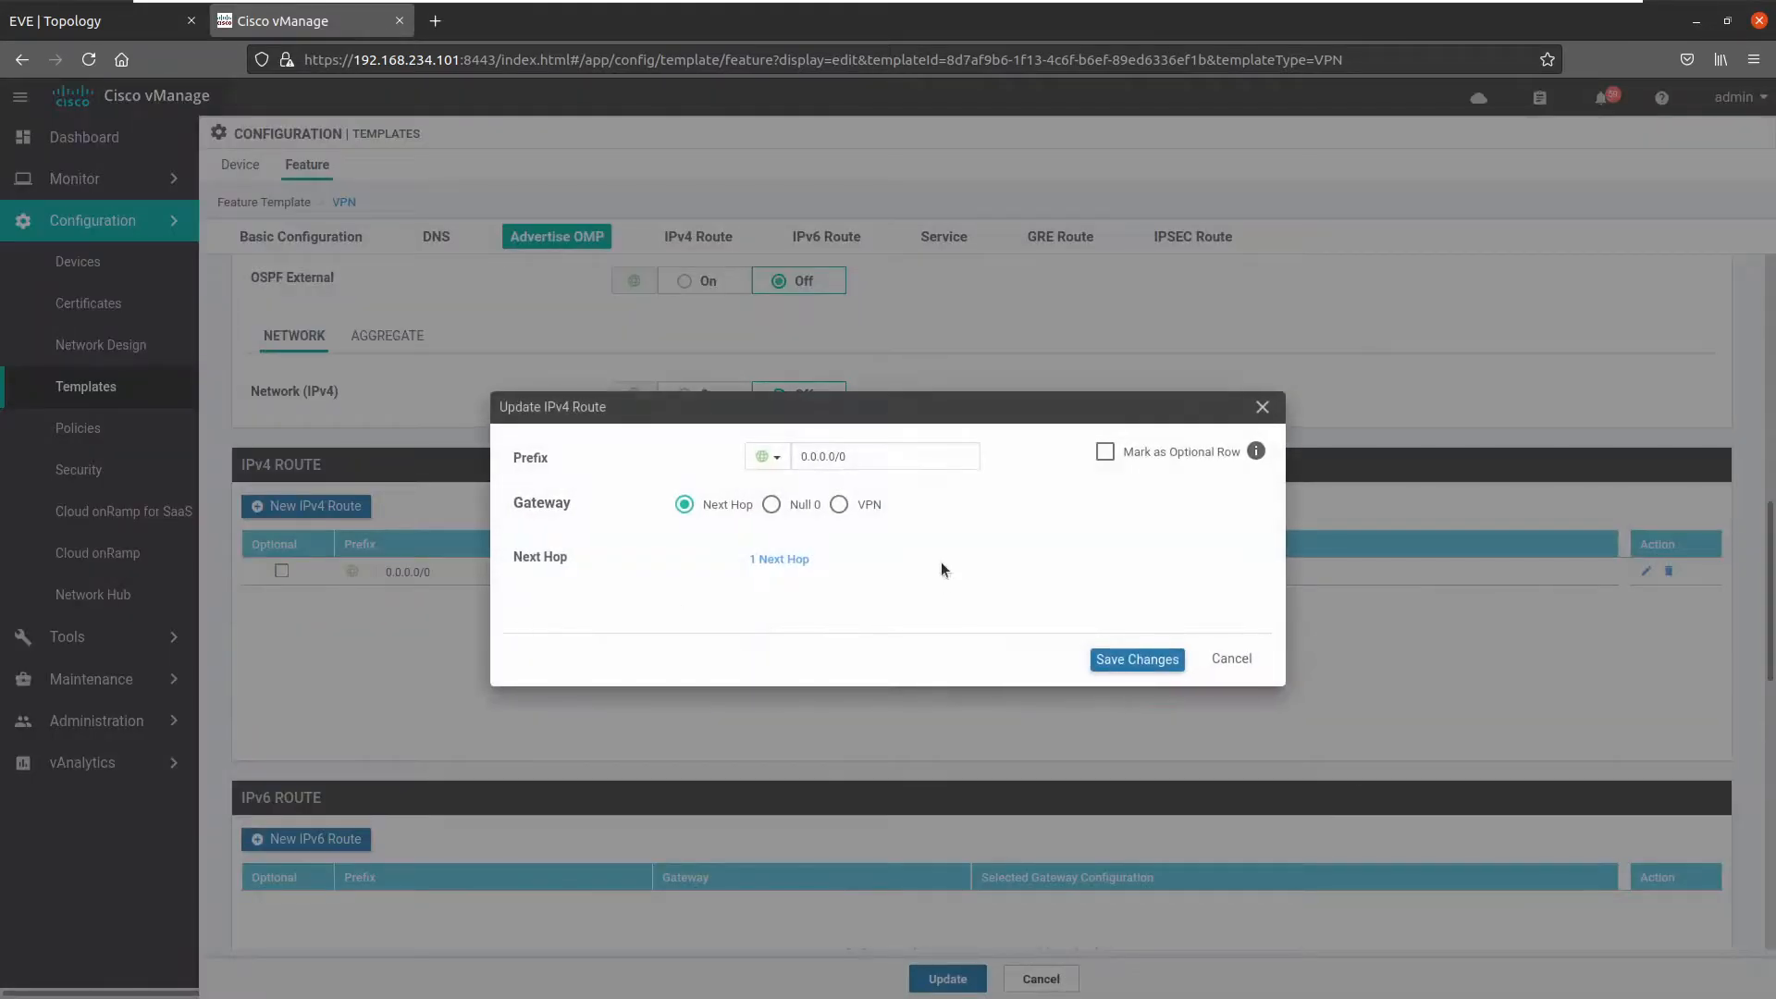
click(1124, 661)
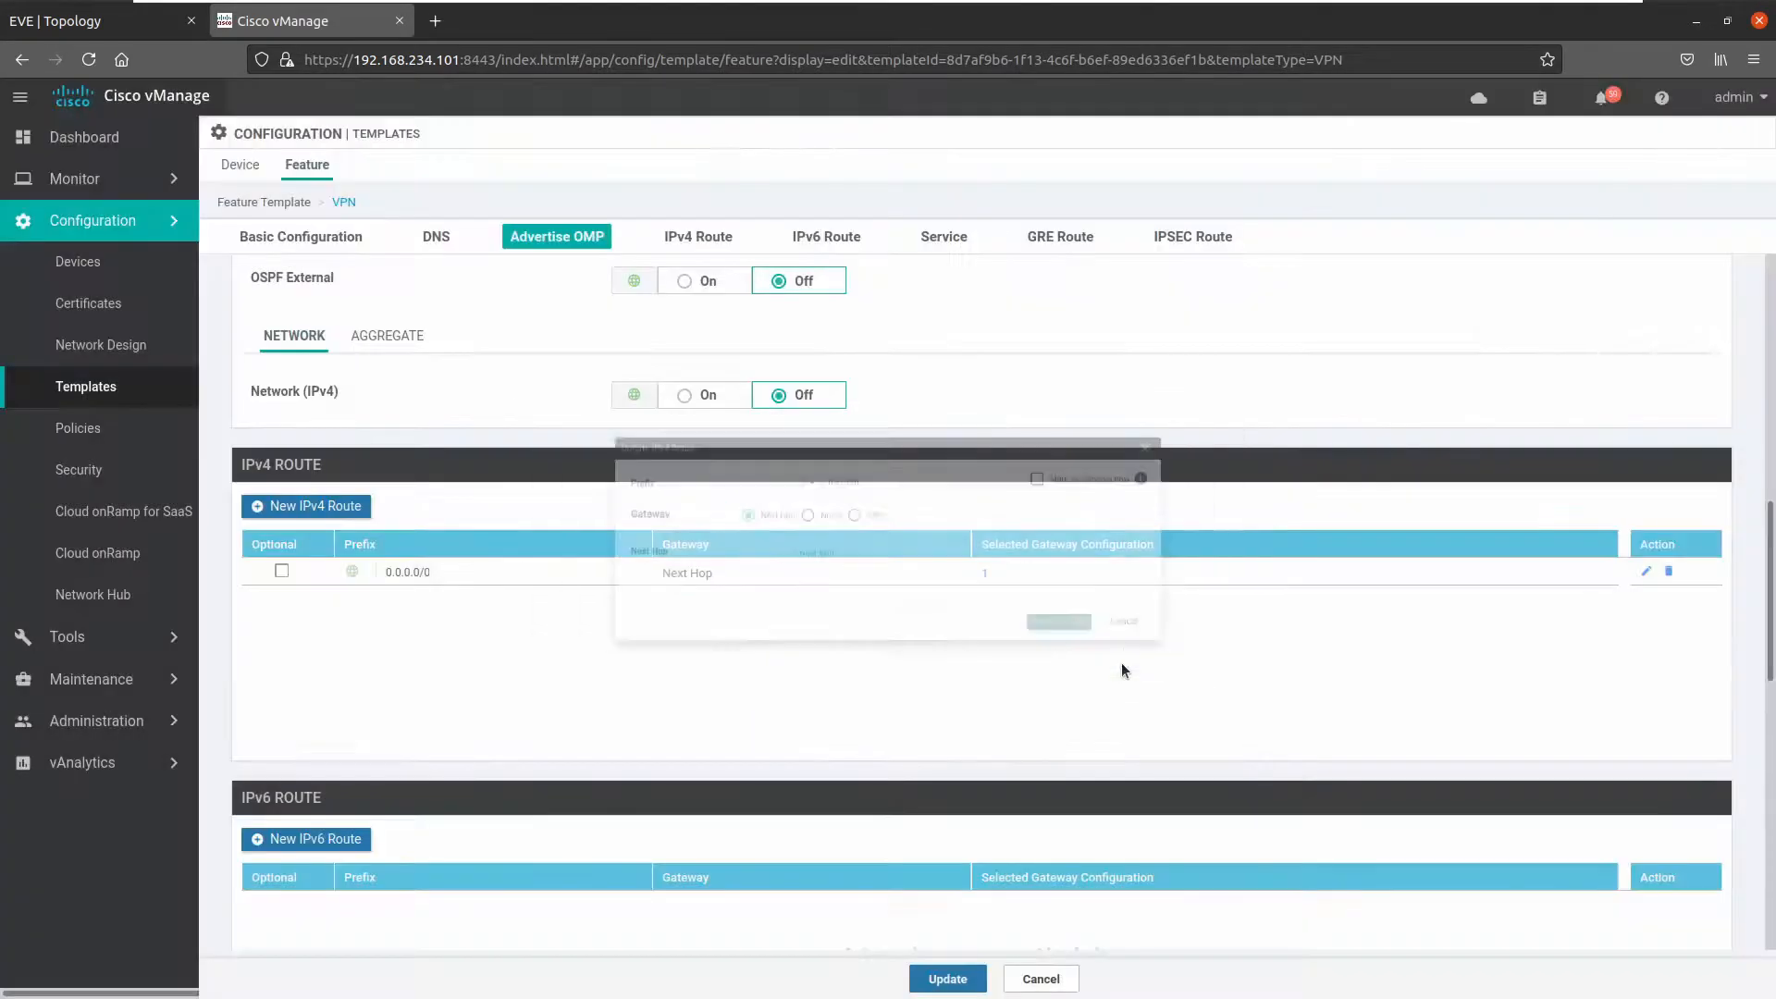
- Save the updated VE_SITE2_VPN0 feature template
scroll(792, 646, down, 3)
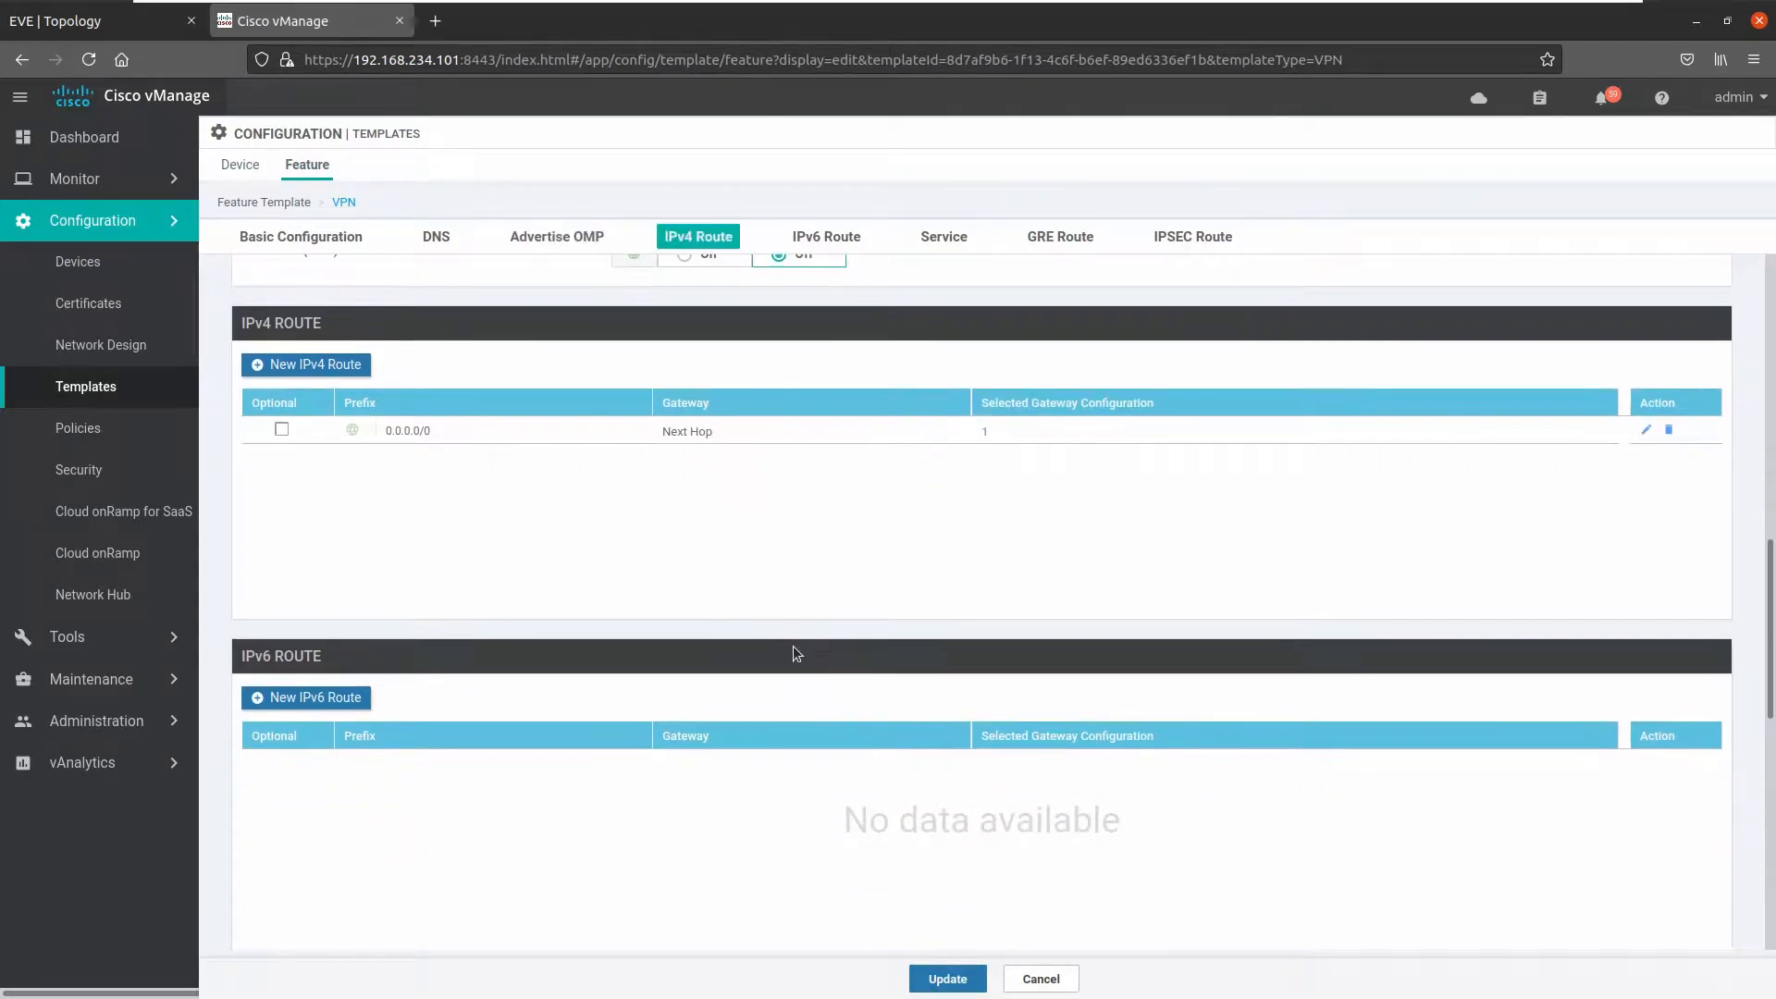
scroll(792, 653, down, 3)
scroll(792, 653, down, 5)
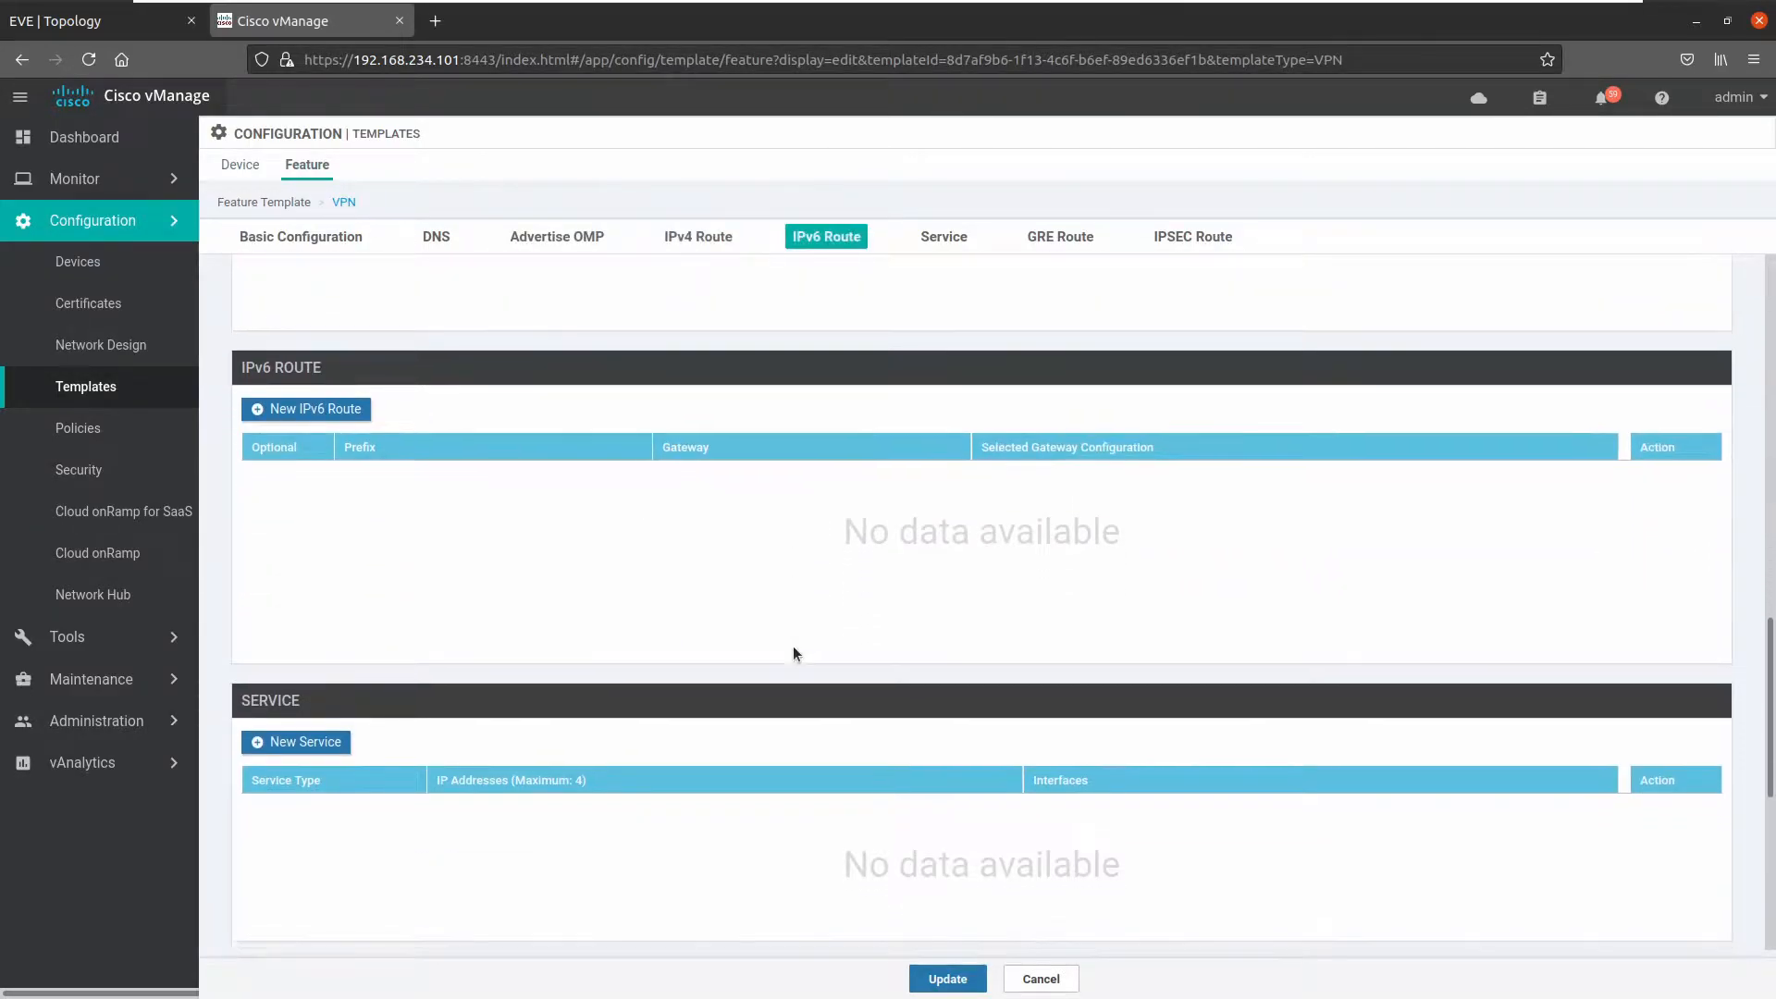
scroll(793, 653, down, 1)
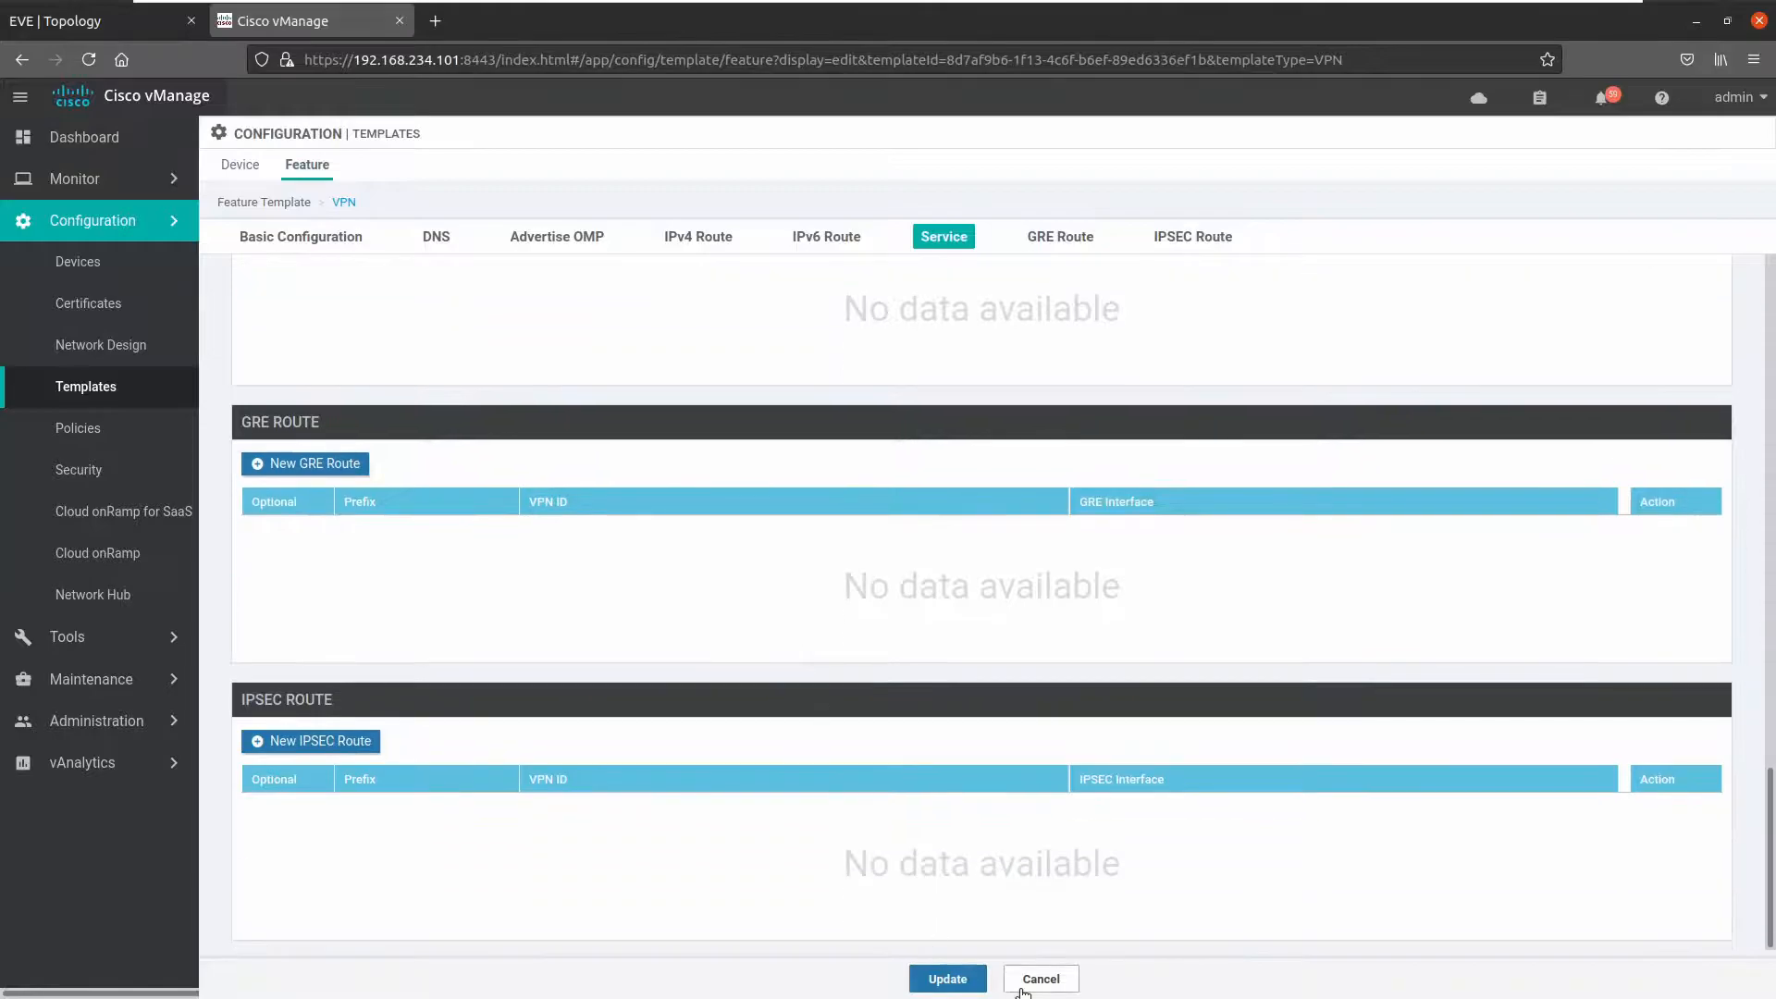
click(926, 977)
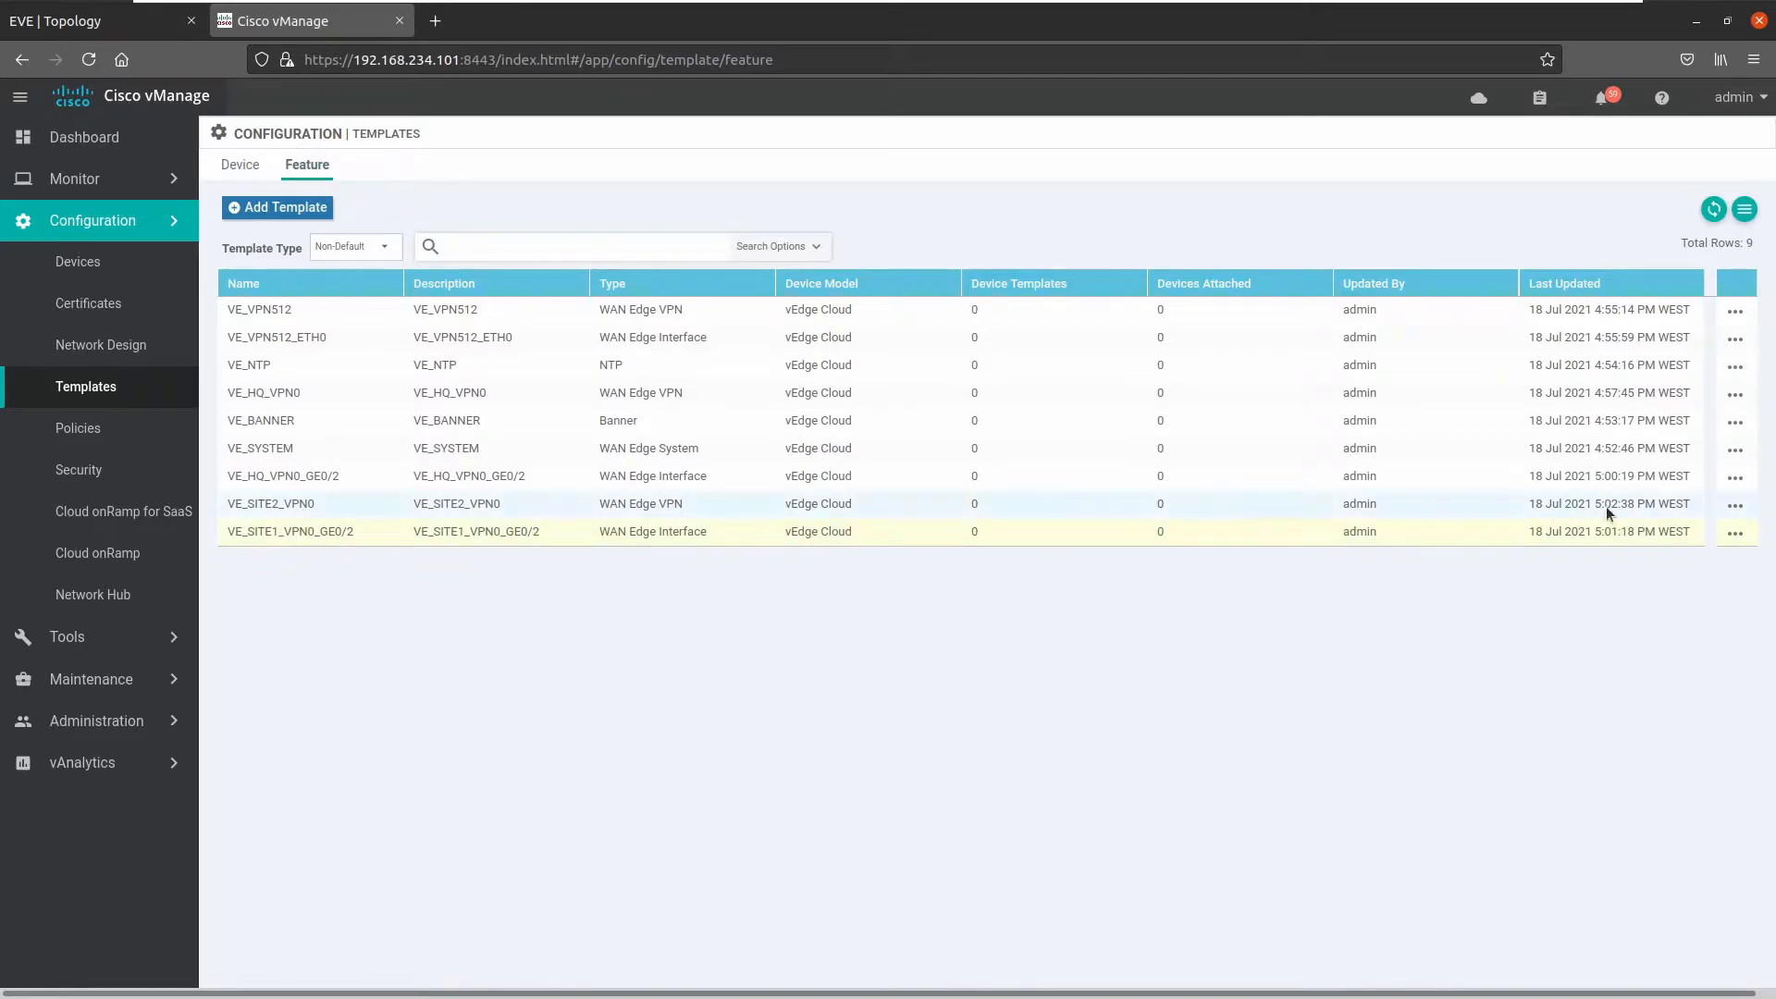
- Edit the VE_SITE1_VPN0_GE0/2 feature template and change both its name and description to VE_SITE2_VPN0_GE0/2
click(1723, 536)
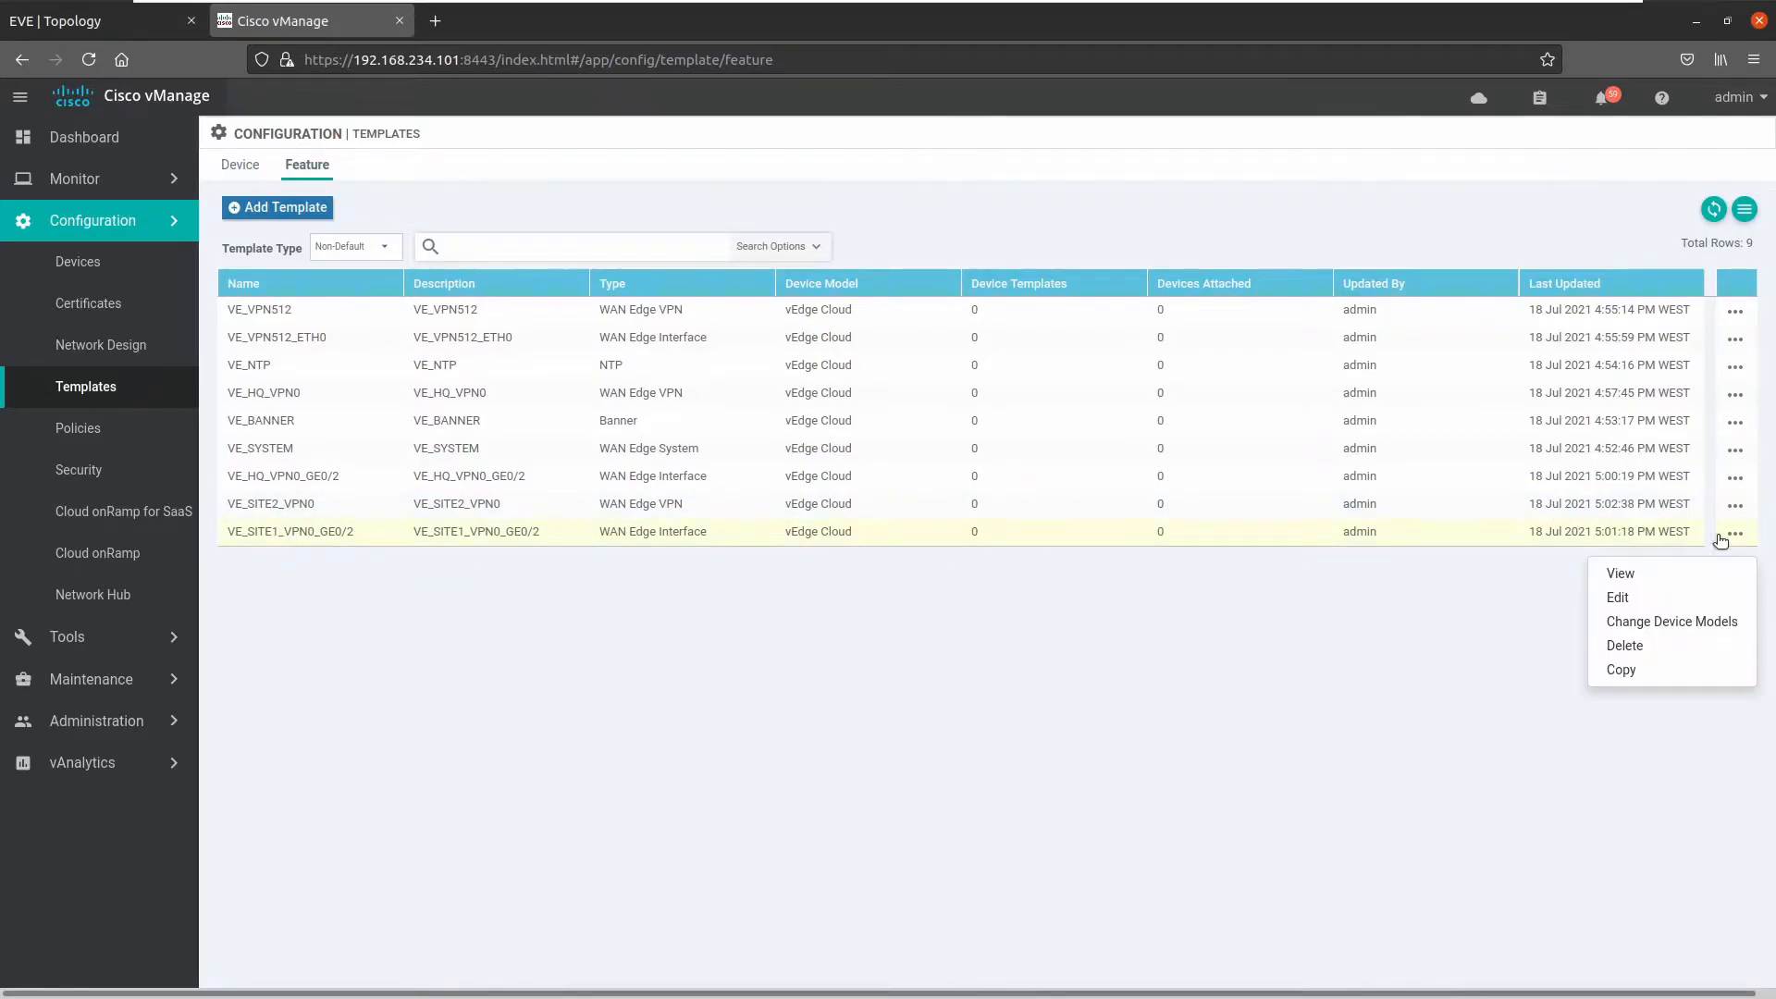
click(1621, 597)
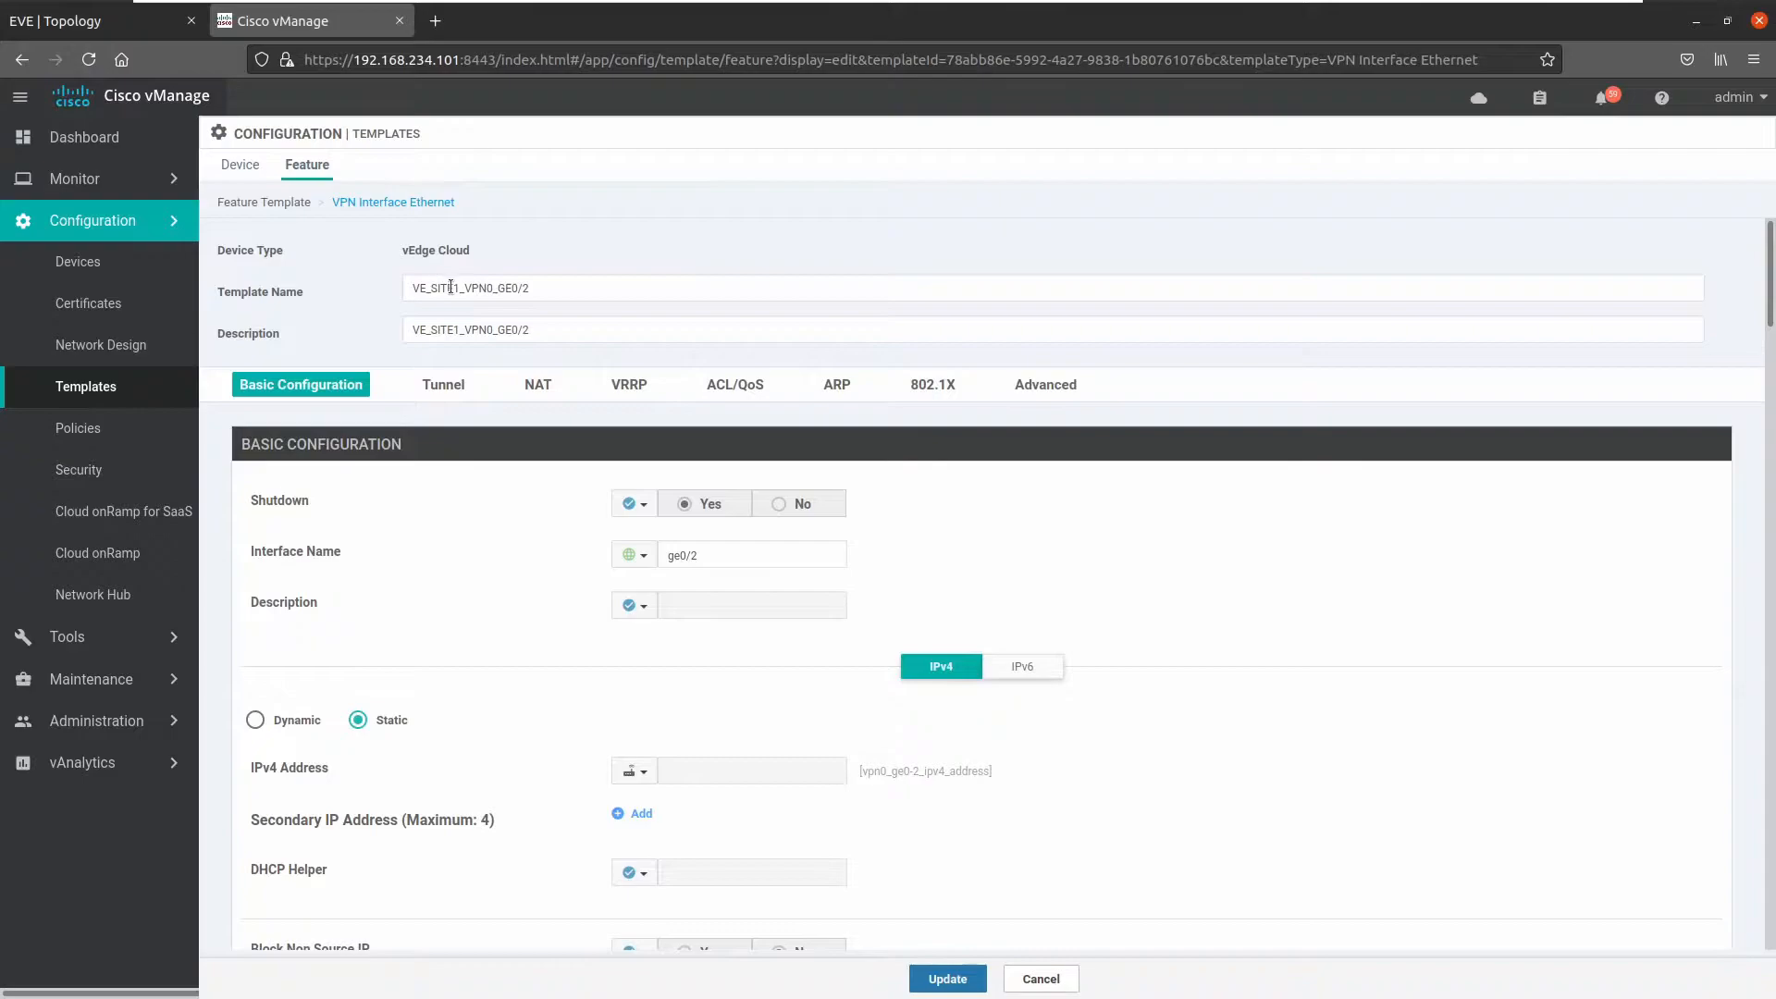
click(451, 288)
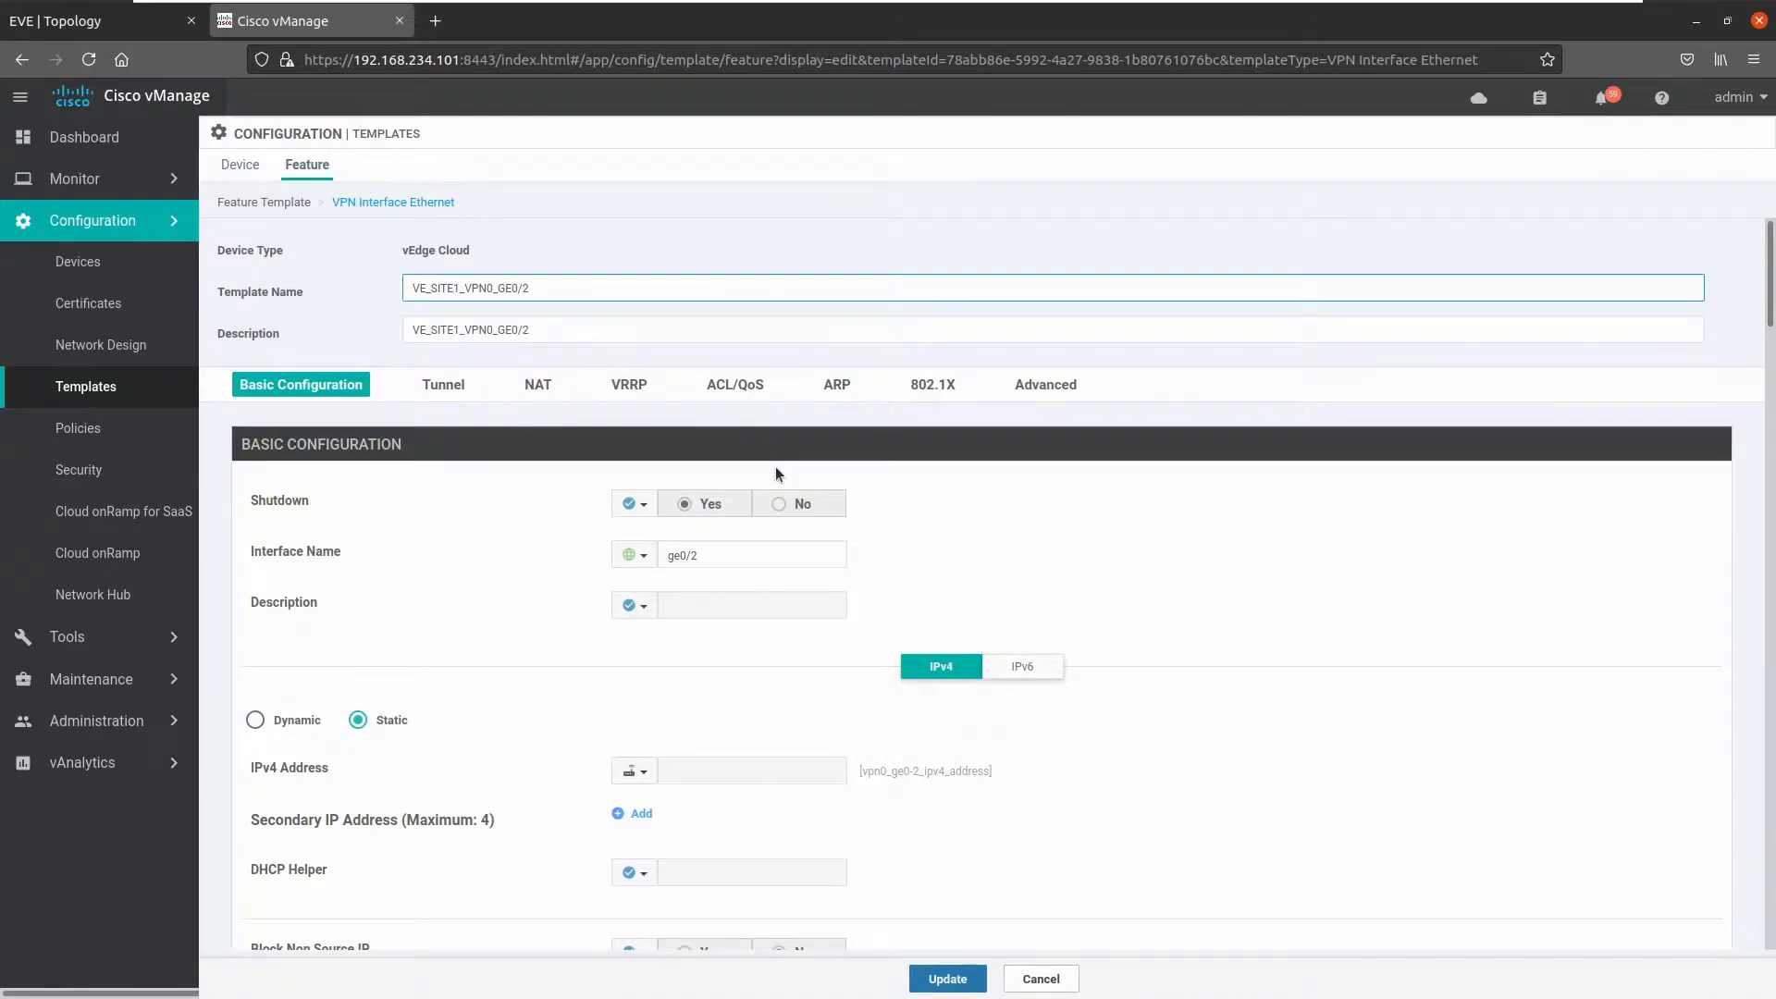
key(Tab)
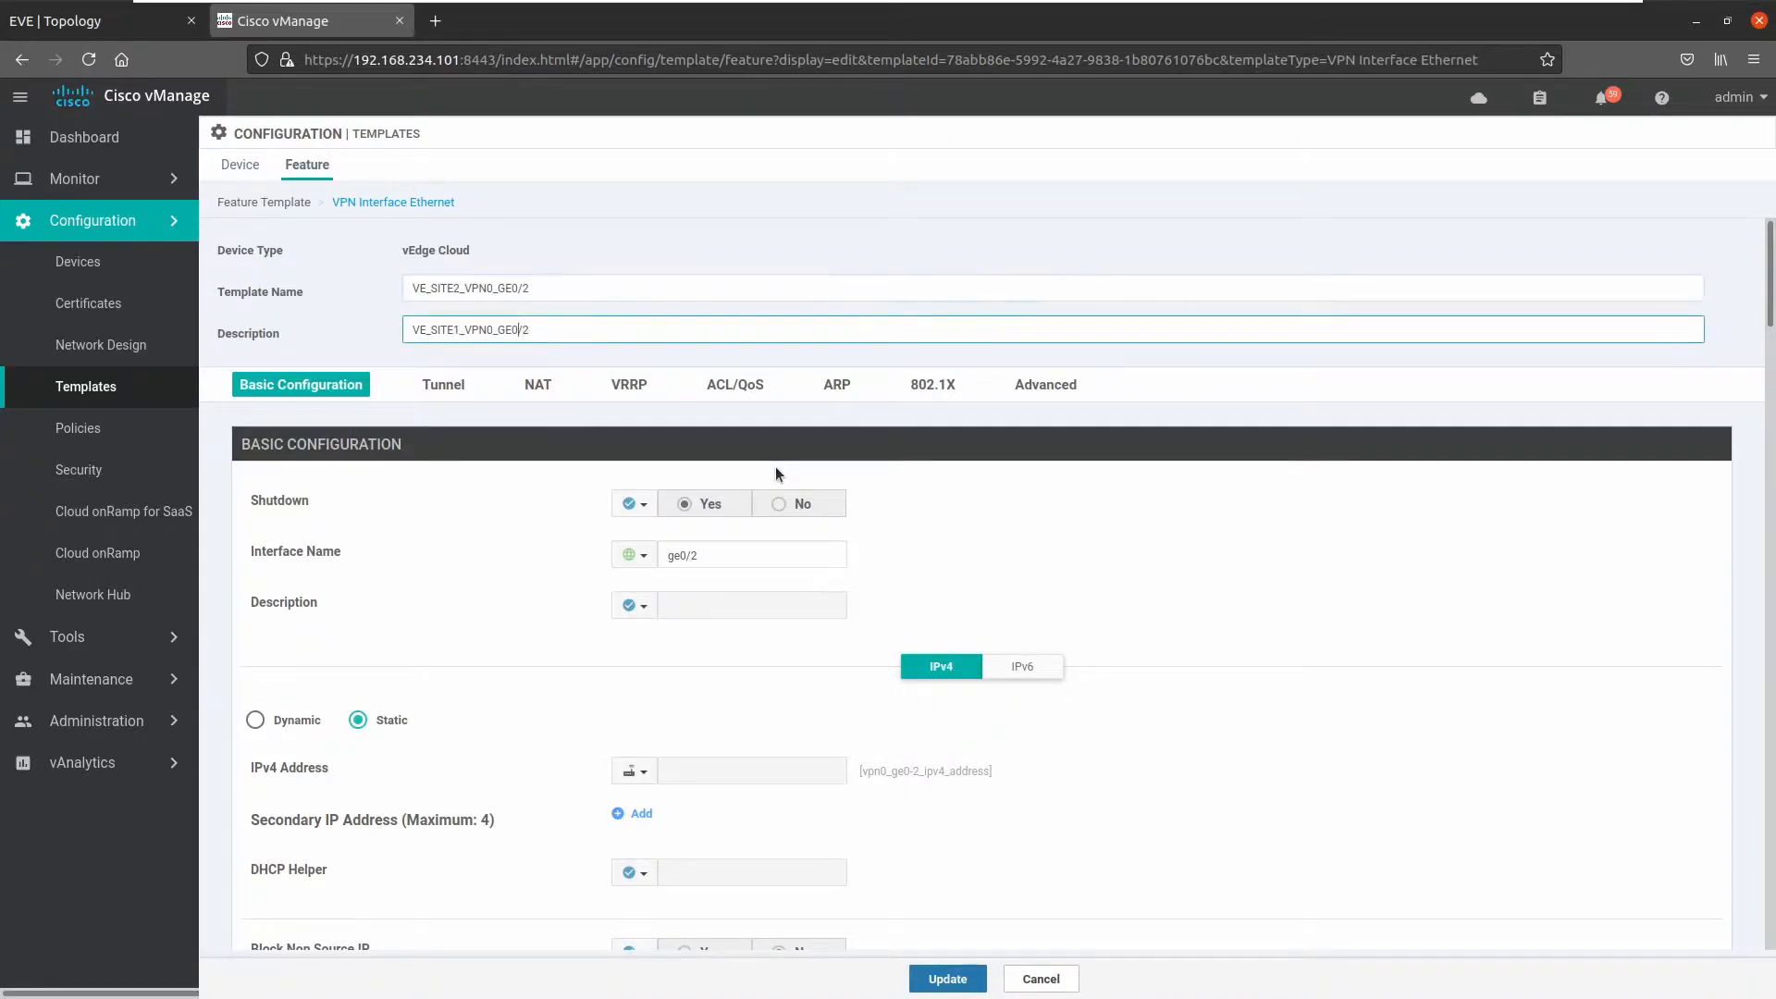
key(BackSpace)
text(2)
- Review the basic configuration and tunnel settings of the VE_SITE2_VPN0_GE0/2 template
scroll(523, 623, down, 1)
scroll(524, 618, down, 2)
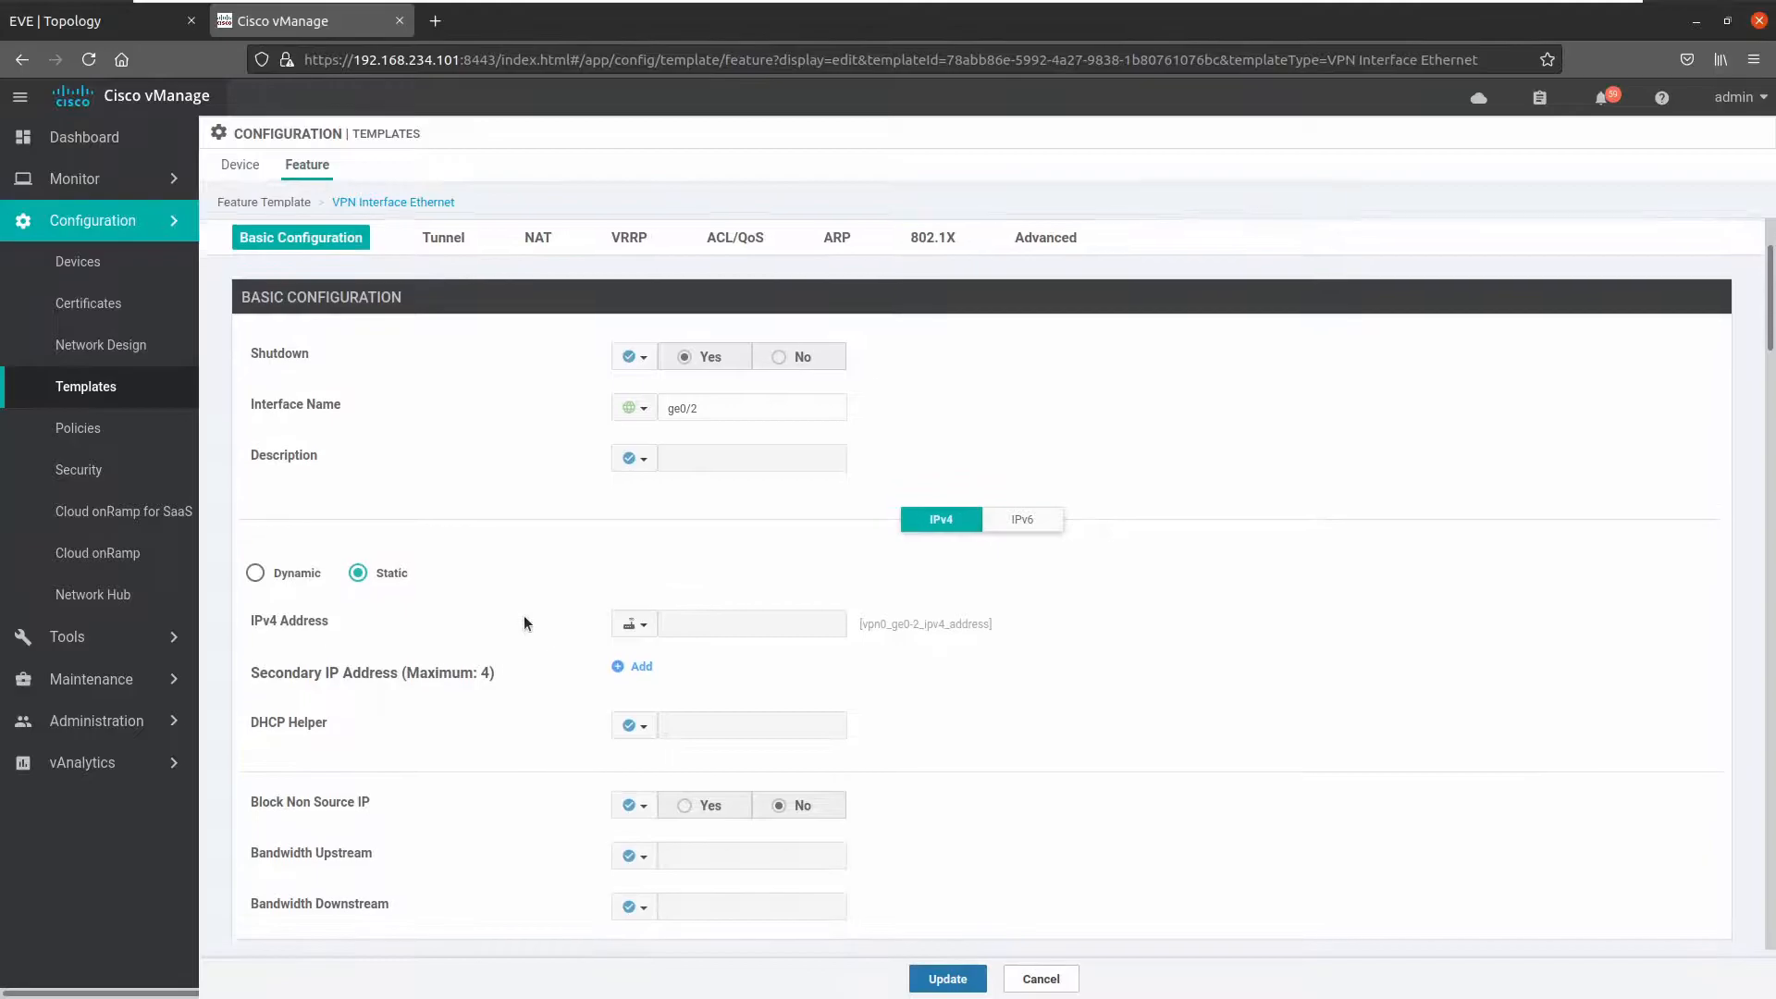
scroll(523, 623, down, 5)
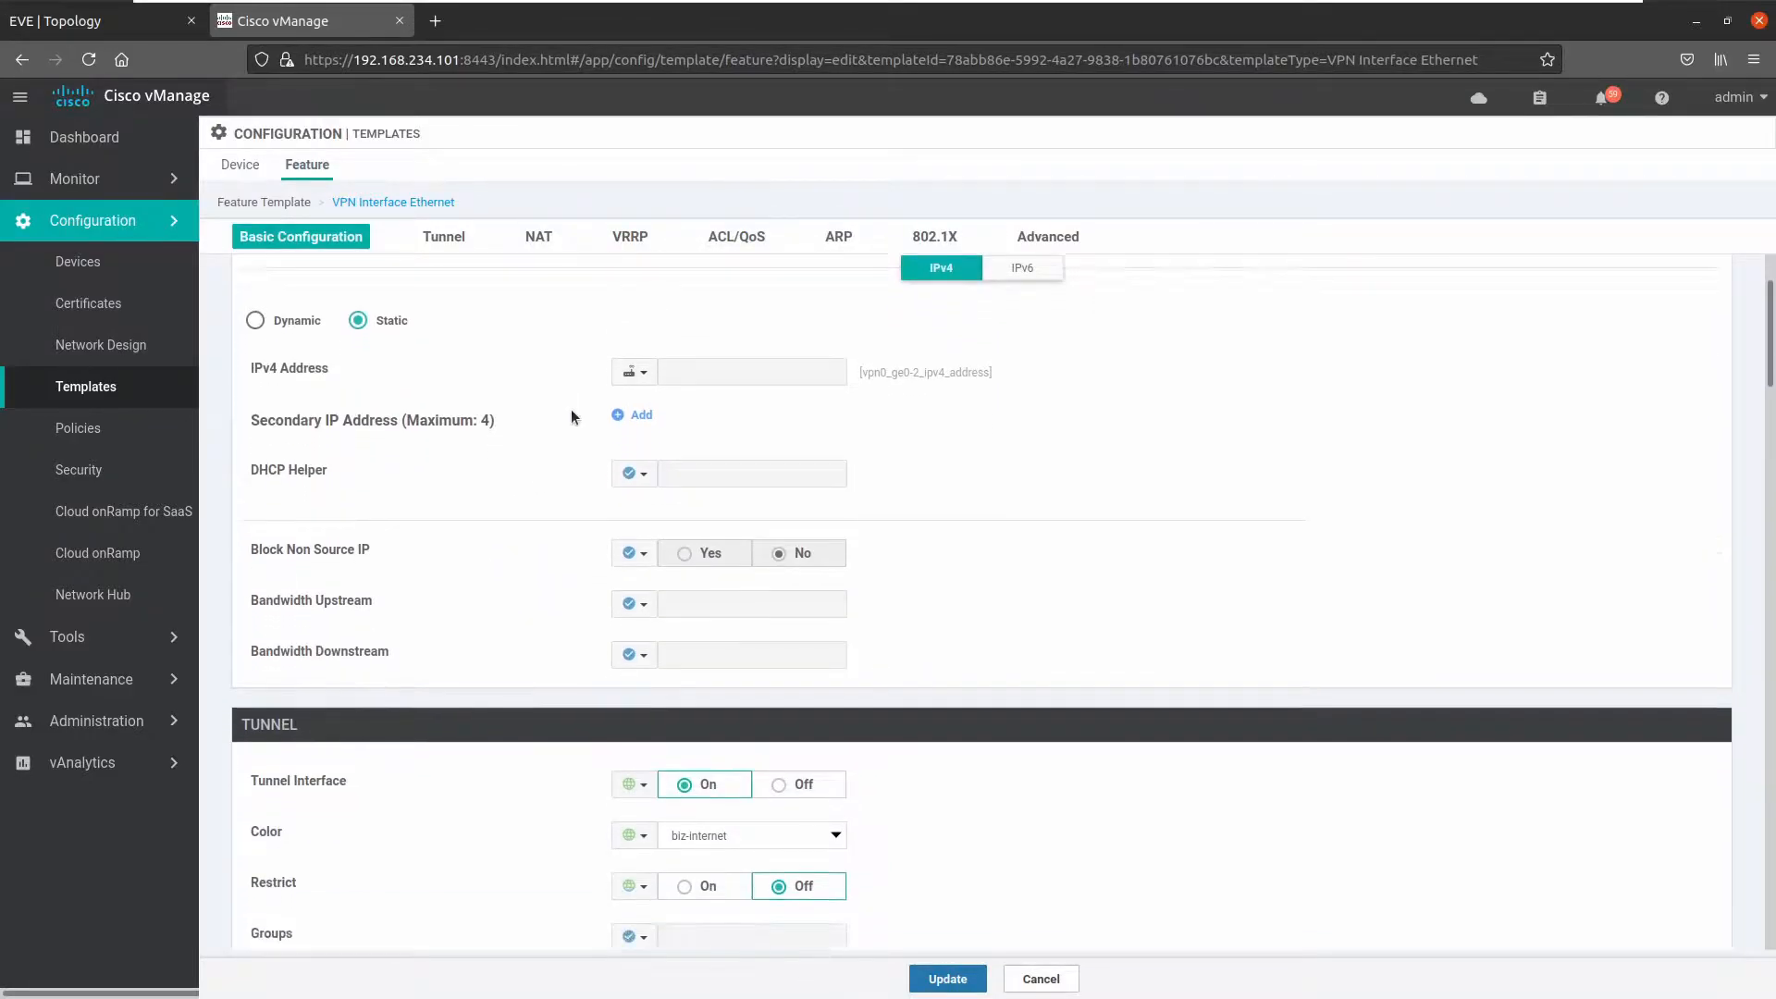
scroll(589, 457, down, 1)
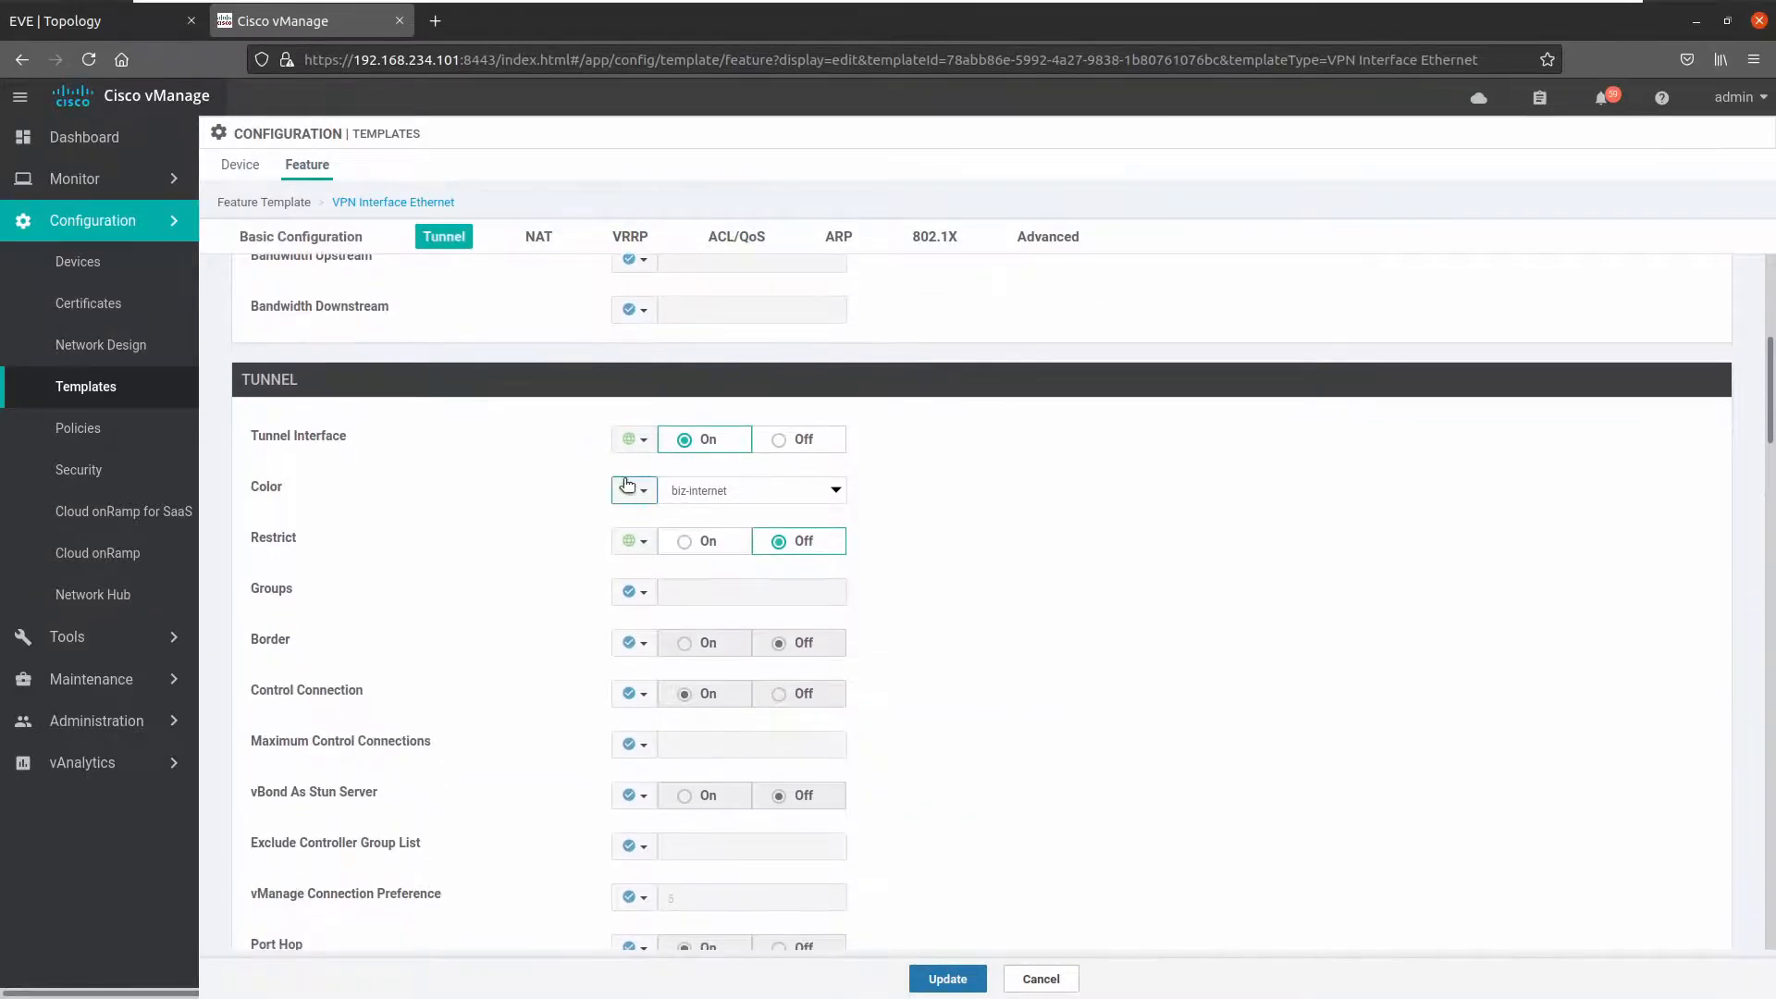
scroll(568, 476, down, 1)
scroll(592, 549, up, 1)
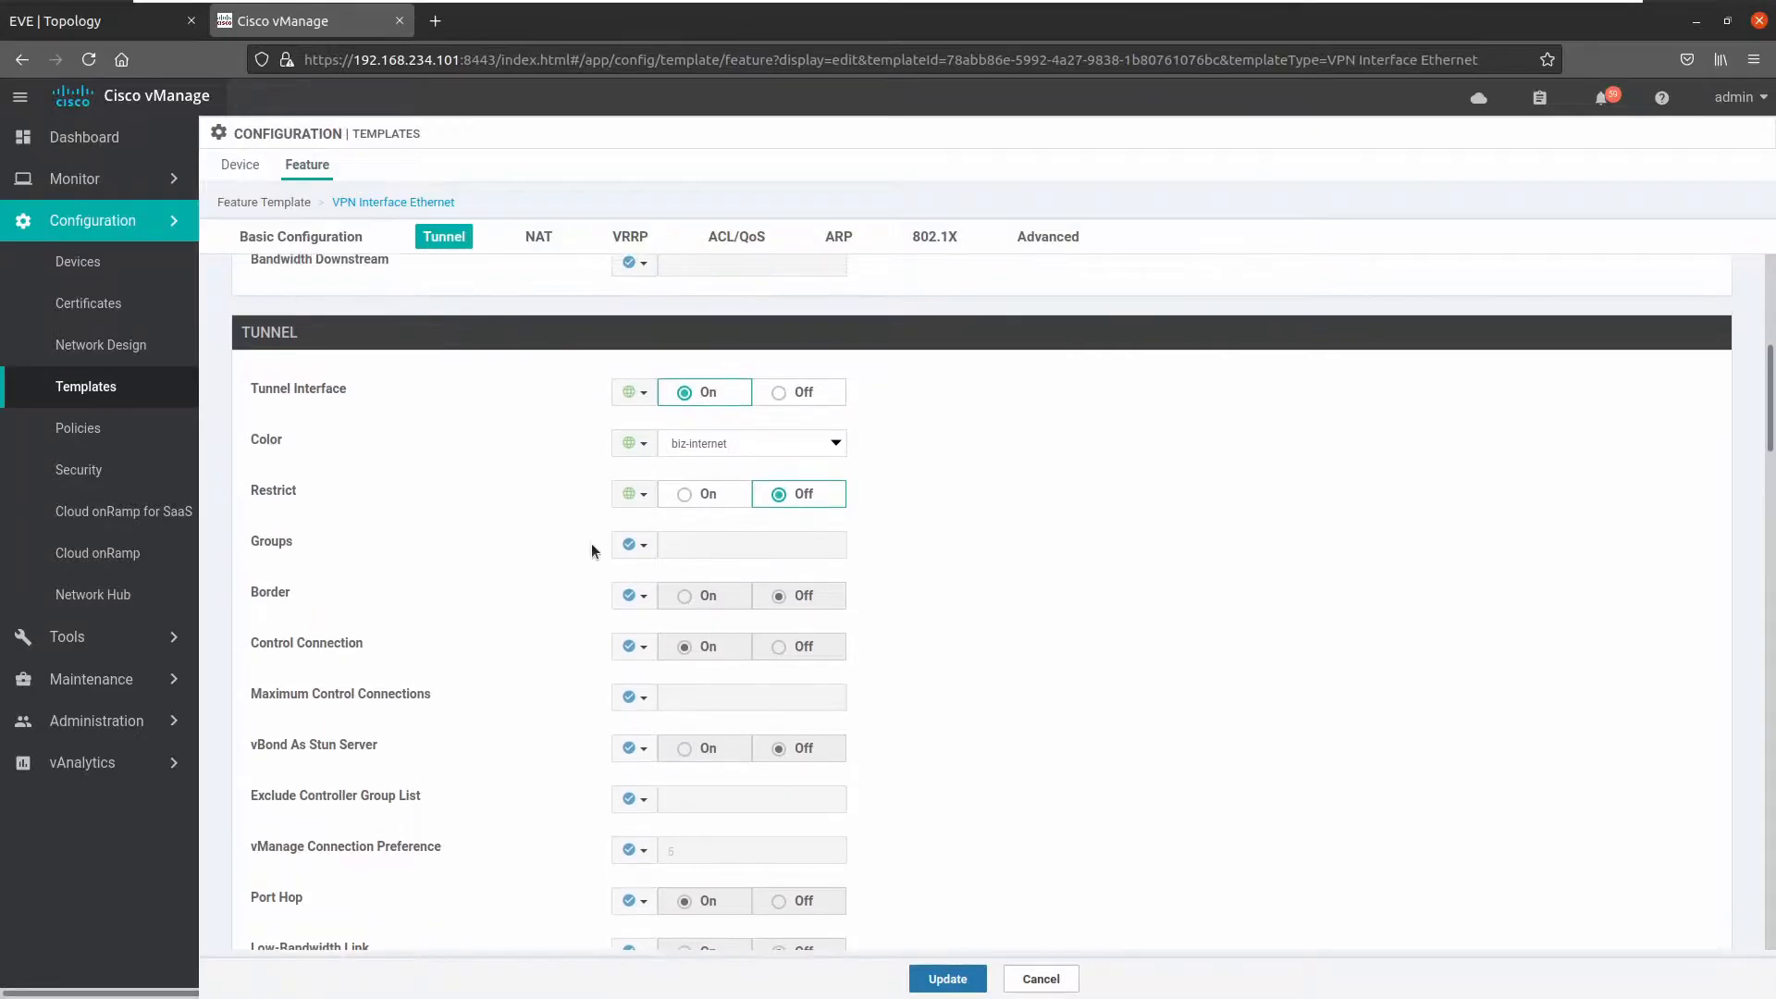
scroll(561, 495, down, 2)
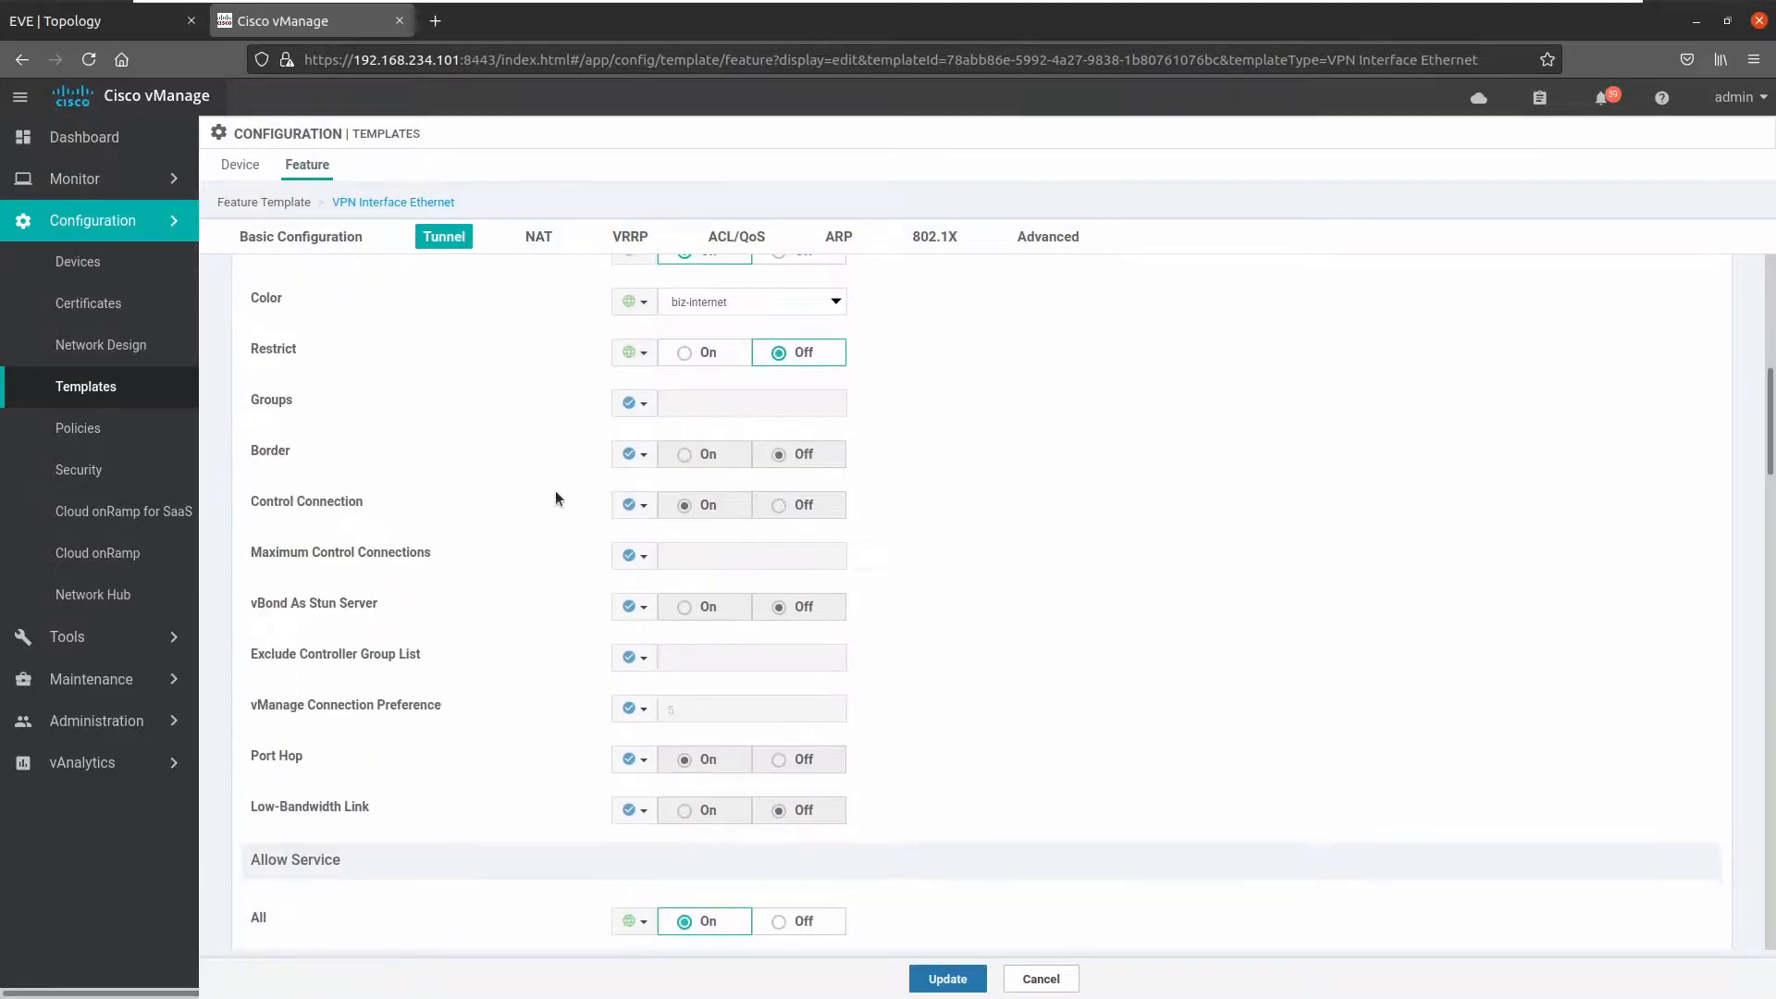
scroll(555, 492, up, 2)
scroll(555, 498, down, 2)
scroll(555, 497, up, 5)
scroll(555, 495, up, 6)
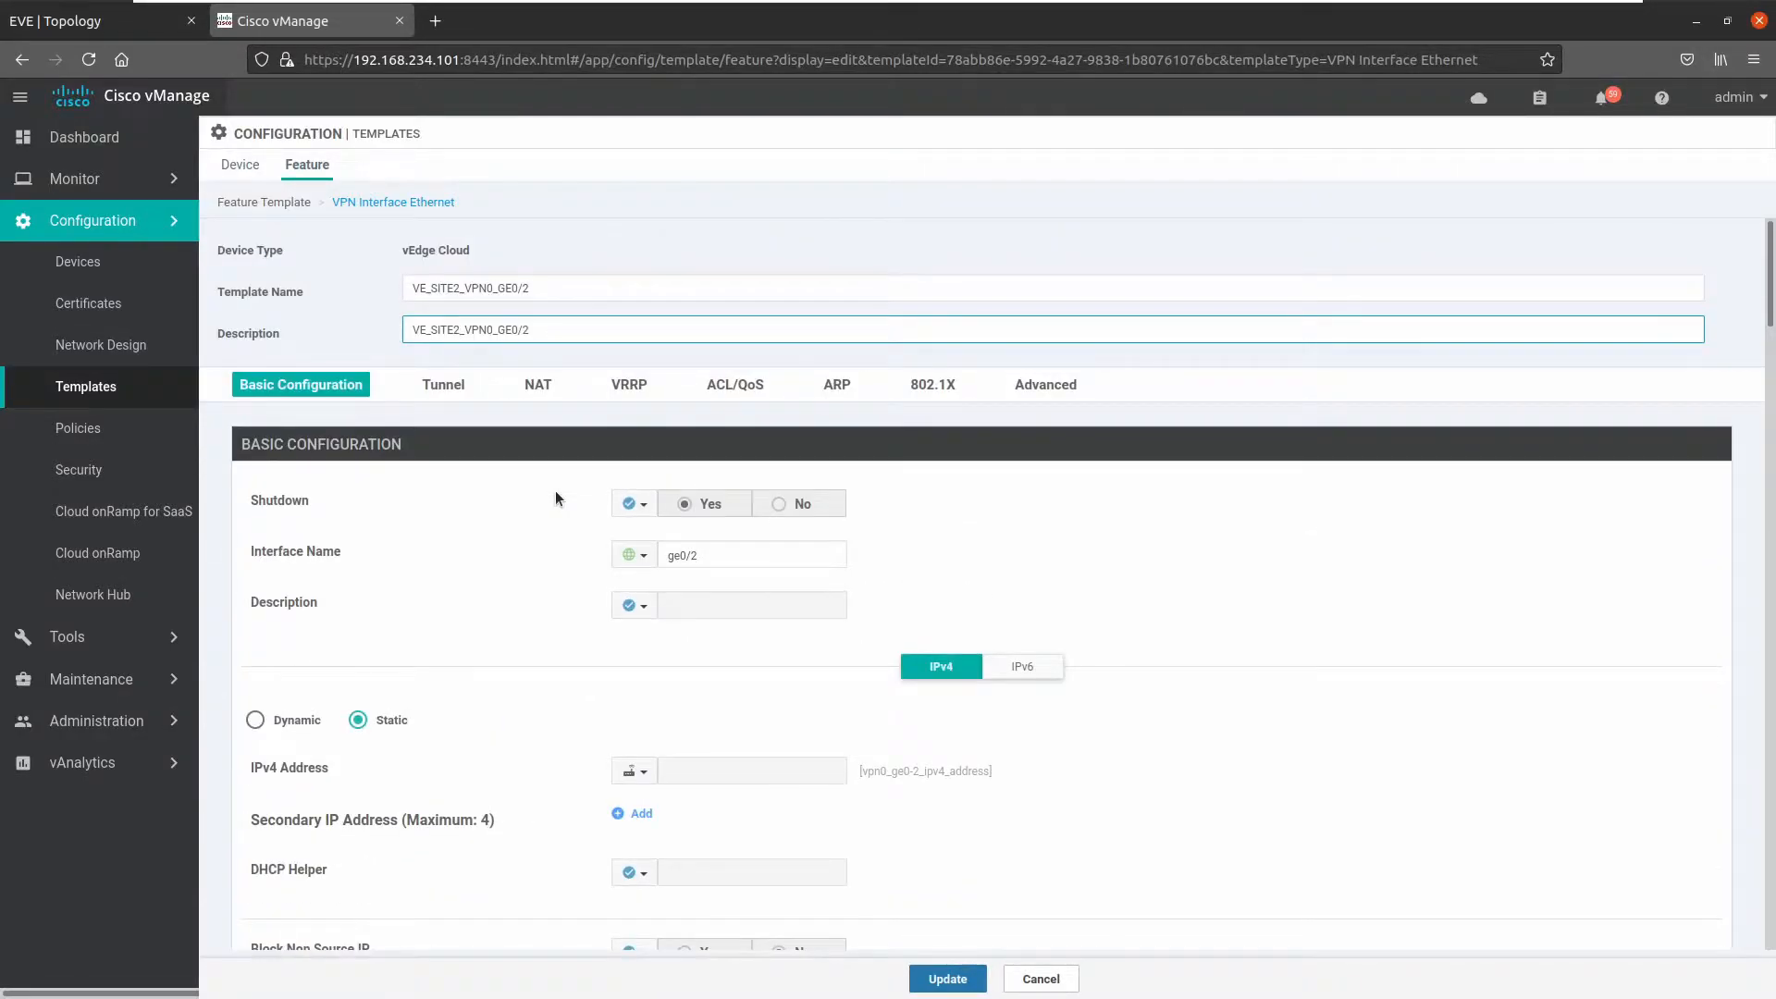
- Set the ge0/2 interface's Shutdown option to a global value of No in the VE_SITE2_VPN0_GE0/2 template
click(635, 504)
click(662, 532)
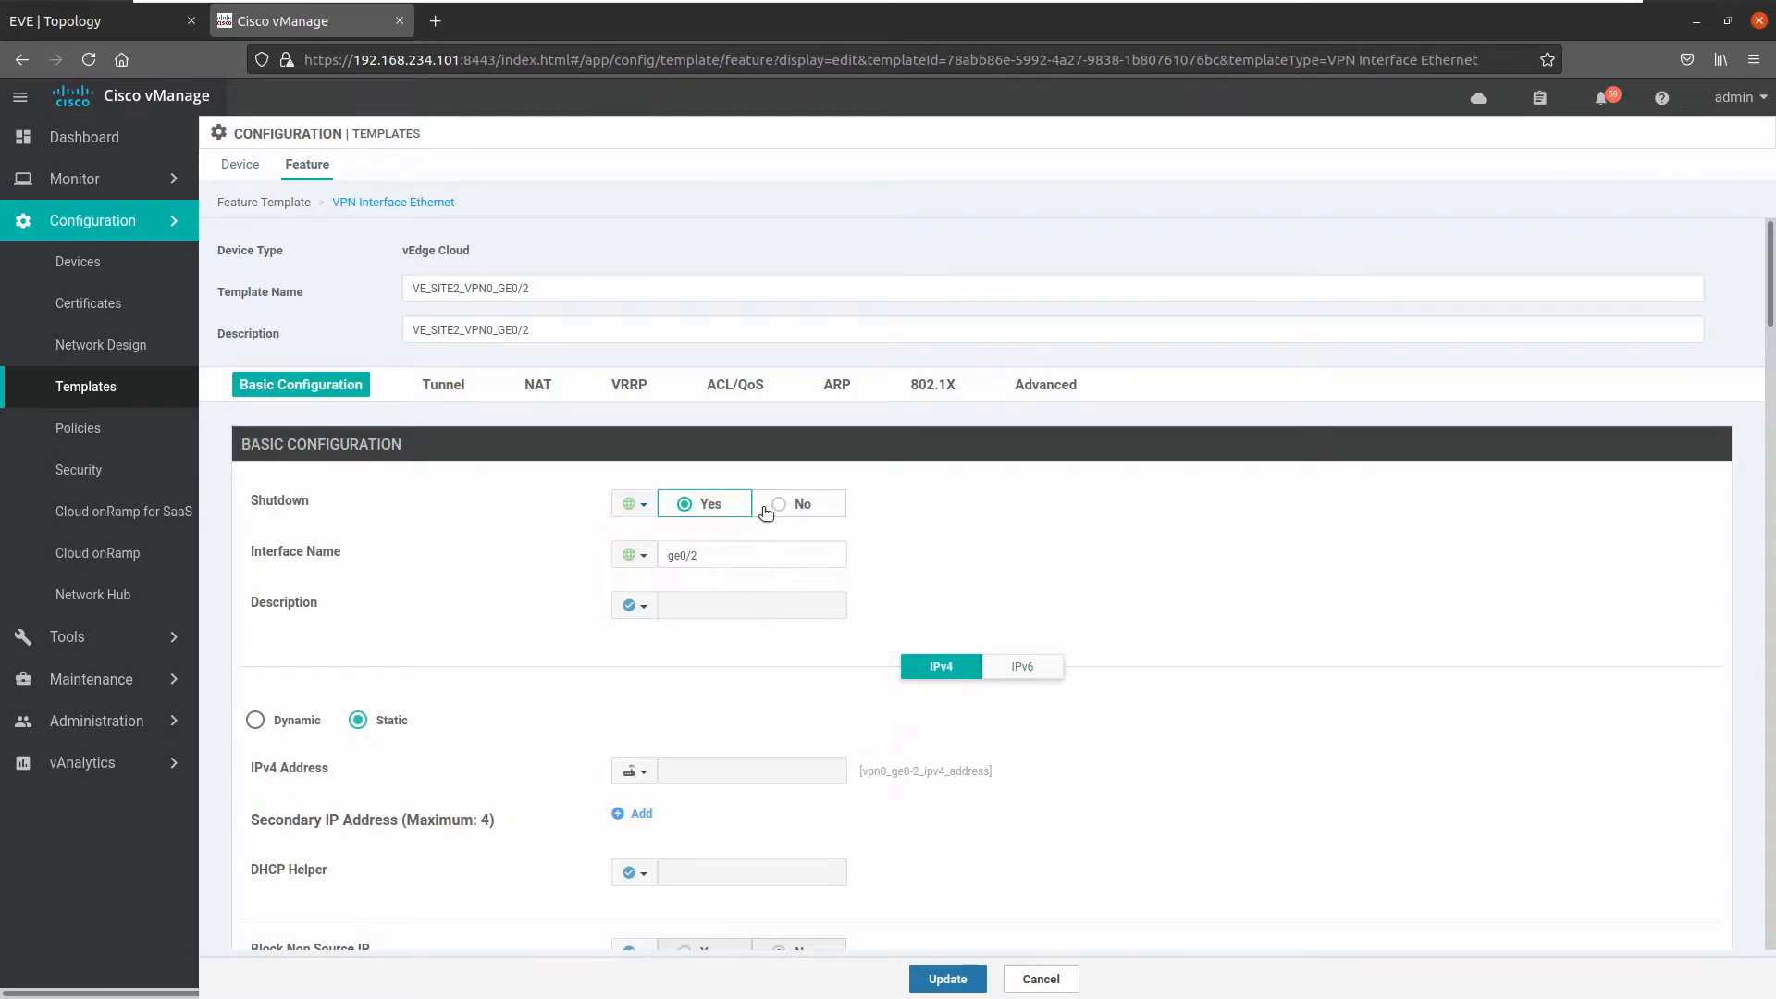
click(779, 503)
- Check the remaining interface settings through the Advanced section and save the updated VE_SITE2_VPN0_GE0/2 template
scroll(479, 514, down, 3)
scroll(477, 519, down, 2)
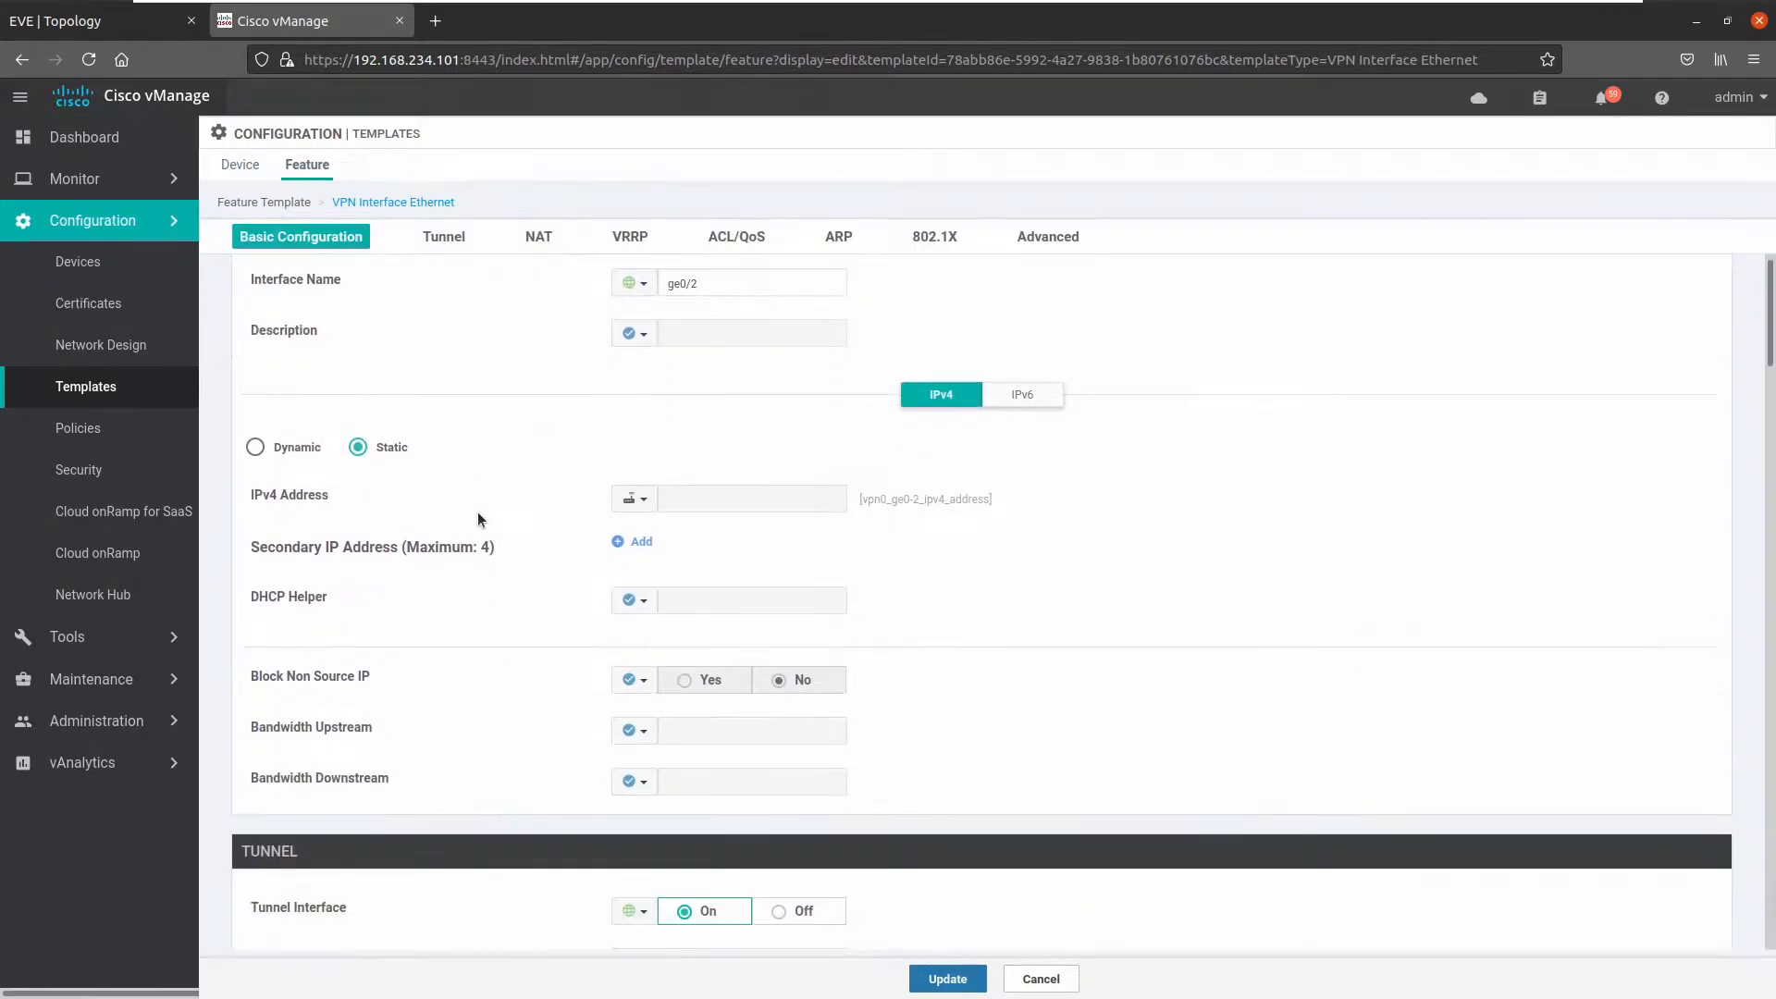
scroll(478, 517, down, 6)
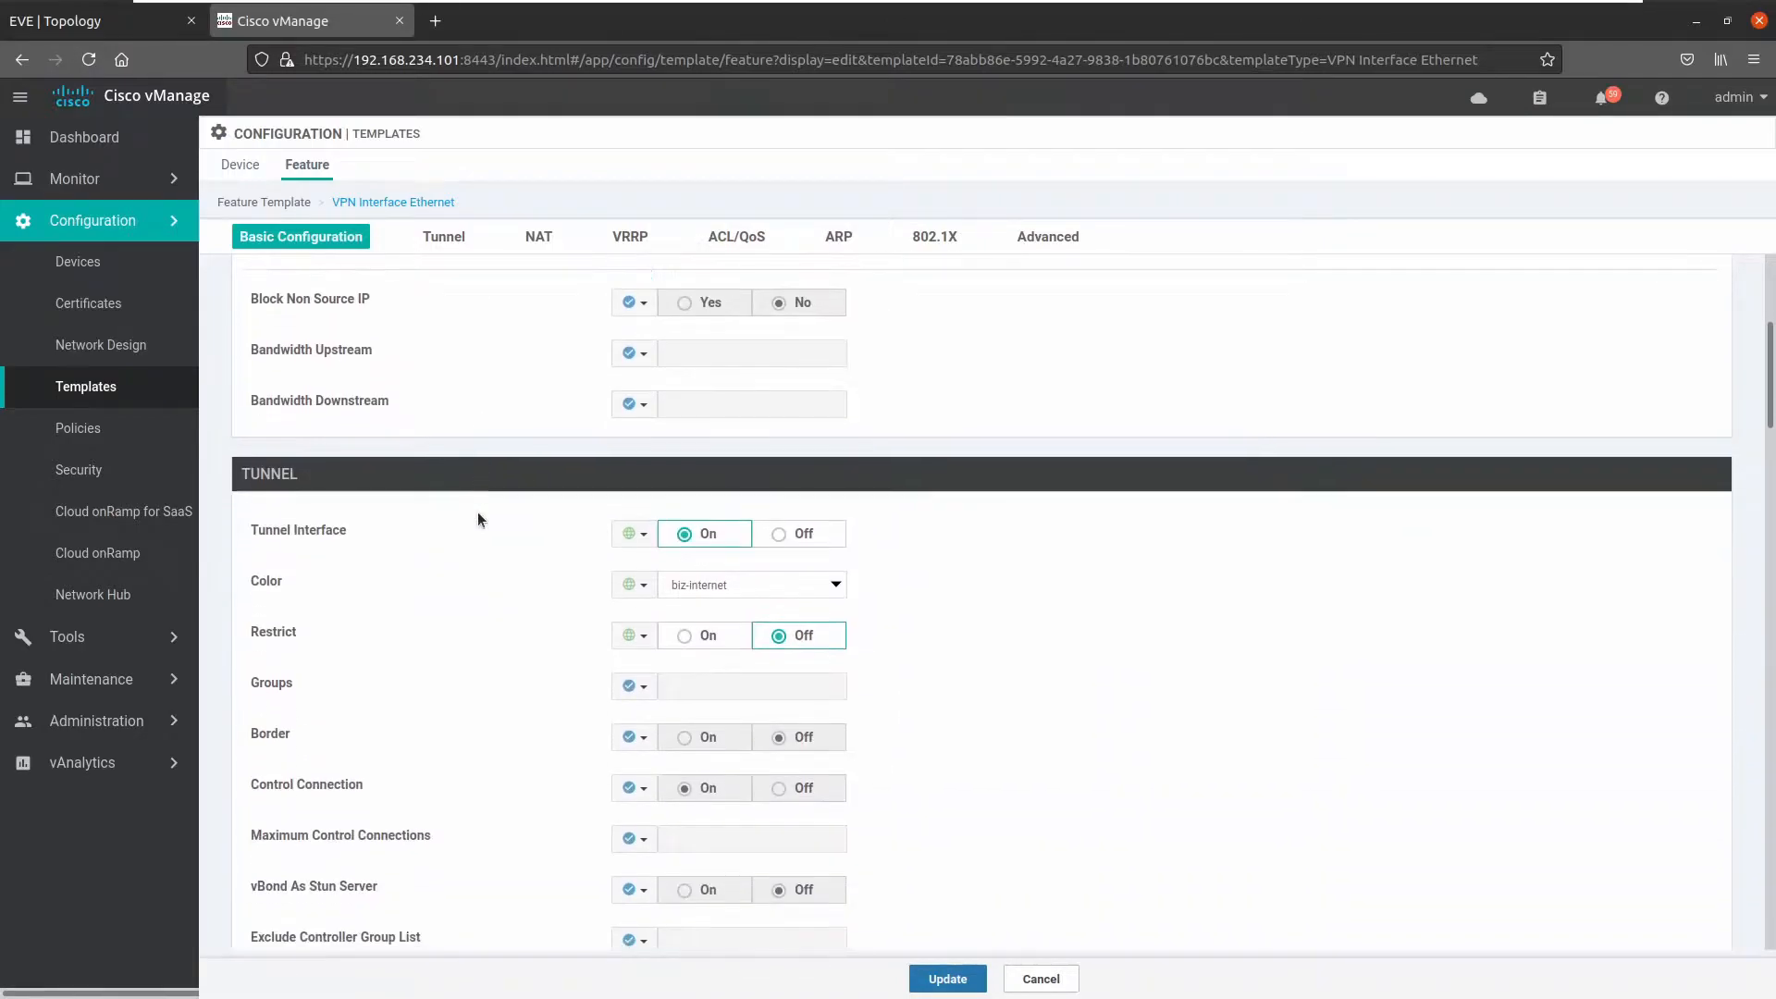
scroll(528, 552, down, 2)
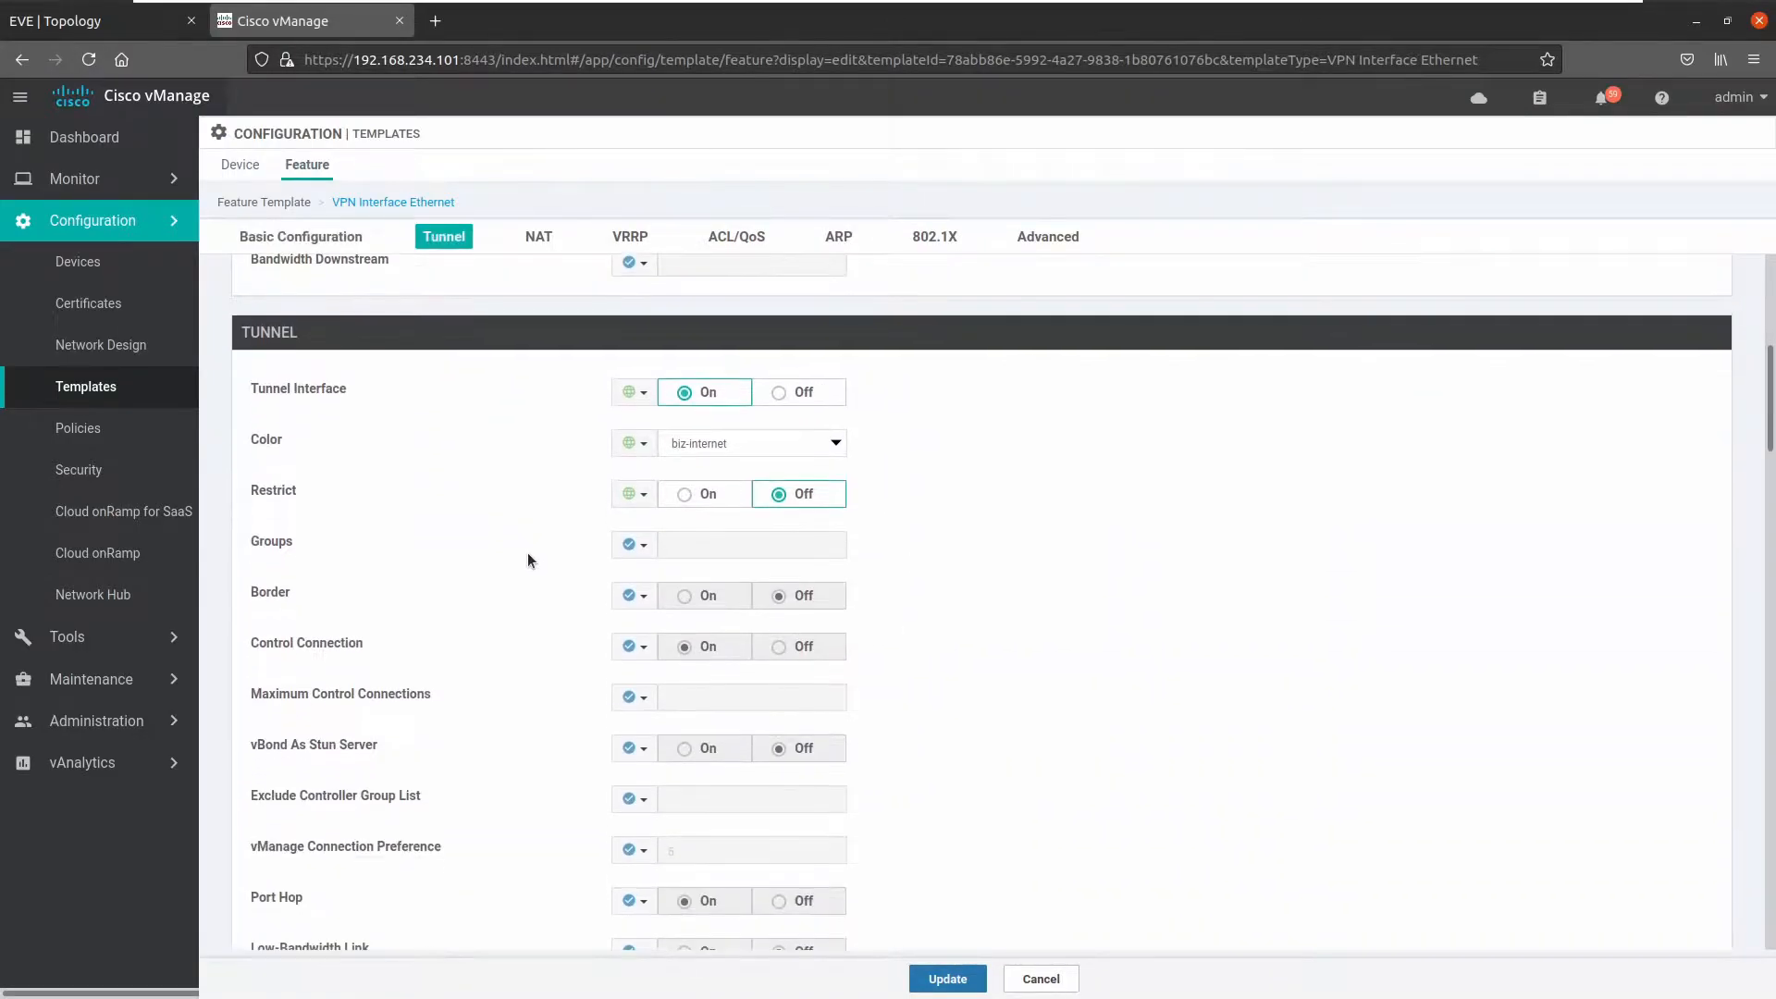
scroll(569, 524, down, 5)
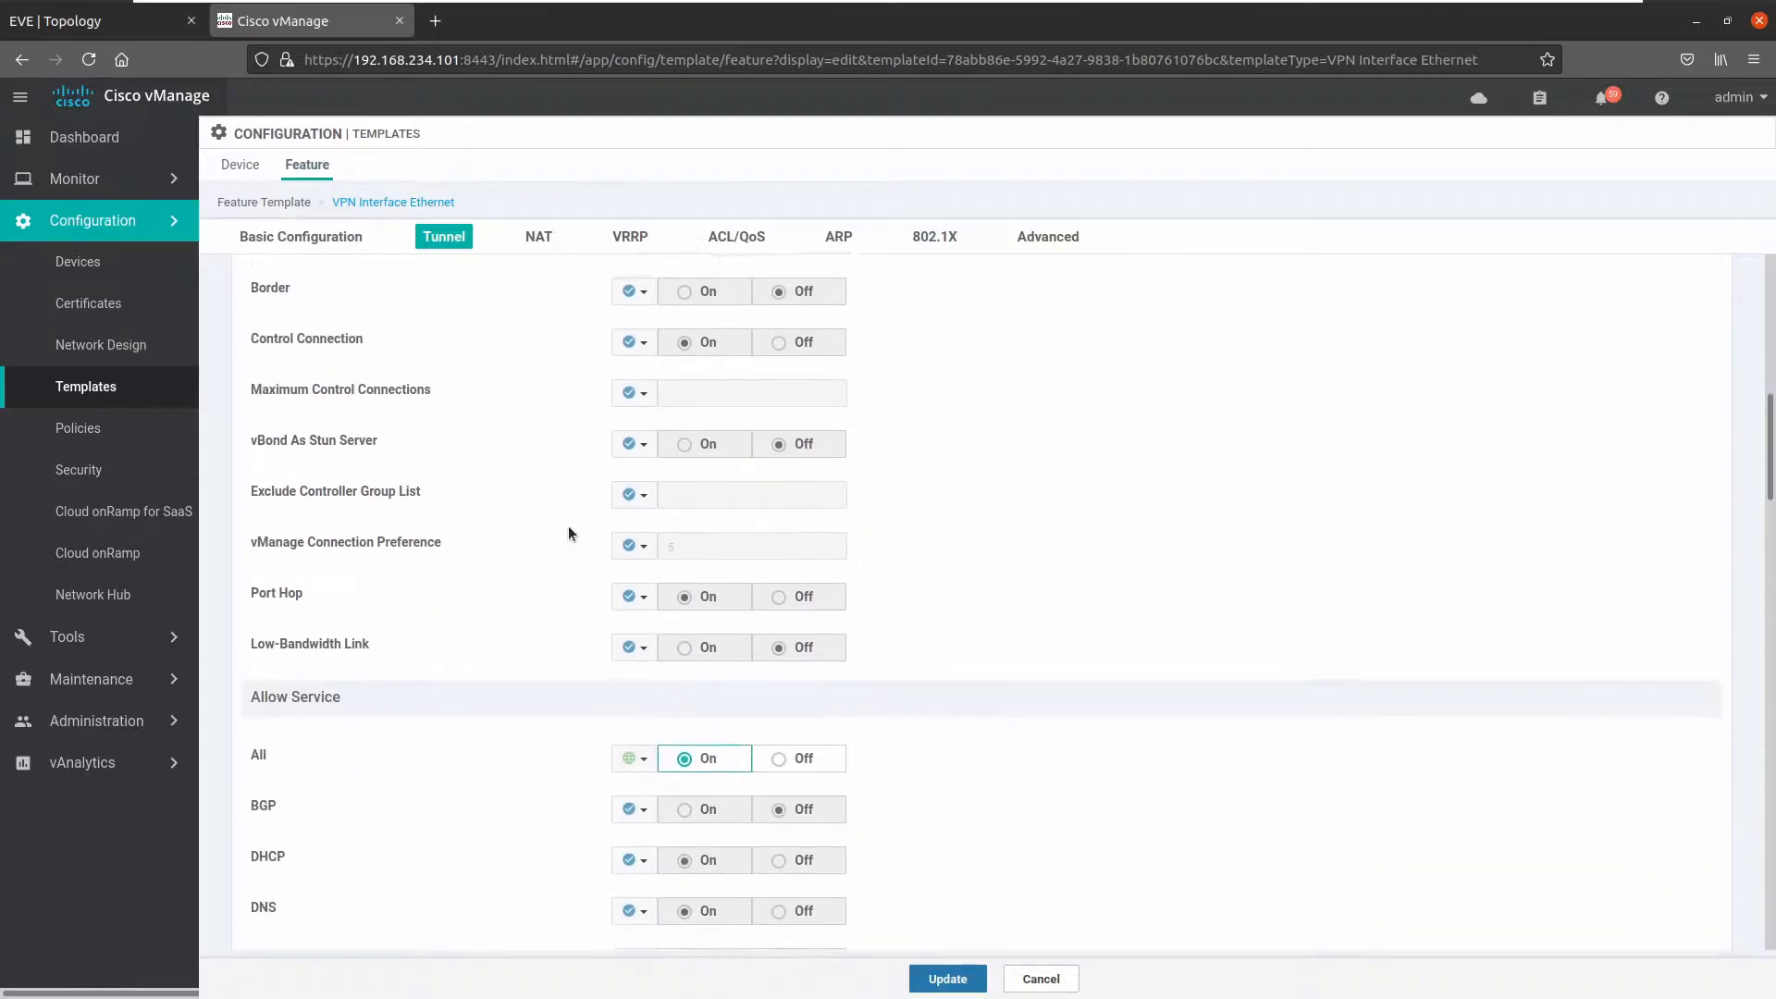
scroll(568, 533, down, 10)
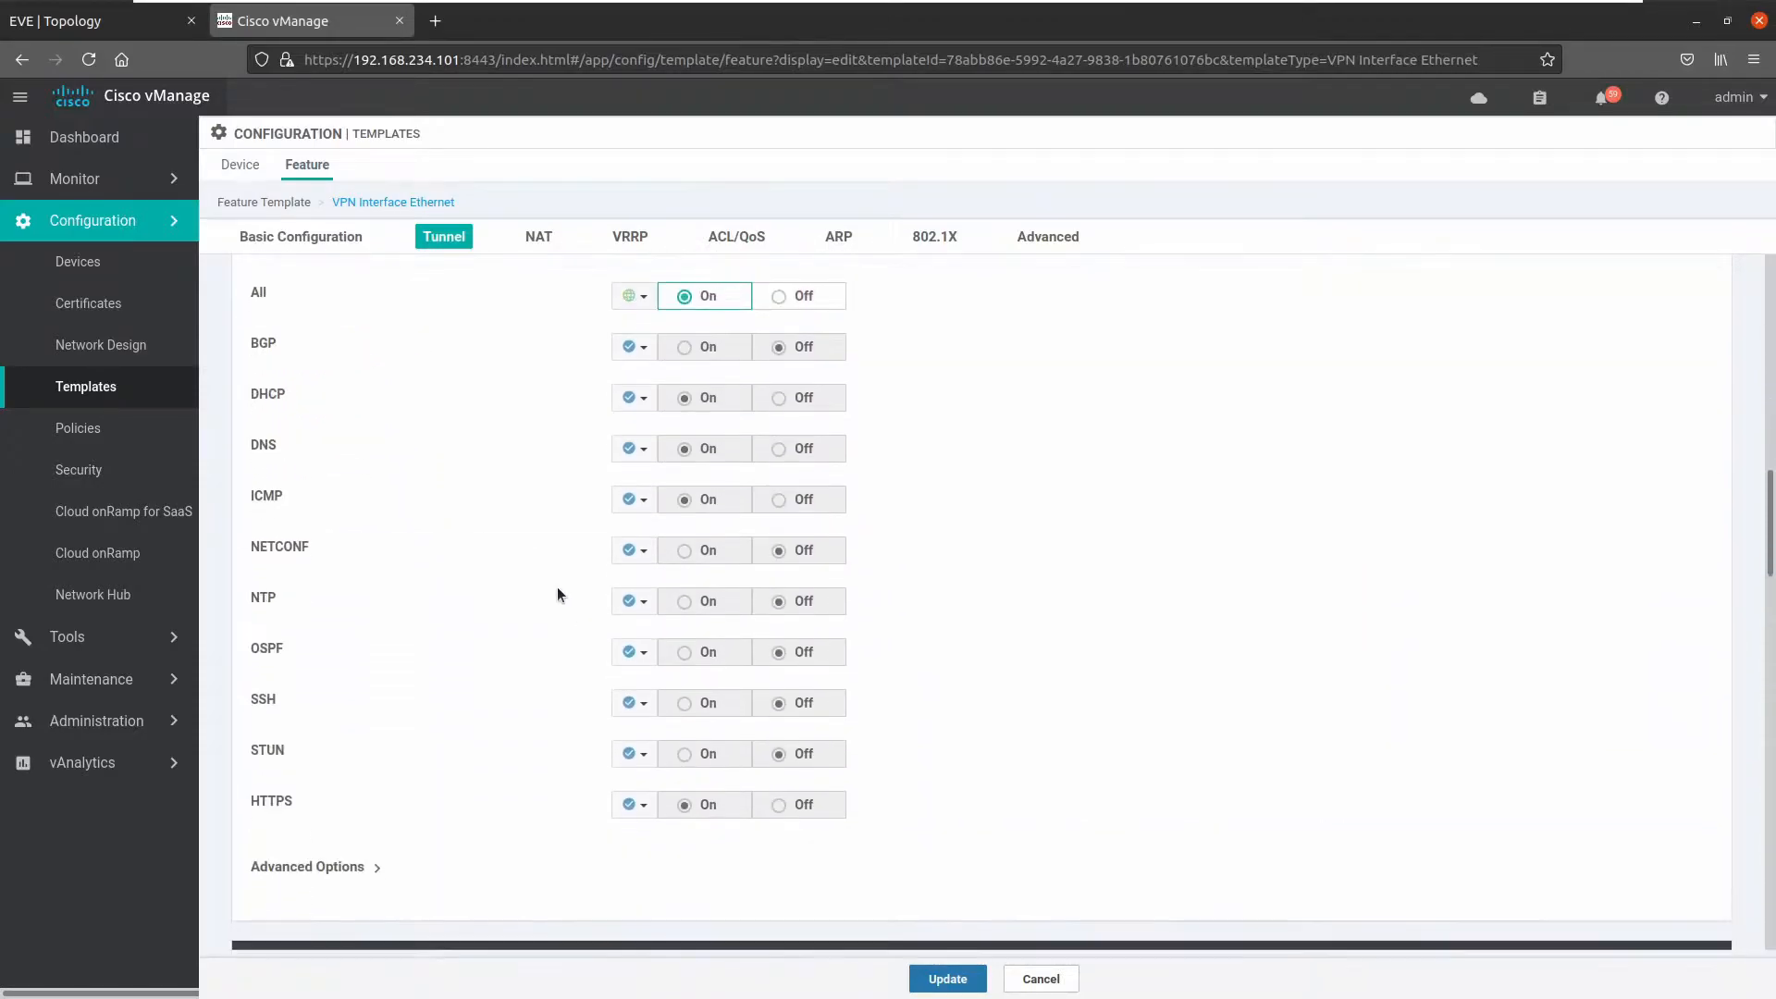
scroll(557, 588, down, 11)
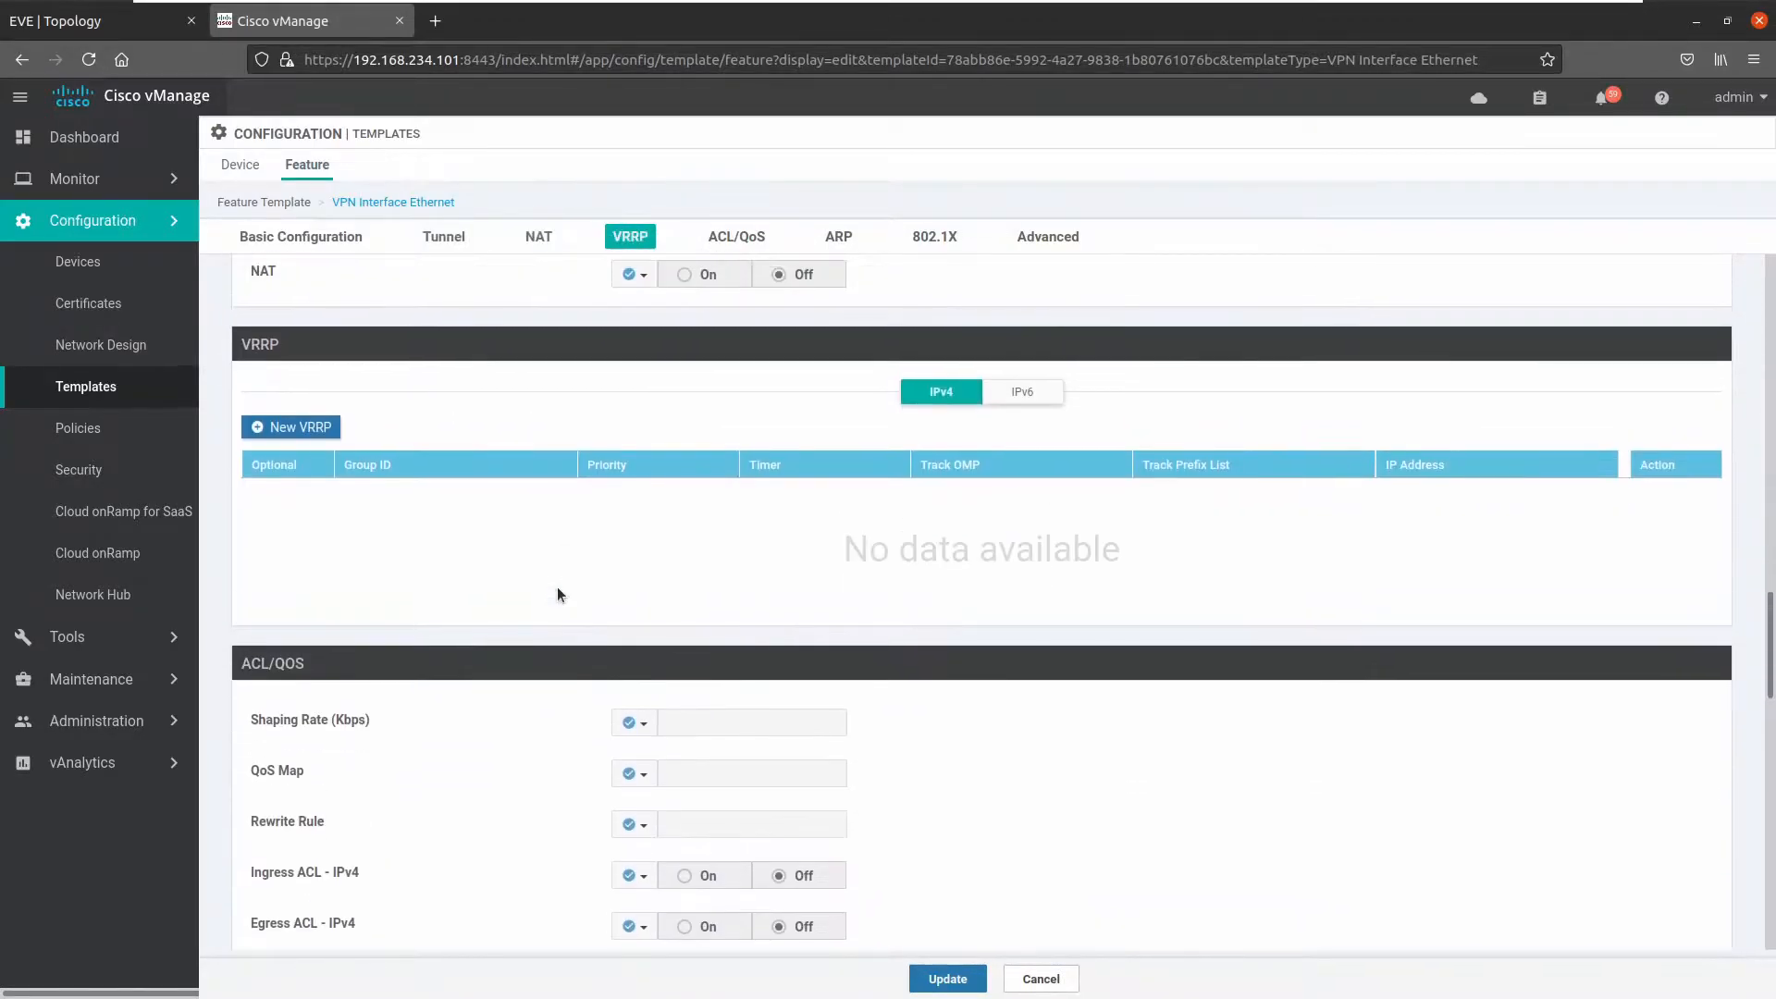
scroll(558, 594, down, 13)
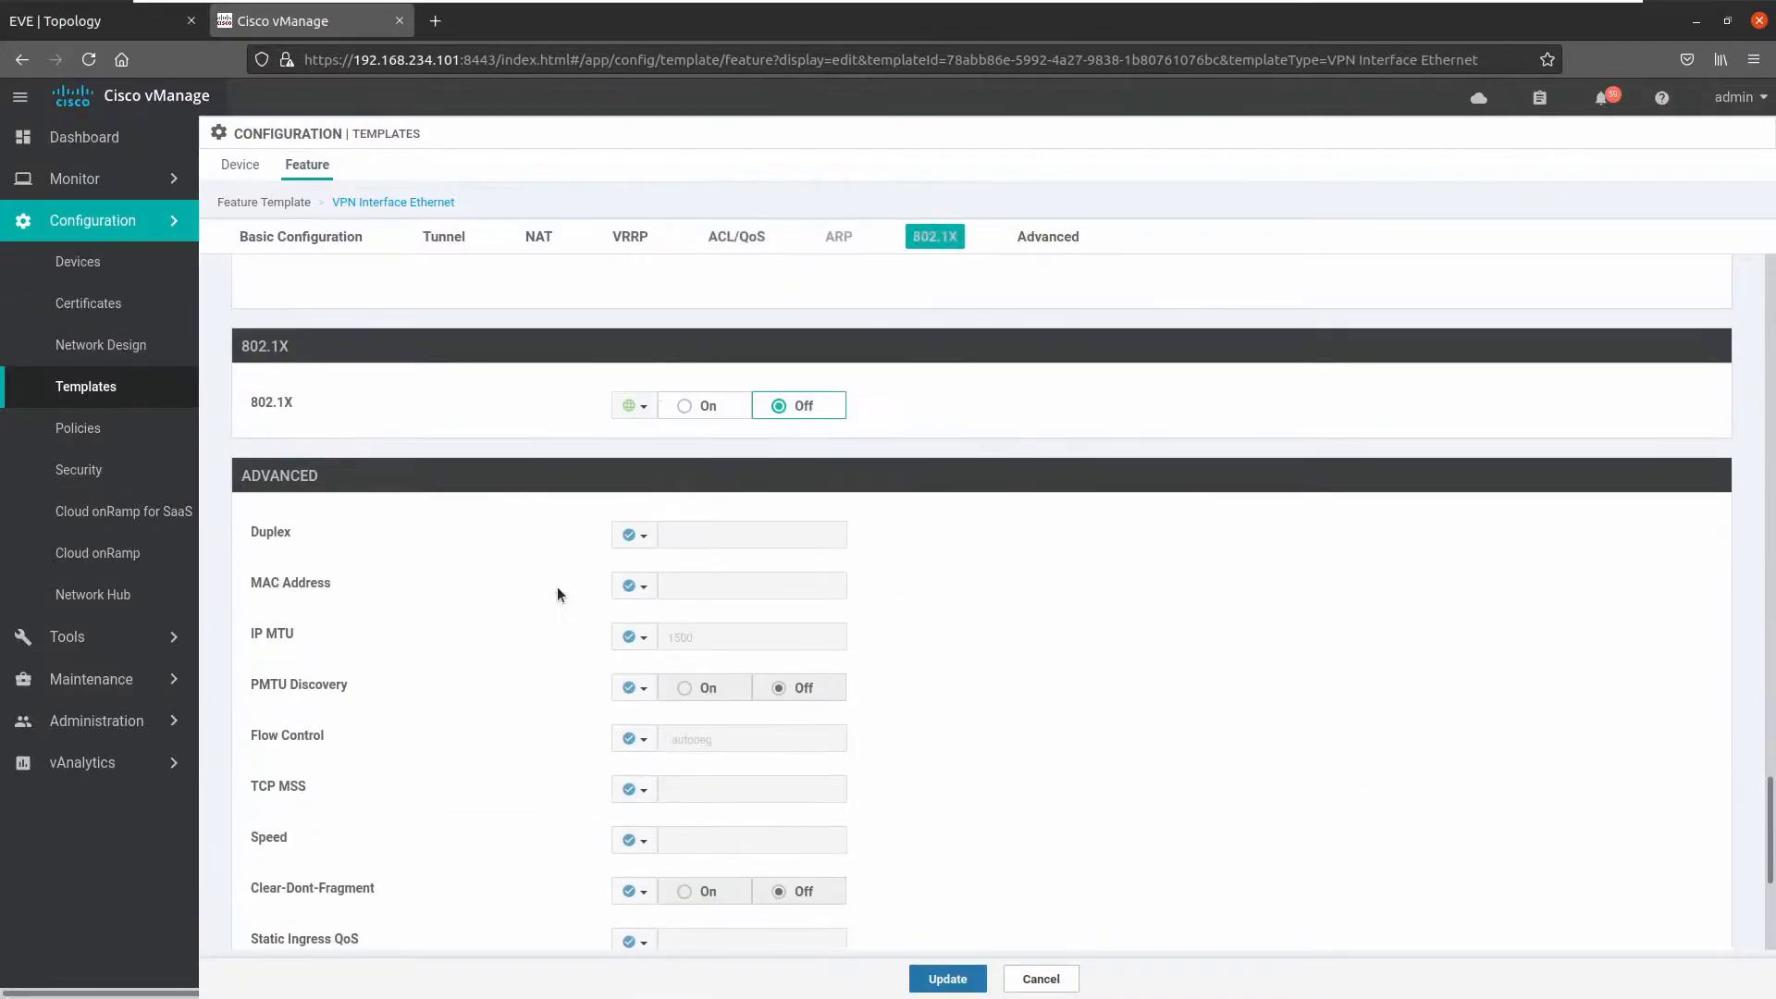
scroll(557, 592, down, 6)
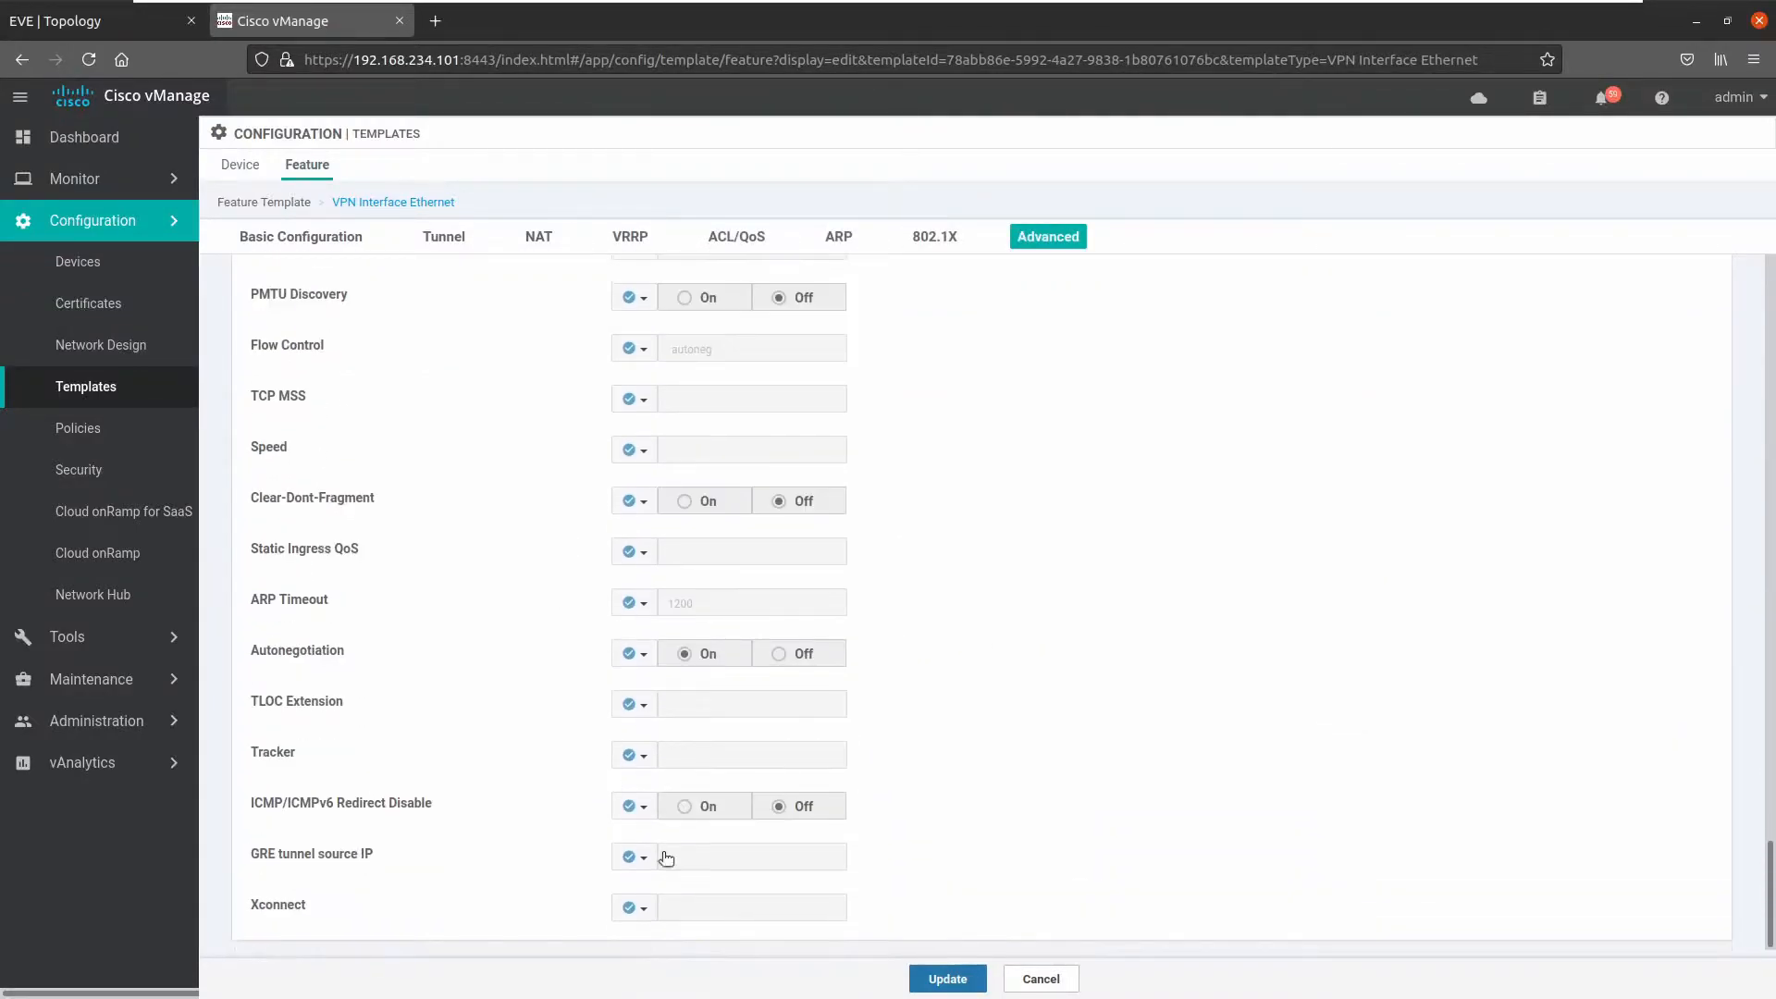
click(914, 977)
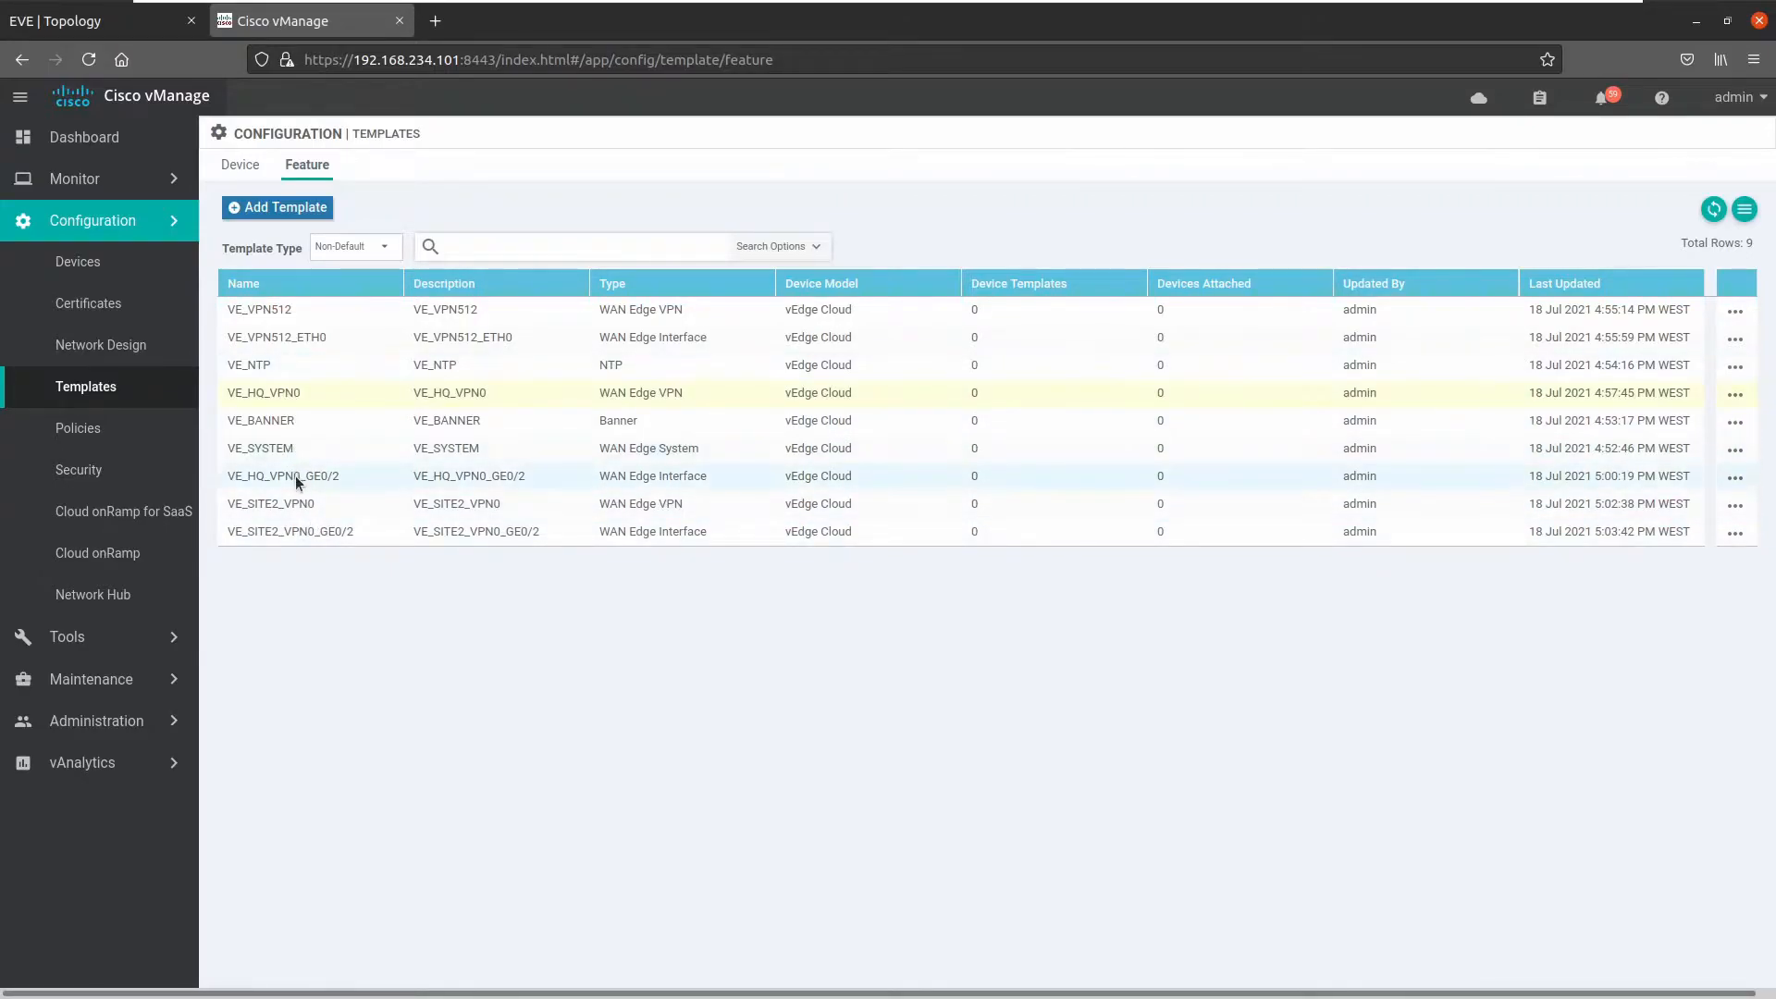
- Edit the VE_HQ_VPN0_GE0/2 feature template, setting Shutdown to a global value of No, and save the template
click(1724, 478)
click(1619, 535)
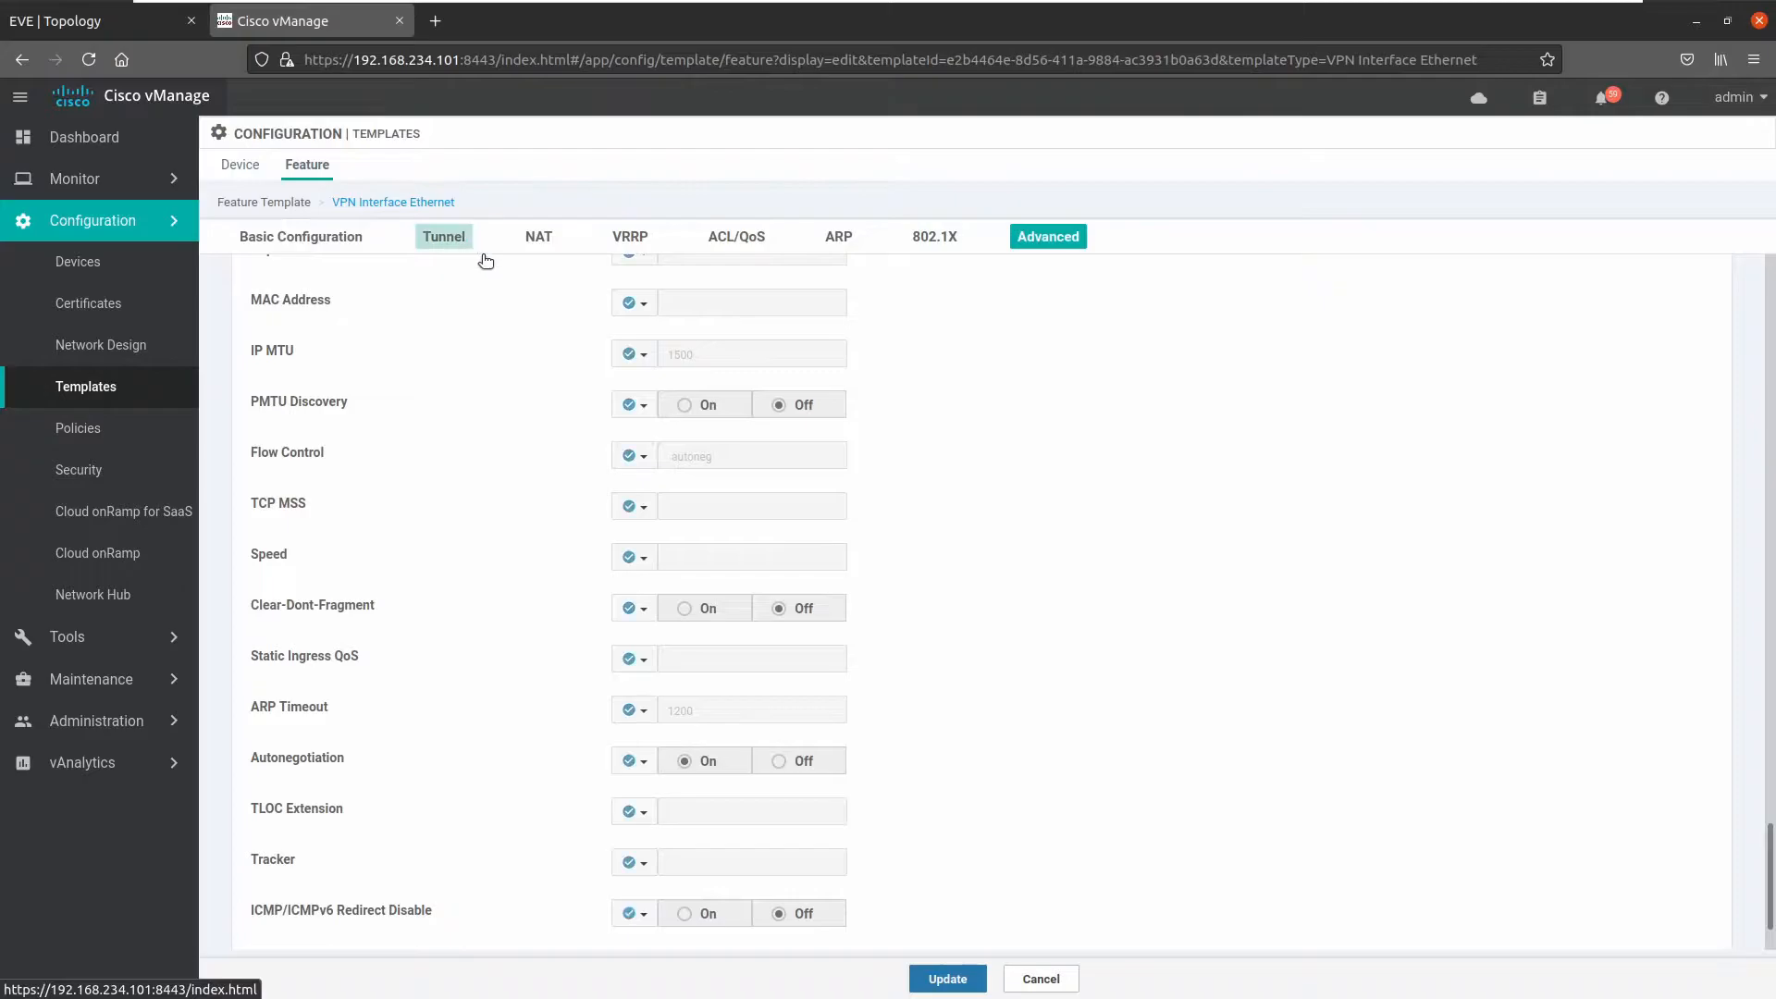
click(284, 240)
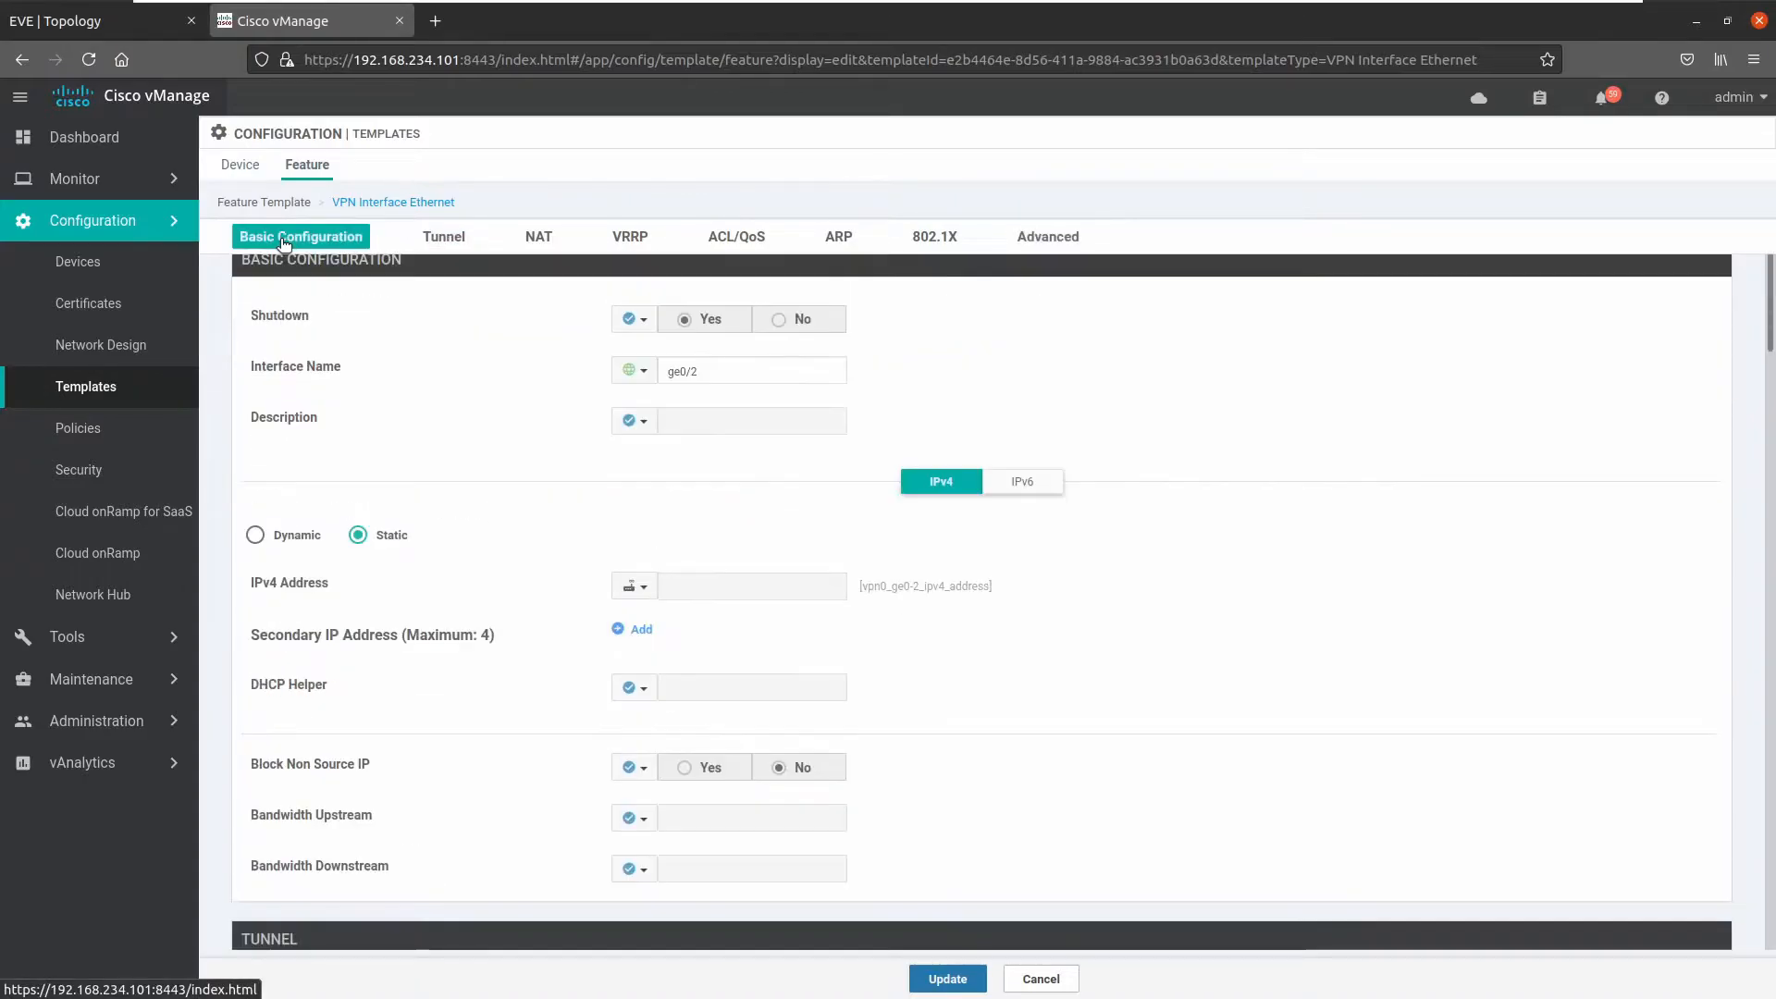
scroll(611, 320, up, 2)
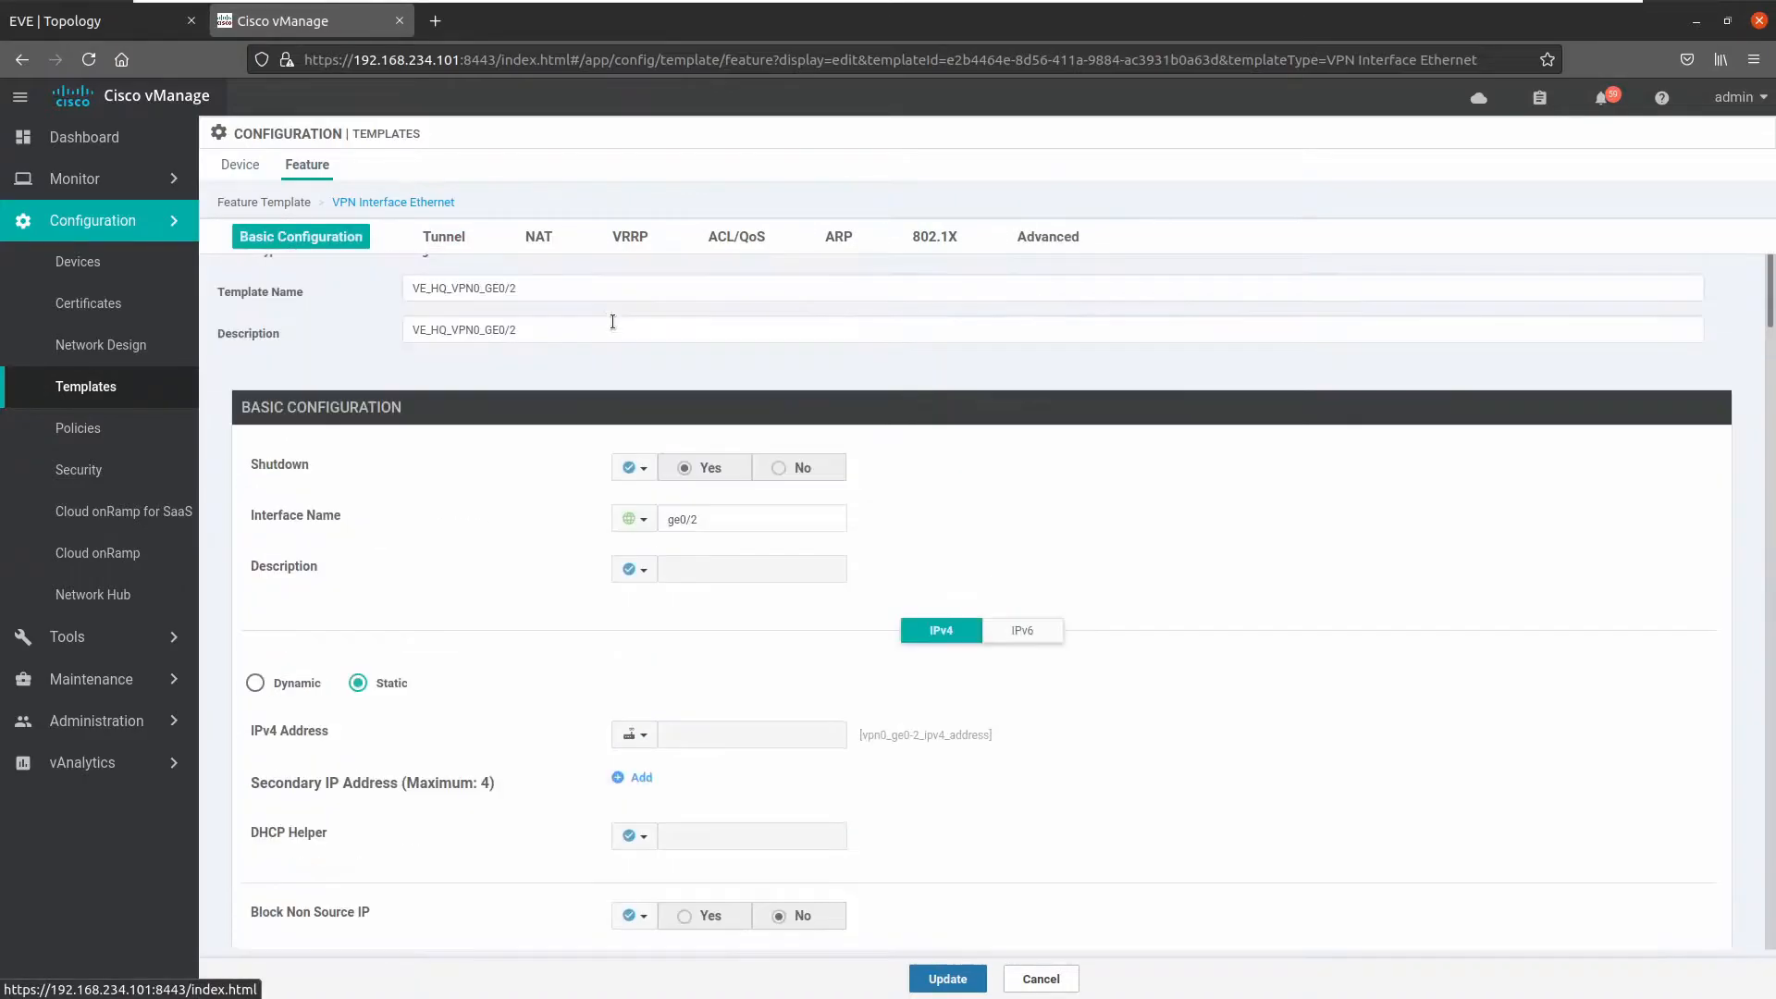
click(632, 466)
click(648, 504)
click(785, 472)
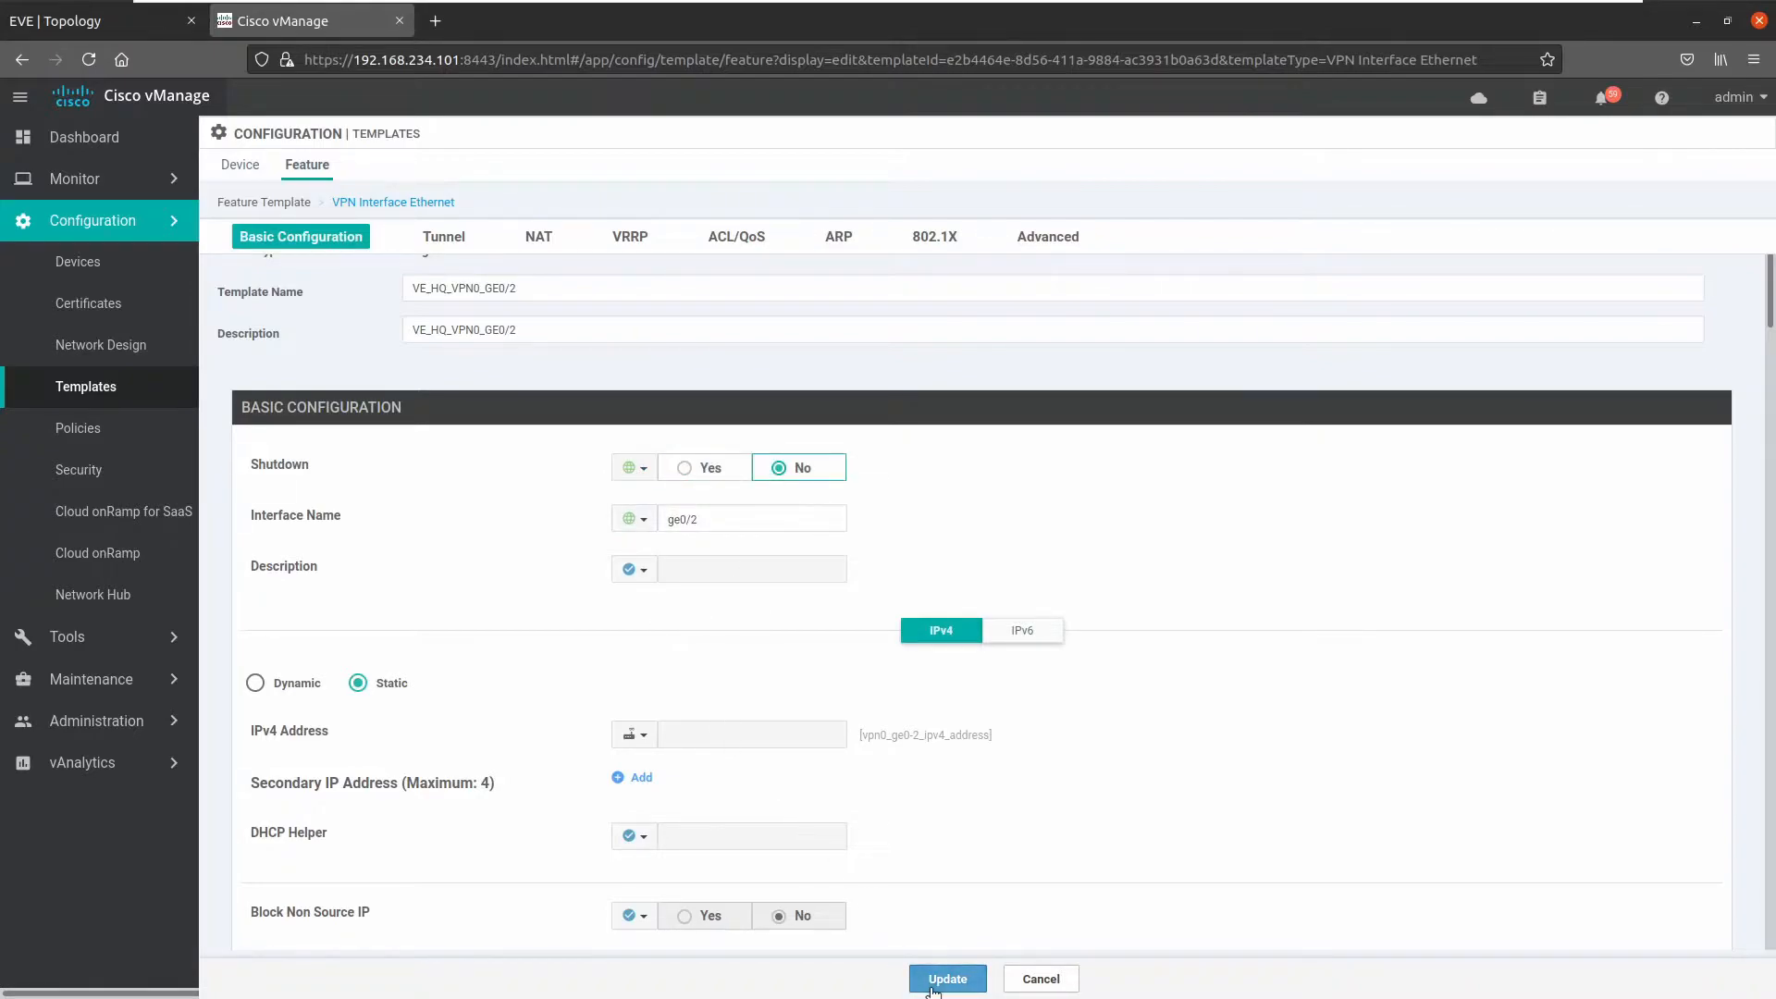
click(947, 979)
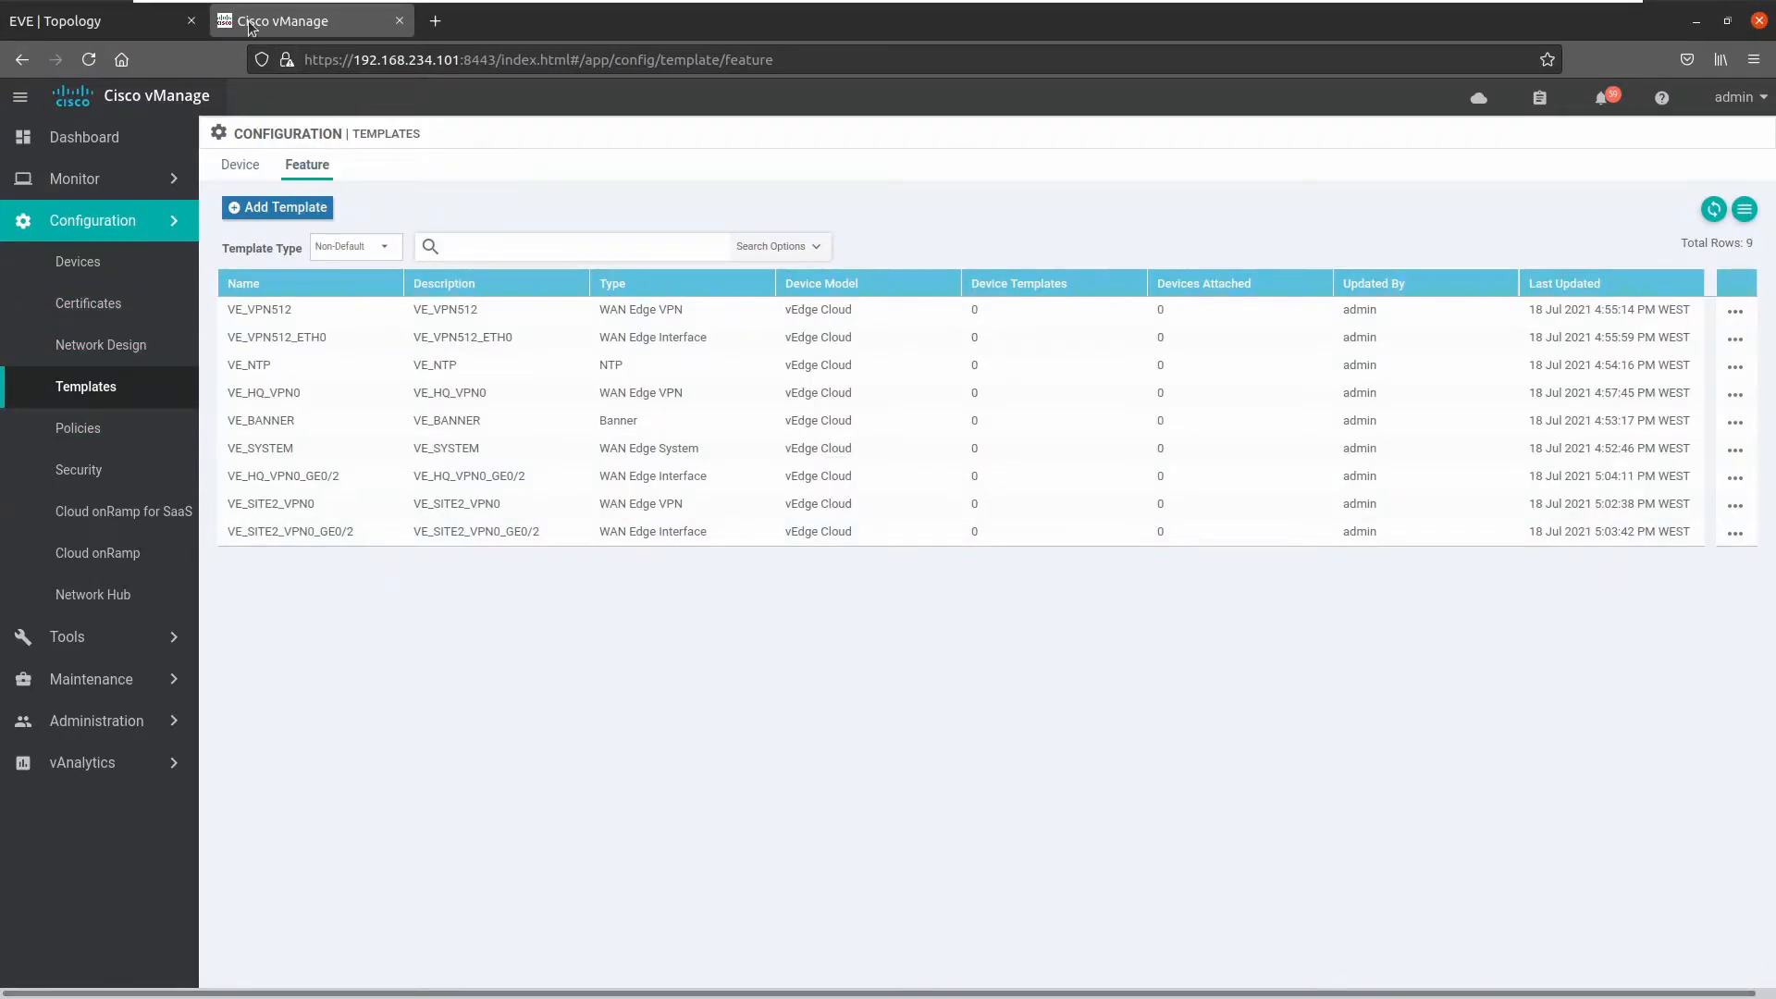
- Examine the branch connections in the EVE lab topology and return to the vManage feature template list
click(134, 18)
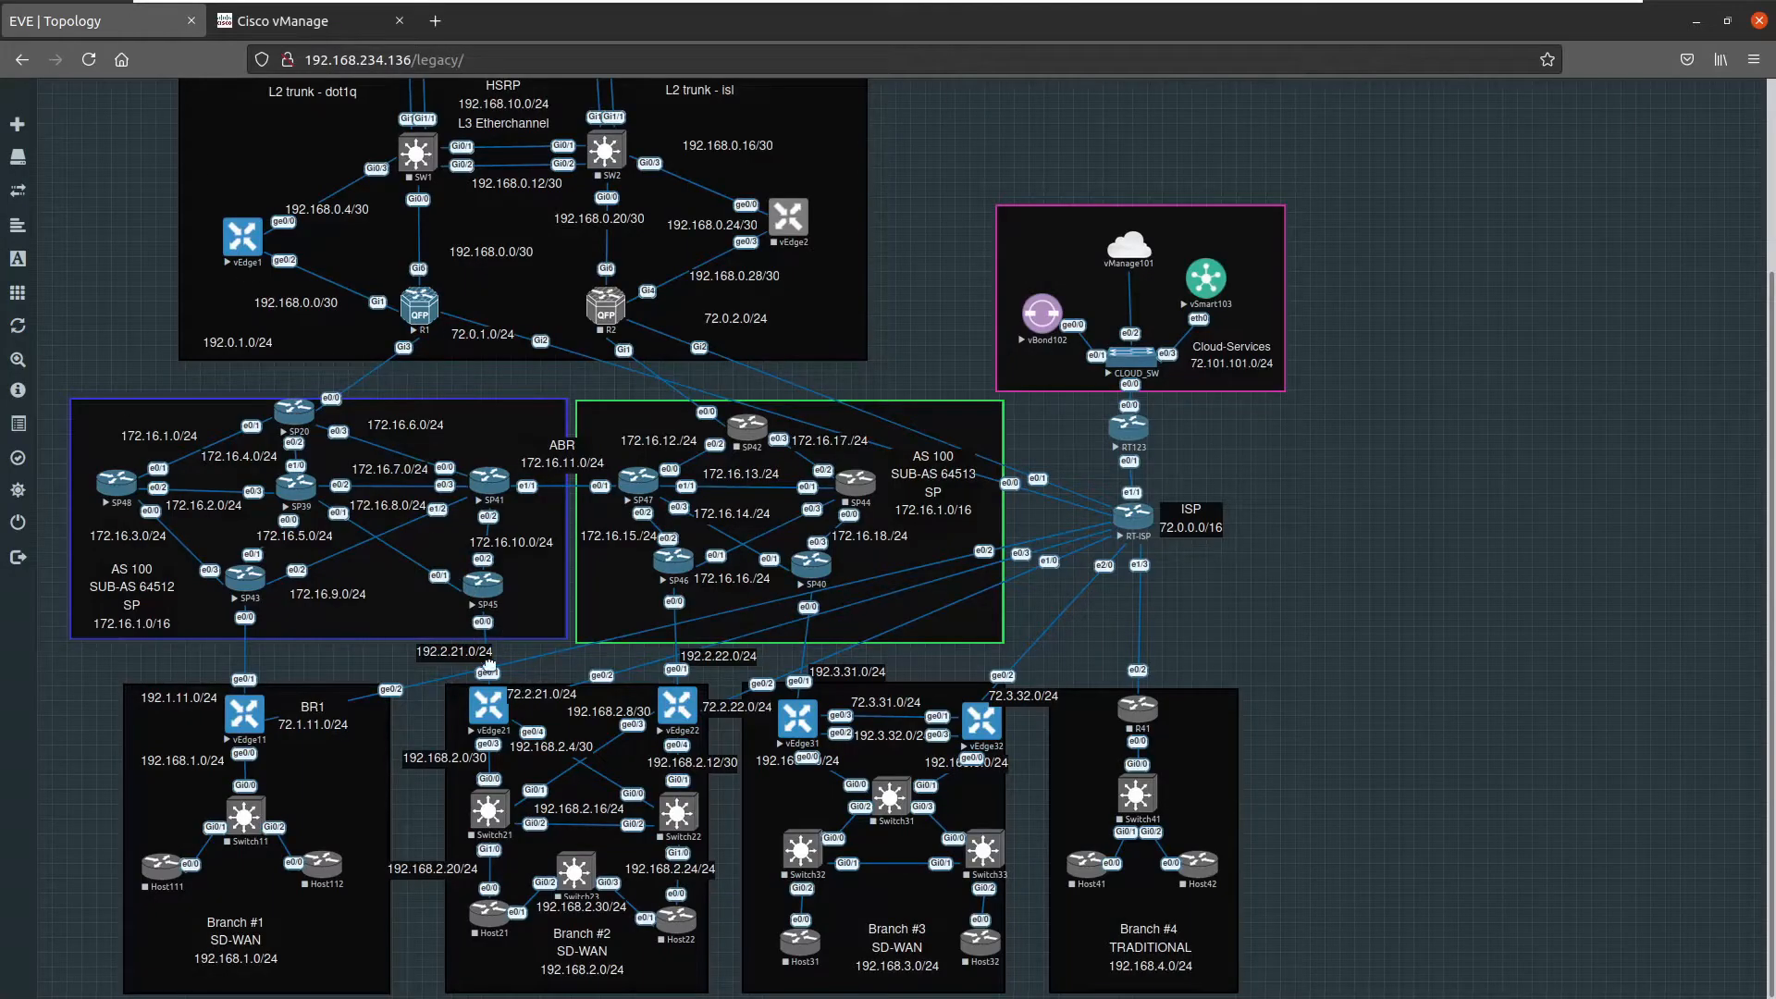
click(277, 20)
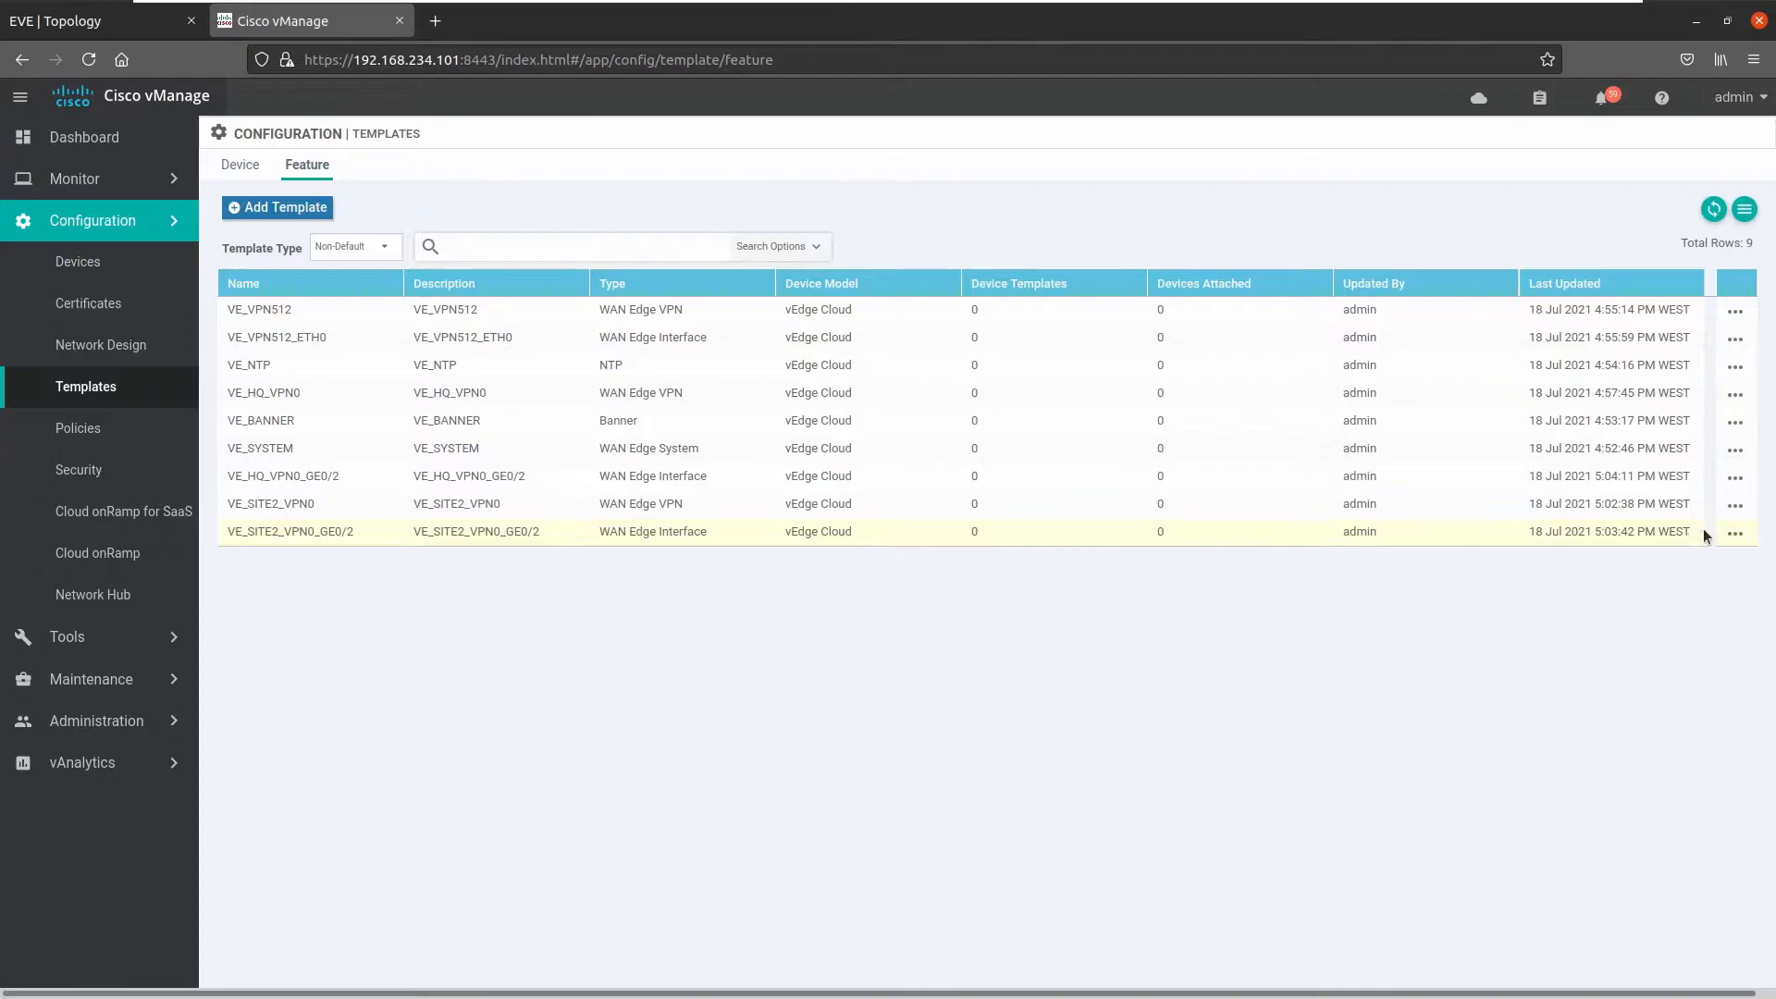
- Copy the VE_SITE2_VPN0_GE0/2 feature template, using VE_SITE2_VPN0_GE0/1 as the new template's name and description
click(1735, 533)
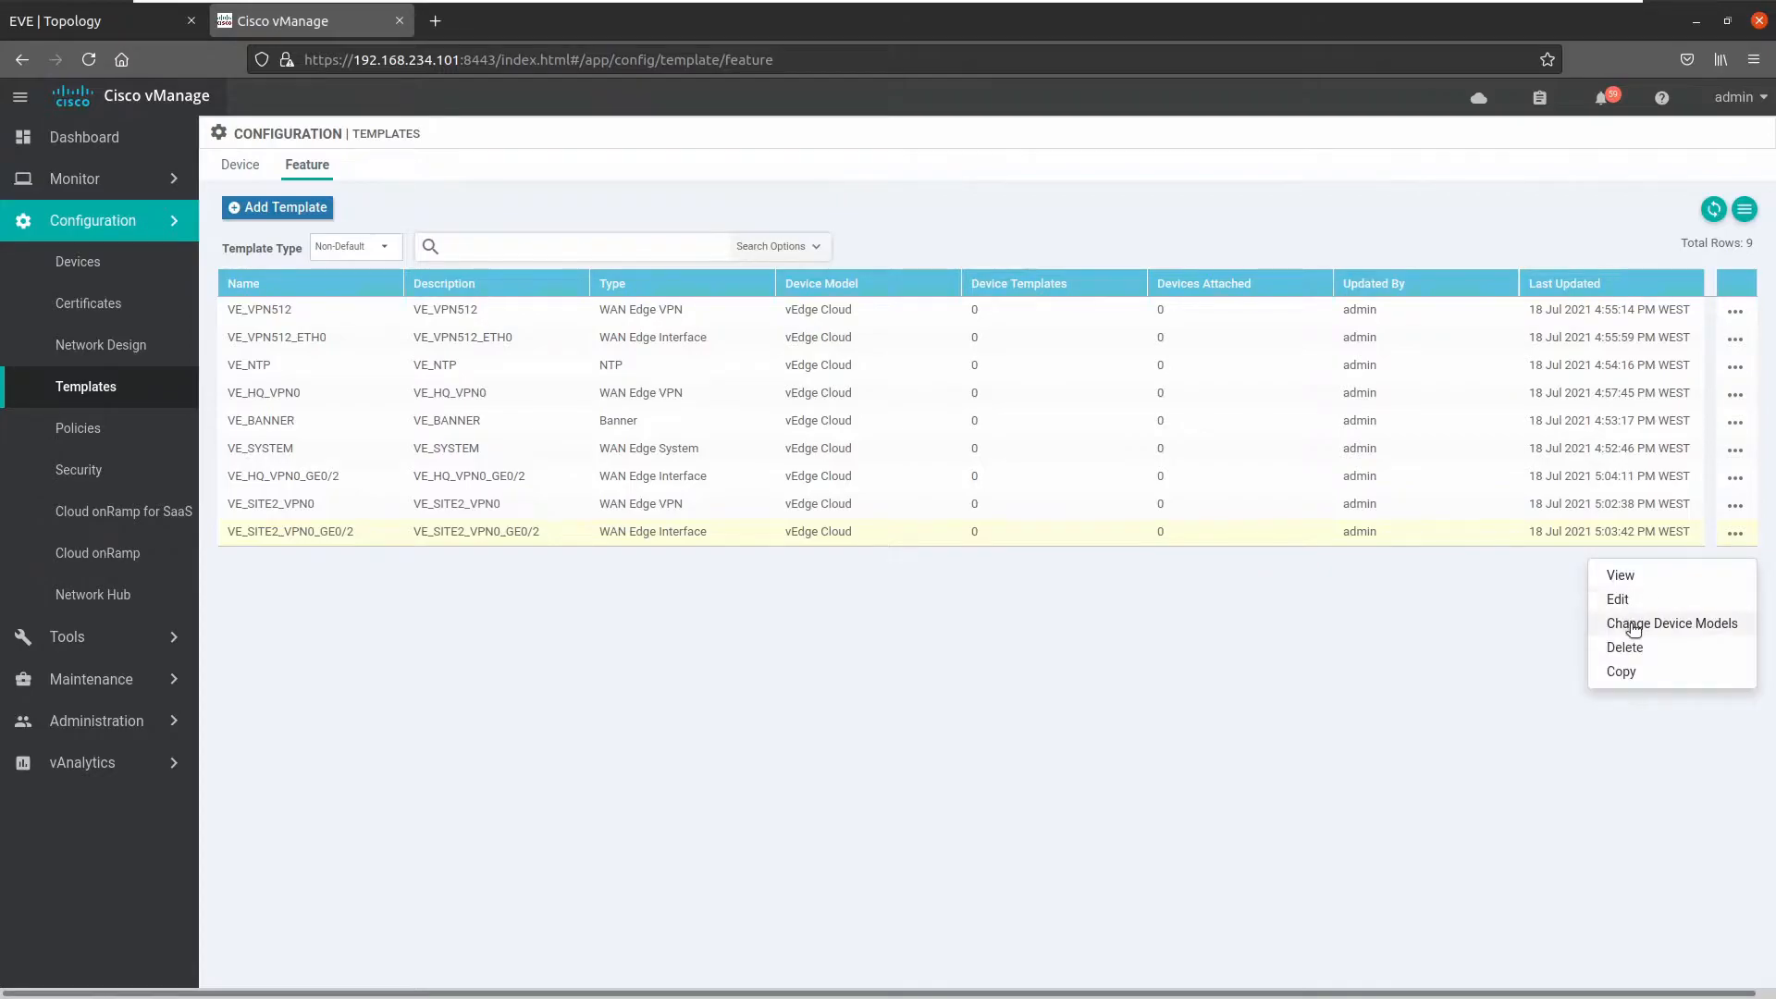
click(1623, 672)
click(697, 471)
key(Tab)
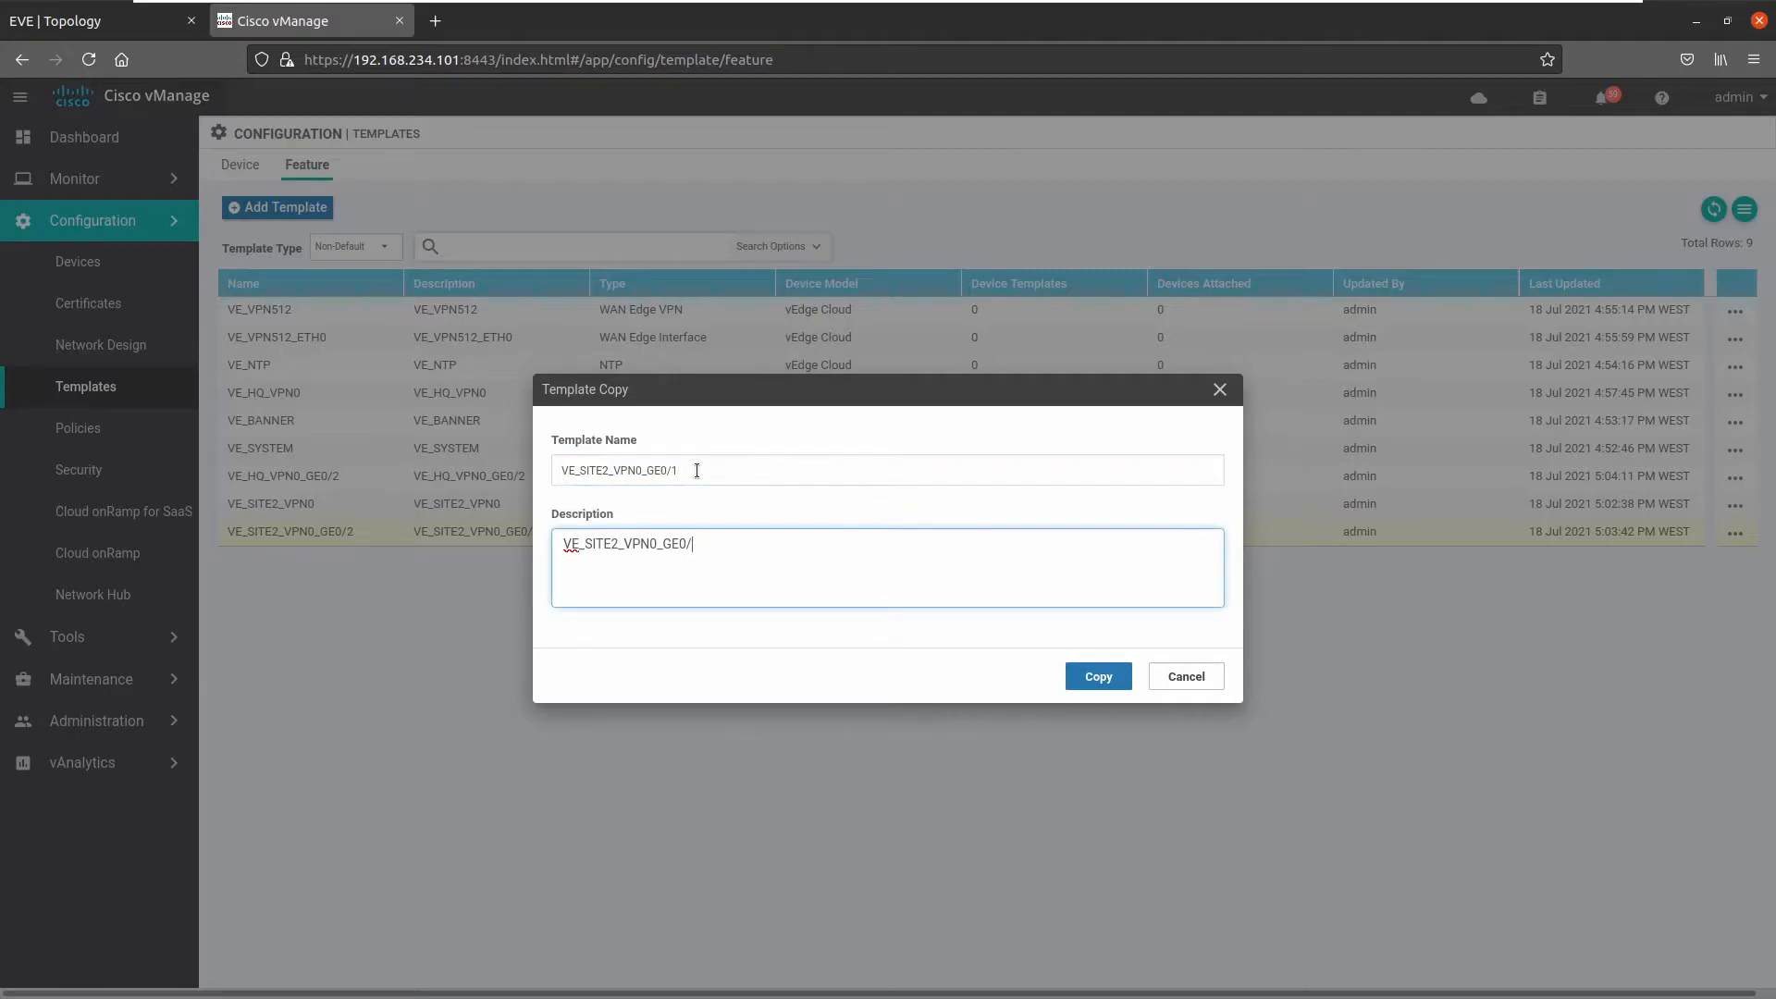
click(1105, 681)
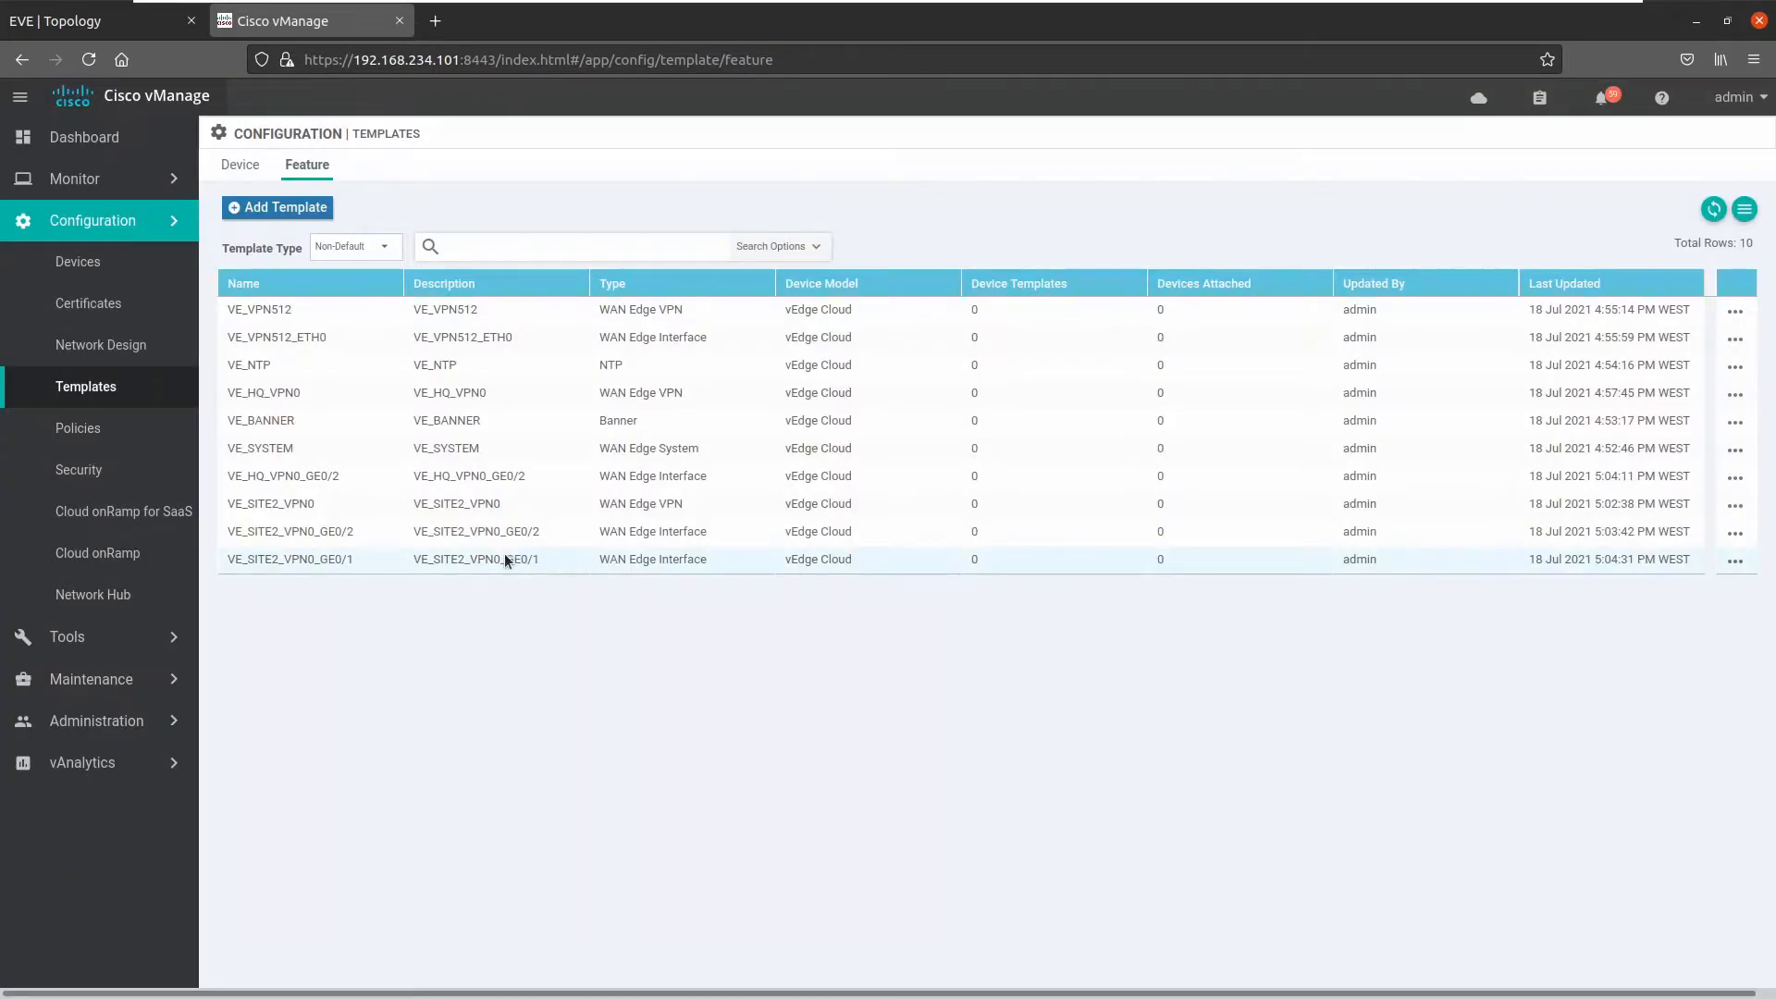
- Open the VE_SITE2_VPN0_GE0/1 template for editing and set its Interface Name to ge0/1 in the Basic Configuration
click(491, 561)
click(1736, 560)
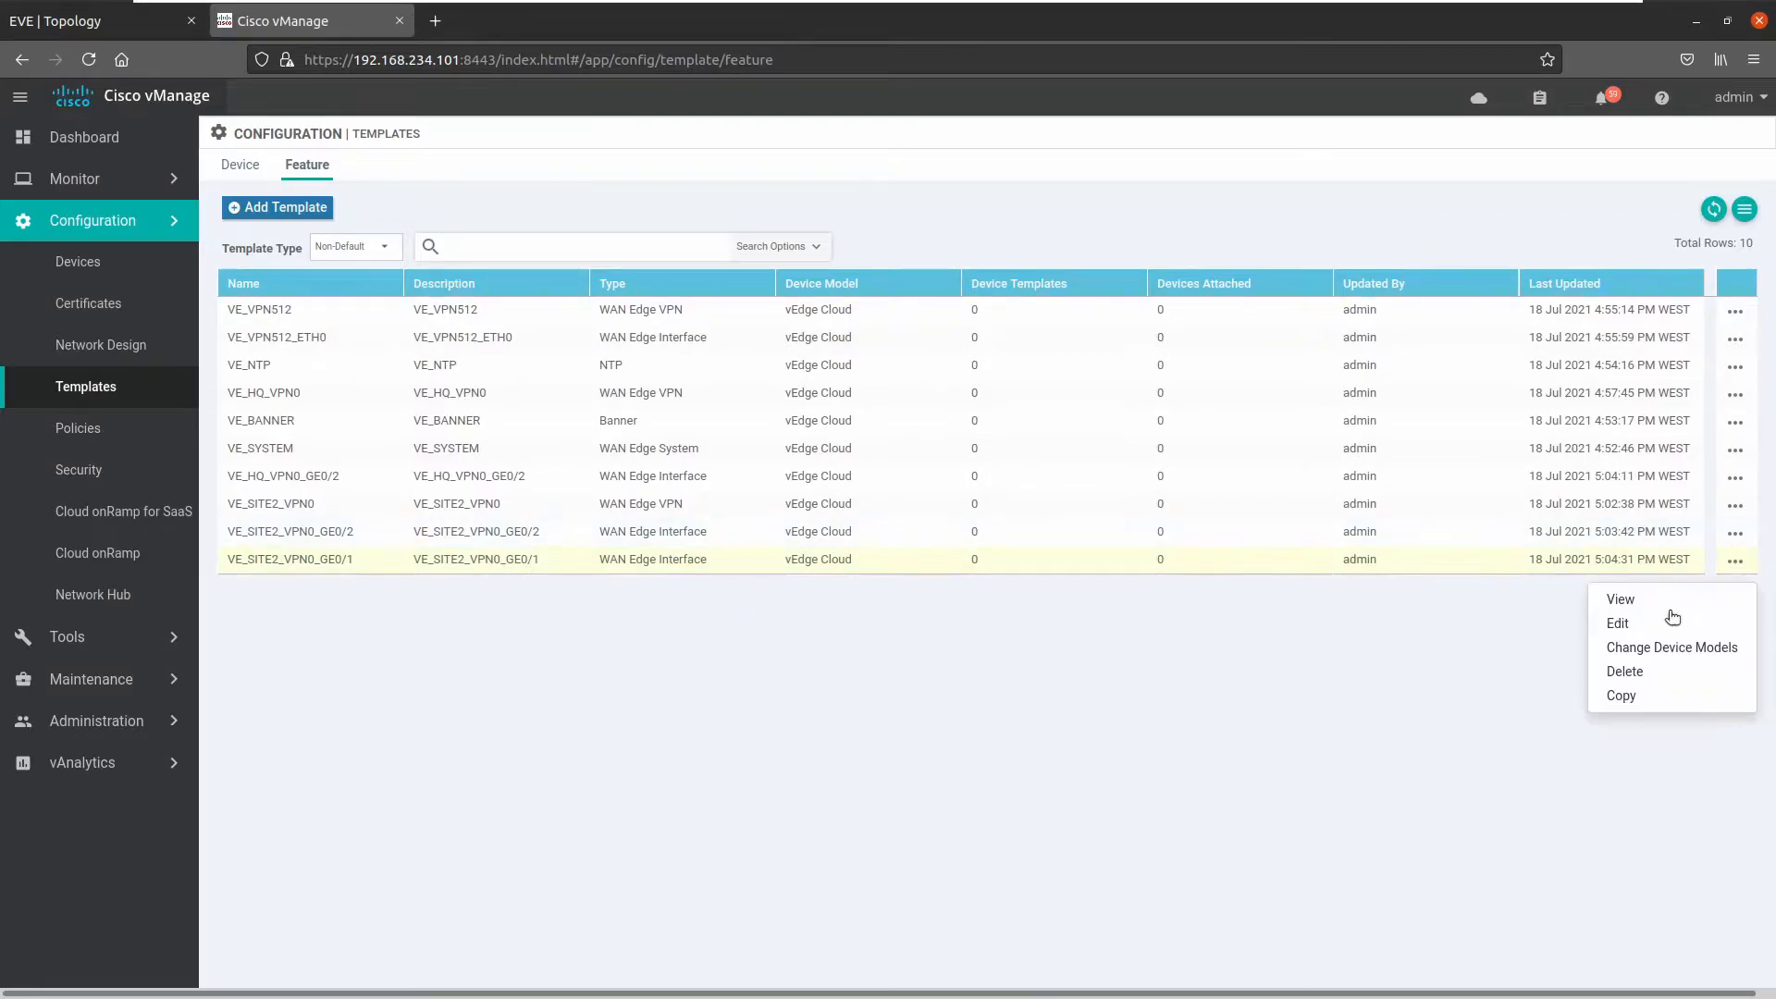
click(1644, 630)
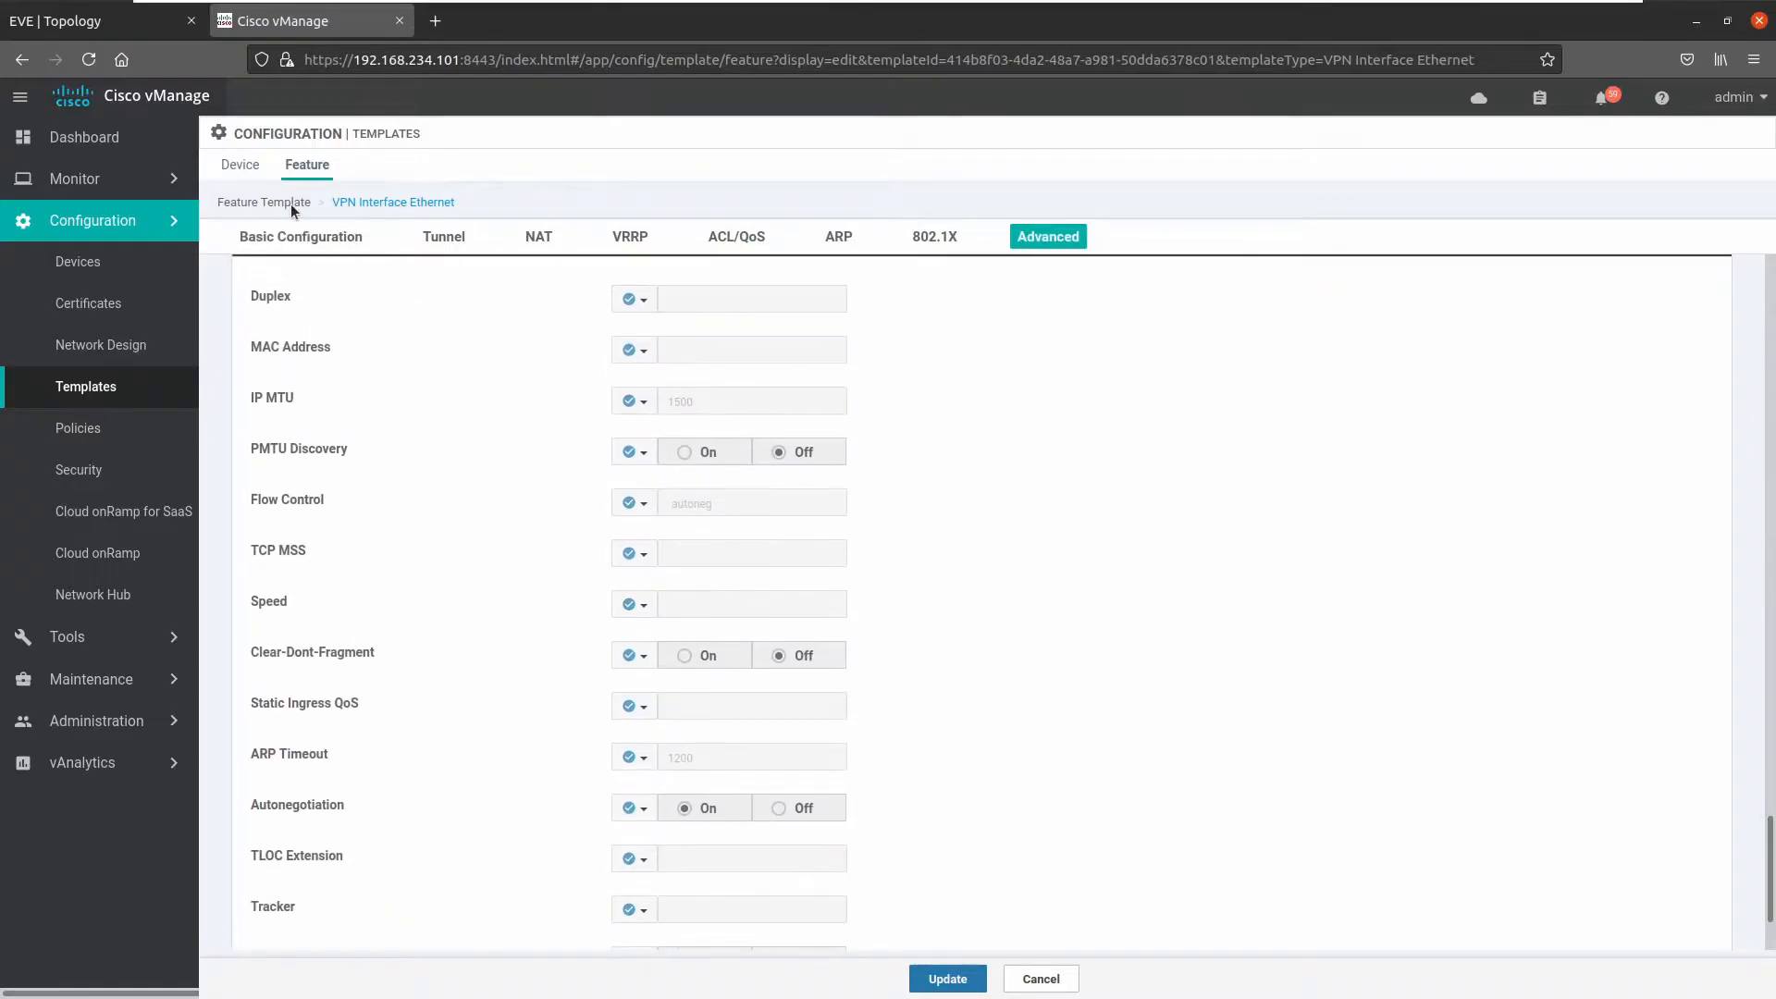
click(301, 237)
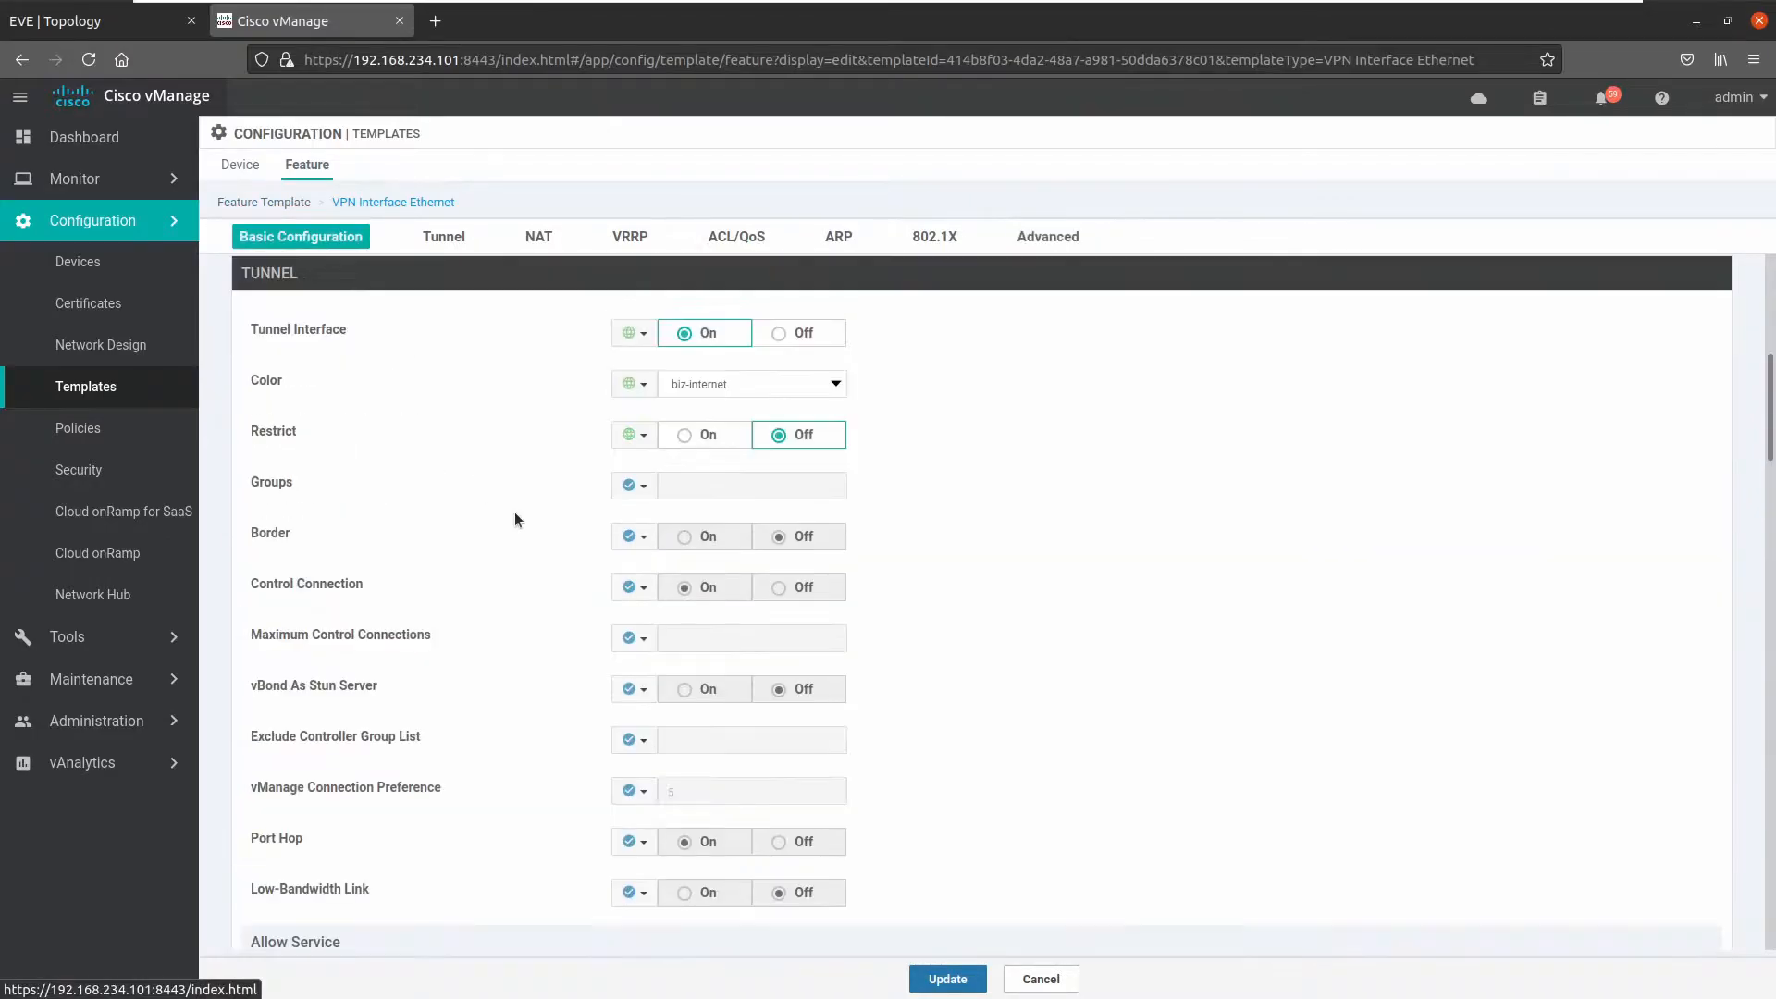
scroll(521, 376, up, 2)
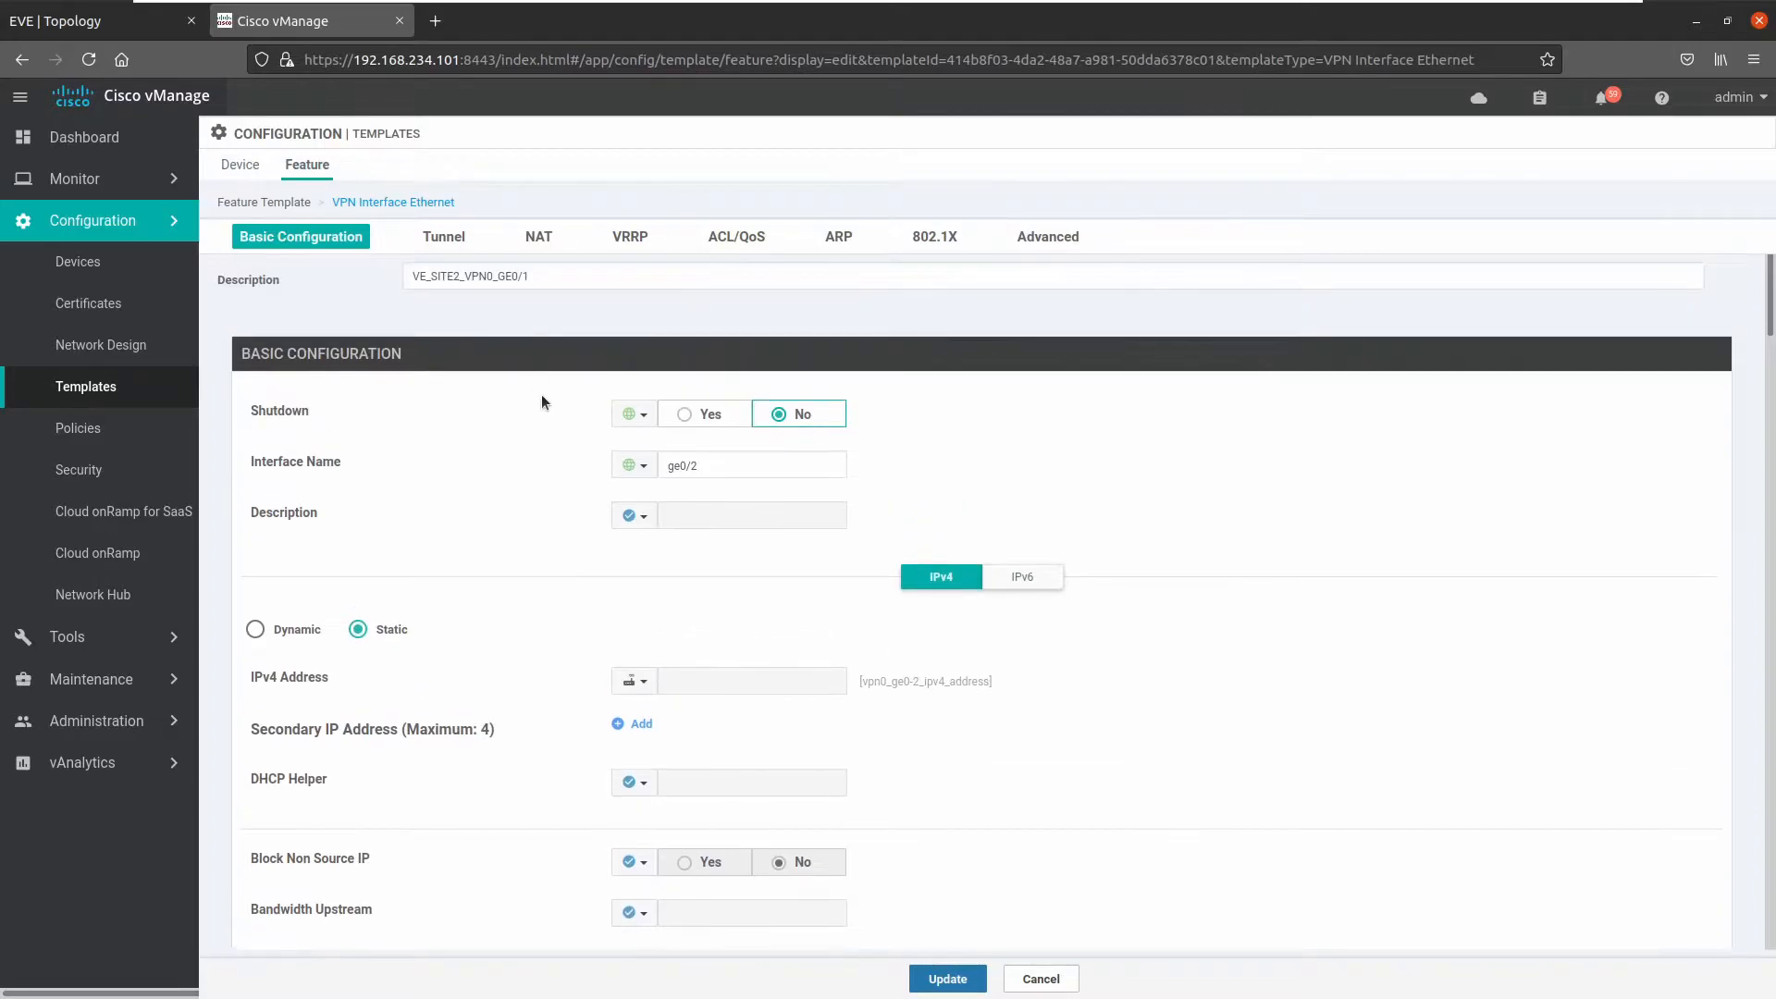
click(722, 464)
key(BackSpace)
text(1)
scroll(573, 547, up, 1)
scroll(574, 548, down, 2)
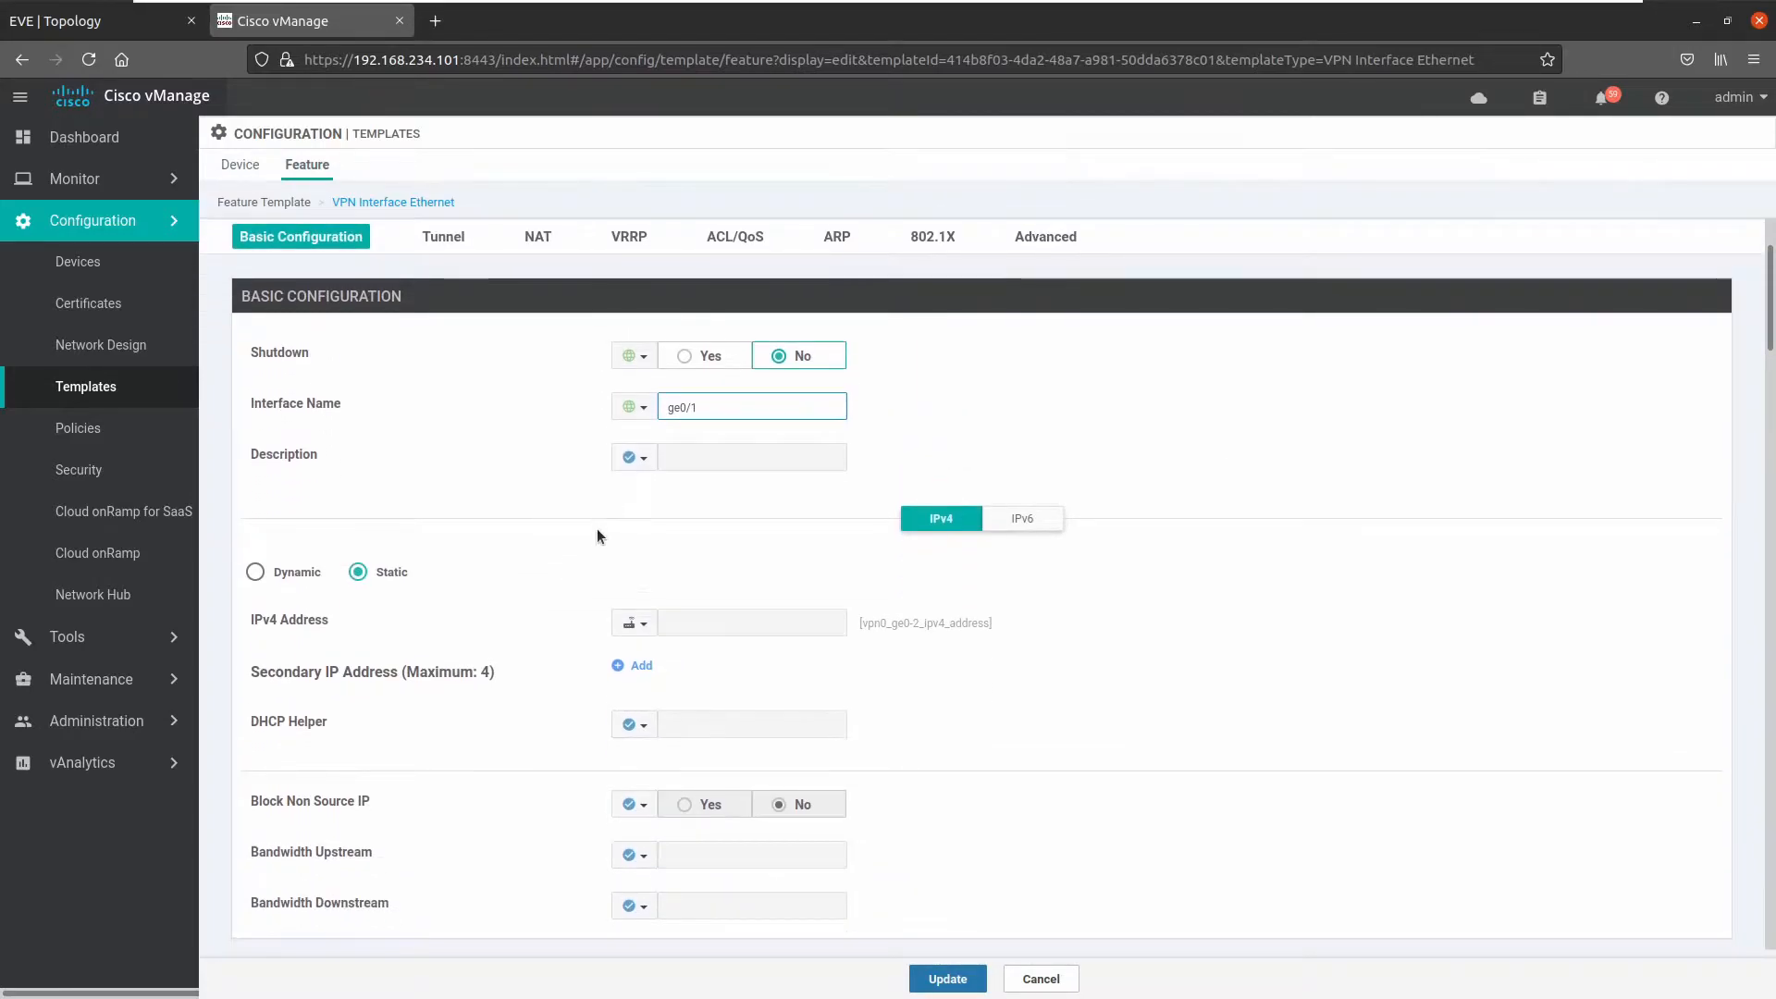
- Set the Tunnel color to mpls in the VE_SITE2_VPN0_GE0/1 template and save the update
scroll(597, 531, down, 3)
scroll(575, 476, down, 4)
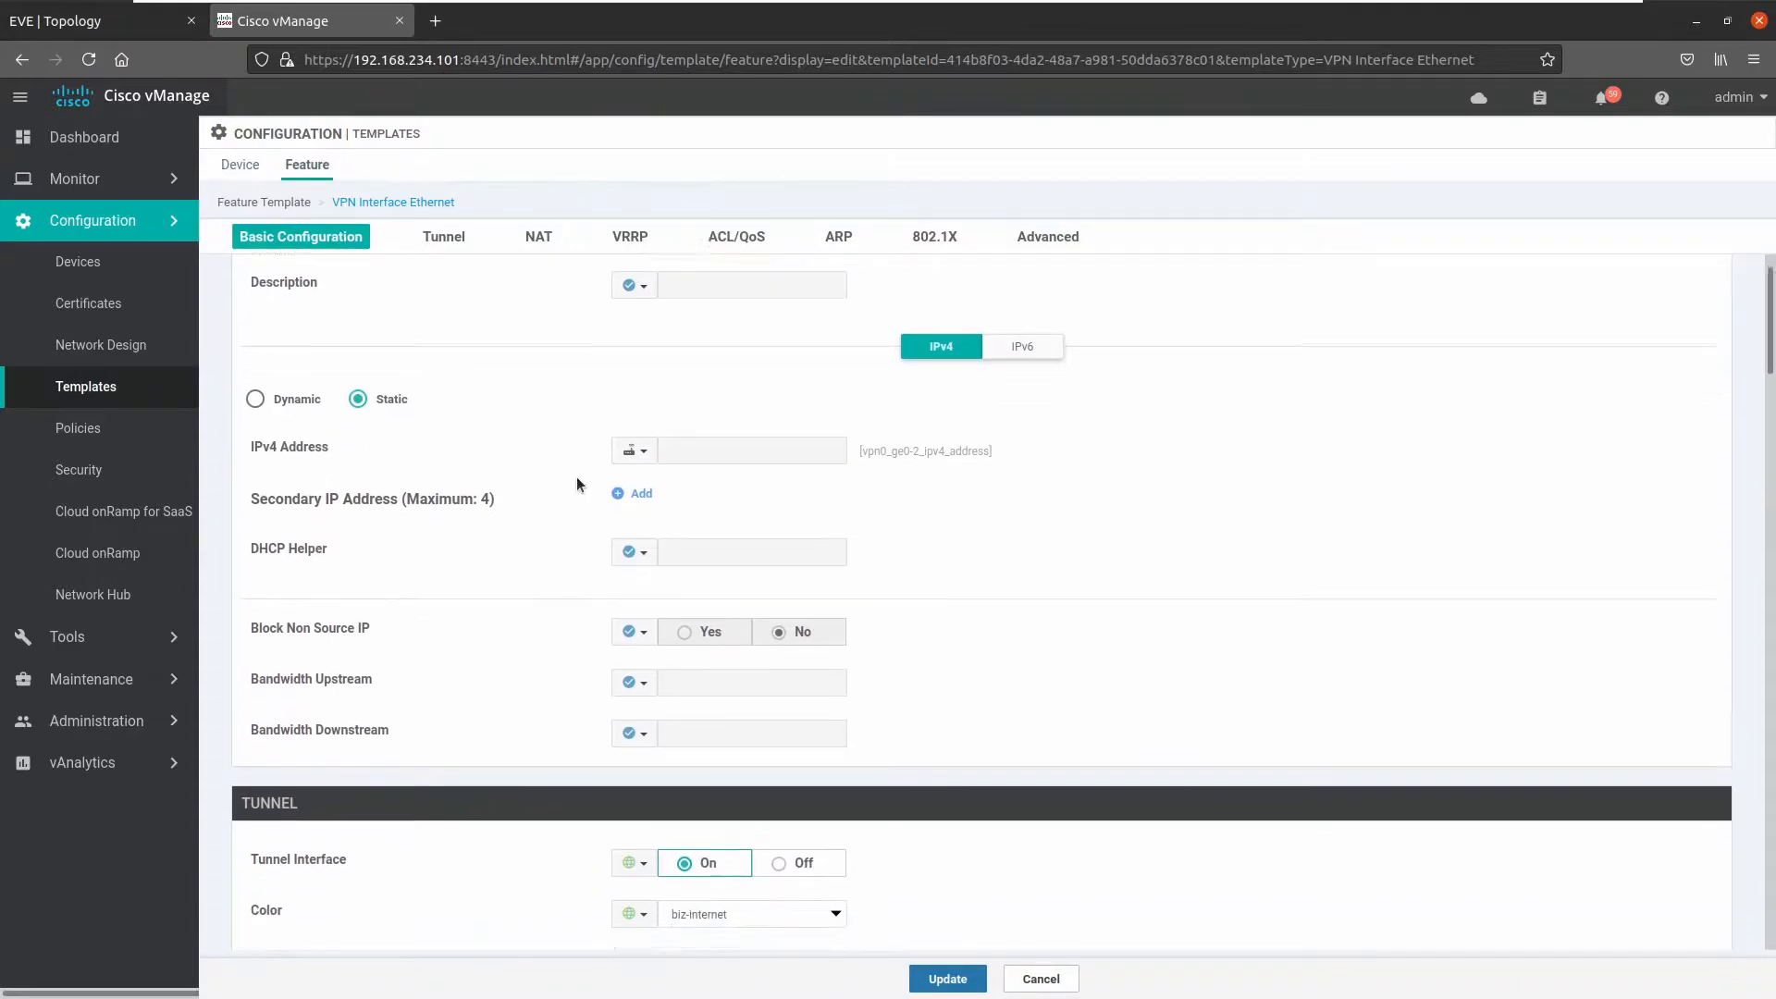
scroll(575, 476, down, 3)
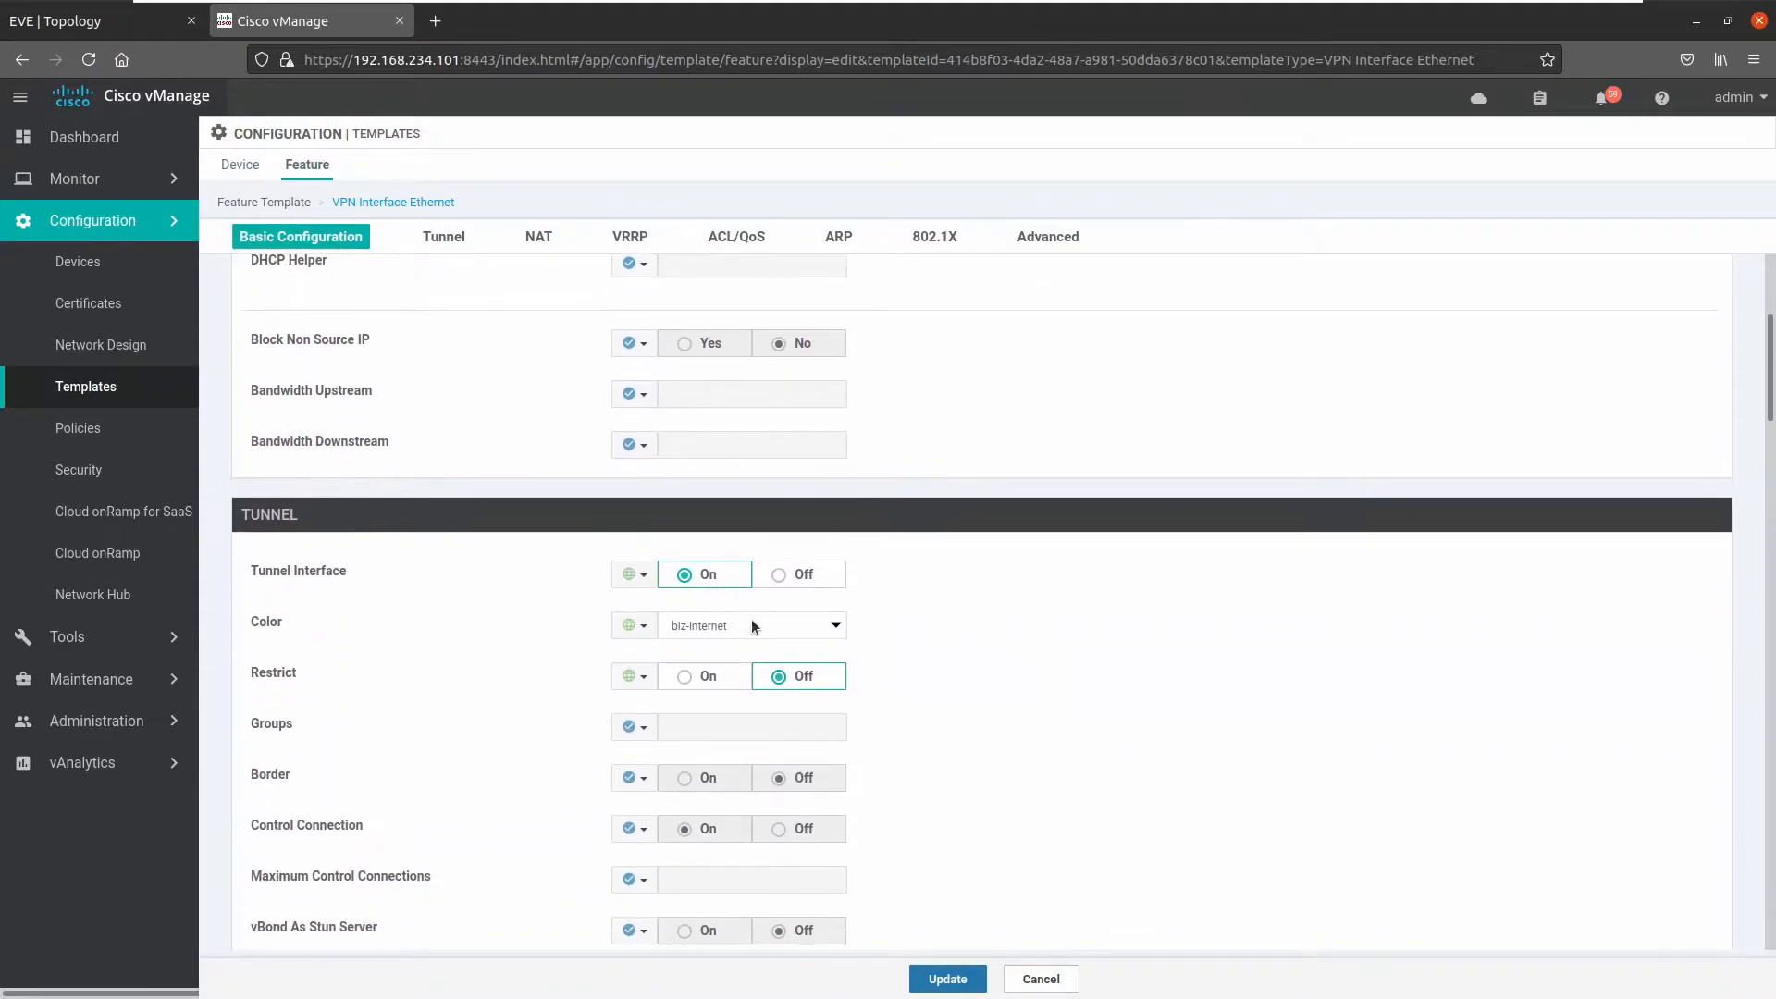
click(751, 622)
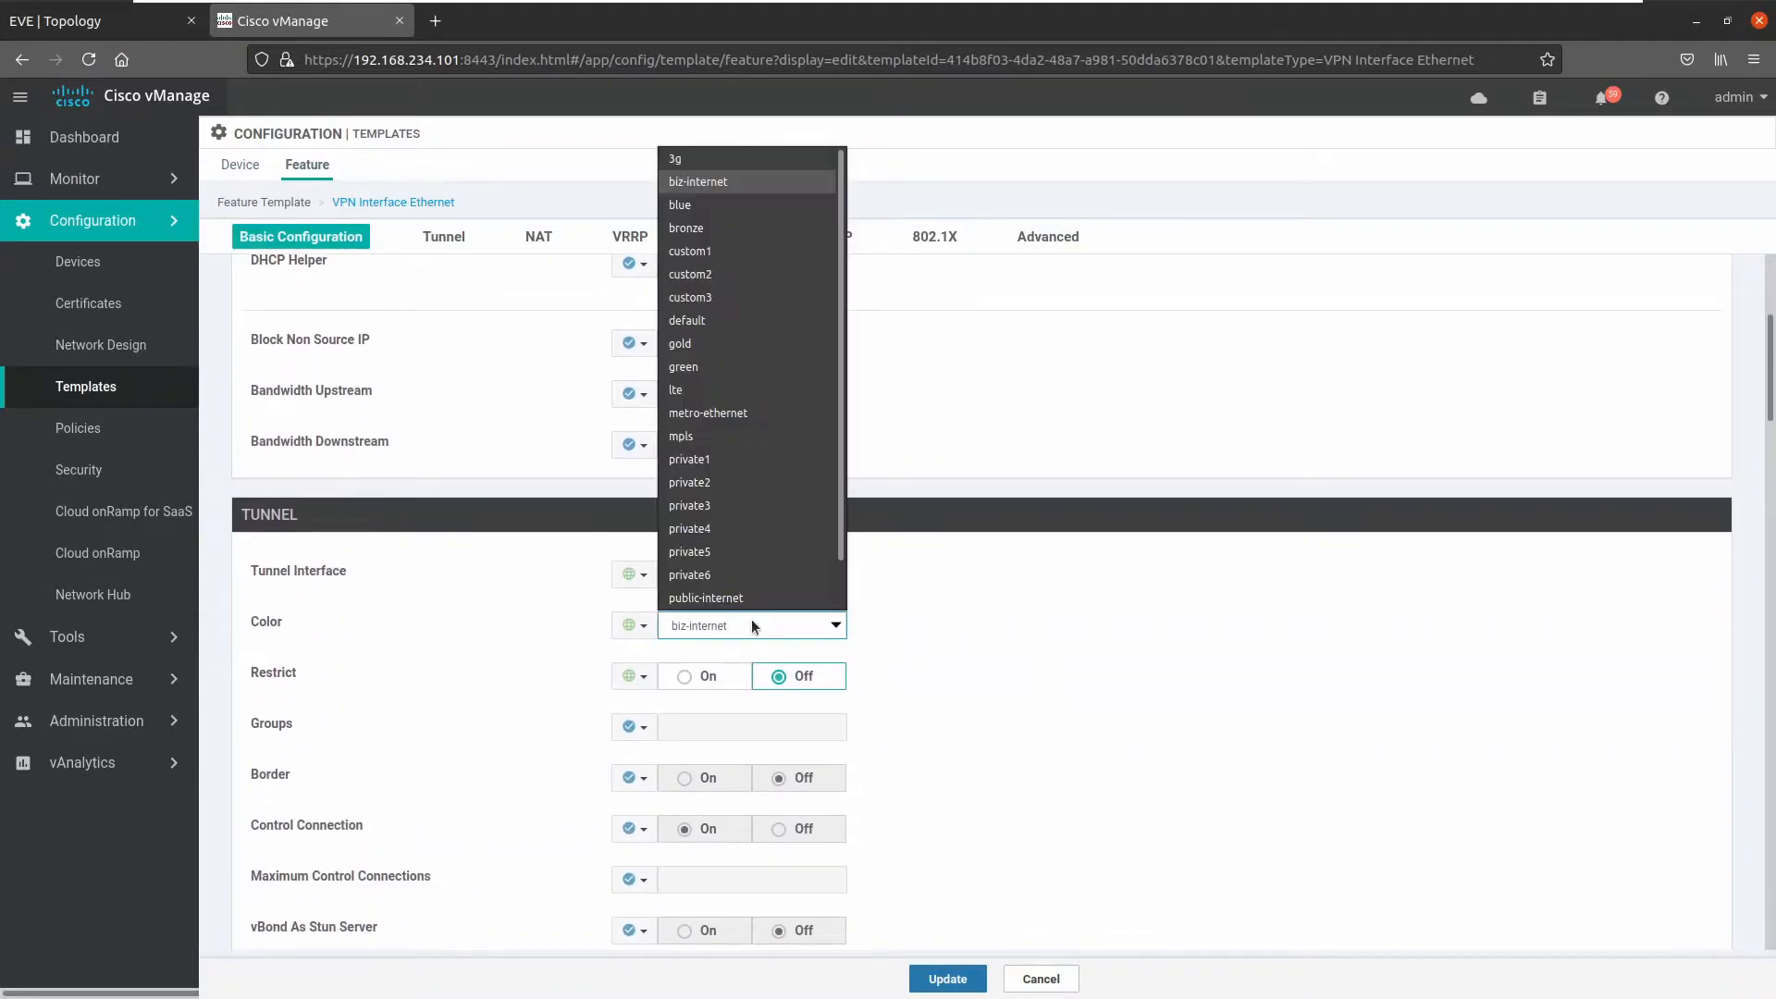
click(731, 435)
scroll(522, 611, down, 7)
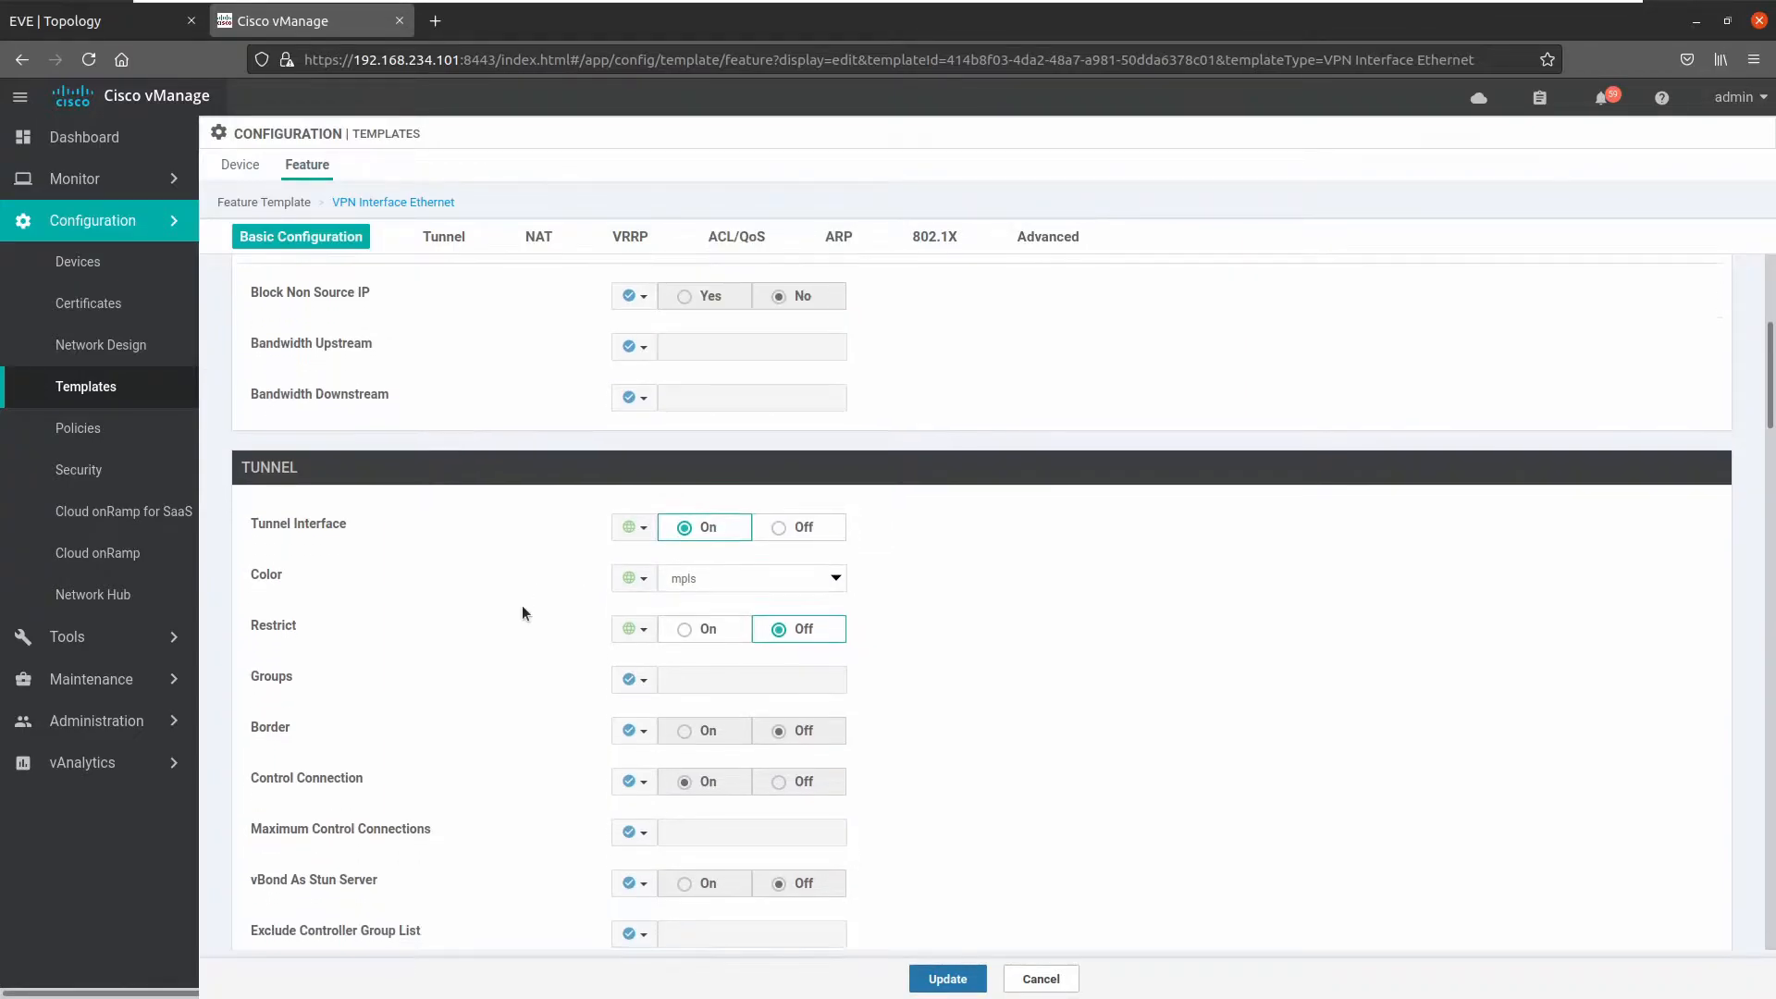
scroll(523, 610, down, 12)
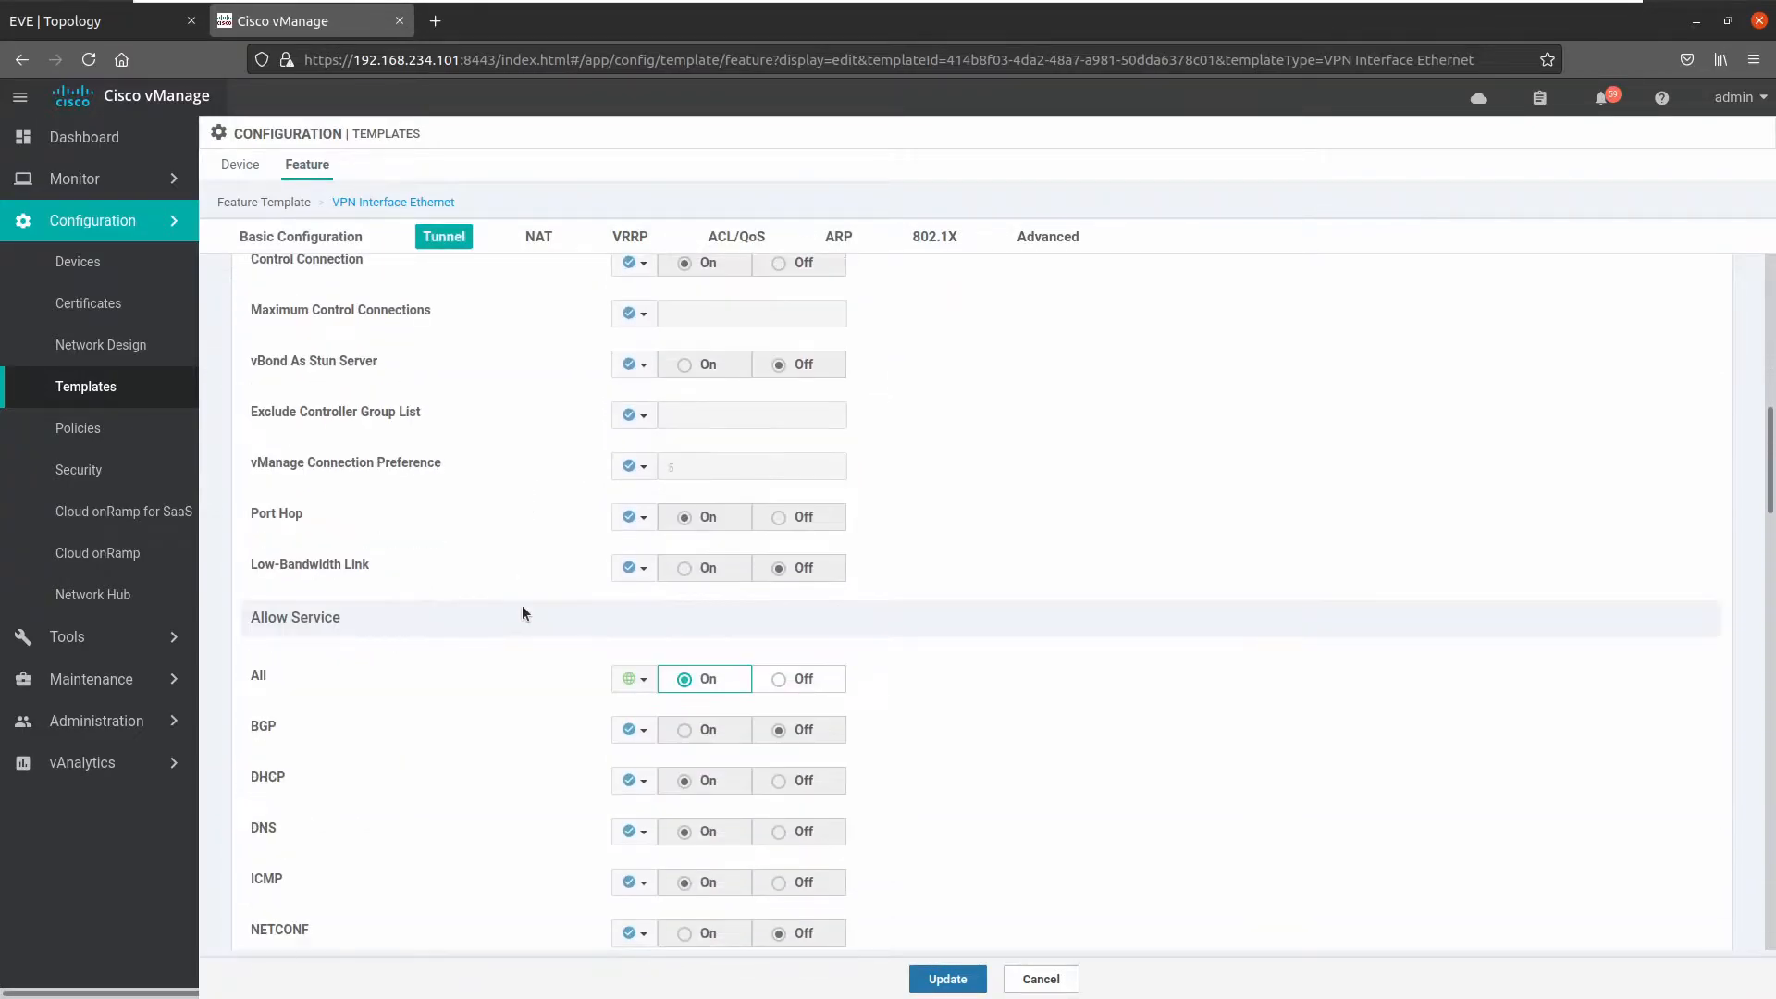
scroll(522, 610, down, 12)
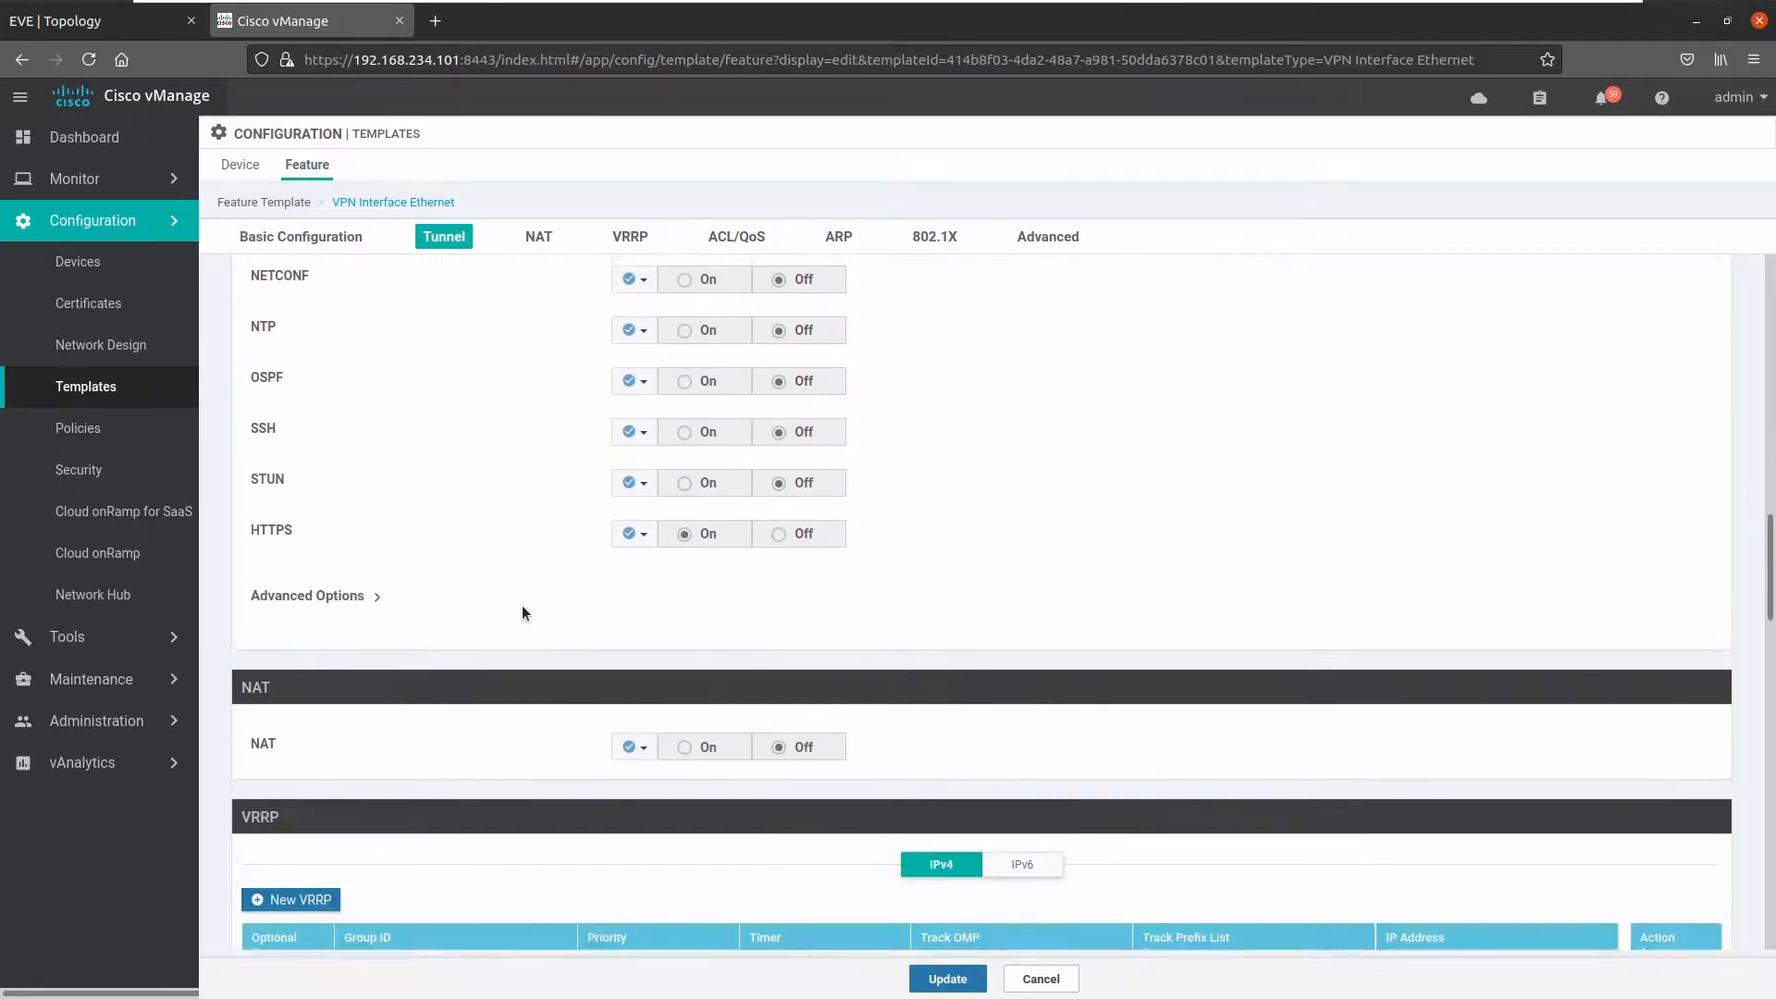
scroll(745, 796, down, 5)
scroll(750, 794, down, 5)
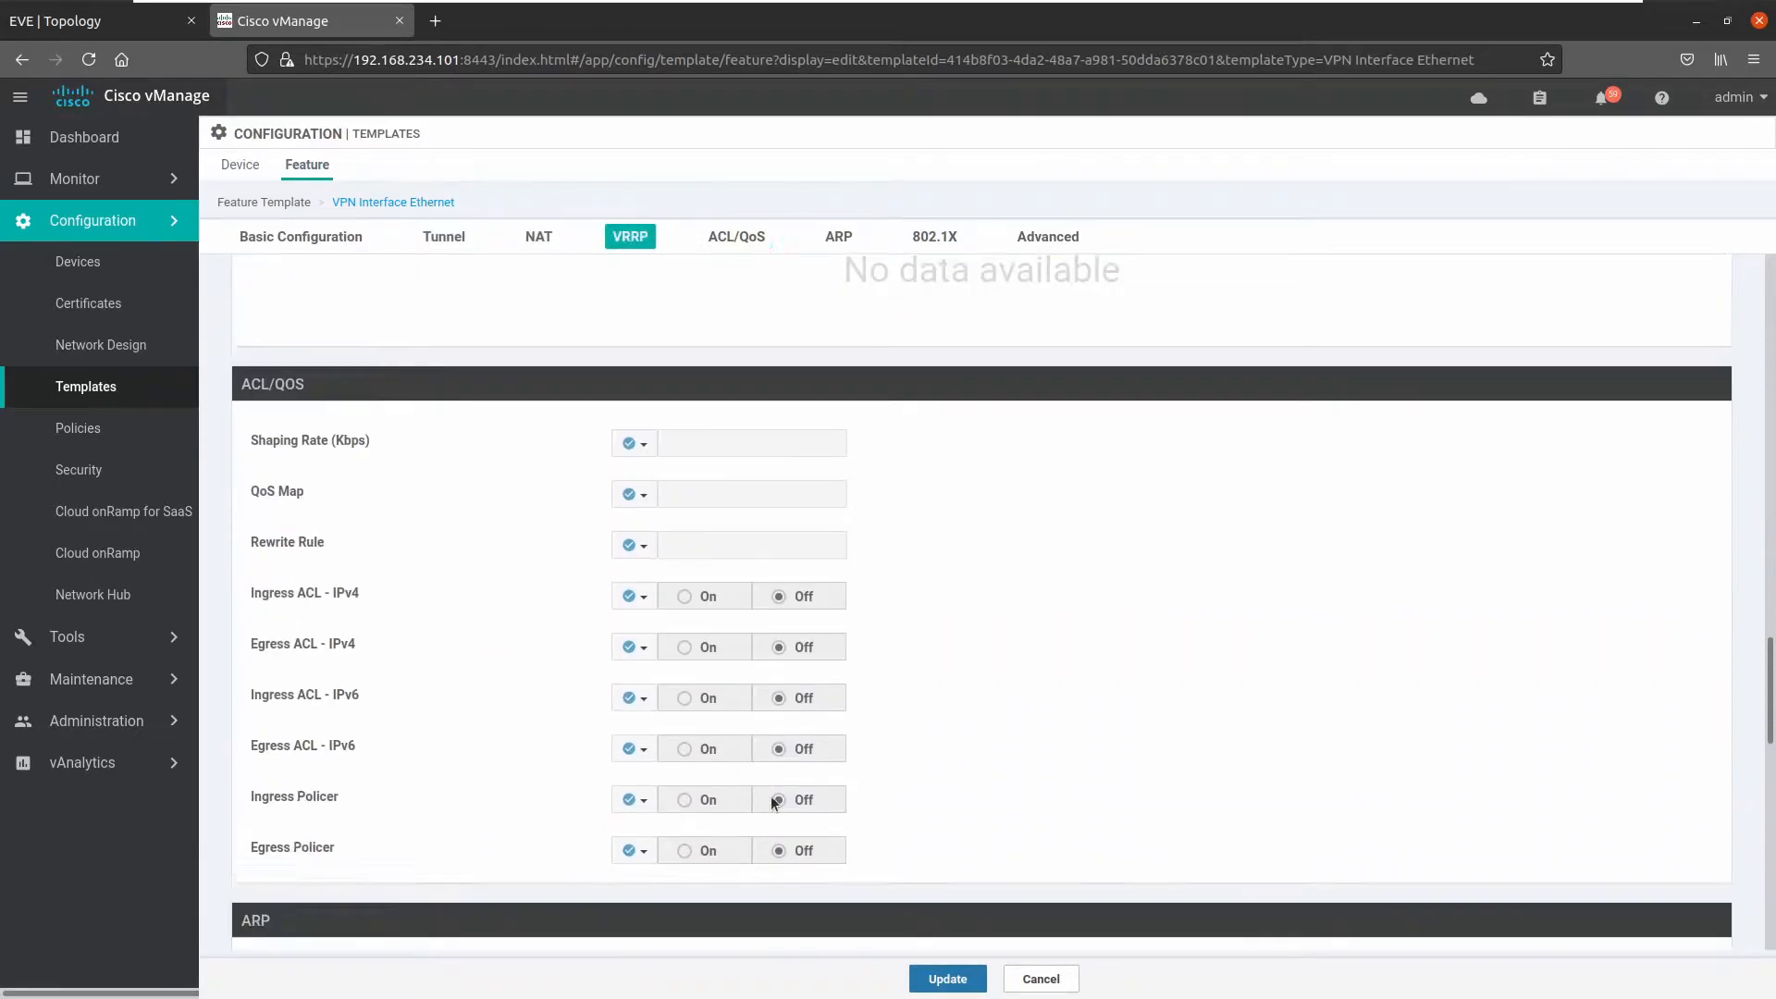
click(948, 979)
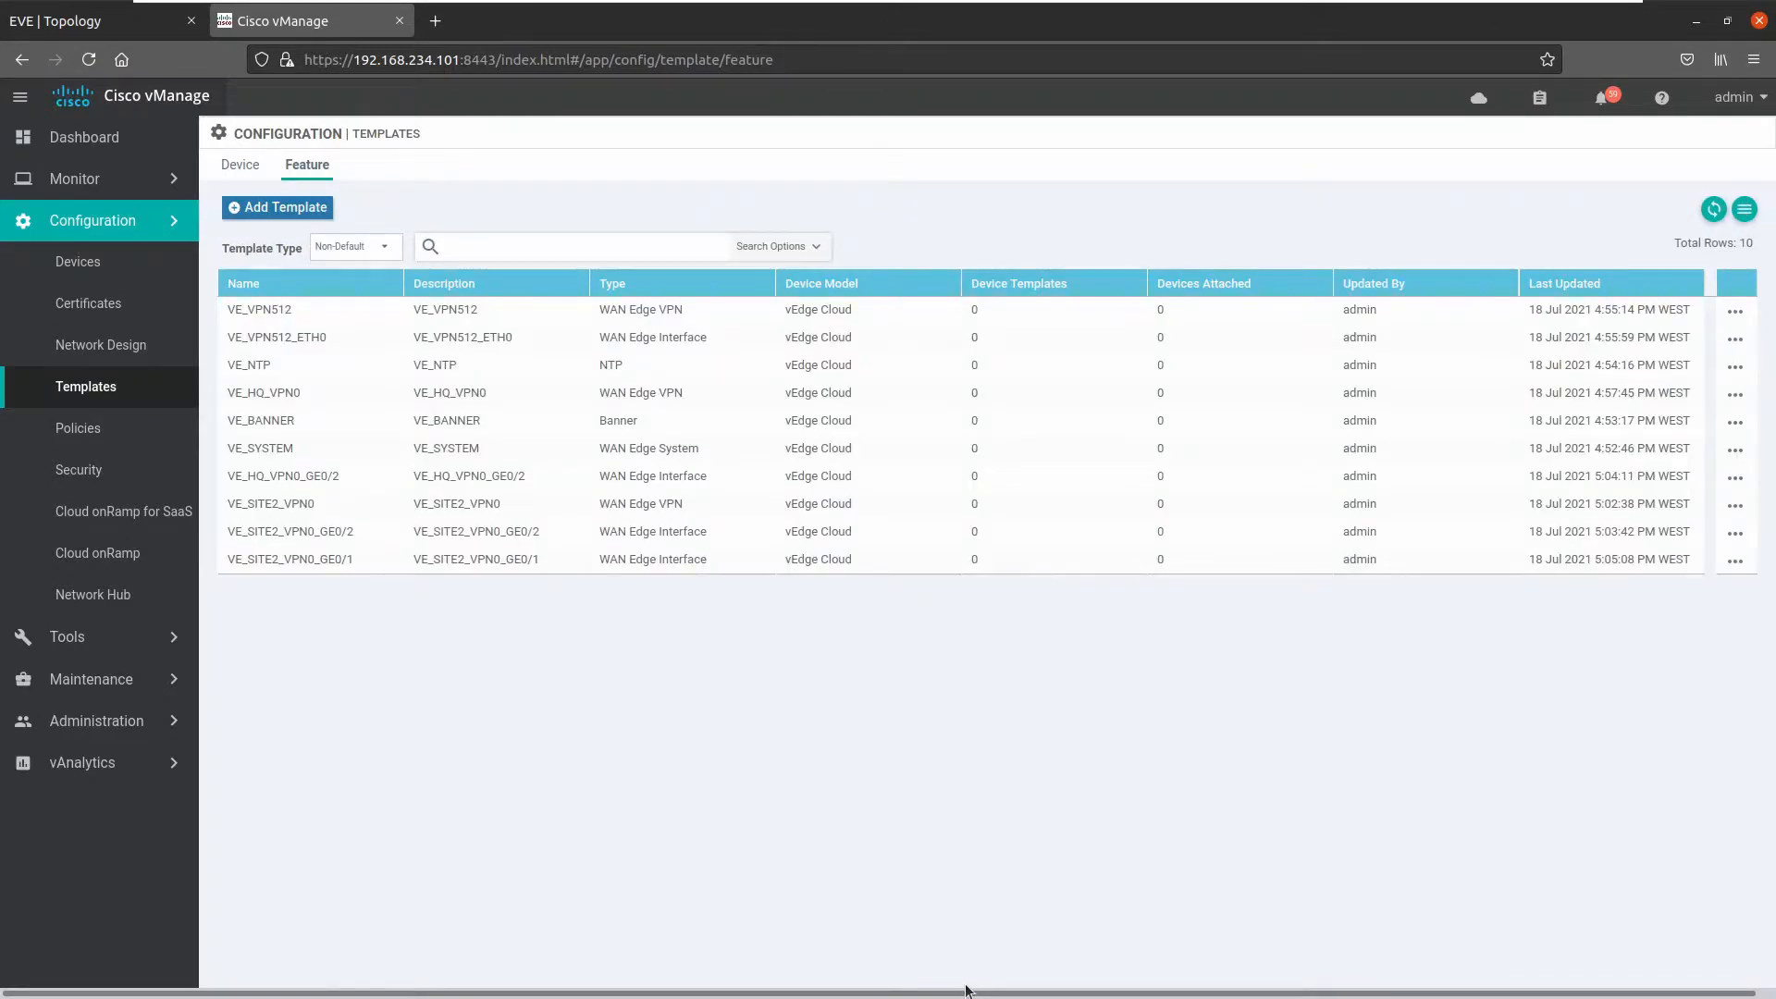
- Check the branch links in the EVE topology, then return to vManage and start a new BGP feature template for vEdge Cloud
click(57, 30)
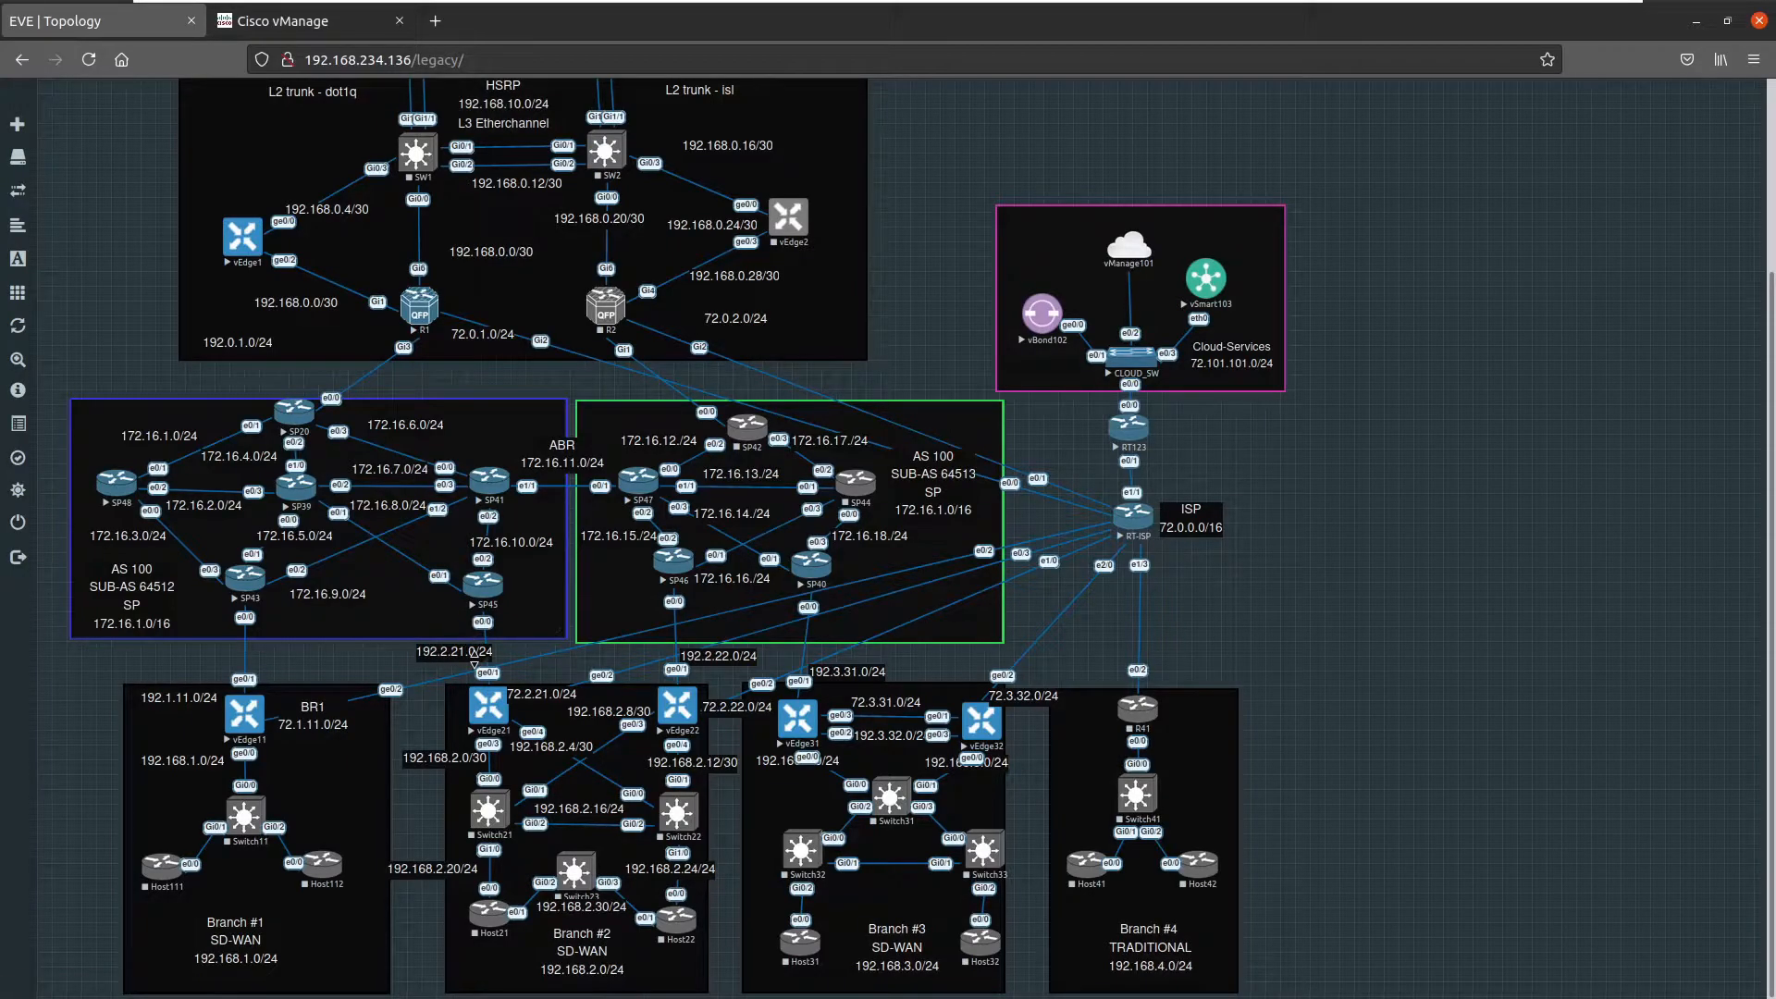
click(288, 26)
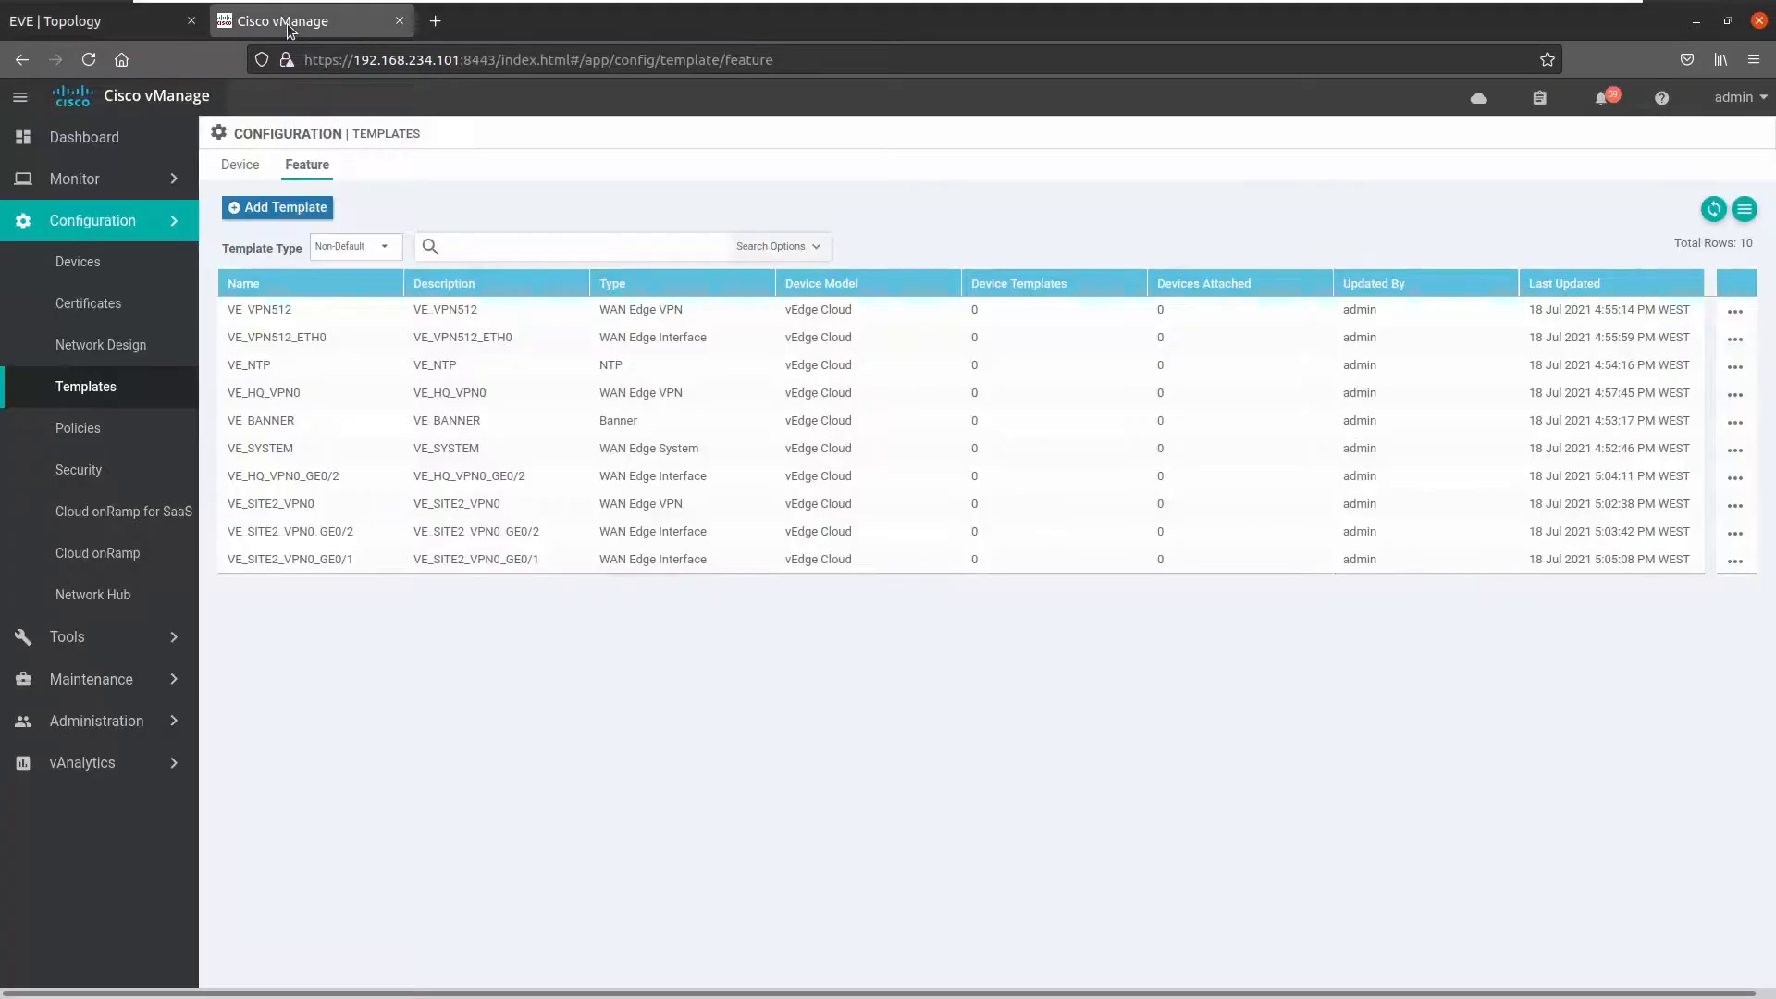
click(306, 208)
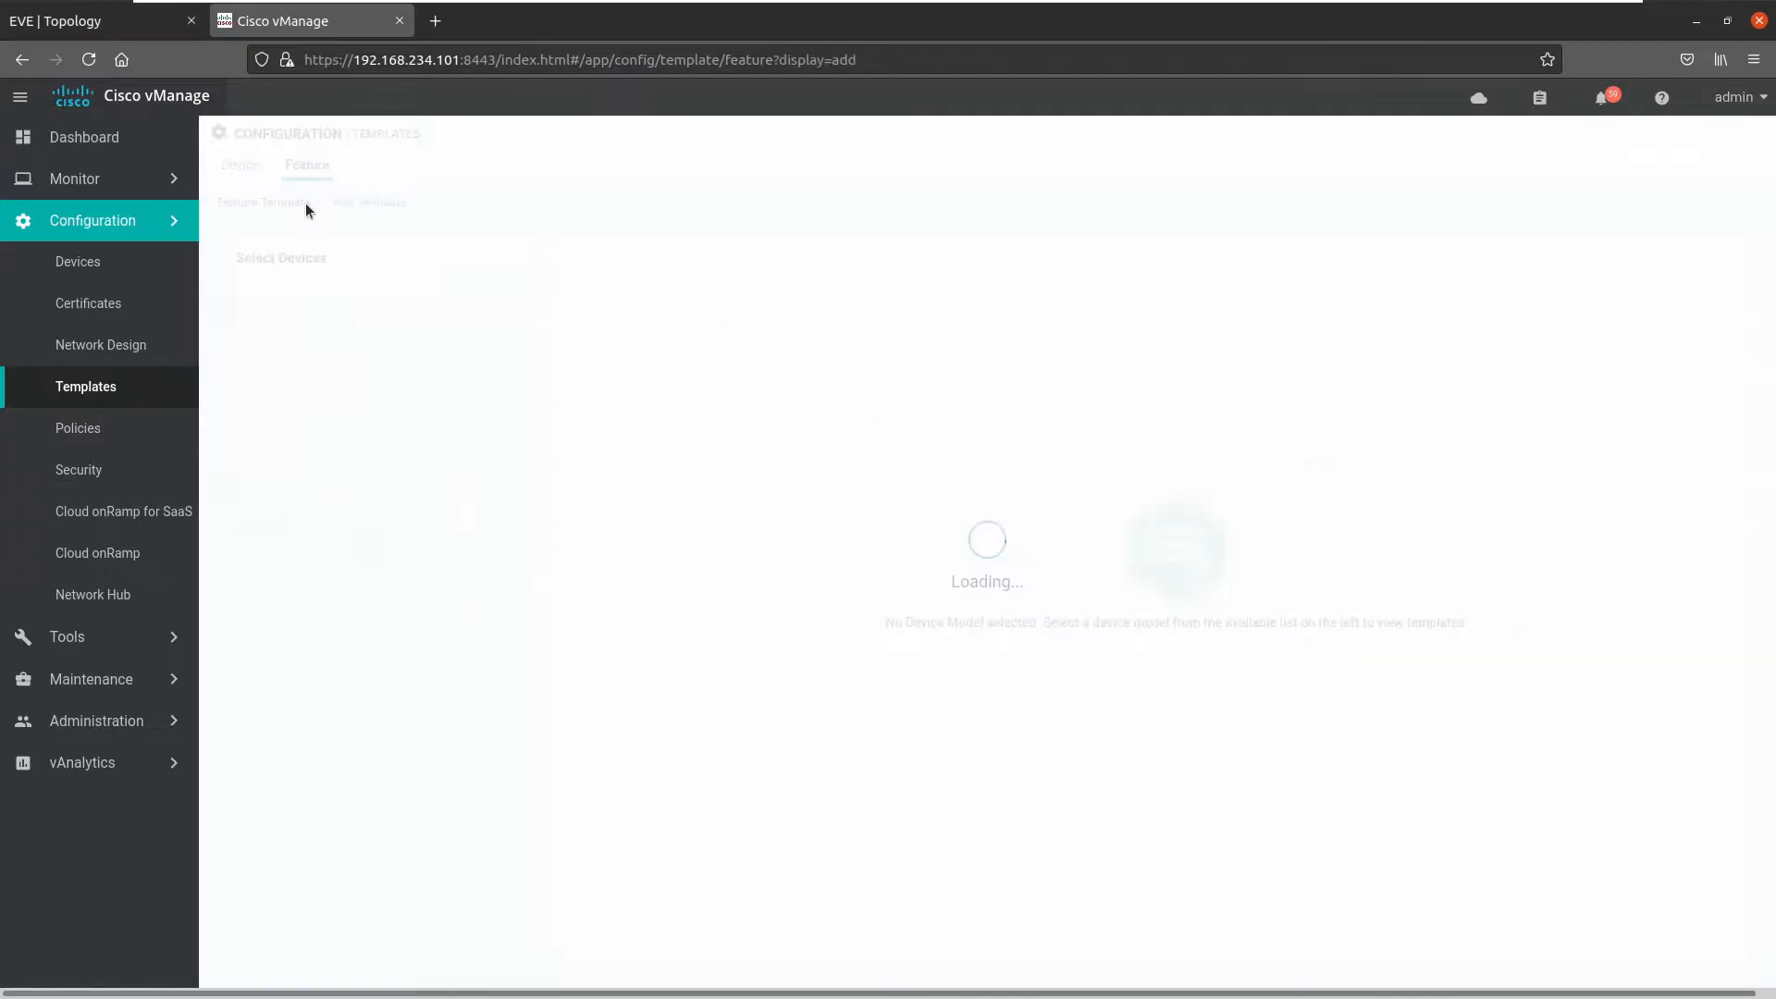
scroll(462, 518, down, 10)
scroll(434, 519, down, 2)
click(416, 839)
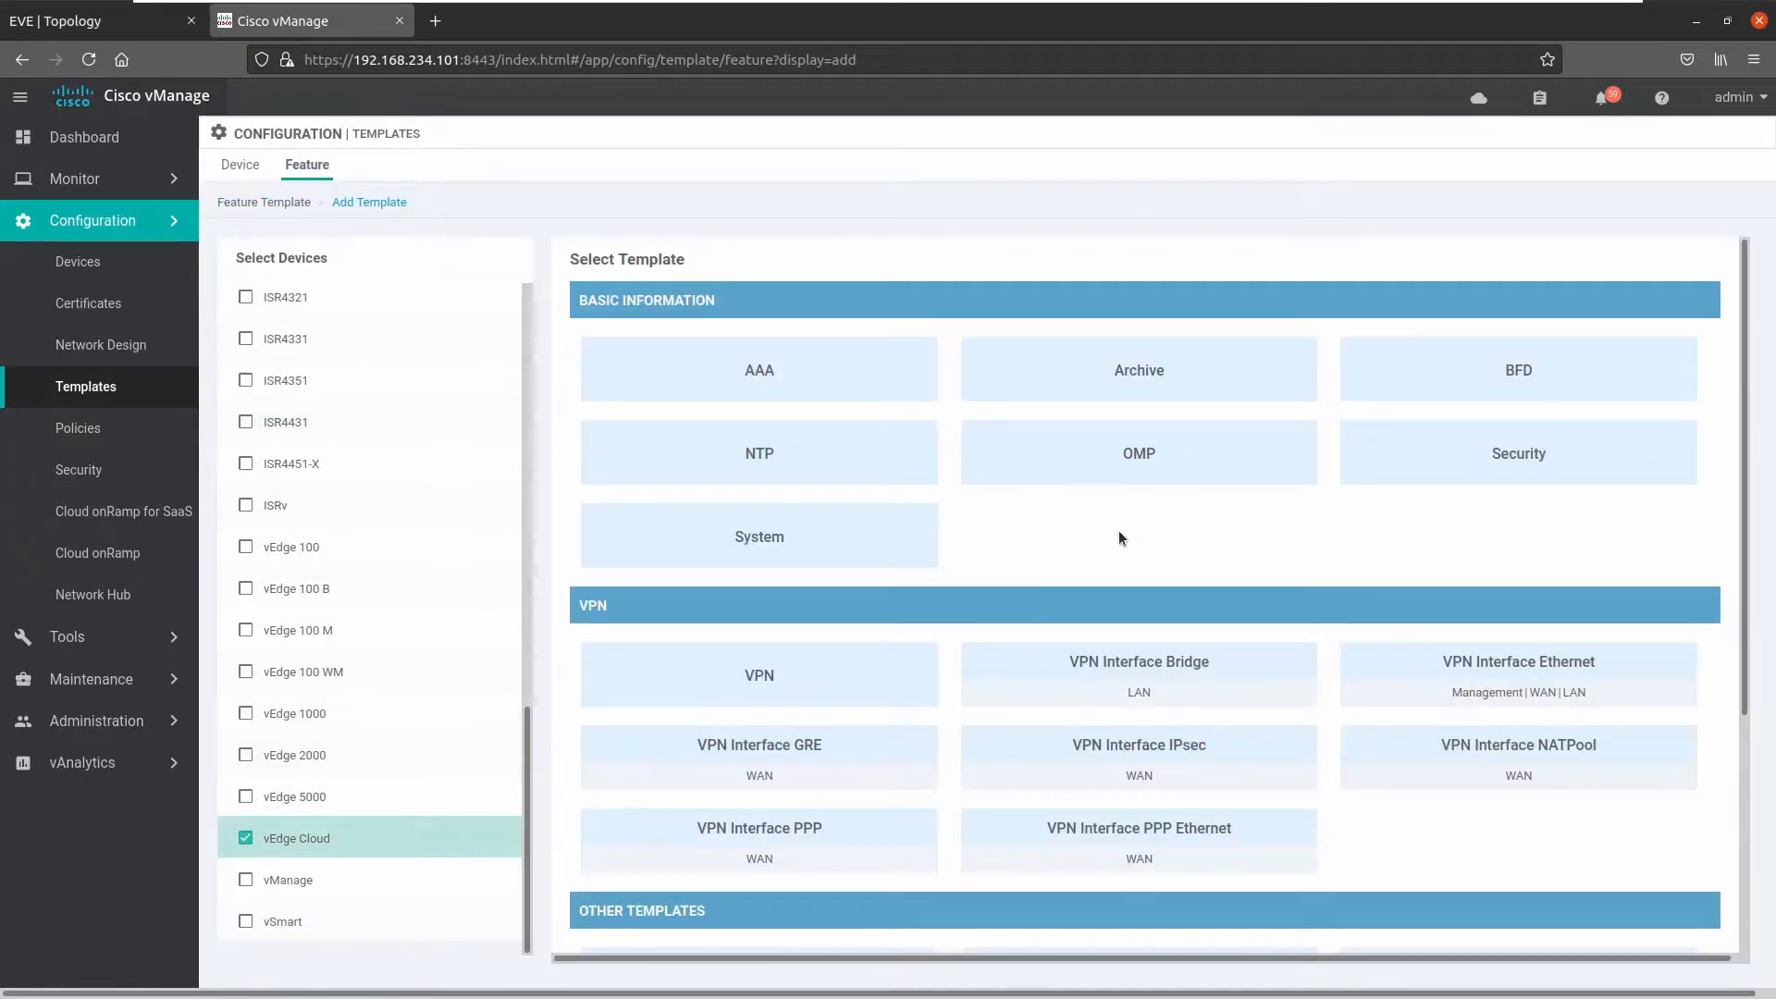
scroll(1096, 514, down, 3)
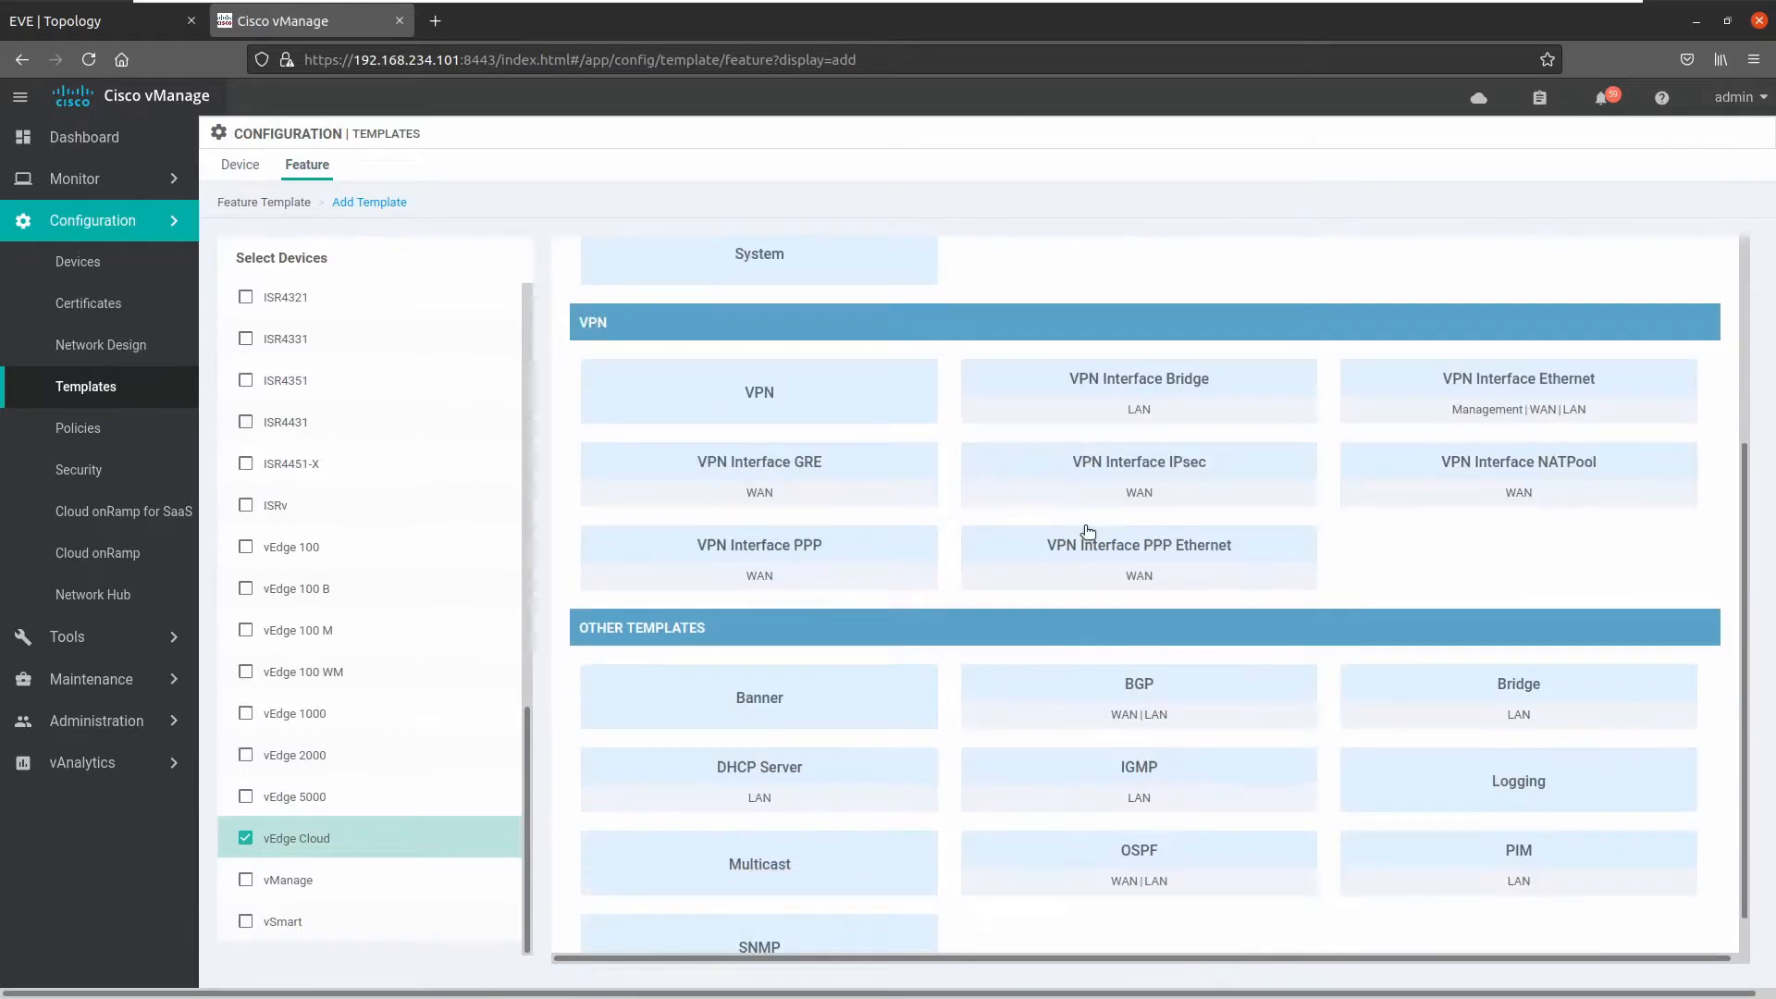
click(1110, 700)
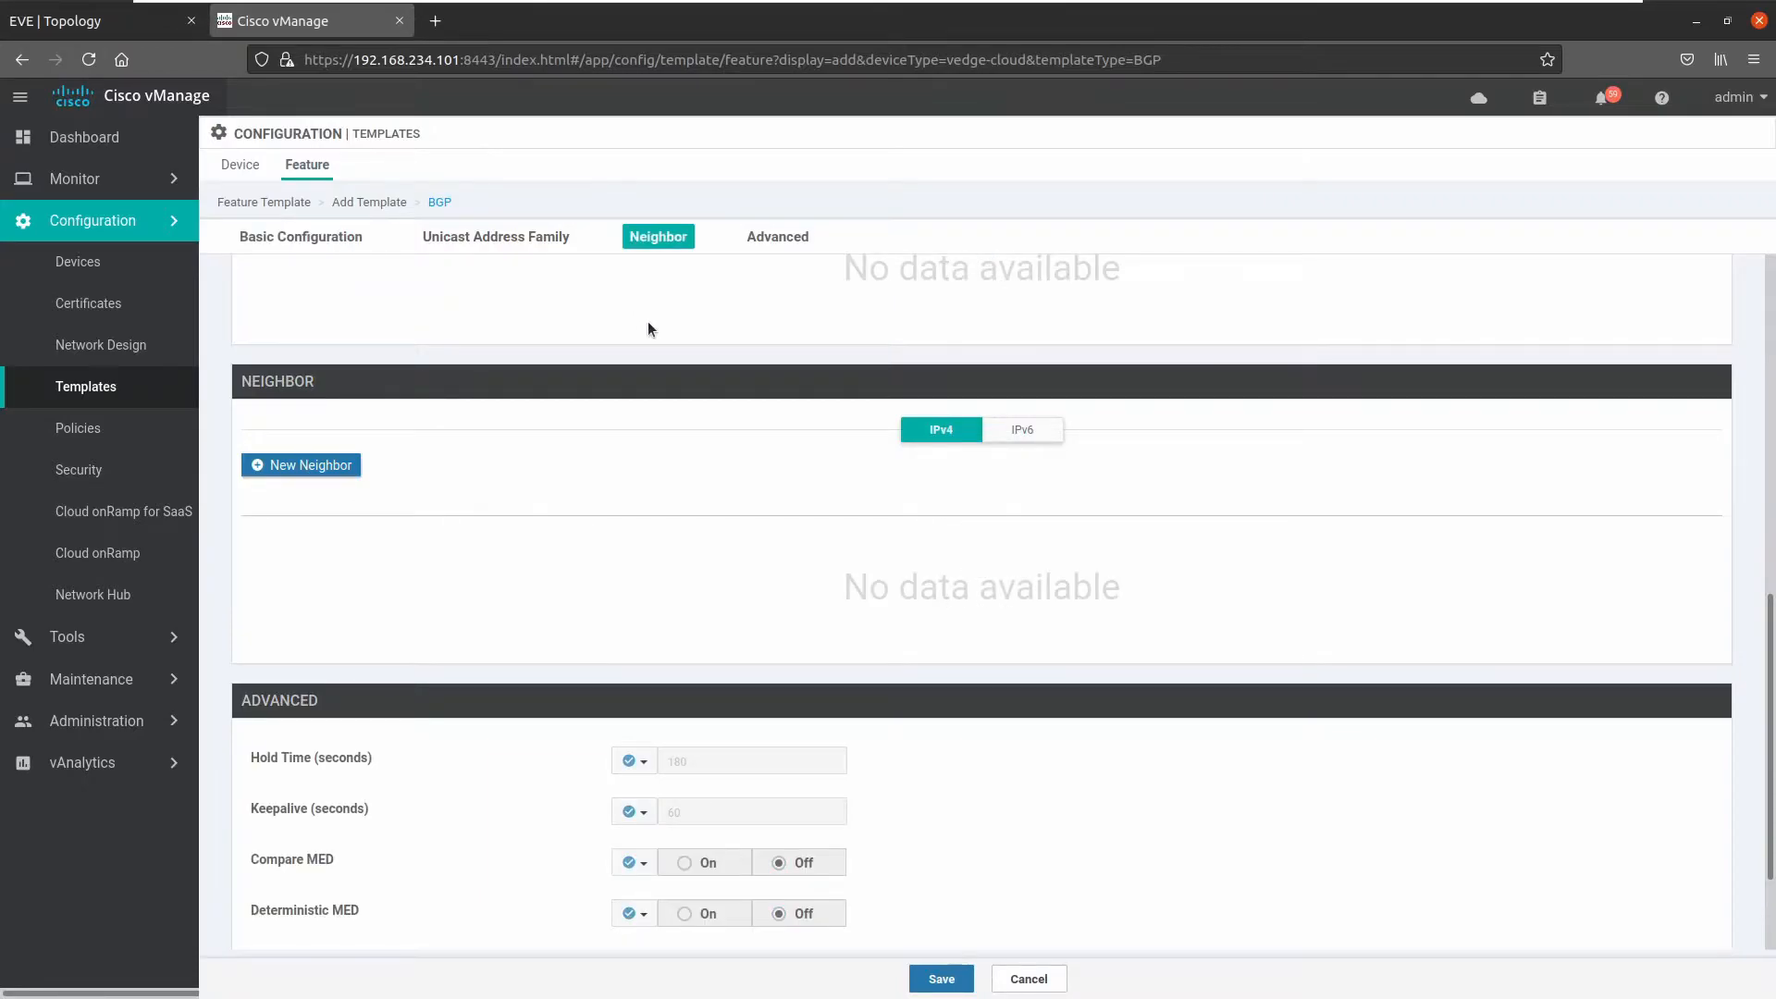
- Enter VE_SITE1_VPN0_BGP as both the template name and the description of the new BGP template
click(308, 239)
scroll(598, 330, up, 2)
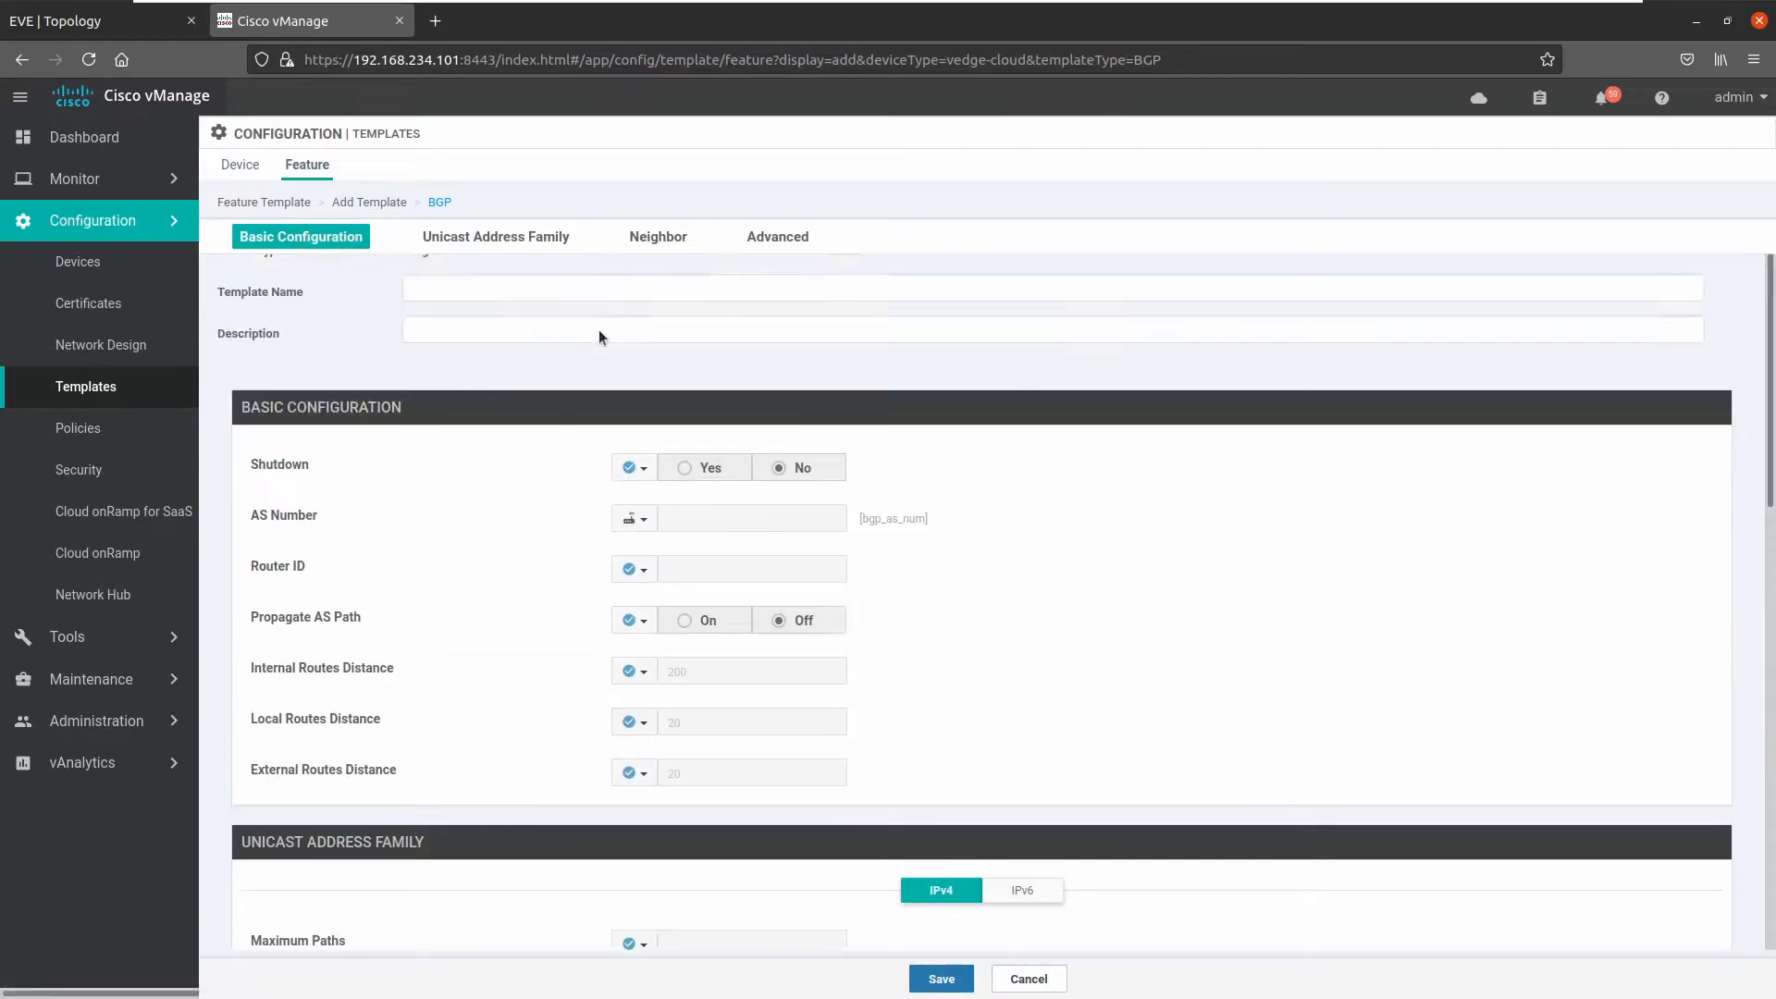
click(481, 297)
key(ctrl+v)
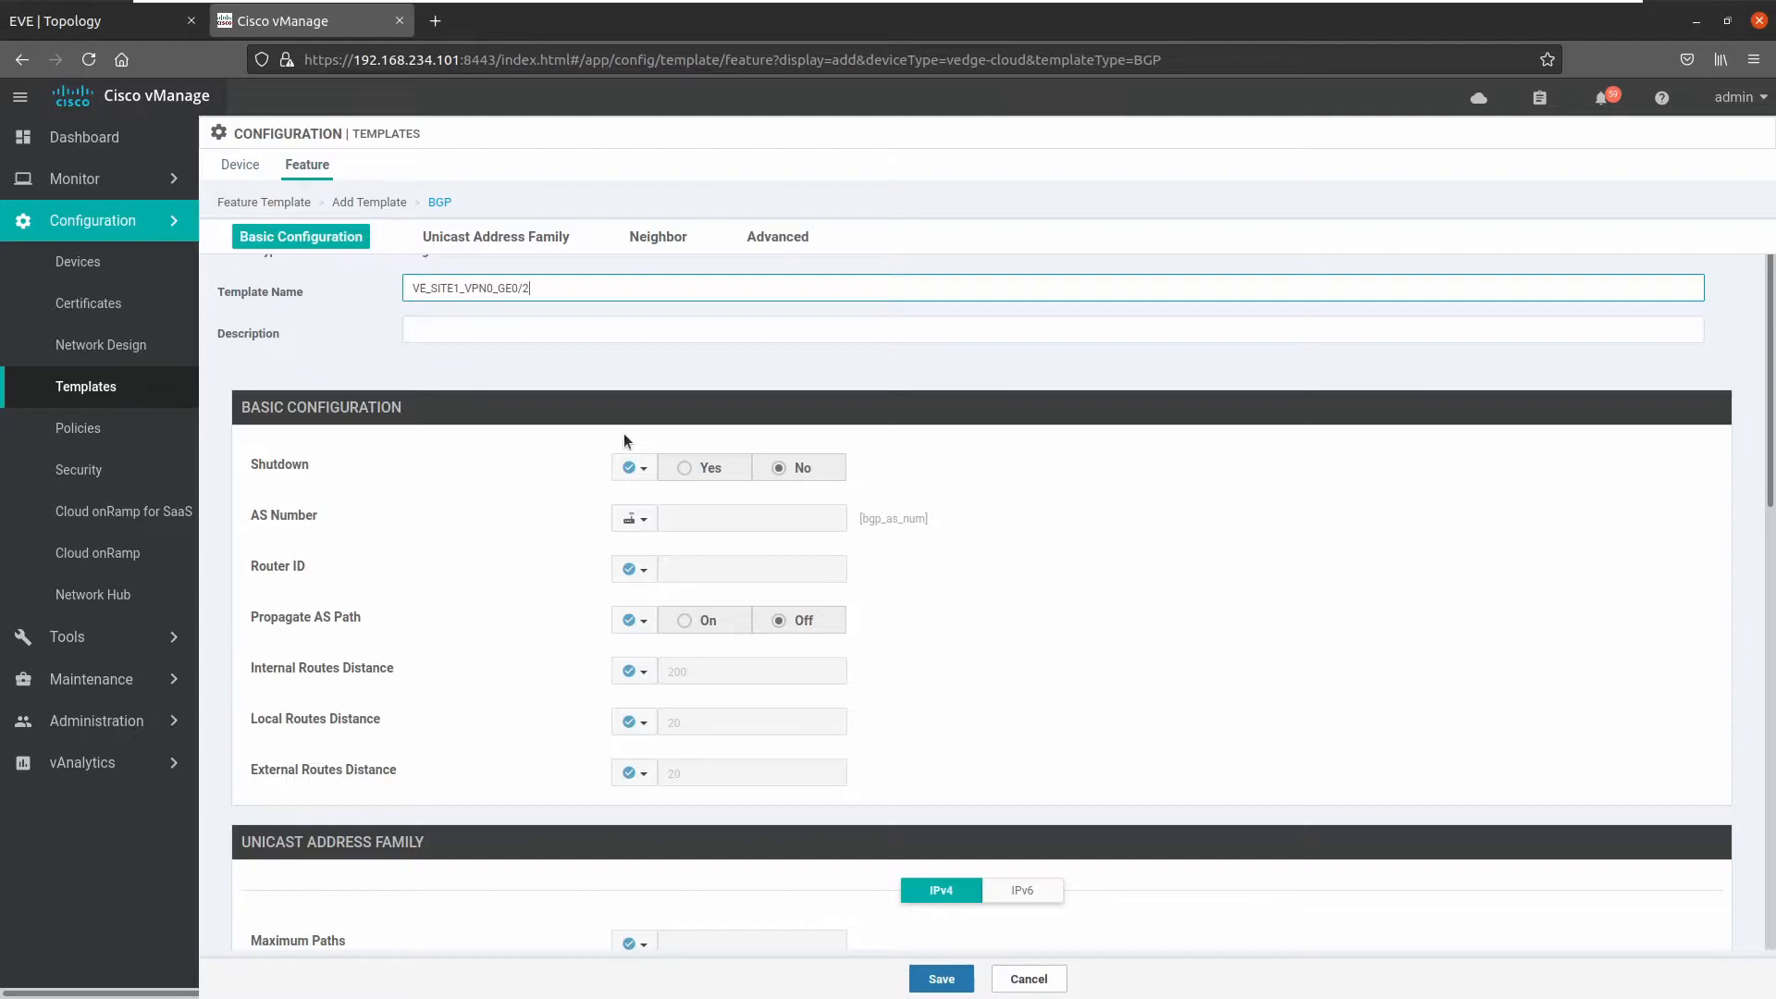
scroll(623, 433, up, 1)
key(BackSpace)
key(BackSpace)
key(BackSpace)
key(BackSpace)
key(BackSpace)
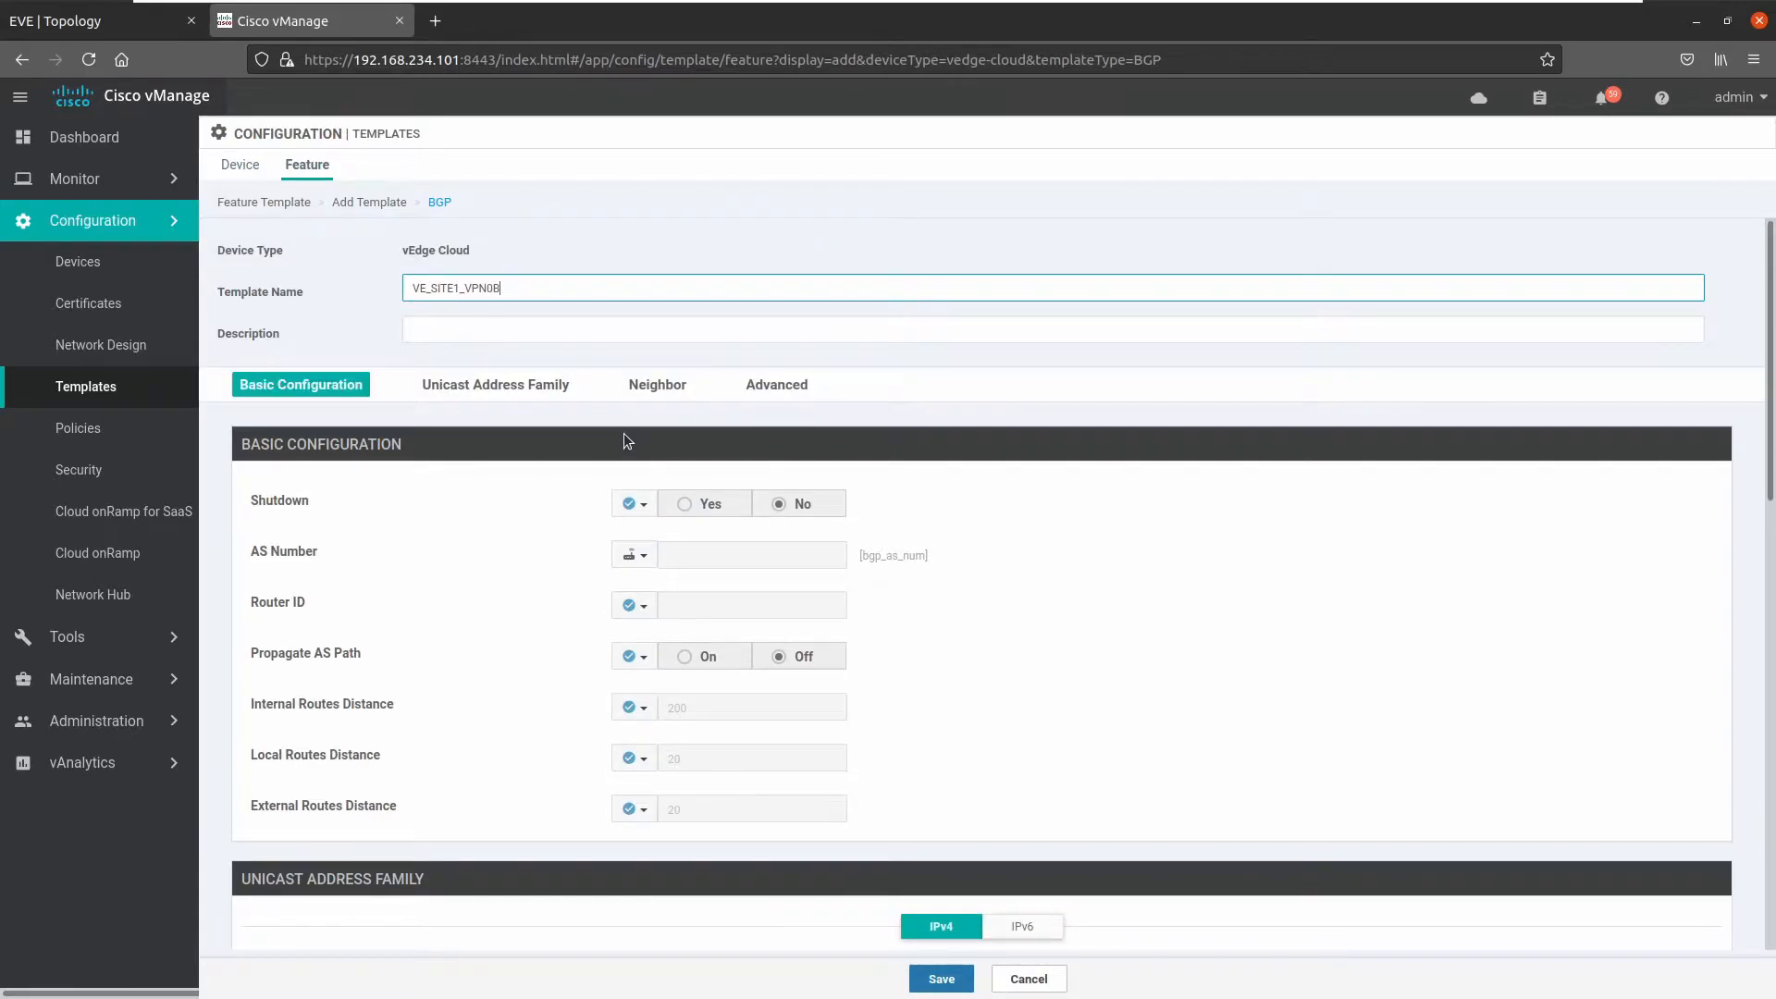
text(BGP)
key(ctrl+a)
key(ctrl+c)
key(Tab)
key(ctrl+v)
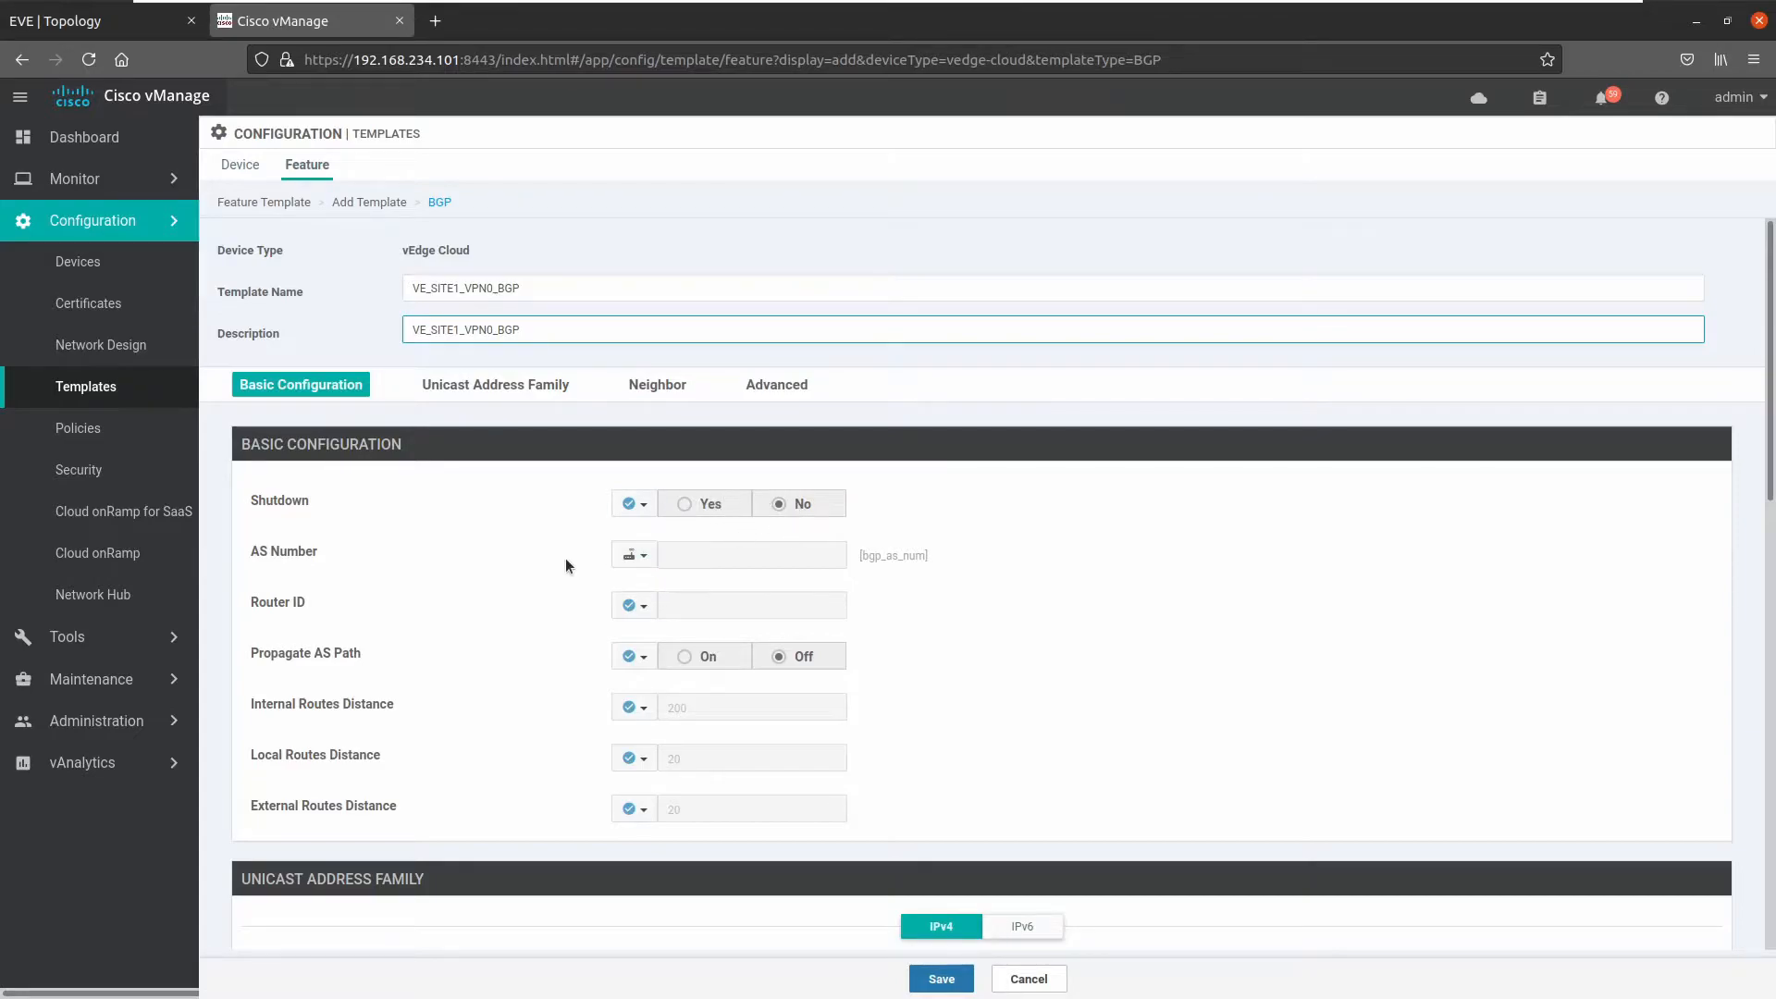
- Make the BGP Router ID device specific with the key vpn0_bgp_router_id
scroll(574, 596, down, 2)
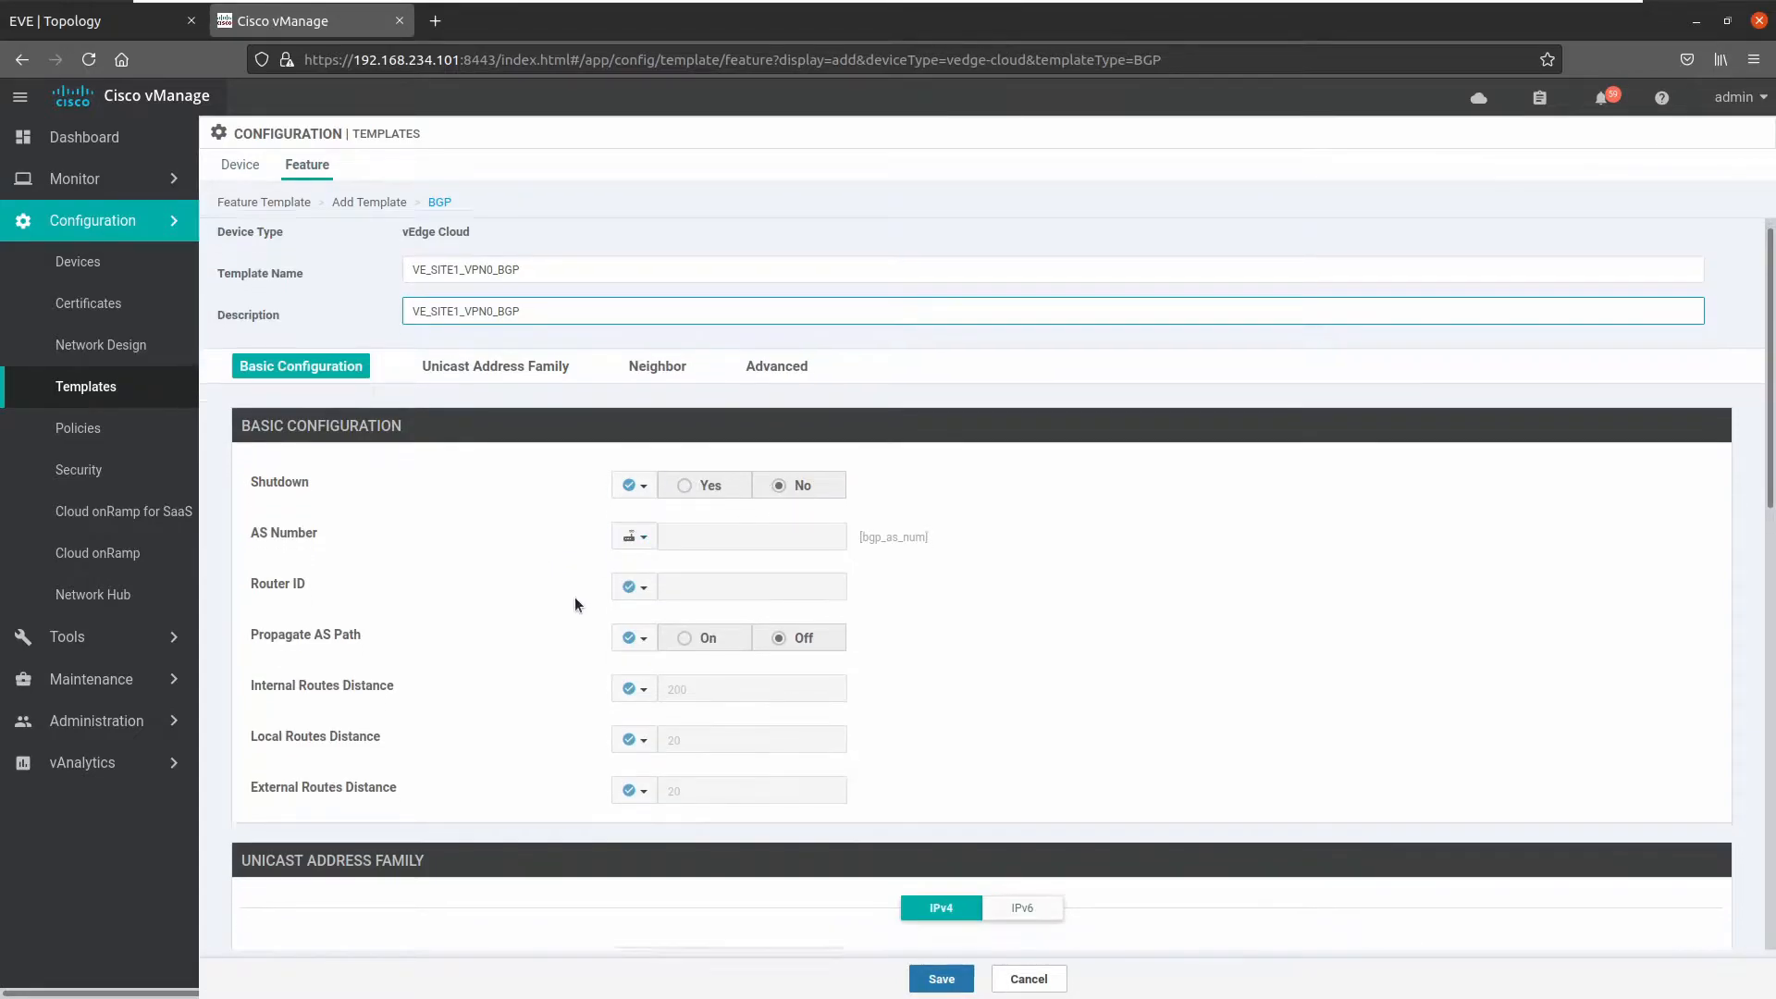
click(630, 514)
mouse_move(689, 569)
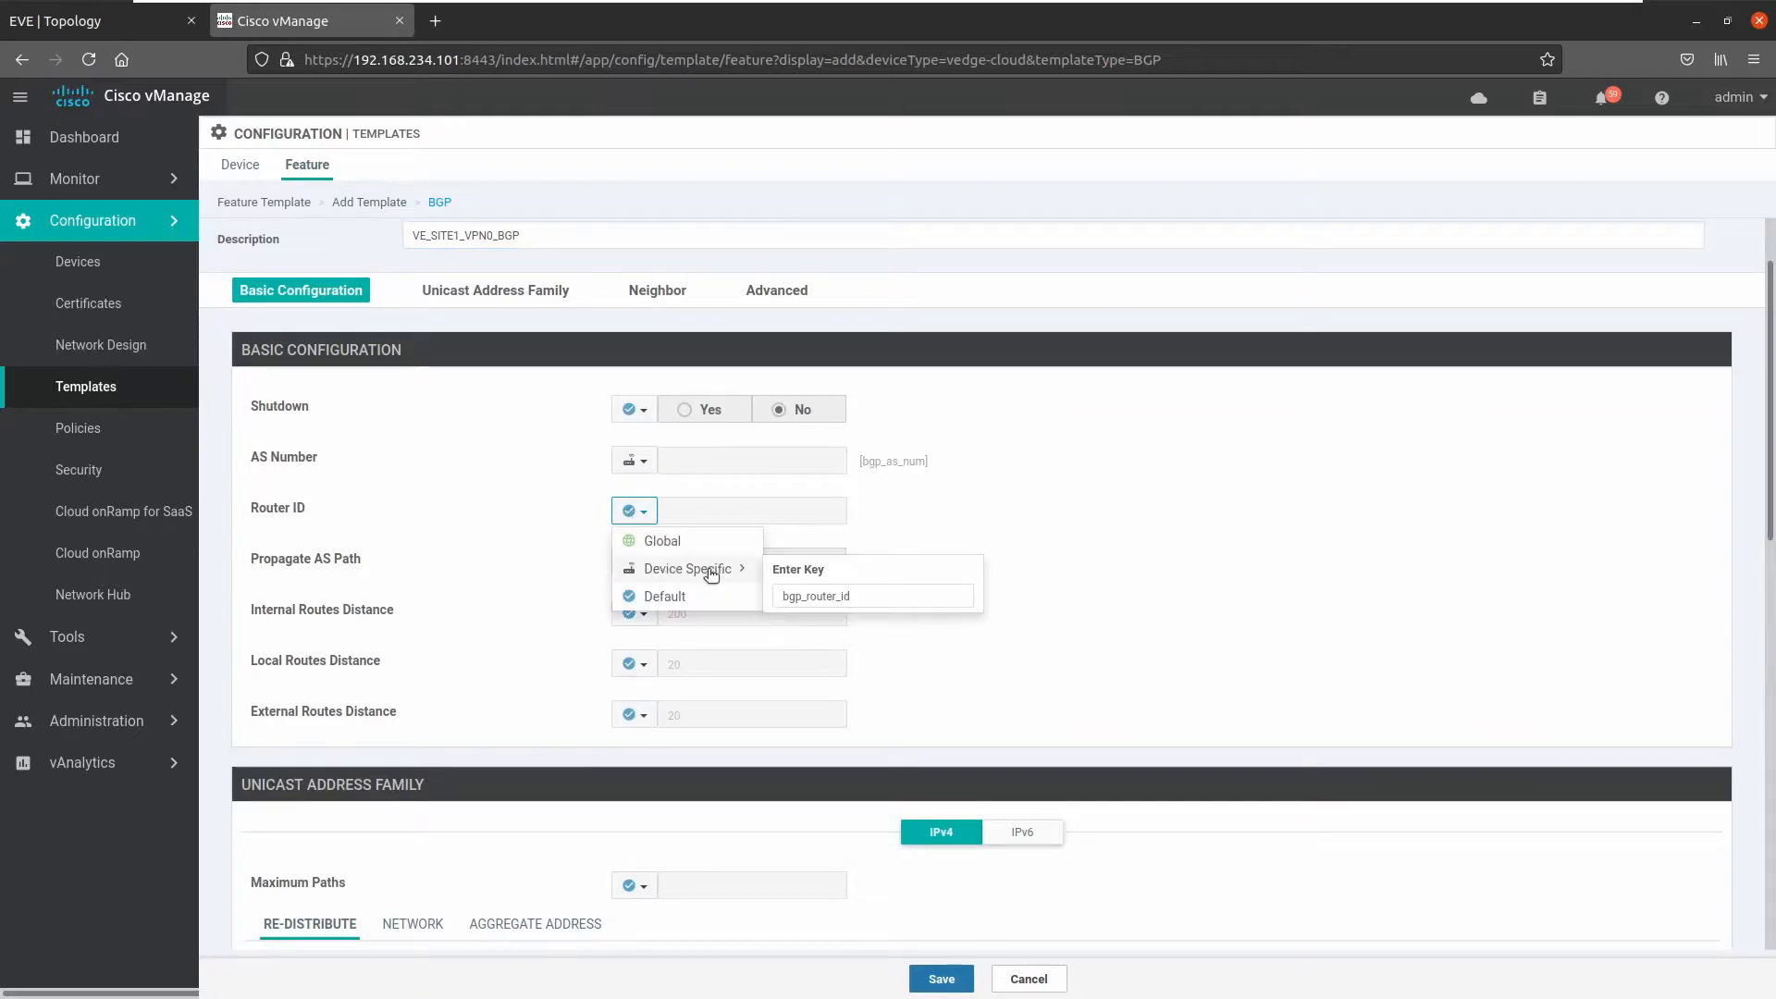
click(787, 599)
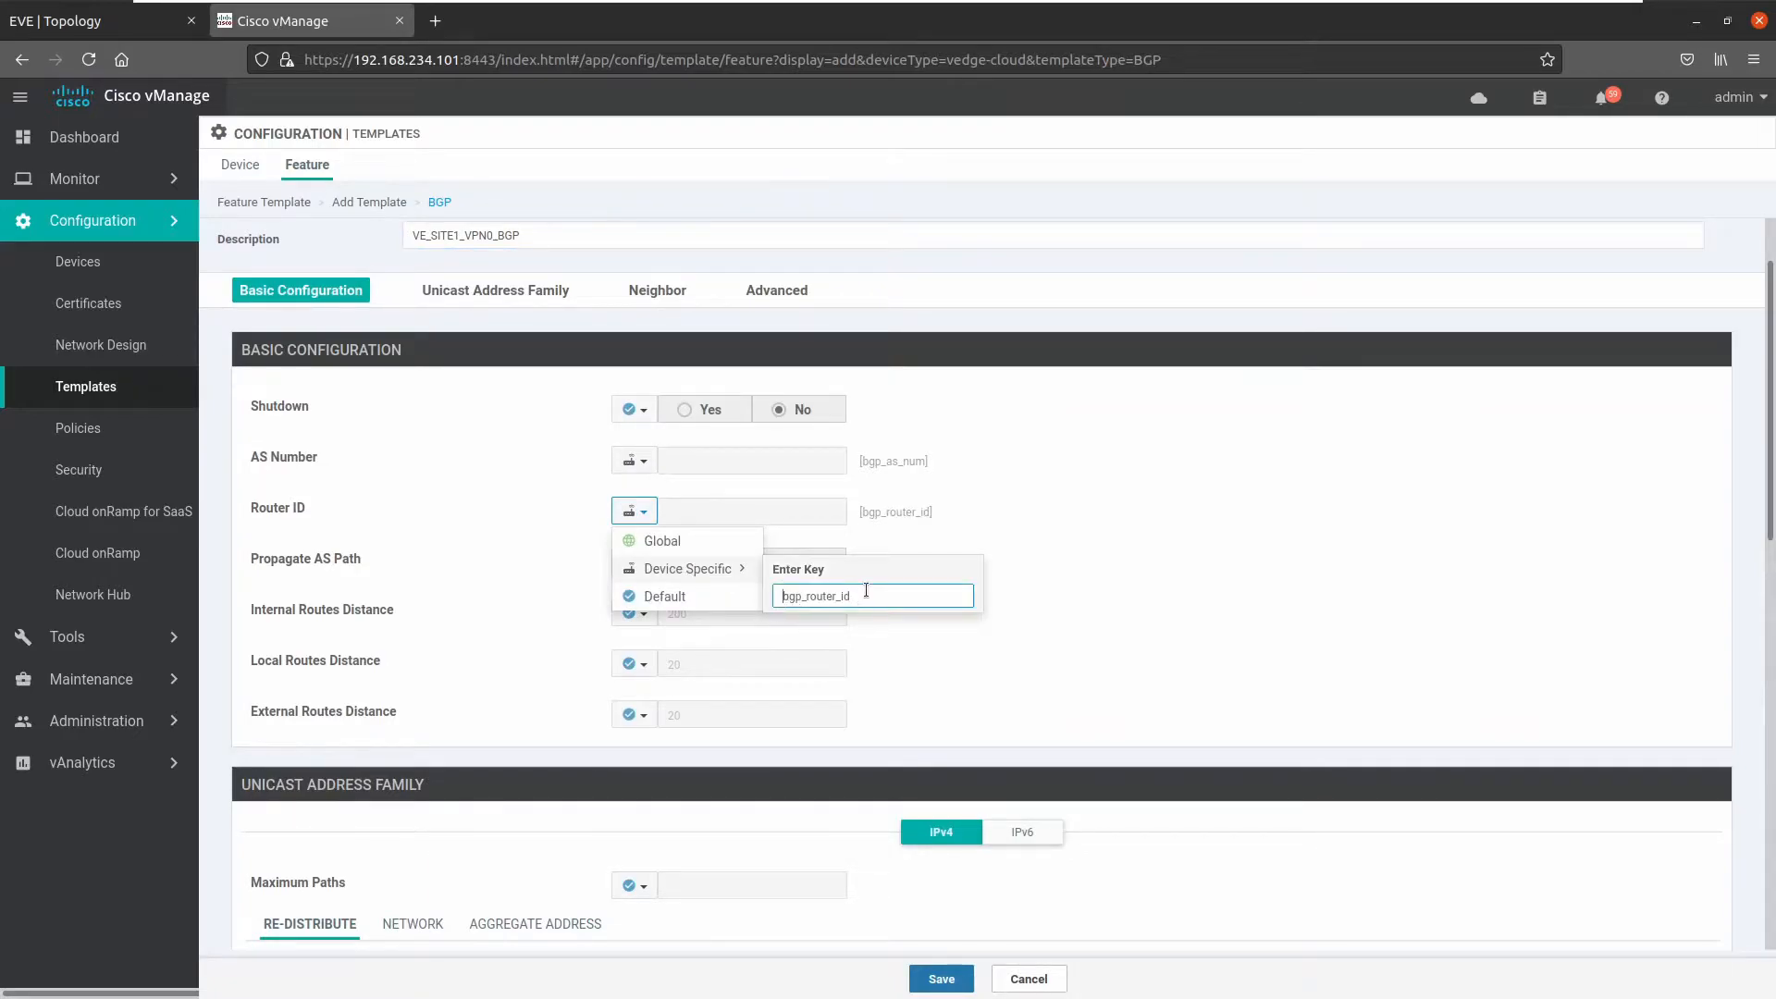
text(vpn_)
text(0_)
click(1122, 514)
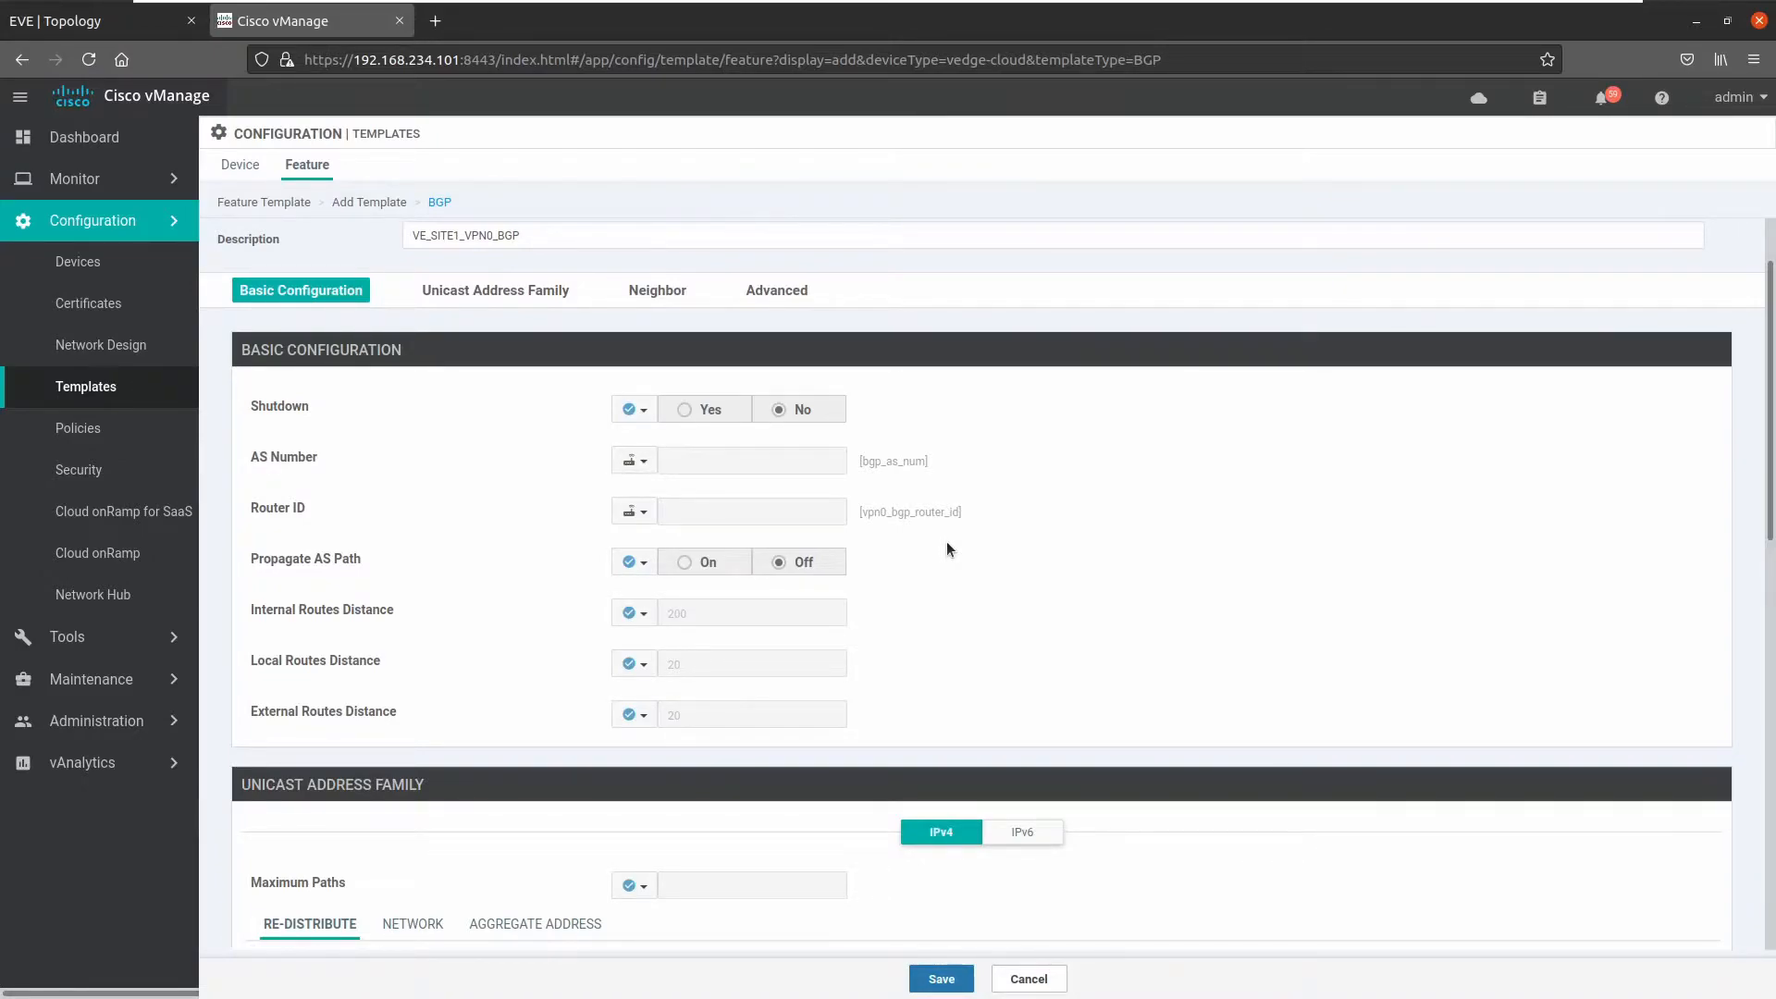
- Add an IPv4 unicast network whose prefix is device specific with the key vpn0_bgp_prefix
scroll(946, 543, down, 1)
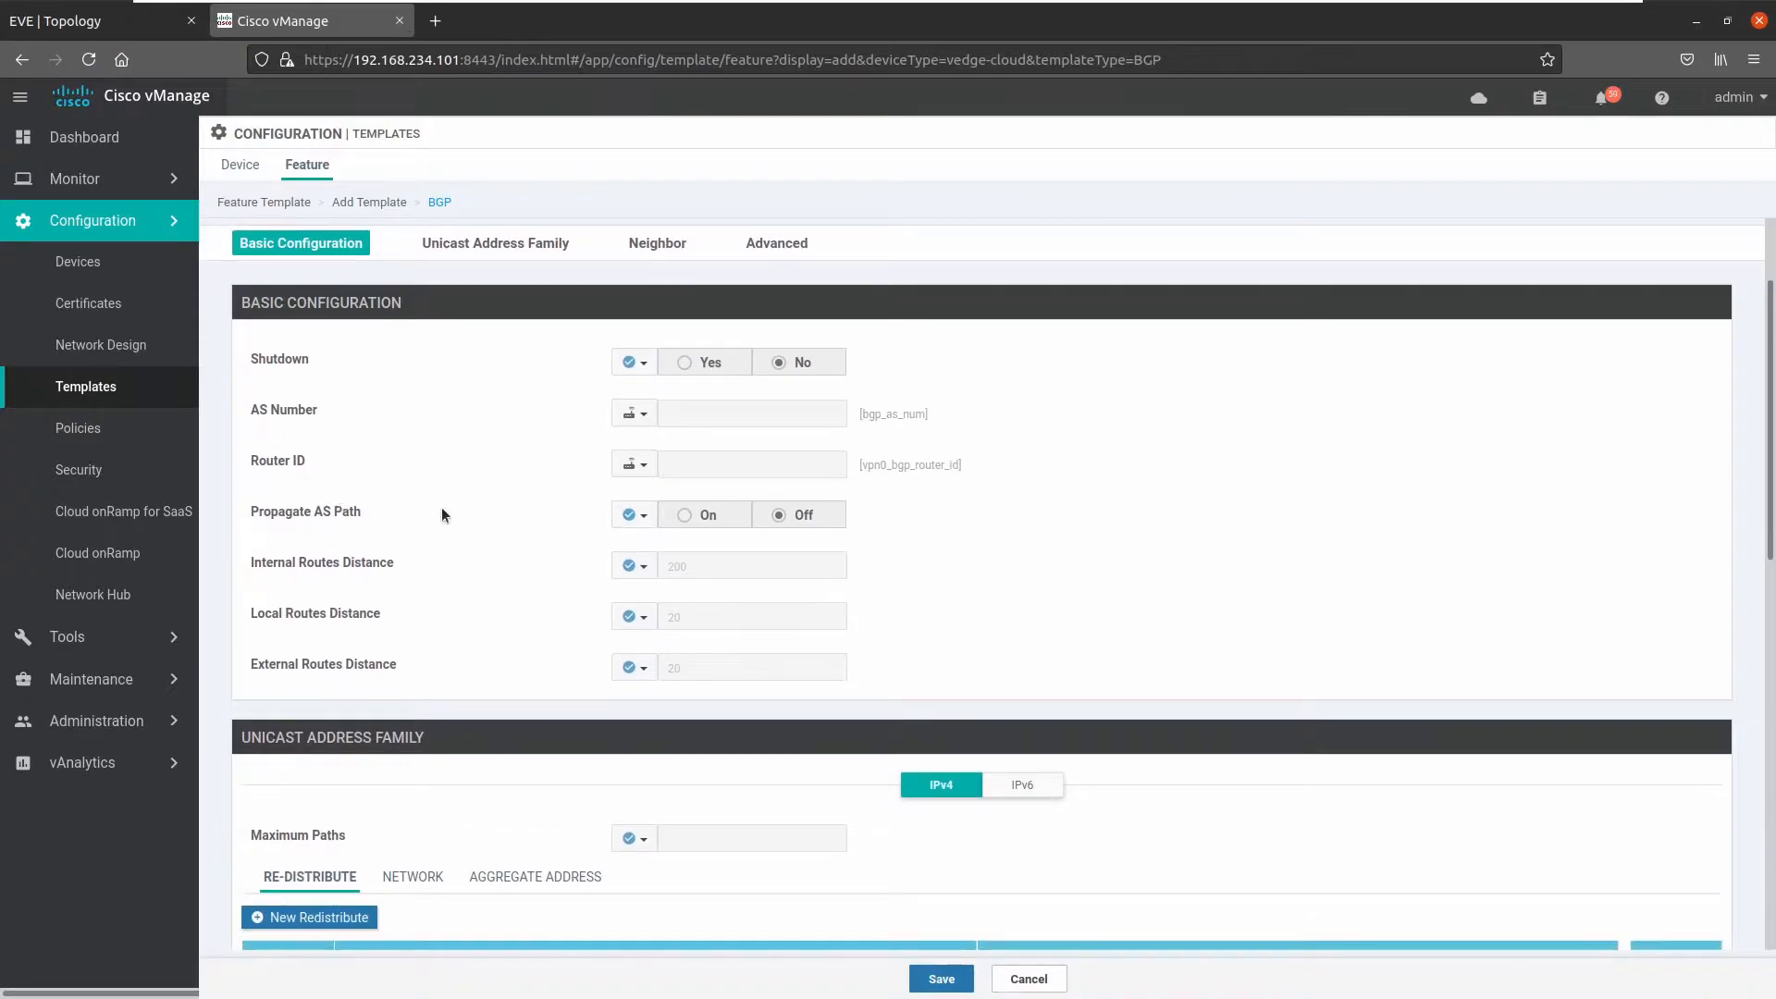
scroll(581, 490, down, 4)
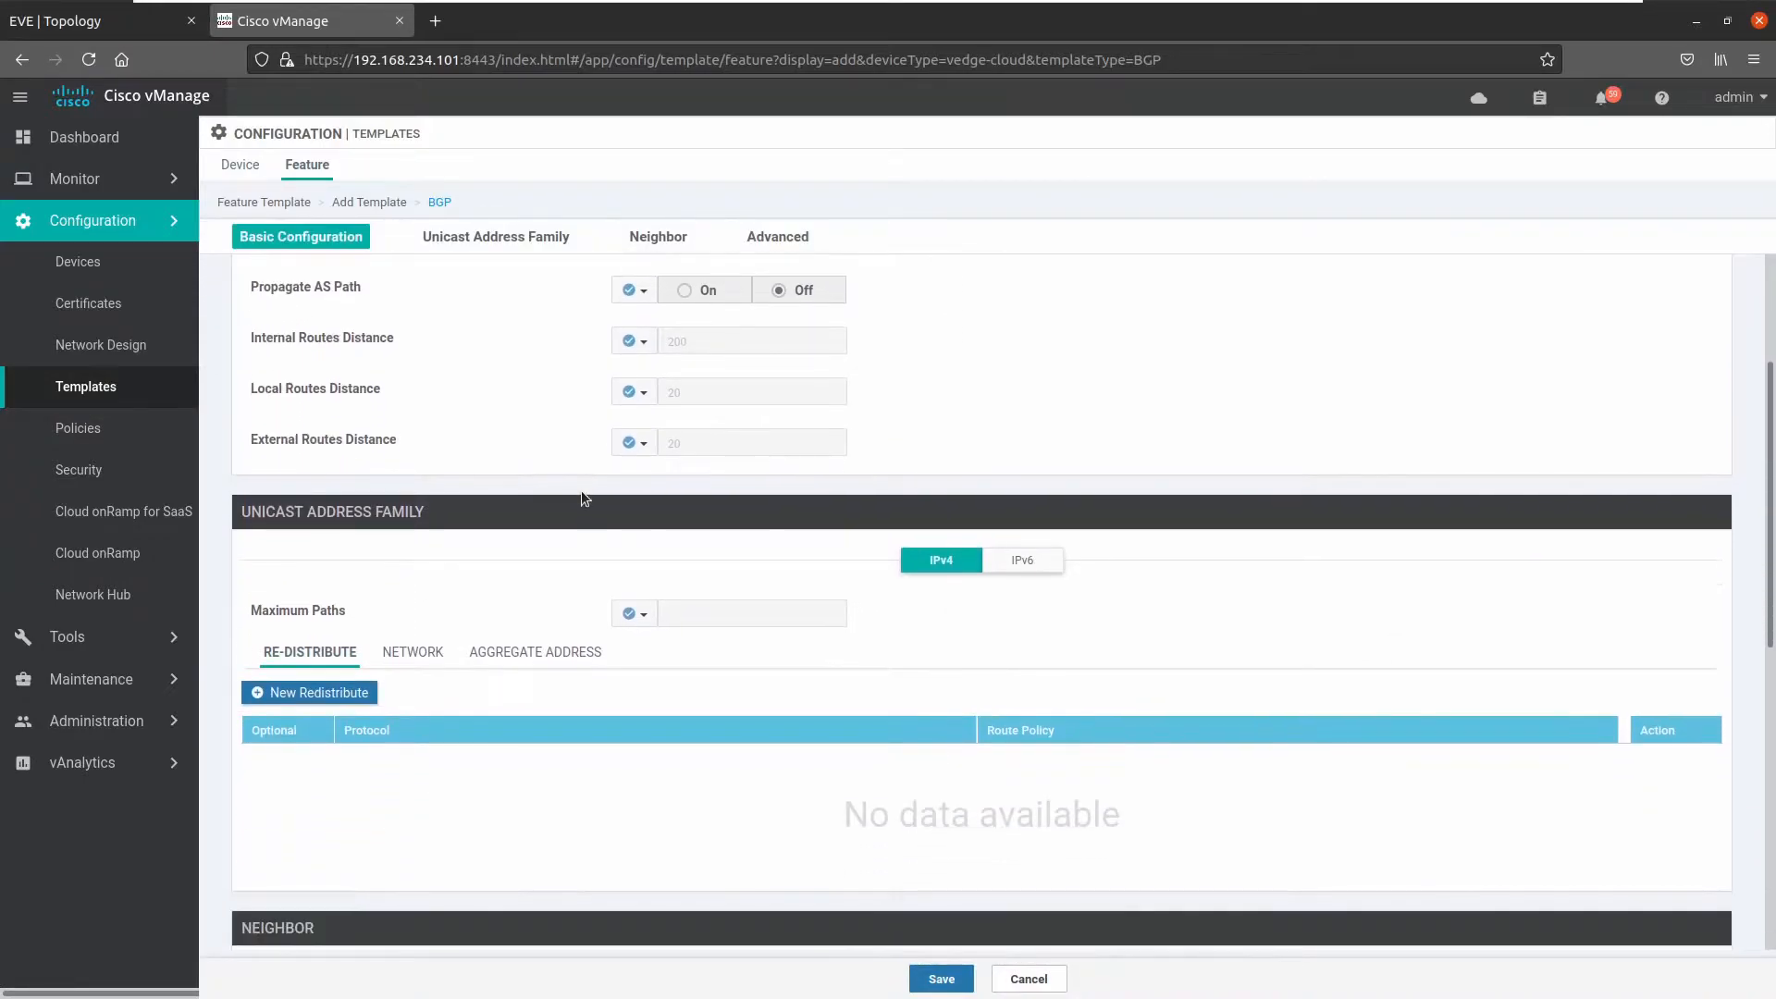
scroll(485, 571, down, 2)
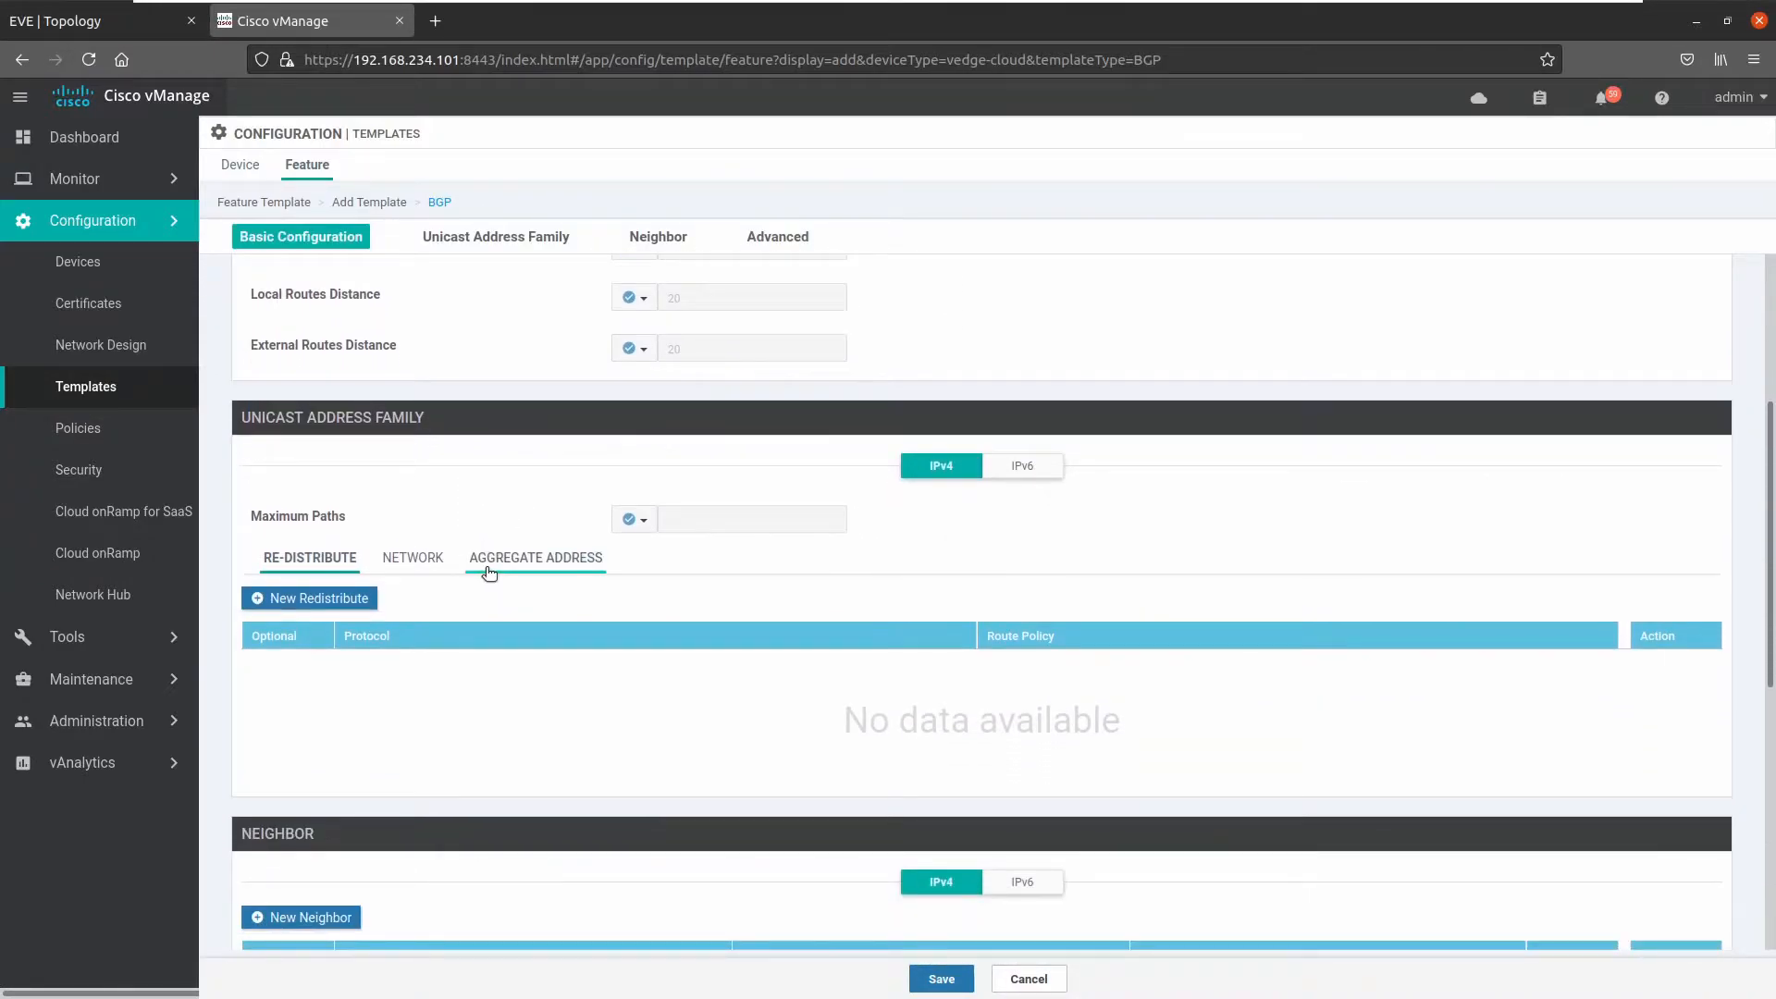
click(424, 559)
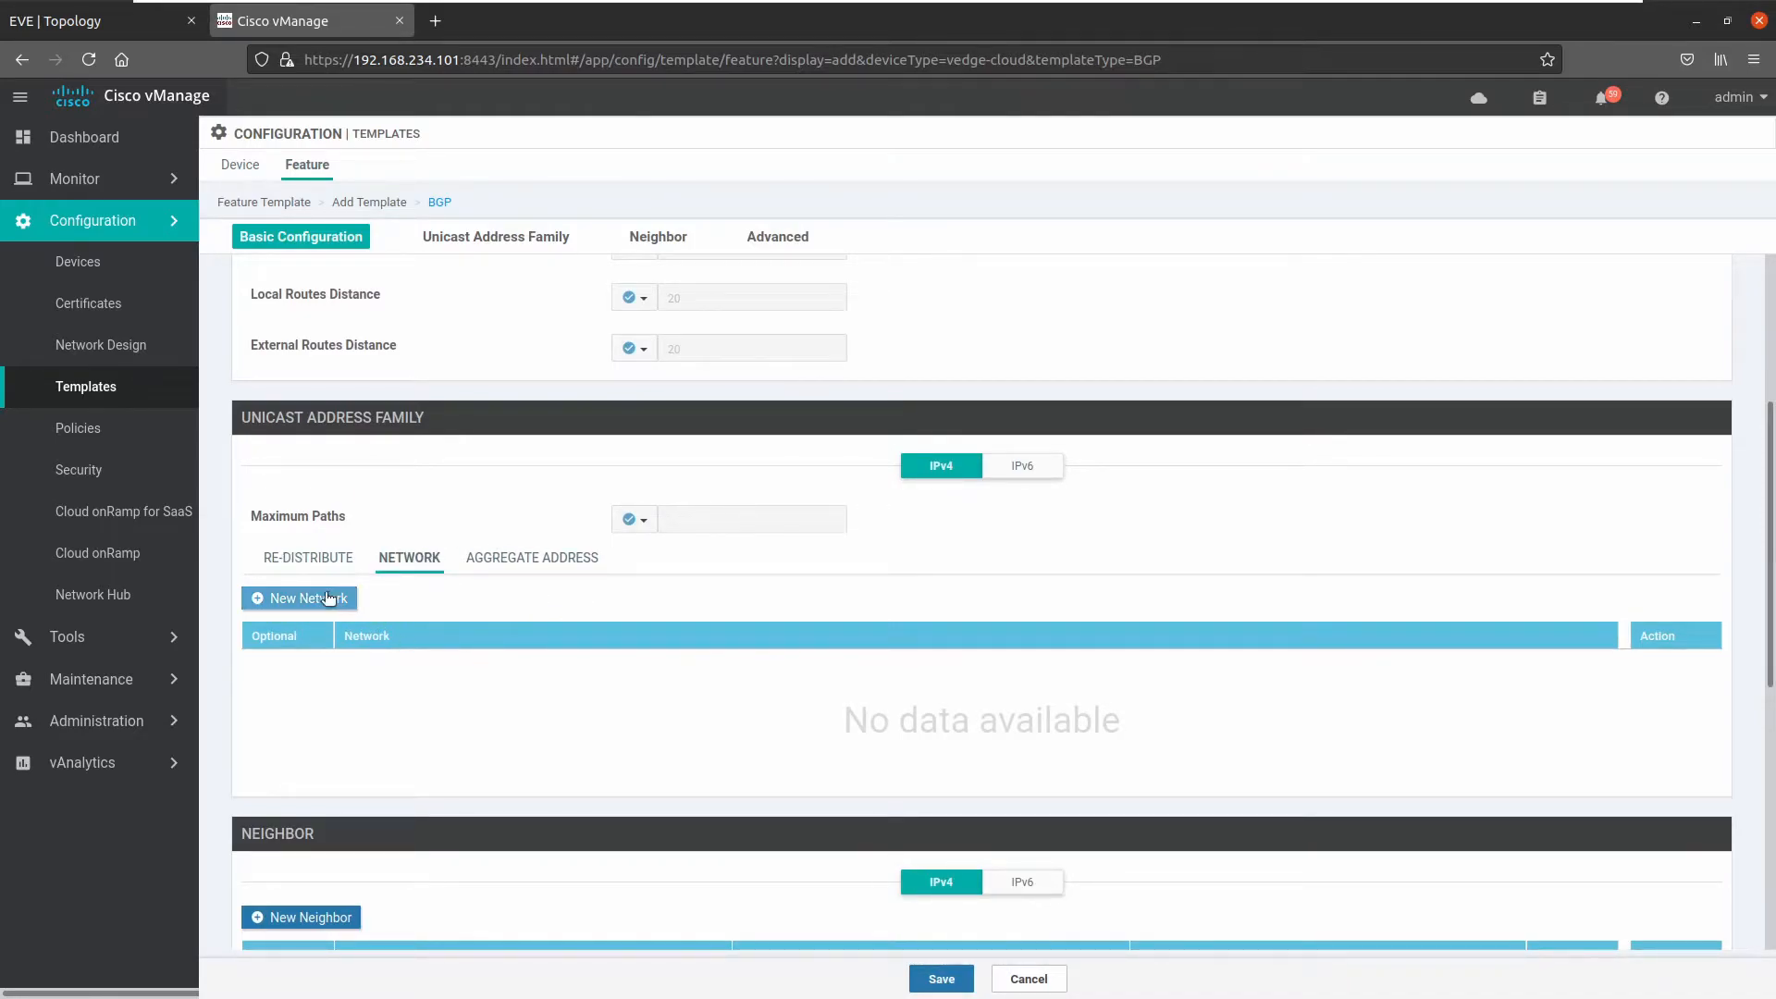
click(300, 598)
click(638, 451)
mouse_move(718, 499)
click(794, 518)
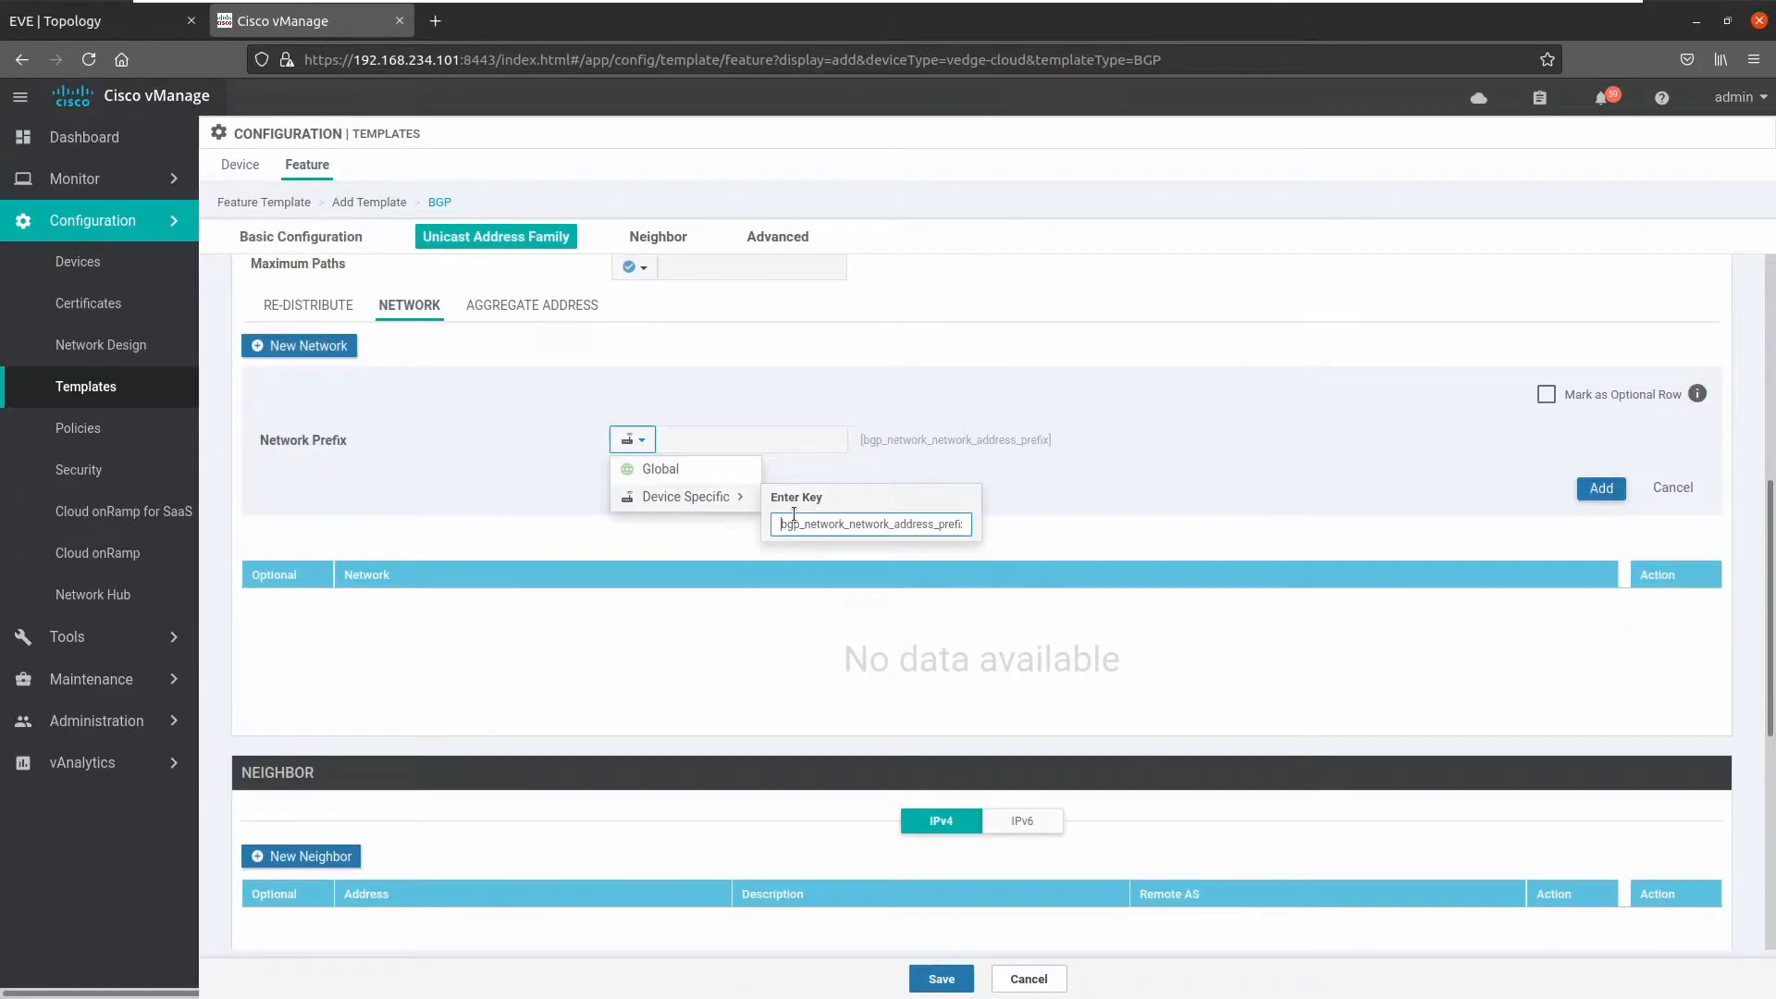
text(vpn0_)
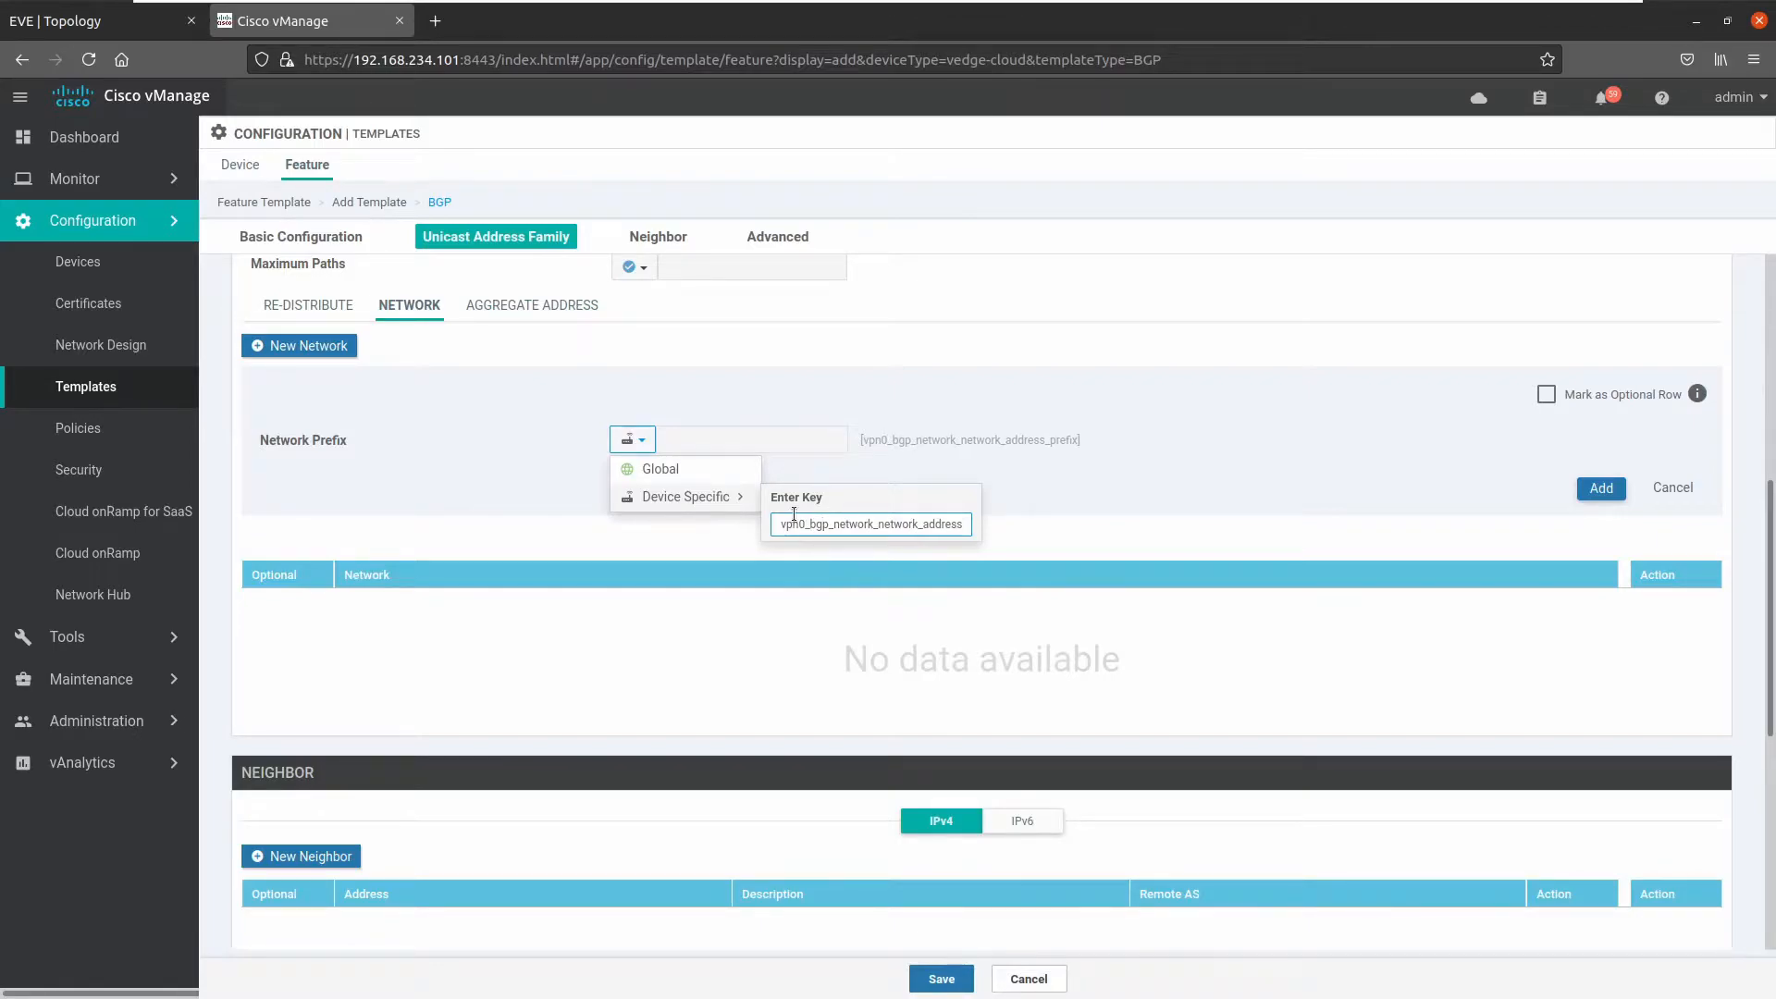
key(Delete)
key(Delete)
key(Delete)
key(Delete)
key(Delete)
key(Delete)
key(Delete)
key(Delete)
key(Delete)
key(Delete)
key(Delete)
key(Delete)
key(Delete)
key(Delete)
key(Delete)
key(Delete)
key(Delete)
key(Delete)
key(Delete)
key(Delete)
key(Delete)
key(Delete)
key(Delete)
key(Delete)
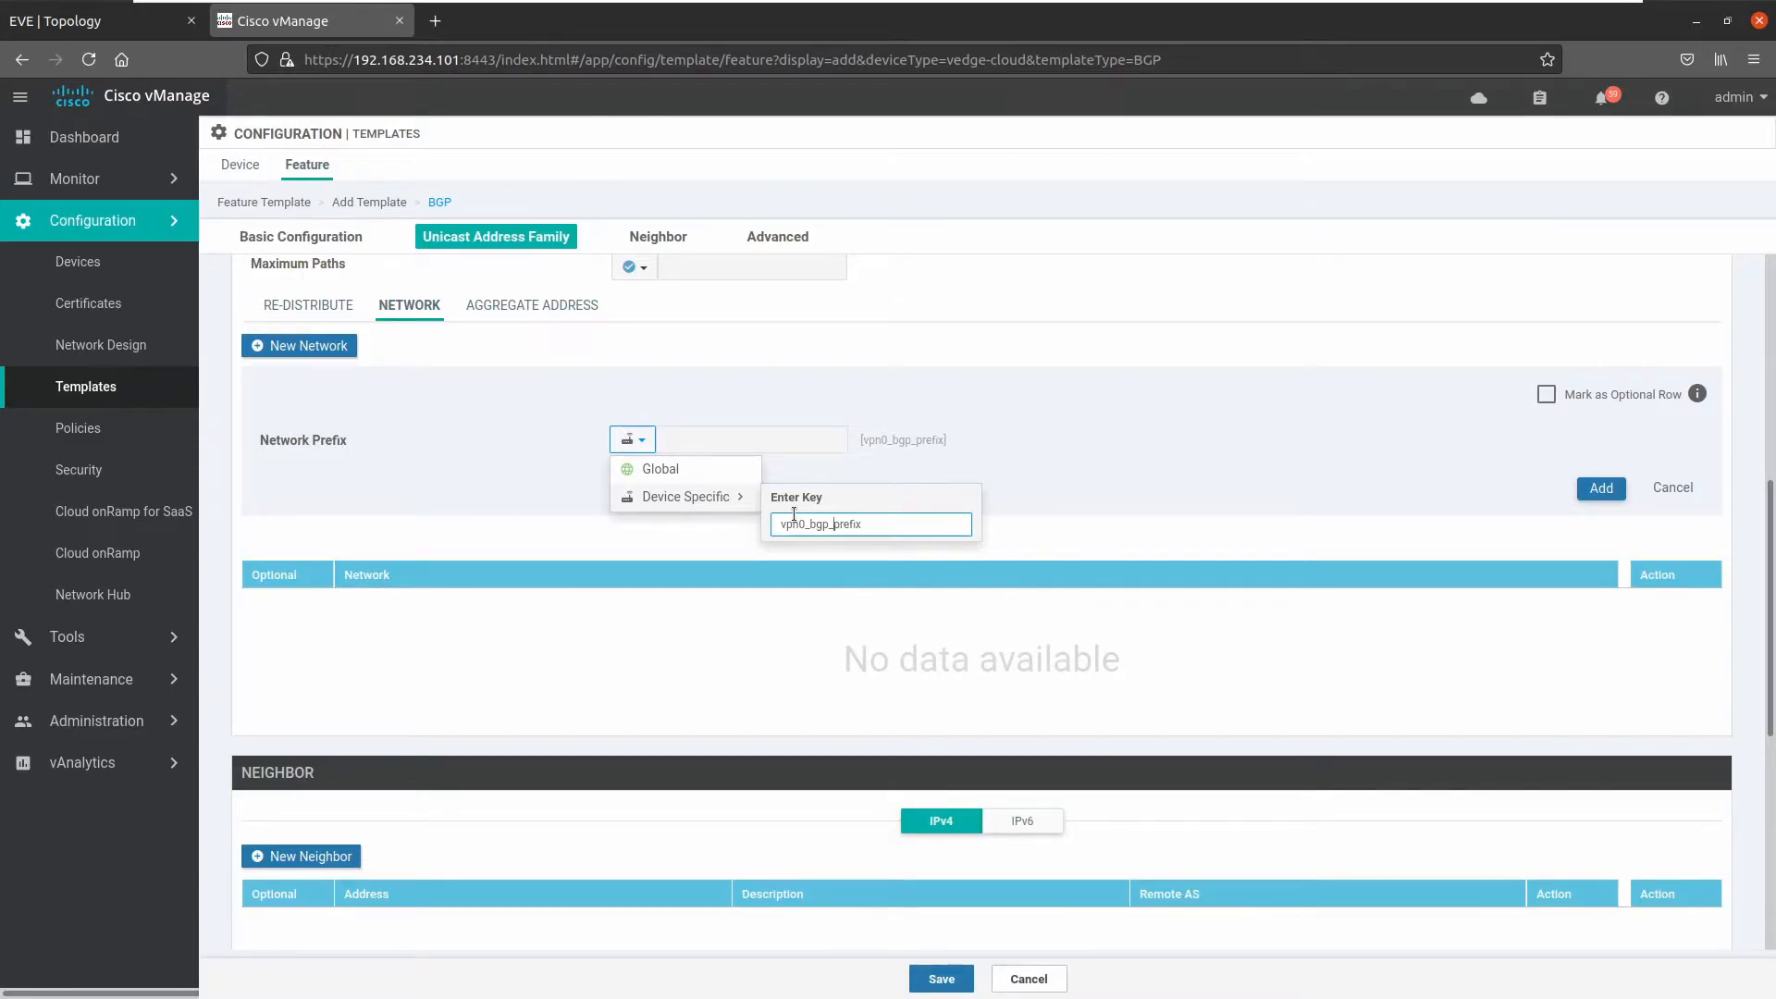
click(1086, 464)
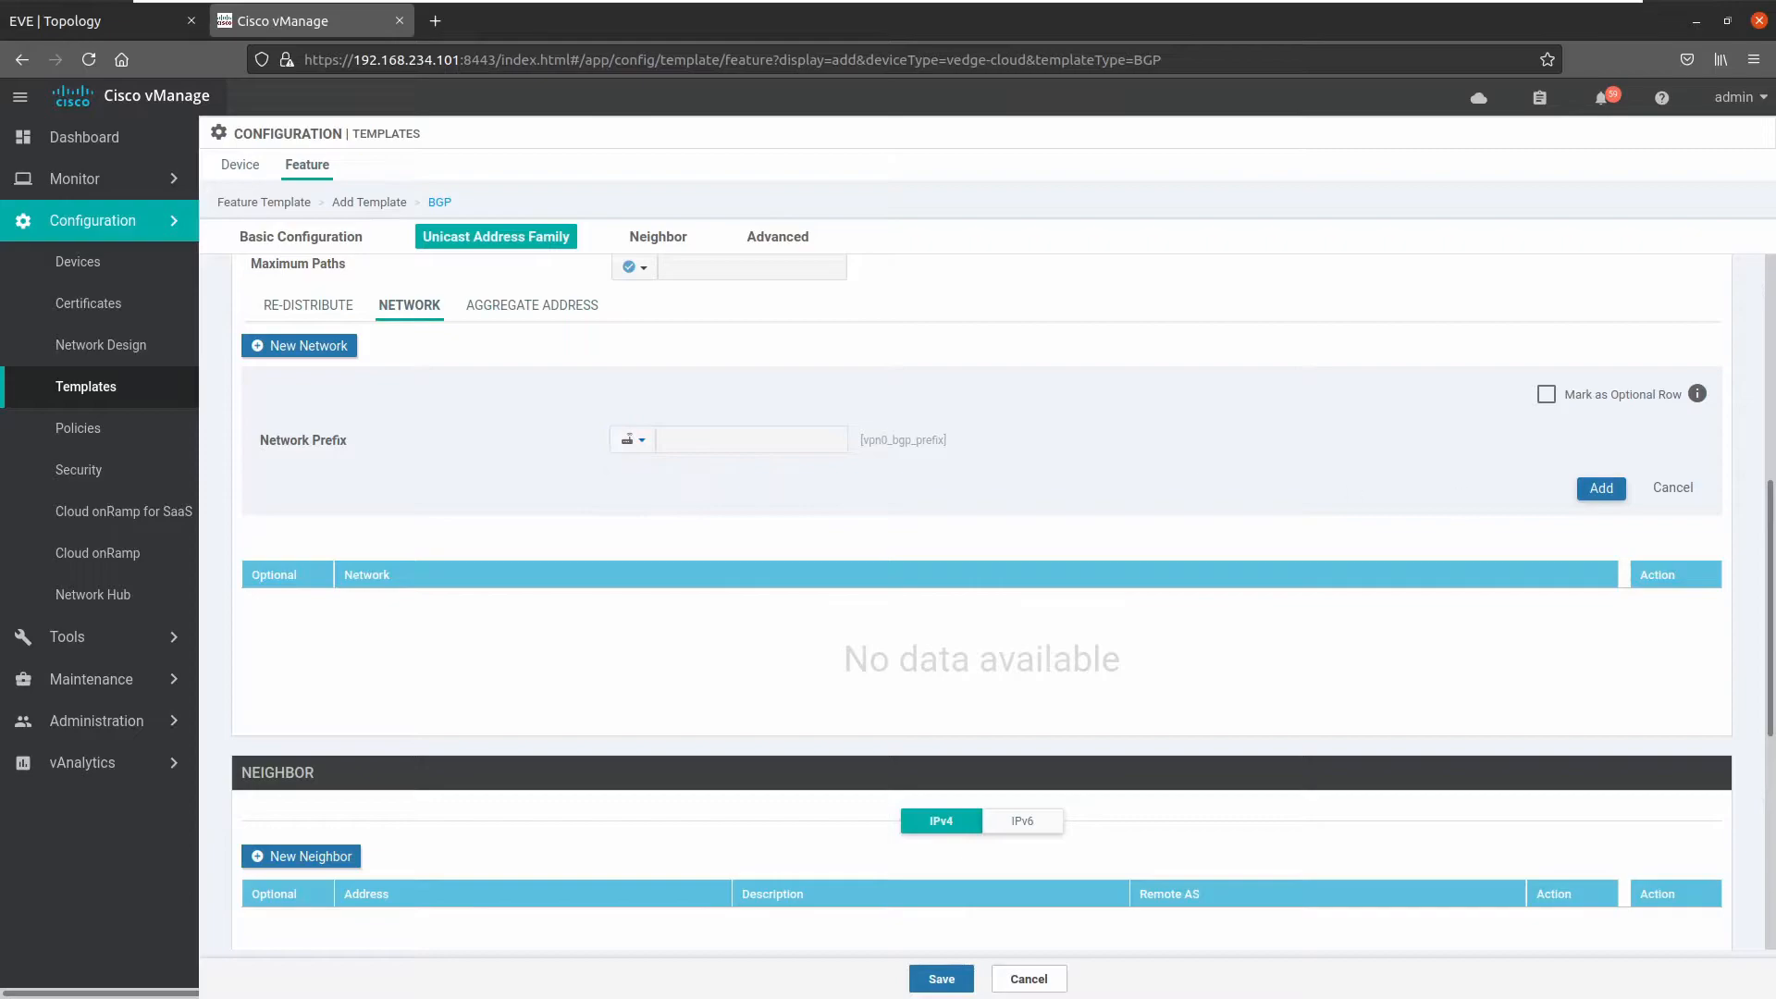
click(1600, 488)
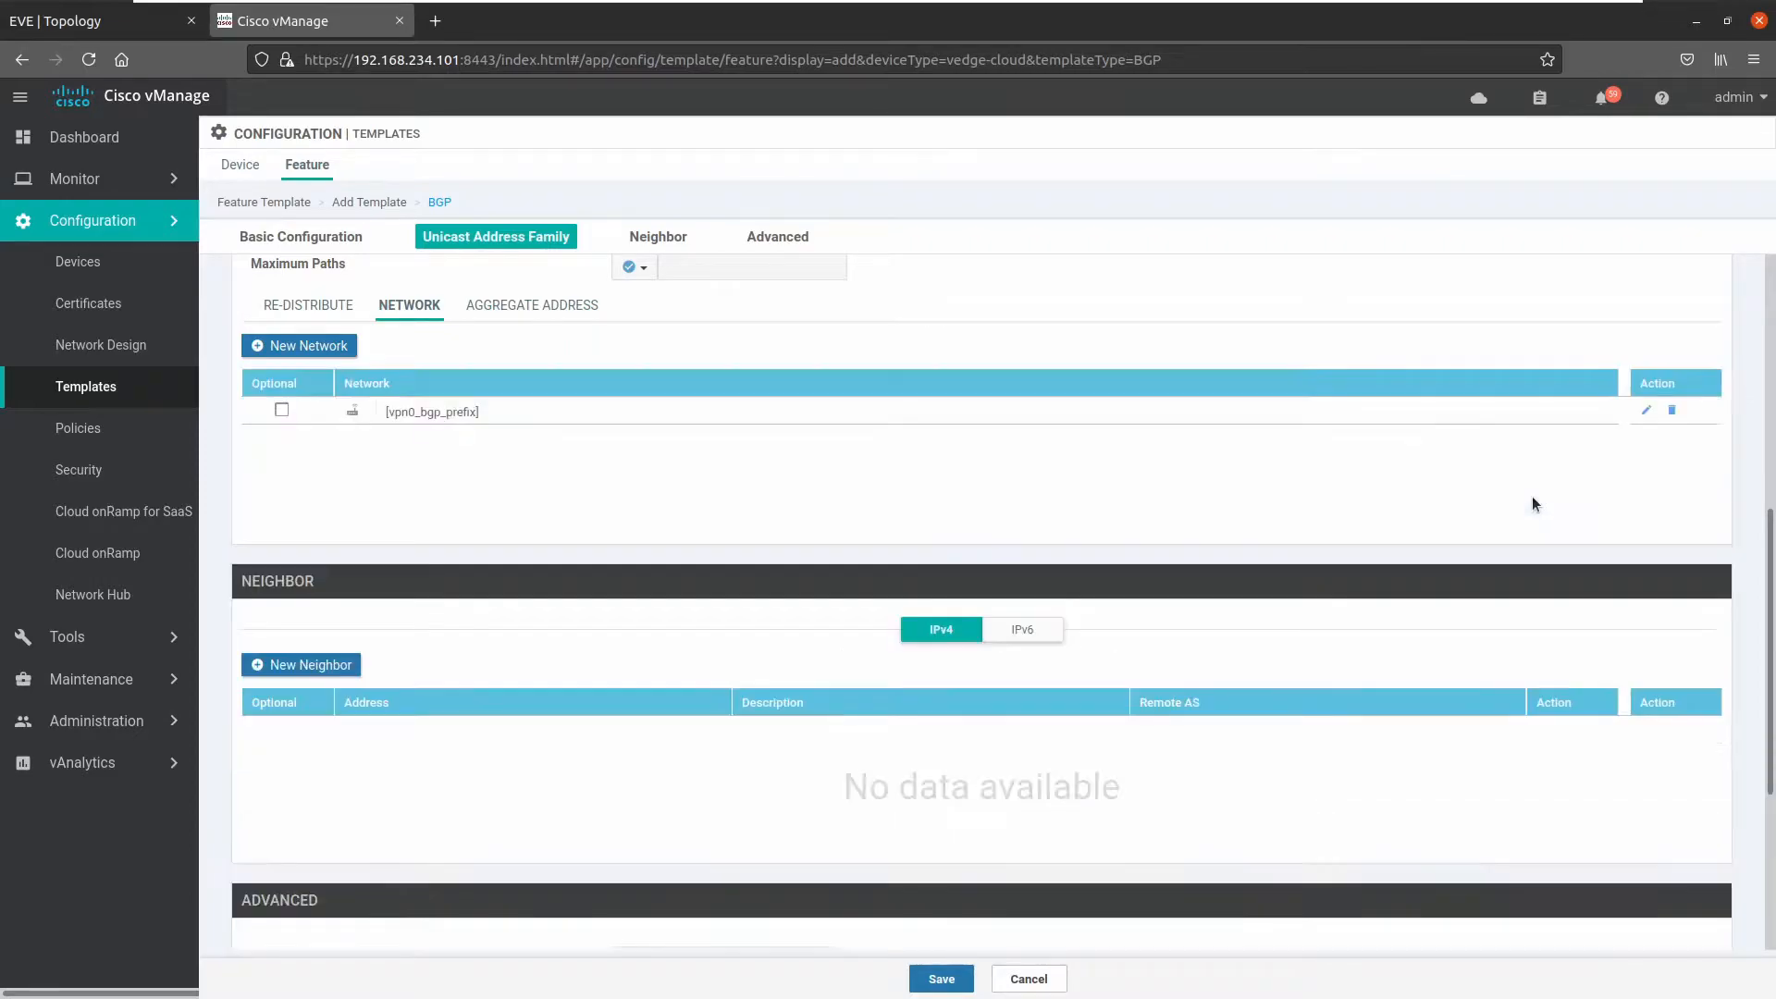
- Start a new IPv4 BGP neighbor and make its address device specific with the key vpn0_bgp_neighbor_address
scroll(858, 522, down, 1)
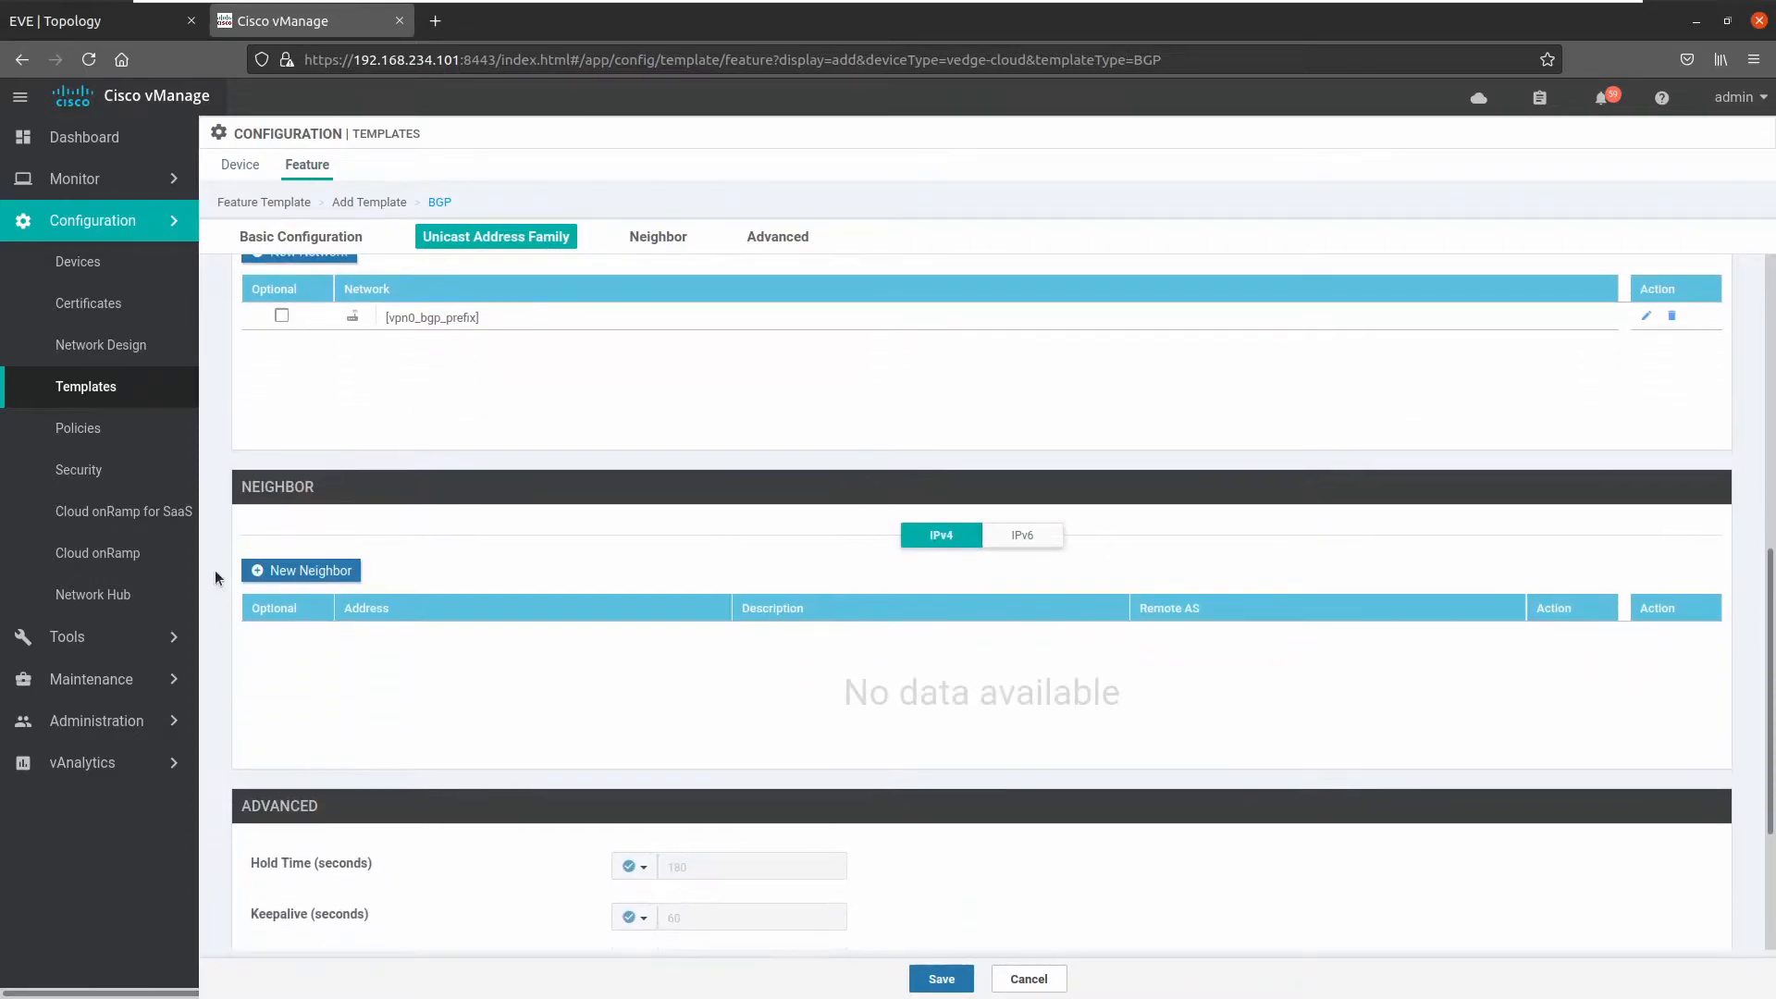
click(279, 570)
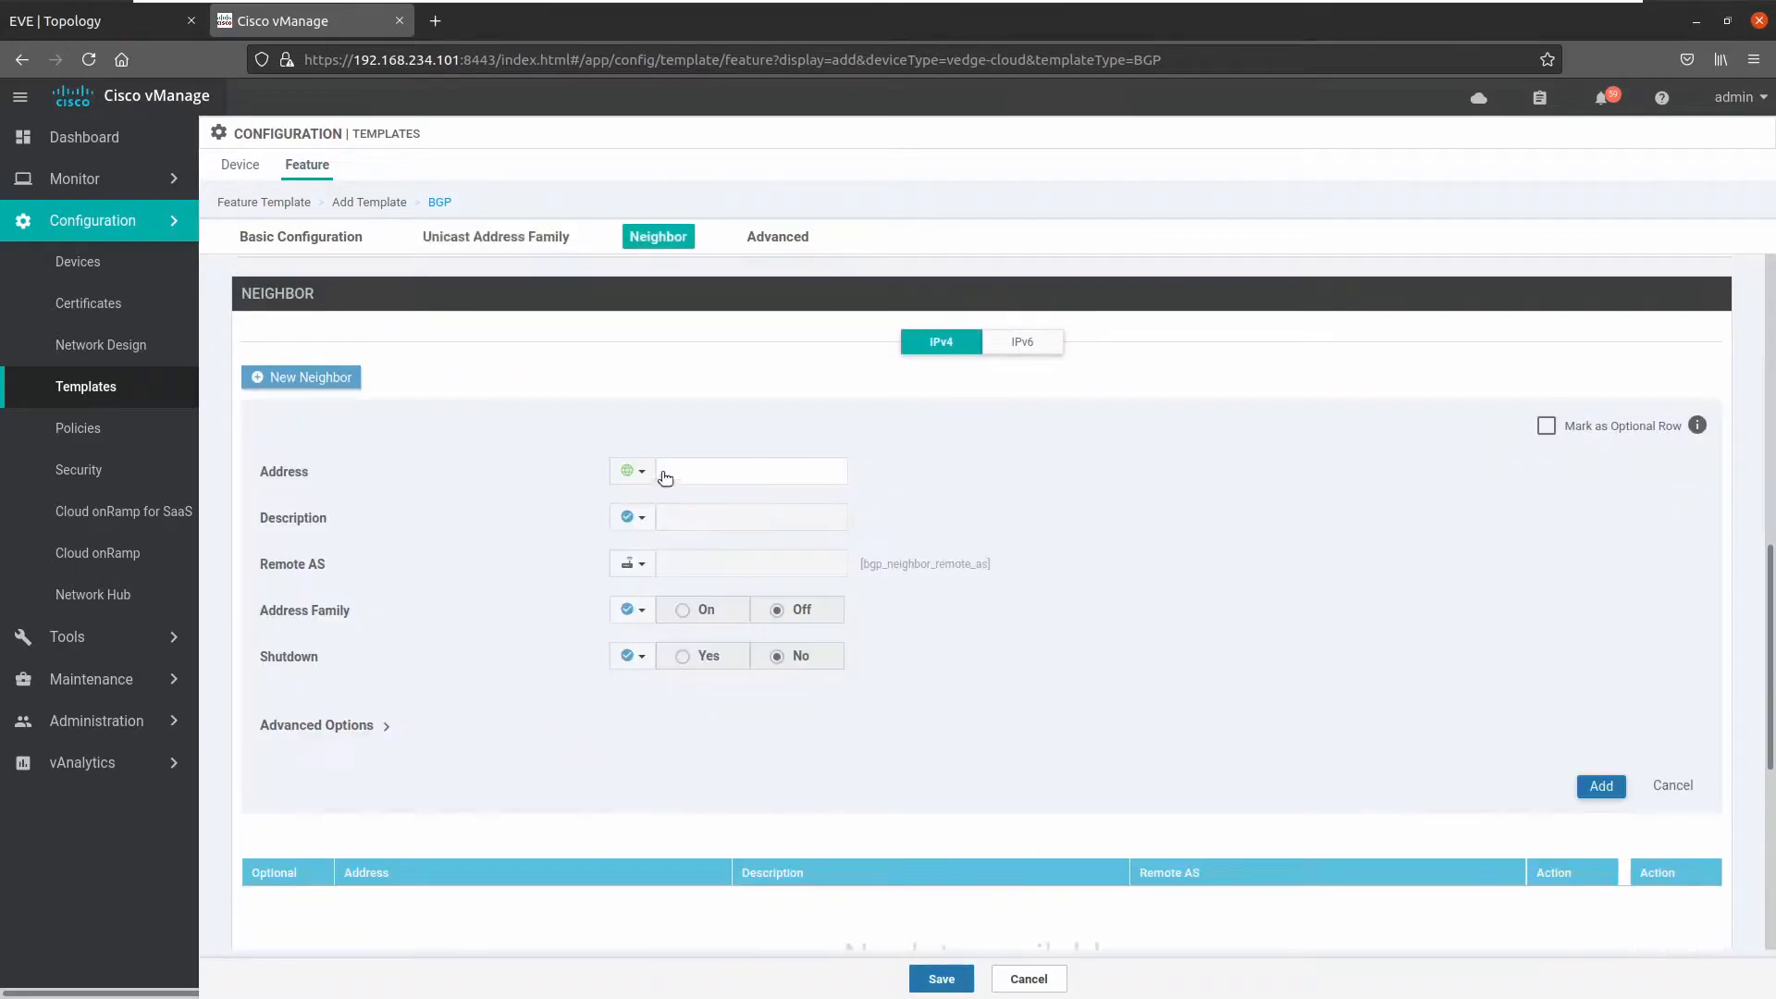
click(635, 473)
mouse_move(685, 528)
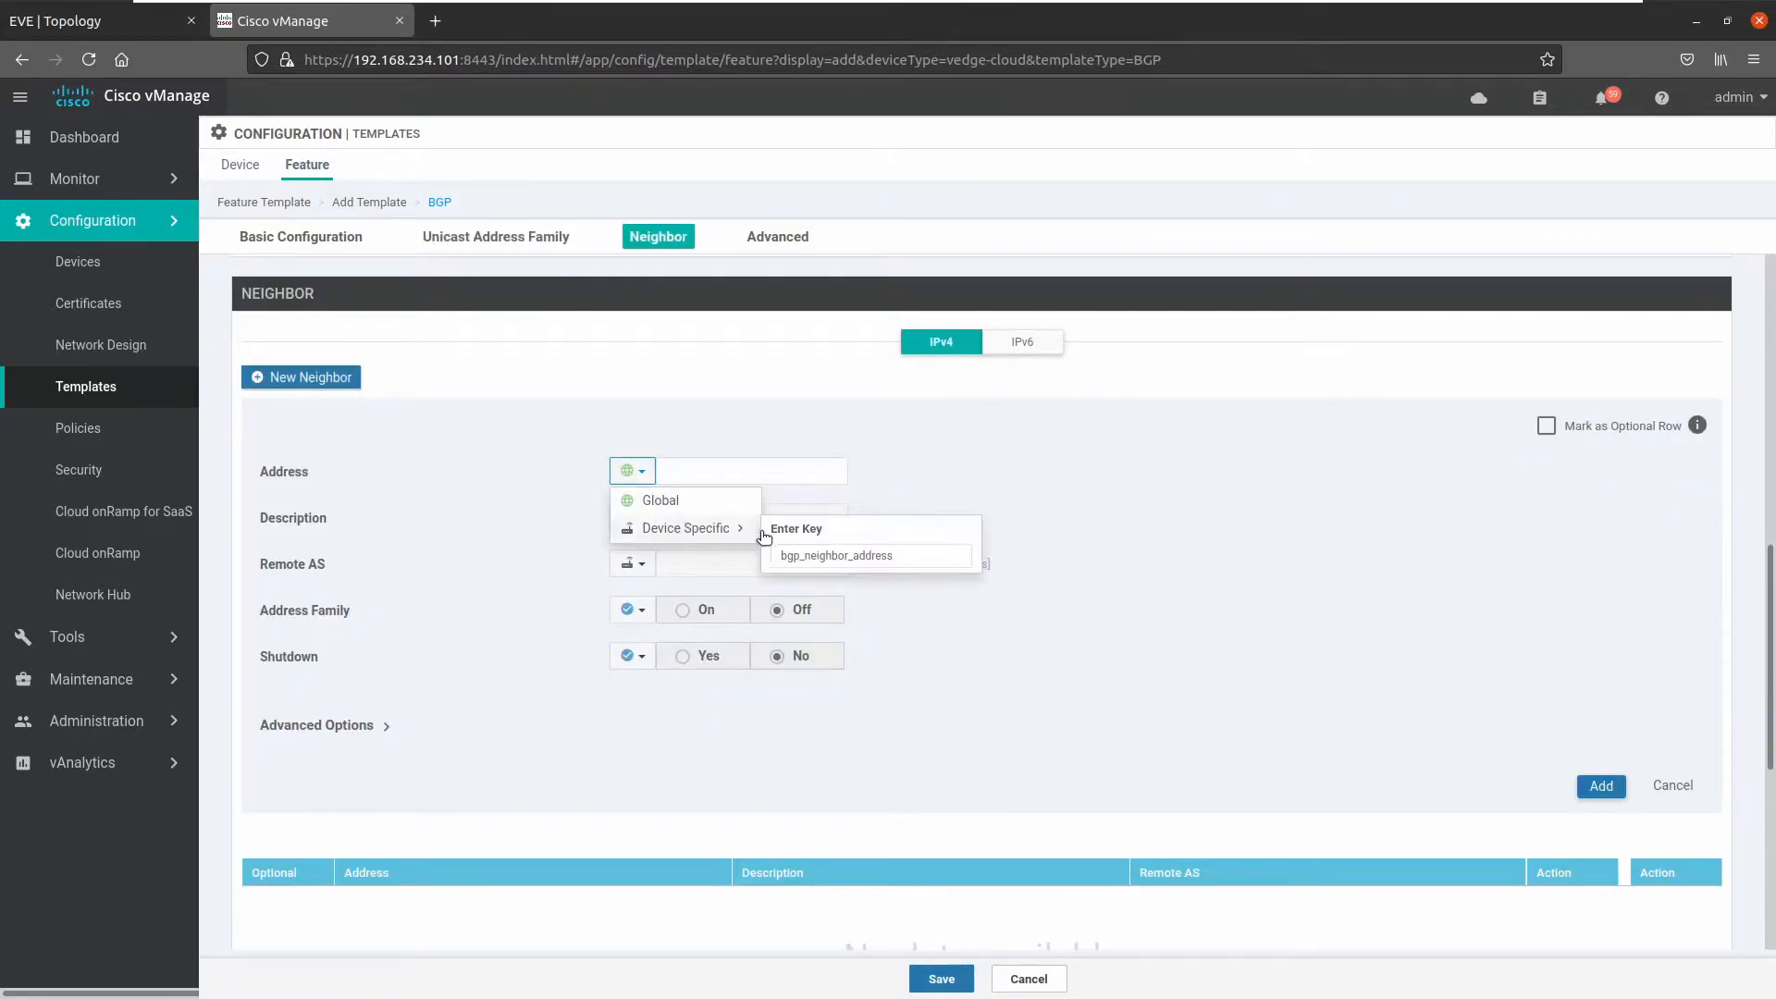
click(781, 555)
text(vpn0)
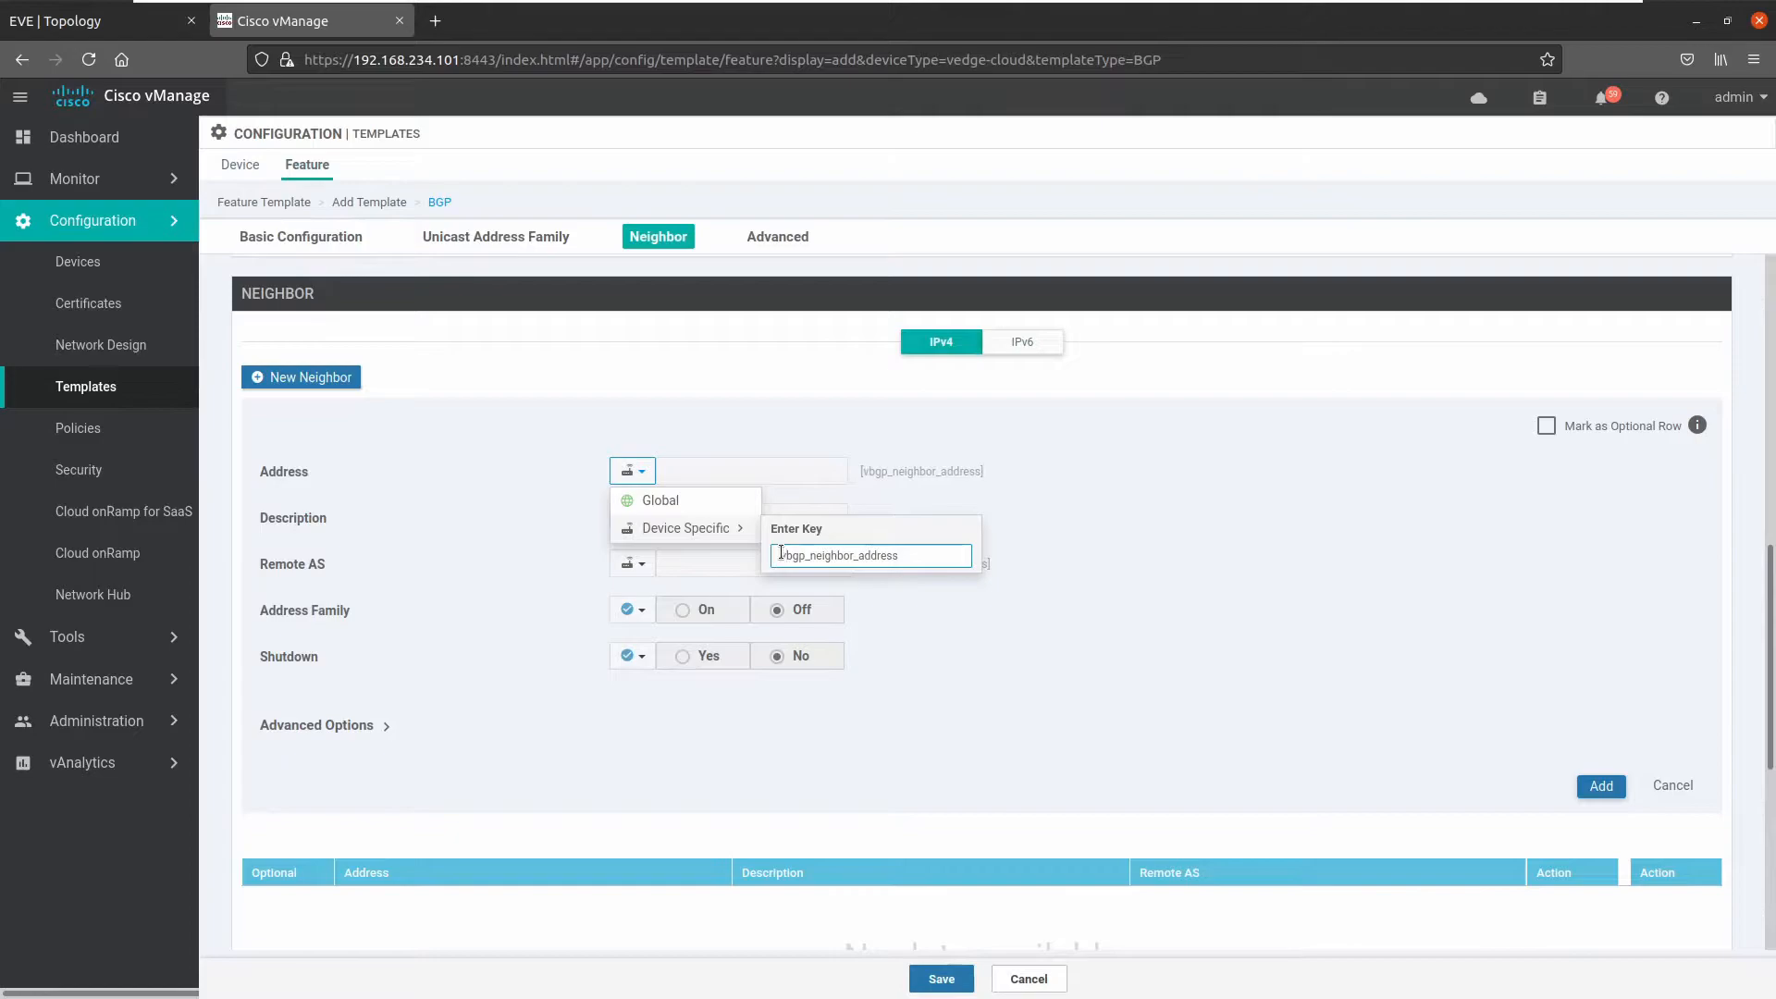
text(_)
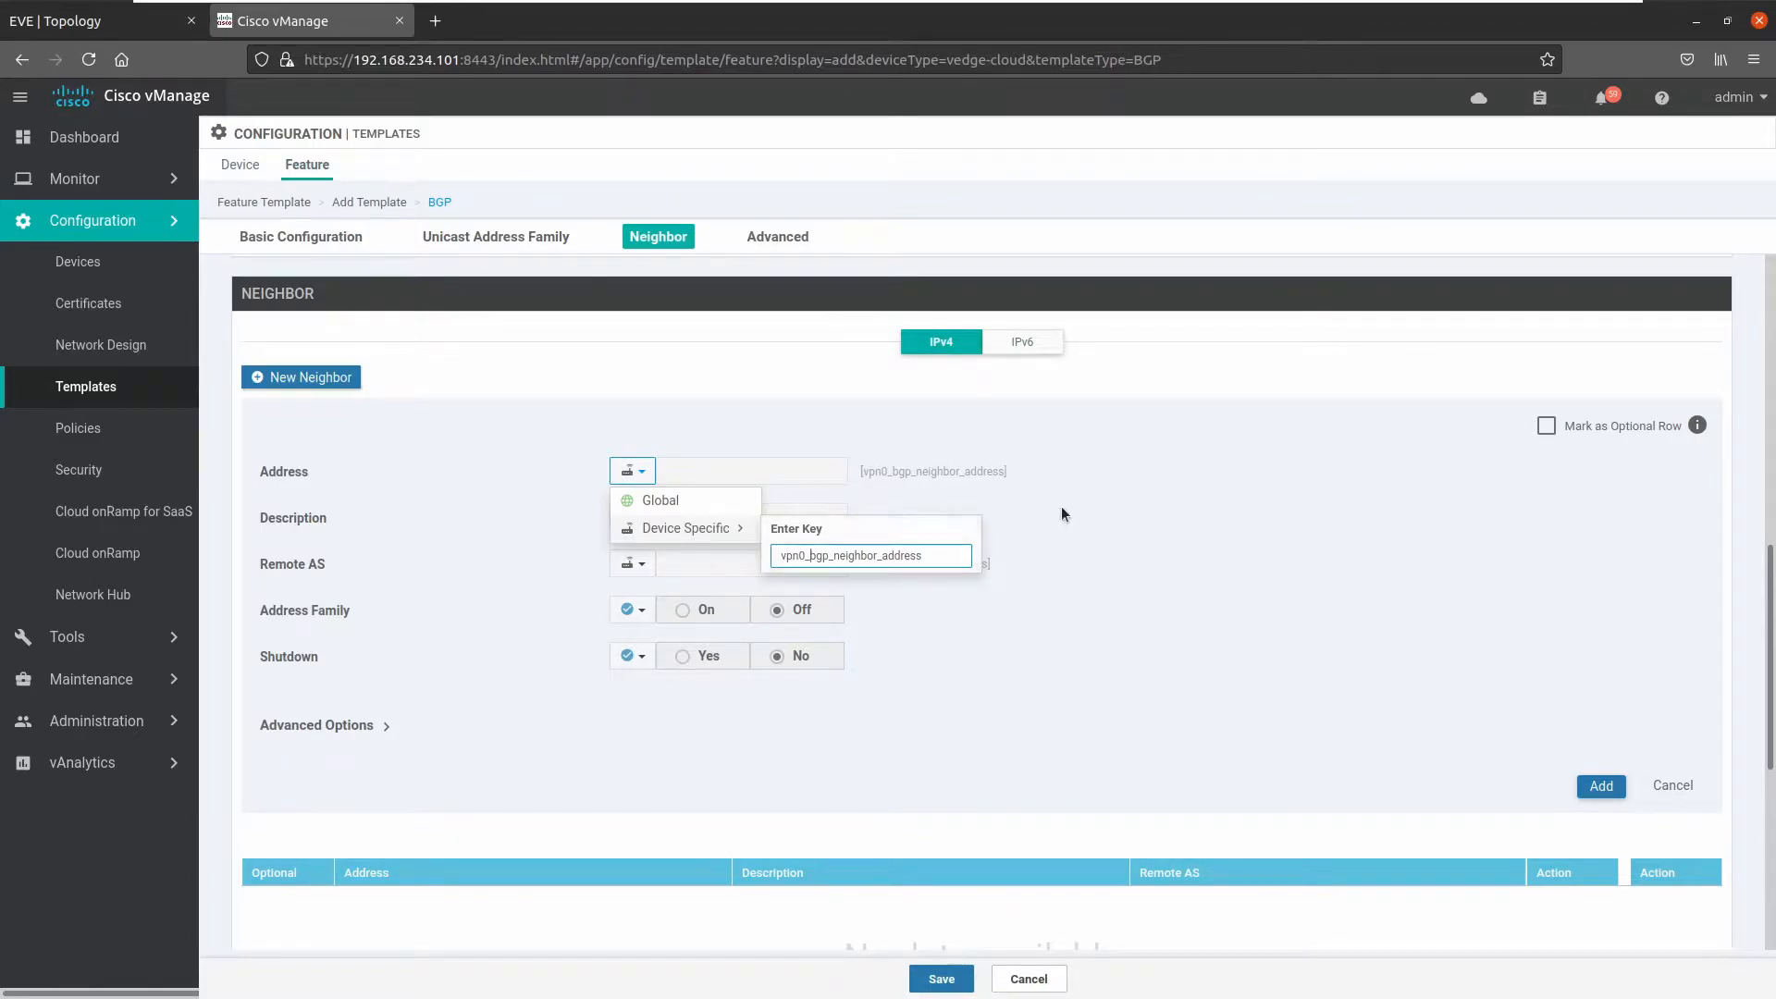
click(1111, 504)
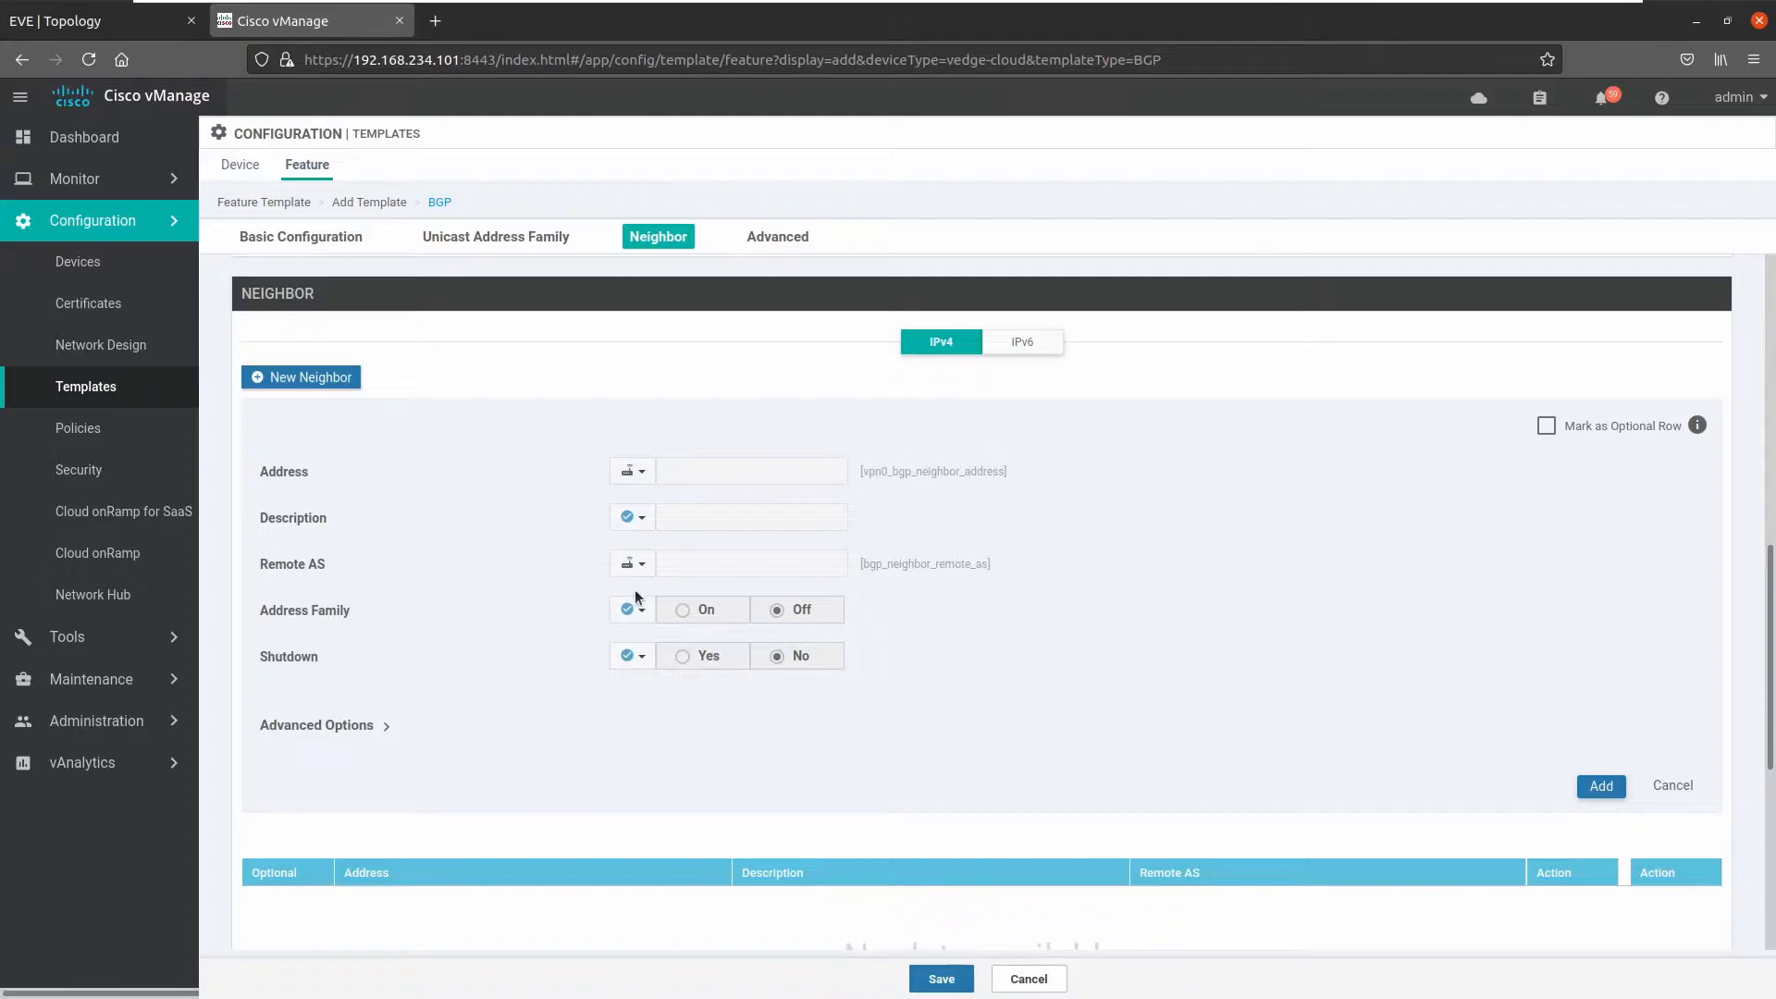
- Turn on the neighbor's Address Family as a global value and choose ipv4-unicast
click(654, 618)
click(689, 637)
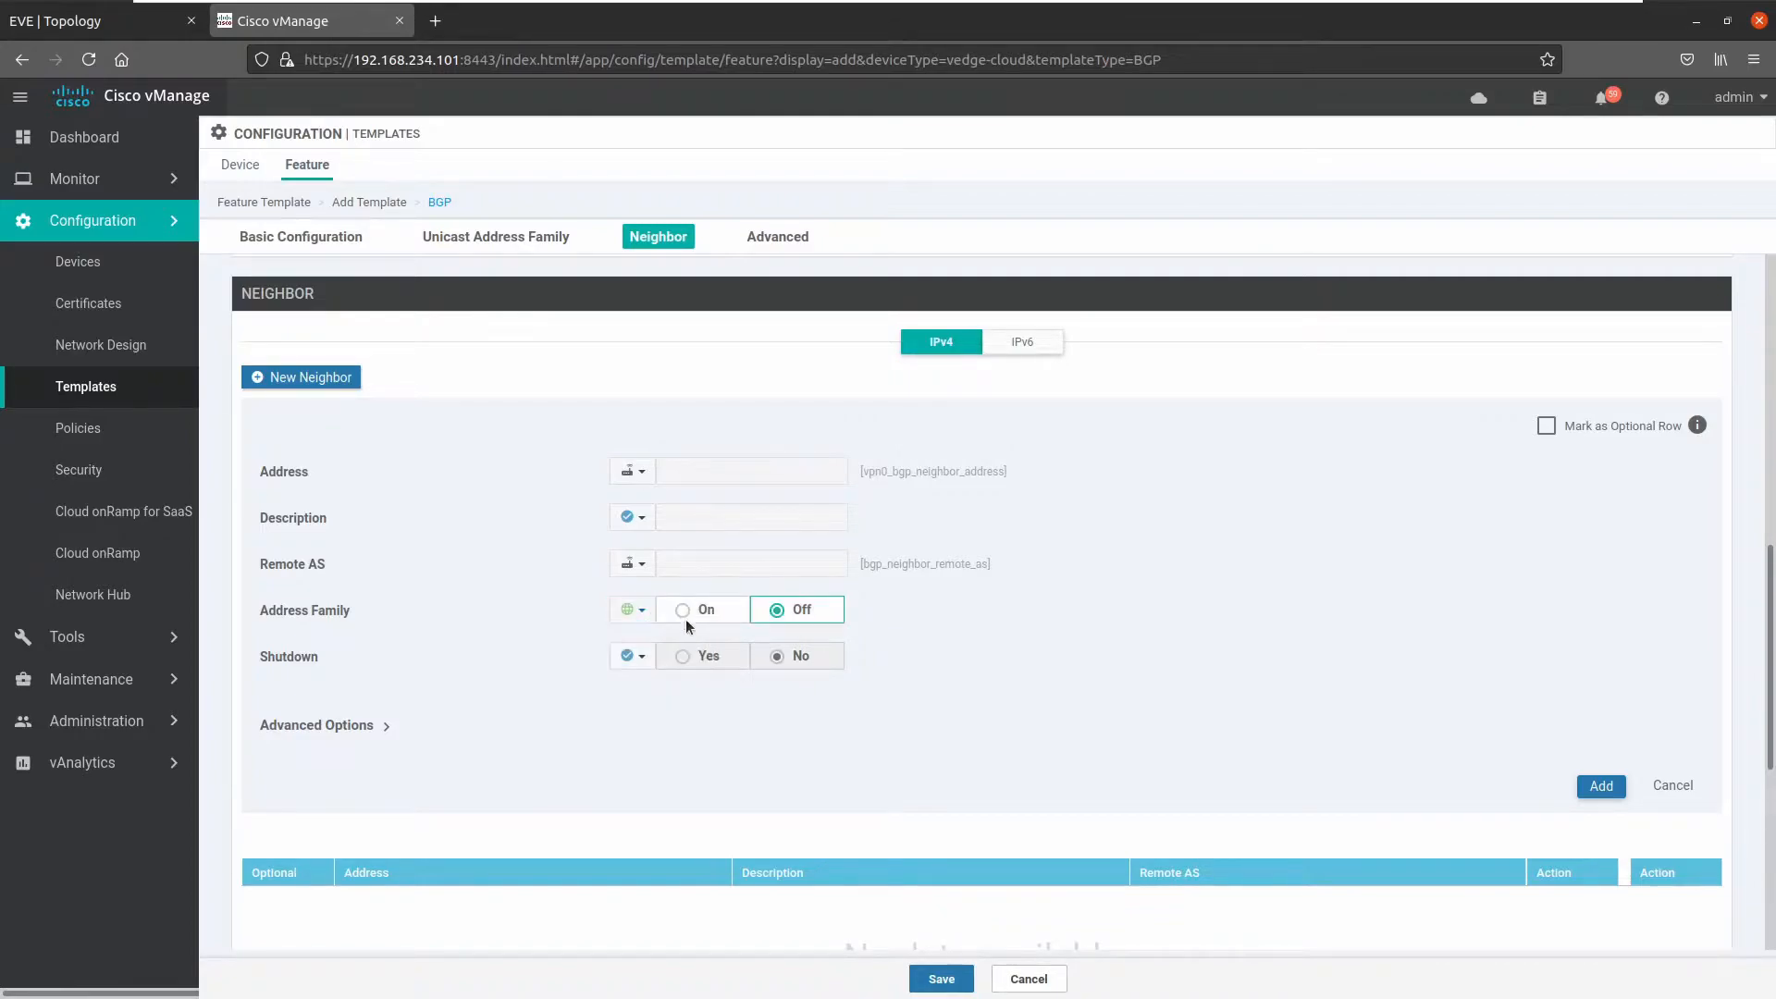
click(685, 618)
click(752, 654)
click(735, 703)
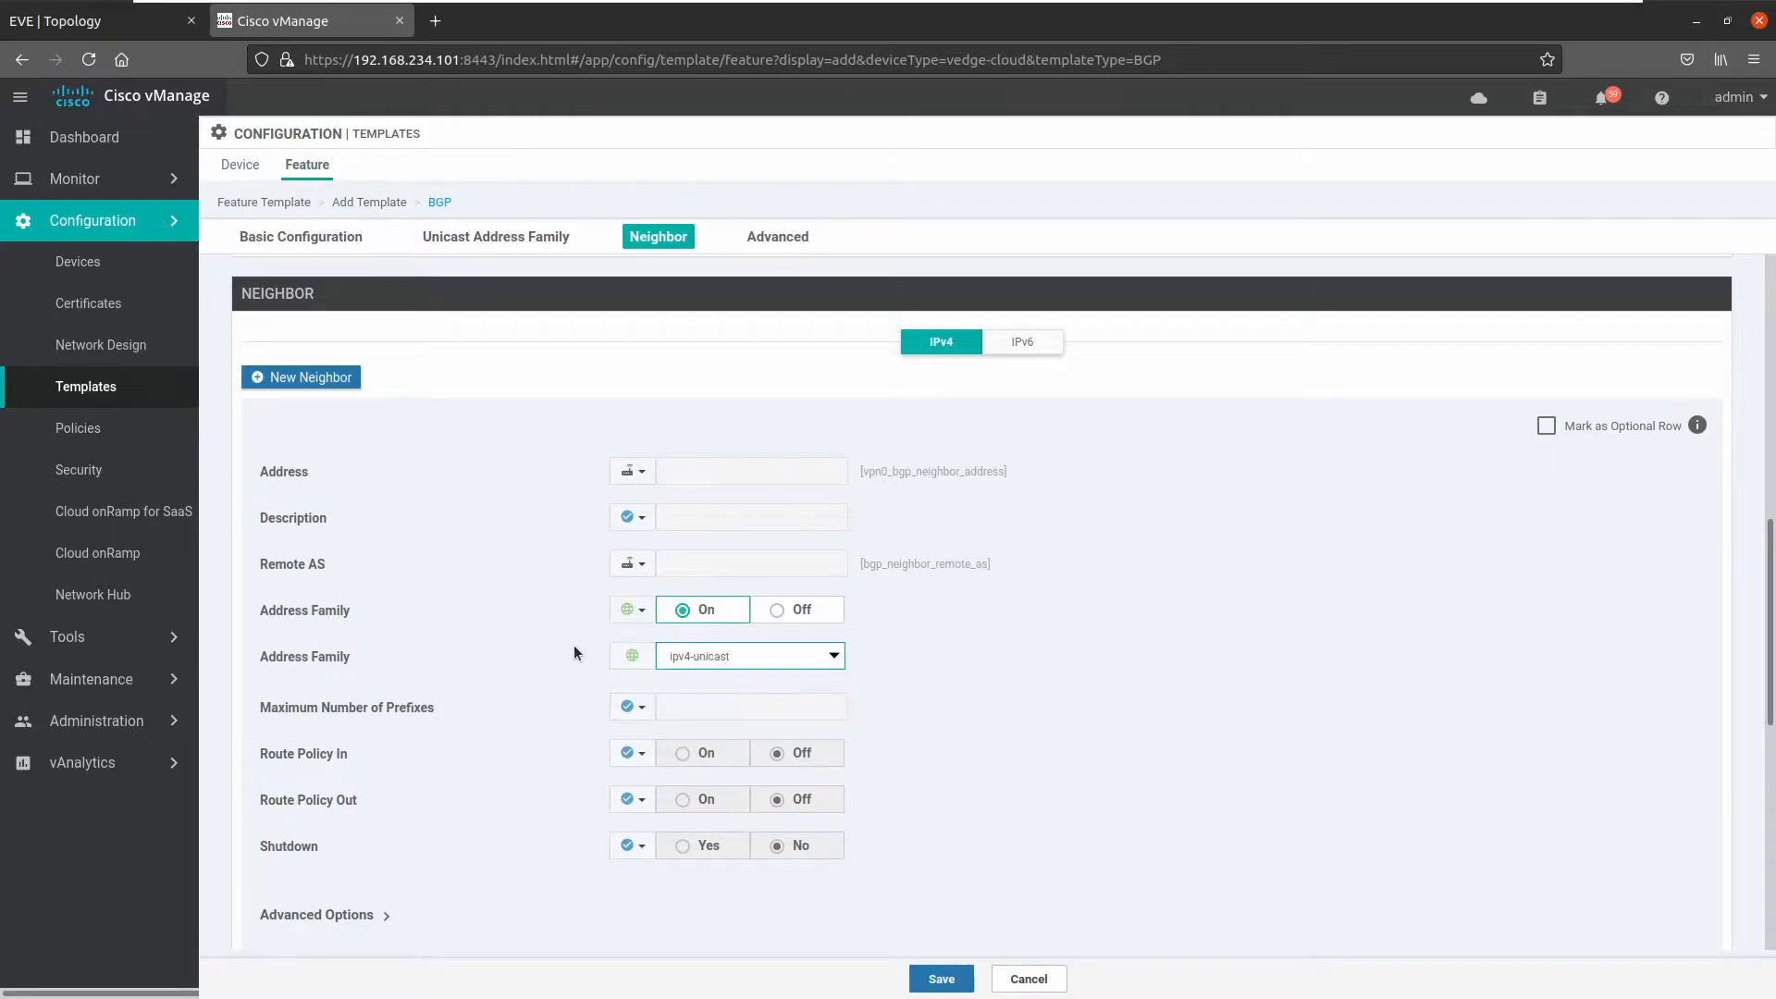
- Add the configured neighbor to the BGP template and save the template
scroll(555, 637, down, 1)
scroll(555, 636, down, 1)
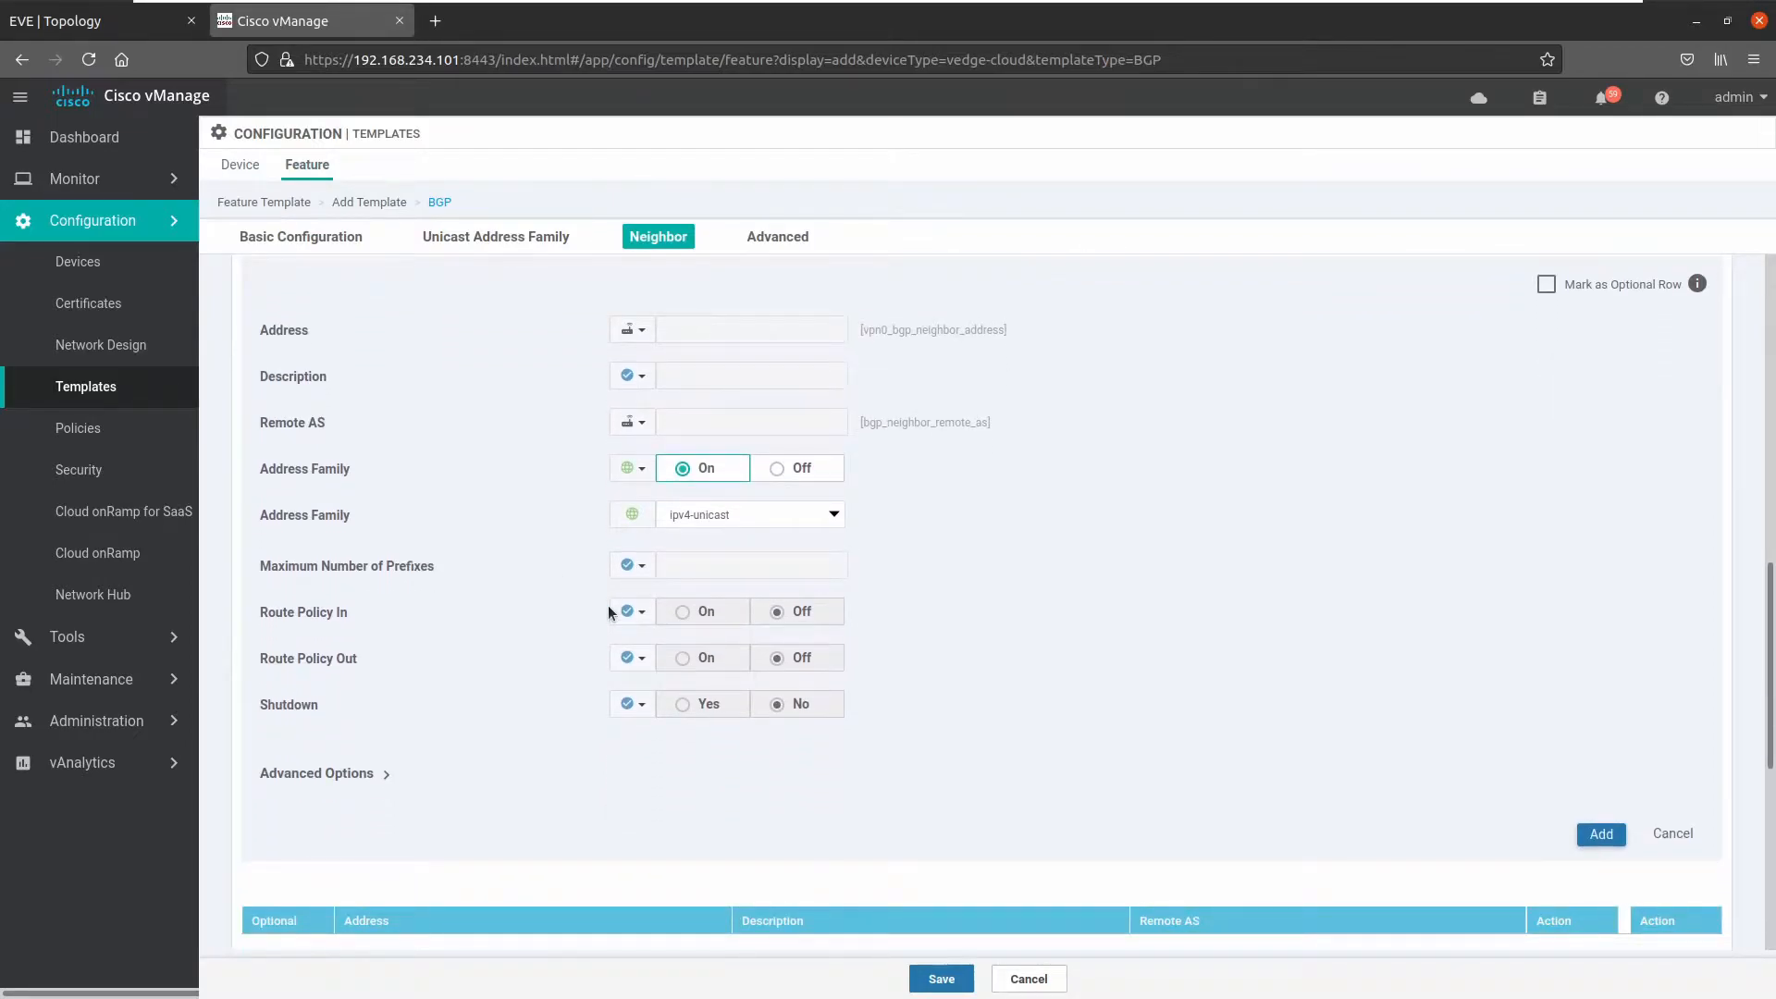
scroll(610, 612, down, 1)
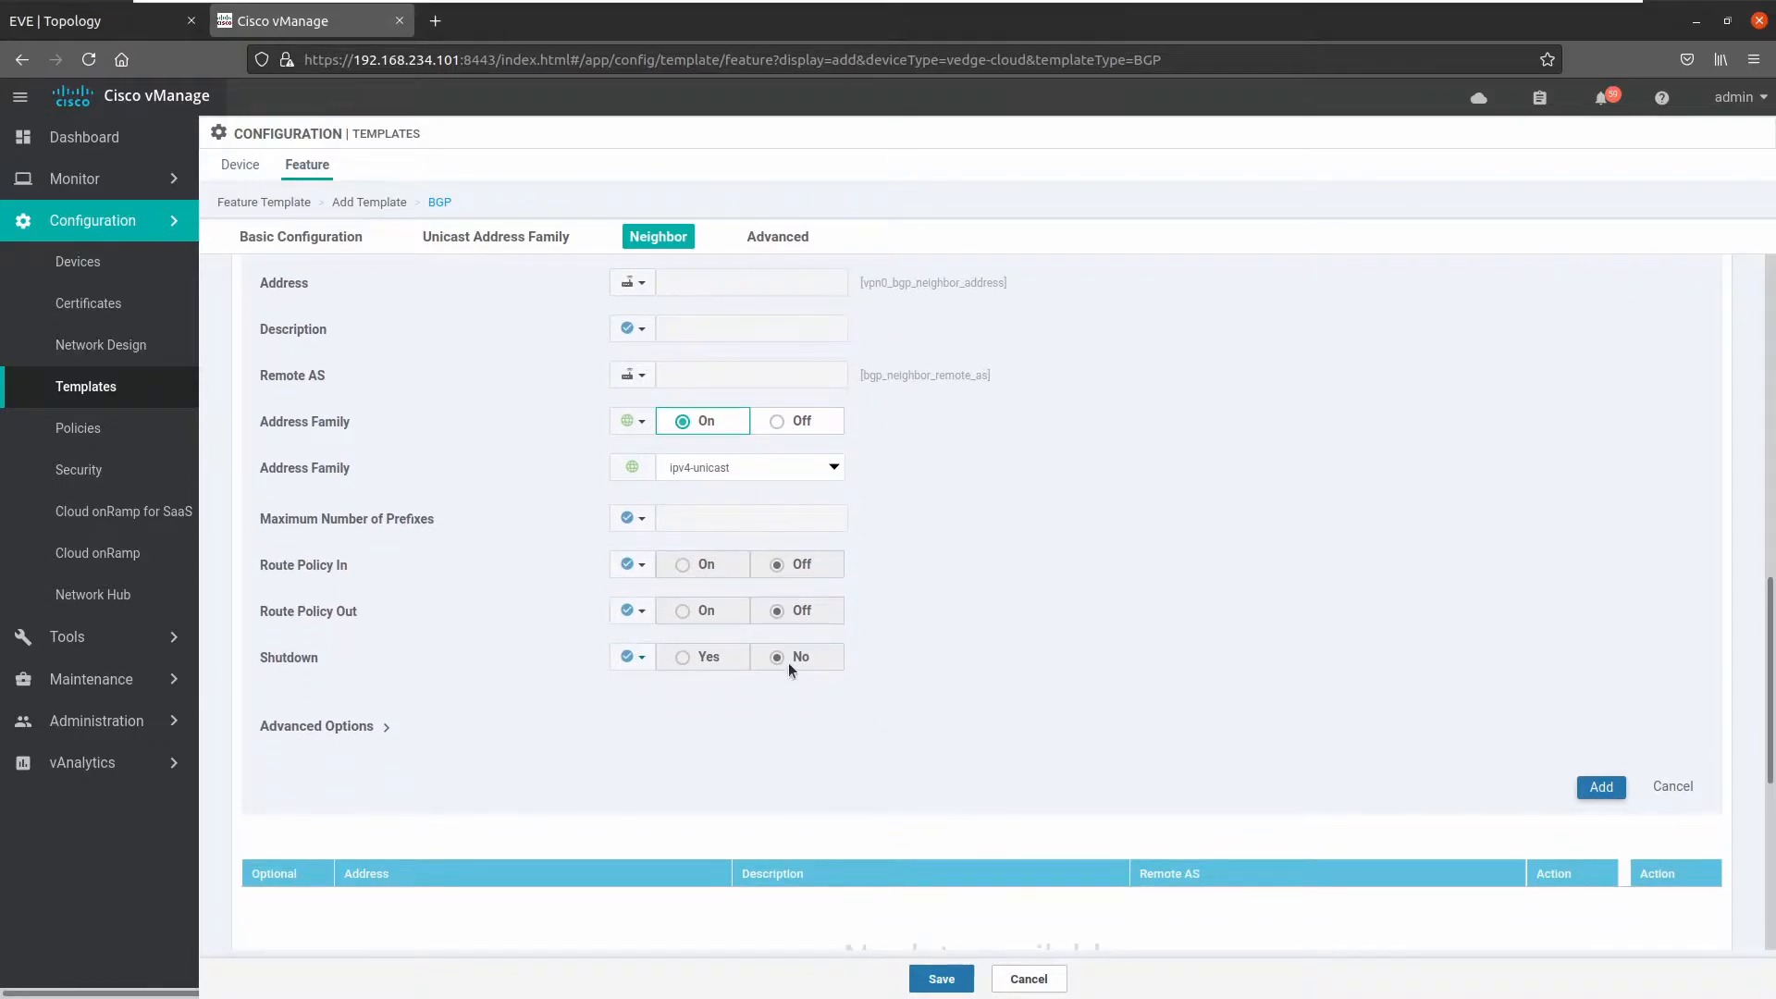
click(1610, 786)
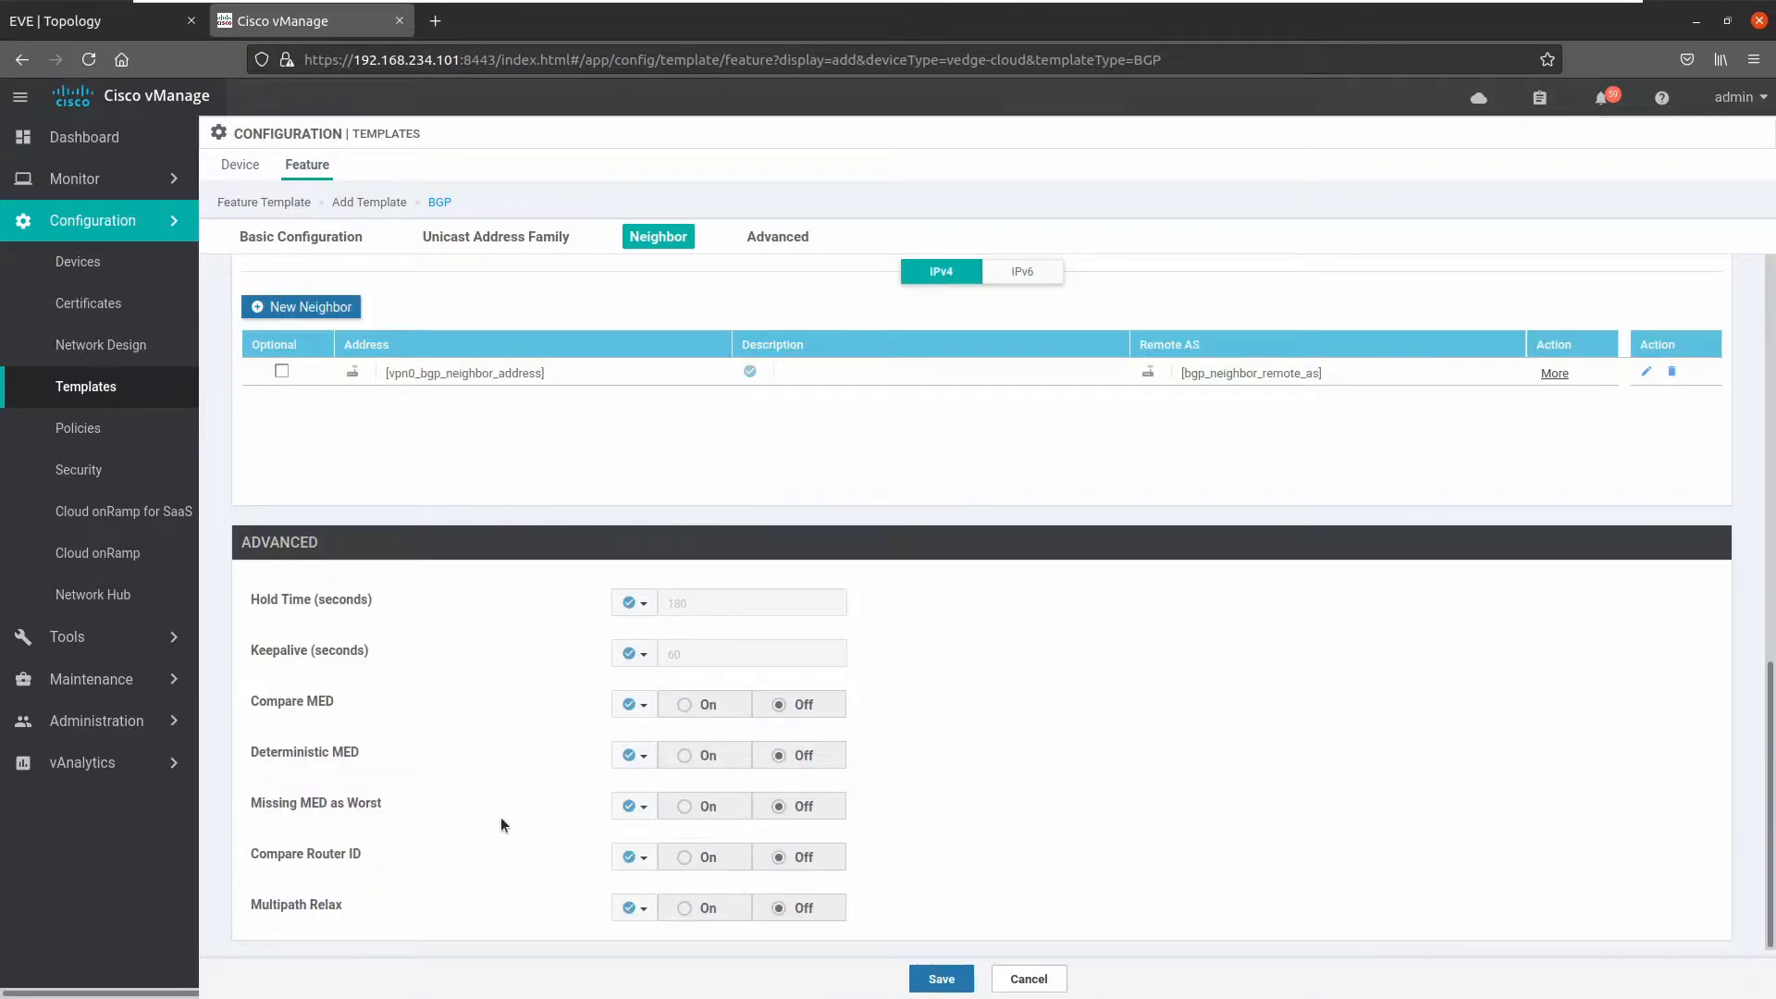
scroll(502, 818, up, 3)
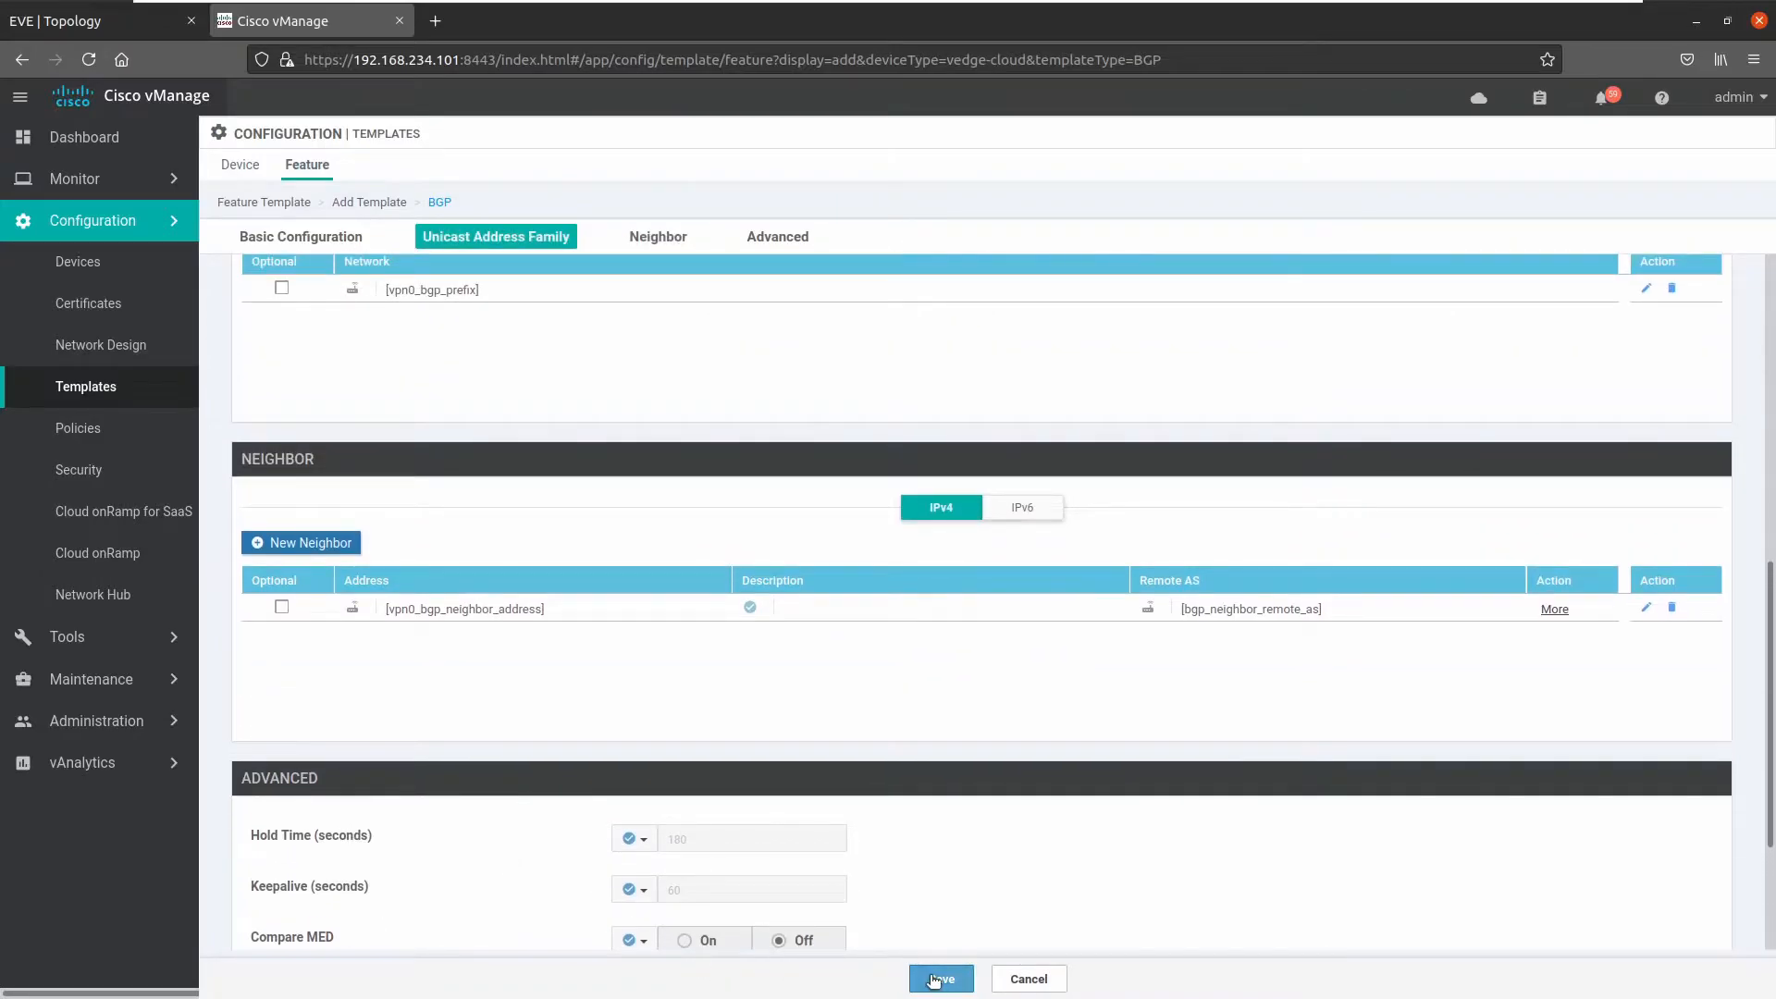
click(934, 980)
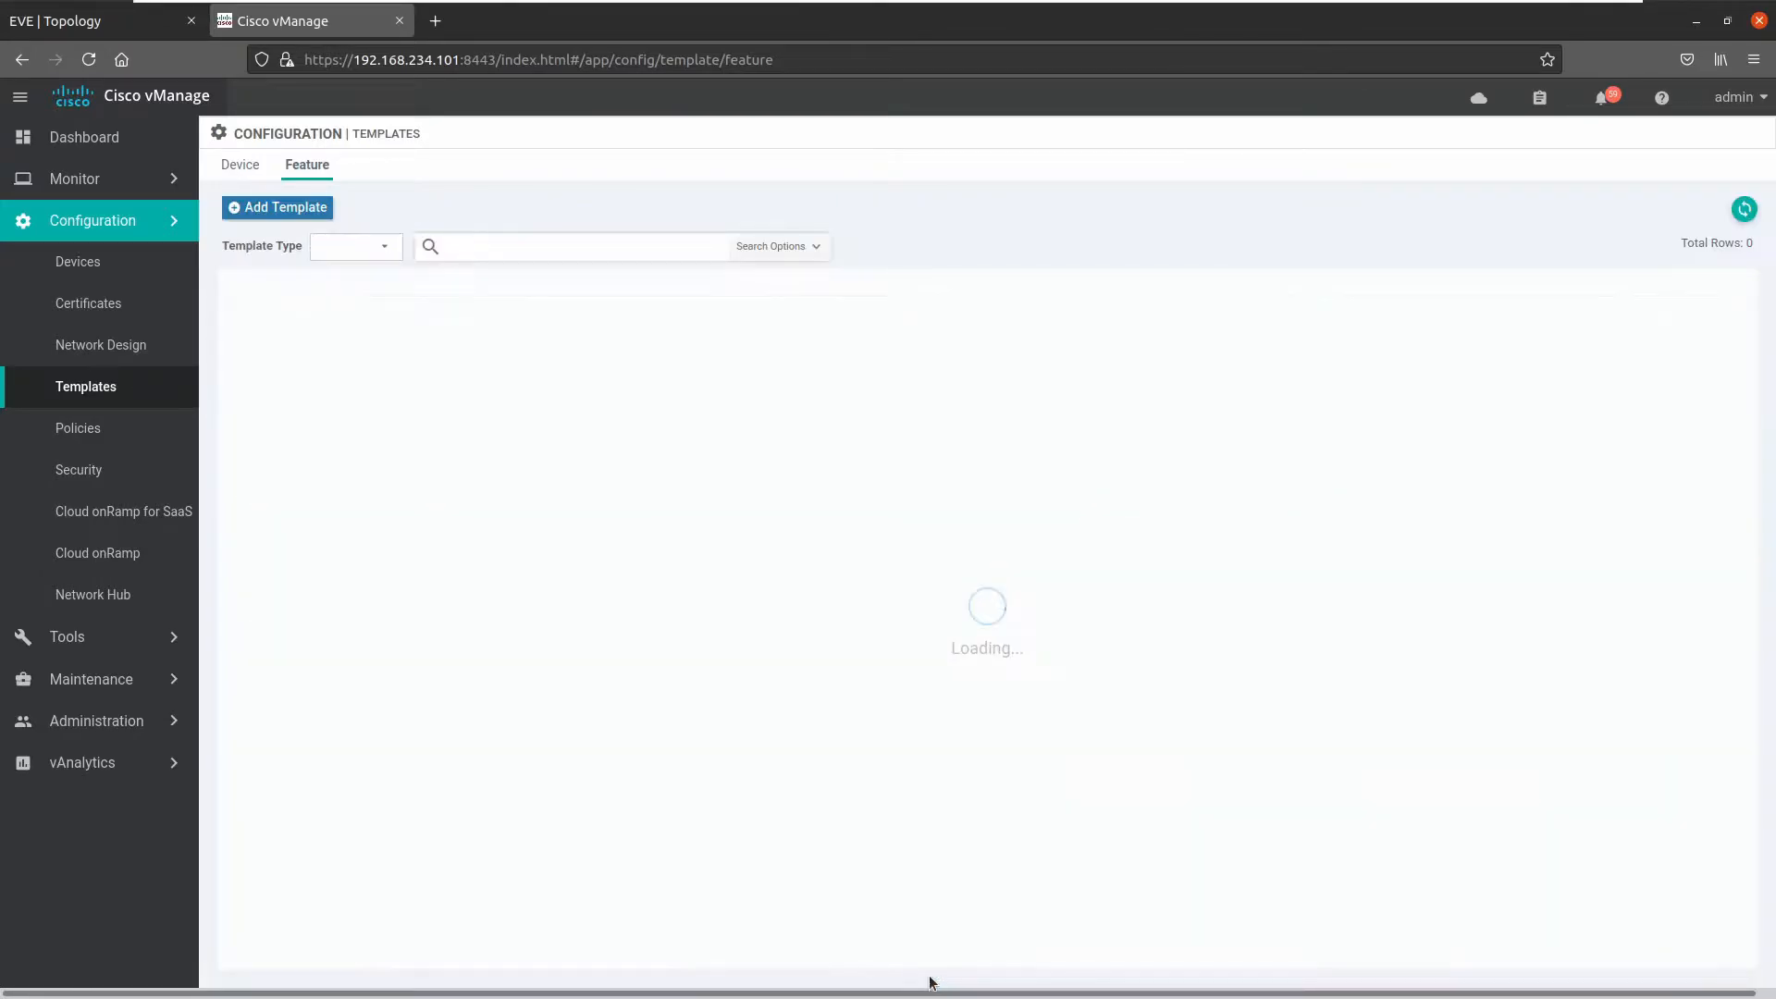
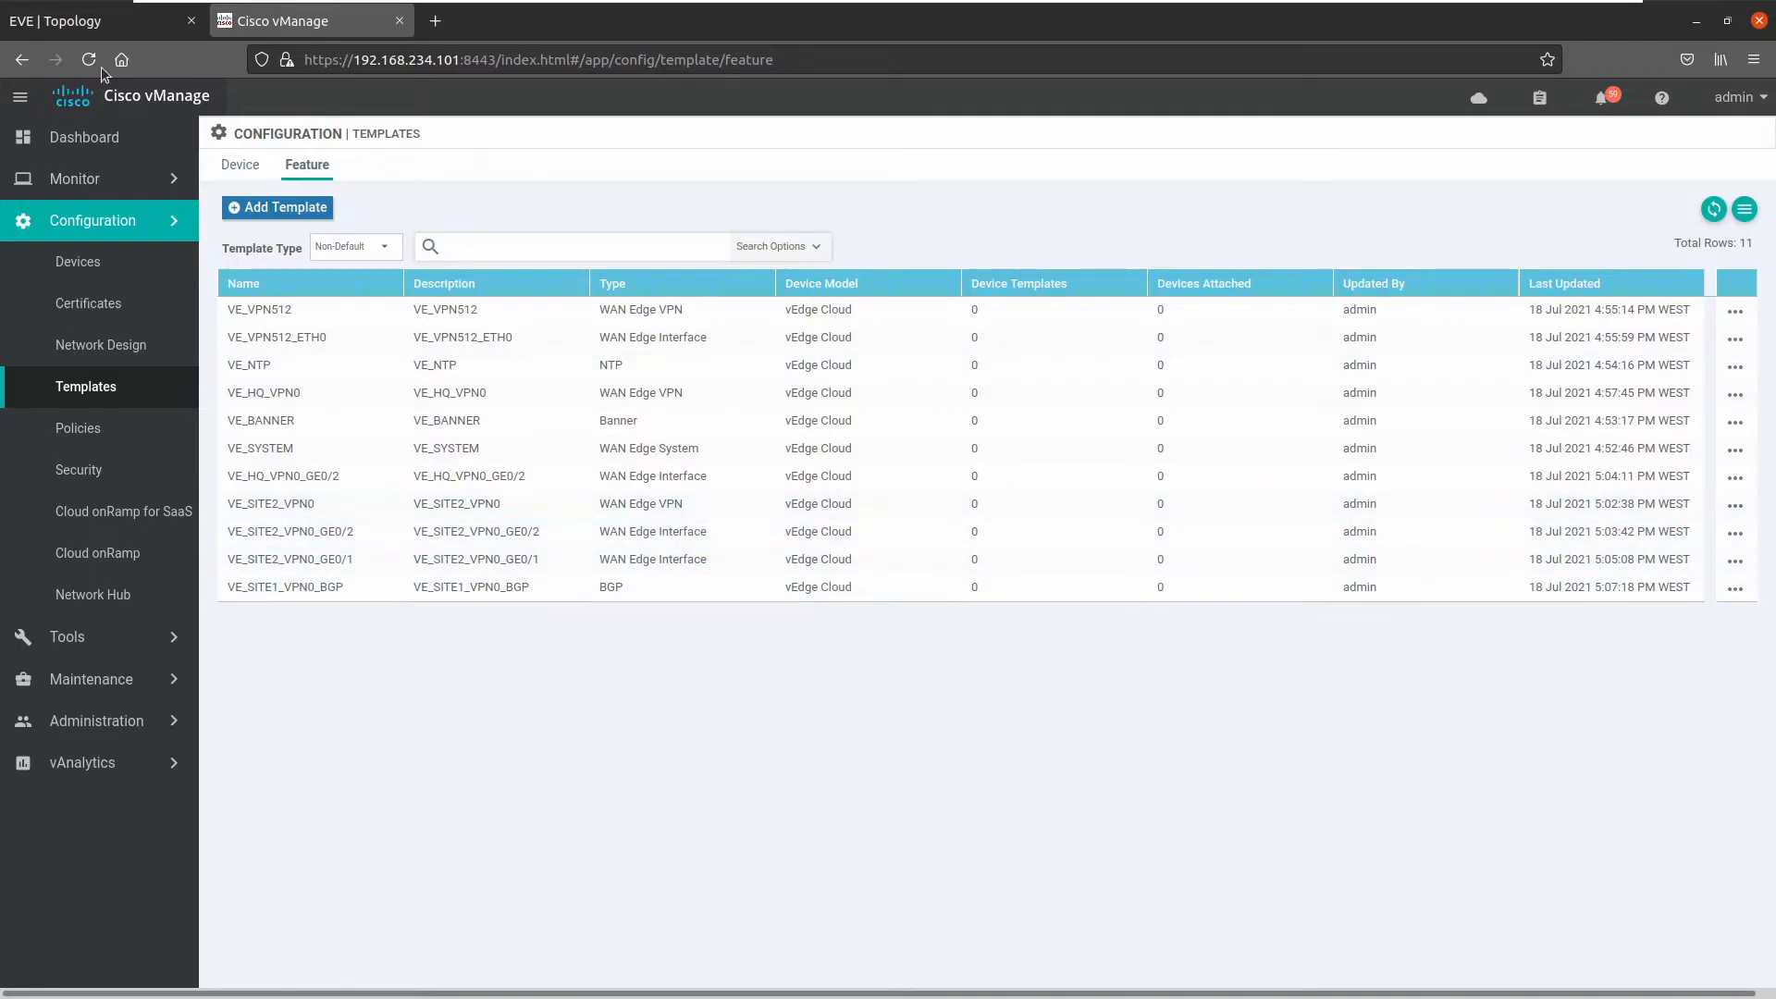
- Check the EVE topology, then return to vManage and copy the VE_SITE2_VPN0 template with VE_SITE3_VPN0 as name and description
click(96, 24)
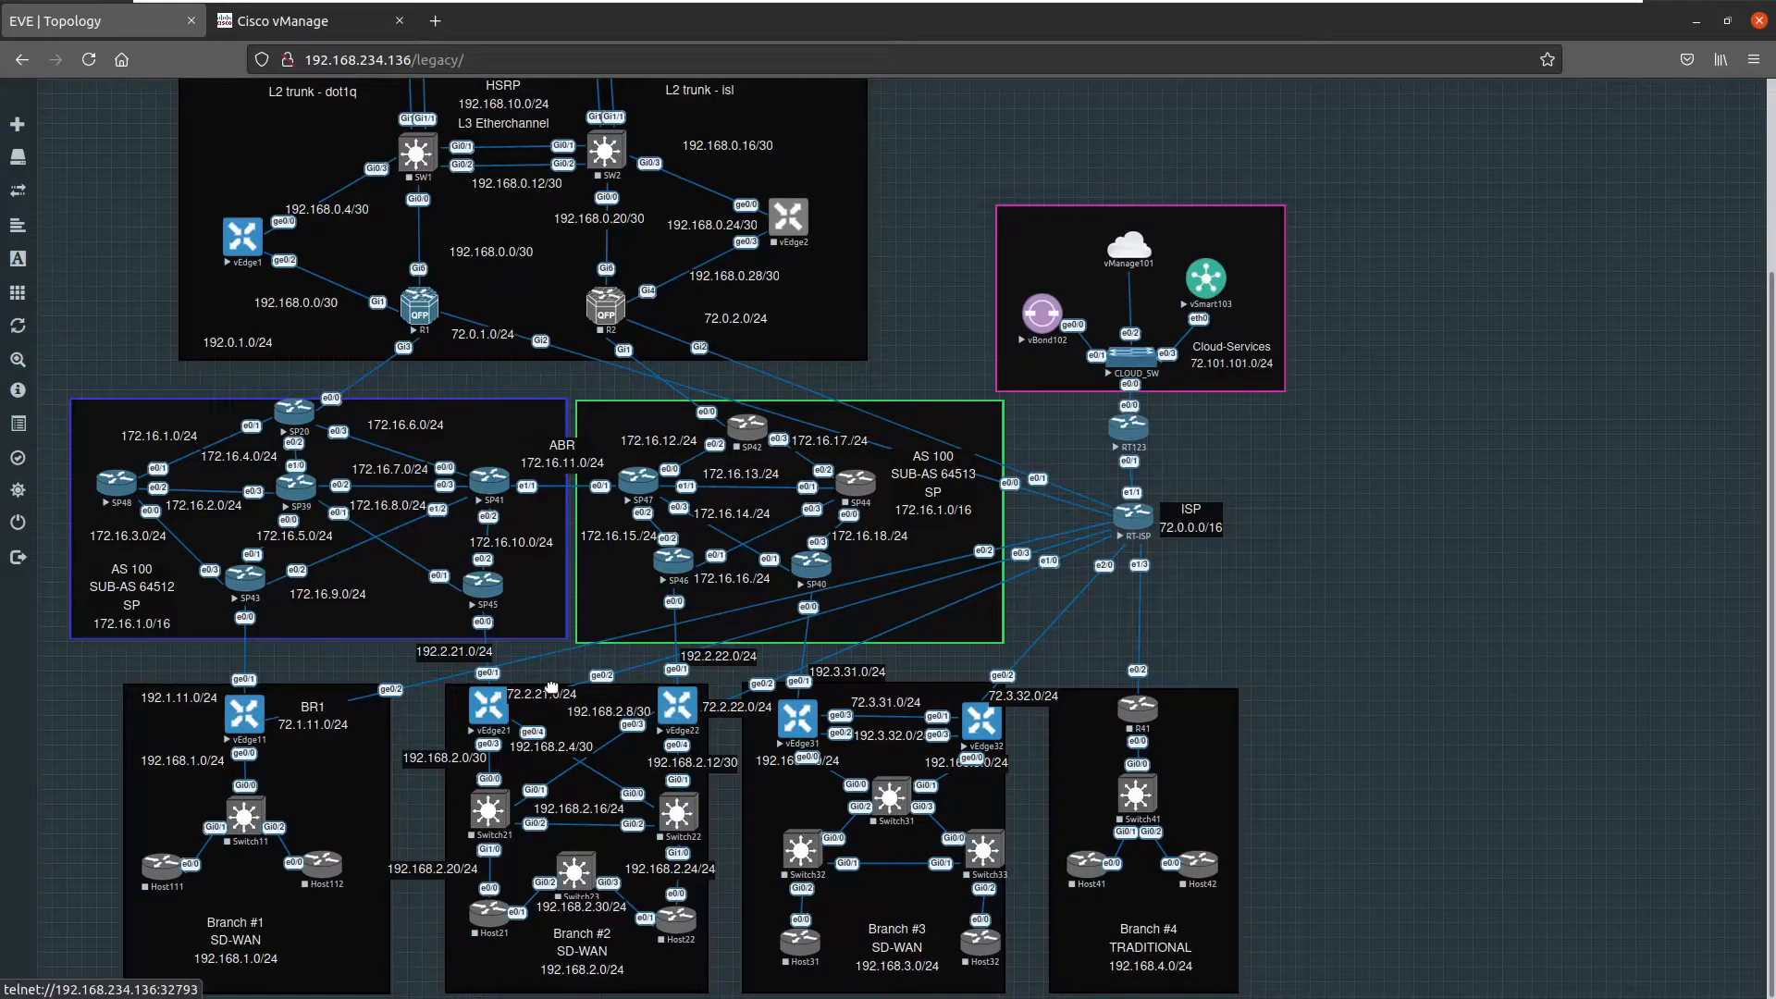
click(273, 25)
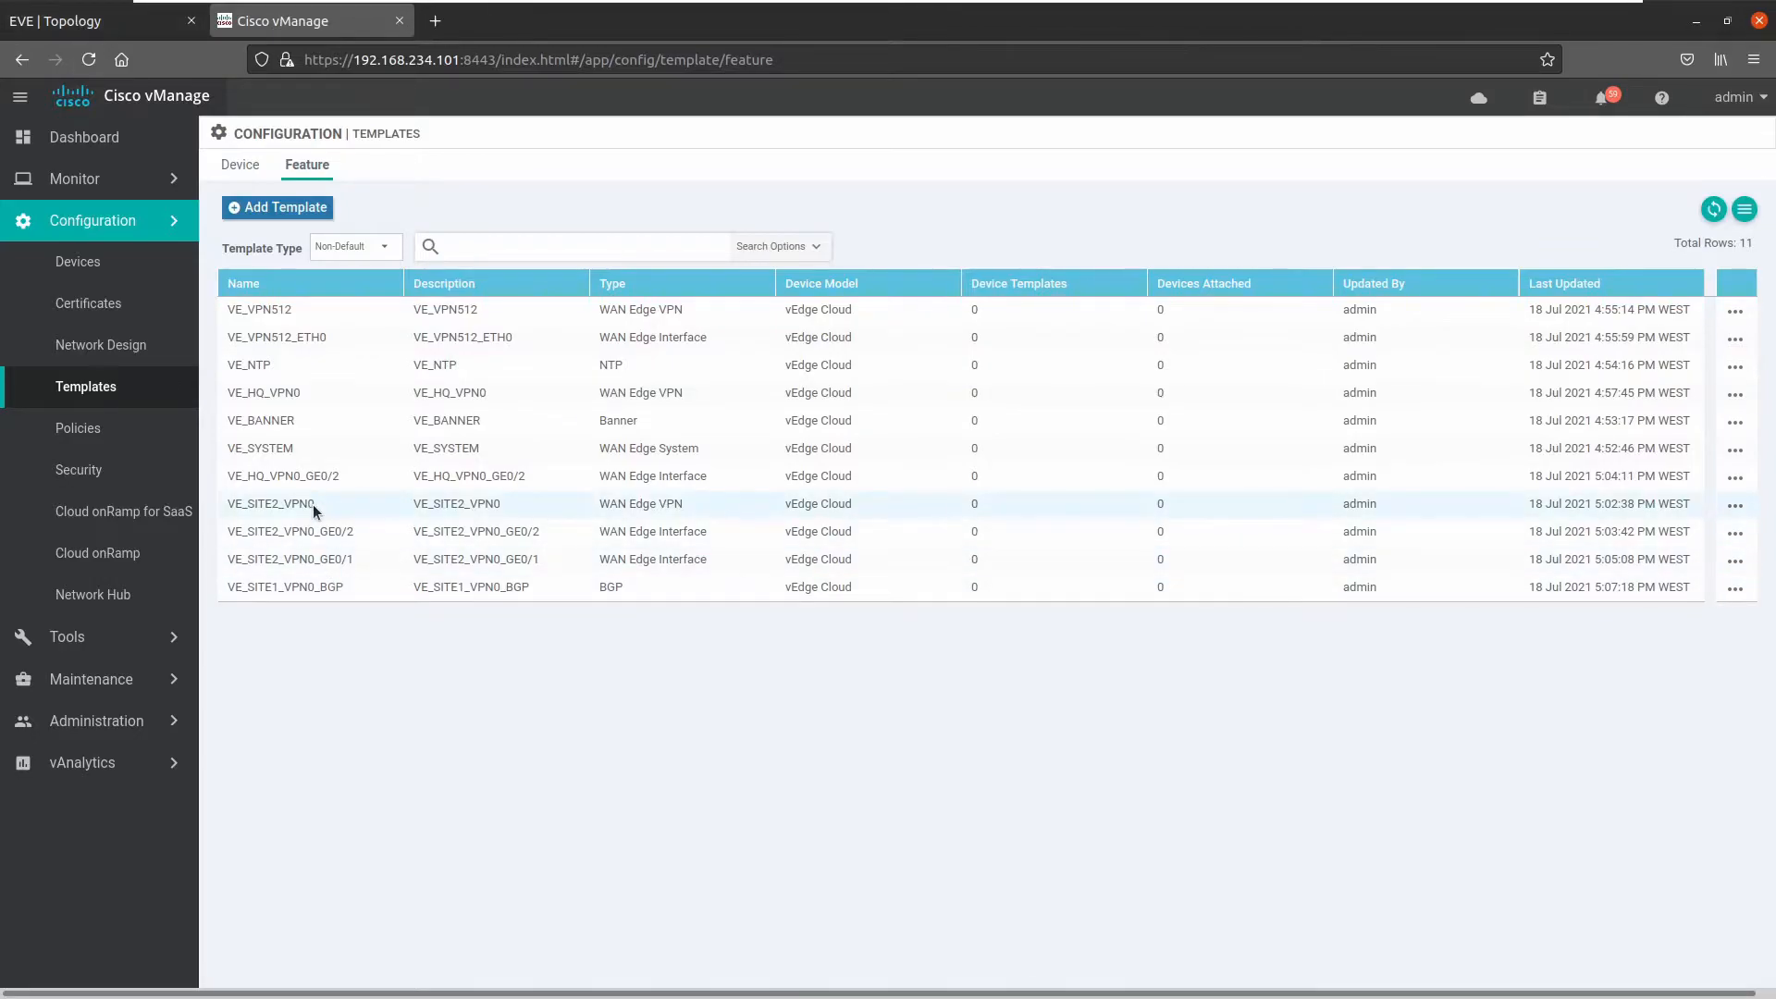
click(1736, 505)
click(1620, 638)
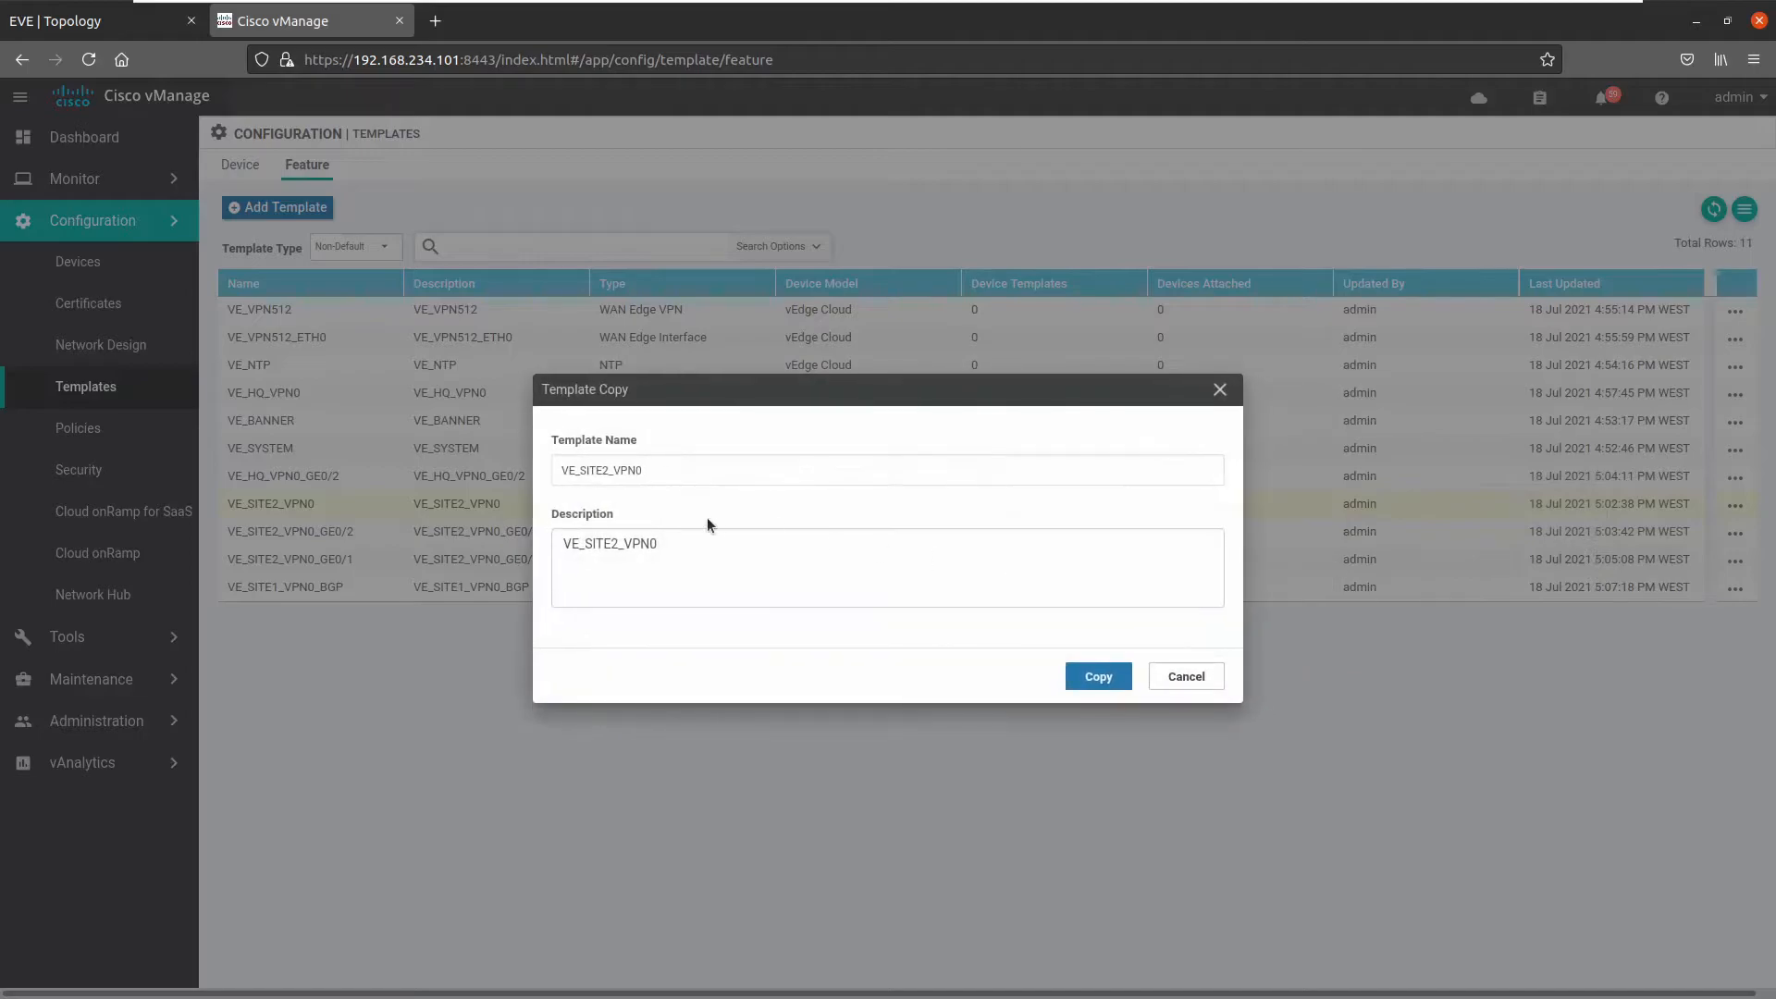
click(609, 468)
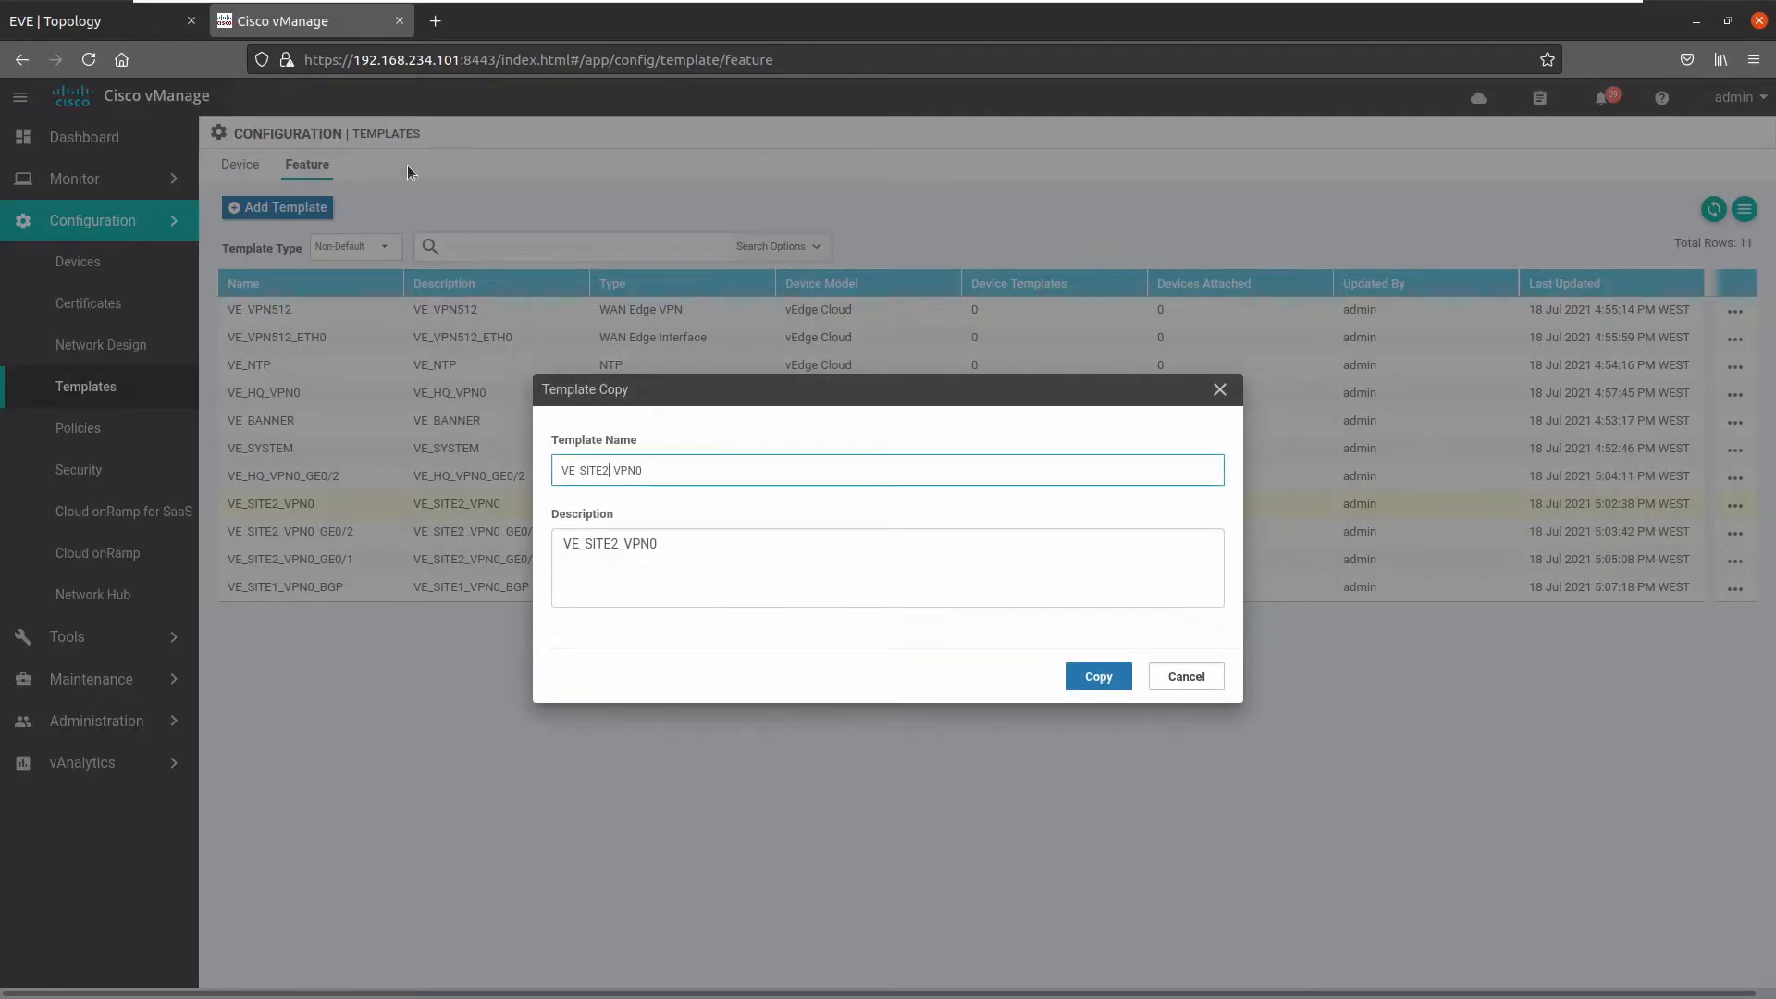
text(3)
click(613, 543)
key(BackSpace)
text(3)
click(1101, 678)
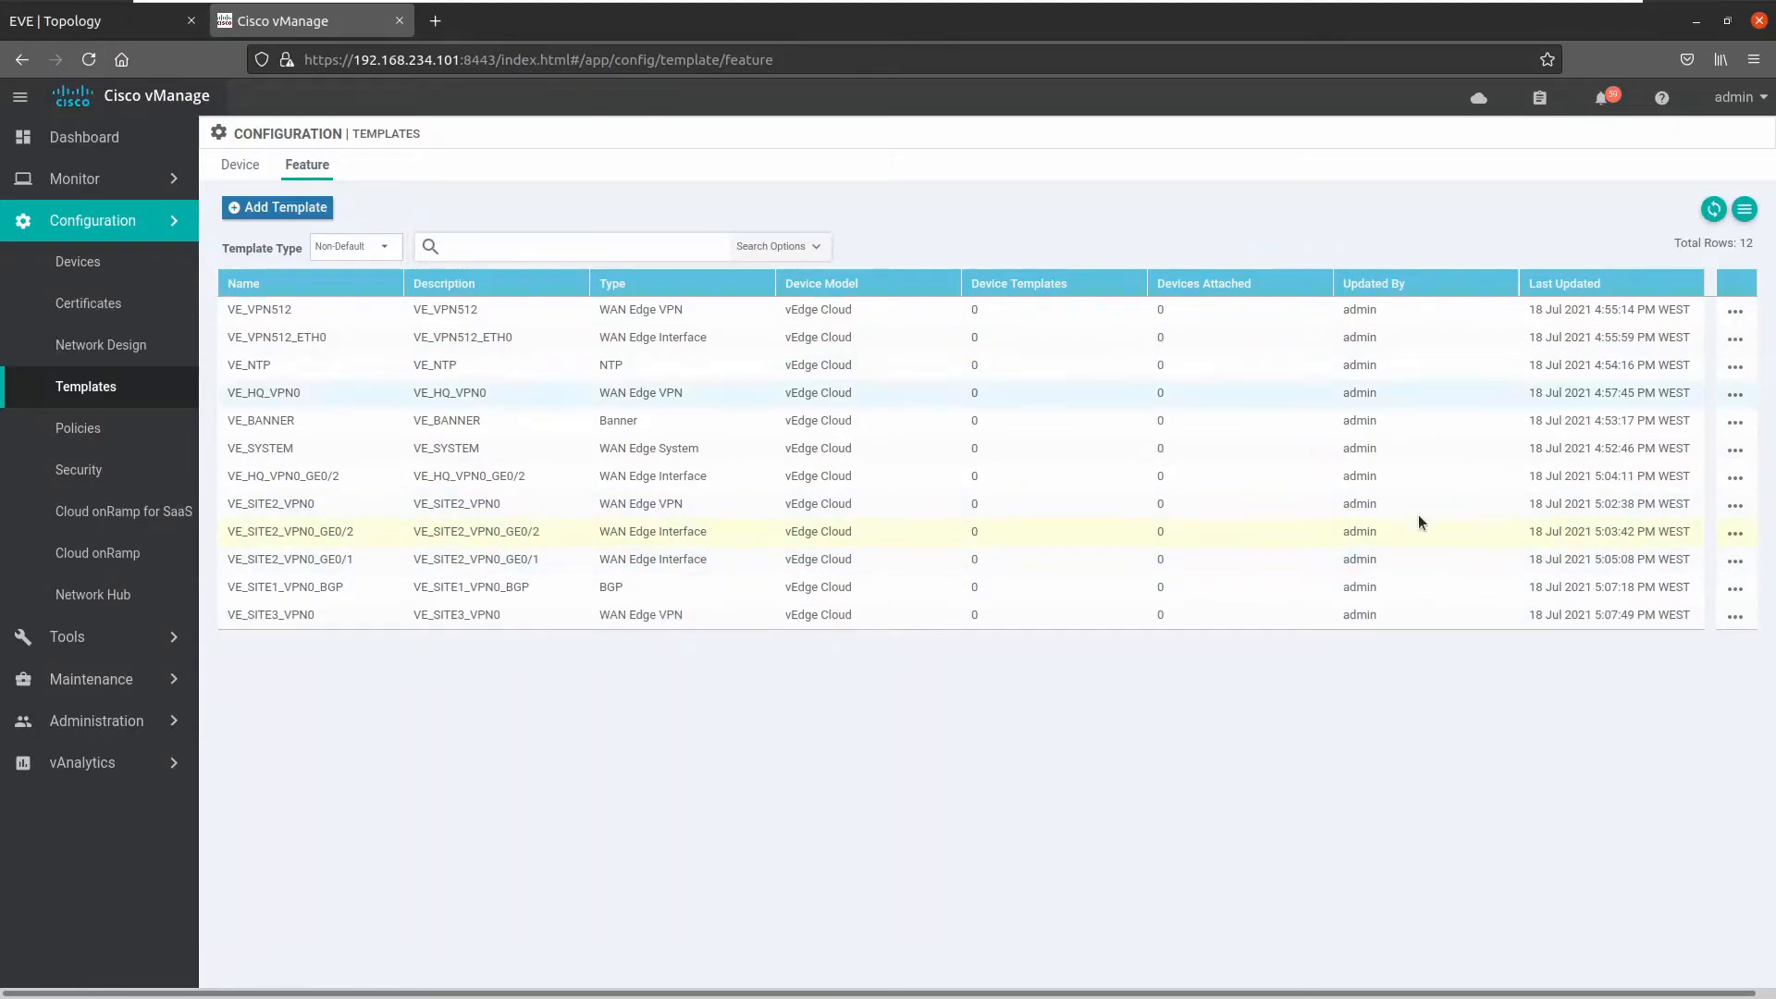
- Copy the VE_SITE2_VPN0_GE0/2 template, using VE_SITE3_VPN0_GE0/2 as the name and description of the copy
click(1736, 533)
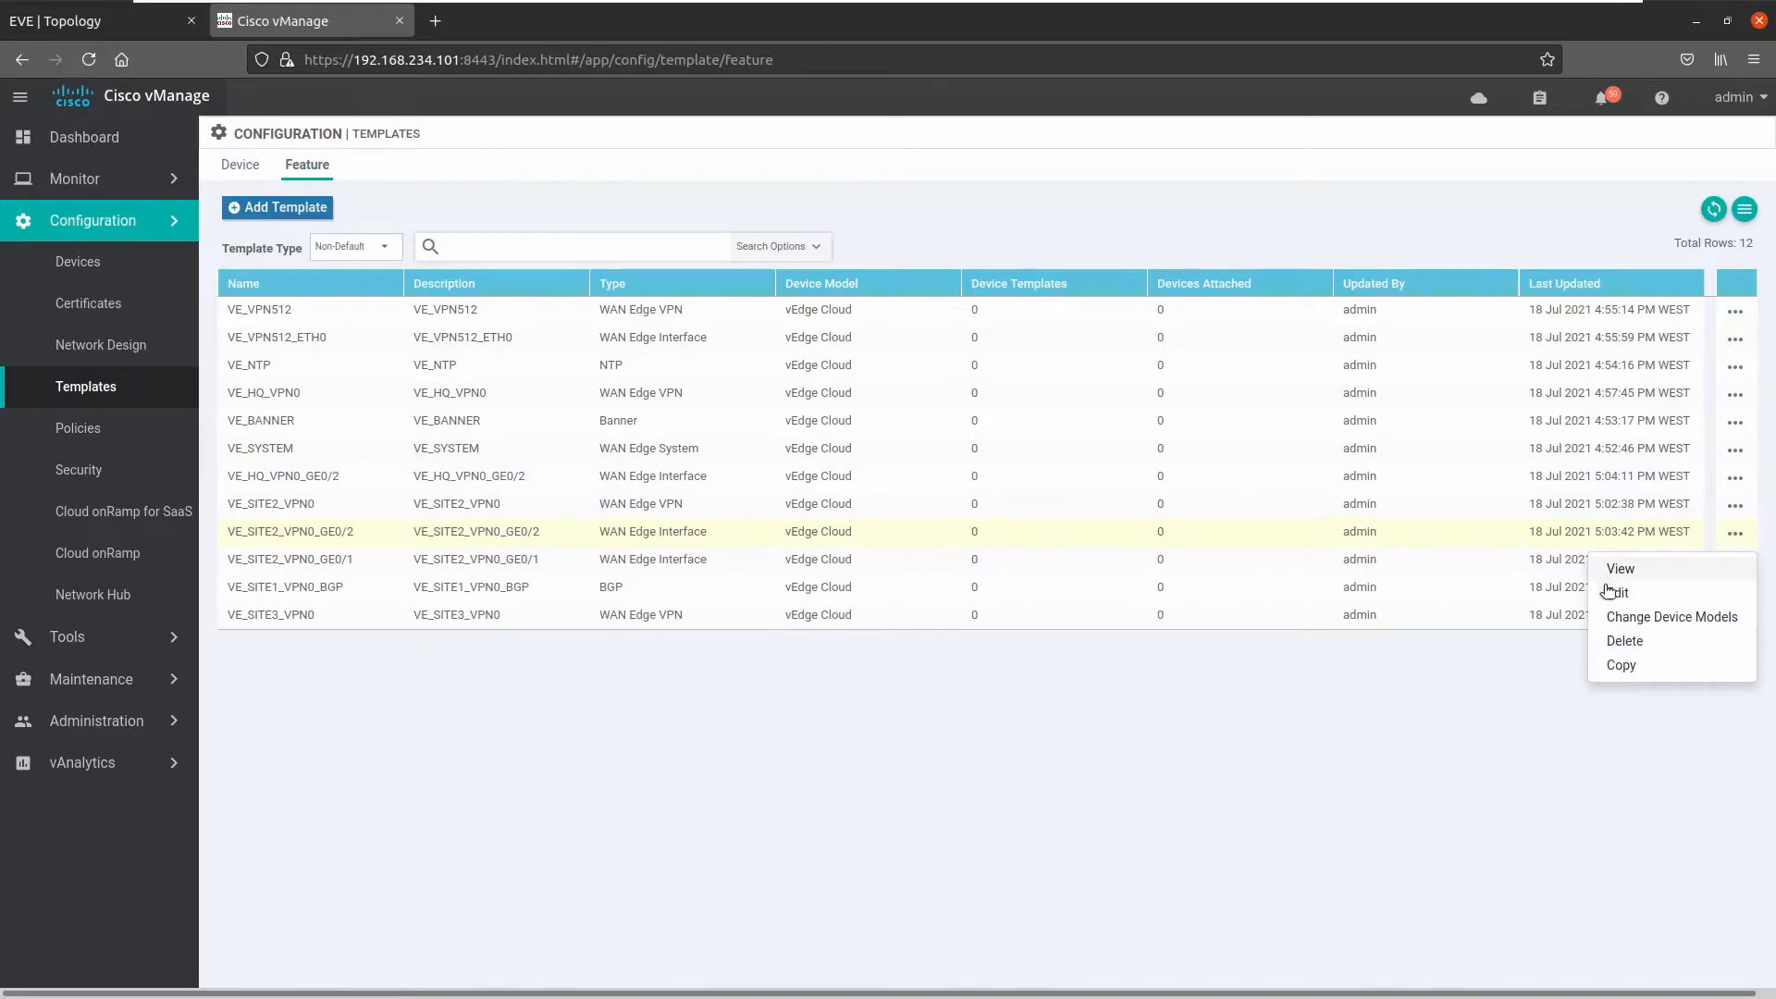
click(1652, 670)
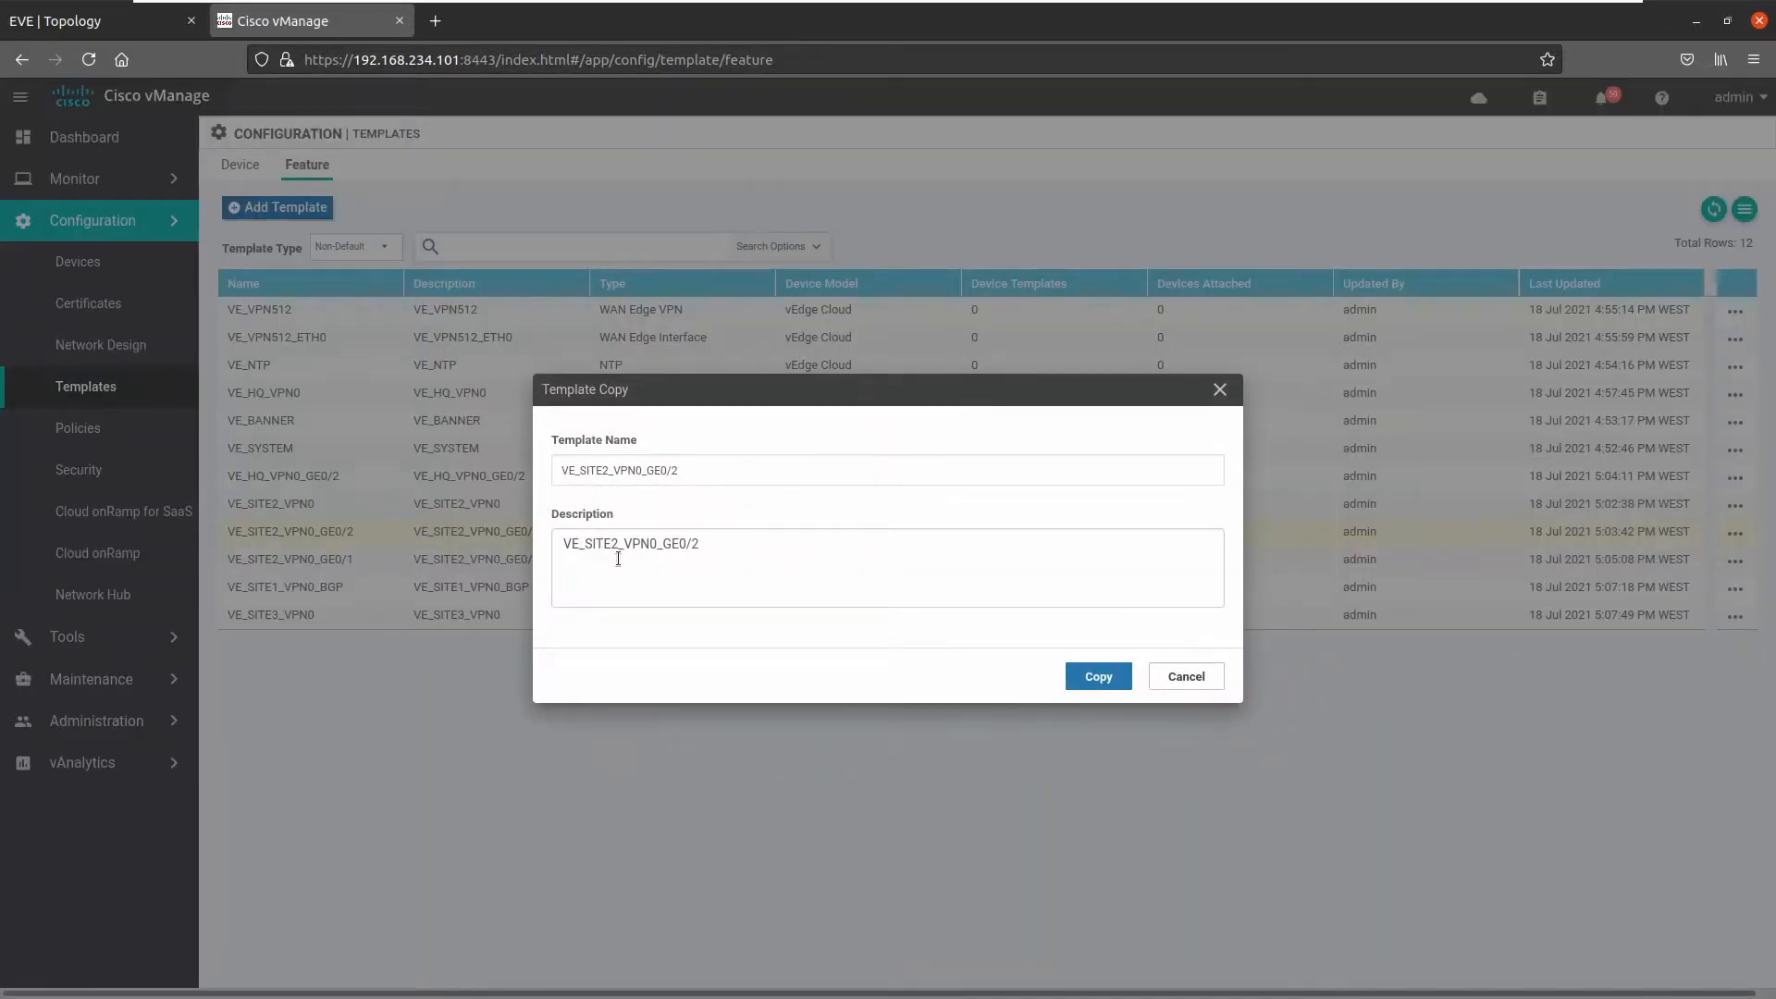
click(610, 470)
key(BackSpace)
text(3)
click(673, 578)
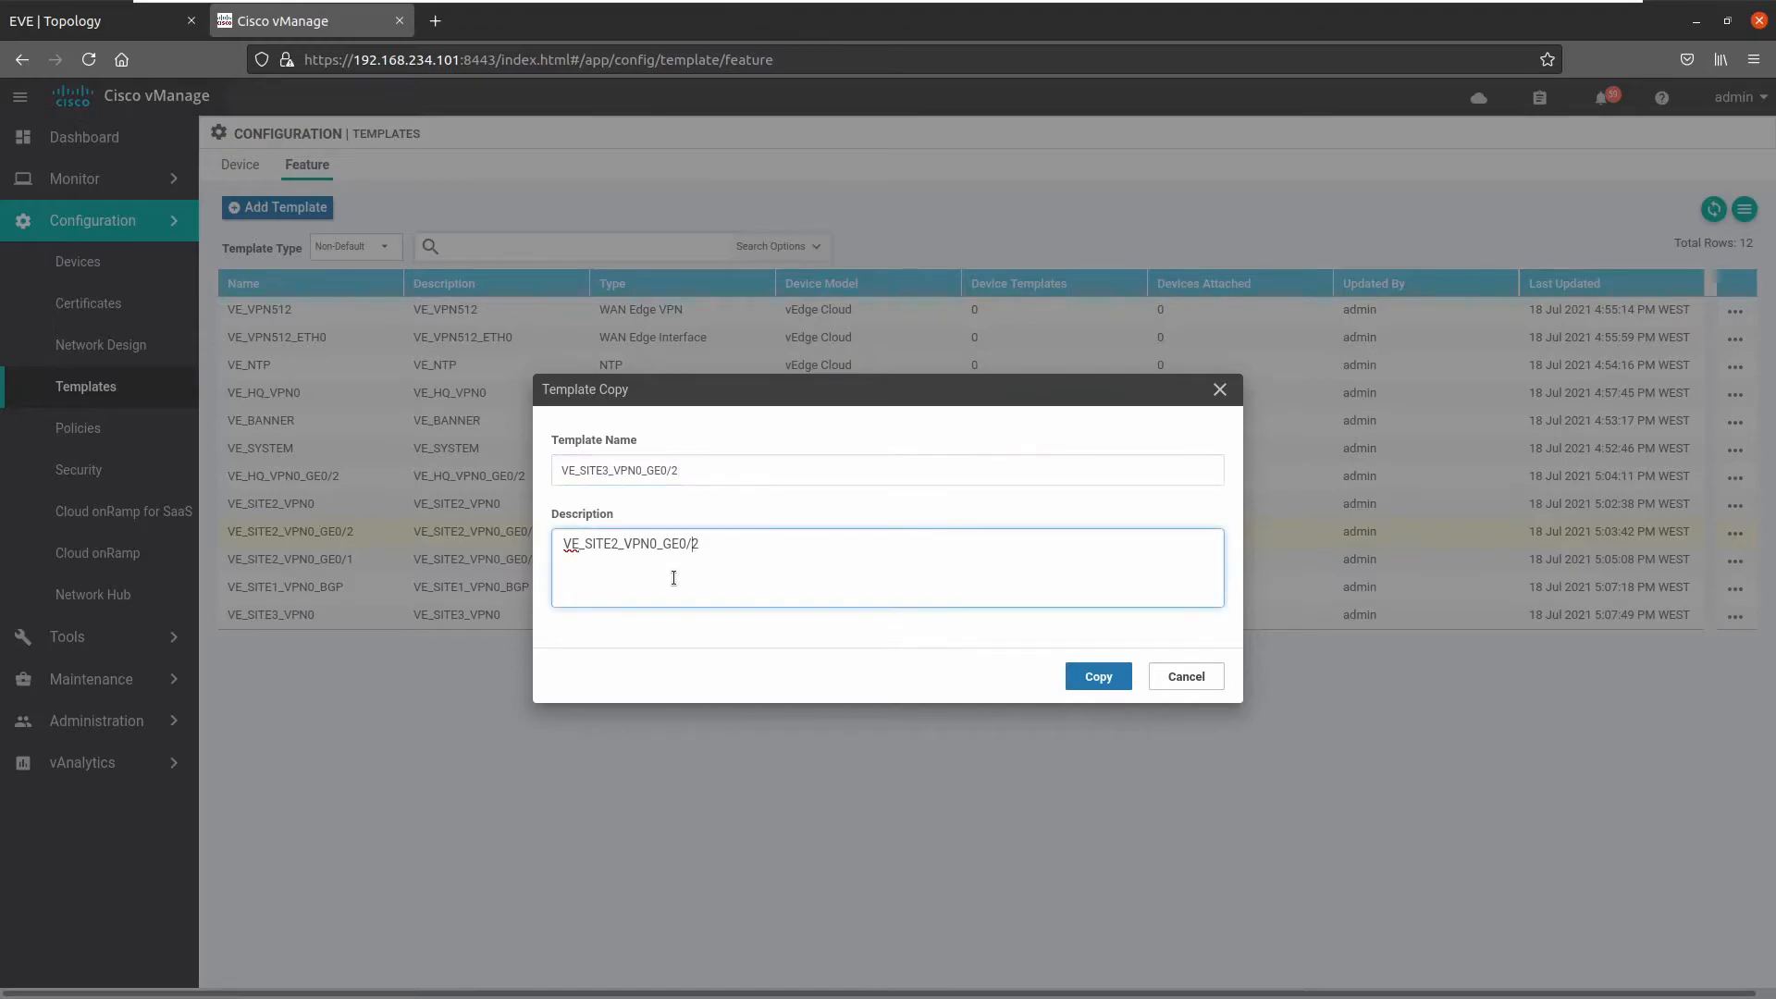
key(BackSpace)
text(3)
click(1097, 675)
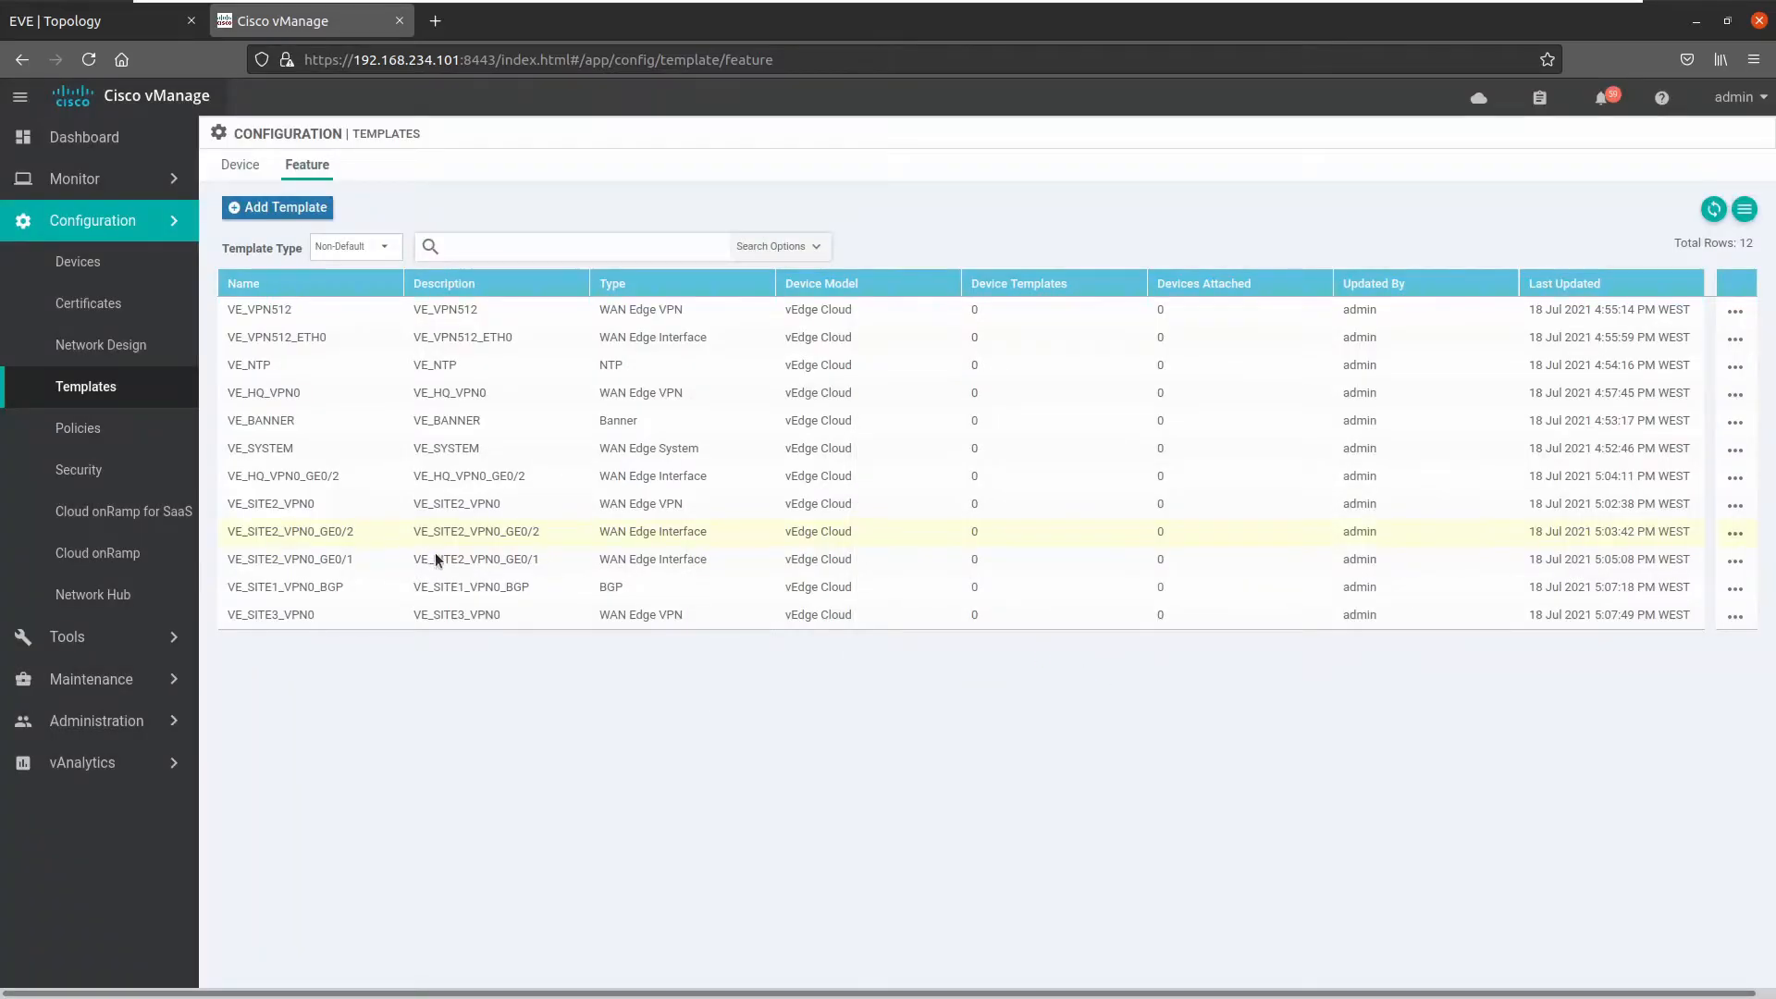
- Copy the VE_SITE2_VPN0_GE0/1 template, using VE_SITE3_VPN0_GE0/1 as the name and description of the copy
click(528, 592)
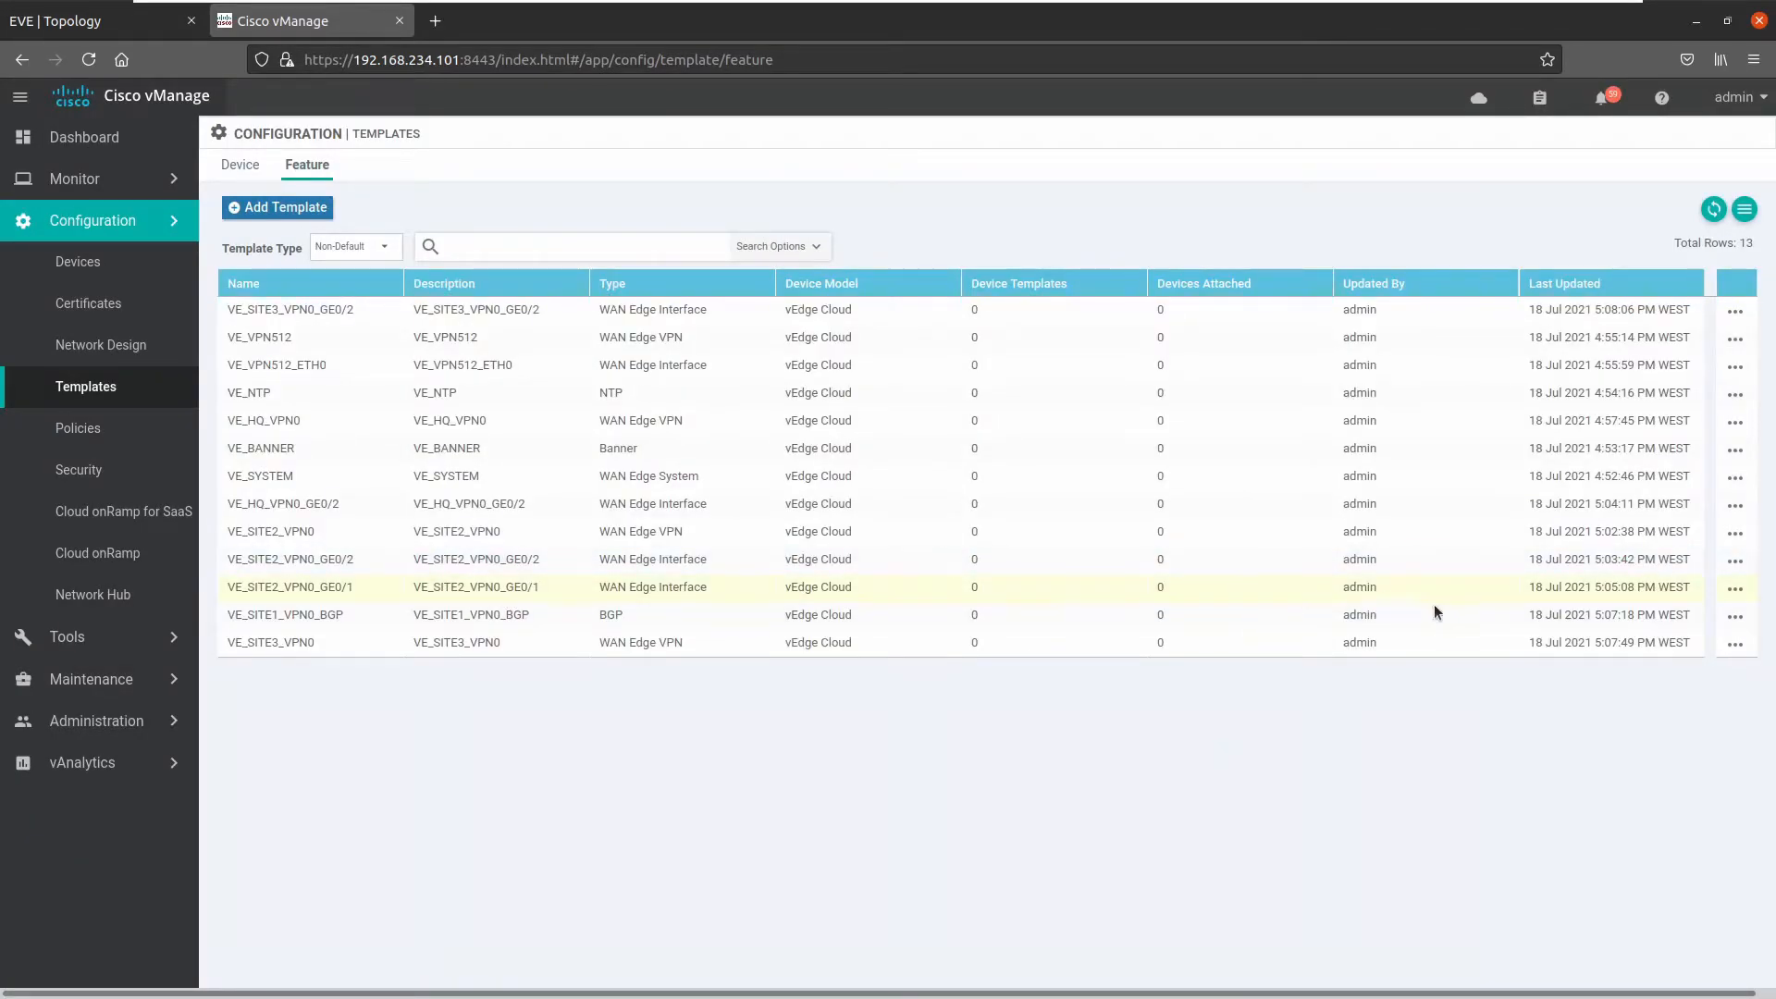
click(1734, 590)
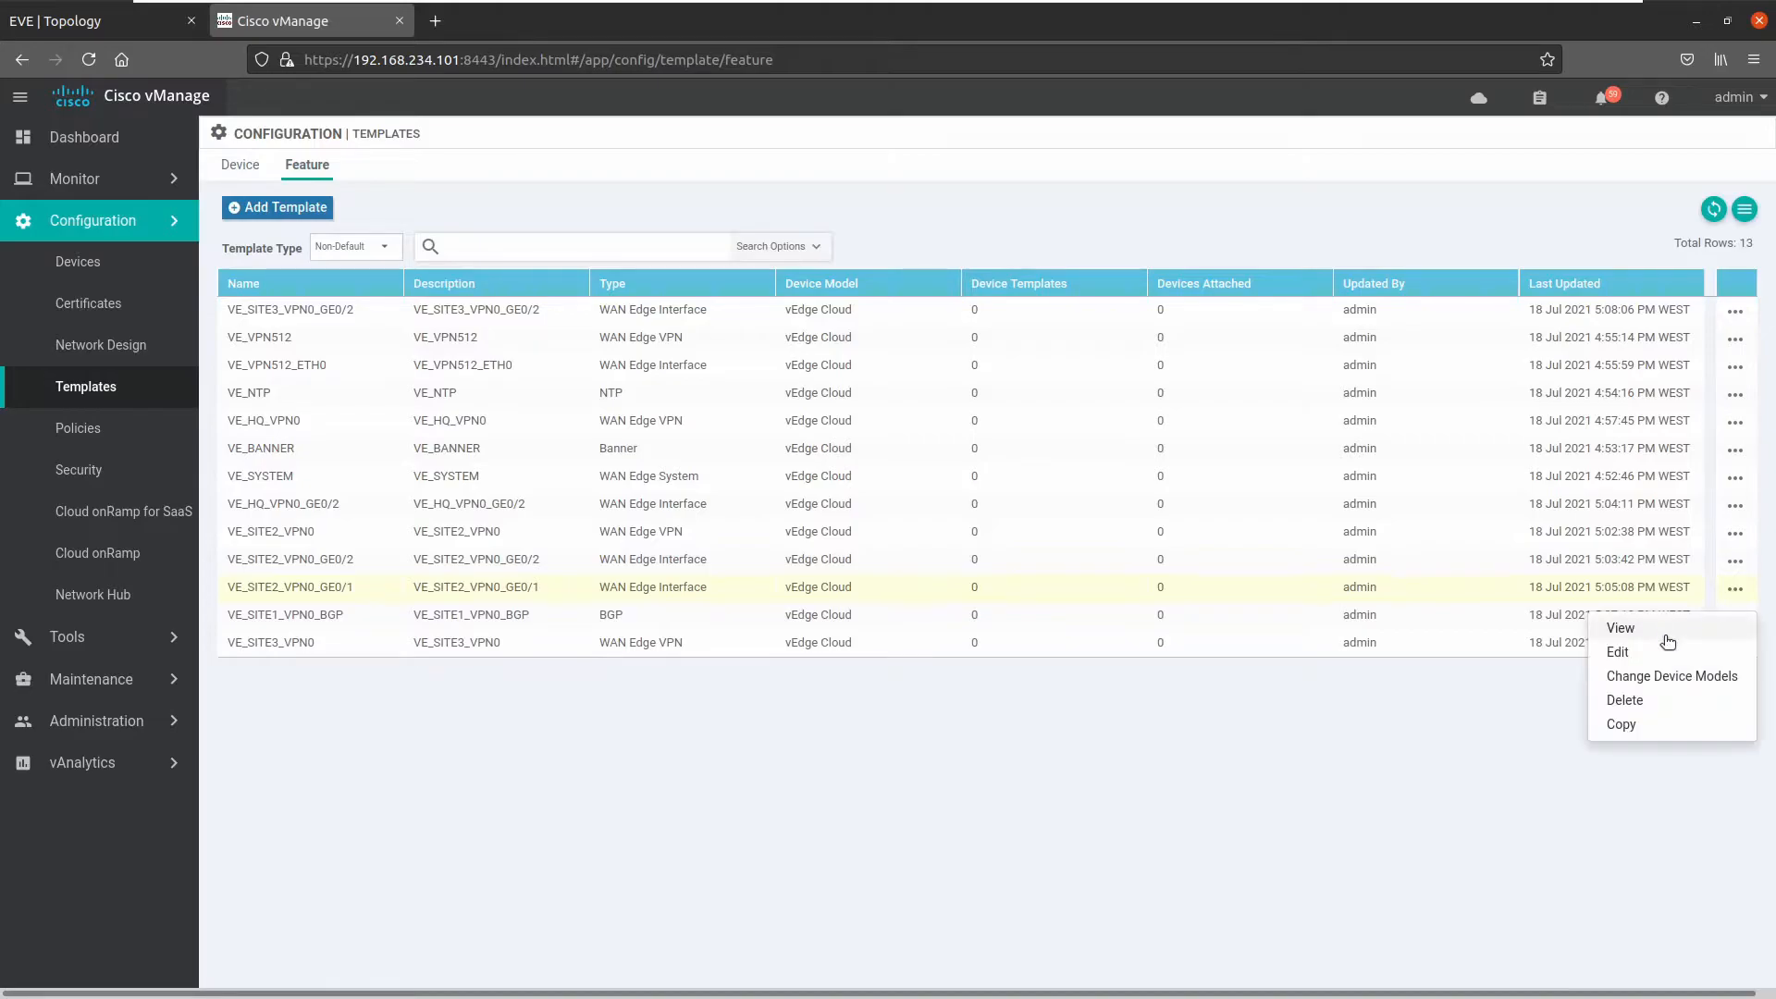
click(1611, 724)
click(610, 469)
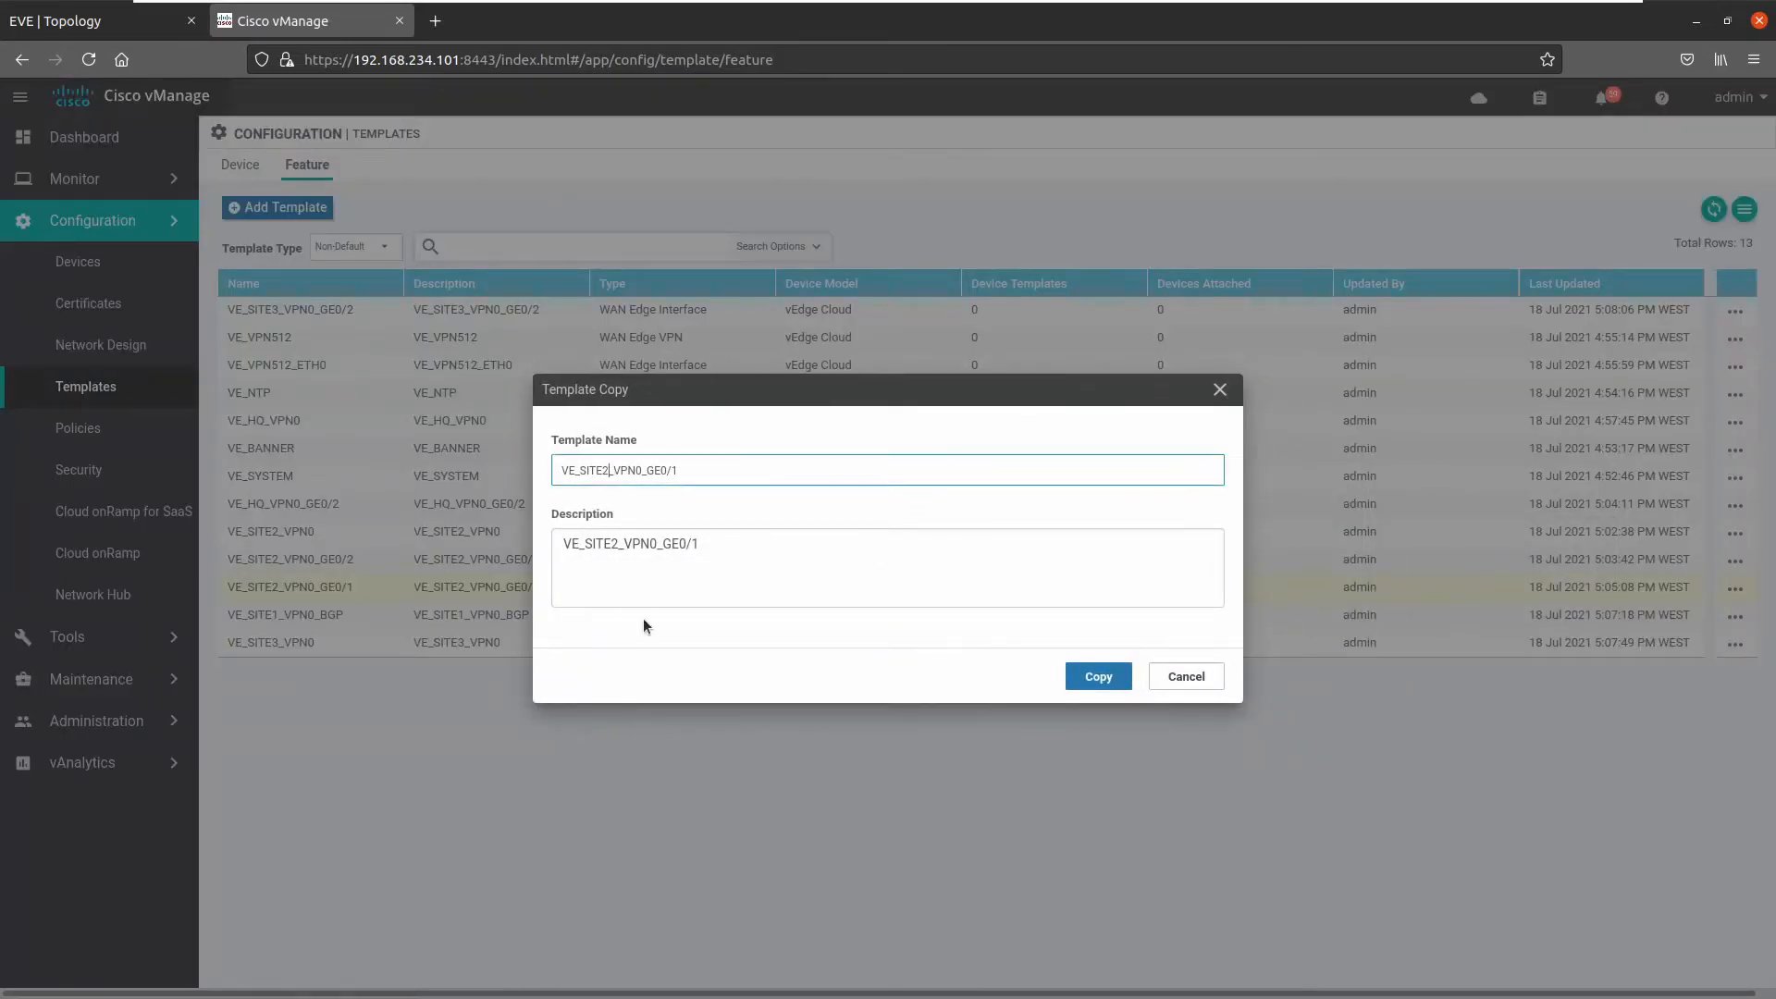
key(Tab)
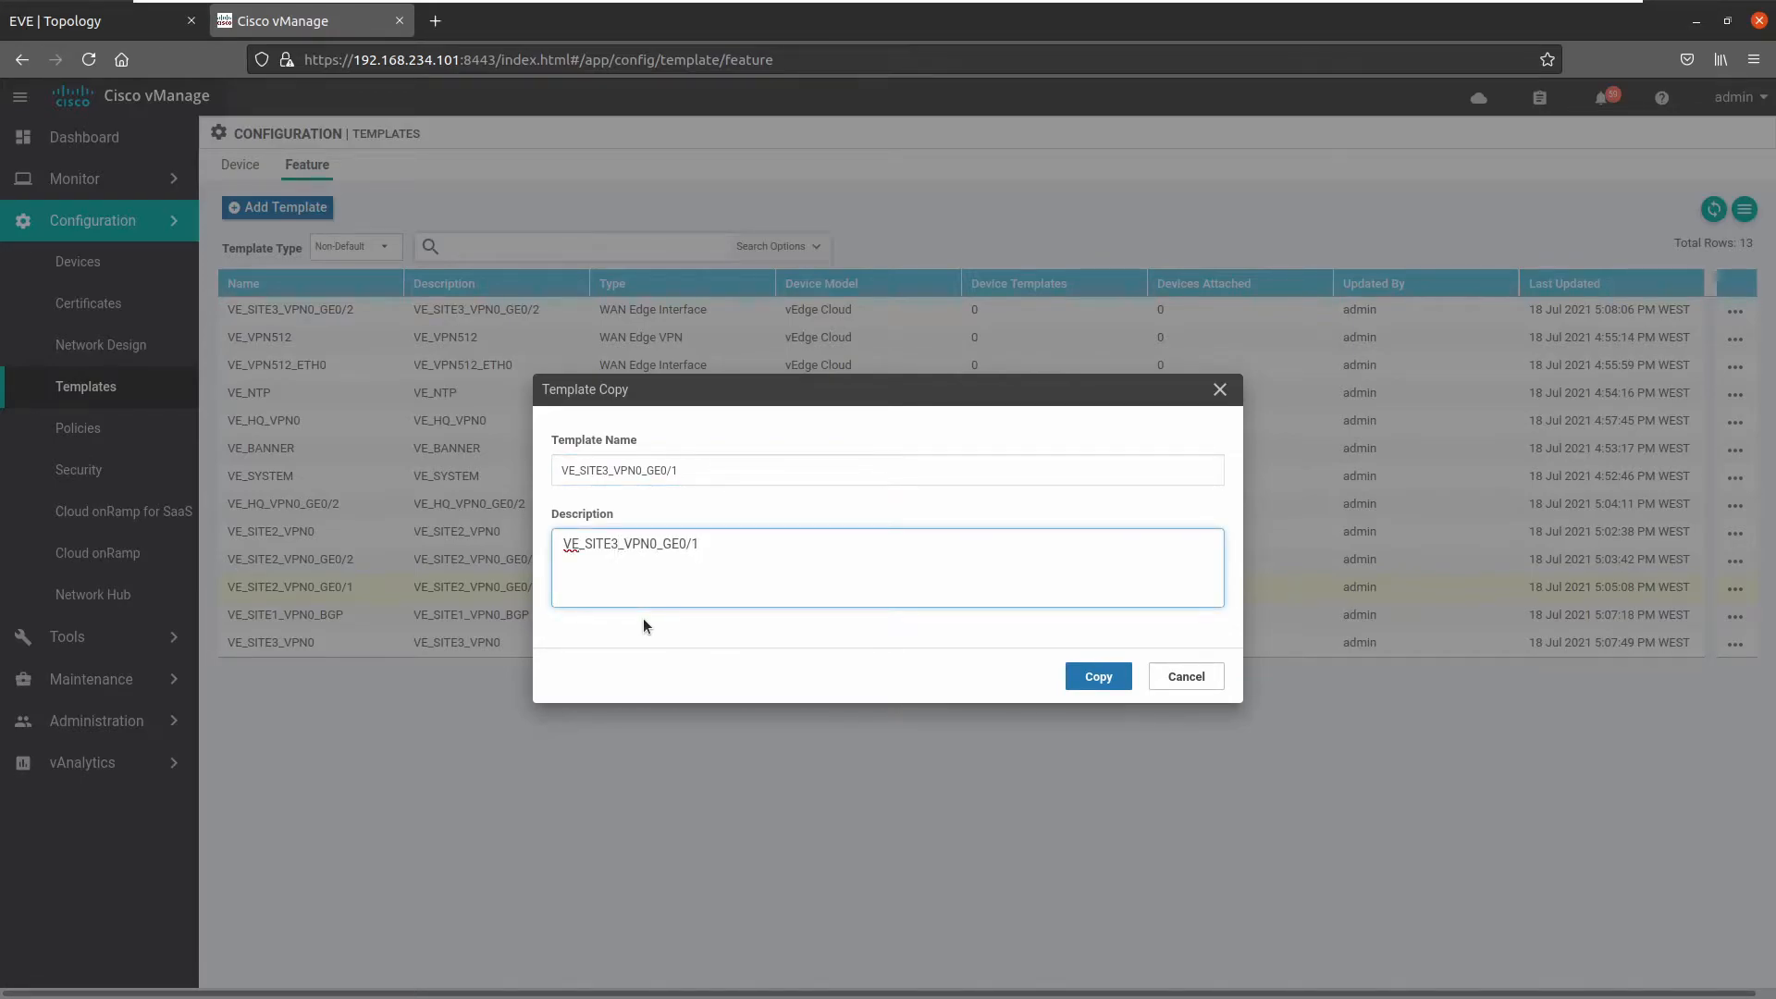
click(1081, 674)
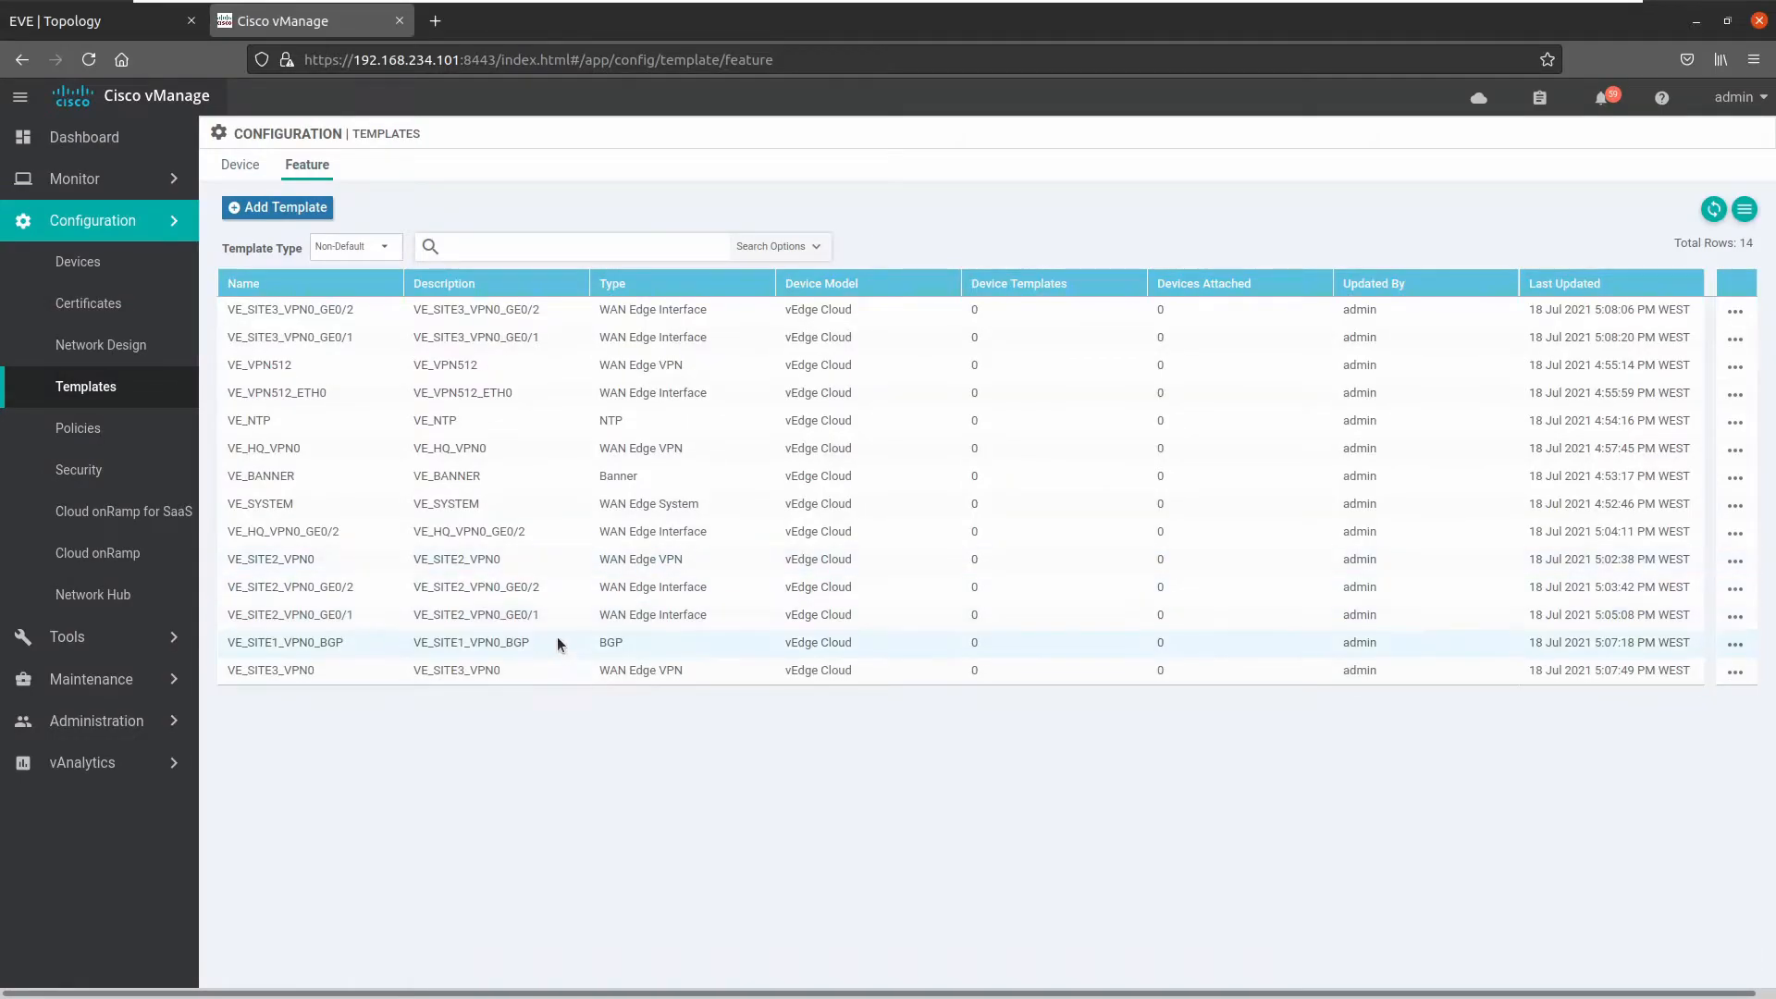
- Check the EVE topology, then return to vManage and start a copy of the VE_SITE1_VPN0_BGP template, opening its name for editing
click(93, 12)
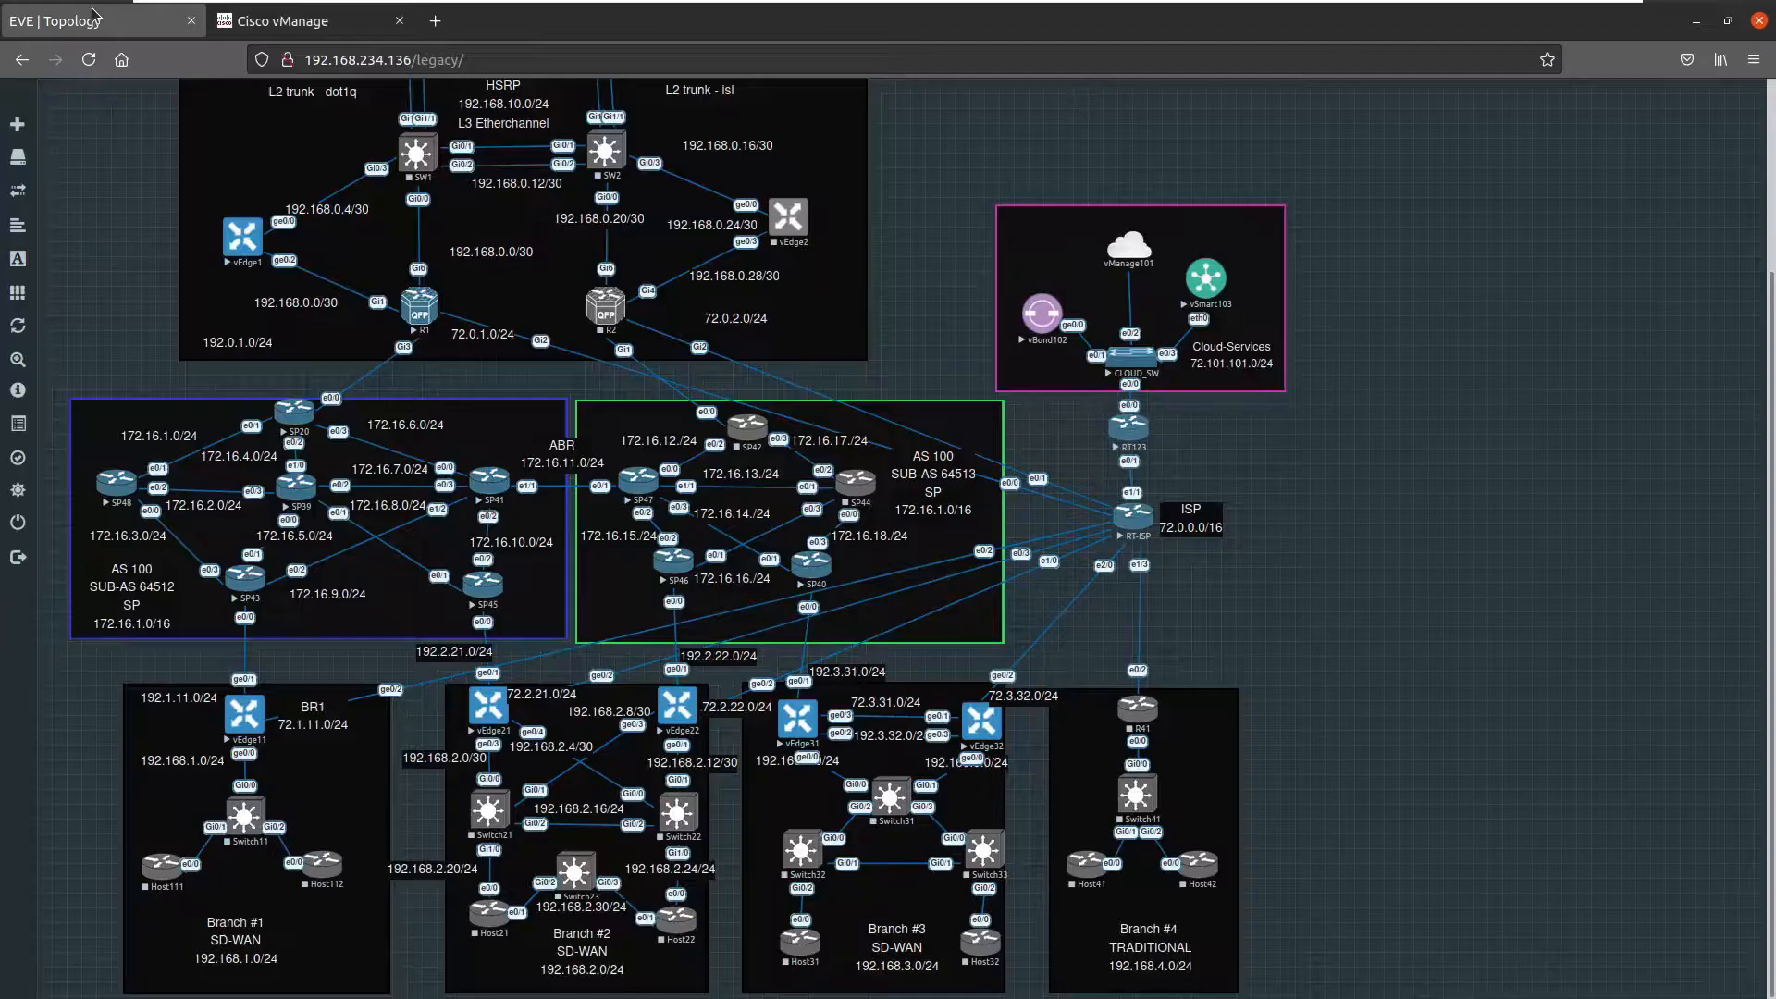
click(282, 20)
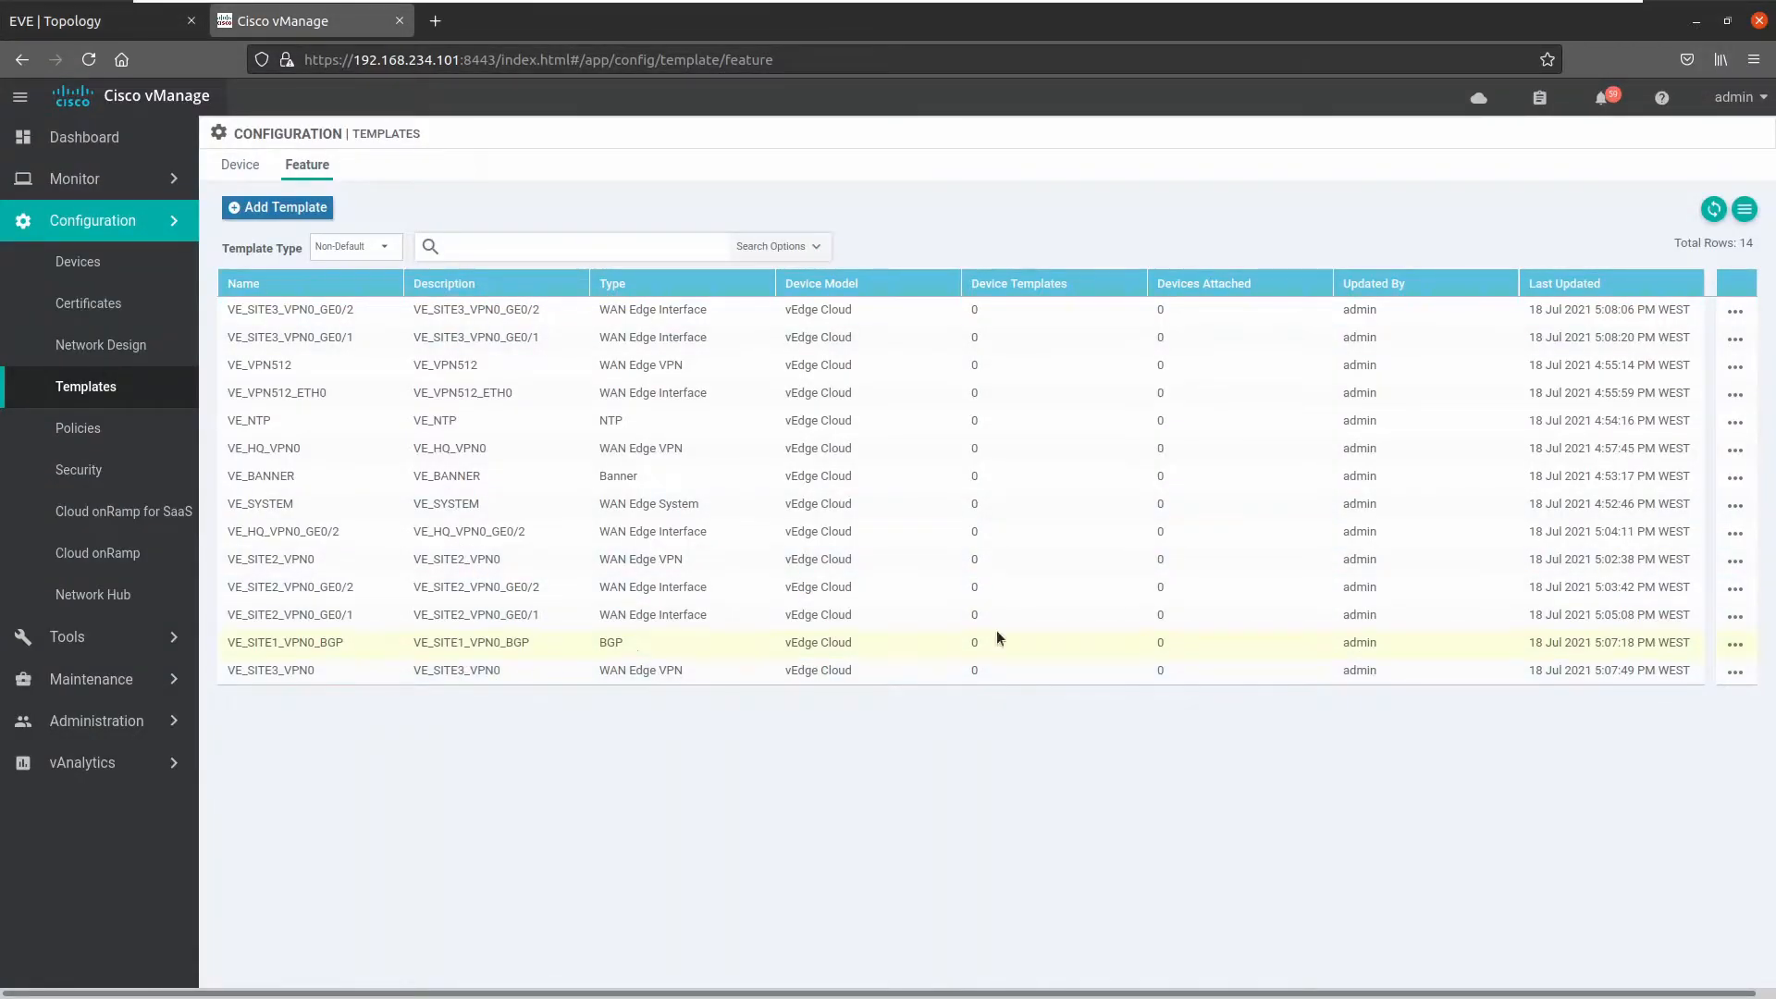
click(1735, 644)
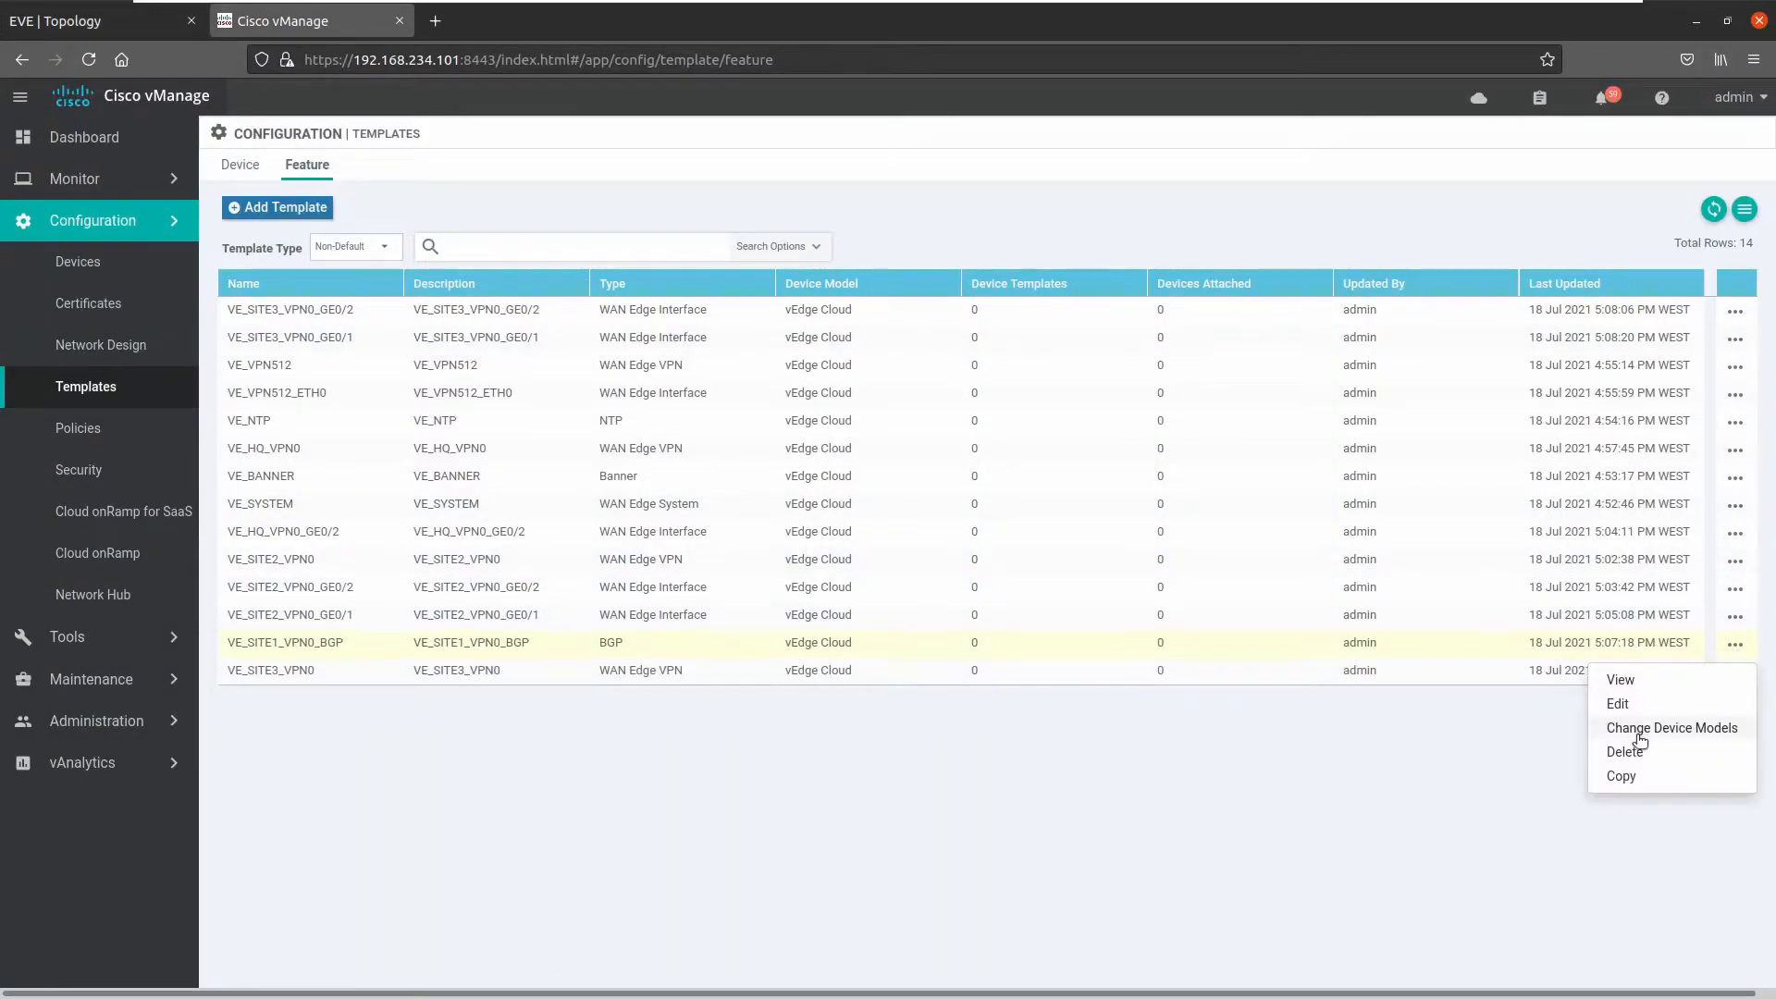
click(1628, 773)
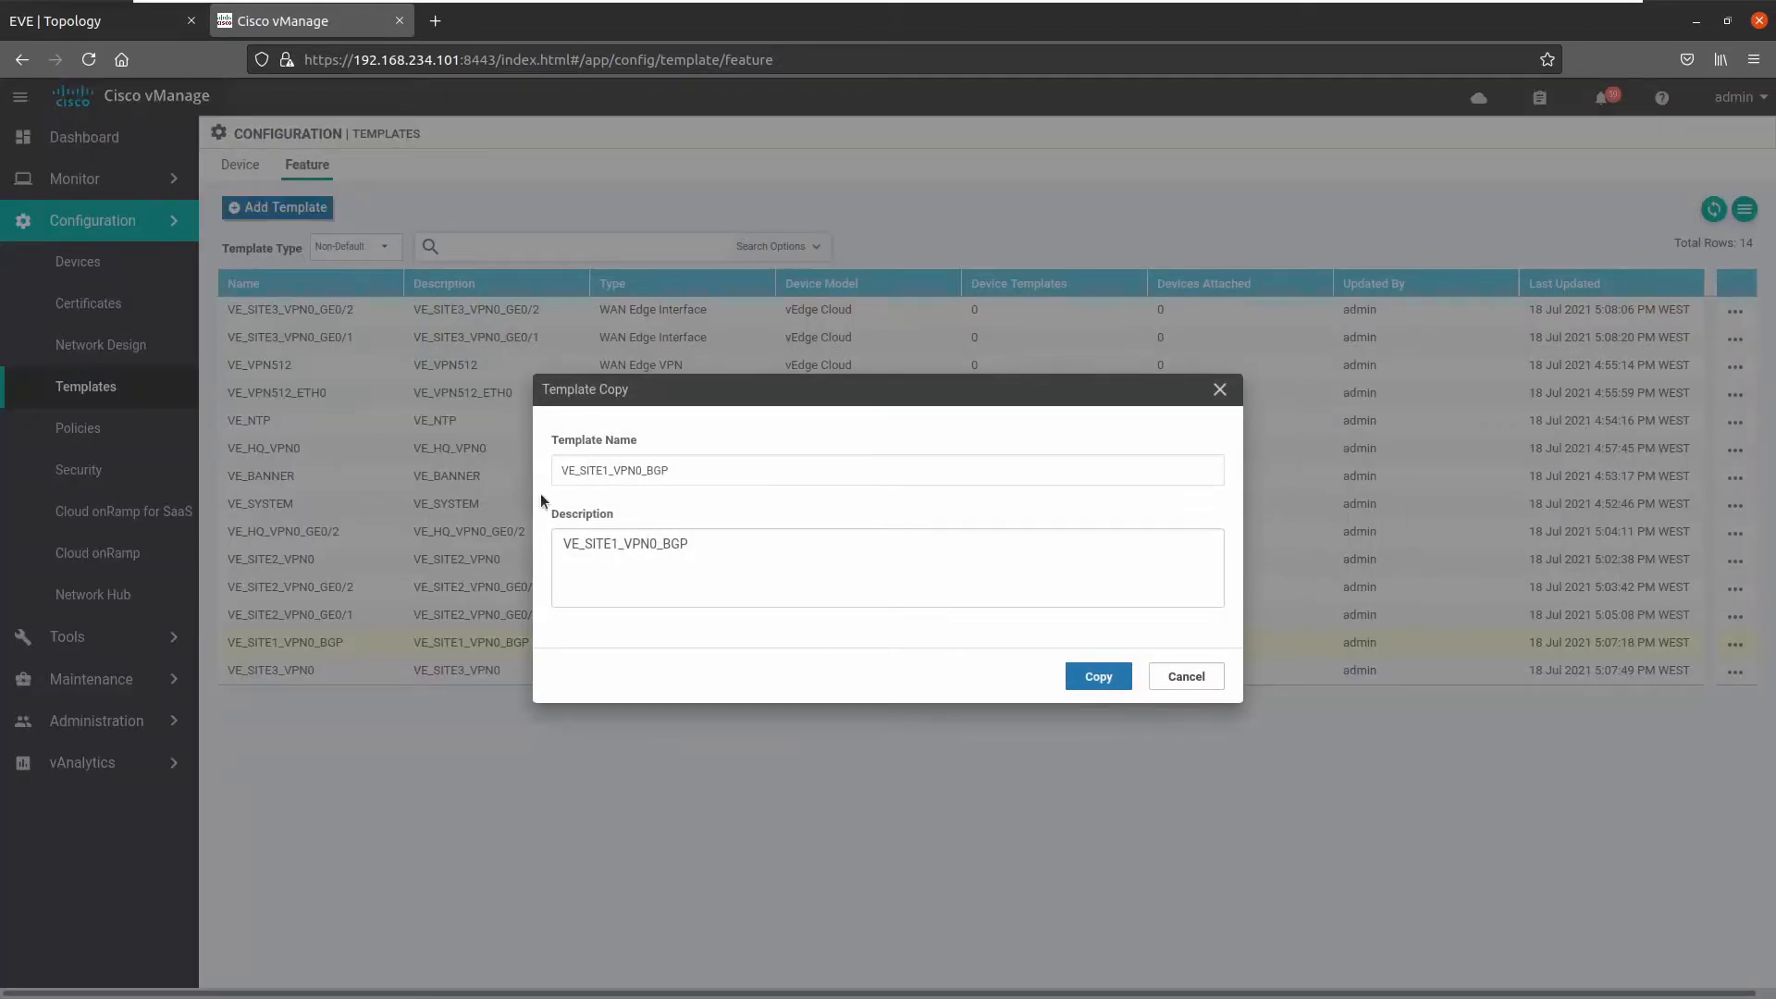
click(606, 472)
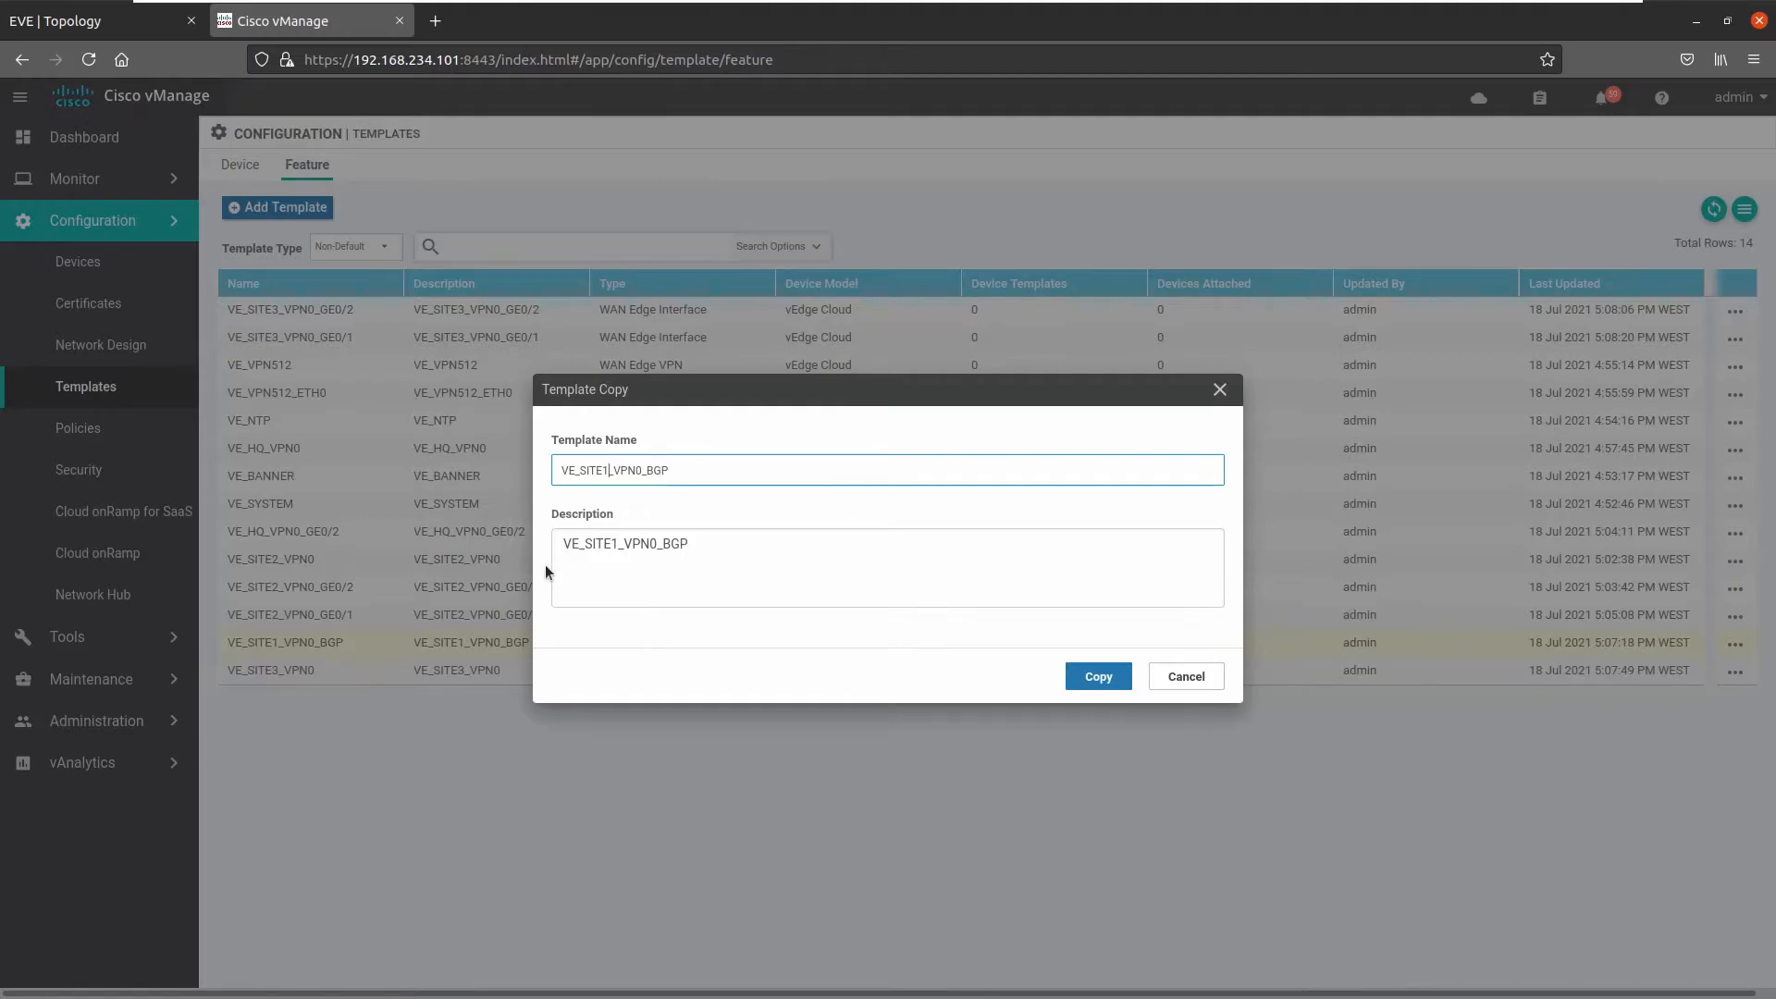
- Copy the VE_SITE1_VPN0_BGP feature template, using VE_SITE3_VPN0_BGP as both the new template name and description
key(BackSpace)
text(3)
click(617, 546)
key(BackSpace)
text(3)
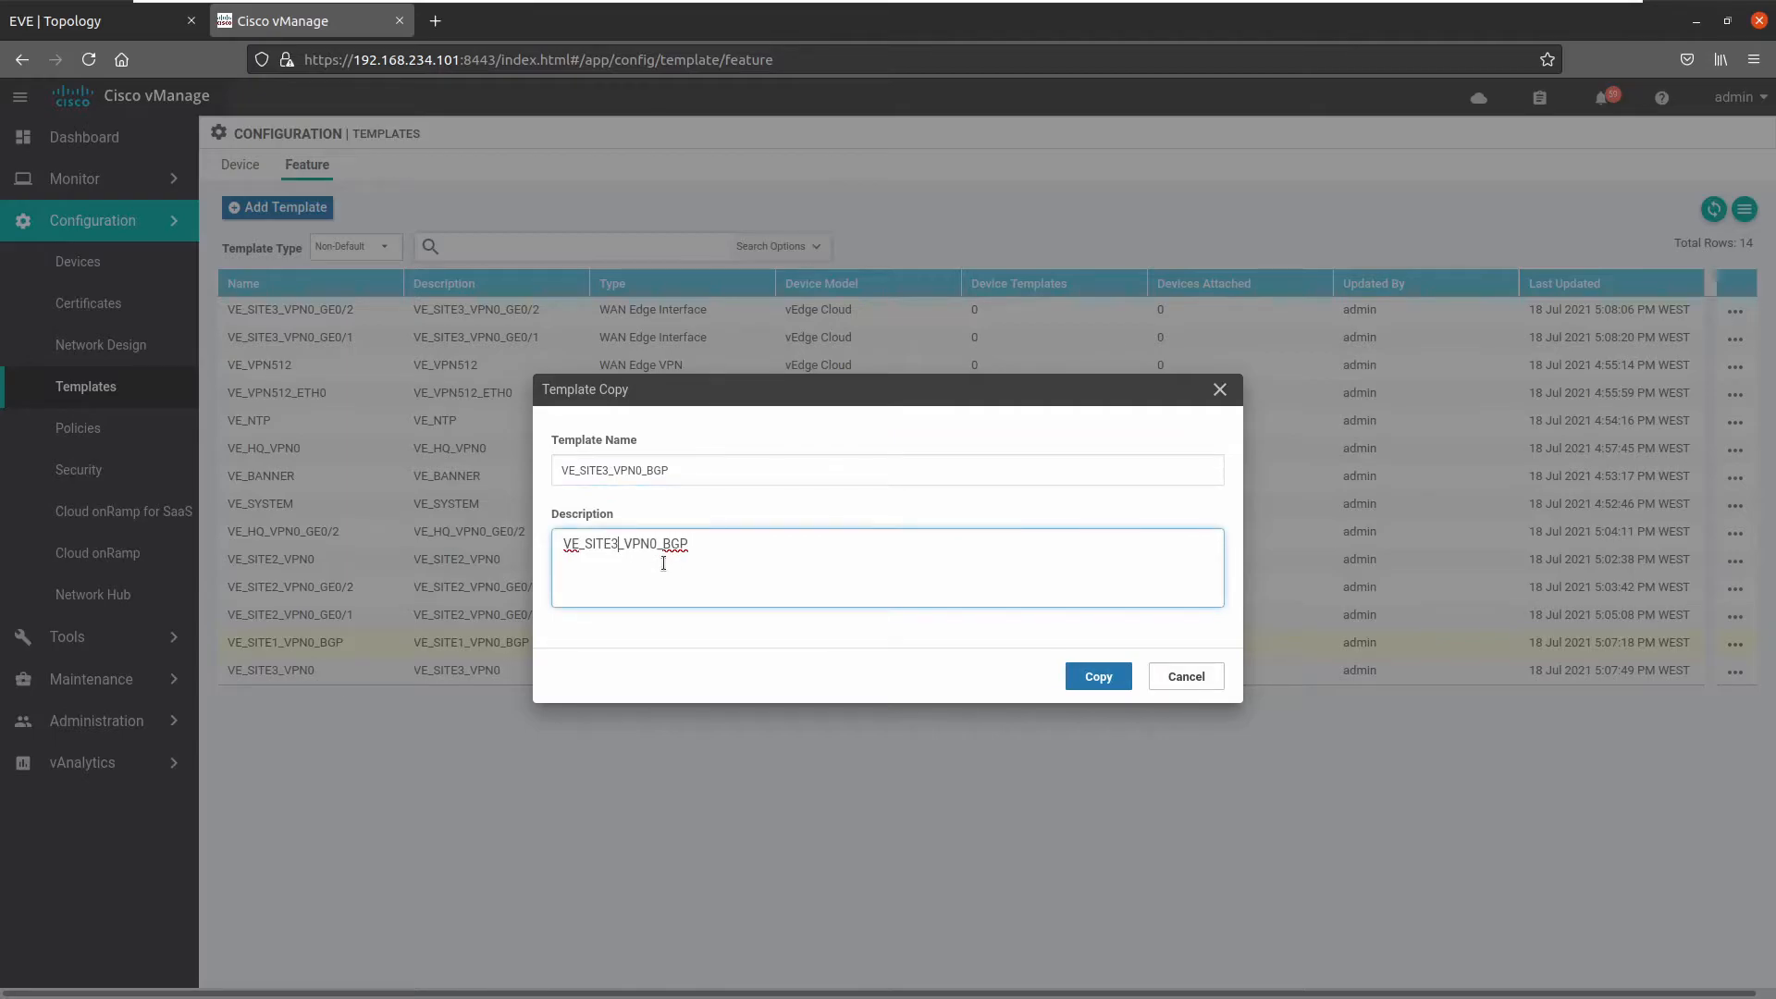
click(1094, 687)
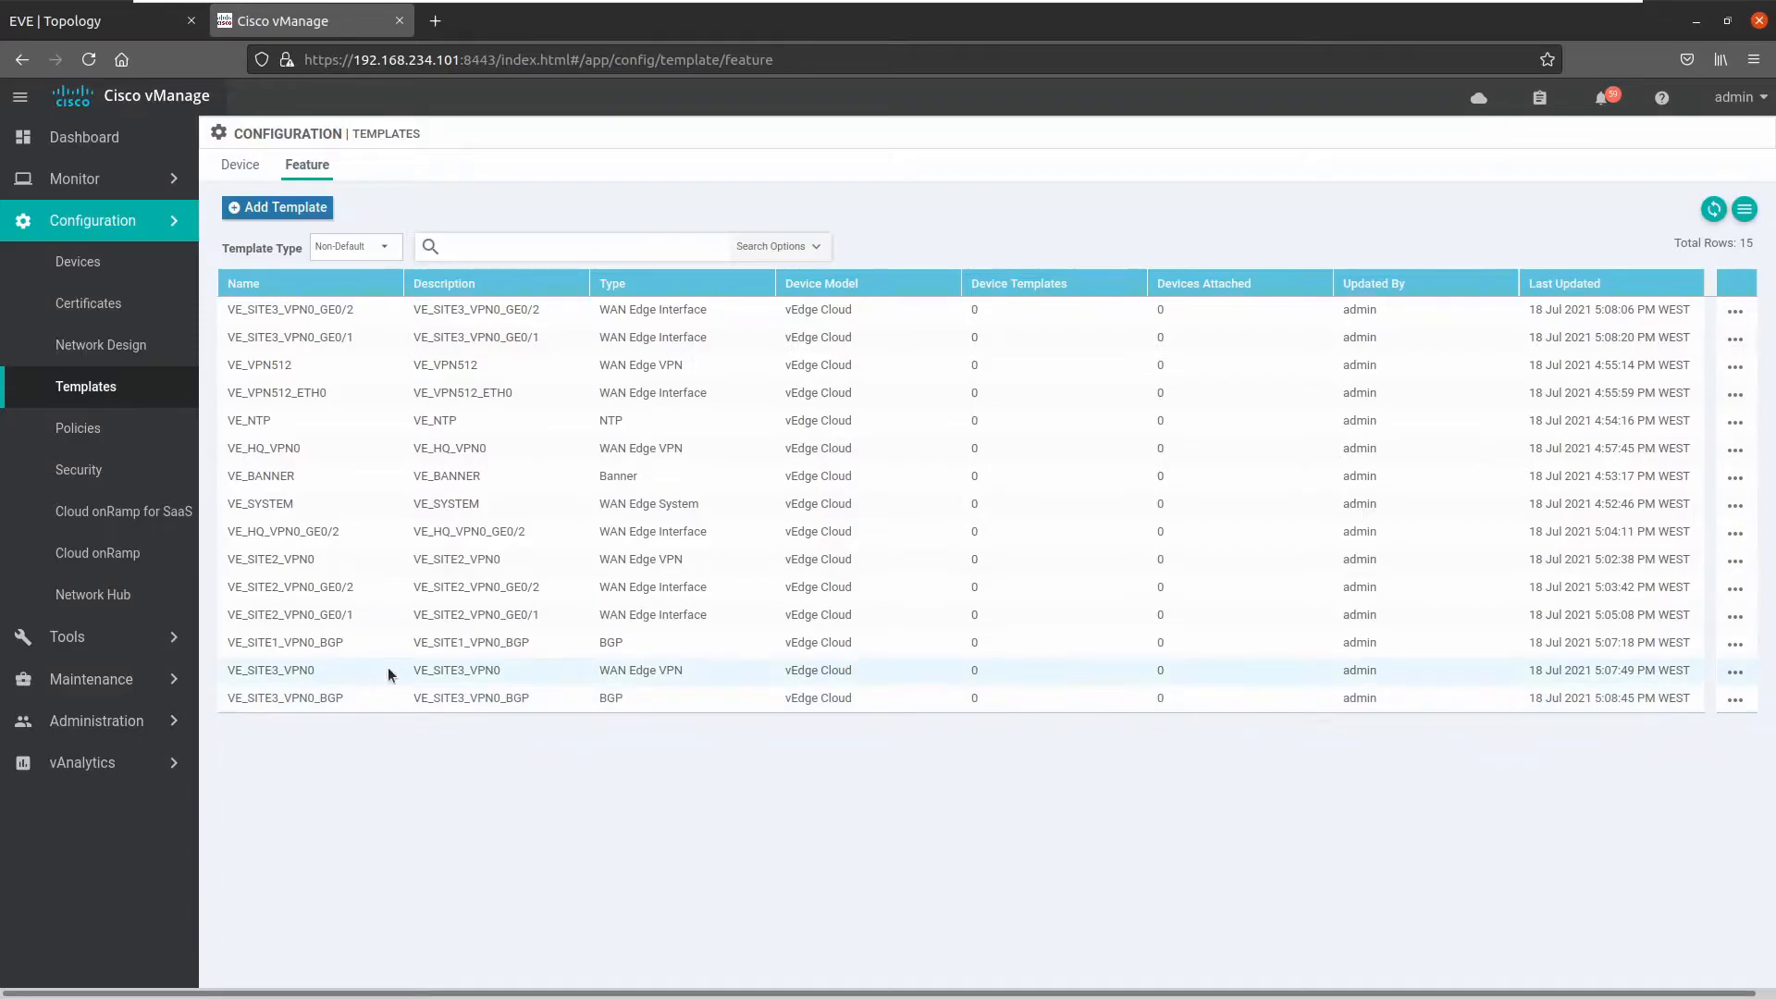
- Open the VE_SITE1_VPN0_BGP template for editing and rename it to VE_SITE2_VPN0_BGP
click(1736, 645)
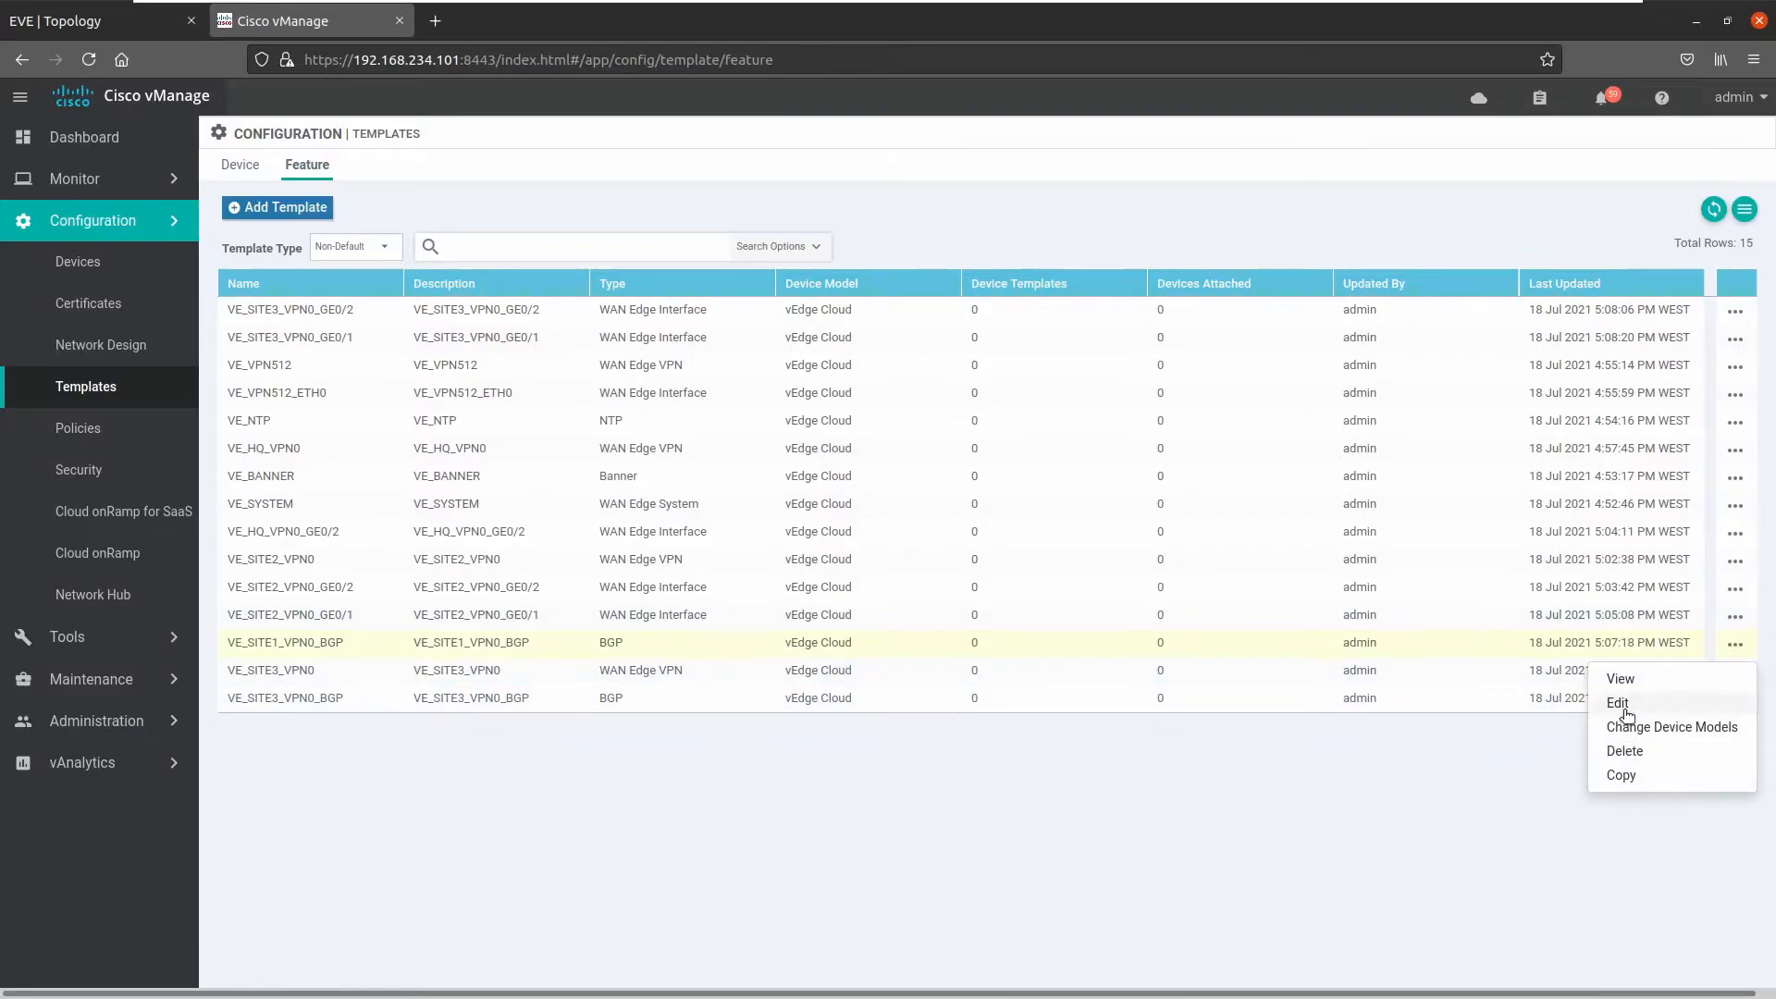
click(1627, 718)
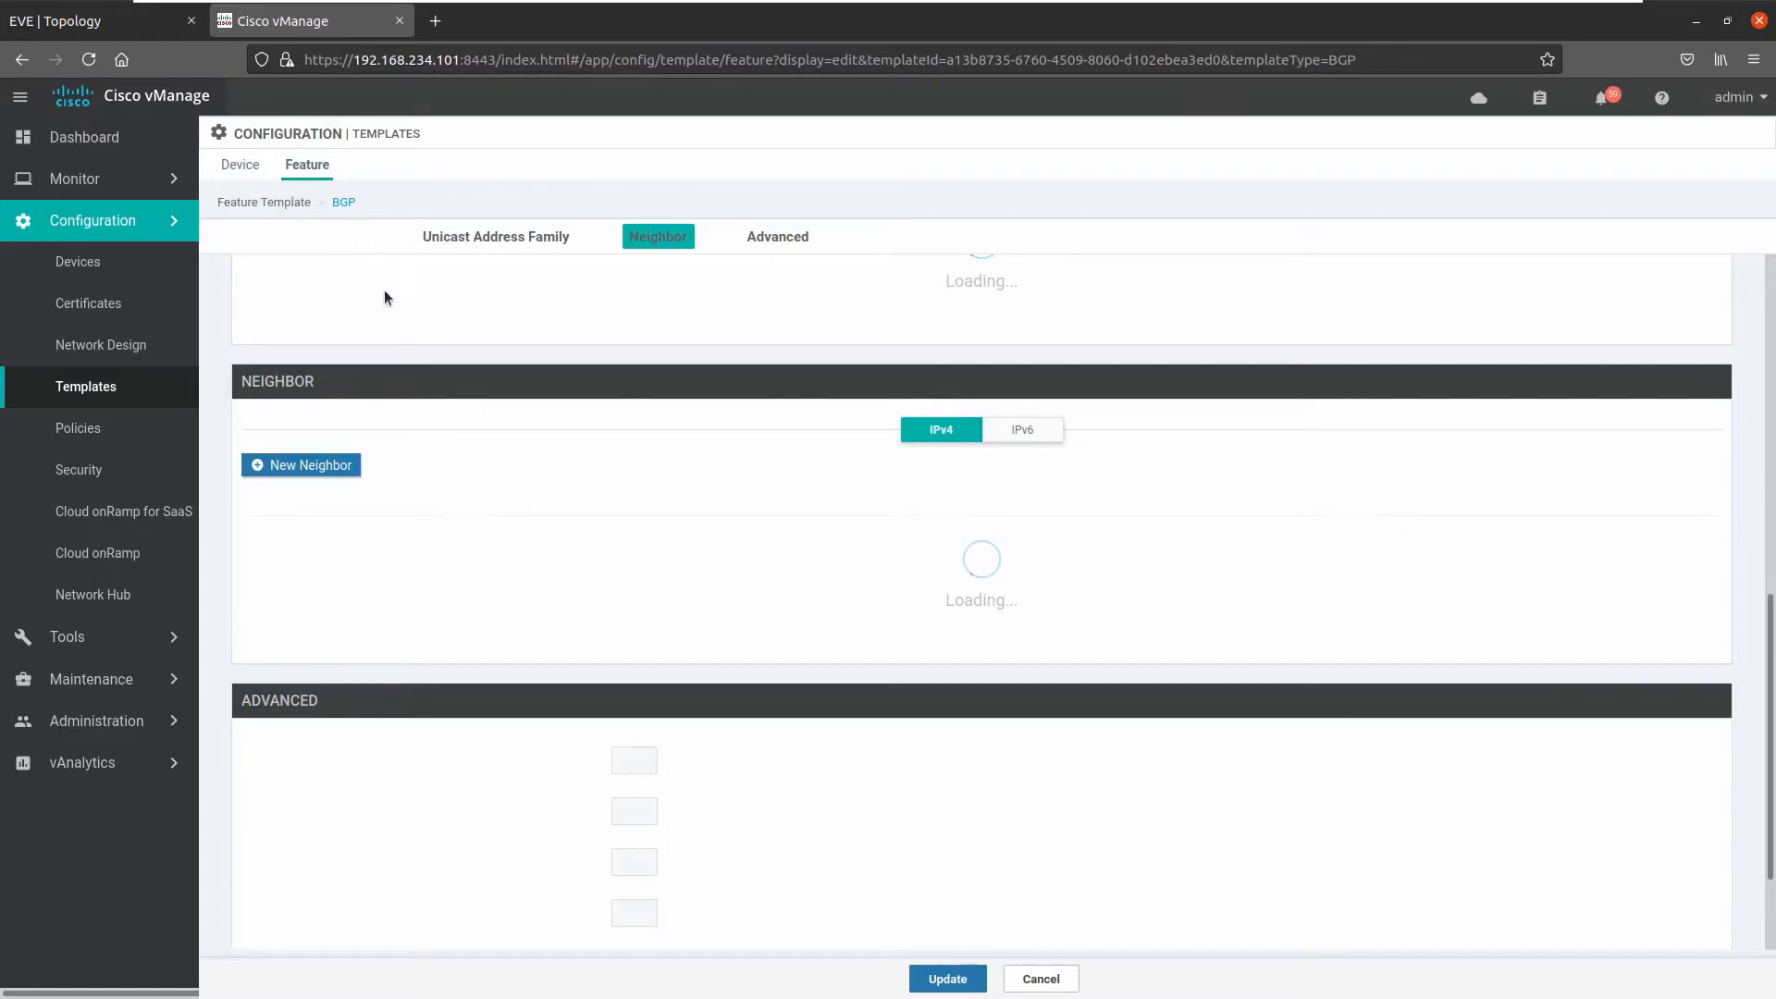
scroll(447, 460, up, 6)
scroll(446, 459, up, 4)
click(329, 234)
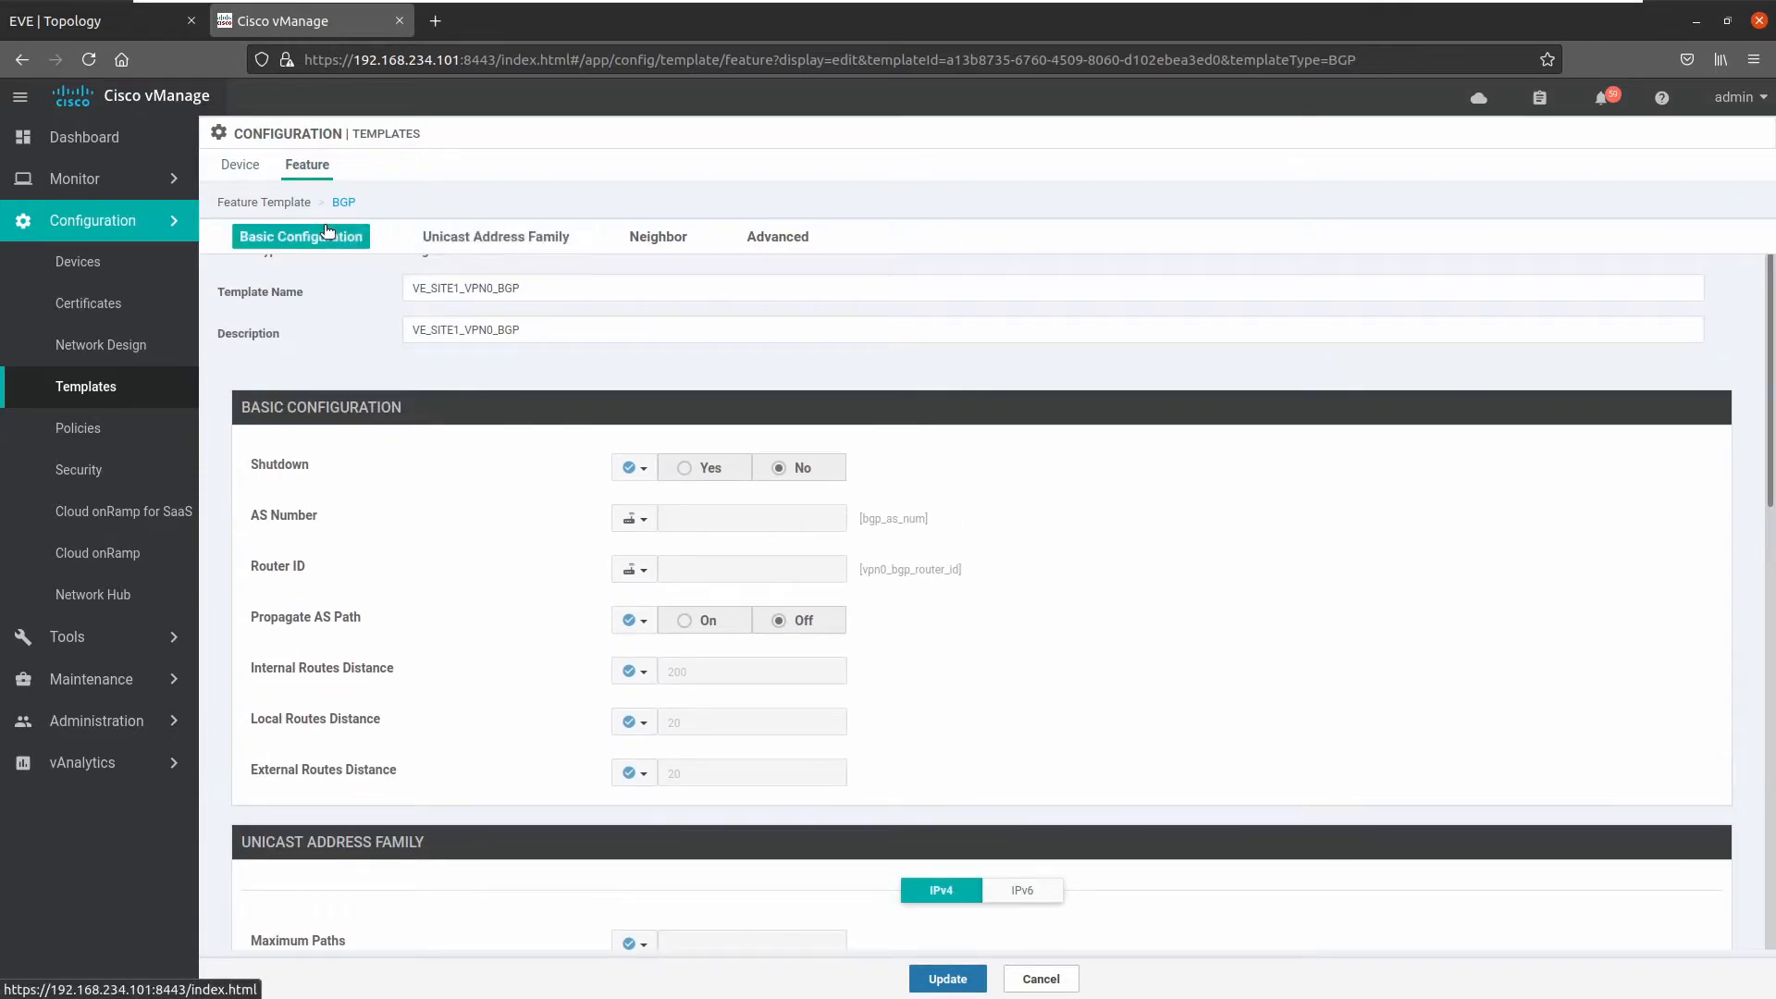
click(453, 288)
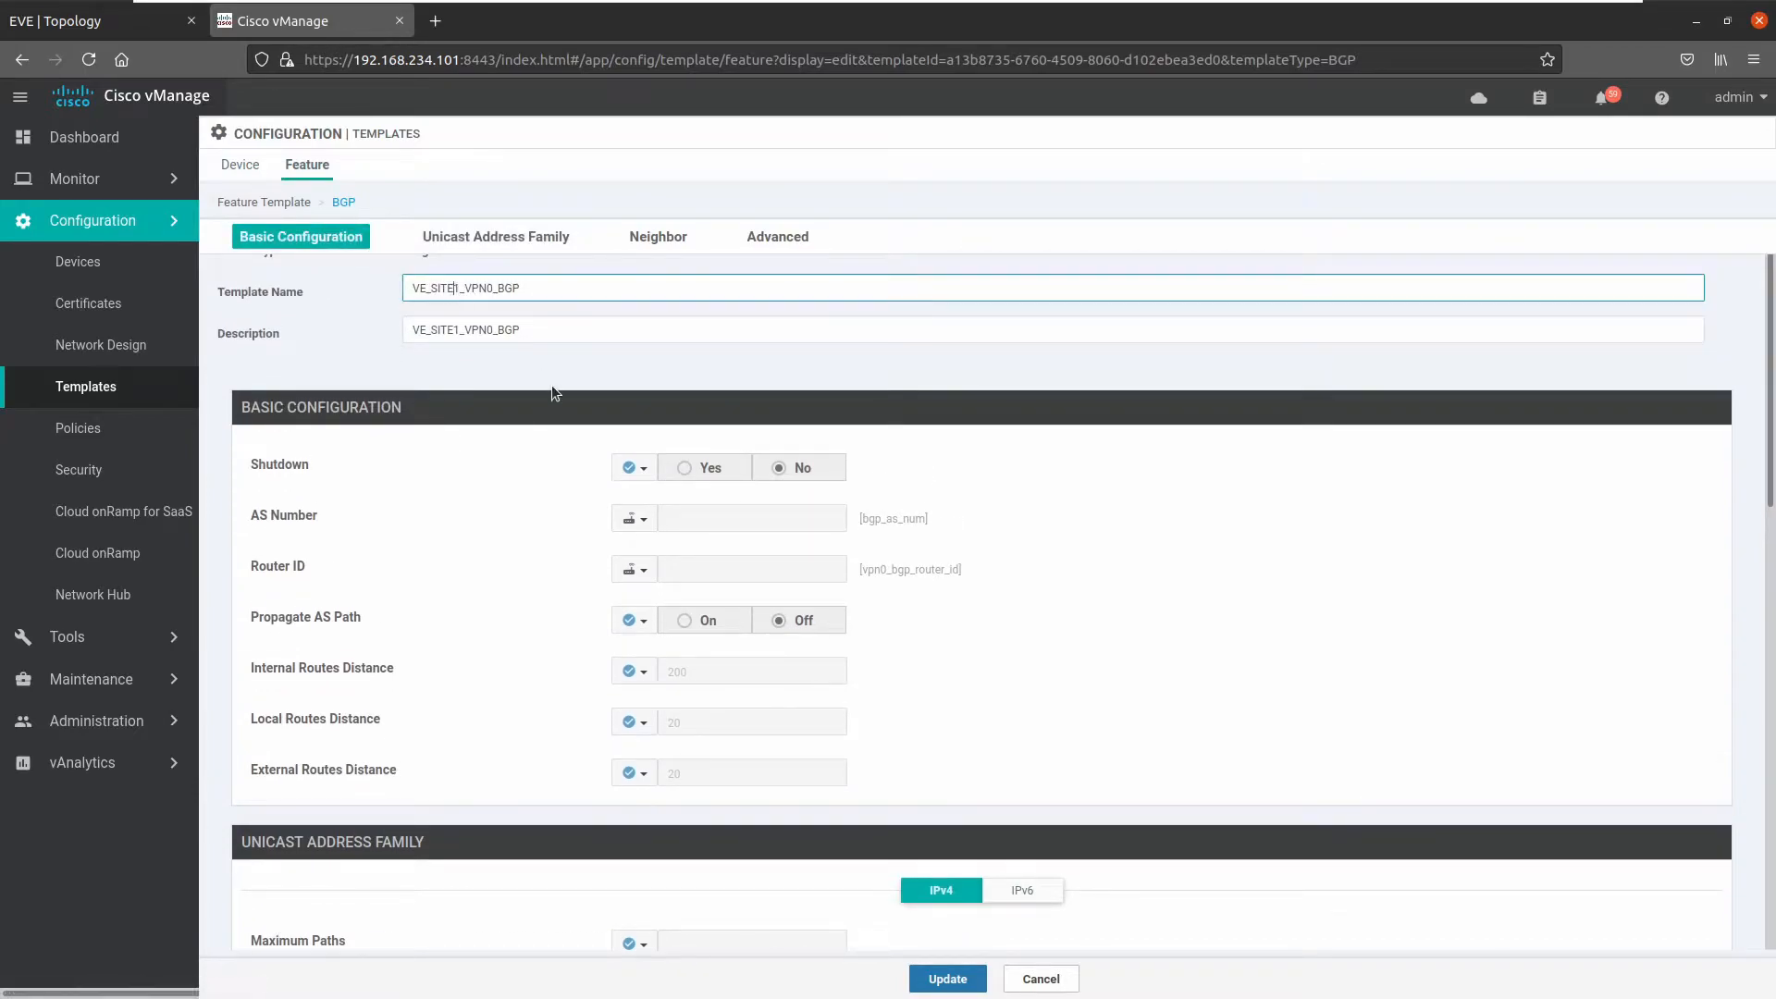
key(Delete)
text(2)
- Change the BGP template's description to VE_SITE2_VPN0_BGP and save the updated template
key(Tab)
key(Home)
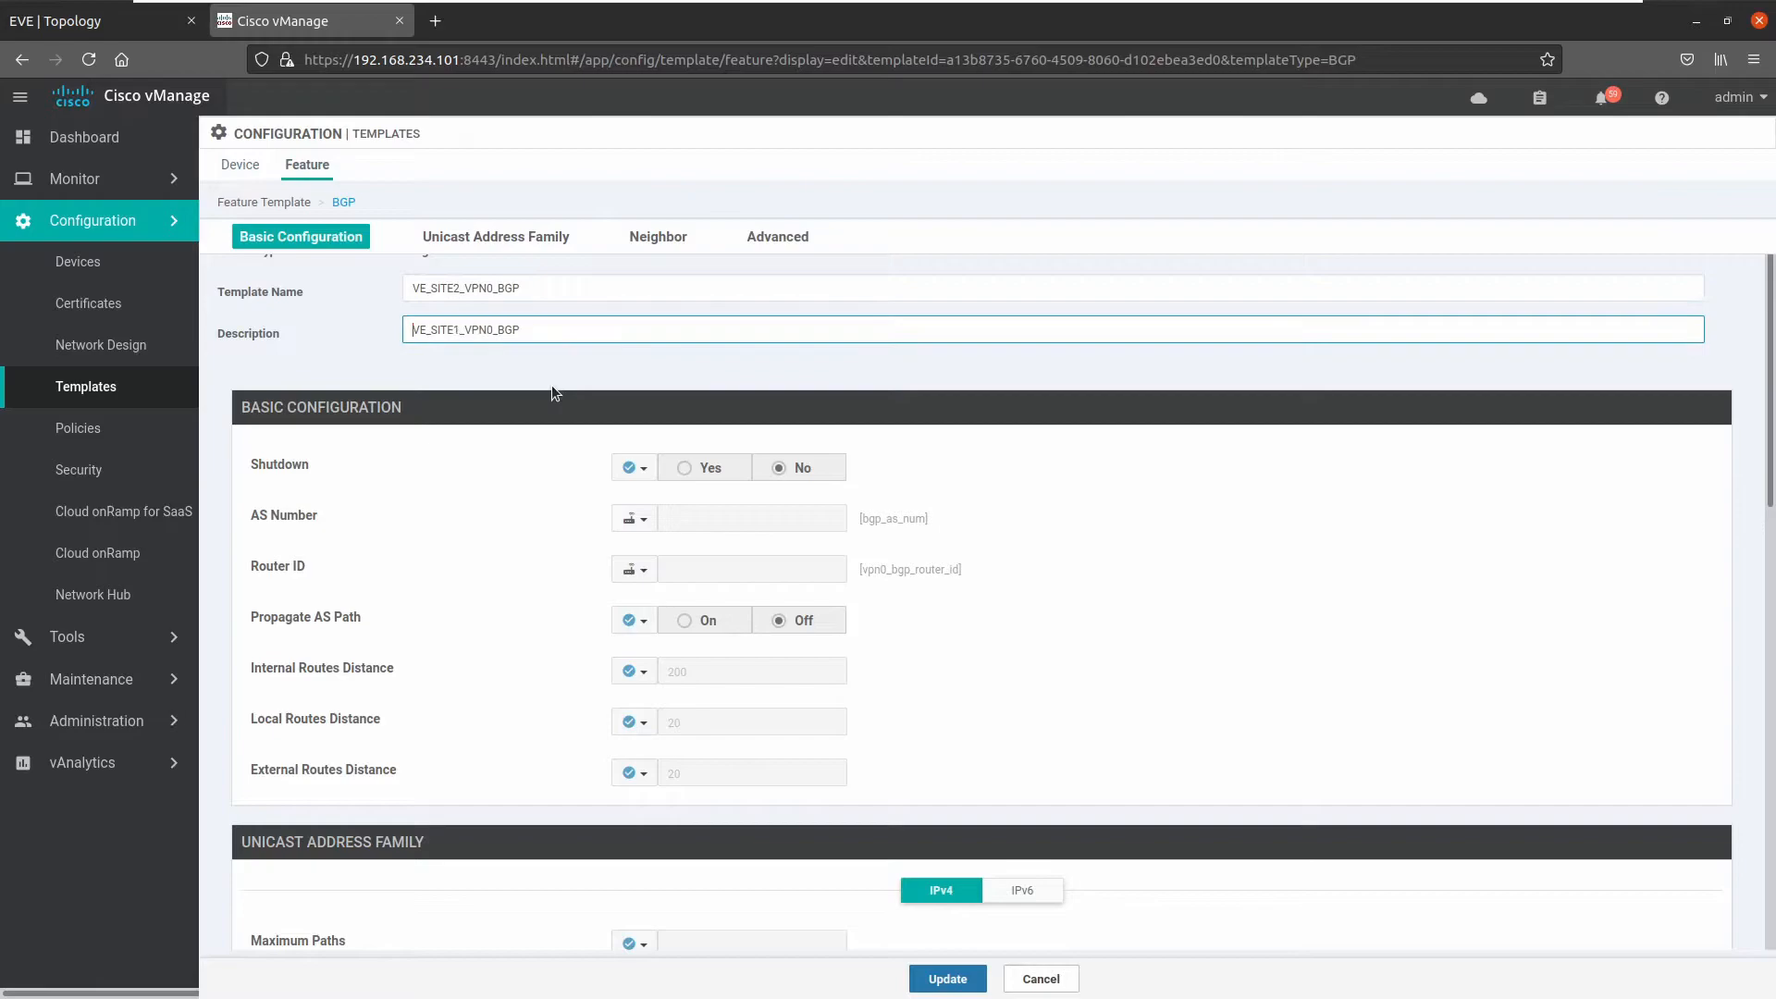
key(Right)
key(Right)
key(Right)
scroll(552, 392, up, 1)
key(Delete)
text(2)
click(969, 978)
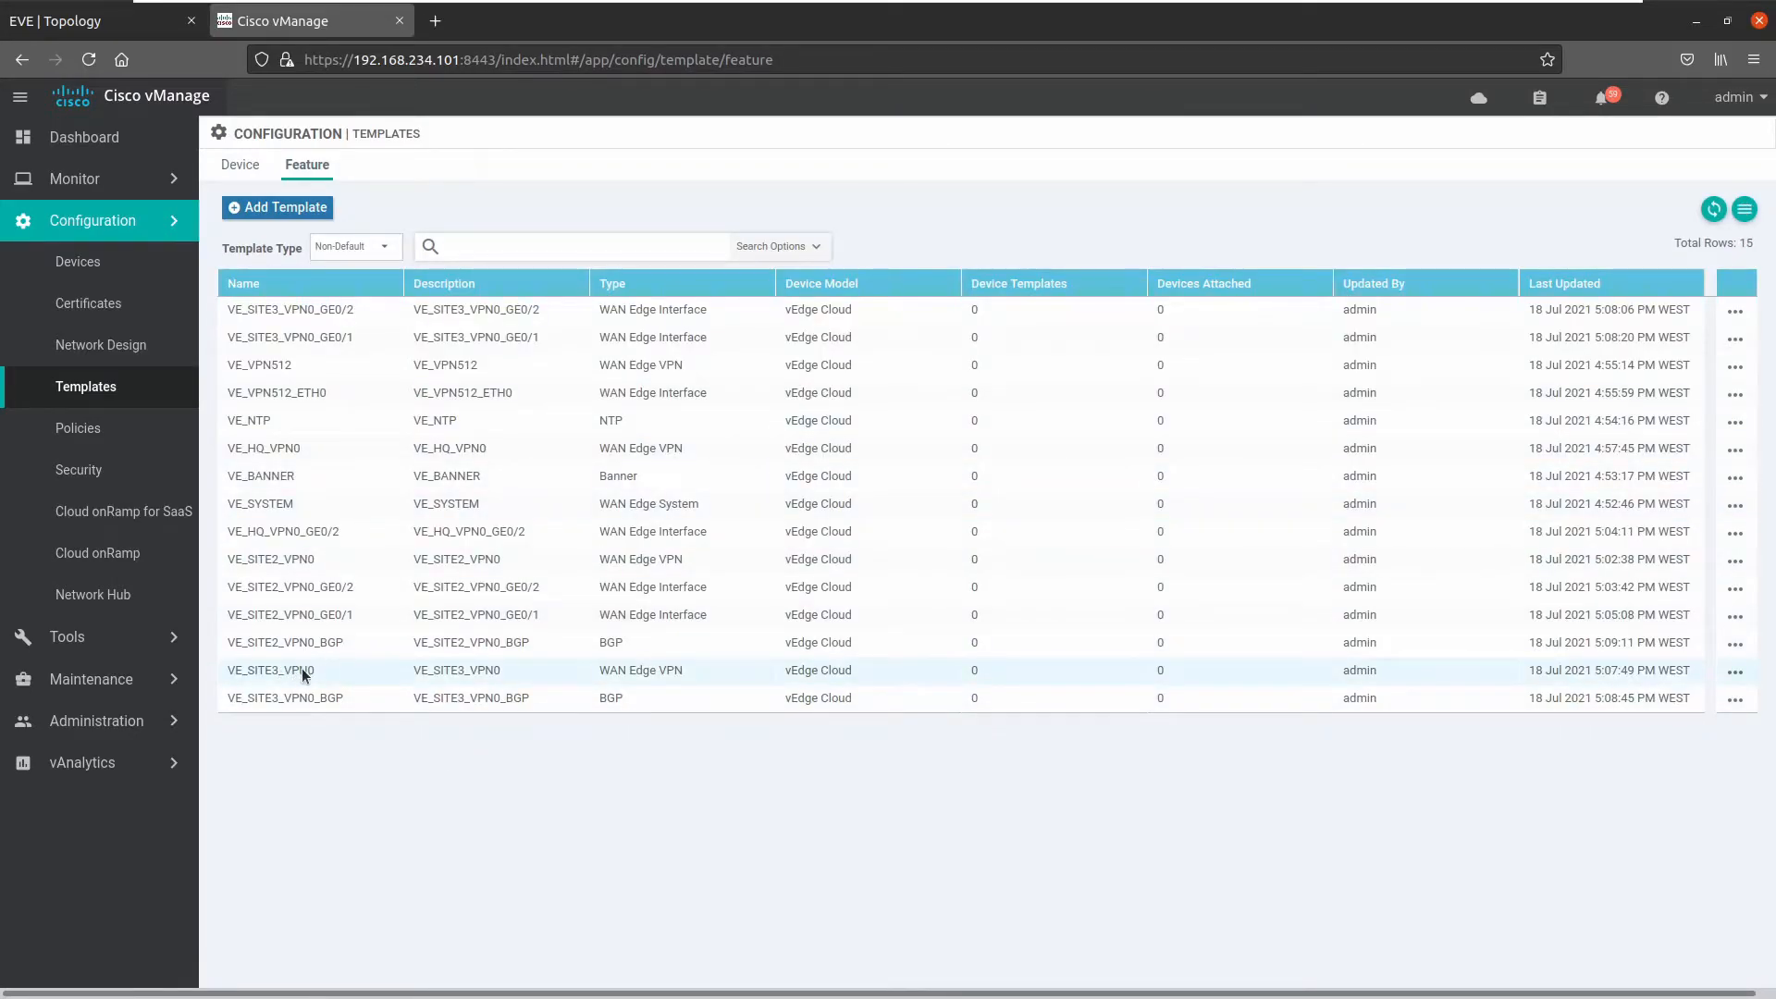
- Switch to the EVE topology to examine the branch sites' vEdge connections, and return to vManage
click(298, 674)
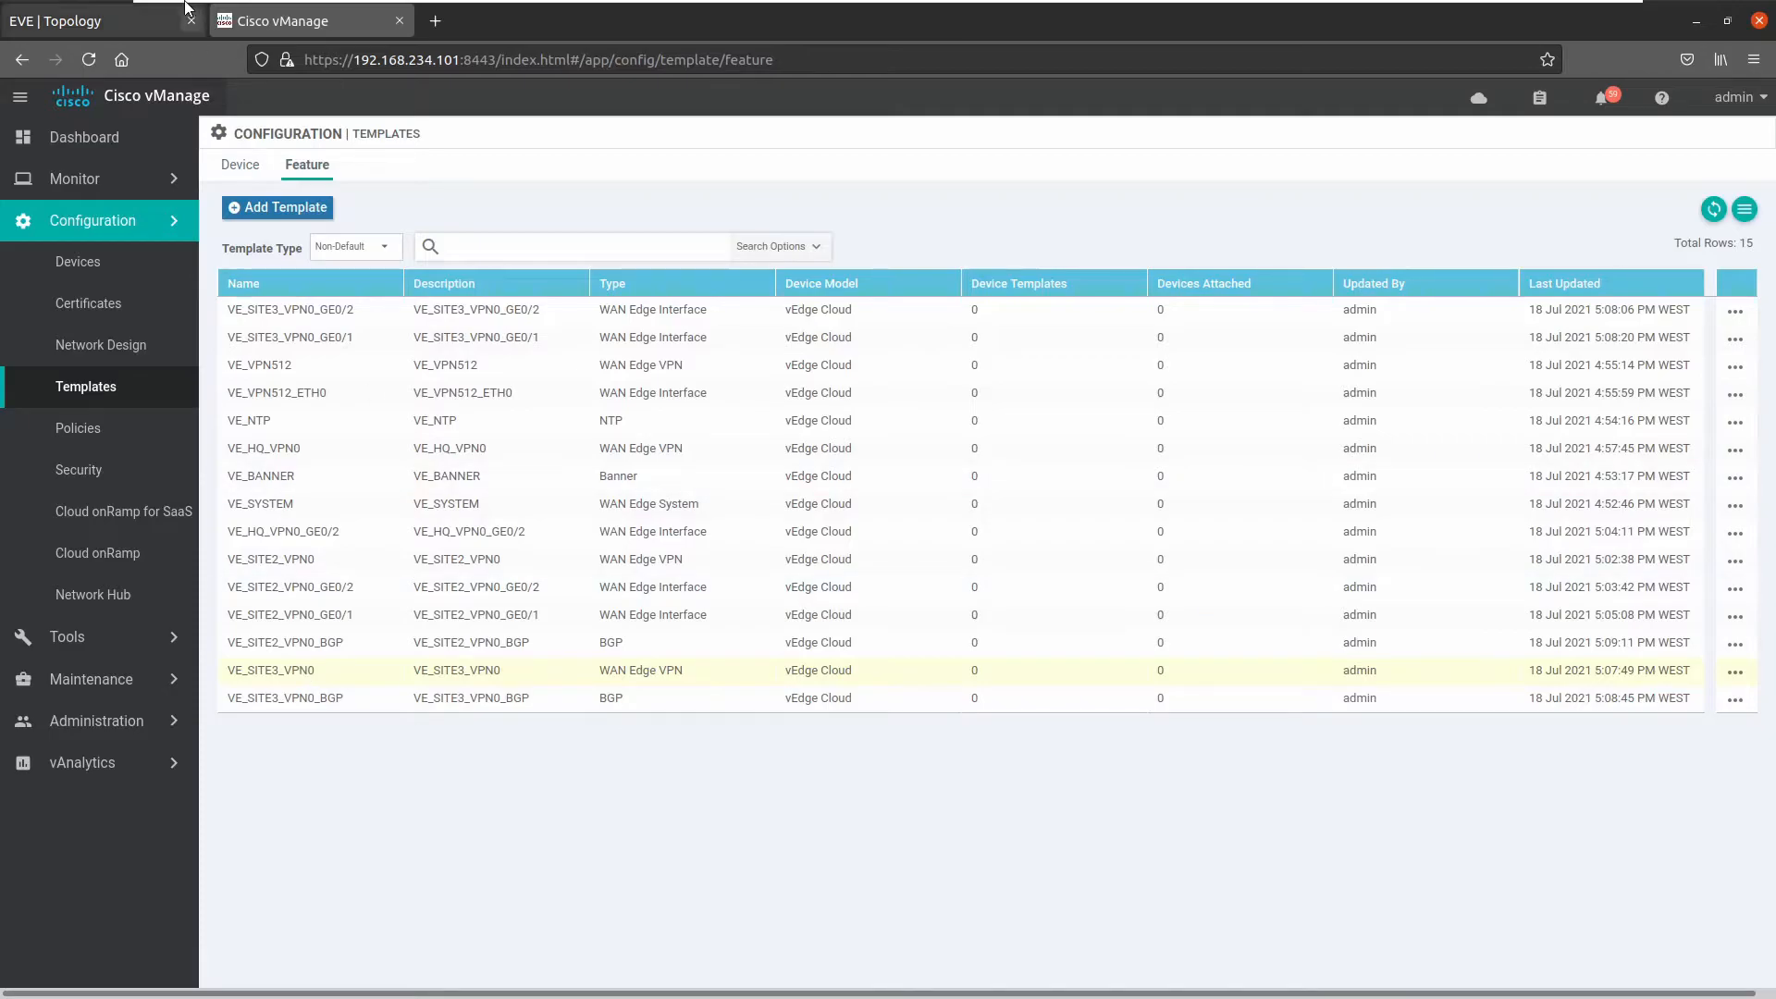
click(103, 28)
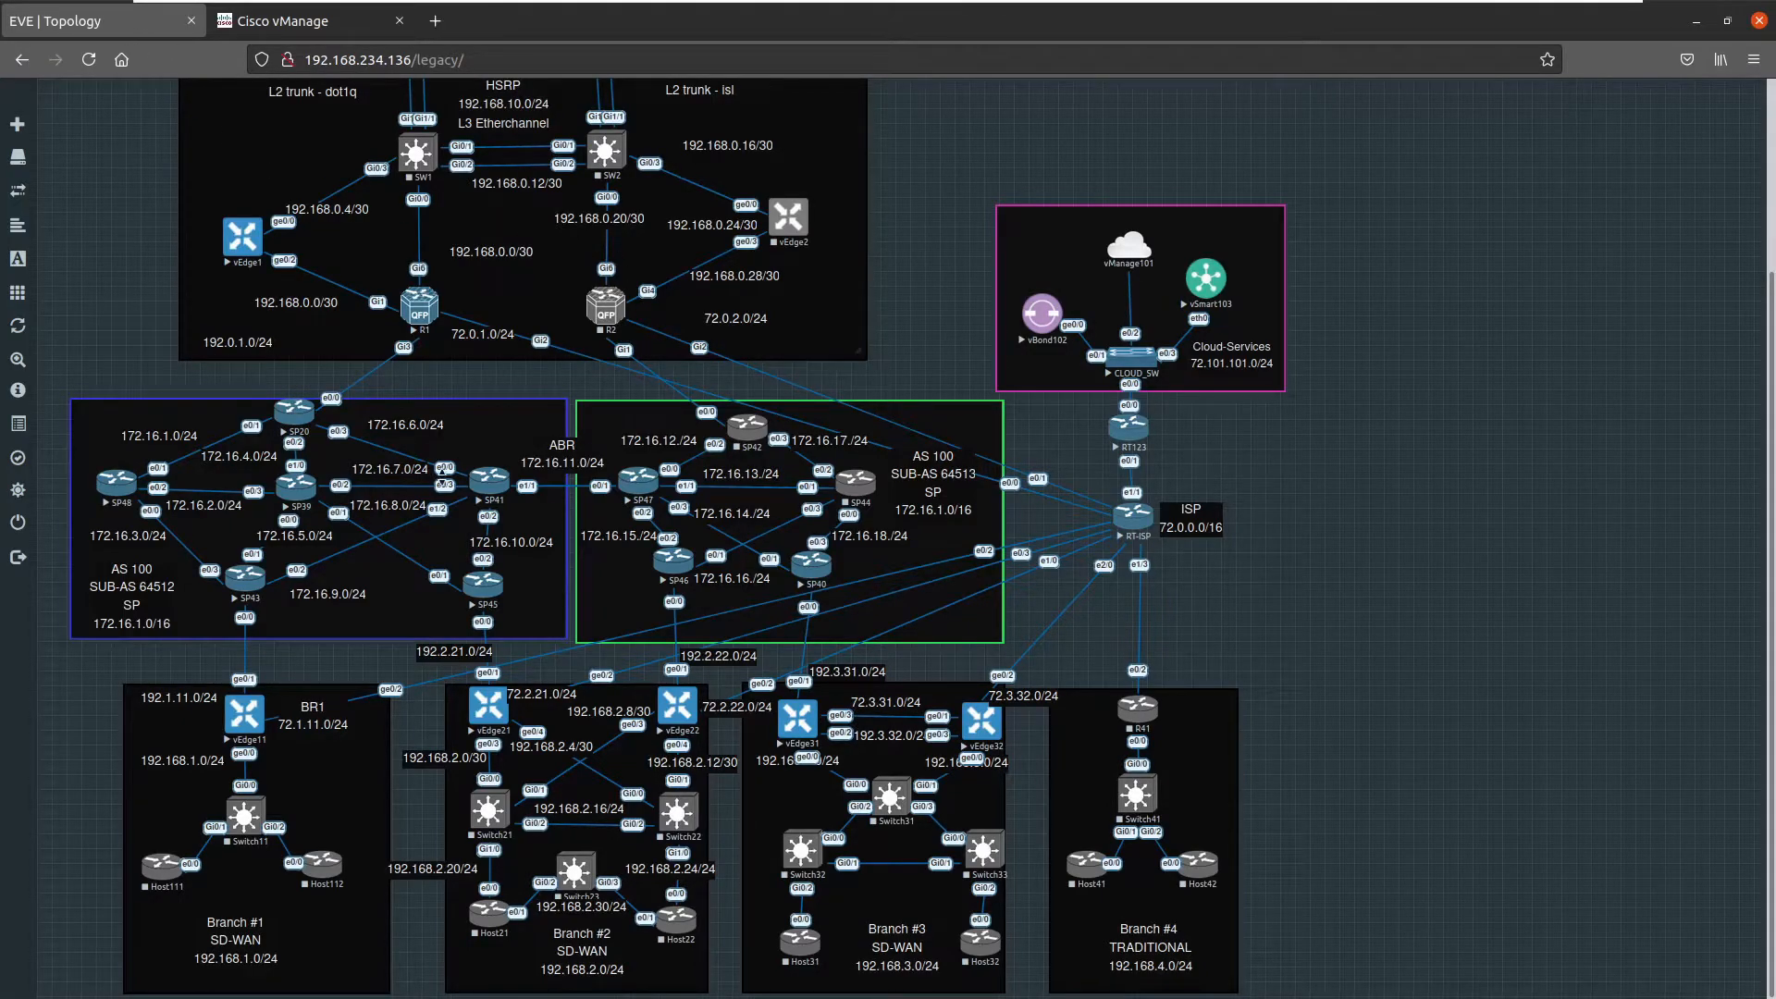
click(252, 27)
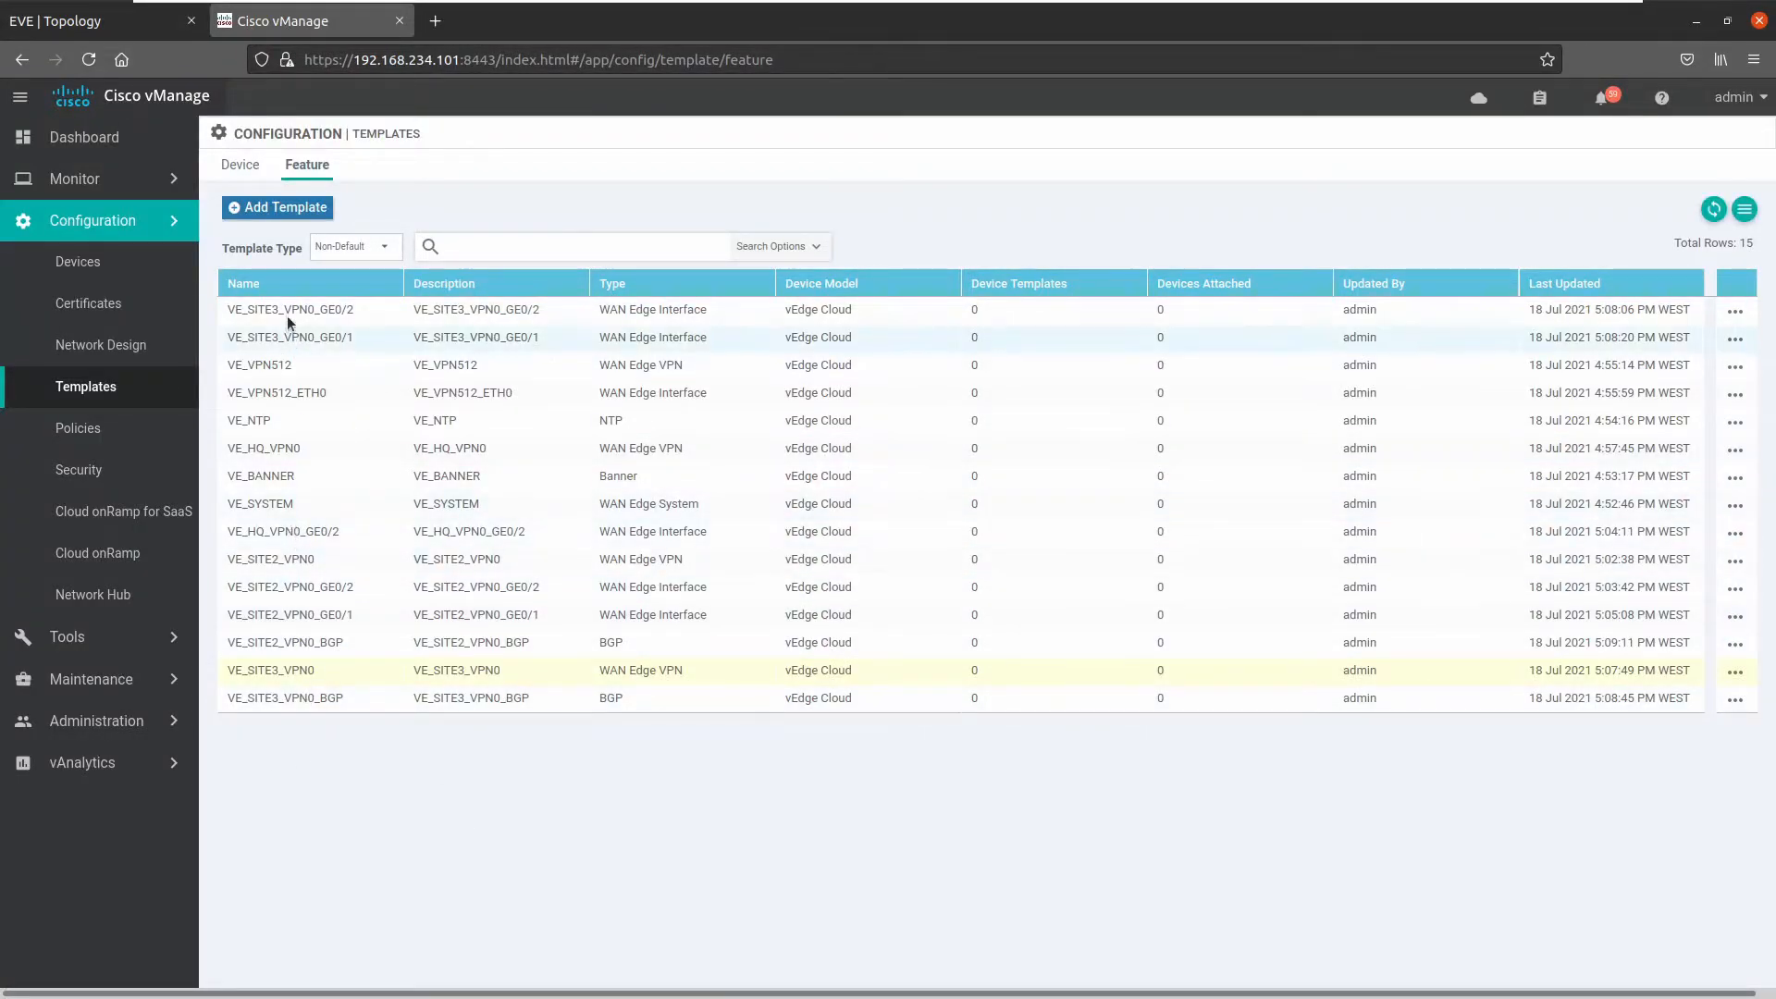
- Sort the feature templates by name and copy VE_SITE3_VPN0_GE0/2 with VE_SITE3_VPN0_GE0/3 as its name and description
click(250, 285)
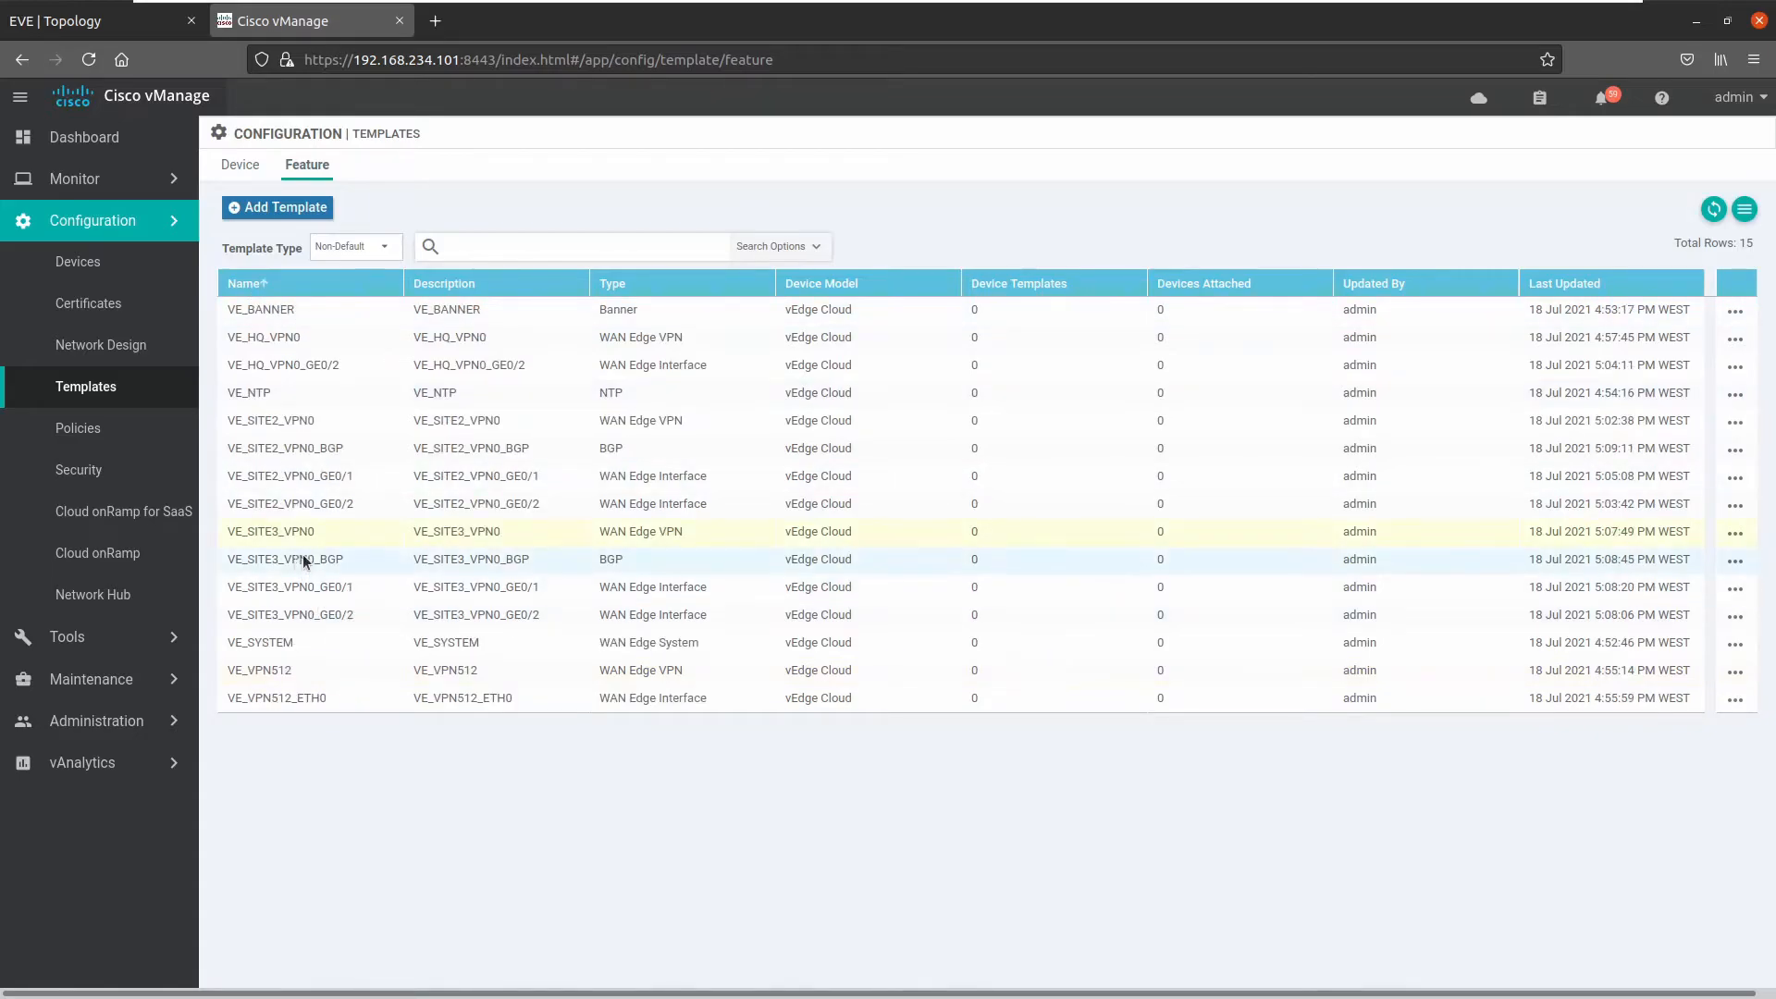
click(1736, 617)
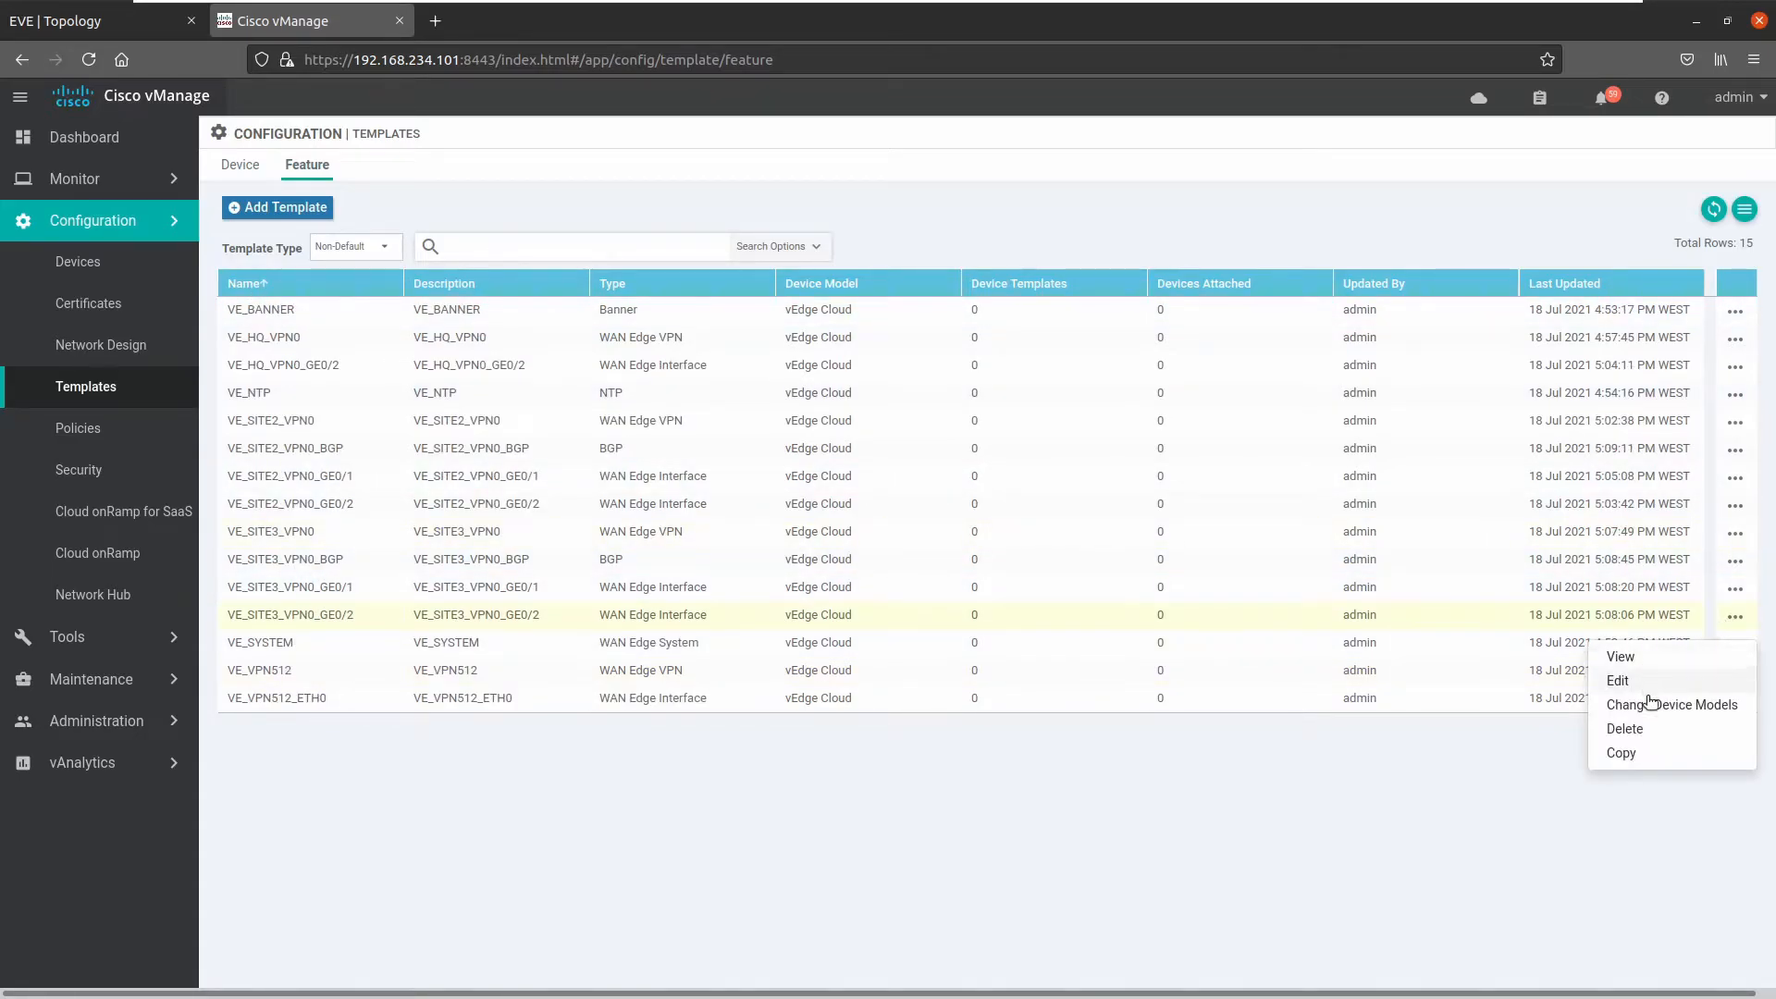
click(1621, 752)
click(694, 475)
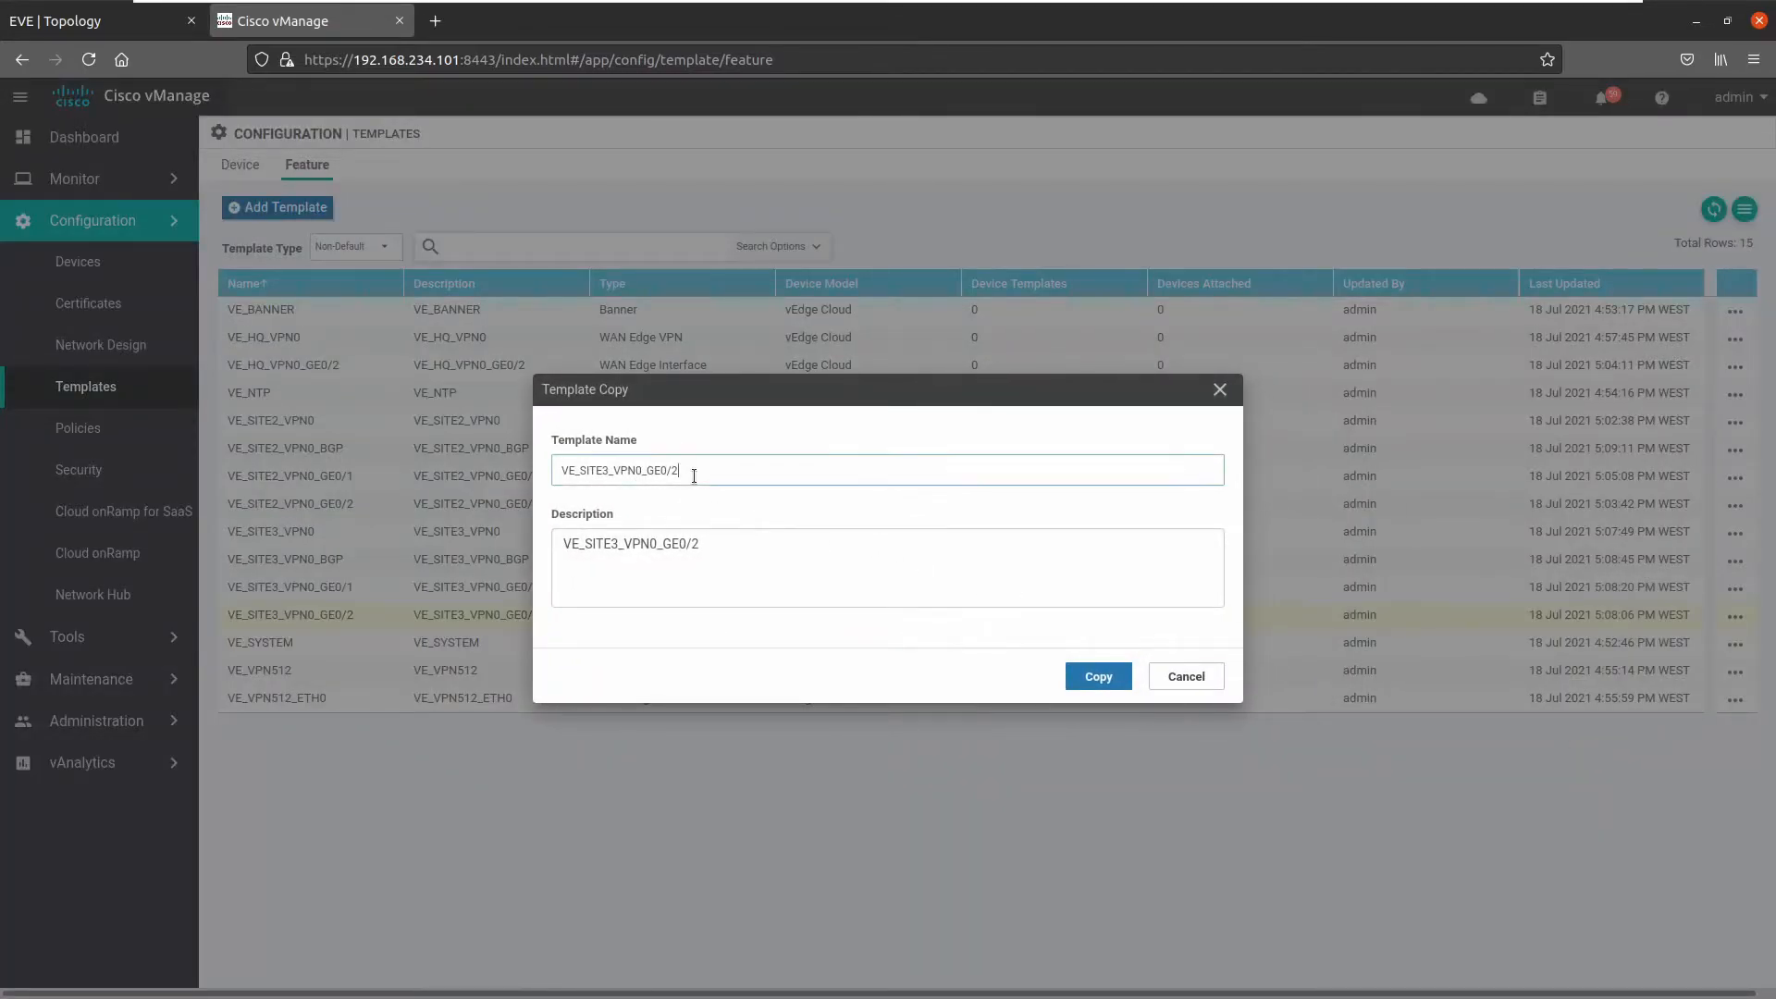
key(Tab)
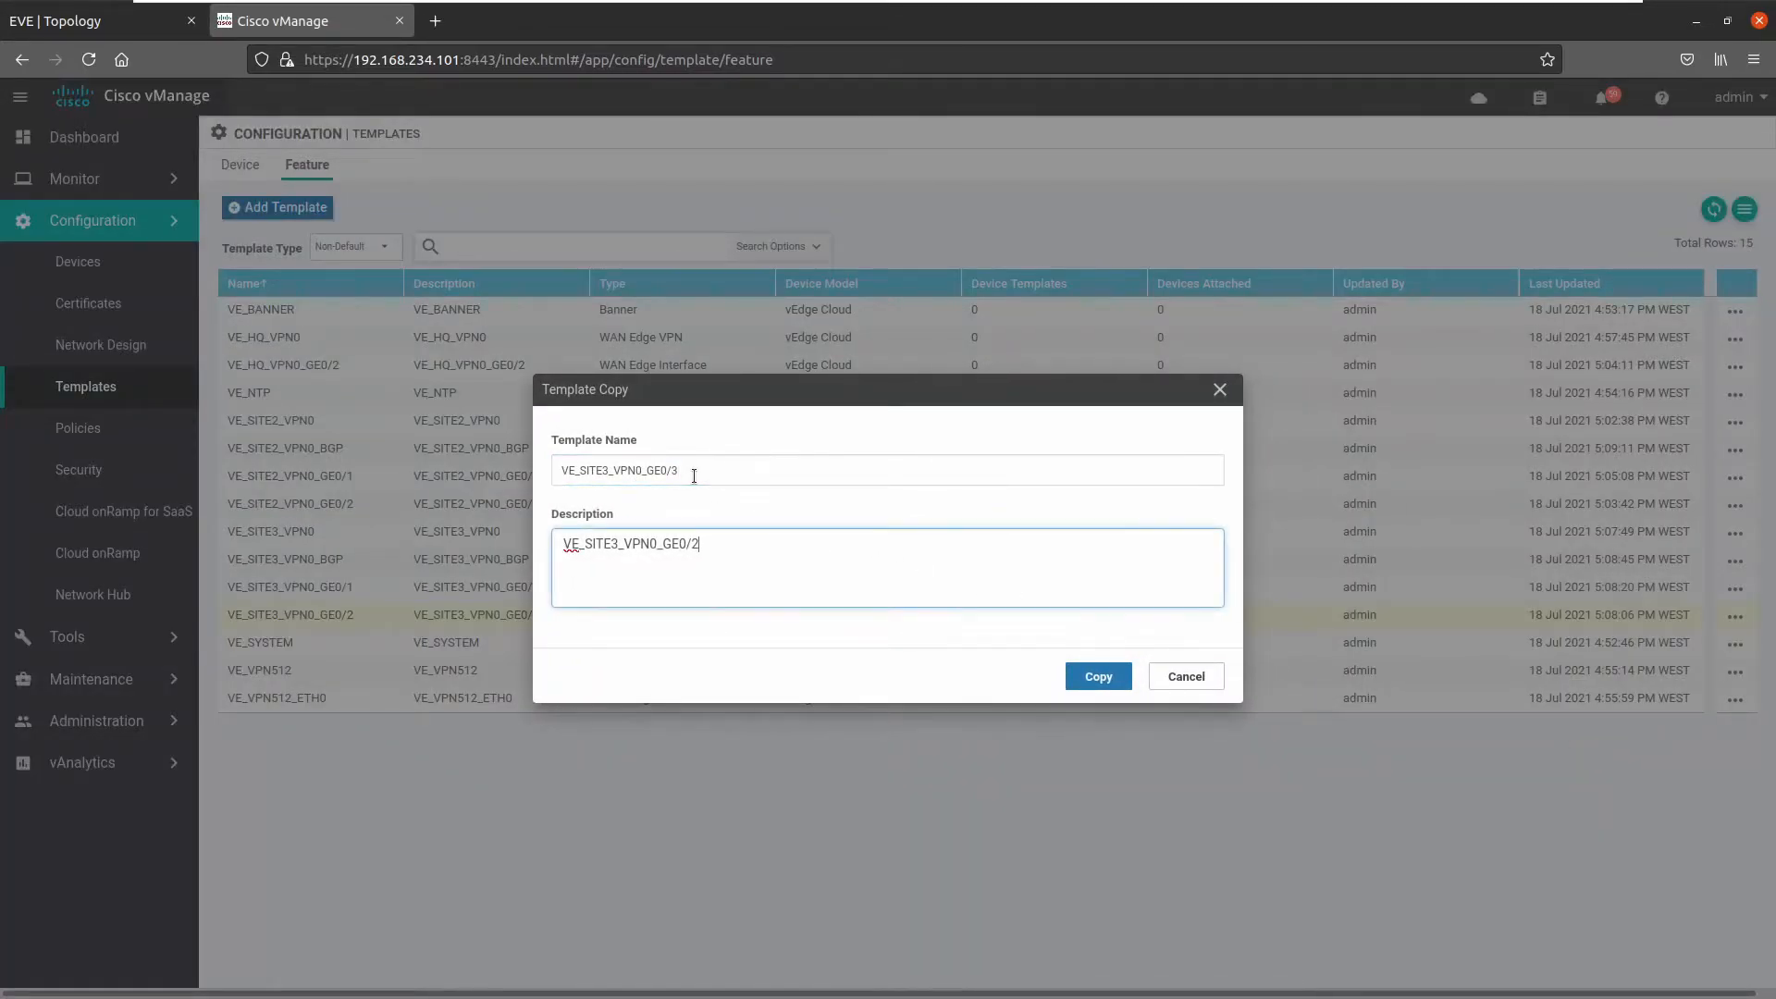
click(1118, 690)
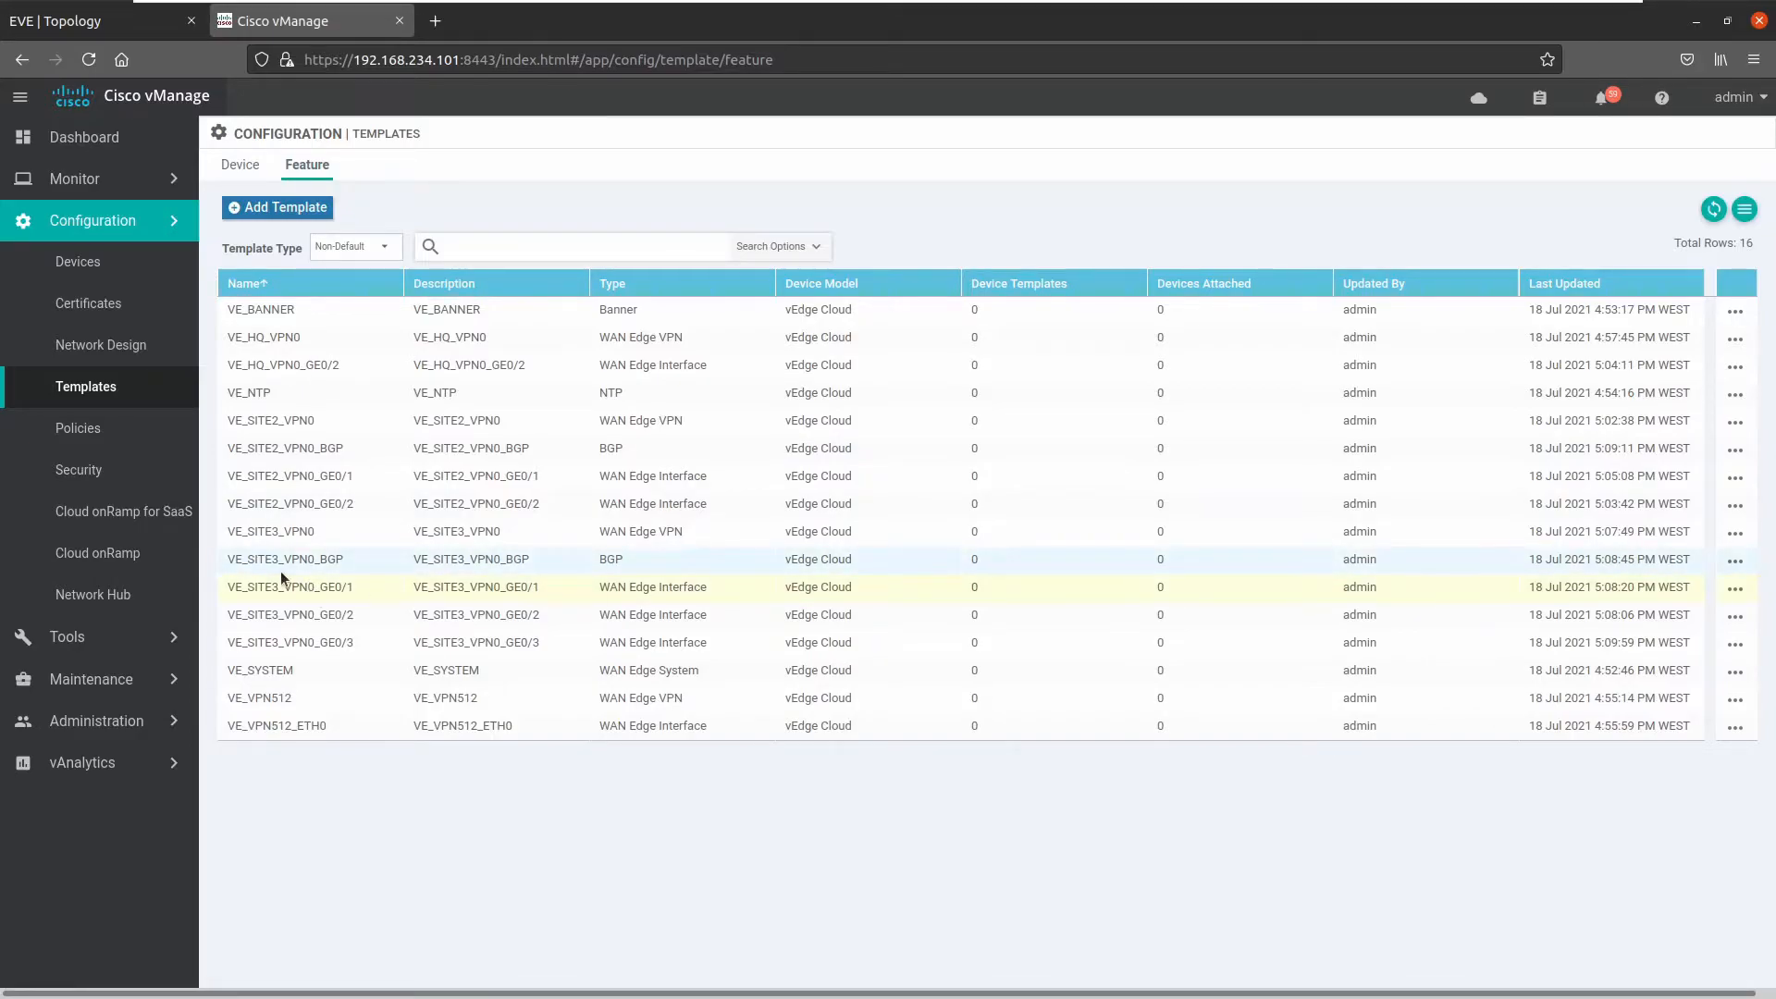
- Open the VE_SITE3_VPN0_GE0/1 template, review its basic, tunnel, allowed service and NAT settings, and leave it without saving
click(1735, 588)
click(1615, 657)
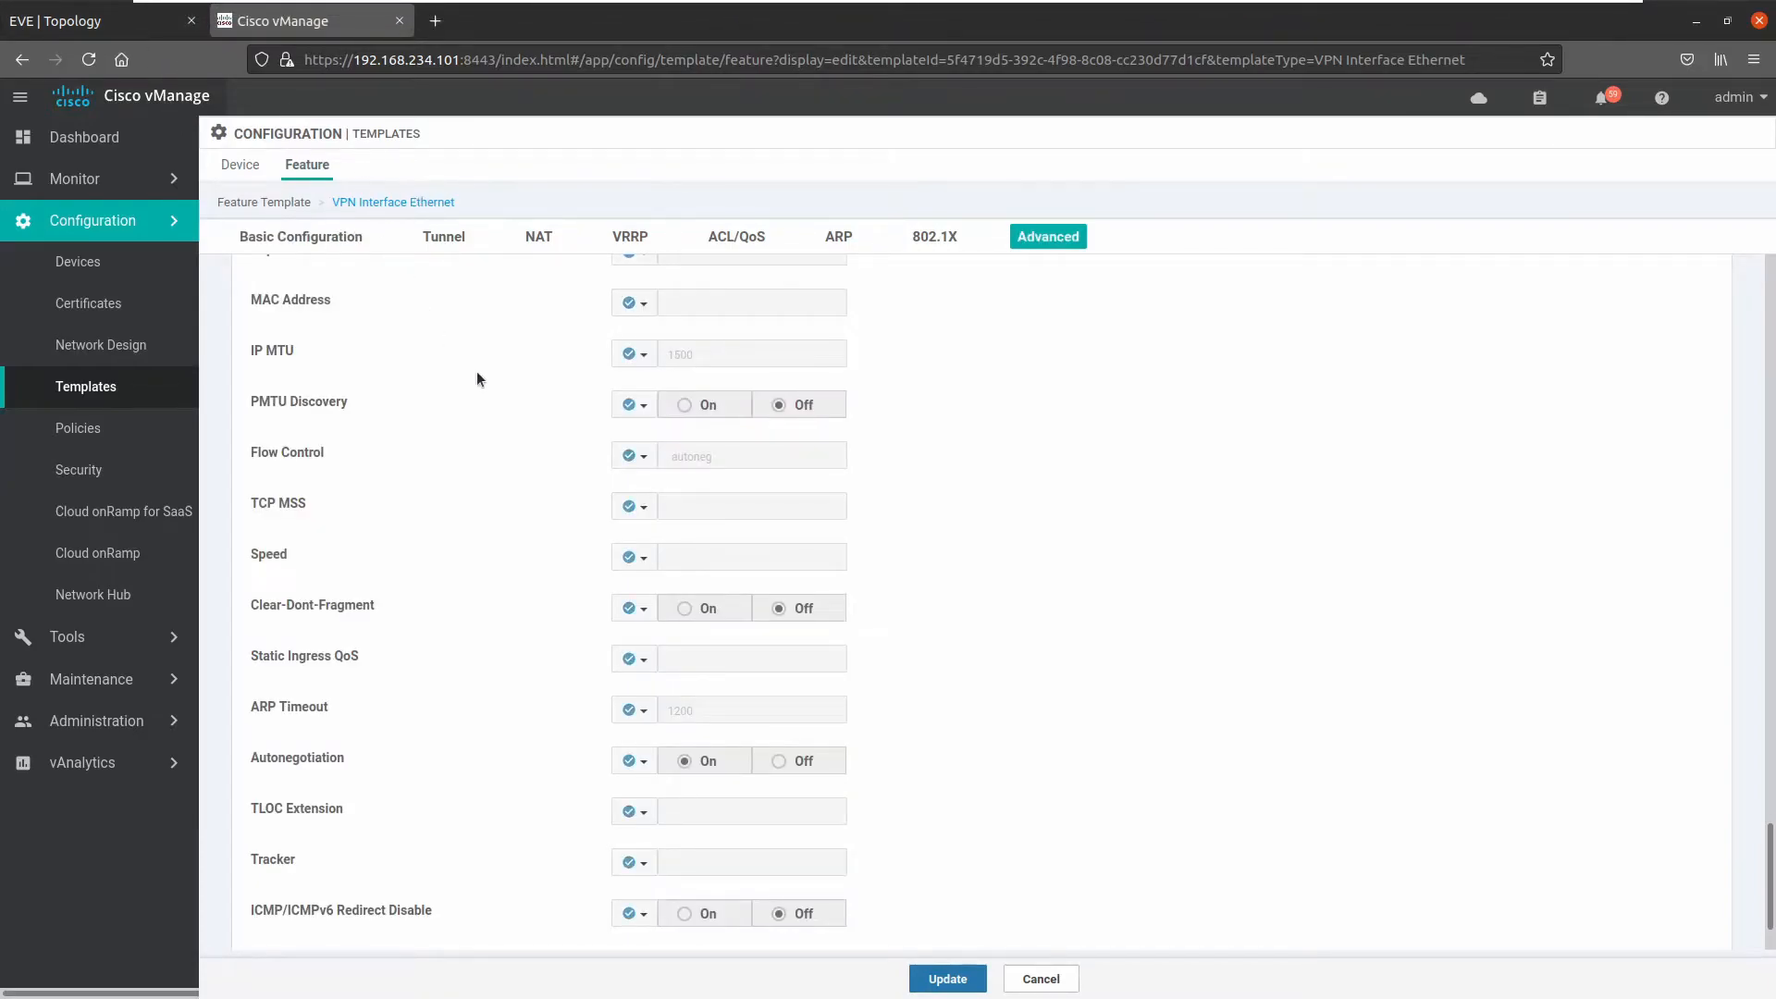
scroll(609, 448, up, 1)
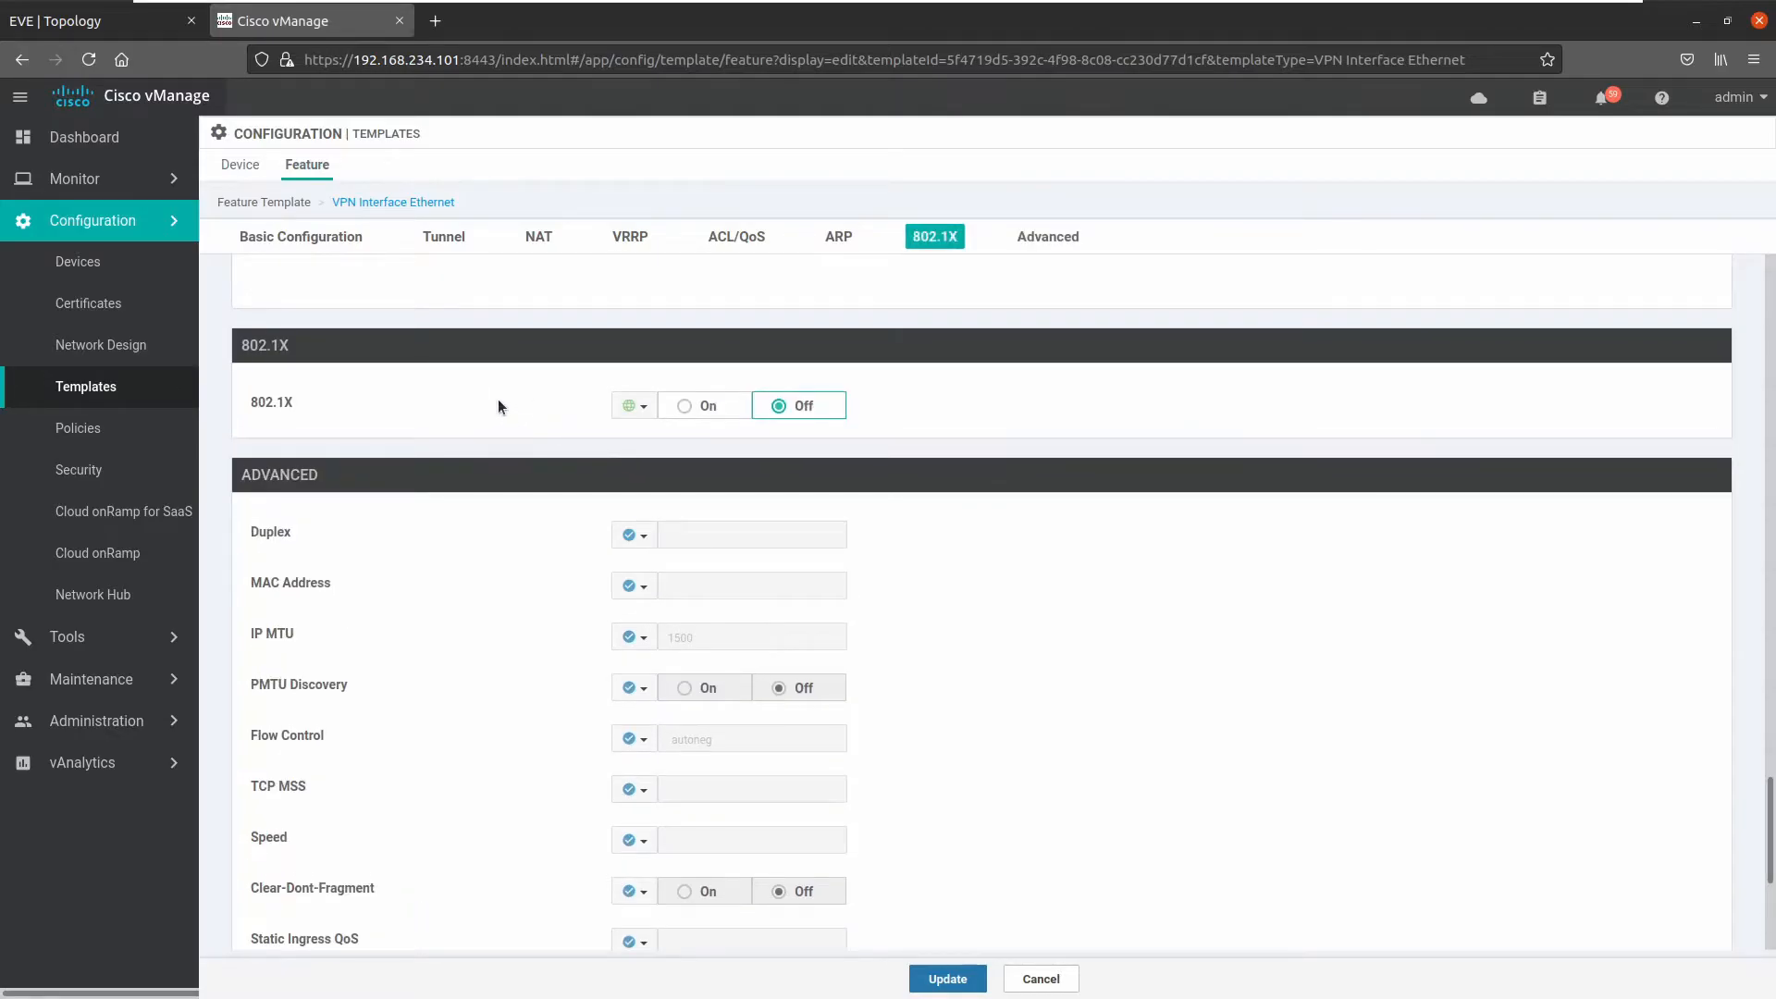
scroll(497, 398, up, 15)
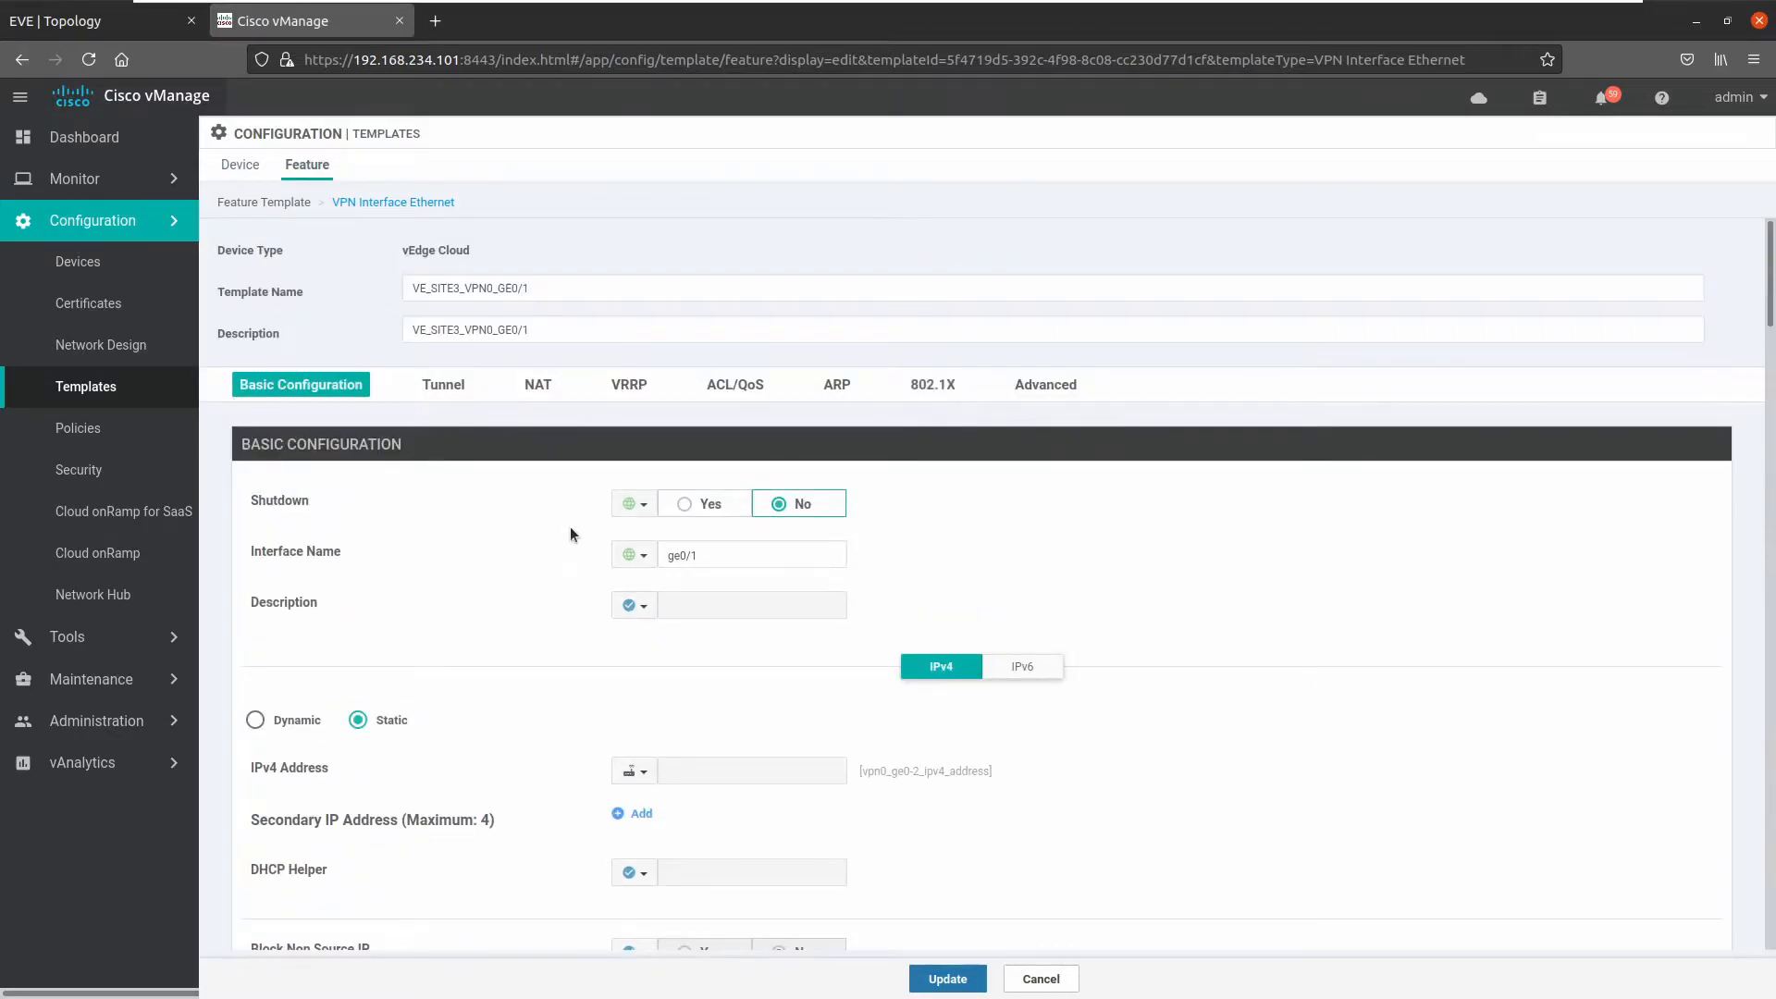
scroll(701, 458, down, 3)
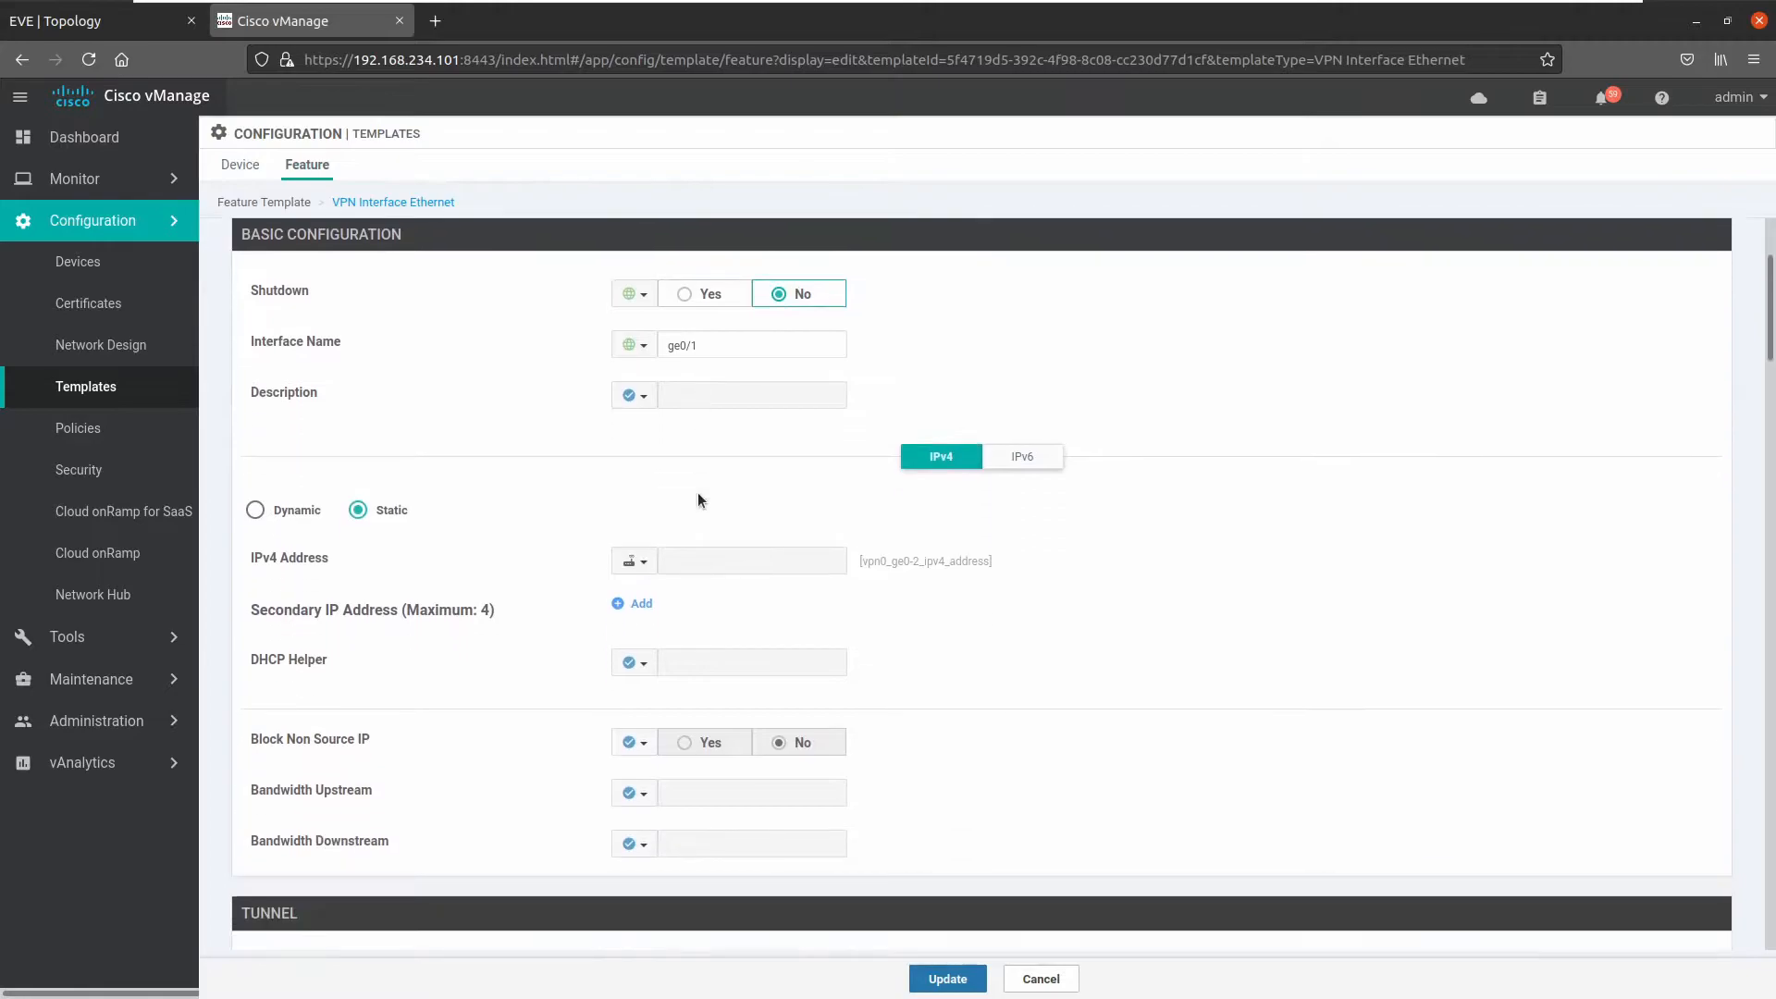
scroll(698, 500, down, 1)
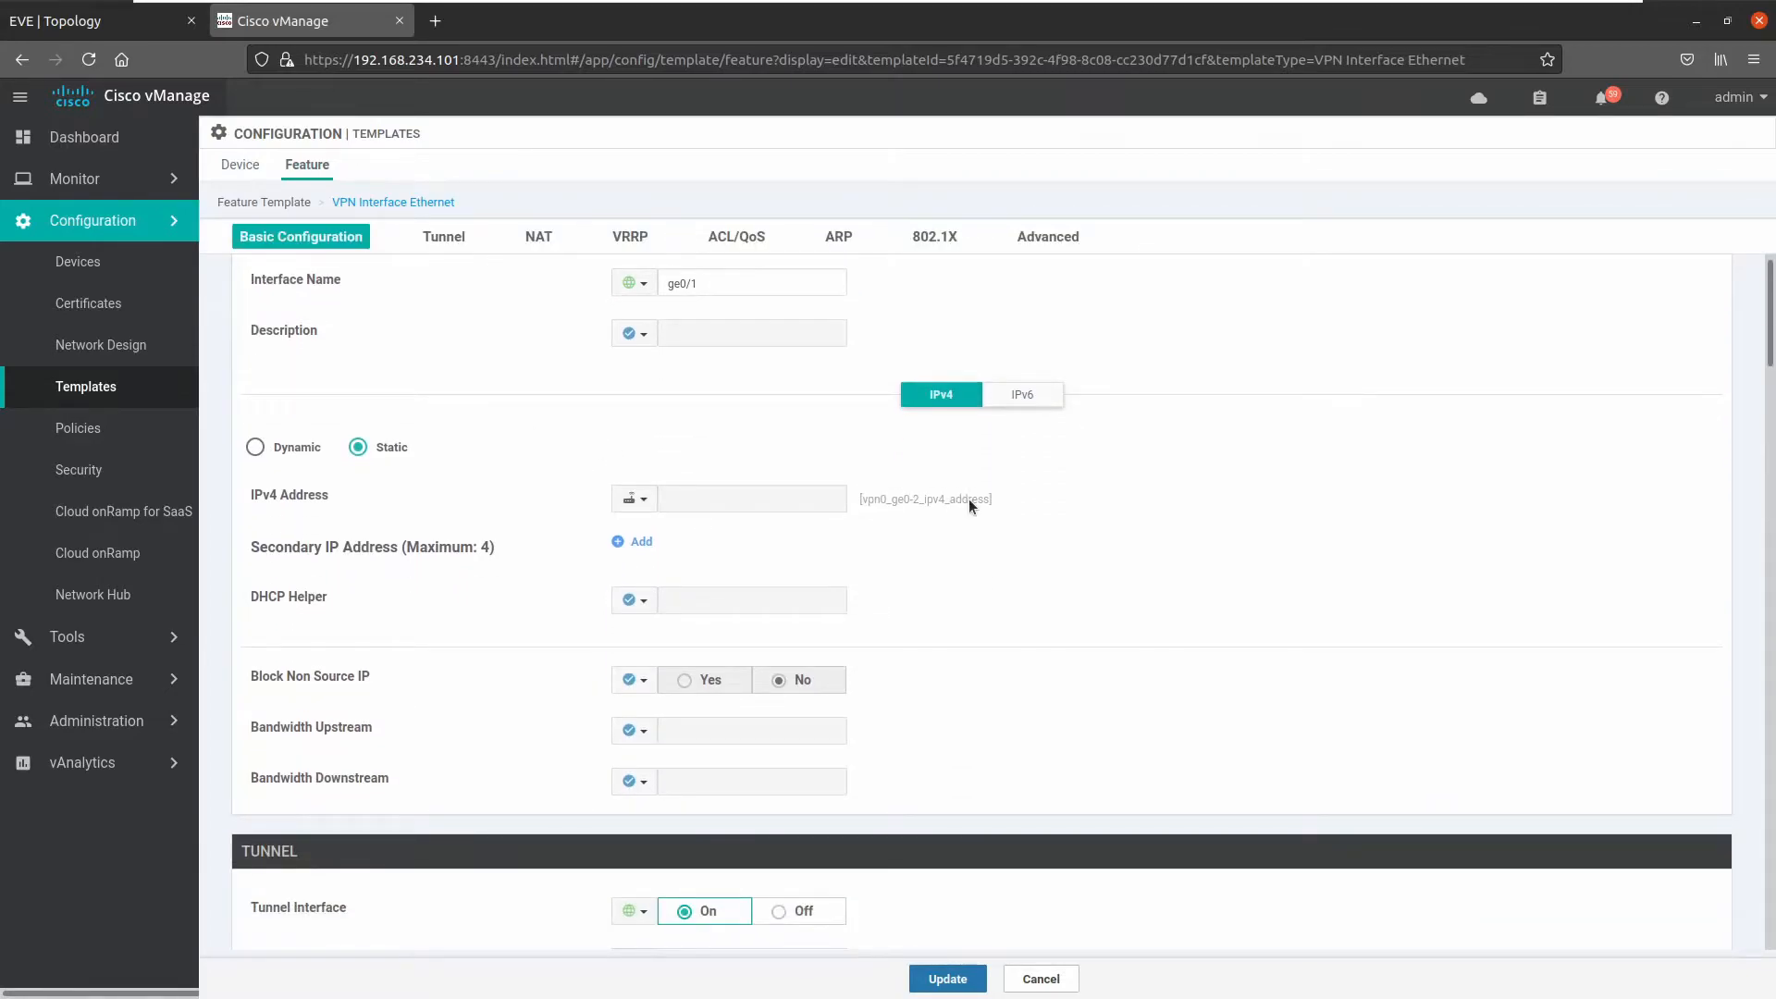
scroll(968, 503, down, 5)
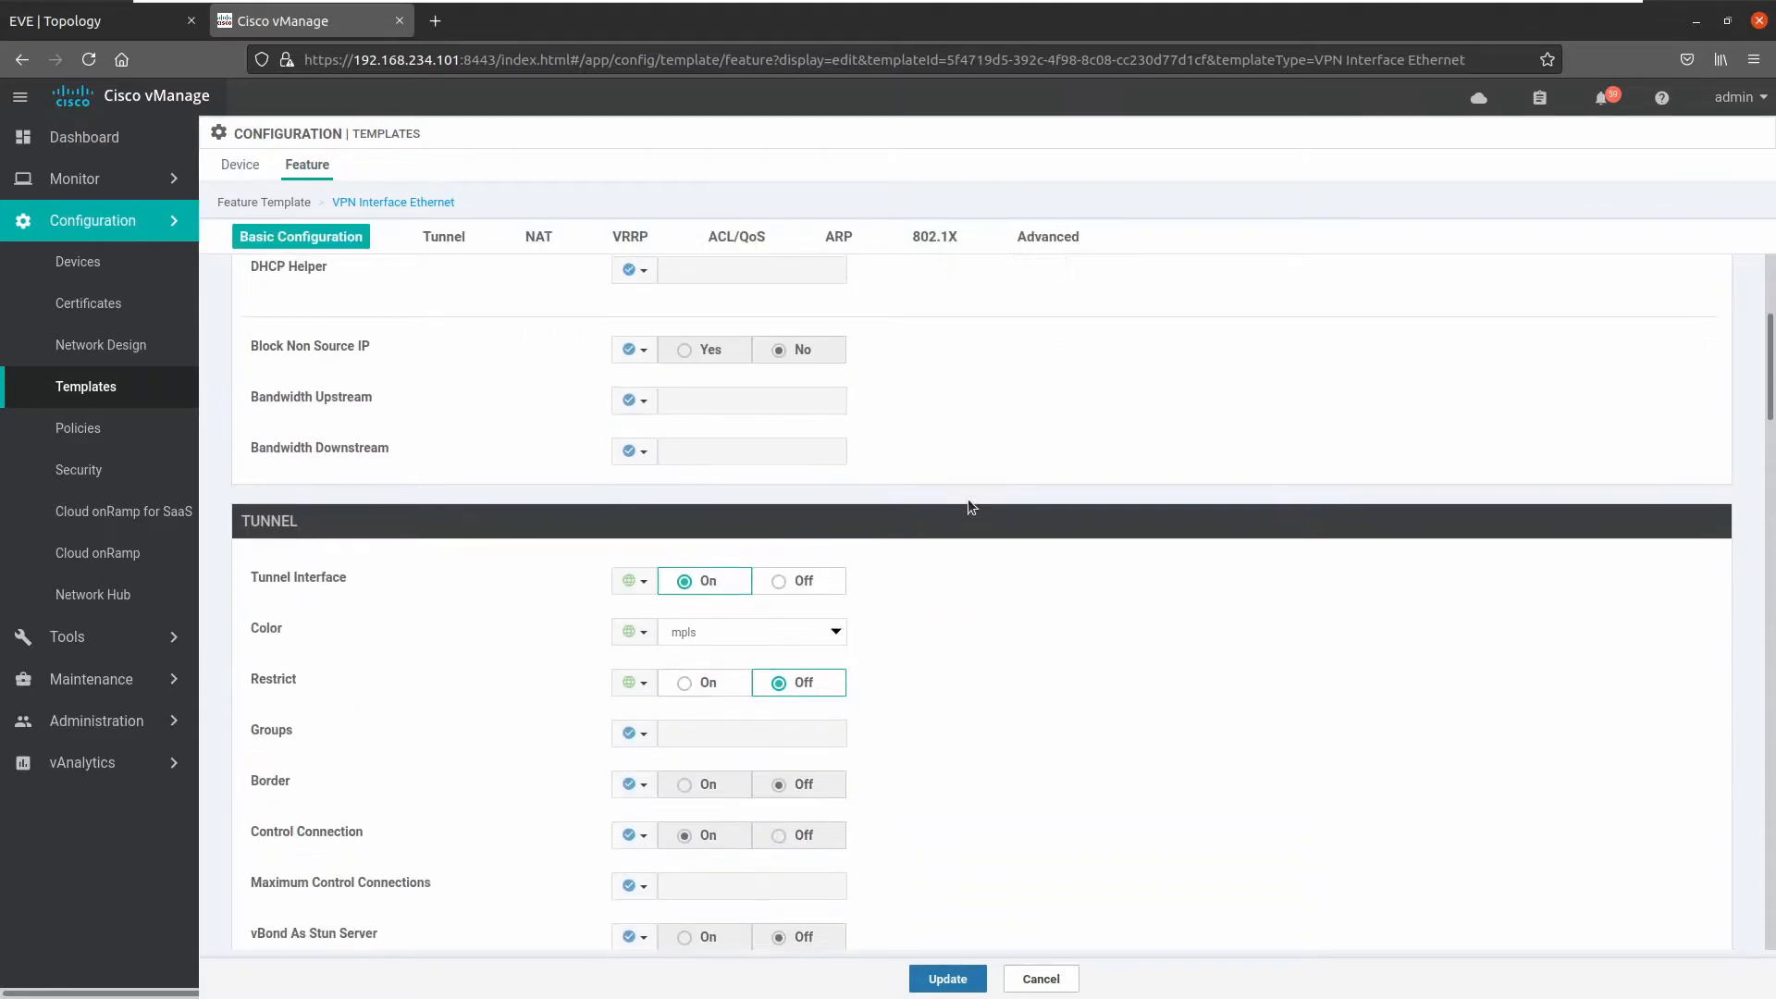
scroll(968, 502, down, 2)
scroll(968, 498, down, 2)
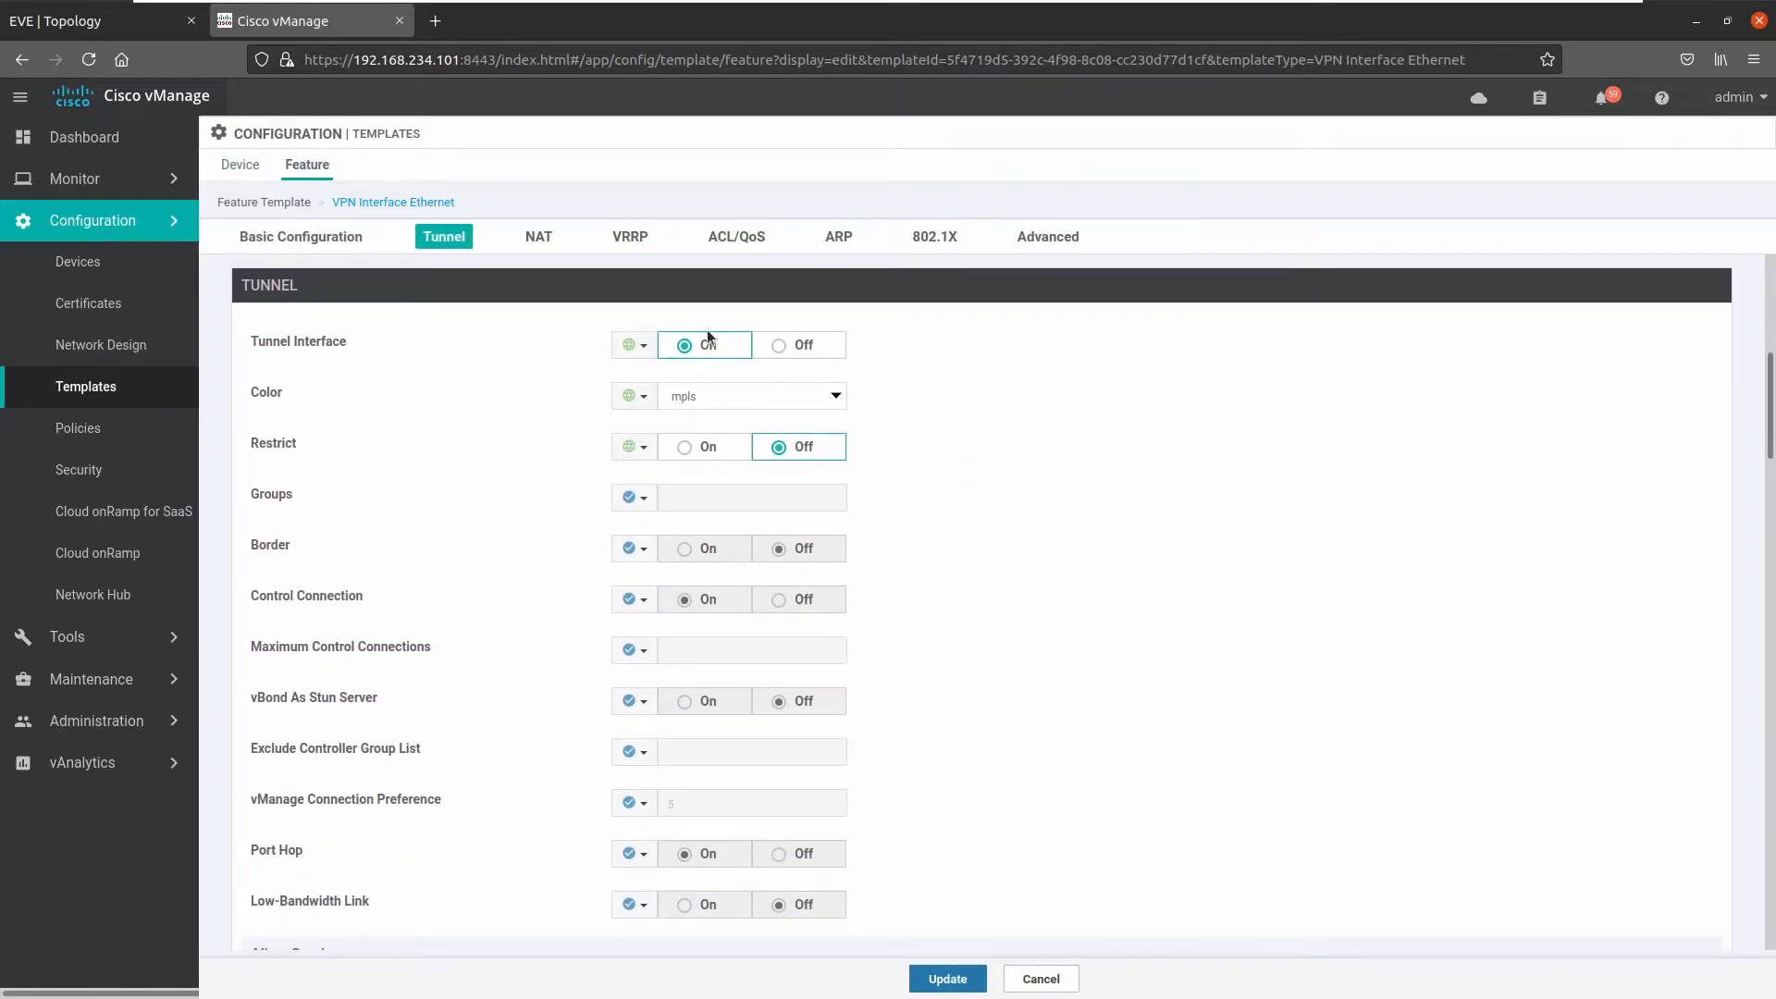
scroll(503, 407, down, 2)
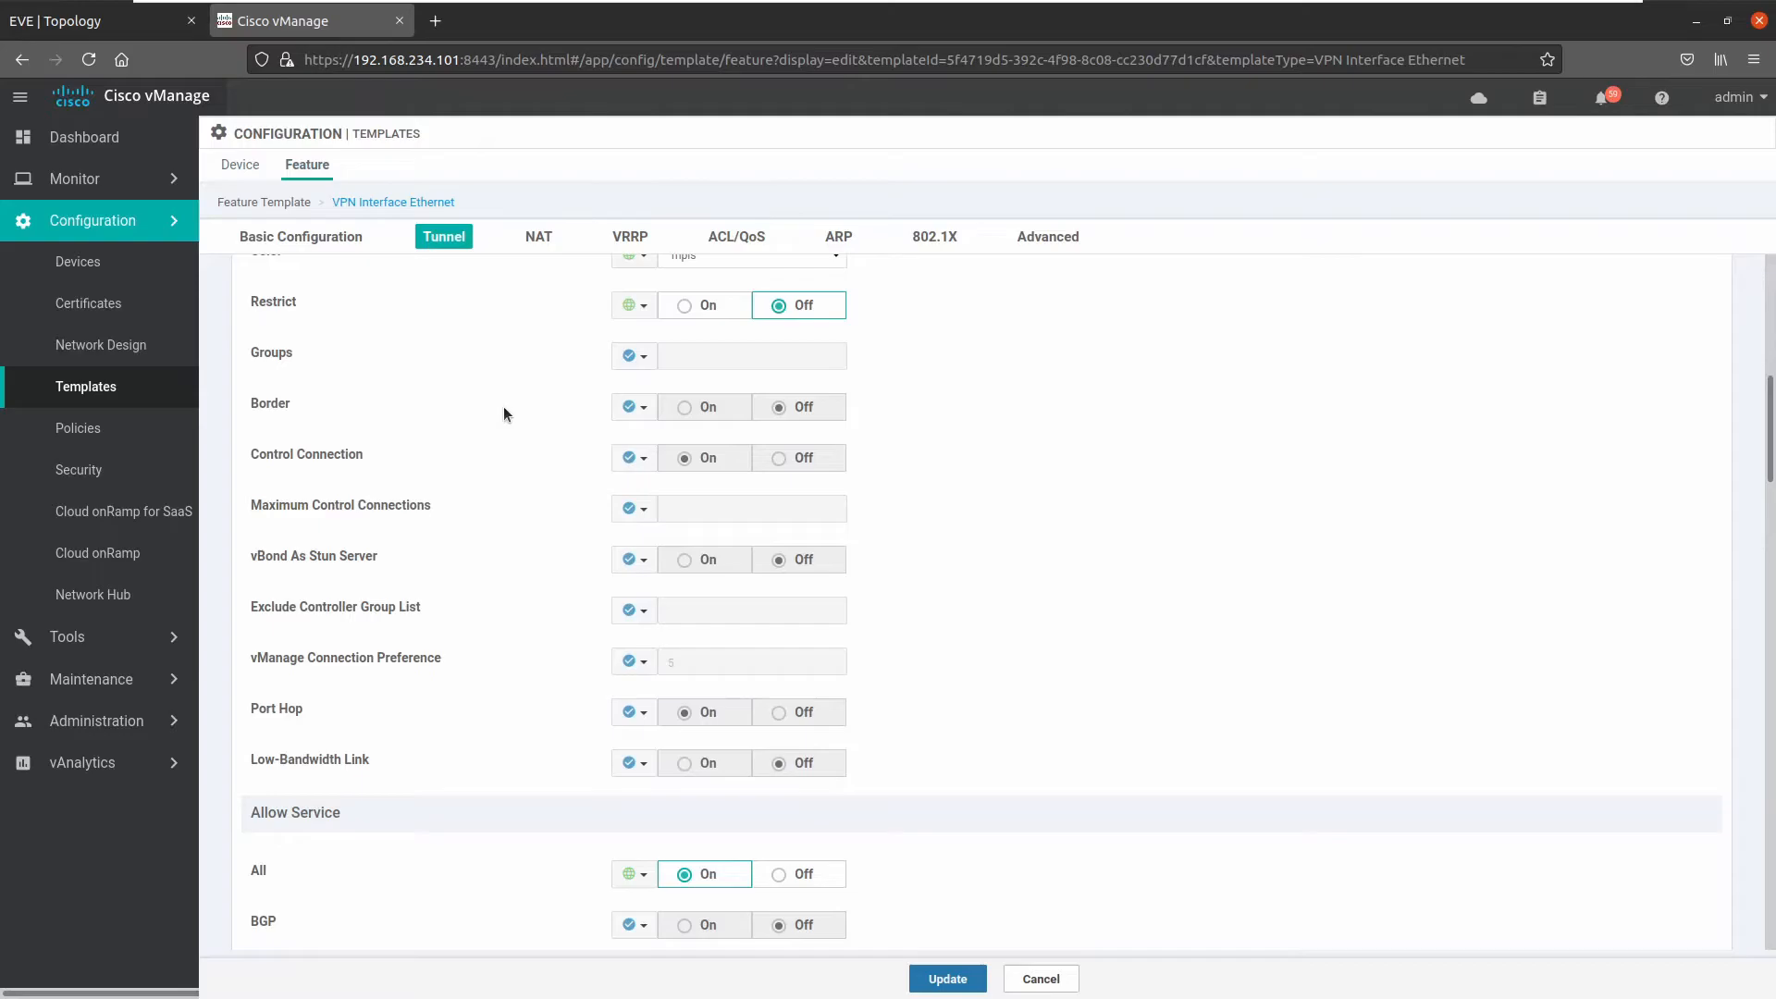
scroll(503, 414, down, 5)
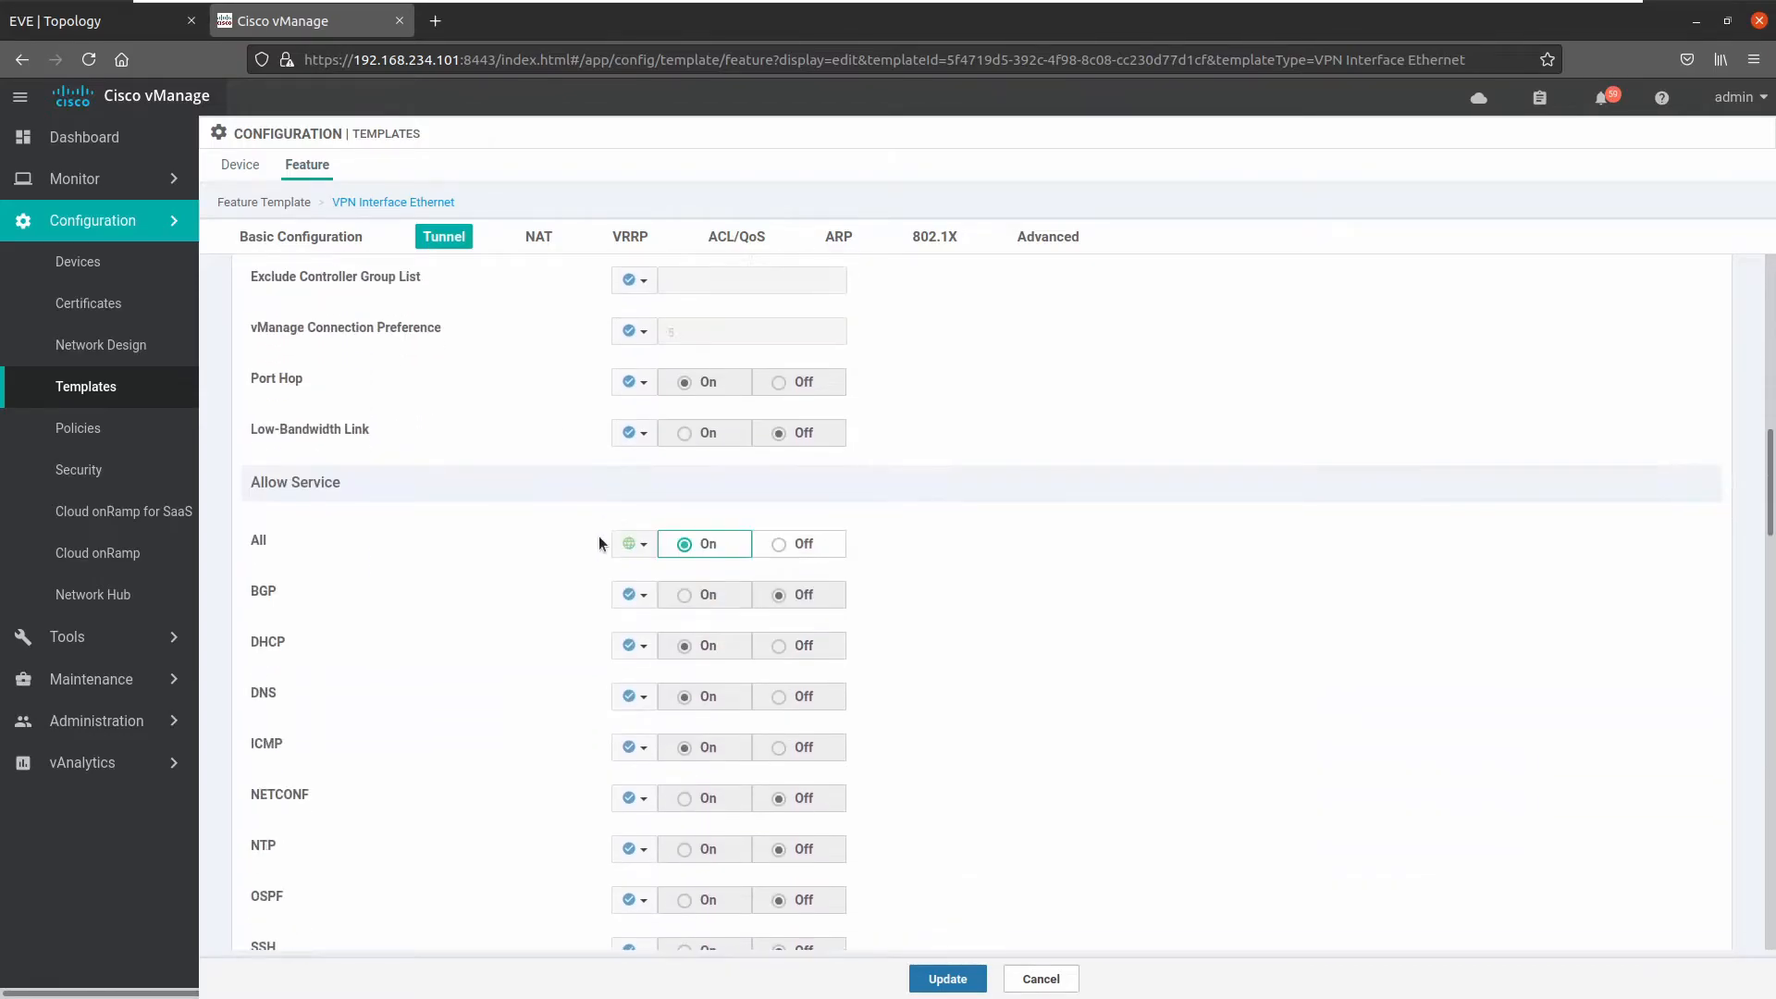
scroll(599, 543, down, 12)
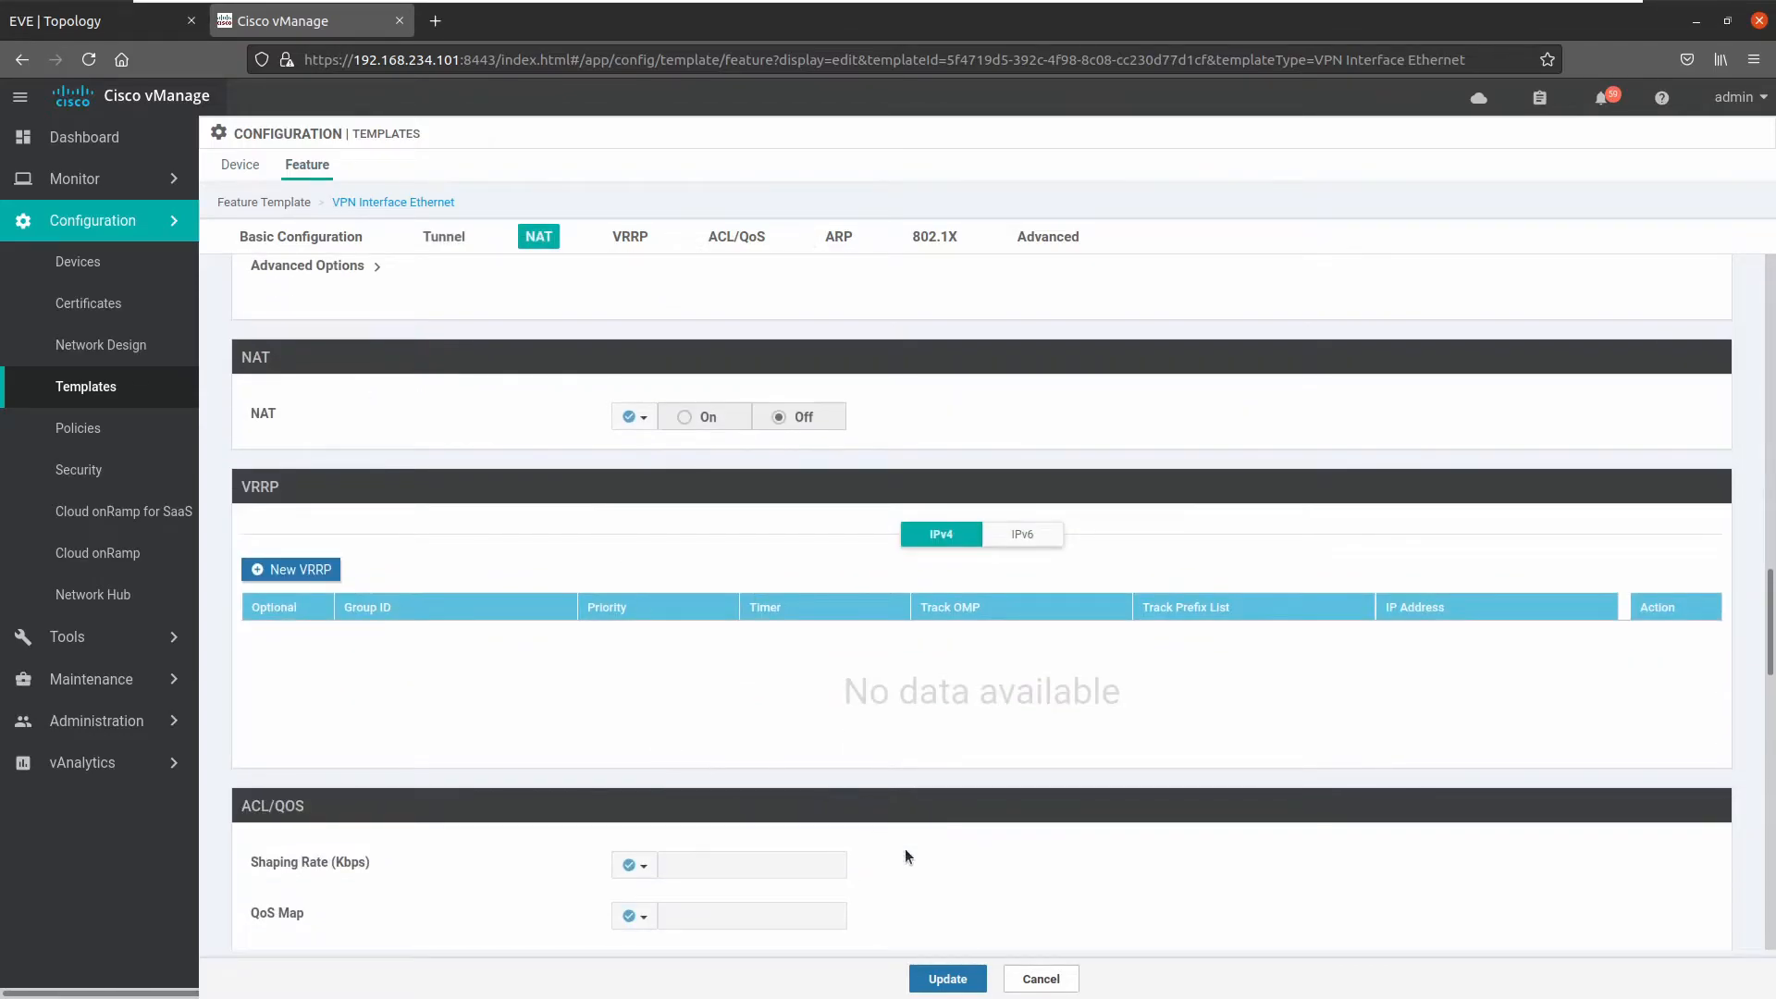
click(1042, 979)
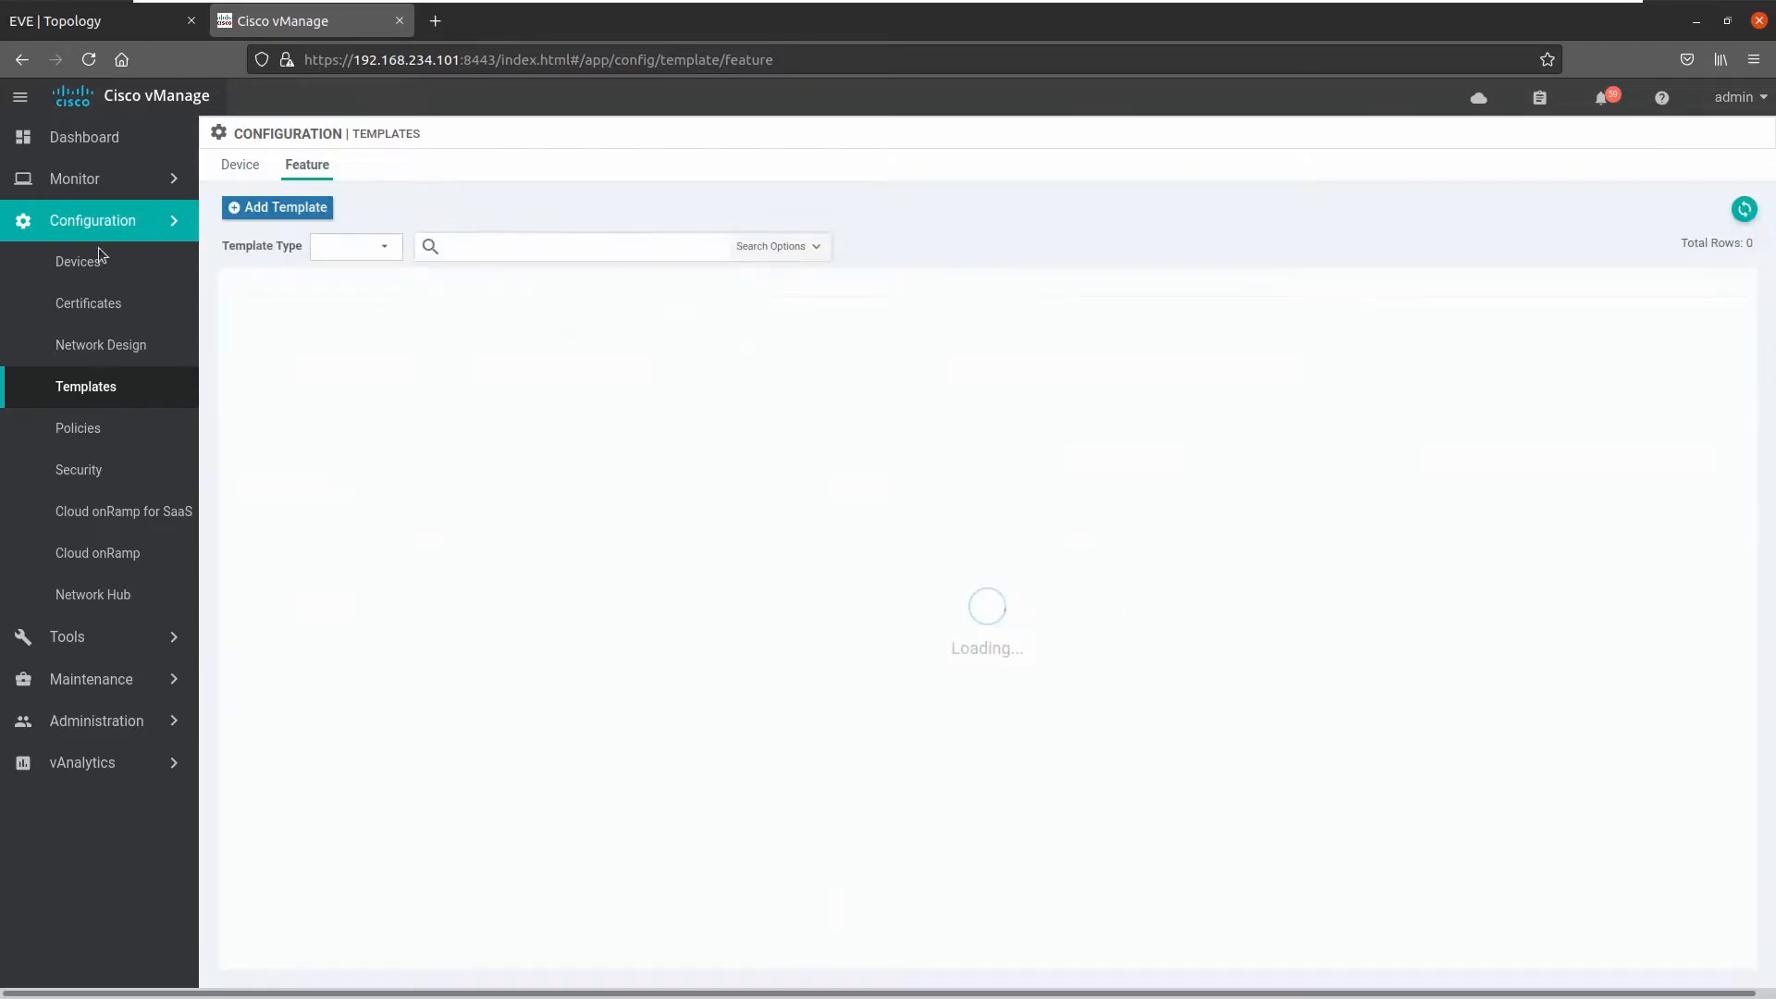
- Check the vEdge interface links of Branch #3 in the EVE topology and return to vManage
click(126, 26)
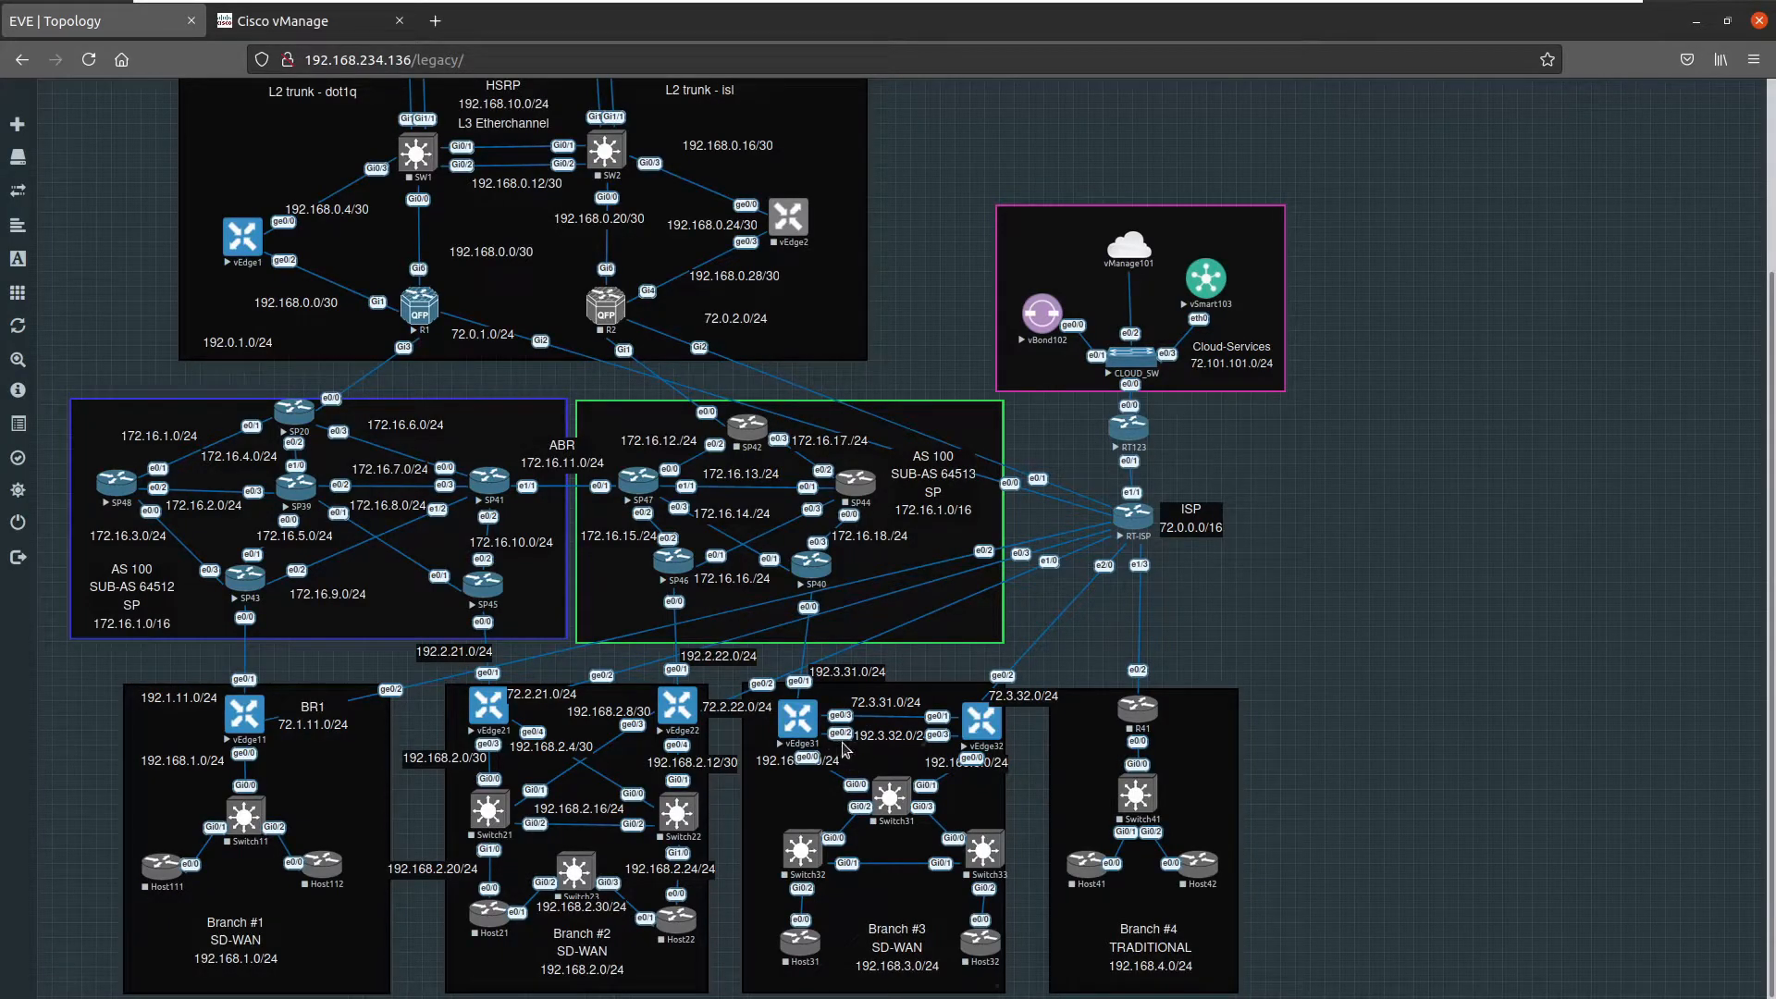
click(280, 21)
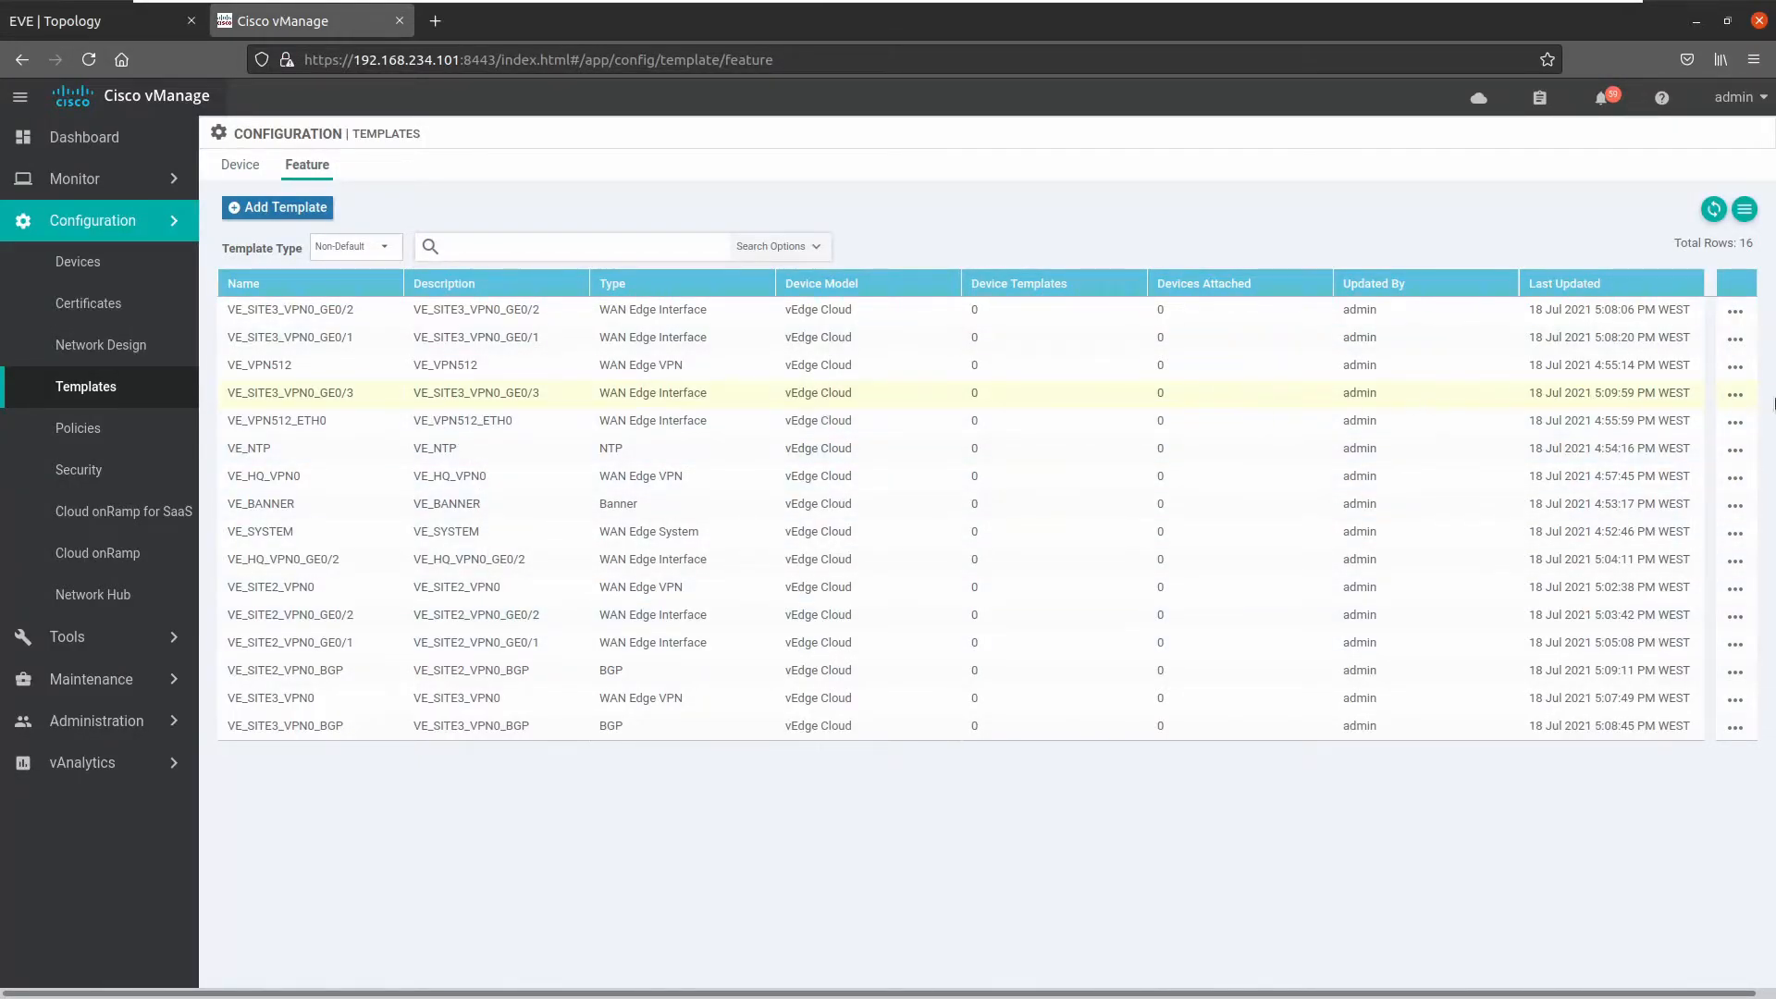
- Open the VE_SITE3_VPN0_GE0/3 template for editing and set its interface name to ge0/3
click(1736, 395)
click(1615, 459)
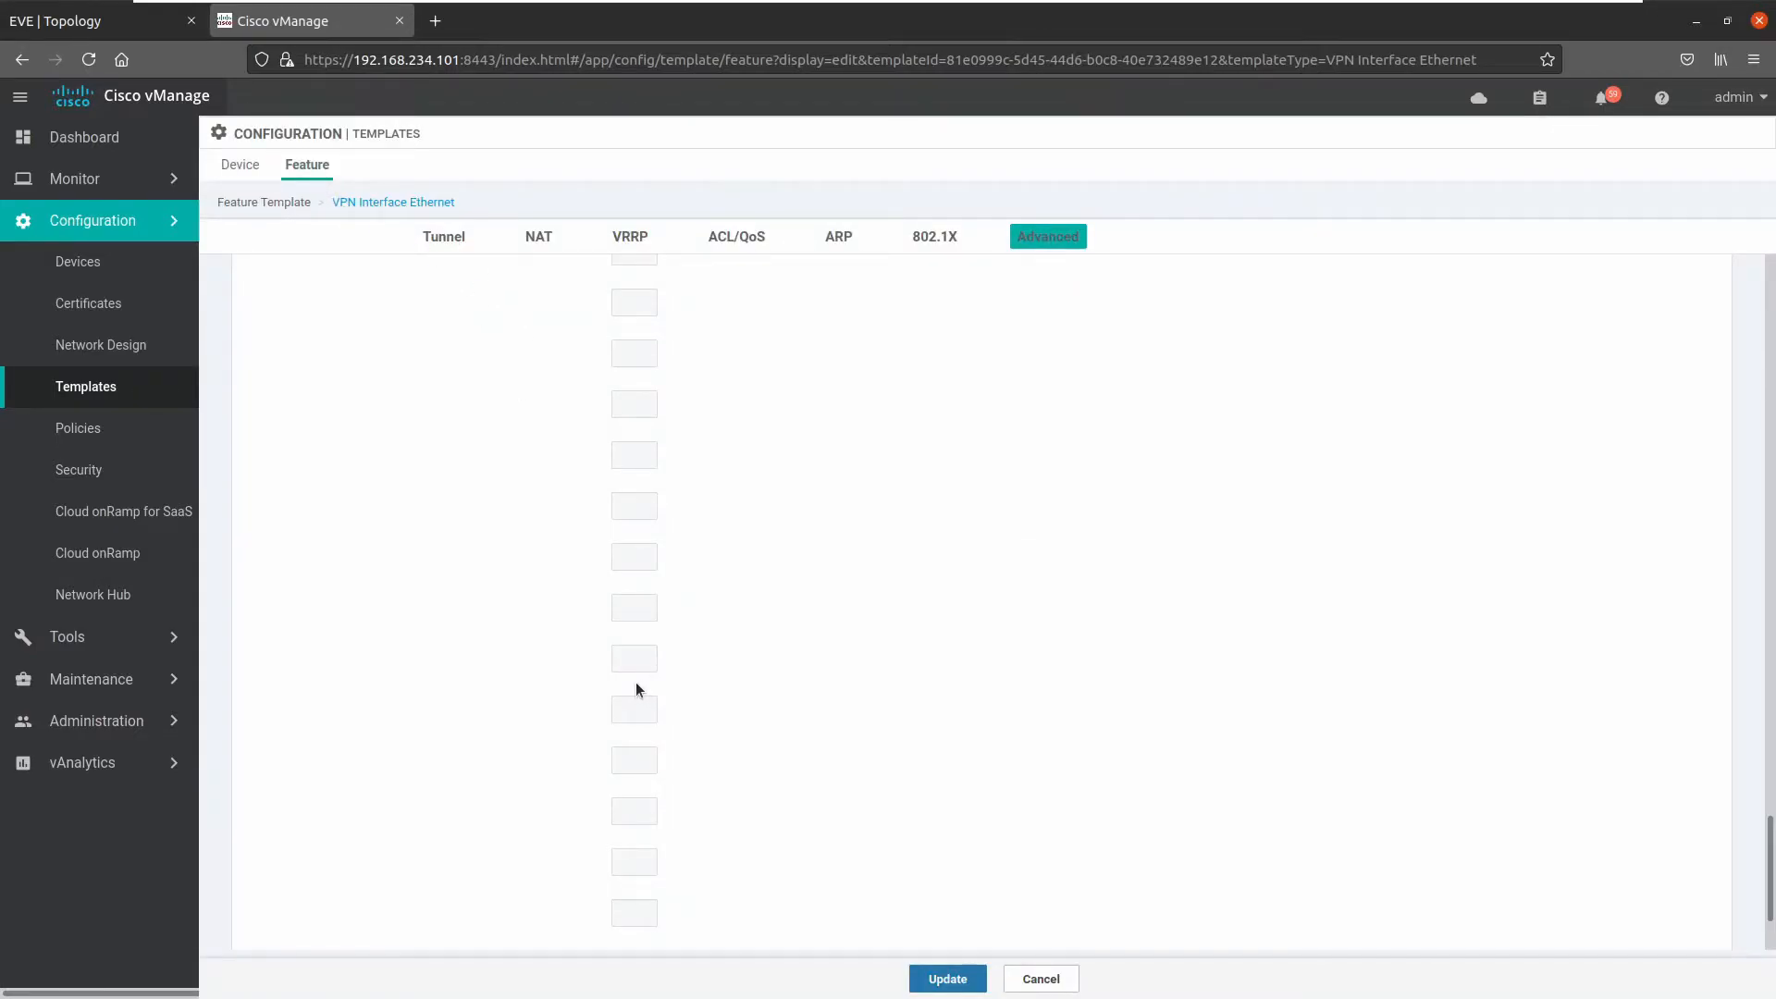
scroll(636, 683, up, 4)
scroll(544, 496, down, 3)
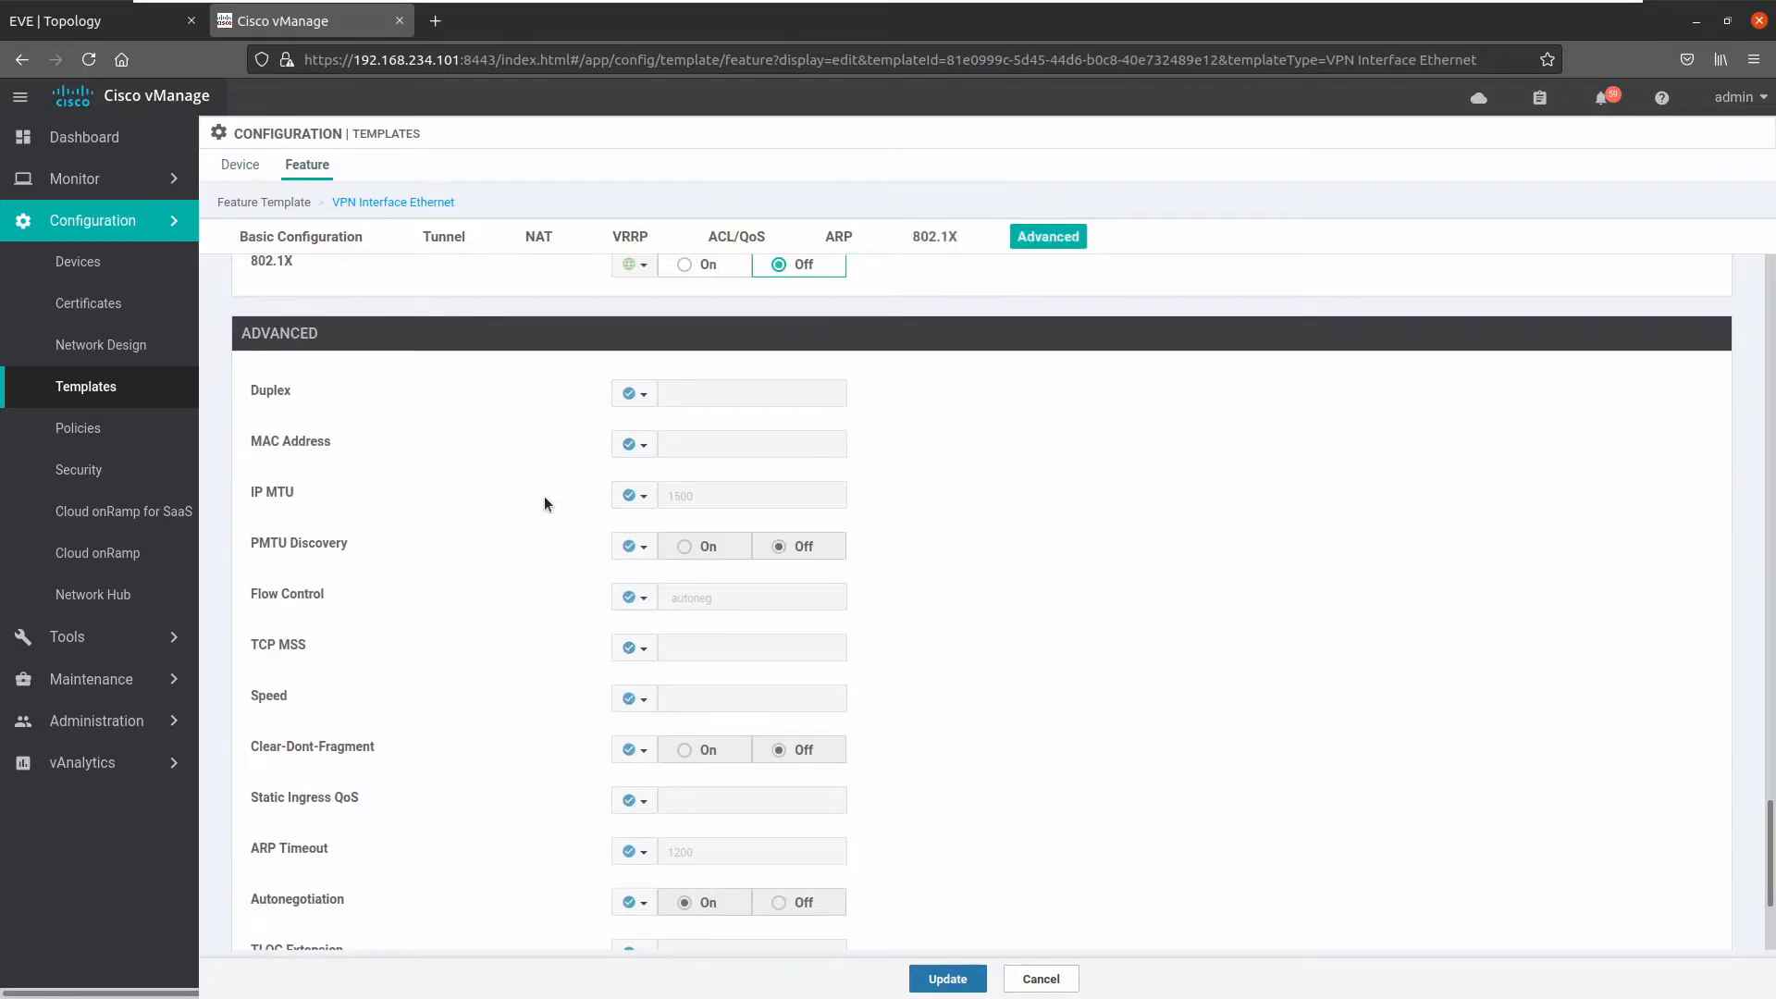
scroll(544, 496, up, 6)
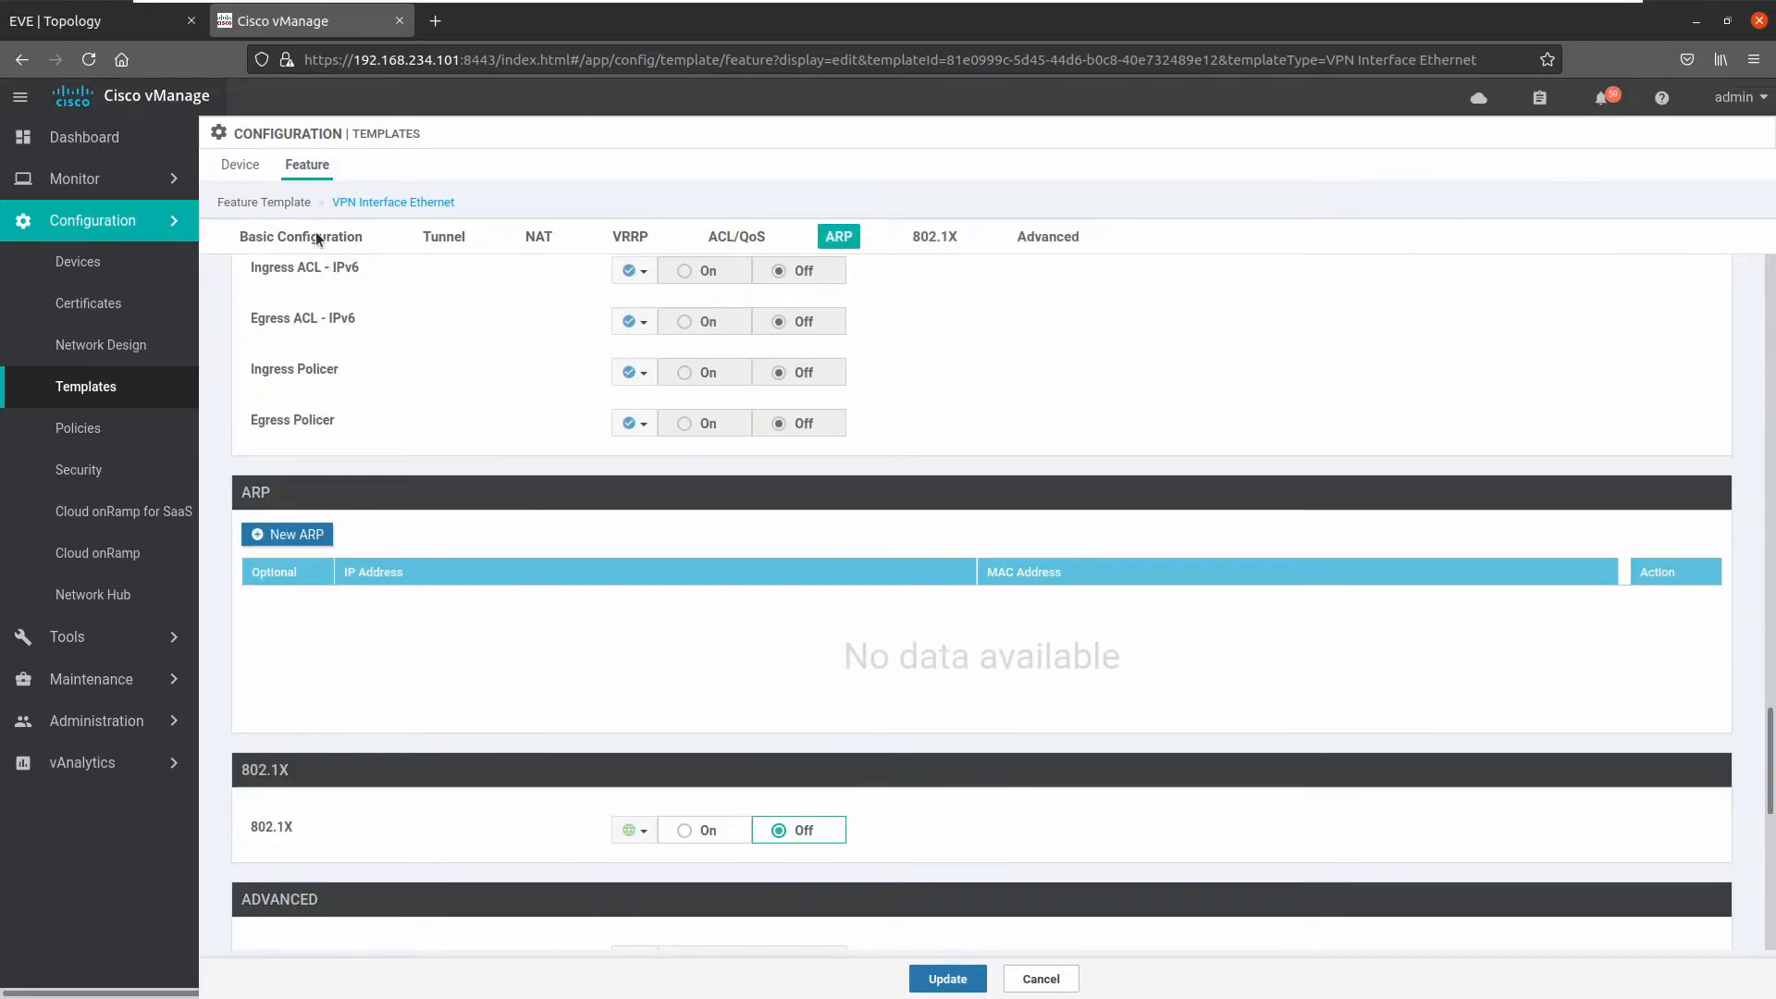
click(316, 240)
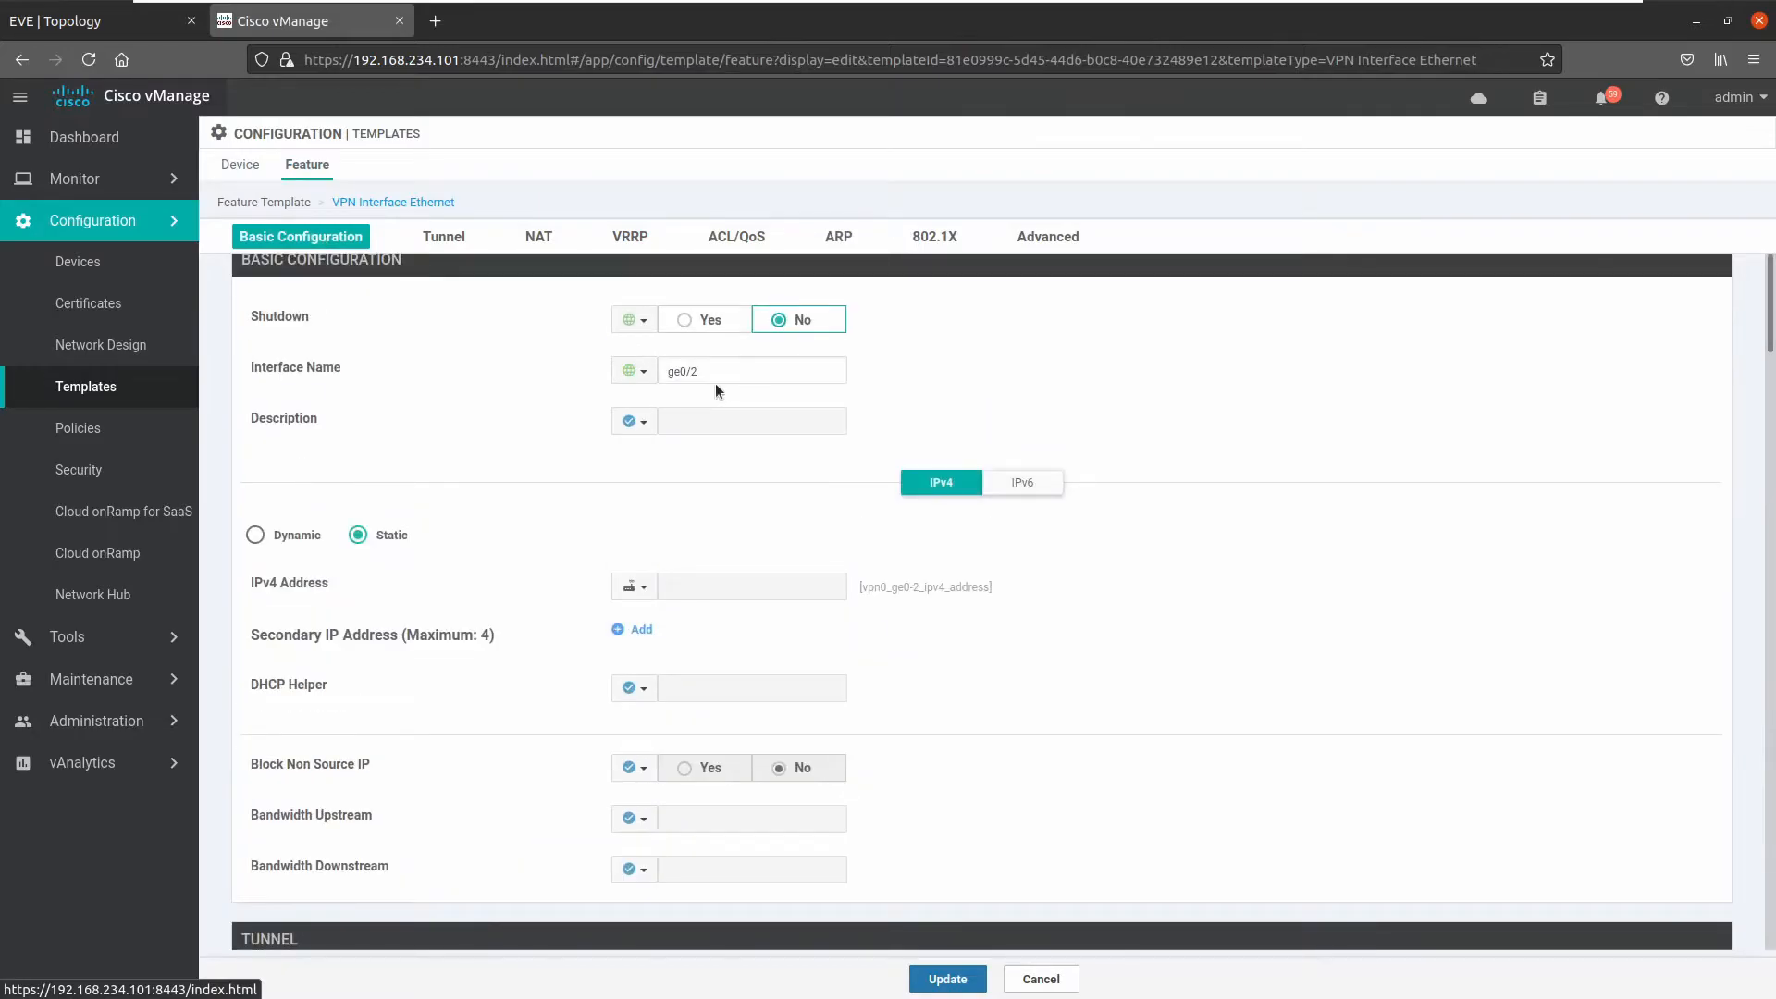
click(723, 367)
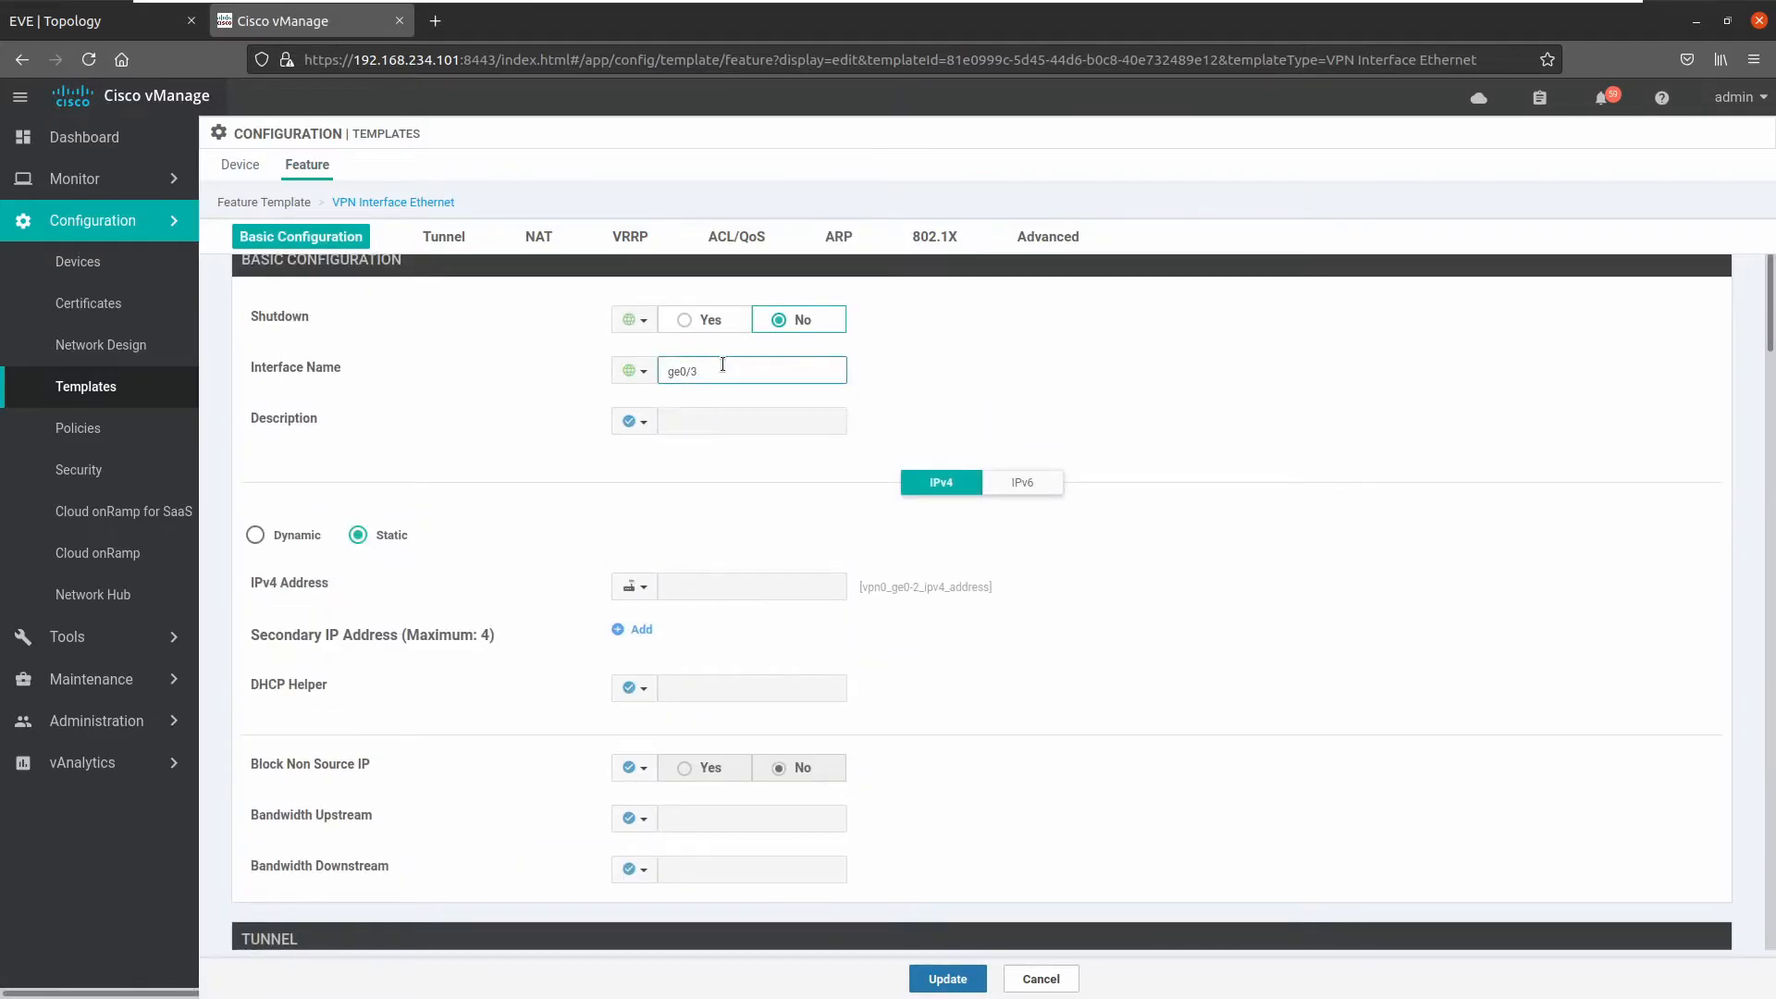
scroll(885, 335, up, 2)
scroll(885, 336, down, 6)
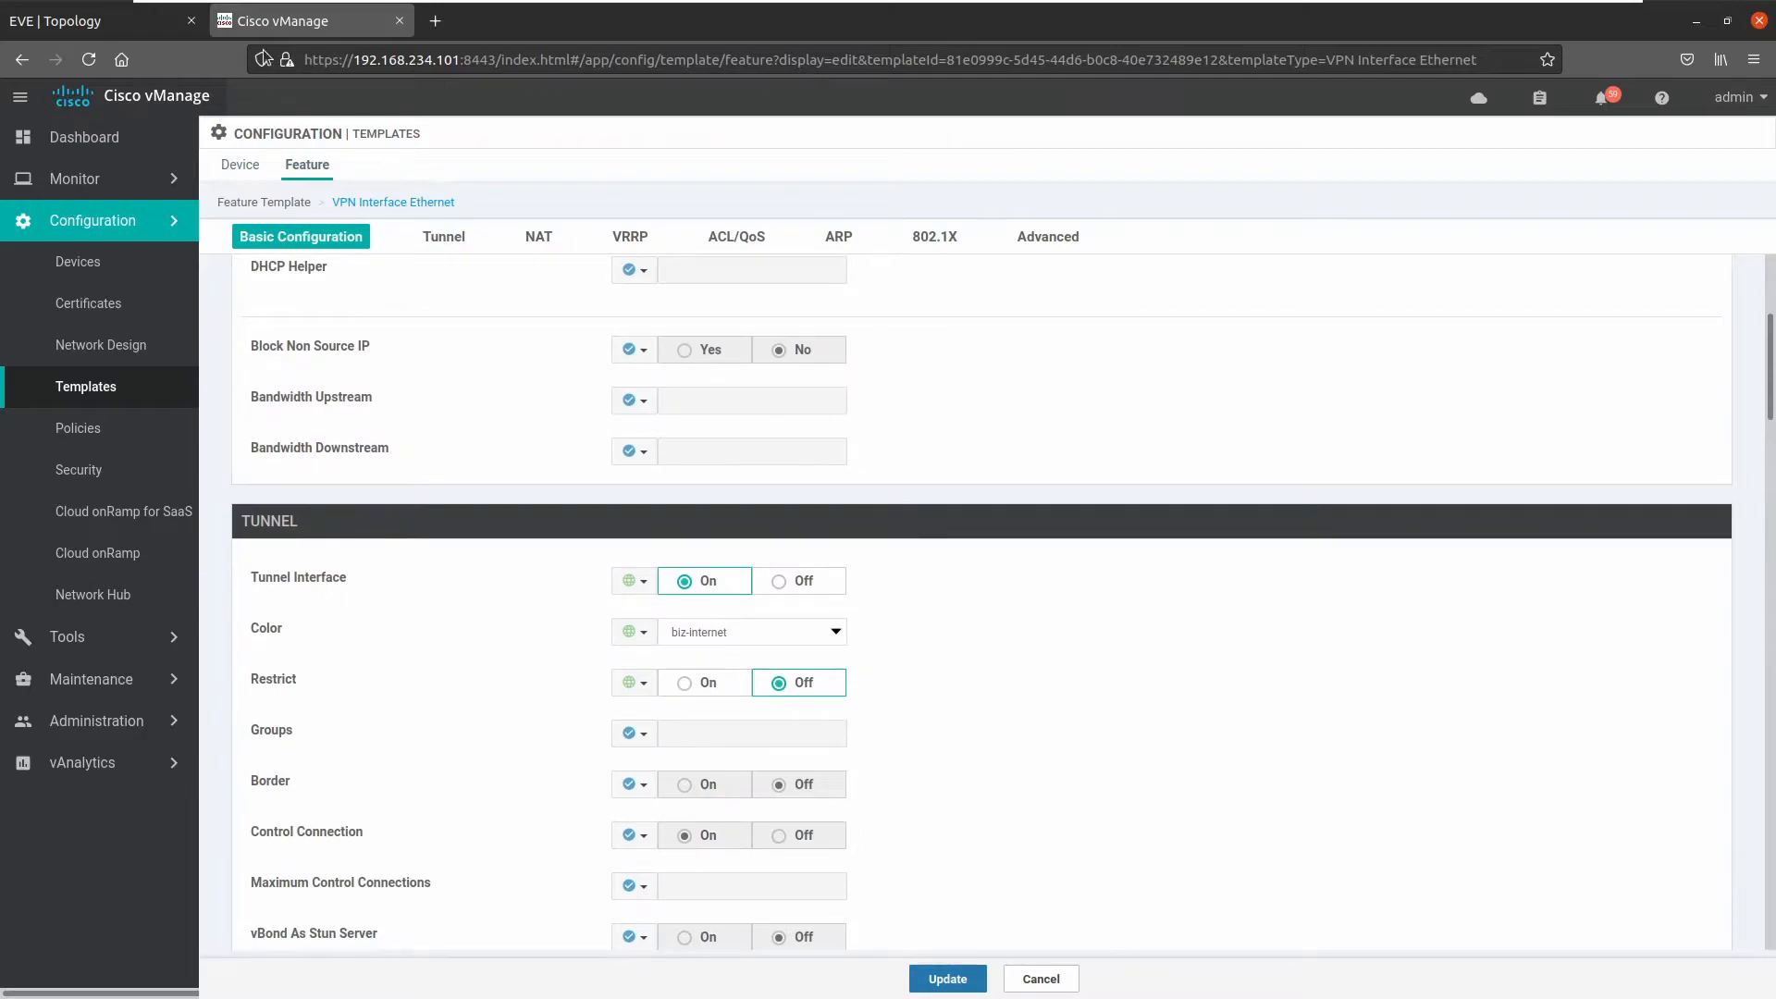
- Check the Branch #3 links in the EVE topology, return to vManage, turn off the tunnel interface in VE_SITE3_VPN0_GE0/3 and save the template
click(126, 30)
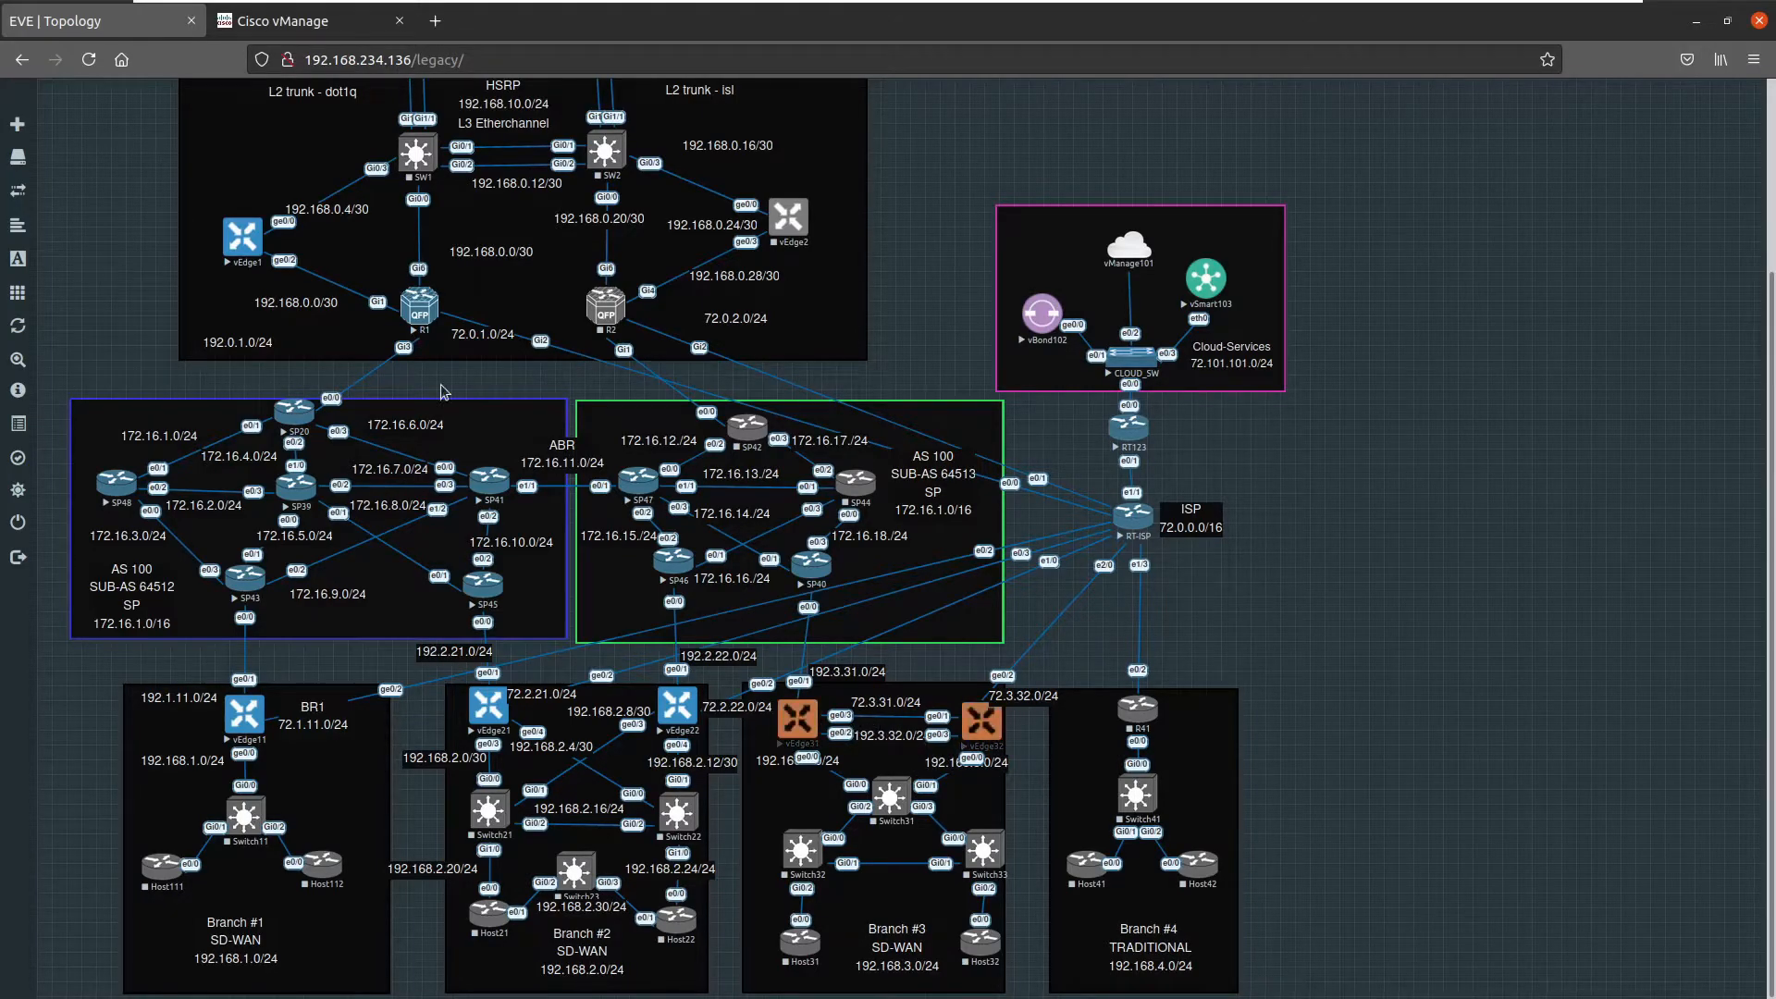
click(269, 24)
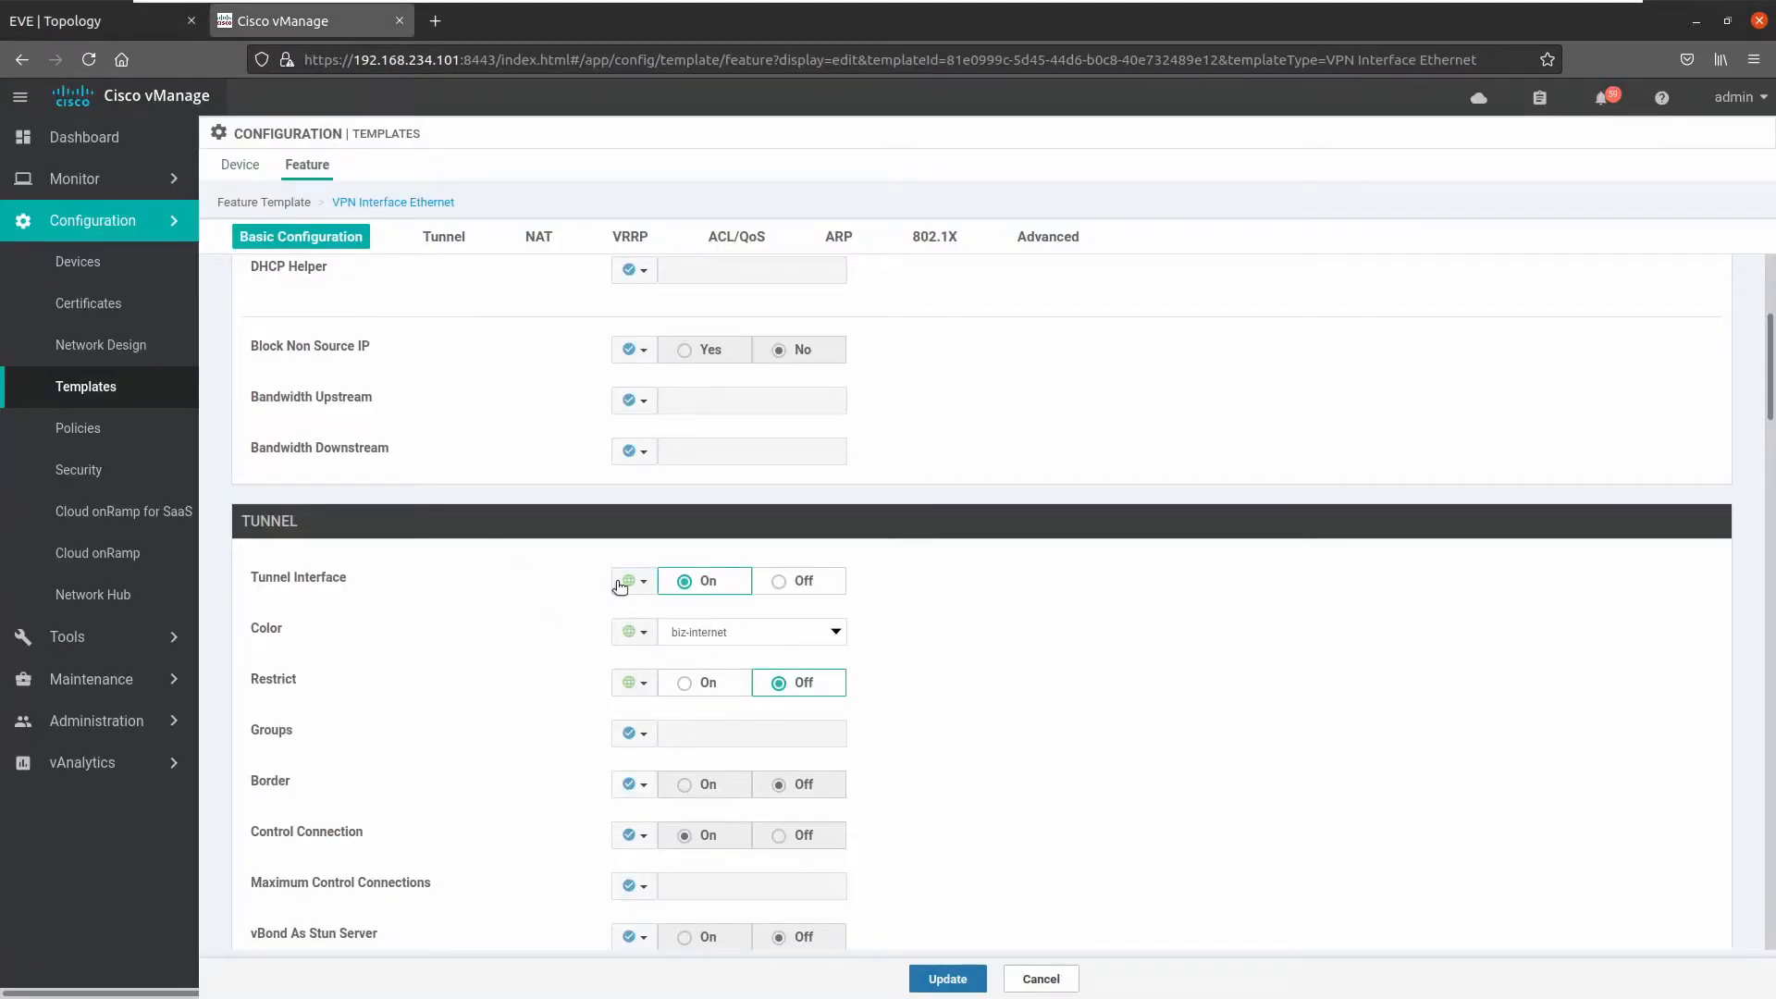
click(777, 583)
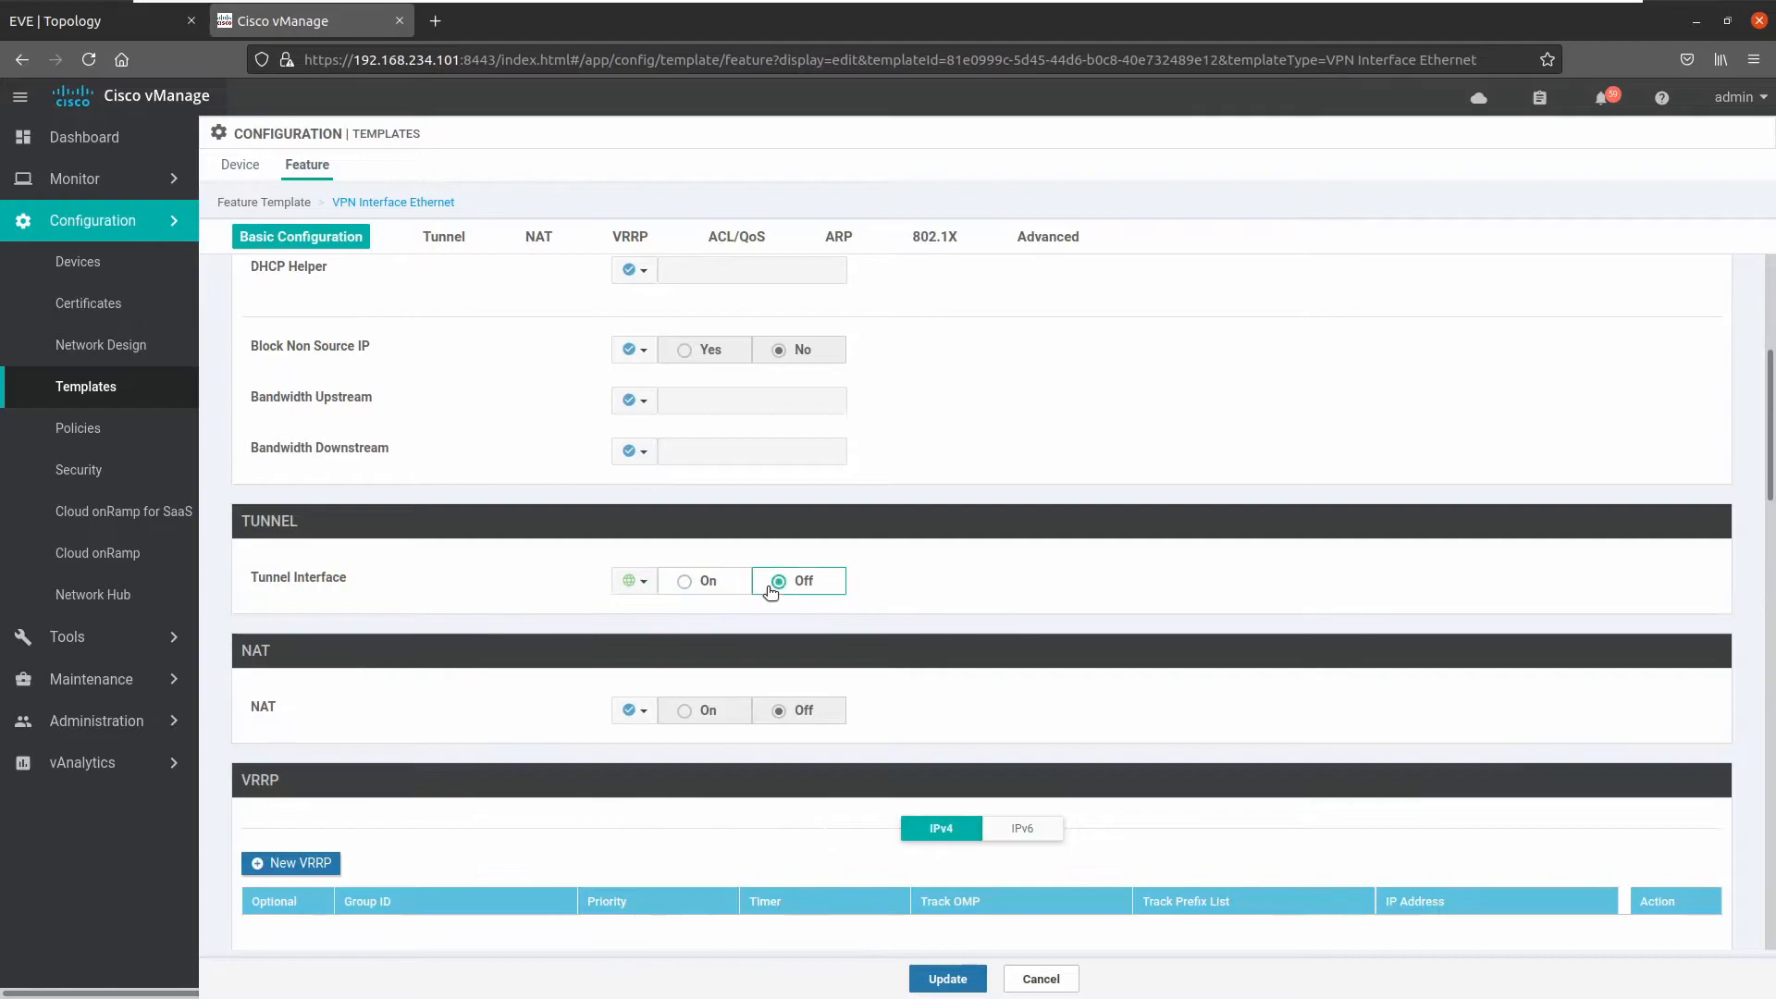
scroll(948, 594, down, 3)
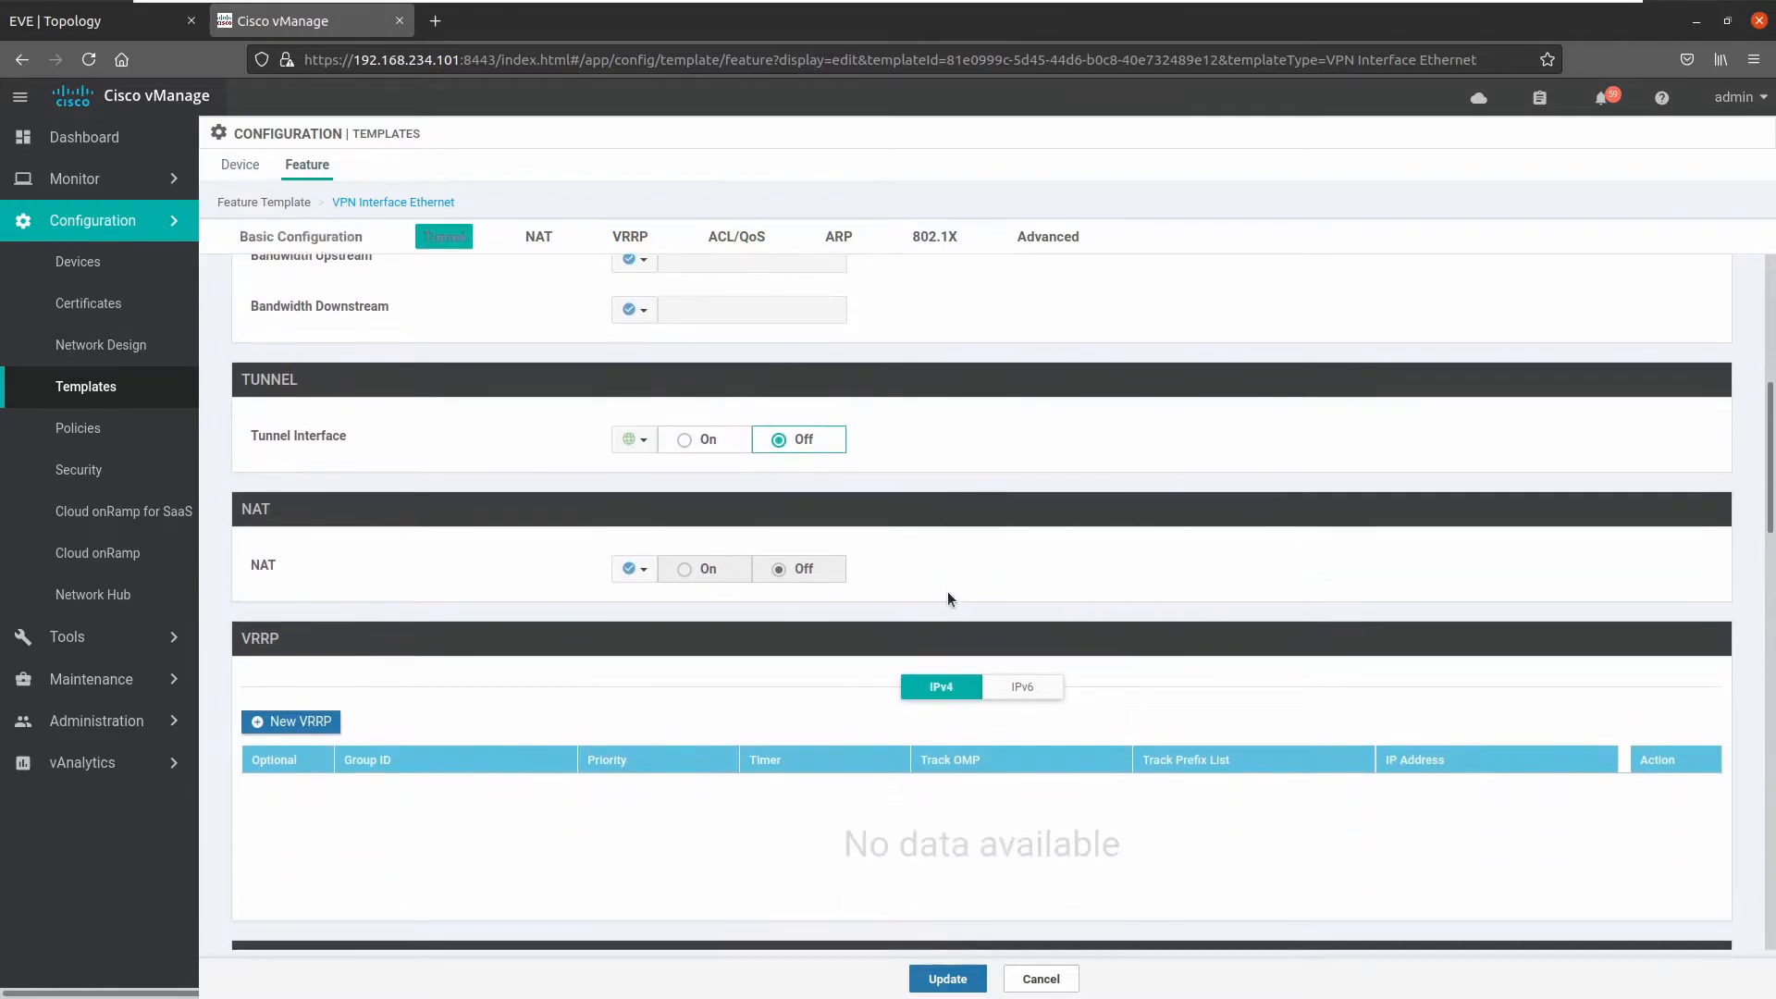
scroll(949, 597, up, 1)
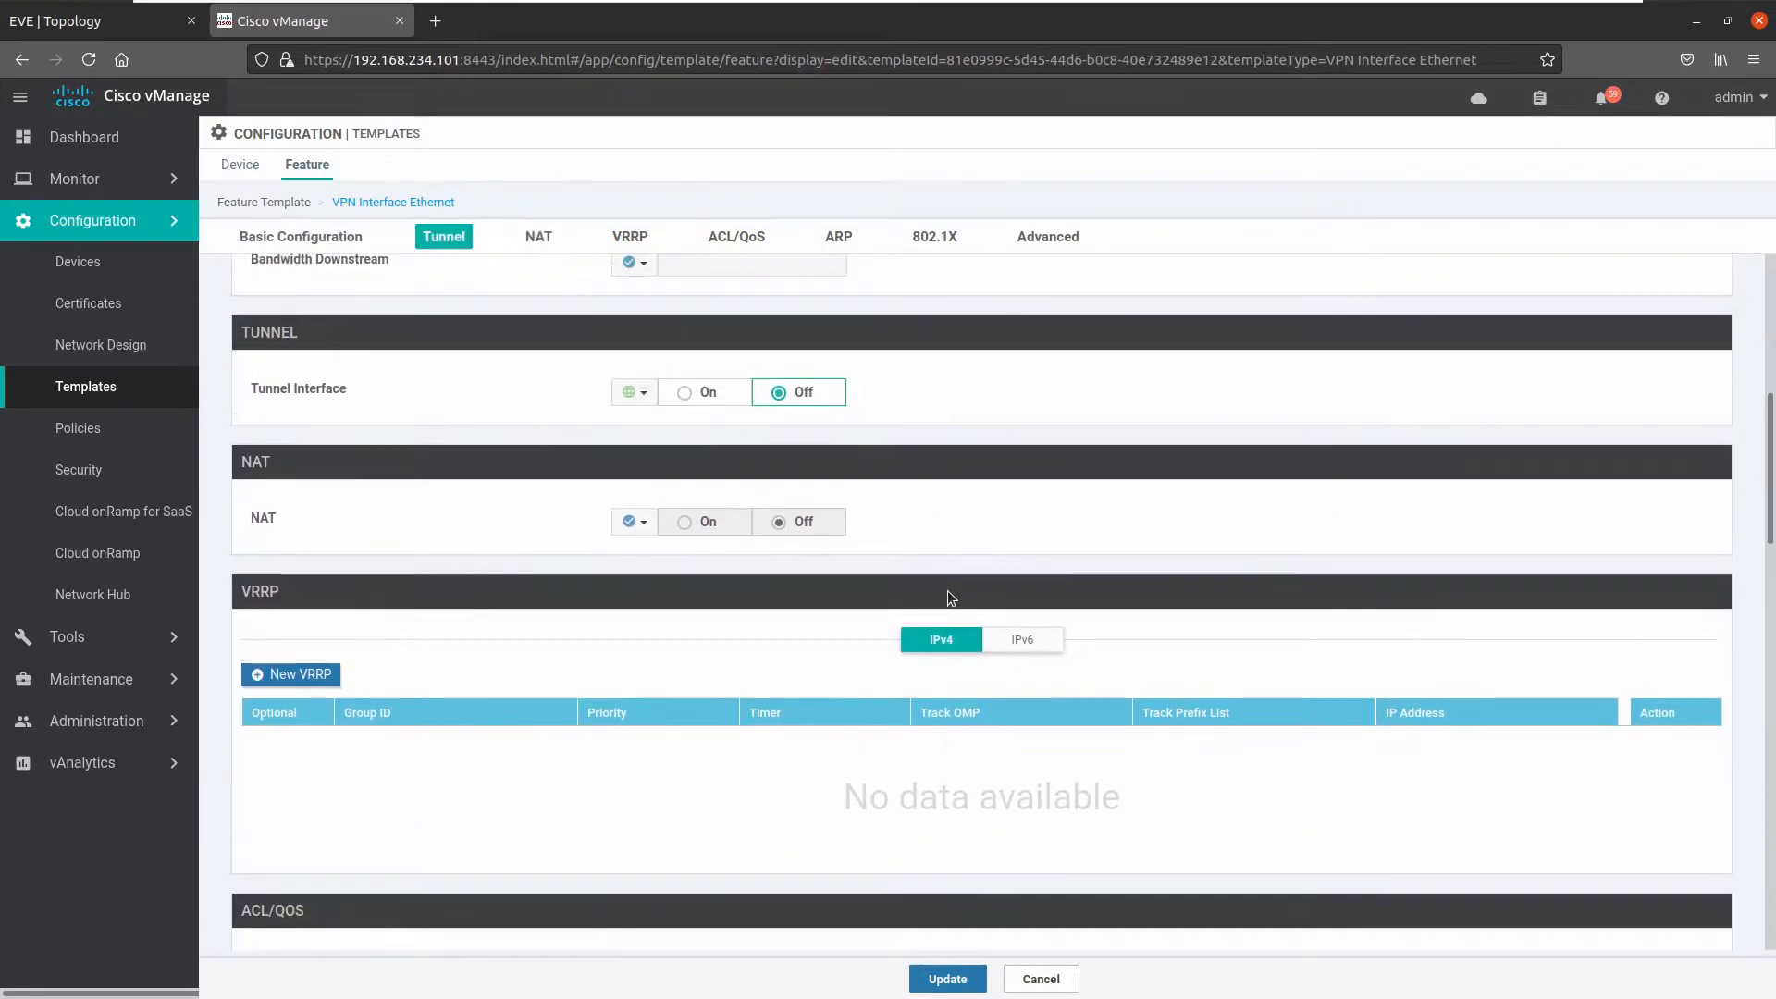
scroll(913, 576, down, 6)
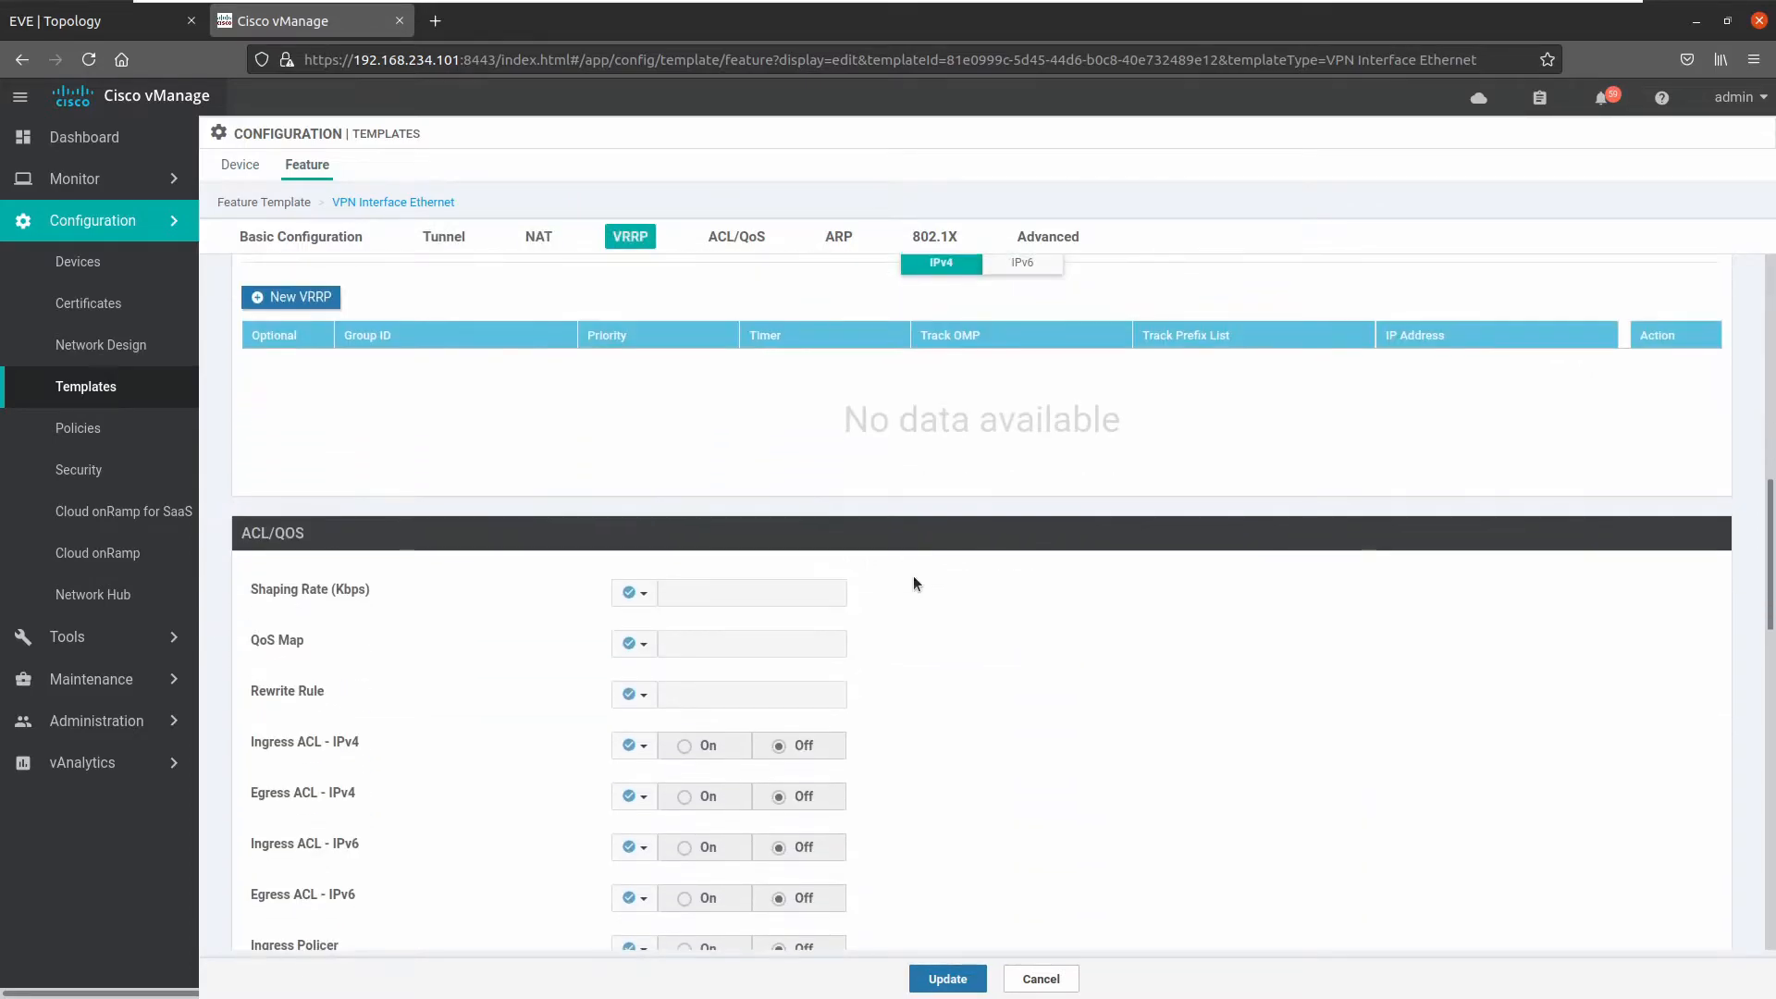
scroll(888, 791, up, 3)
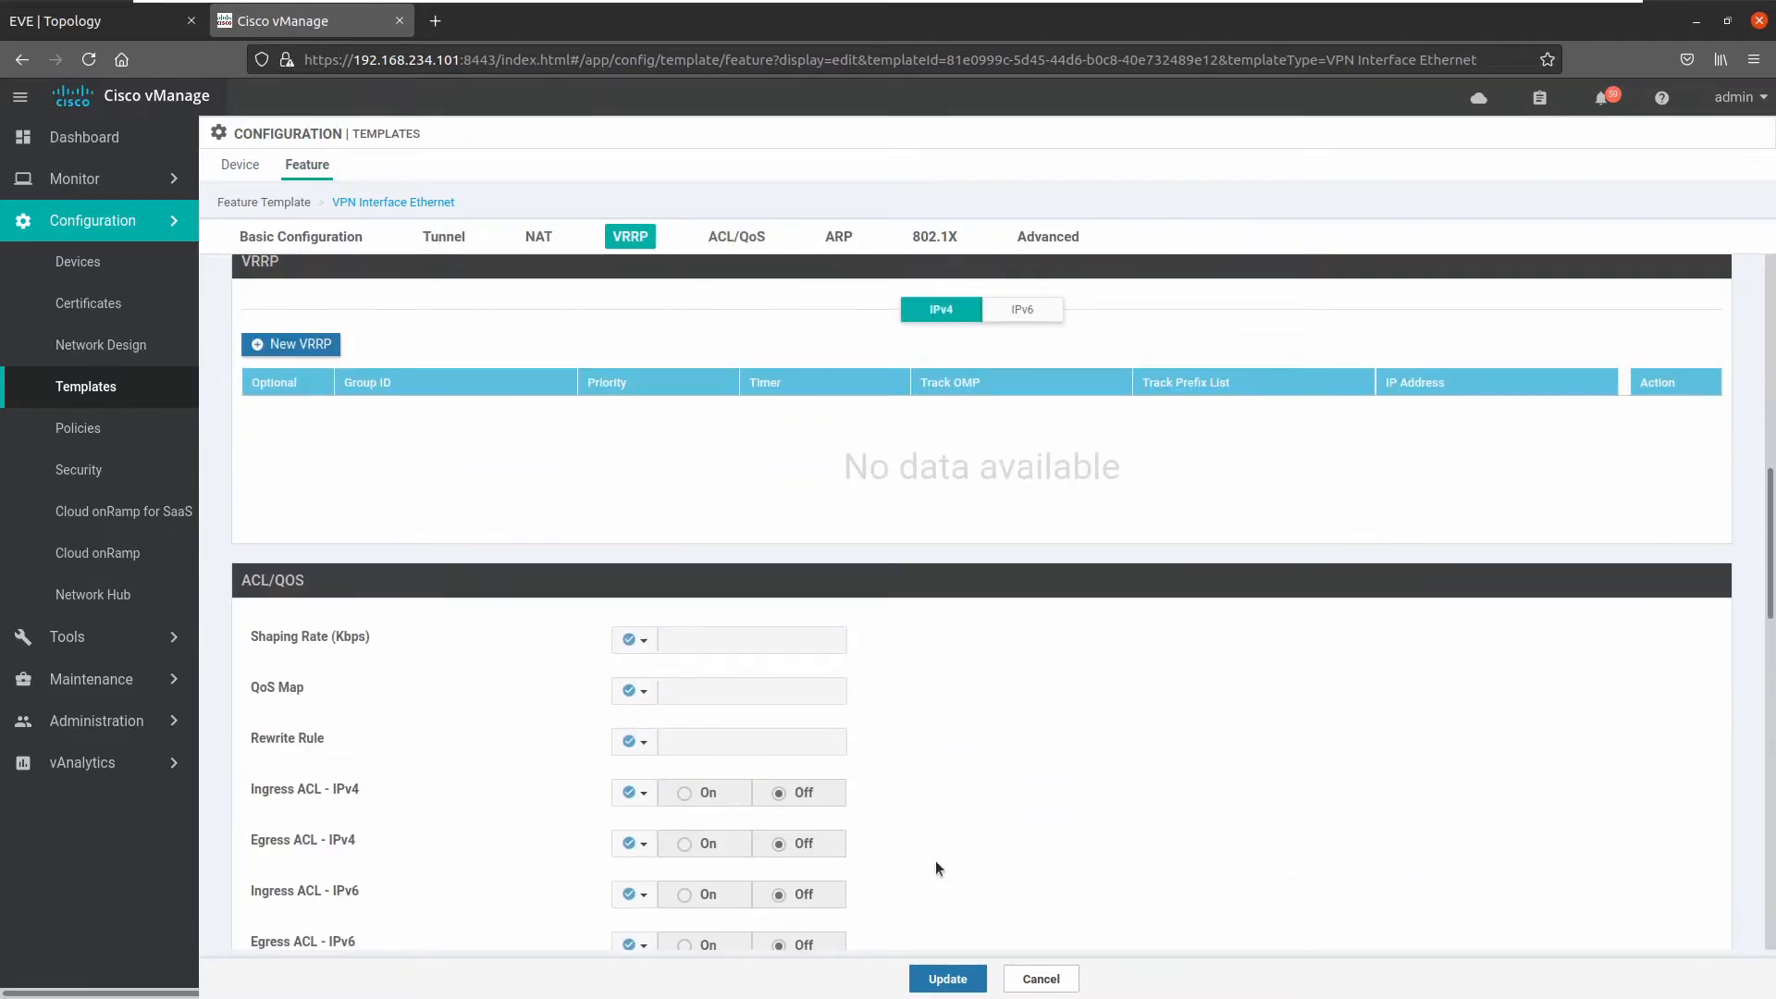
click(953, 982)
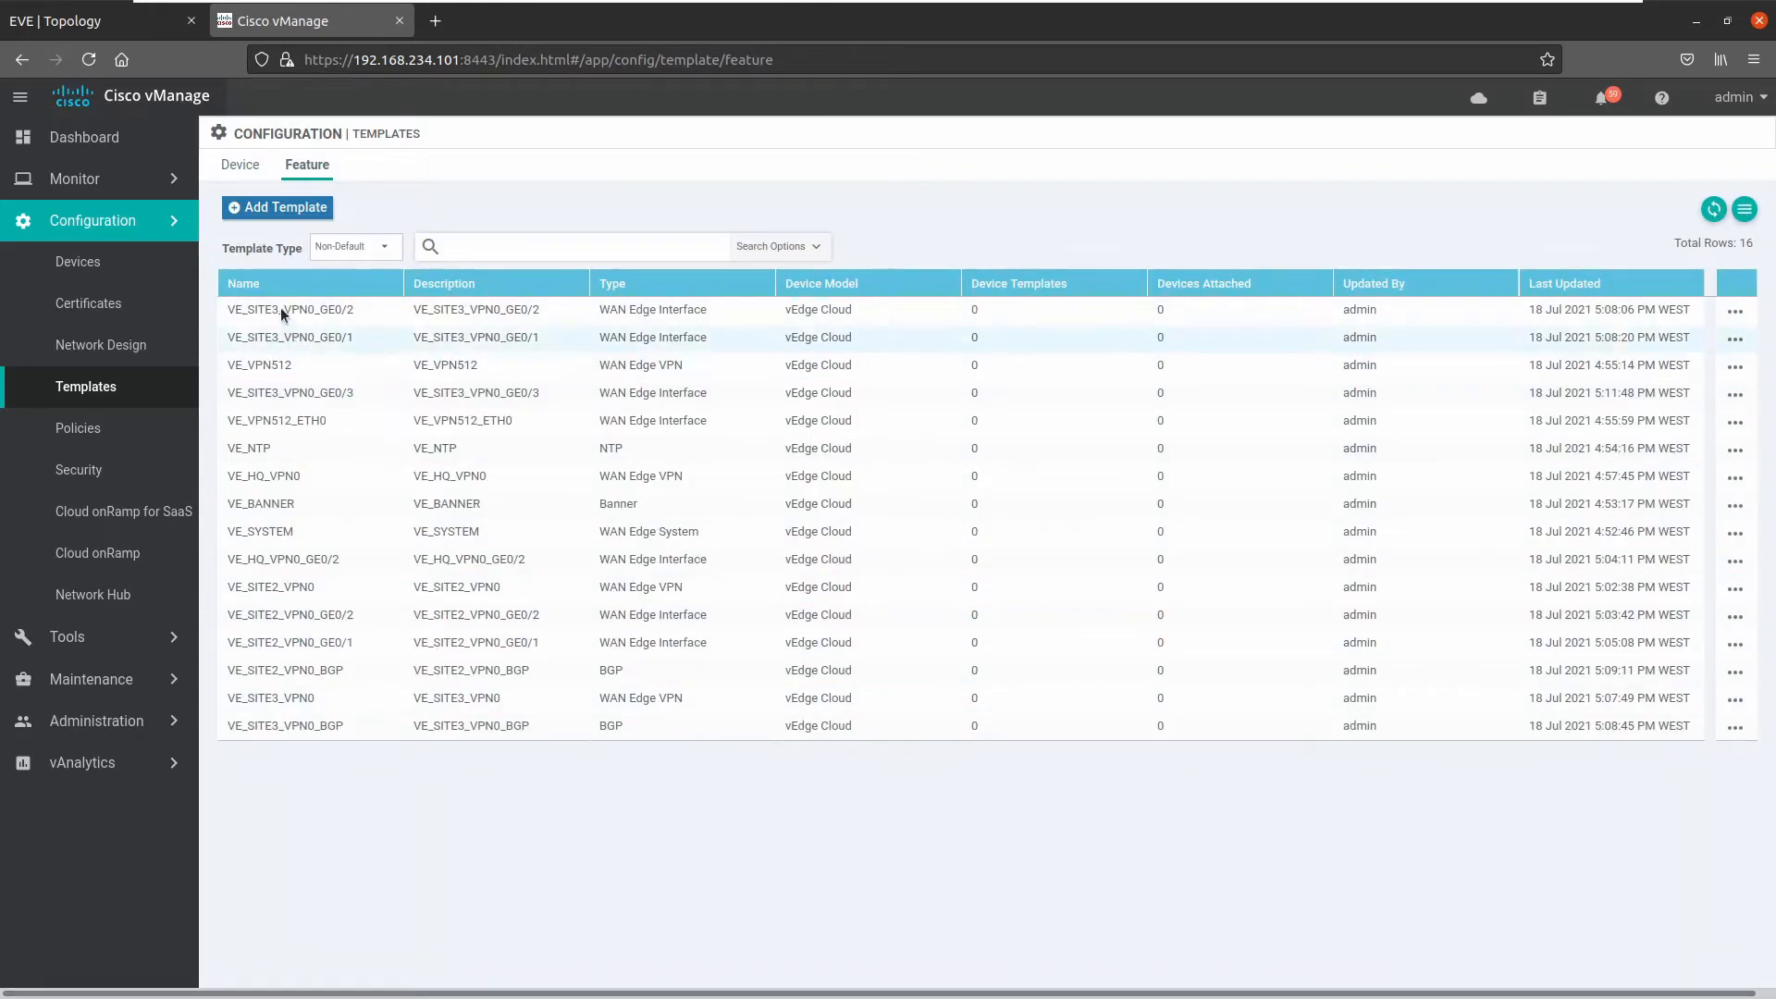
- Check the Branch #3 vEdge routers in the EVE topology, return to vManage and open the VE_SITE3_VPN0_BGP template for editing
click(74, 20)
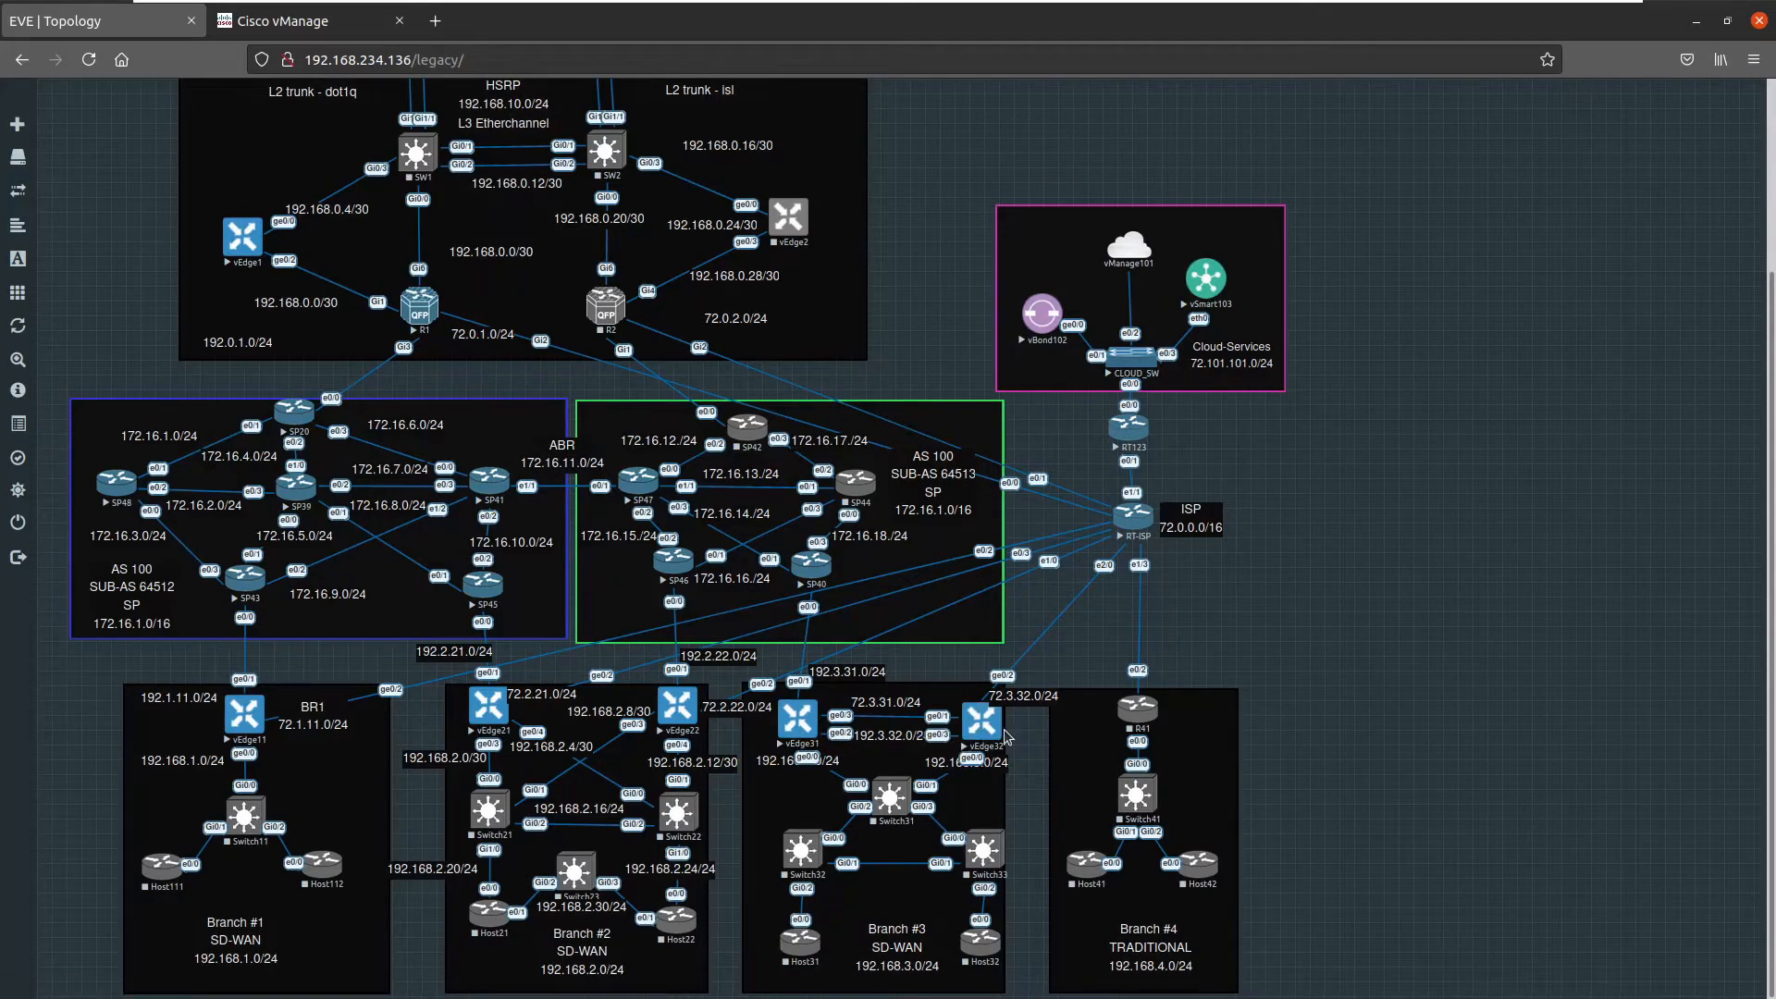
click(258, 35)
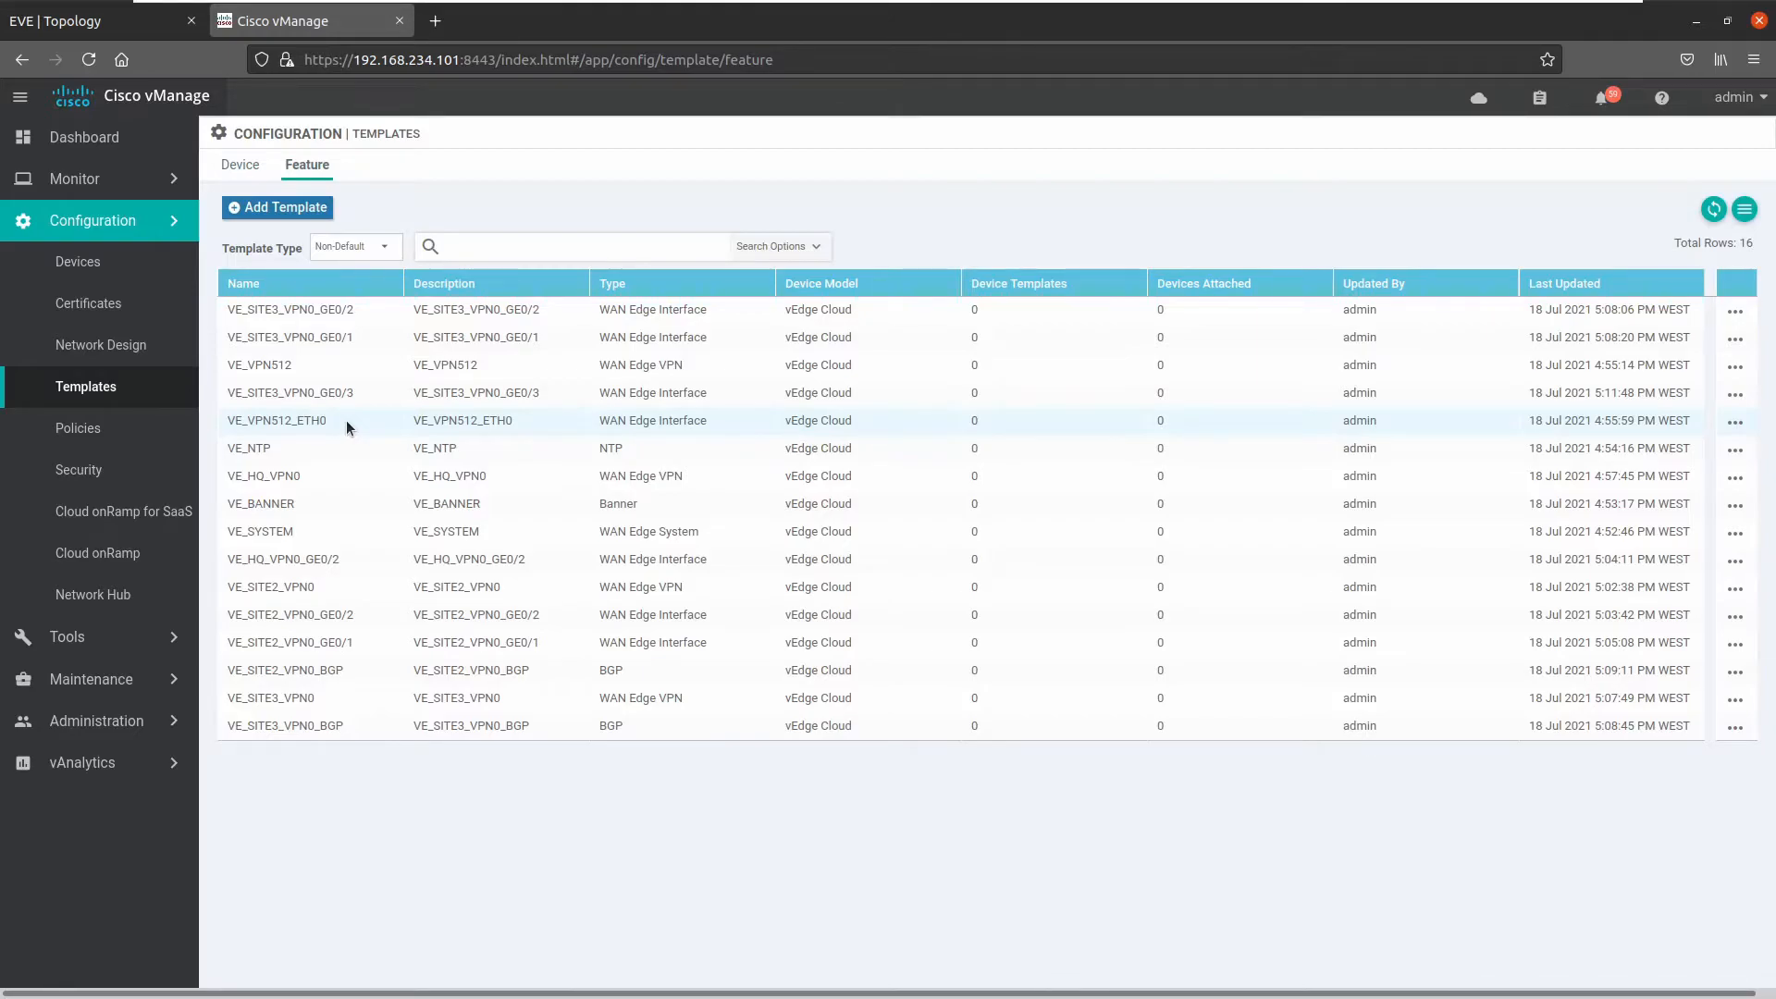
click(474, 720)
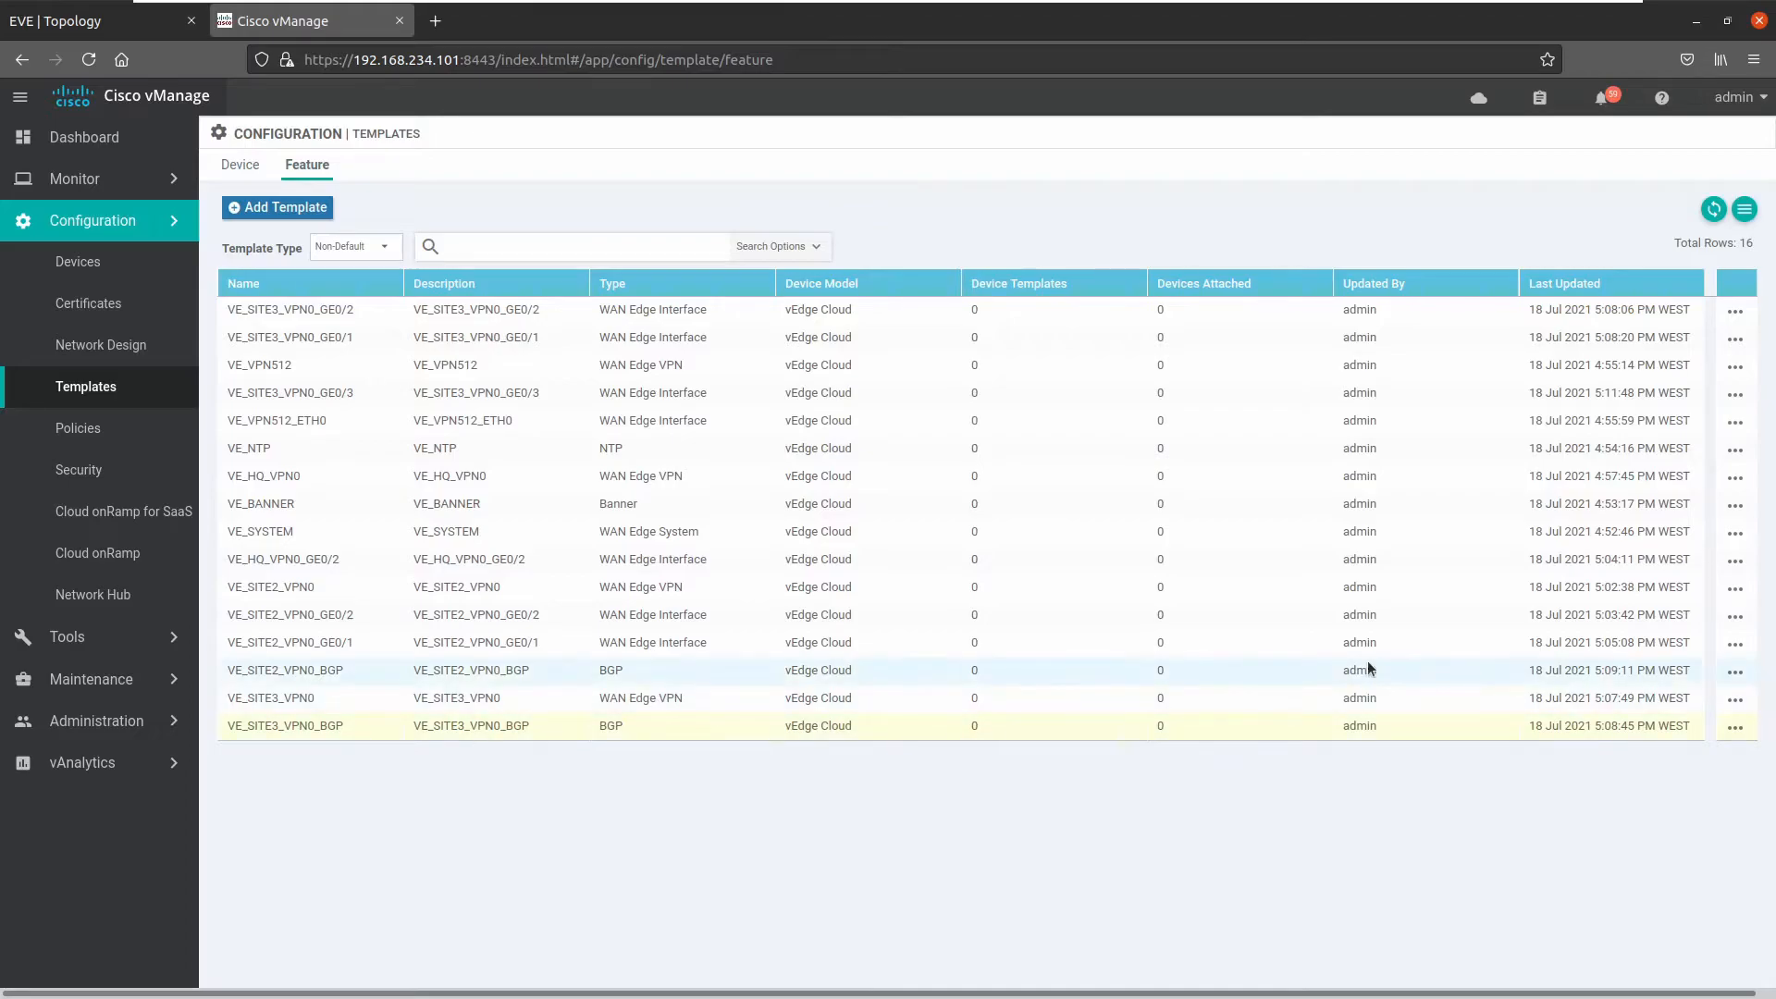
click(1731, 726)
click(1630, 794)
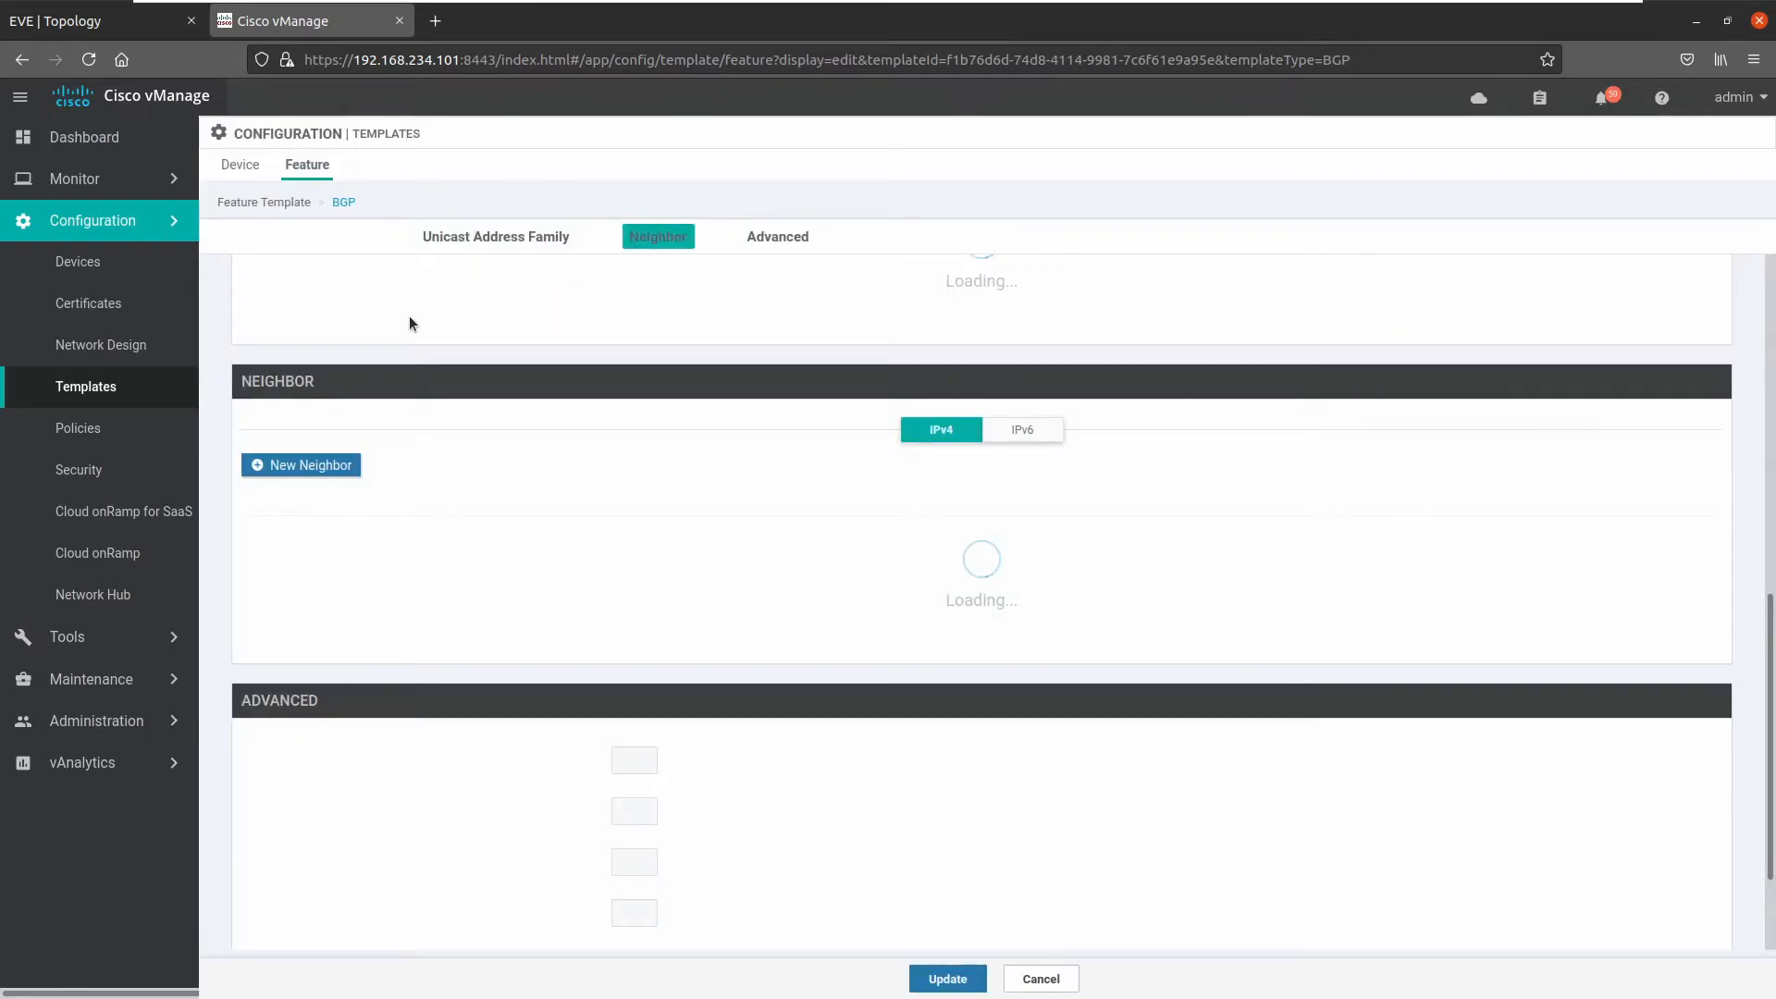
- Review the BGP template's basic configuration, advertised network and existing IPv4 neighbor entries
click(507, 241)
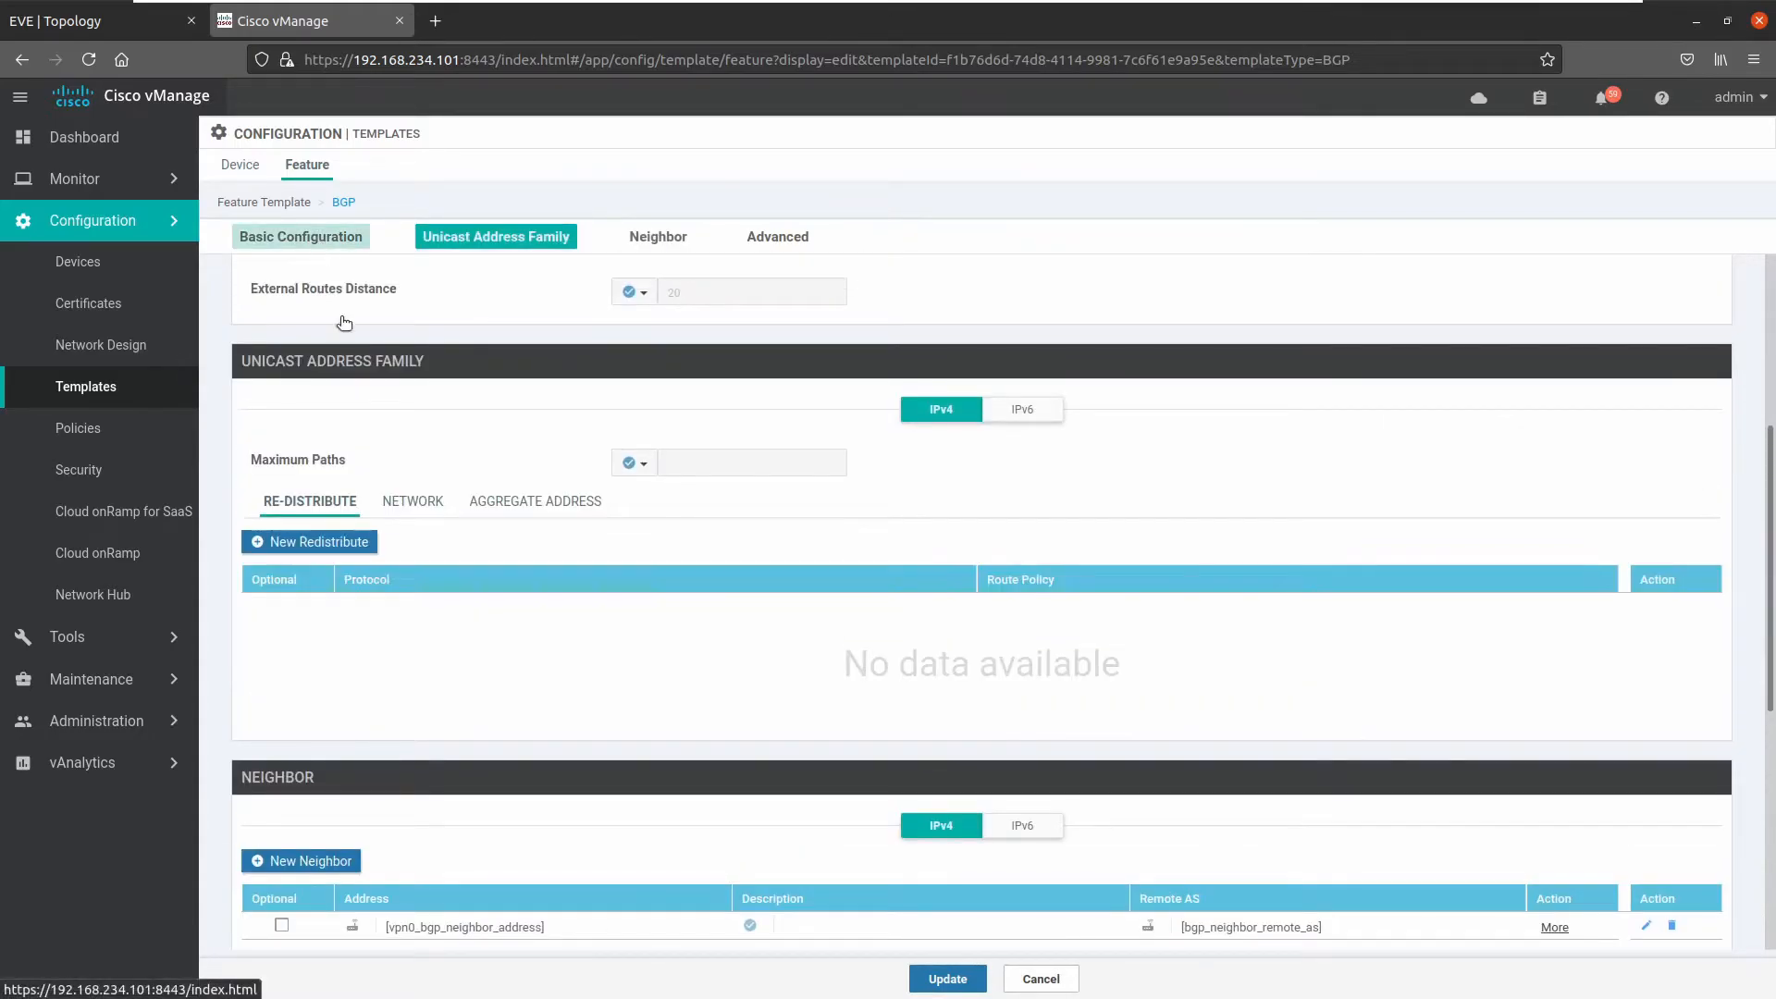
click(413, 505)
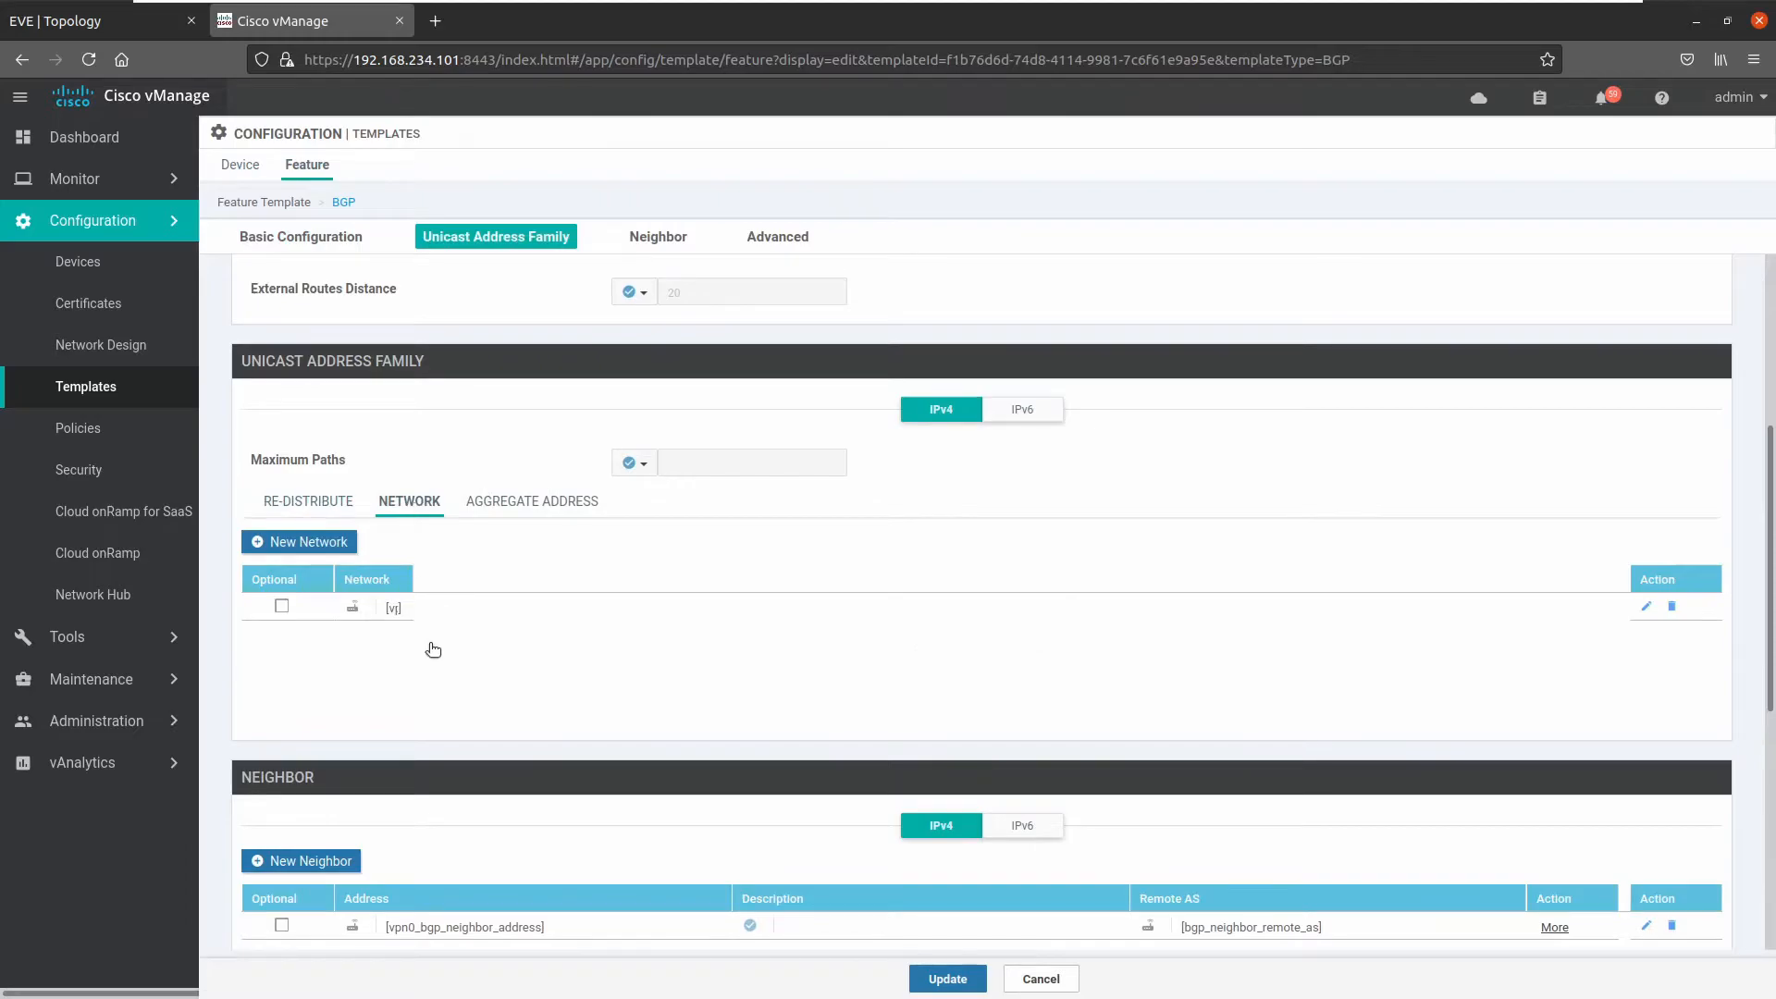
scroll(392, 640, up, 5)
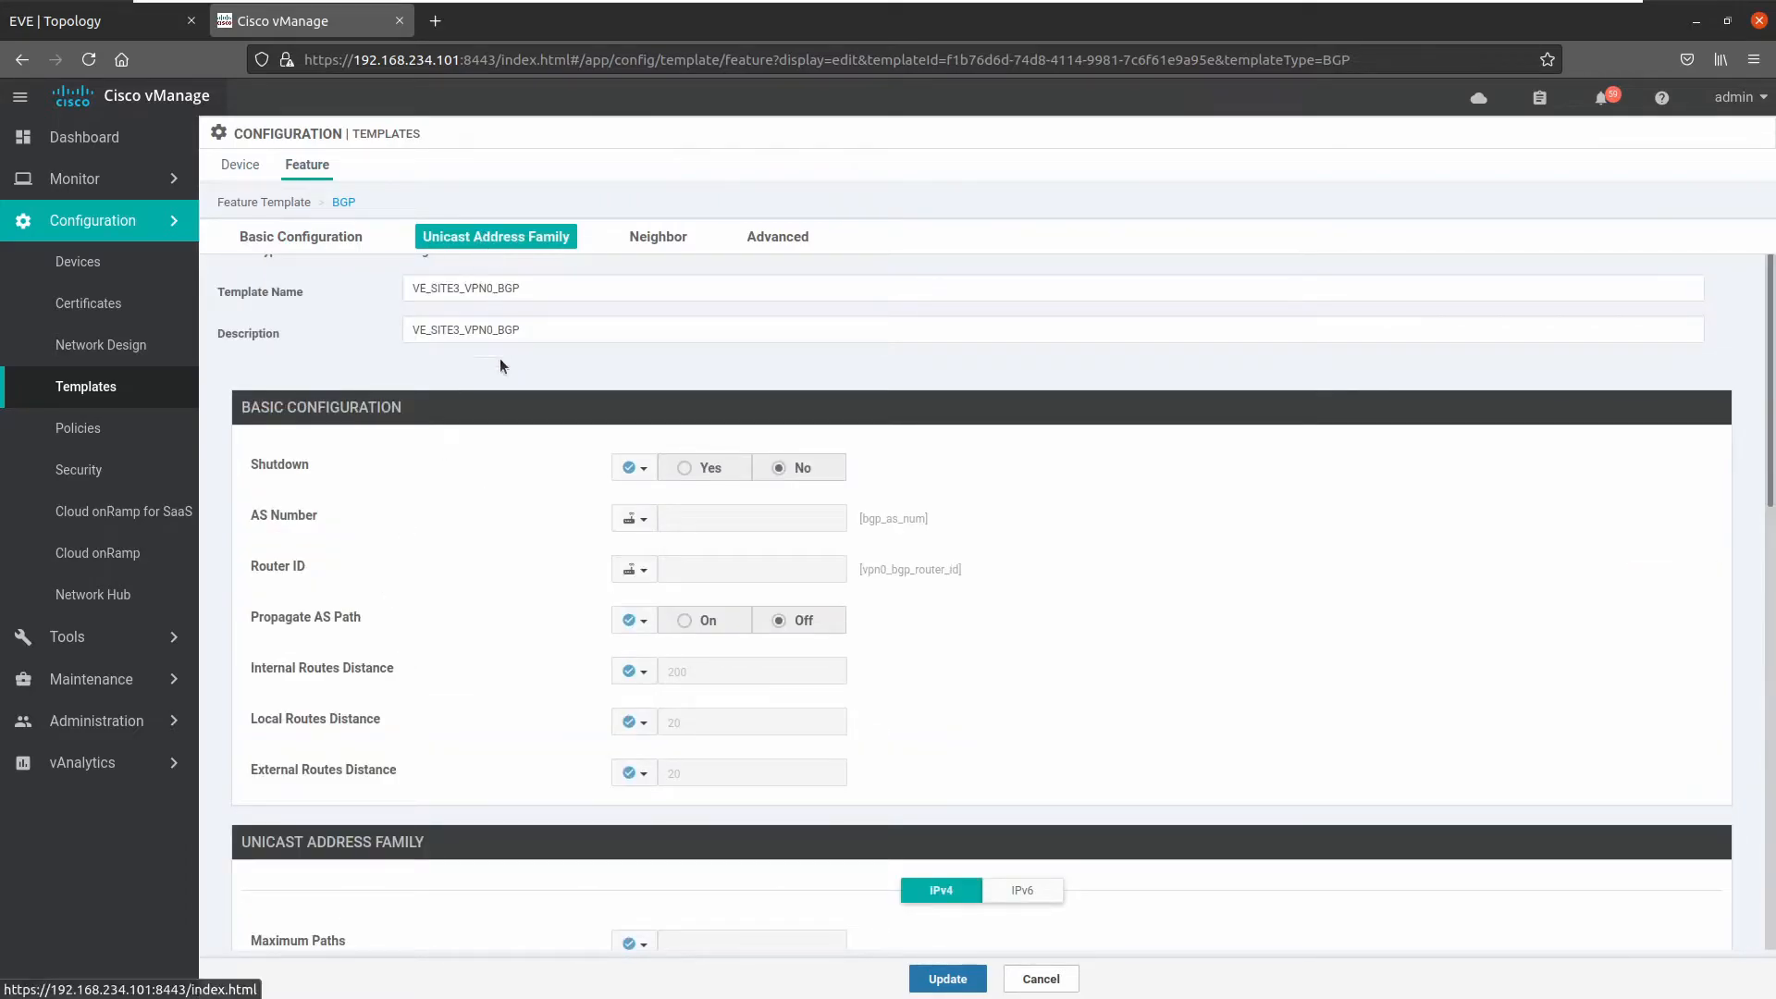
scroll(514, 434, down, 3)
scroll(414, 775, down, 2)
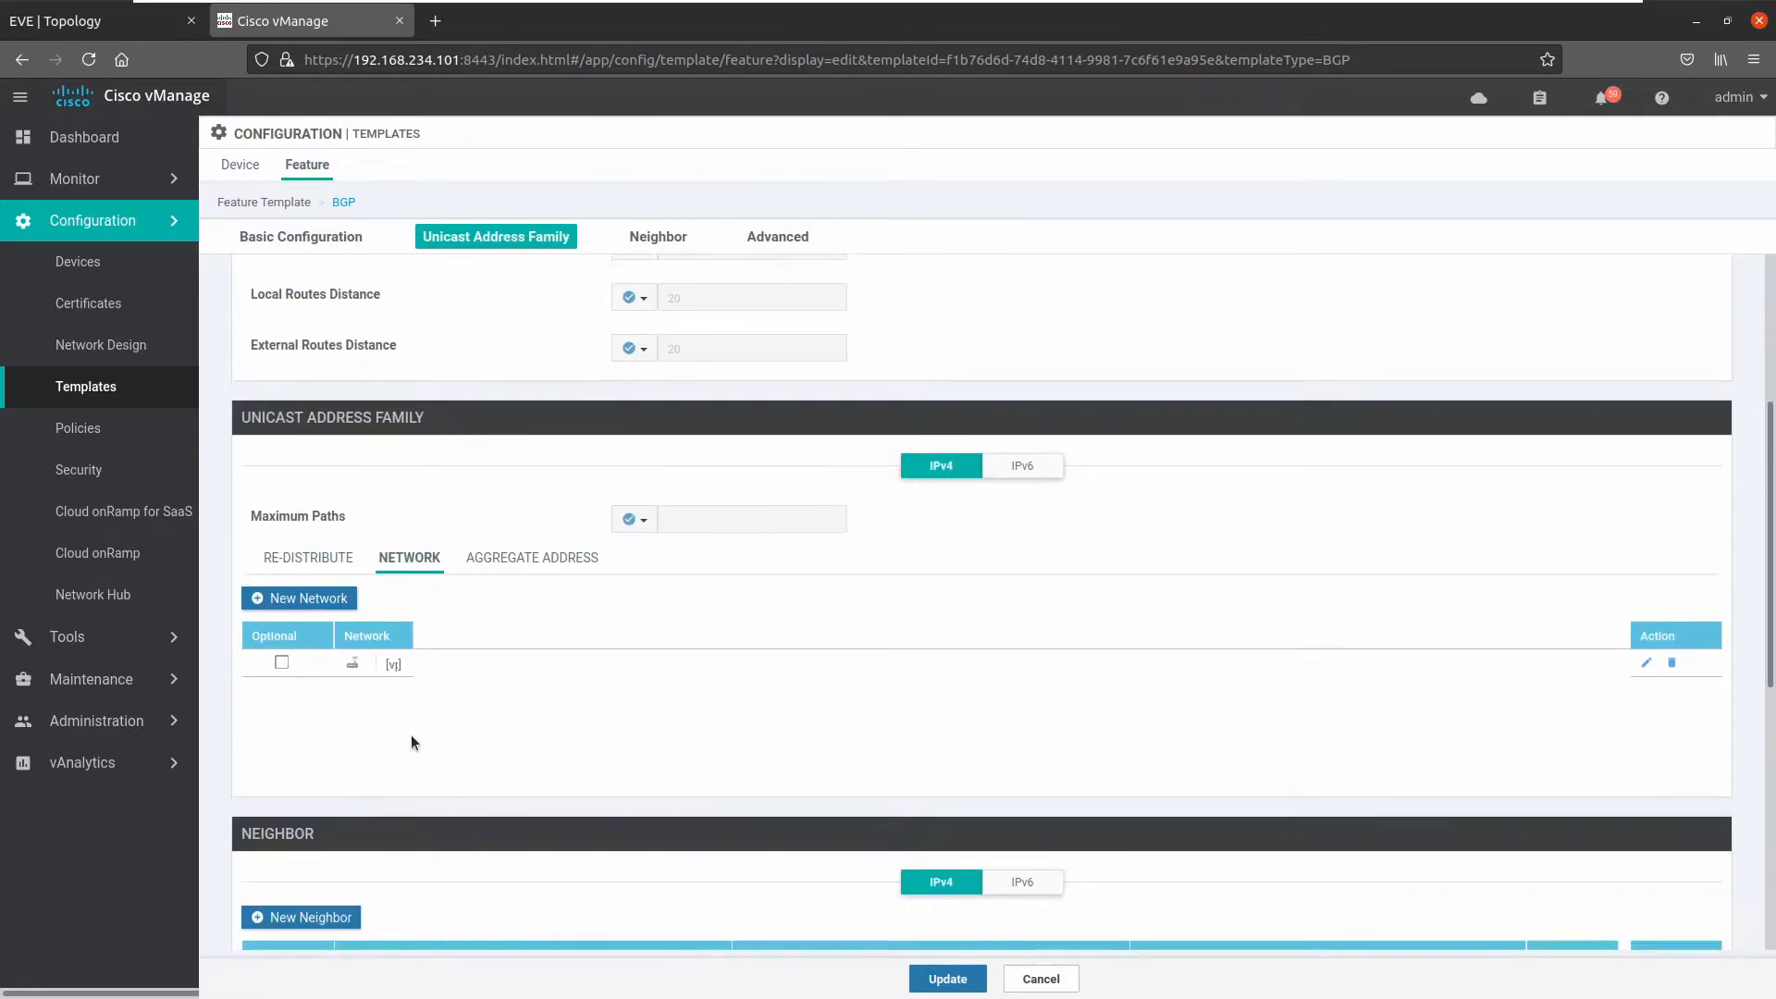
scroll(458, 618, down, 2)
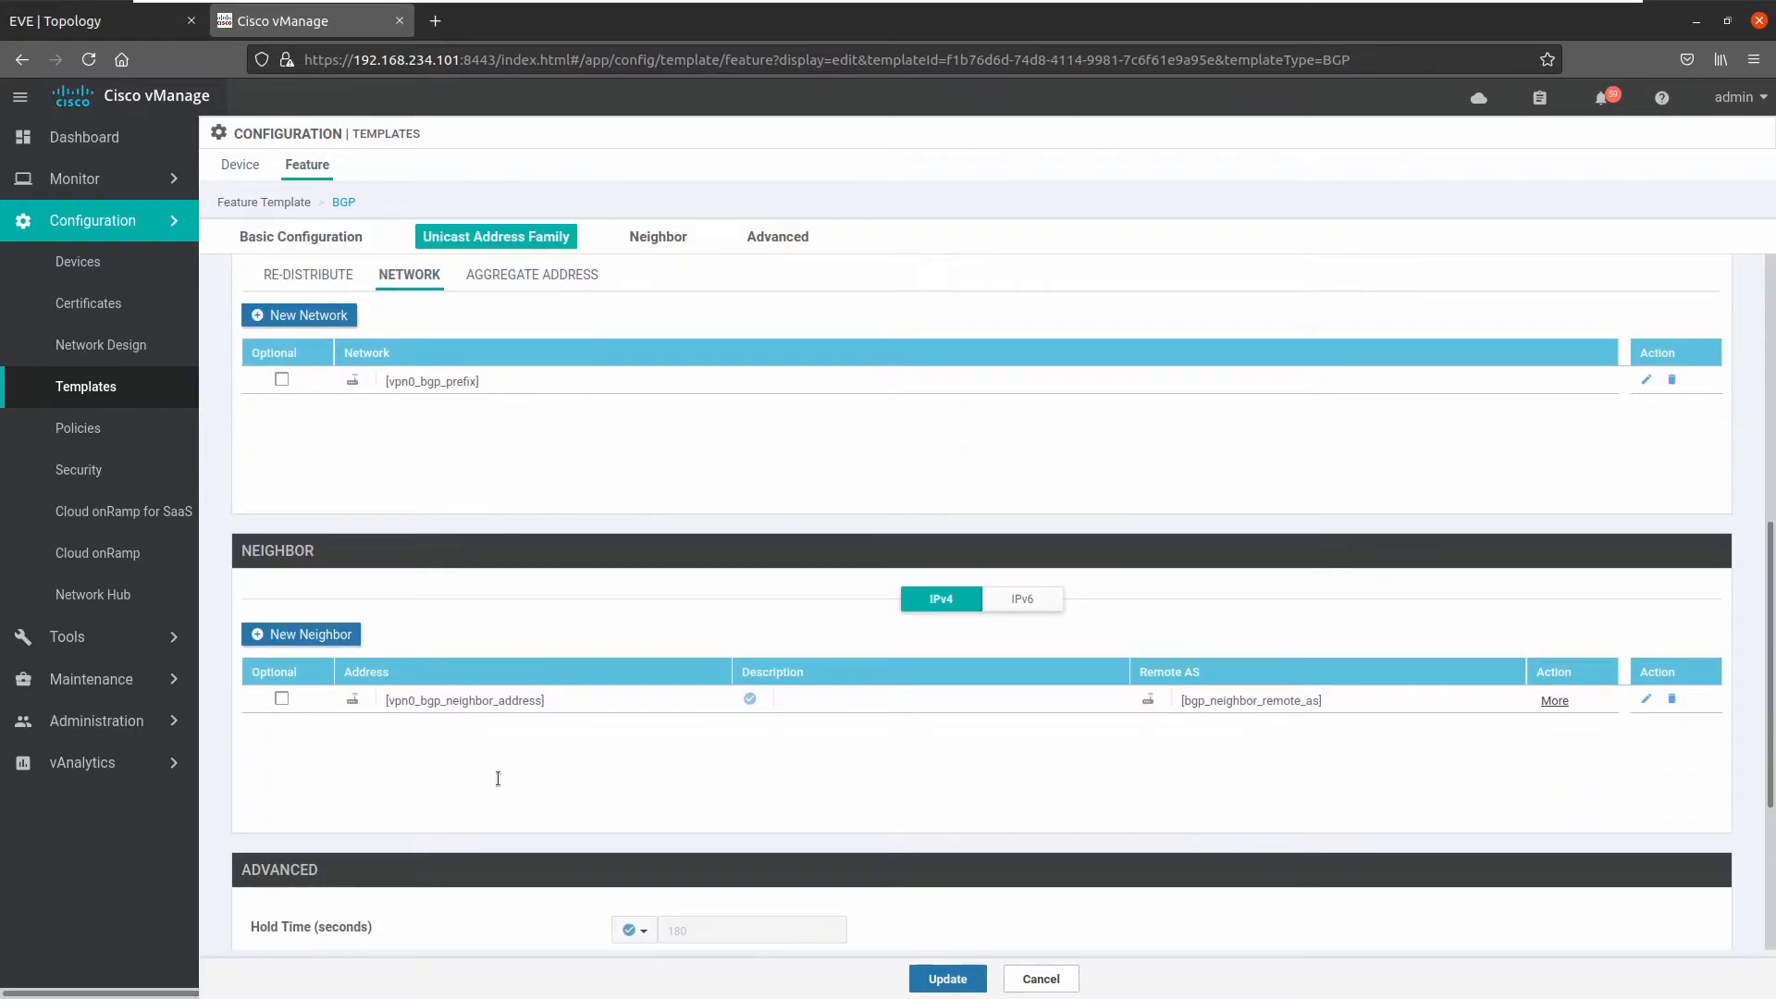
scroll(287, 637, down, 1)
scroll(286, 637, down, 1)
- Start a new IPv4 BGP neighbor and set its address to the device-specific key vpn0_bgp_neighbor2_address
click(304, 379)
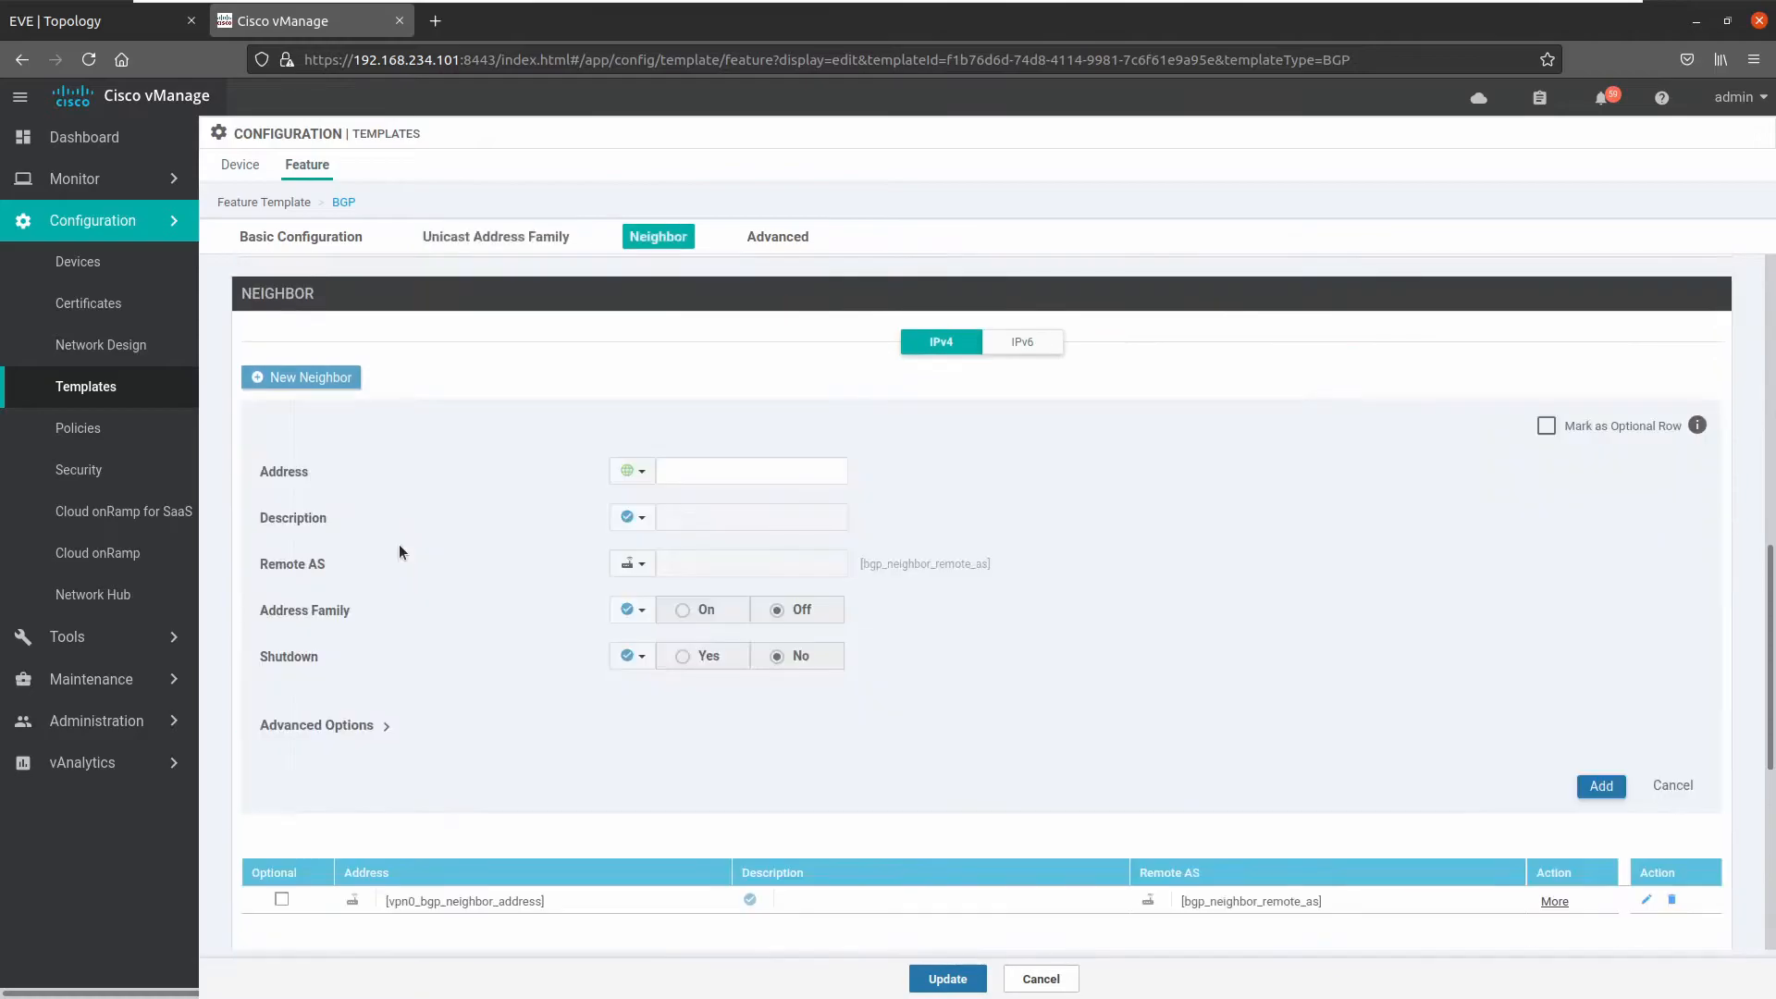
click(635, 474)
mouse_move(678, 527)
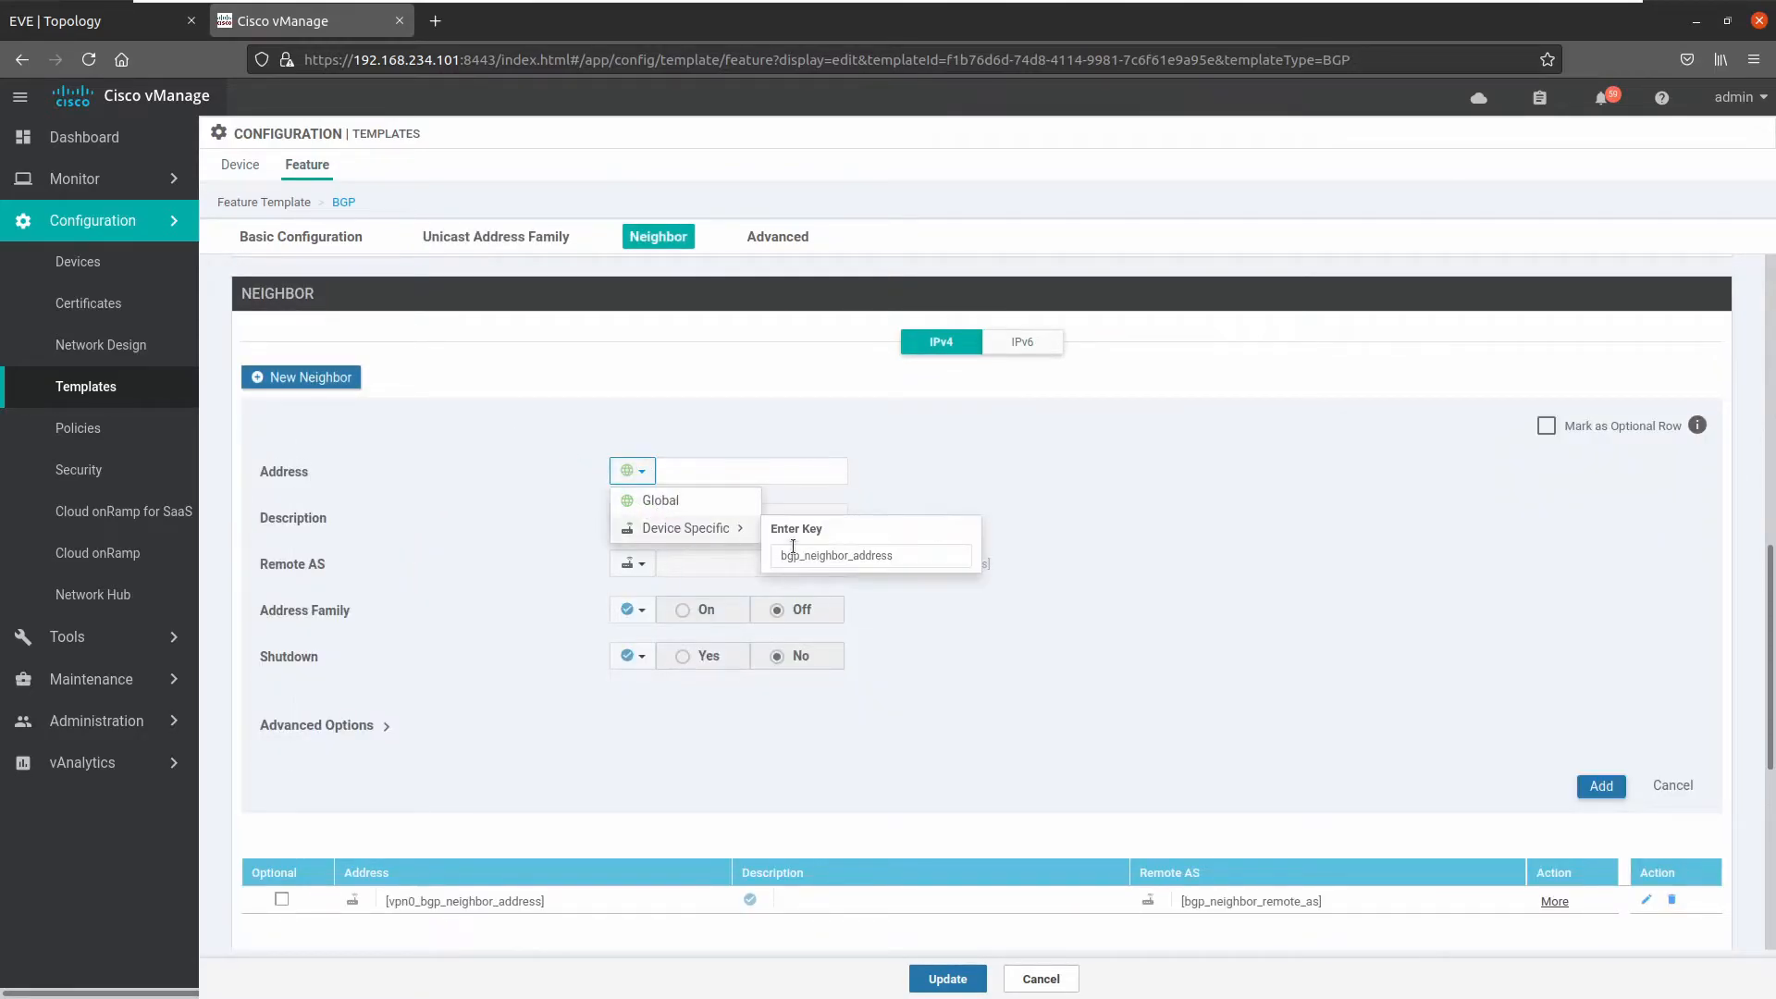
click(801, 566)
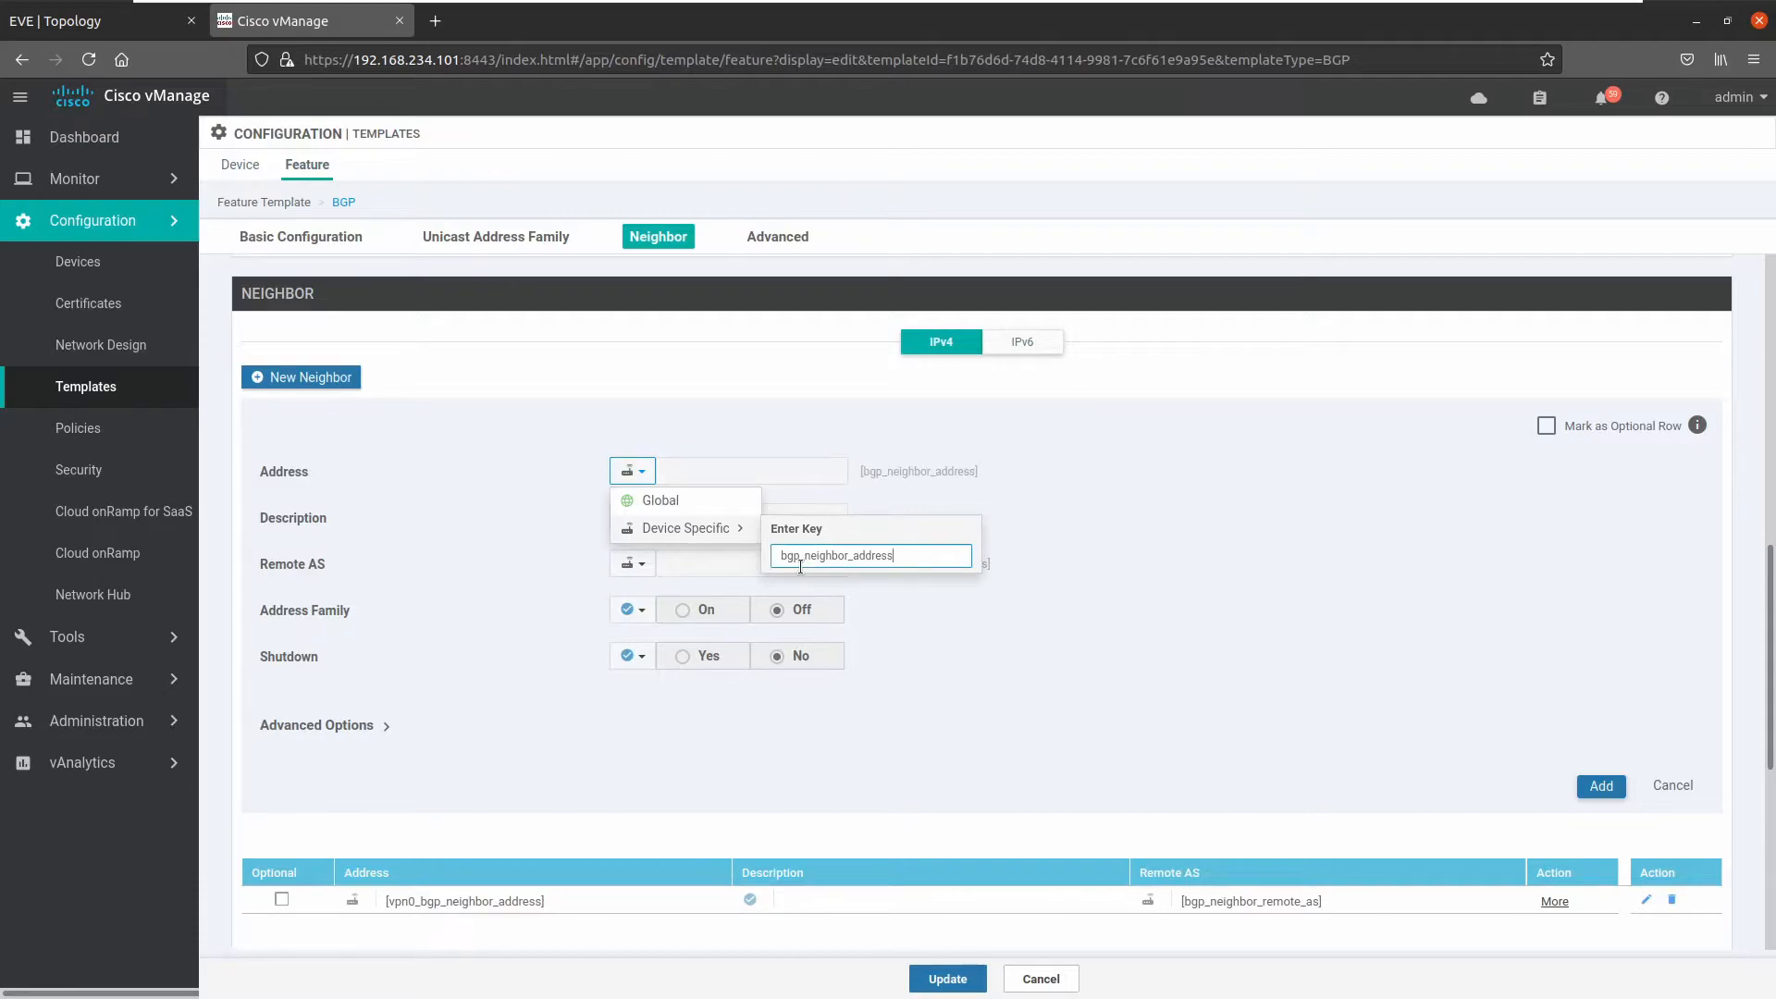
text(vpn0_)
text(2)
click(1084, 525)
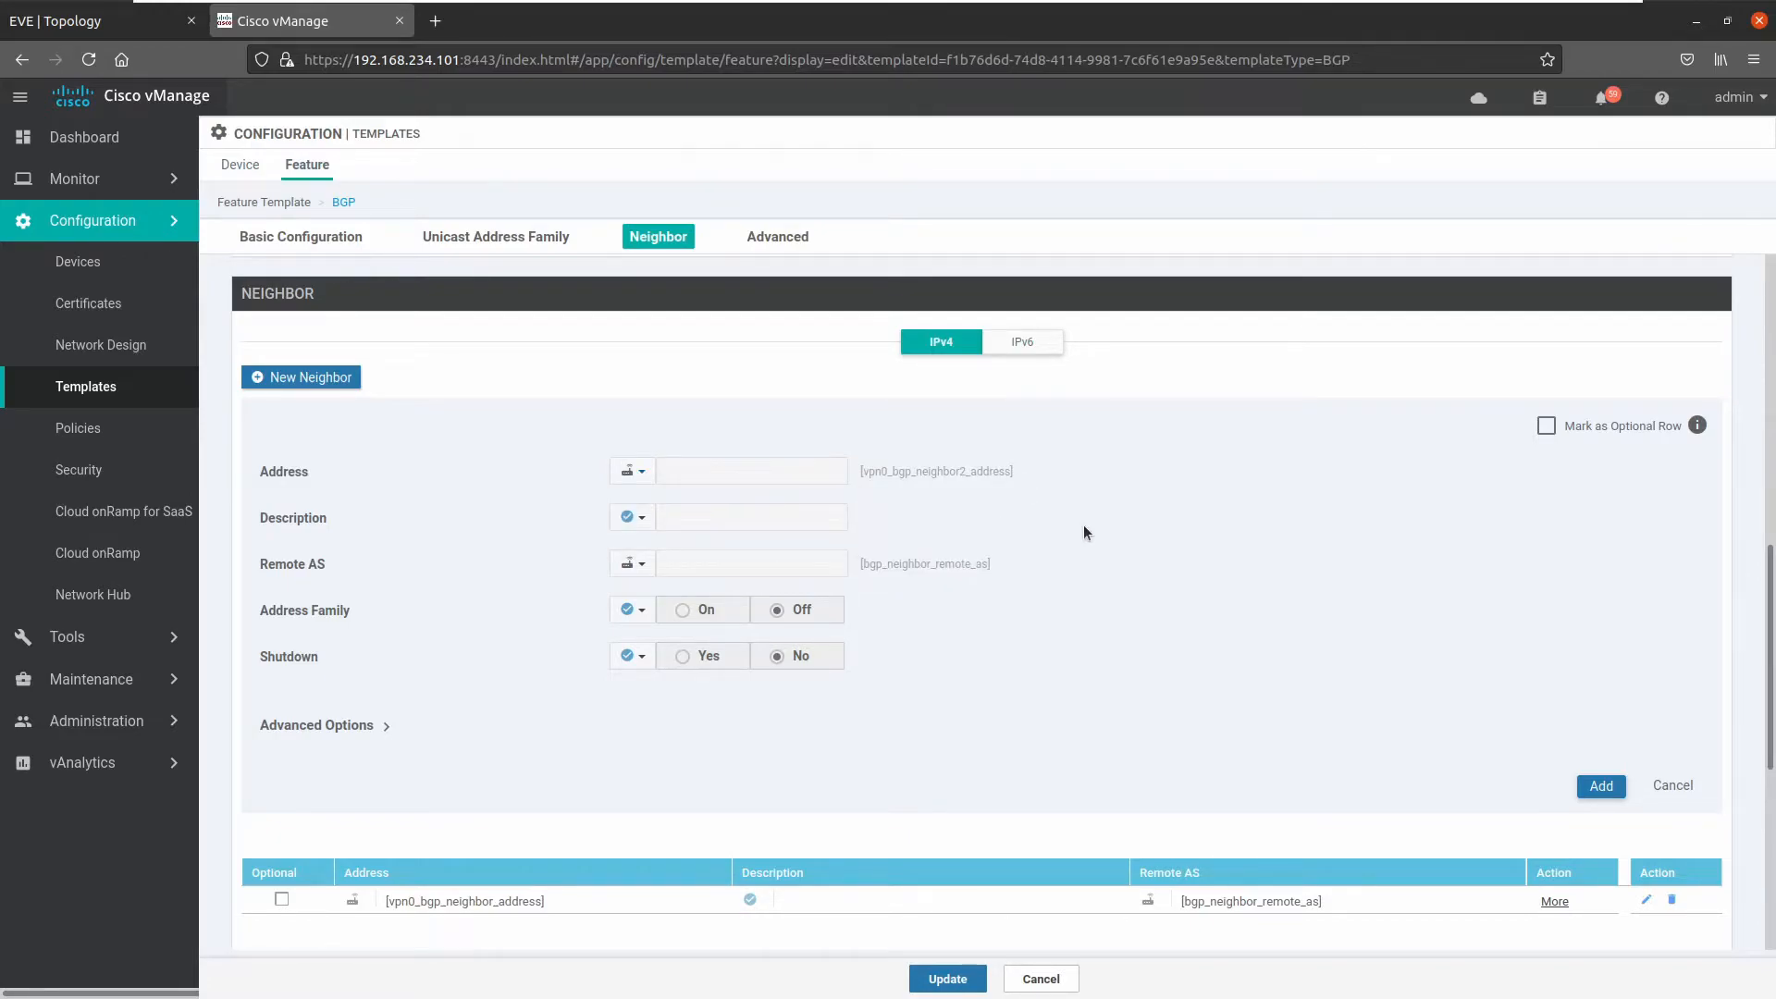
- Set the new neighbor's Remote AS to the device-specific key vpn0_bgp_neighbor2_remote_as
click(632, 563)
mouse_move(726, 621)
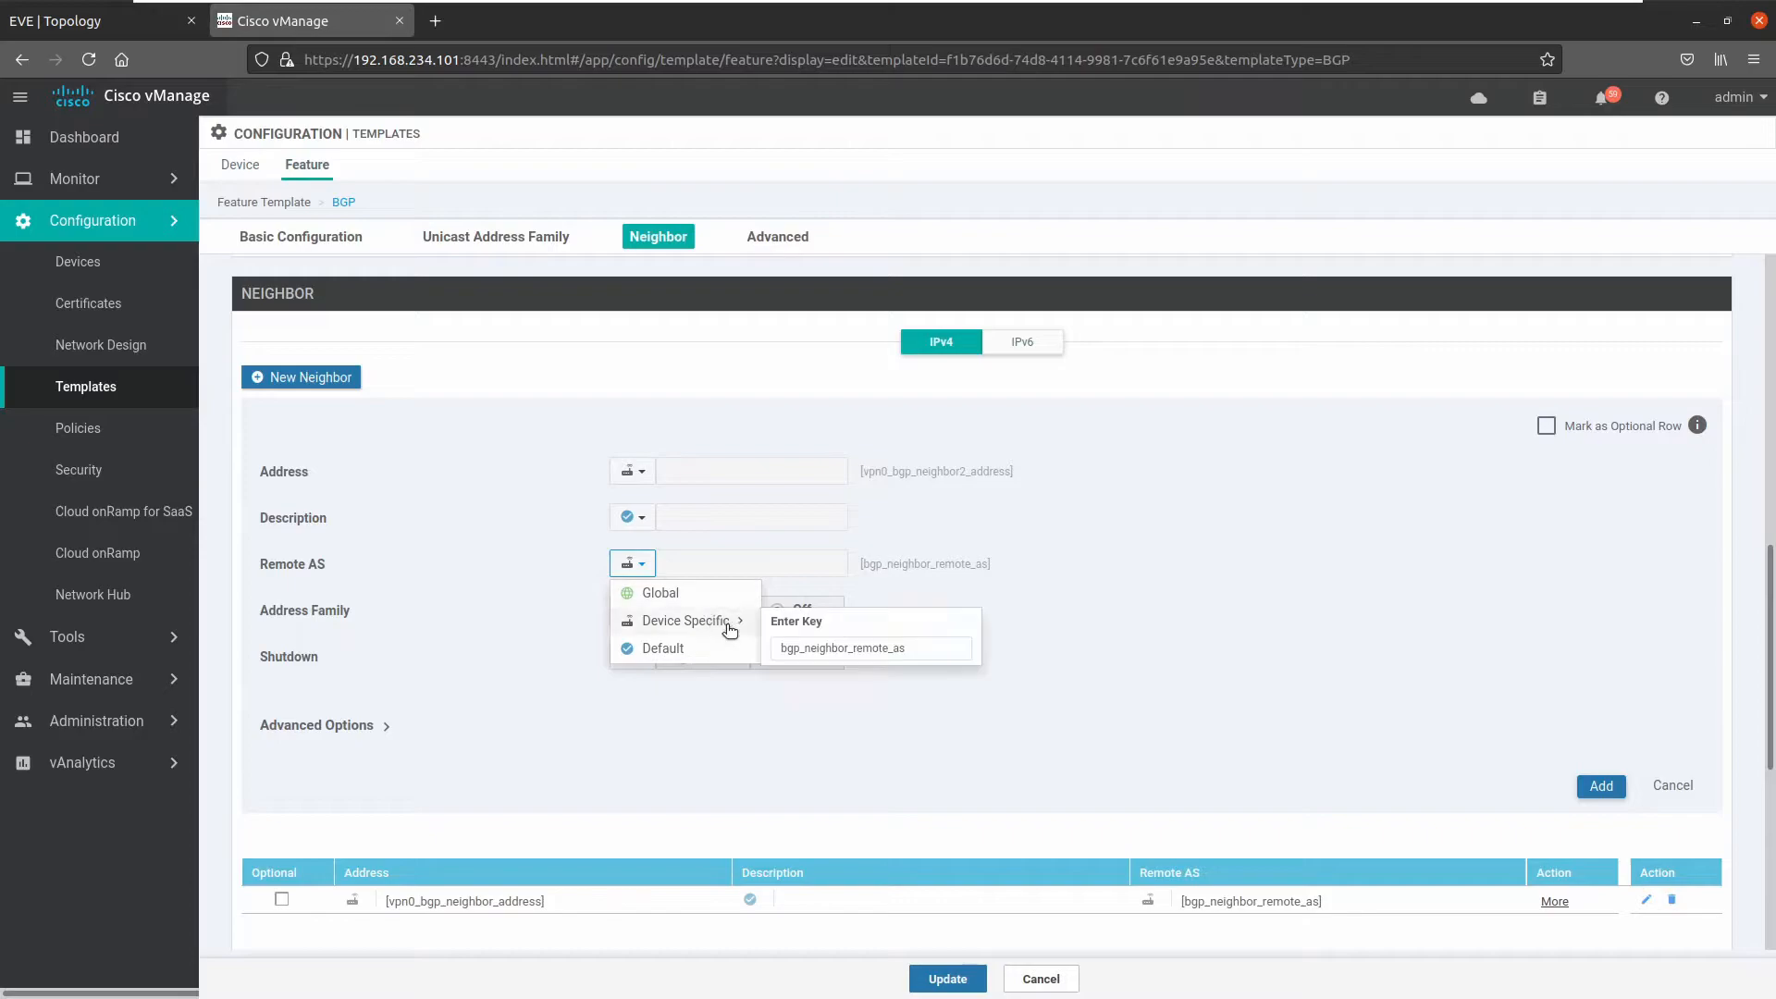
click(795, 654)
text(vpn_)
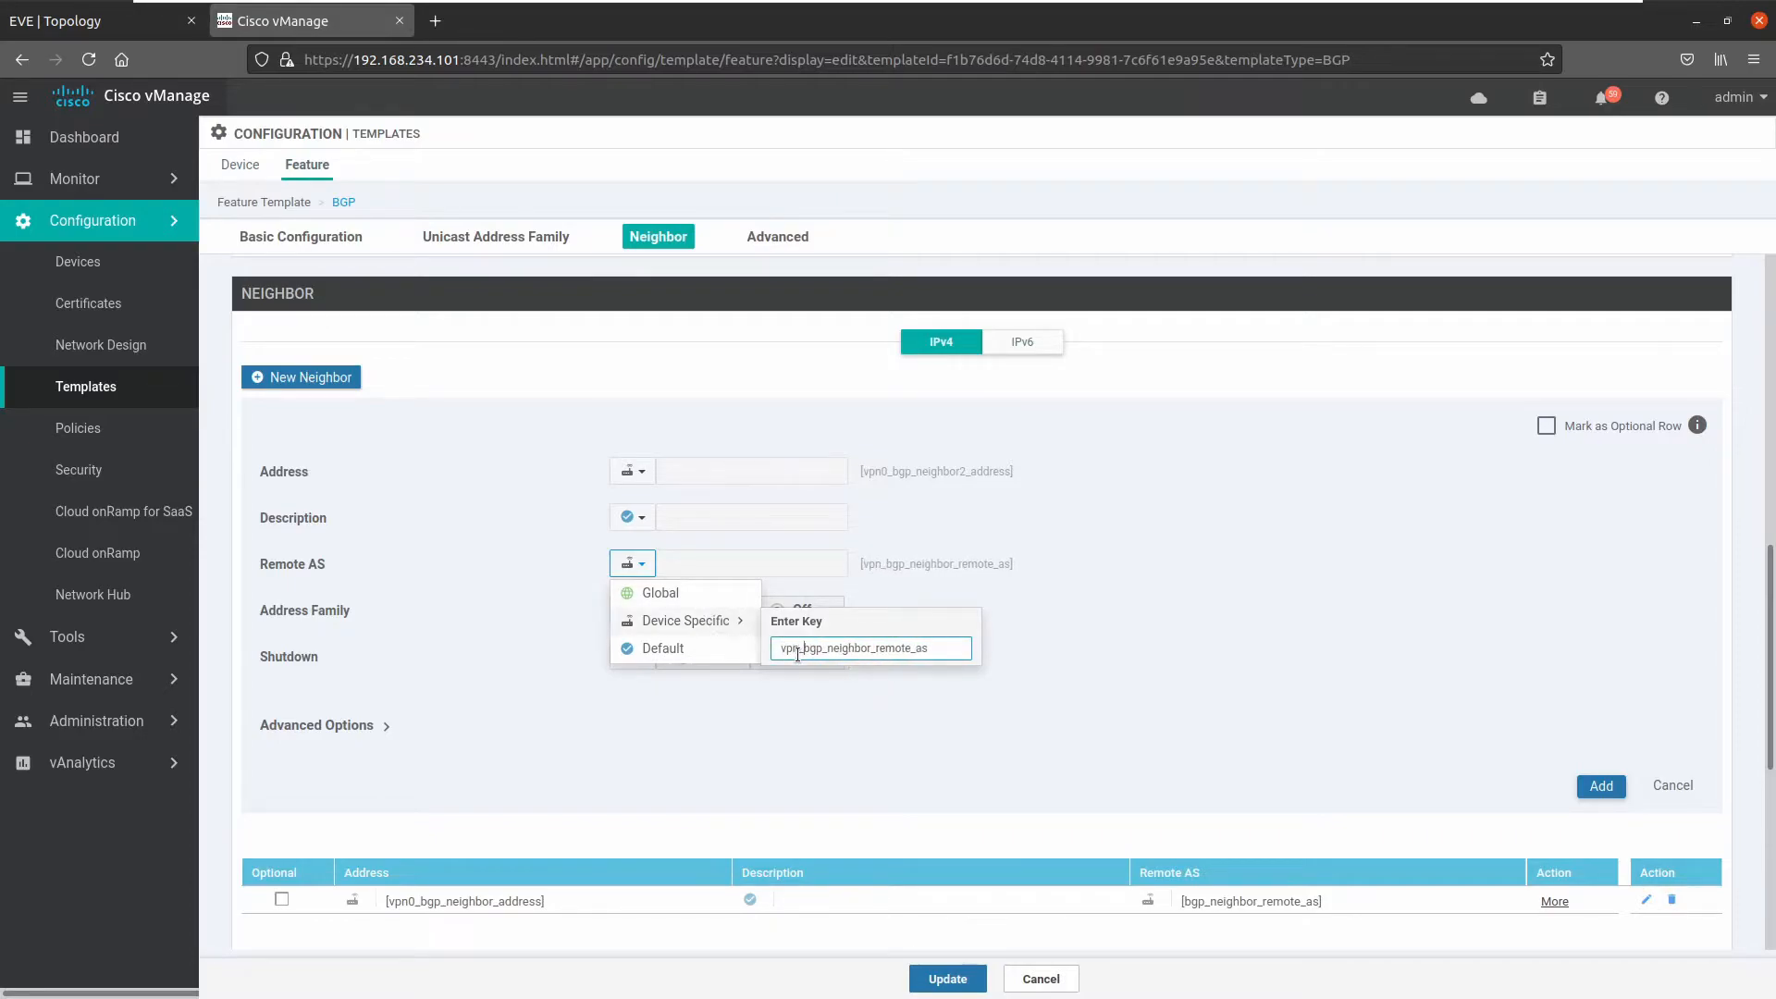
text(0)
text(2)
click(1068, 616)
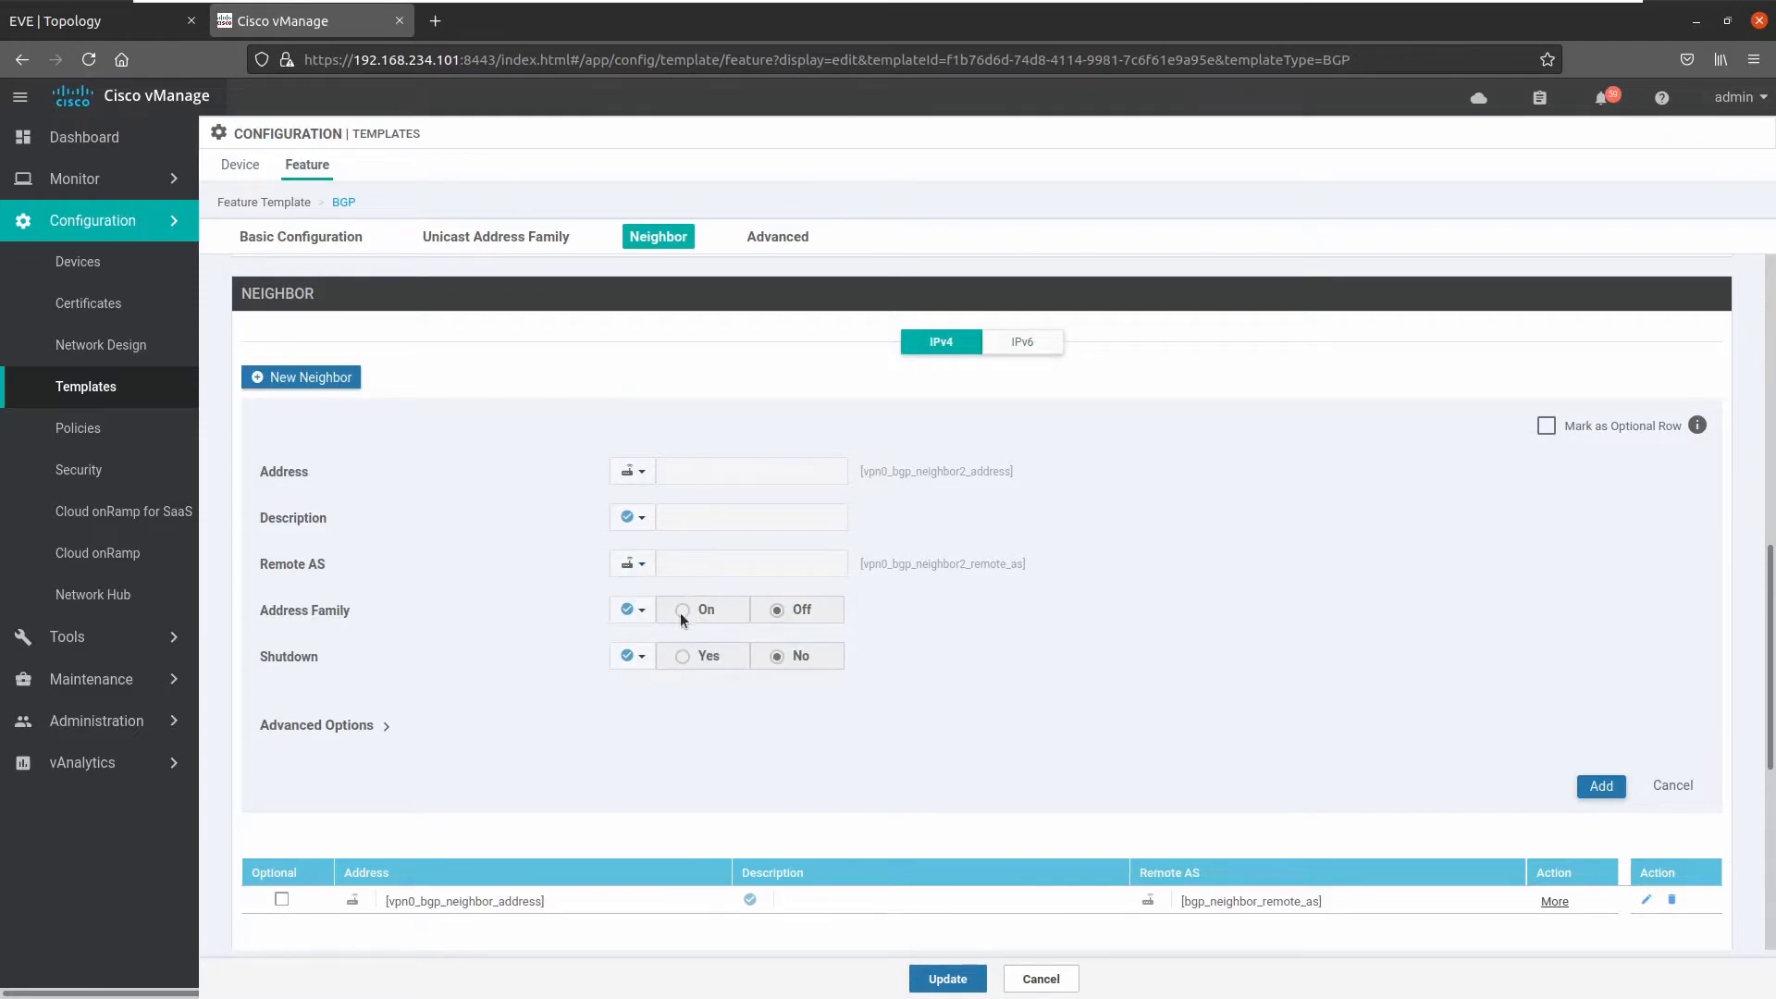
- Enable the address family globally for the new neighbor, choose ipv4-unicast and add the neighbor to the list
click(643, 612)
click(660, 633)
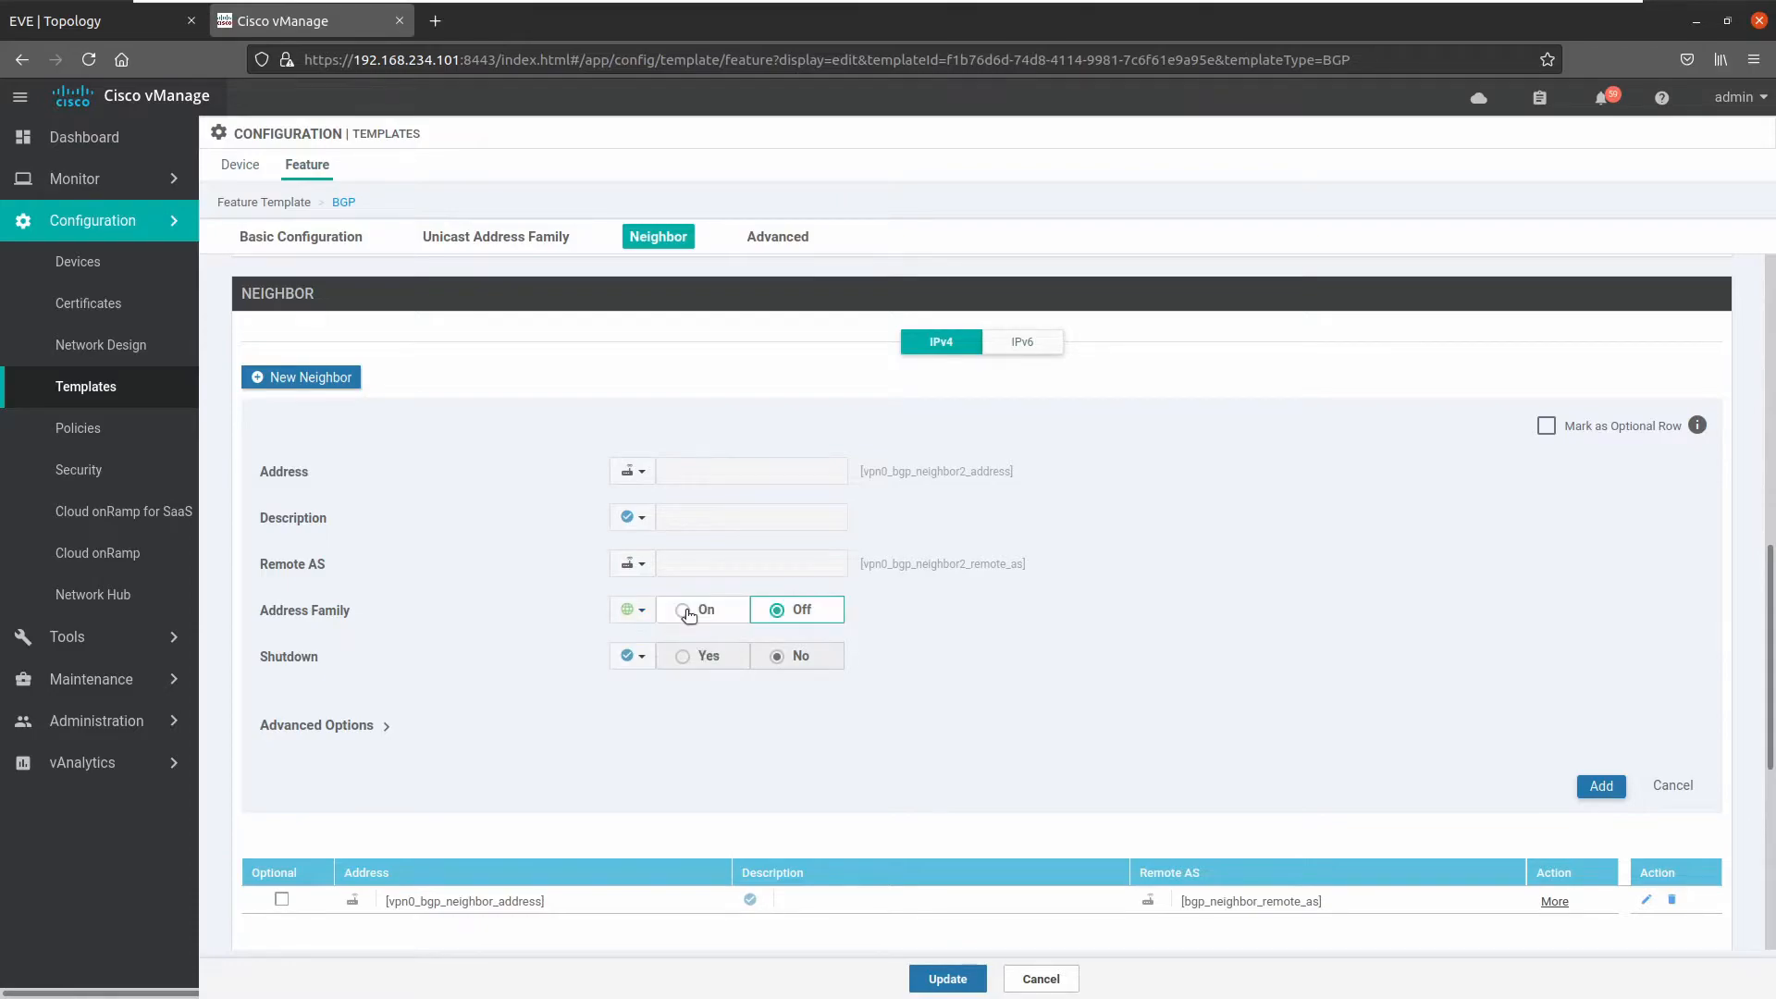
click(686, 611)
click(679, 656)
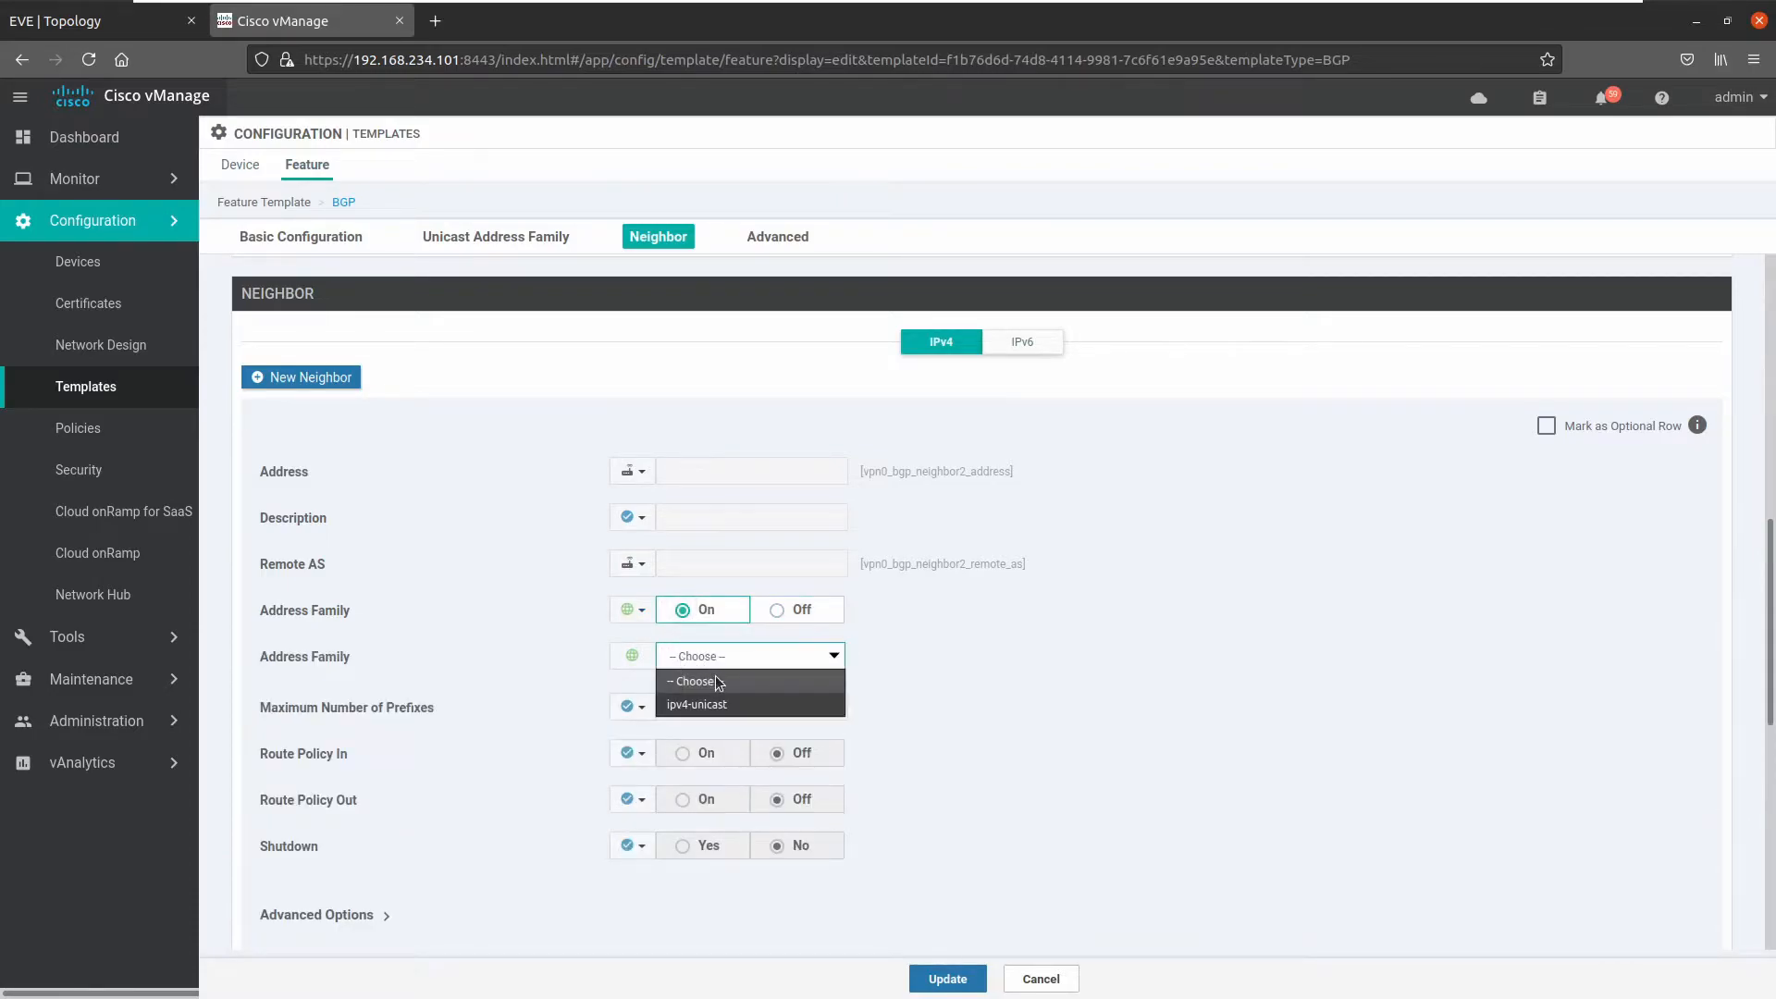
click(701, 704)
scroll(547, 689, down, 1)
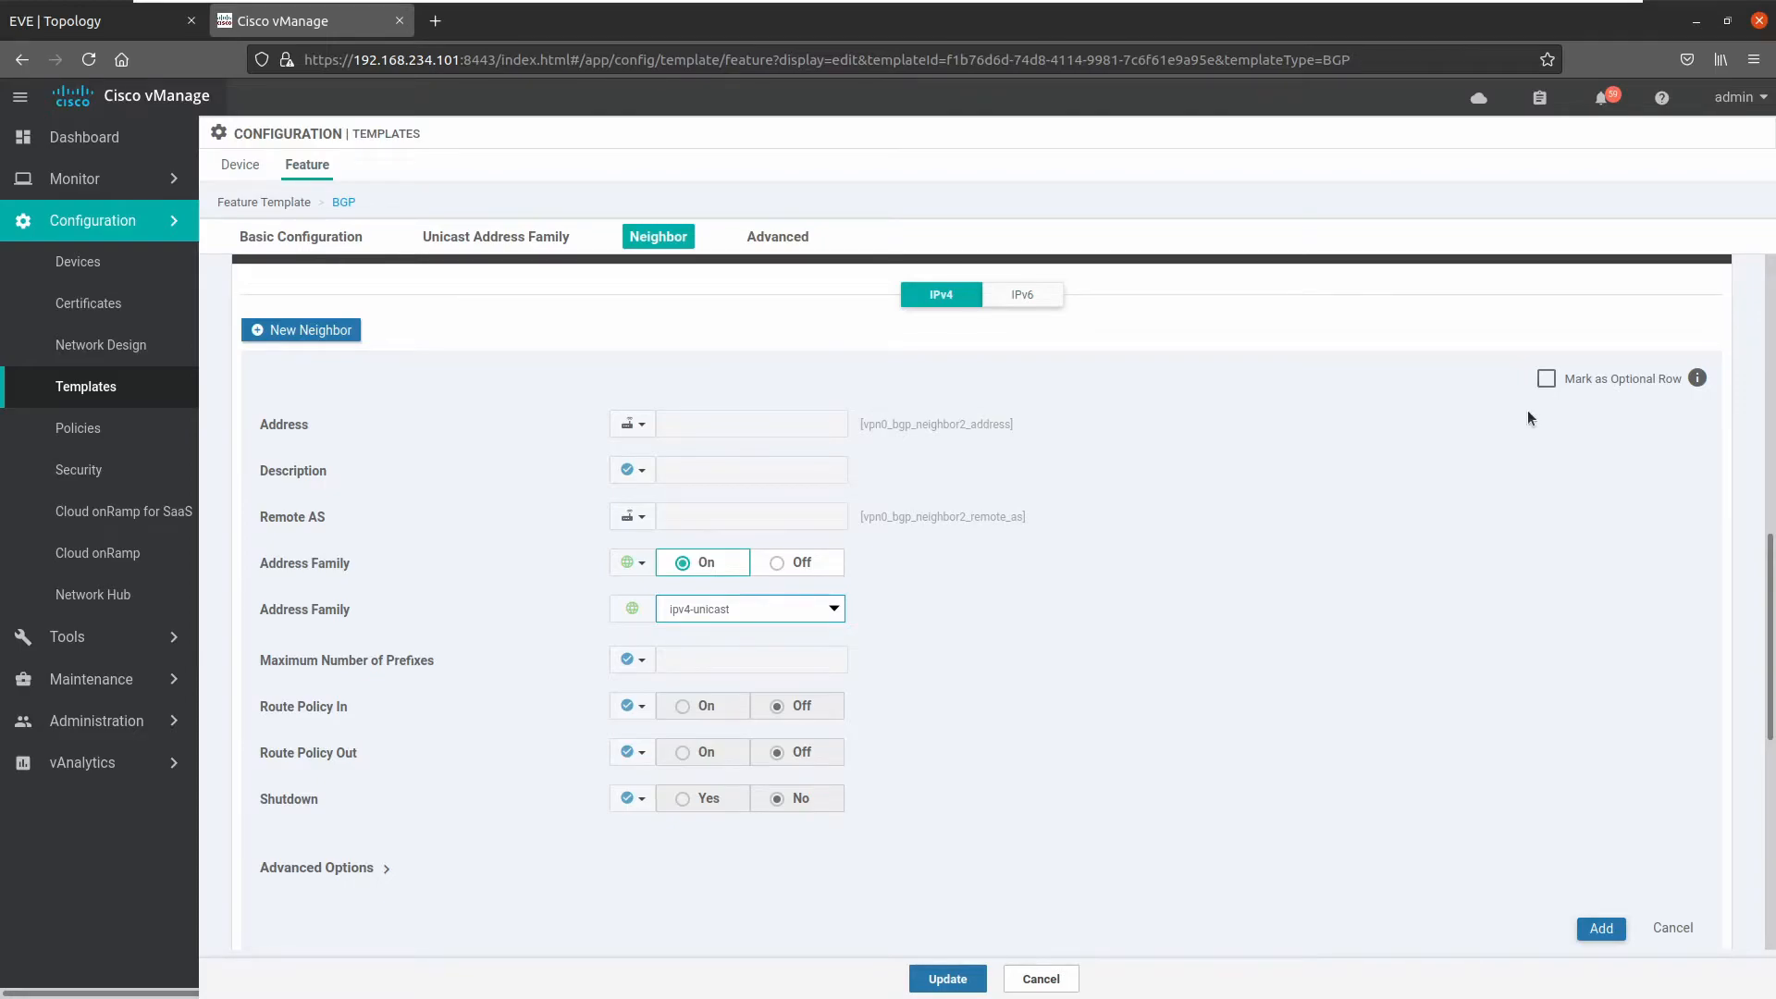
click(1591, 928)
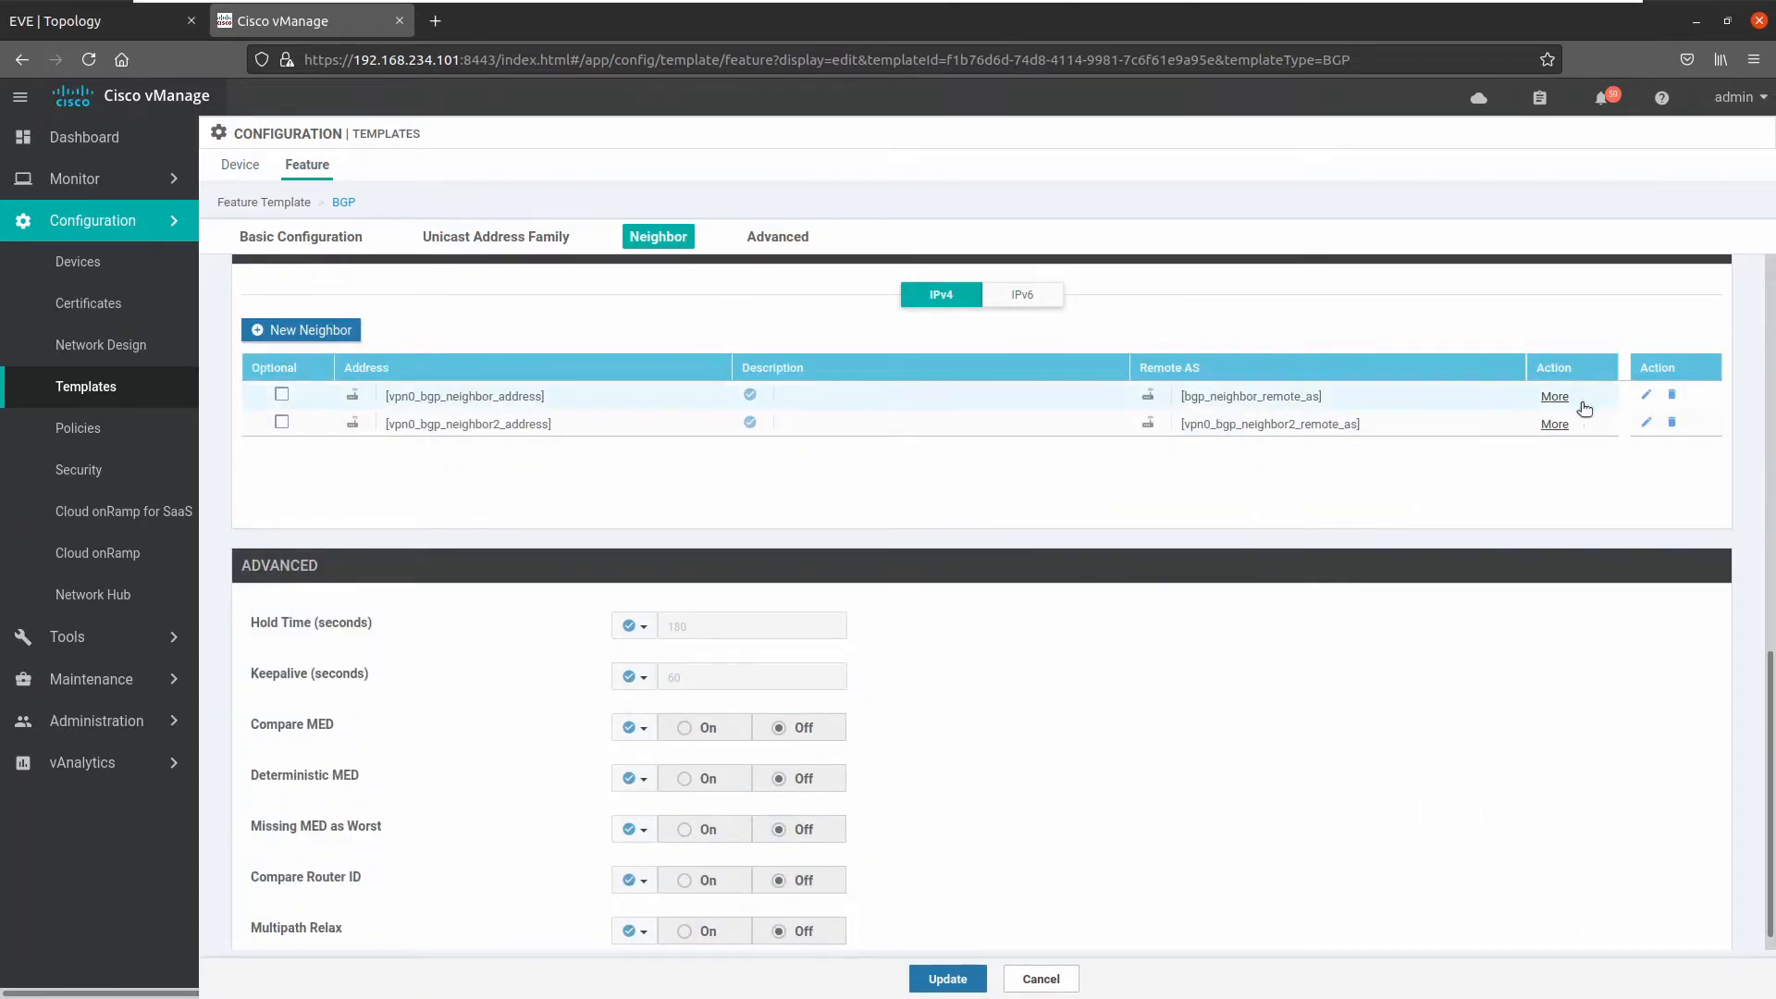
- Edit the first BGP neighbor and change its device-specific address key to vpn0_bgp_neighbor1_address
click(1648, 395)
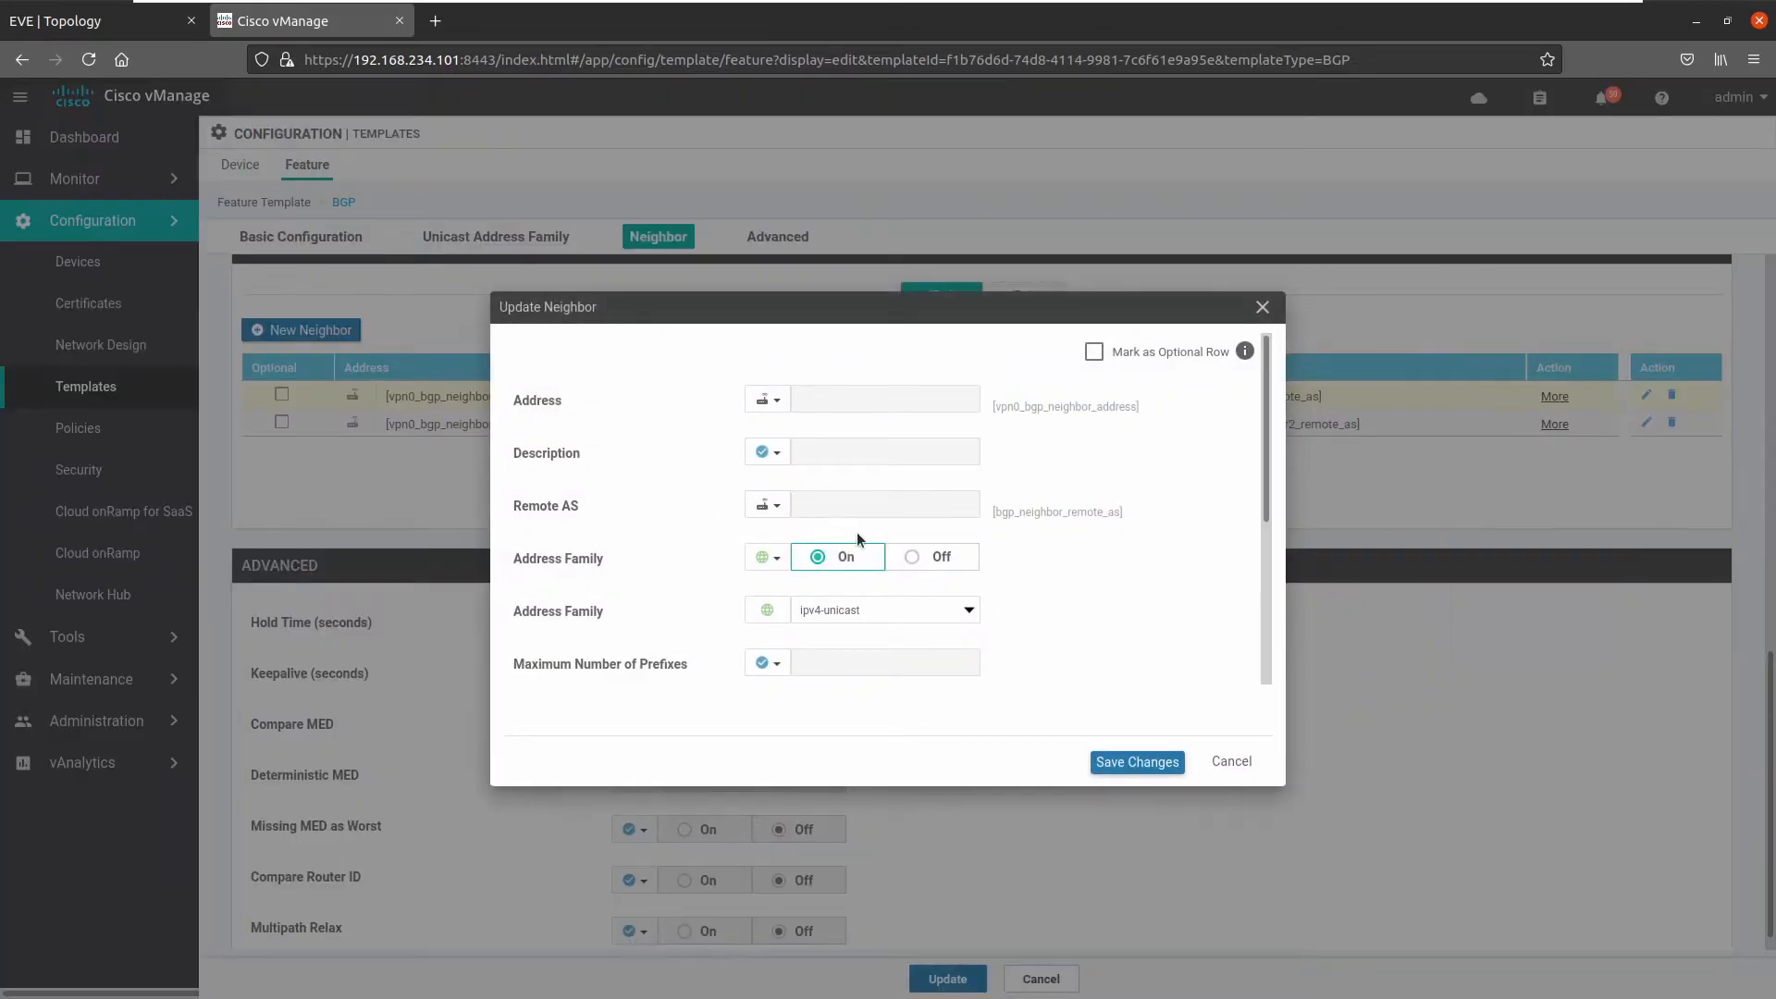
click(766, 398)
mouse_move(819, 457)
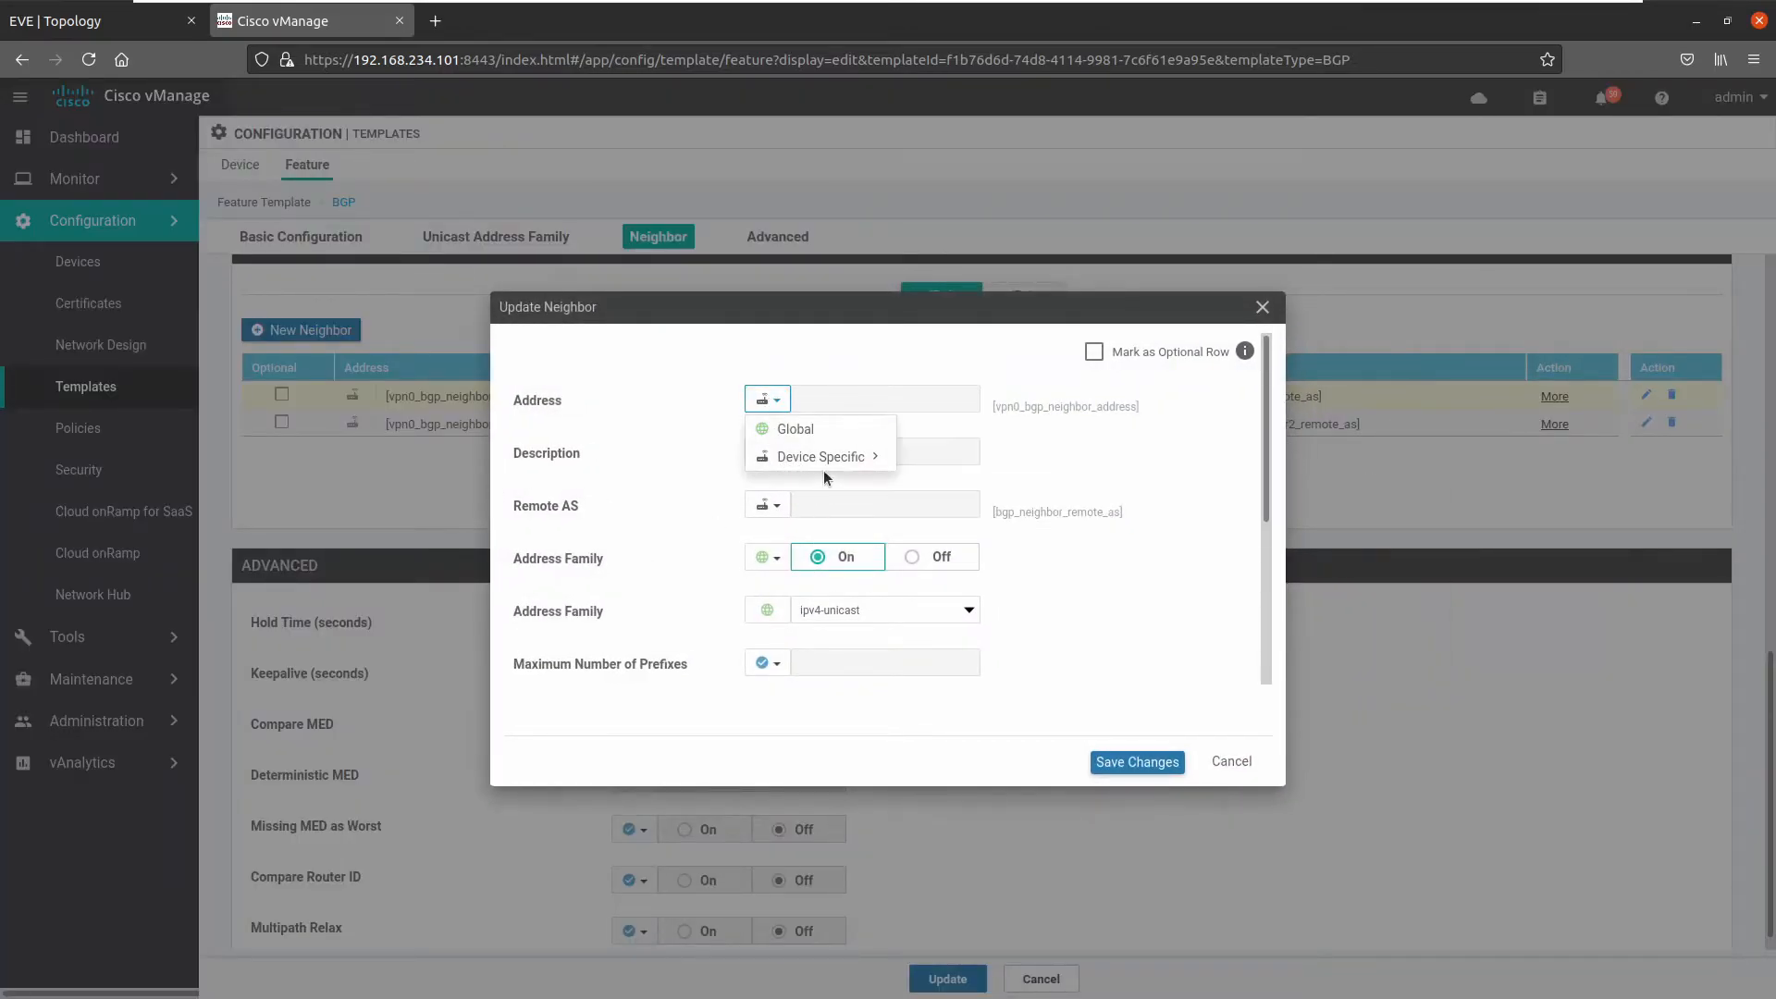
click(1016, 493)
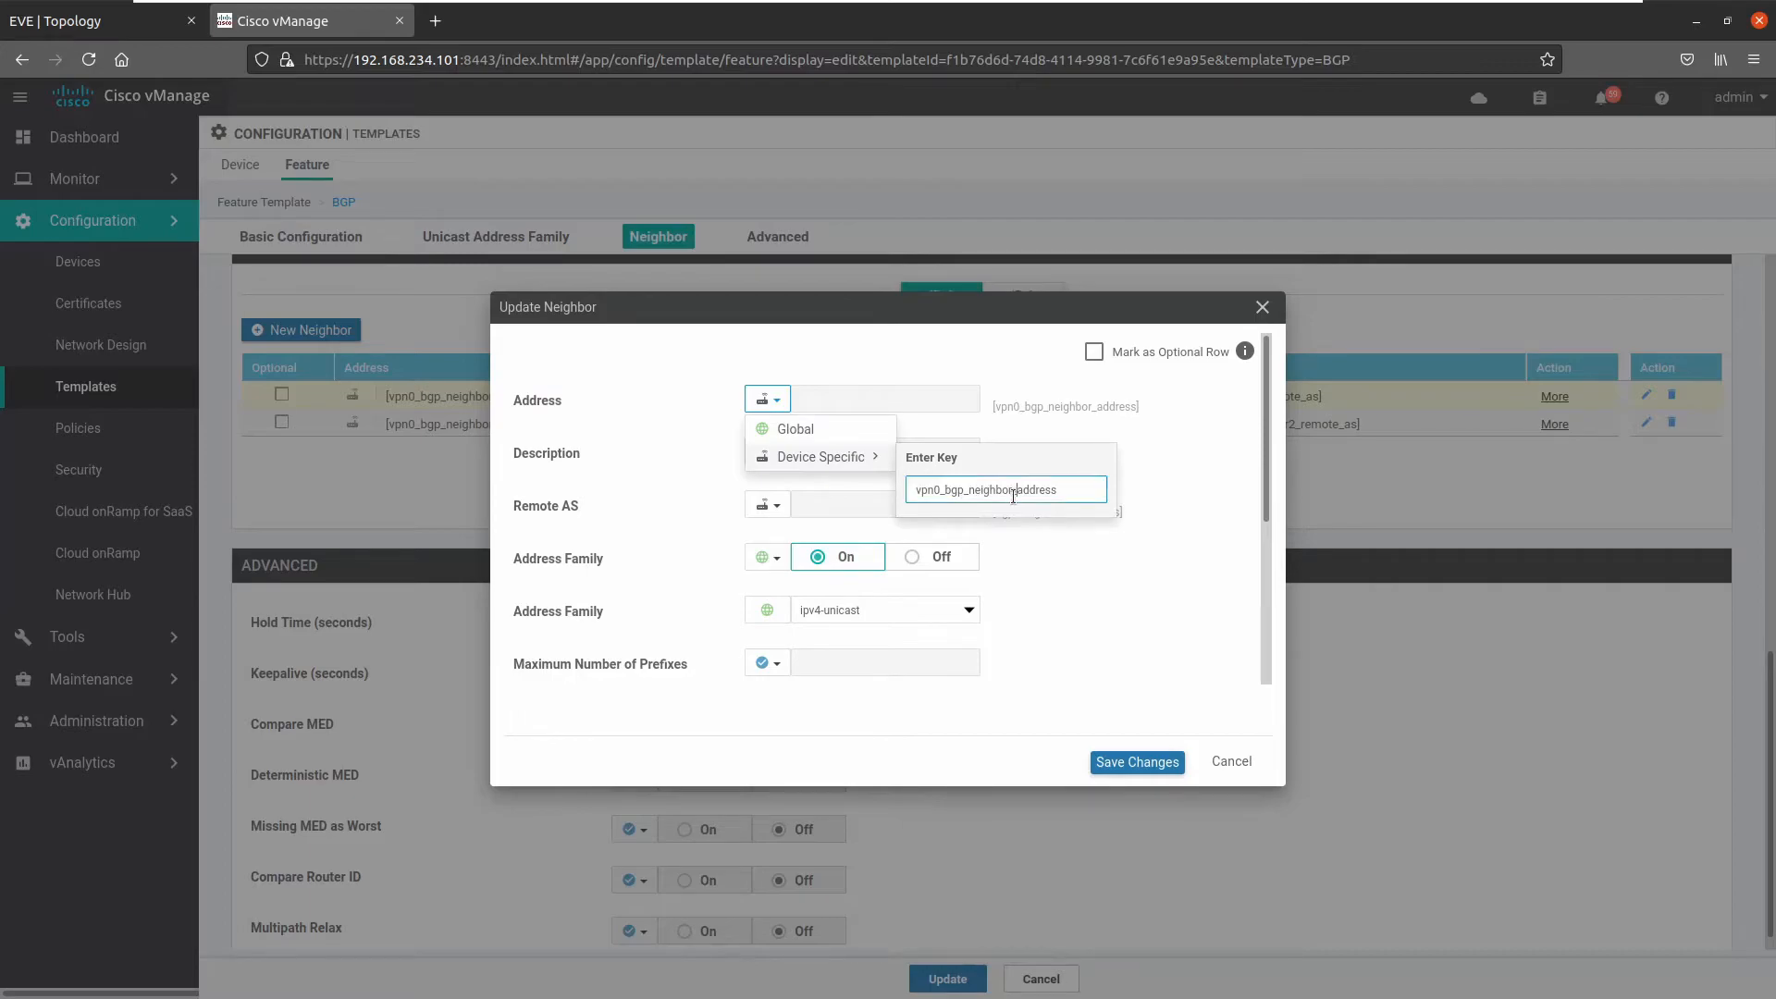
mouse_move(870, 457)
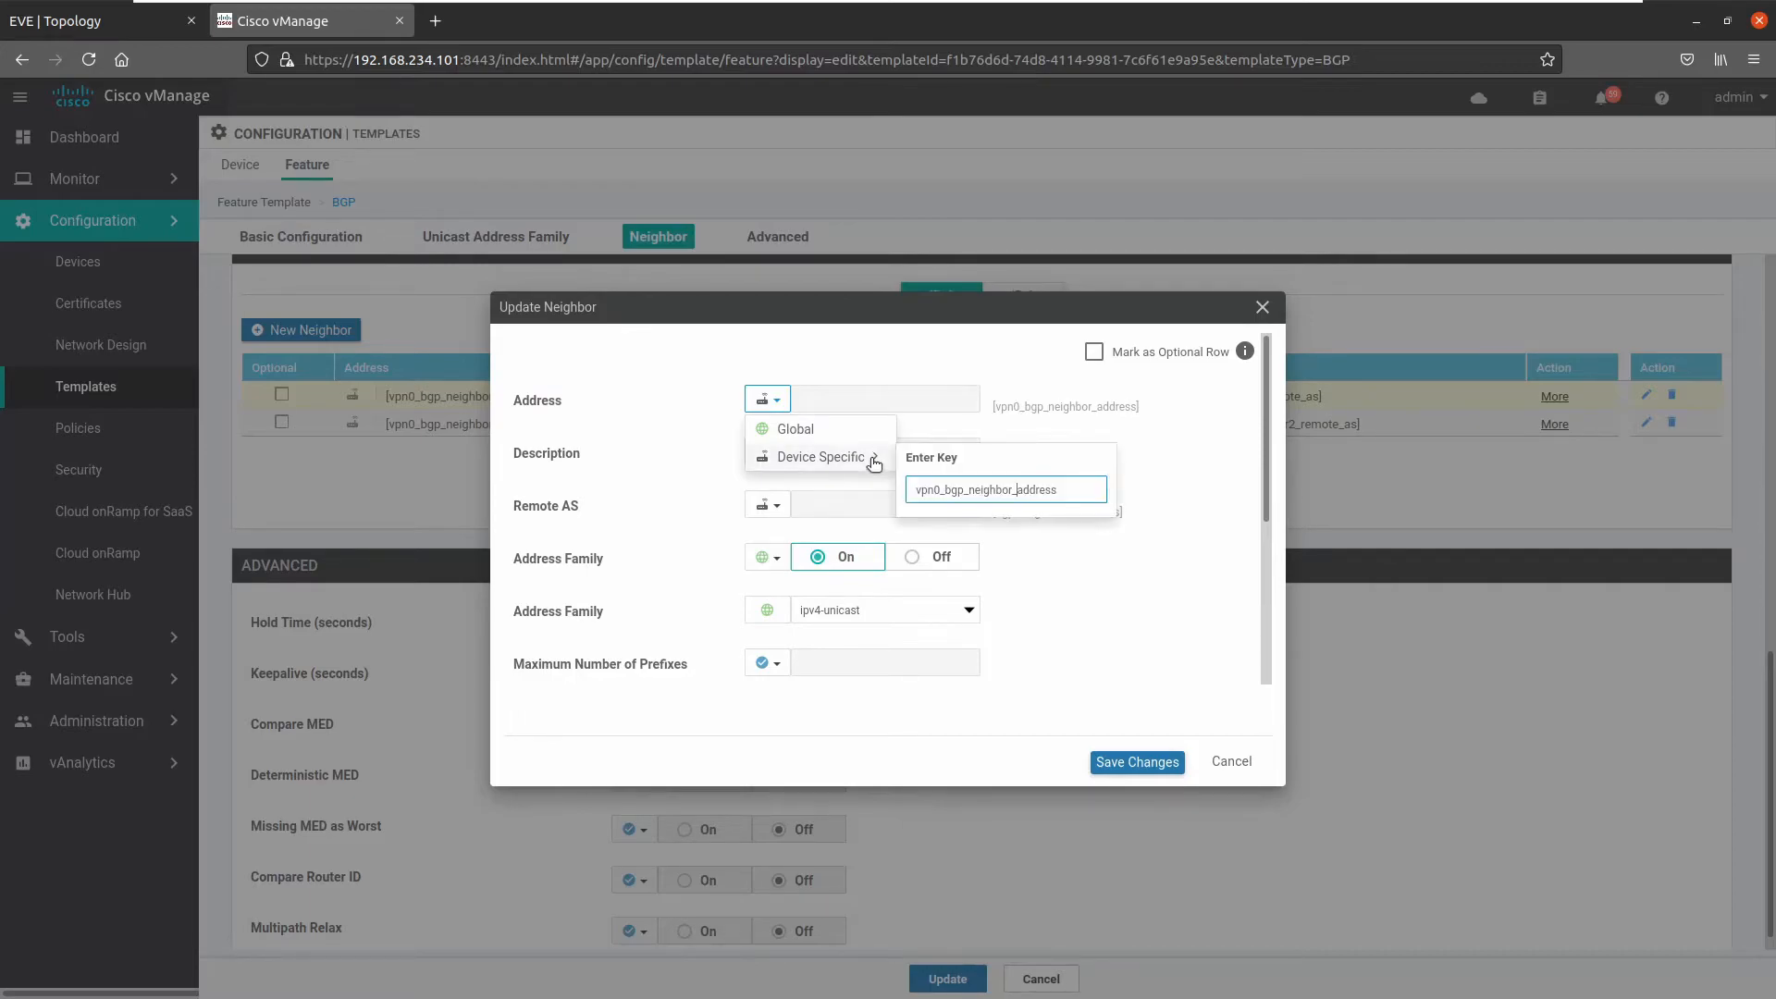
click(1010, 485)
text(1)
key(Return)
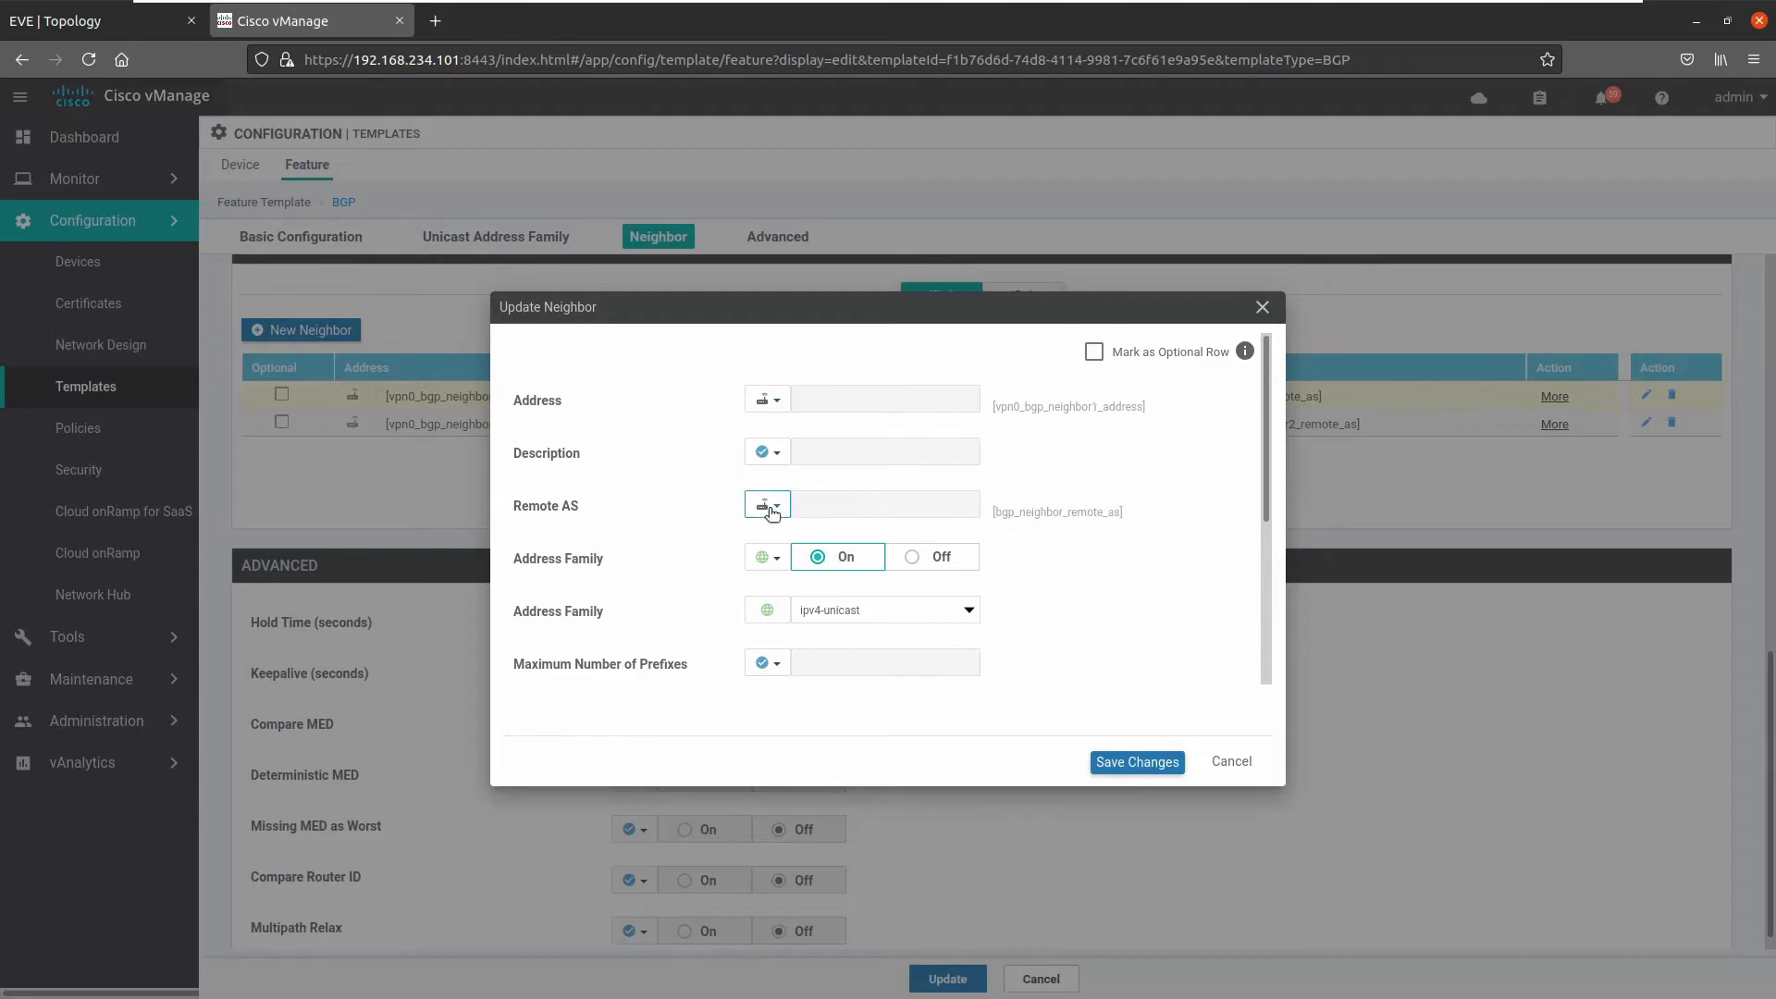
- Change the first BGP neighbor's device-specific Remote AS key to vpn0_bgp_neighbor1_remote_as and save the neighbor
click(772, 509)
mouse_move(845, 564)
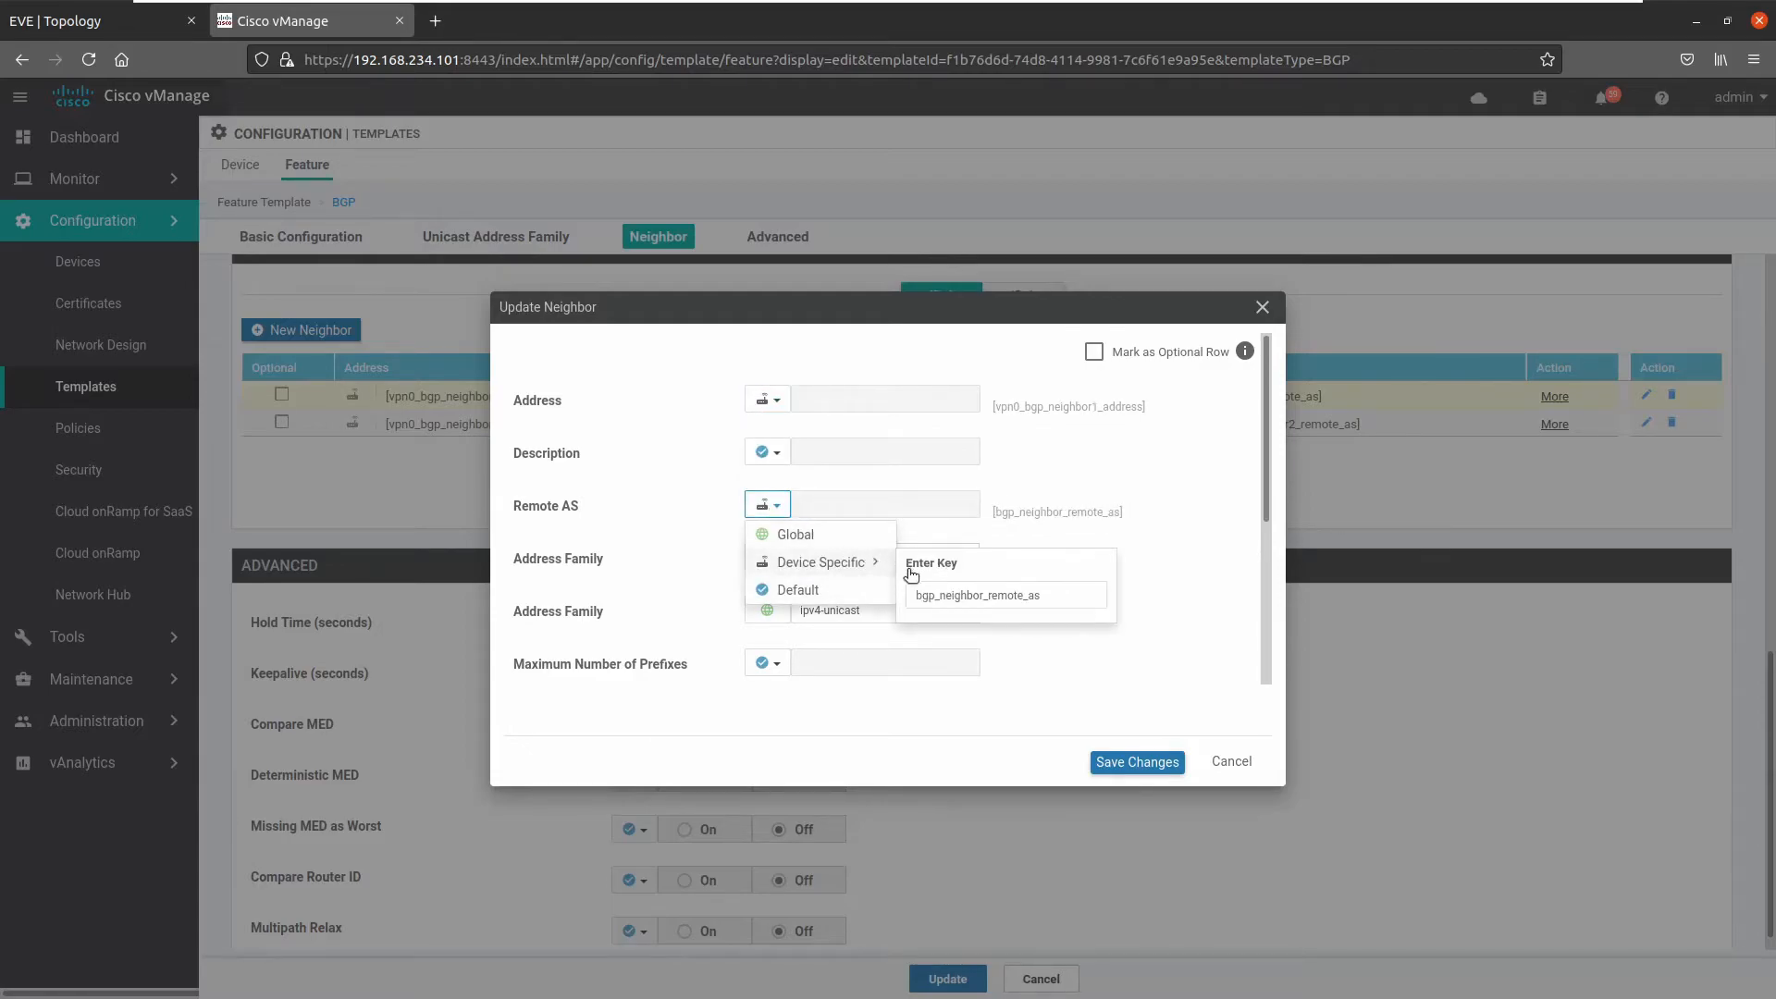
click(959, 593)
key(Home)
text(vpn0)
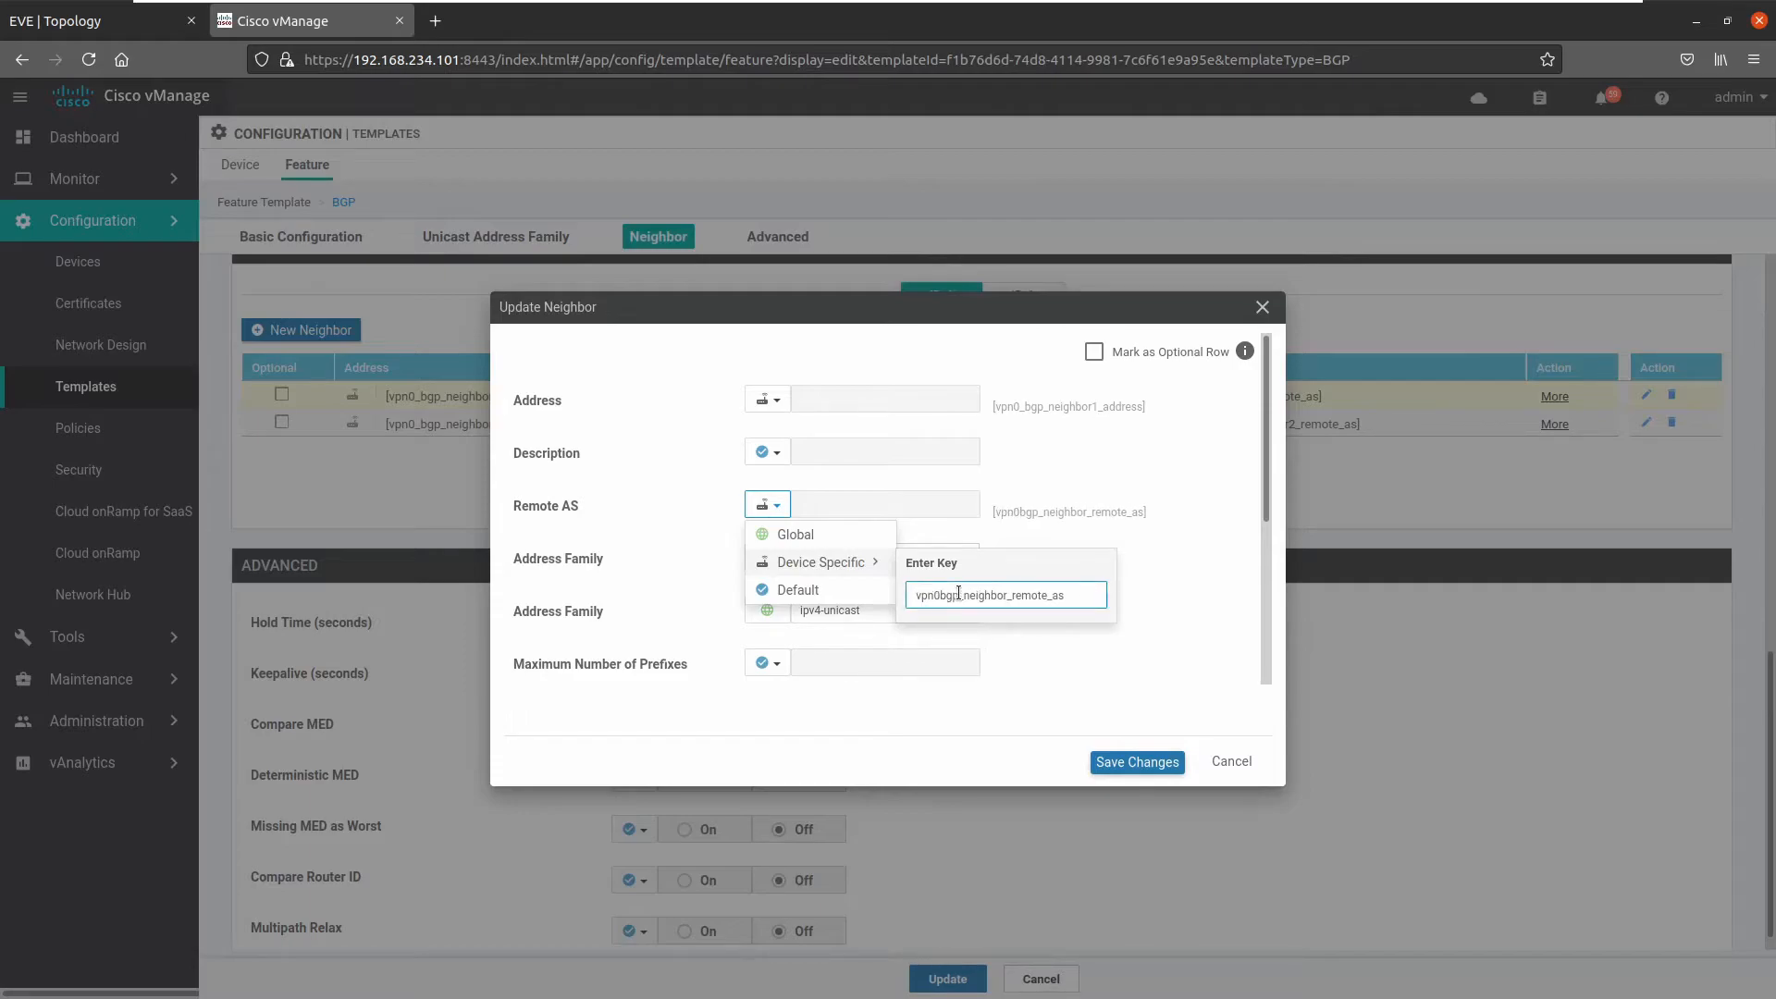
key(BackSpace)
key(BackSpace)
text(n0_)
text(1)
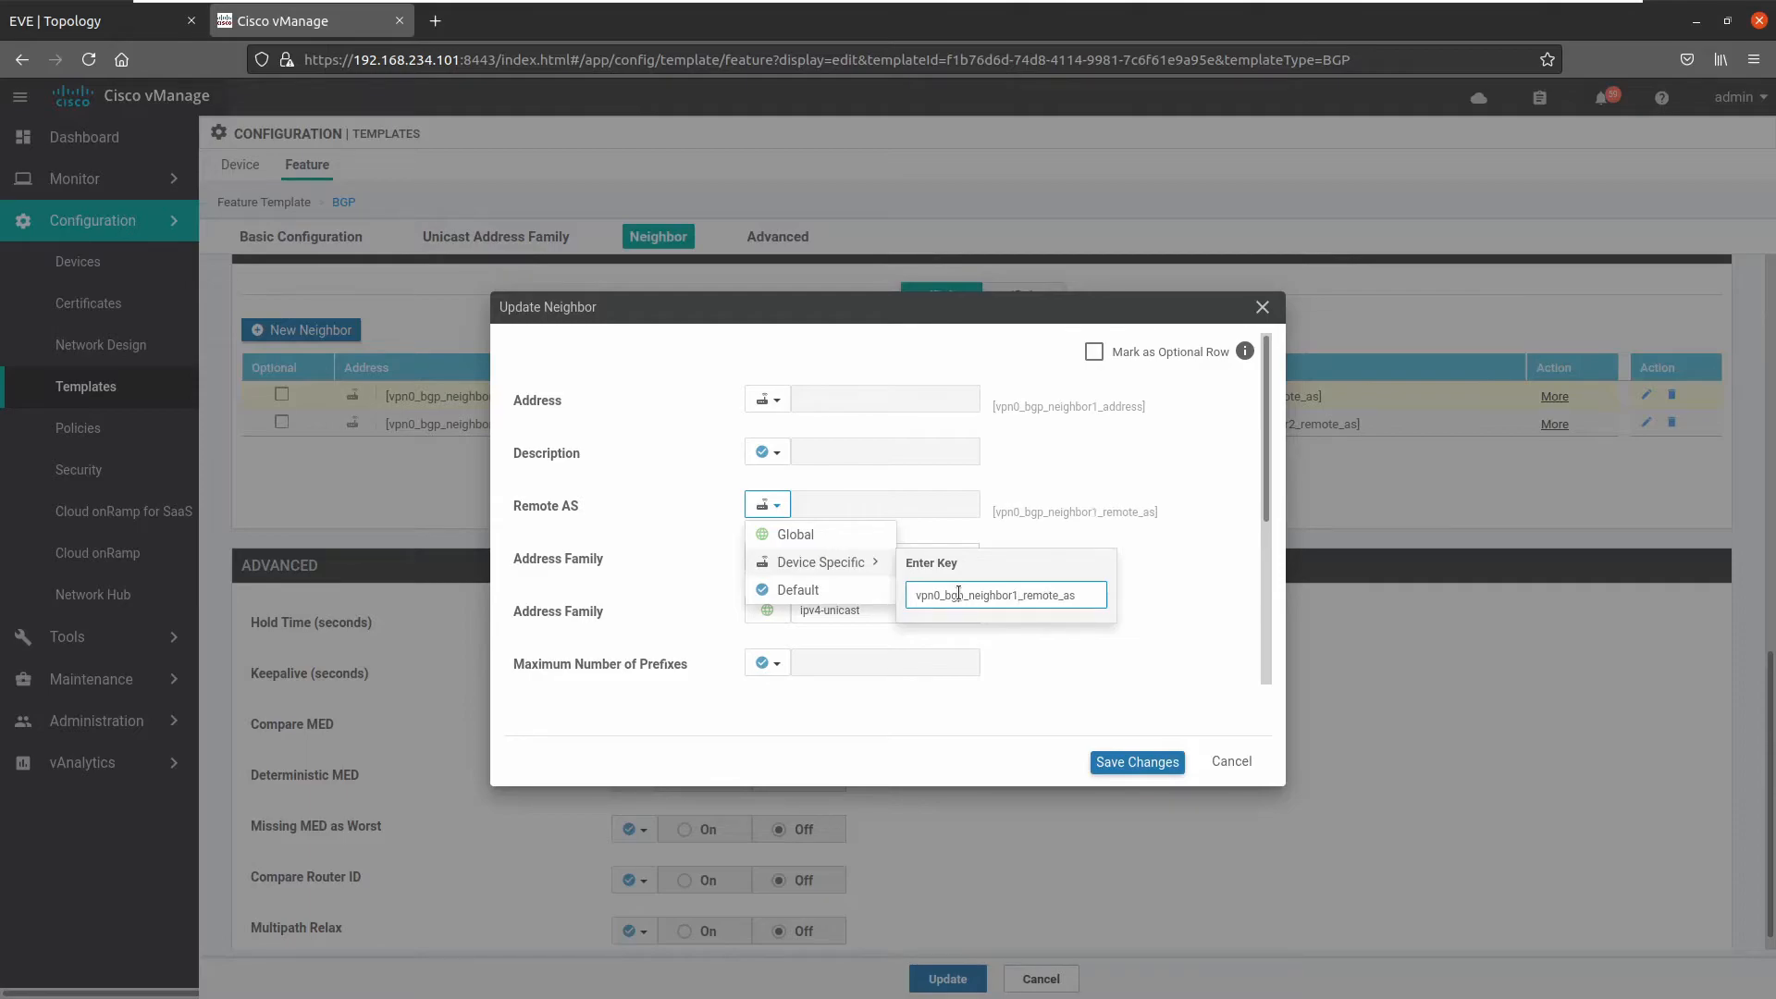
click(1212, 563)
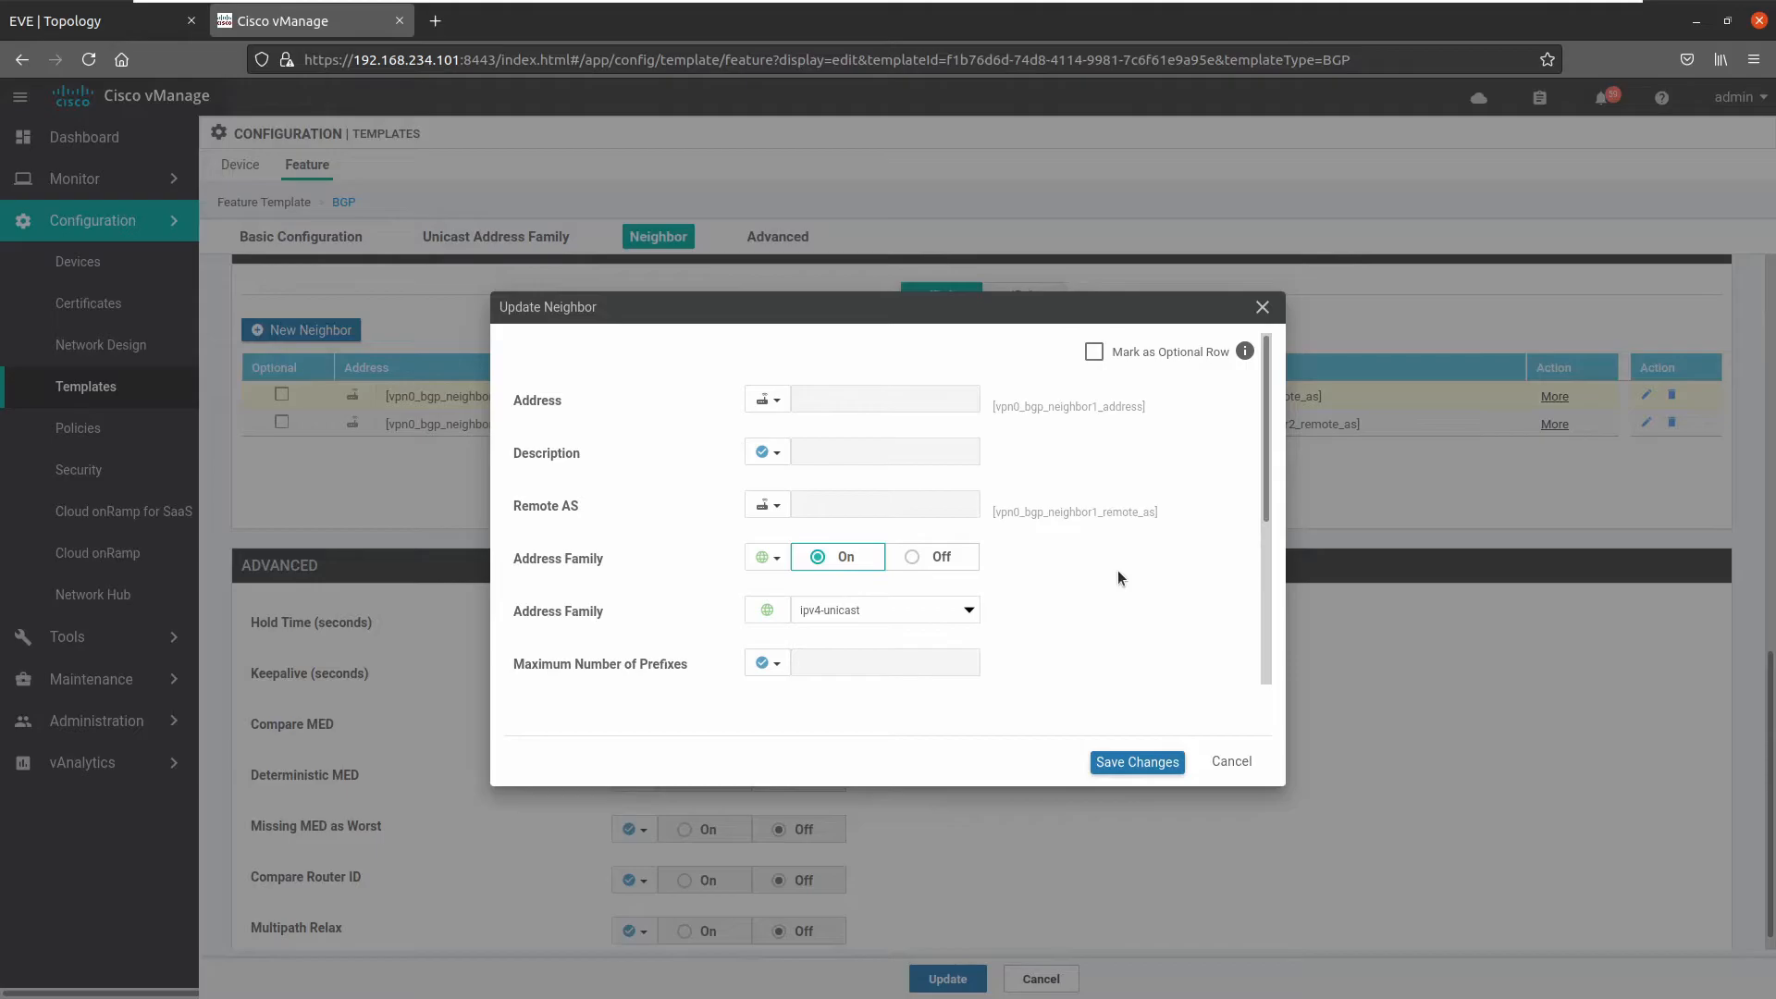
scroll(1118, 578, down, 3)
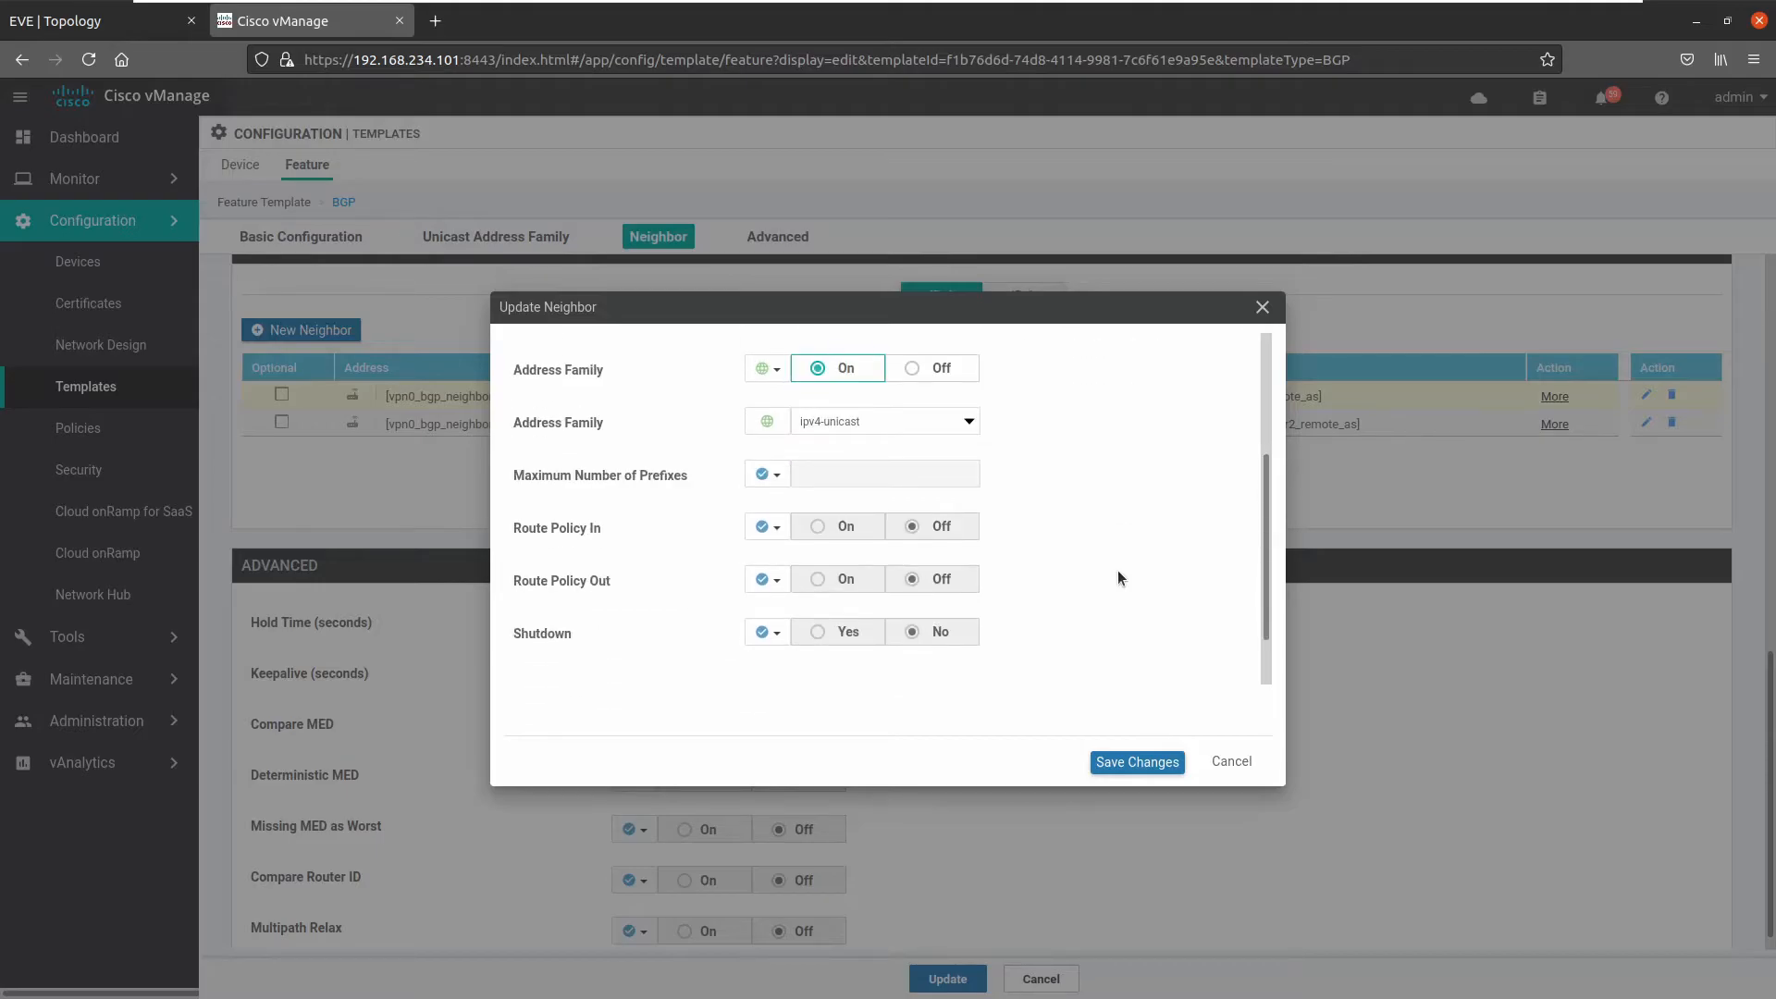
scroll(1117, 570, down, 2)
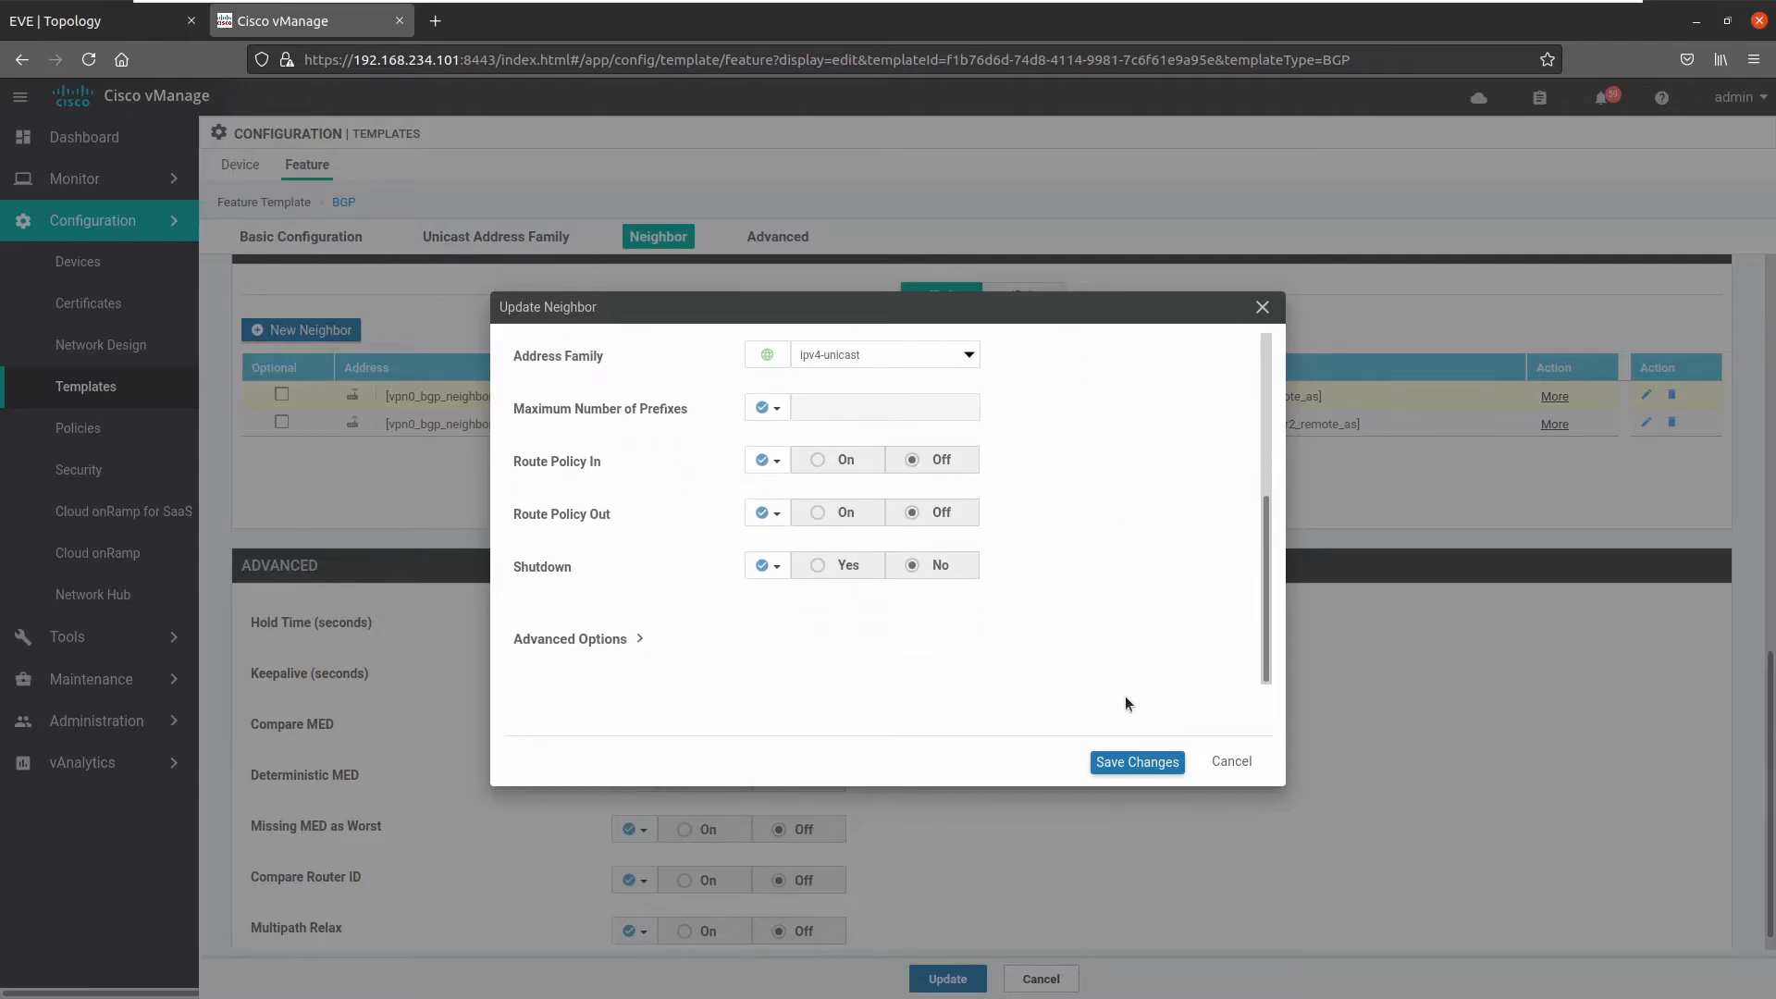
click(1130, 764)
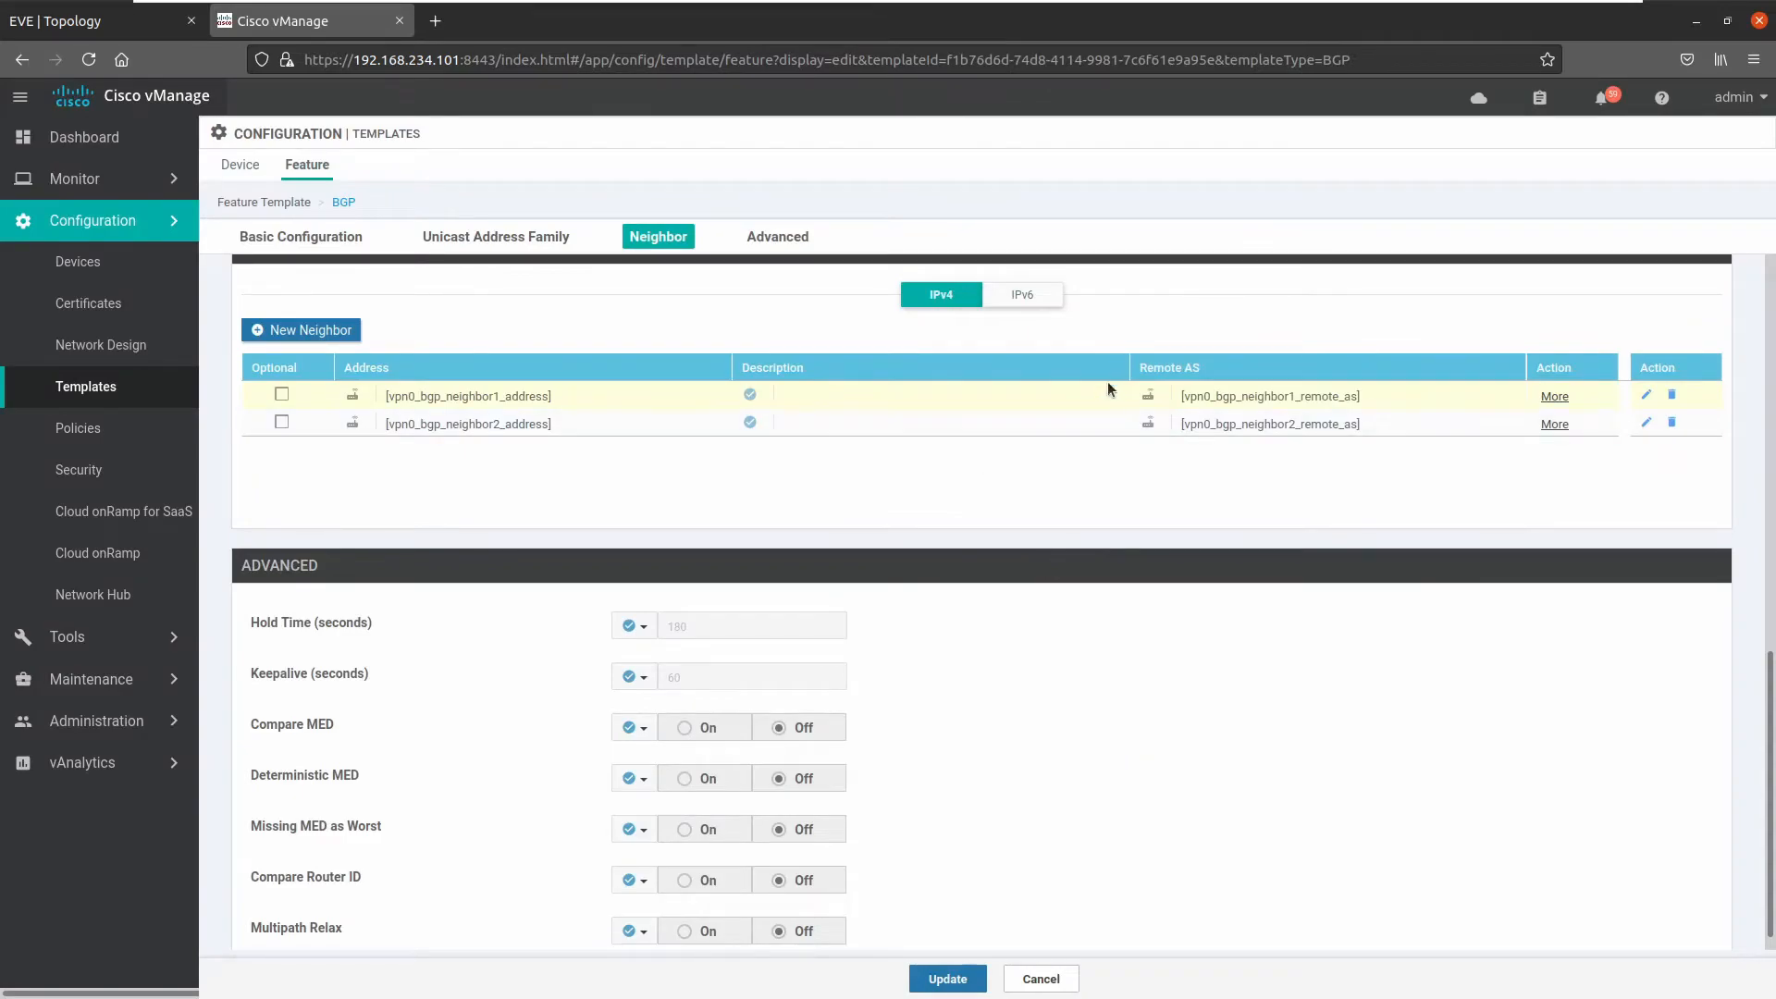
- Edit the second BGP neighbor, mark it as an optional row and save the change
scroll(858, 444, up, 4)
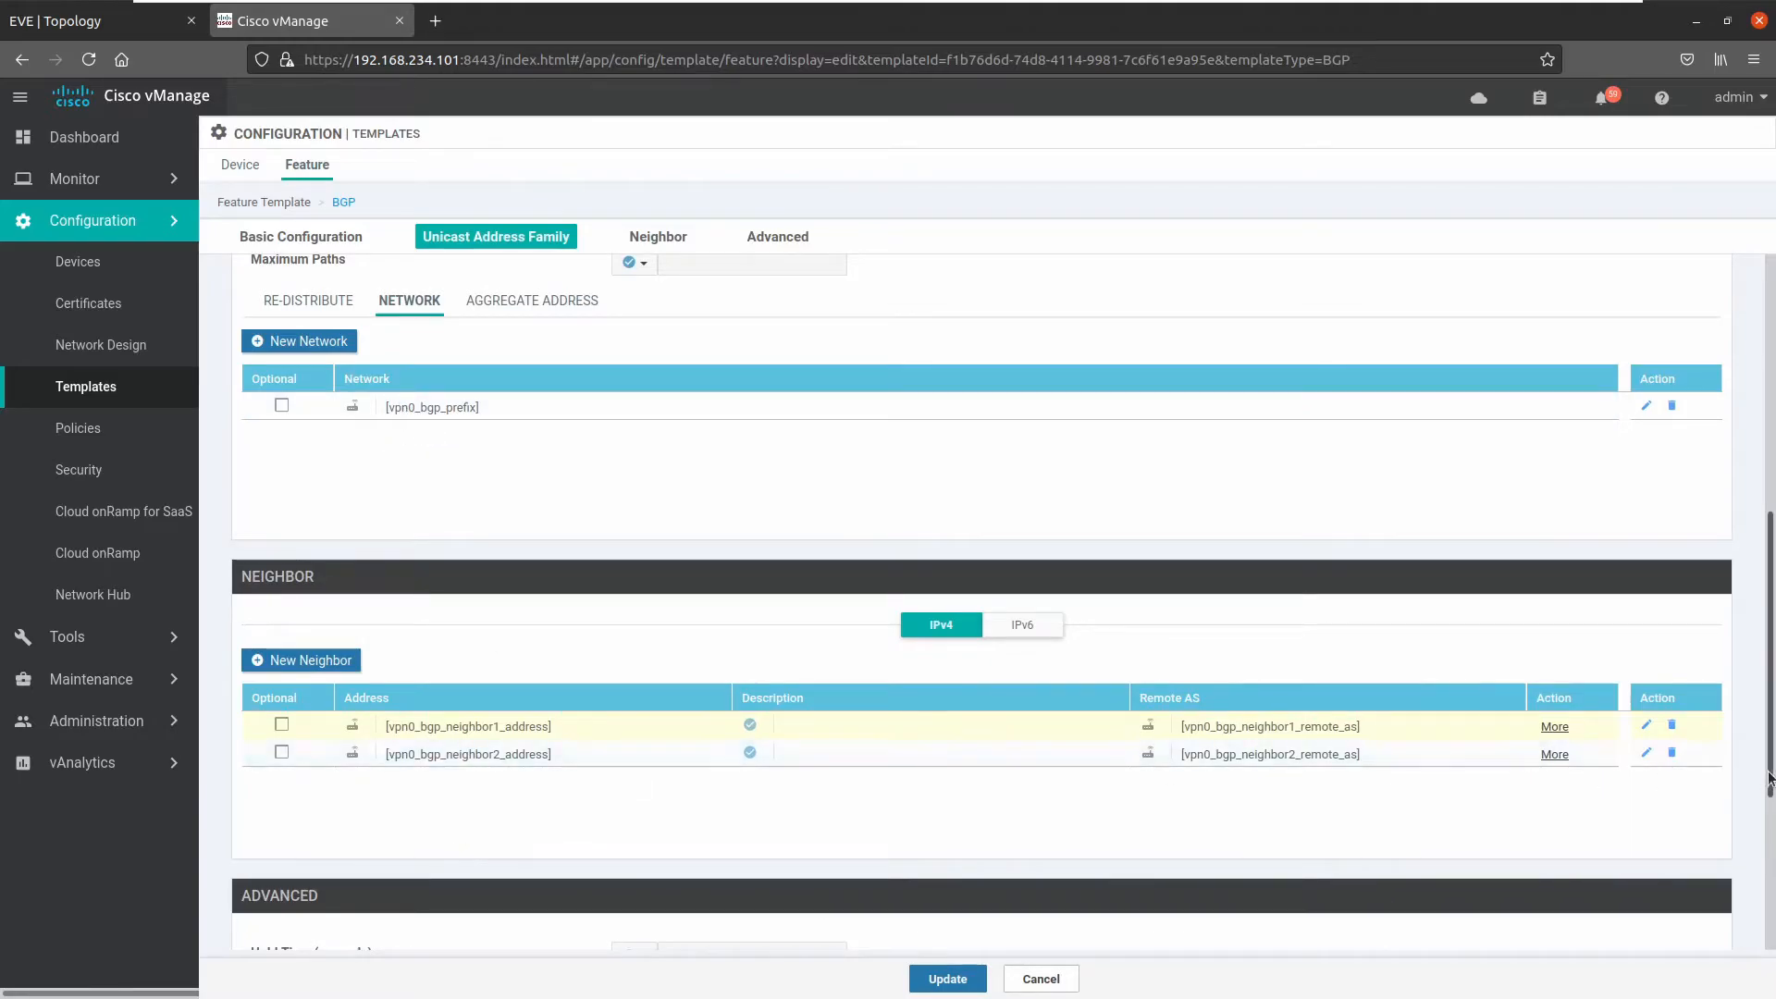
click(1648, 753)
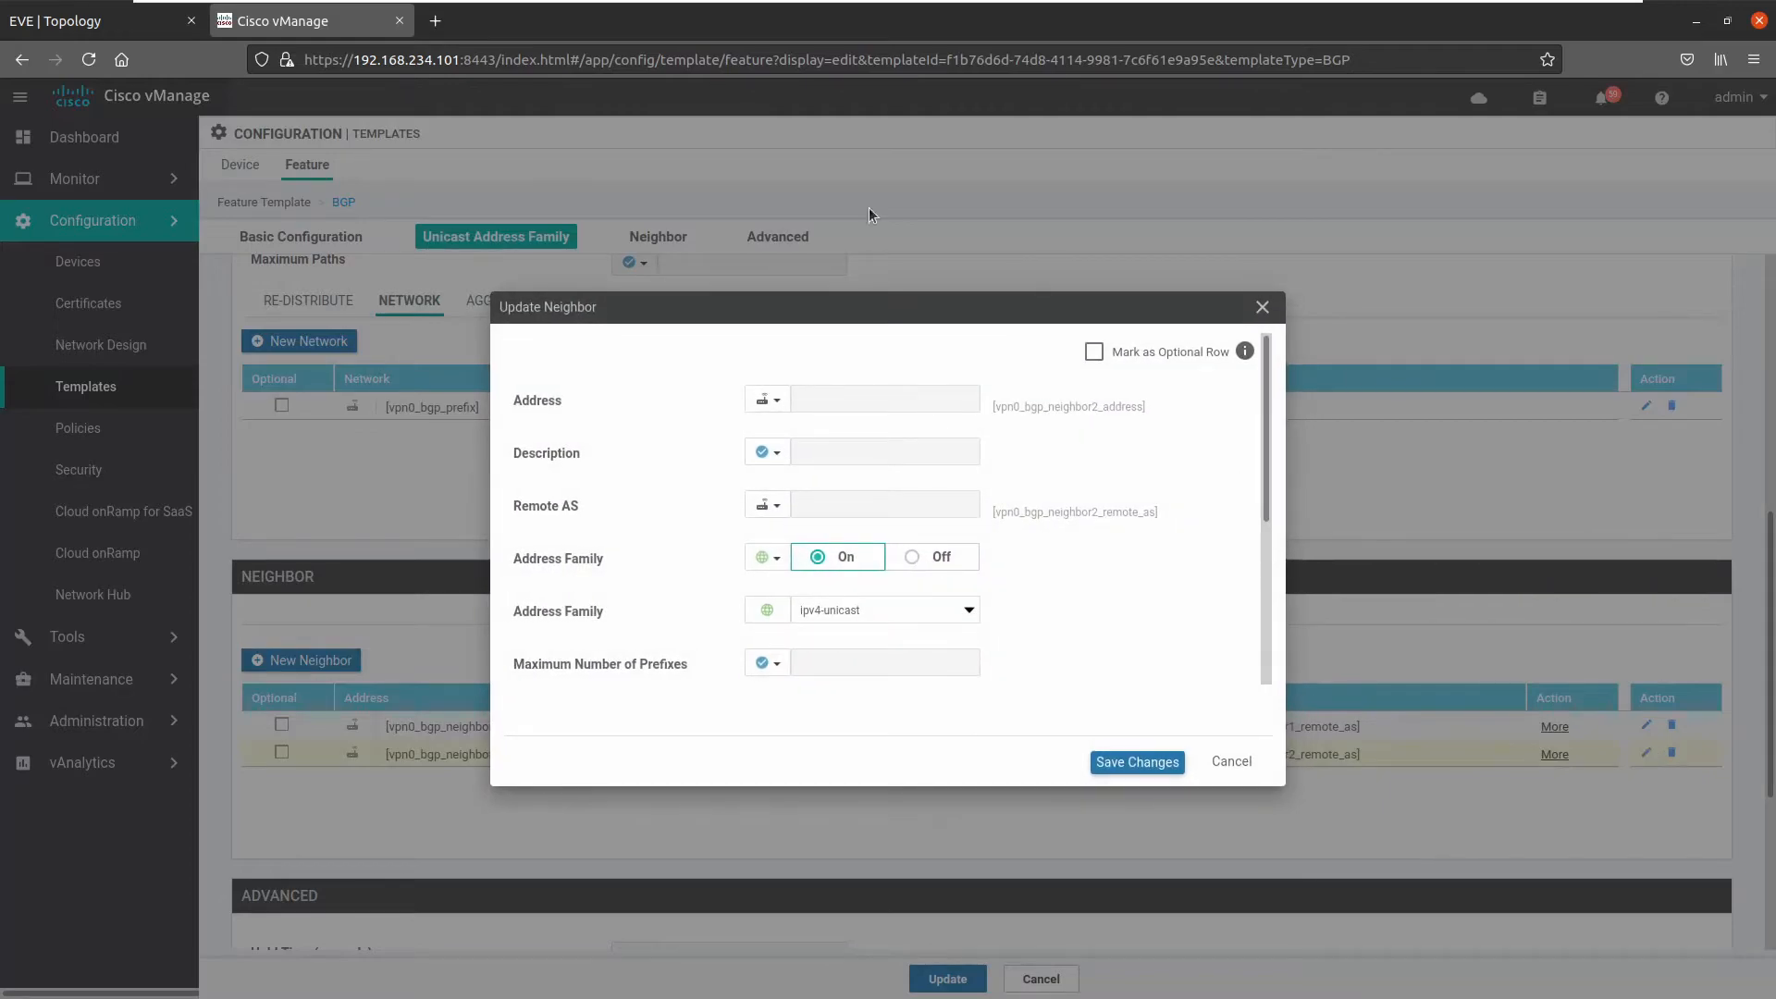
click(96, 30)
click(1092, 357)
click(1151, 764)
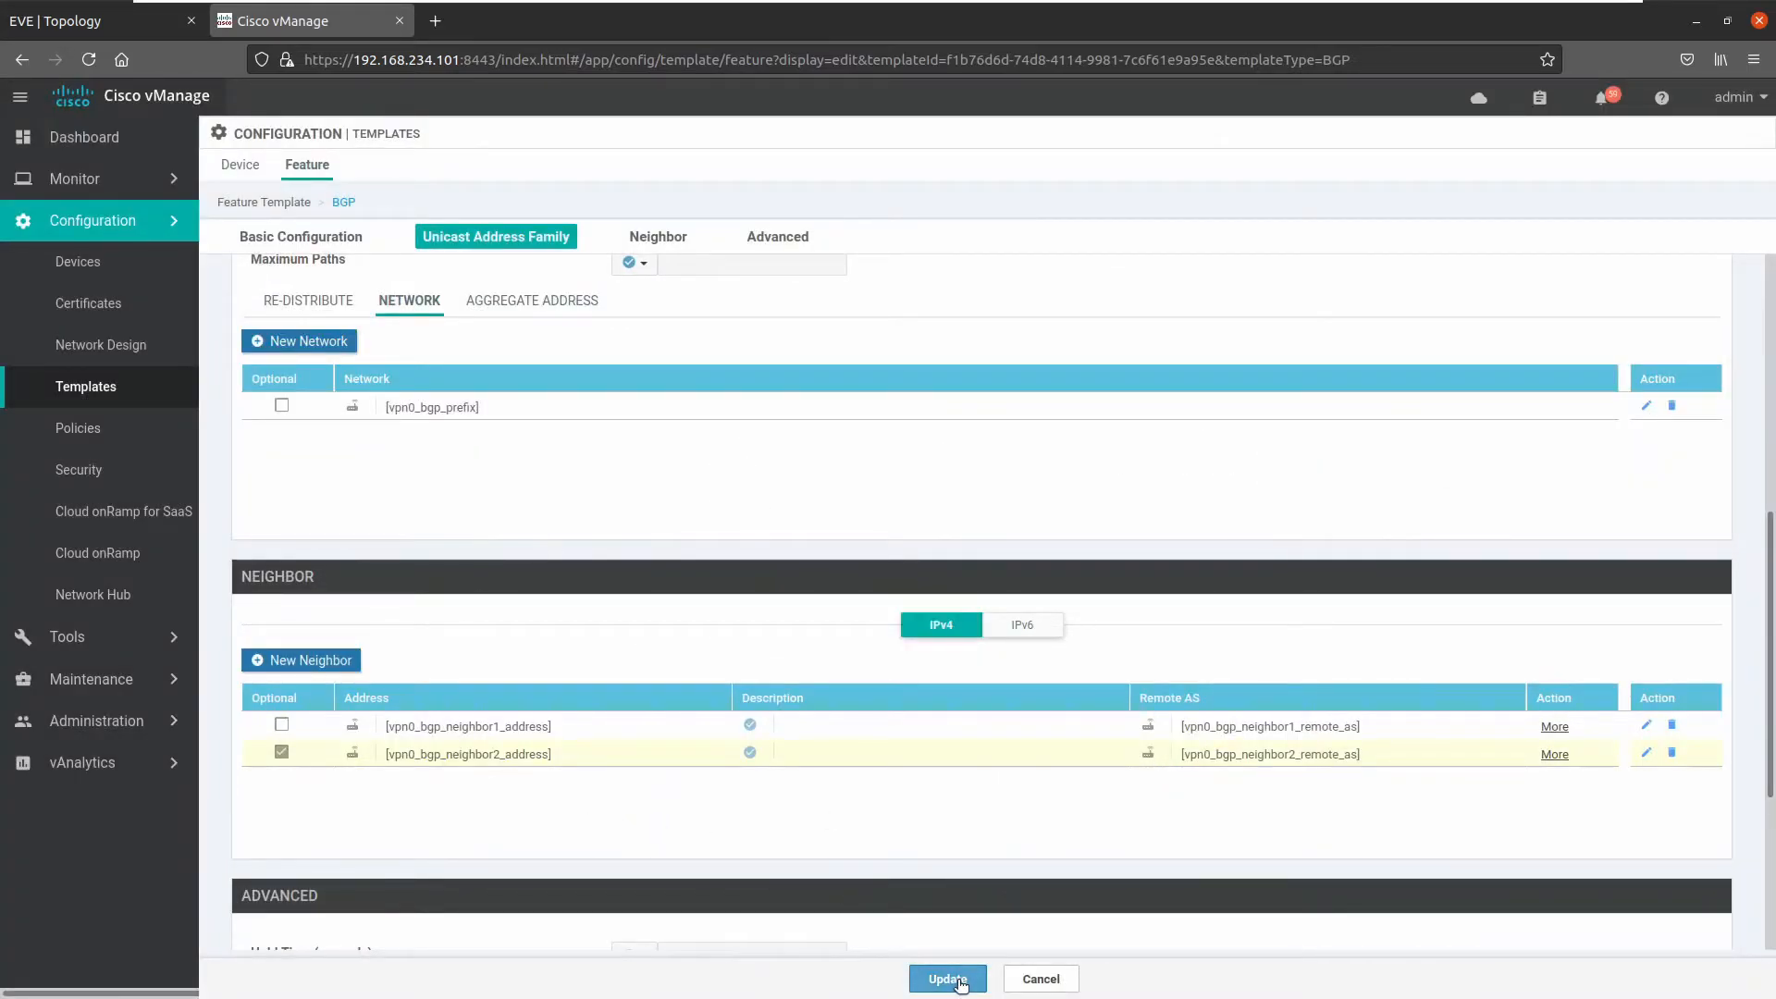
- Review and update the VE_SITE3_VPN0_BGP template, and sort the feature template list by name
scroll(629, 555, up, 10)
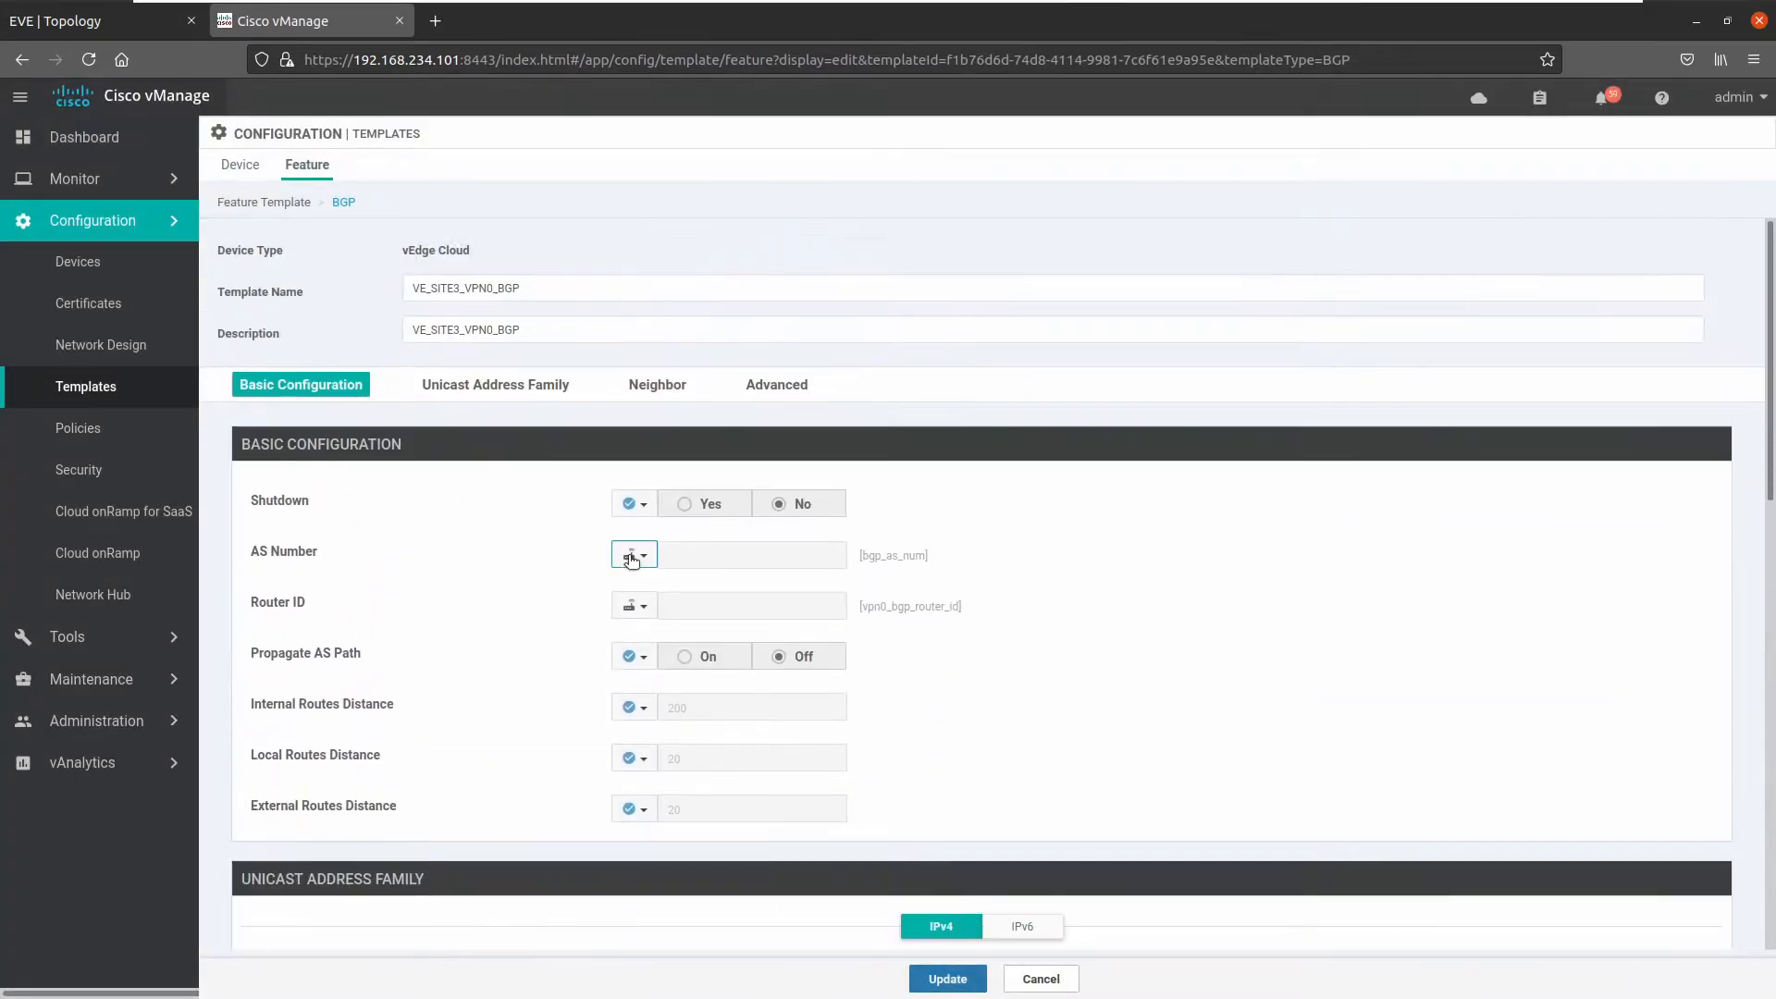
scroll(530, 568, down, 10)
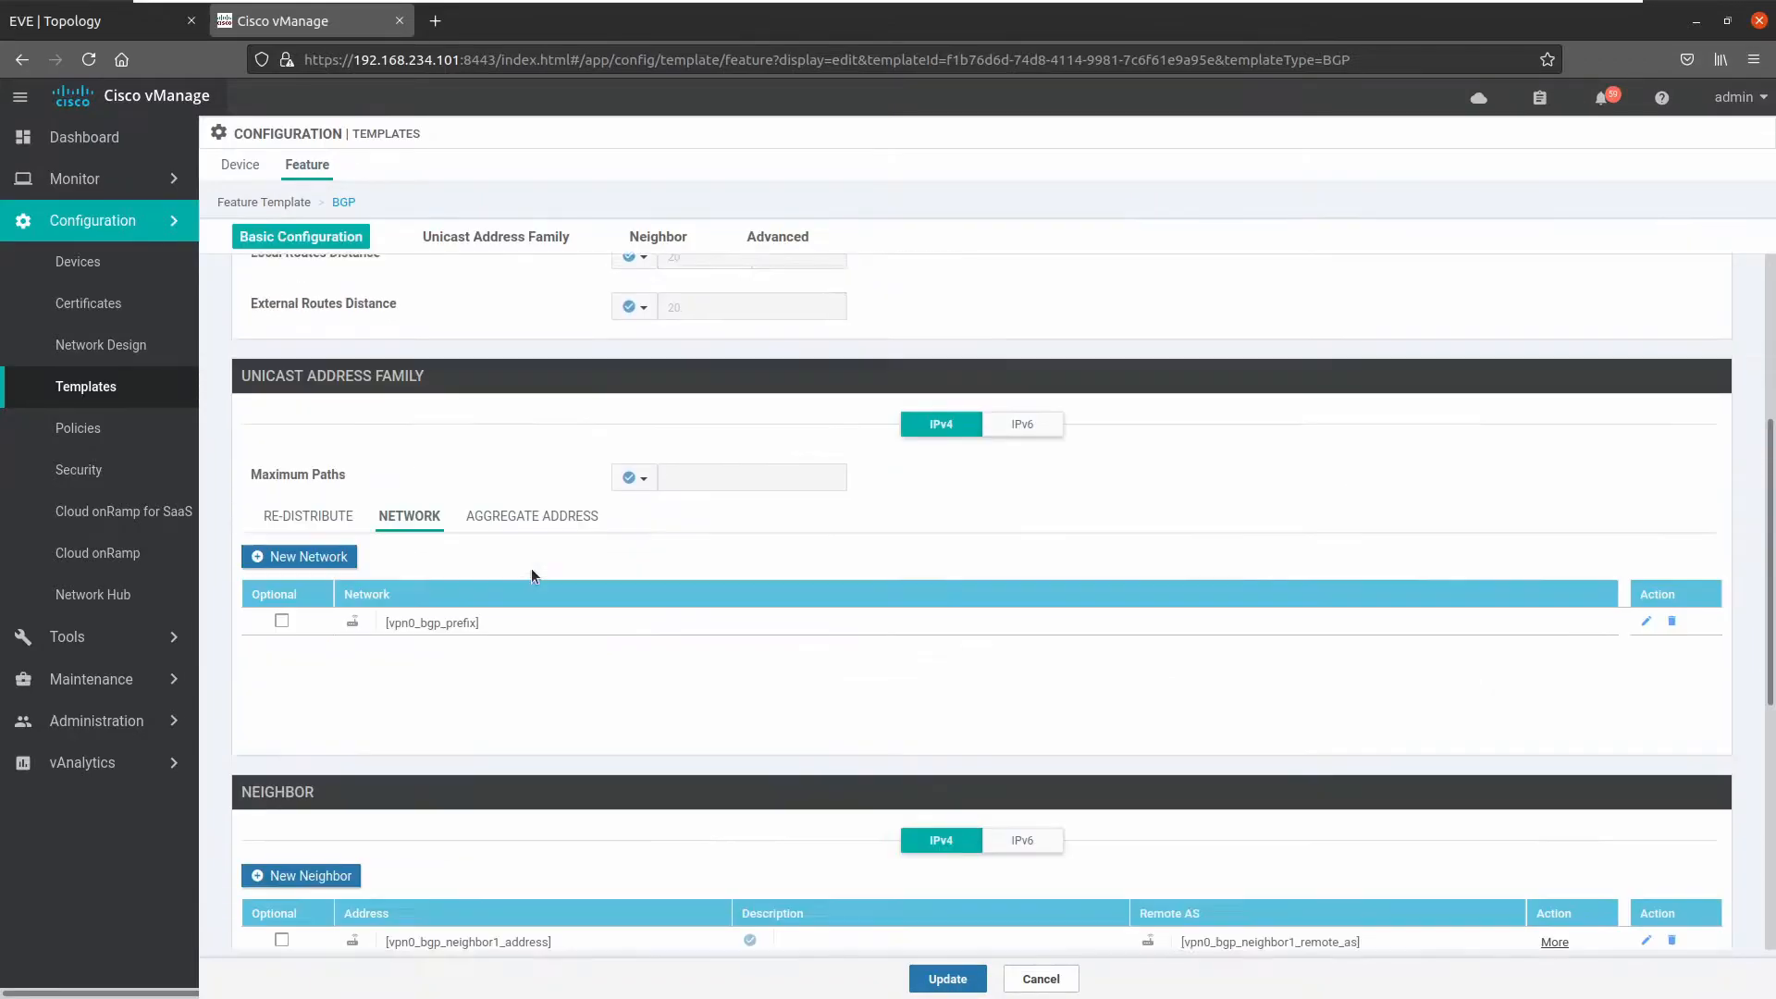
scroll(531, 568, down, 3)
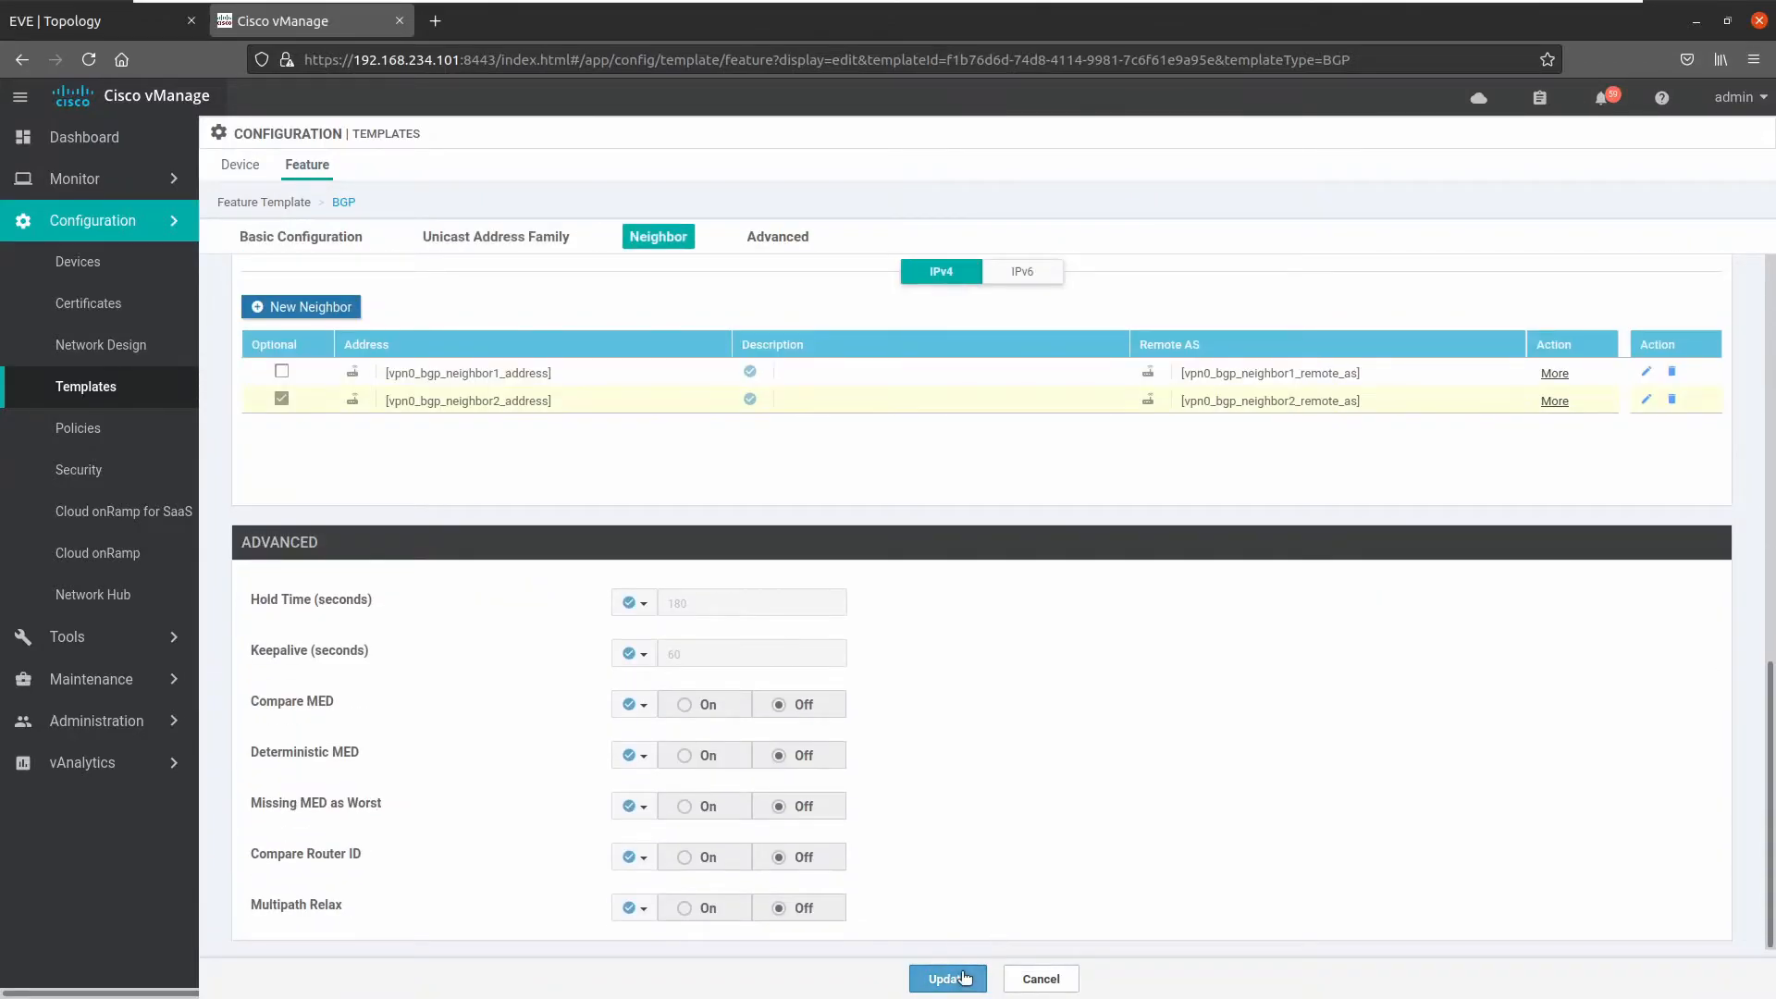
click(958, 978)
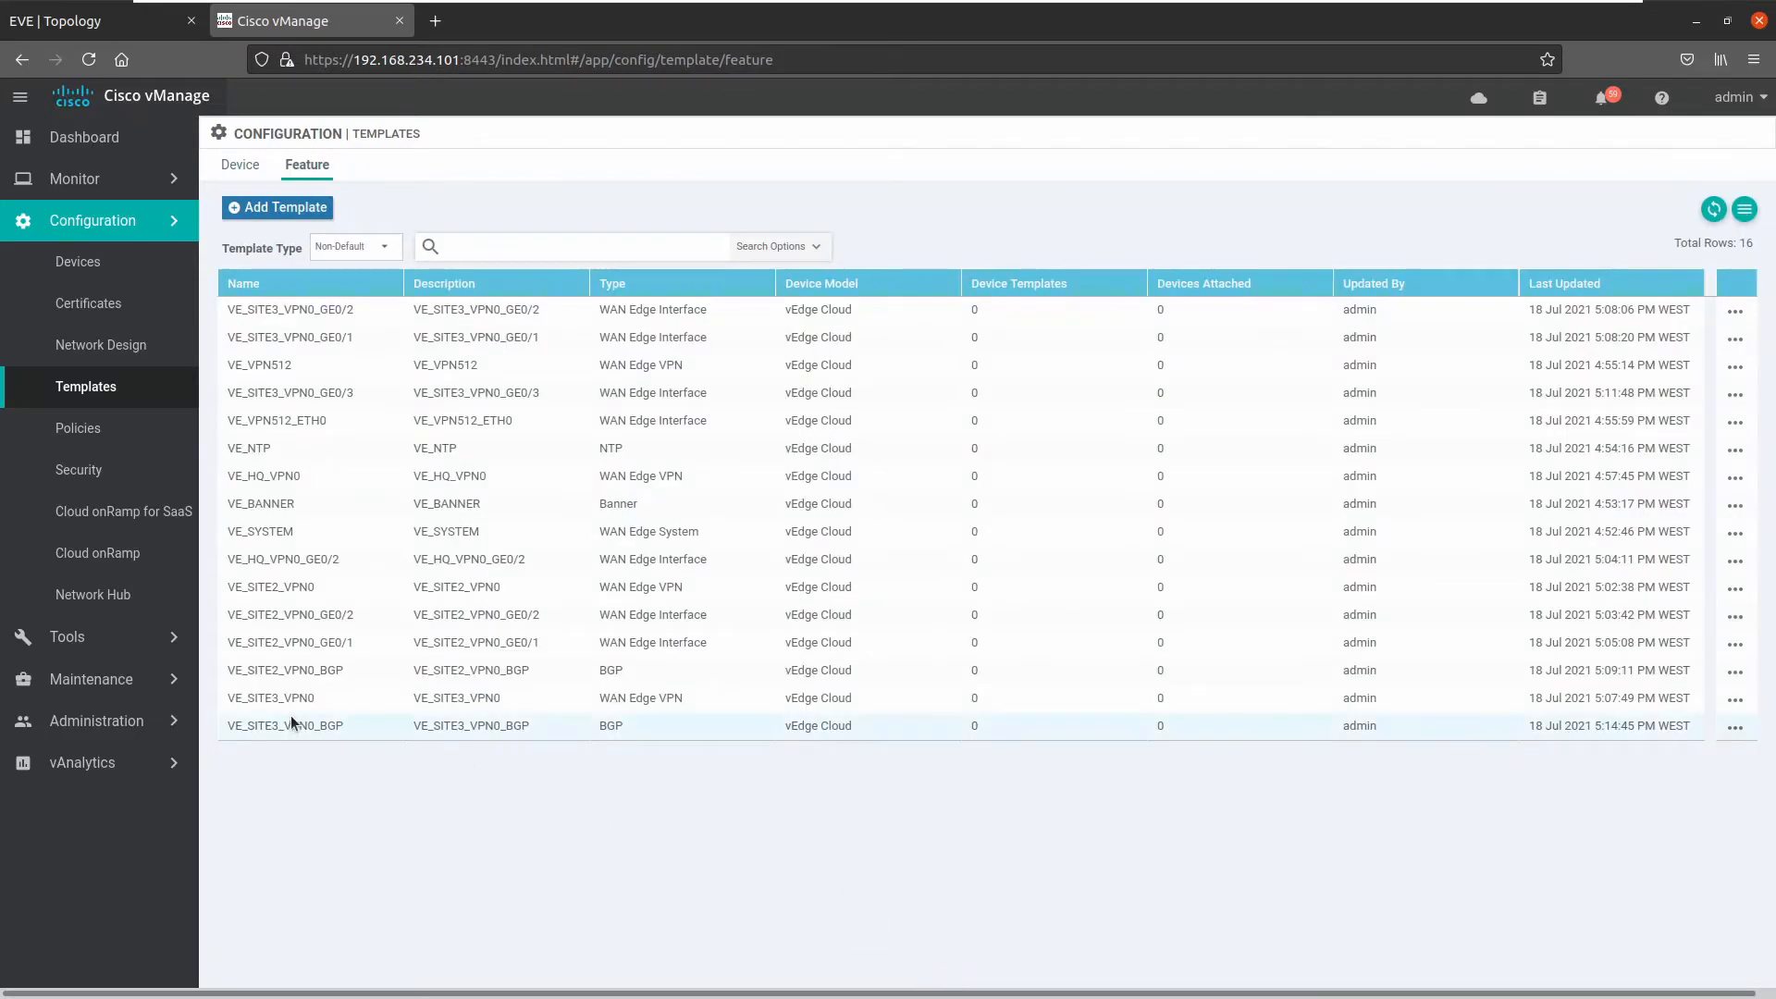
click(244, 284)
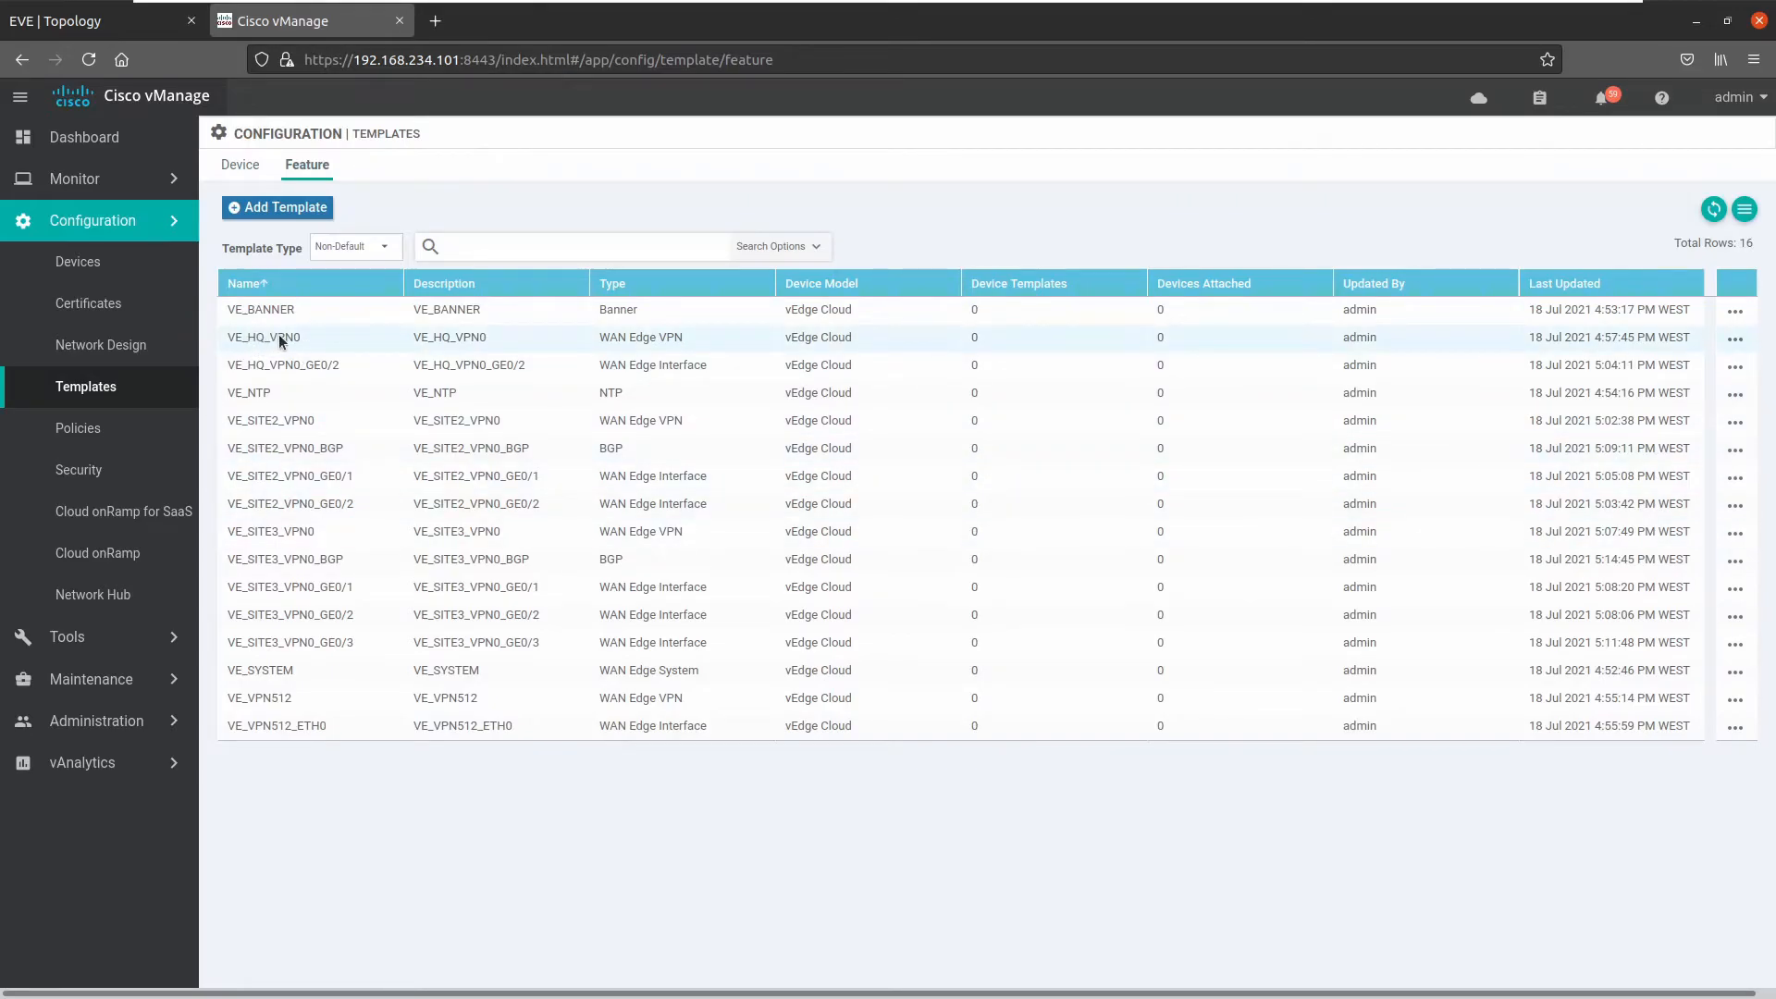
click(291, 363)
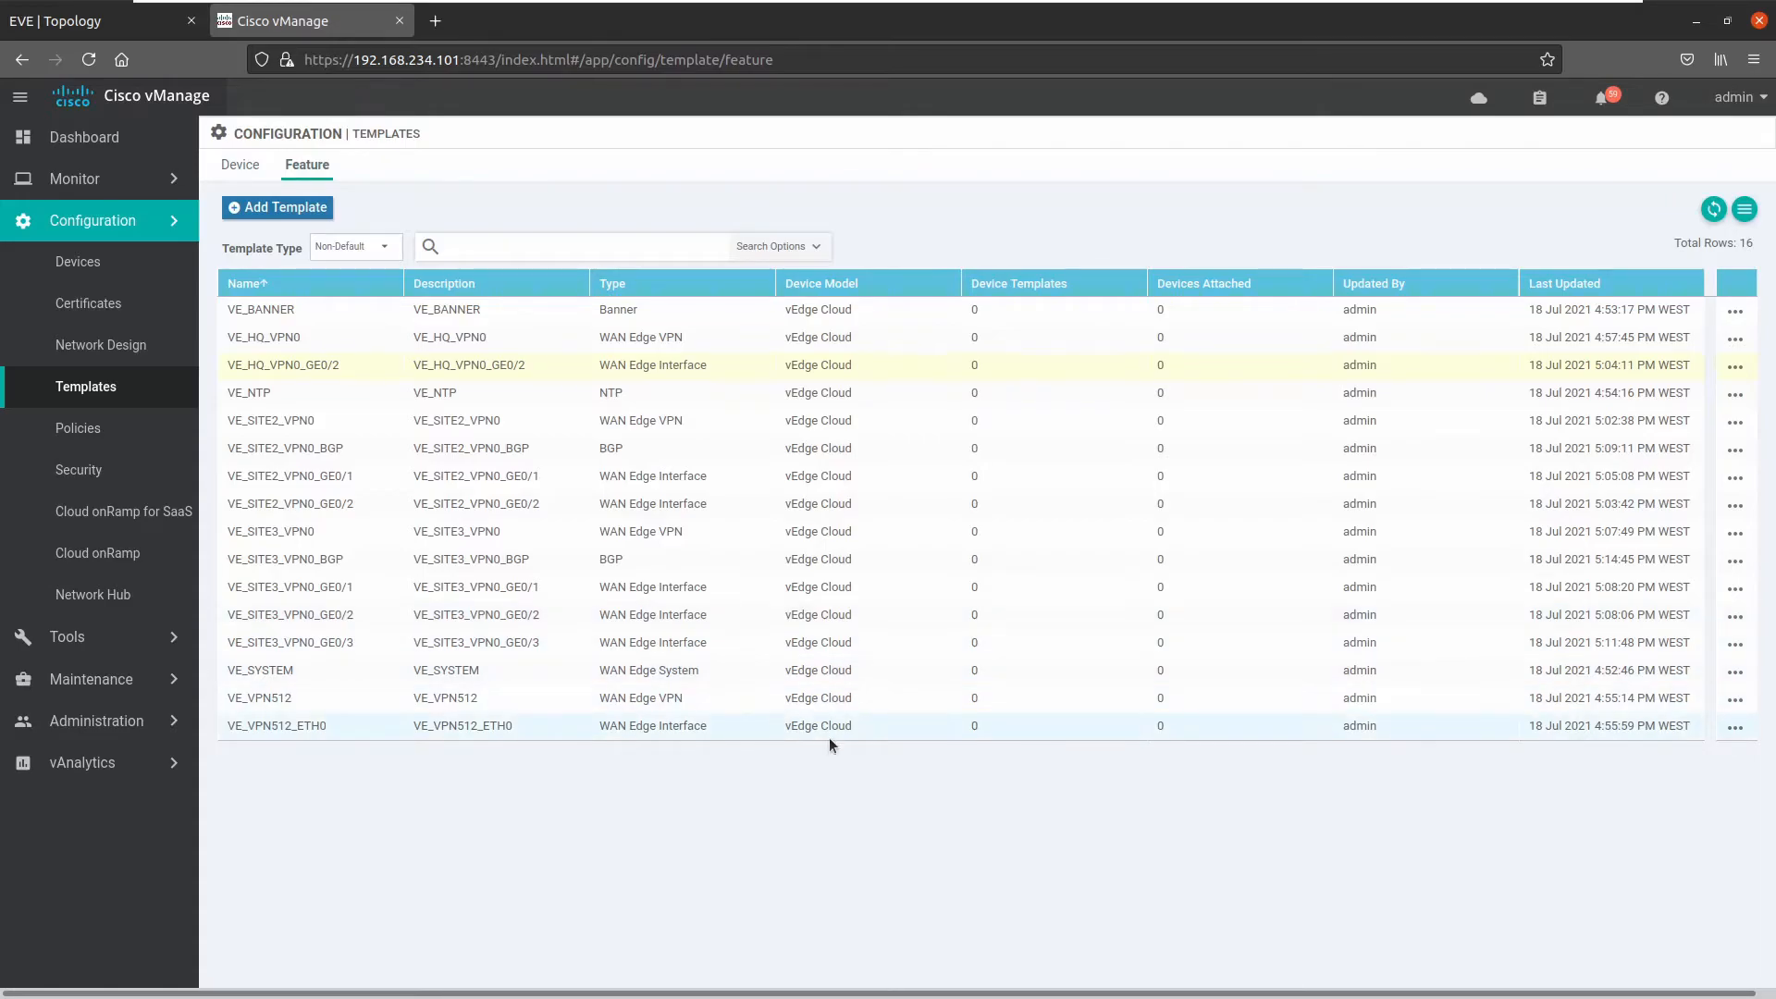
- Start a new device template from feature templates for the vEdge Cloud model
click(246, 169)
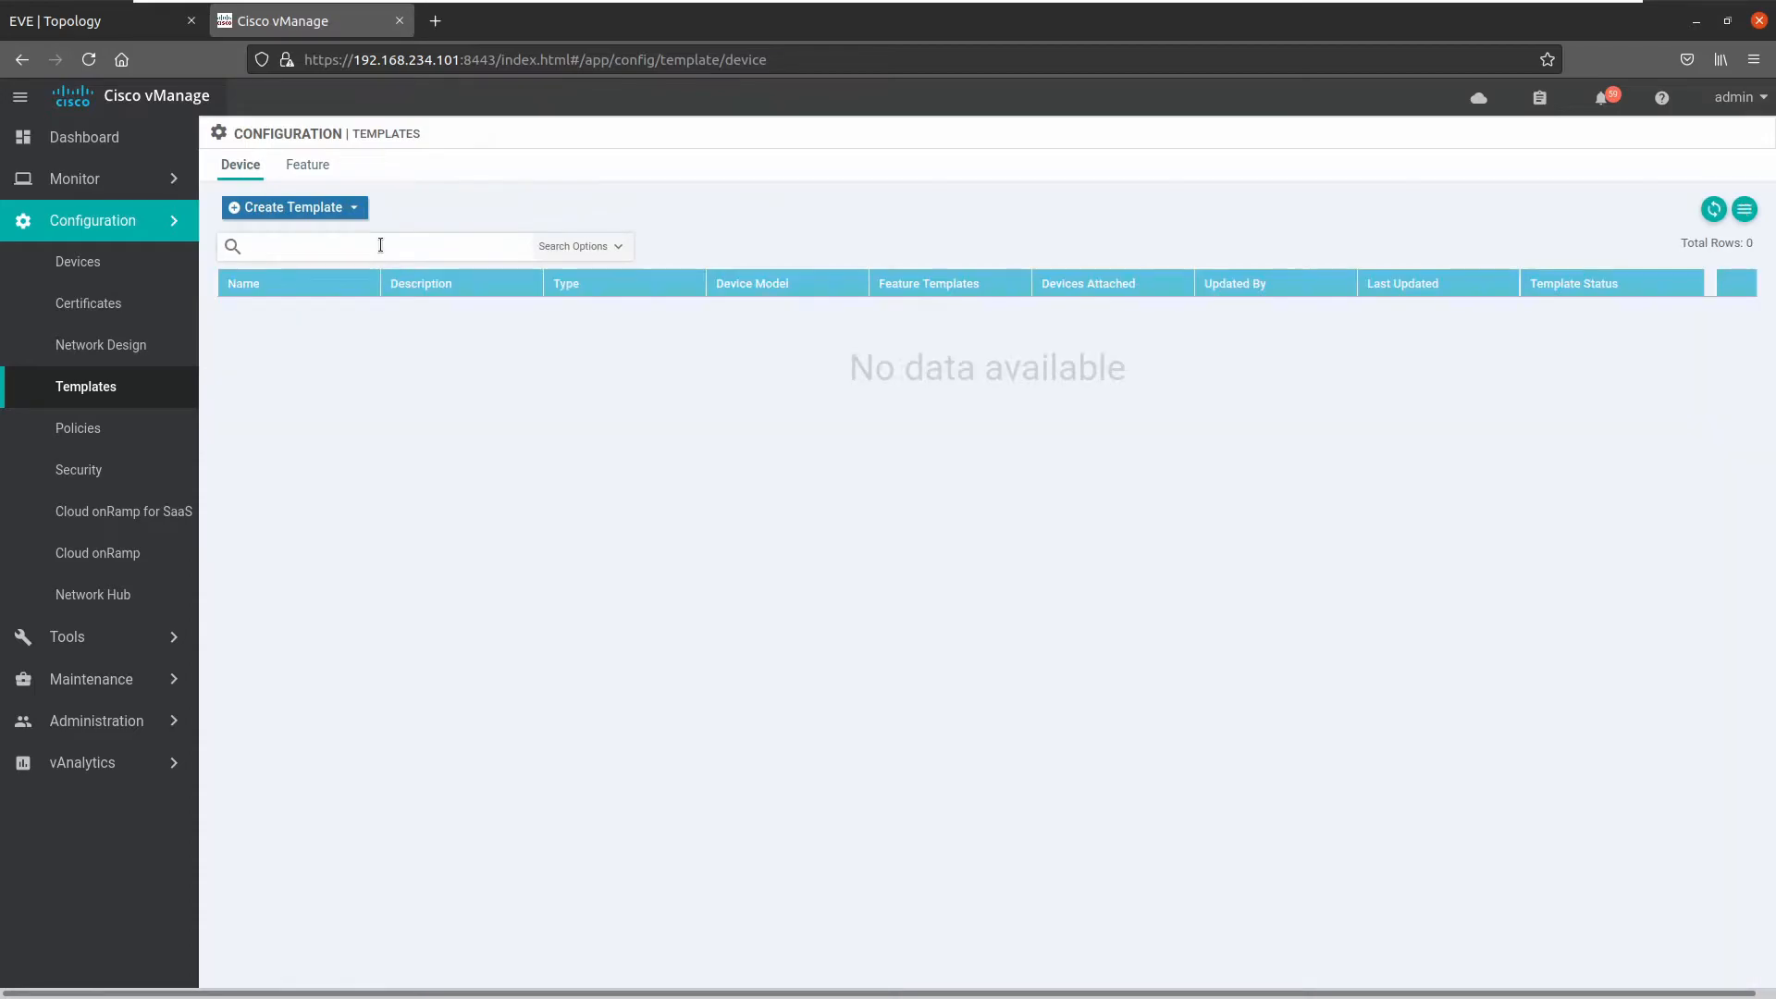
click(301, 213)
click(305, 239)
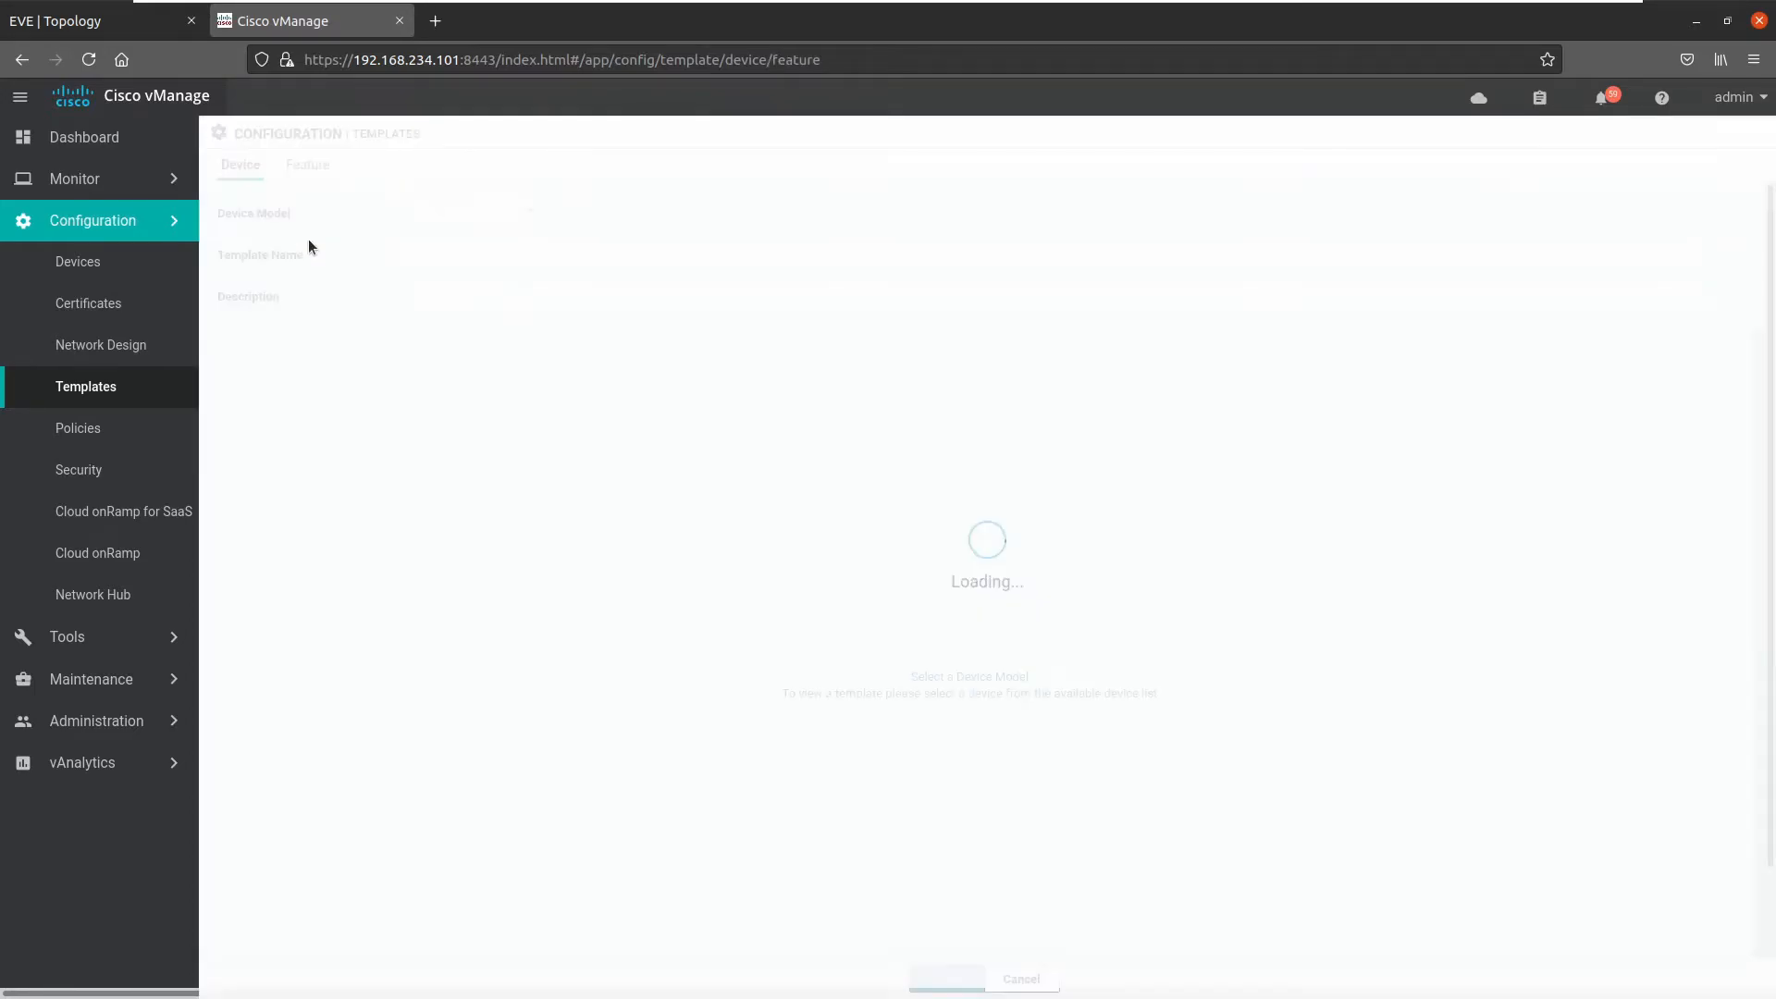
click(497, 219)
scroll(481, 329, down, 5)
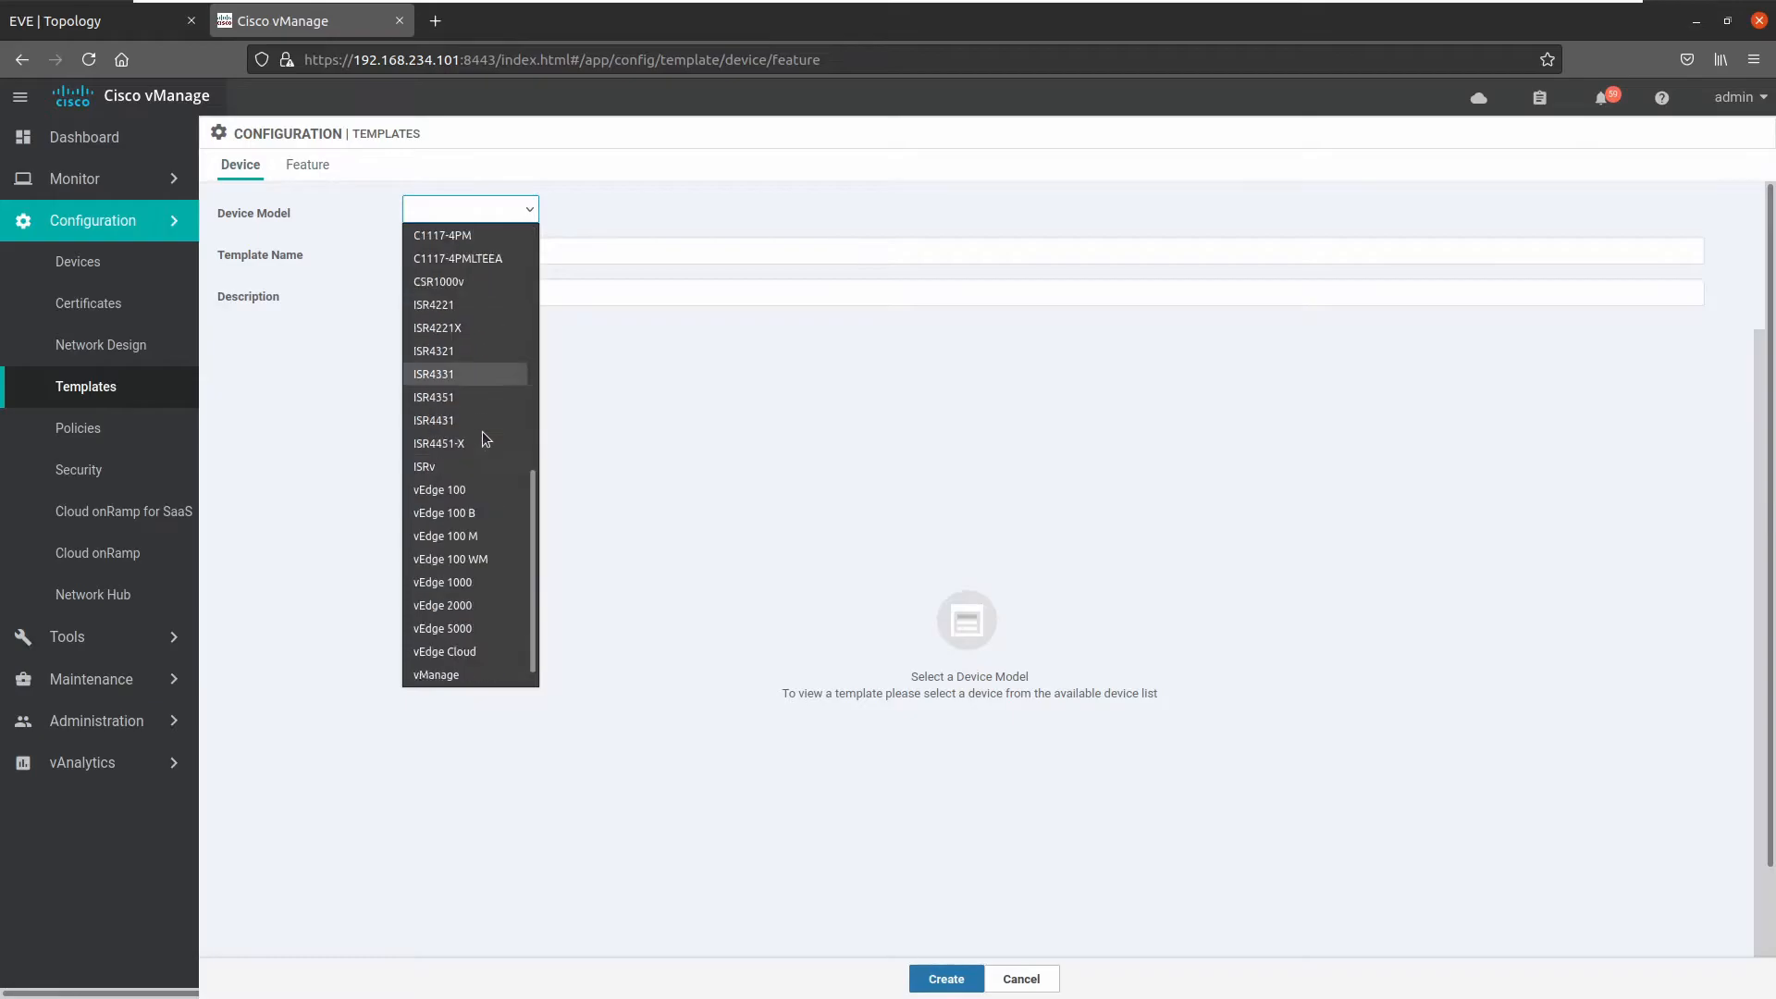
click(488, 630)
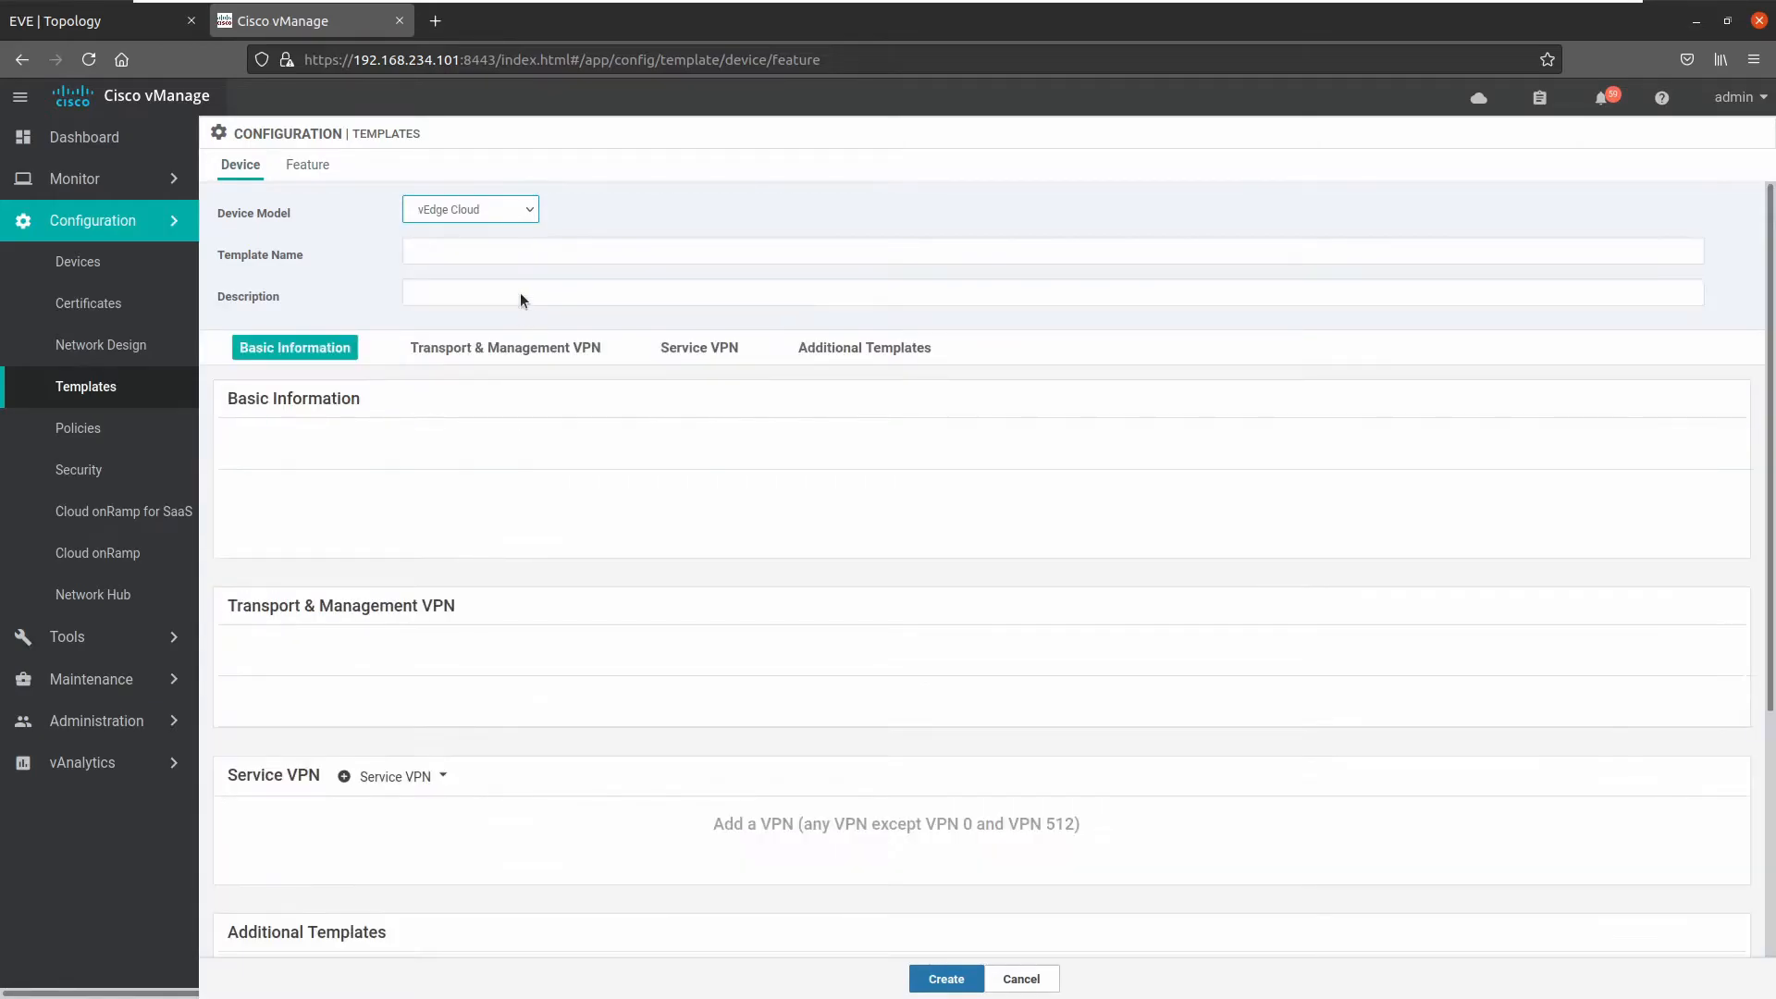
- Name the device template VE_HQ_DEVICE_TEMPLATE and use the same text as its description
click(485, 254)
text(V)
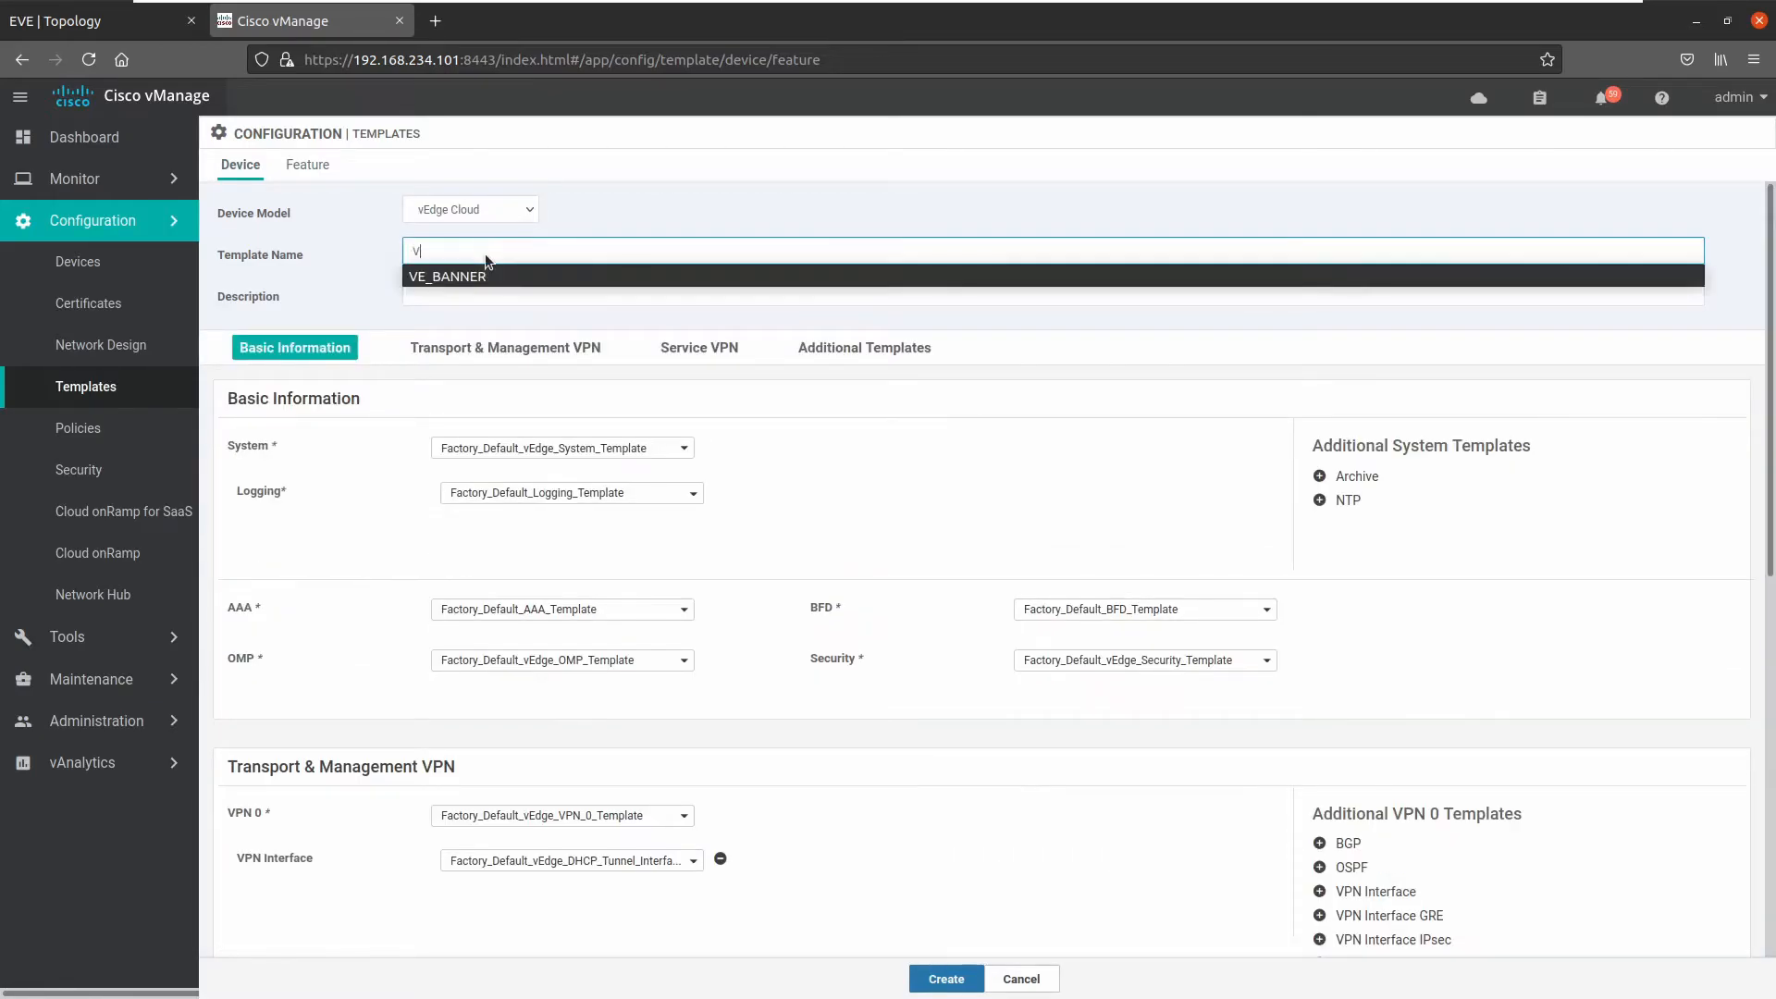
text(E_DEV)
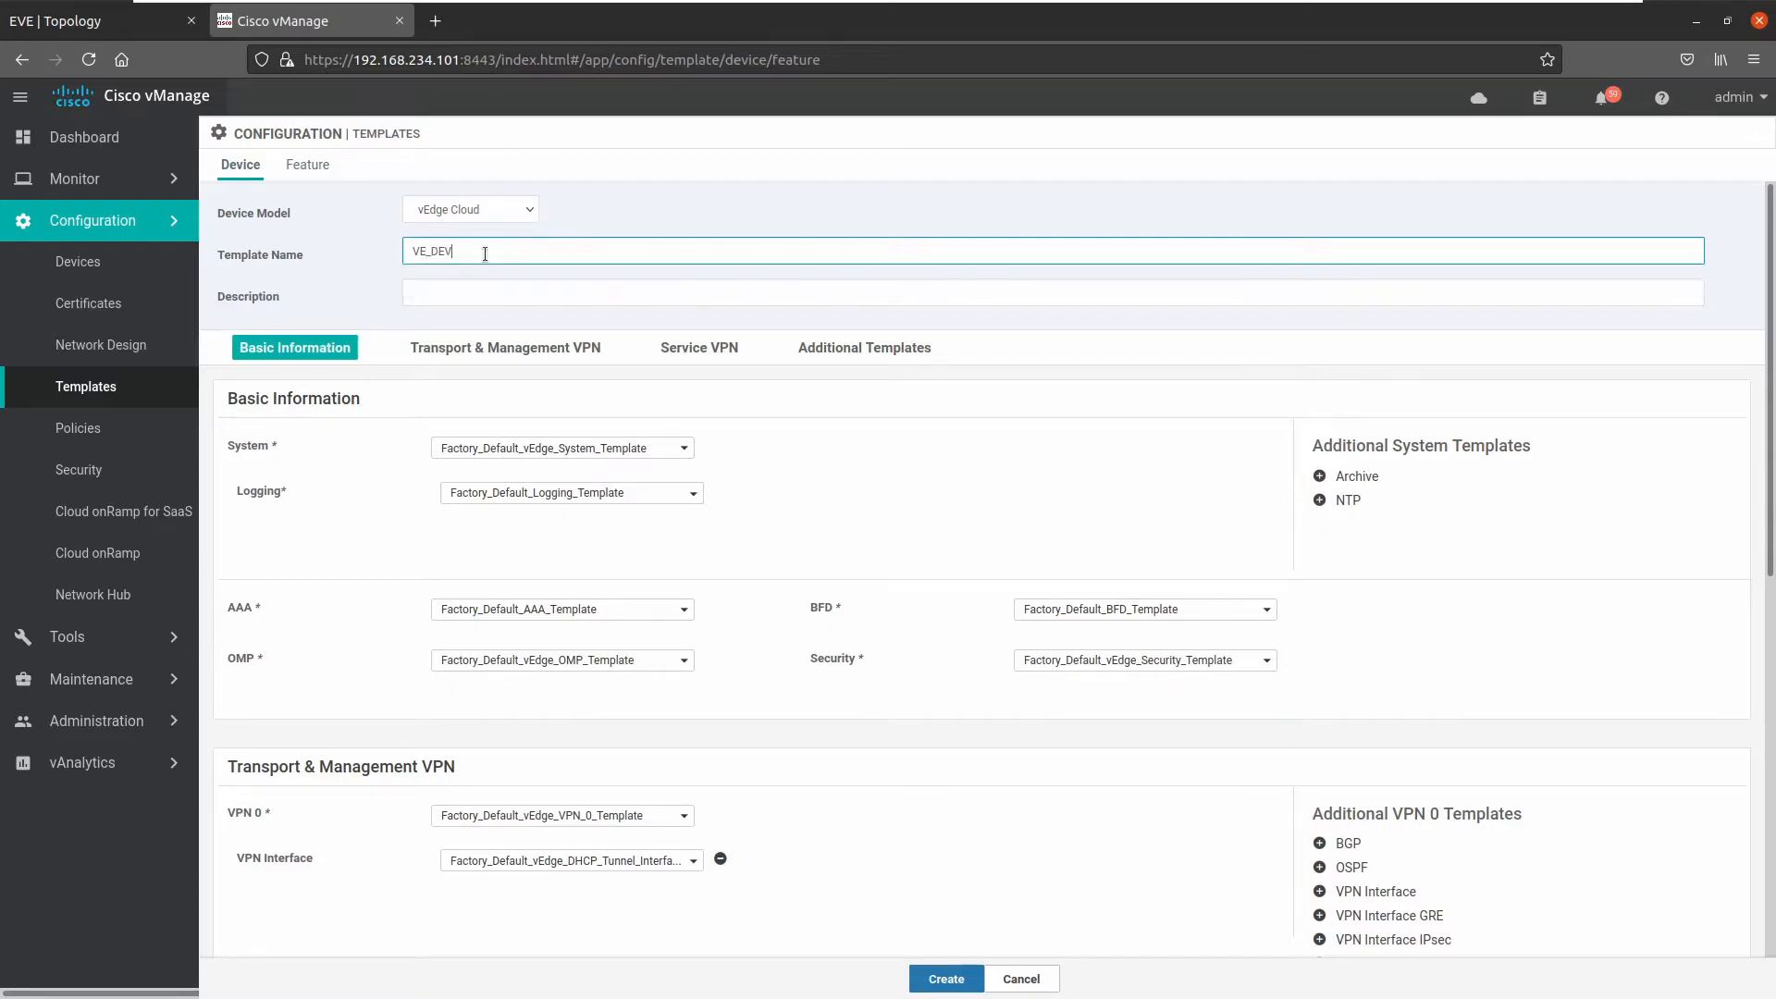
key(BackSpace)
text(HQ)
key(ctrl+a)
key(ctrl+c)
key(Tab)
key(ctrl+v)
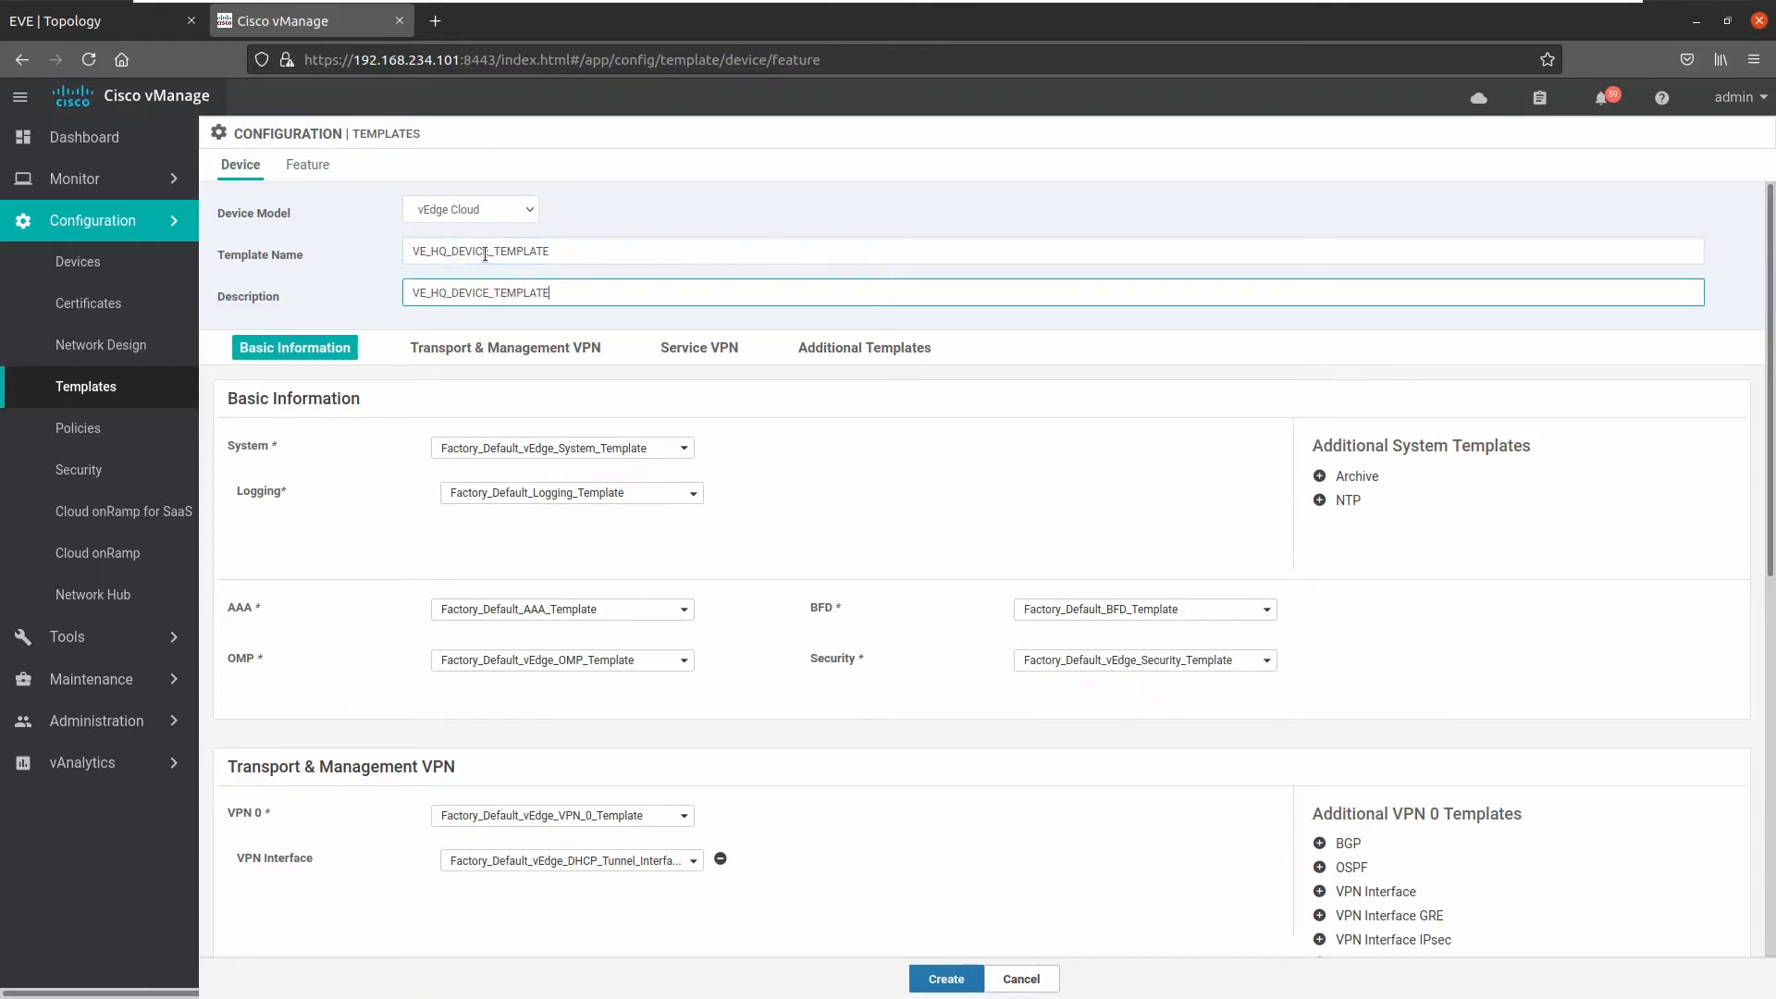
- Assign VE_SYSTEM as the device template's System template
click(546, 449)
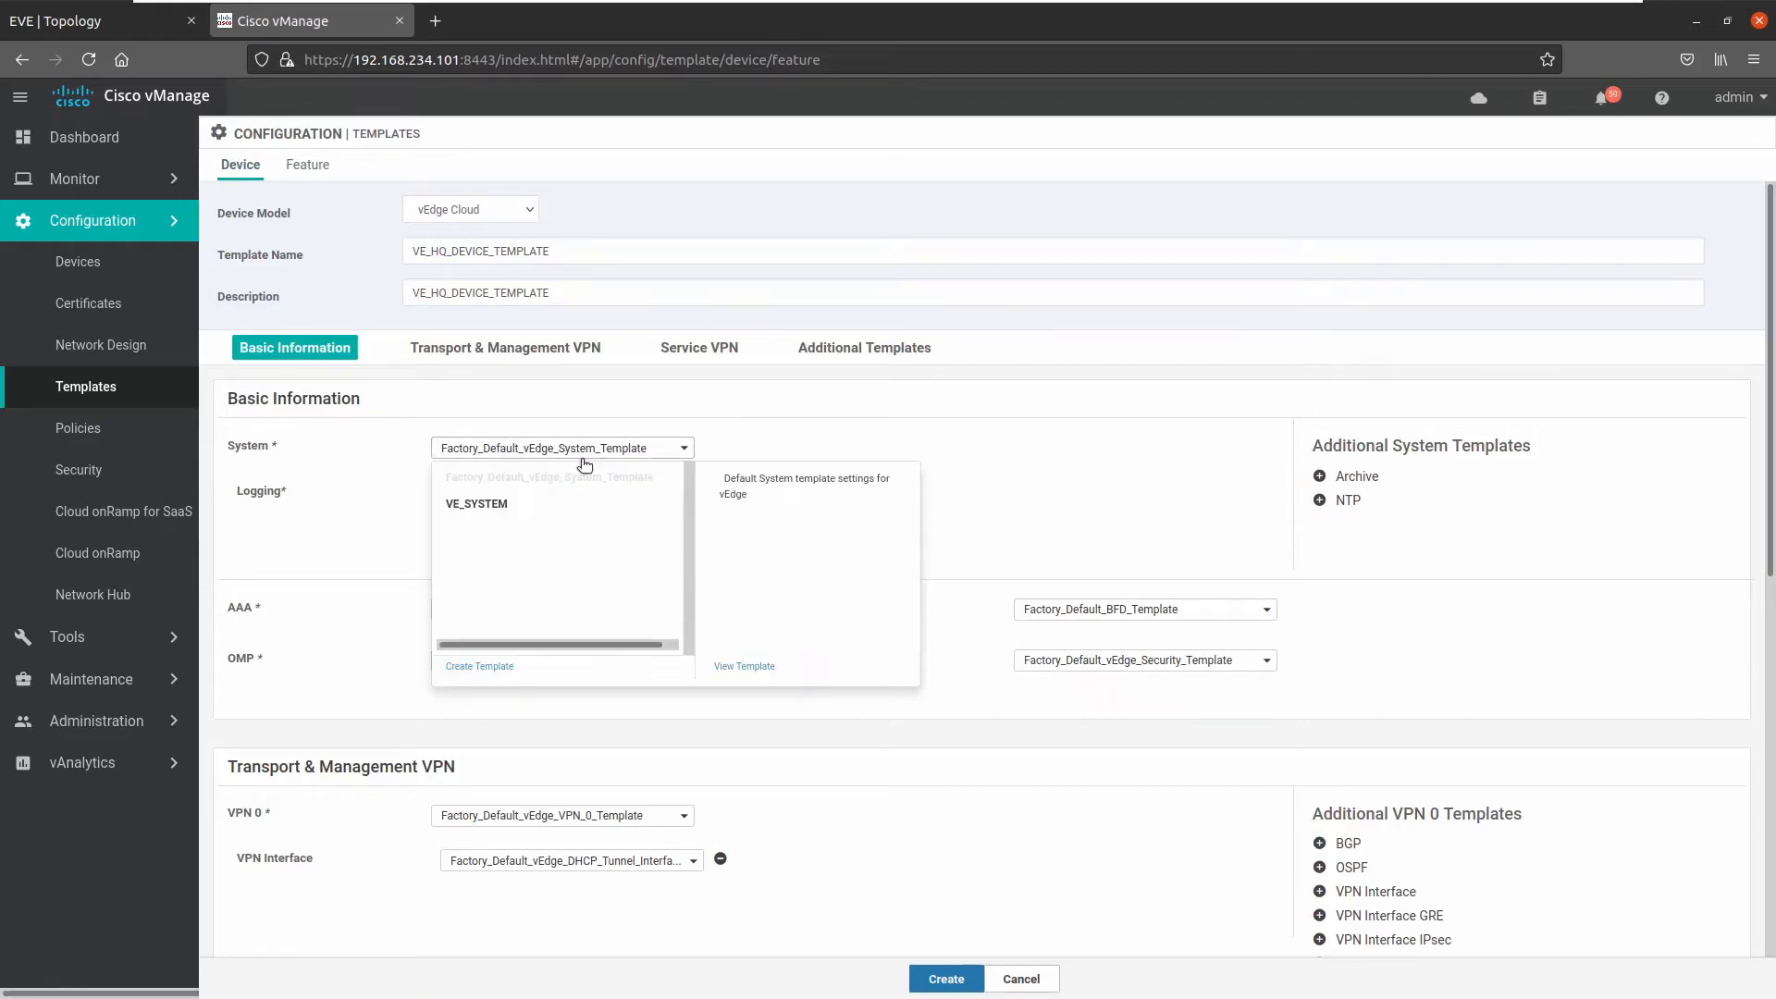
click(489, 508)
- Assign VE_HQ_VPN0 as the VPN 0 template and VE_HQ_VPN0_GE0/2 as its VPN interface
scroll(519, 574, down, 2)
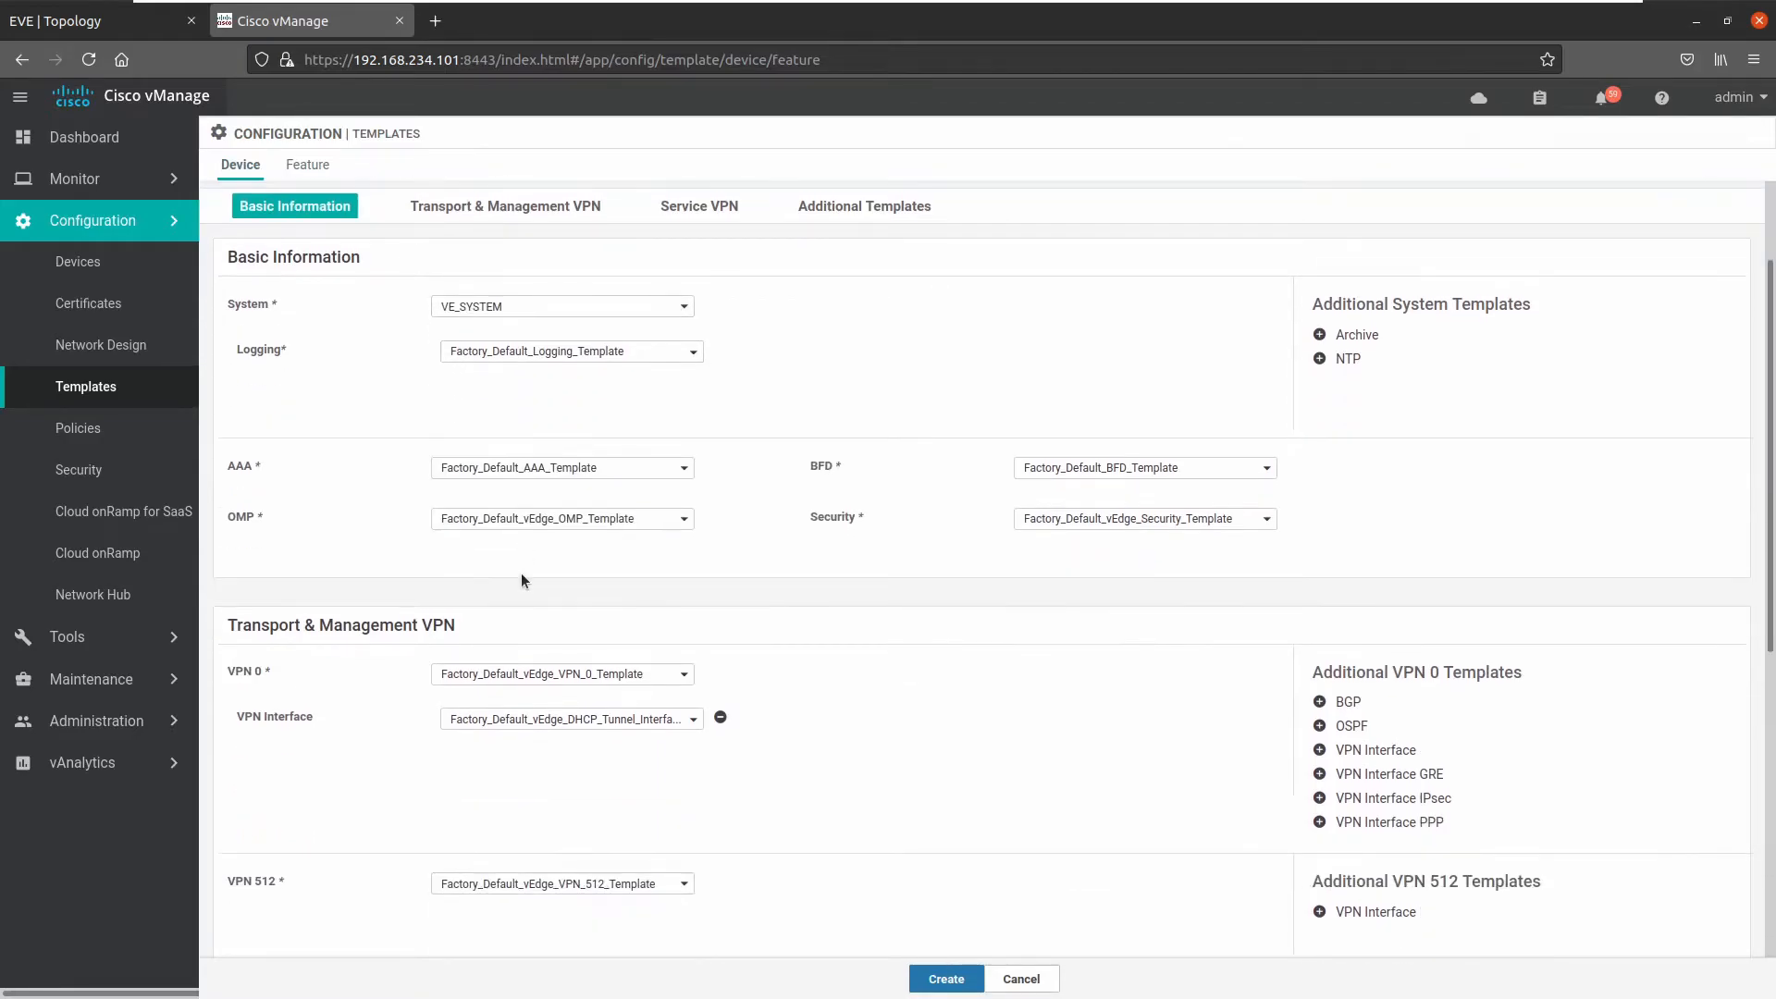
scroll(587, 572, down, 1)
scroll(587, 571, down, 2)
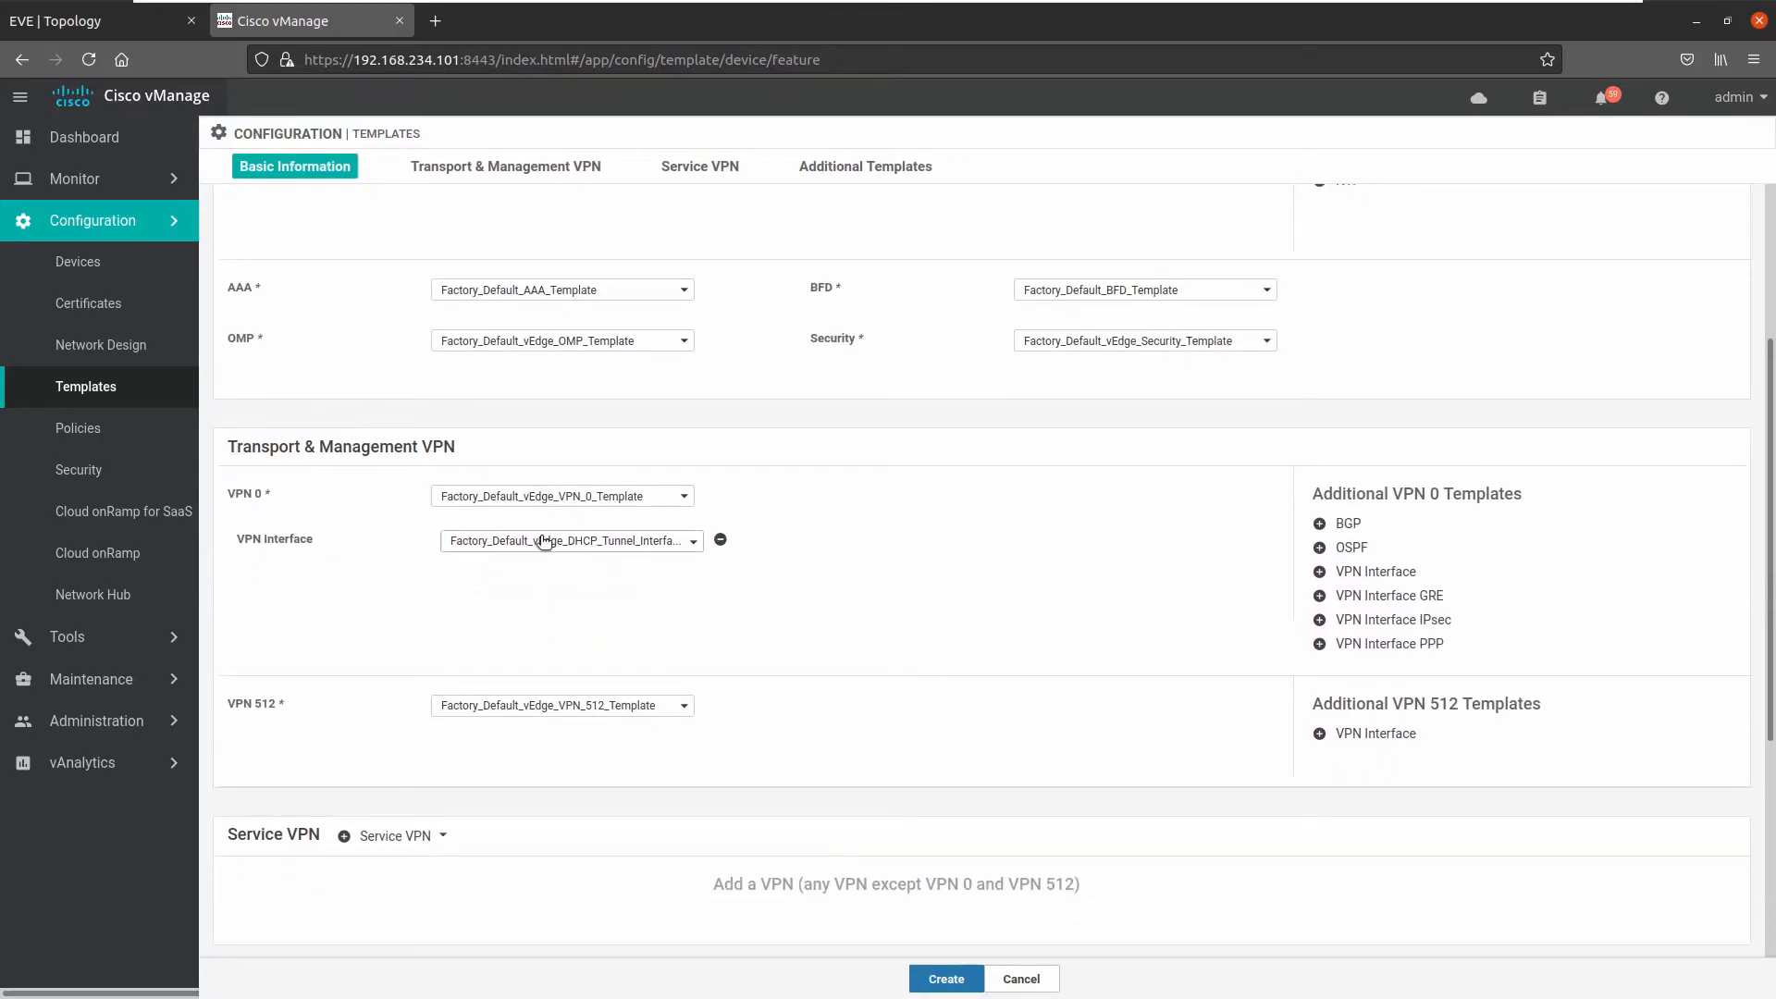
click(531, 497)
click(474, 552)
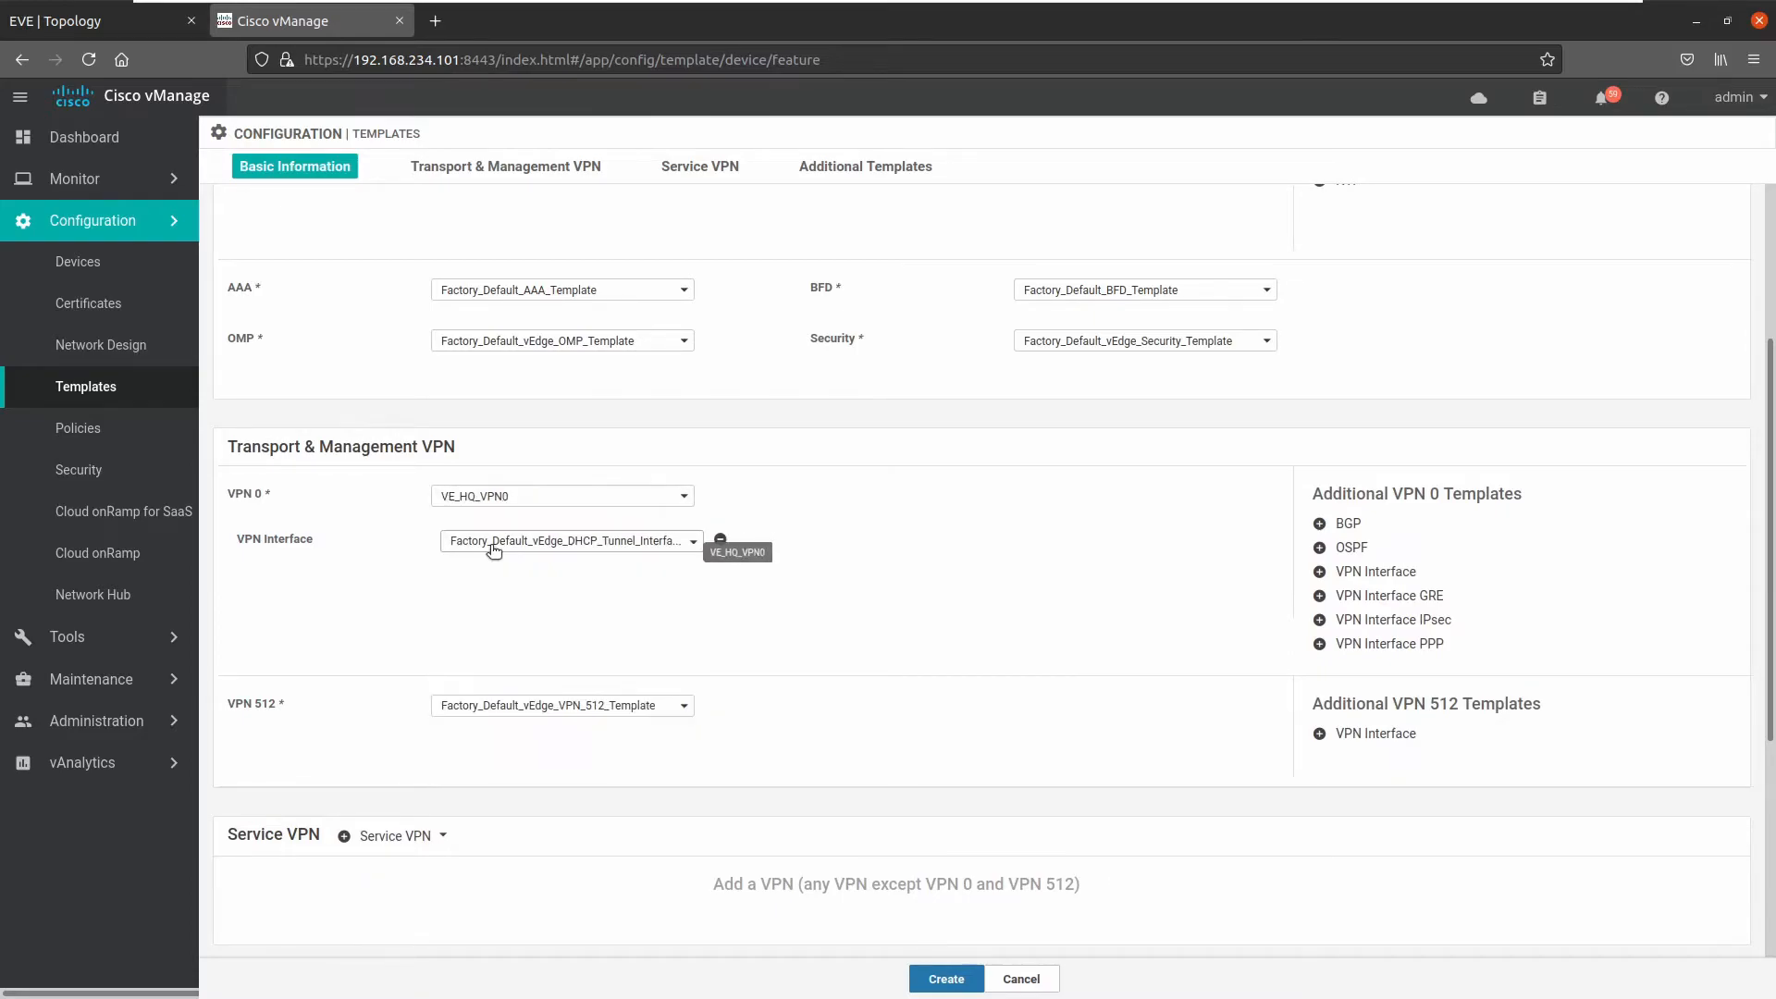
click(578, 544)
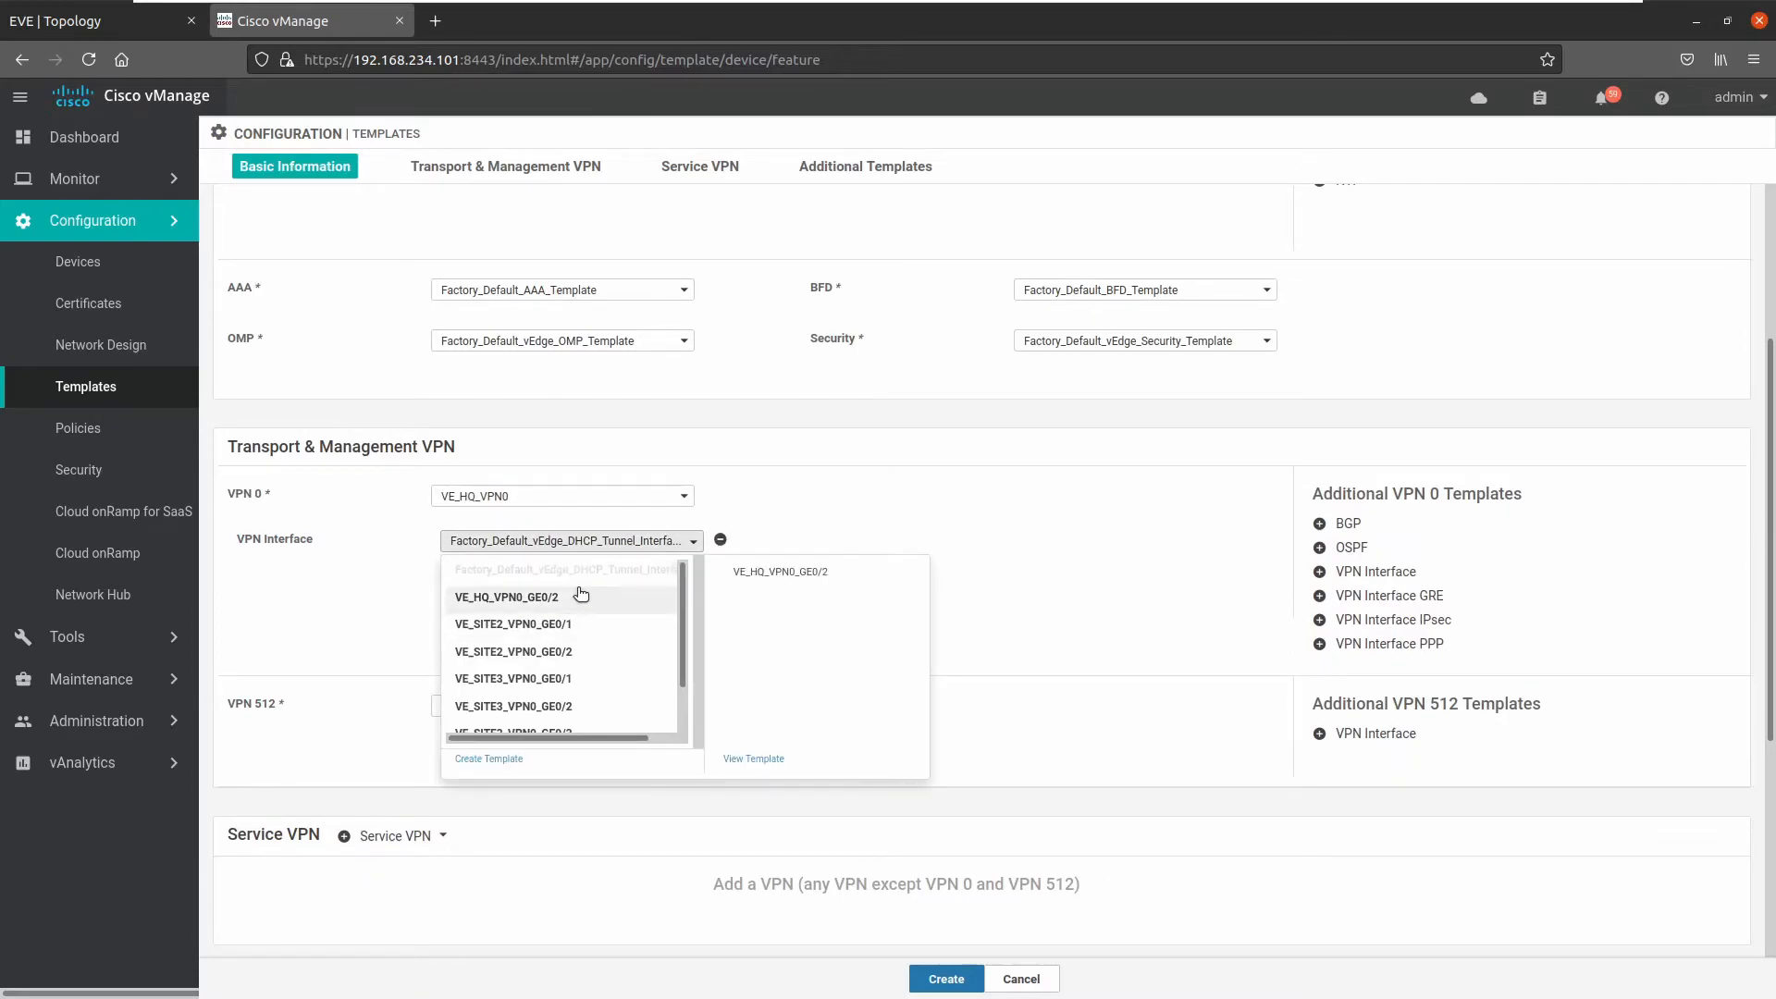
click(515, 602)
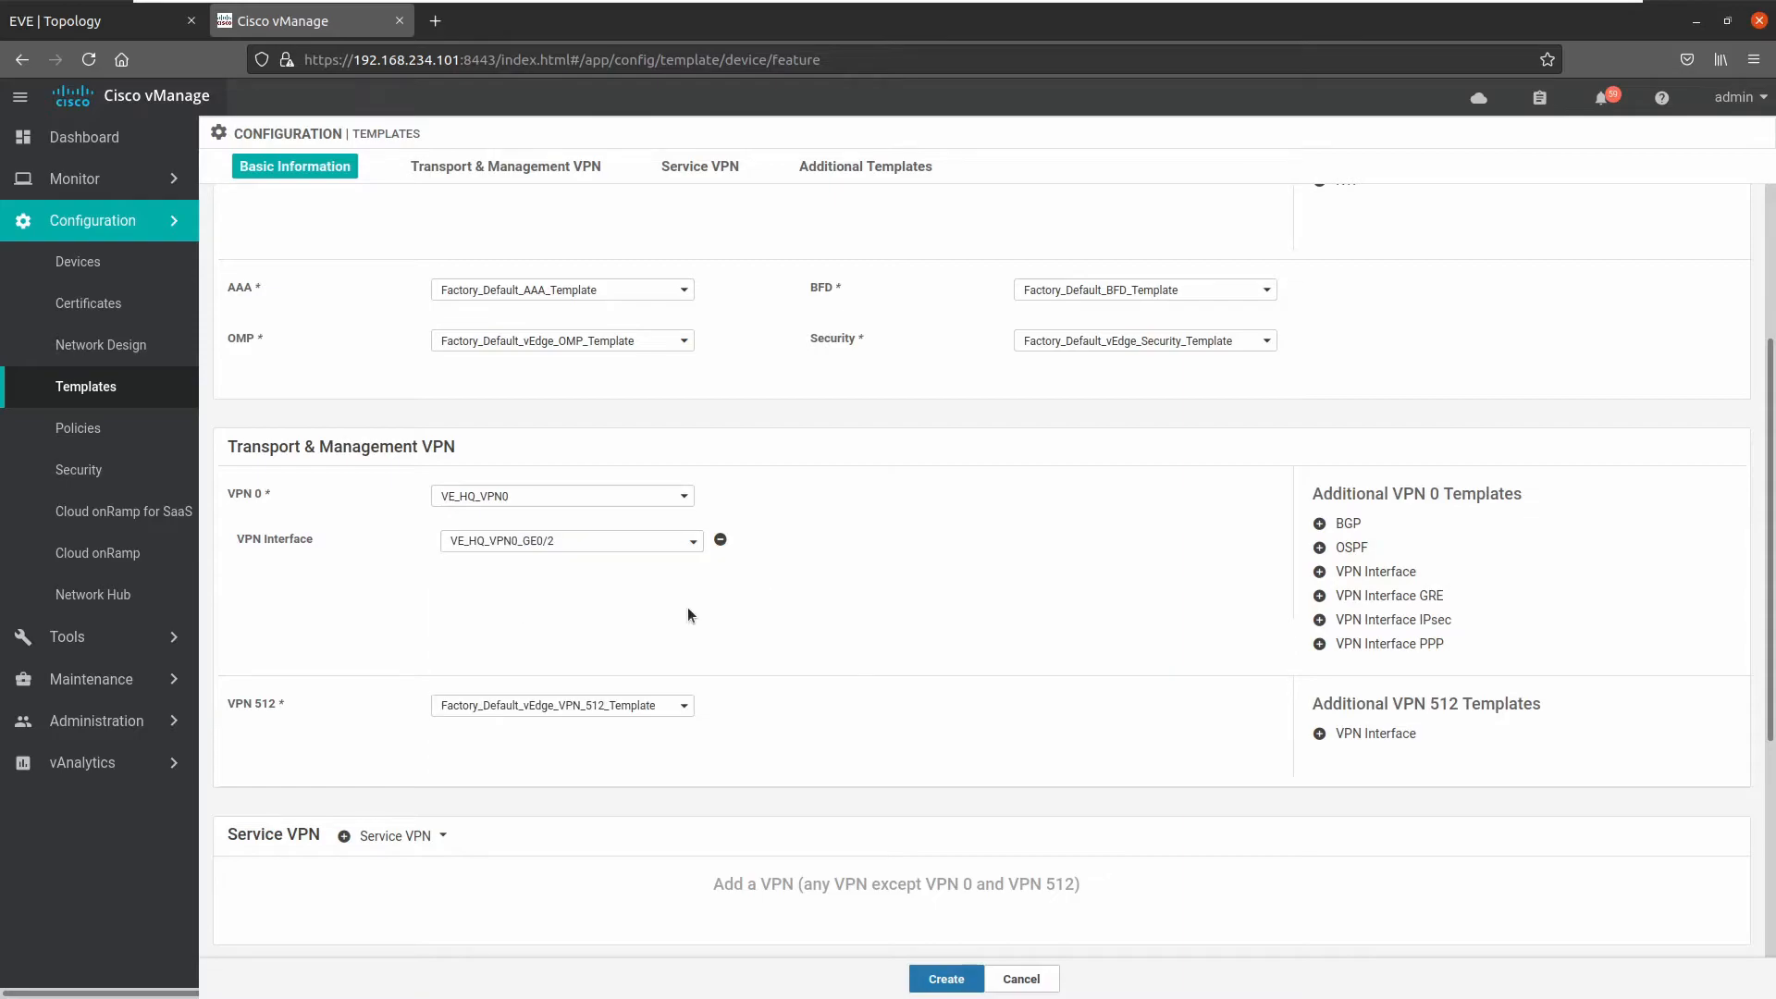
- Assign VE_VPN512 as the VPN 512 template and add a VPN interface to it using VE_VPN512_ETH0
scroll(687, 607, down, 1)
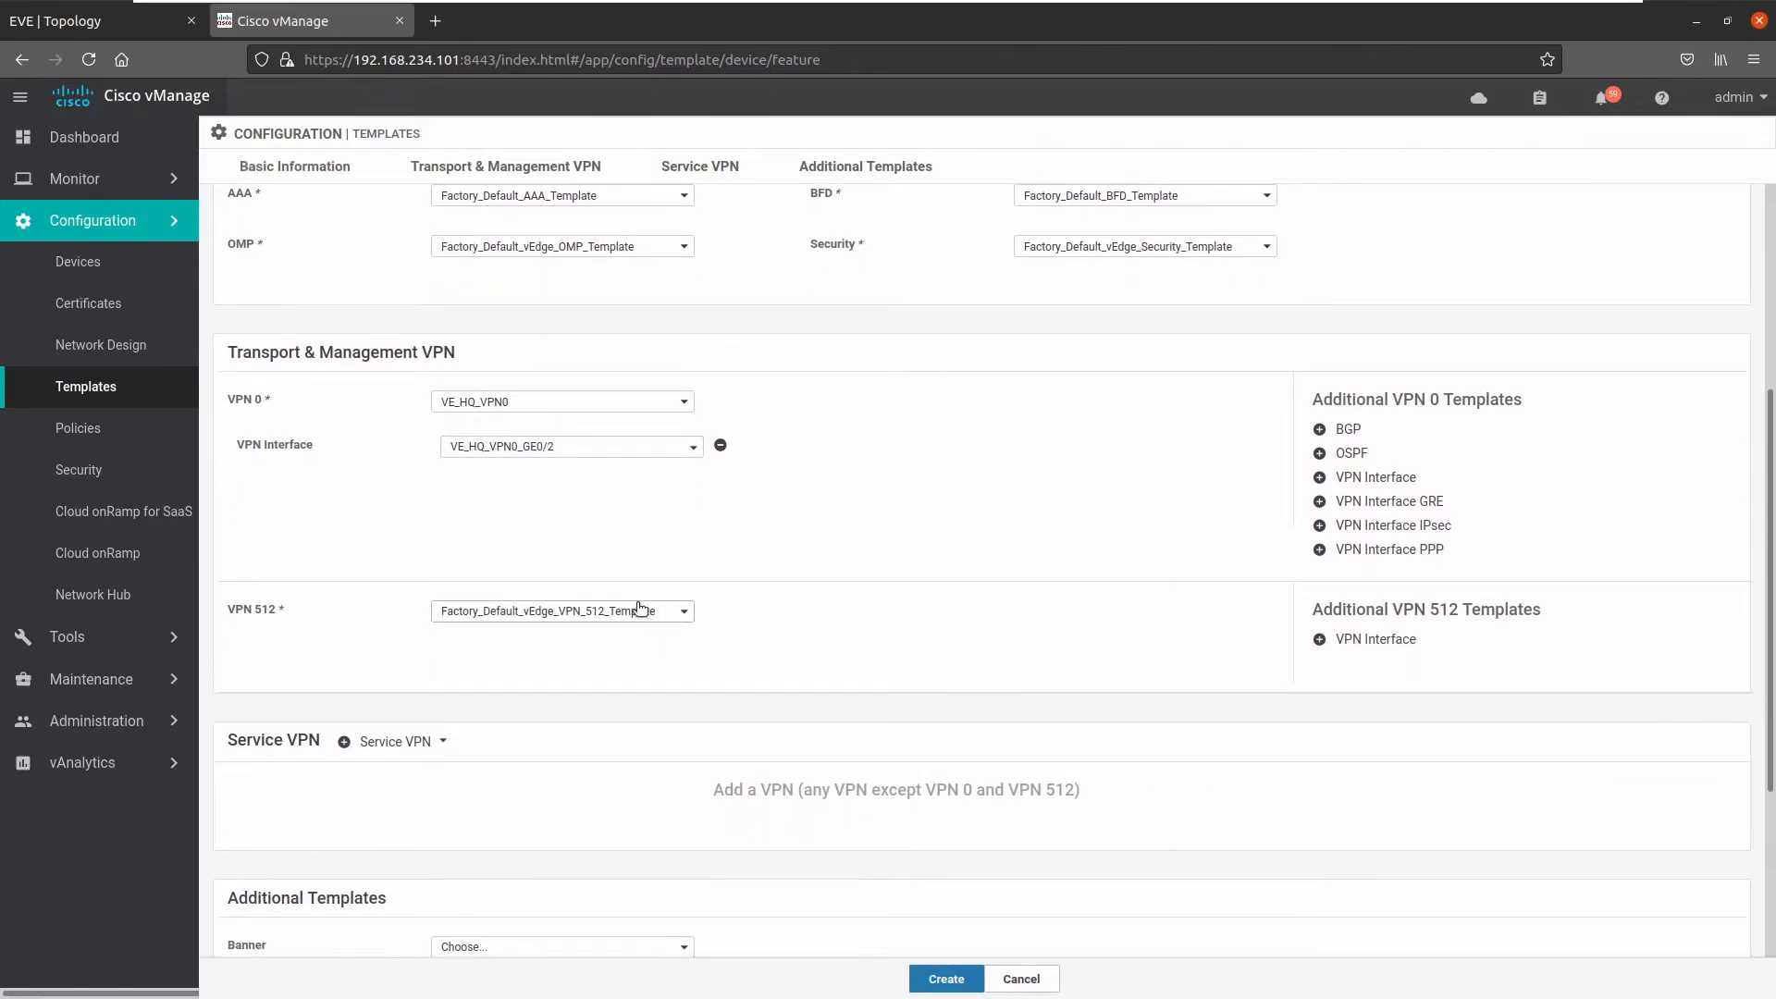
click(684, 611)
click(462, 667)
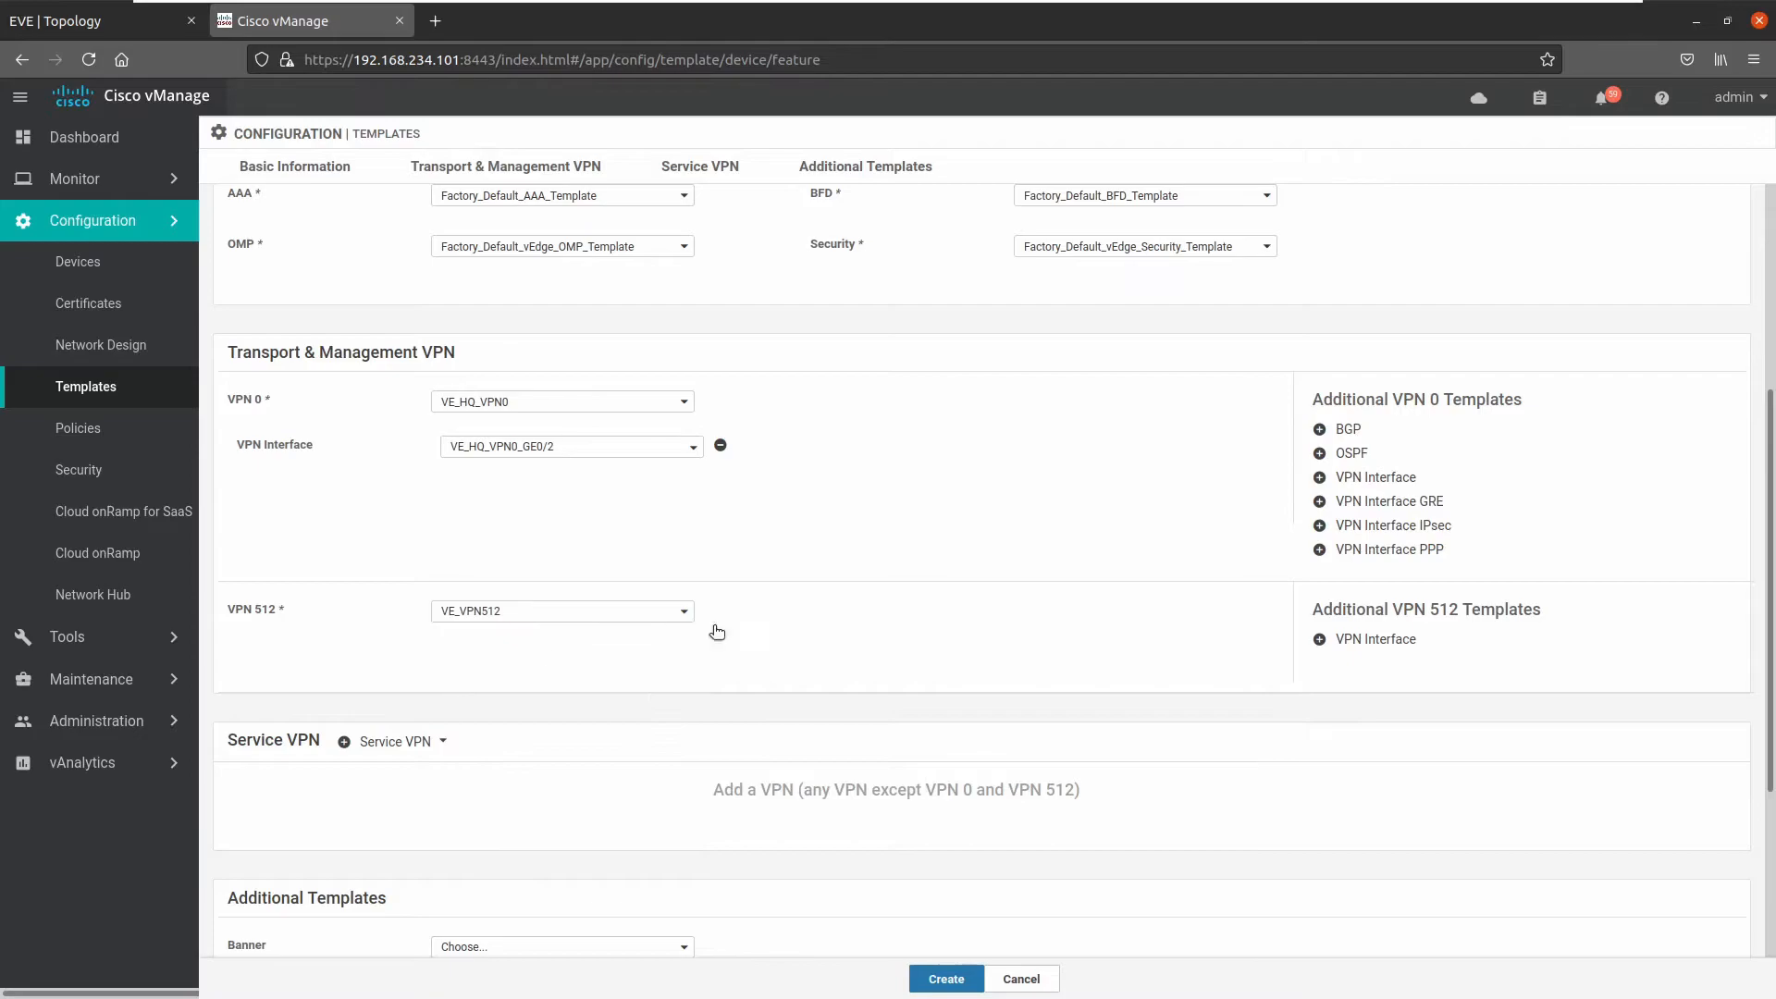
click(1375, 639)
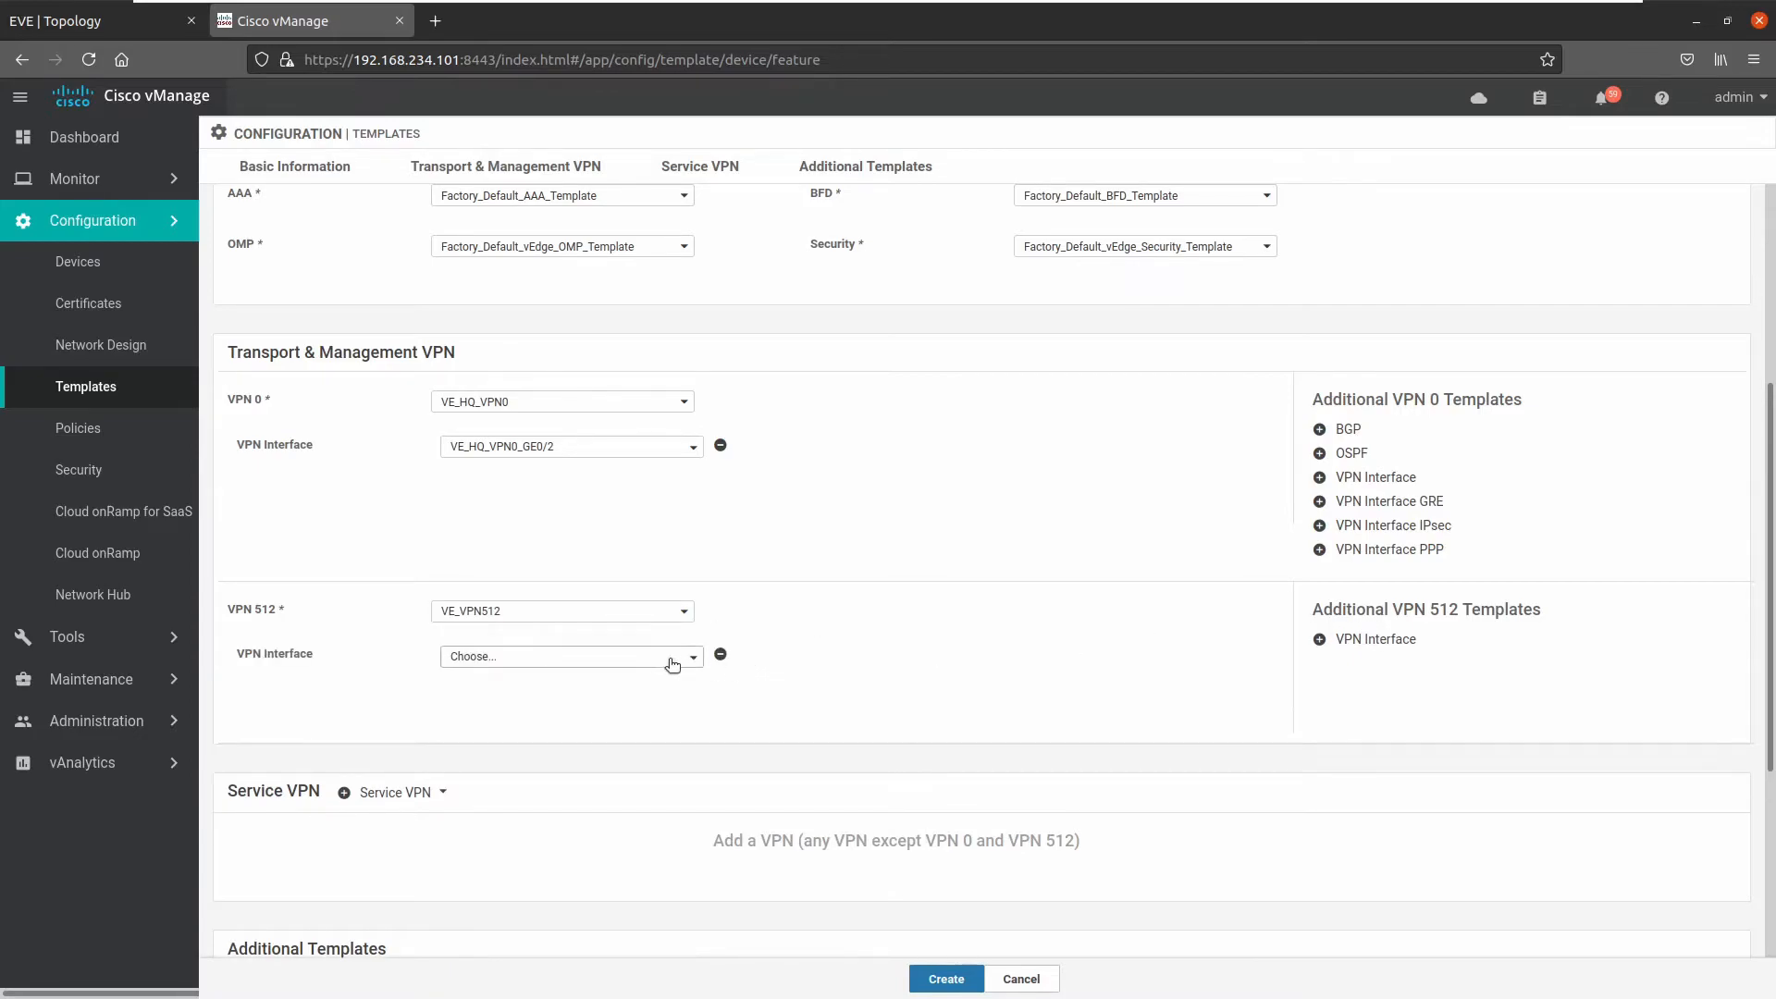
click(651, 659)
scroll(545, 743, down, 4)
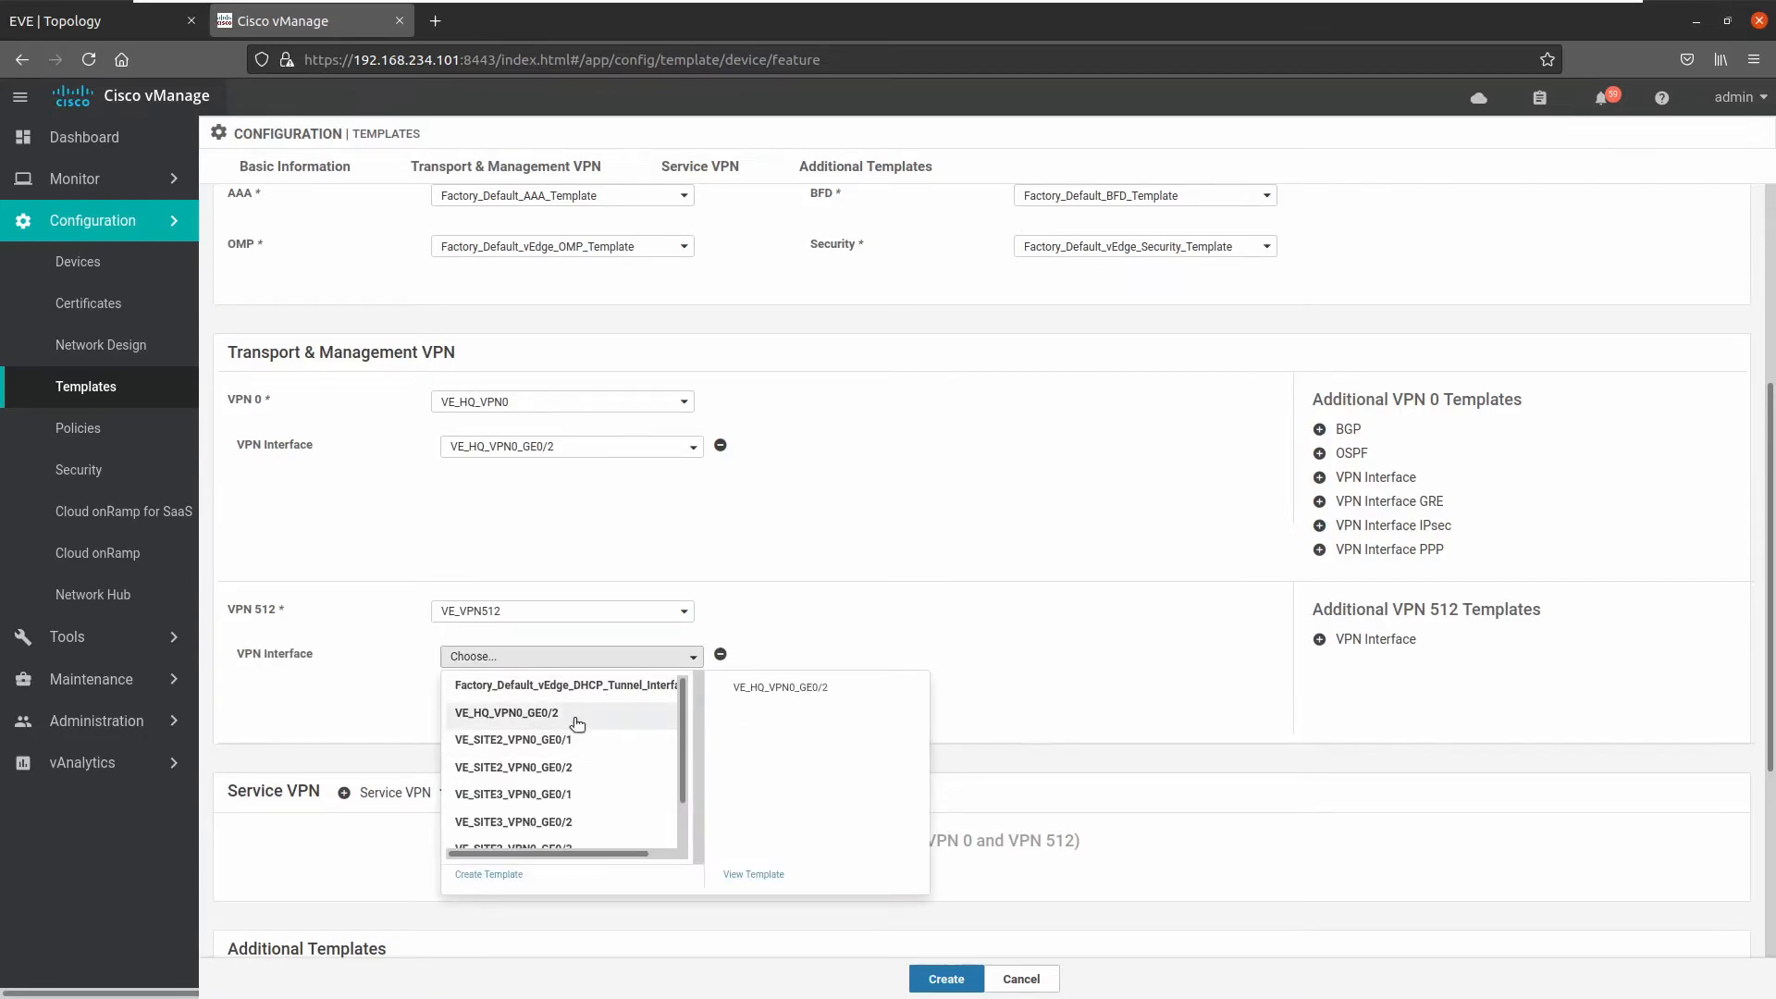
click(529, 838)
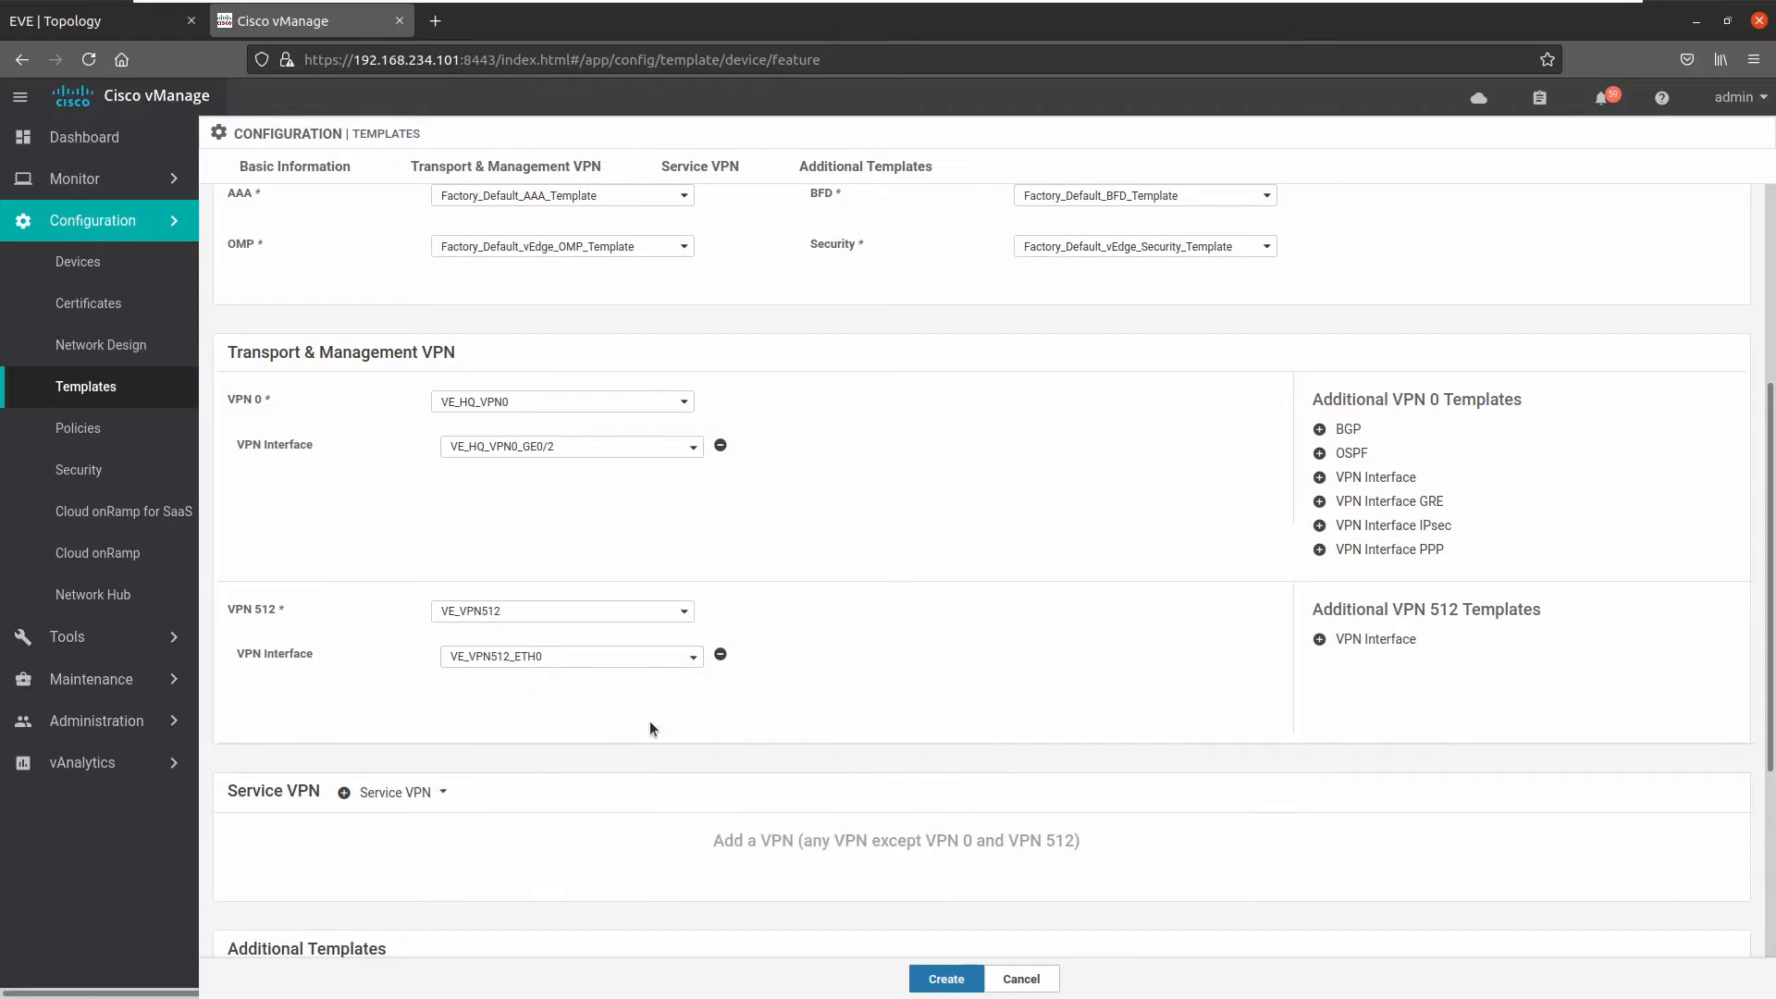
scroll(650, 729, down, 4)
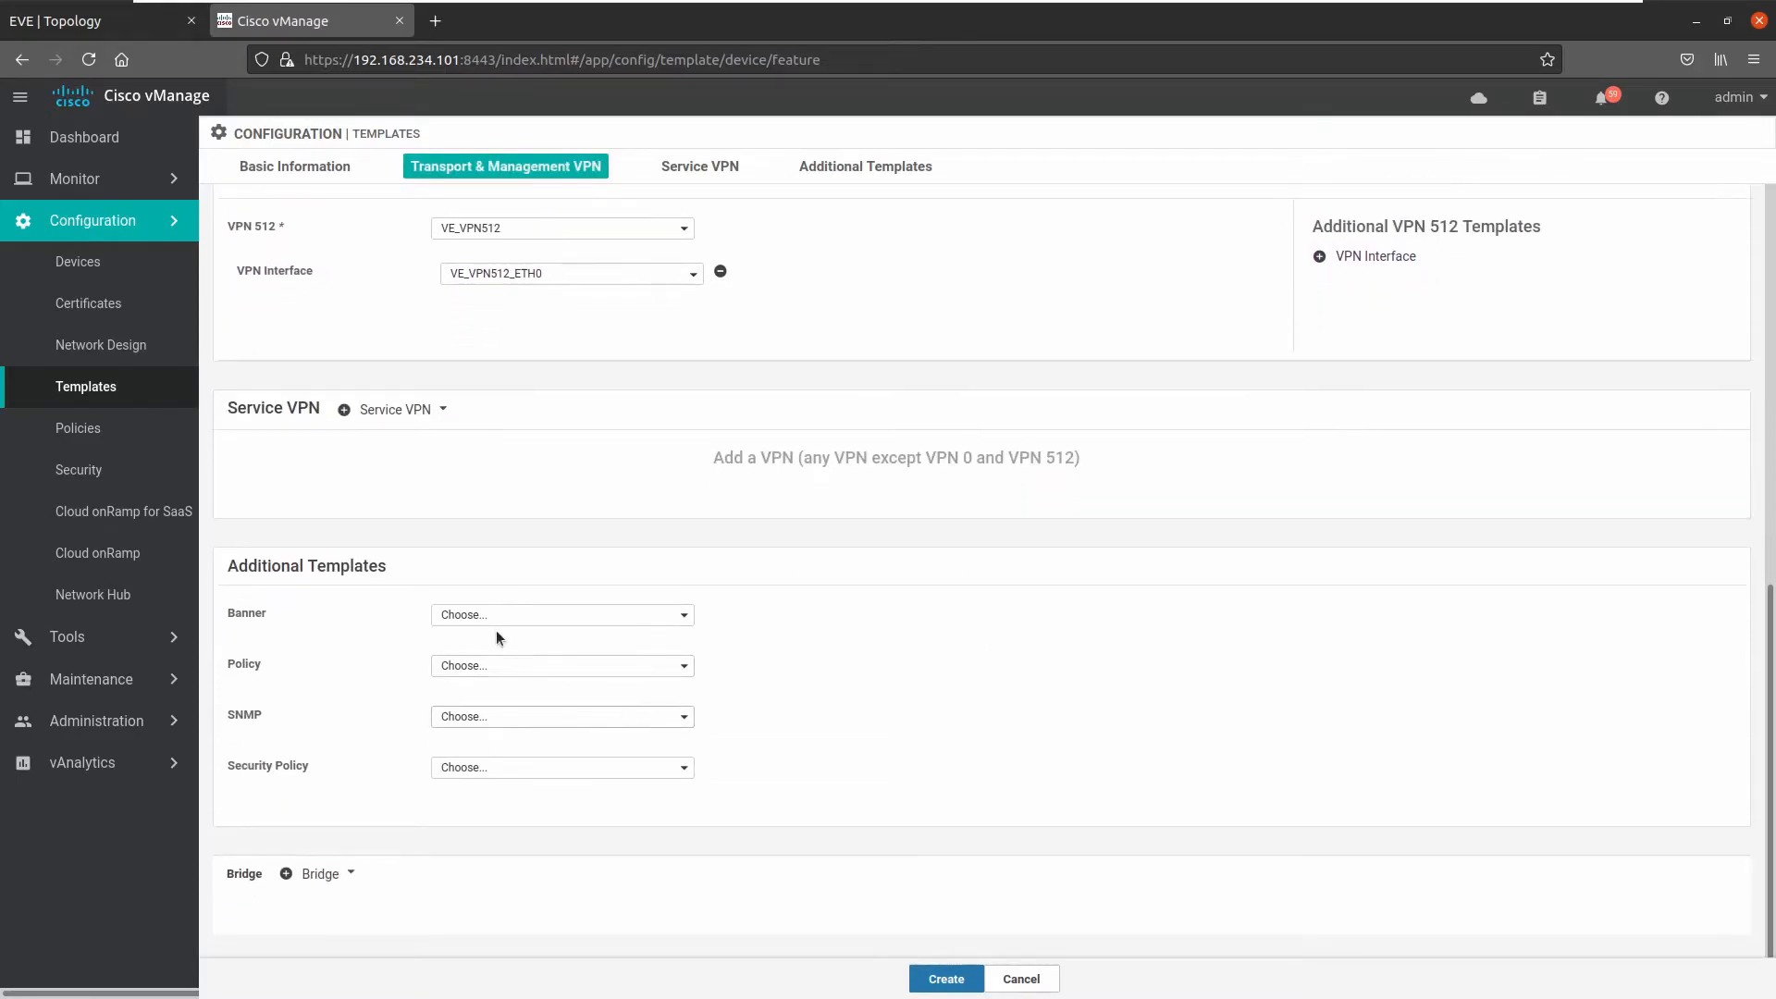
- Assign VE_BANNER as the Banner template and create the HQ device template
click(488, 622)
click(516, 677)
click(933, 985)
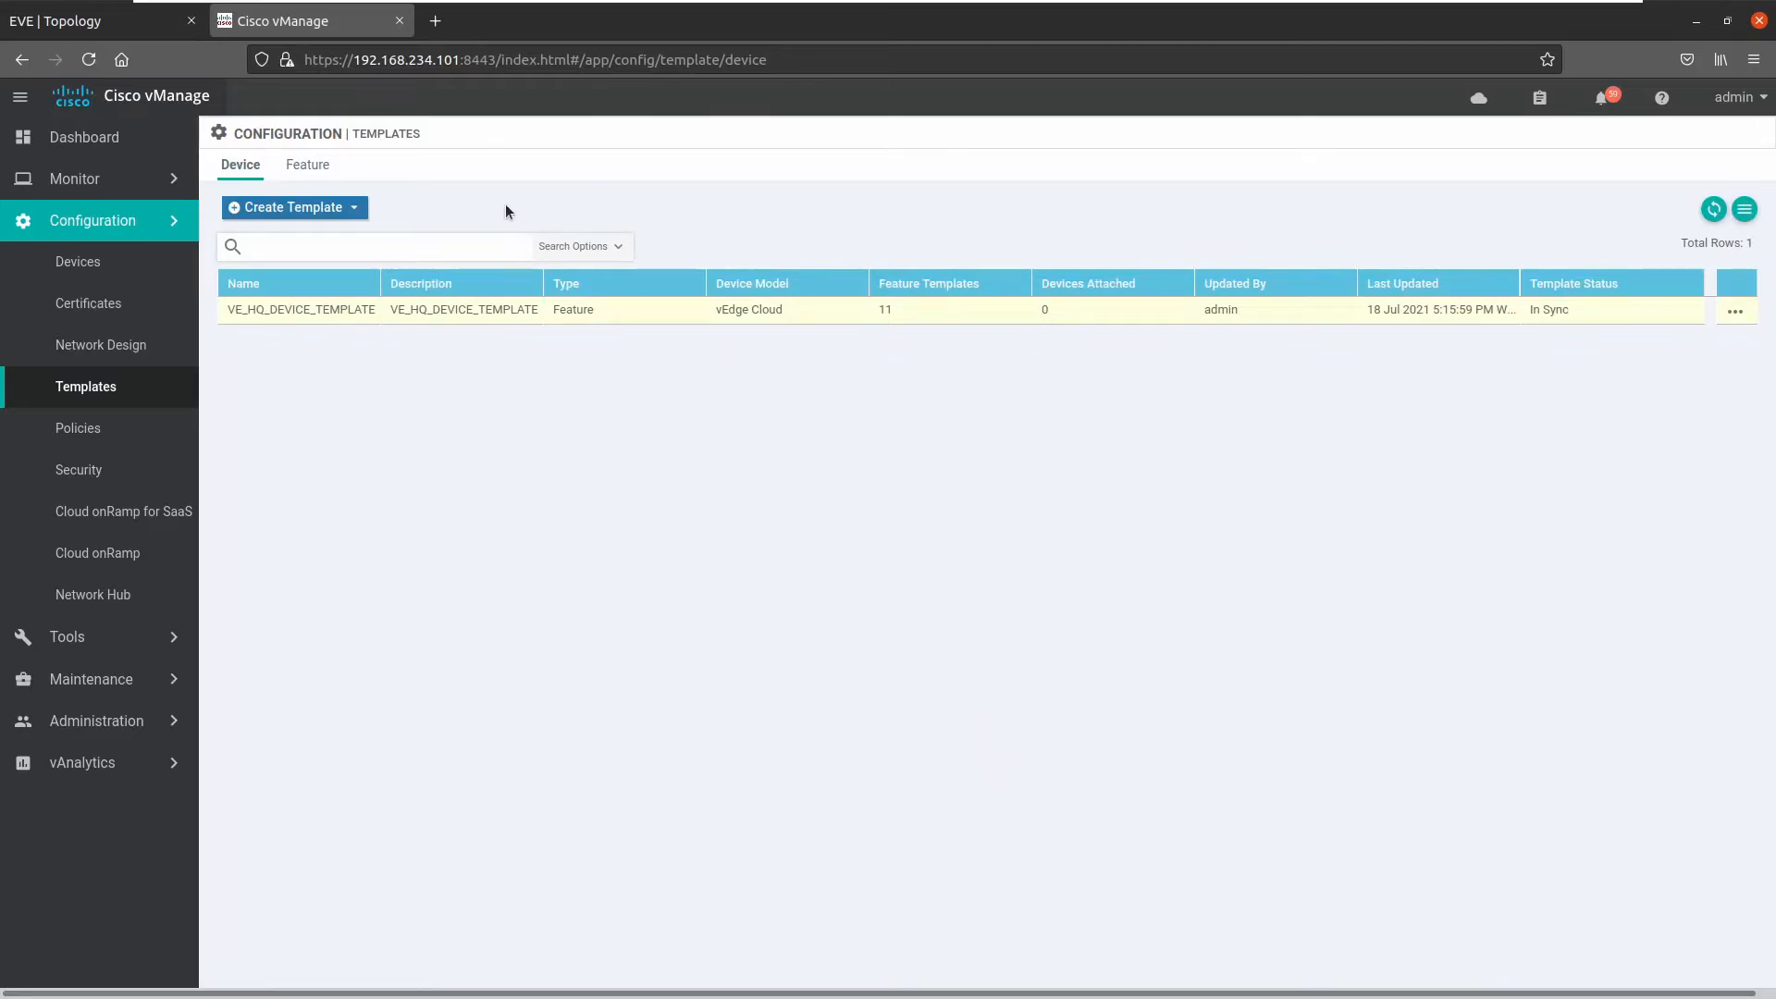
- Start a new device template from feature templates for the vEdge Cloud device model
click(278, 207)
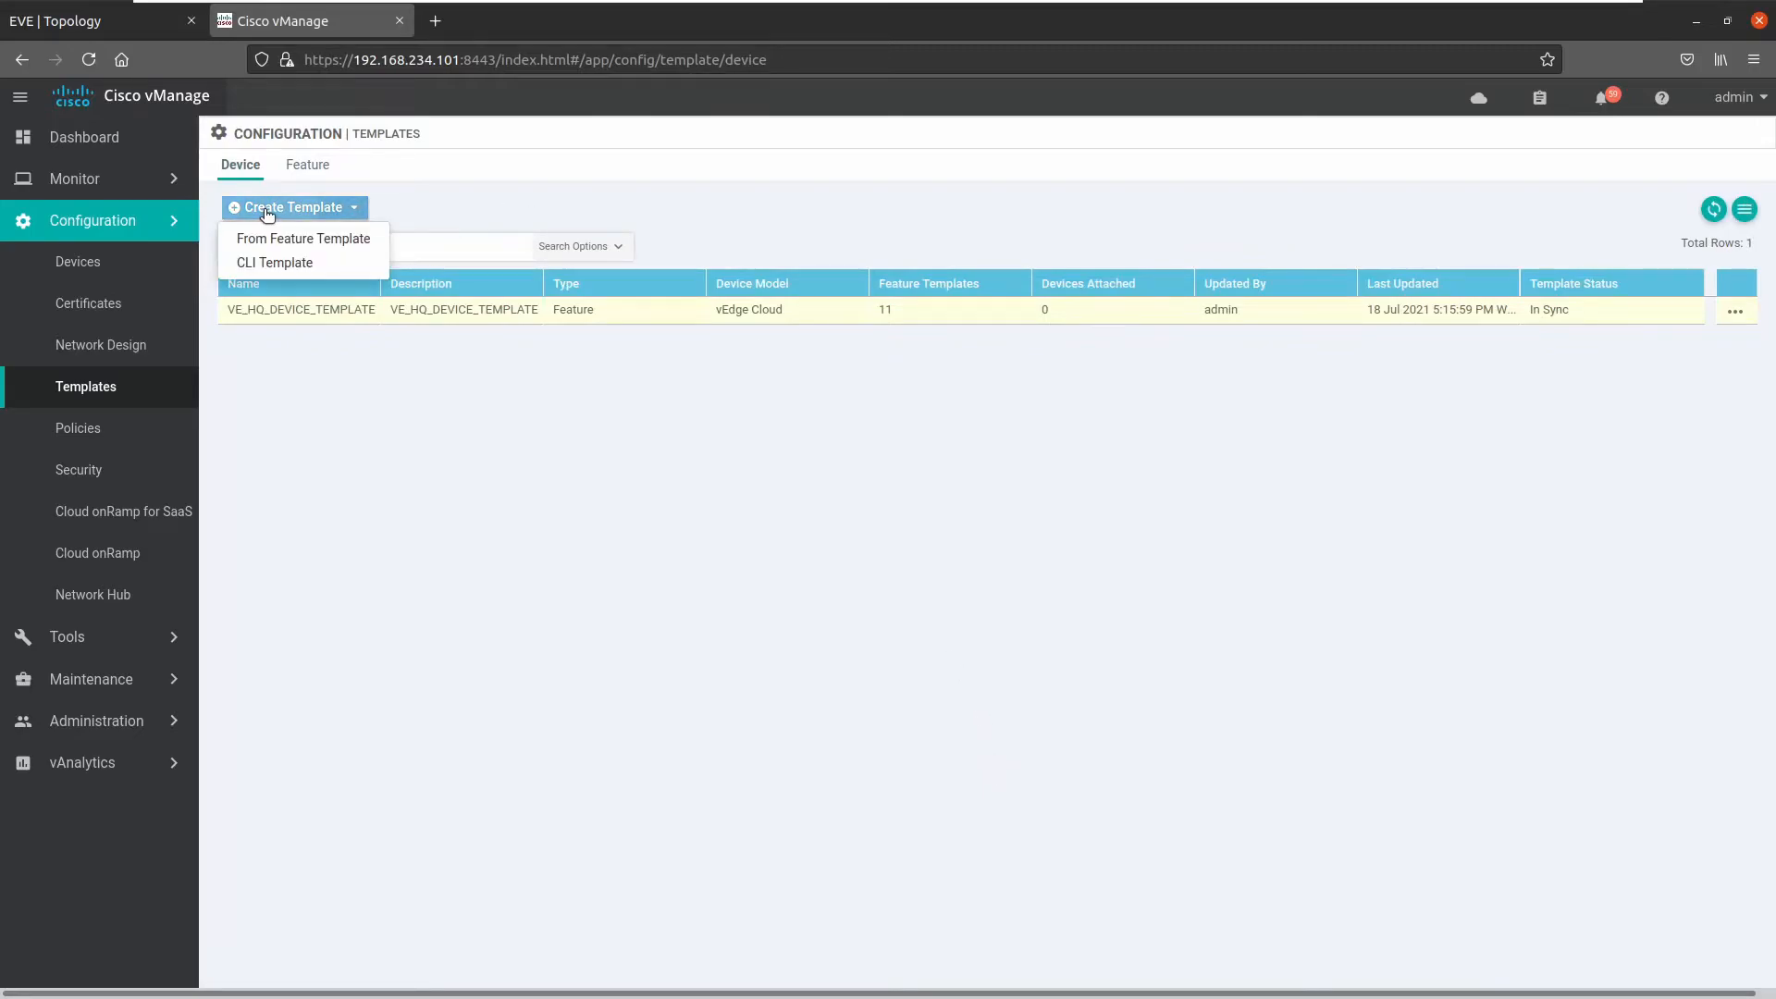
click(304, 239)
click(442, 220)
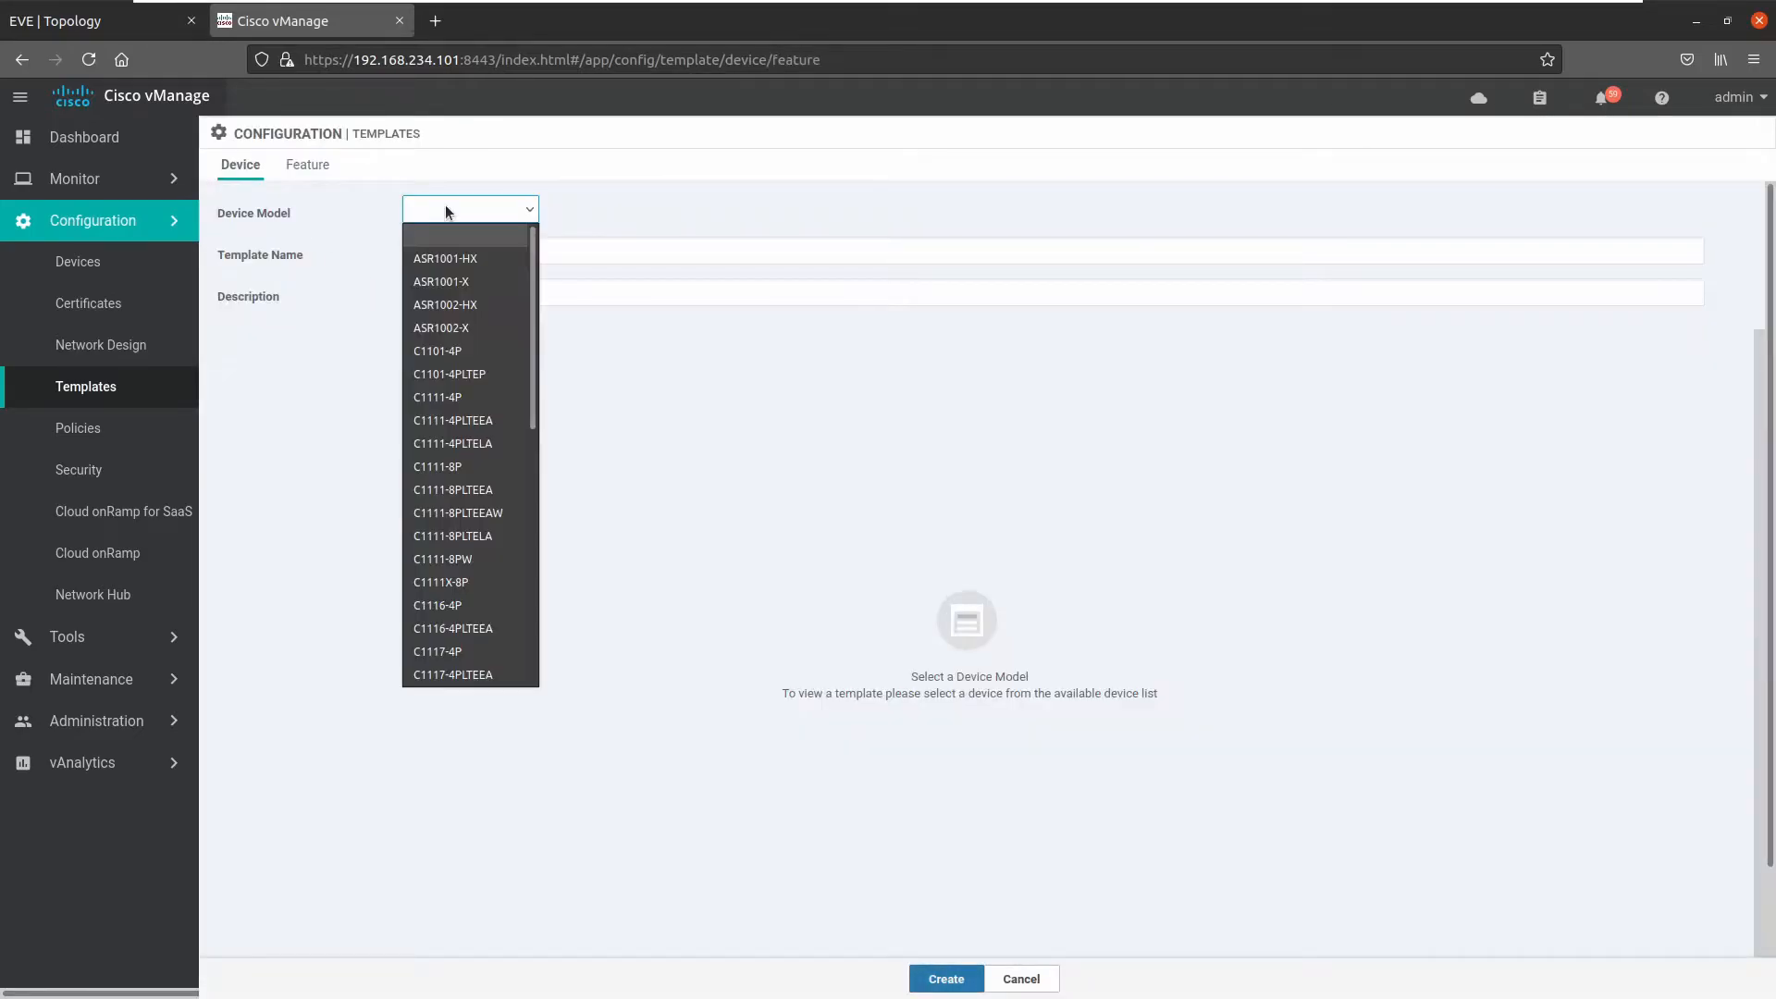
scroll(520, 482, down, 5)
scroll(521, 483, down, 2)
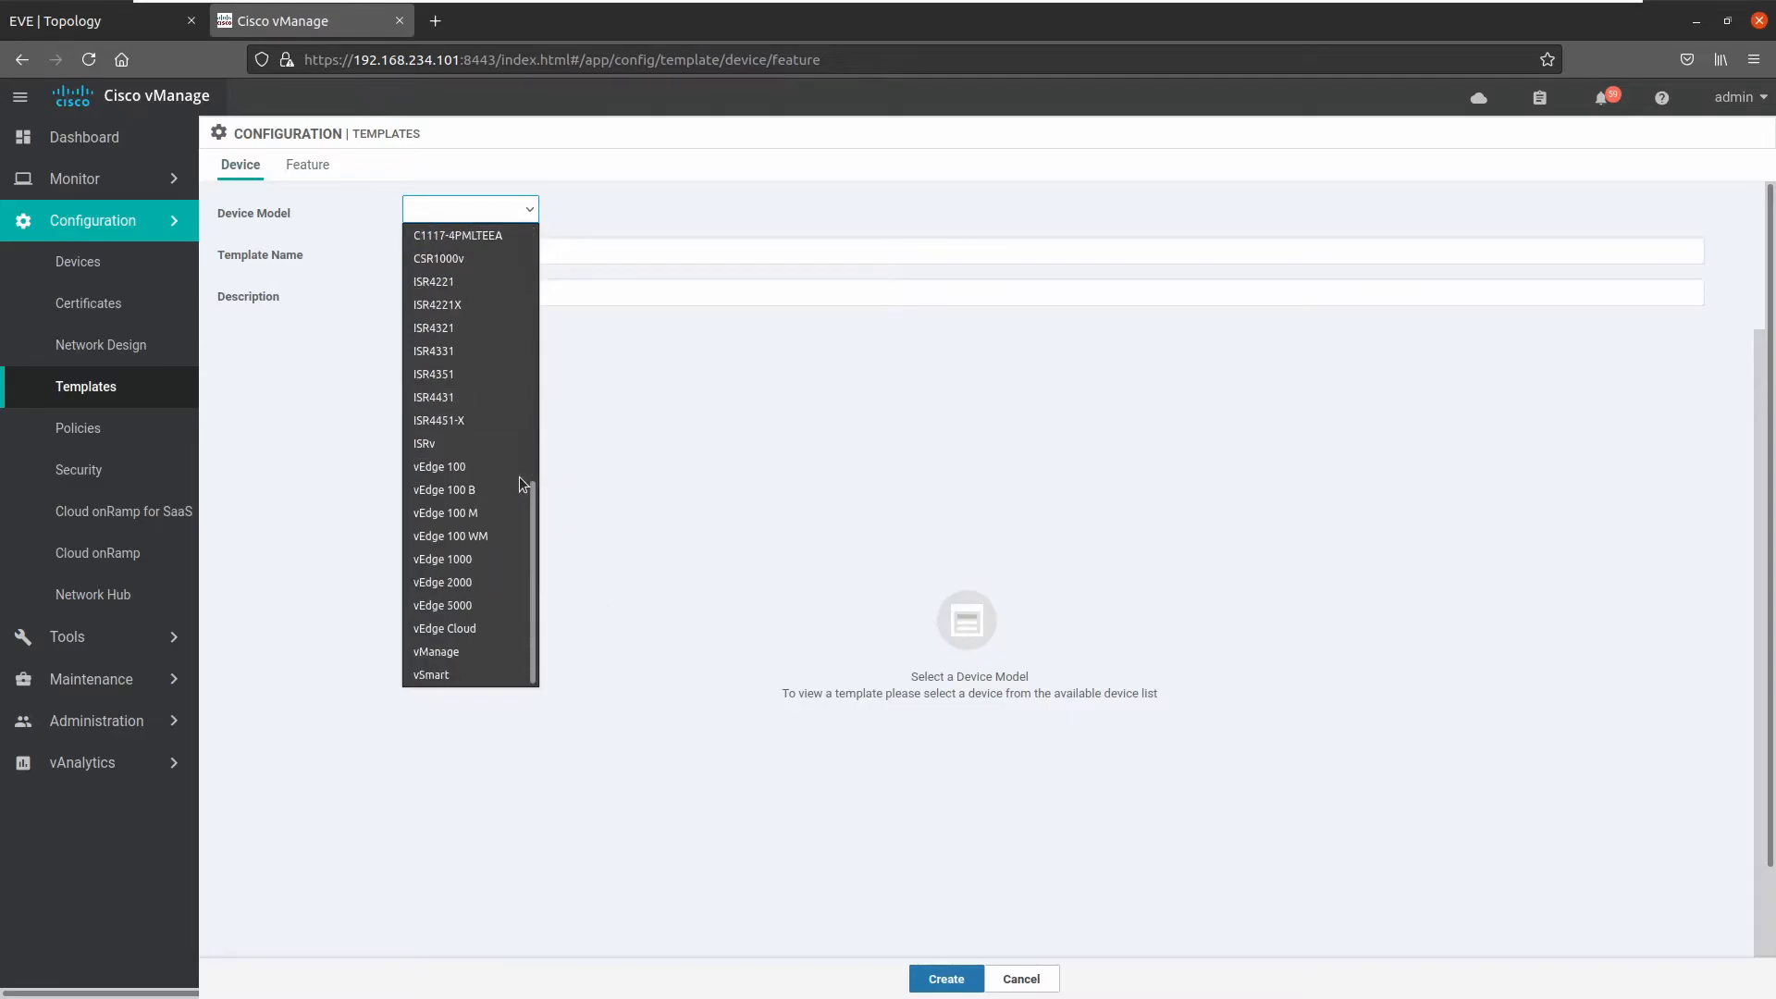
click(481, 627)
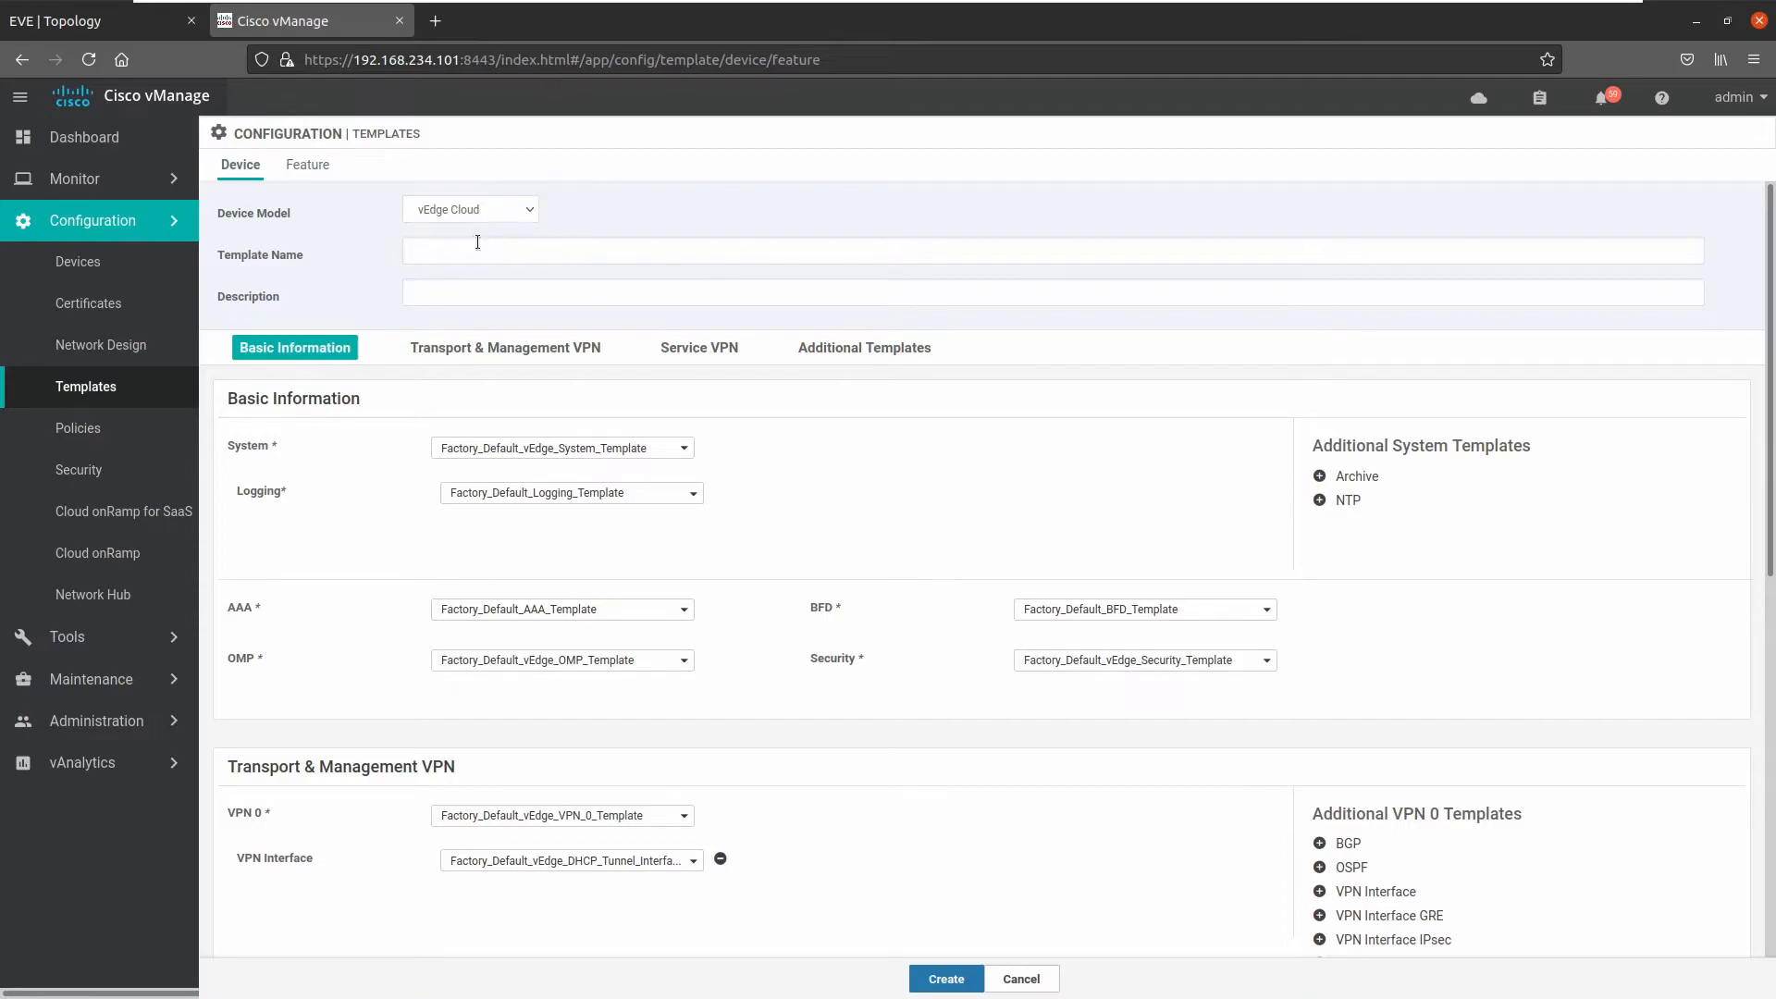
- Name the device template VE_SITE2_DEVICE_TEMPLATE and use the same text as its description
click(478, 245)
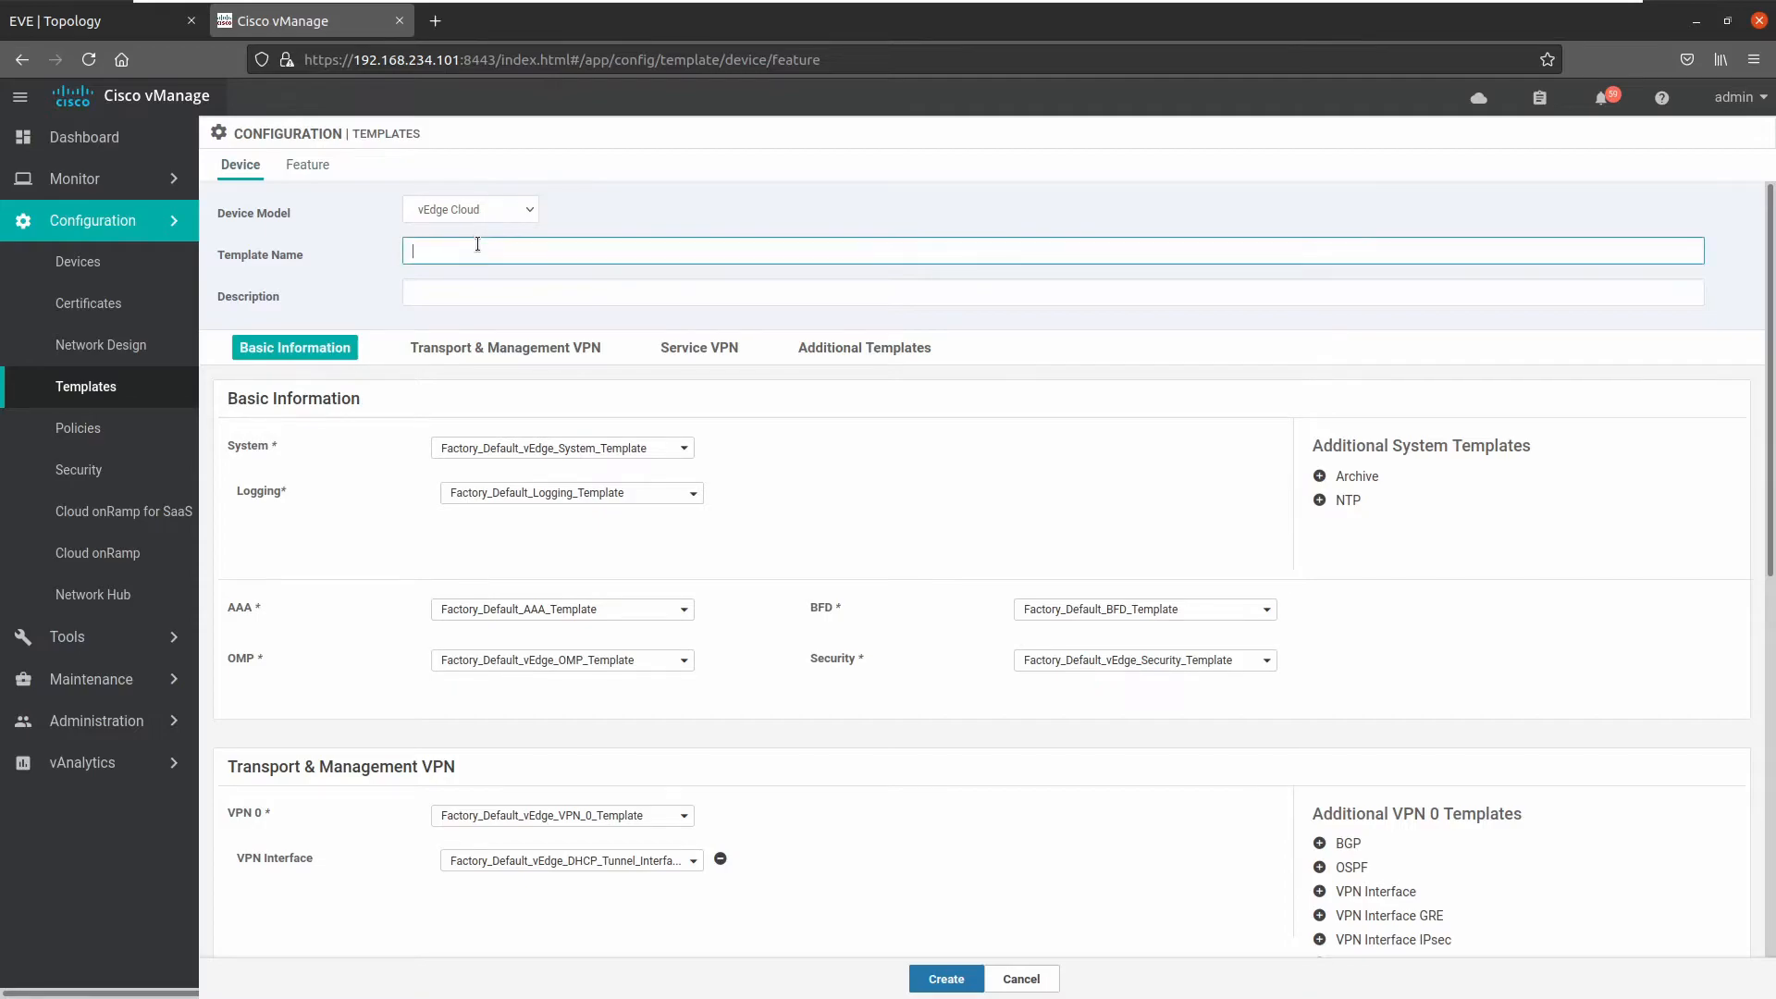
text(VE)
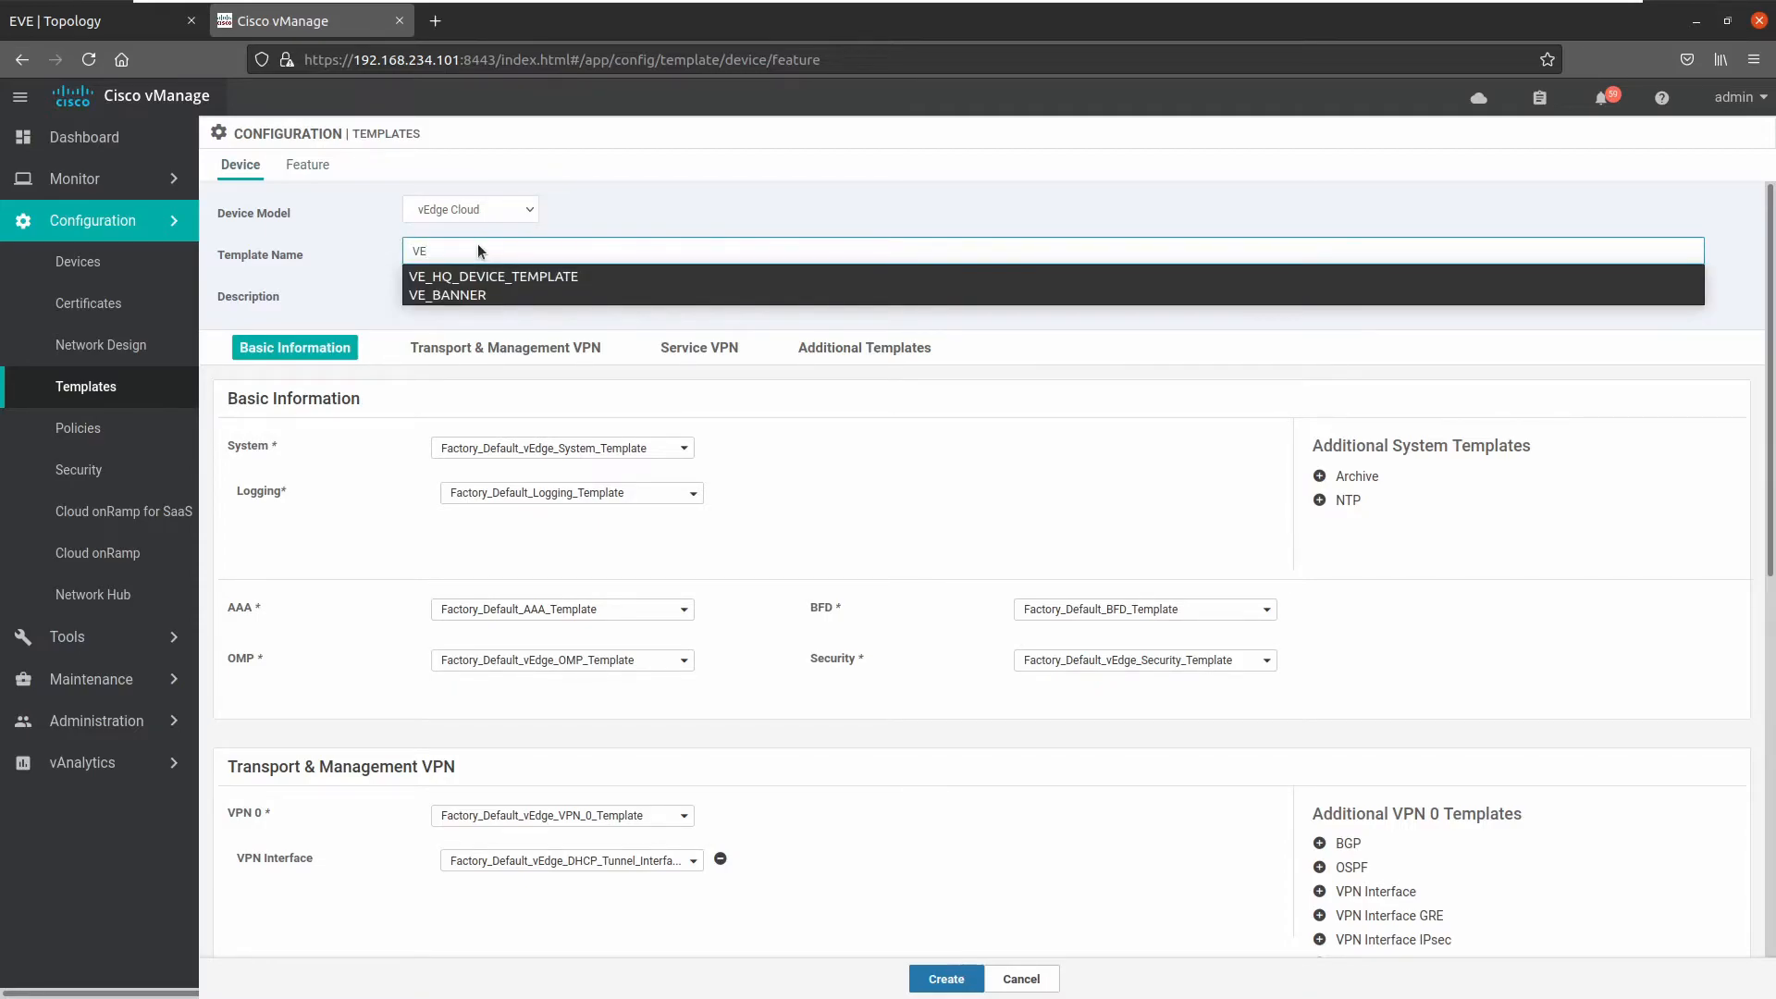
key(Down)
key(Return)
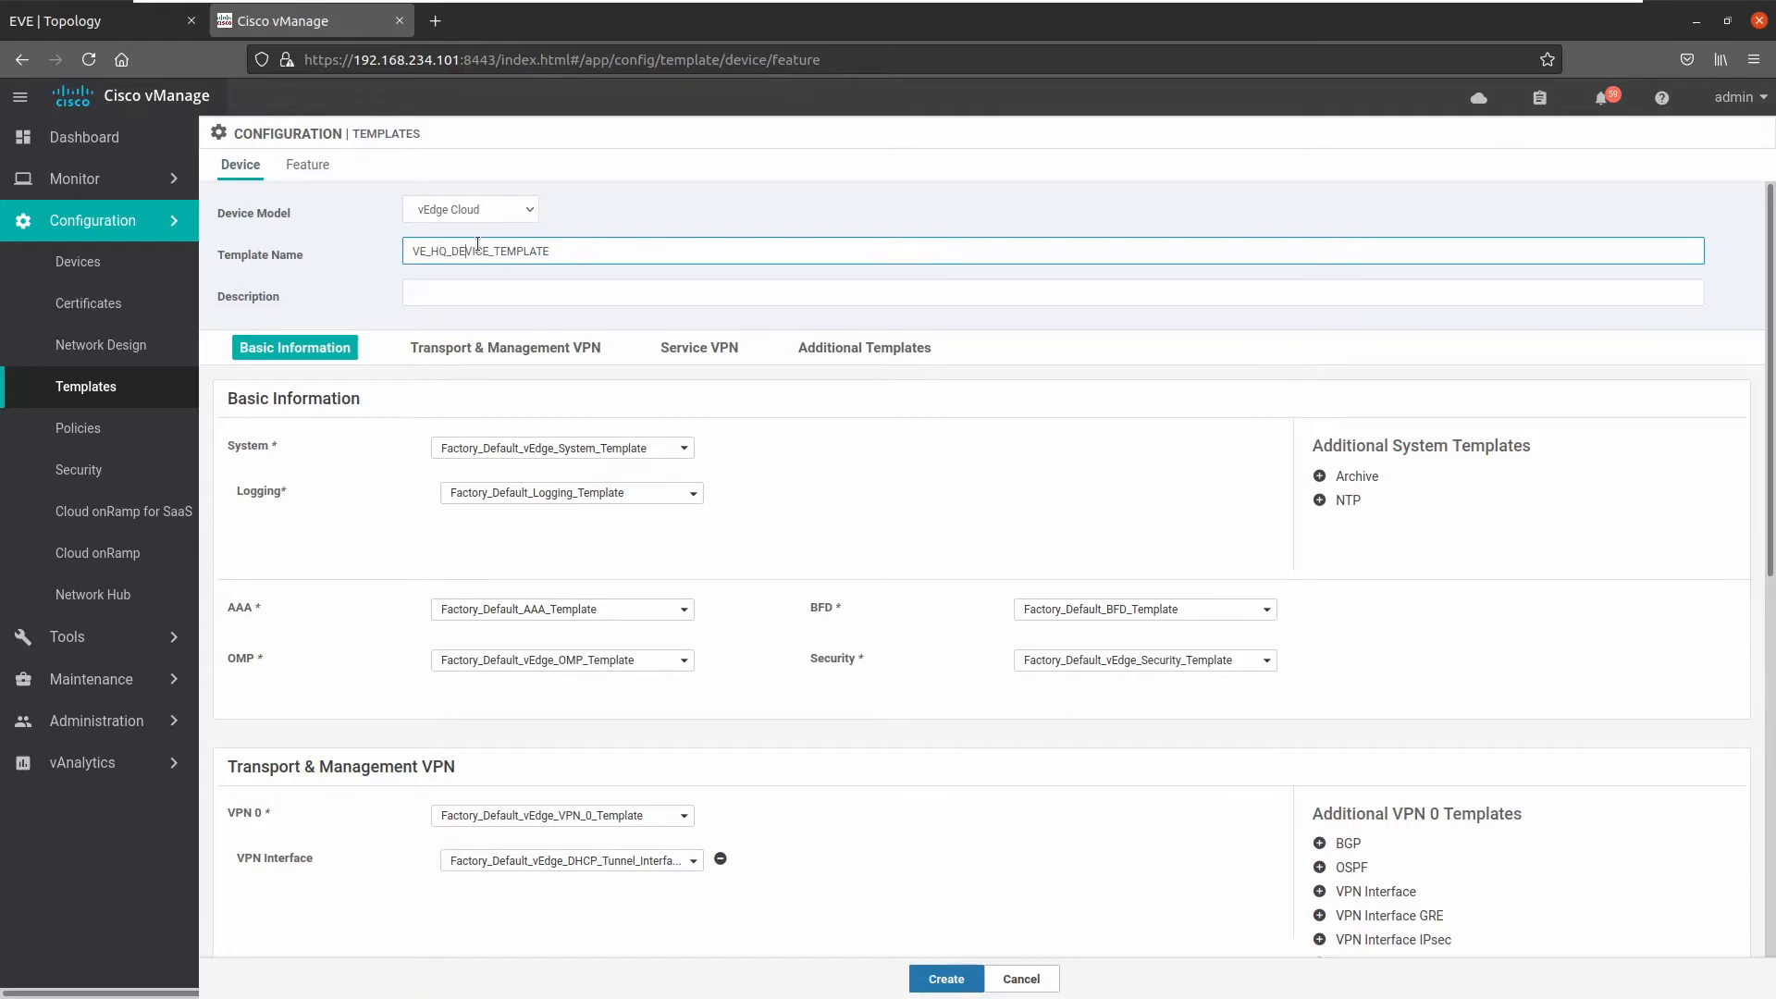
key(BackSpace)
key(BackSpace)
text(SITE2)
key(ctrl+a)
key(ctrl+c)
key(Tab)
key(ctrl+v)
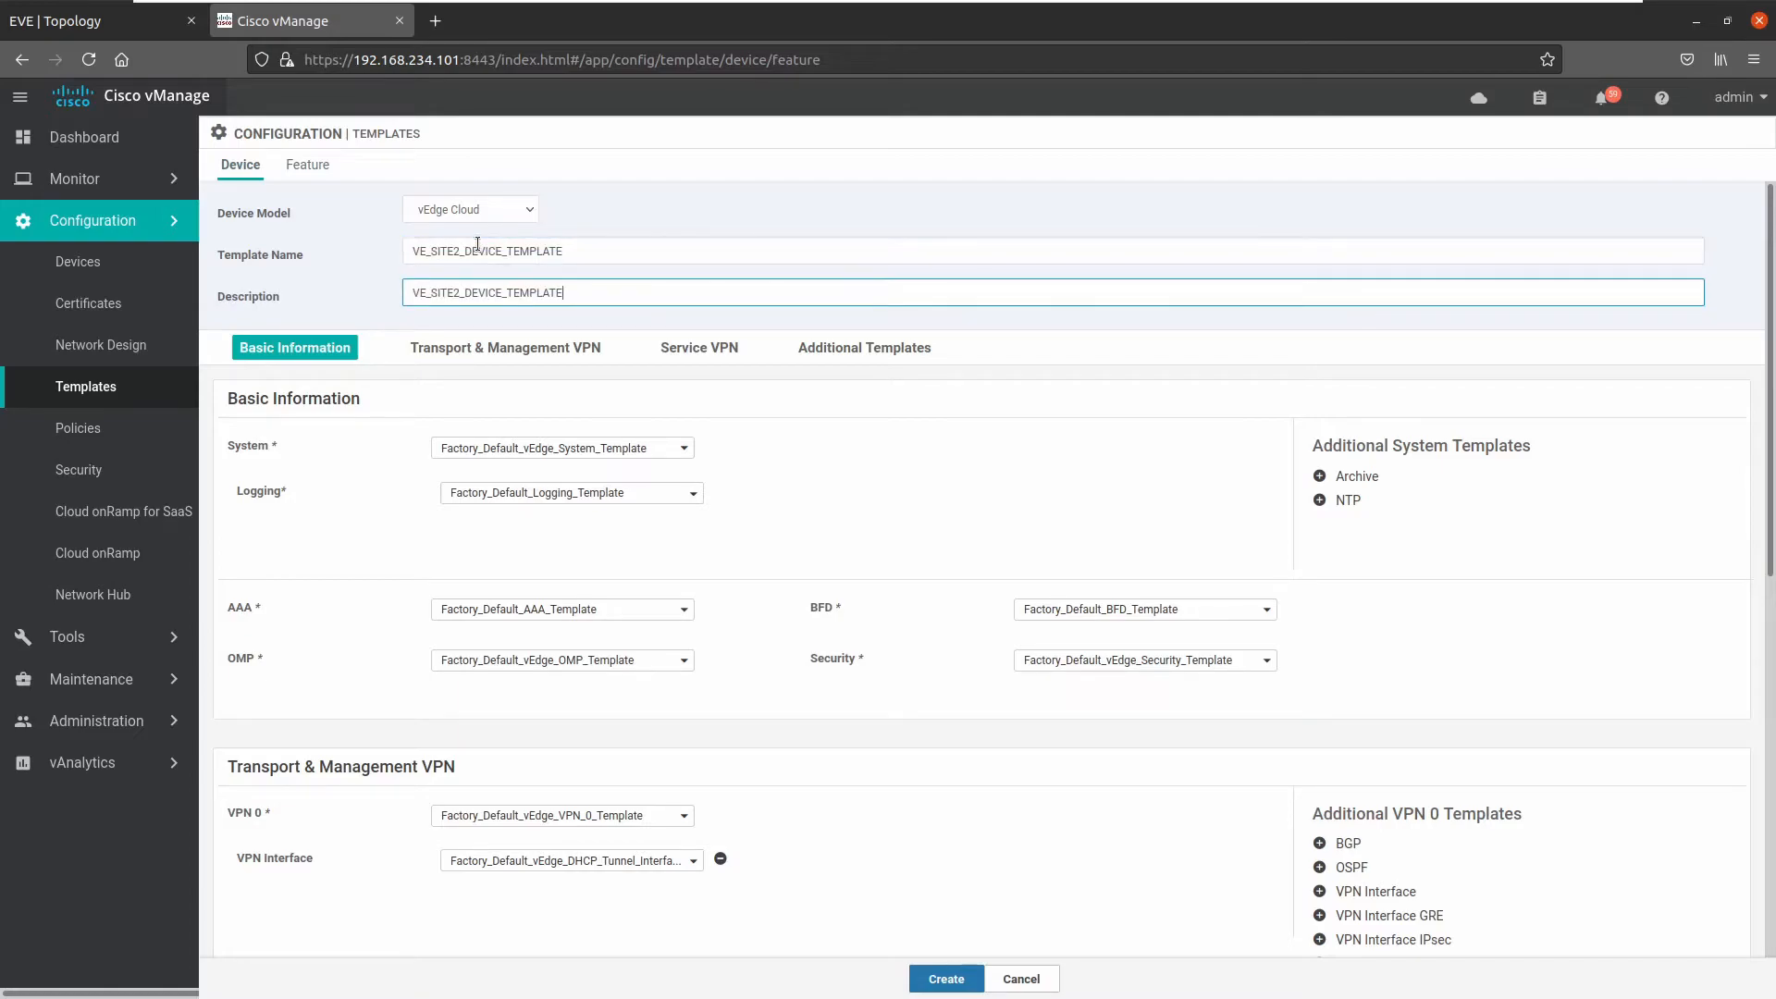
- Assign VE_SYSTEM as the System template and VE_SITE2_VPN0 as the VPN 0 template of the Site 2 device template
click(601, 448)
click(555, 503)
scroll(556, 520, down, 2)
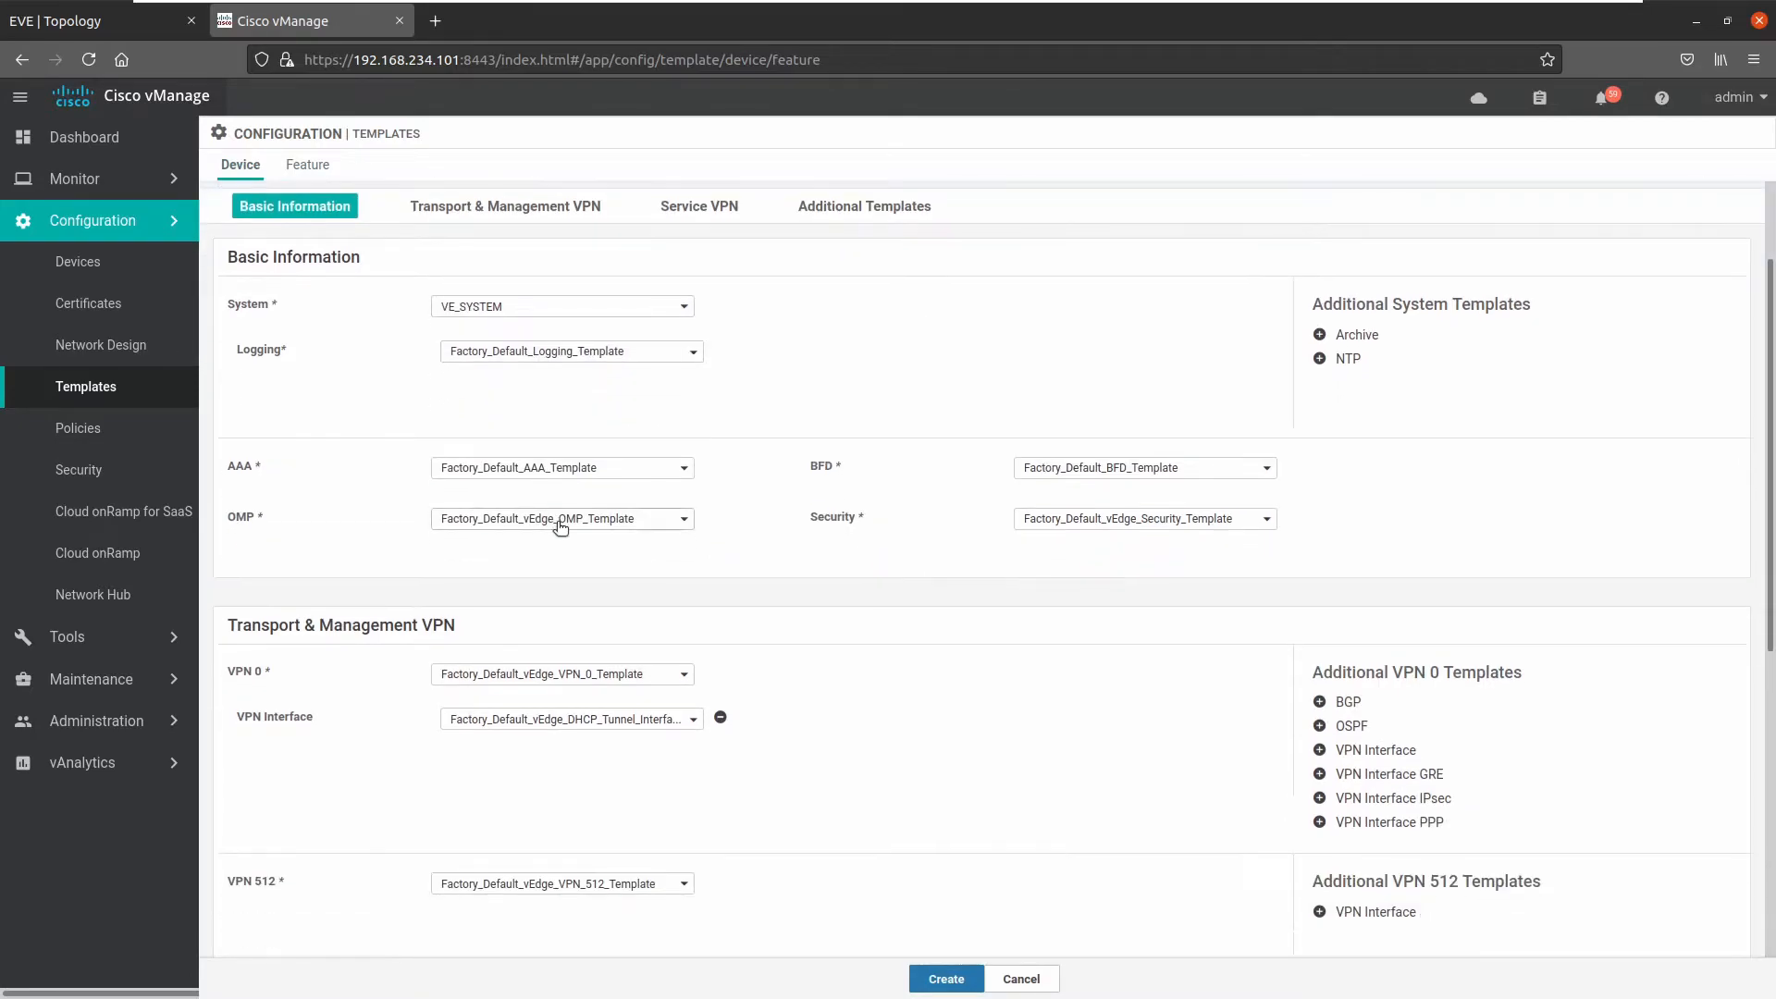
click(570, 683)
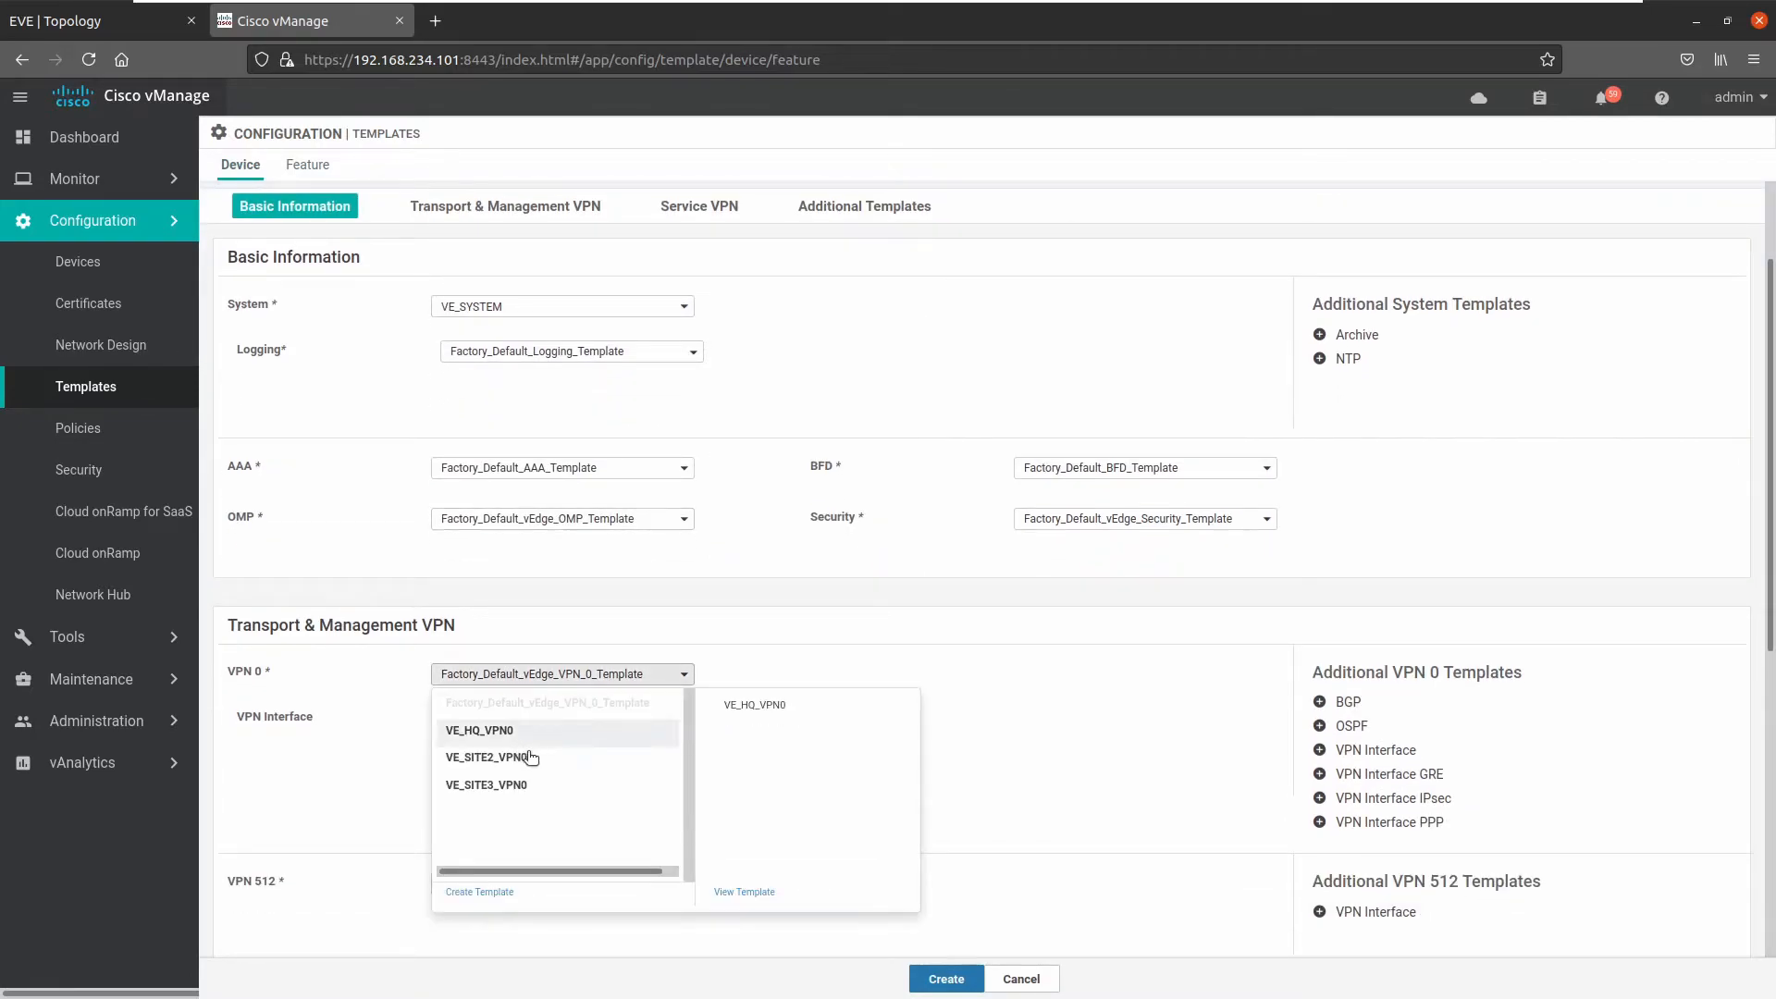
click(524, 764)
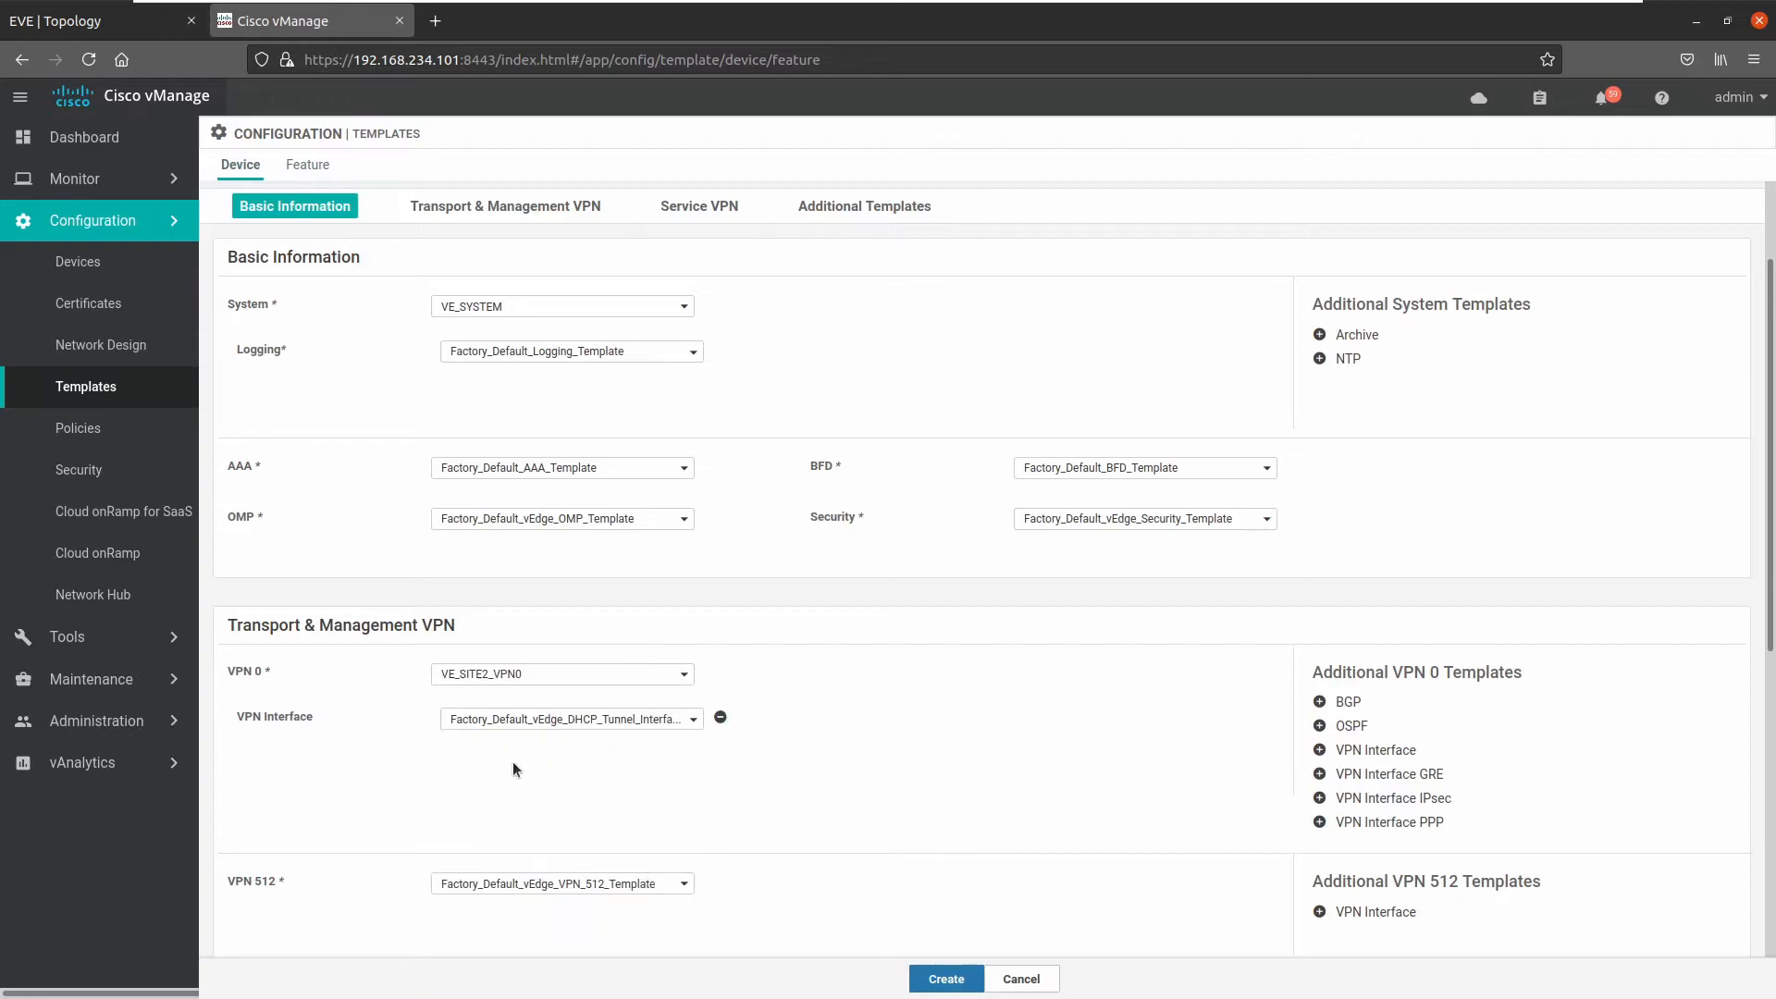
- Set the VPN 0 interface to VE_SITE2_VPN0_GE0/1 and add a second VPN interface using VE_SITE2_VPN0_GE0/2
click(520, 726)
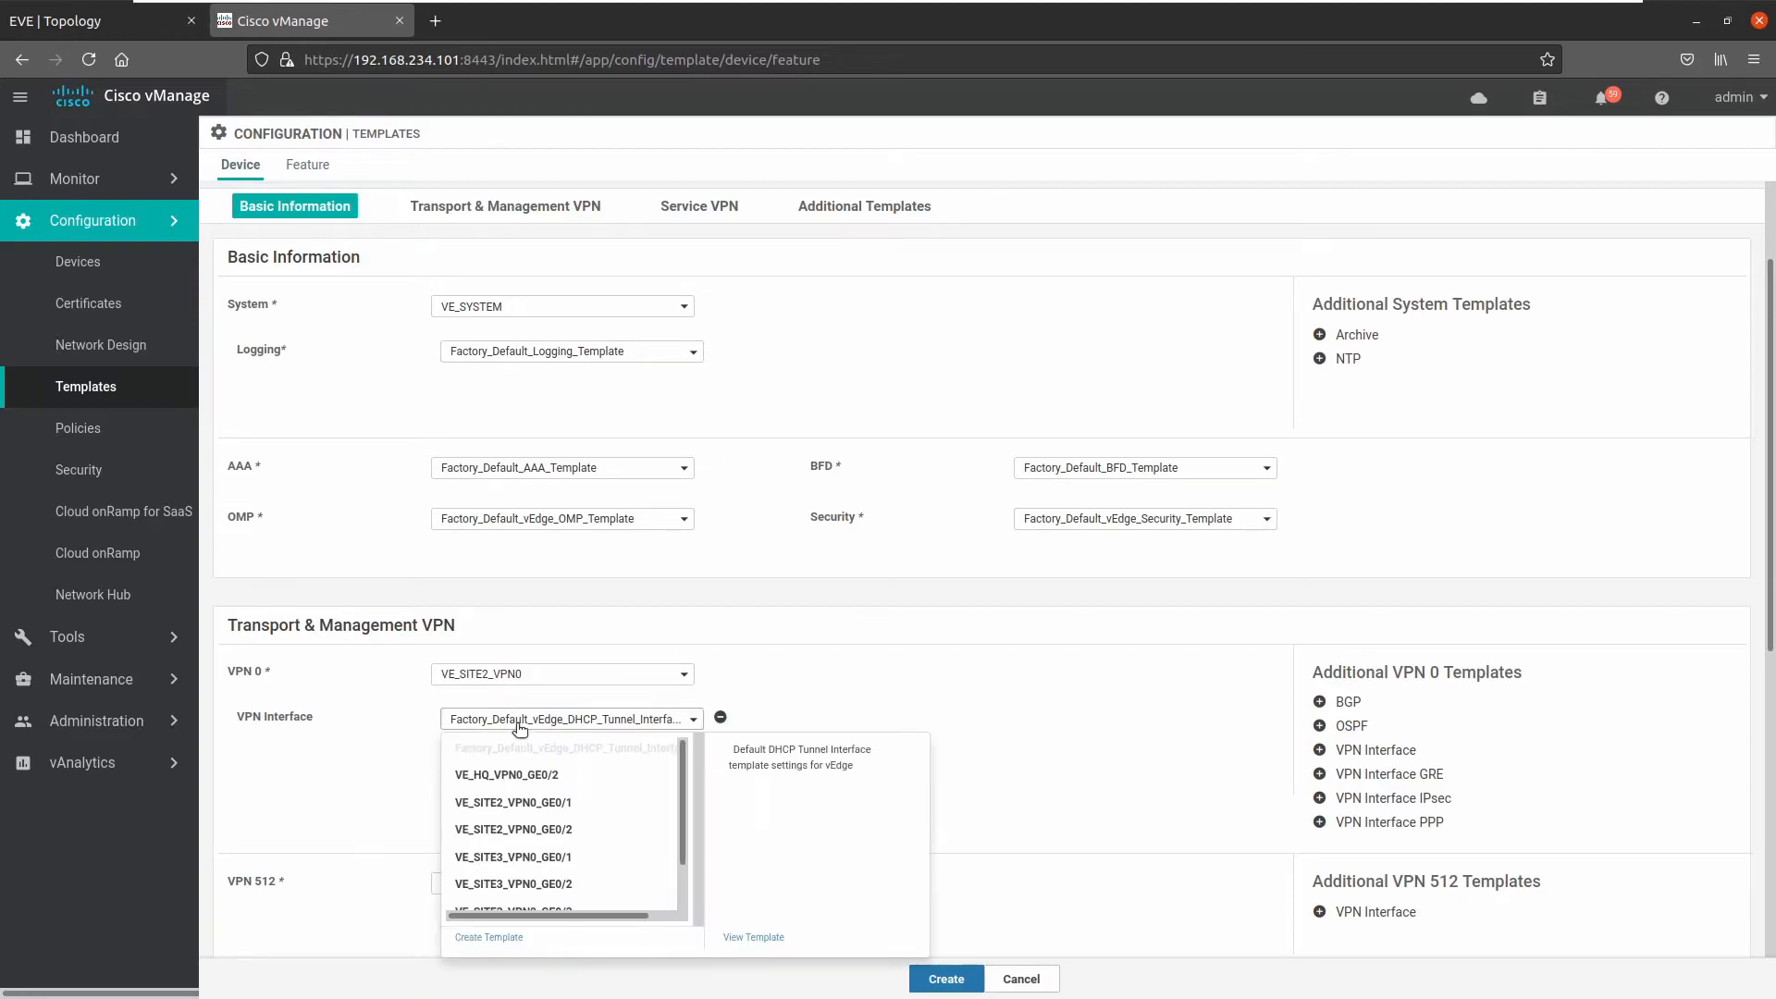
click(555, 809)
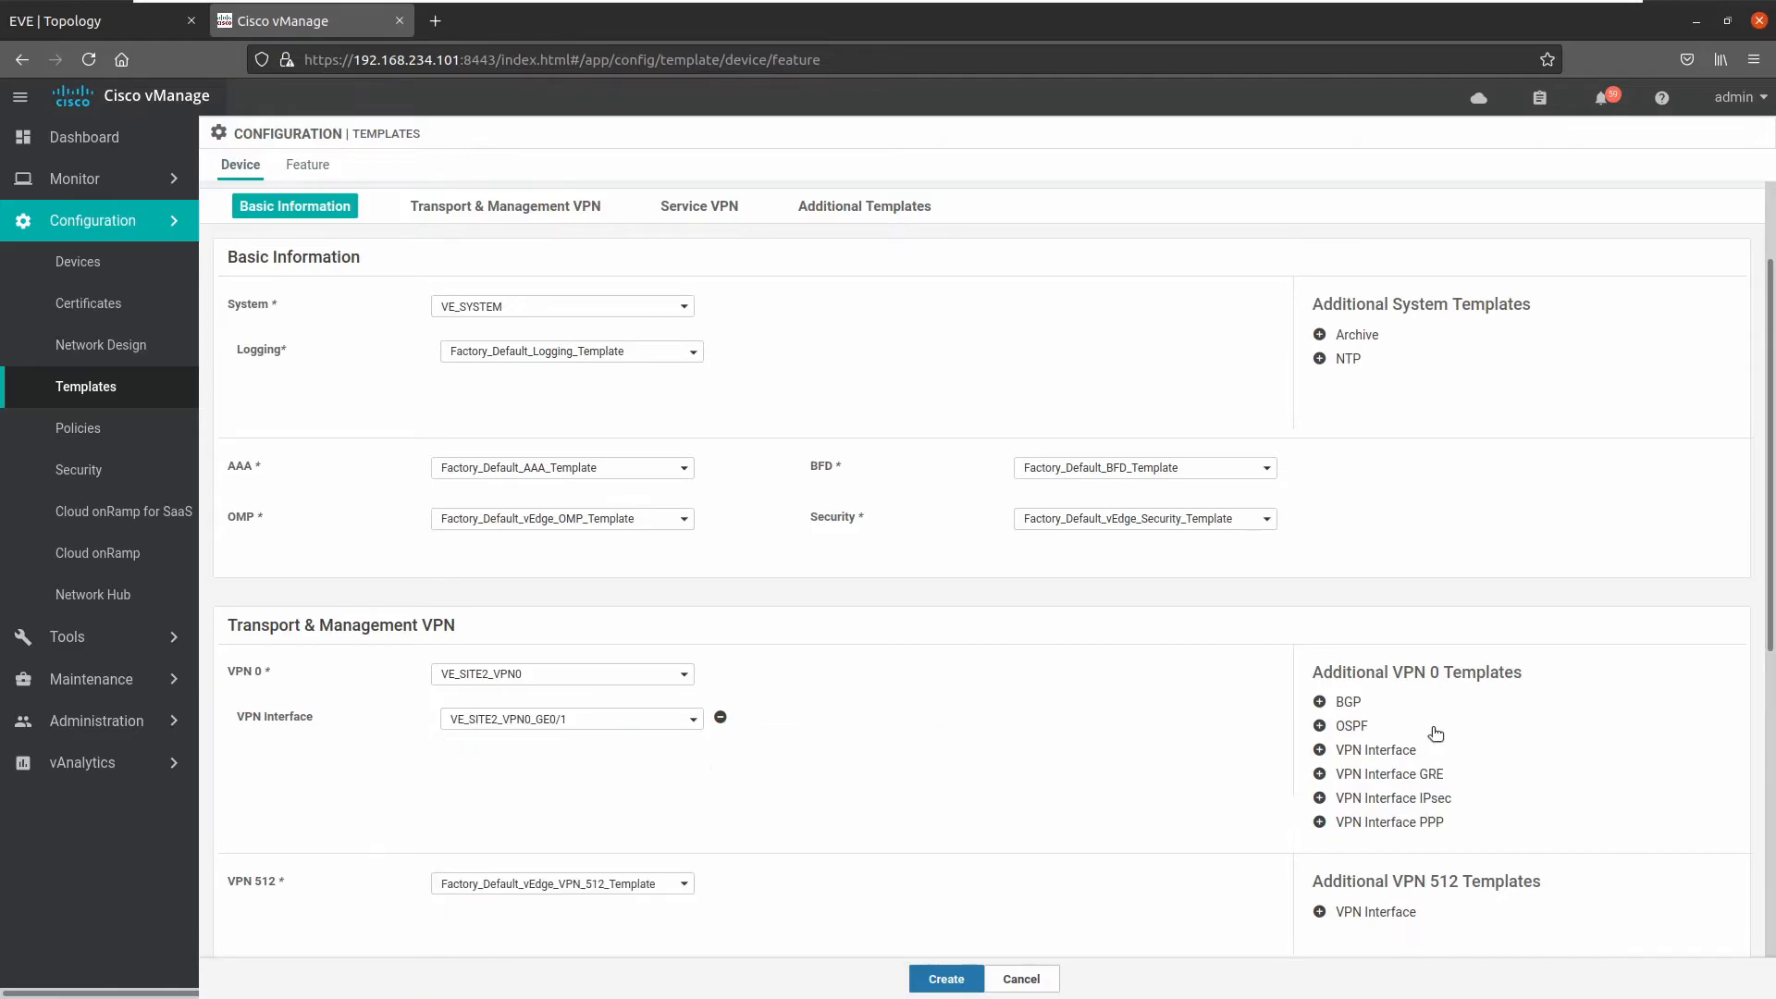
click(1376, 751)
click(564, 770)
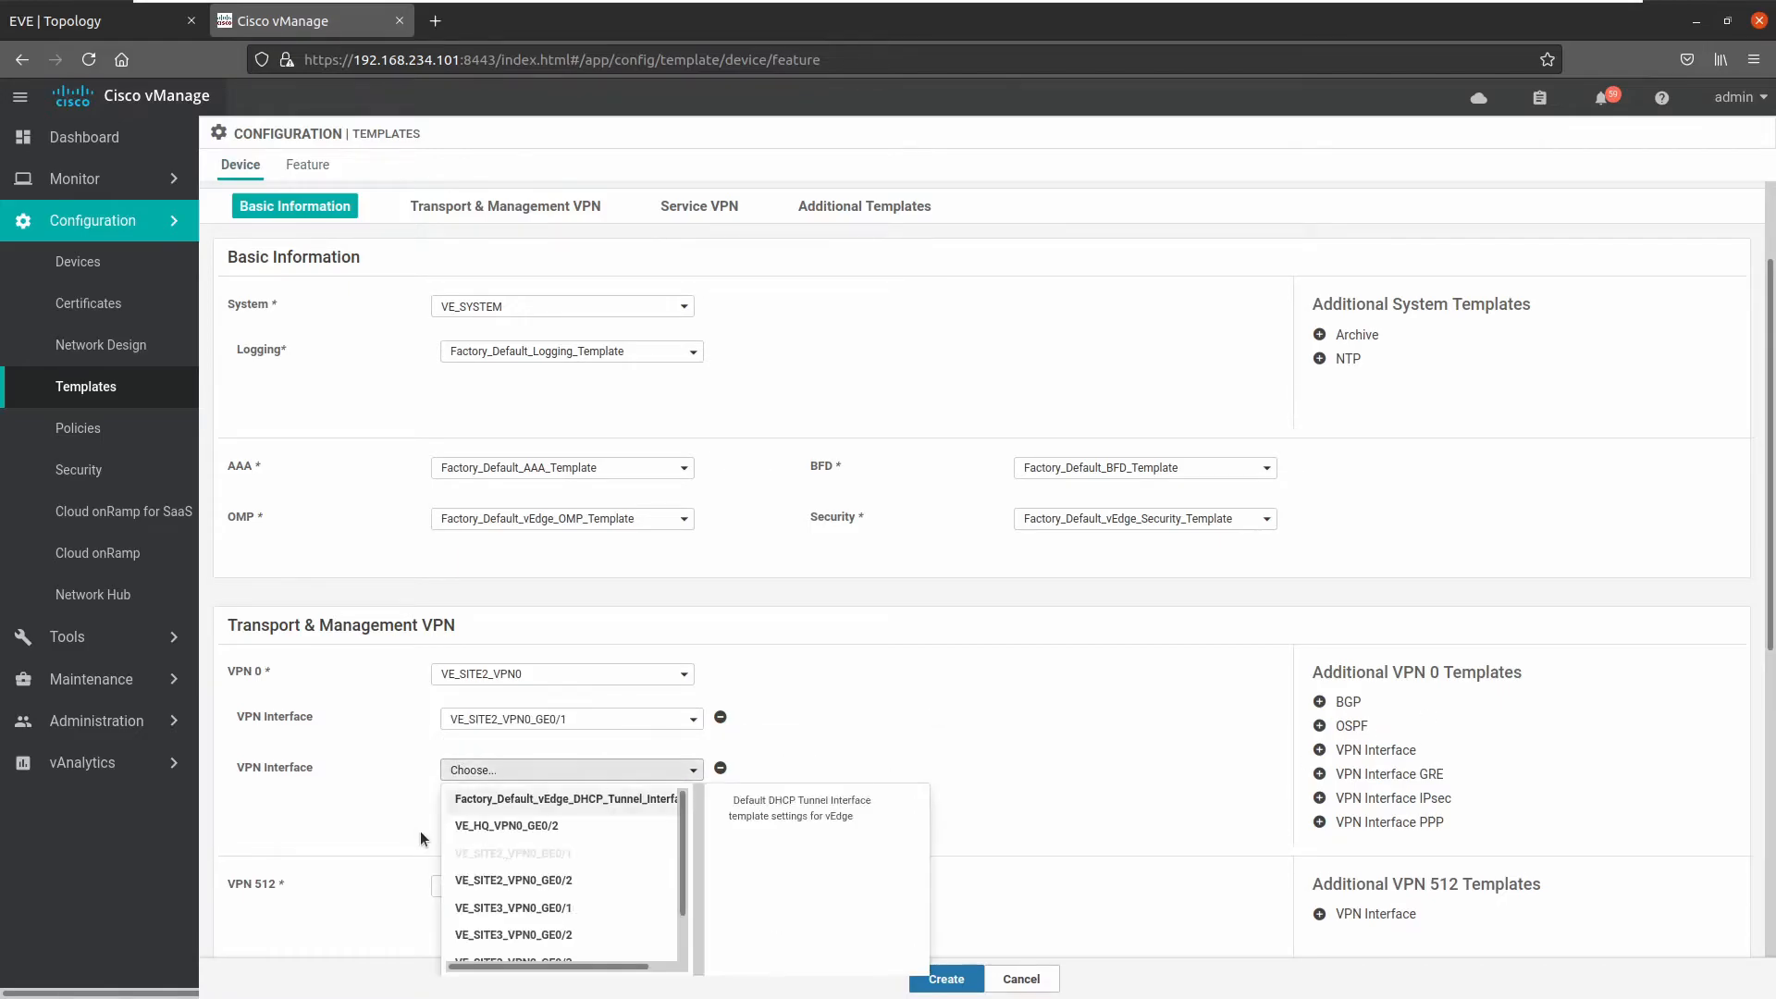
click(574, 884)
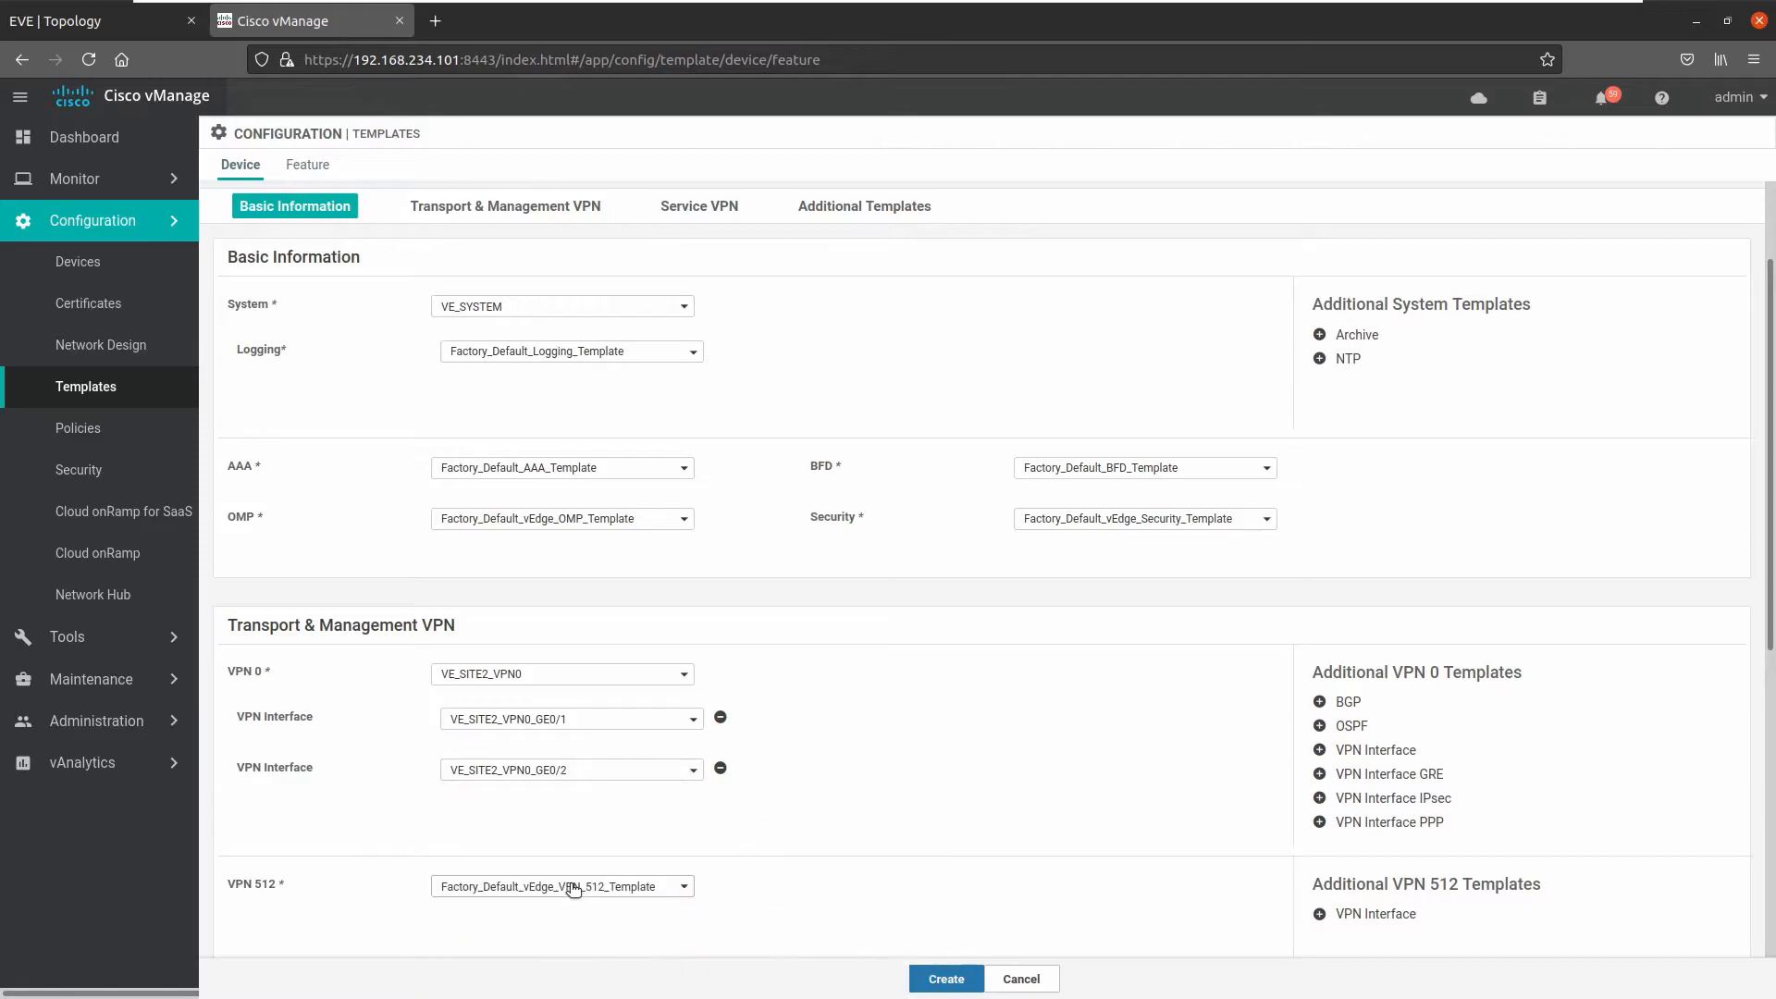
- Add a BGP template to VPN 0 and assign VE_SITE2_VPN0_BGP to it
click(1343, 702)
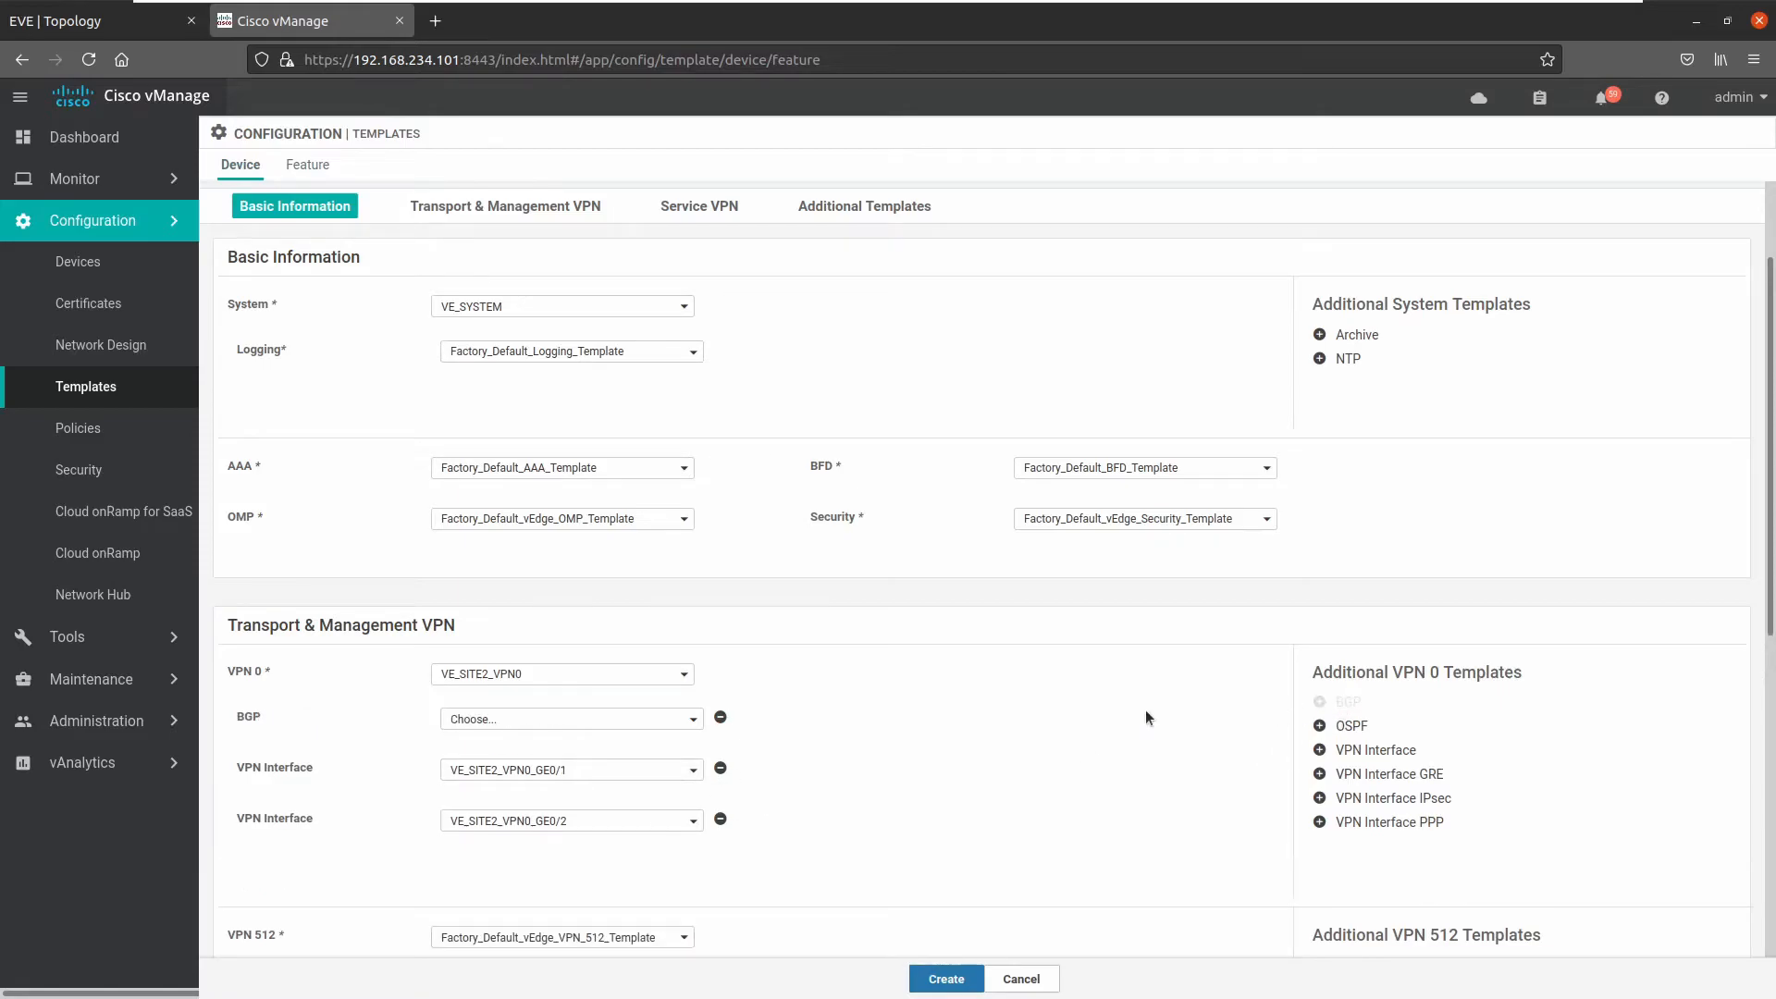
click(546, 726)
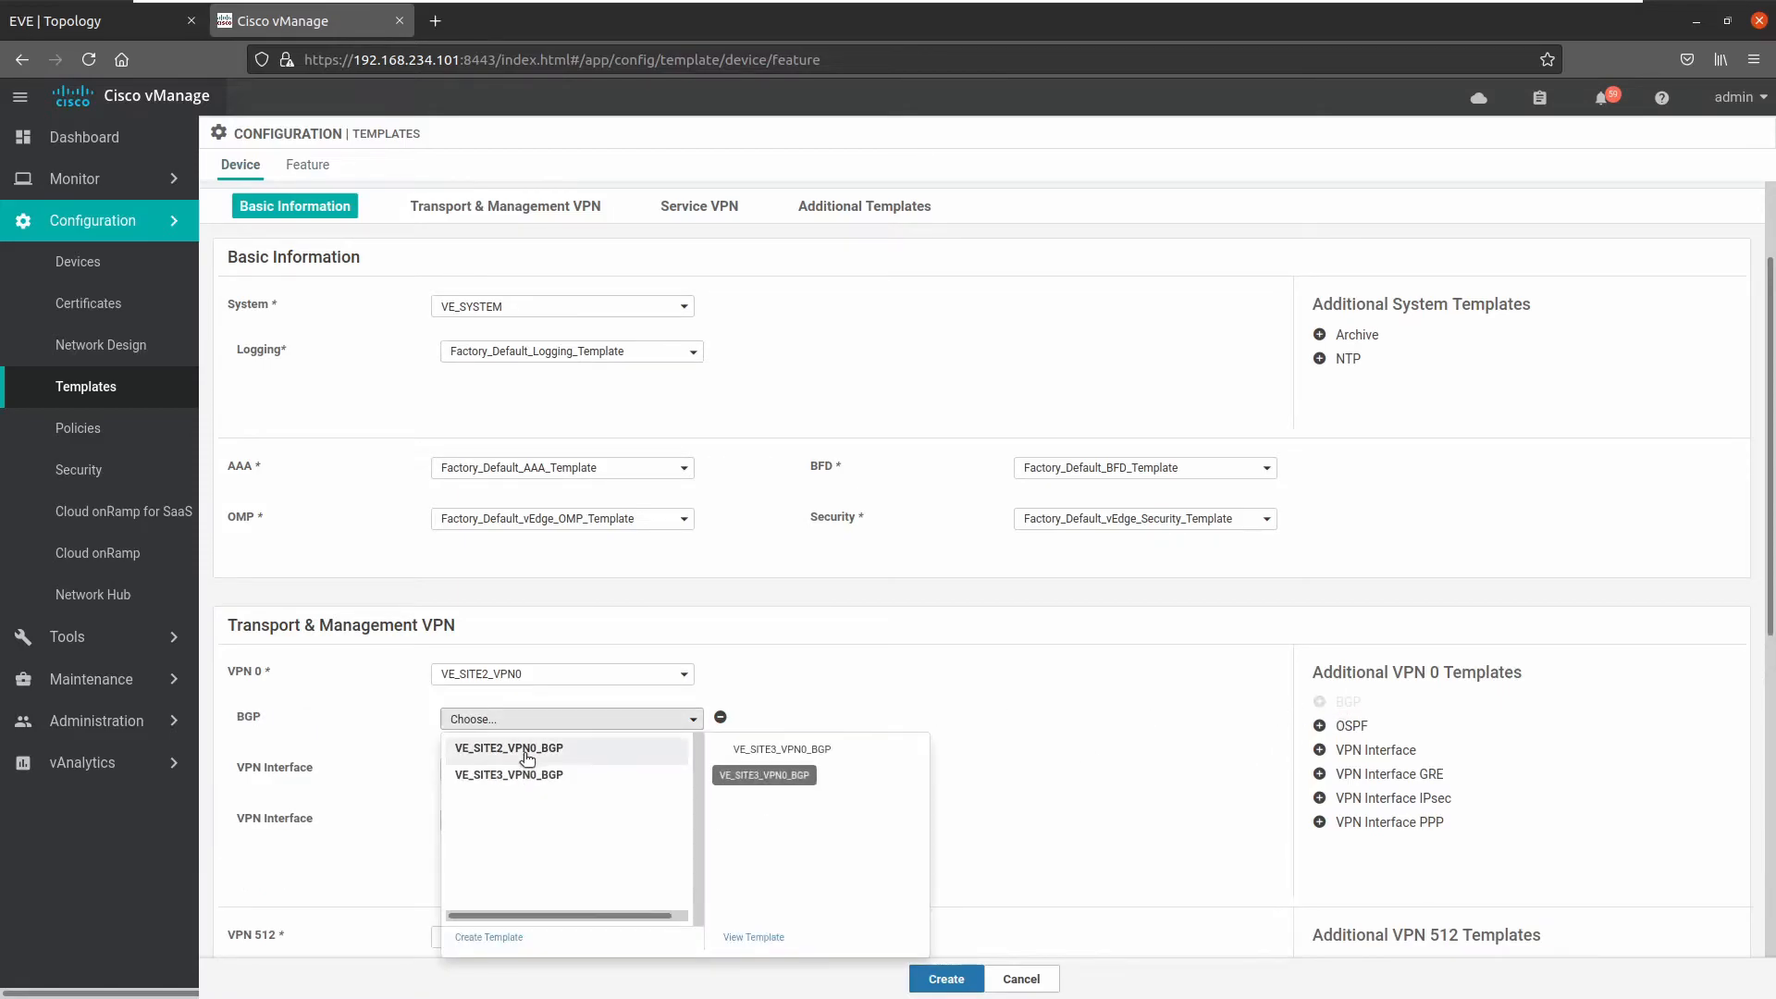
click(524, 753)
- Assign VE_VPN512 as the Site 2 VPN 512 template and add a VPN interface to it using VE_VPN512_ETH0
scroll(869, 802, down, 3)
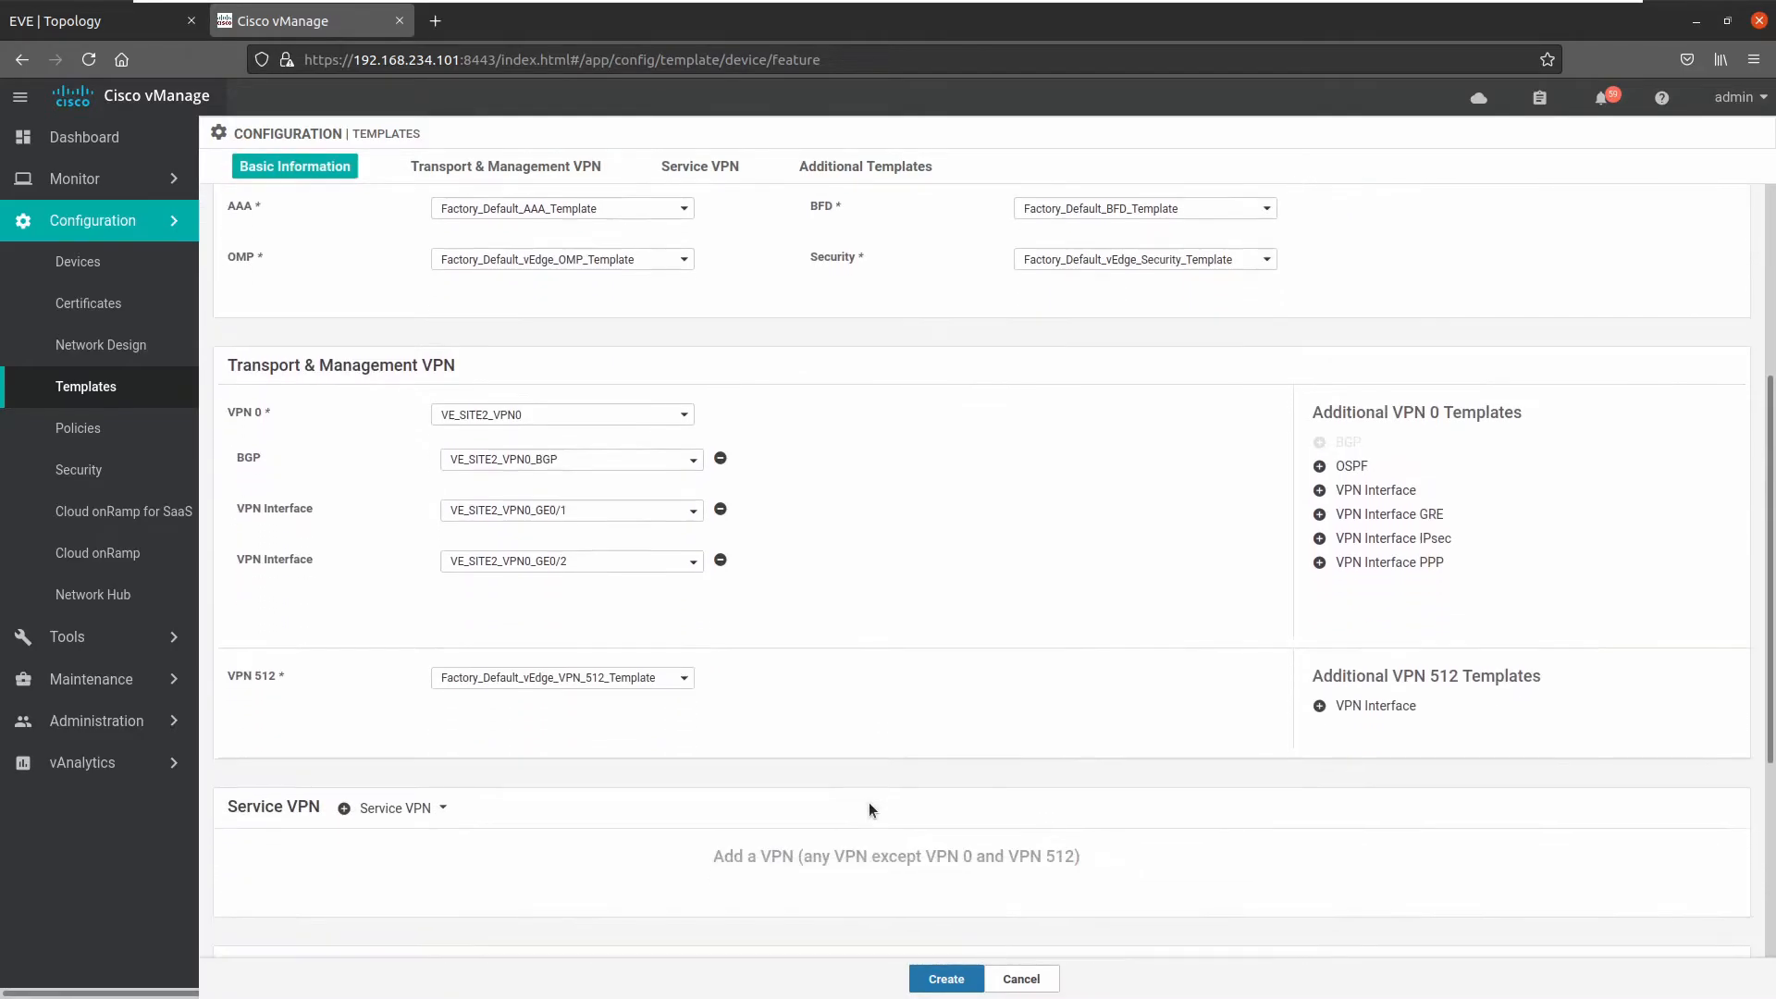
click(552, 618)
click(508, 669)
click(505, 626)
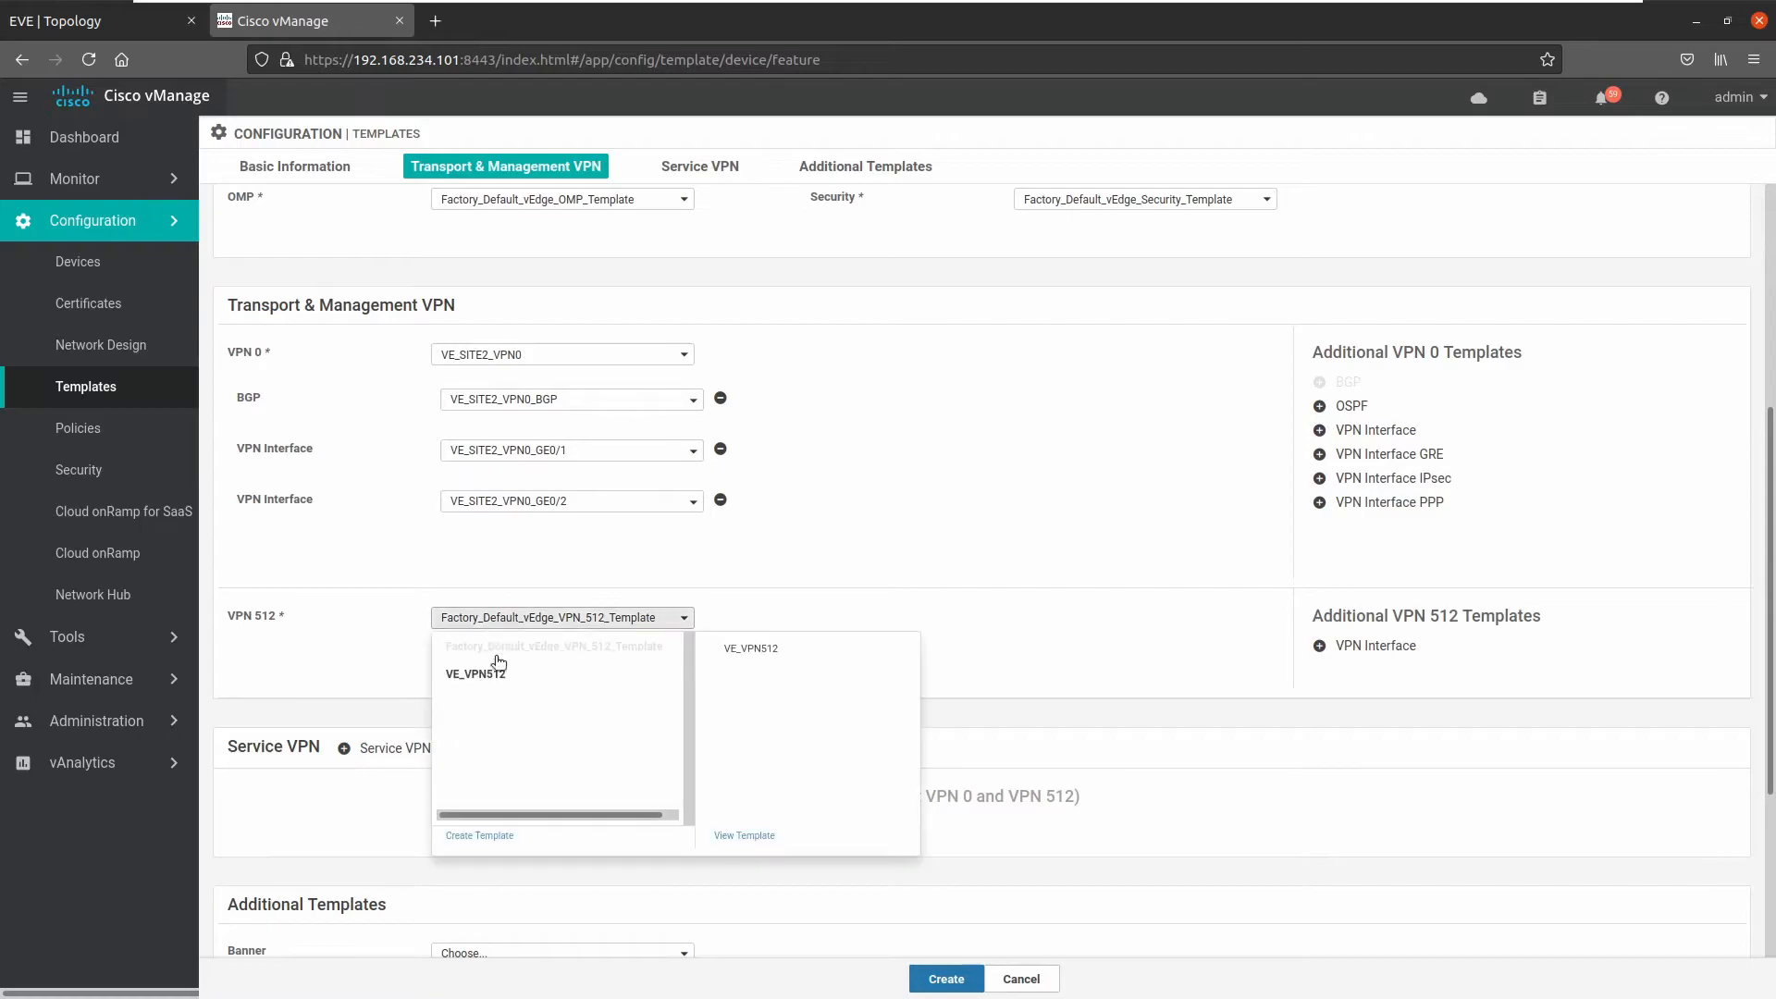
click(488, 675)
click(1394, 646)
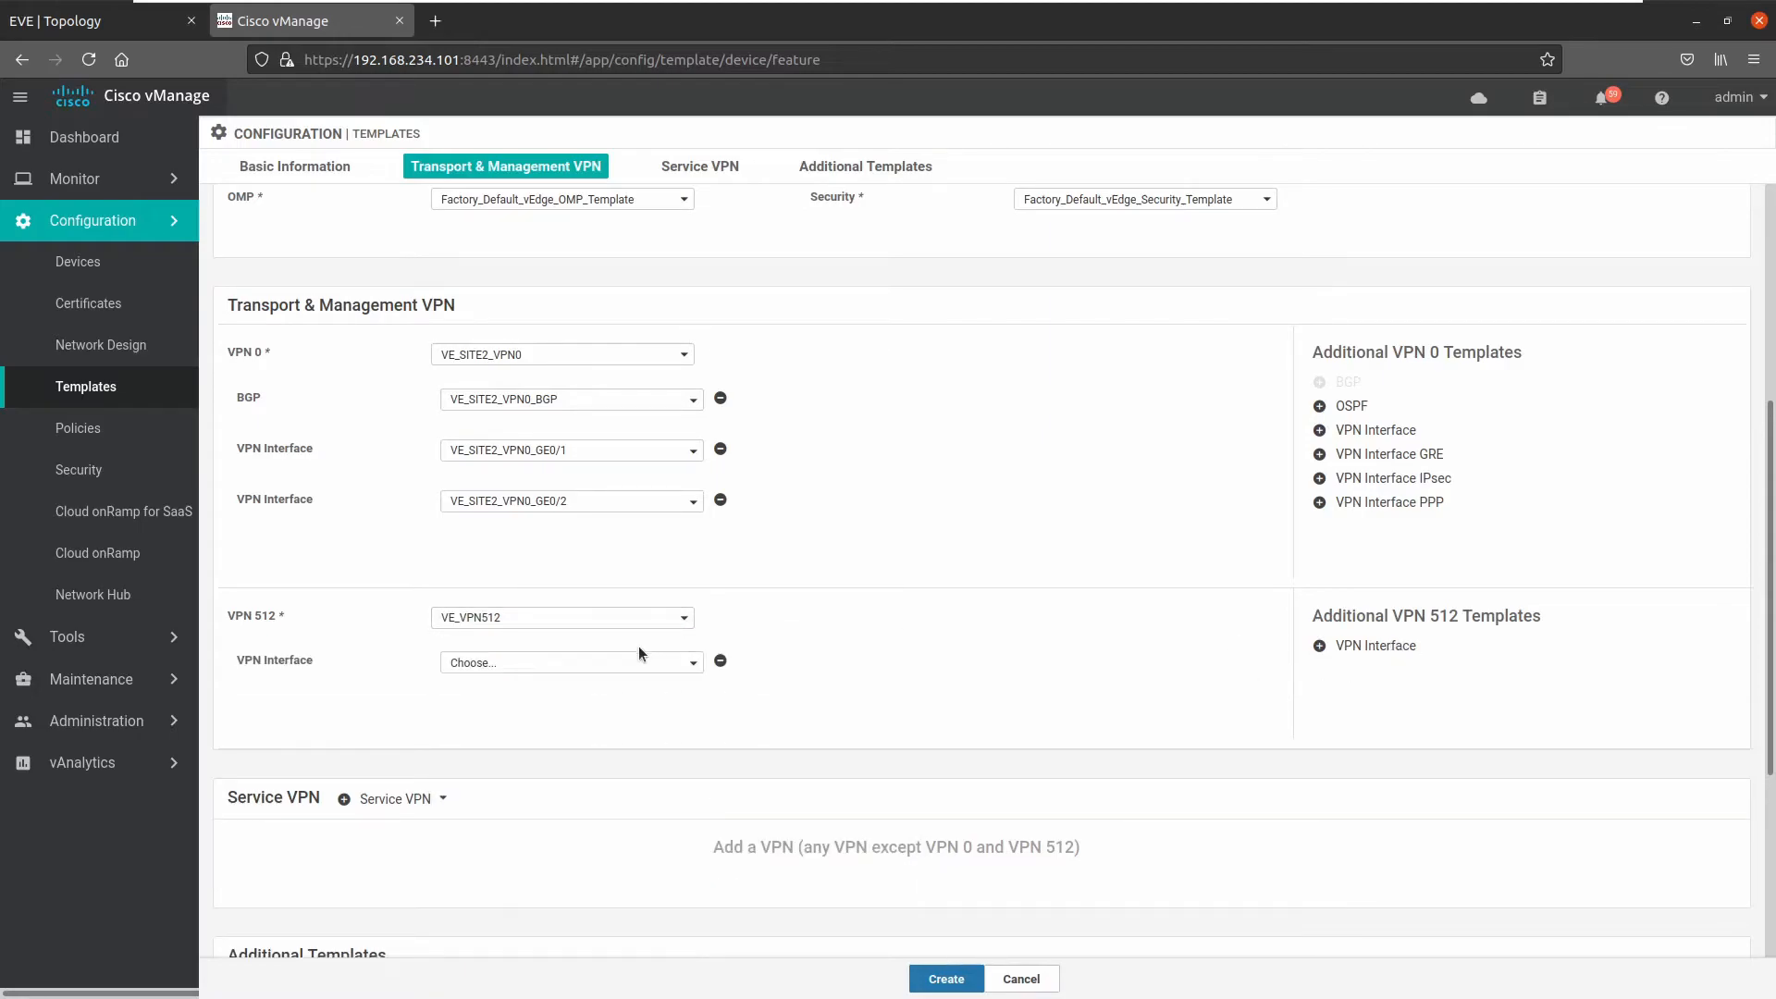
click(519, 663)
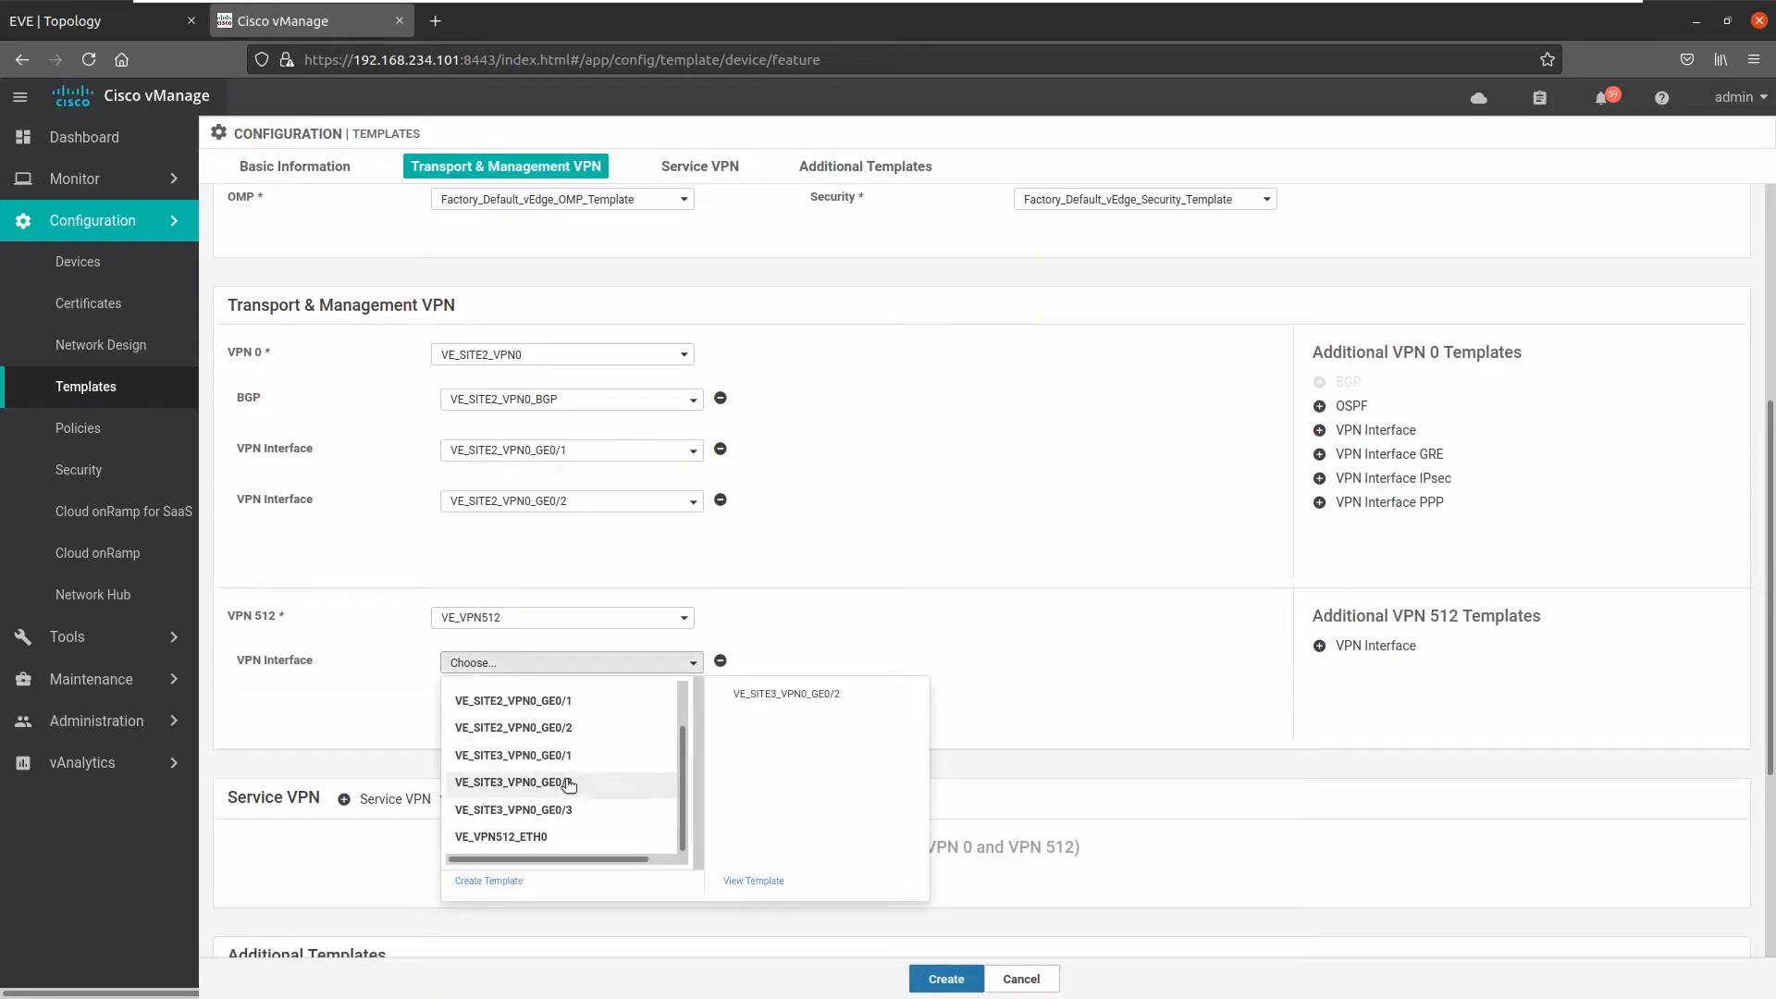
click(521, 836)
- Assign VE_BANNER as the Banner template and create the Site 2 device template
scroll(551, 707, down, 4)
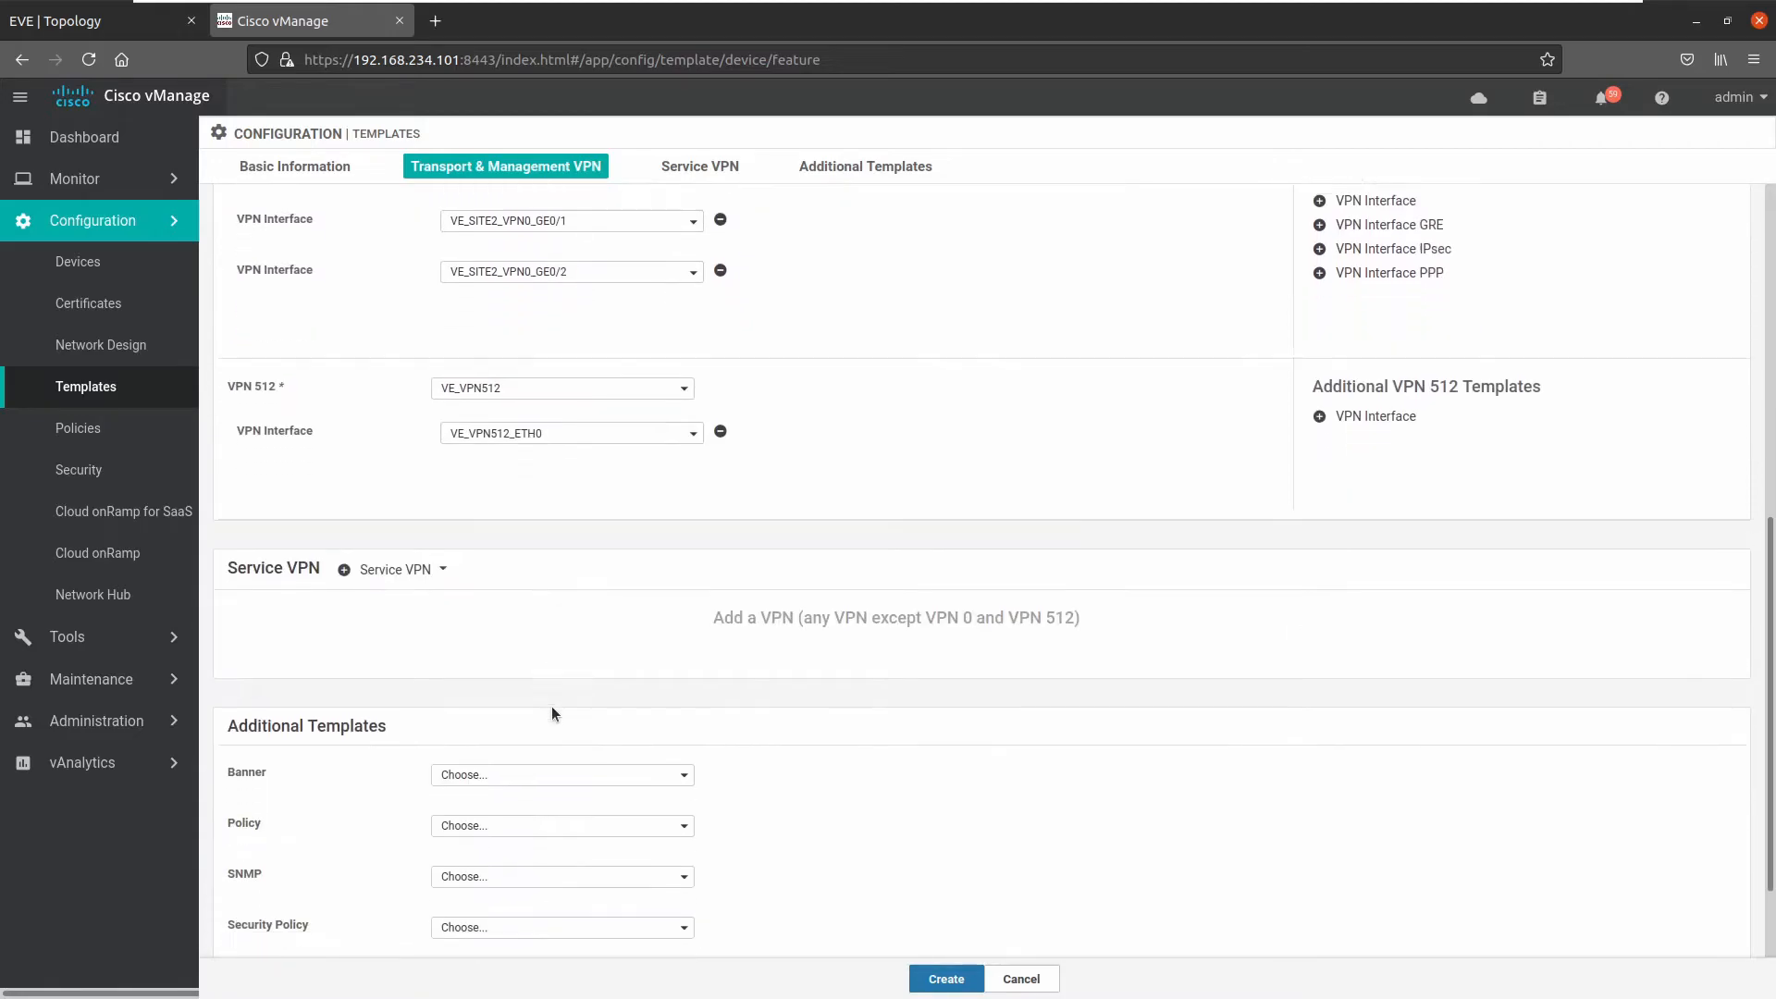
click(534, 669)
click(515, 736)
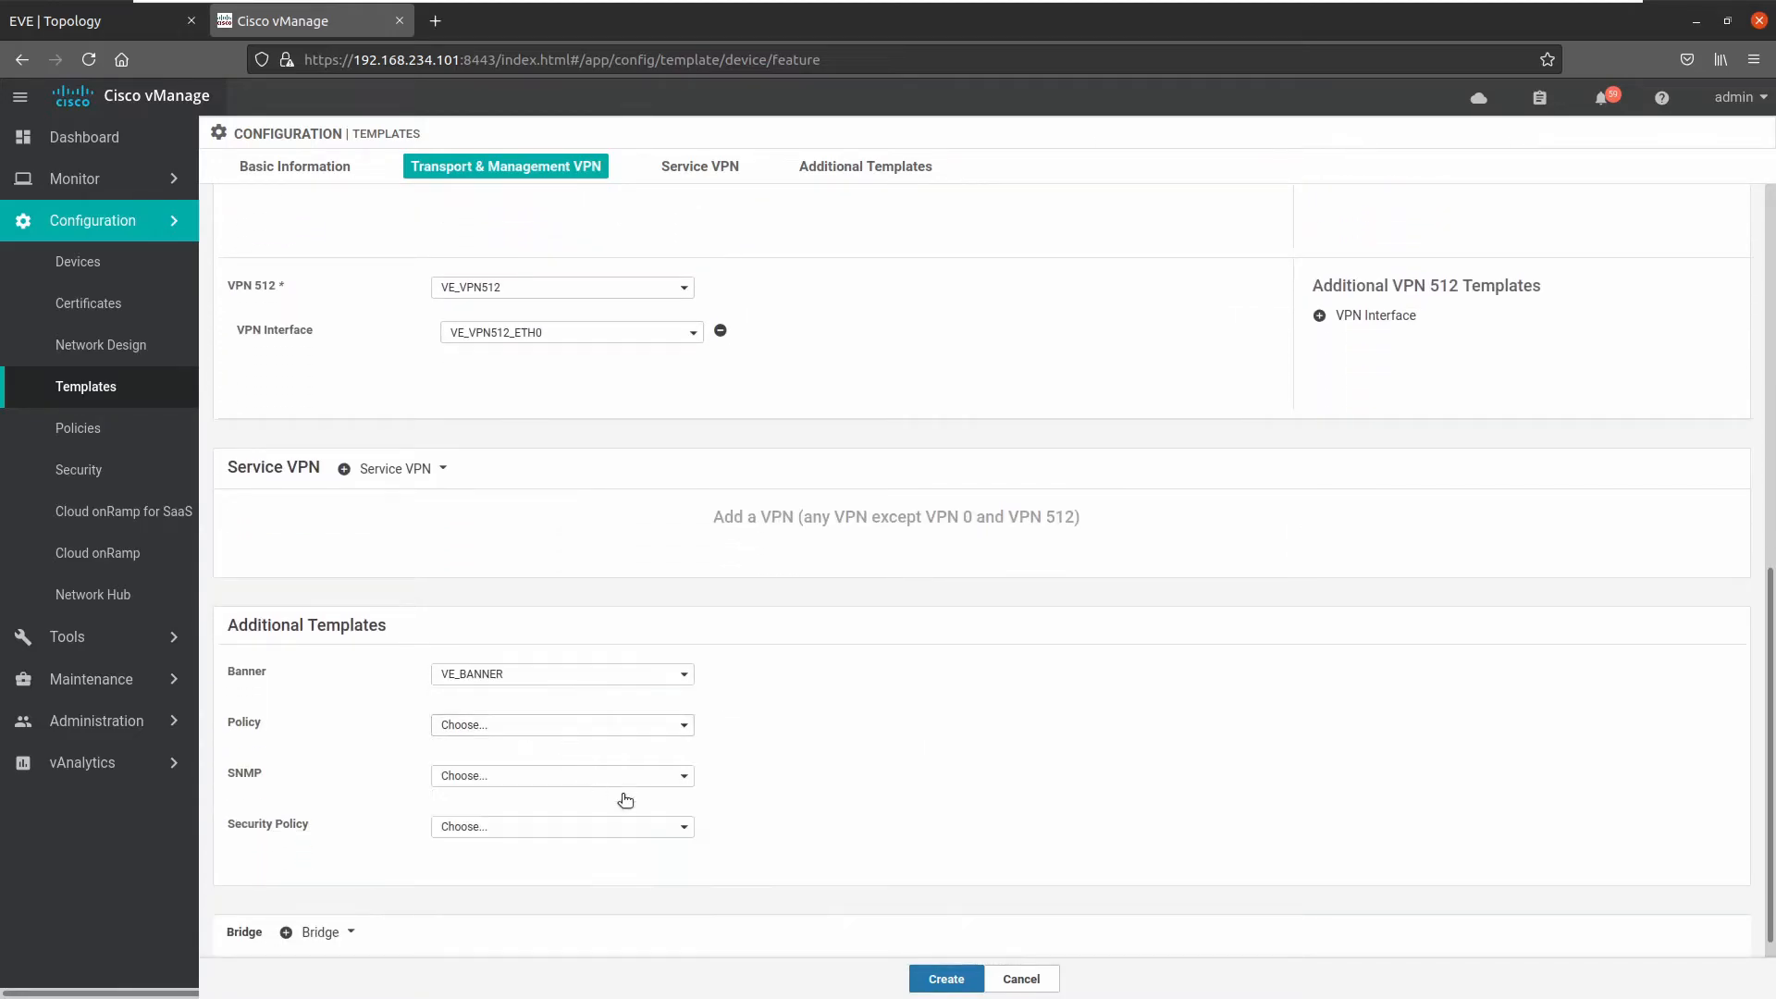
click(946, 973)
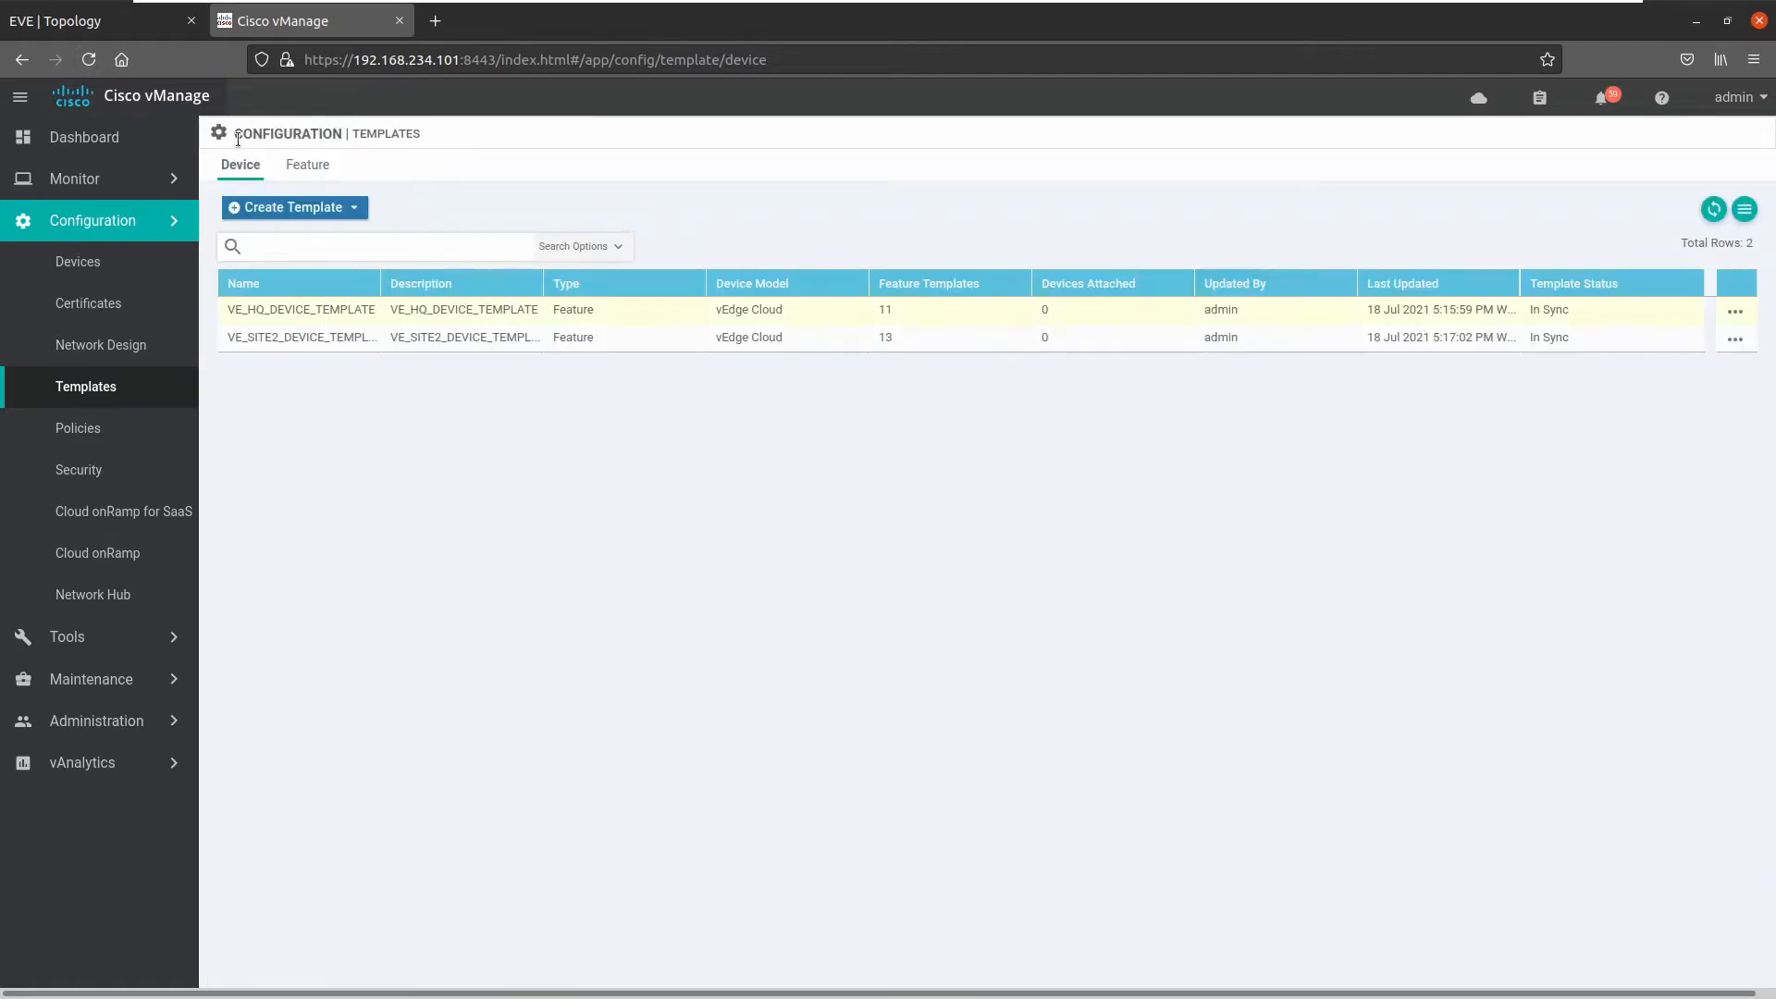
- Start another device template from feature templates, with vEdge Cloud as the device model
click(338, 209)
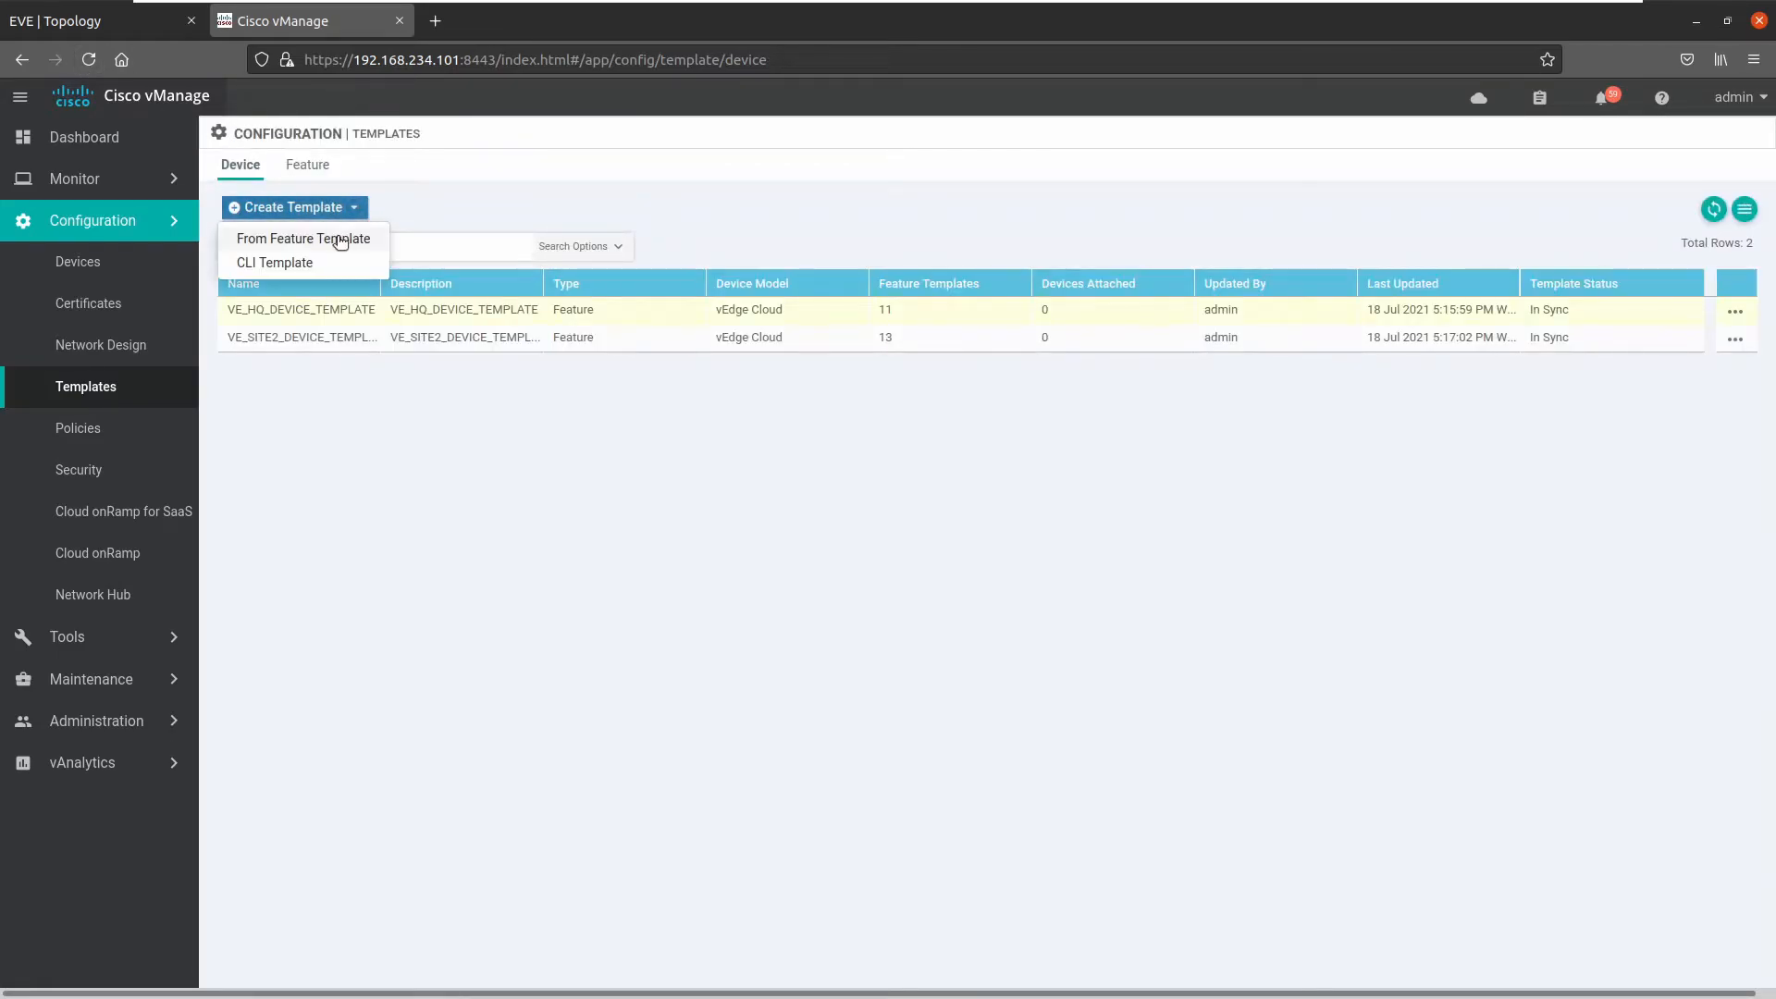
click(337, 239)
click(437, 215)
scroll(509, 398, down, 3)
scroll(516, 413, down, 1)
click(492, 627)
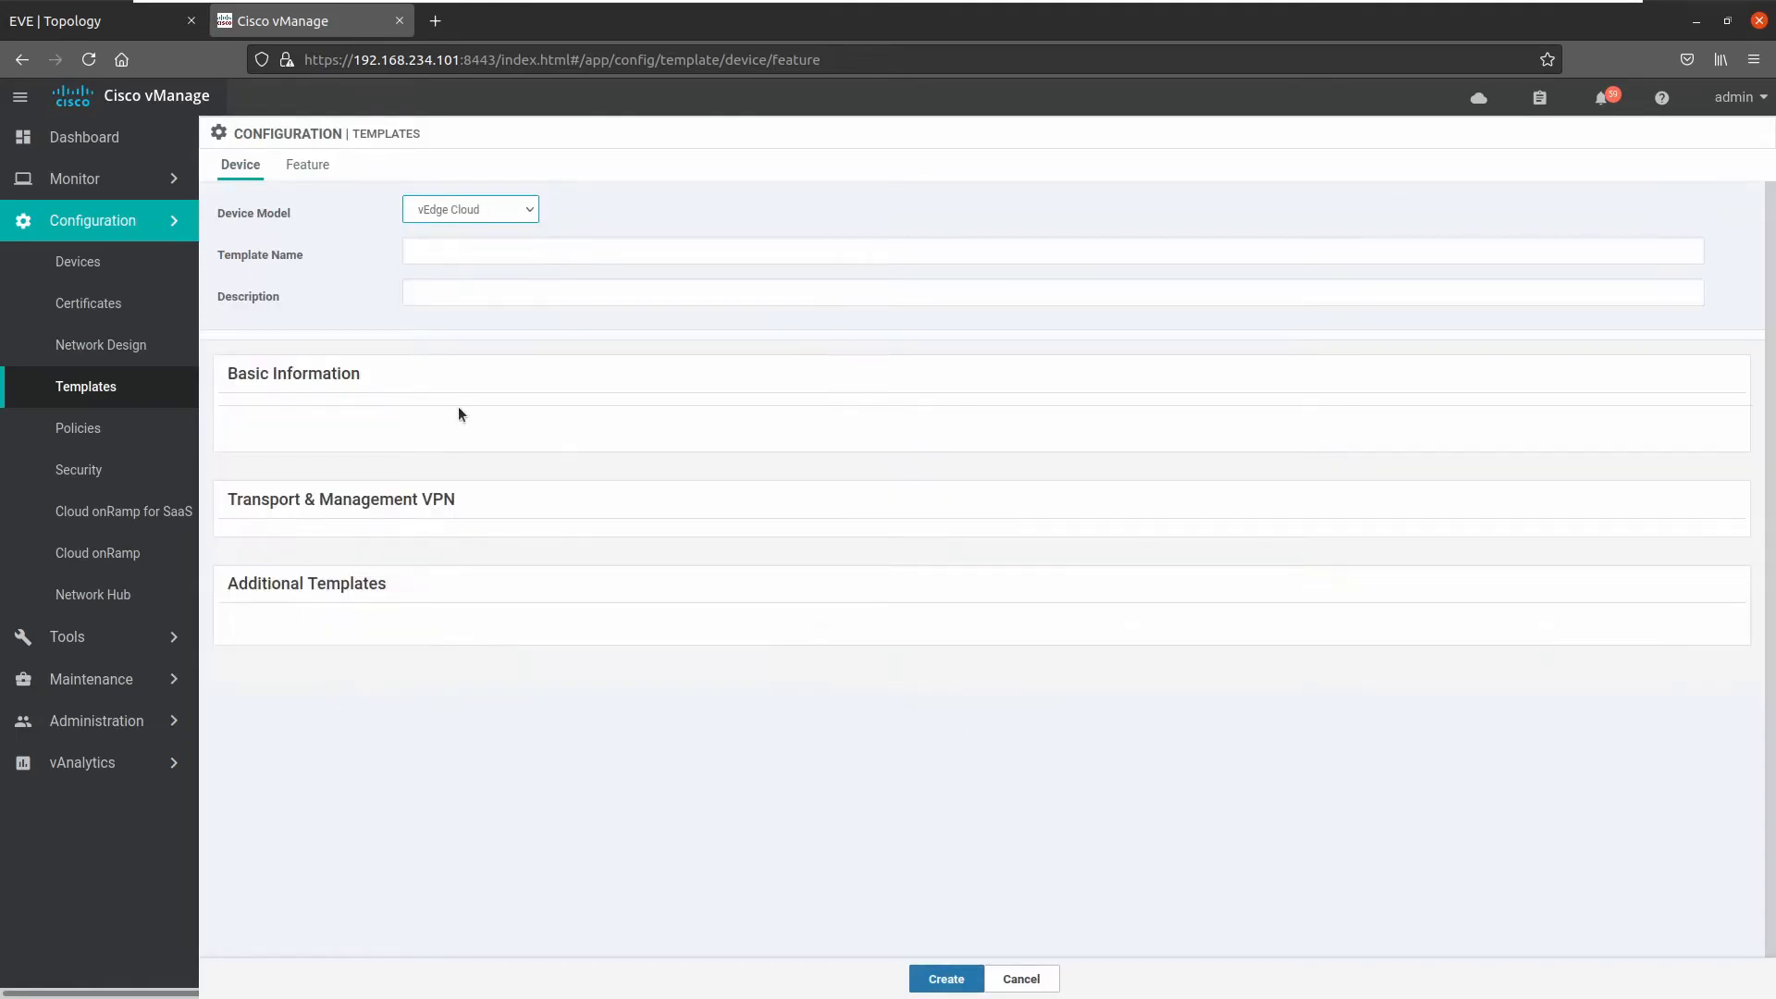
- Name the device template VE_SITE3_DEVICE_TEMPLATE and use the same text as its description
click(473, 251)
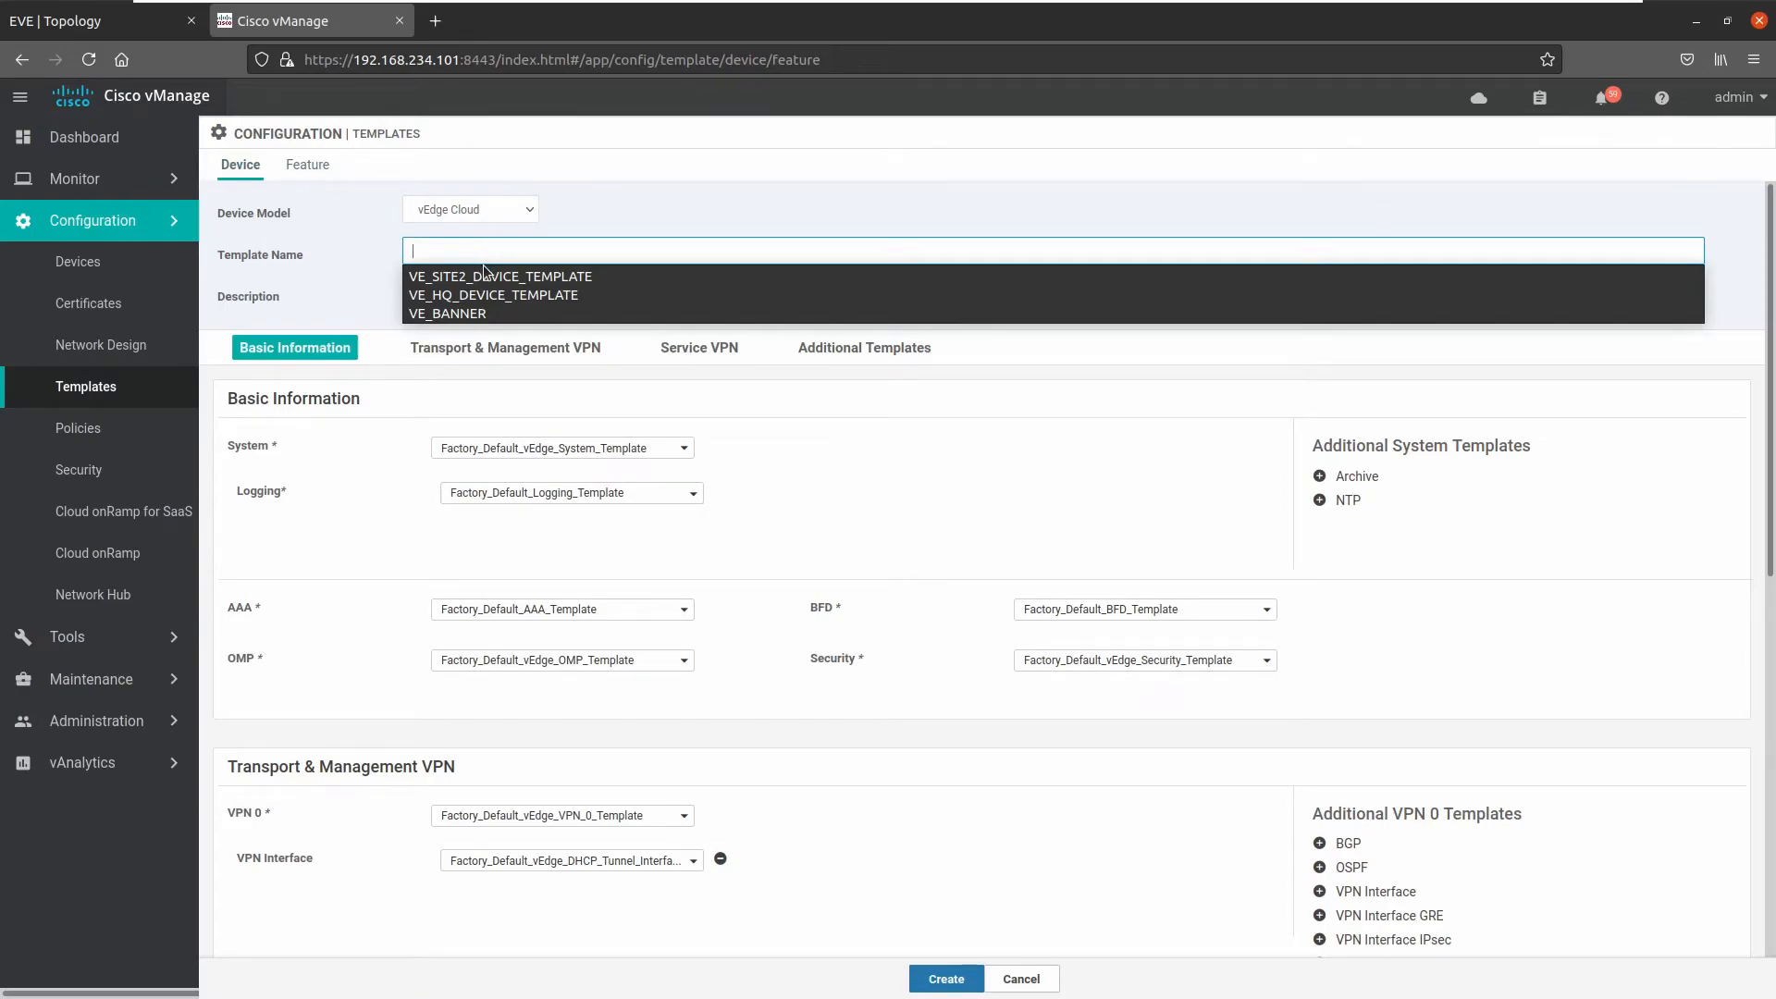
click(483, 268)
click(461, 250)
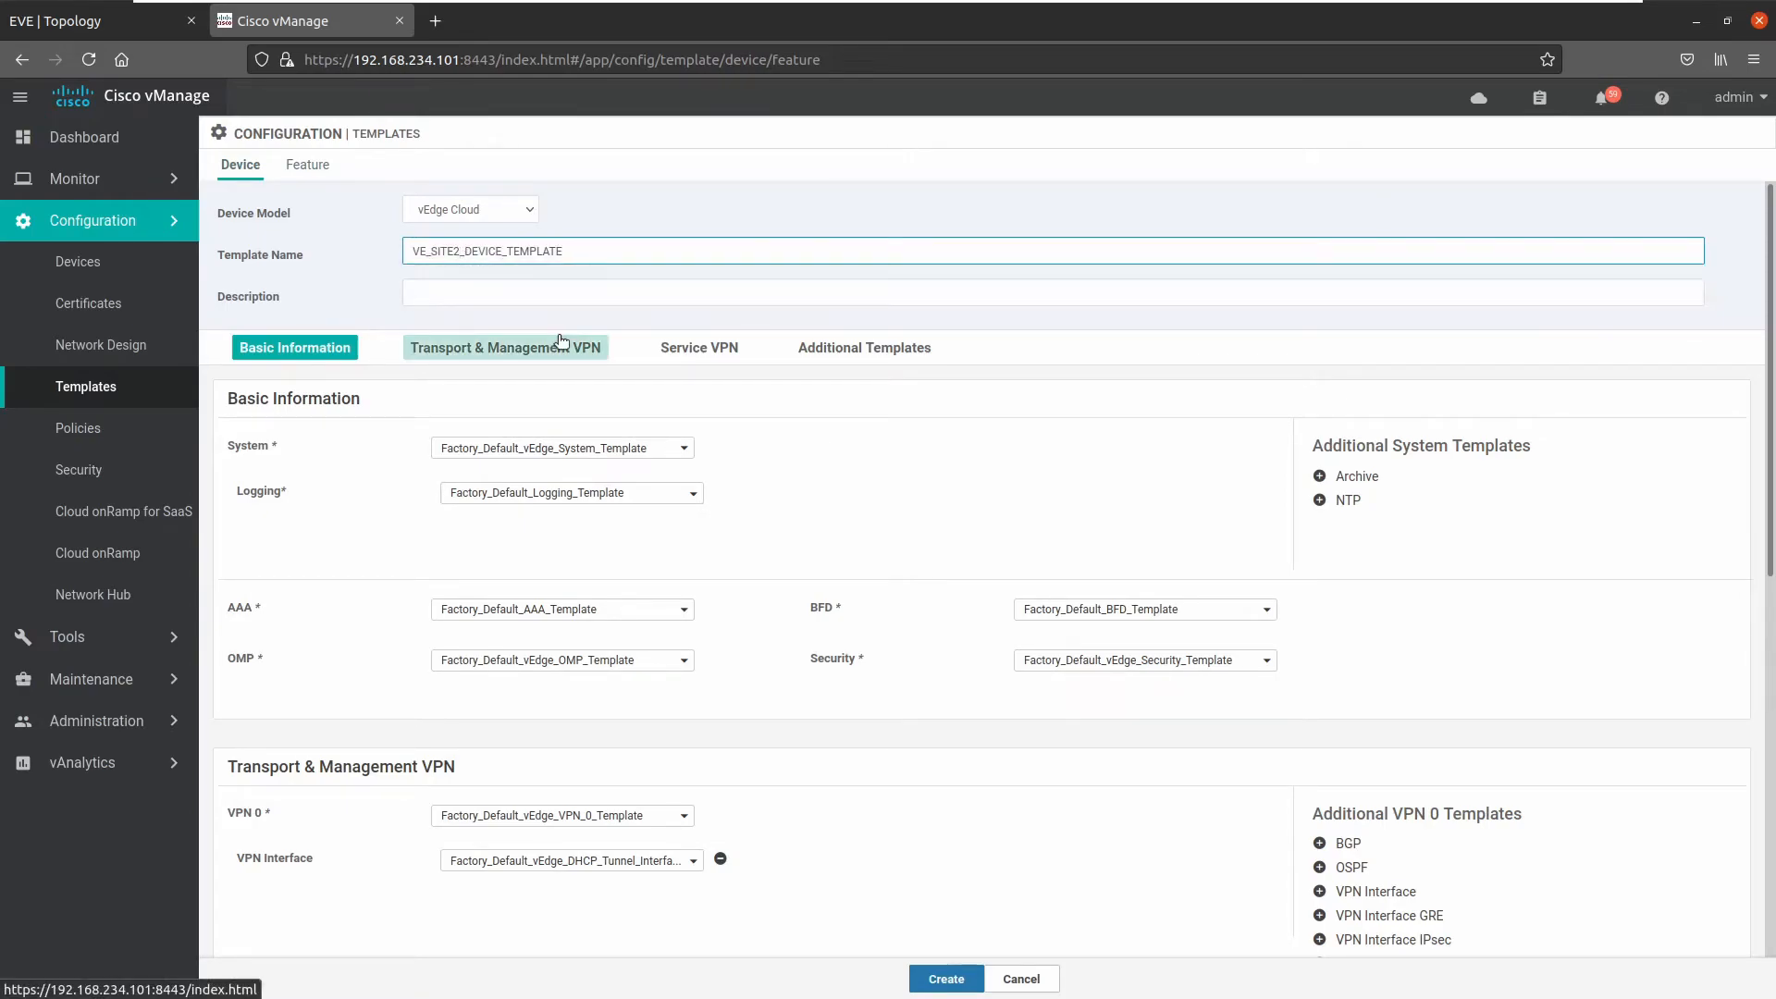
key(BackSpace)
text(3)
key(ctrl+a)
key(ctrl+c)
key(Tab)
key(ctrl+v)
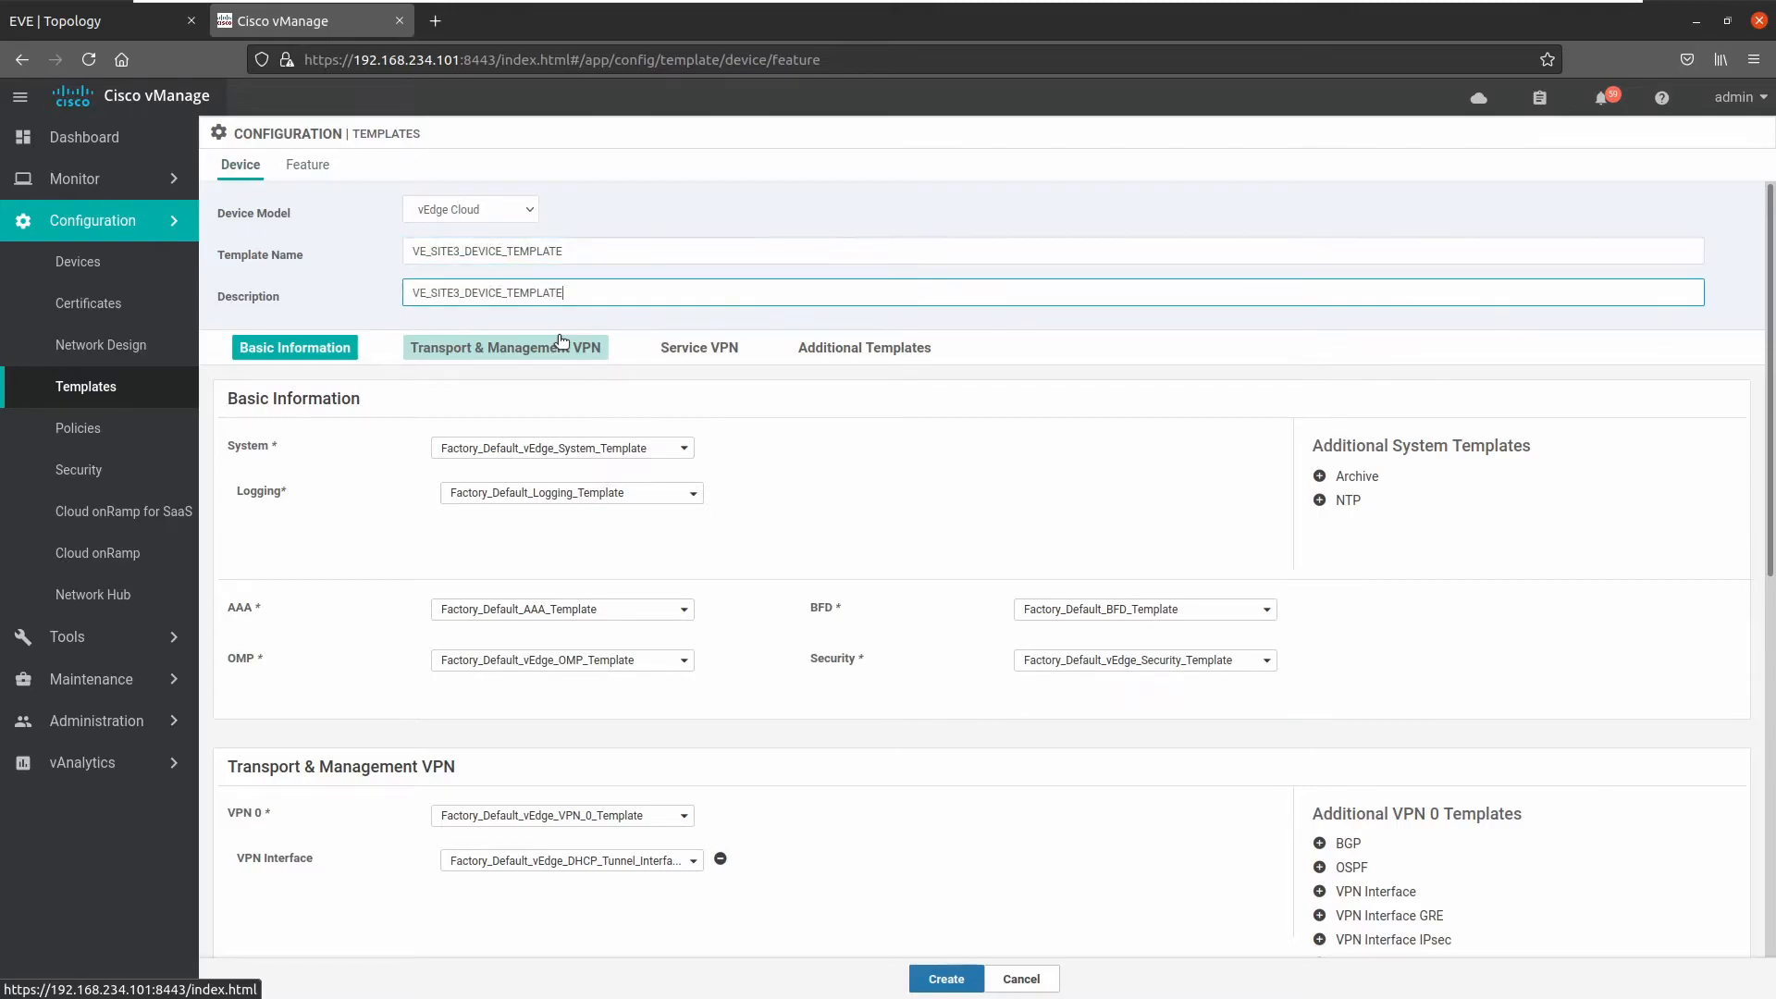
- Assign VE_SYSTEM as the System template and VE_SITE3_VPN0 as the VPN 0 template of the Site 3 device template
click(596, 448)
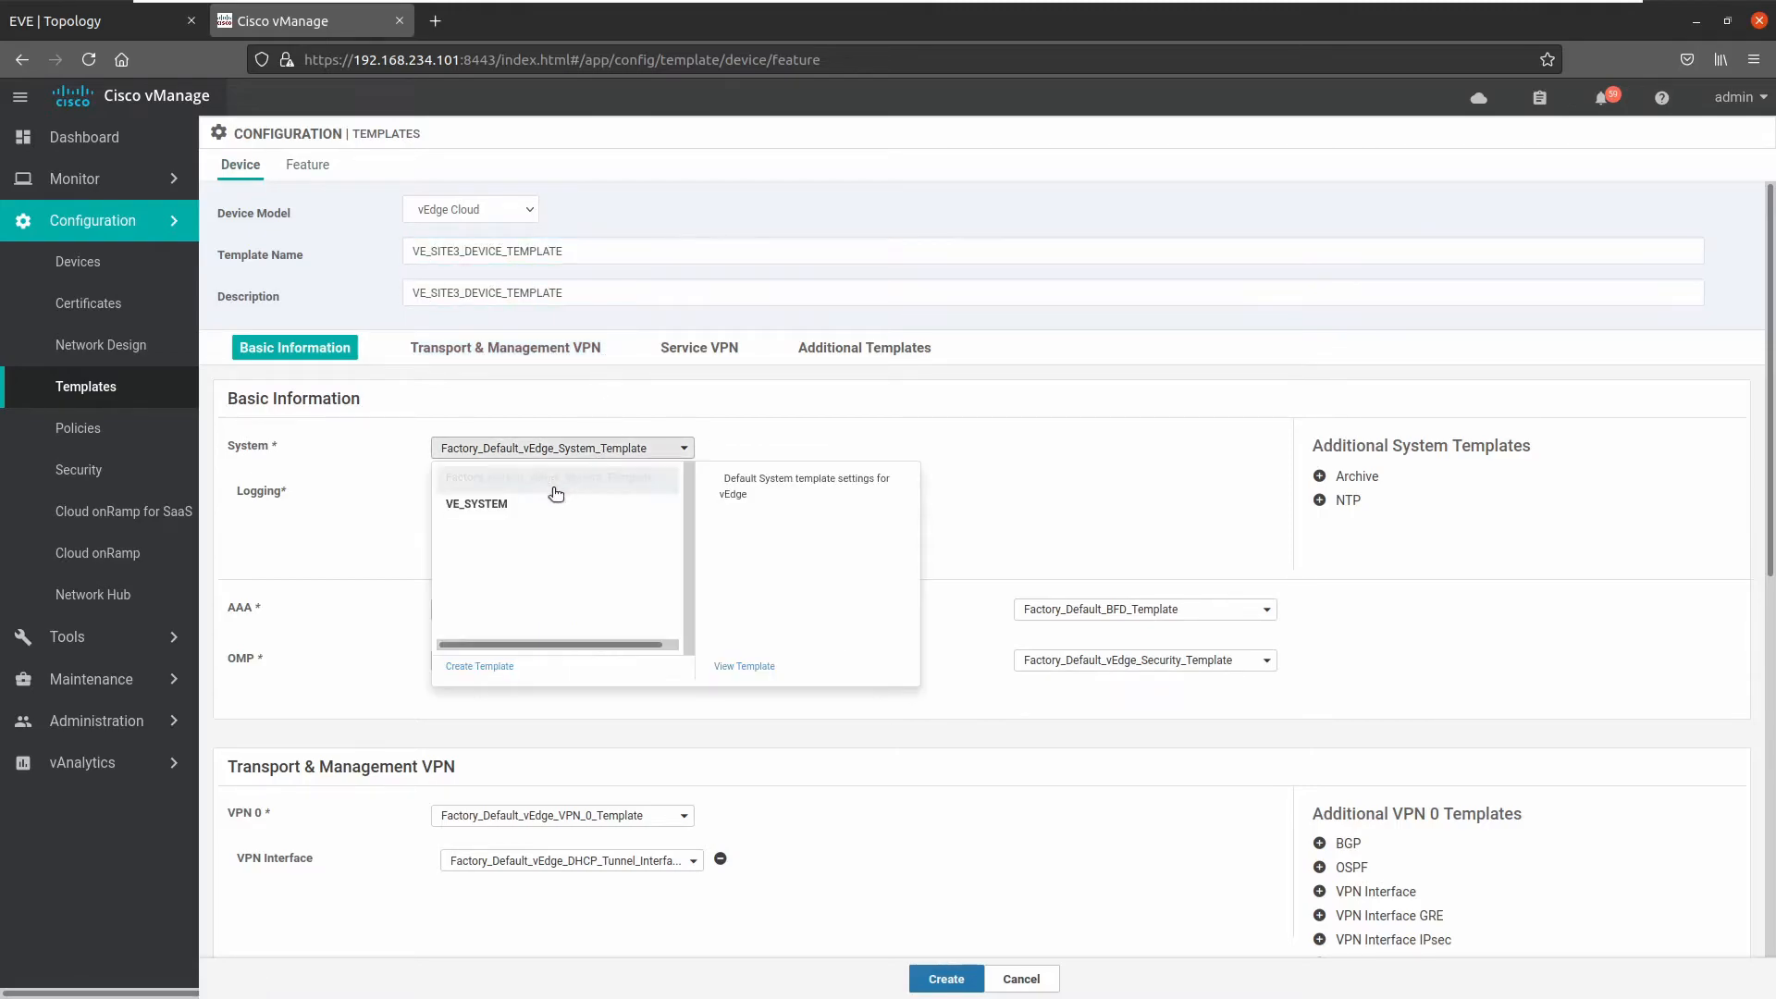
click(514, 506)
scroll(527, 804, down, 3)
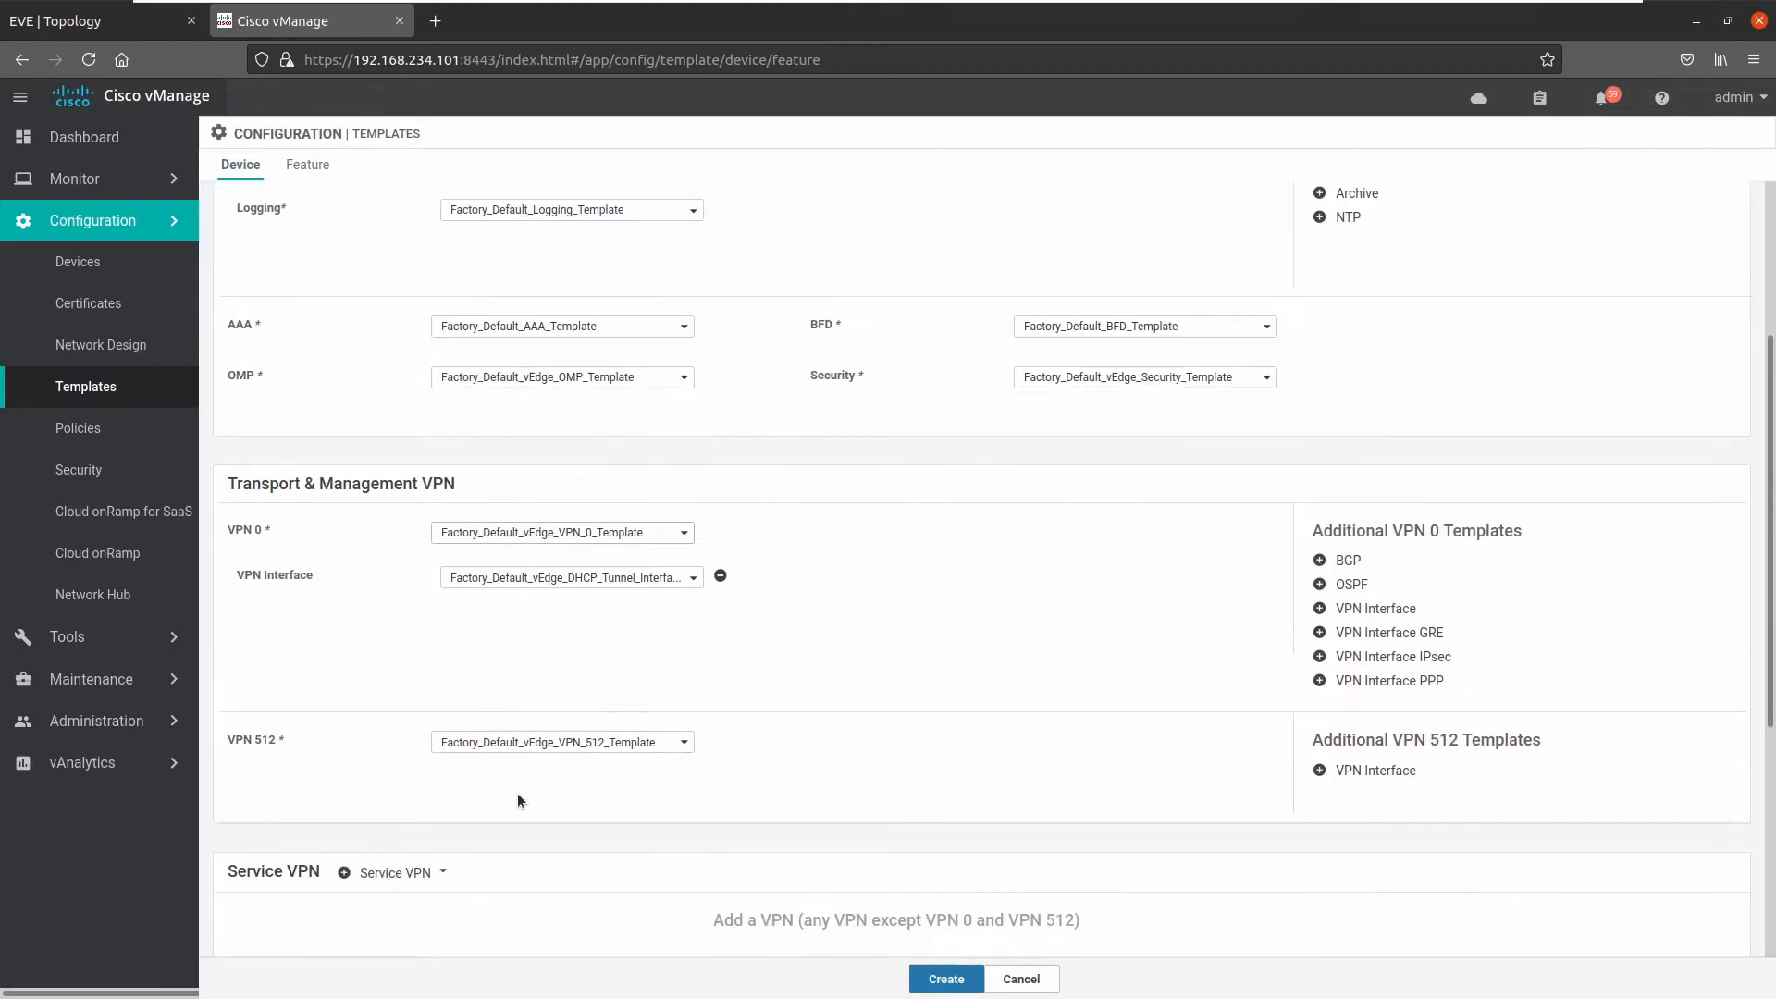
click(499, 496)
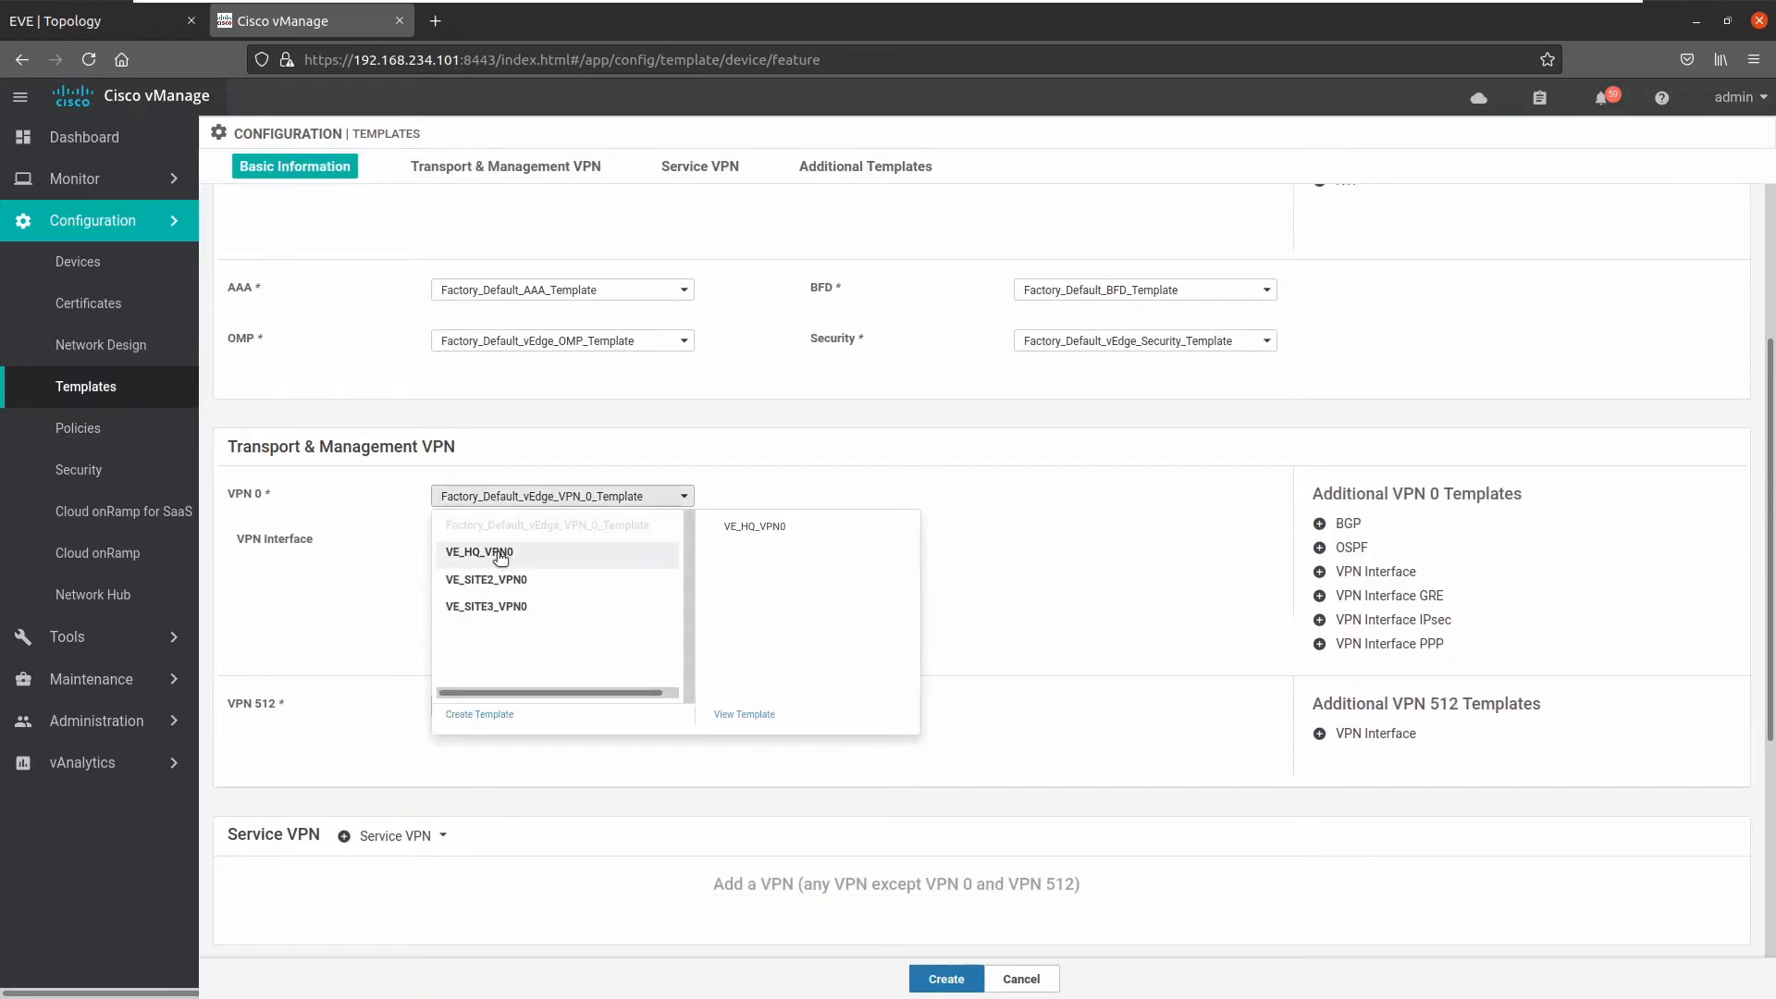
click(501, 606)
- Set the Site 3 template's VPN 0 interface to VE_SITE3_VPN0_GE0/1
click(477, 547)
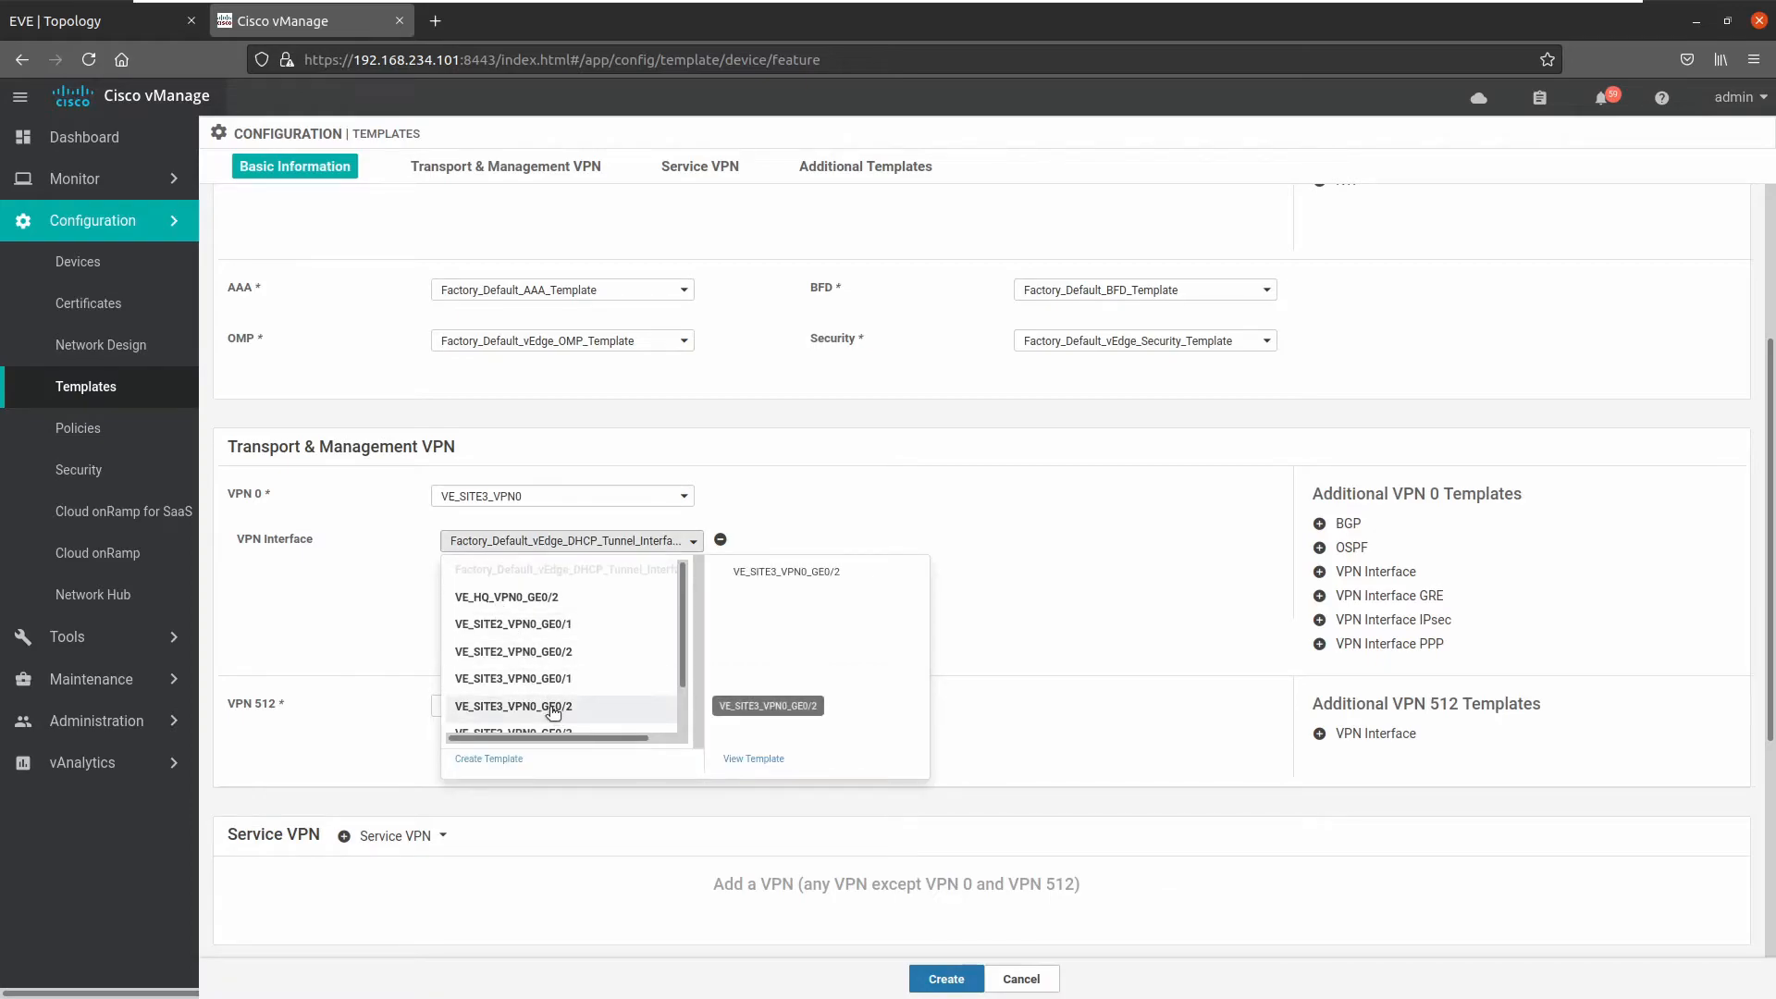
click(554, 681)
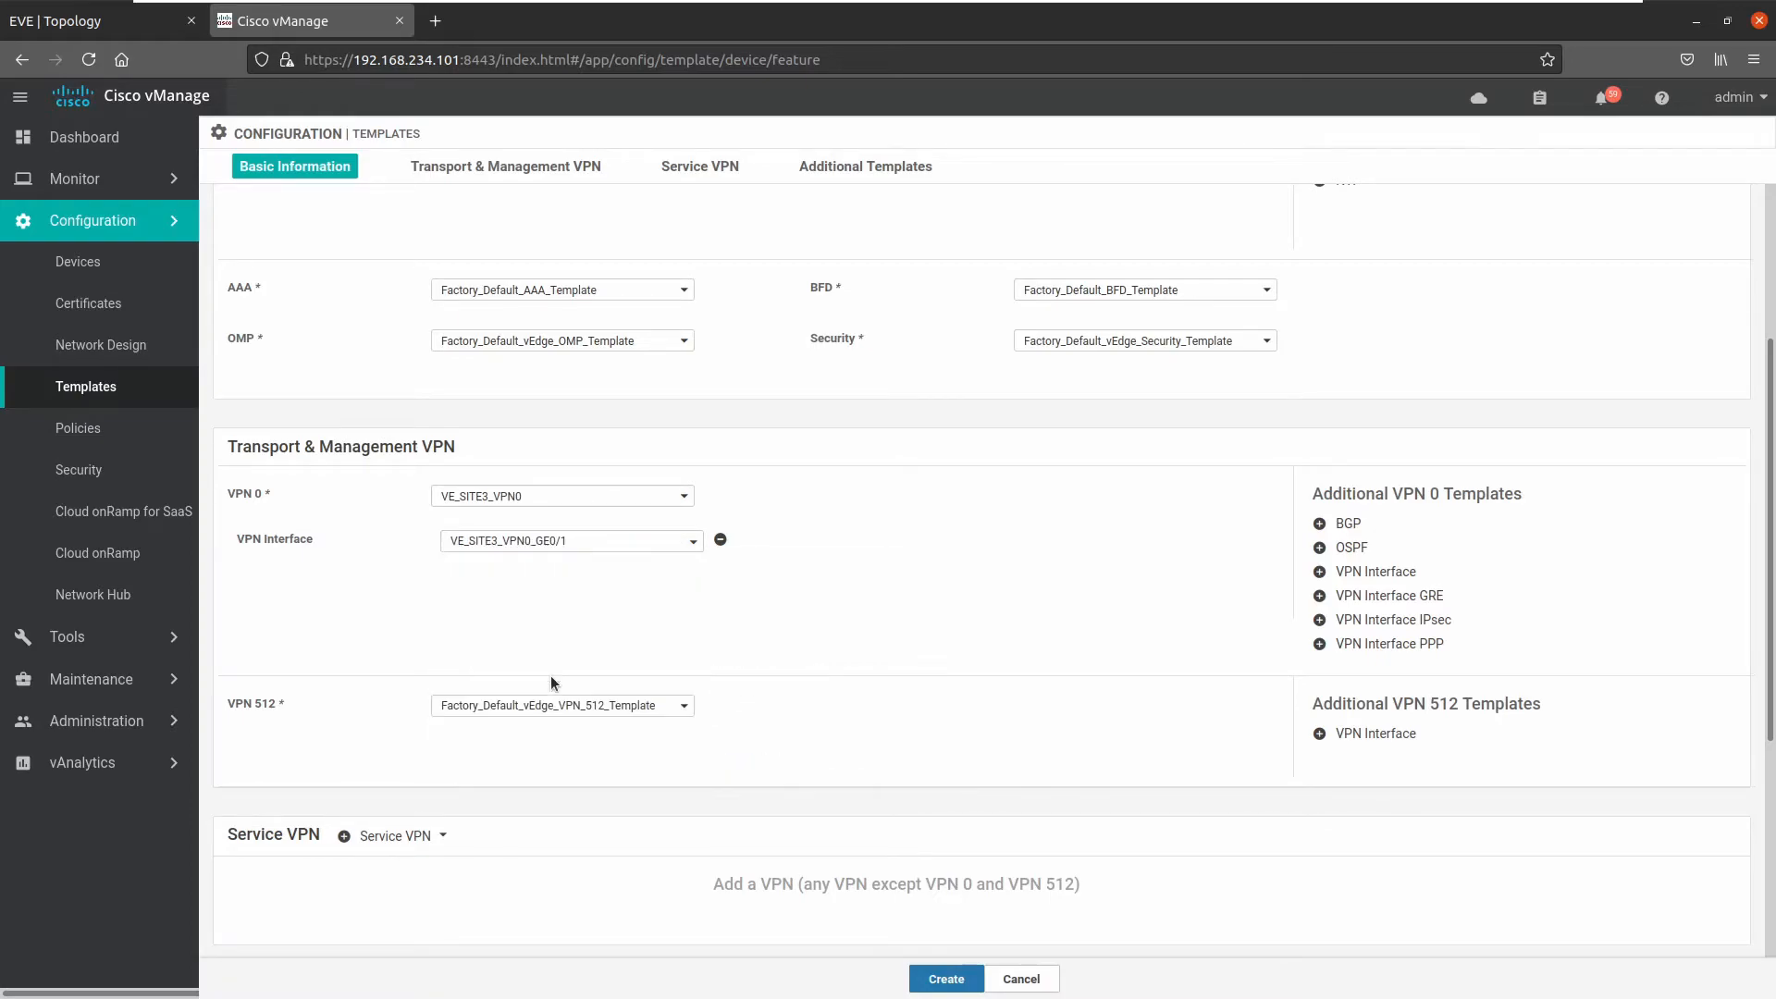
- Add two more VPN interfaces and a BGP entry to the Site 3 template's VPN 0, with VE_SITE3_VPN0_BGP as the BGP template
click(1384, 573)
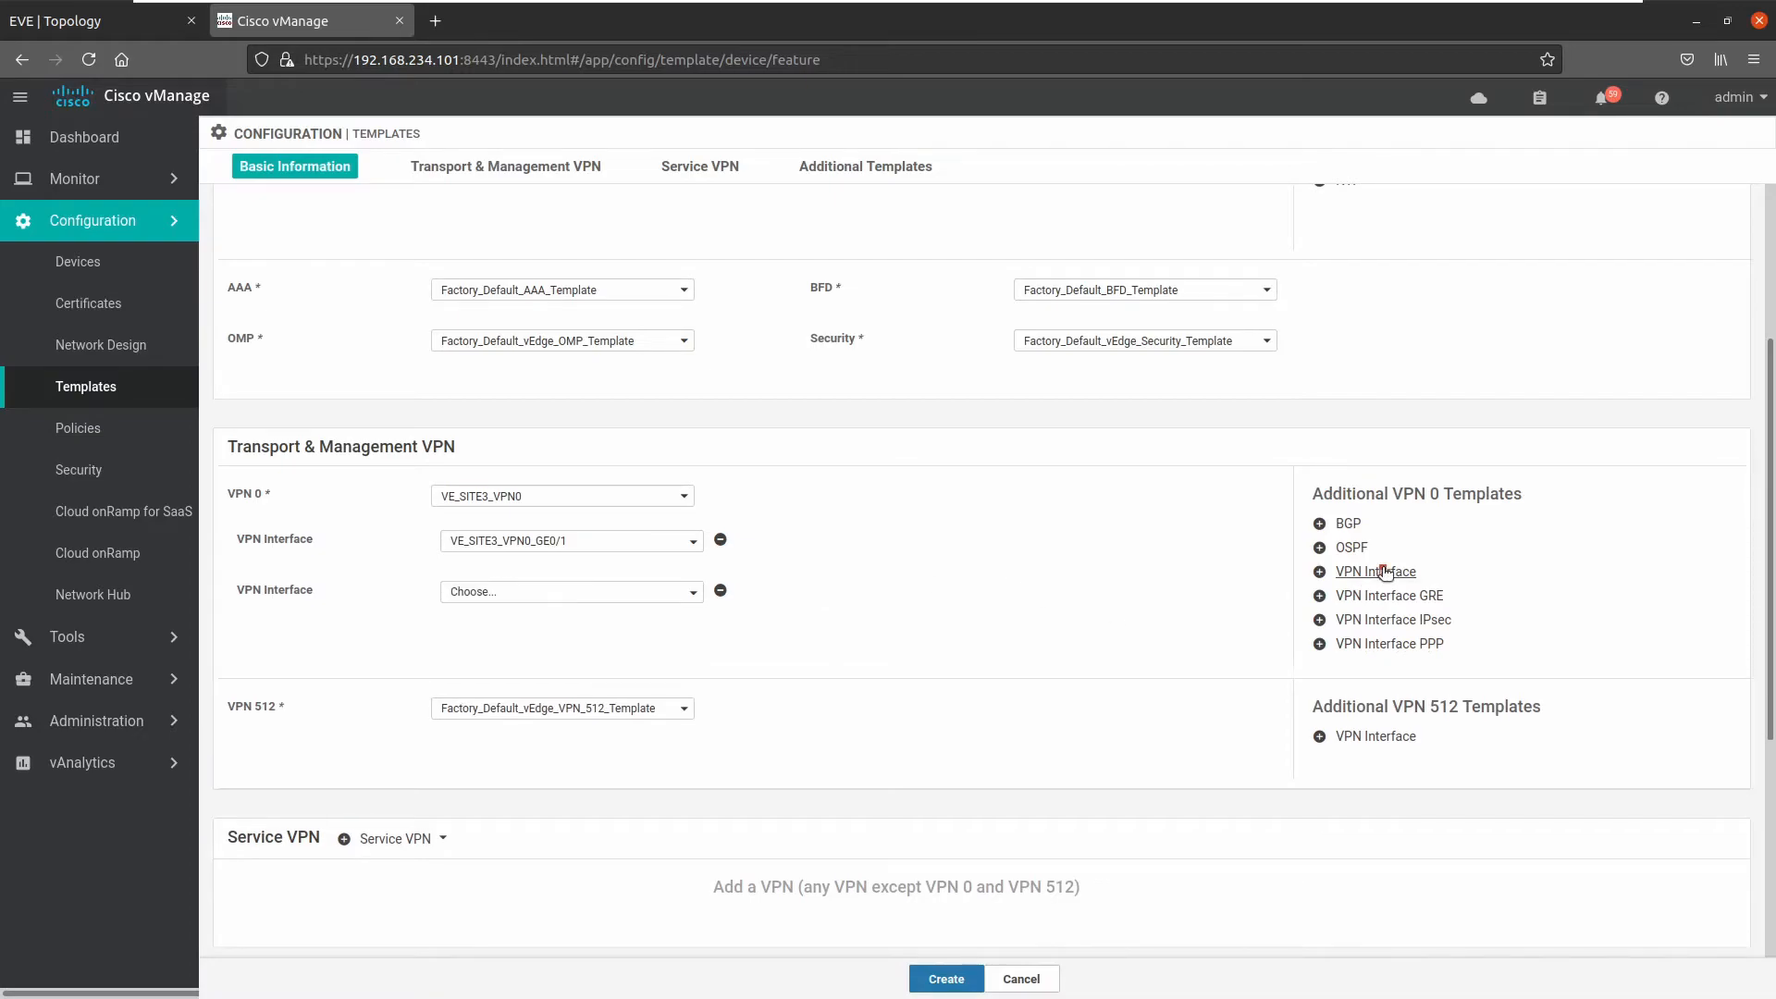
click(1384, 572)
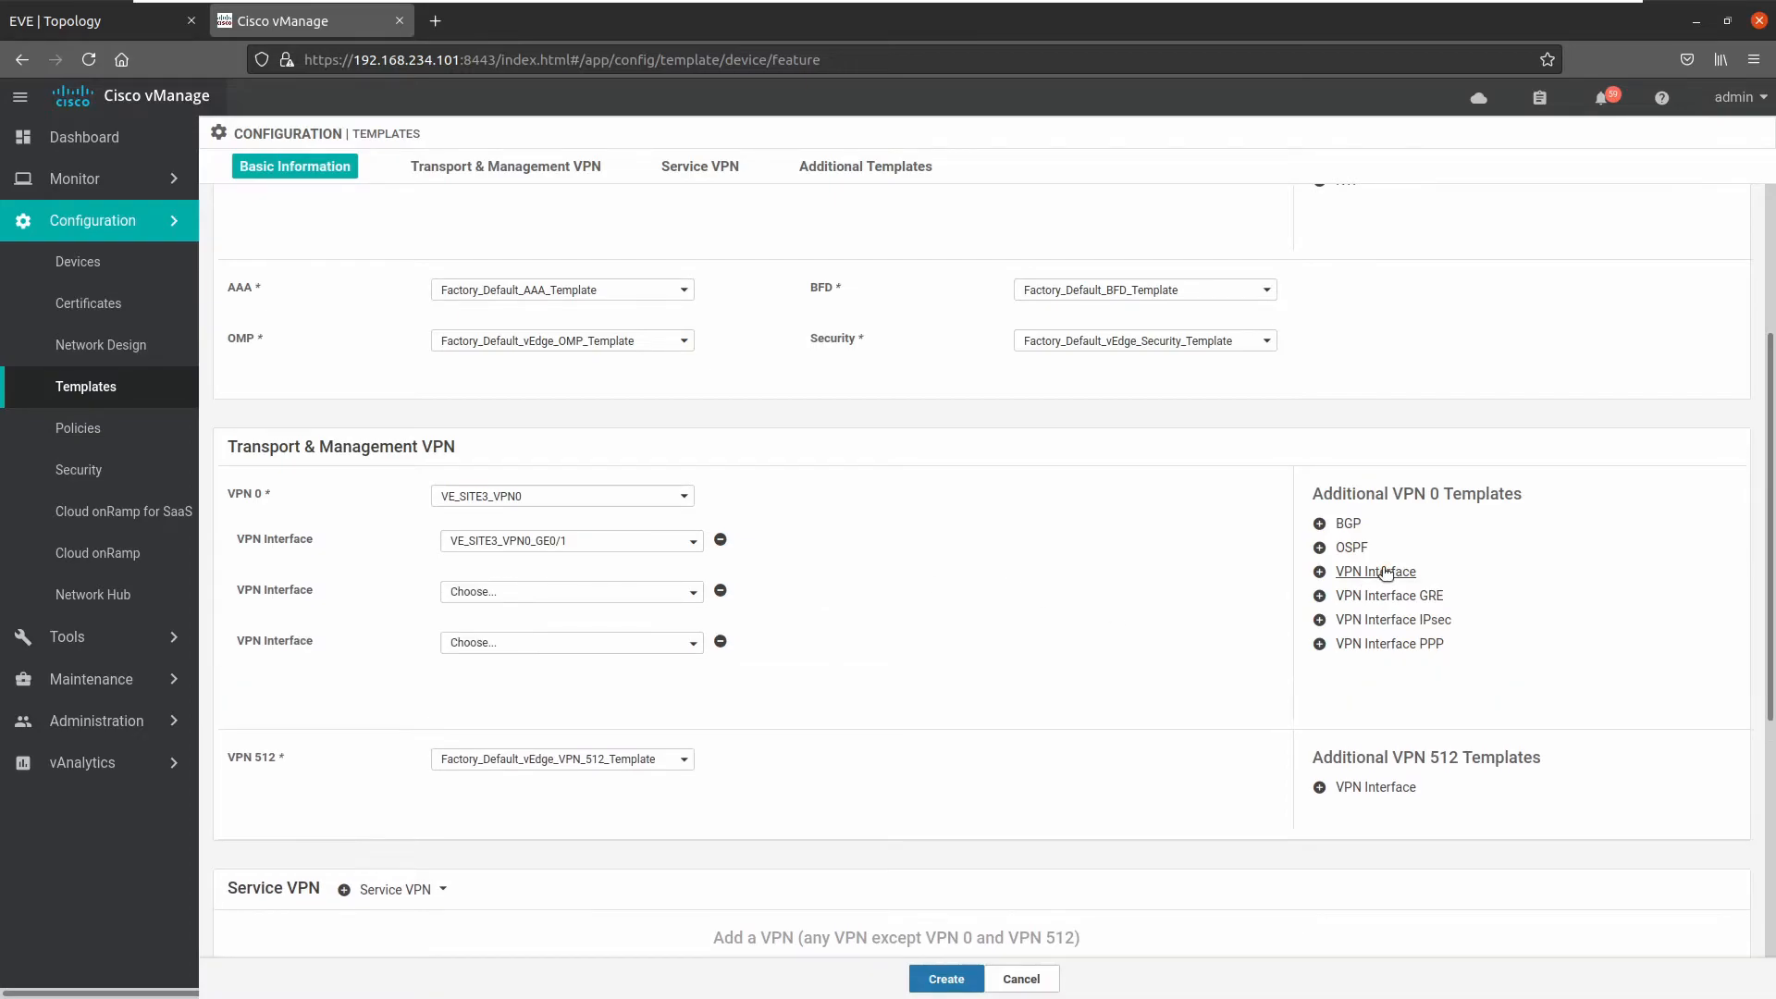
click(1349, 524)
click(569, 544)
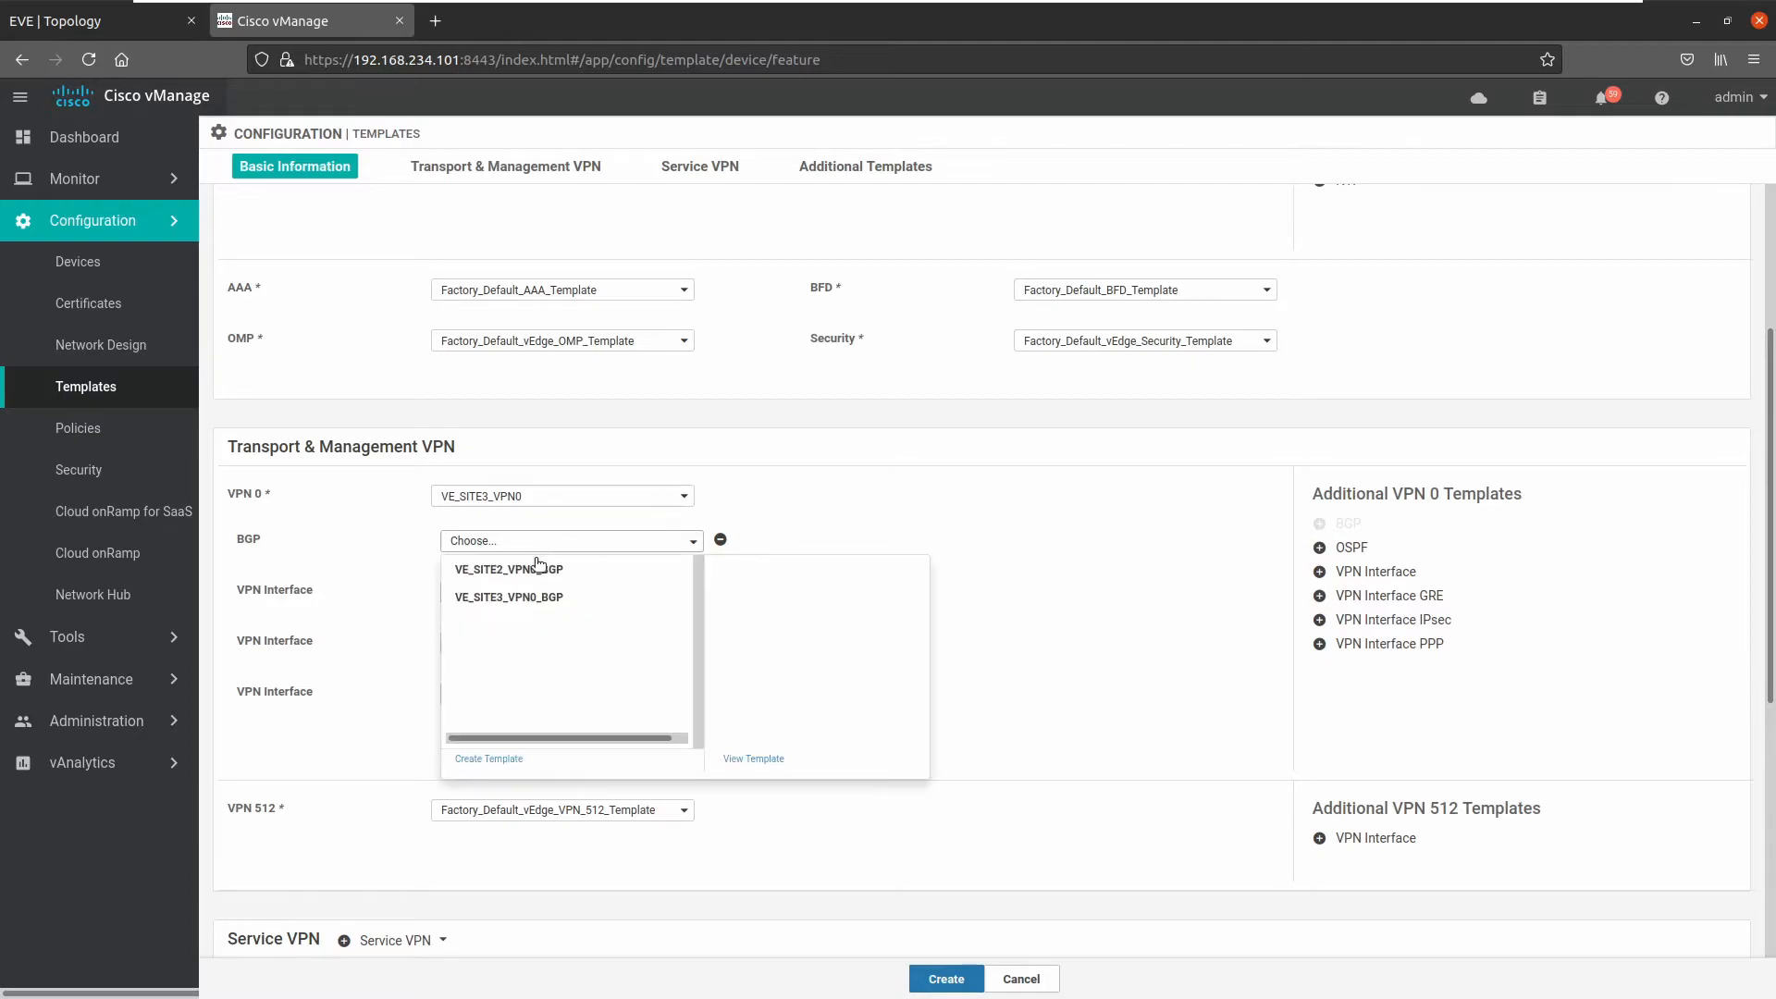
click(518, 599)
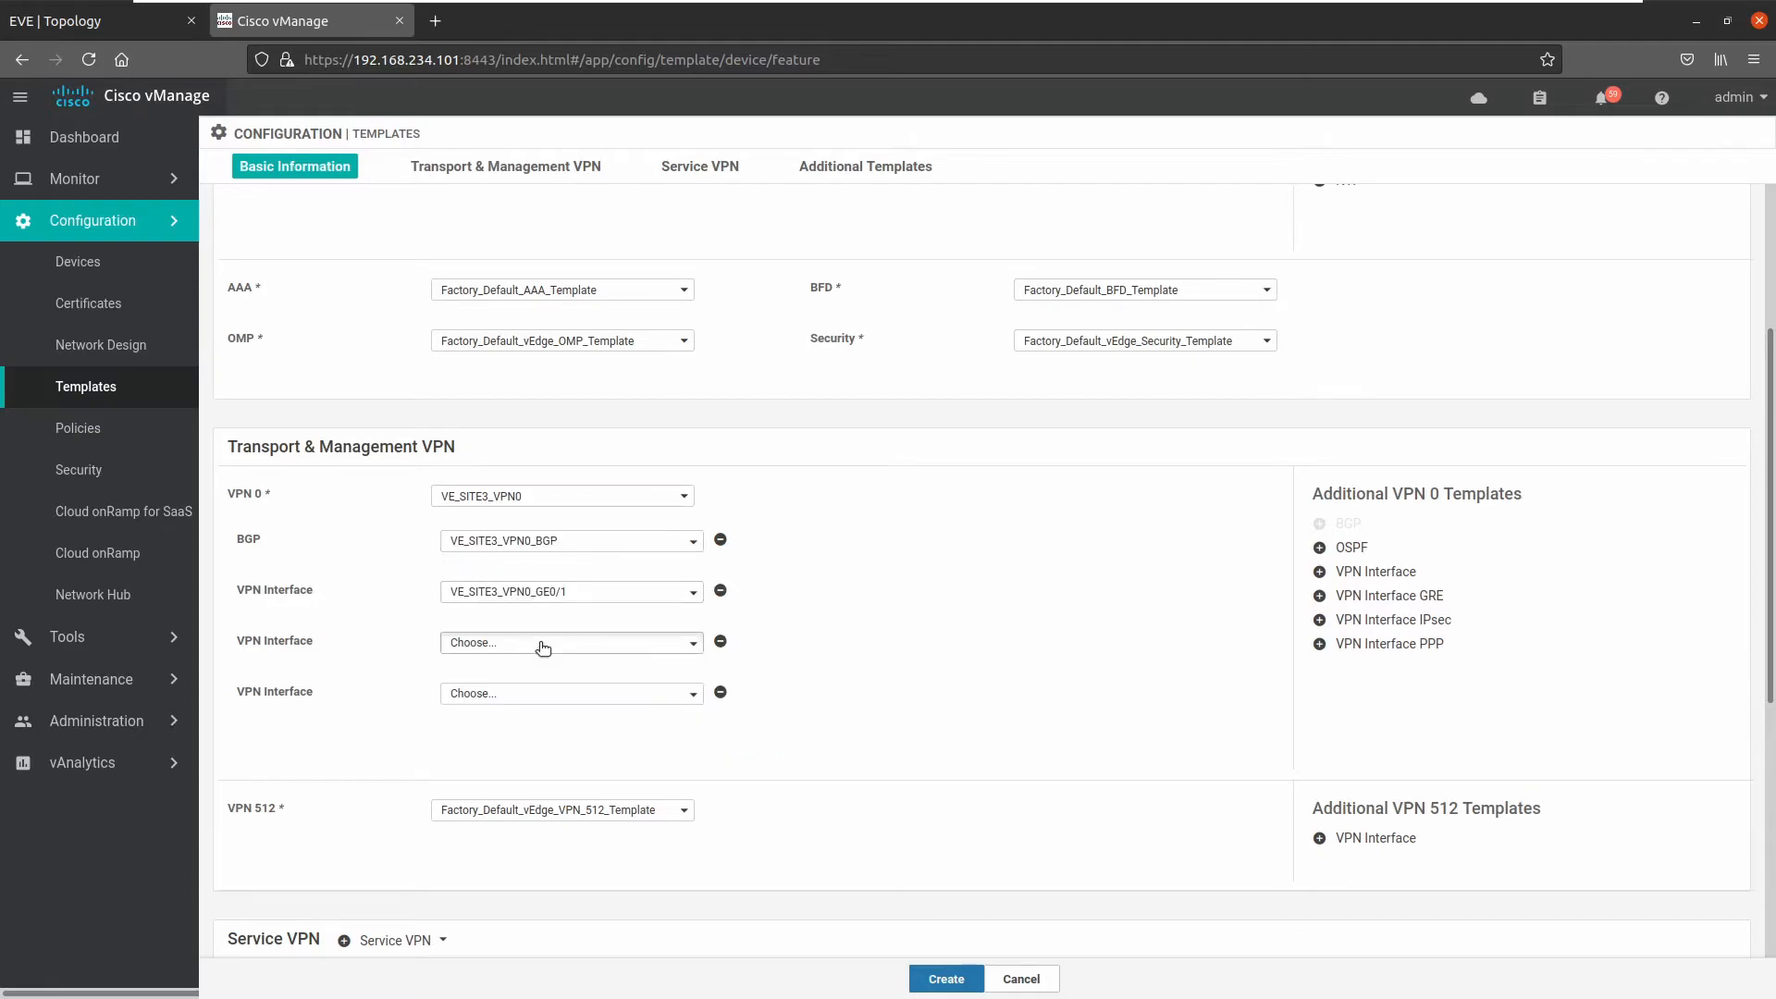
- Assign VE_SITE3_VPN0_GE0/2 and VE_SITE3_VPN0_GE0/3 to the two empty VPN 0 interfaces
click(540, 645)
scroll(559, 777, down, 1)
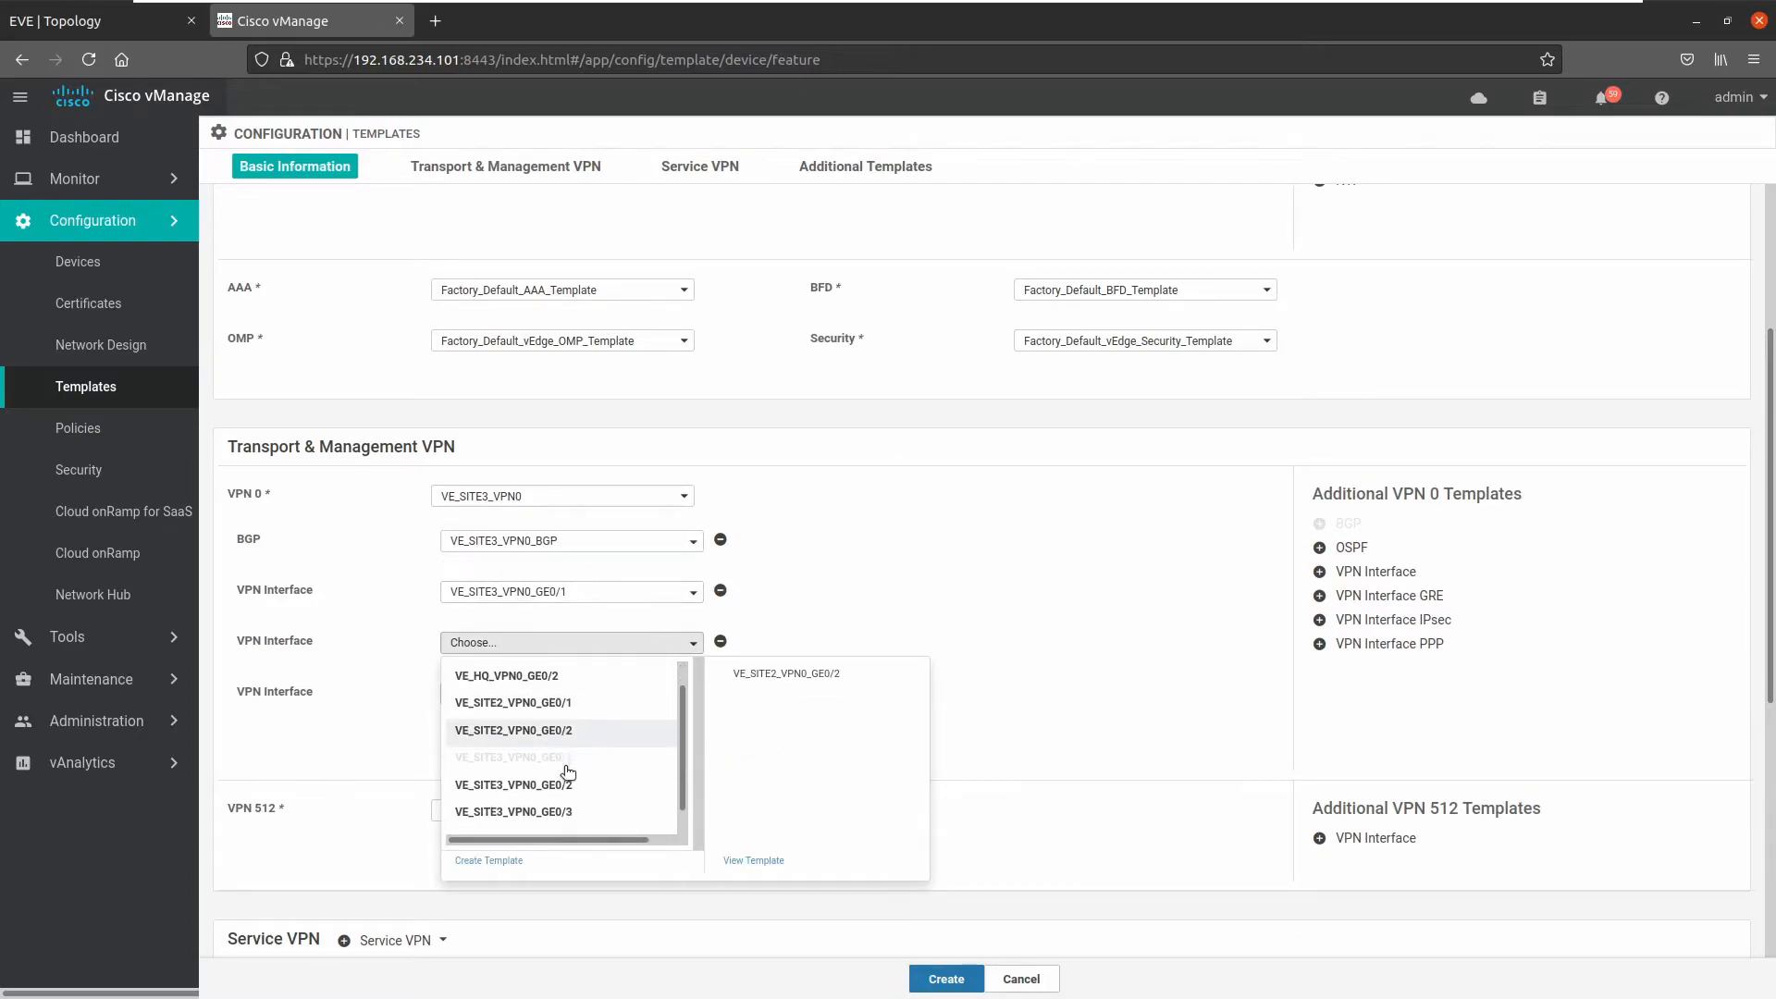
click(560, 777)
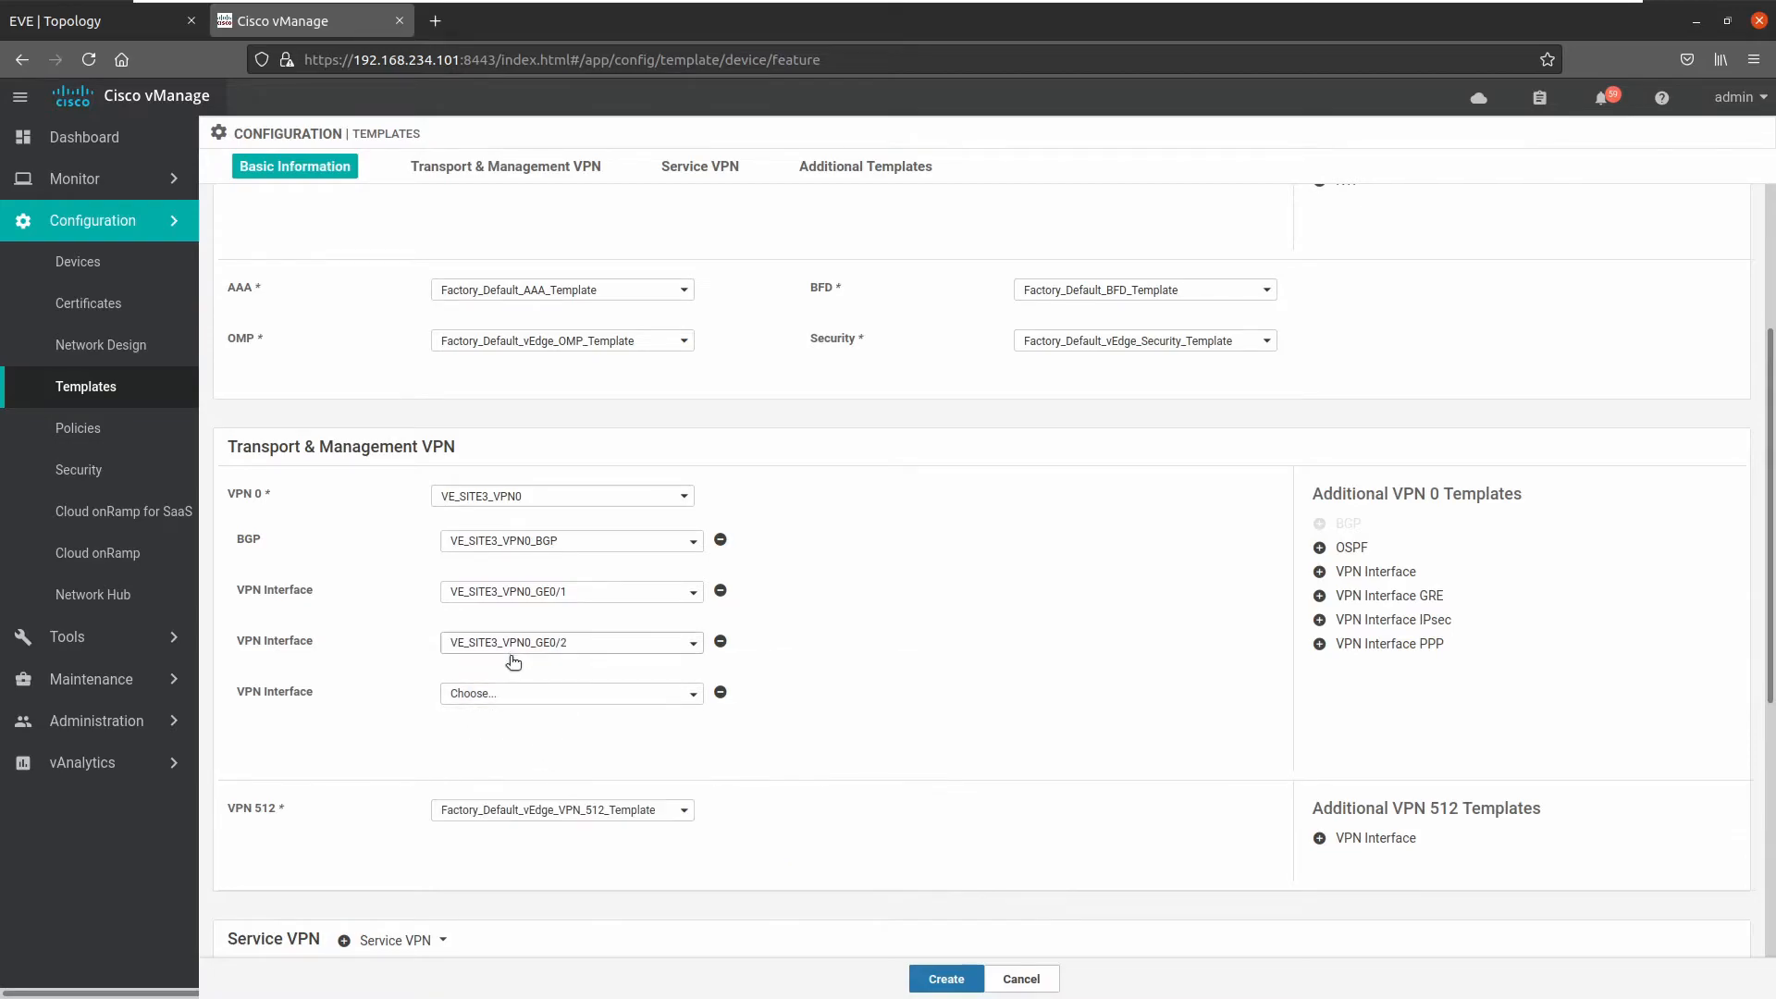
click(517, 691)
scroll(569, 787, down, 2)
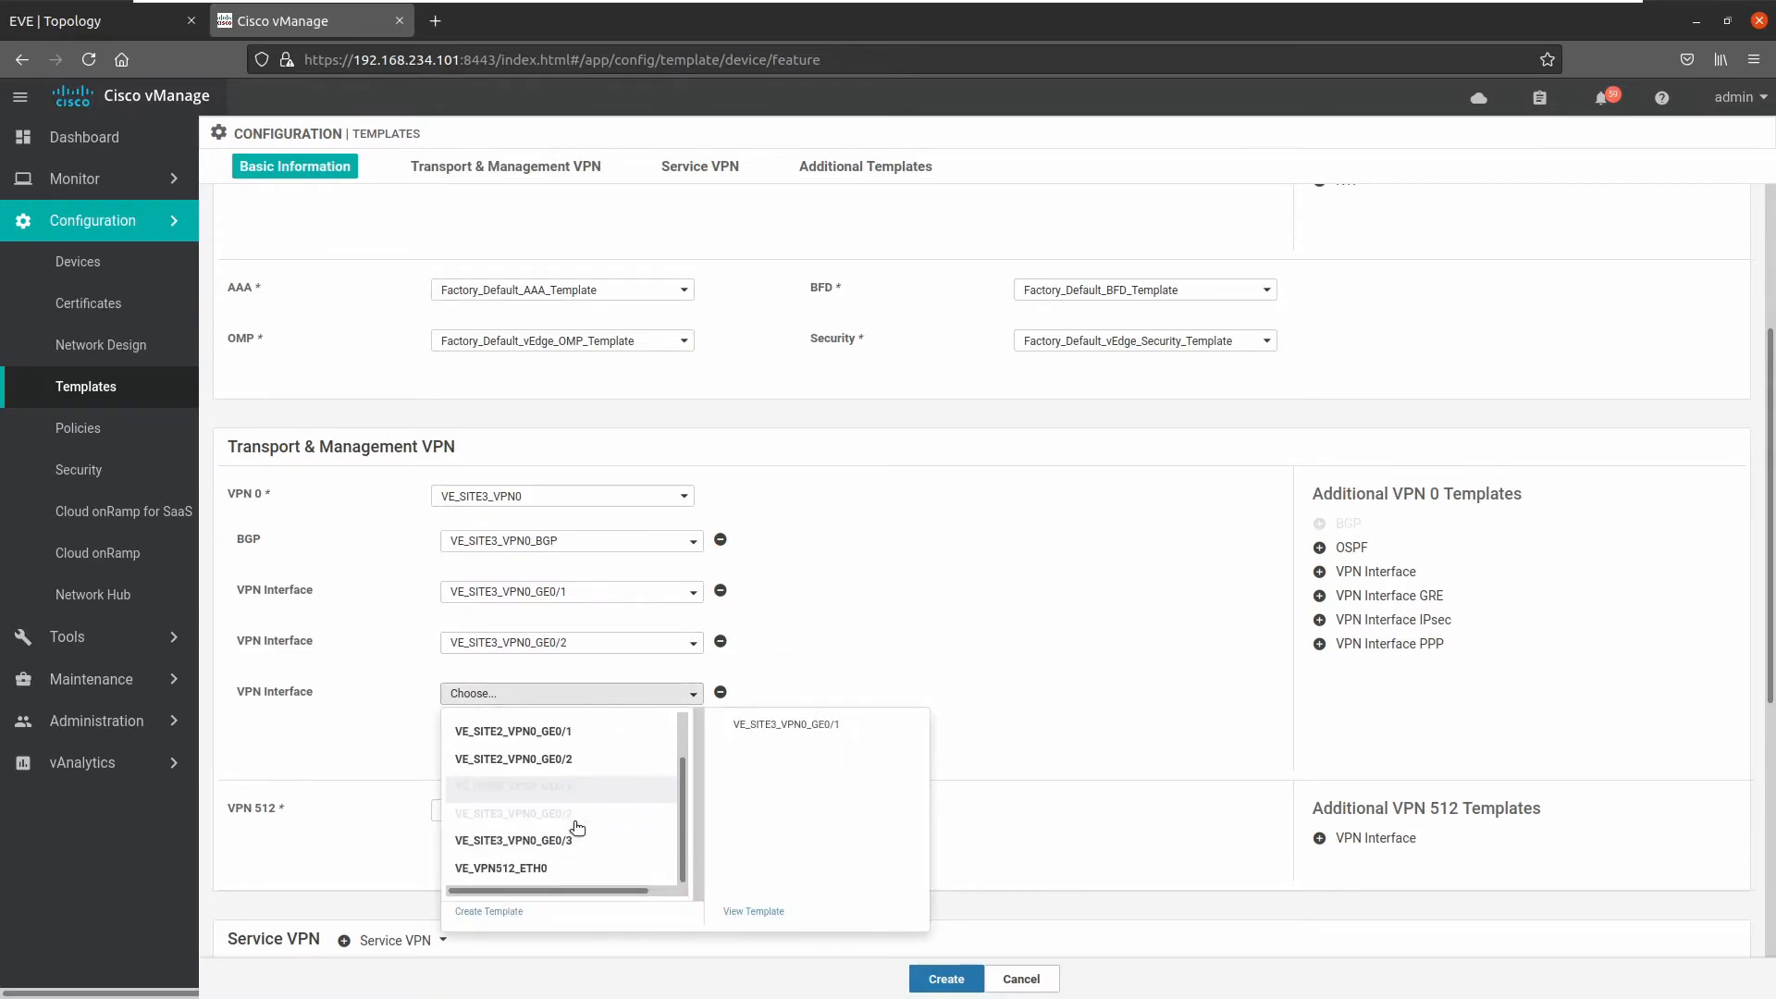
click(566, 841)
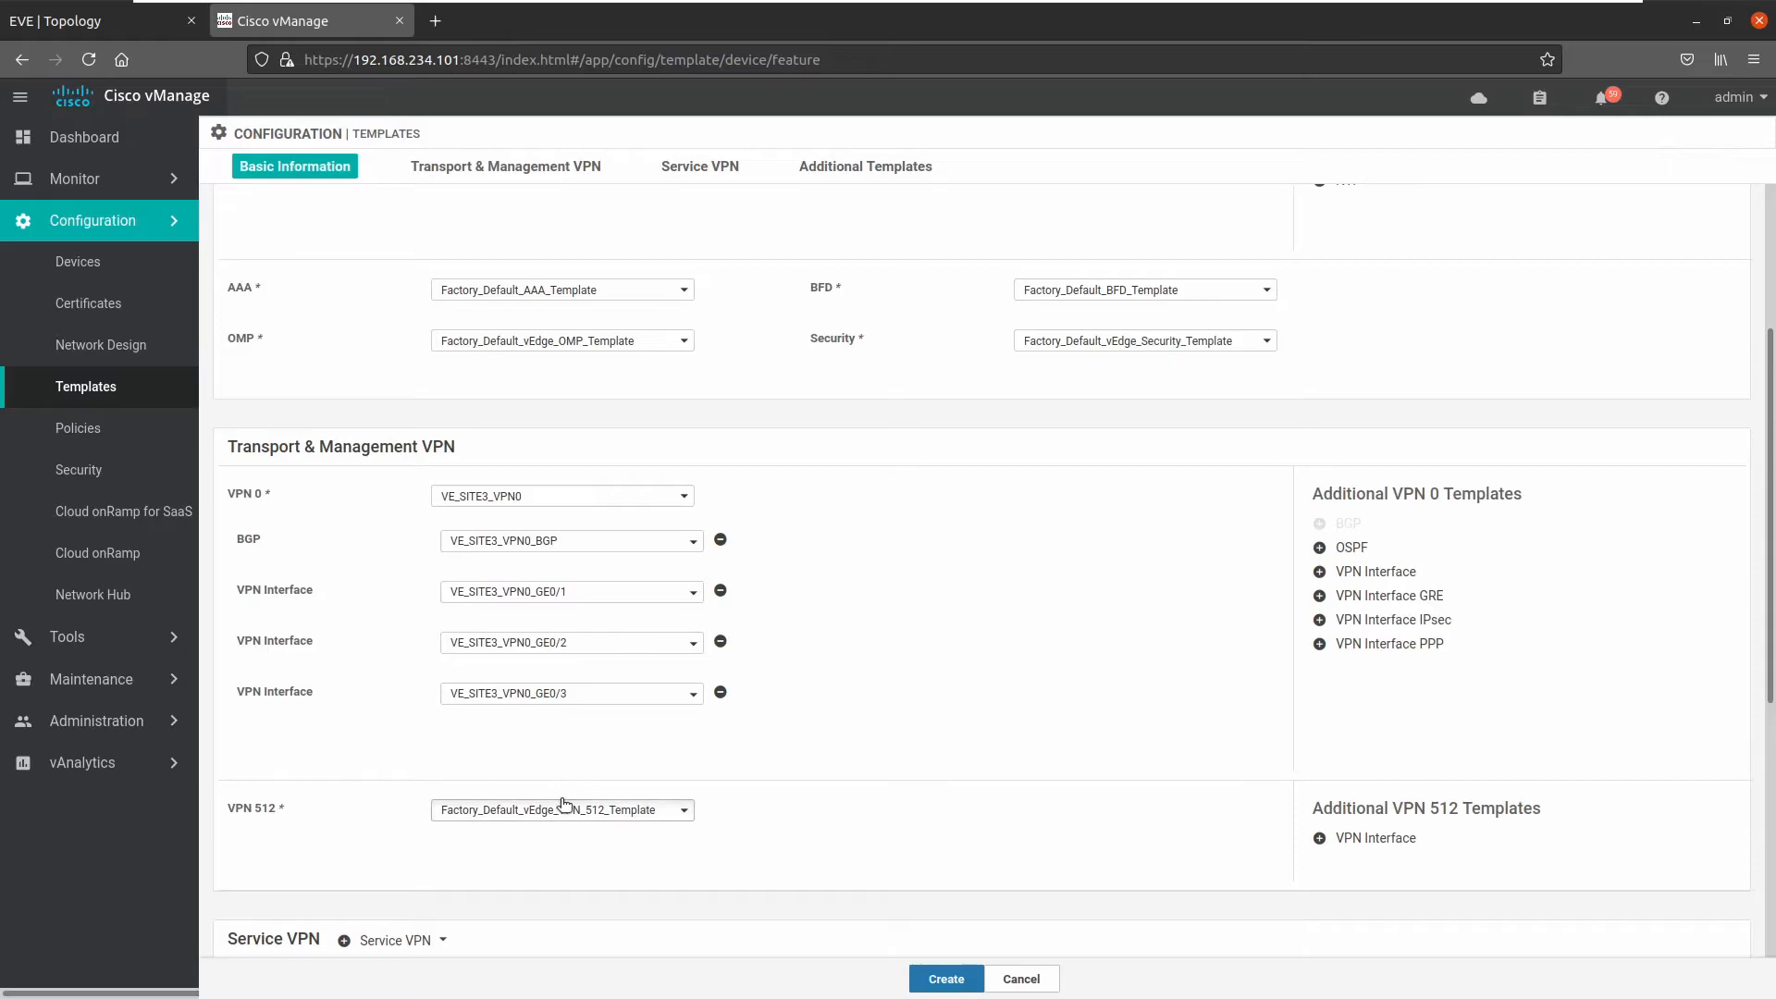
- Set the VPN 512 template to VE_VPN512 and add a VPN 512 interface using VE_VPN512_ETH0
click(563, 807)
click(467, 867)
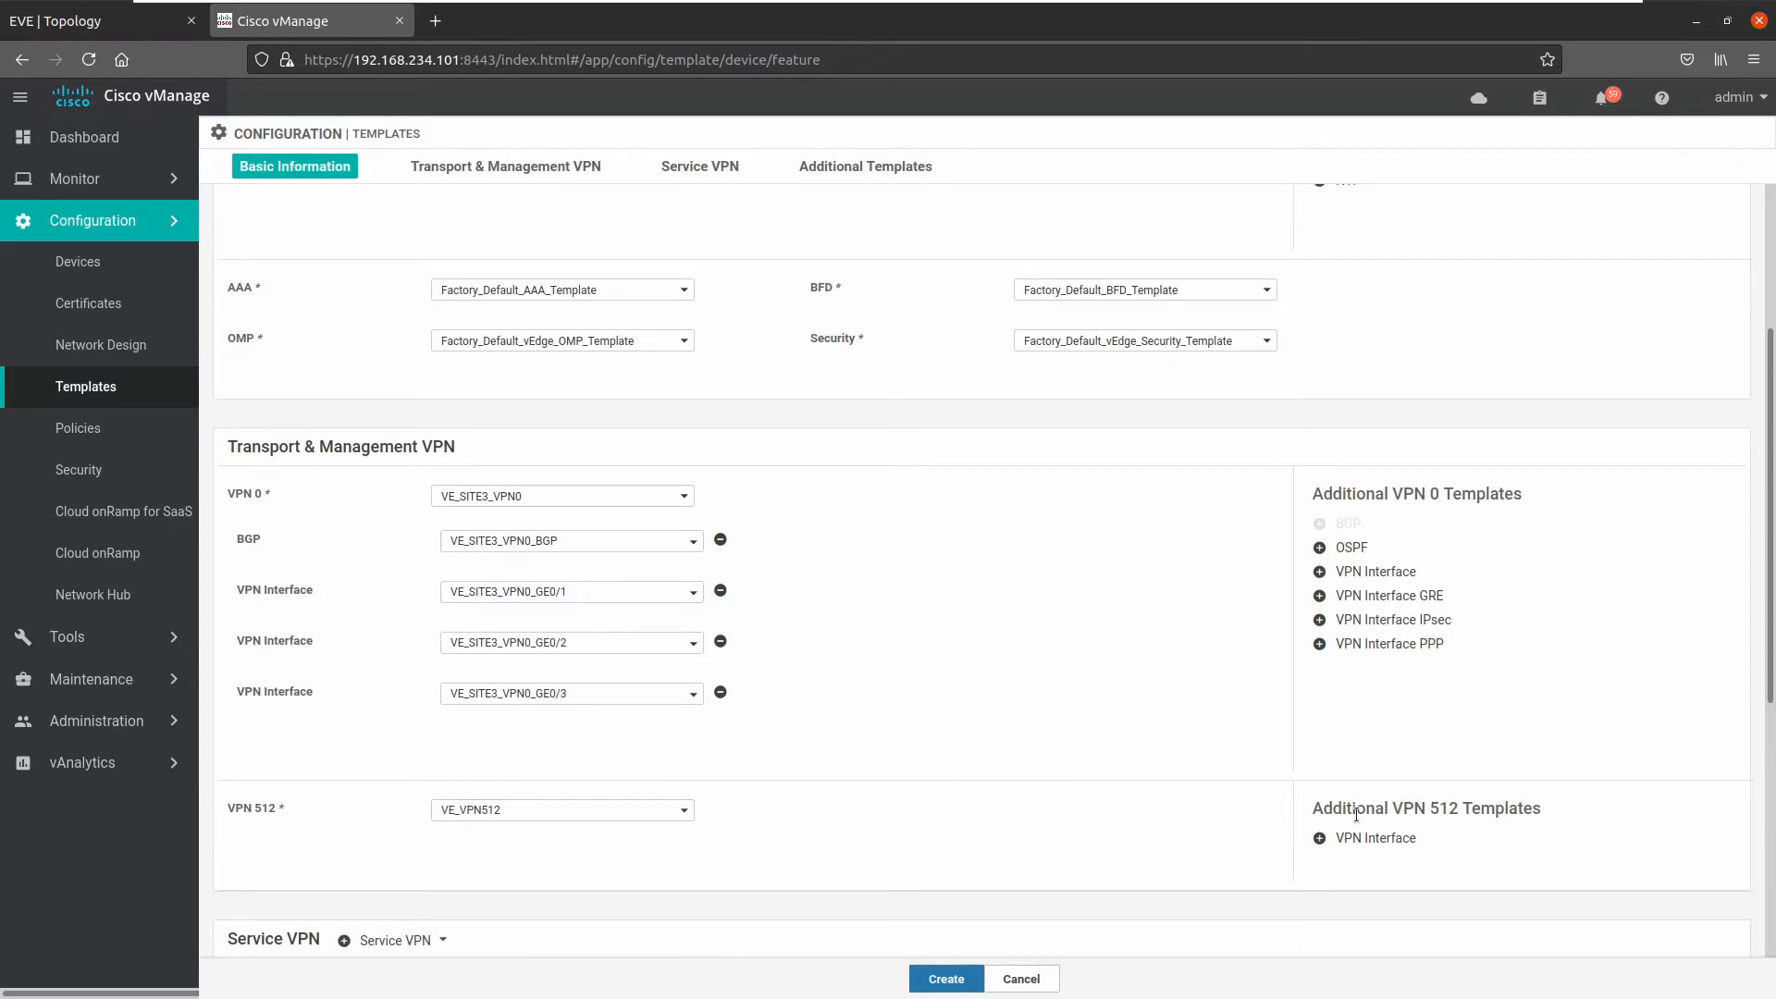
scroll(906, 801, down, 3)
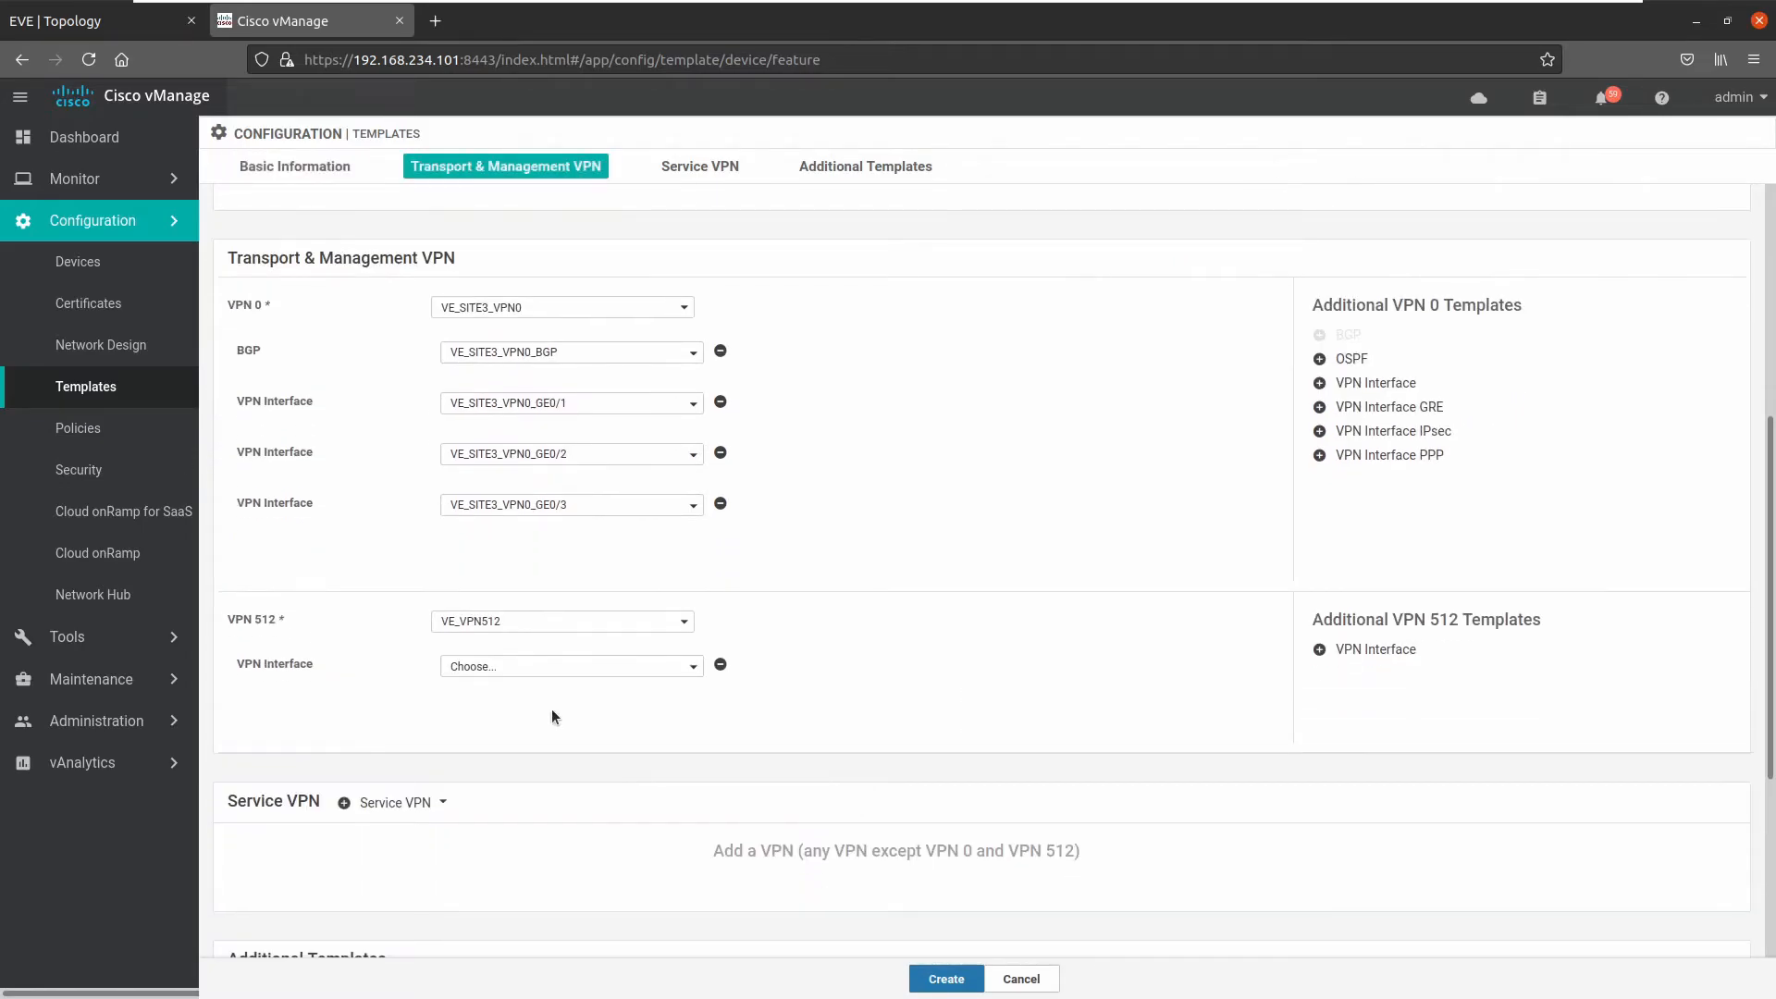
click(519, 668)
scroll(546, 777, down, 2)
scroll(546, 777, down, 2)
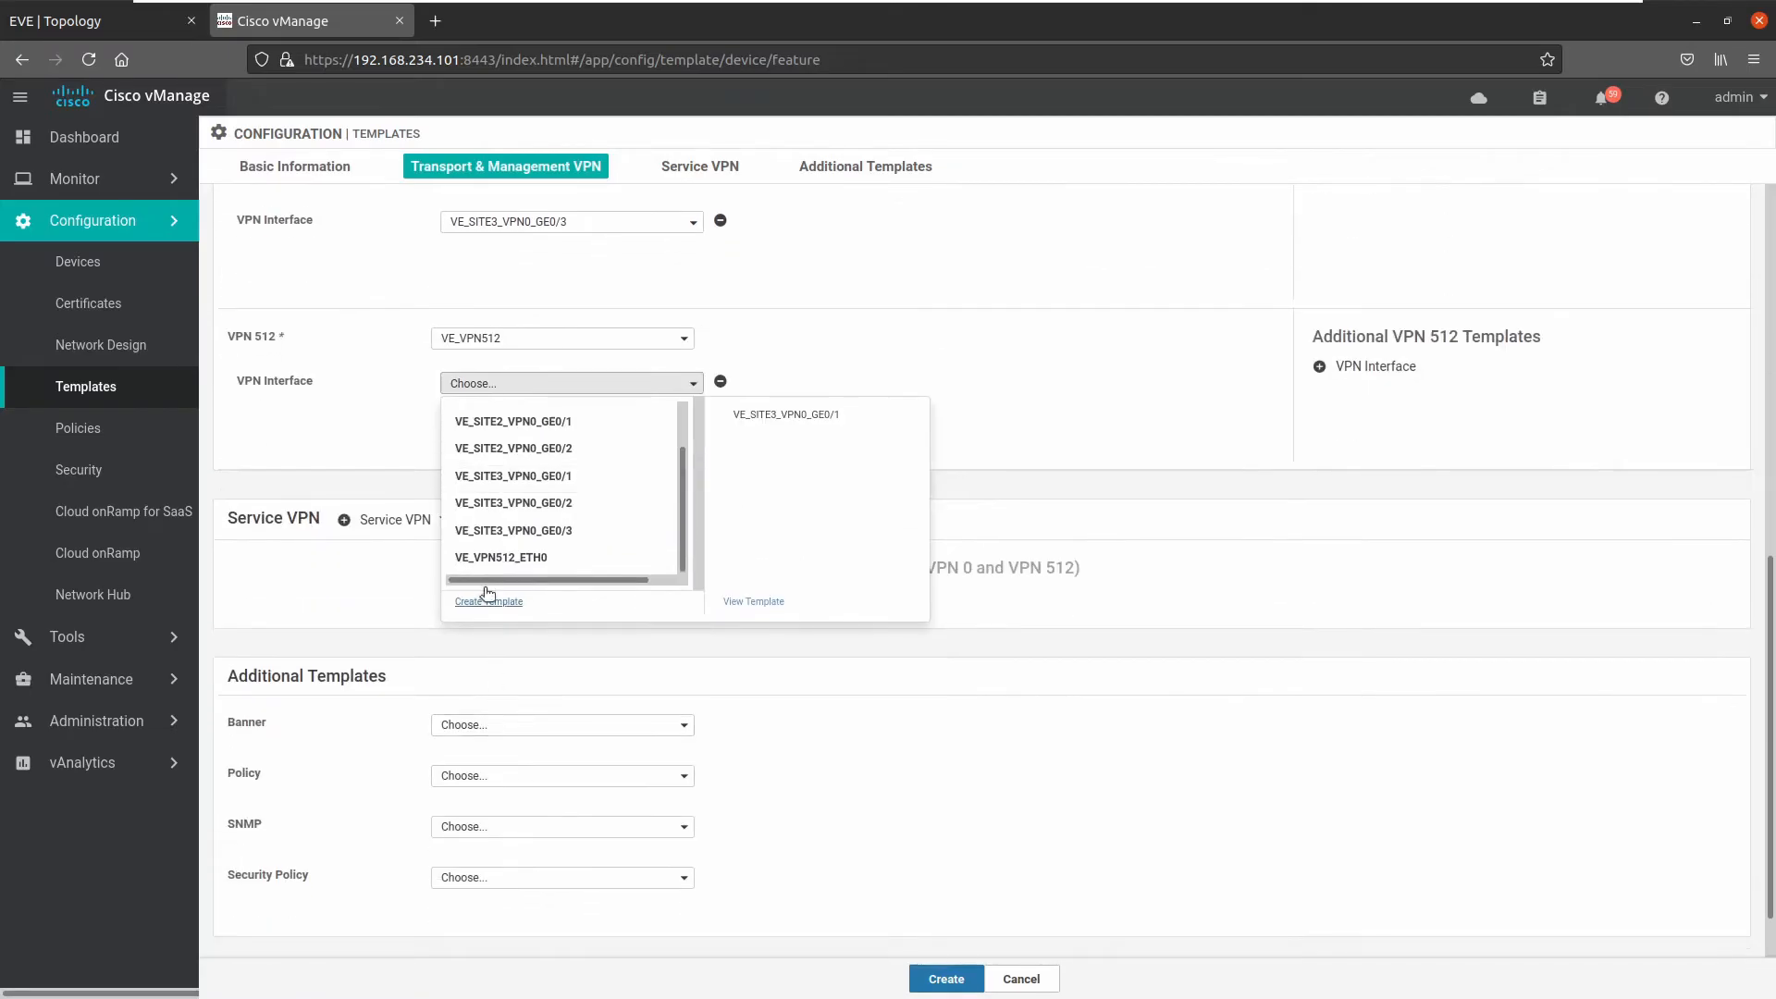
click(520, 557)
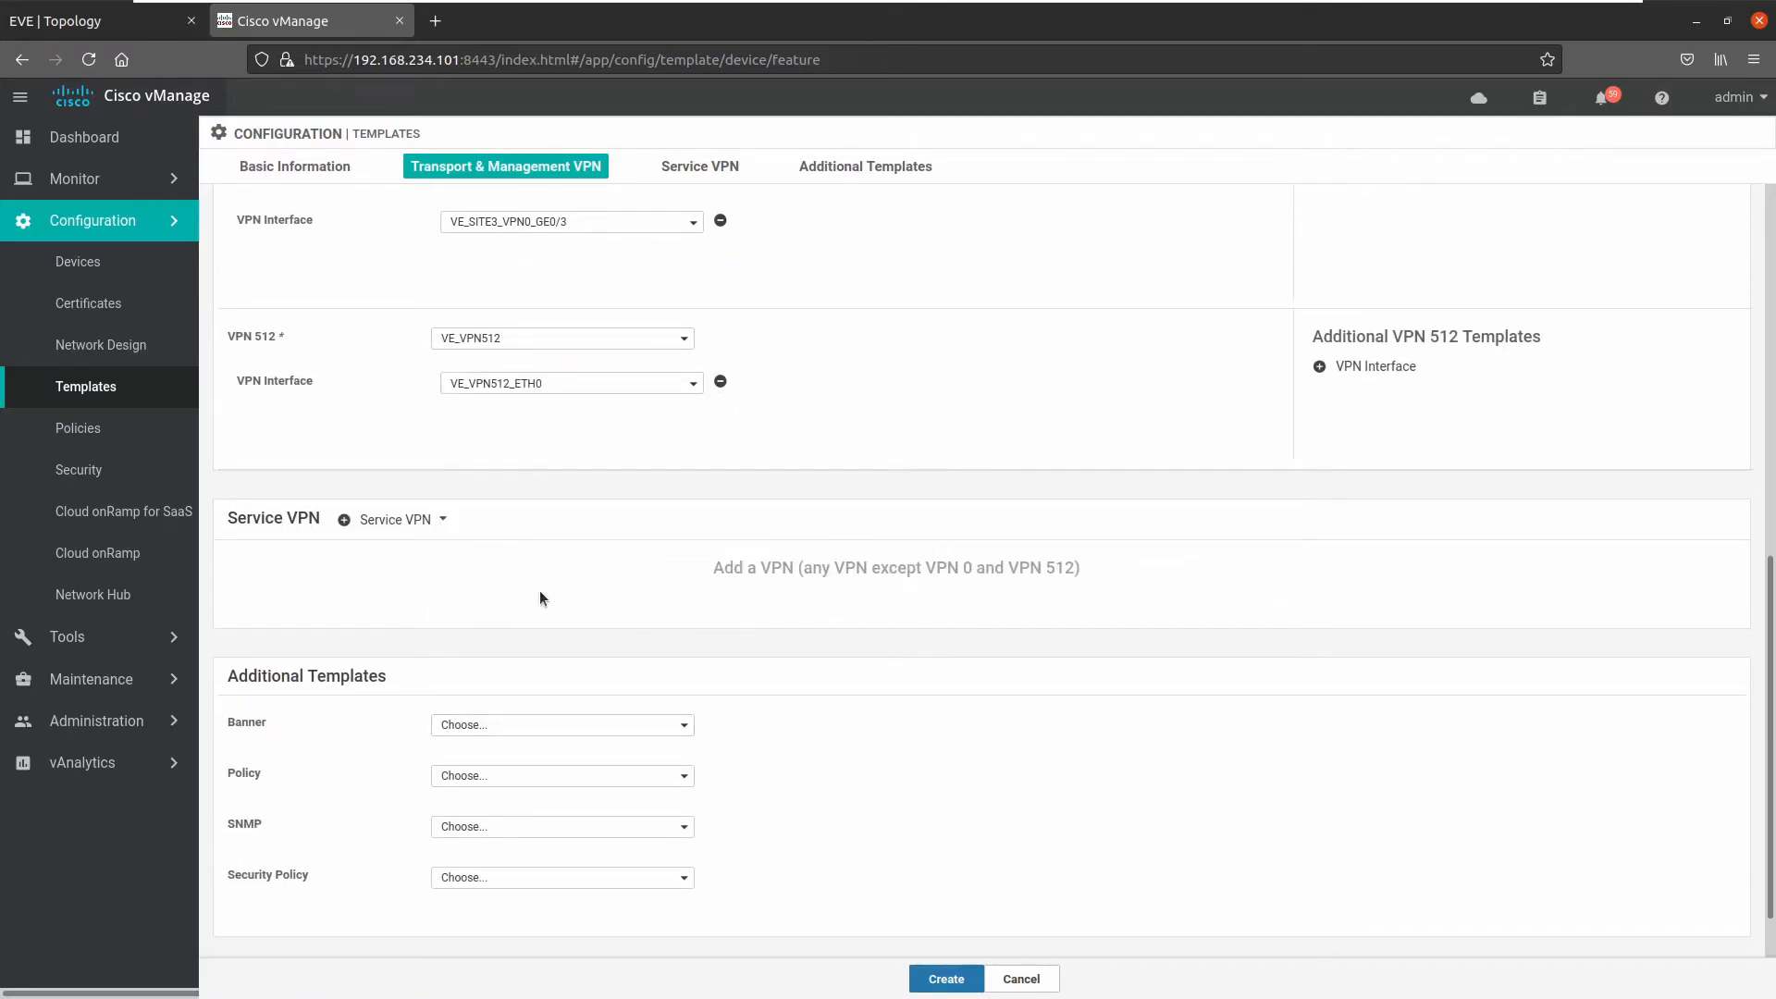
- Choose VE_BANNER as the banner template and create the Site 3 device template
click(566, 726)
click(505, 791)
scroll(811, 730, up, 3)
scroll(811, 730, up, 1)
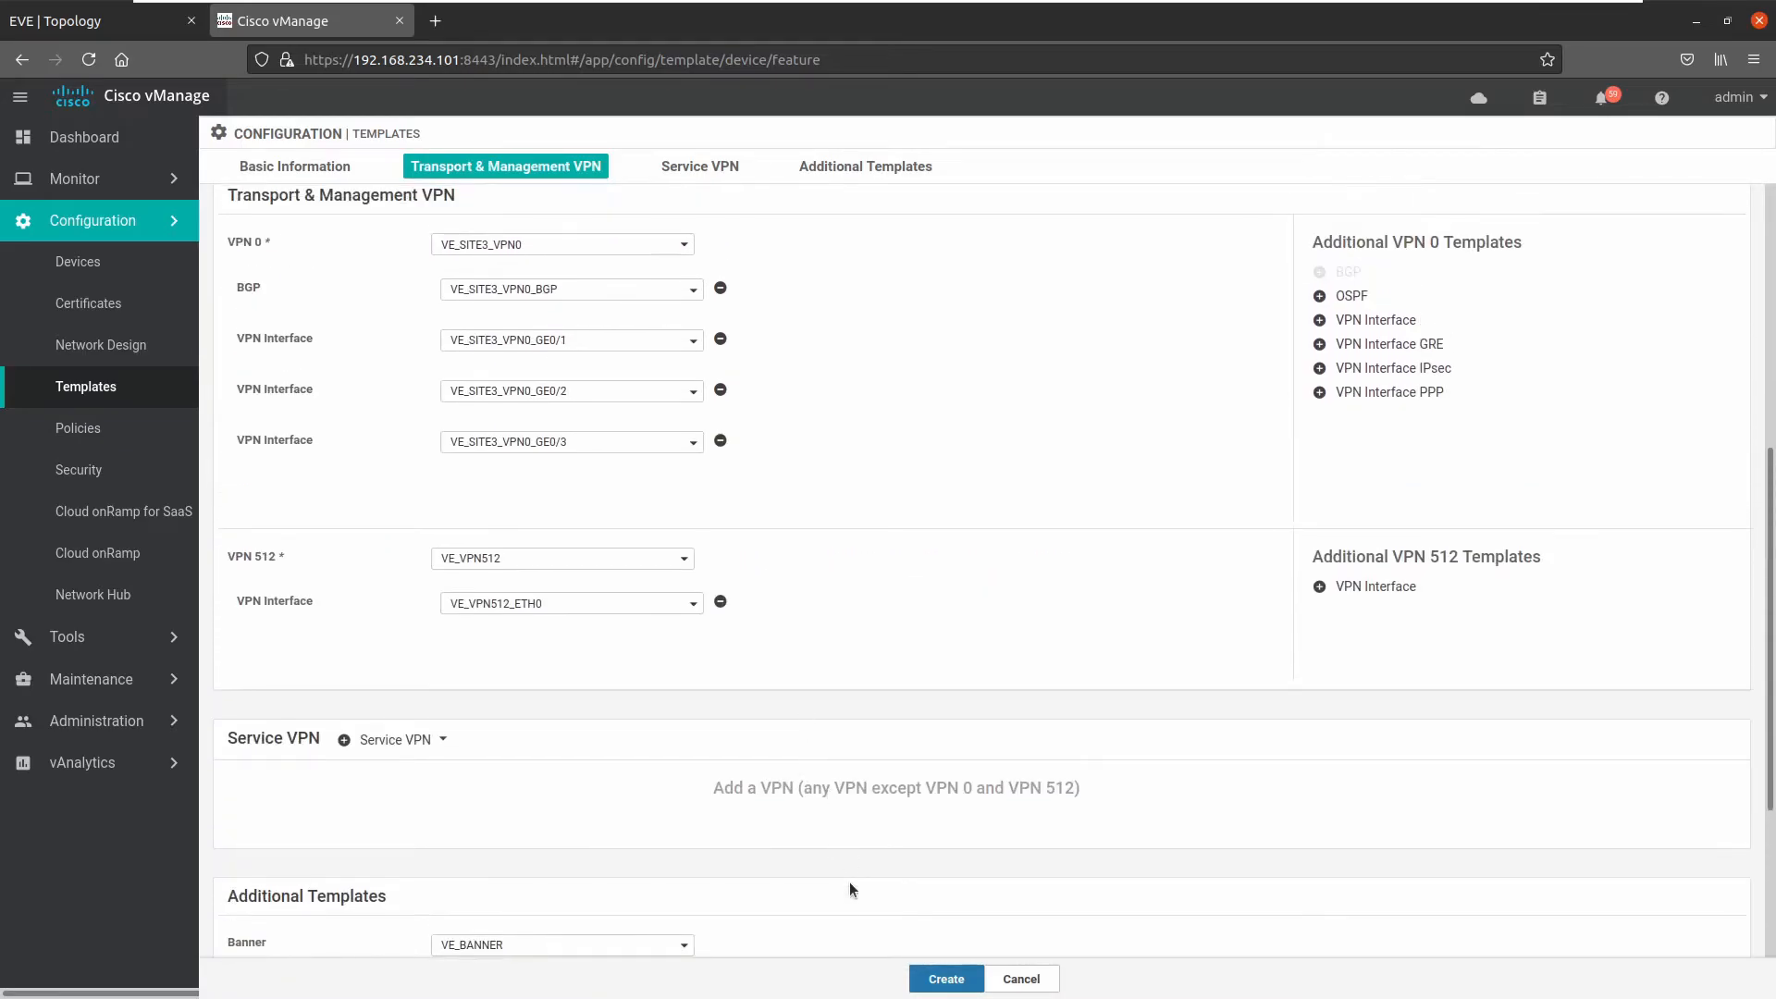
click(919, 985)
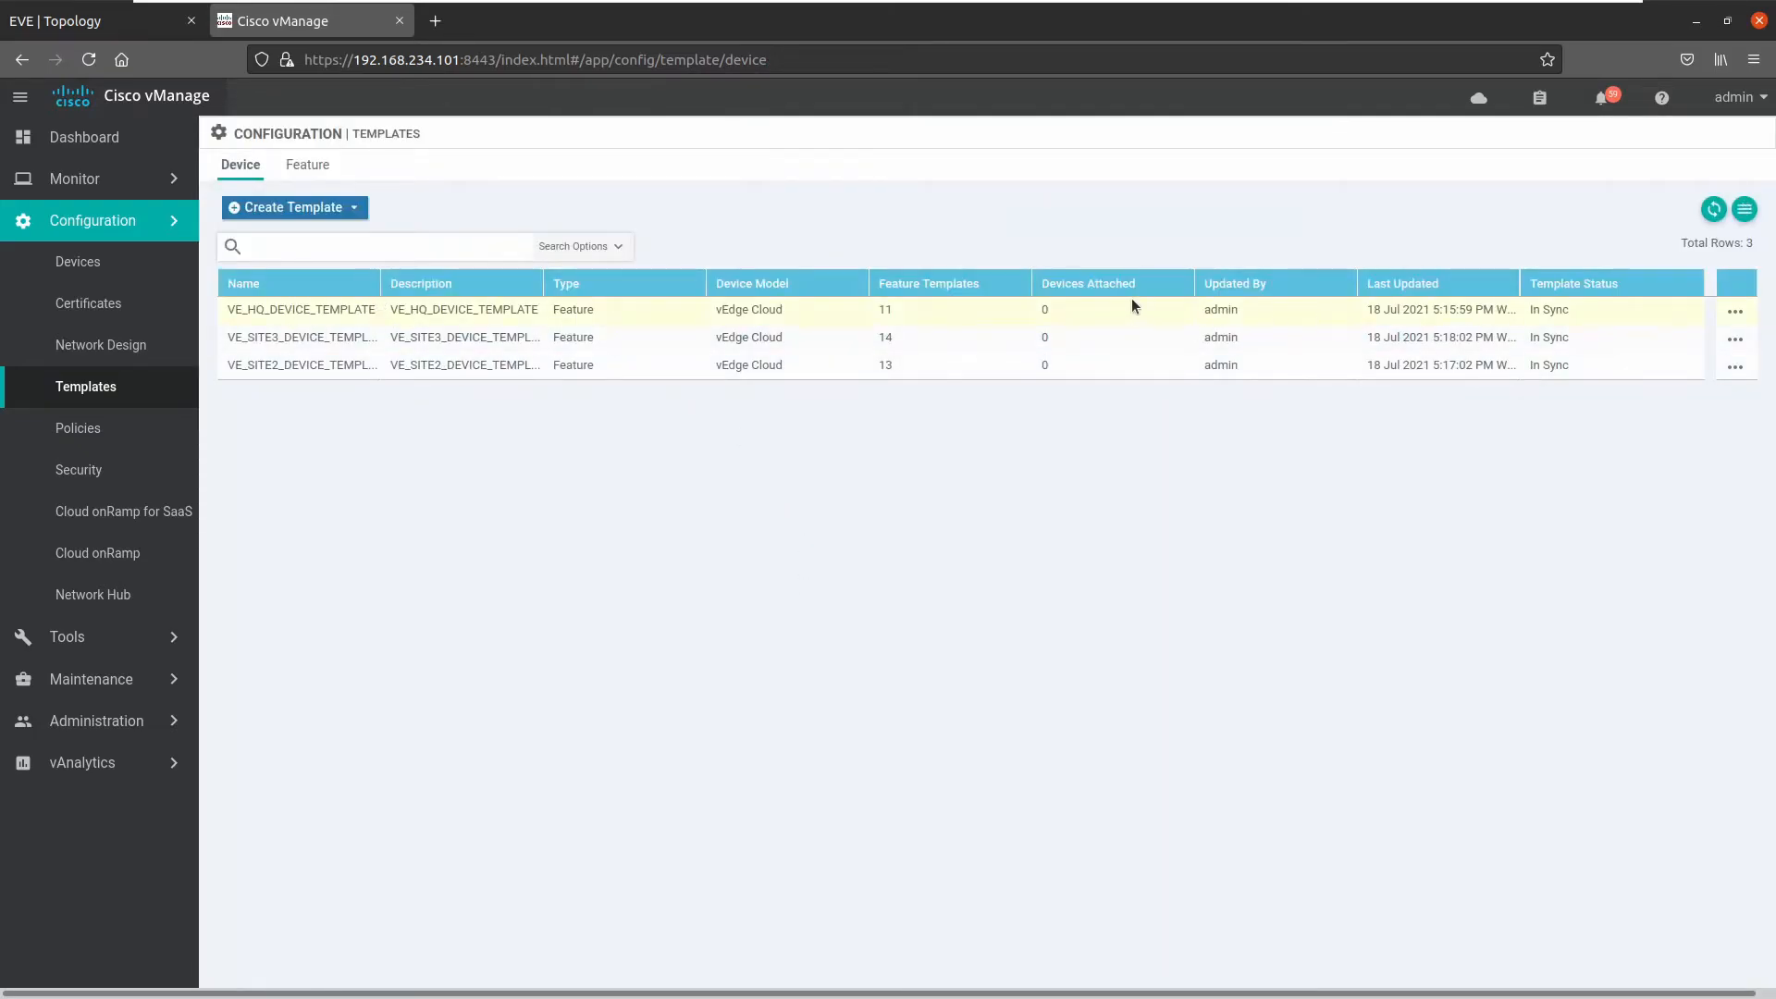
- Attach device VE1 to VE_HQ_DEVICE_TEMPLATE
click(1735, 312)
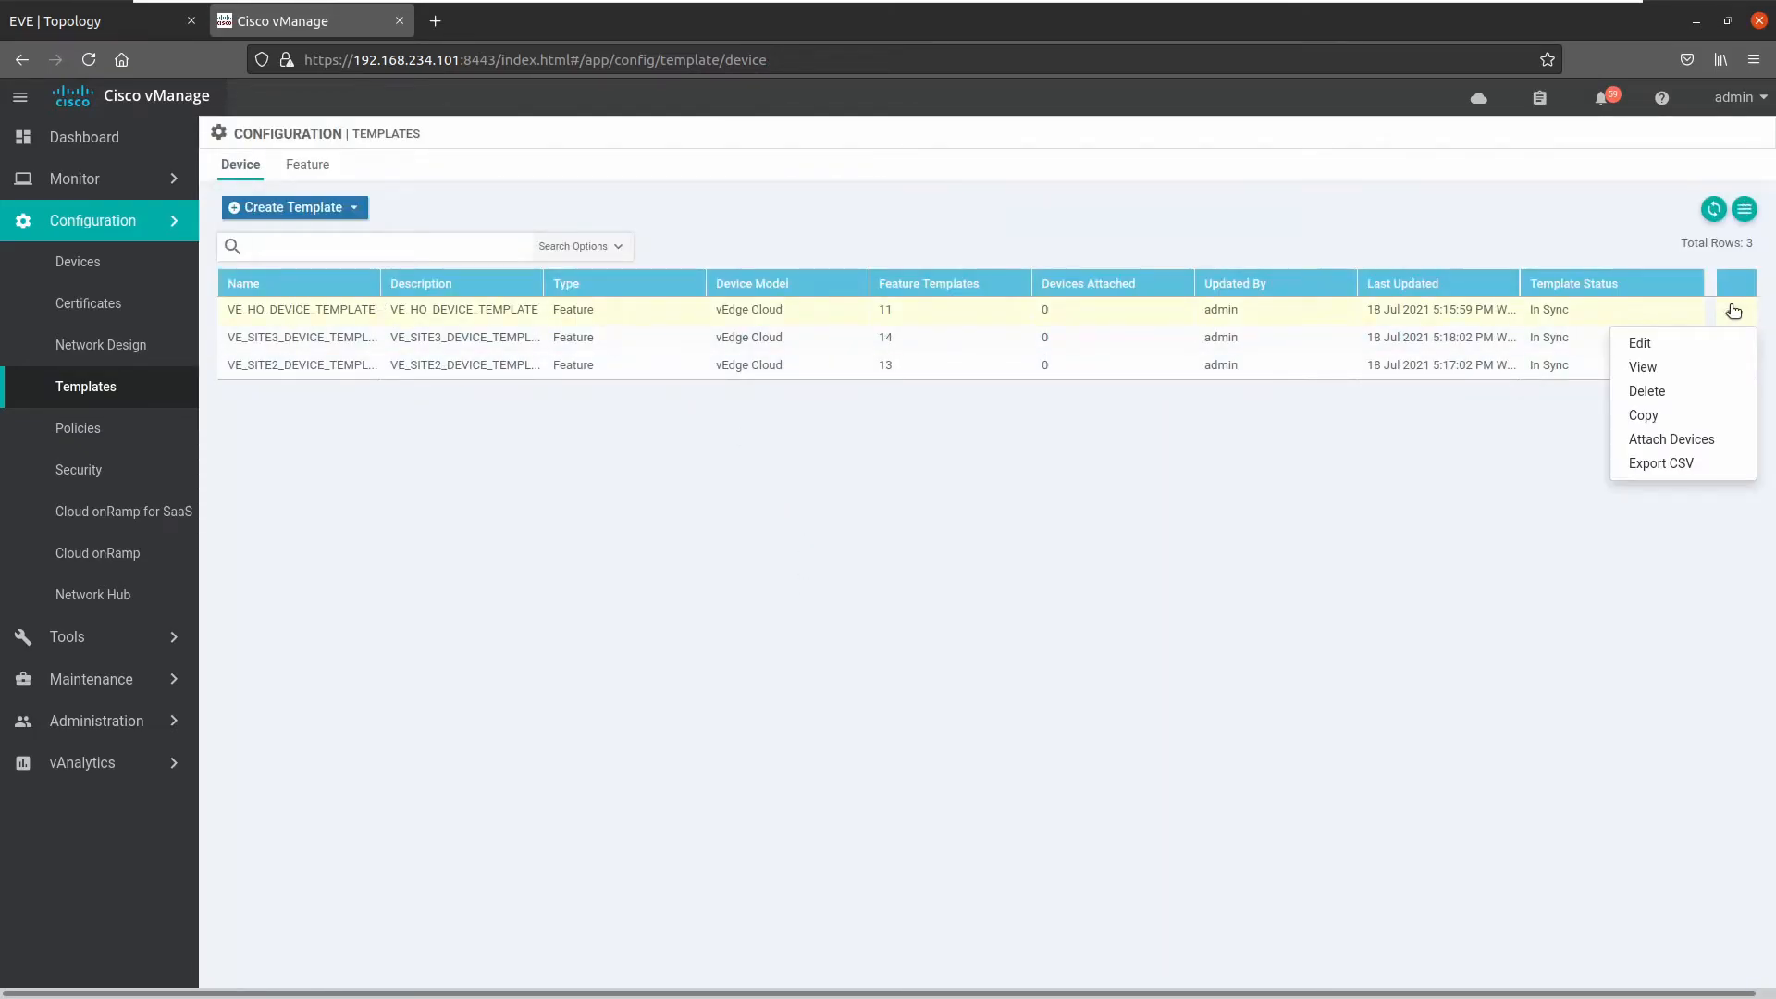
click(1686, 438)
click(259, 469)
click(888, 540)
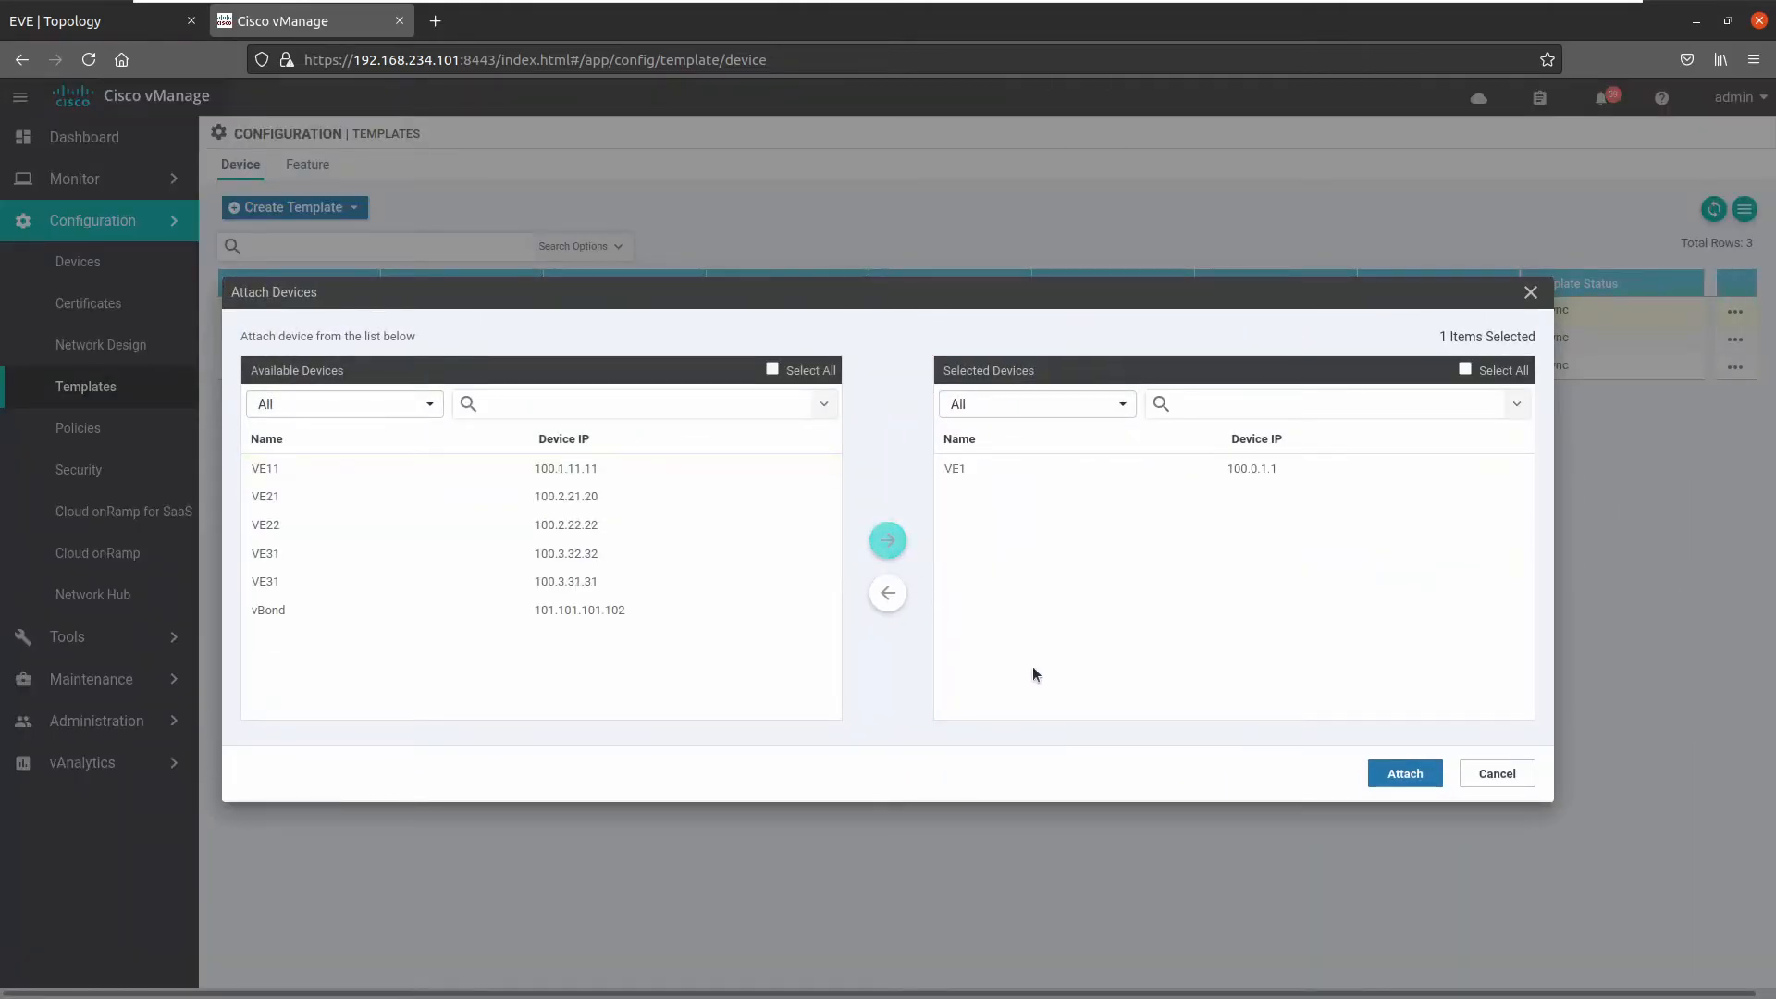
click(1404, 774)
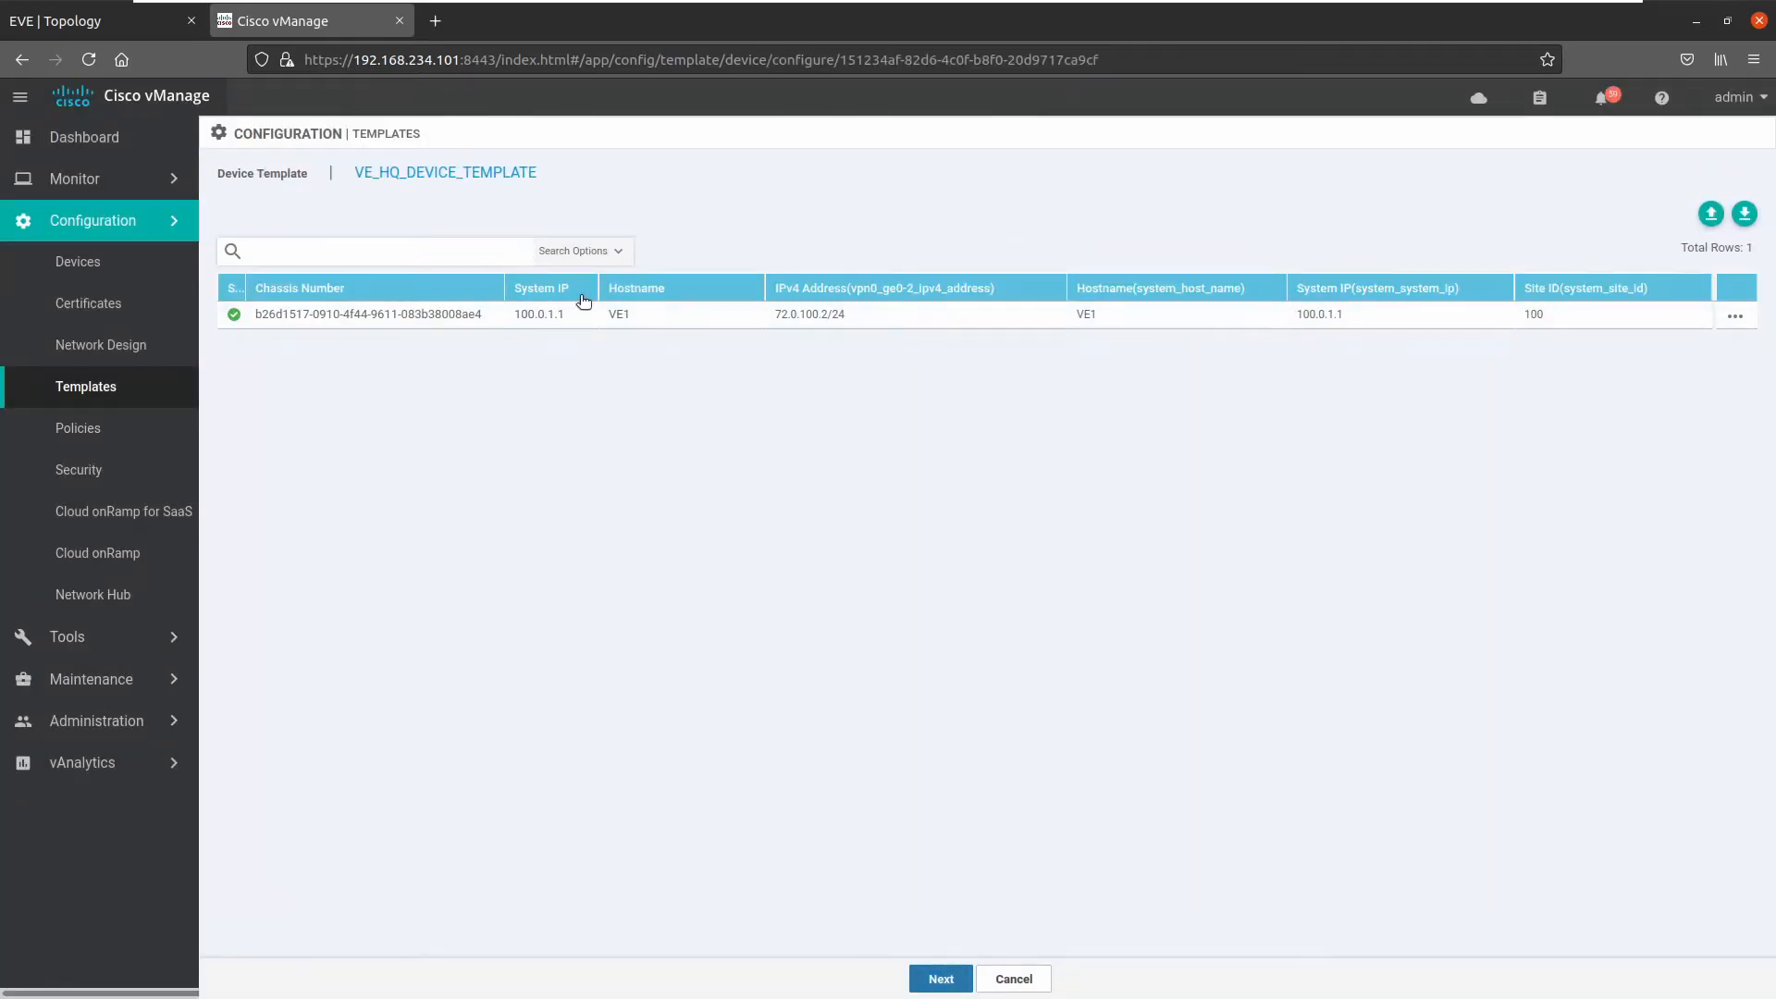
- Review and accept VE1's template variable values without changes, and proceed to the configuration preview
click(1749, 317)
click(1700, 359)
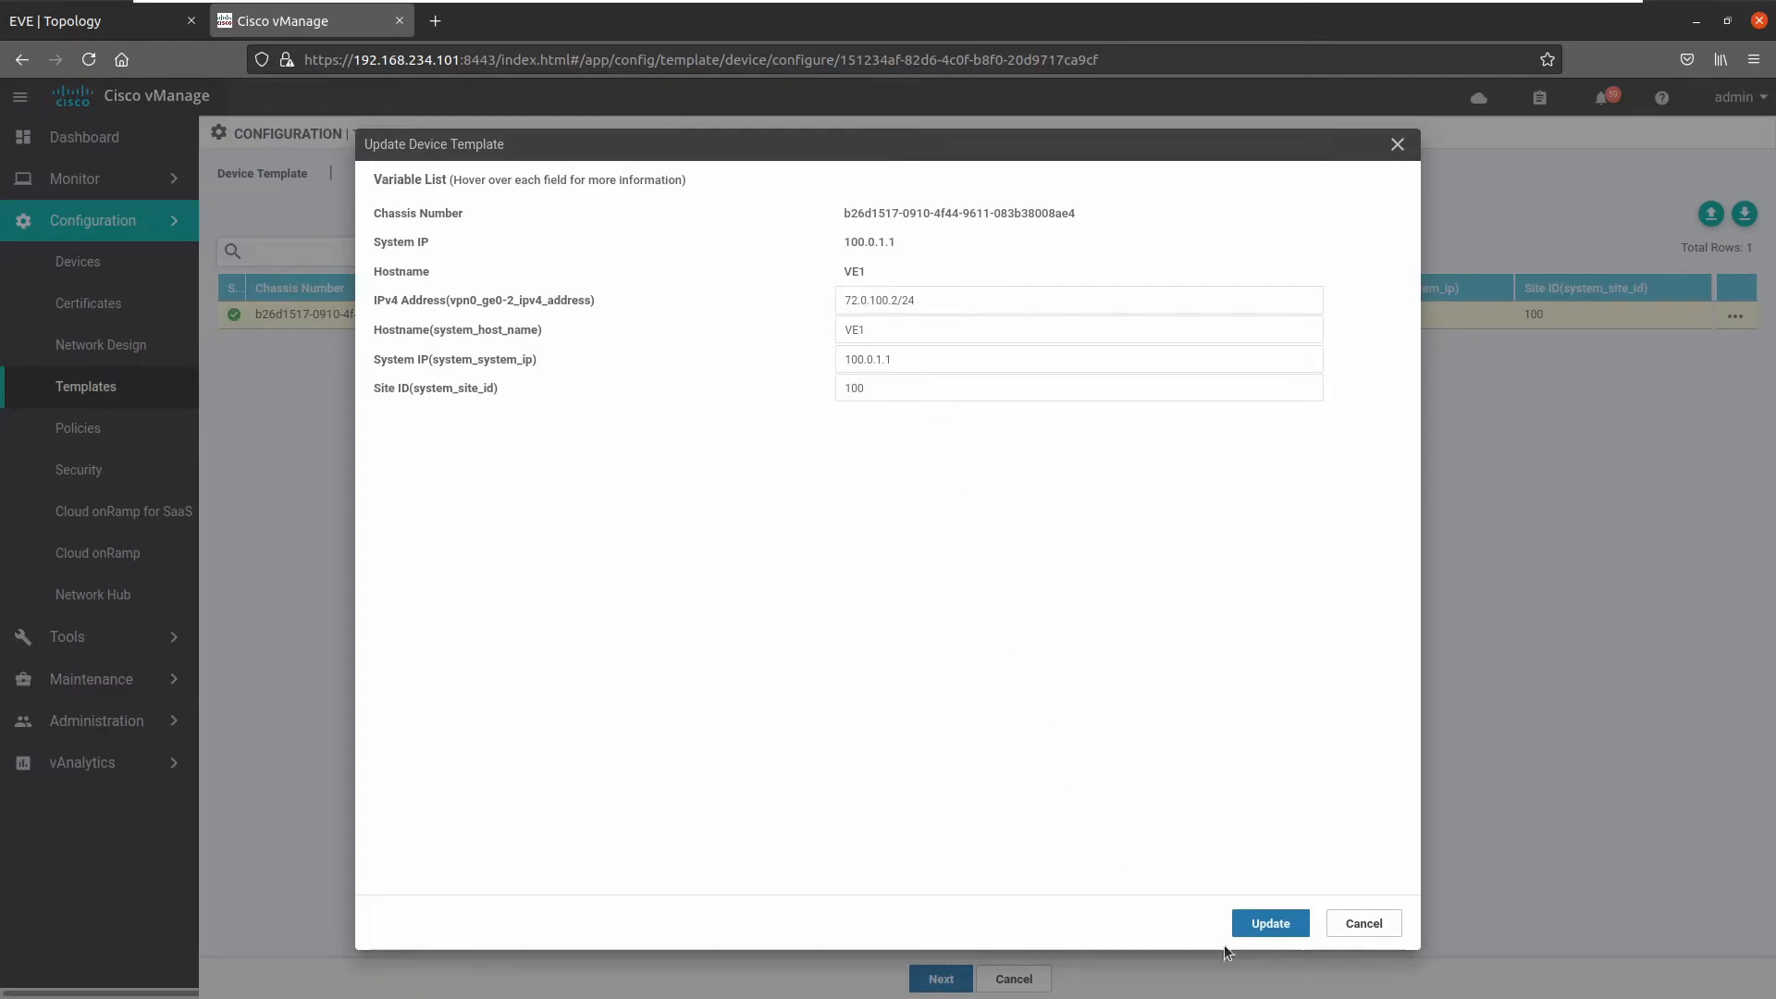
click(1272, 923)
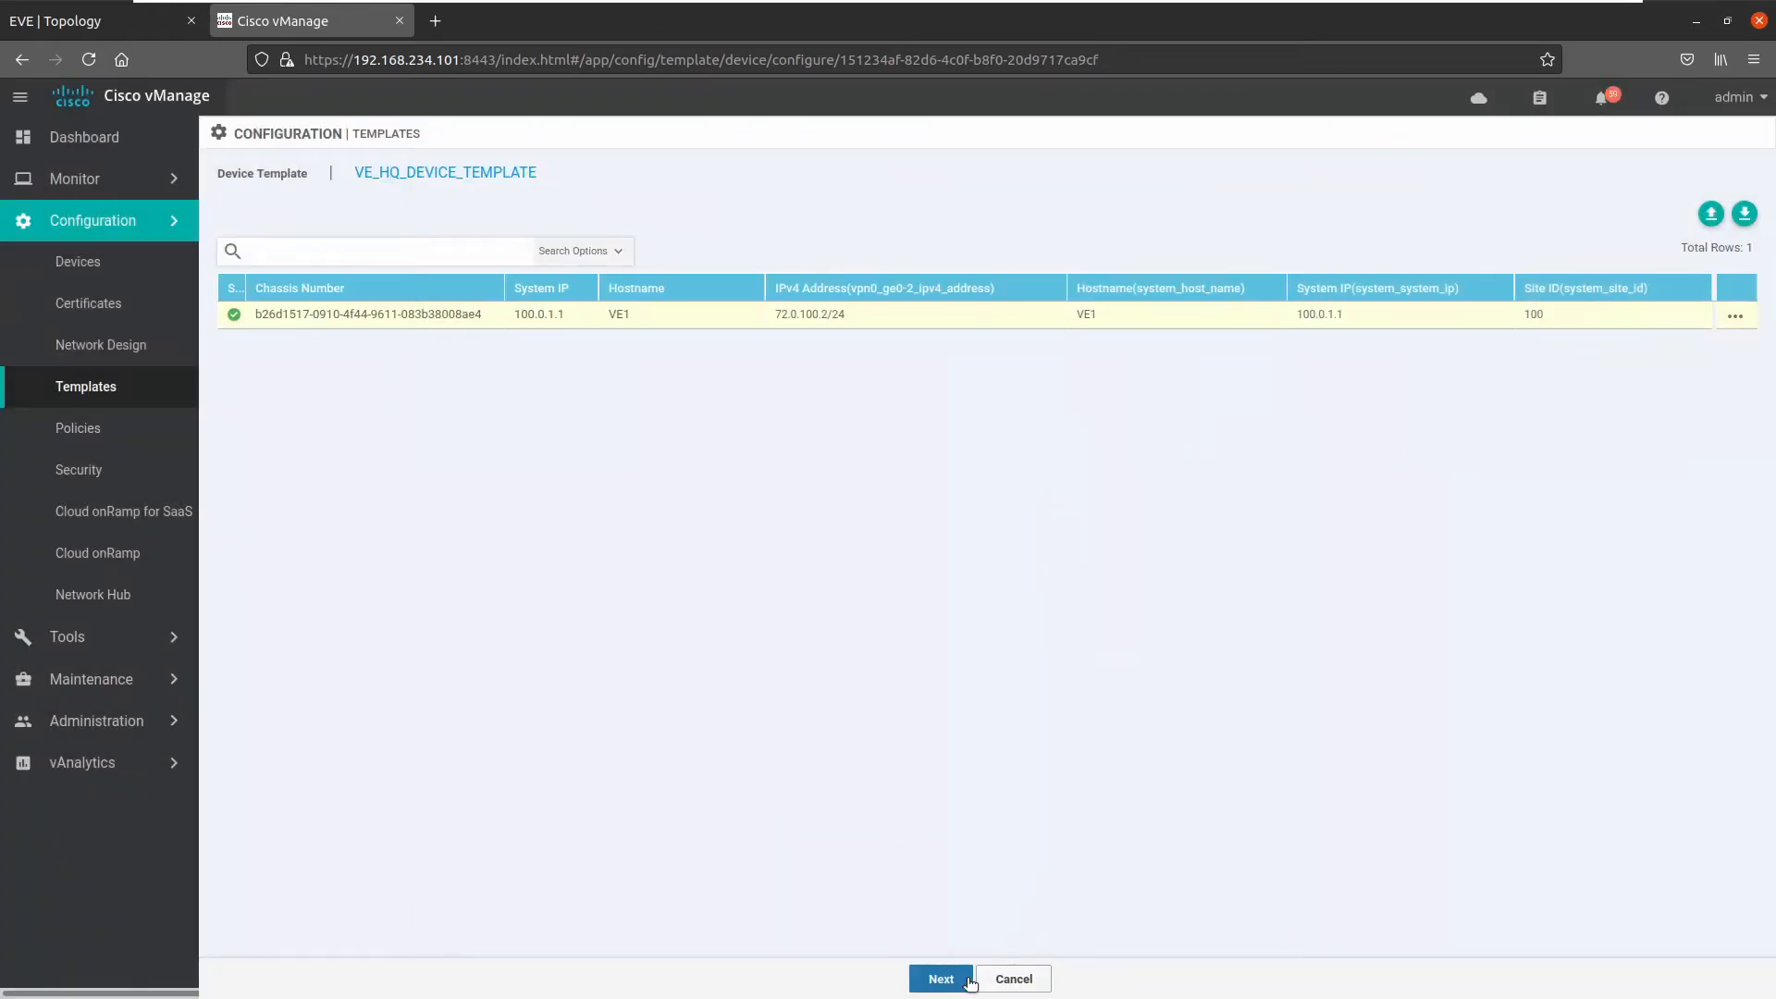
click(941, 979)
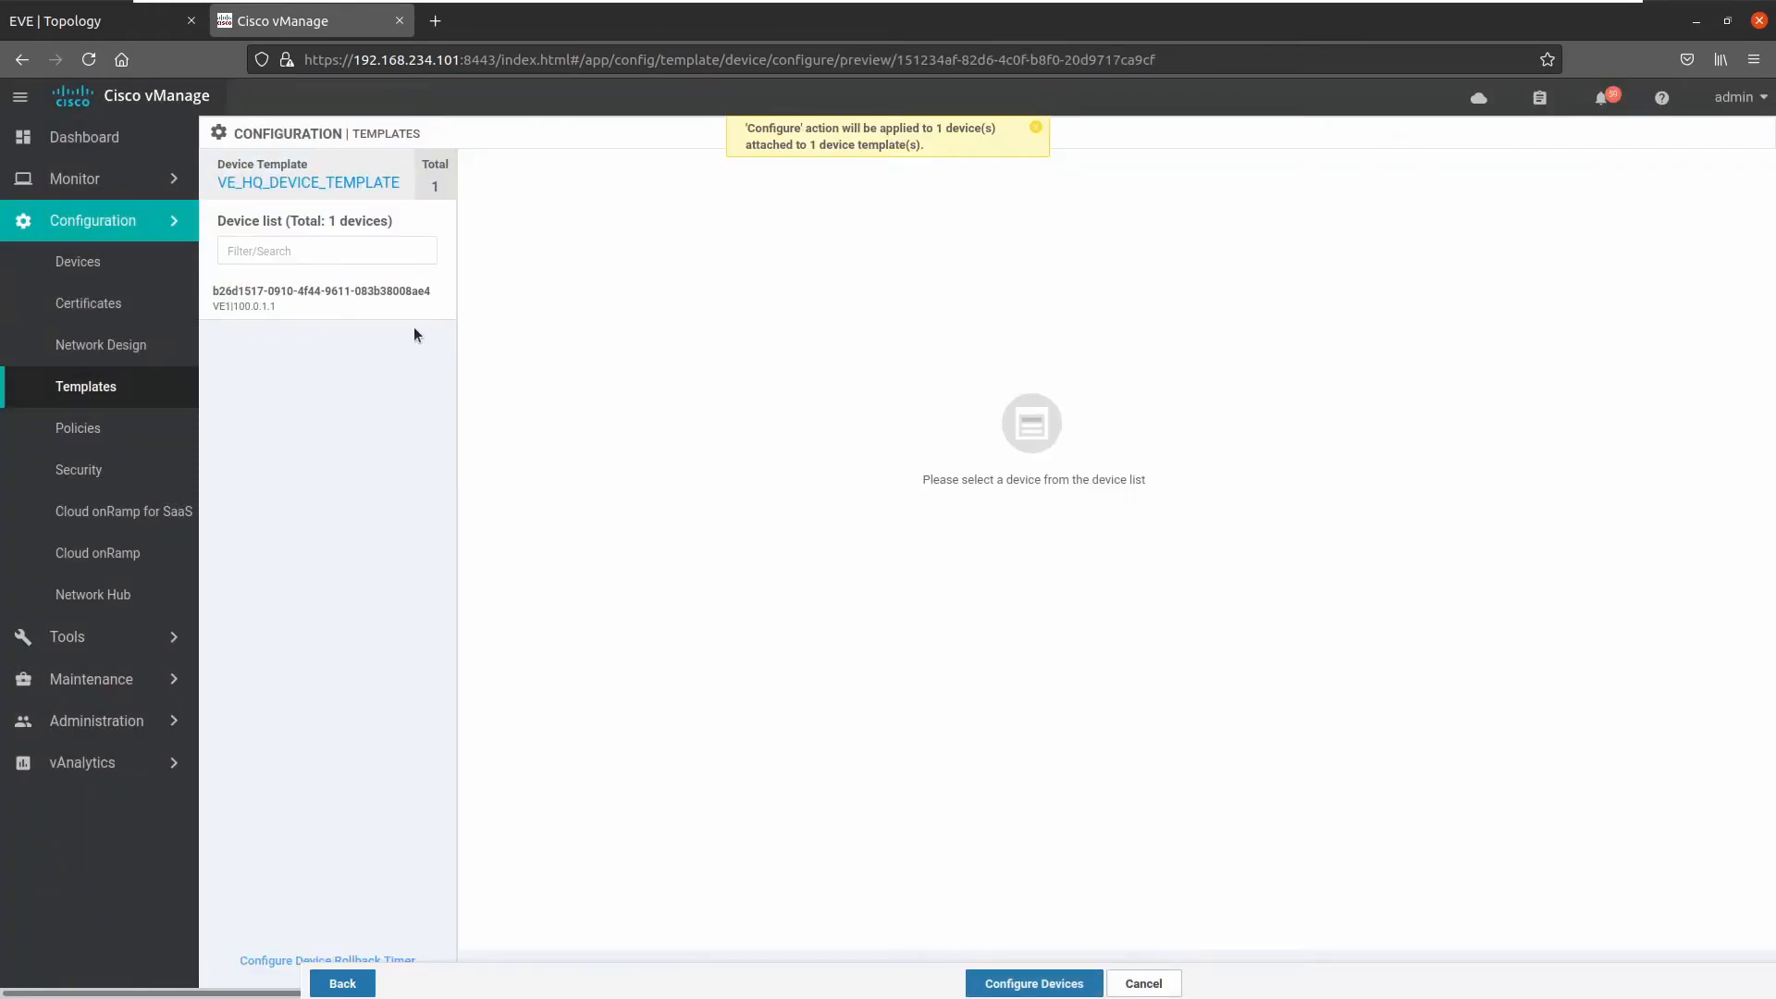
- Examine VE1's configuration preview and the full diff between its current and new configuration
click(396, 302)
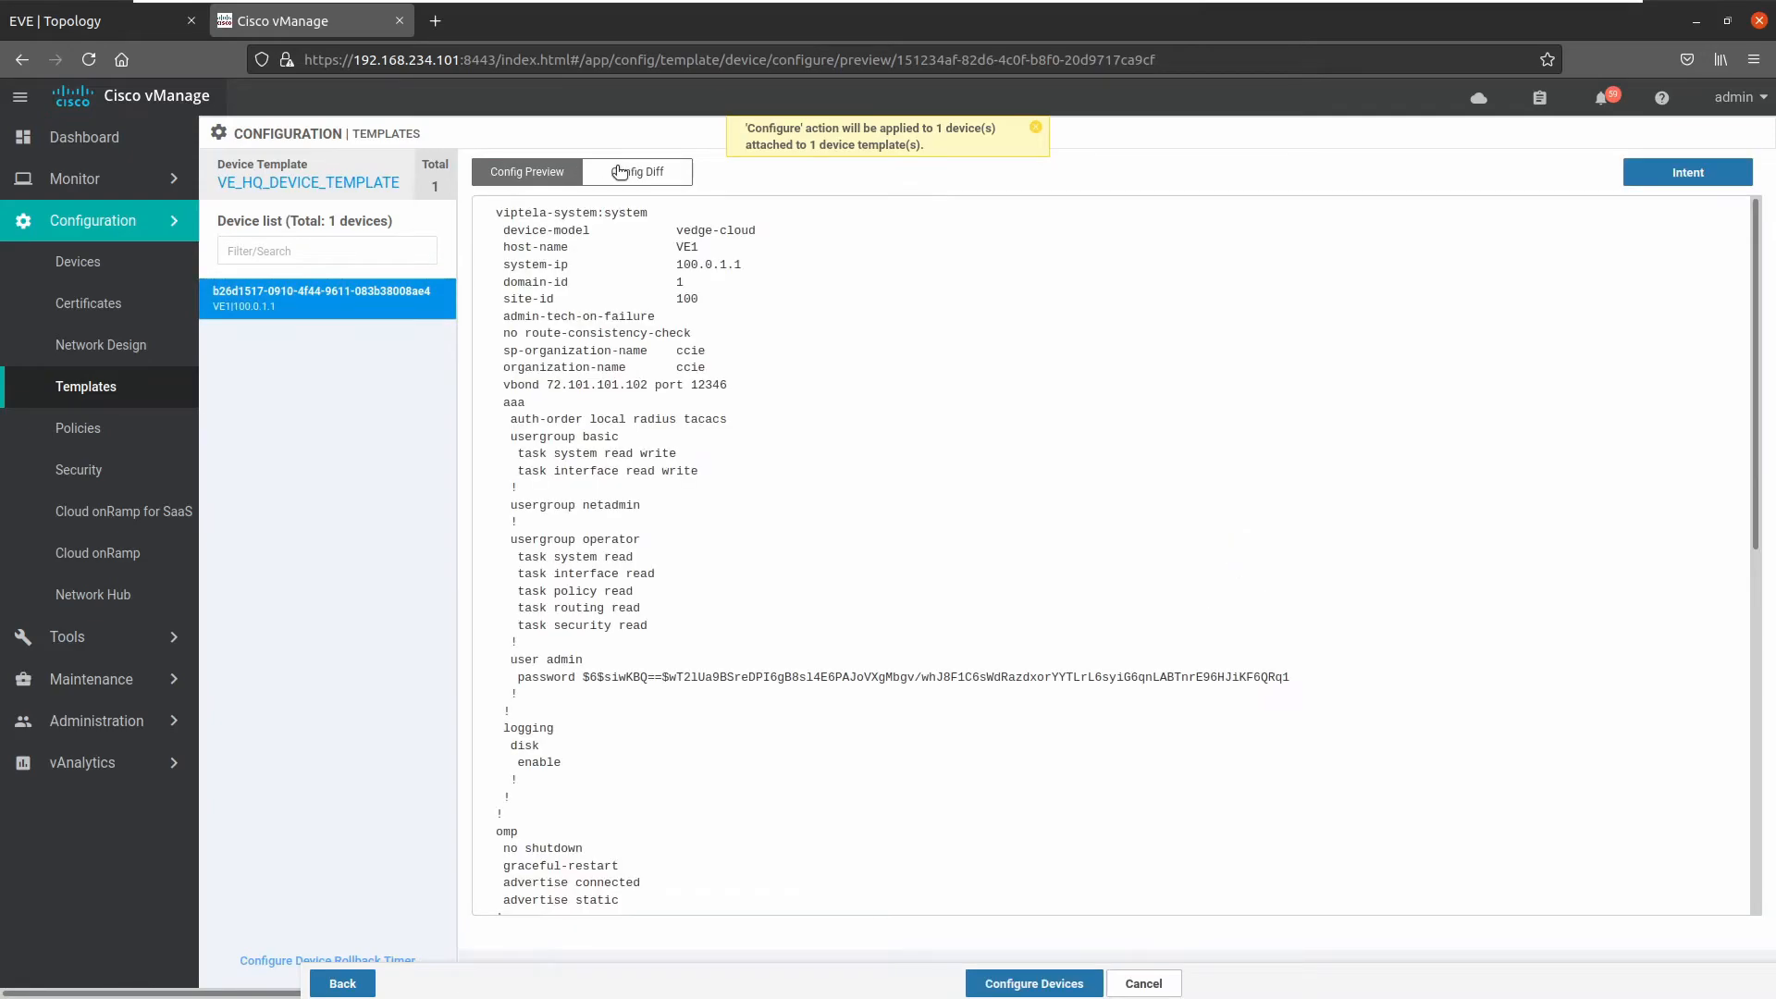
click(619, 171)
scroll(767, 424, down, 5)
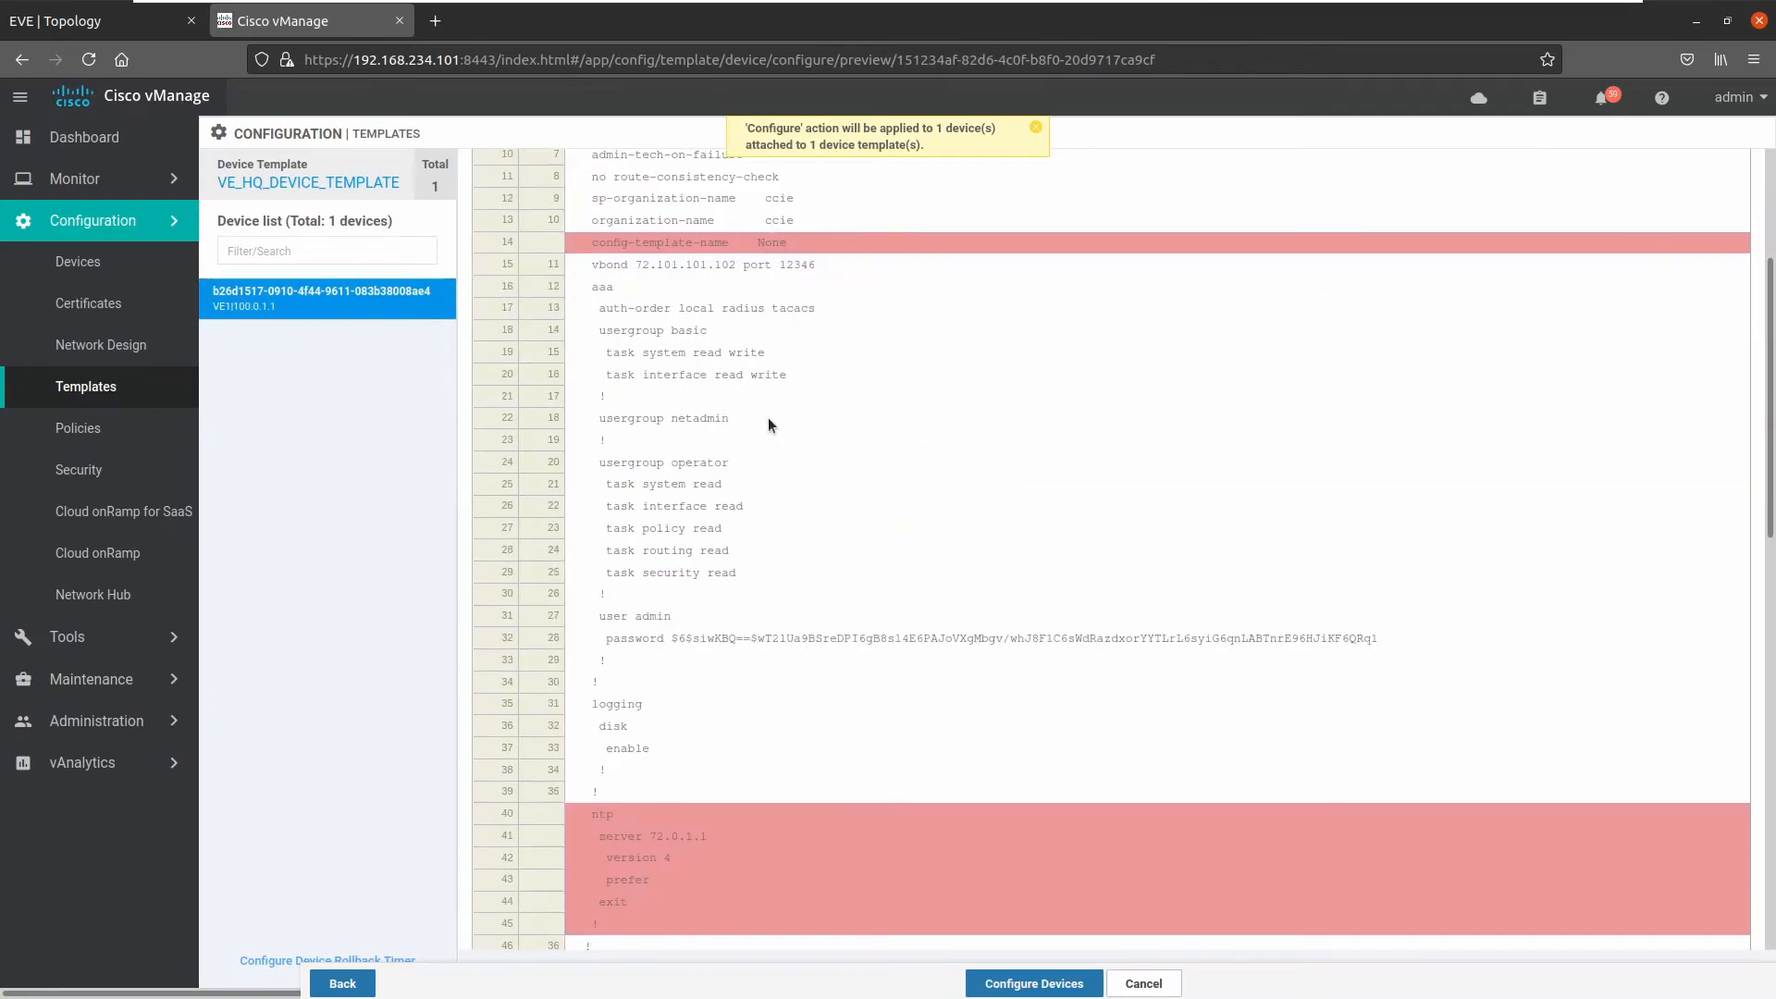
scroll(768, 425, up, 3)
scroll(768, 421, down, 3)
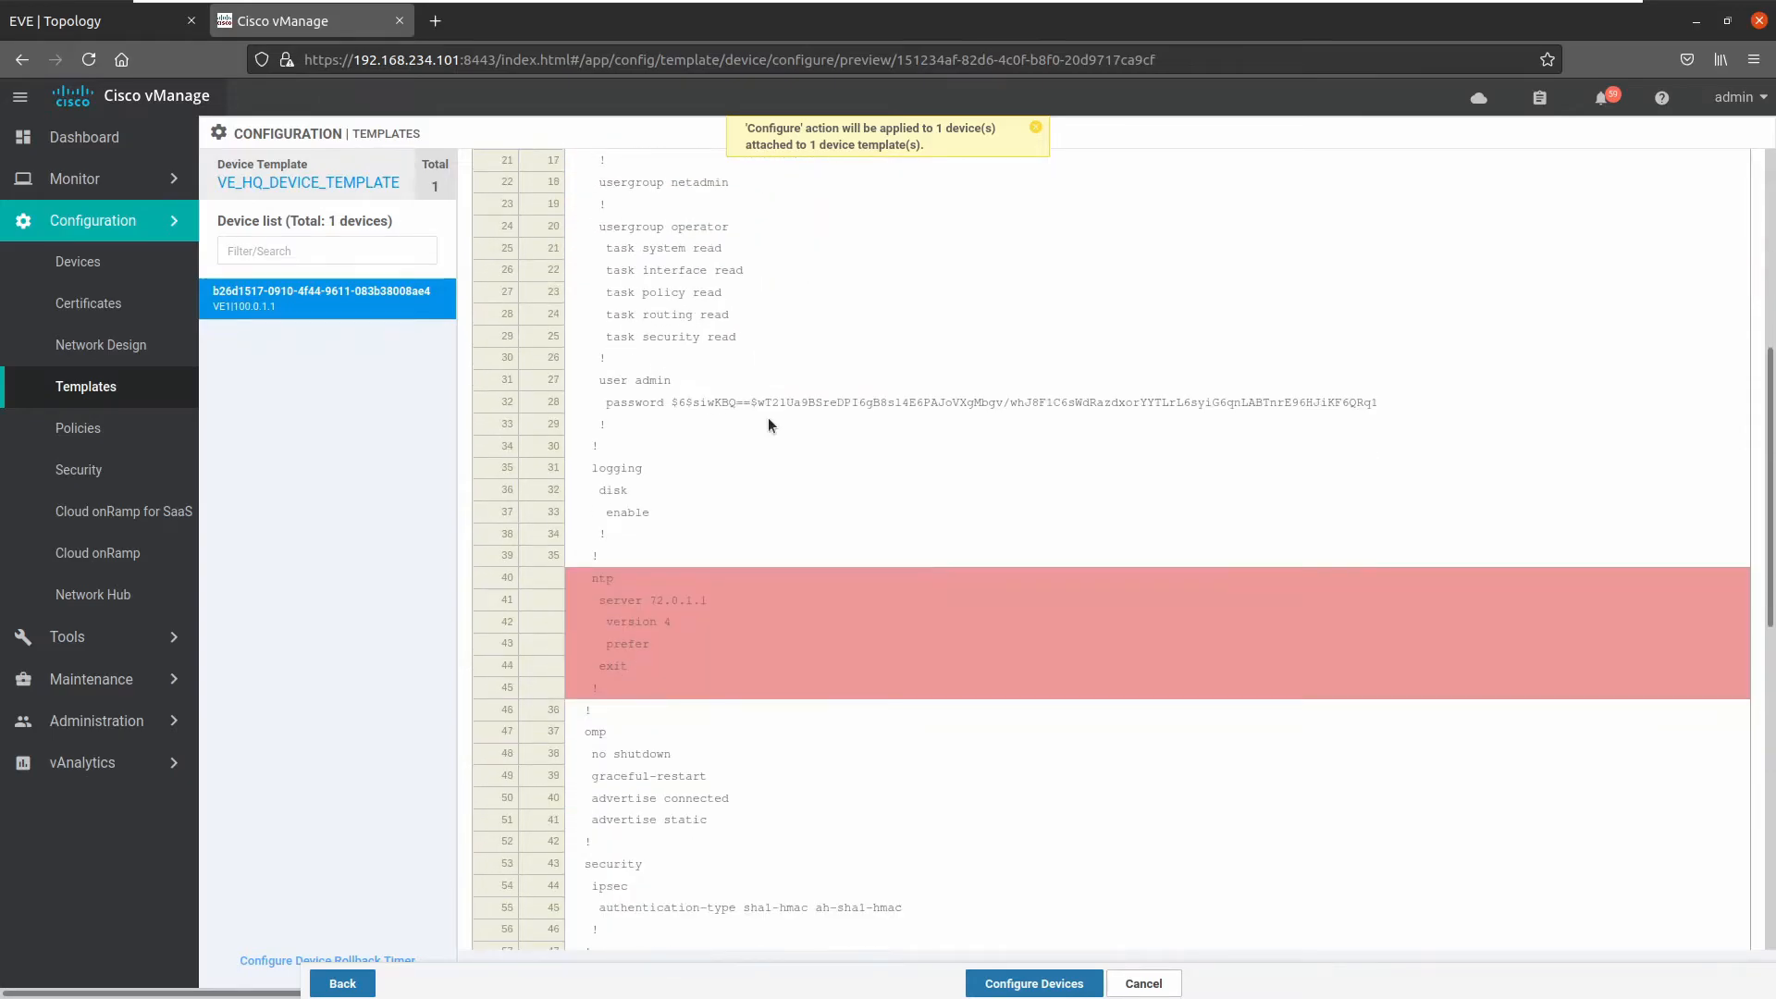
scroll(768, 421, down, 5)
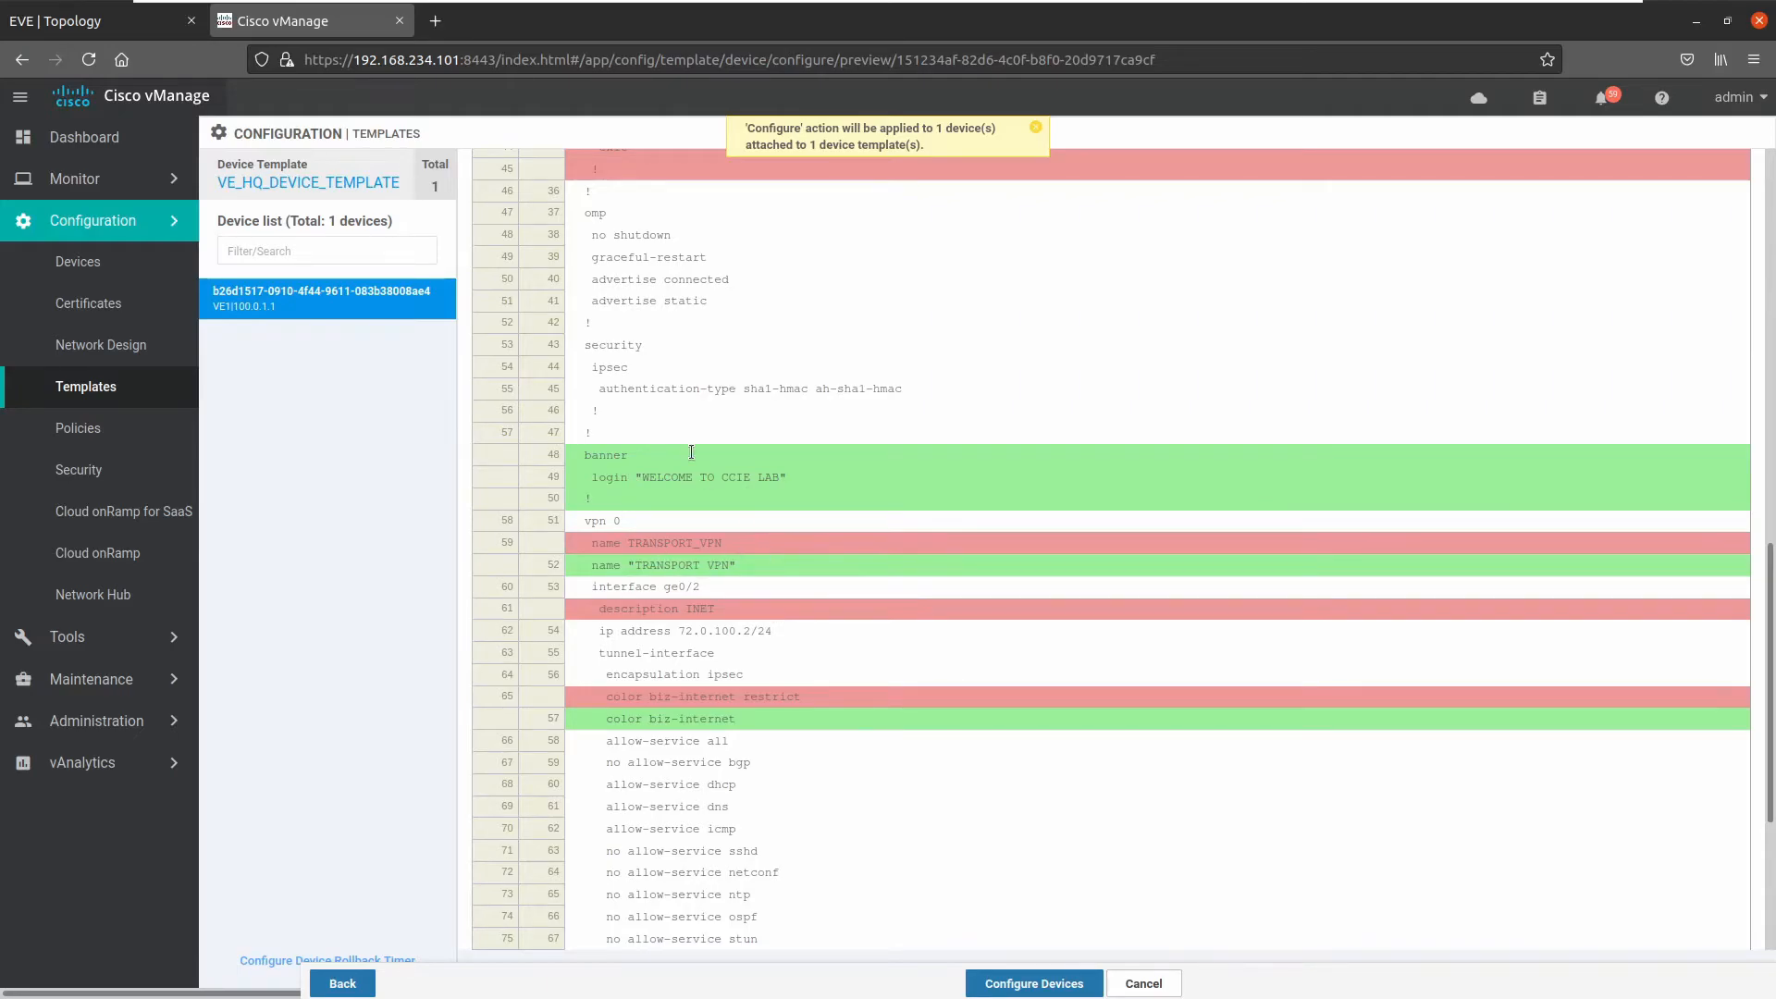
scroll(731, 592, down, 1)
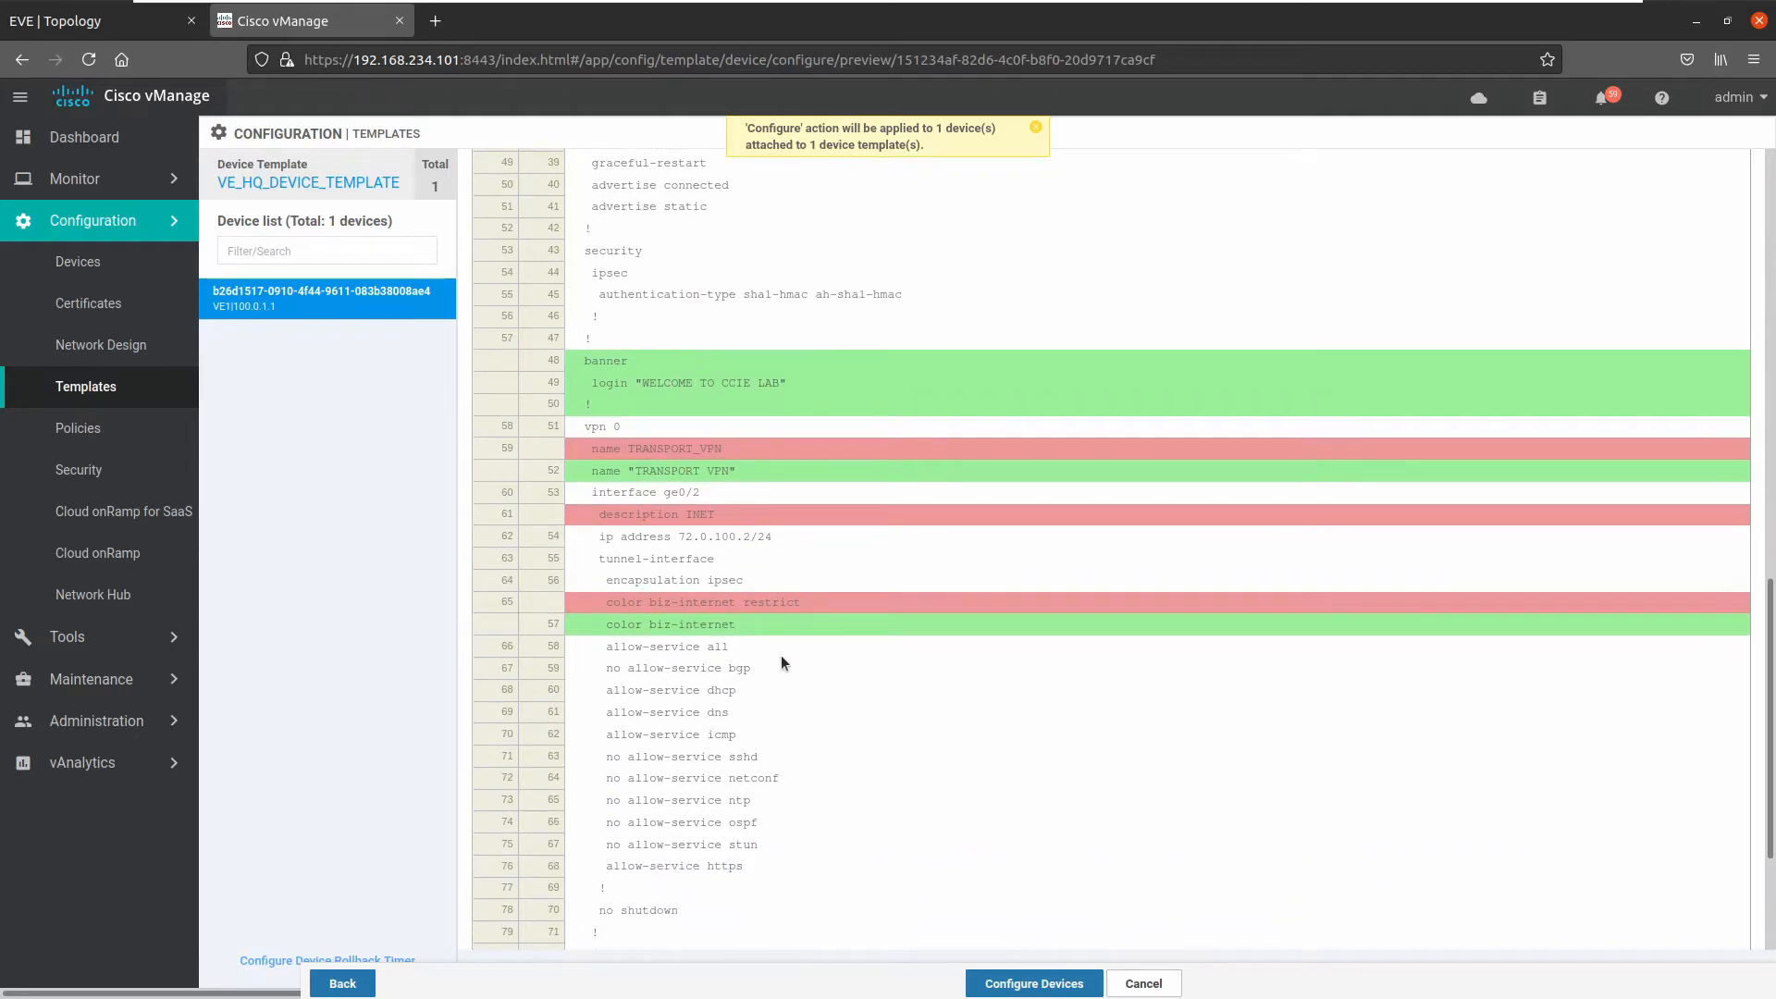
scroll(780, 648, down, 1)
scroll(944, 601, down, 2)
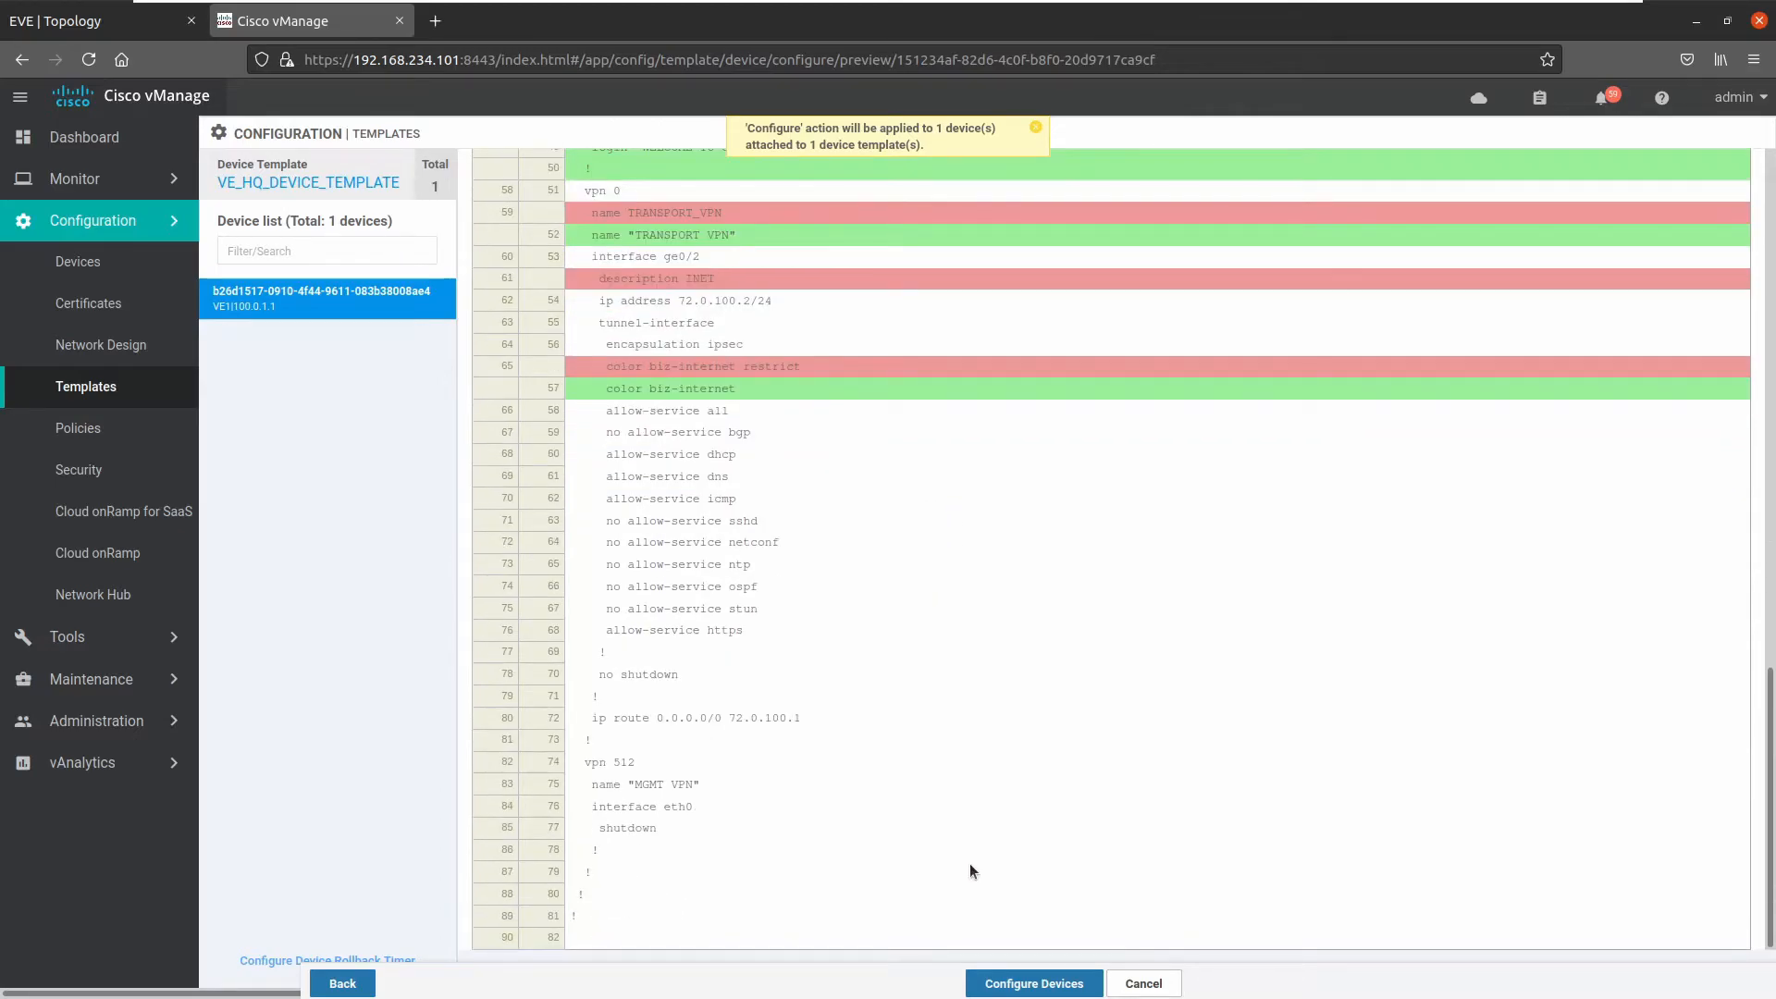
- Push the HQ template configuration to VE1, refresh the task status and expand the device's task log
click(1034, 984)
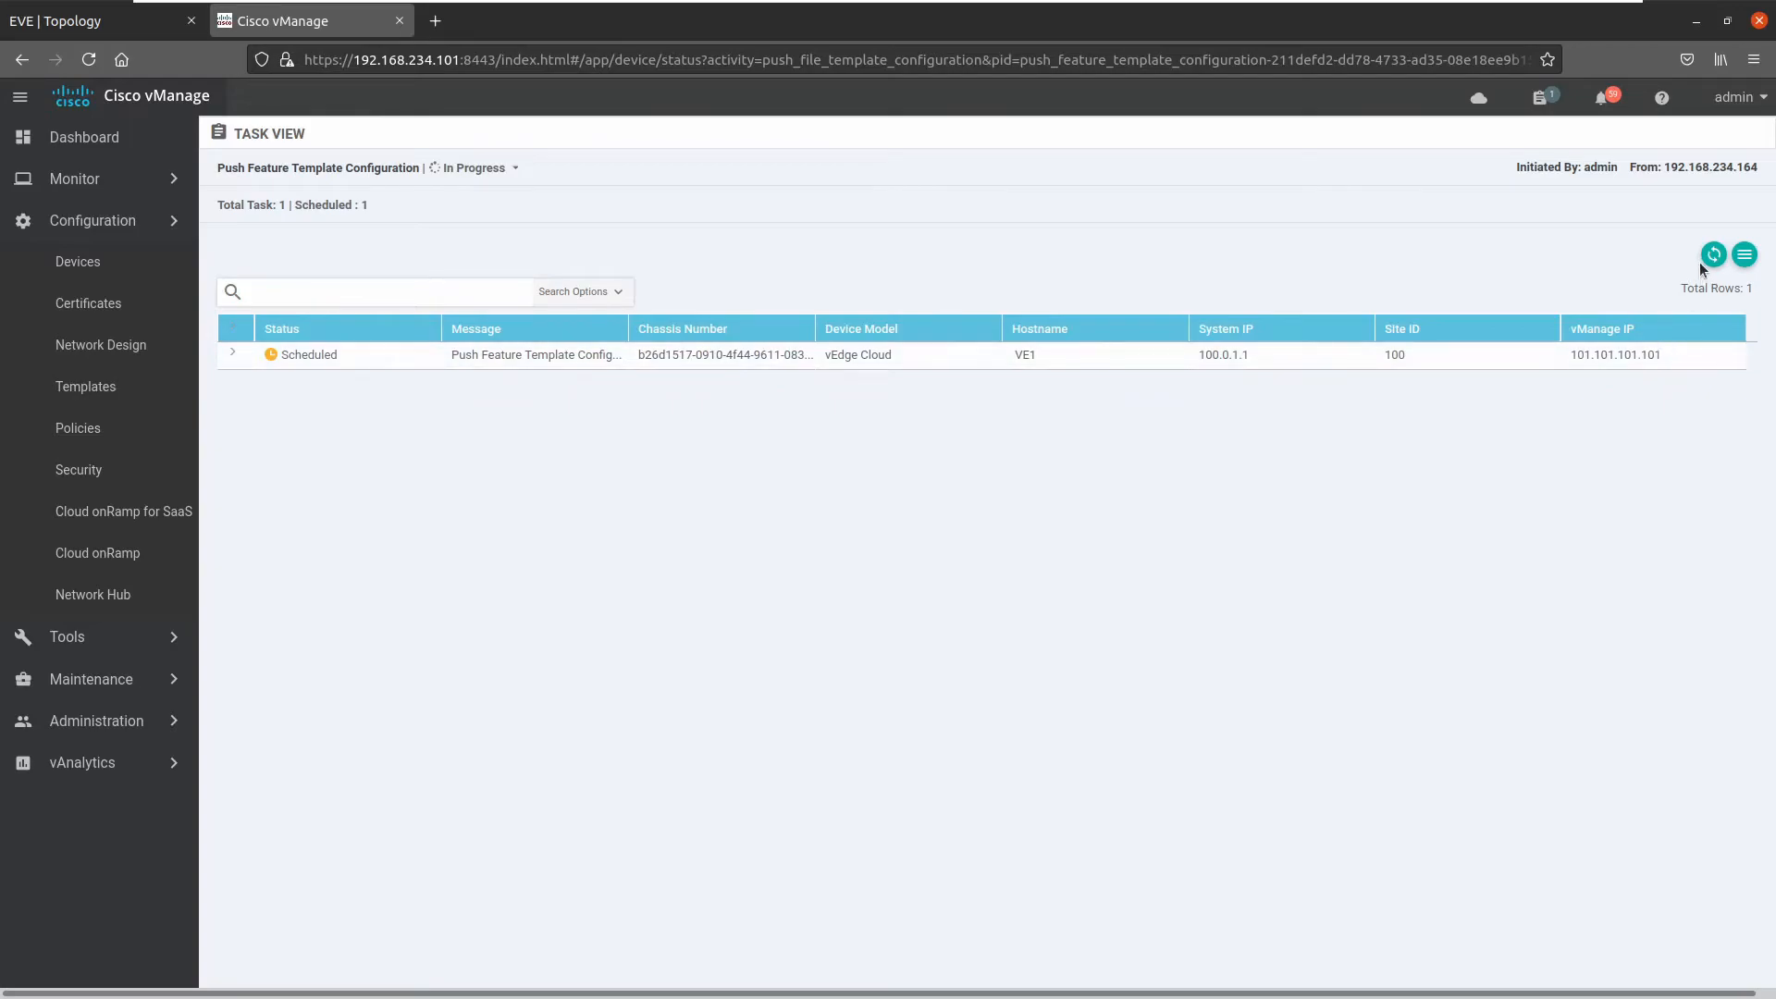
click(1712, 256)
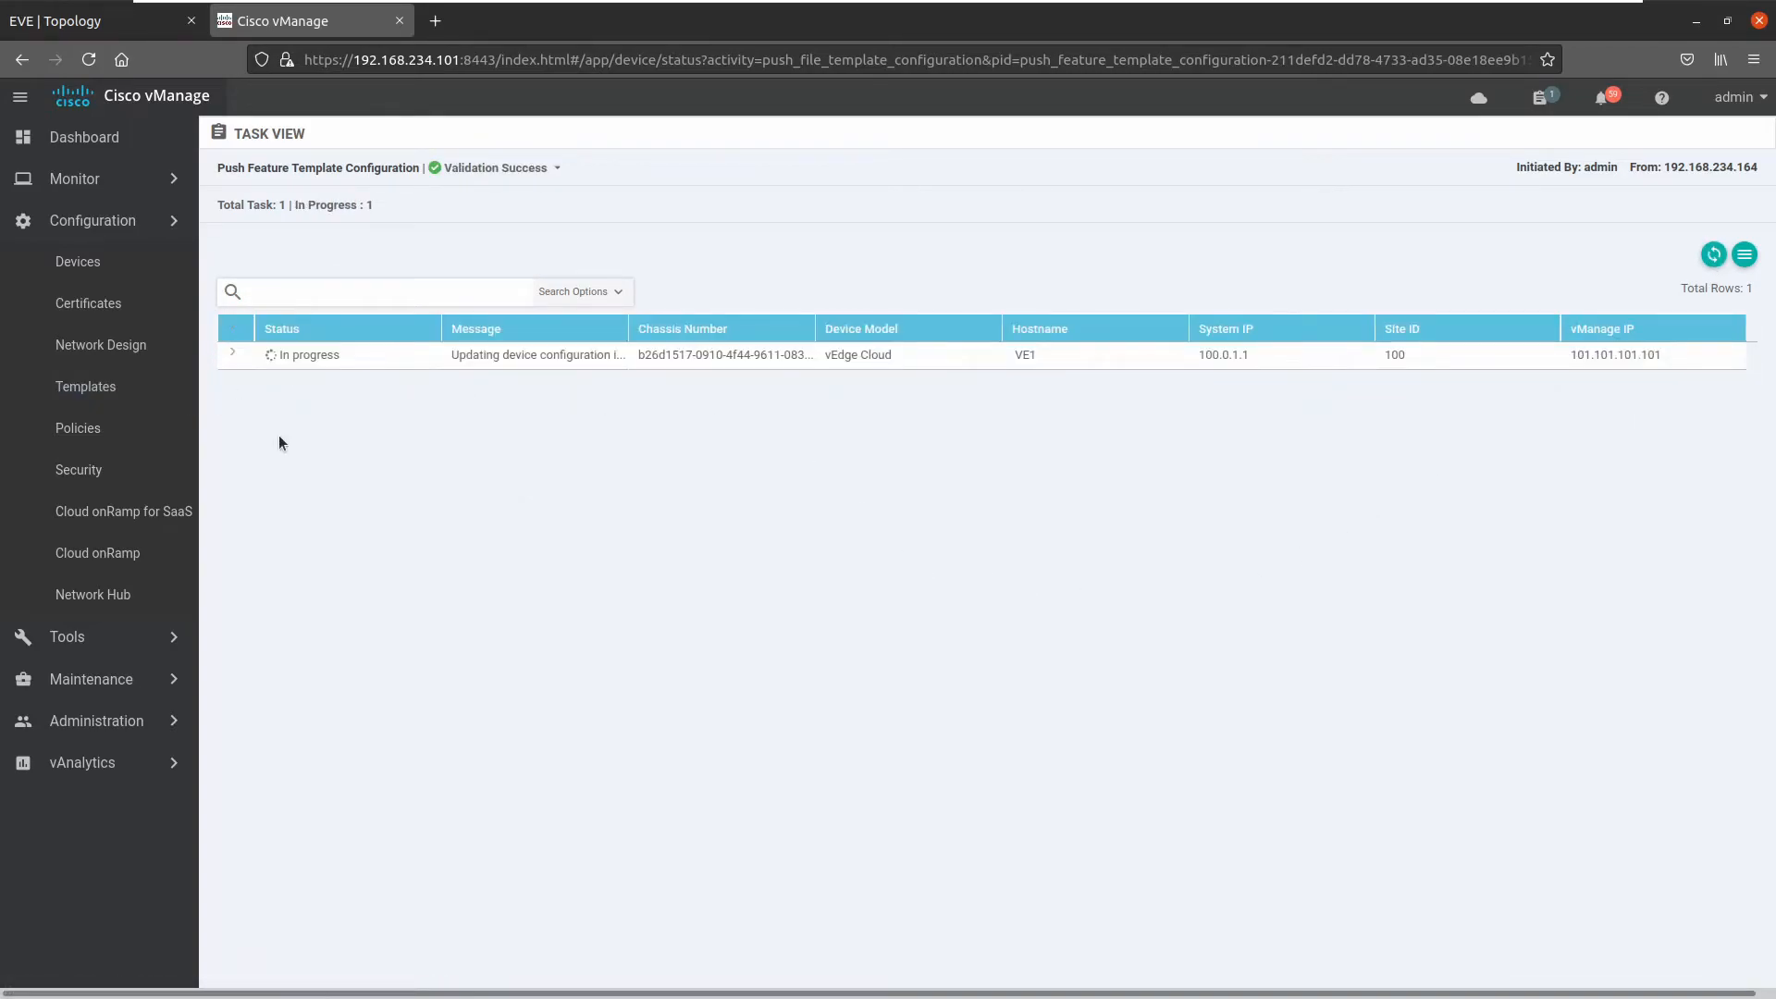
click(231, 344)
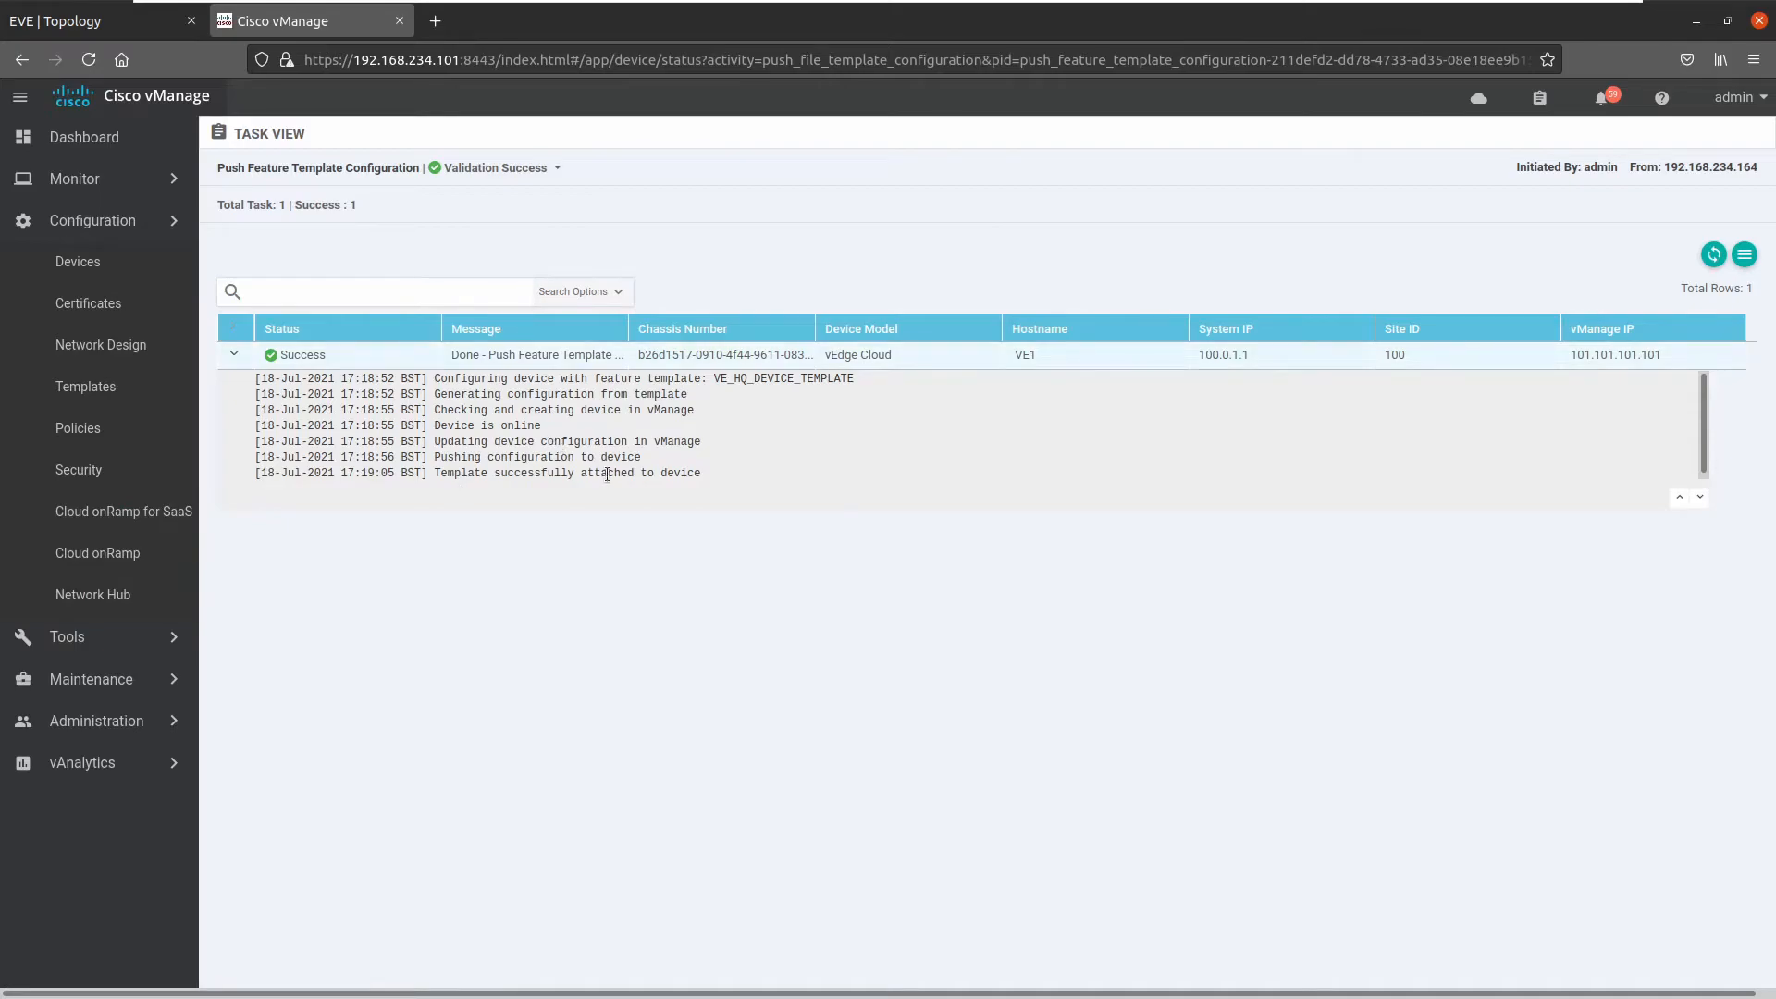
- Return to the device templates and attach devices VE21 and VE22 to VE_SITE2_DEVICE_TEMPLATE
click(124, 405)
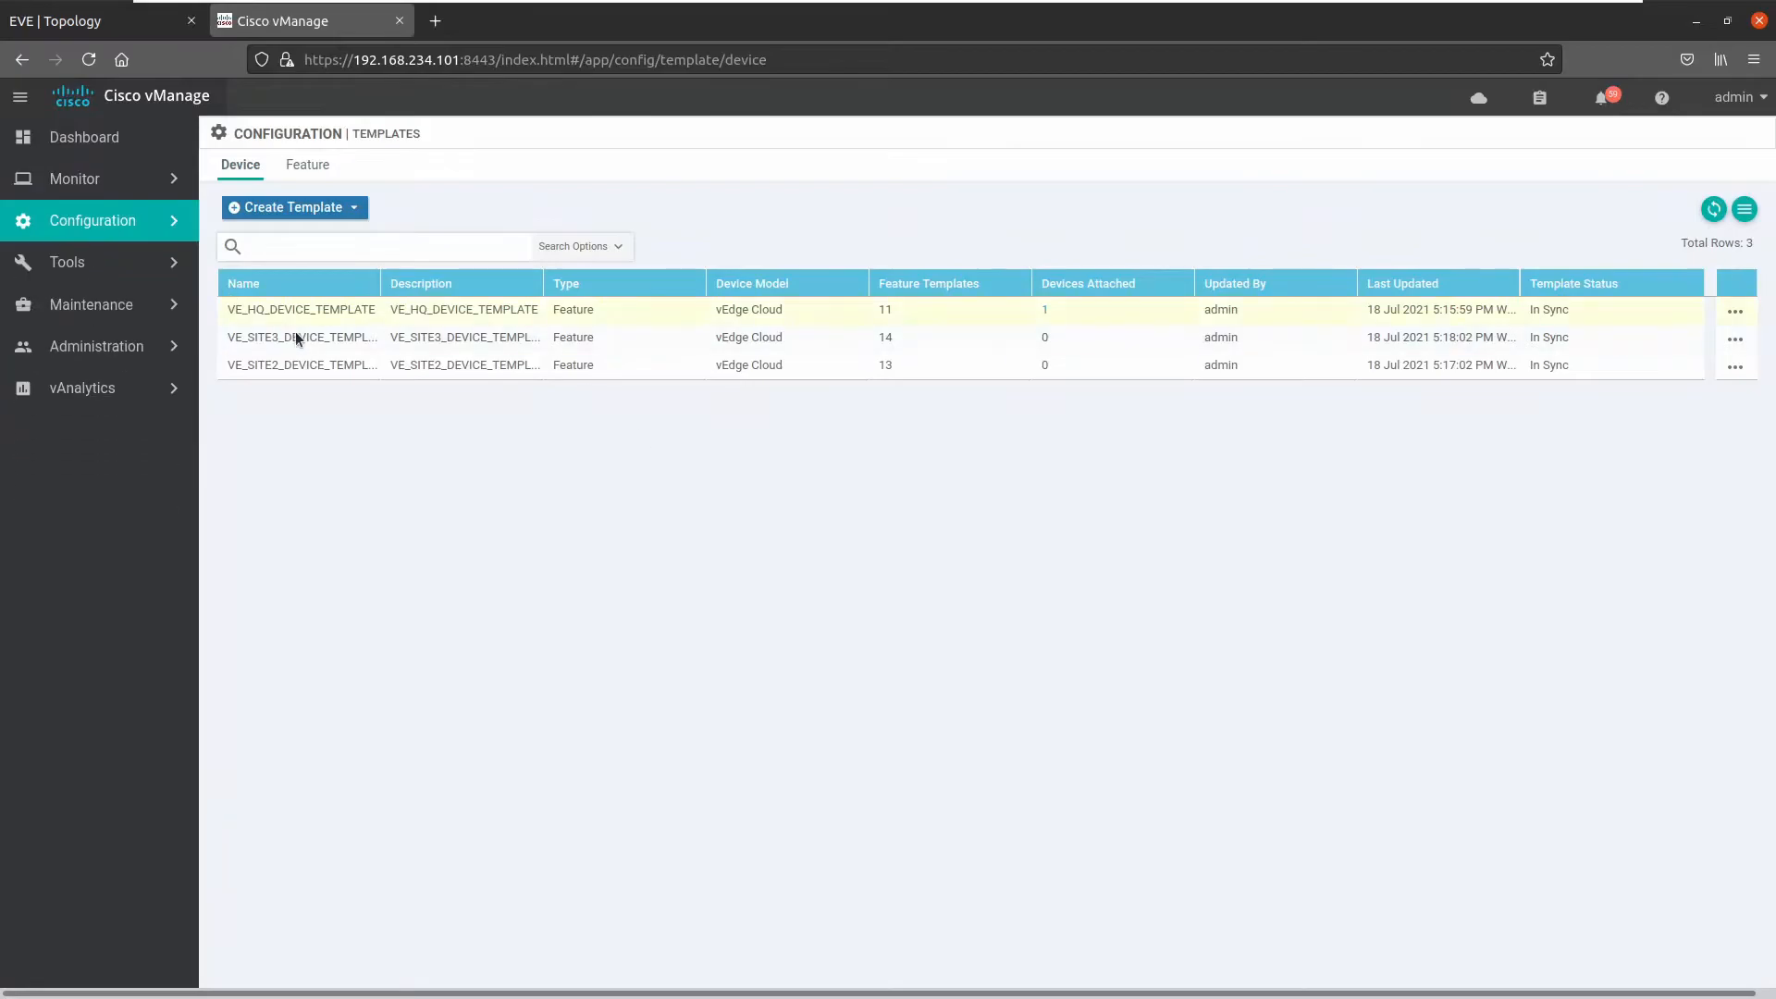
click(1735, 367)
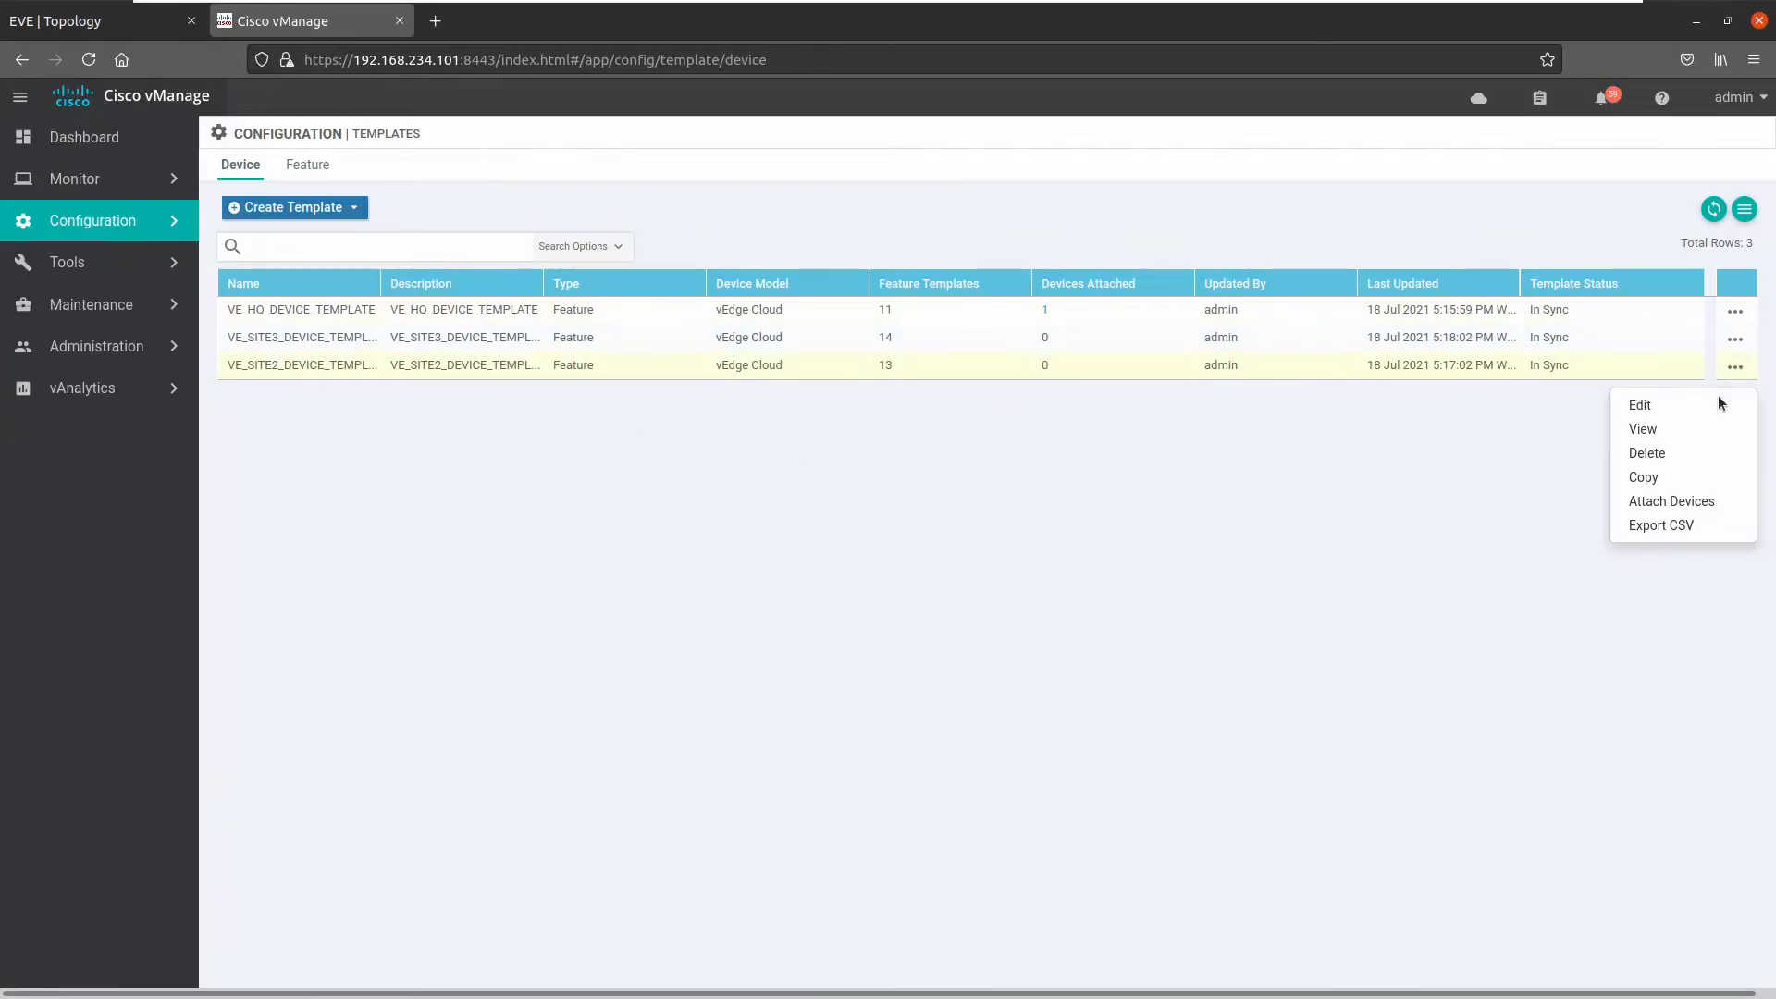
click(1677, 500)
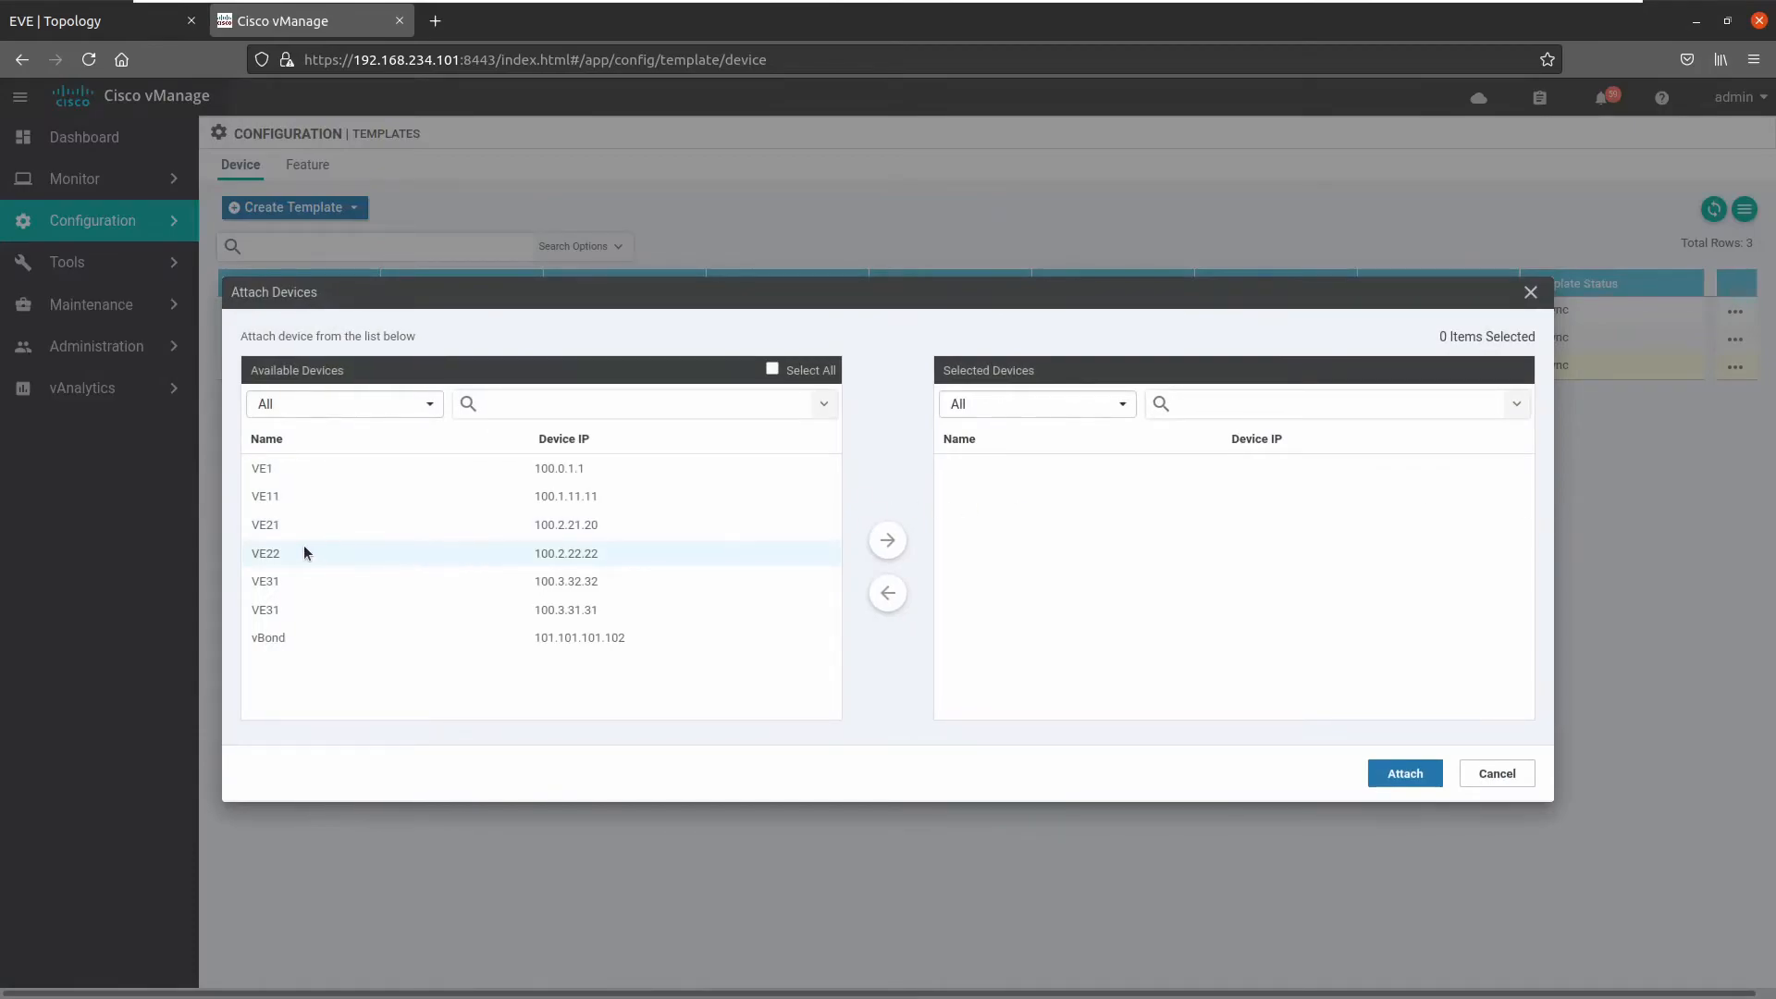
click(269, 529)
click(324, 554)
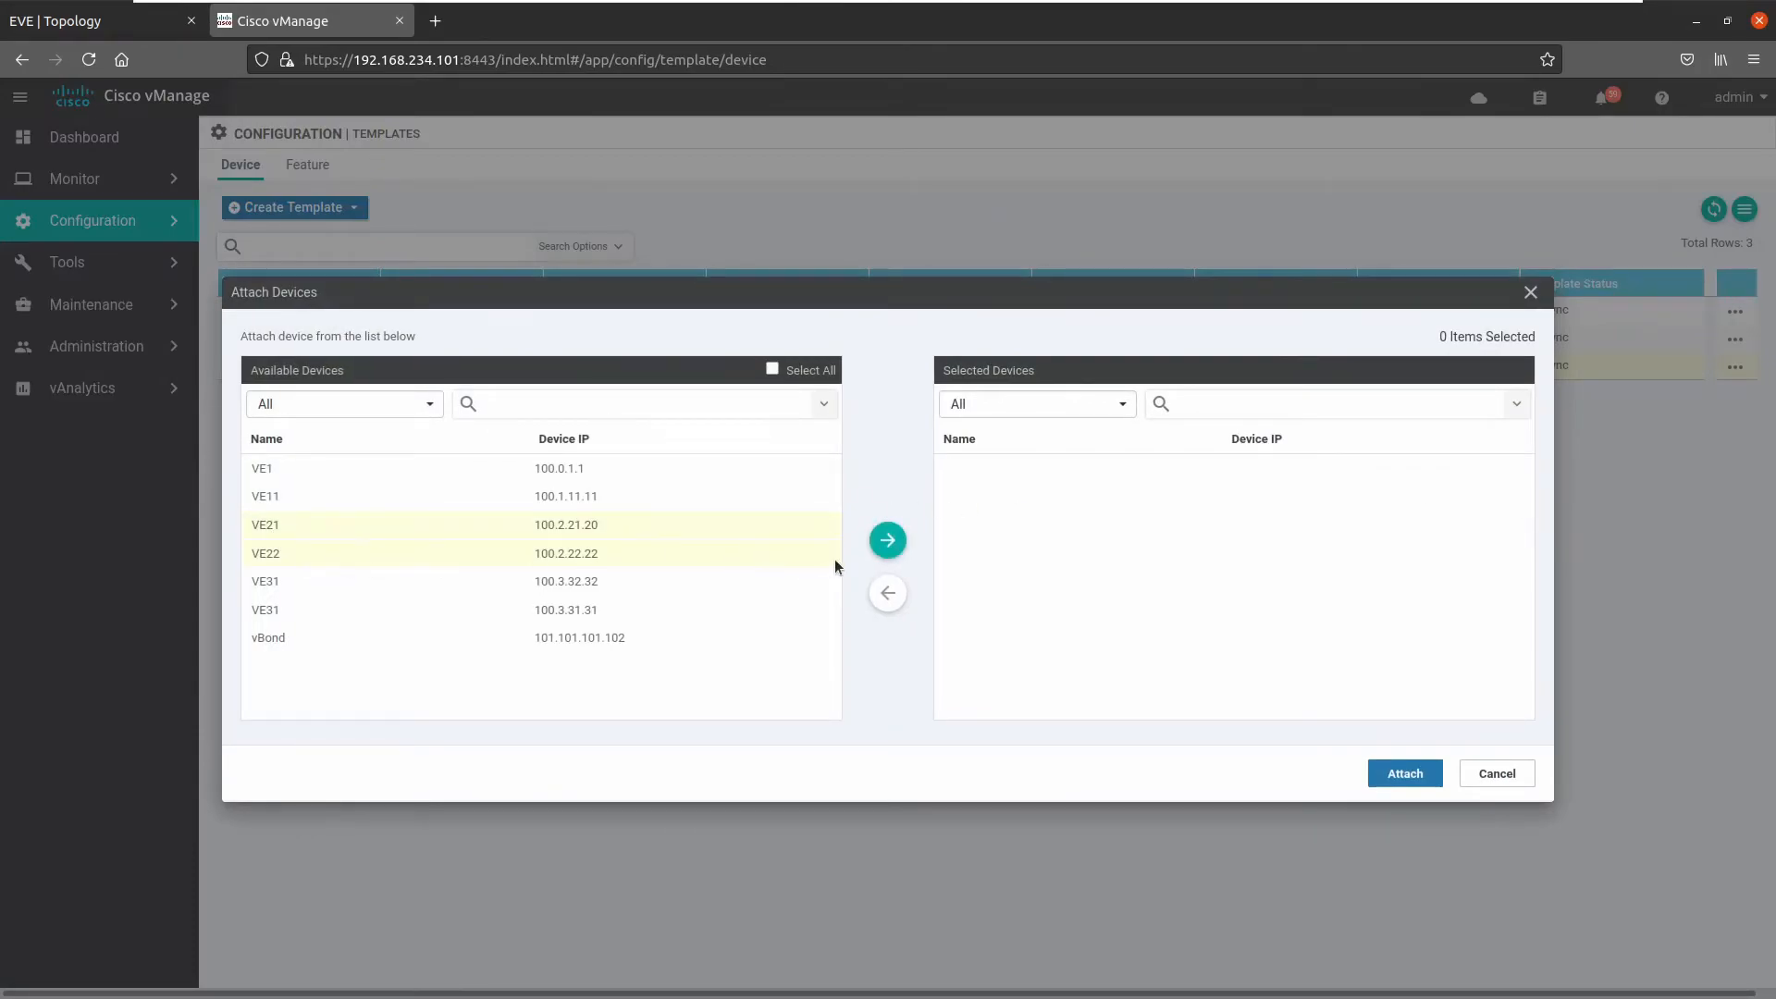
click(885, 542)
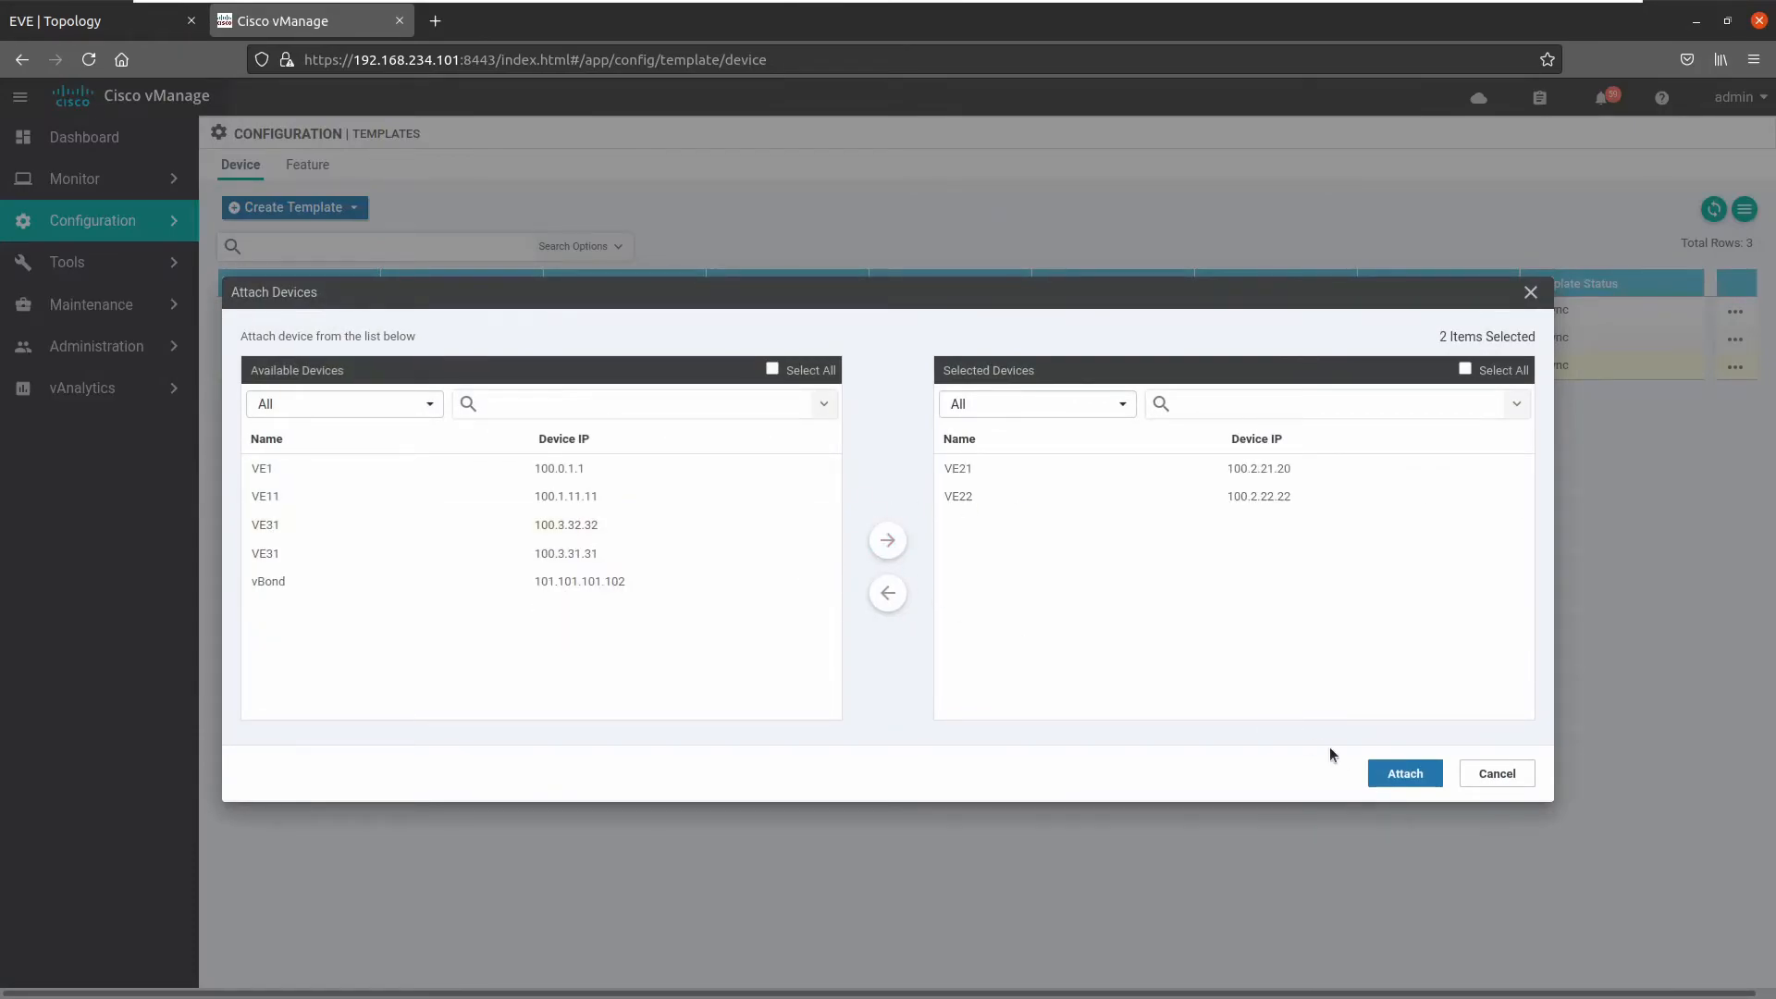
click(1386, 769)
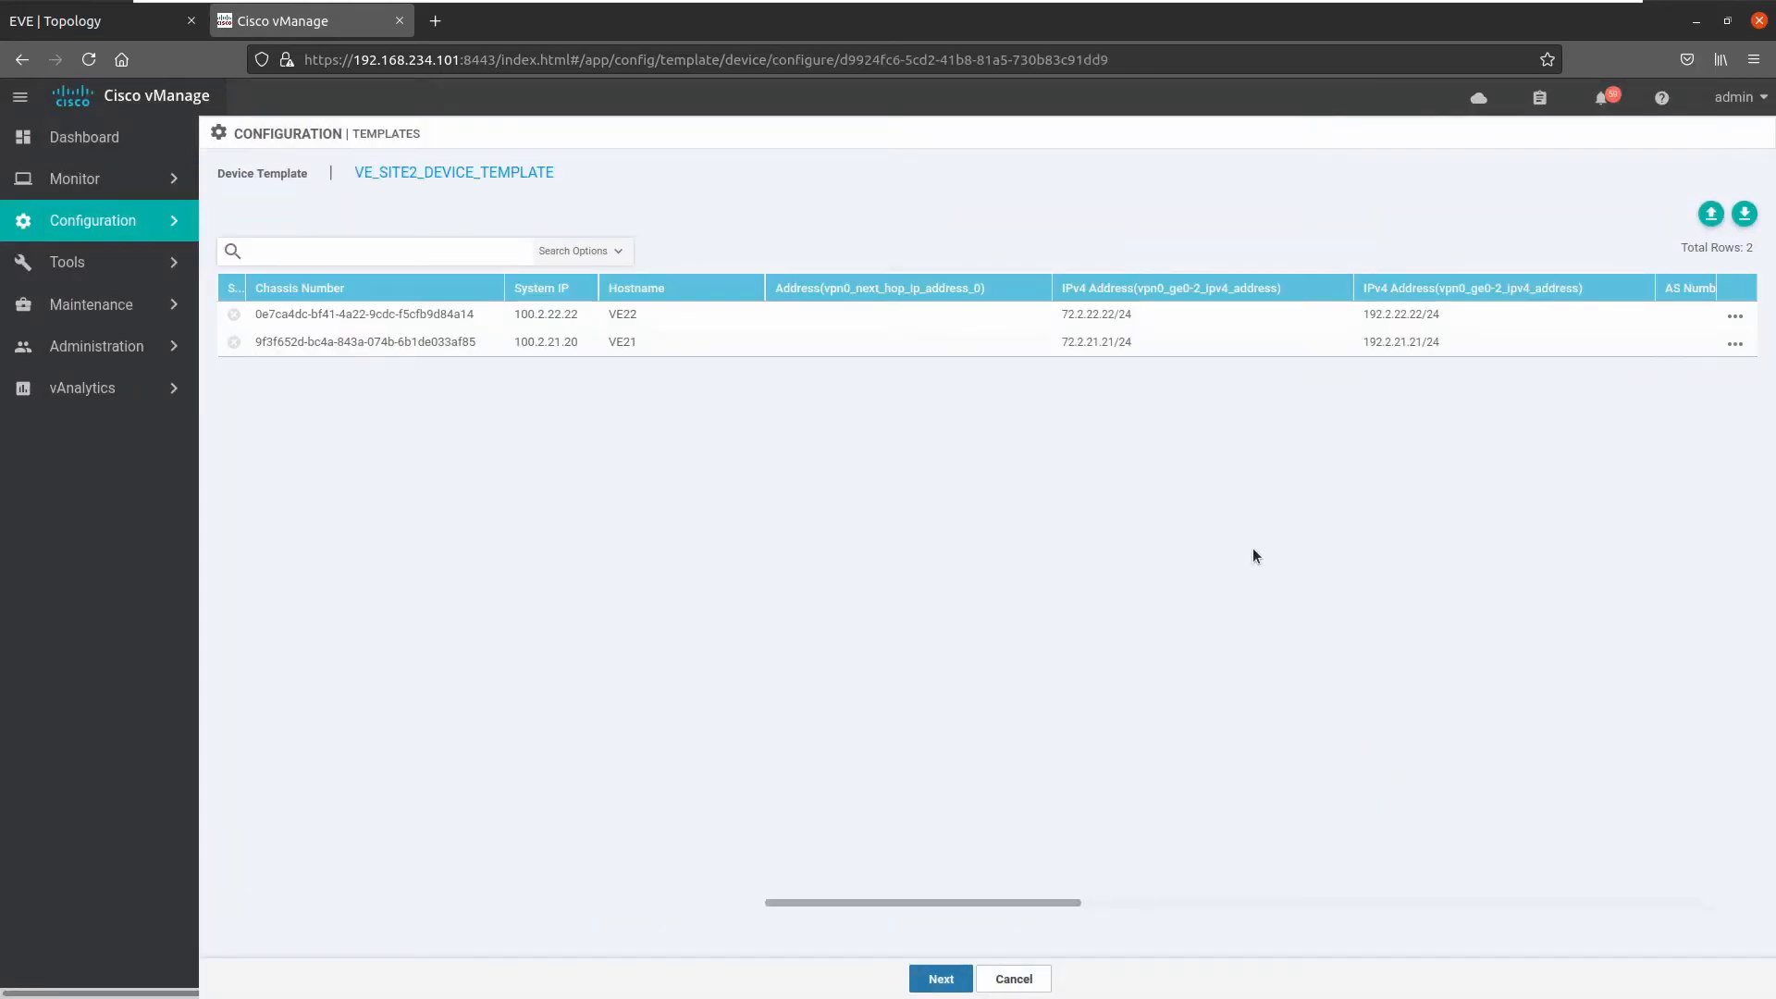
- Examine VE22's template variables, comparing the keys of its two IPv4 address fields, and close them without changes
click(1736, 316)
click(1673, 343)
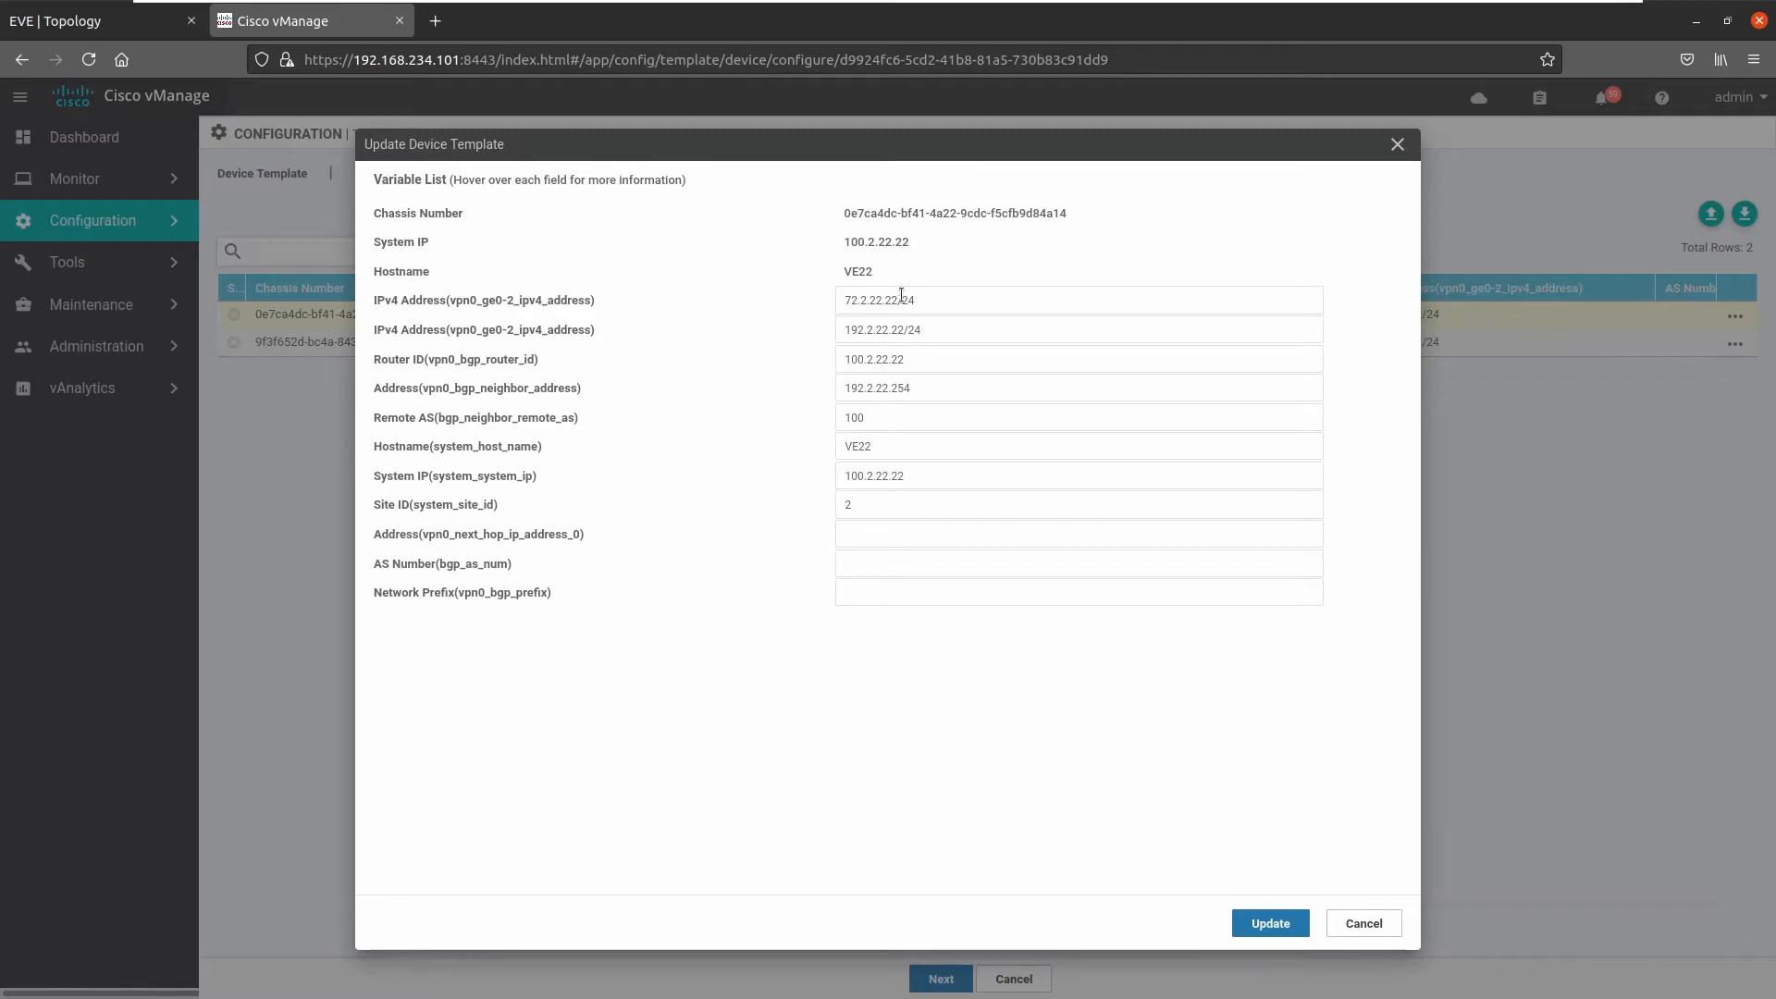
click(932, 301)
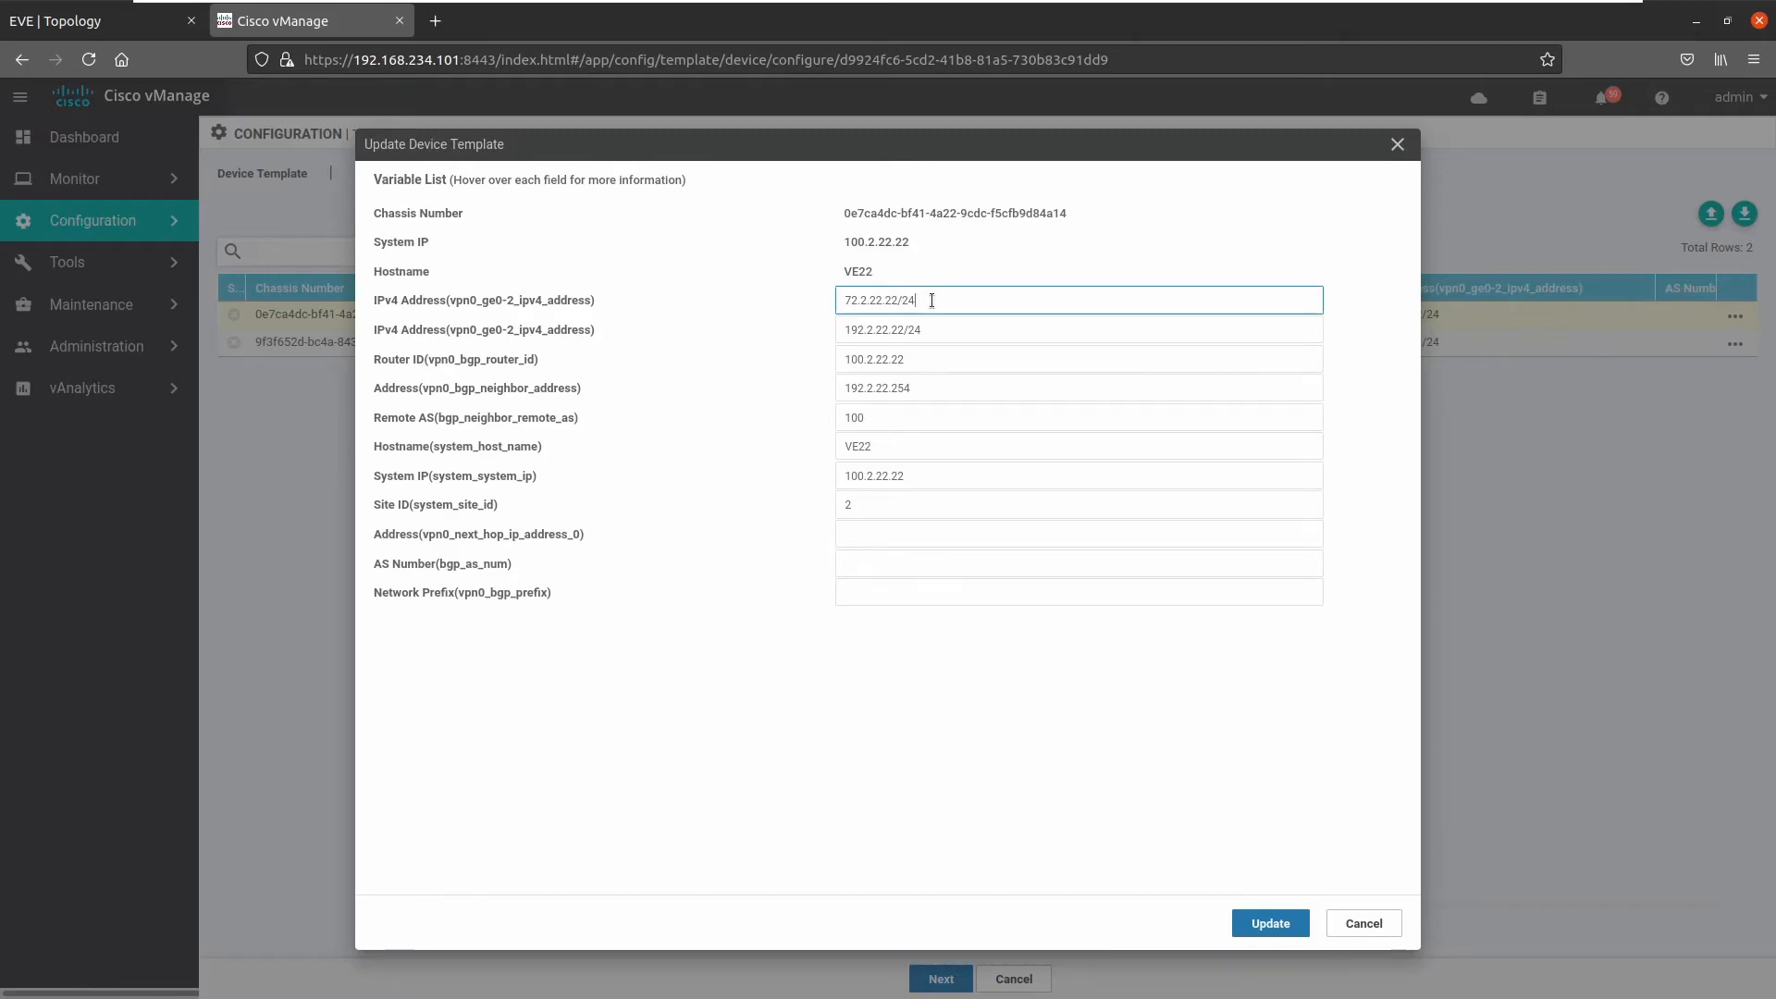
click(938, 331)
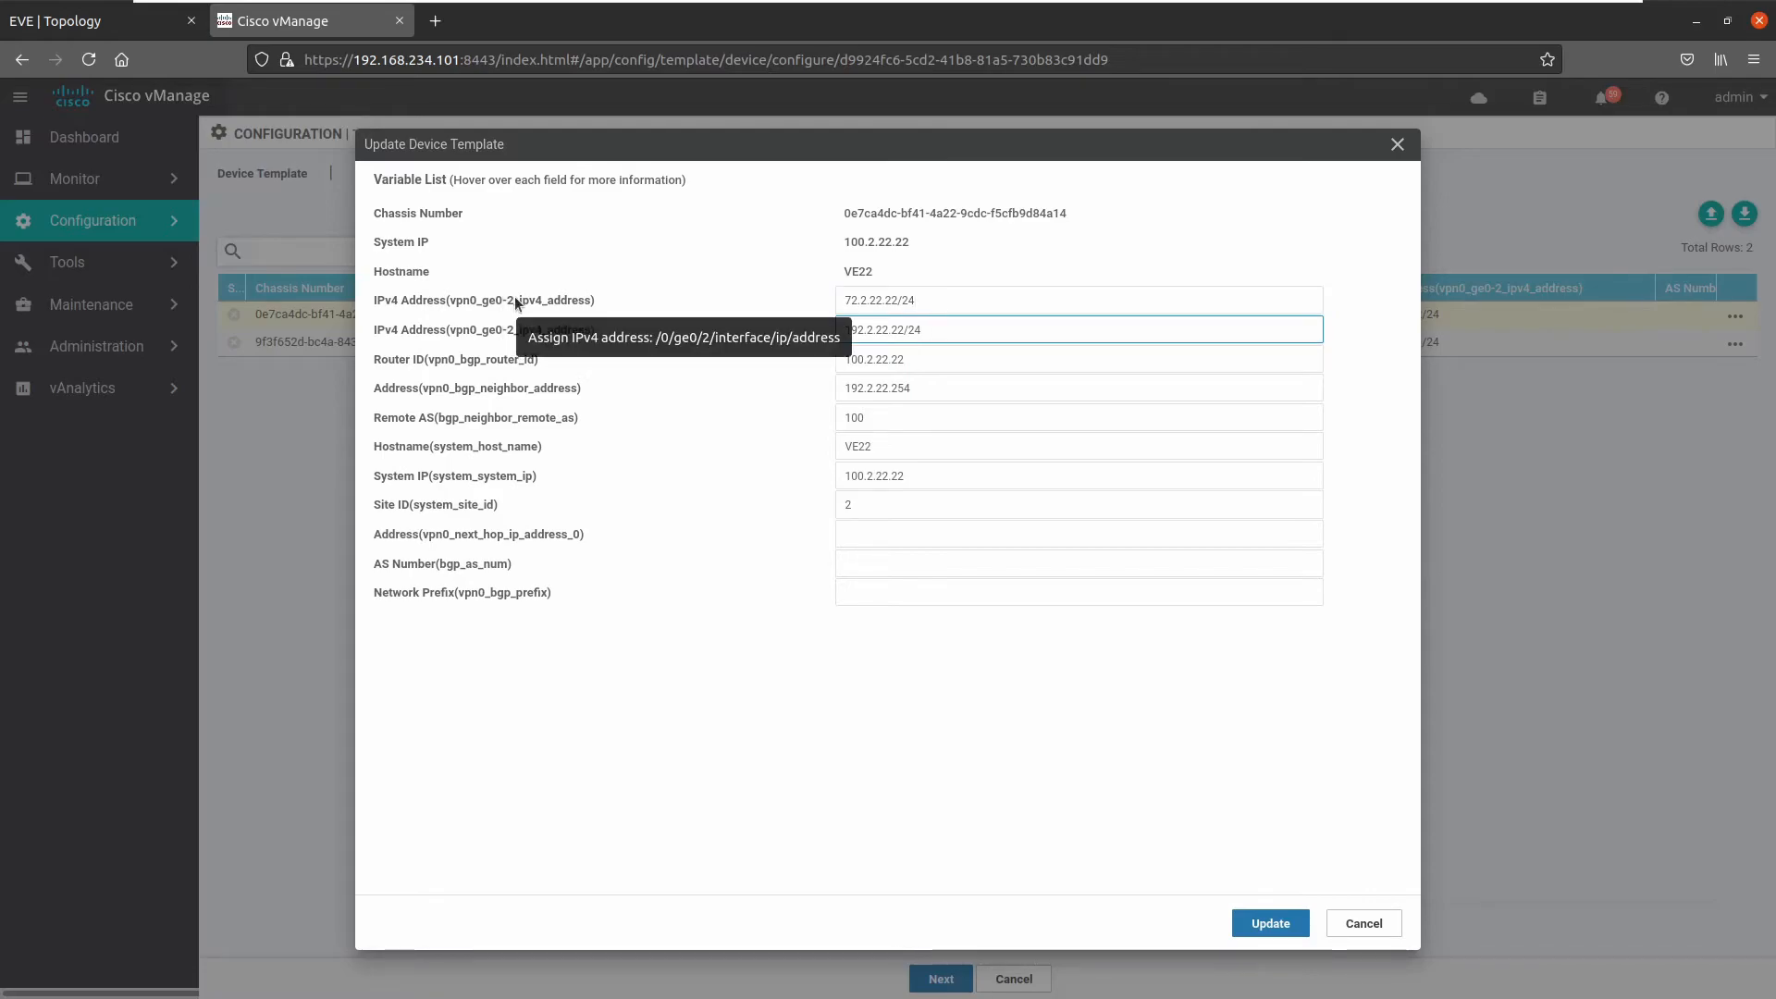
mouse_move(536, 329)
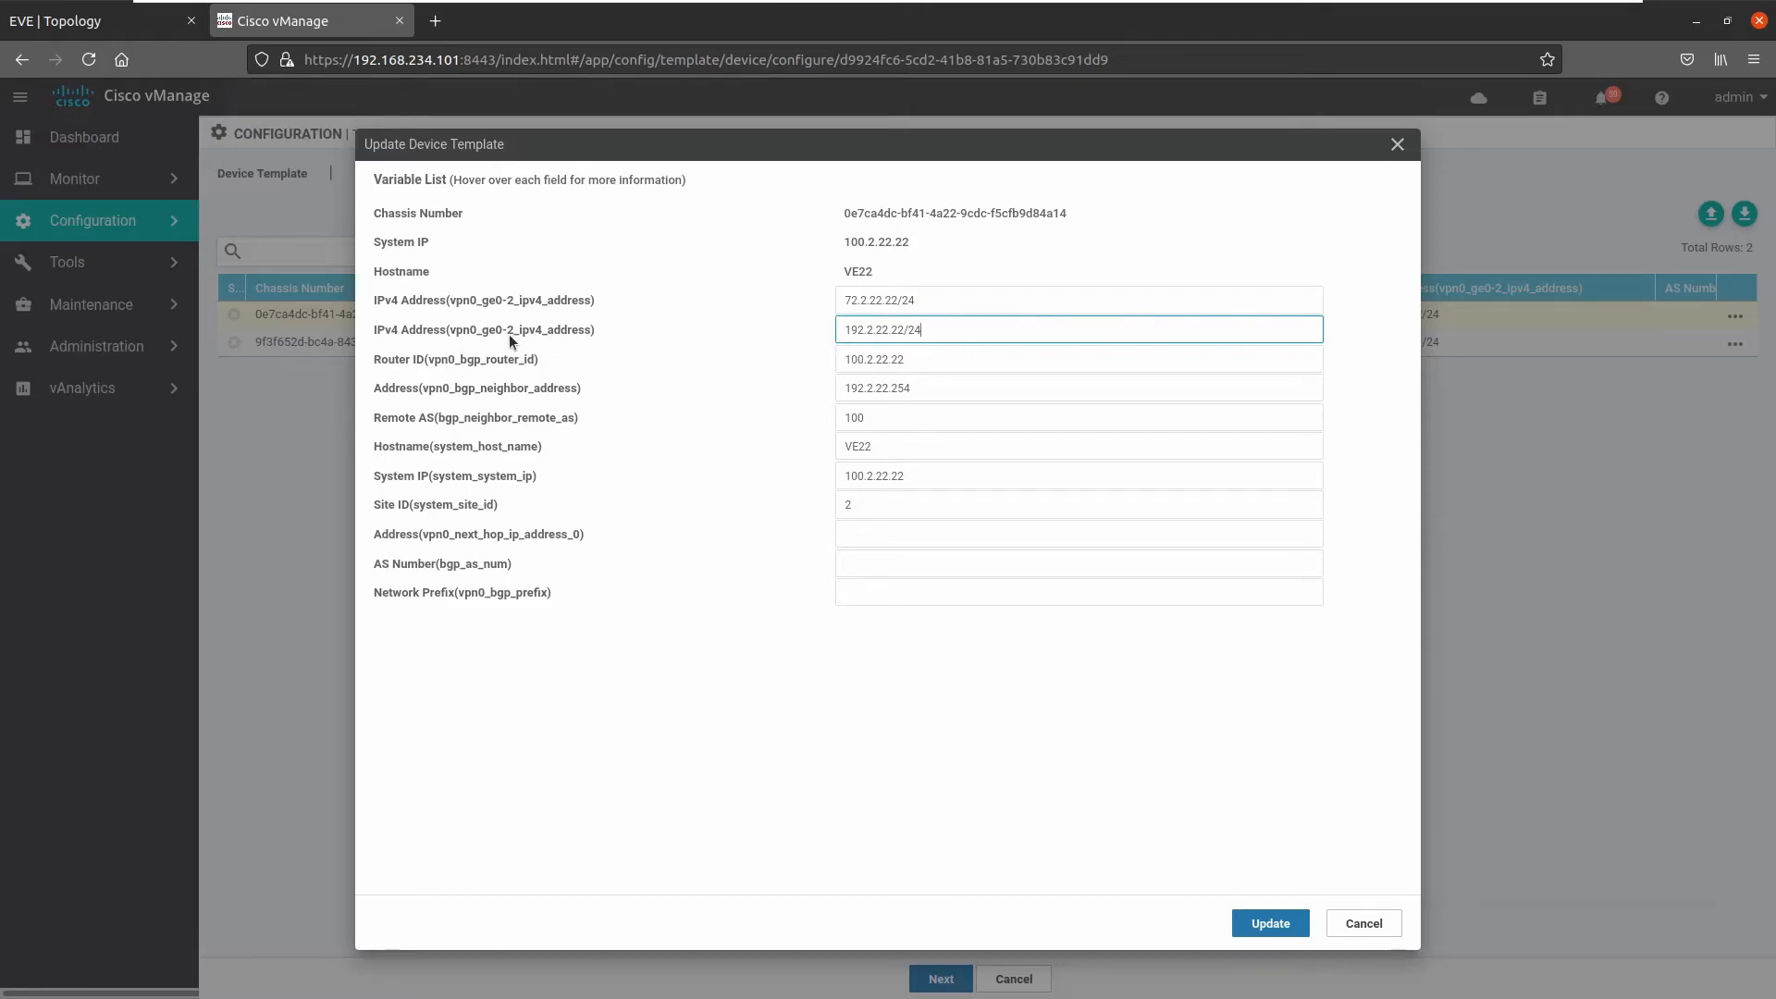
click(1348, 925)
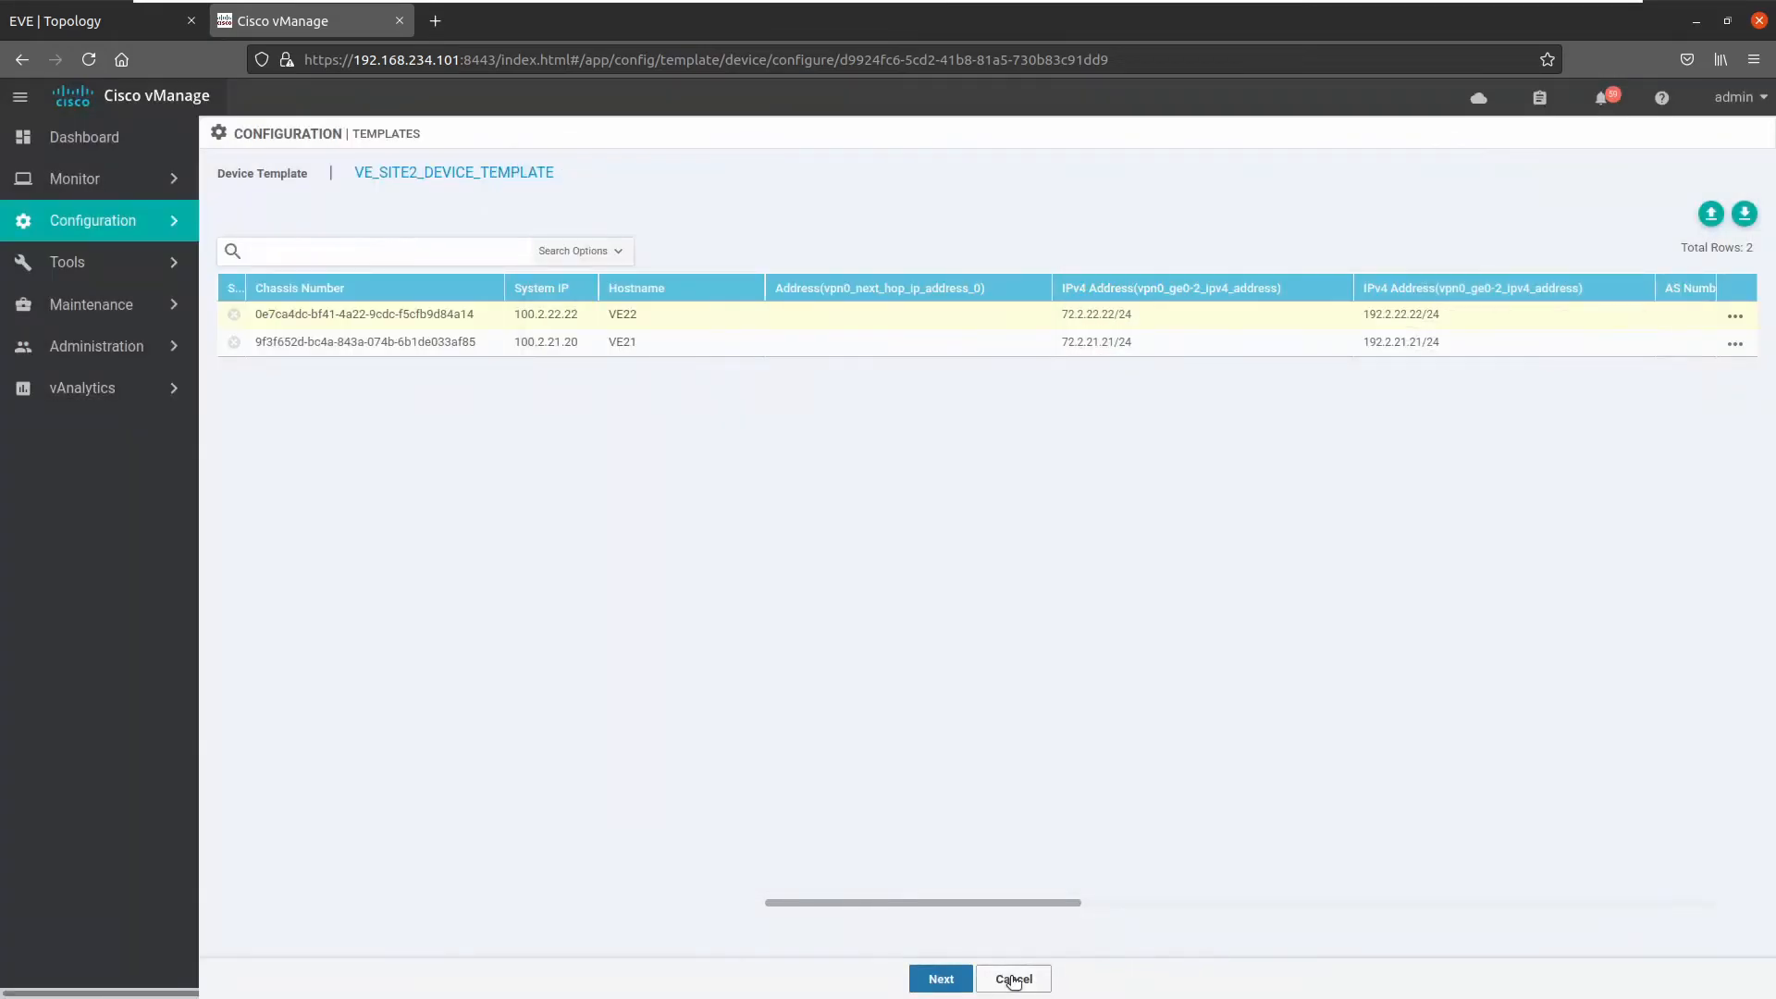
- Recheck VE22's variable list, close it, and cancel the pending attachment of devices to VE_SITE2_DEVICE_TEMPLATE
click(1735, 316)
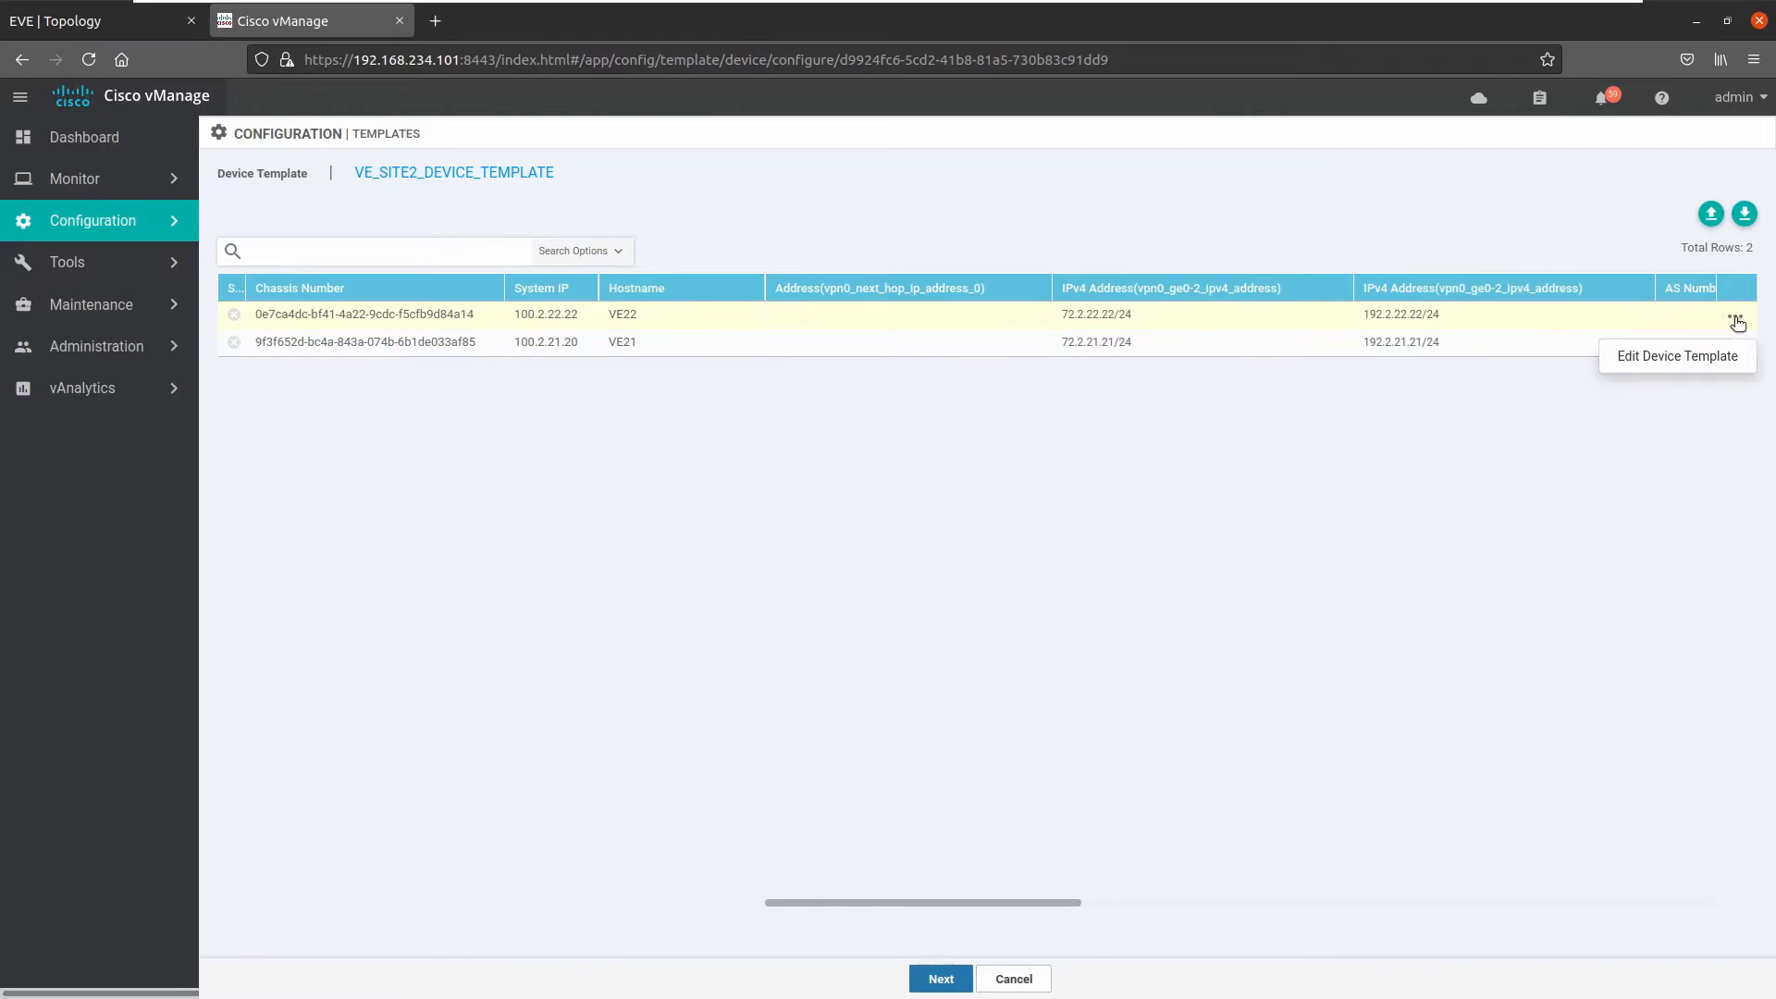
click(1663, 353)
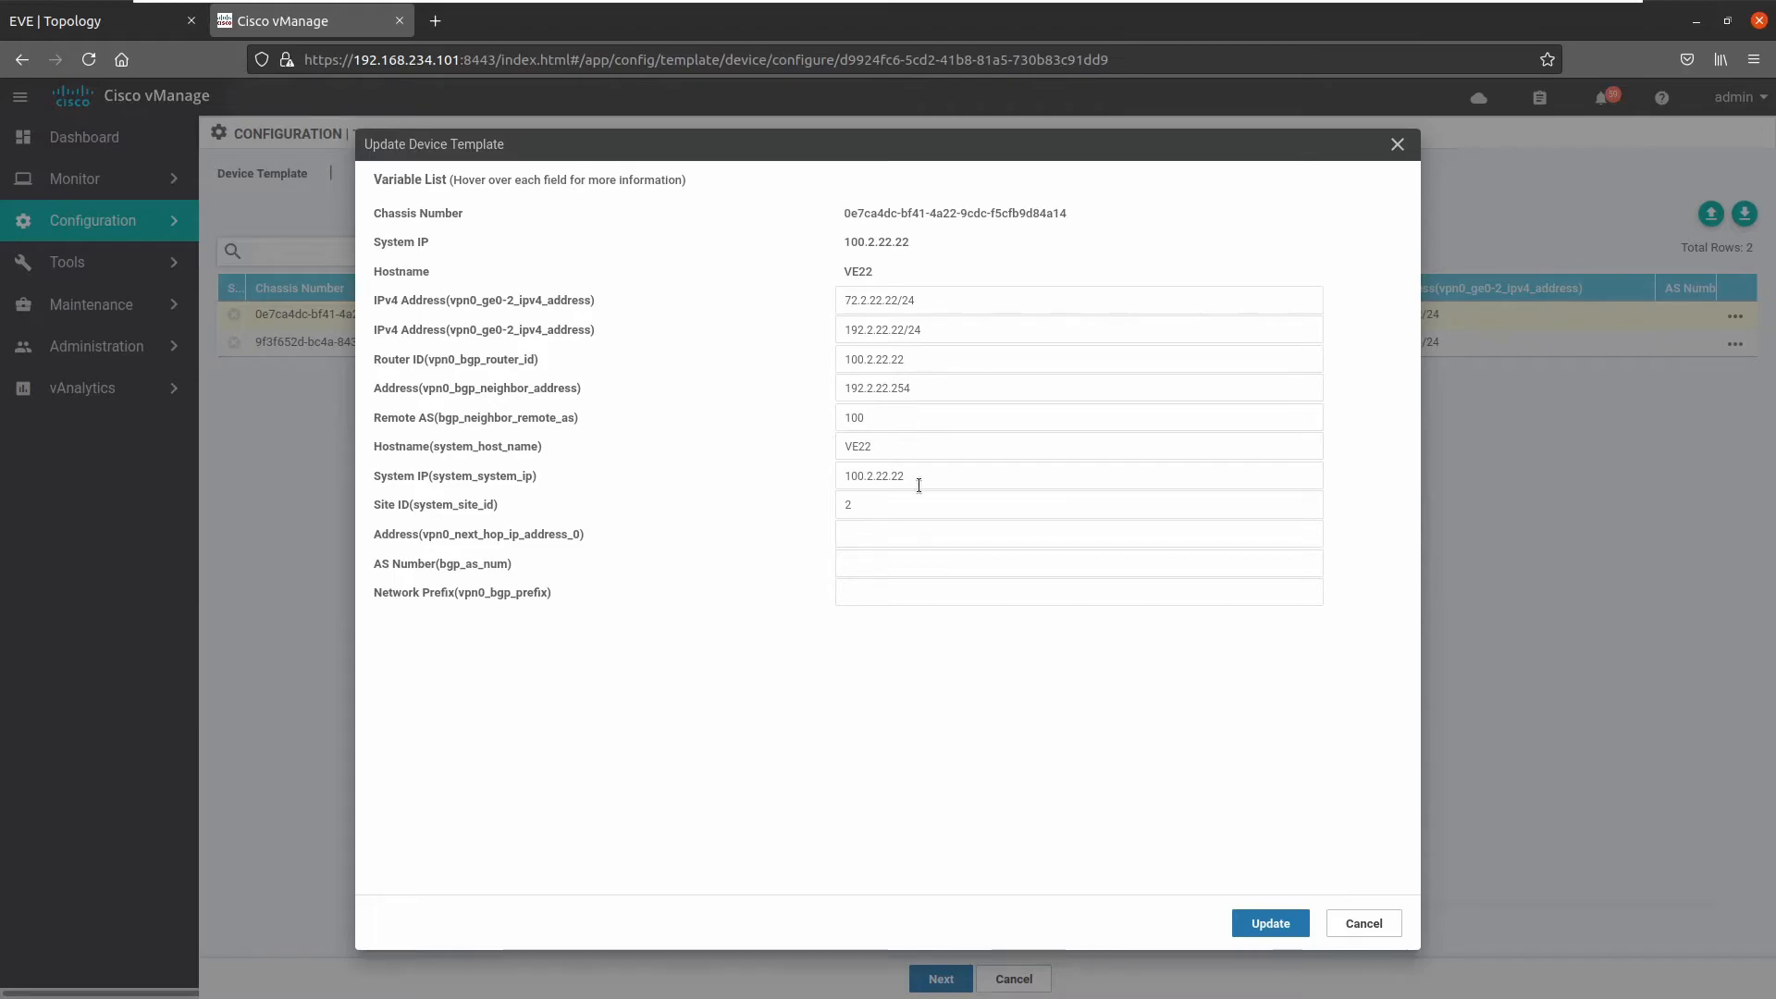
click(933, 529)
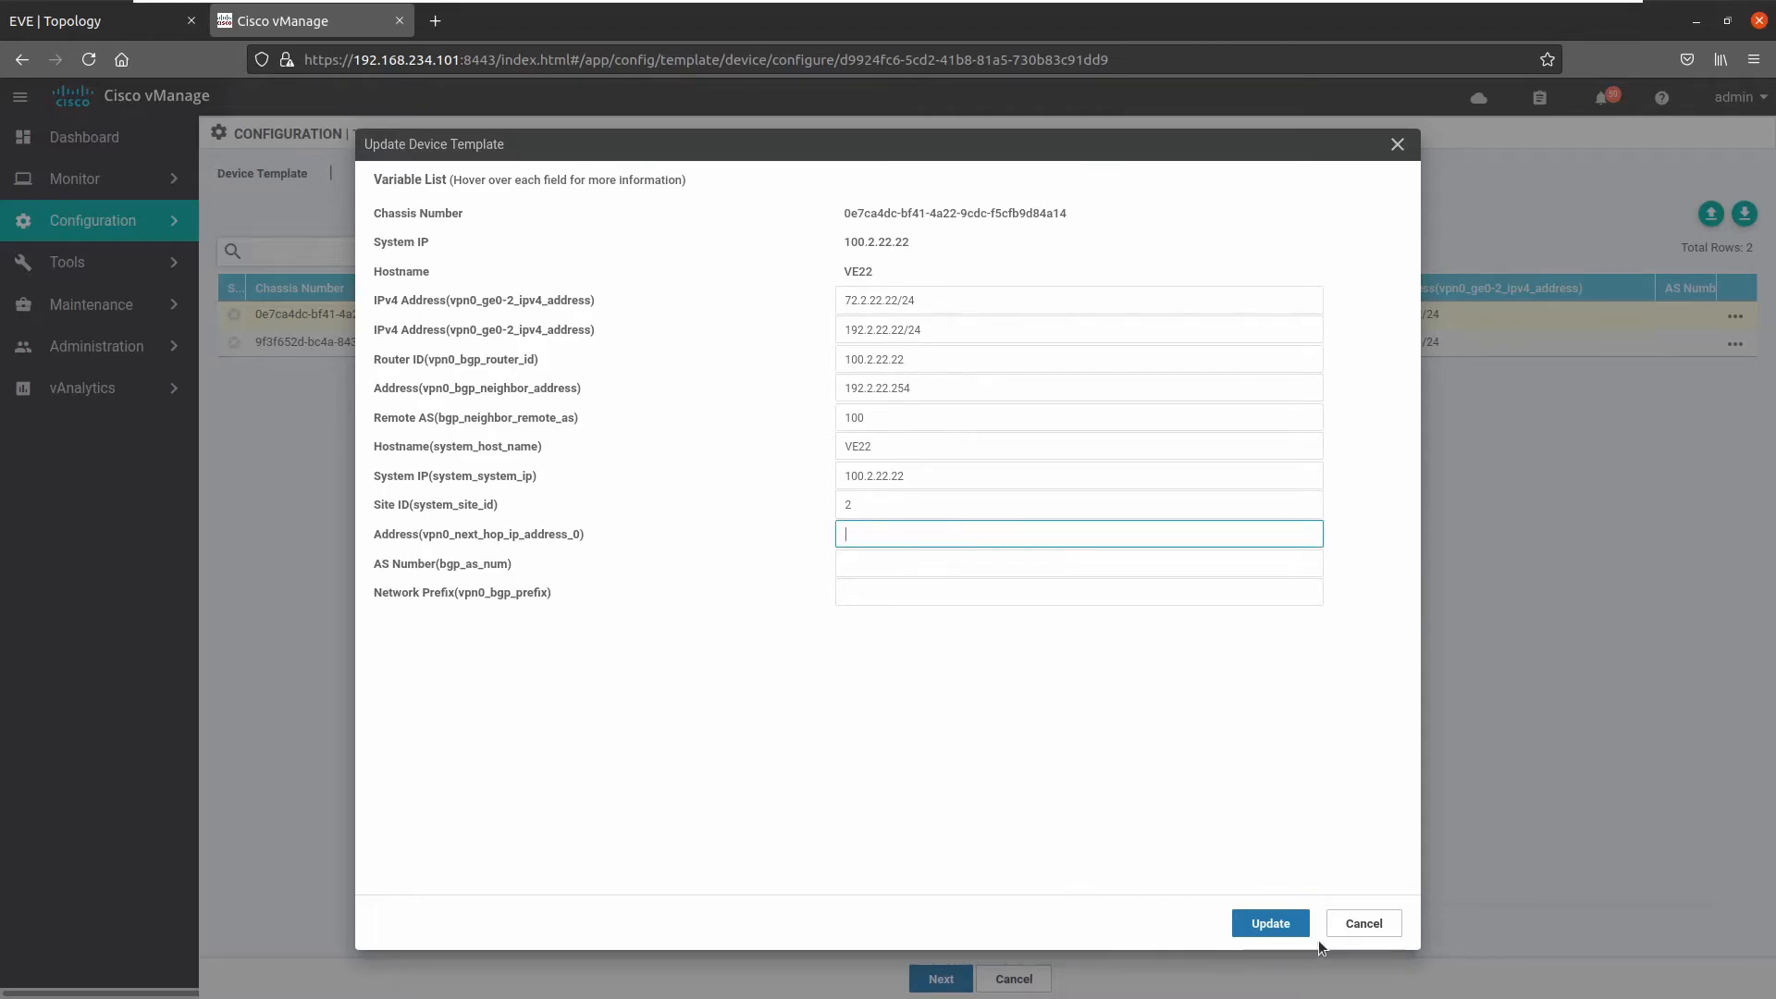
click(1354, 924)
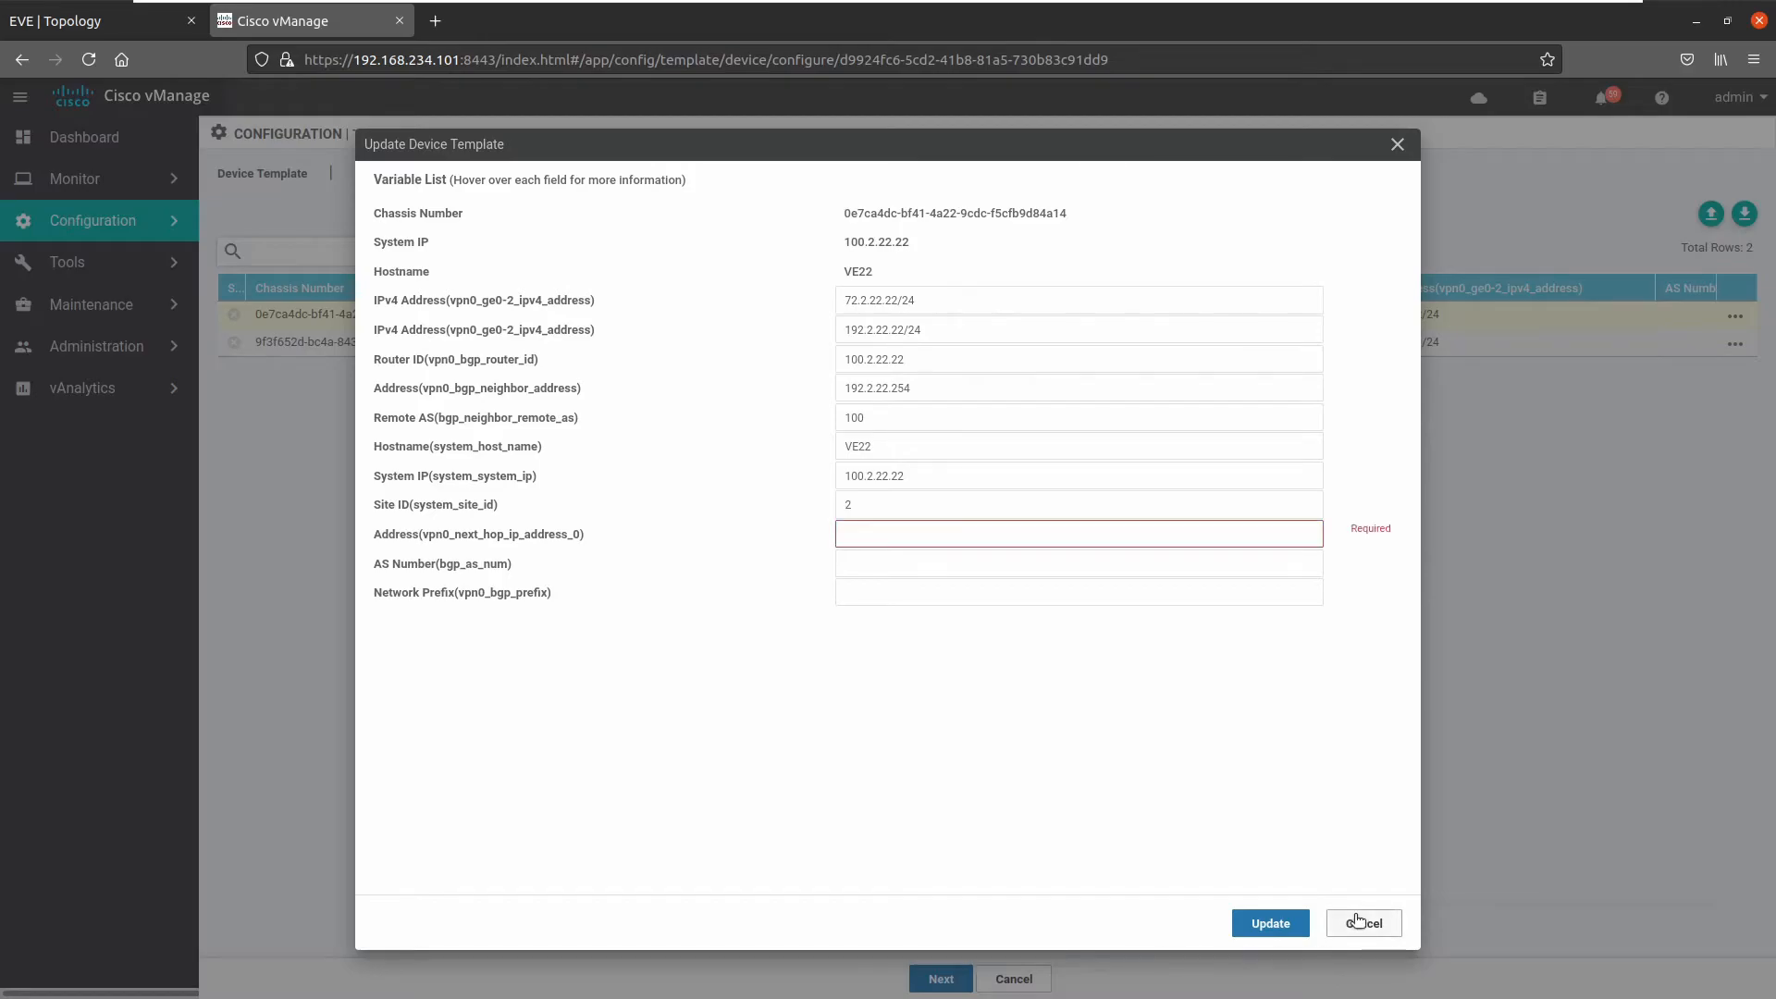
click(1015, 977)
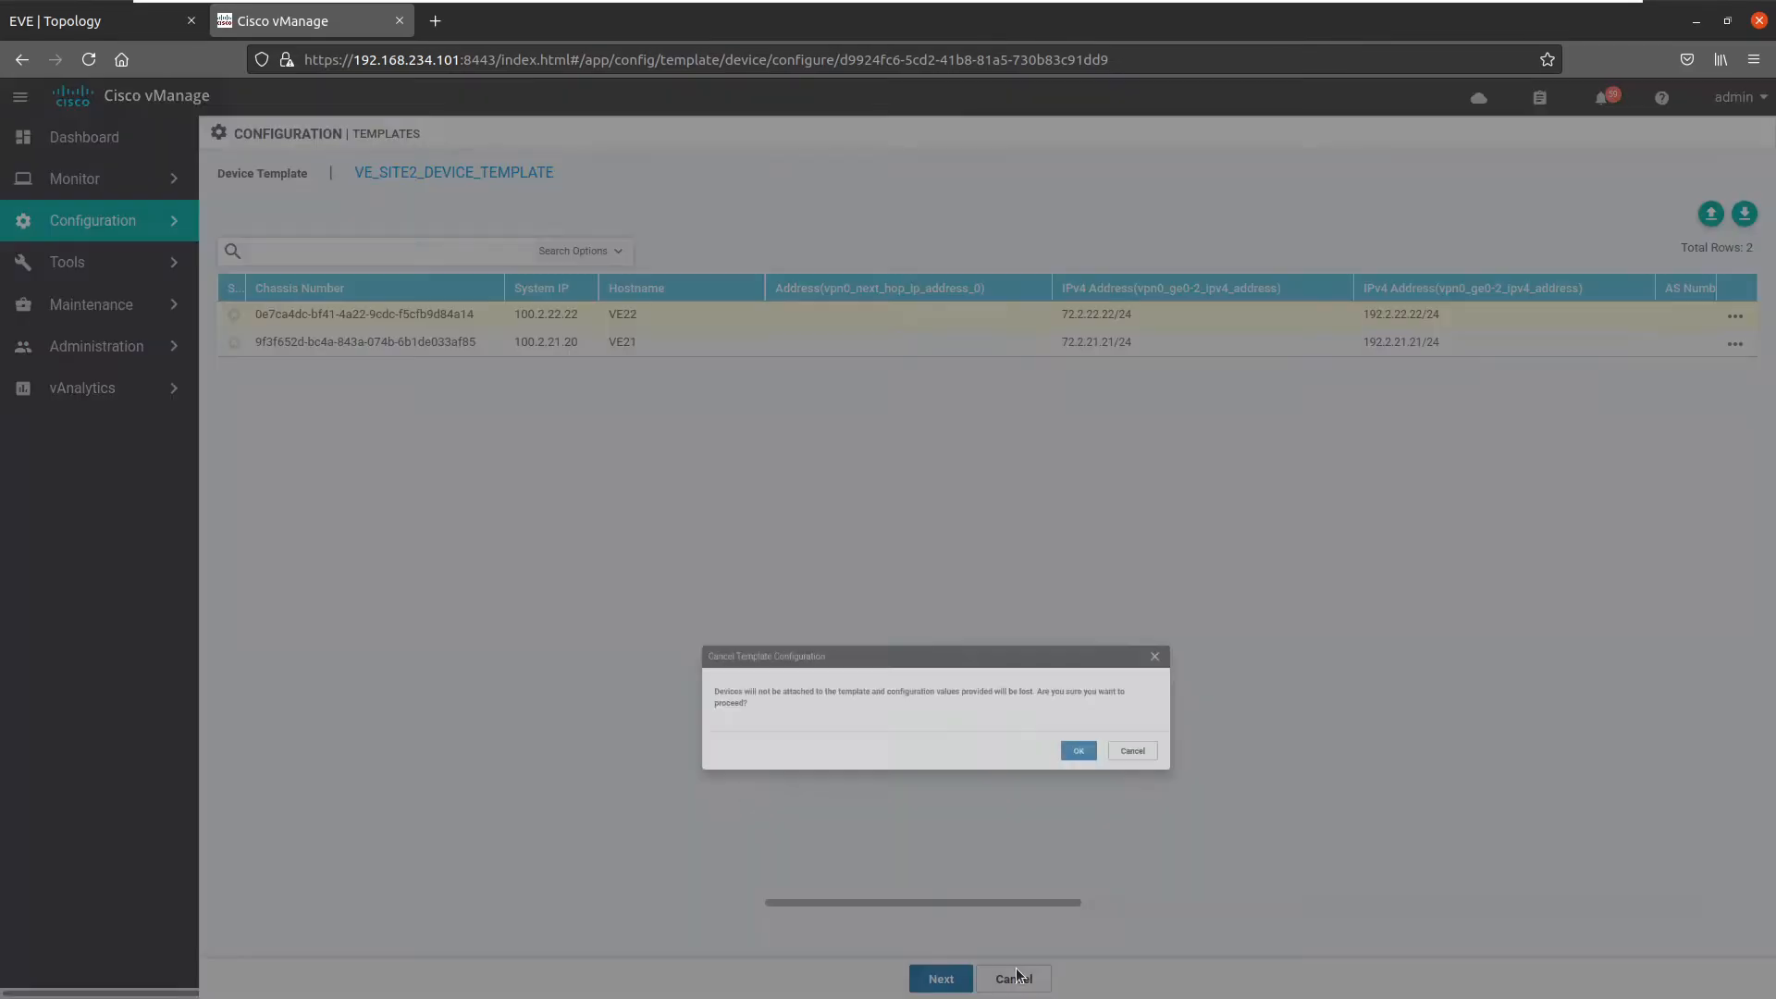
click(1096, 610)
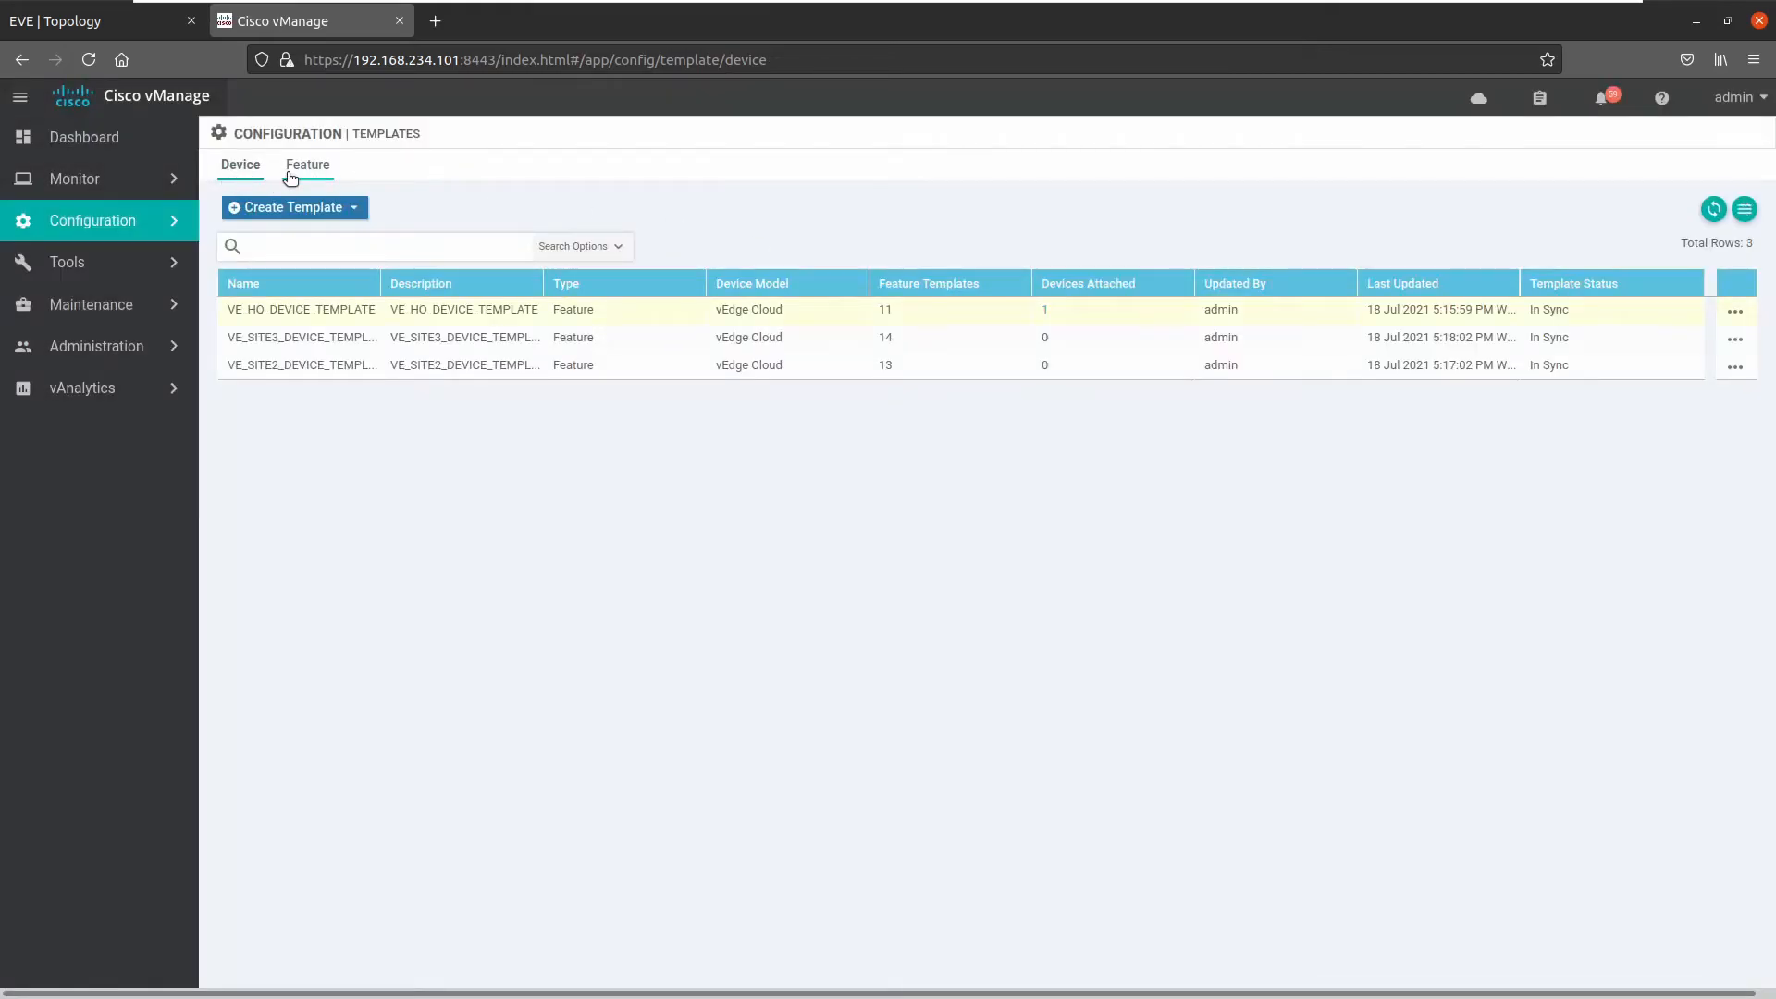
- Open the feature template VE_SITE2_VPN0_GE0/1 for editing at its basic configuration
click(292, 176)
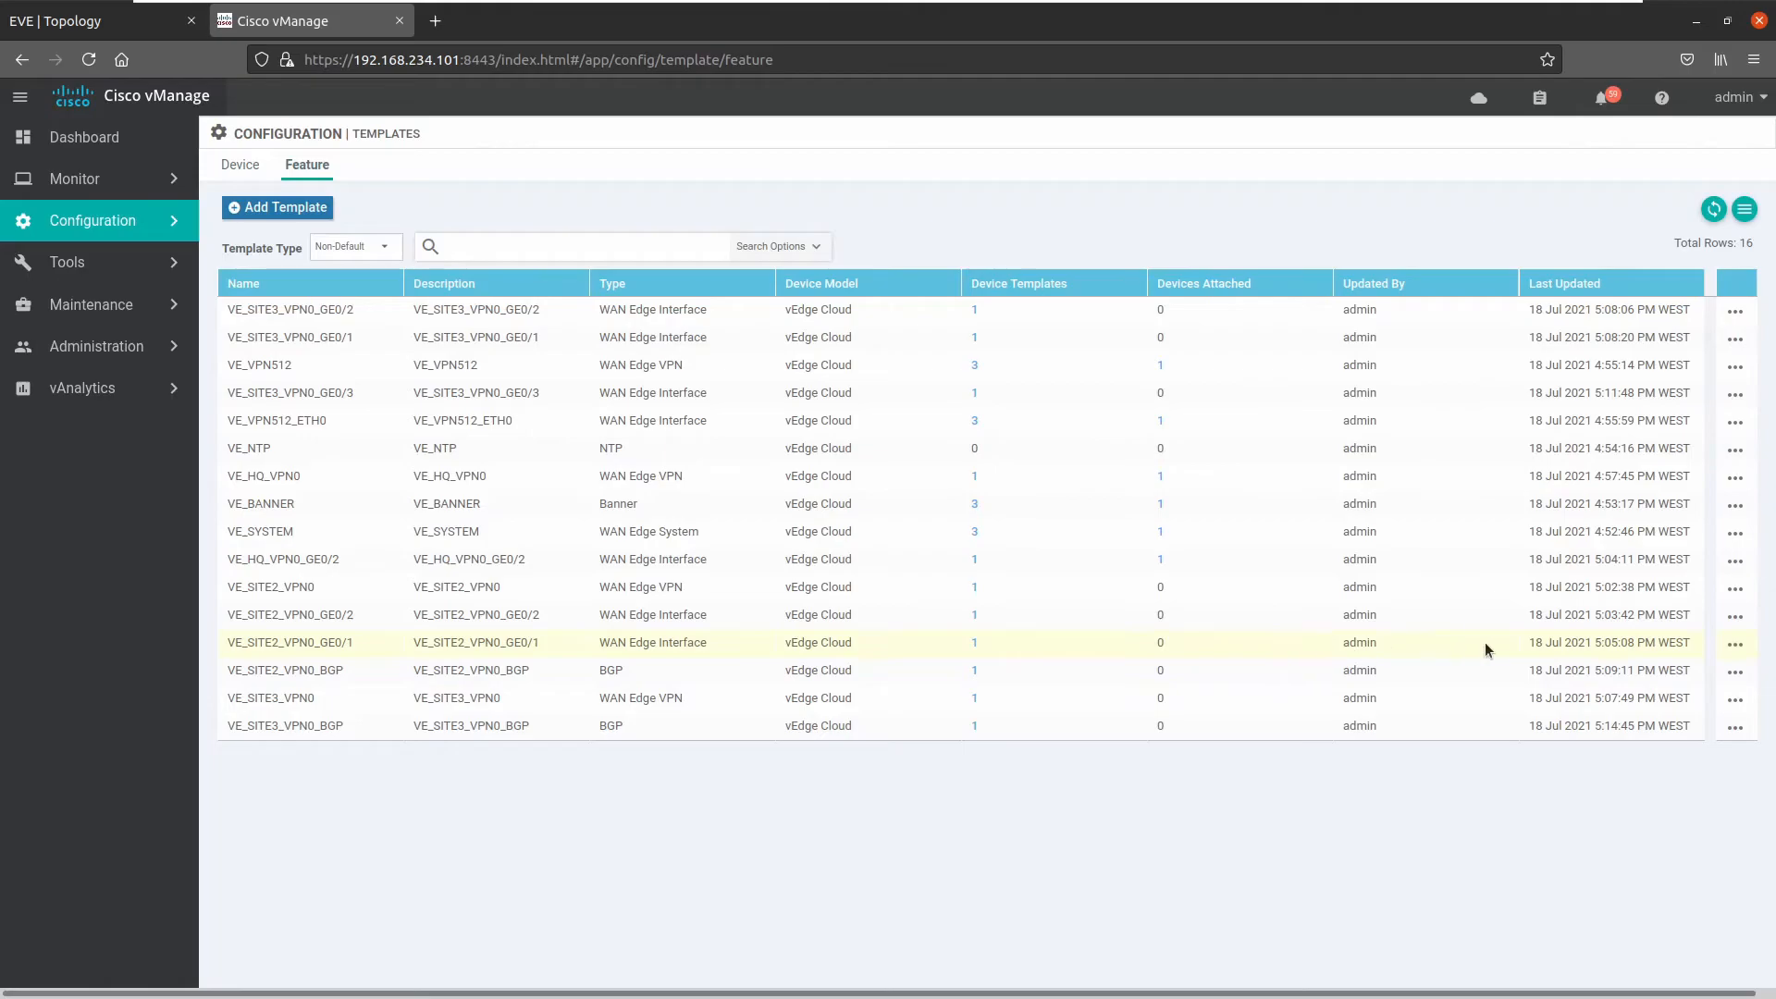
click(1735, 644)
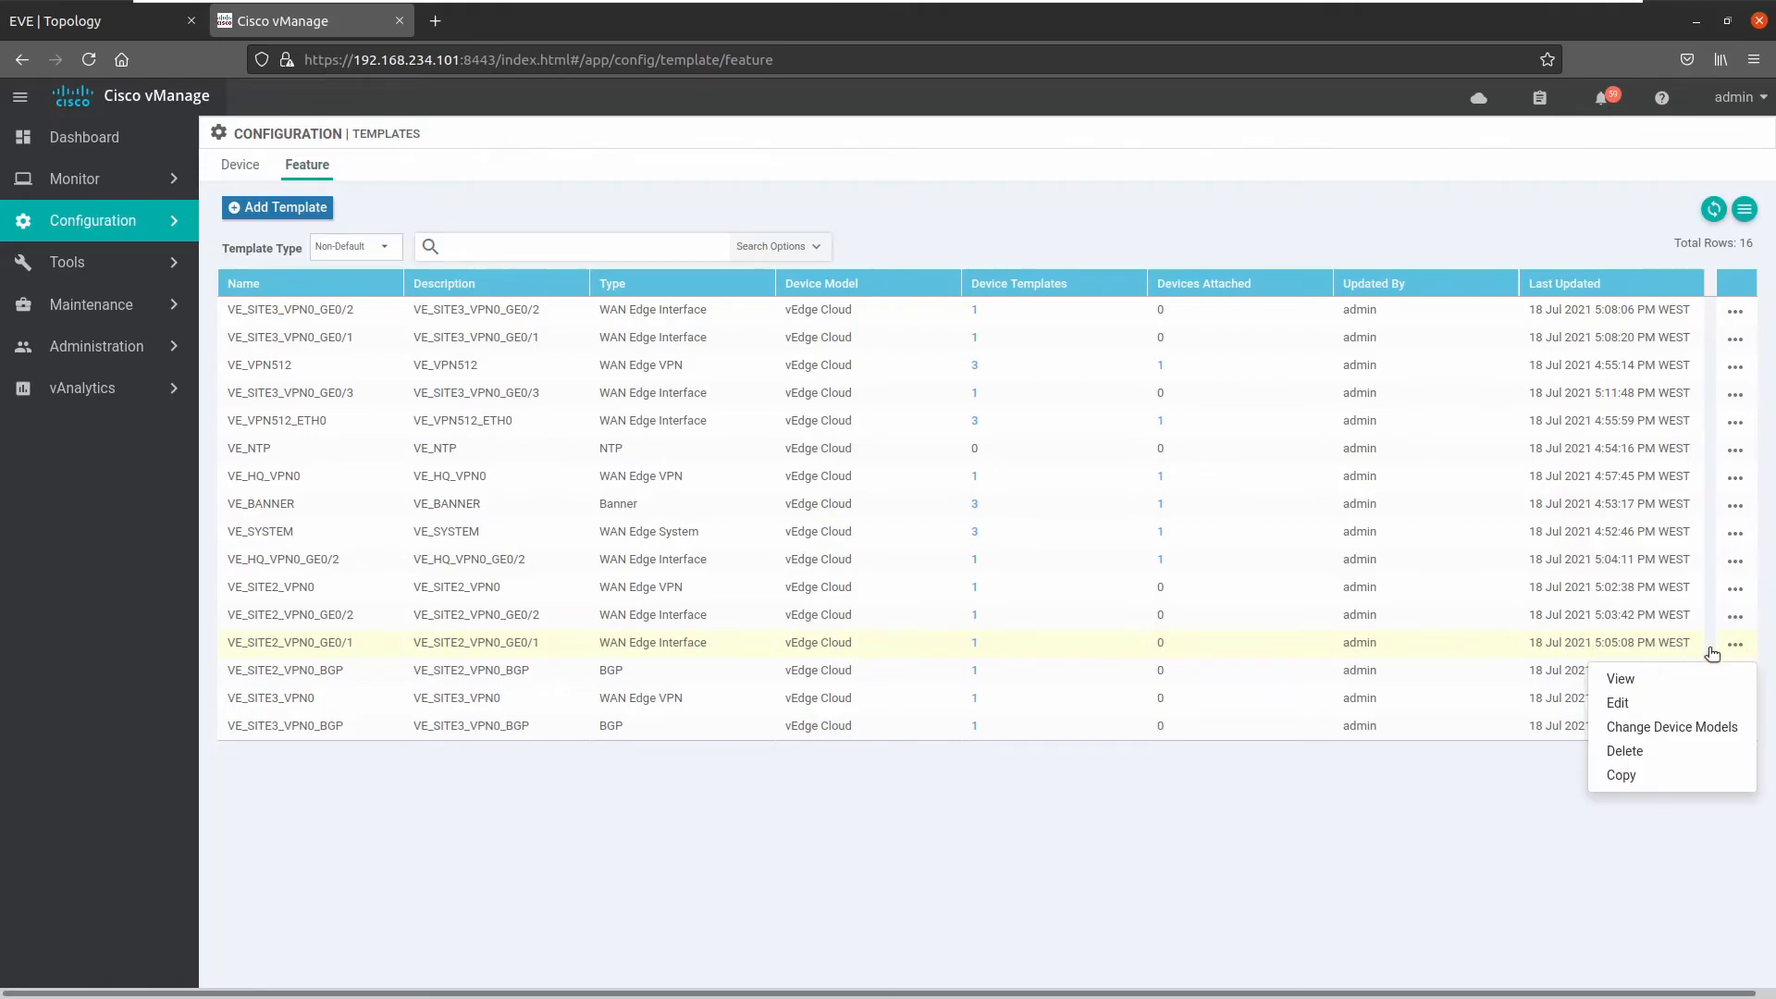
click(1628, 703)
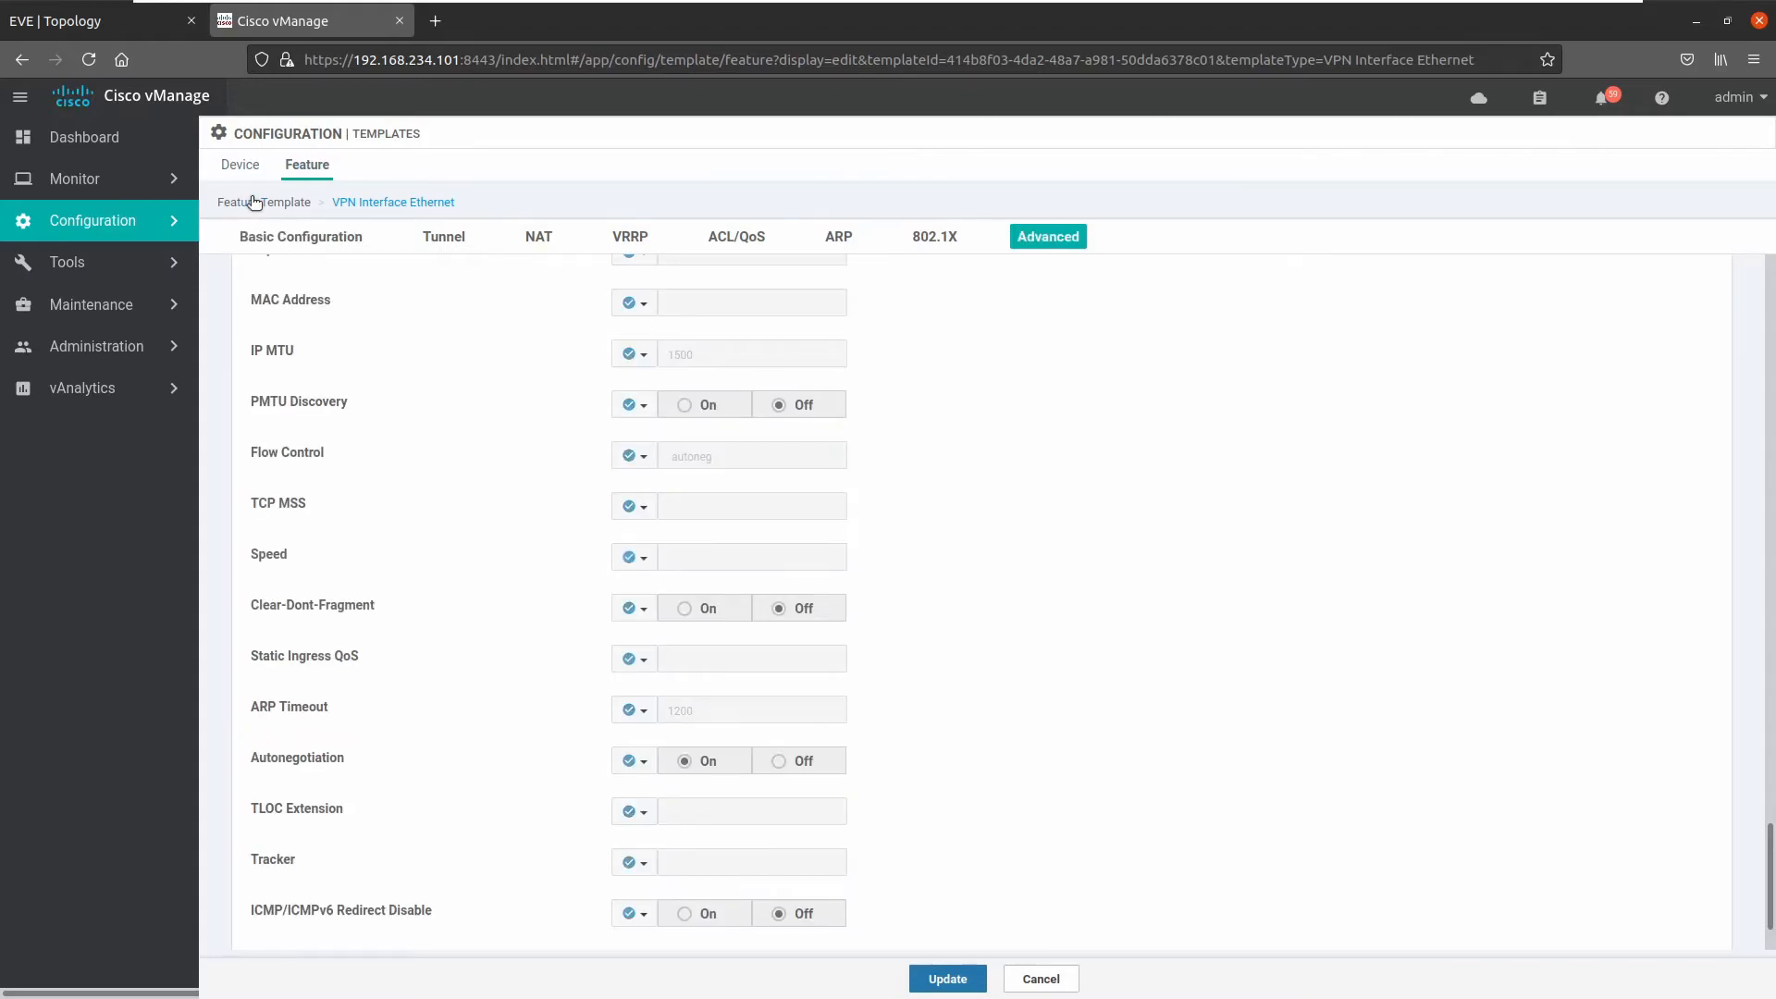
click(282, 238)
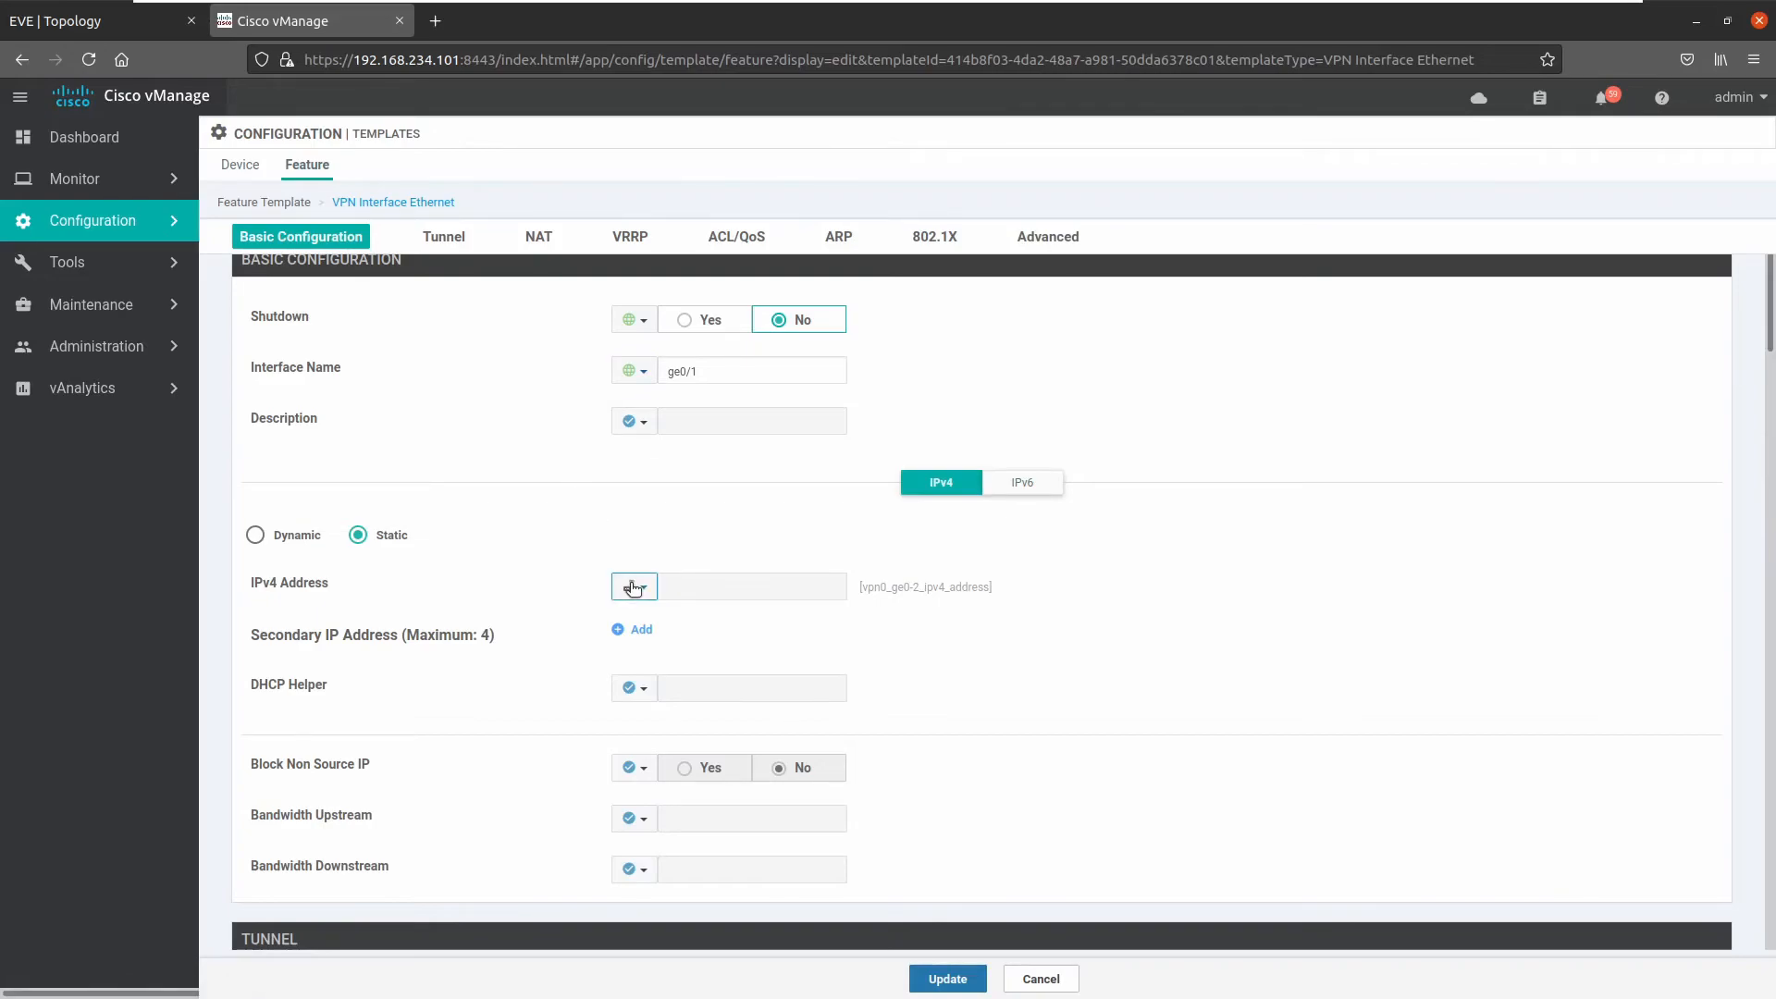
- Change the IPv4 address's device-specific key to vpn0_ge0-1_ipv4_address and save the VE_SITE2_VPN0_GE0/1 feature template
scroll(634, 588, up, 1)
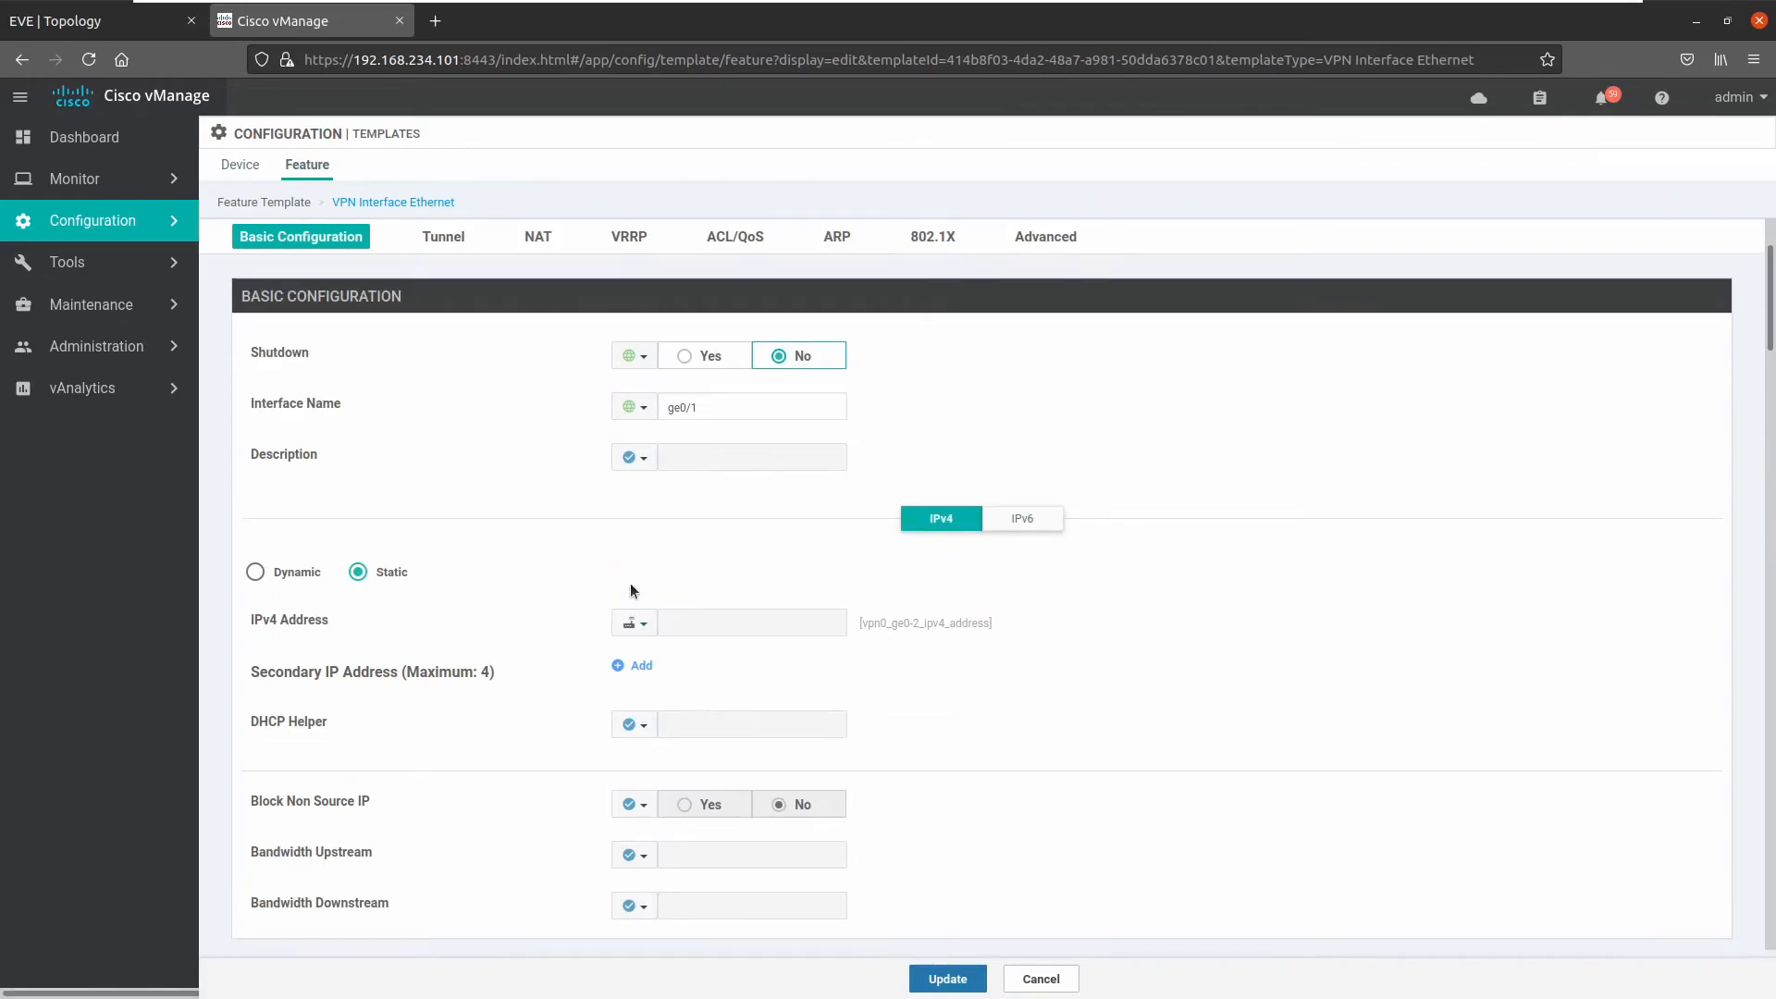
click(647, 629)
mouse_move(715, 686)
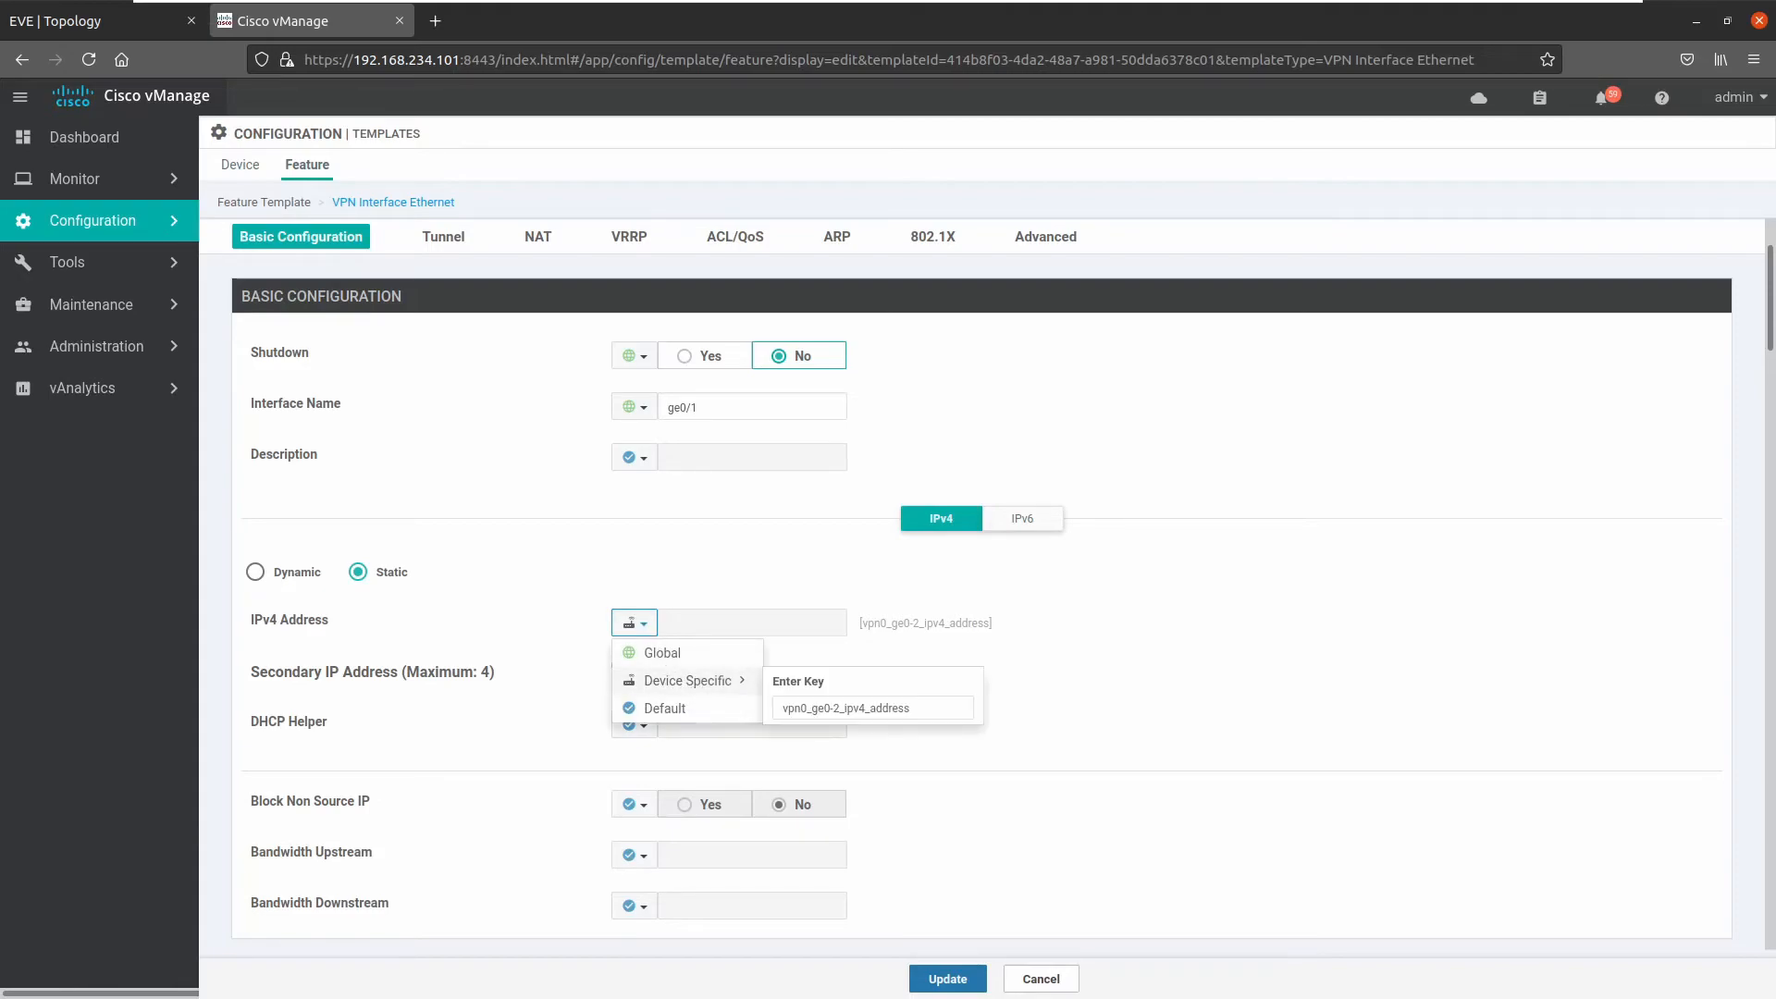
click(833, 710)
key(Delete)
text(1)
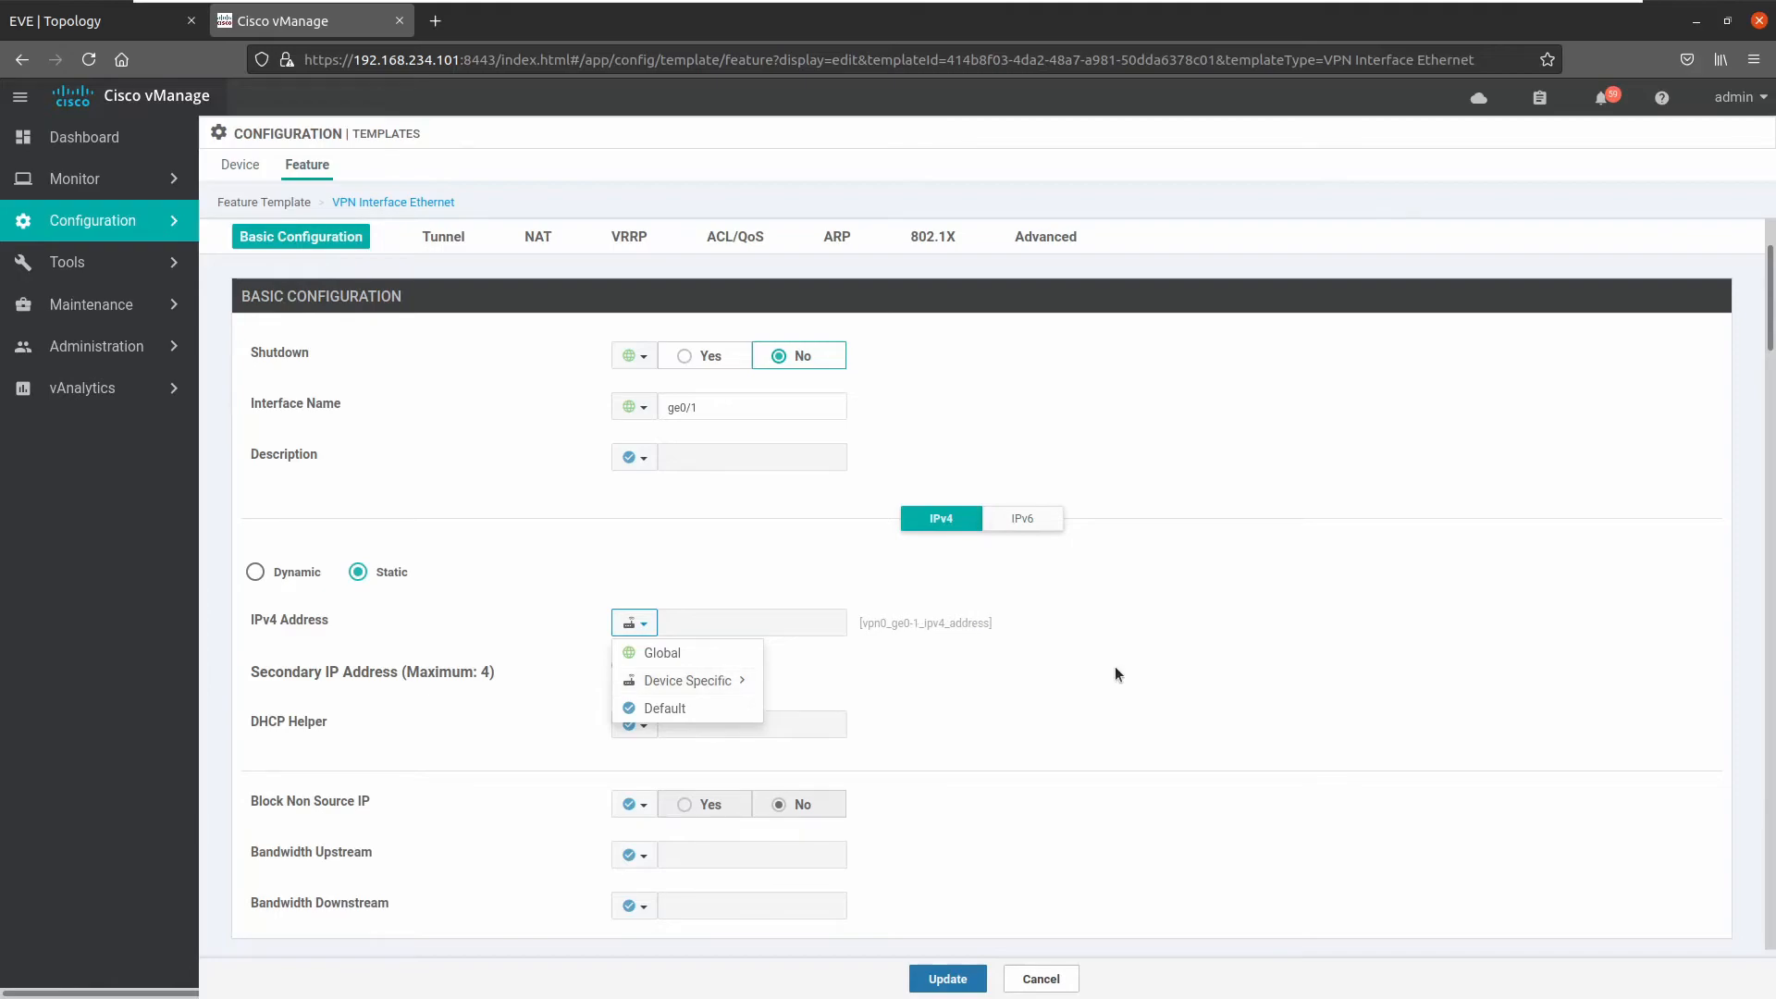
click(1114, 666)
scroll(914, 659, up, 2)
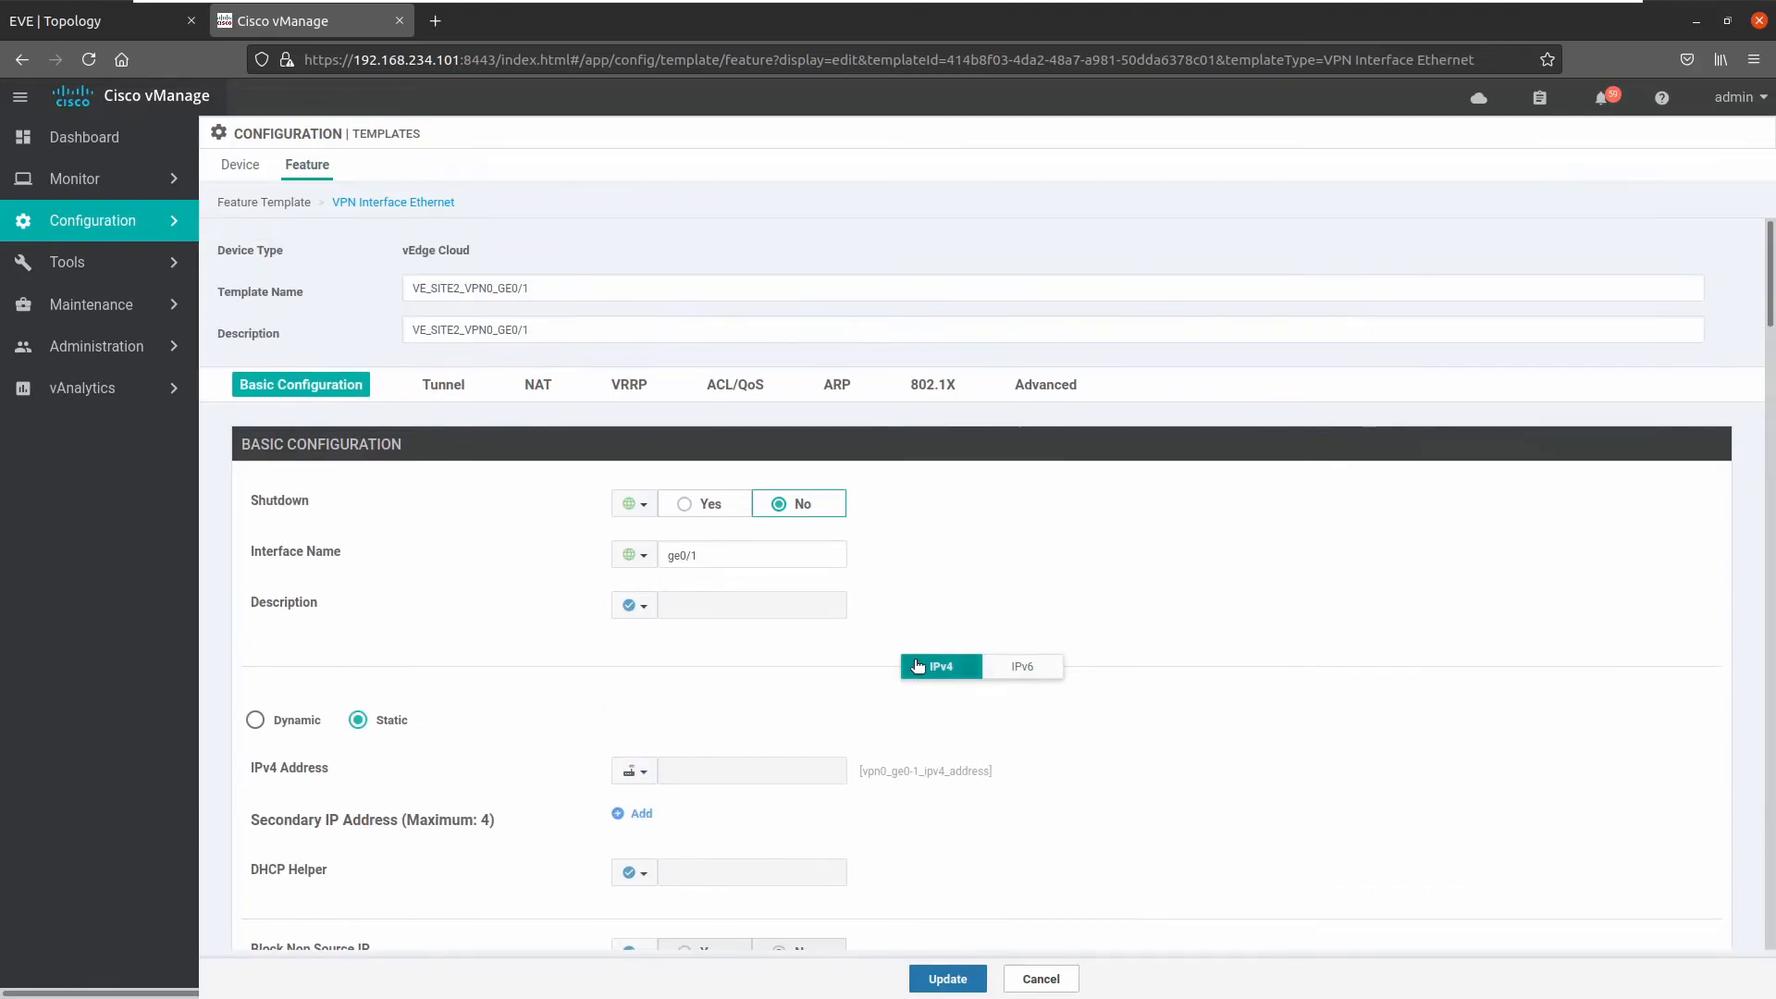
scroll(938, 883, down, 4)
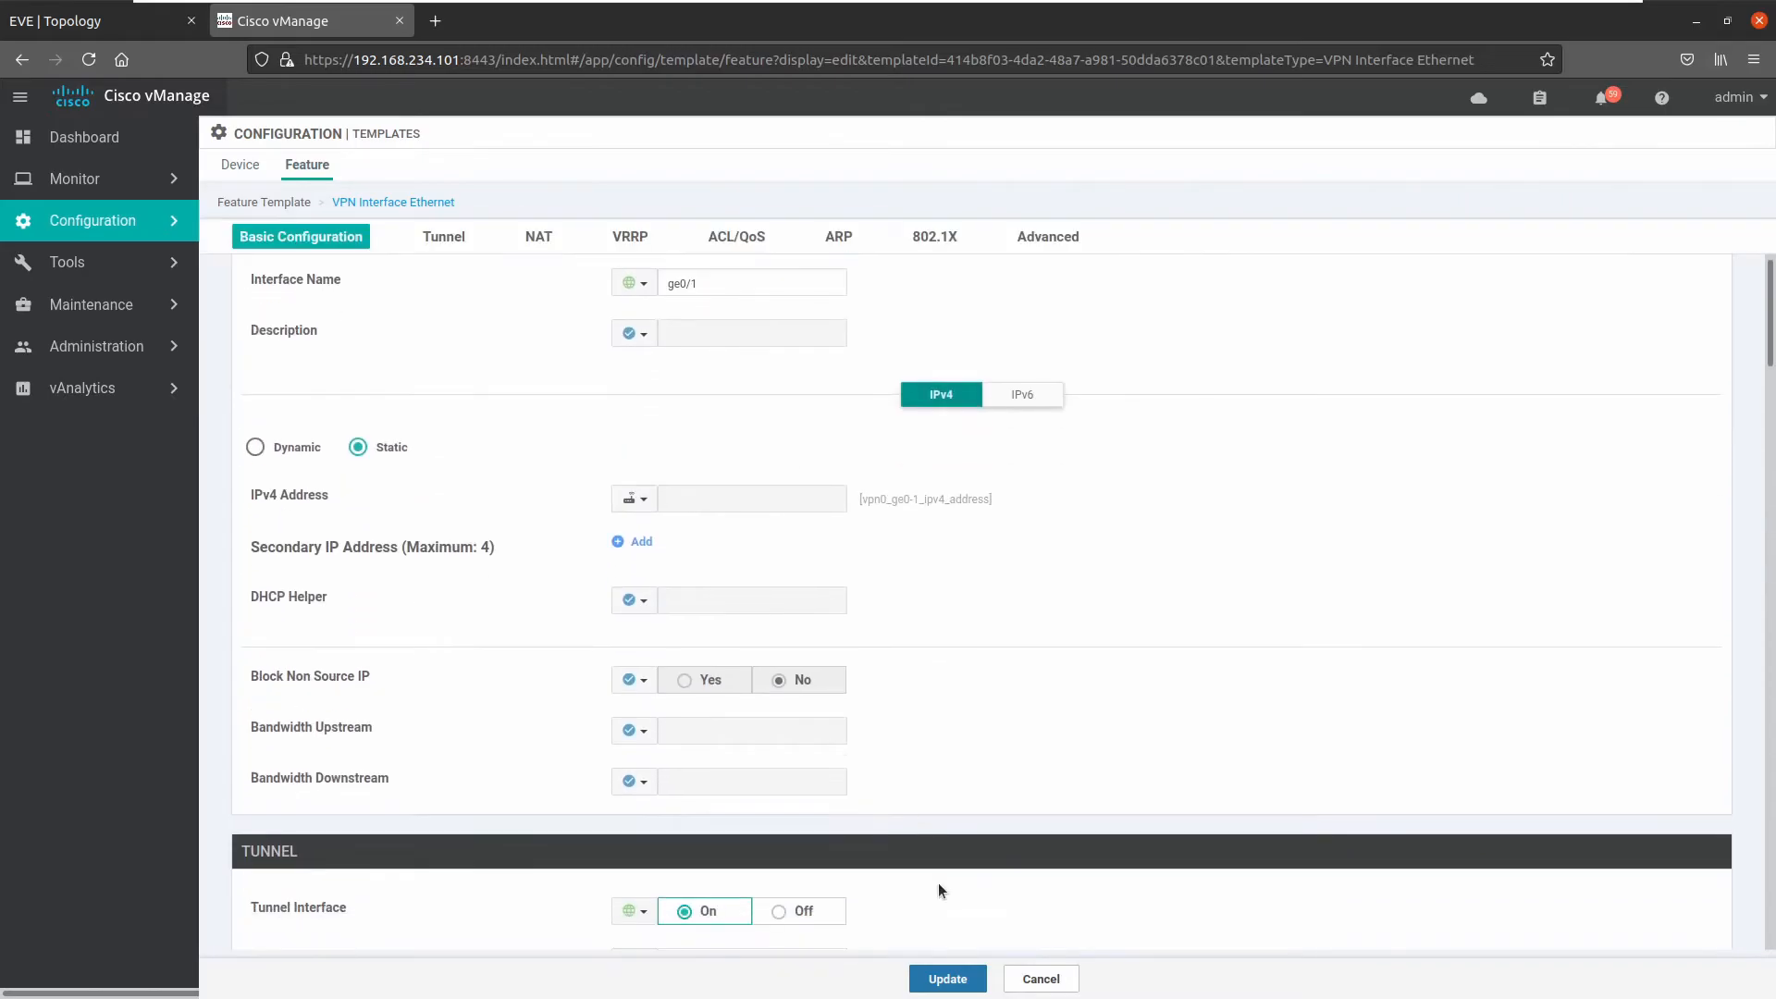
click(947, 978)
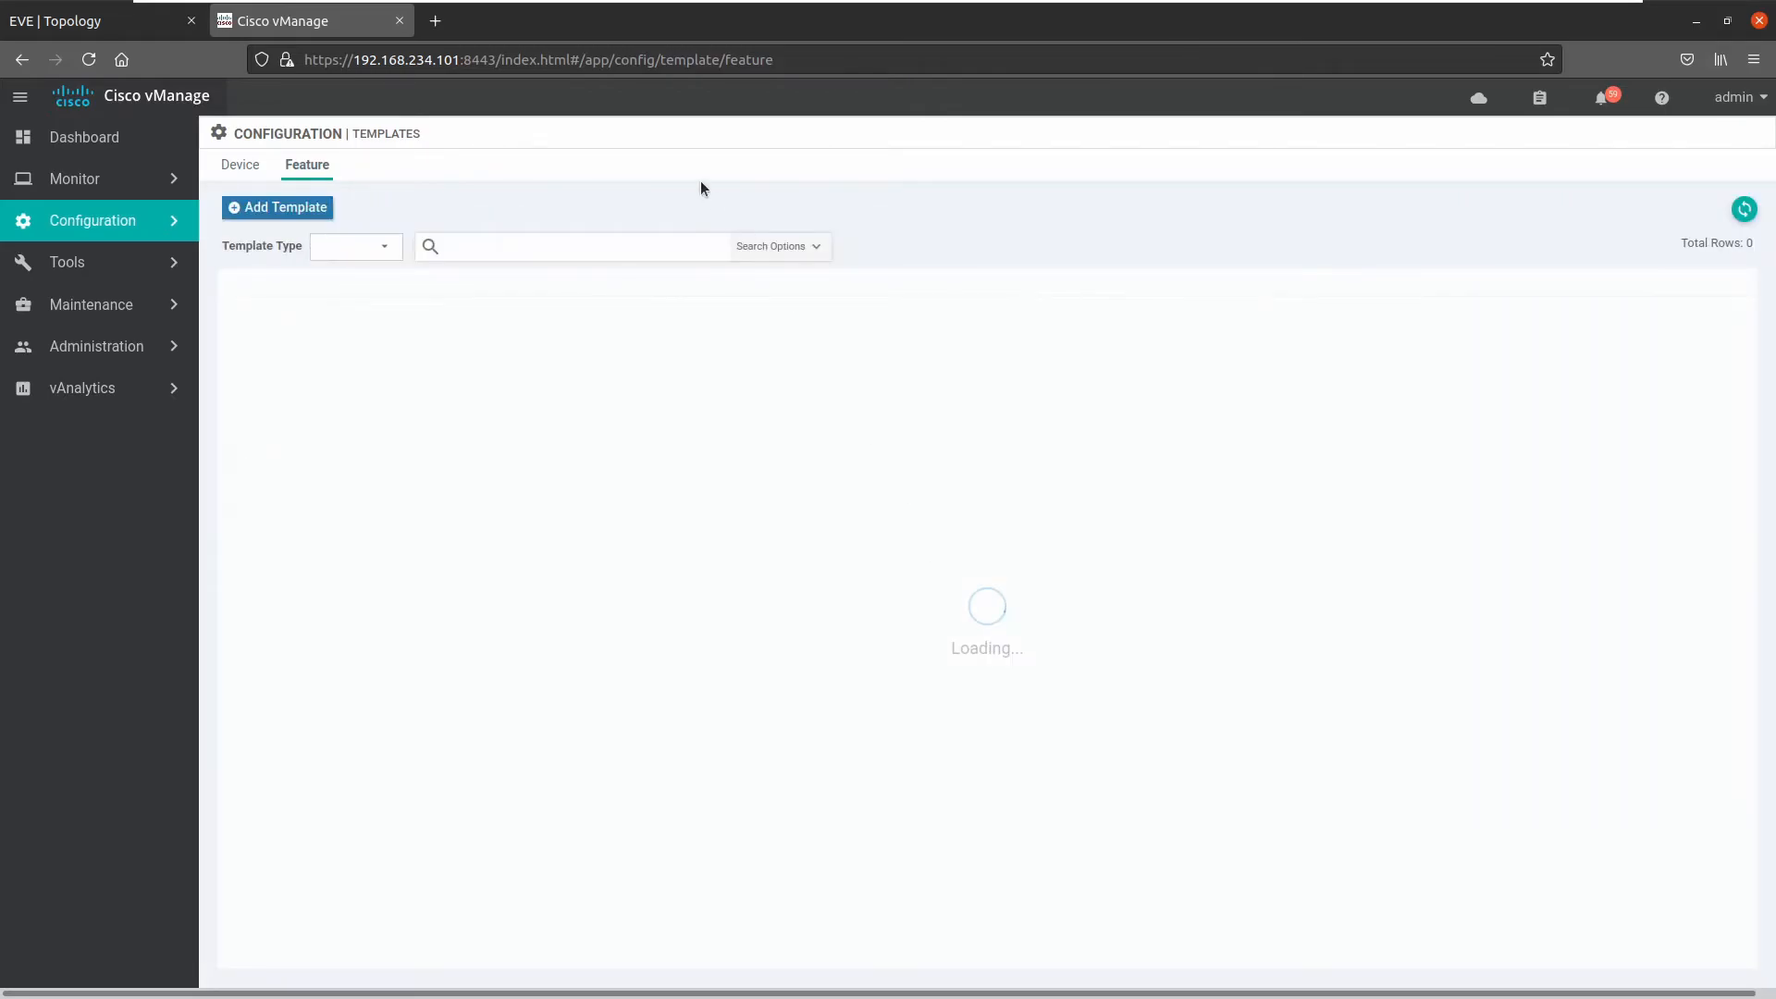
- Return to the device templates and attach VE21 and VE22 to VE_SITE2_DEVICE_TEMPLATE again
click(241, 165)
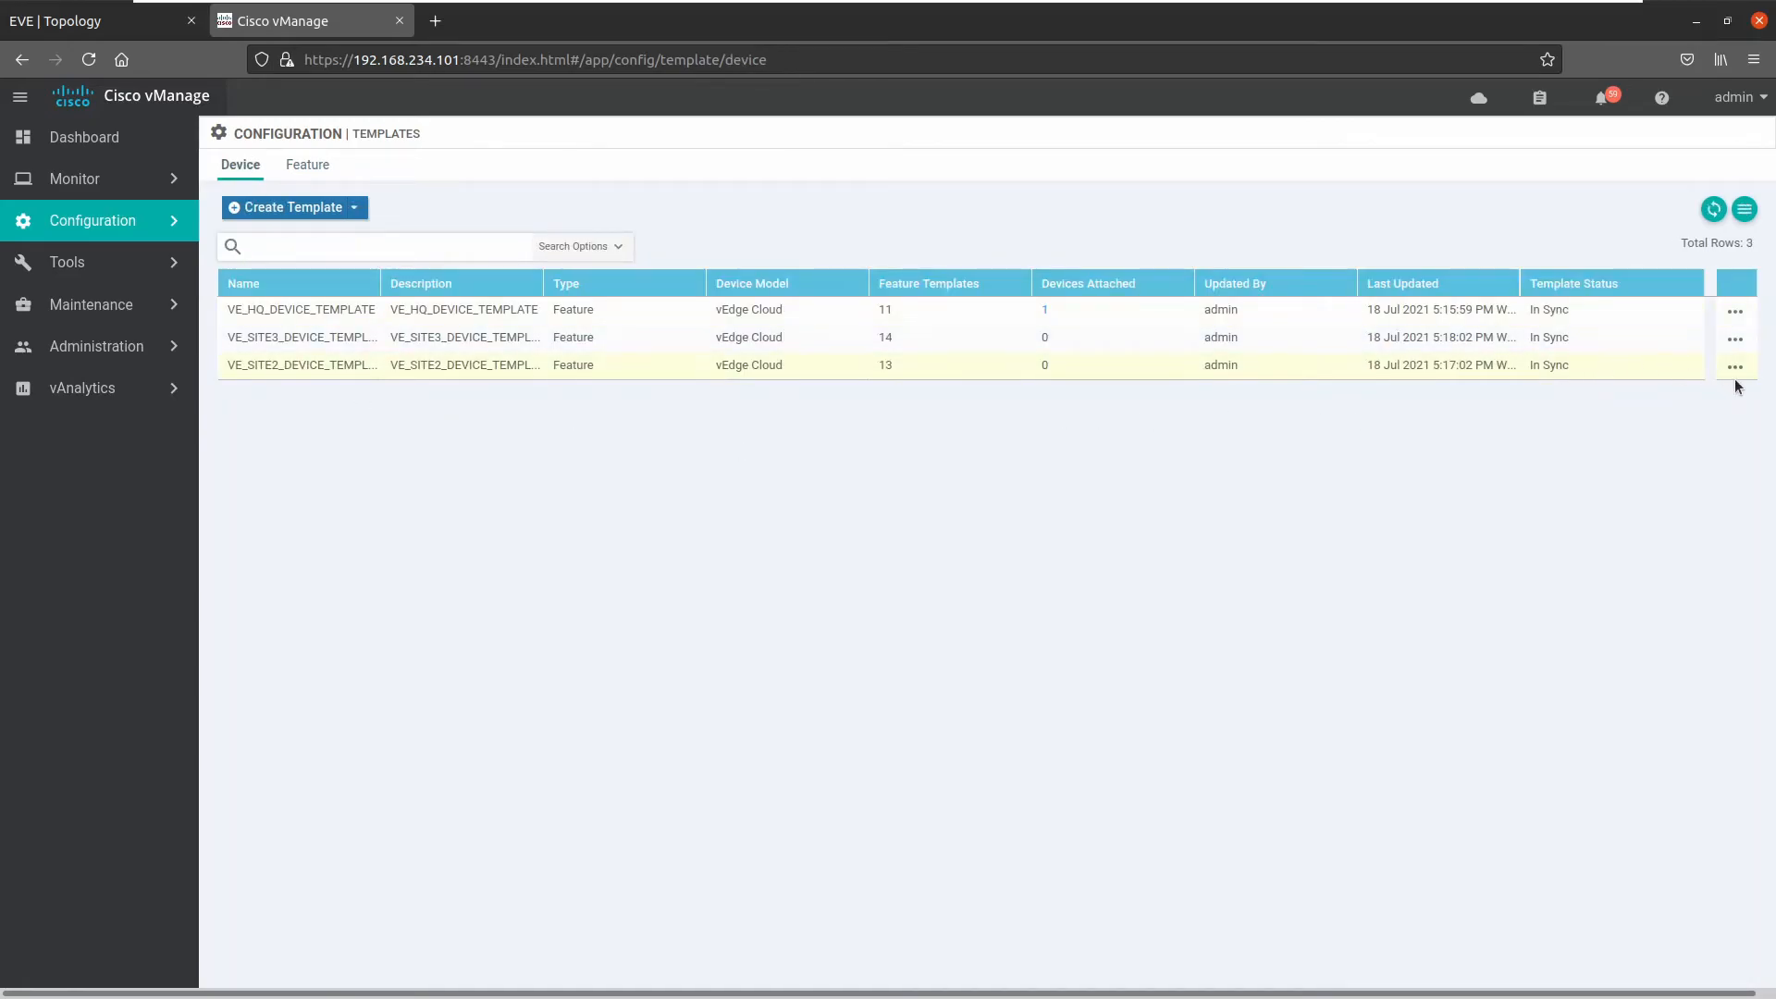
click(1737, 368)
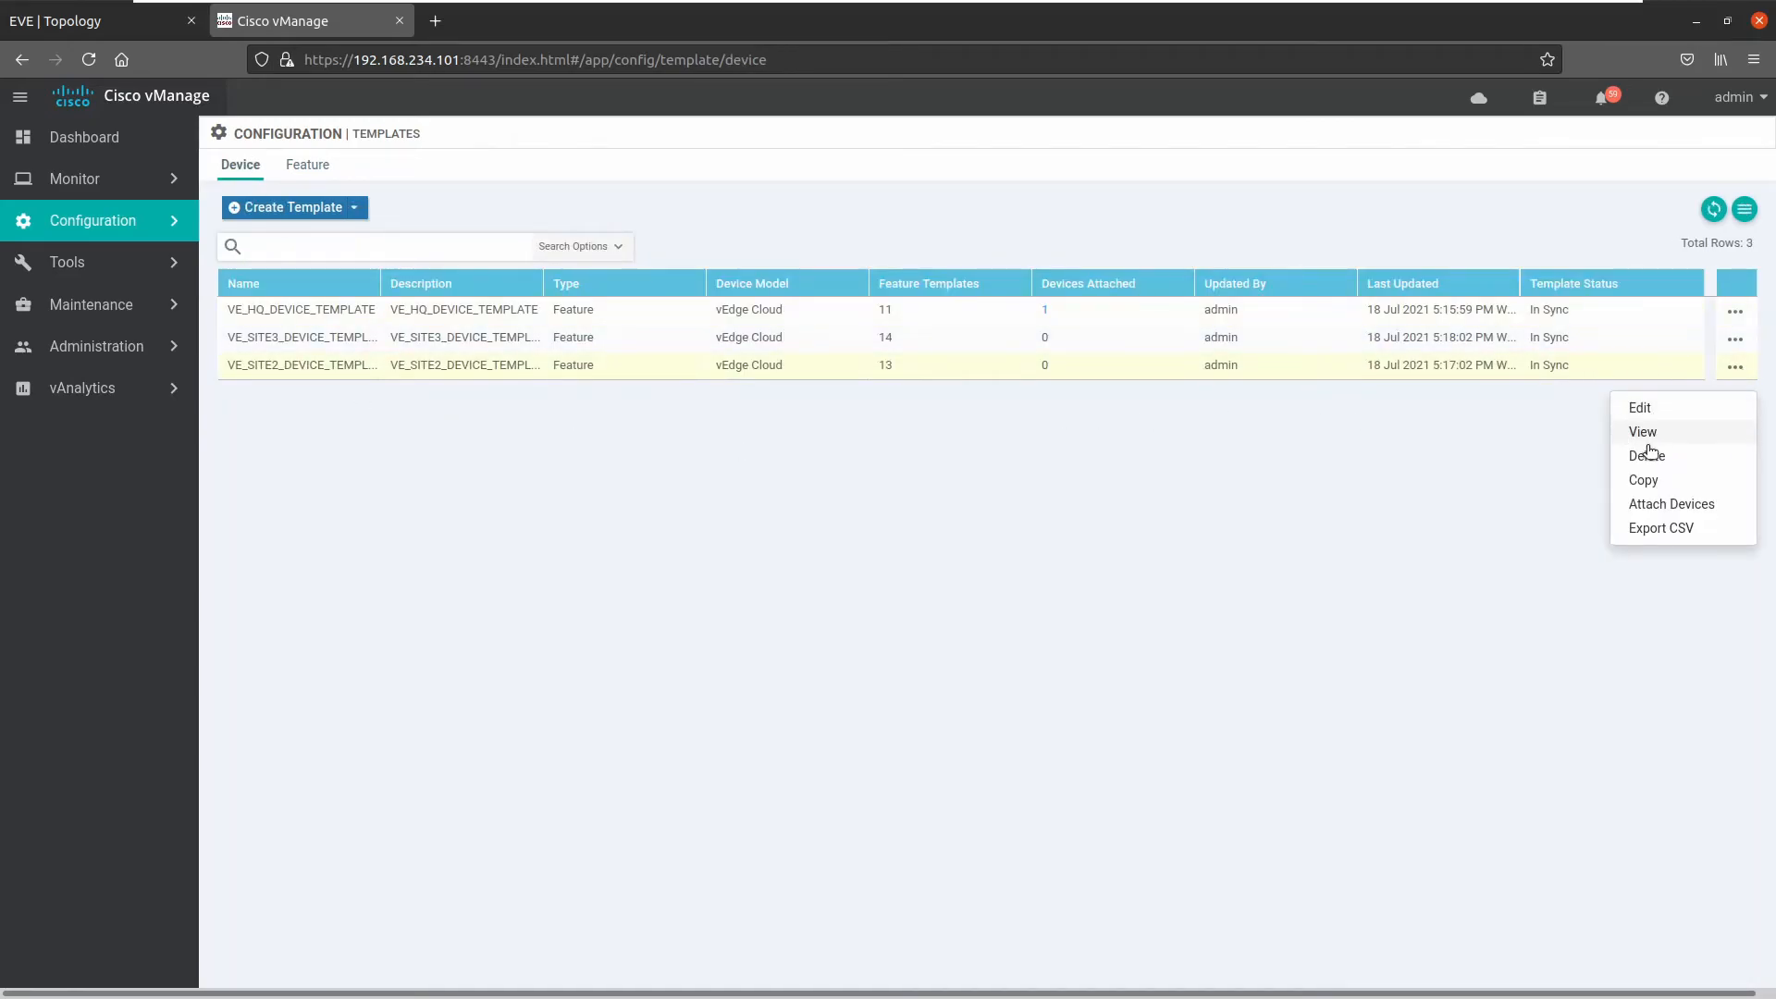
click(1680, 507)
click(298, 525)
click(269, 555)
click(889, 539)
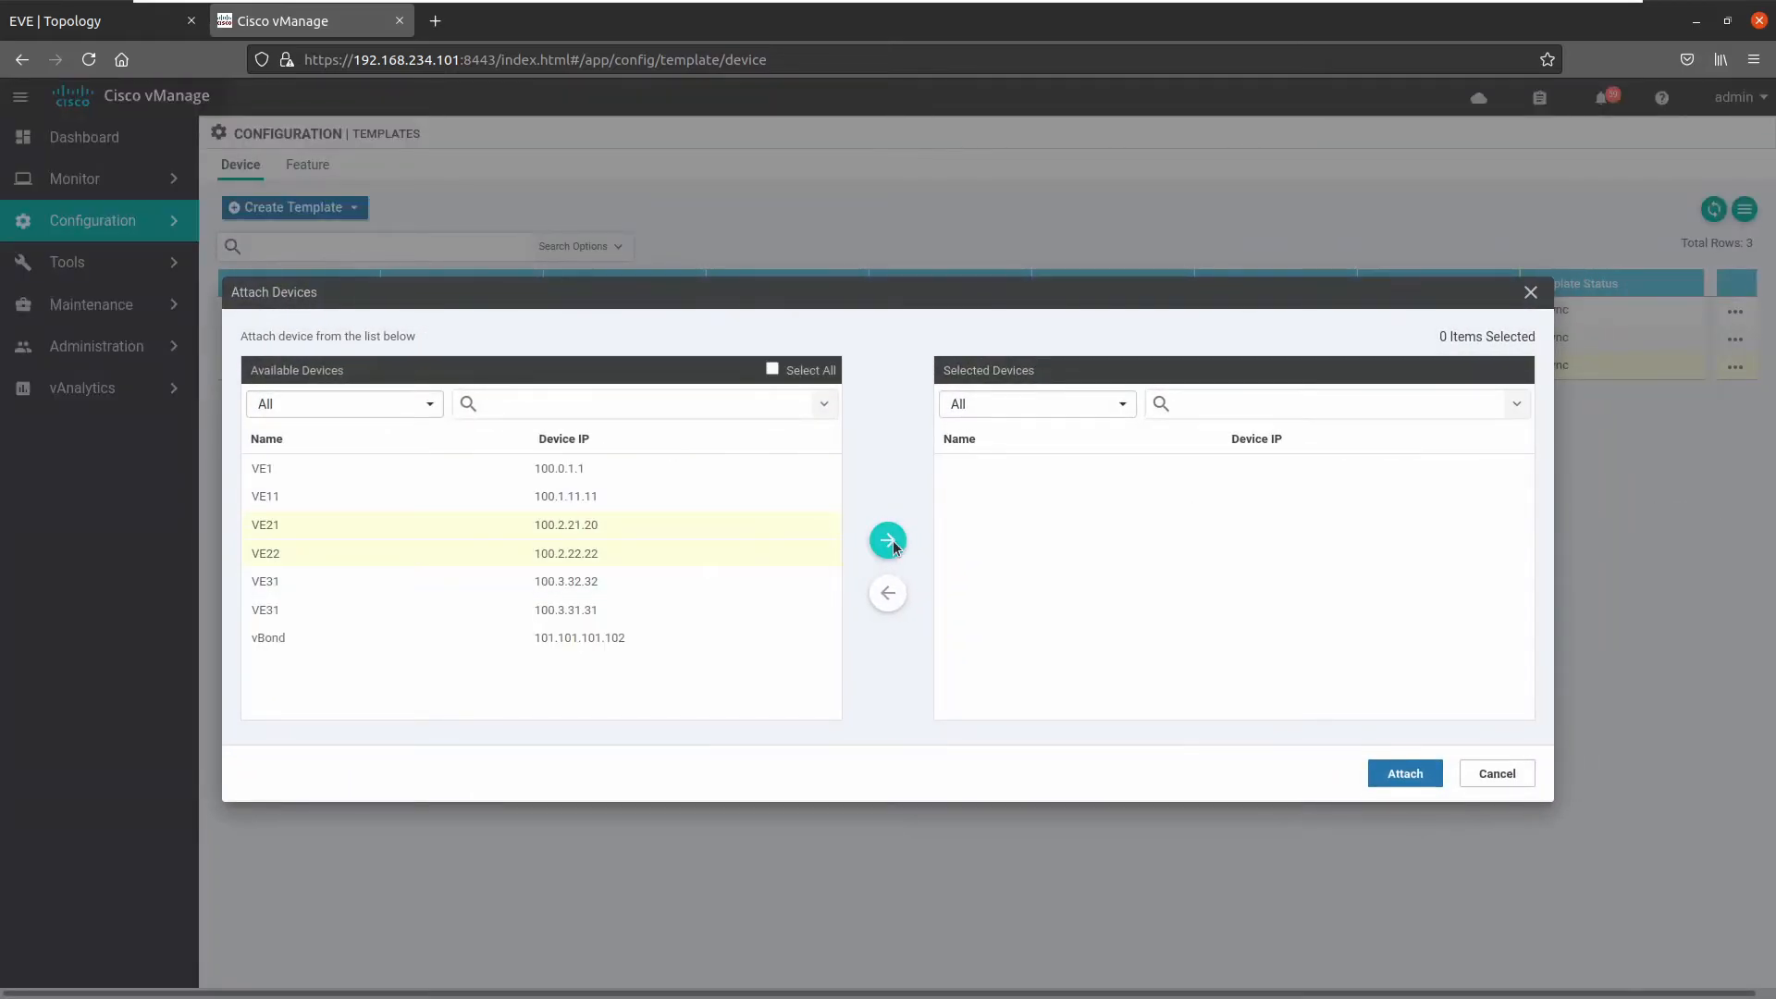
click(1411, 774)
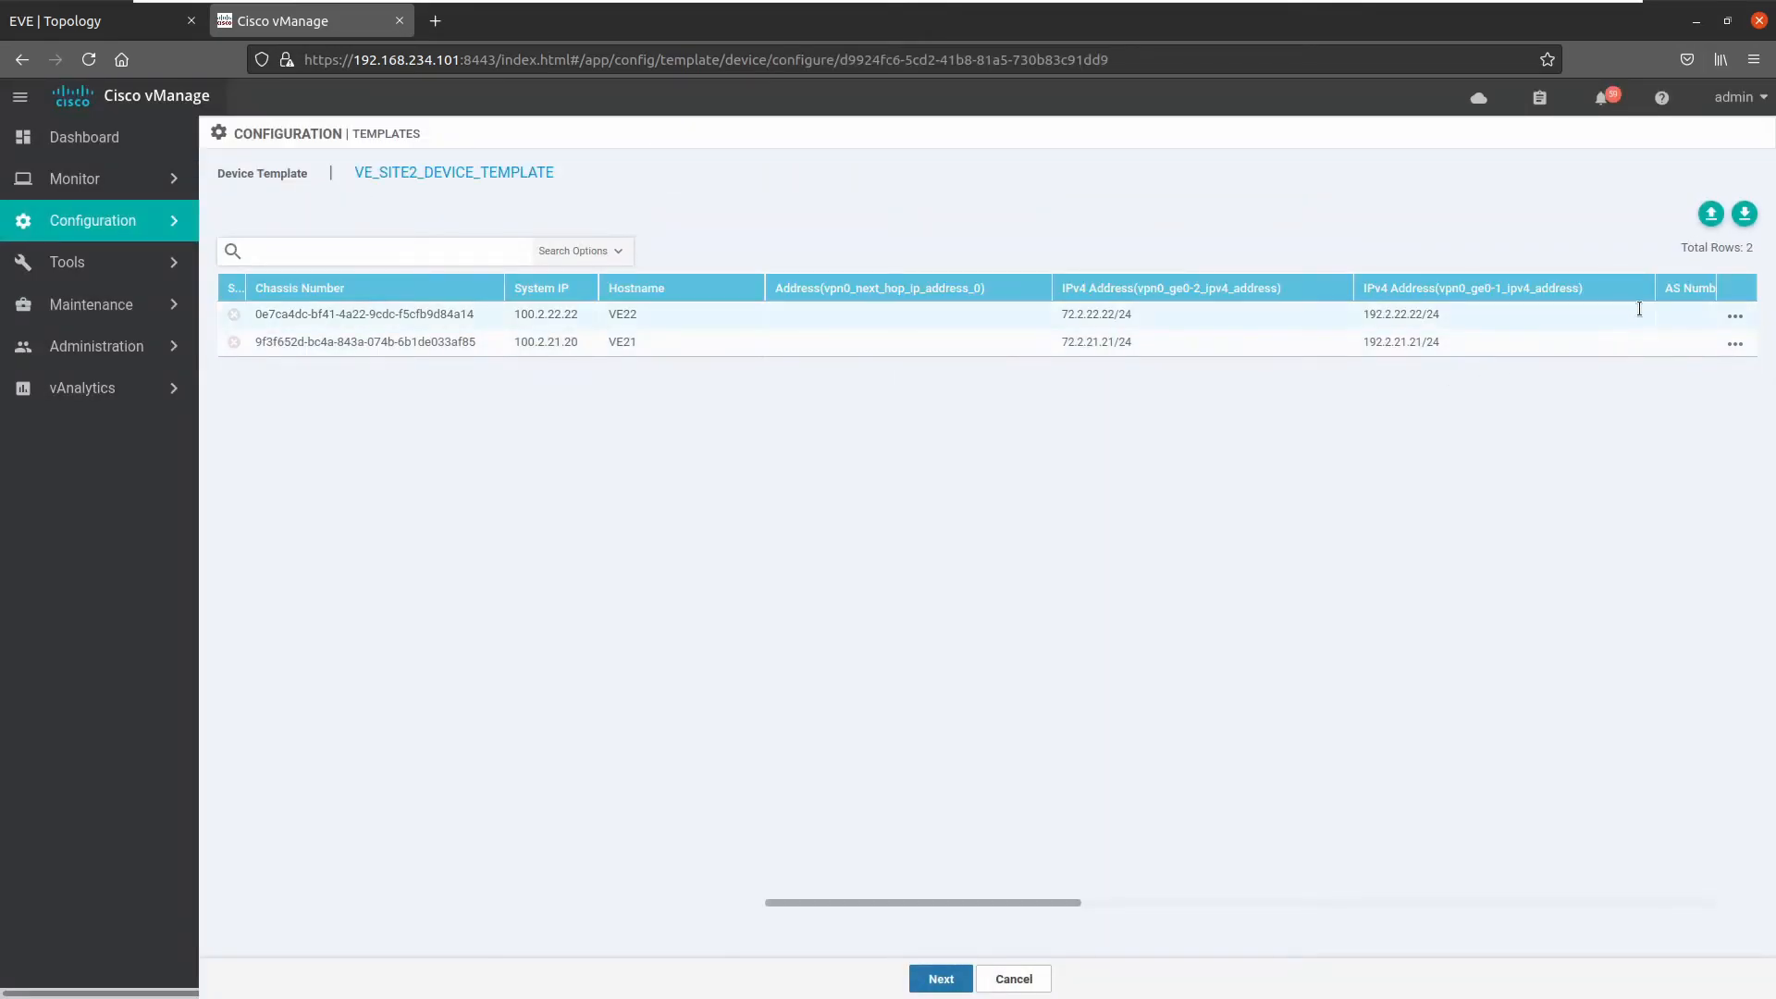
- Set VE22's next-hop address to 72.2.22.254, AS number to 65102 and BGP network prefix to 192.2.22.0/24, and save its variables
click(1735, 315)
click(1630, 357)
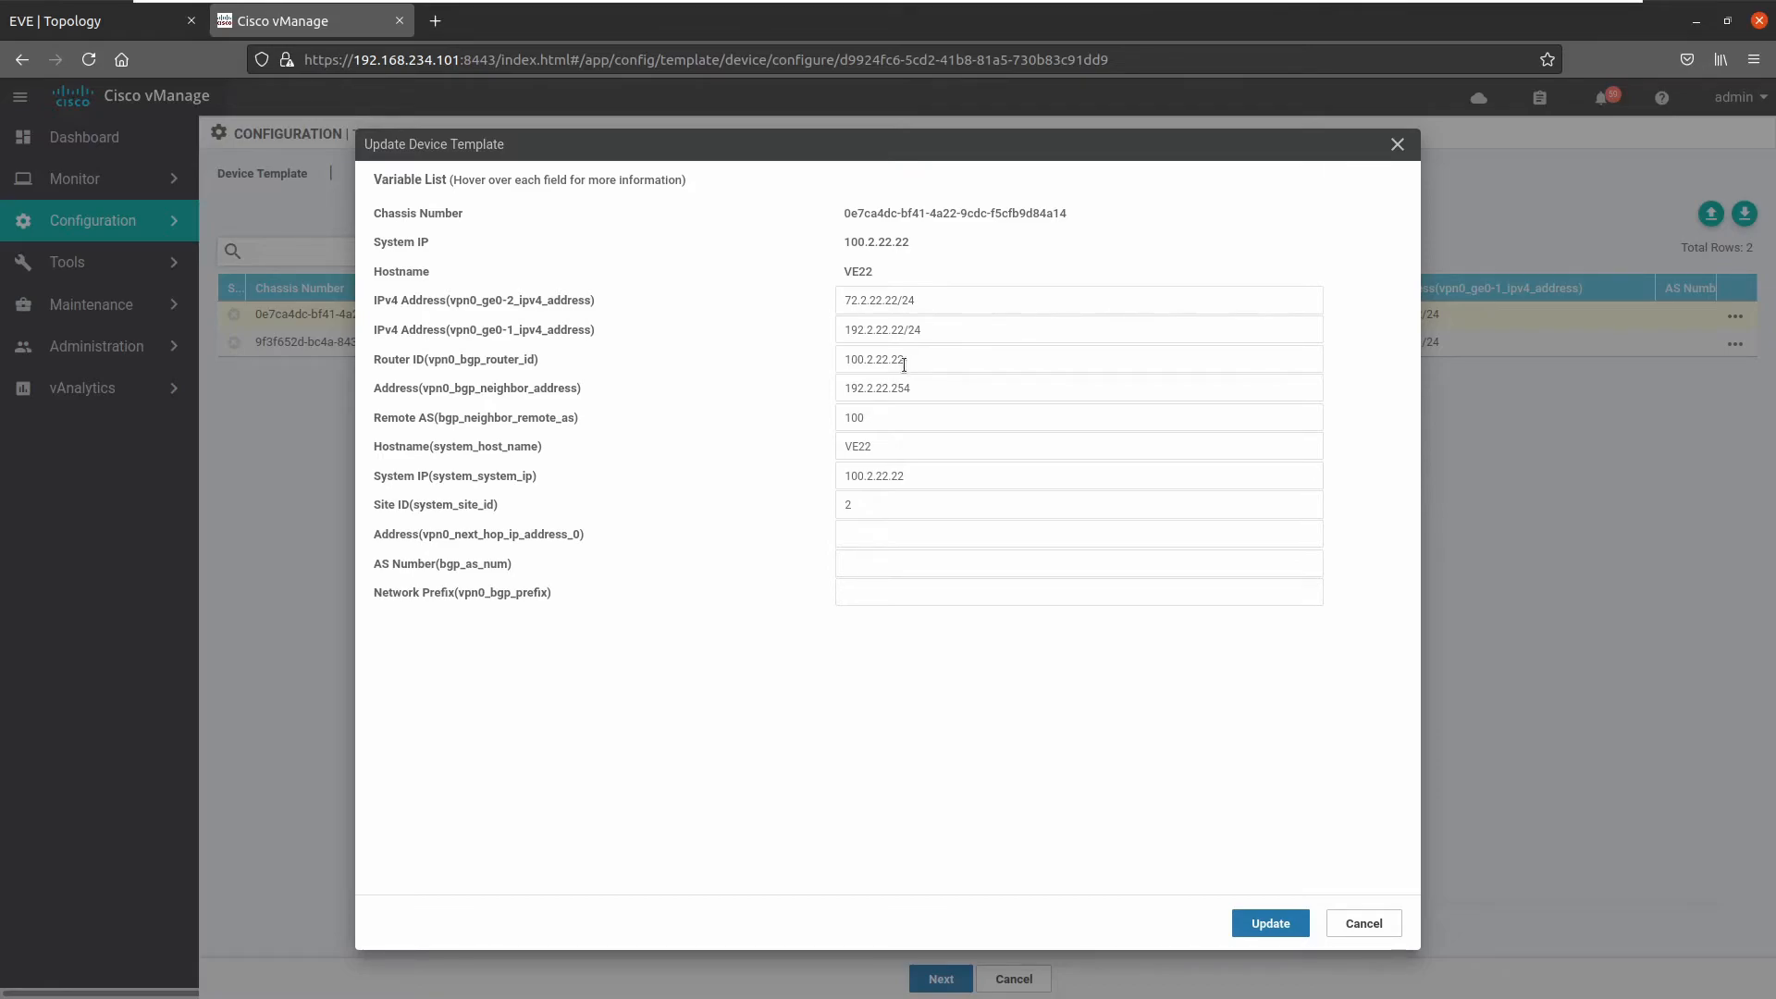
click(888, 534)
text(72.)
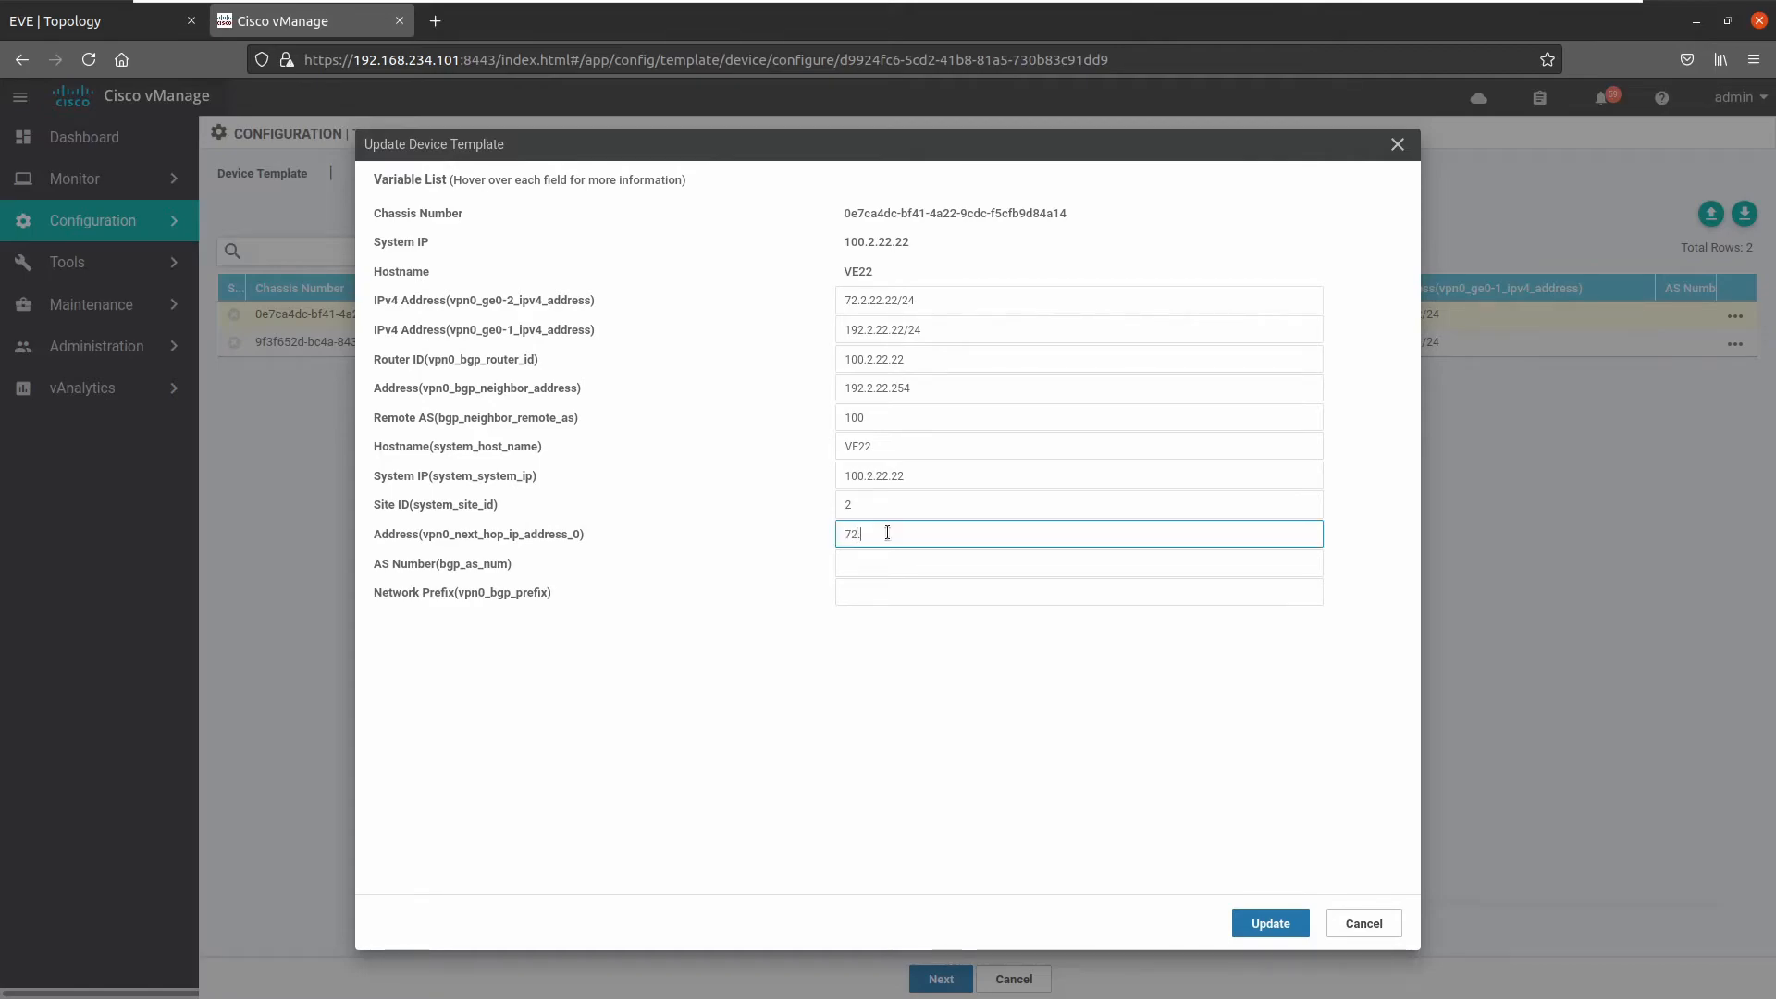
text(2.22.2543)
key(Tab)
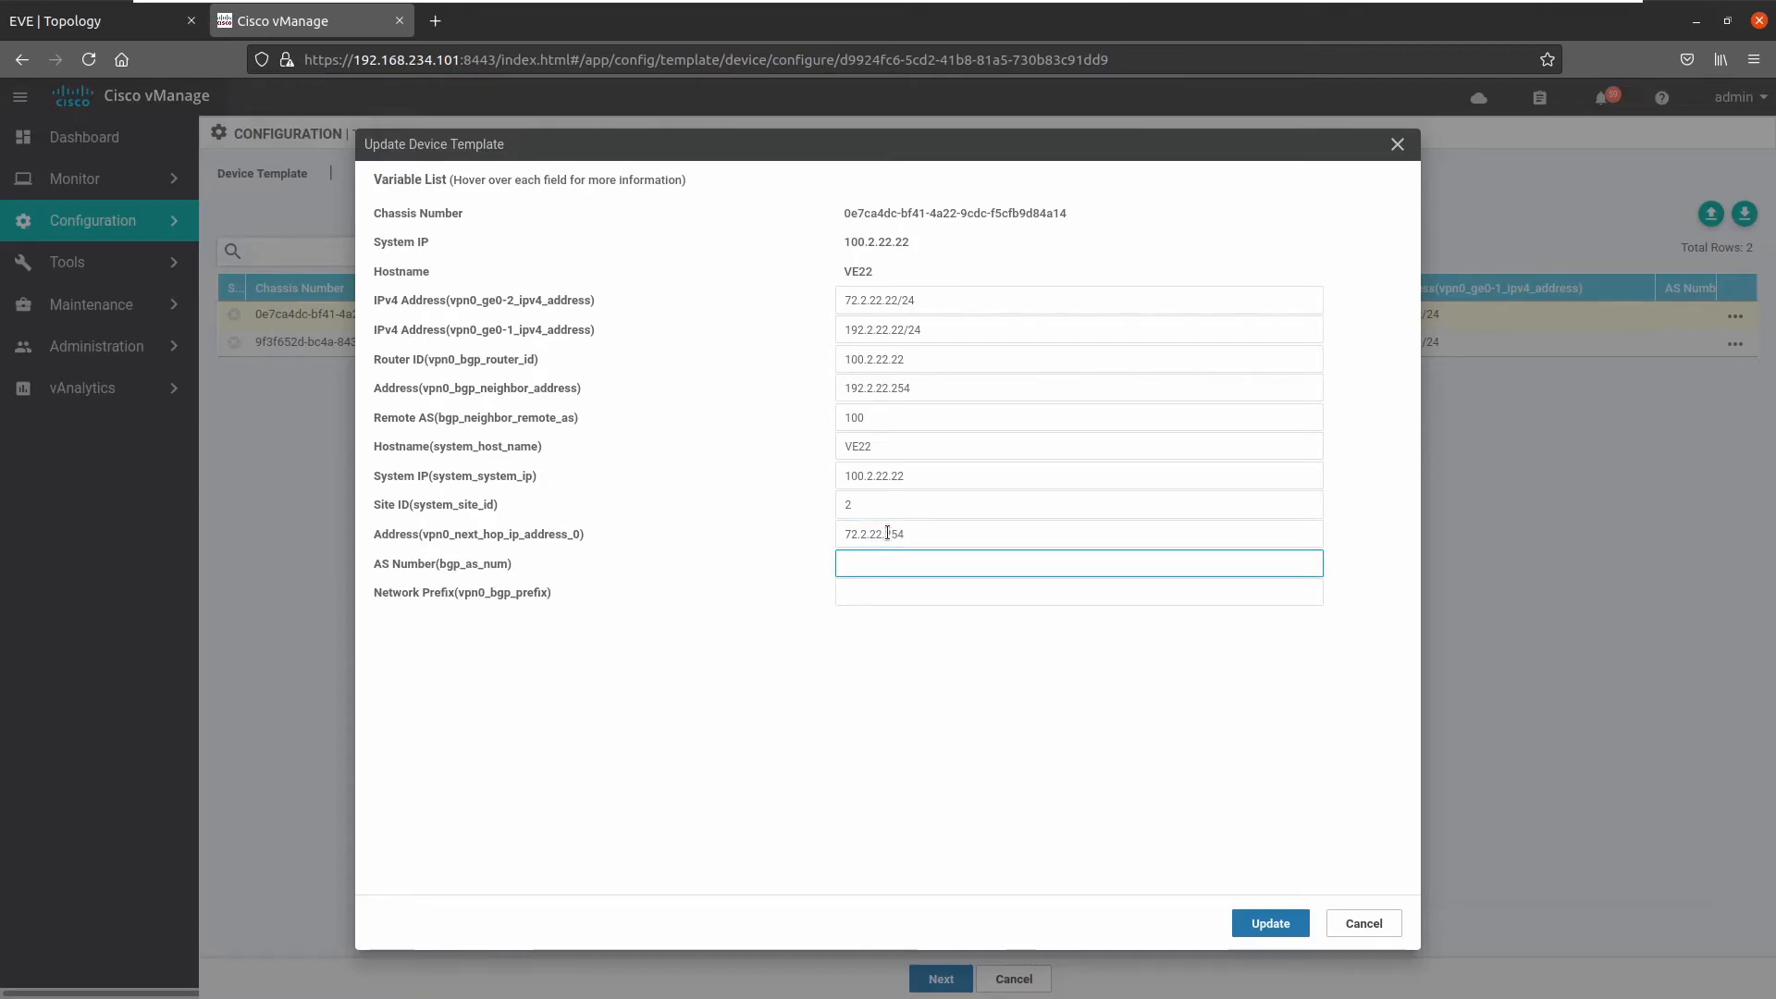
text(6)
text(5102)
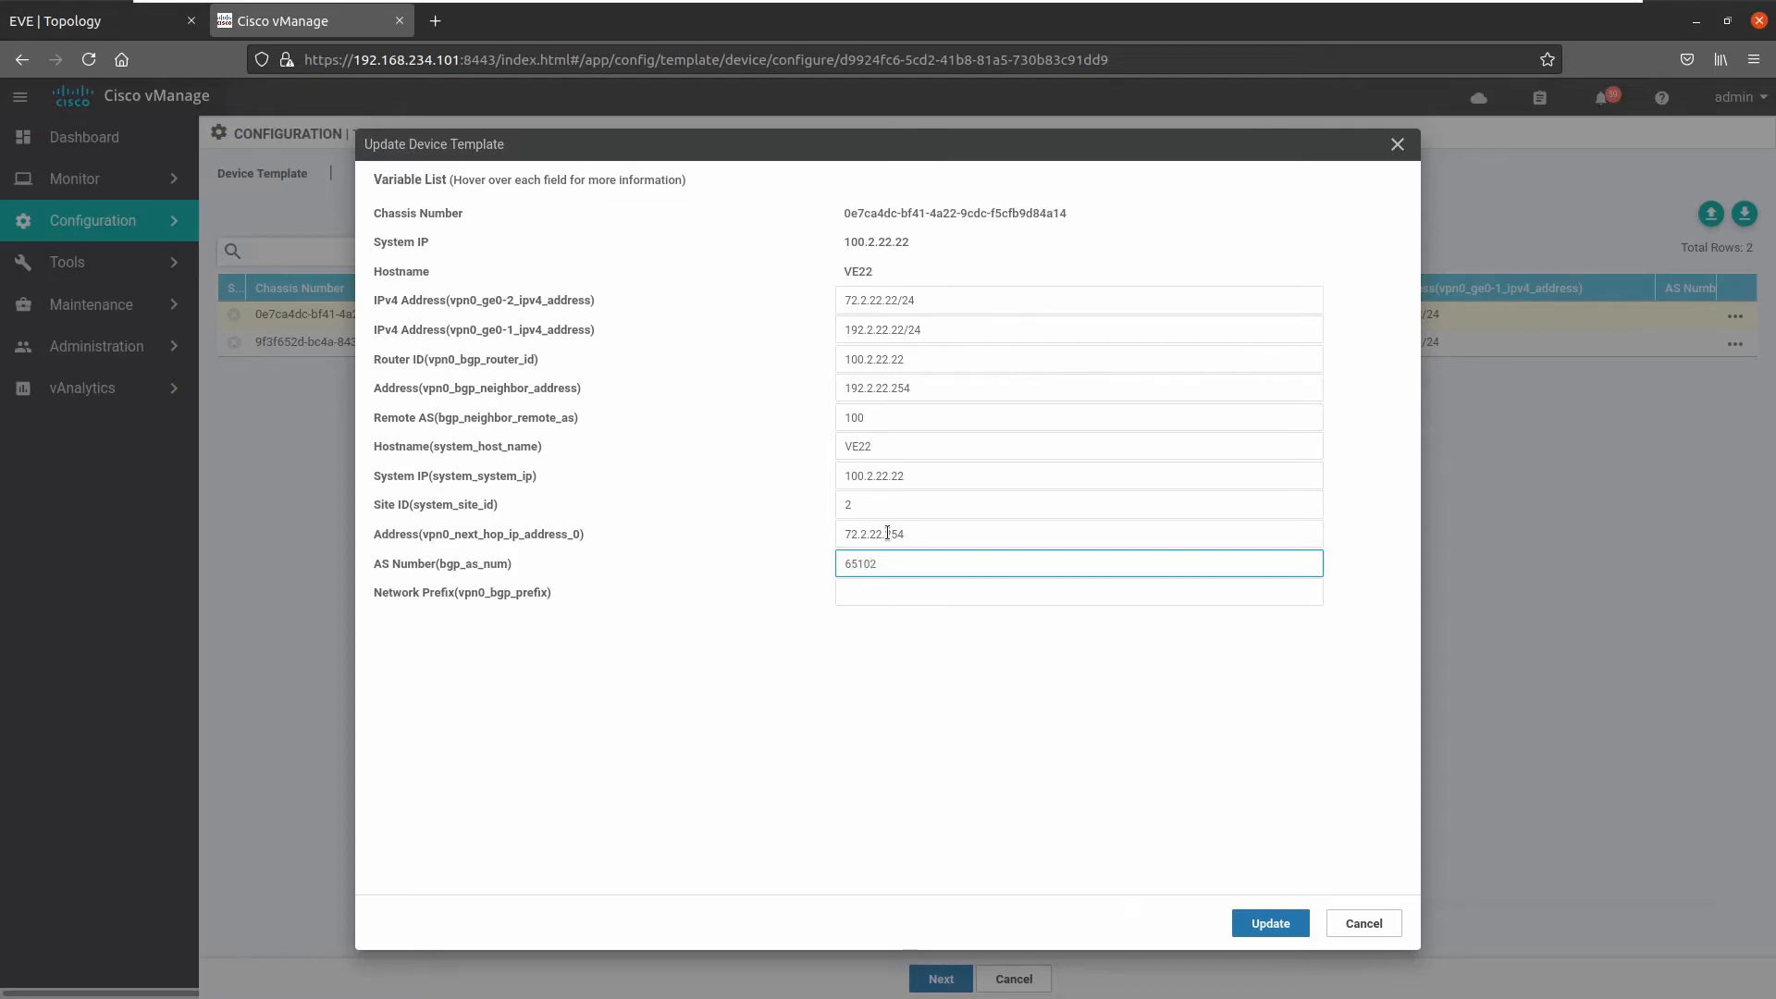
key(Tab)
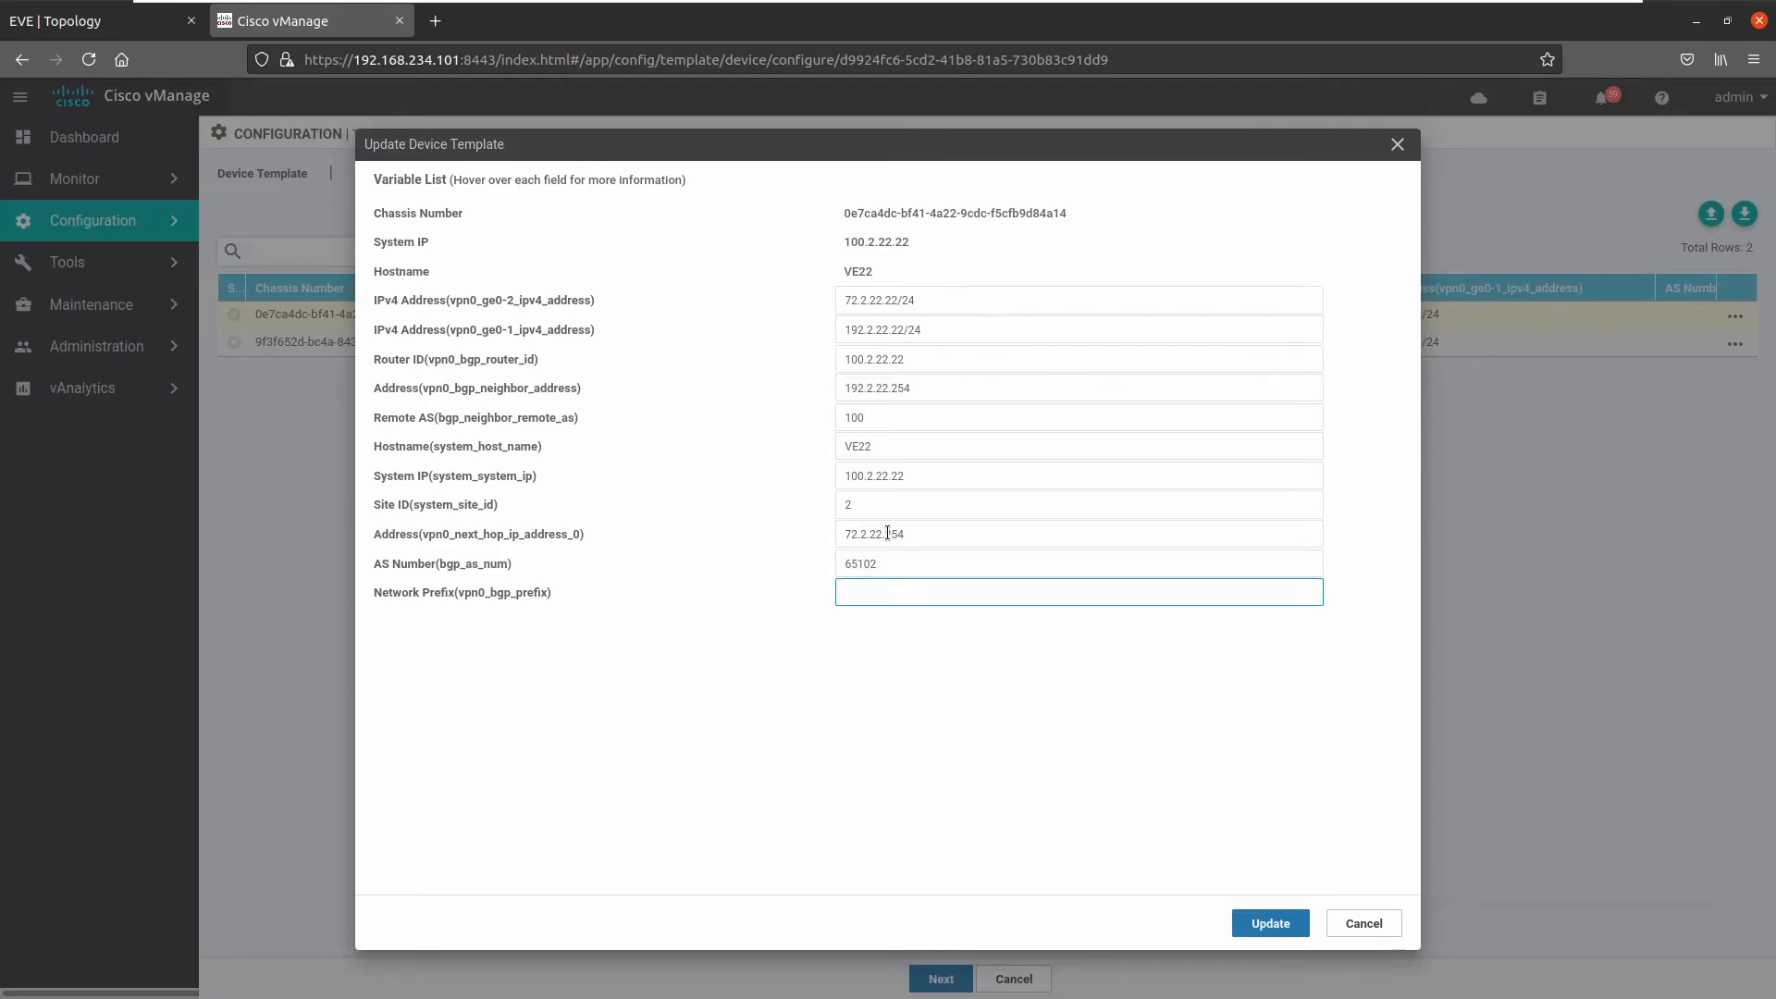
text(192.2.22.0/24)
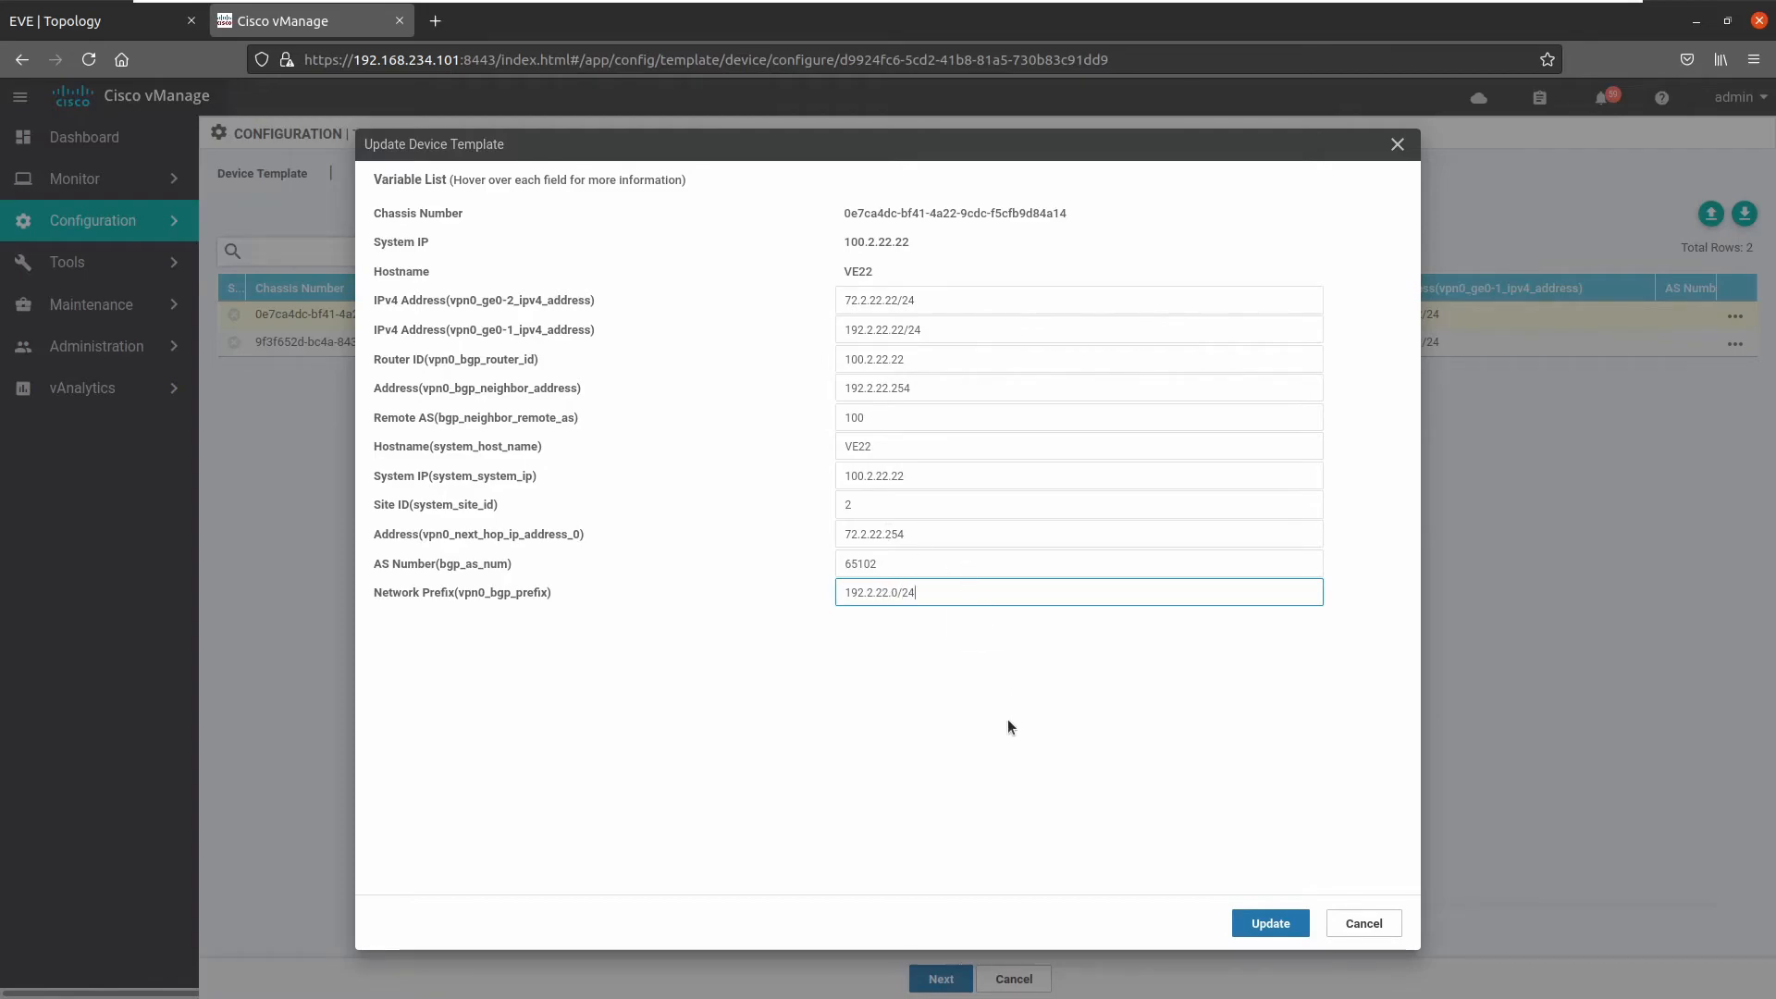
click(1267, 921)
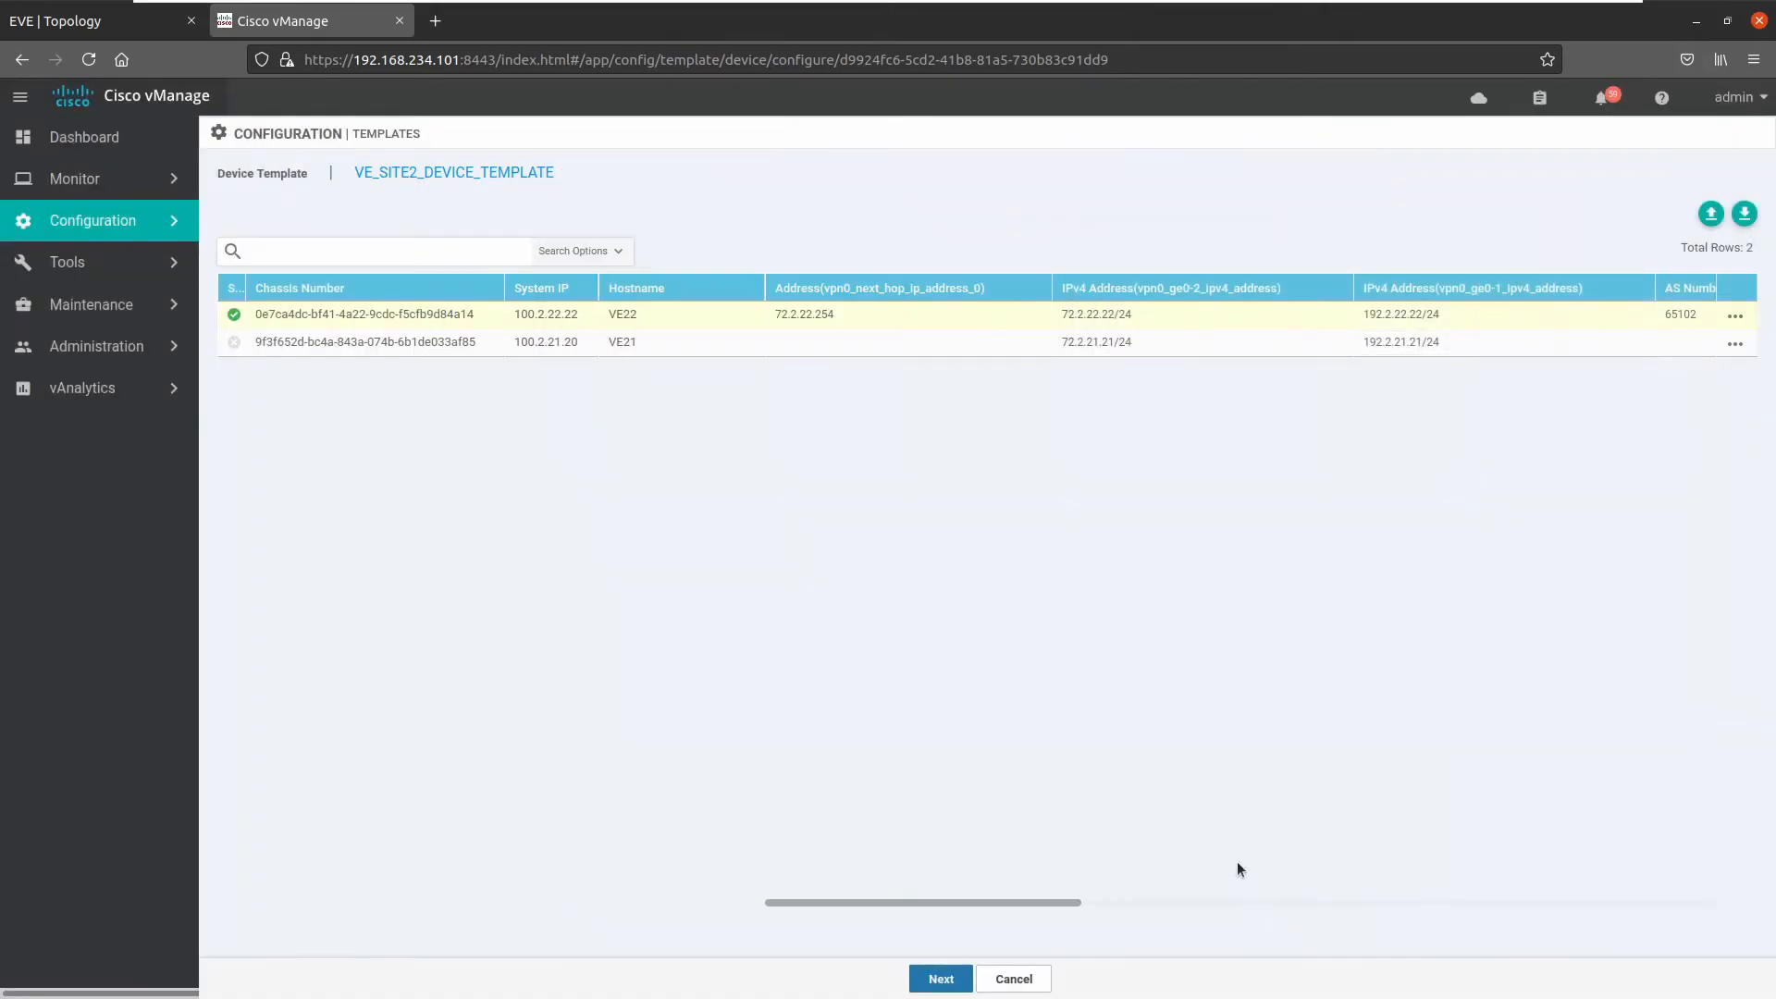
- Edit VE21's template variables, set its VPN 0 next-hop address to 72.2.21.254 and check it against the EVE topology
click(1735, 343)
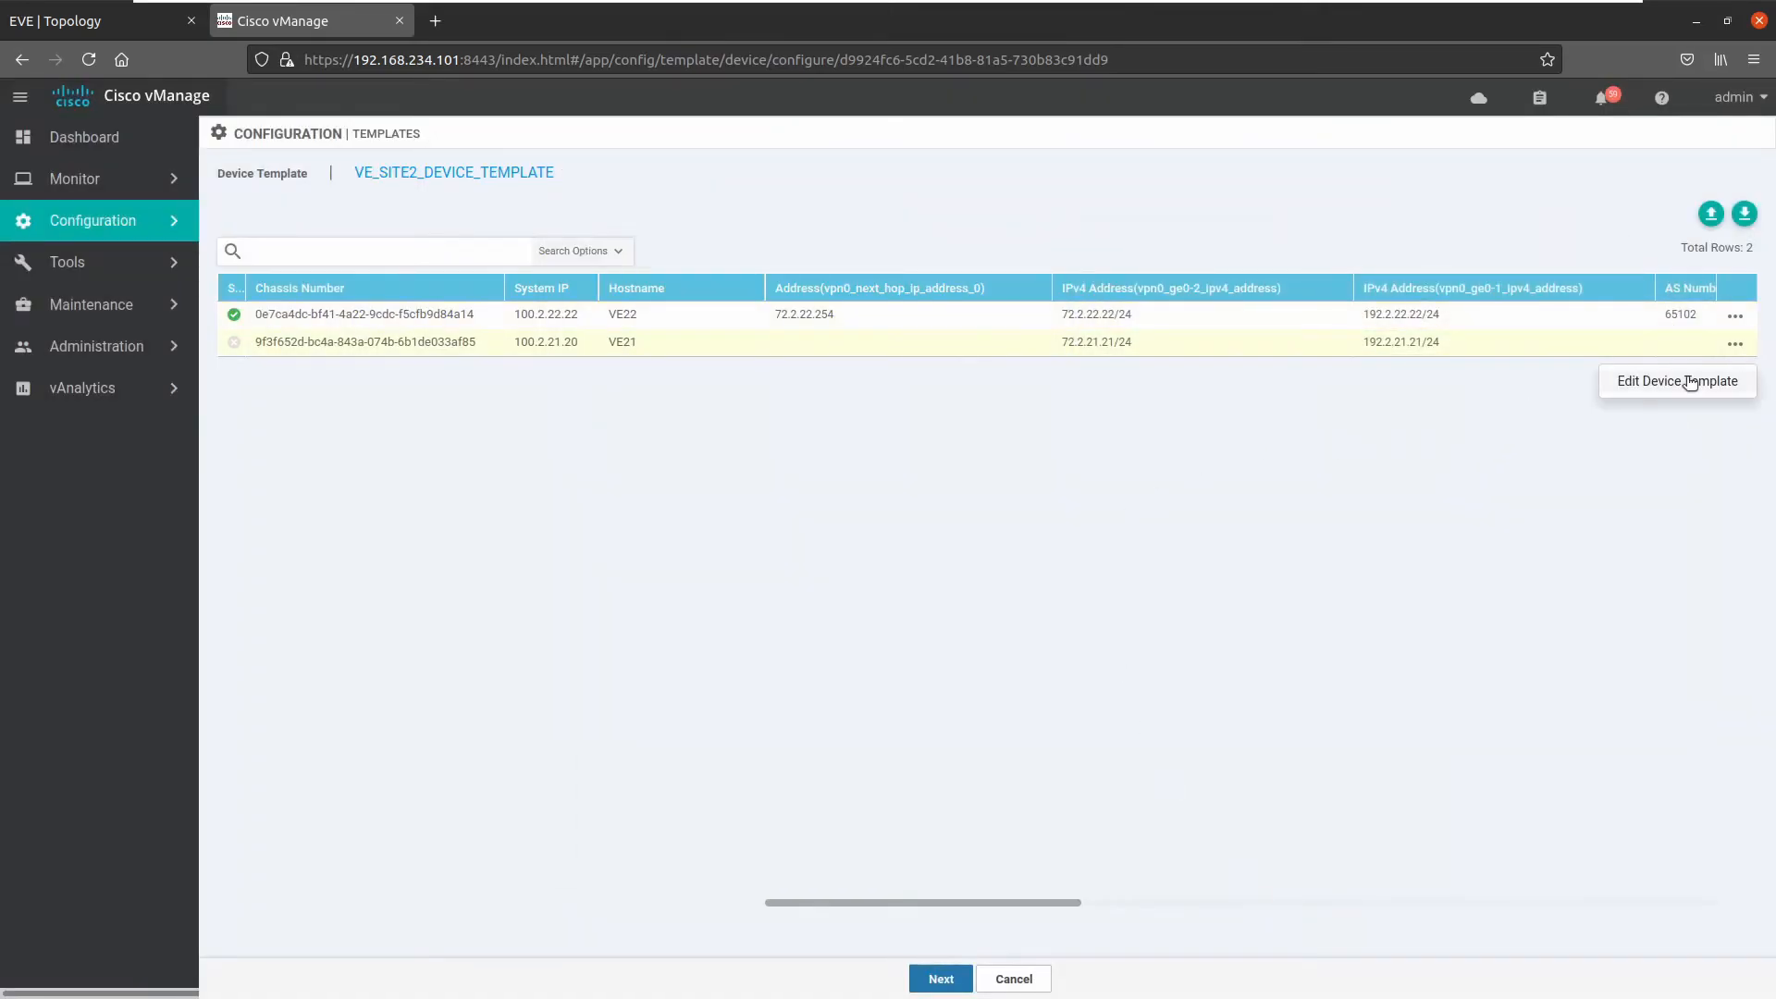
click(1685, 379)
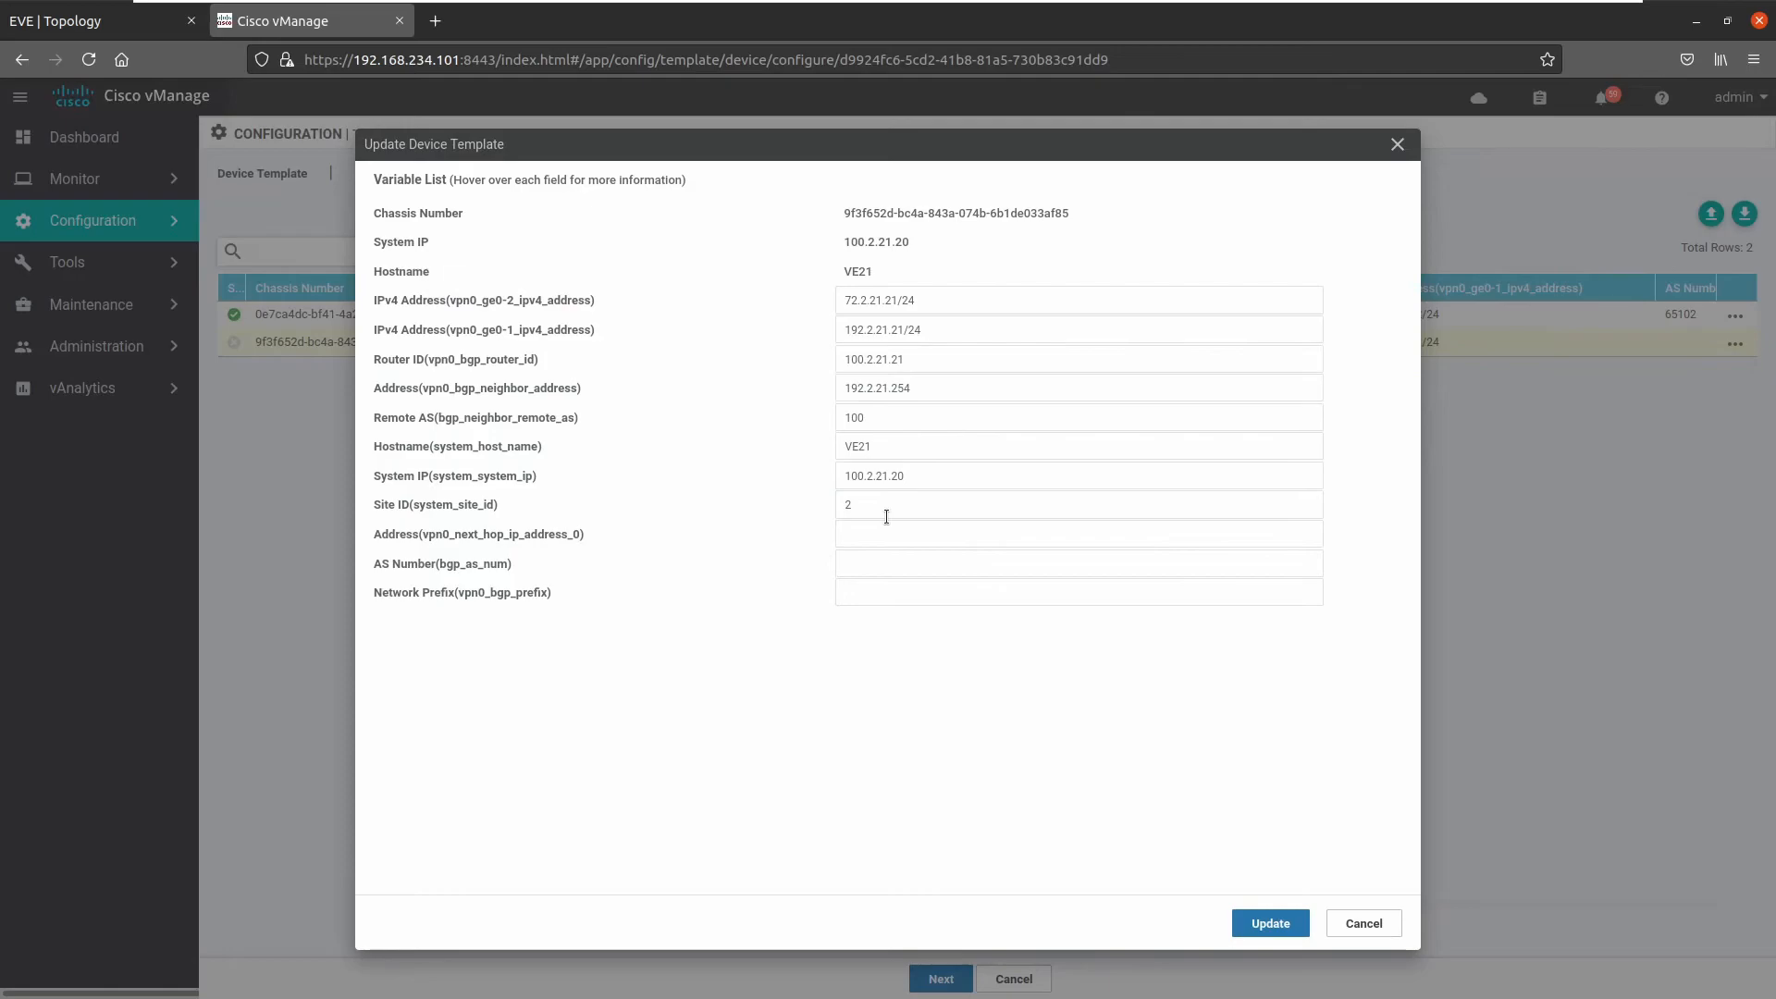
click(919, 359)
click(920, 387)
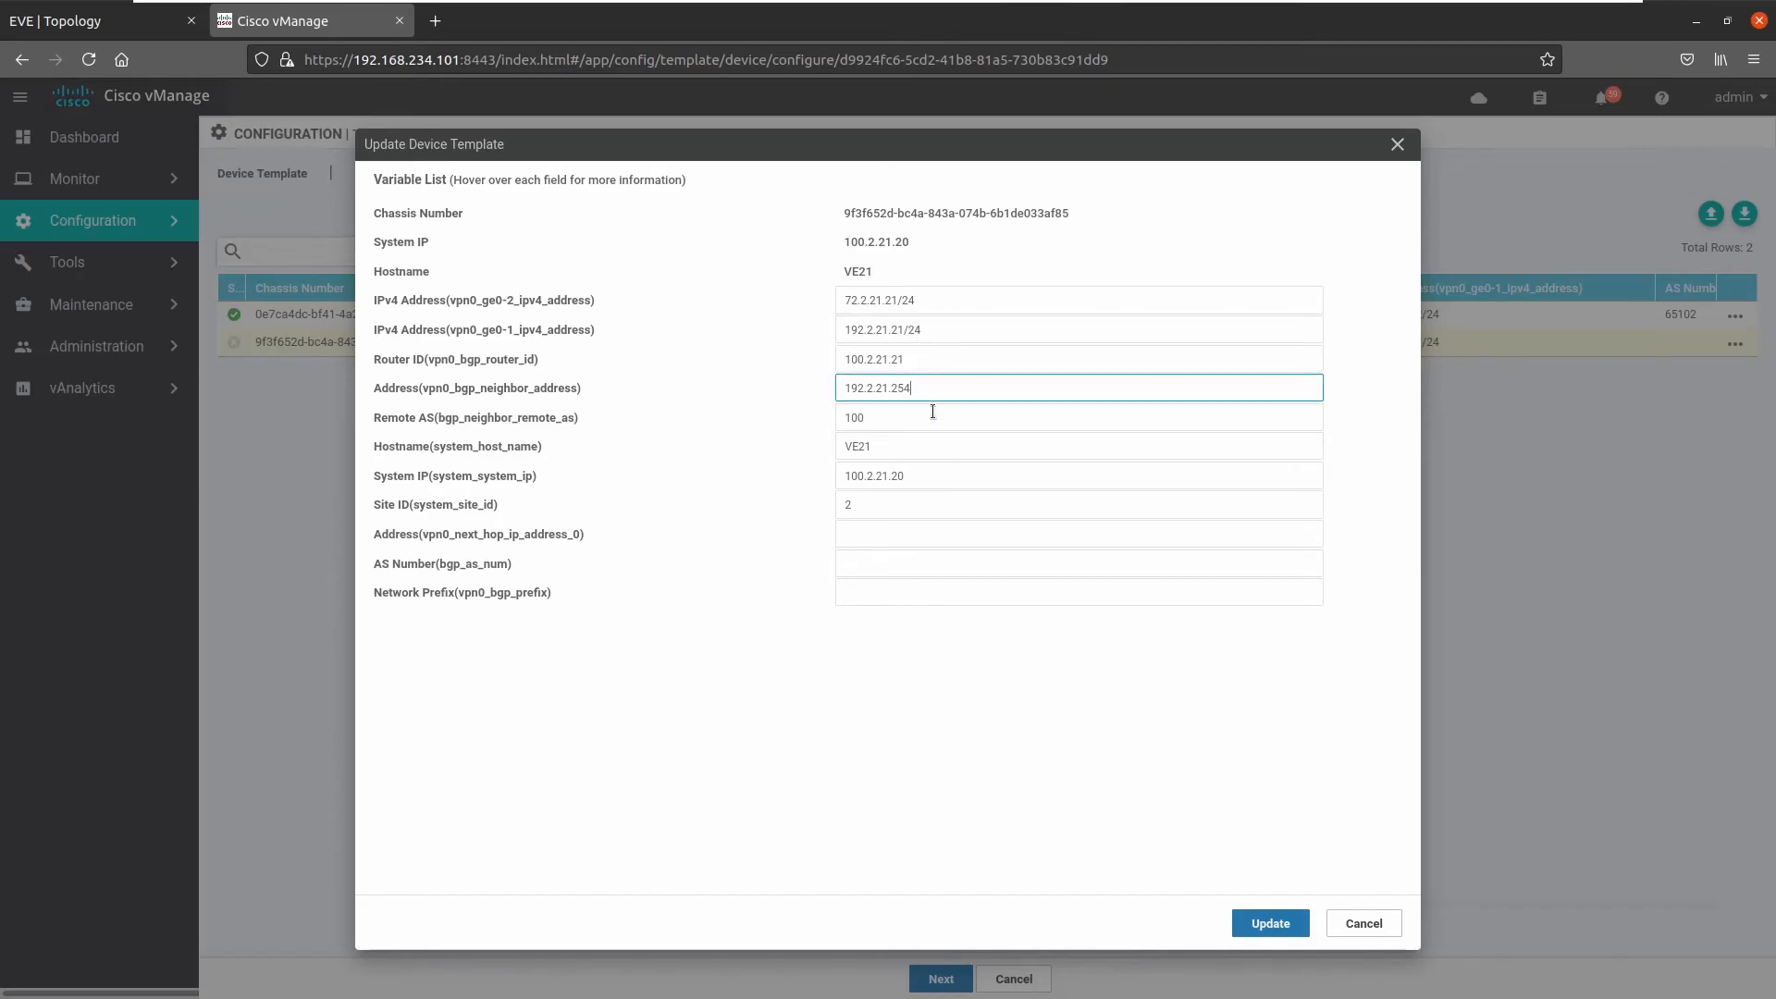
click(935, 473)
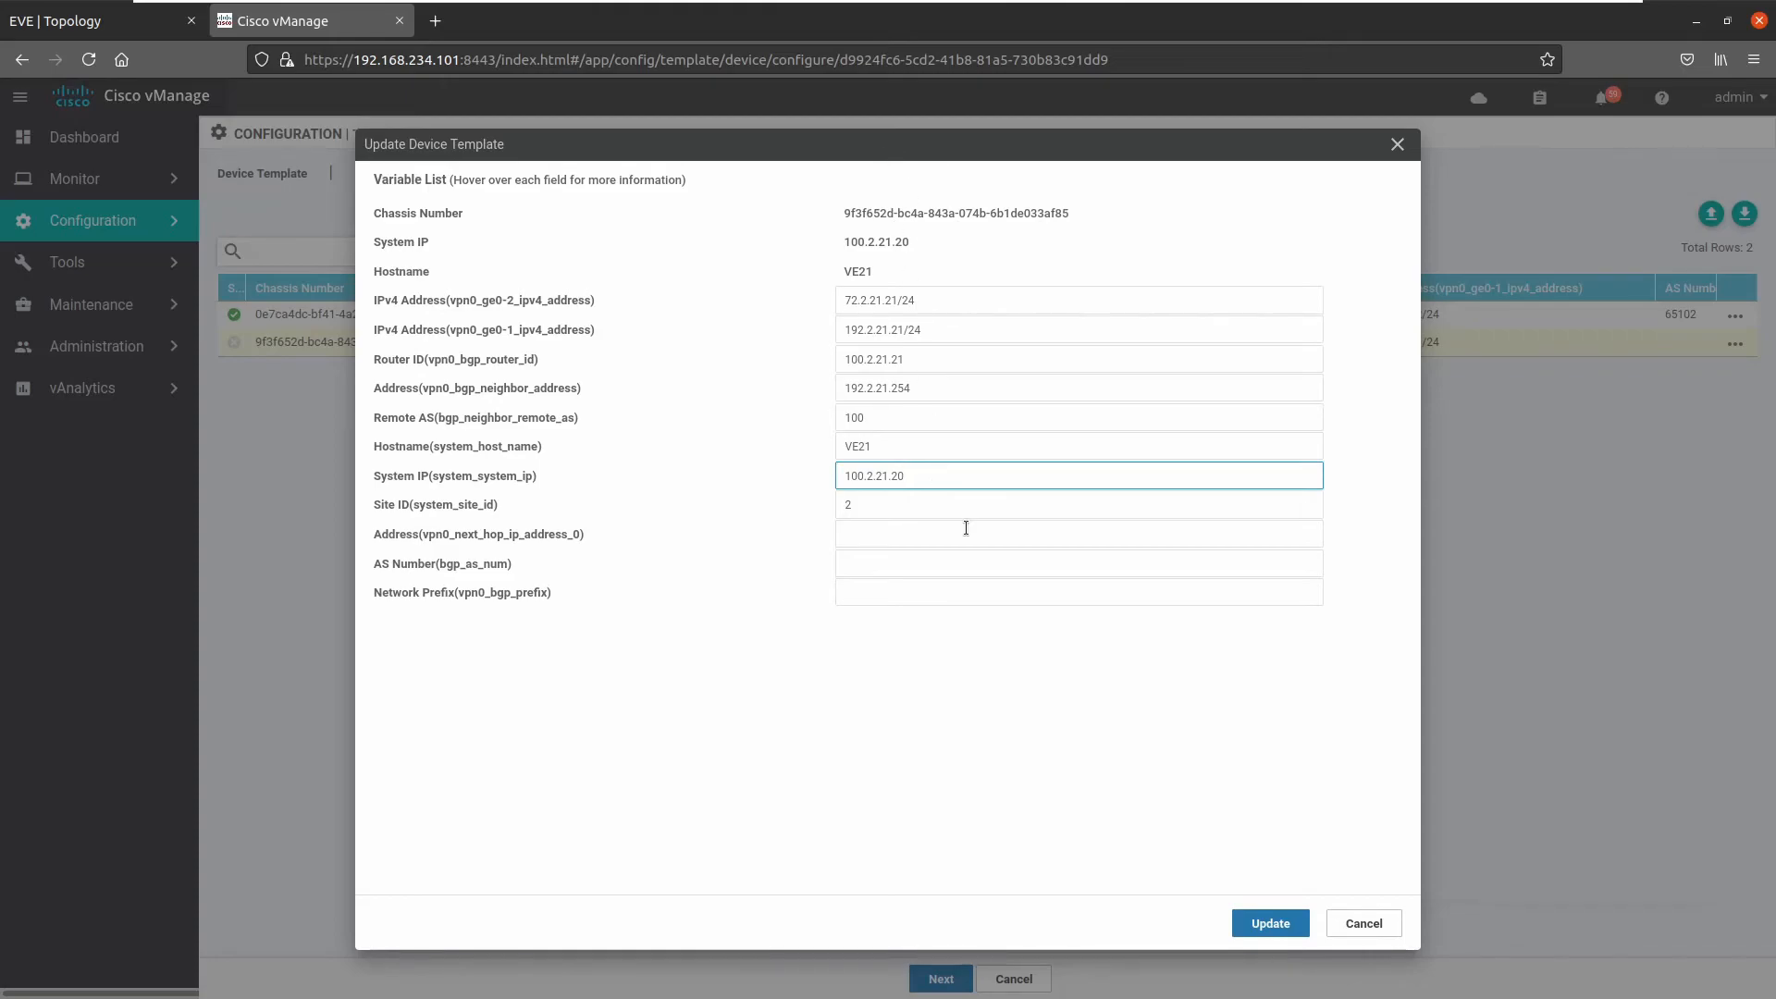
click(917, 529)
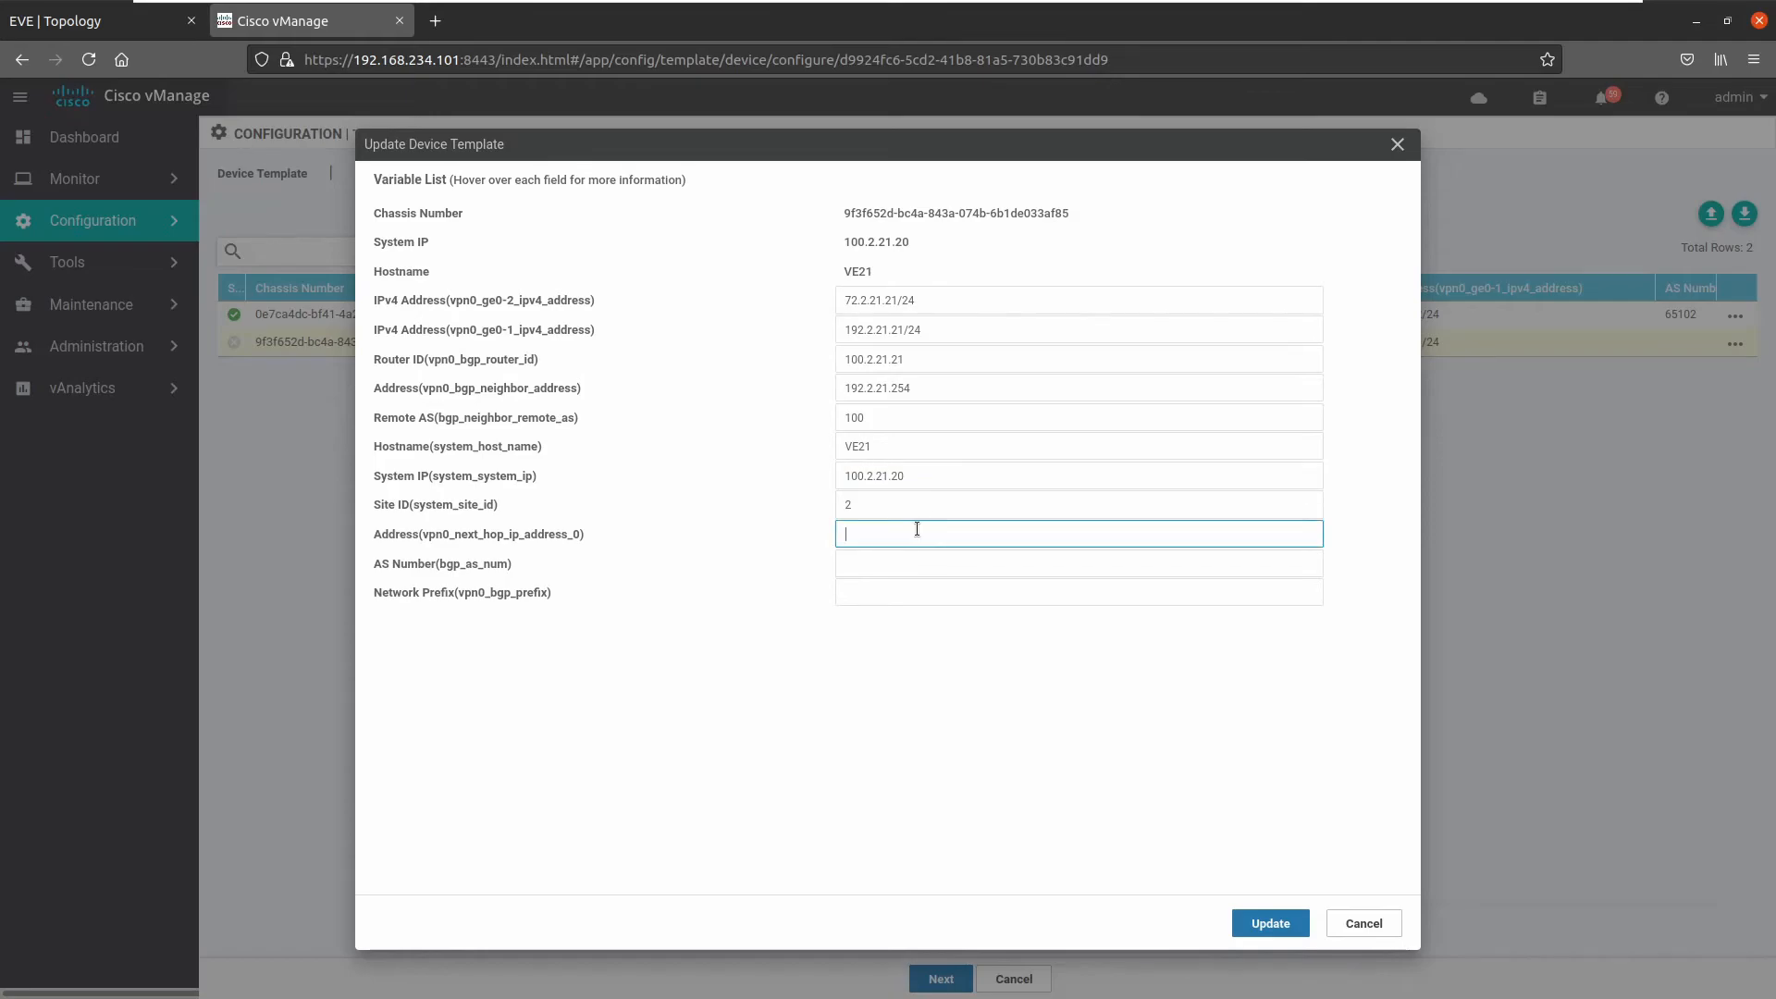
text(72)
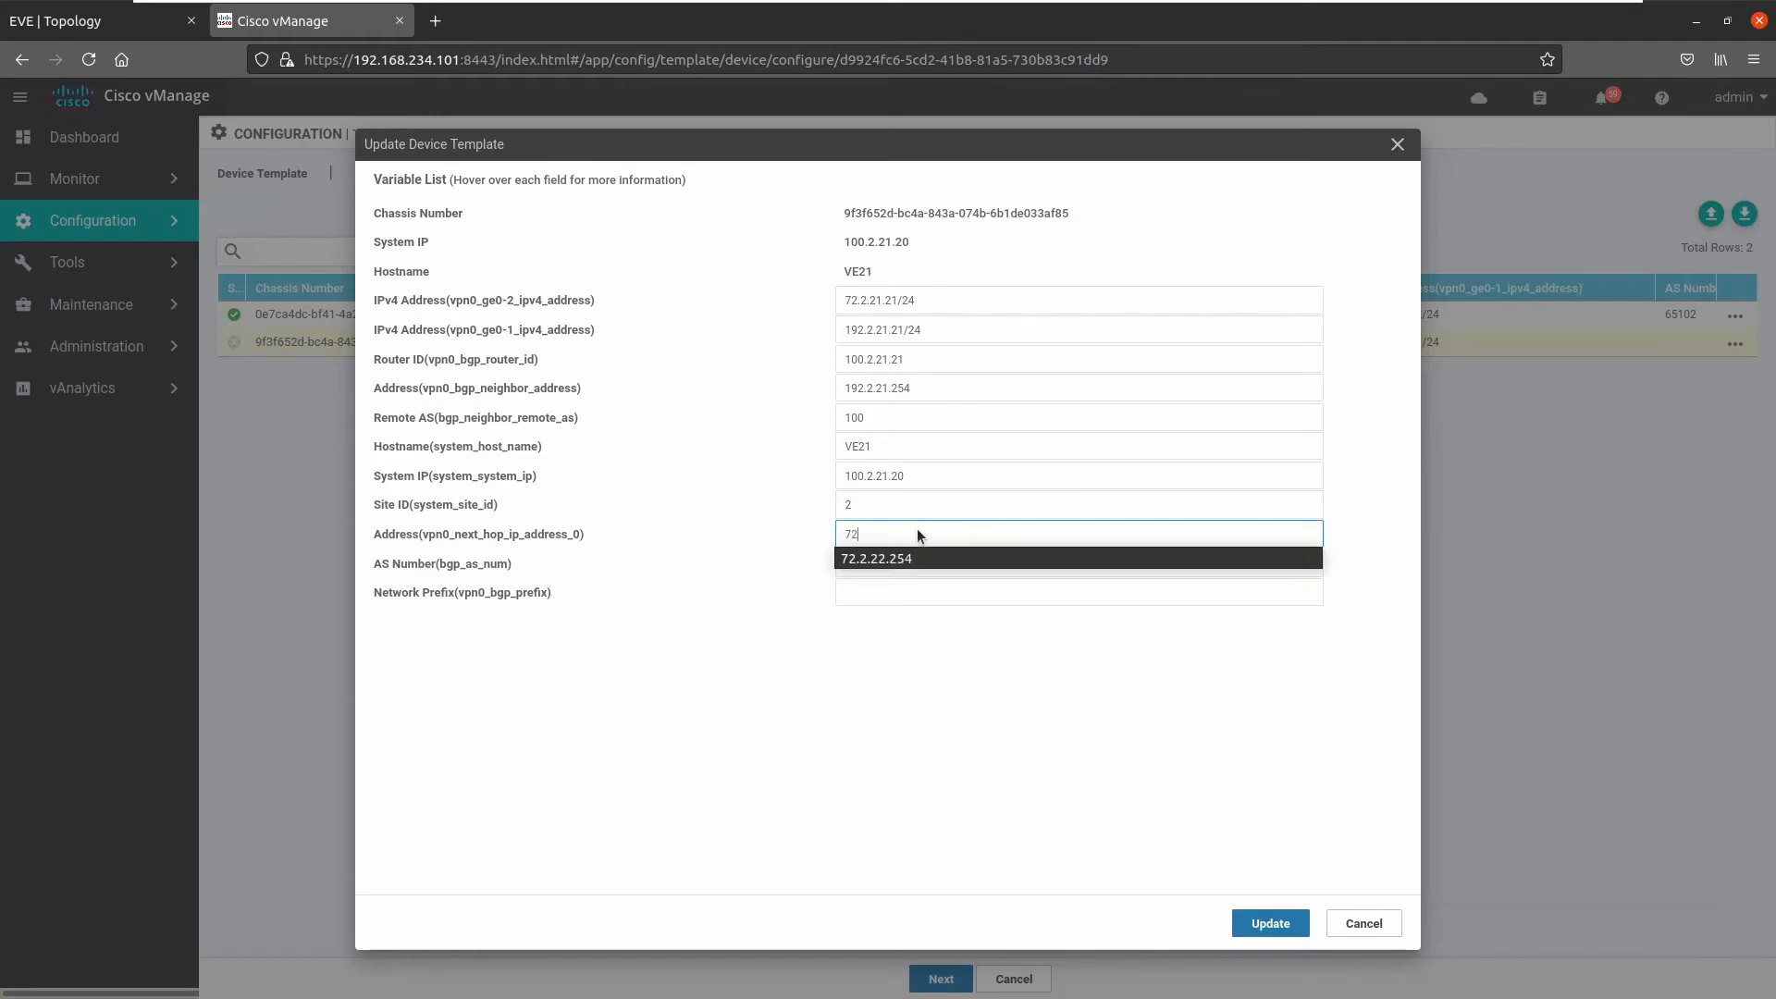
text(.2.21)
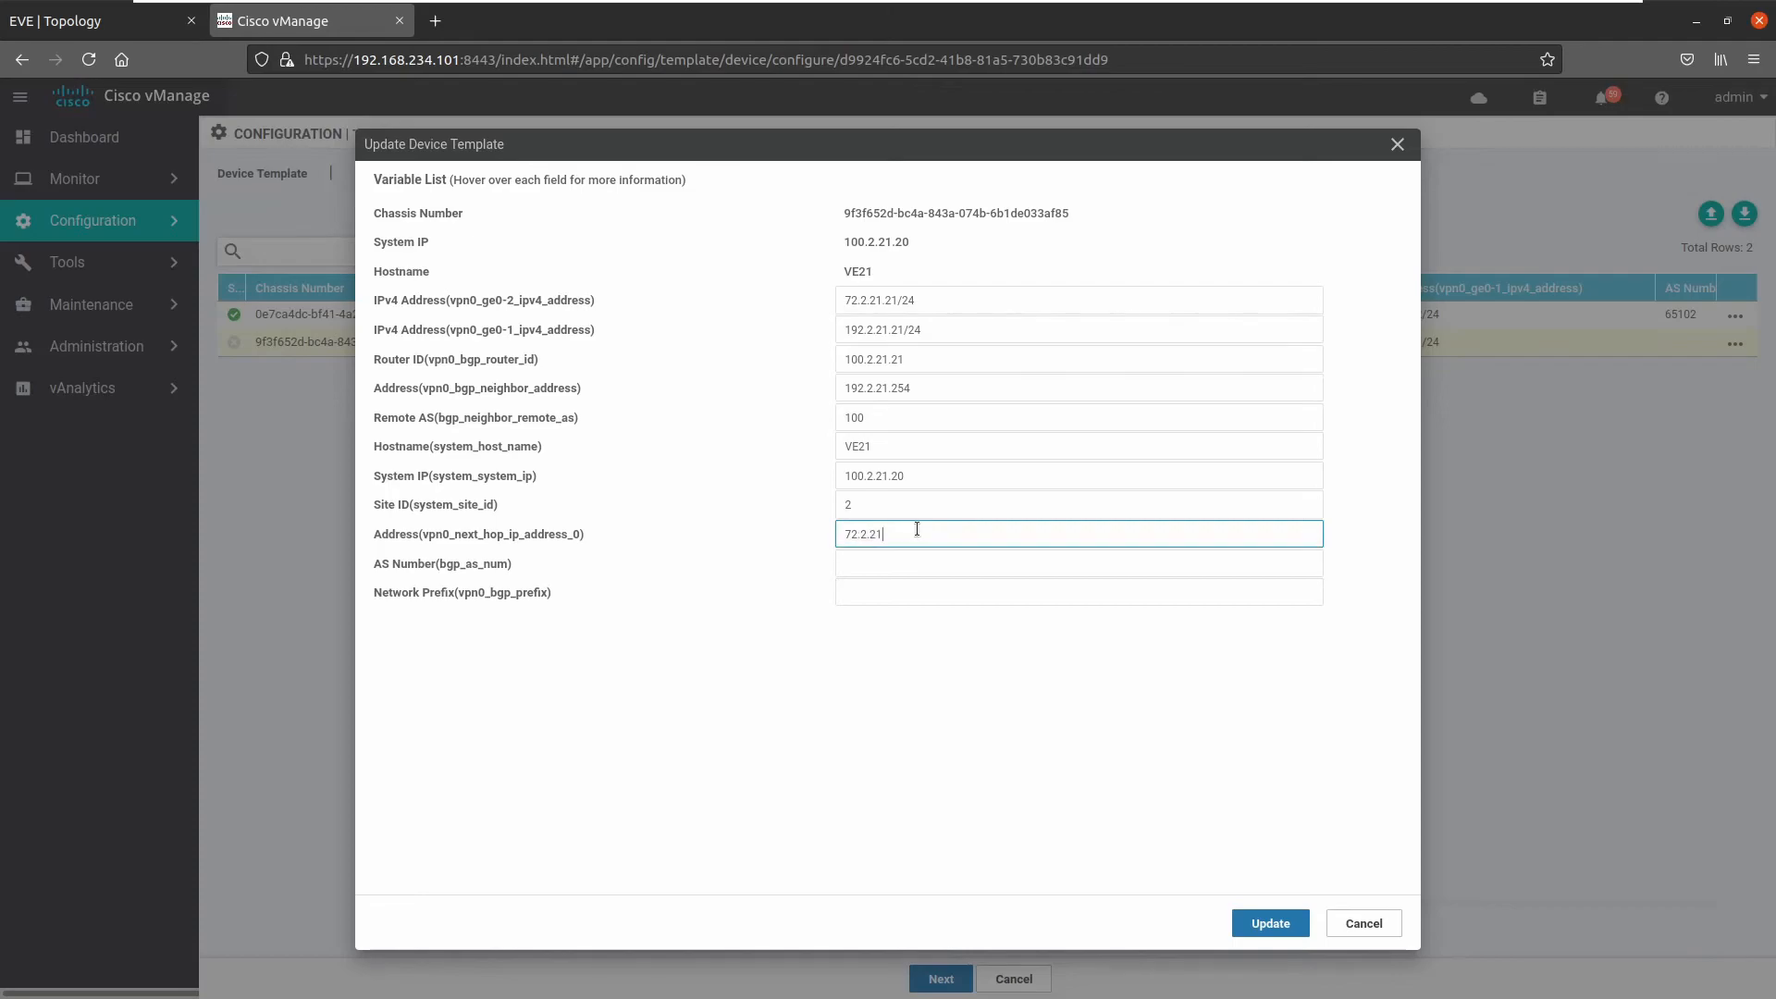
text(.254)
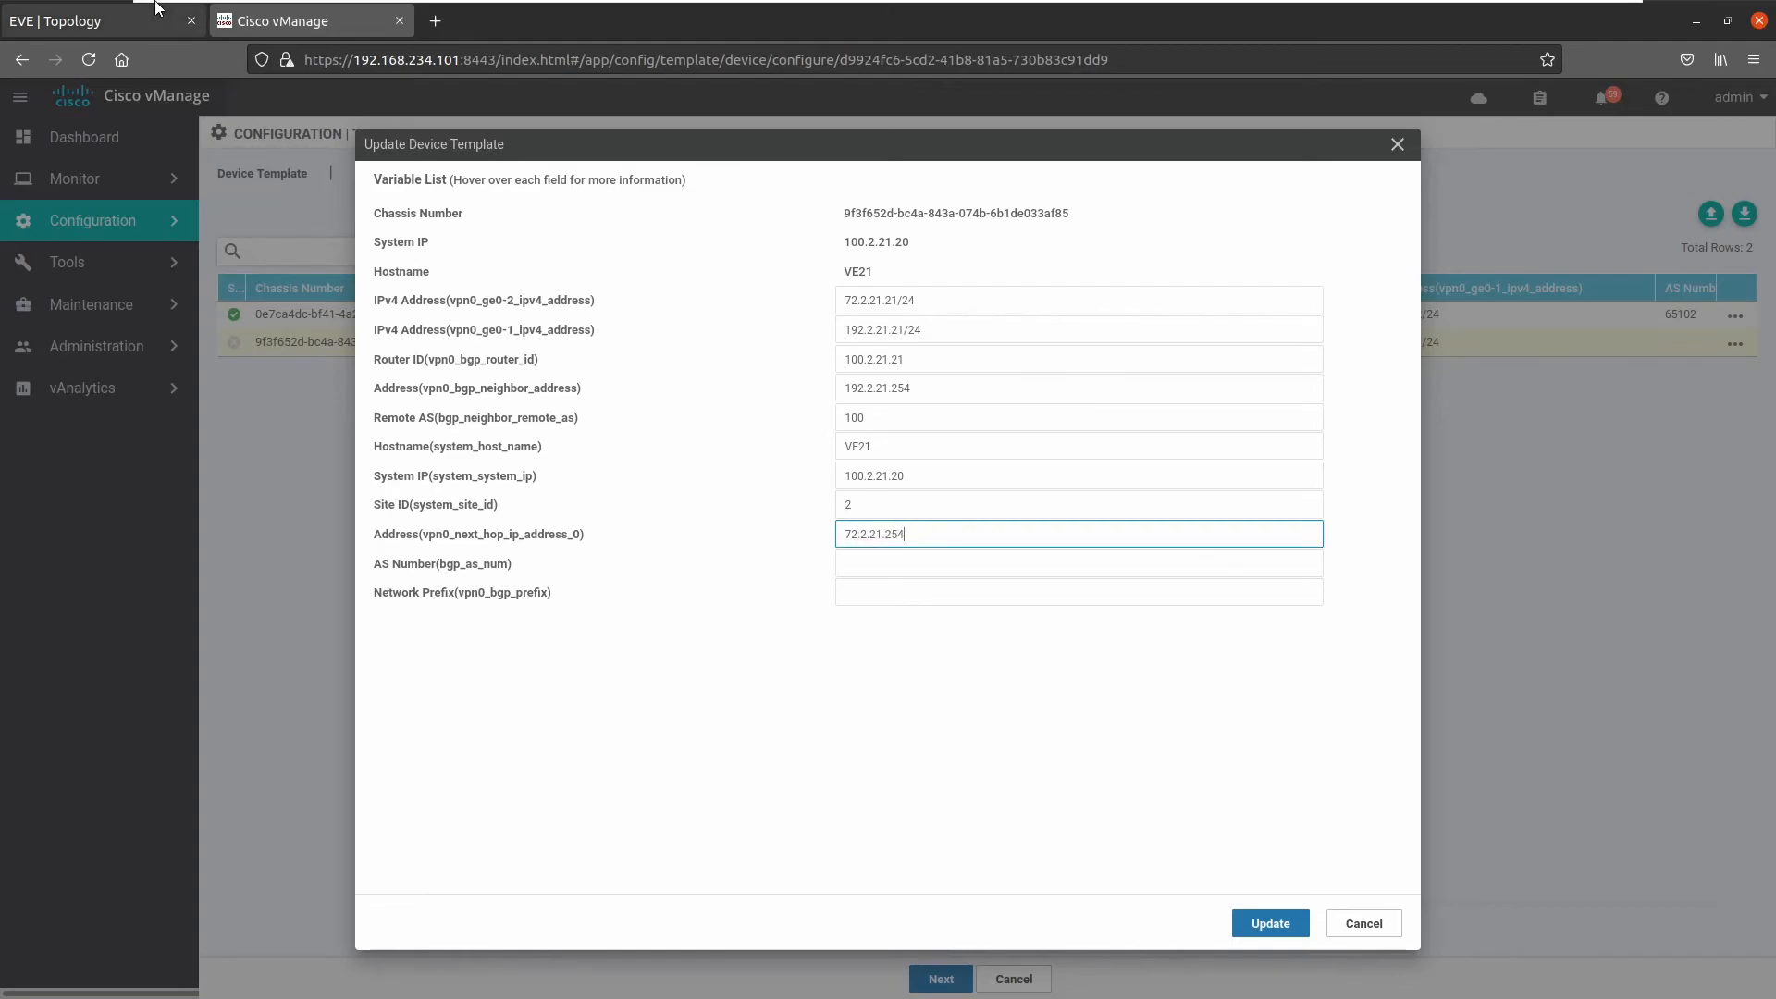
click(89, 19)
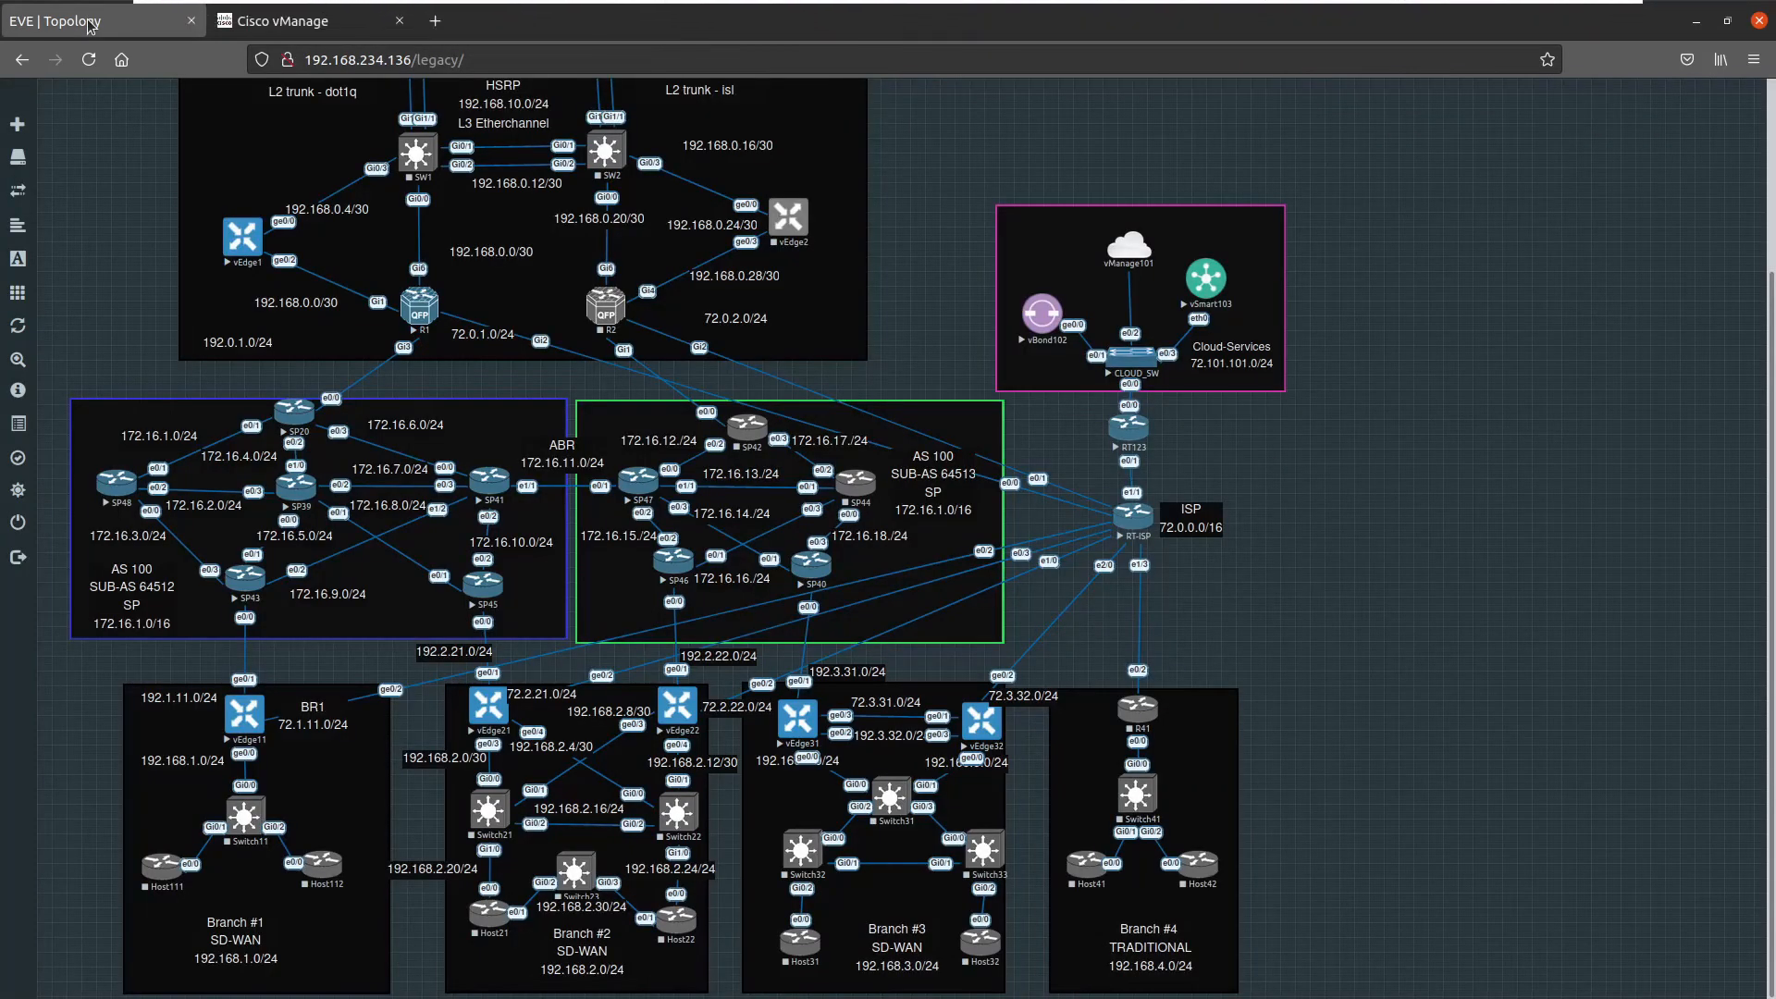
click(251, 33)
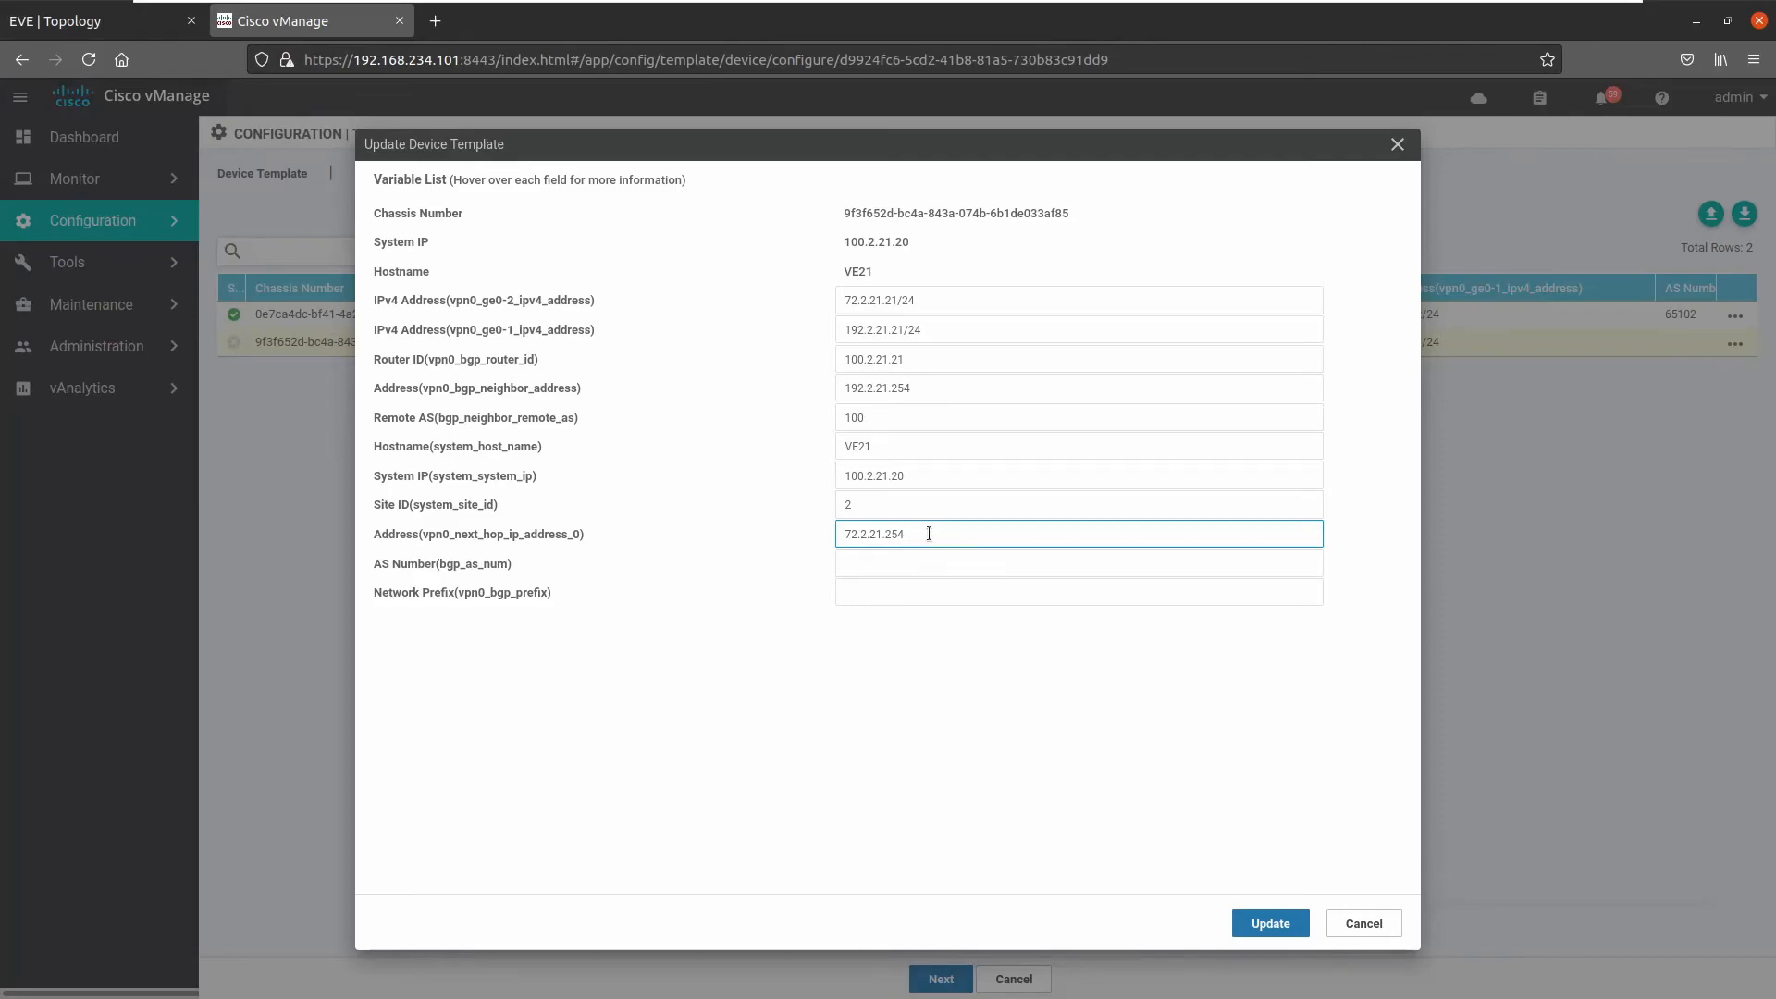
- Set VE21's AS number to 65102 and BGP network prefix to 192.2.21.0/24, and save its variables
click(918, 561)
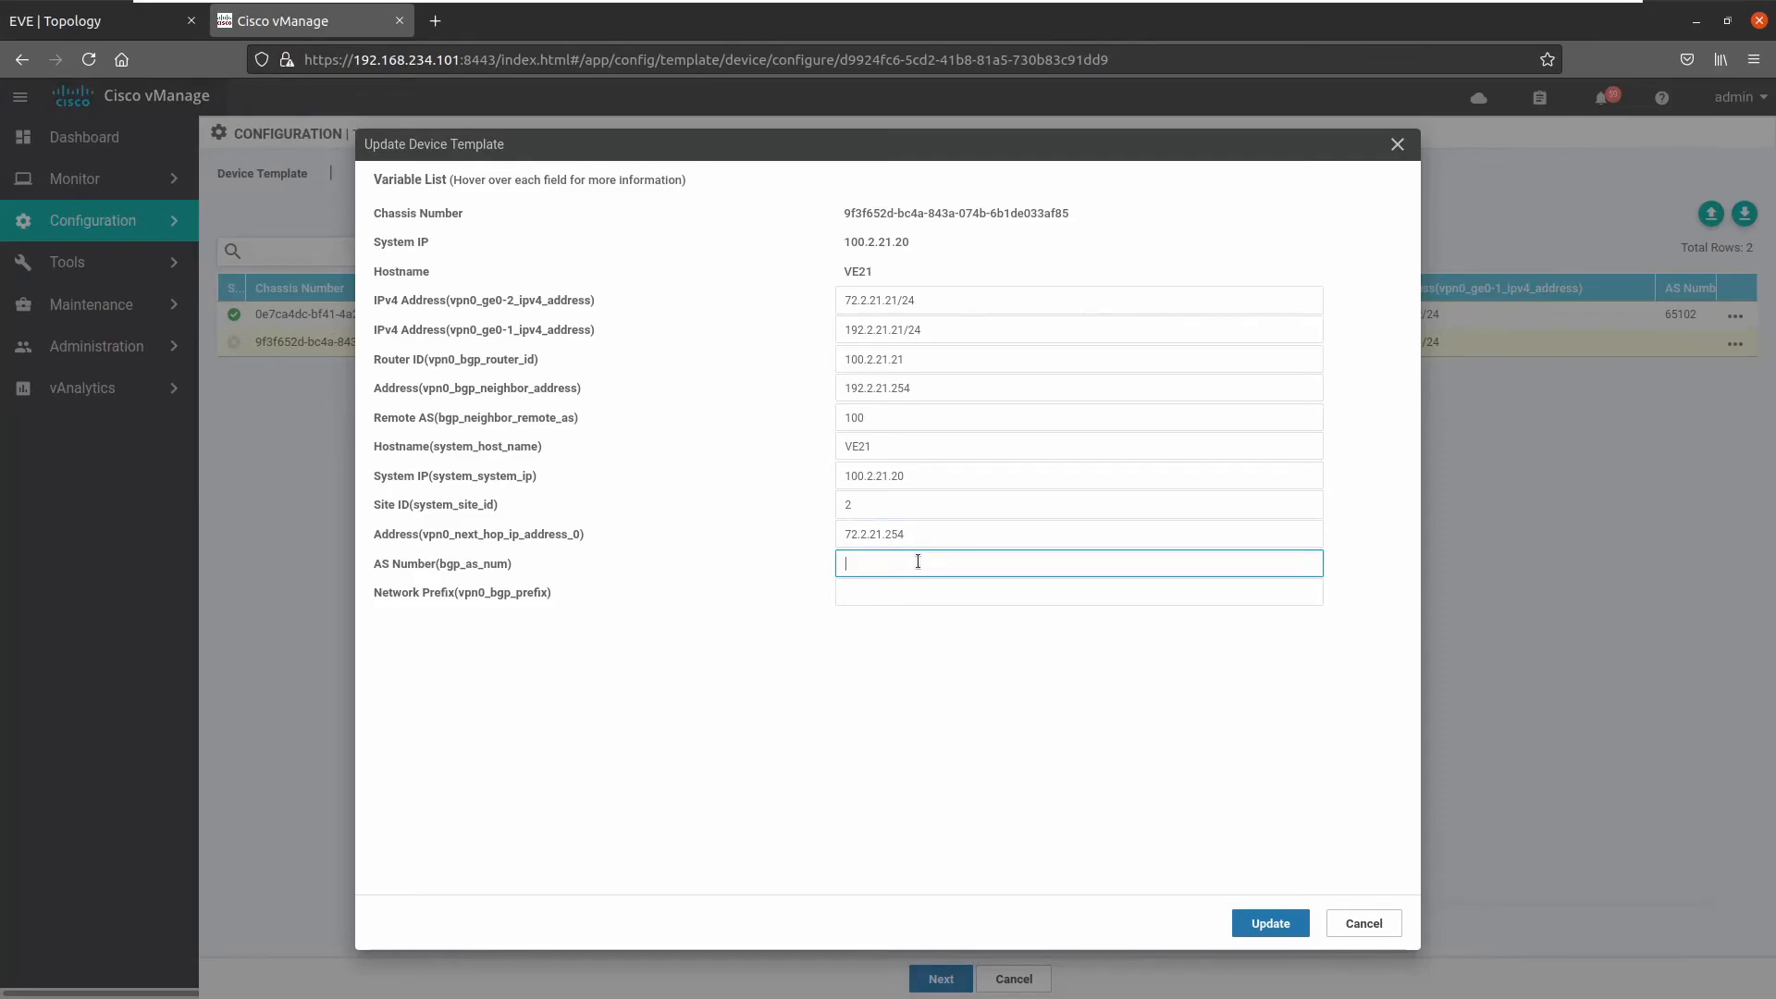
text(6510)
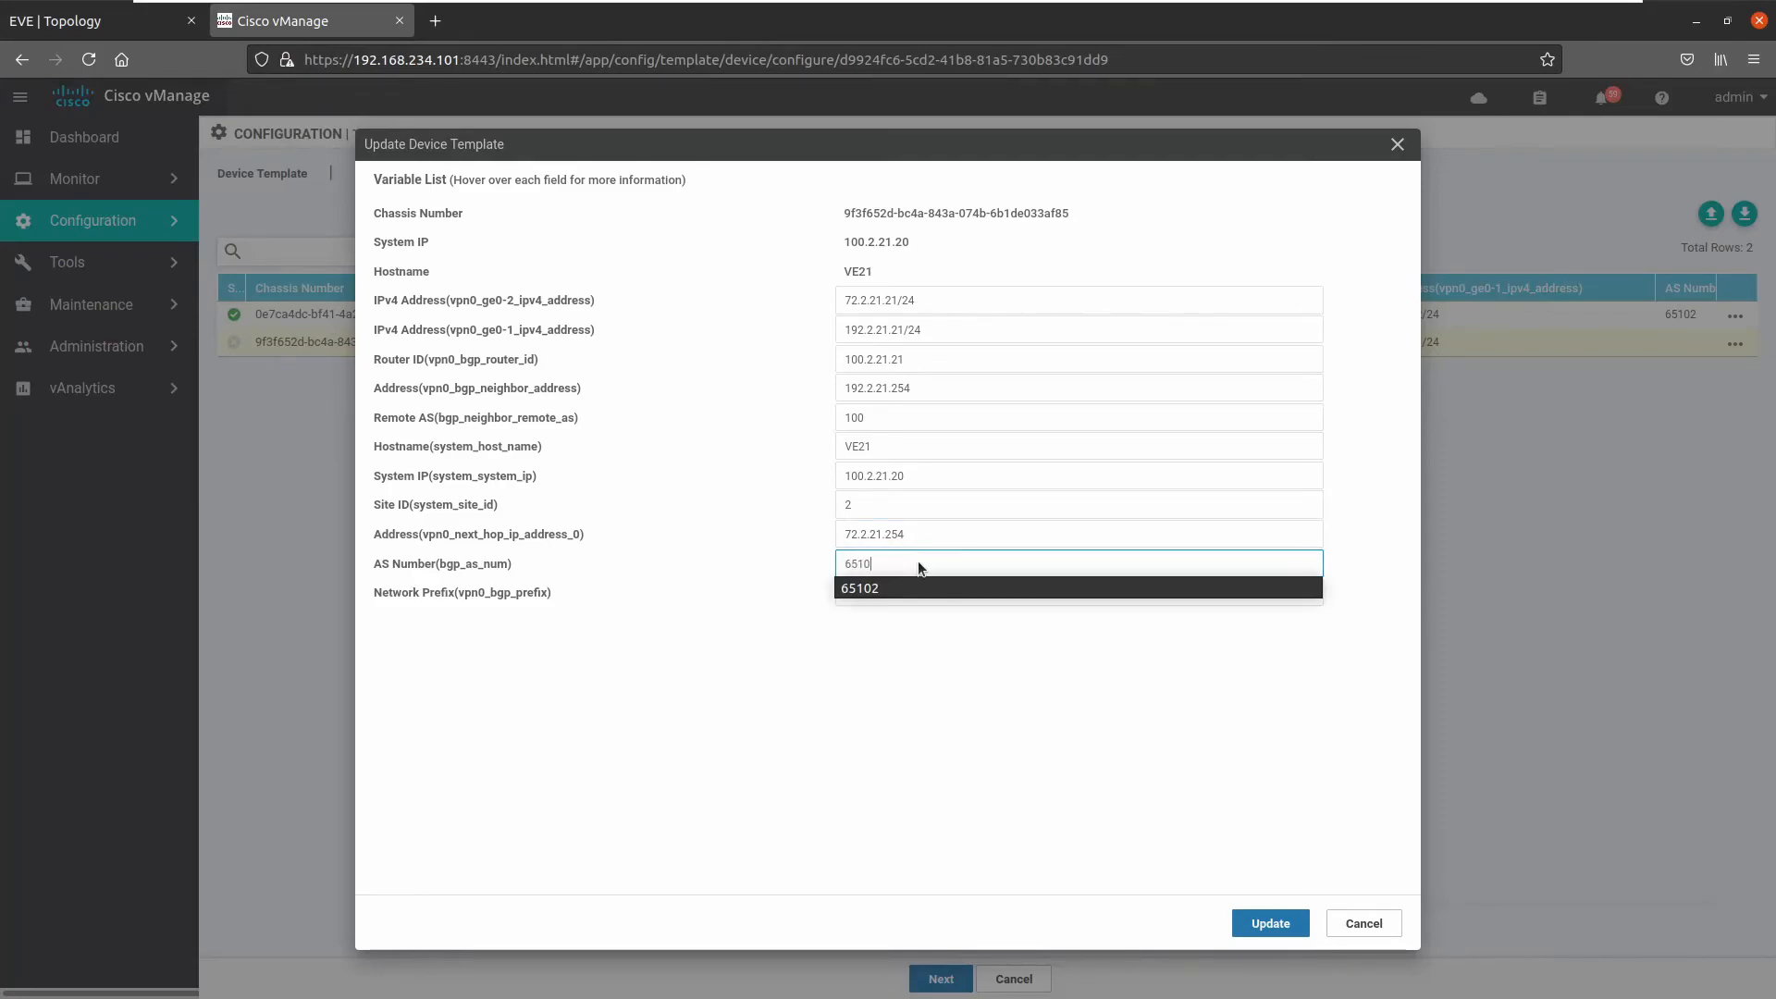
text(2)
key(Tab)
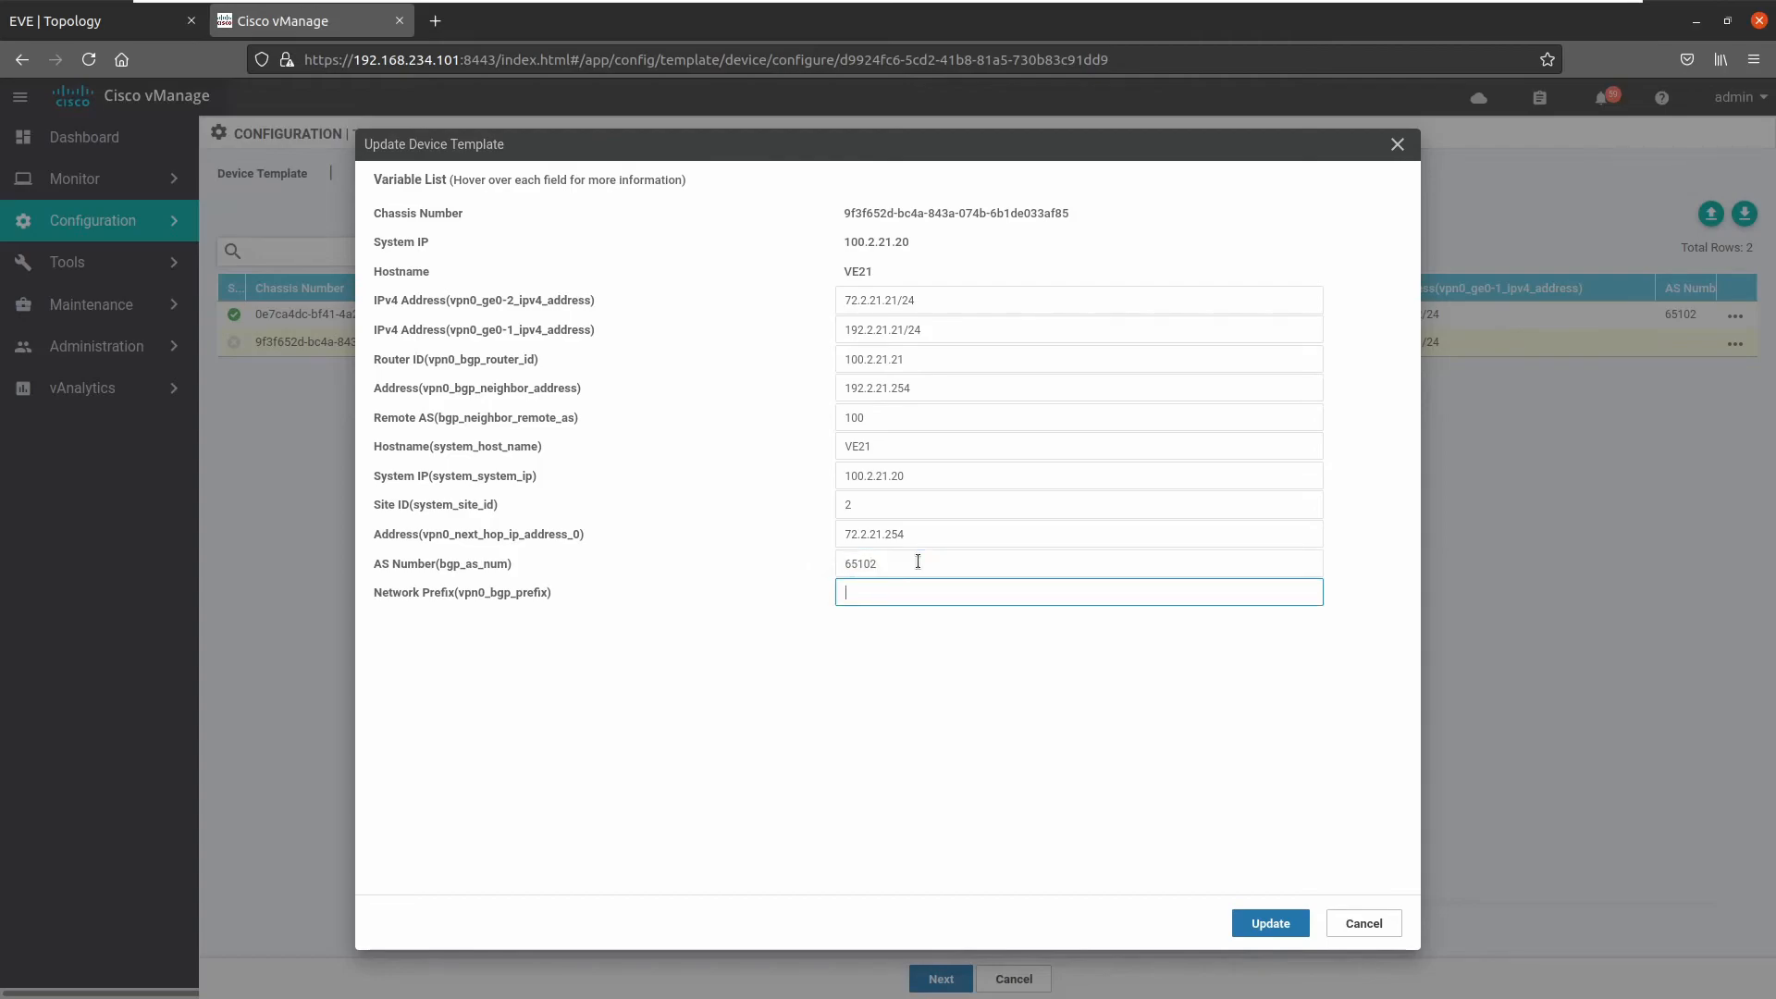
text(192.2.21.0/2)
click(1267, 923)
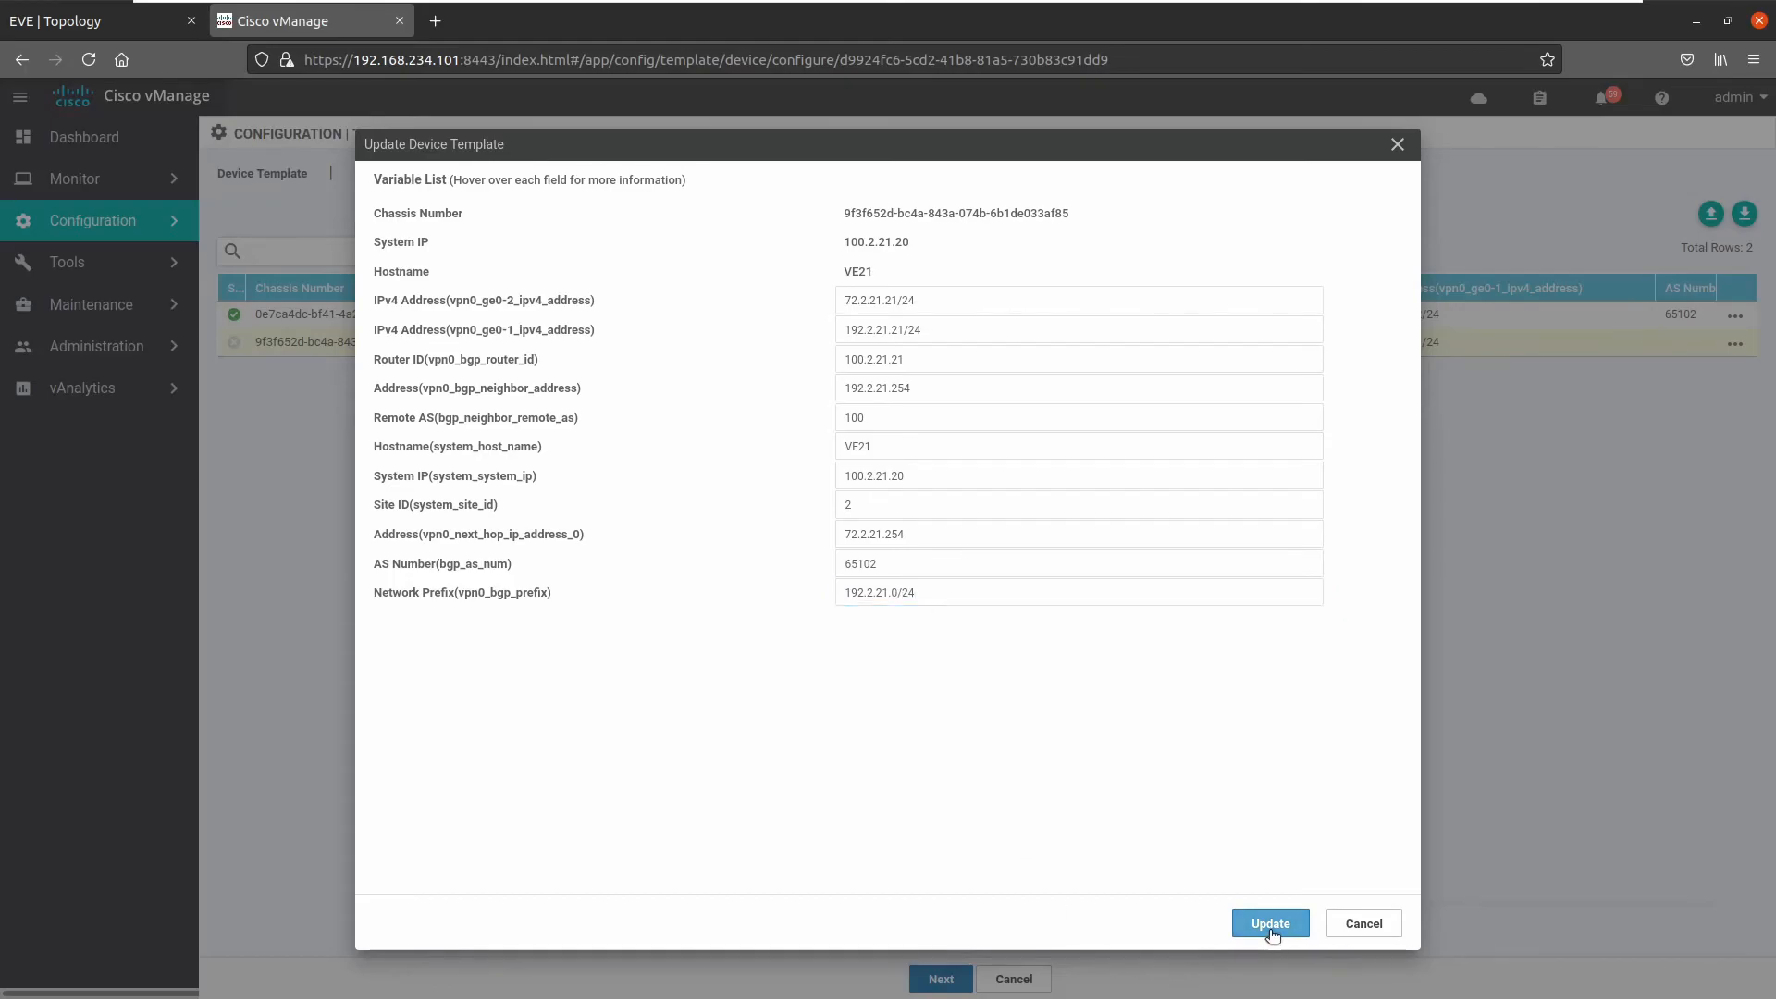
- Proceed to the configuration preview and examine the differences between VE22's local and new configuration
click(959, 980)
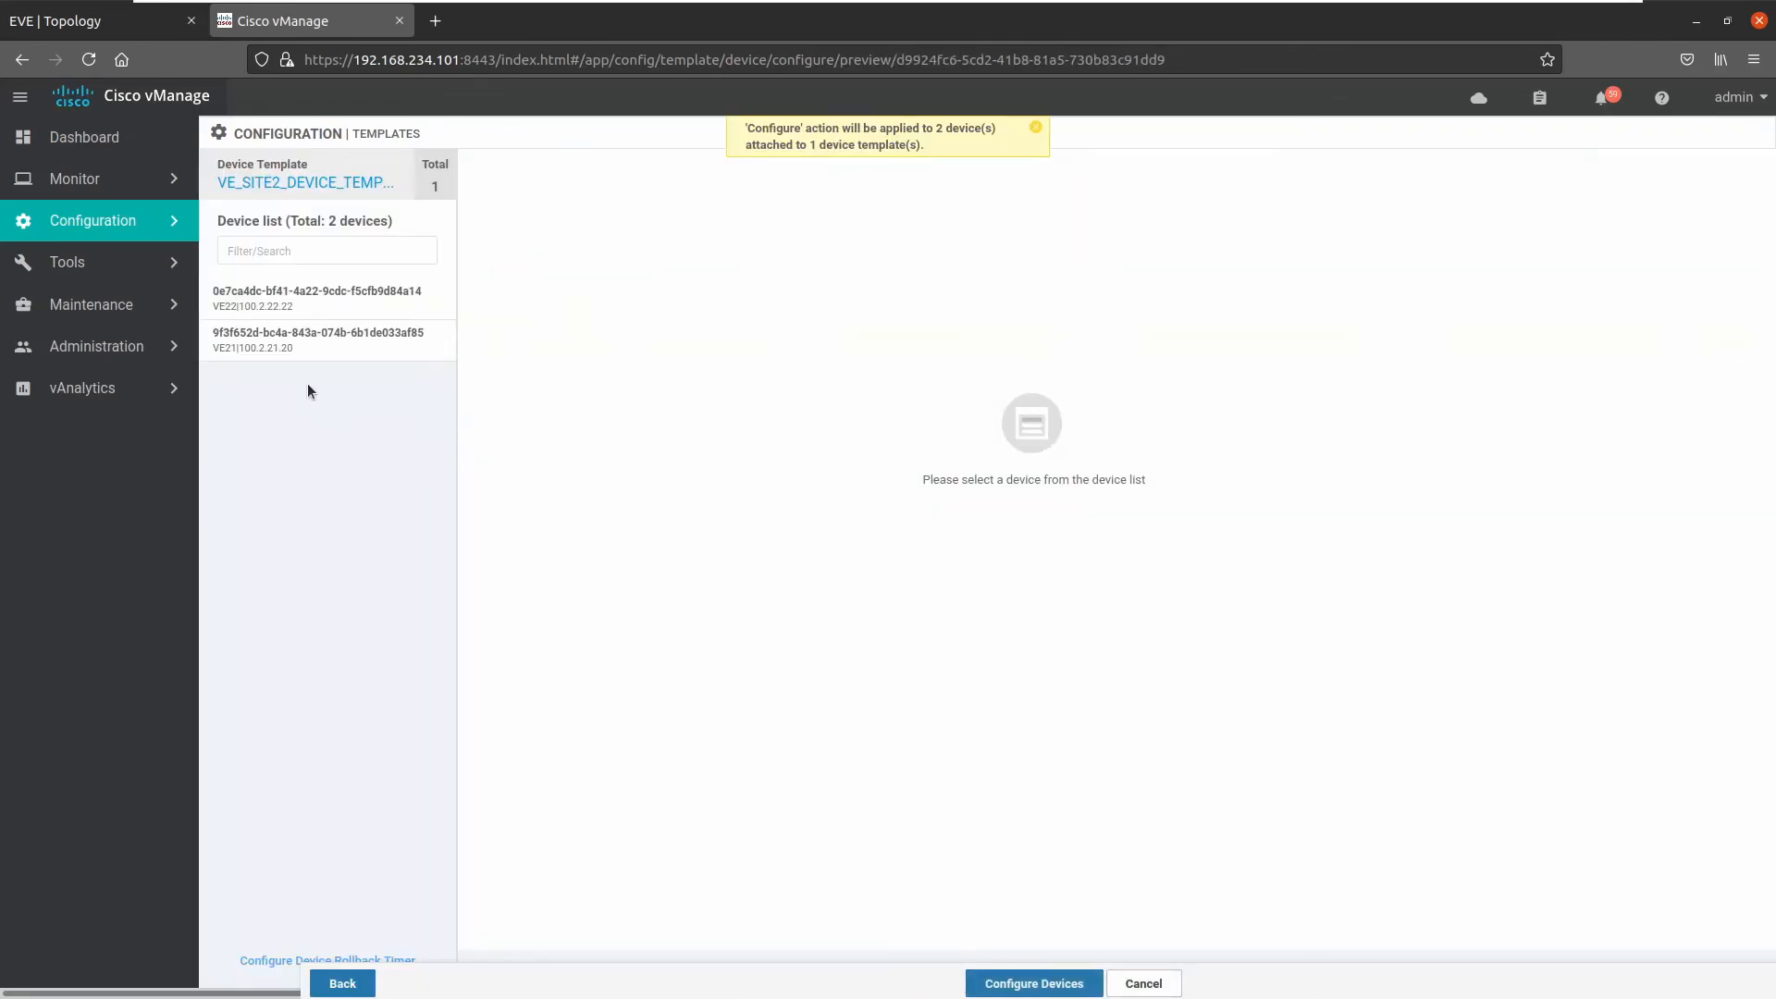
click(341, 314)
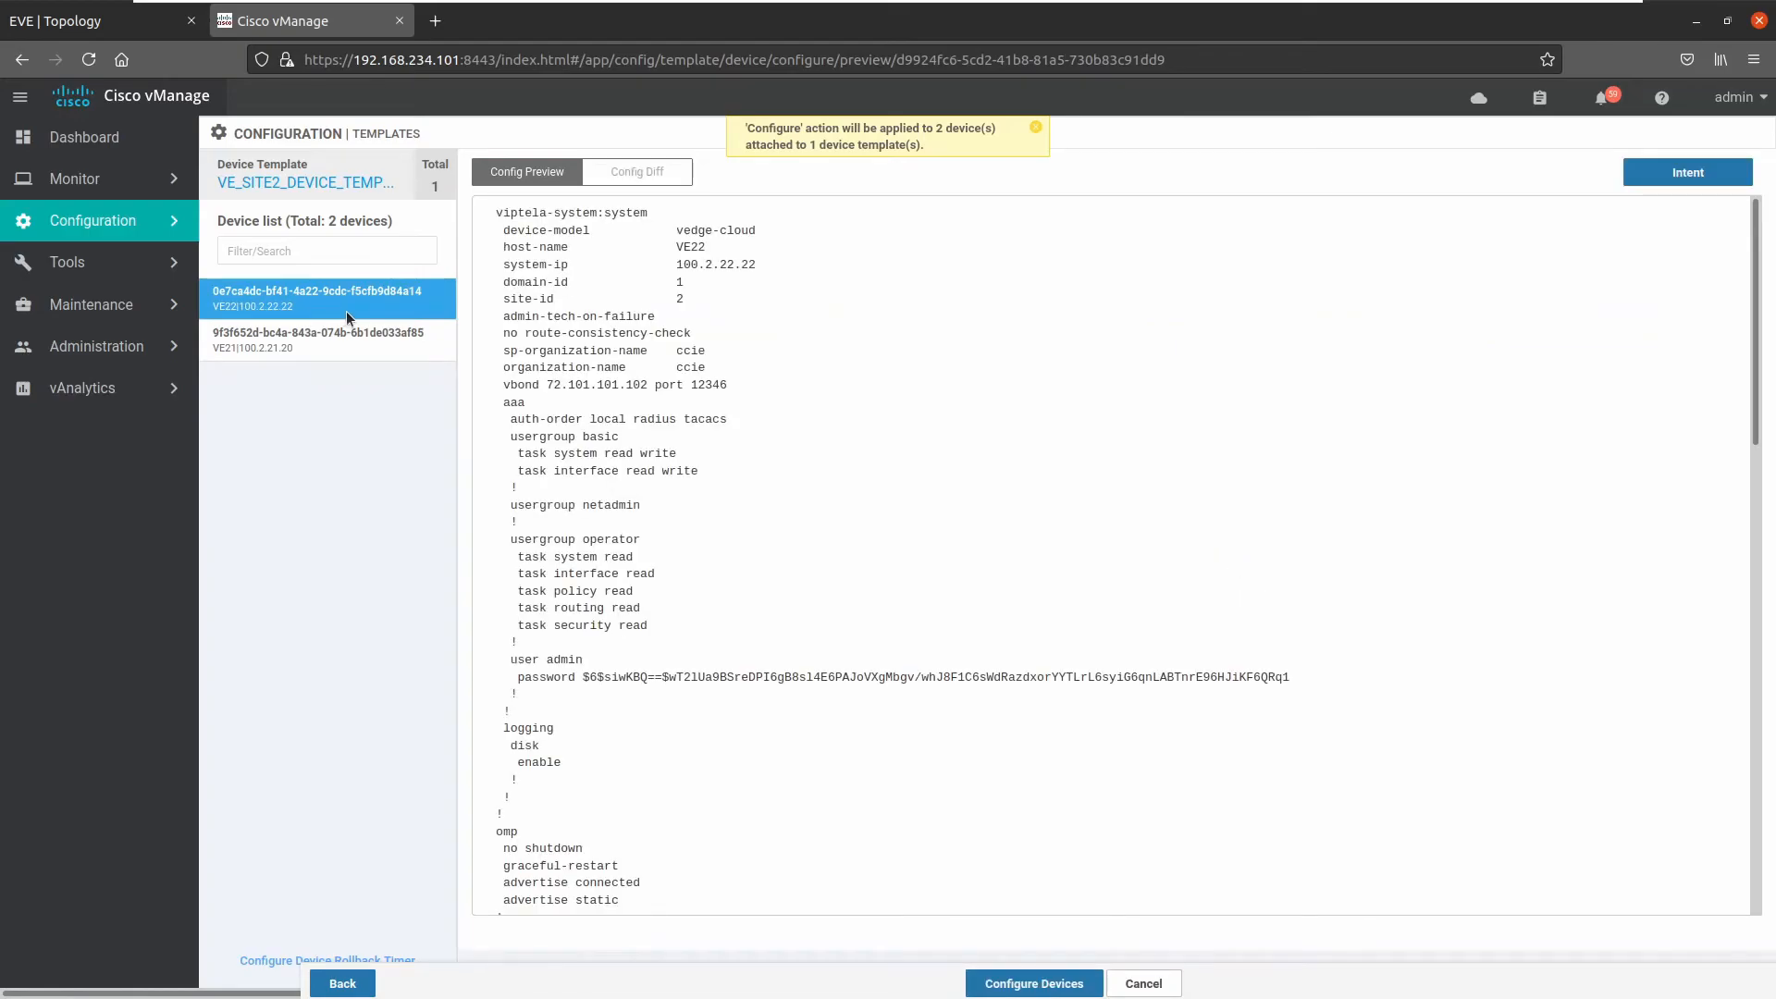
click(640, 172)
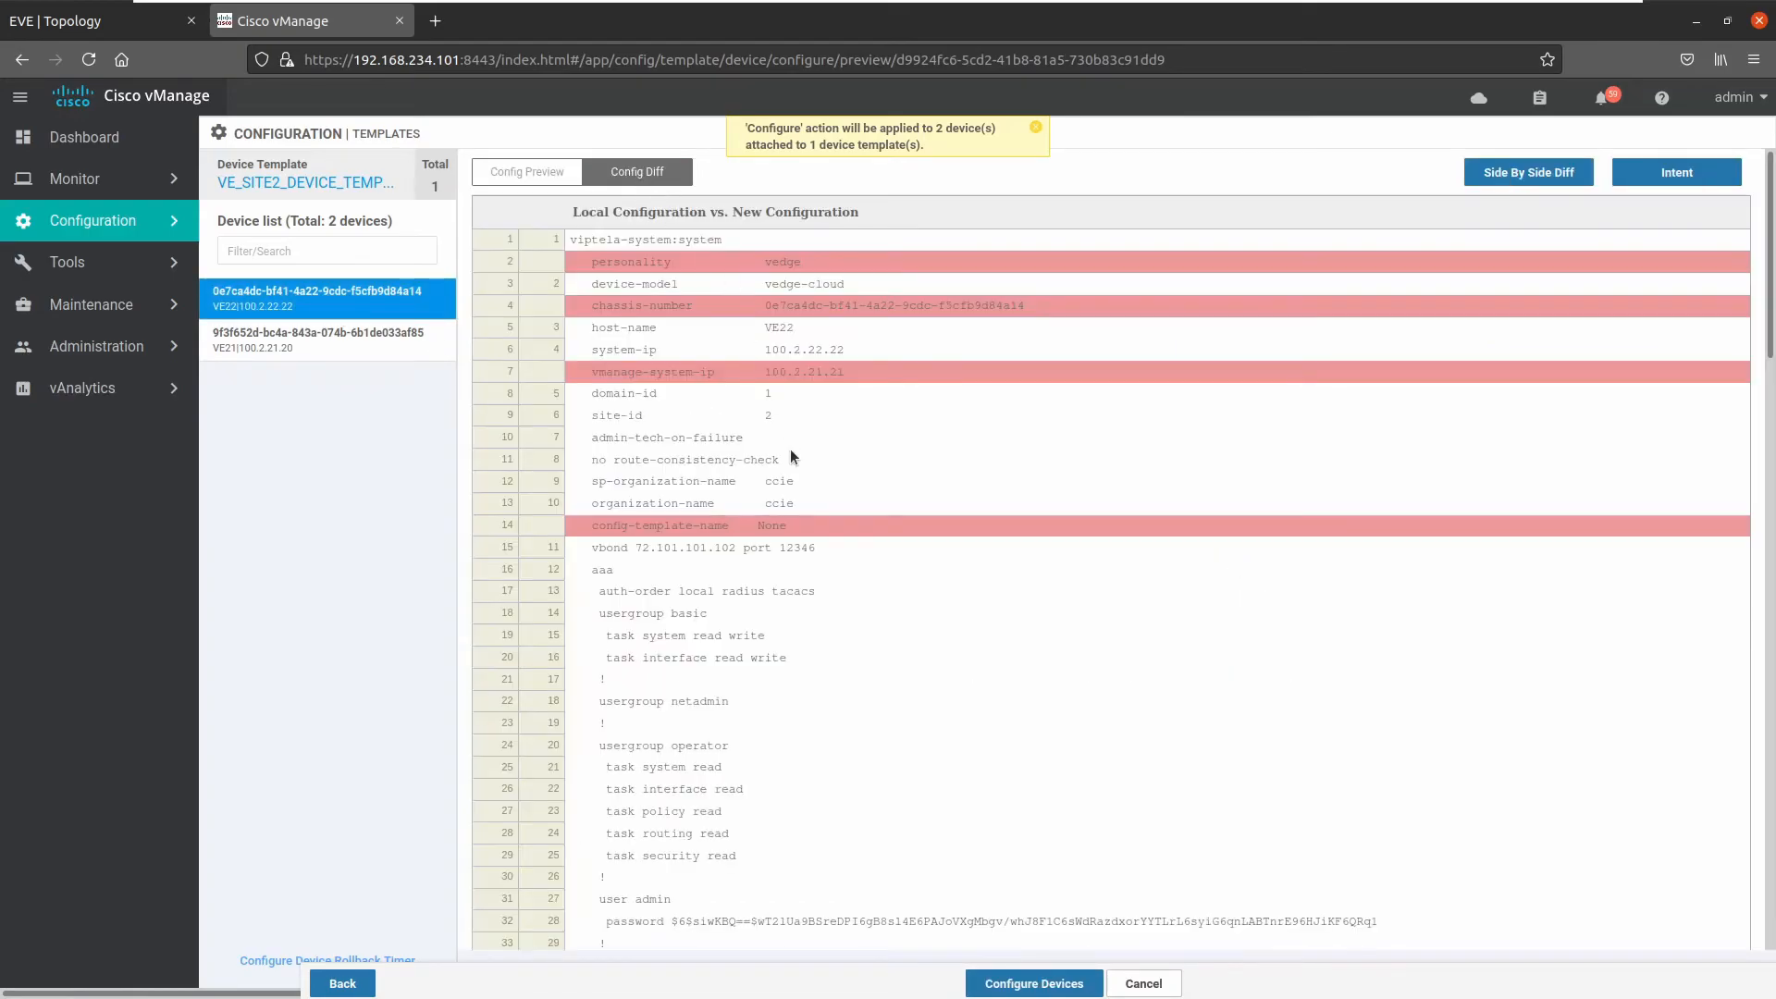
scroll(790, 448, down, 2)
scroll(790, 448, up, 2)
drag(794, 373, 901, 379)
scroll(901, 374, down, 5)
scroll(902, 386, up, 5)
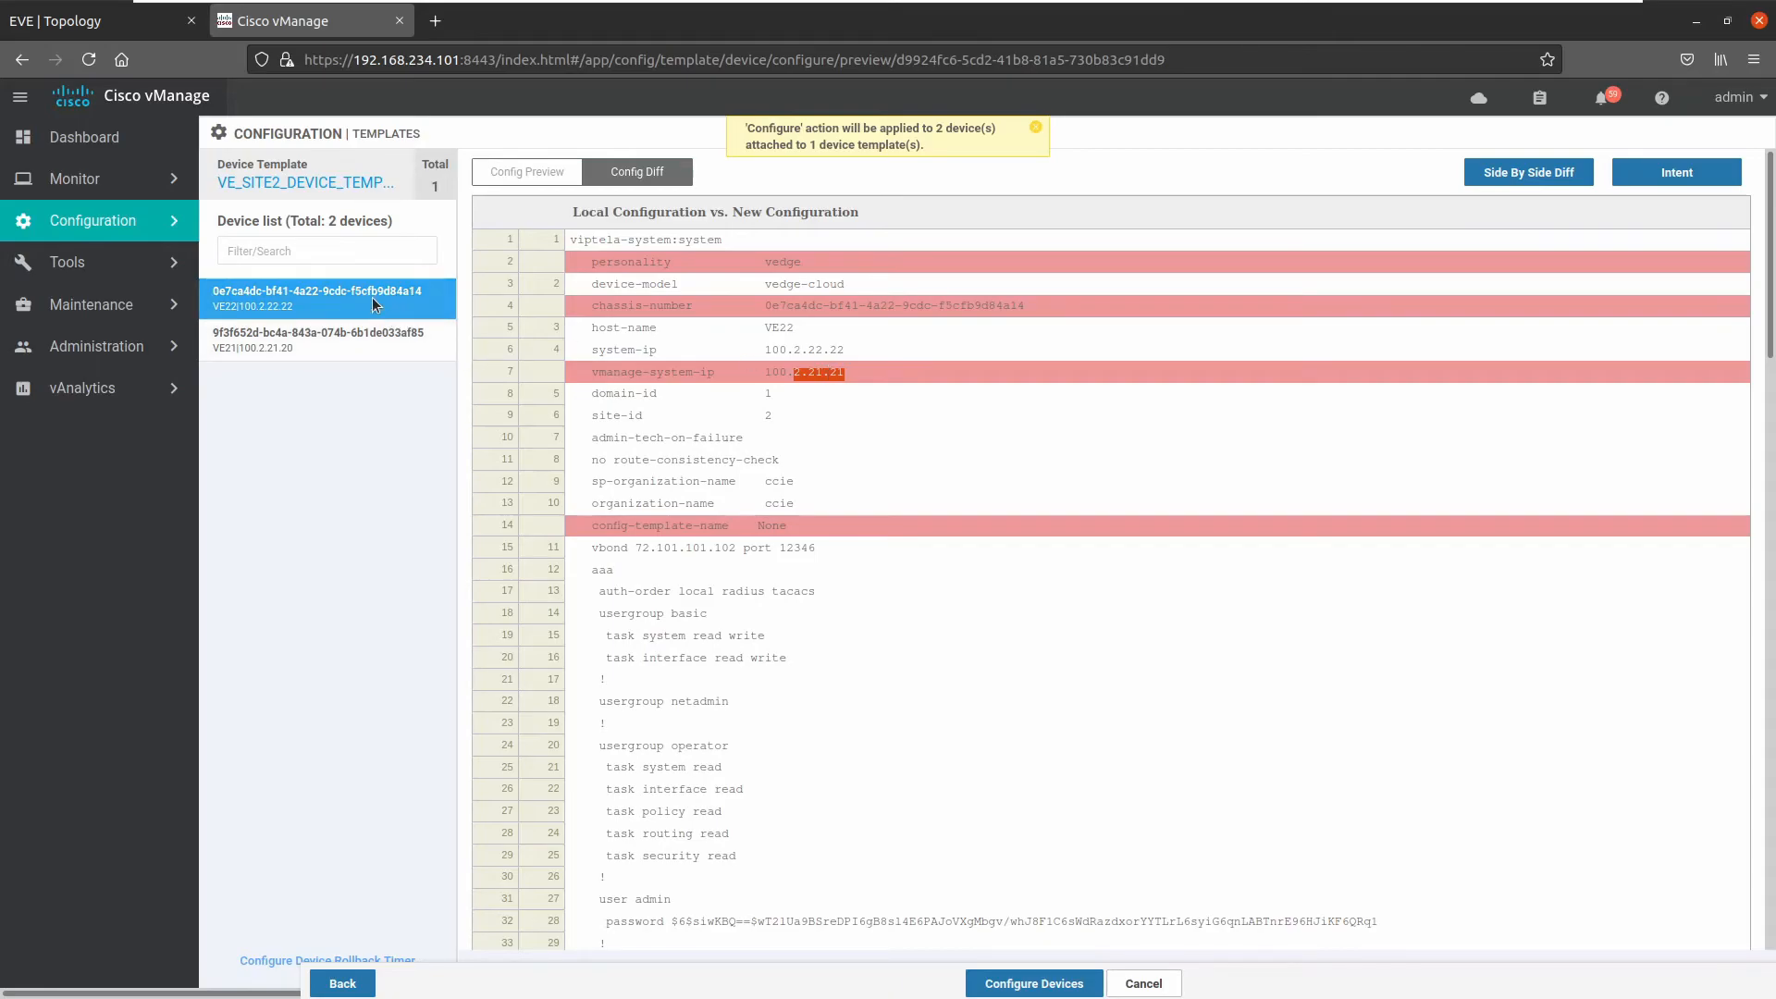
scroll(759, 463, down, 1)
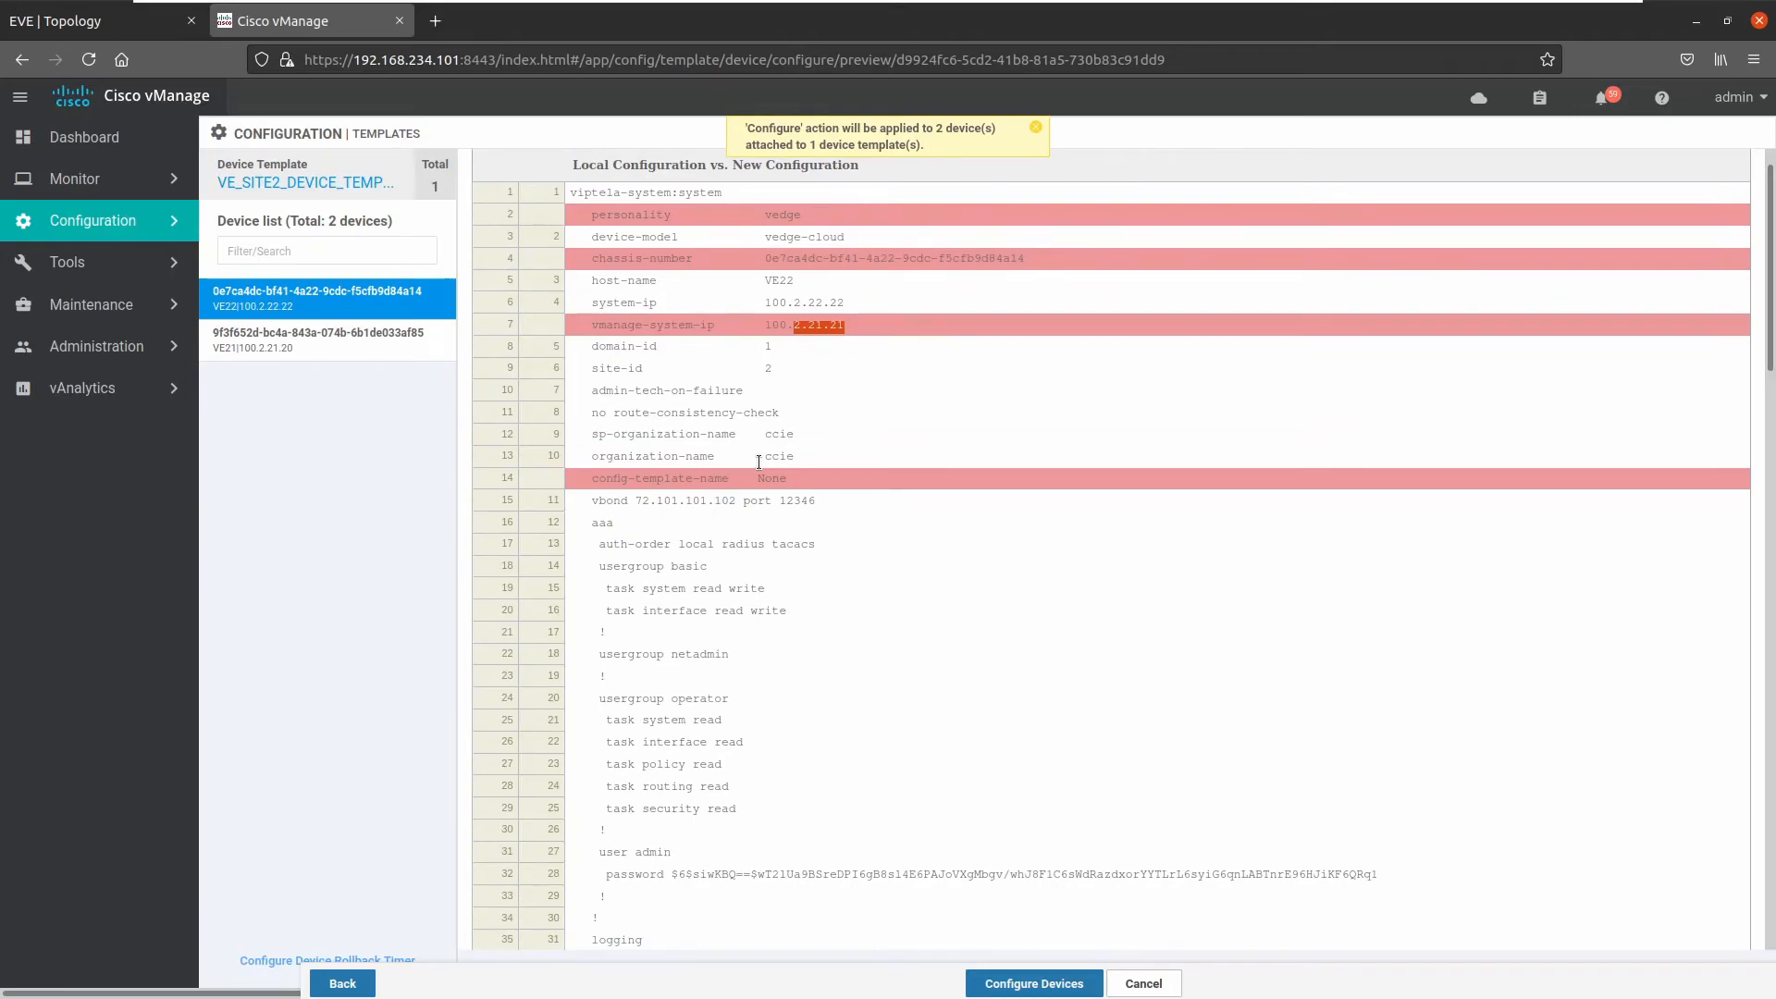
scroll(759, 463, down, 1)
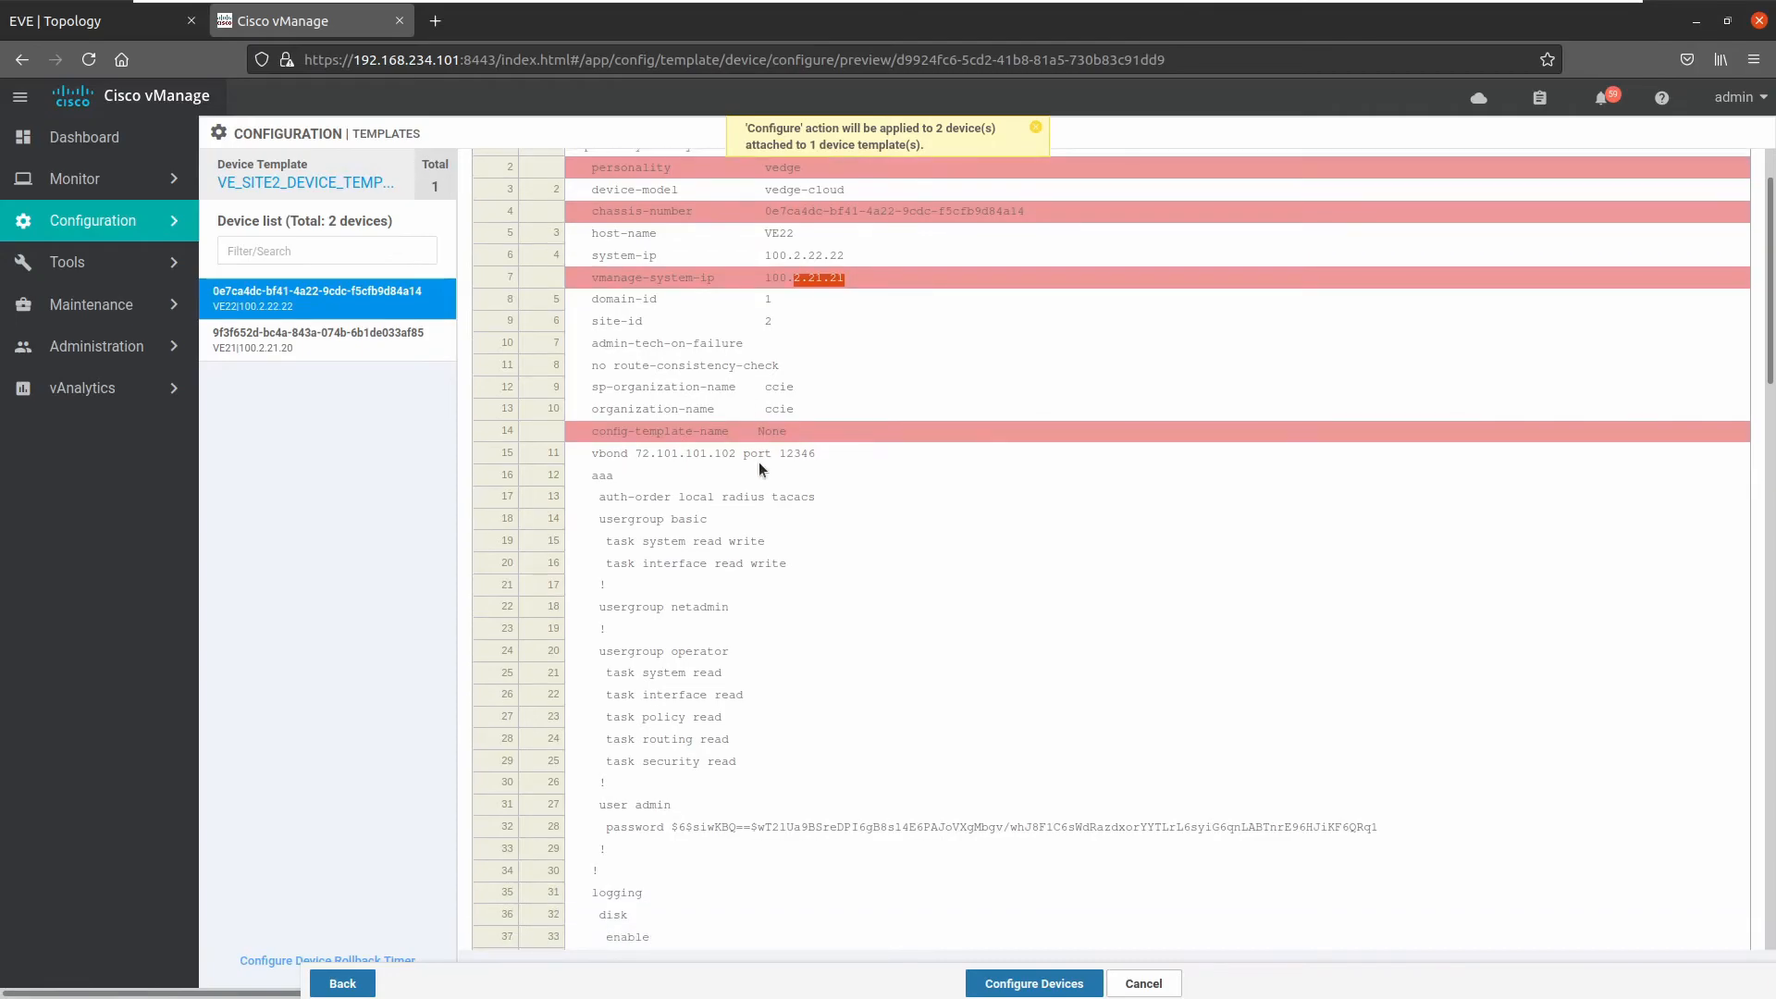
scroll(759, 469, down, 1)
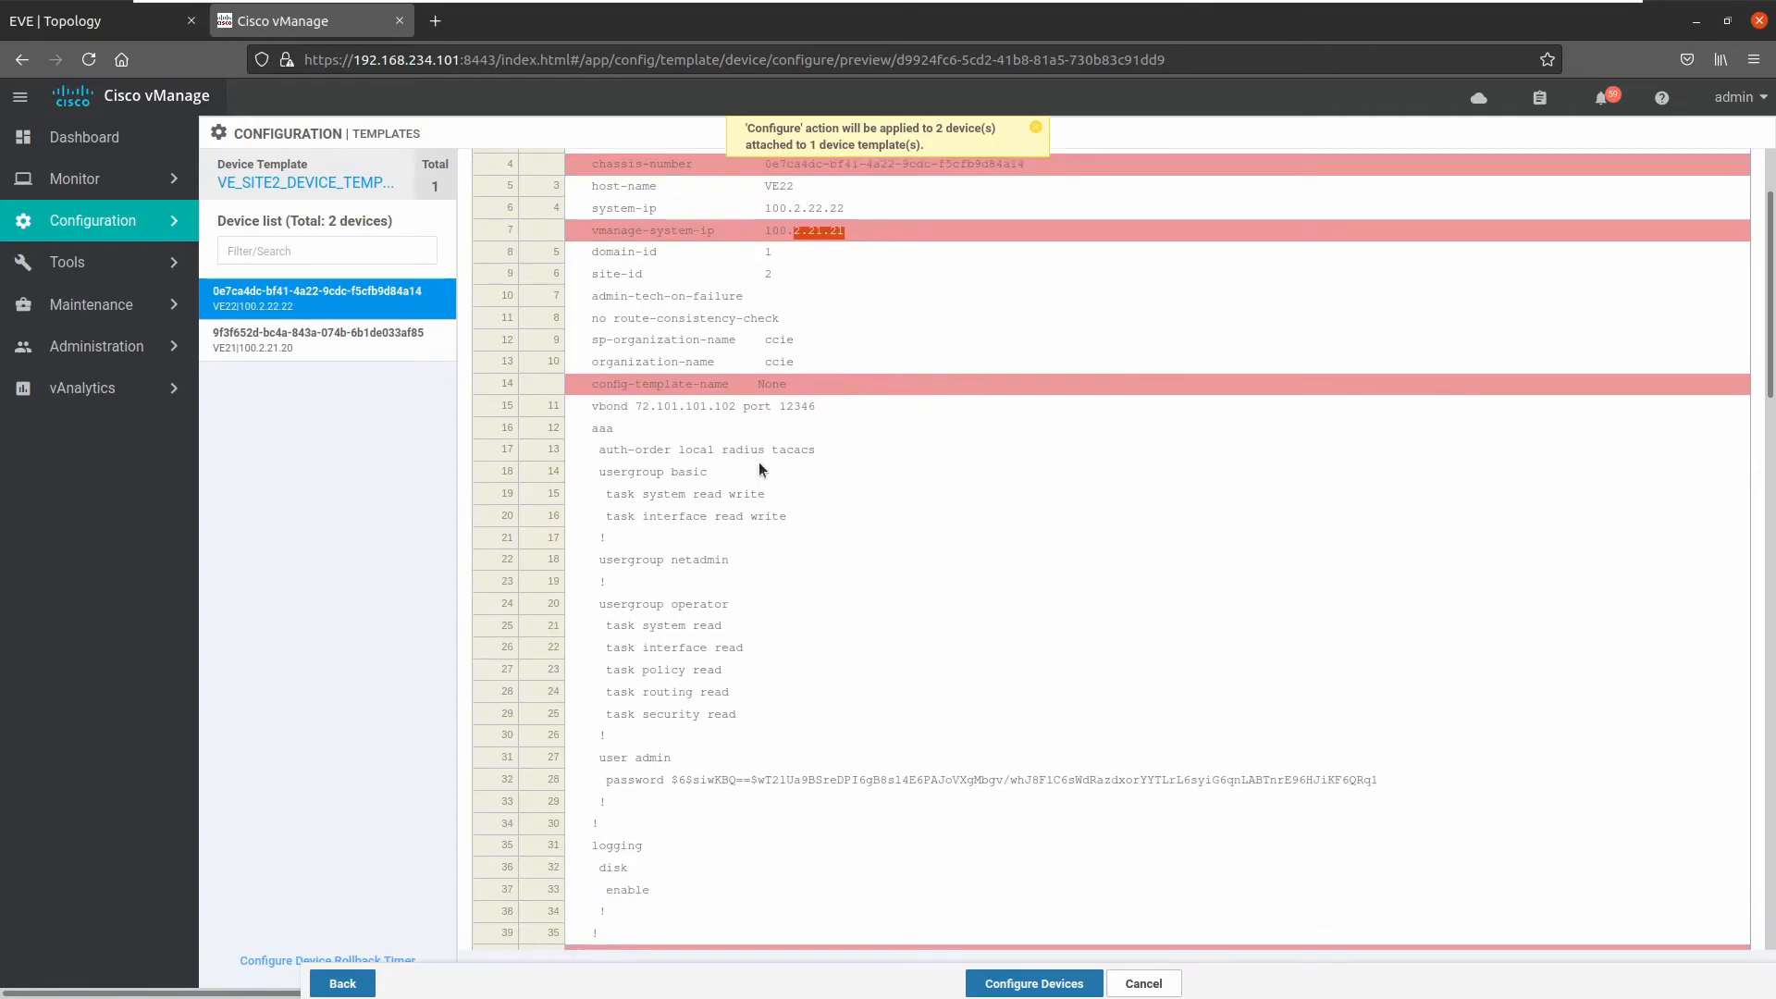
scroll(759, 469, down, 3)
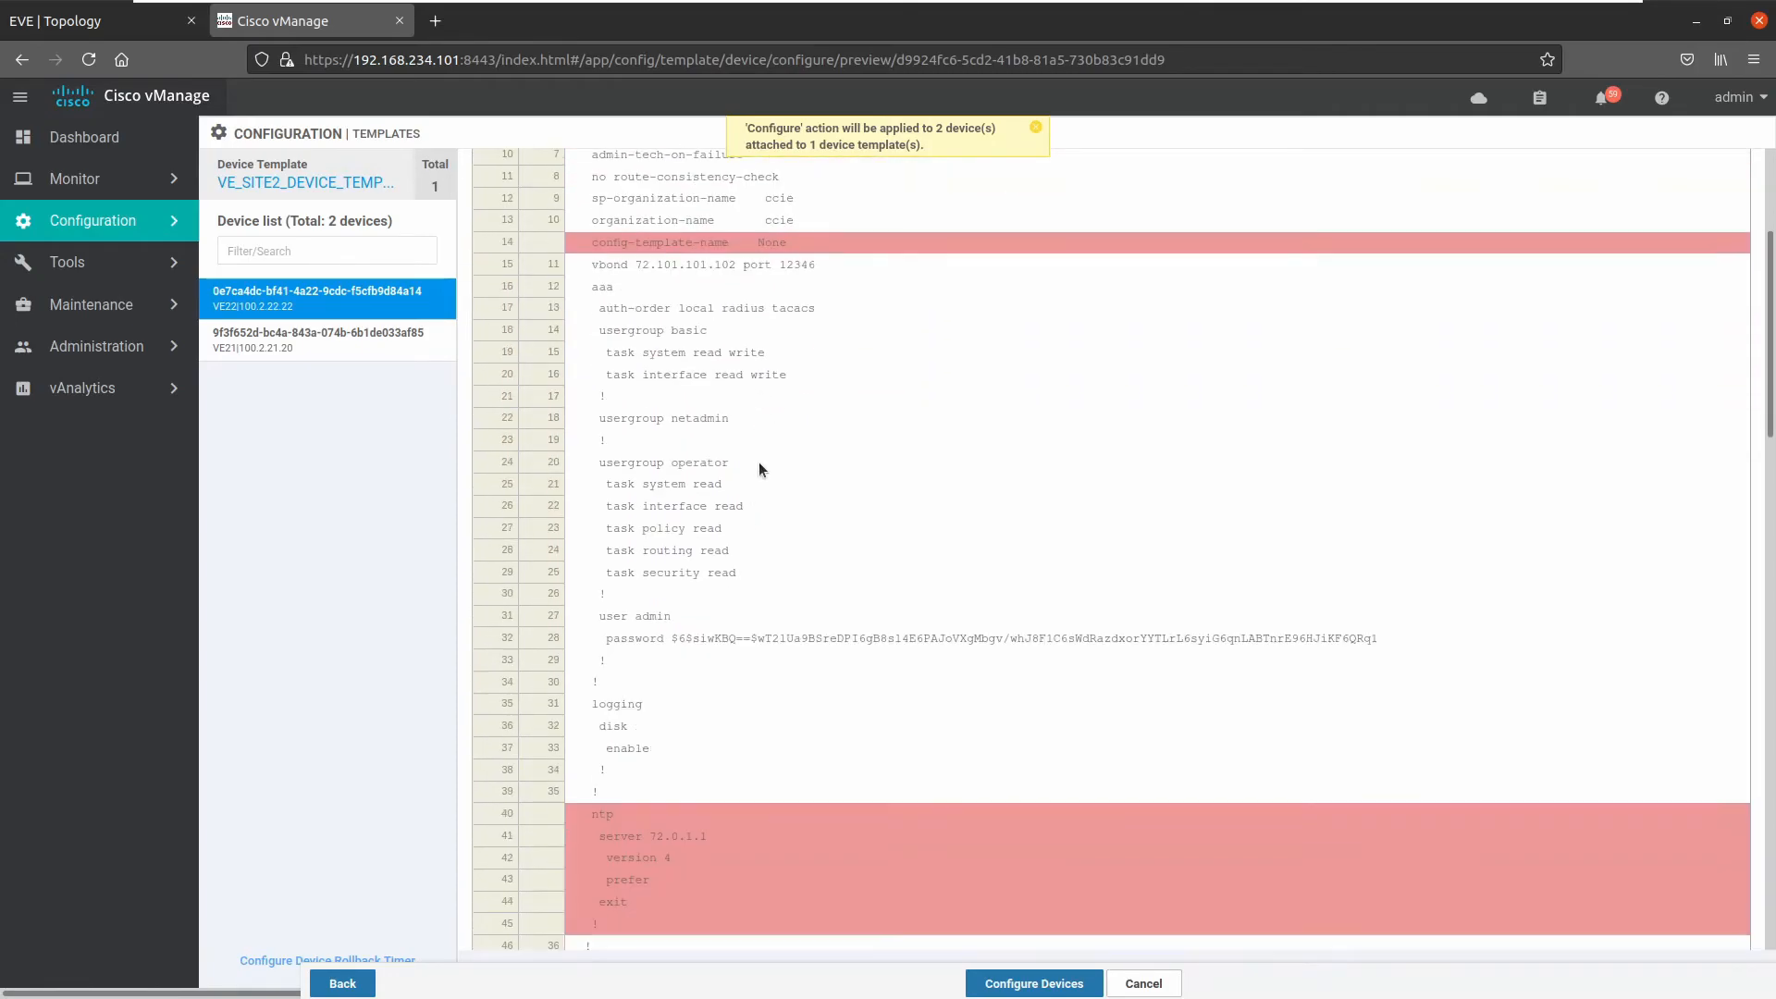
scroll(758, 469, down, 12)
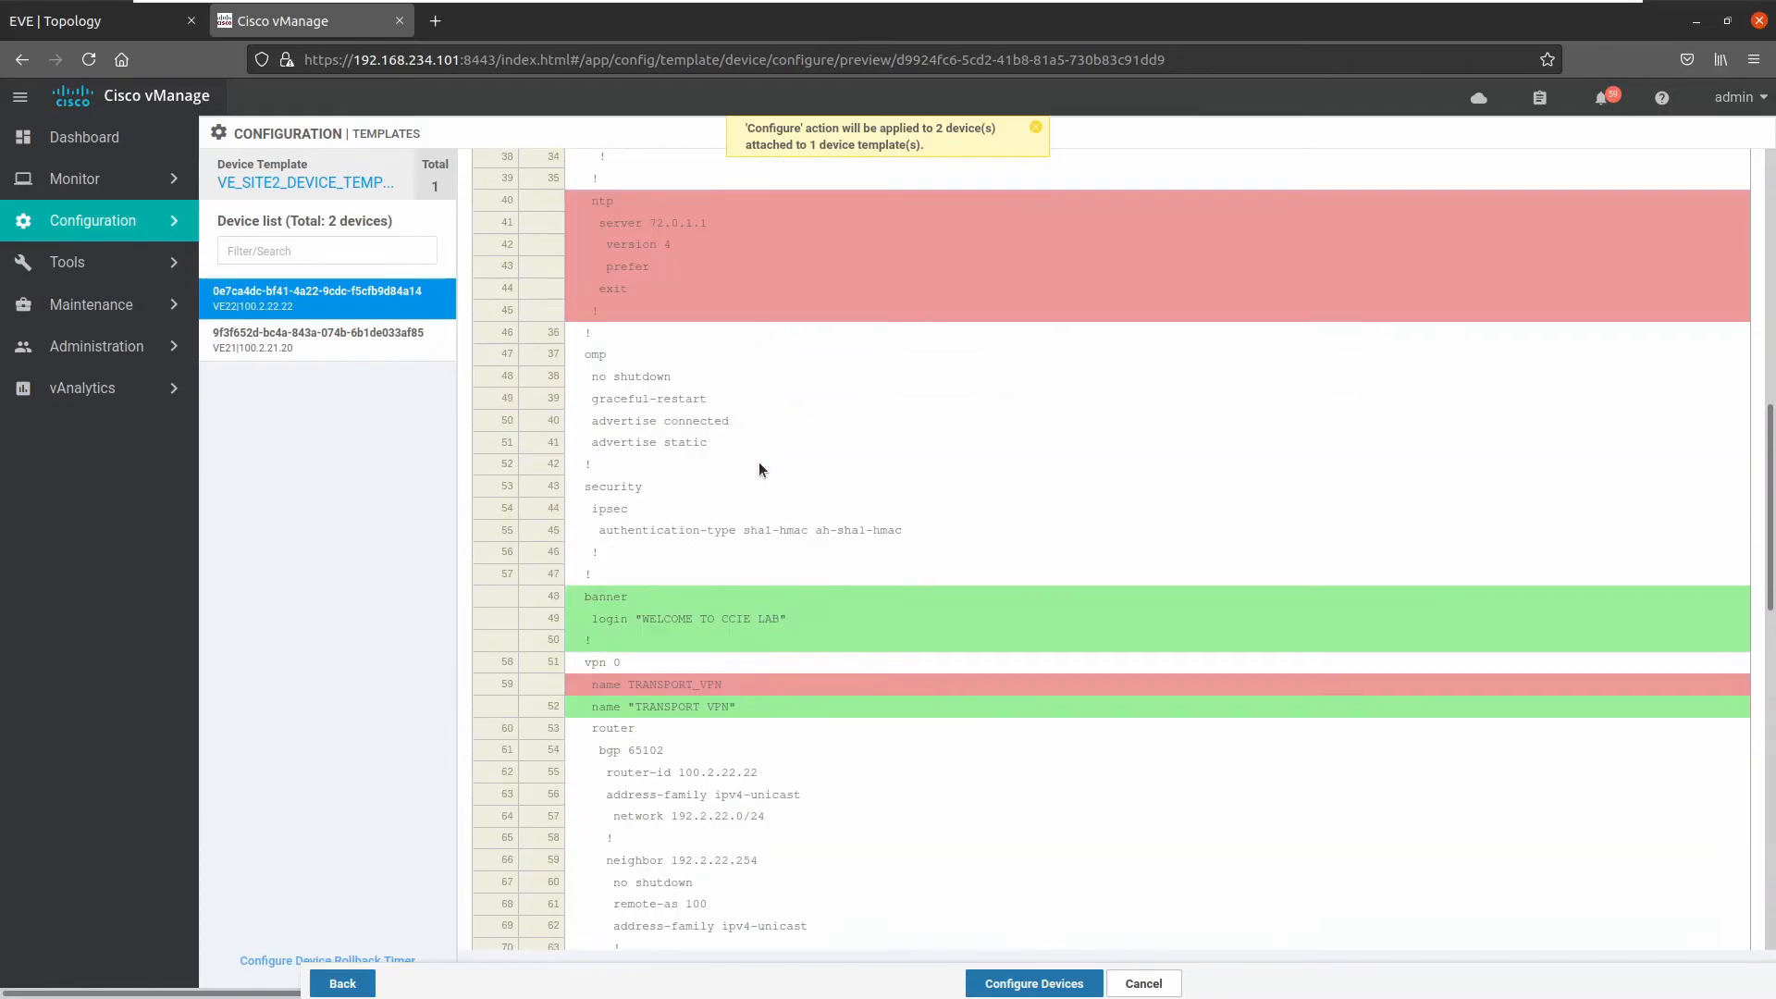
scroll(759, 469, down, 10)
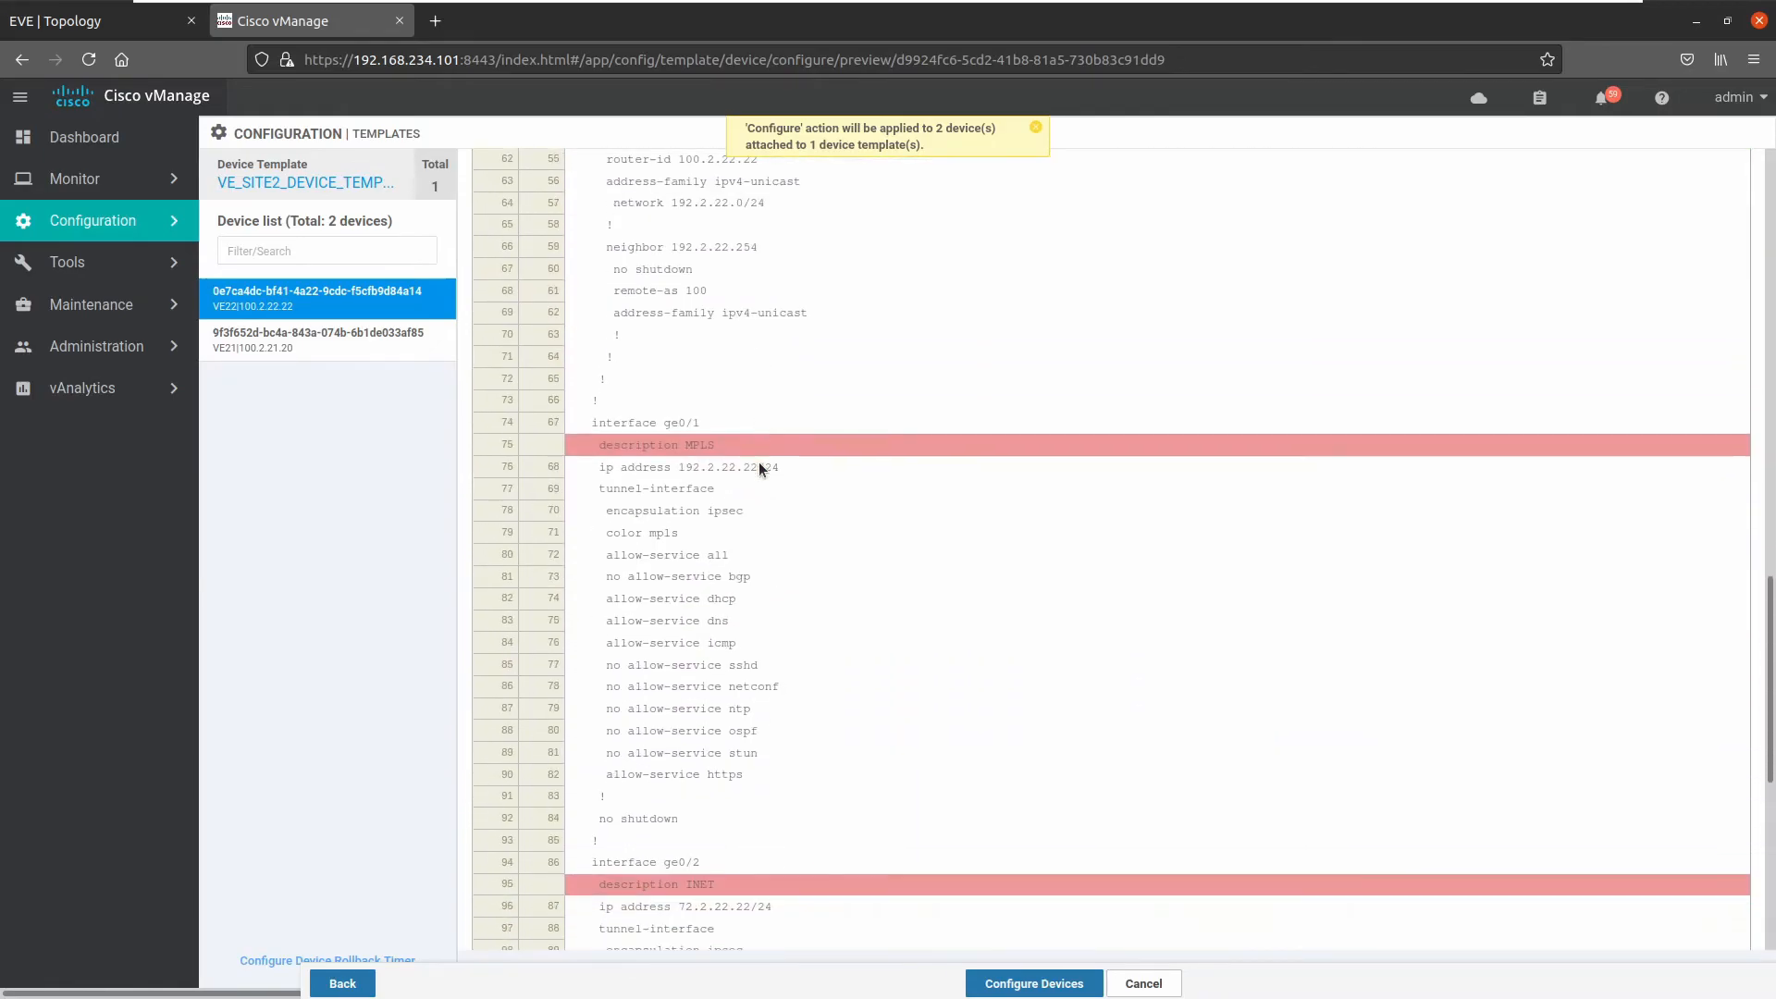
scroll(758, 463, up, 20)
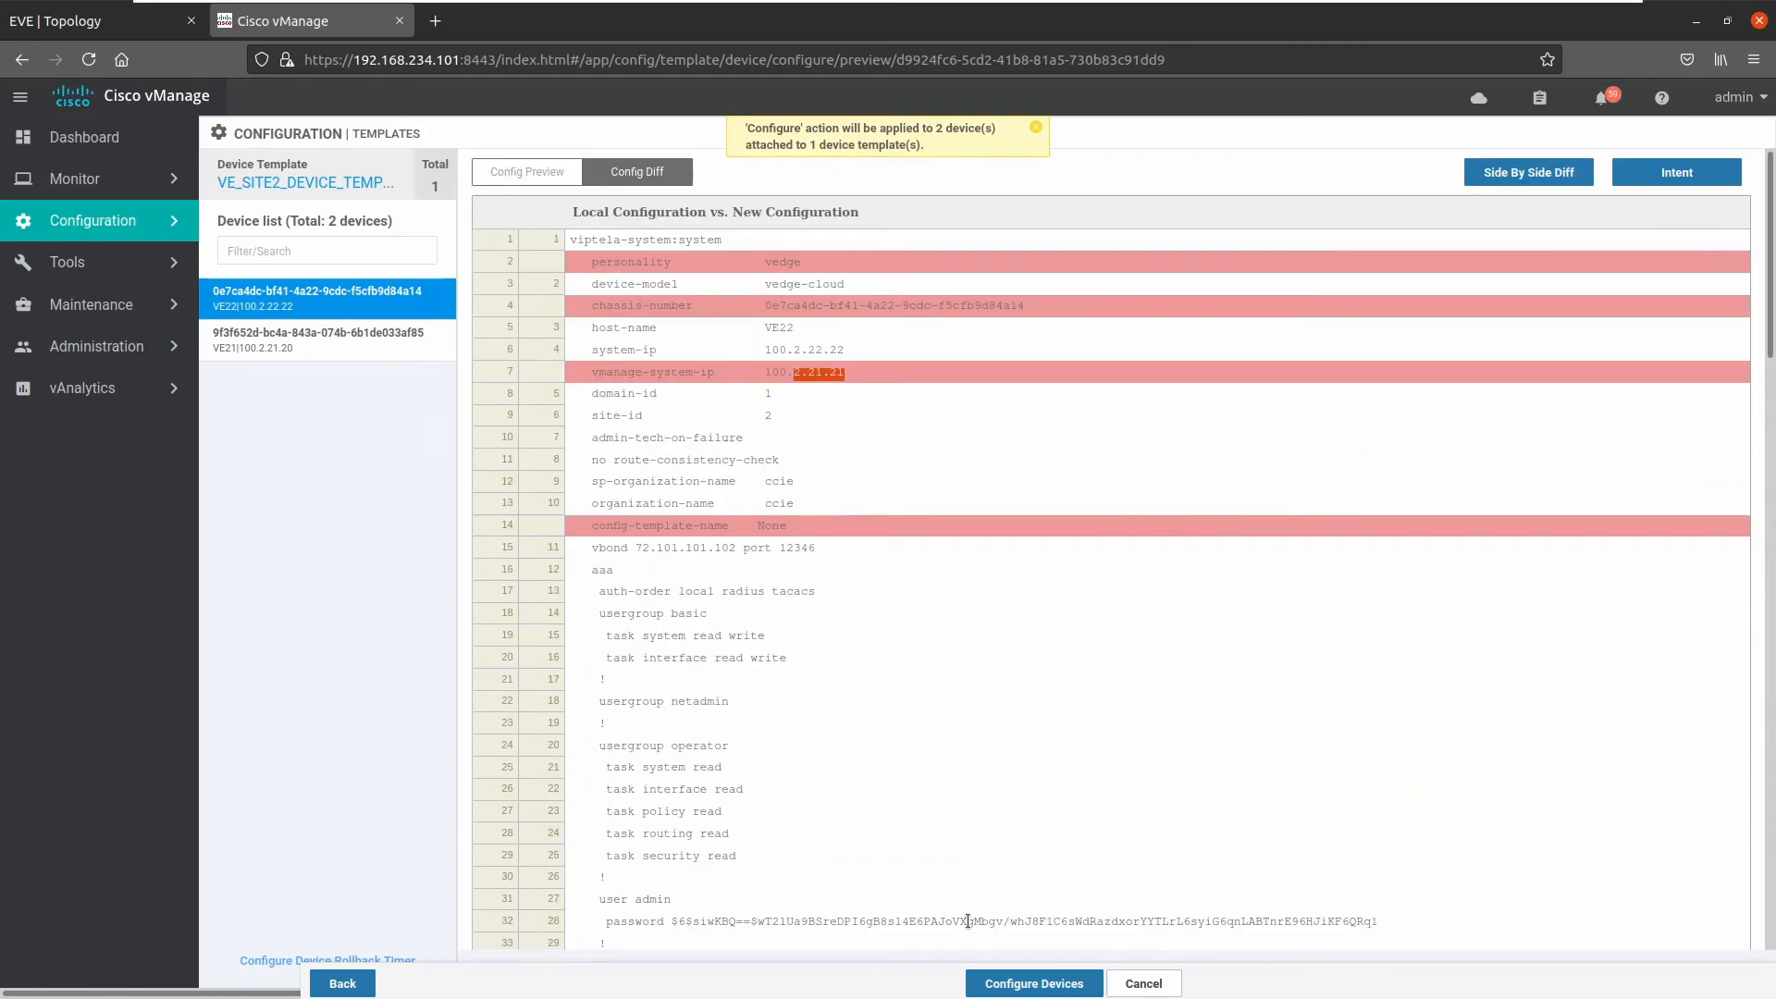
- Push the VE_SITE2_DEVICE_TEMPLATE configuration to both devices, confirm the change, and expand the task logs for VE22 and VE21
click(1007, 982)
click(1064, 979)
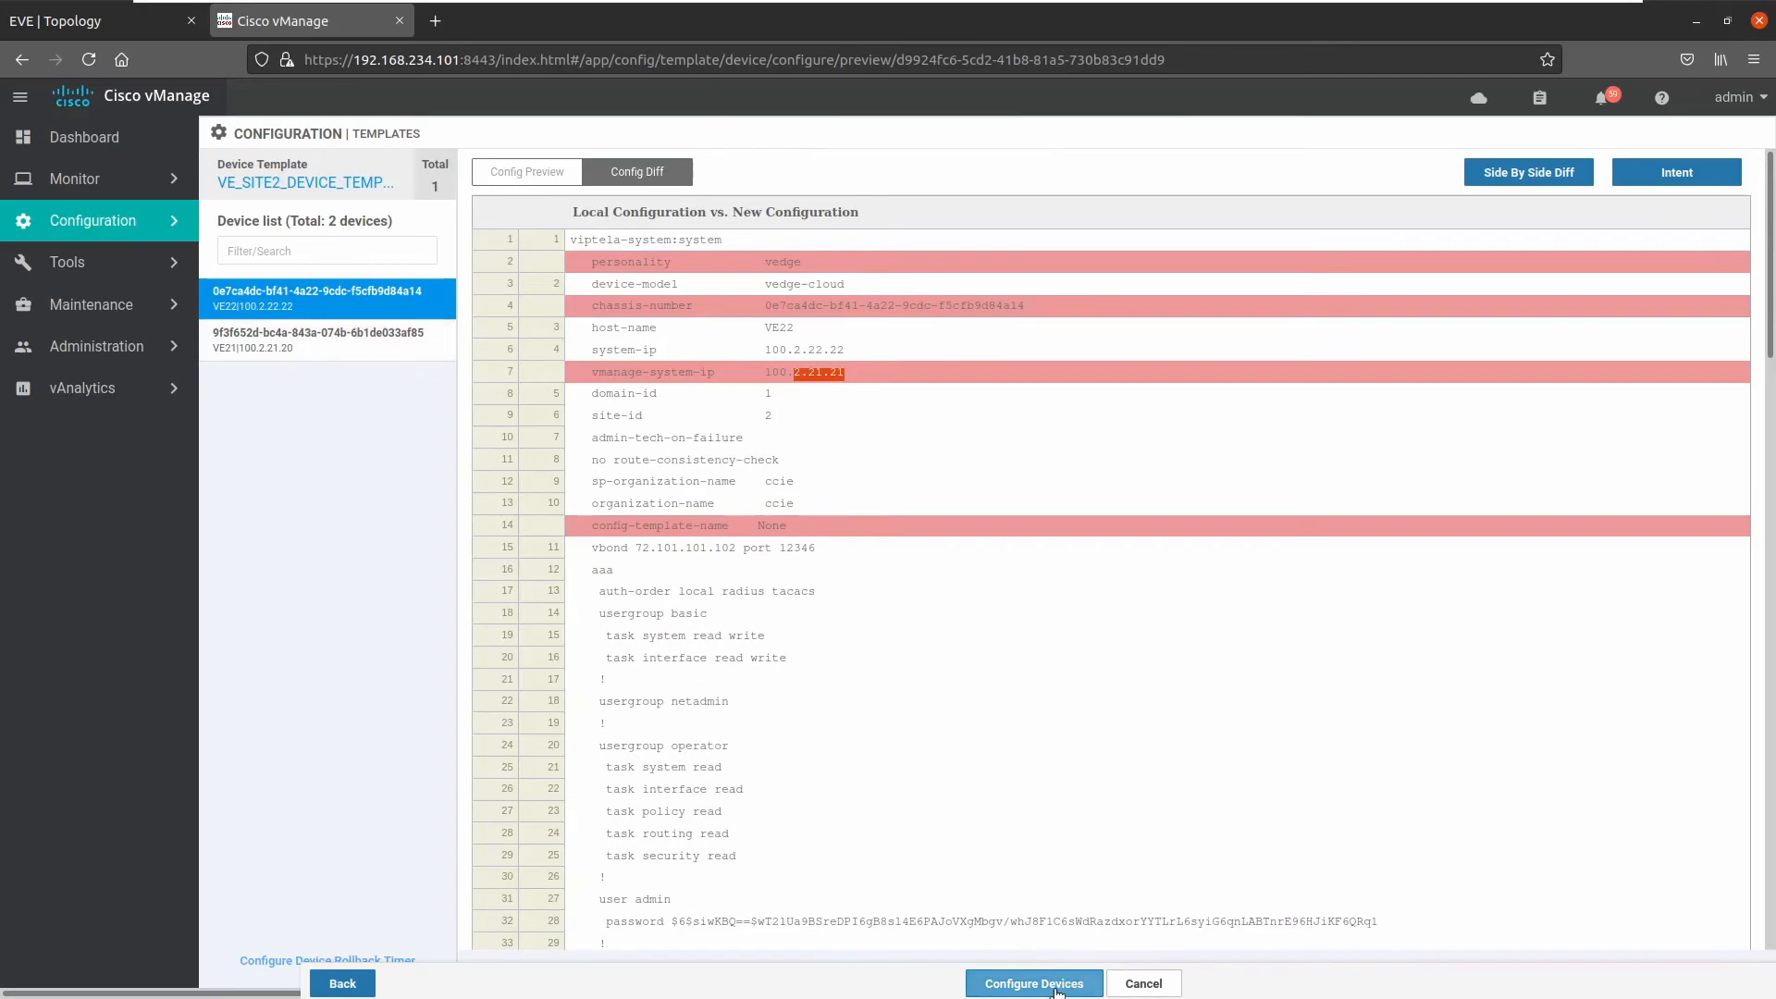
click(562, 537)
click(1106, 611)
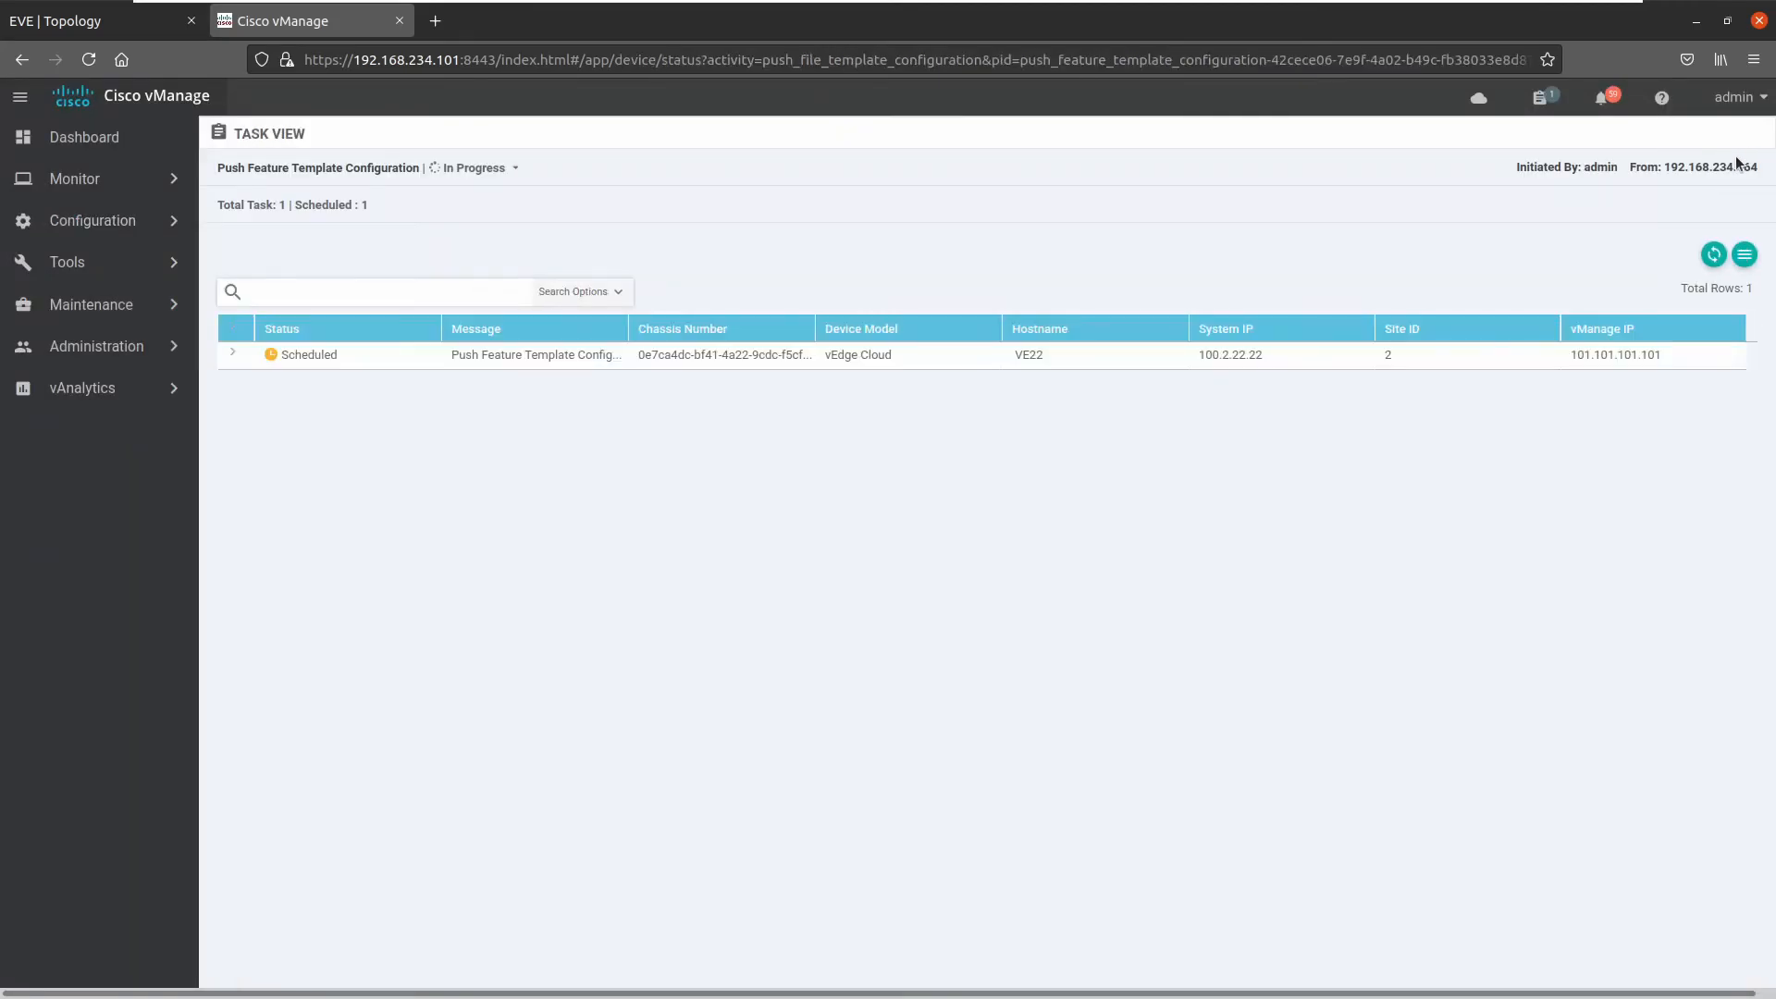
click(1713, 254)
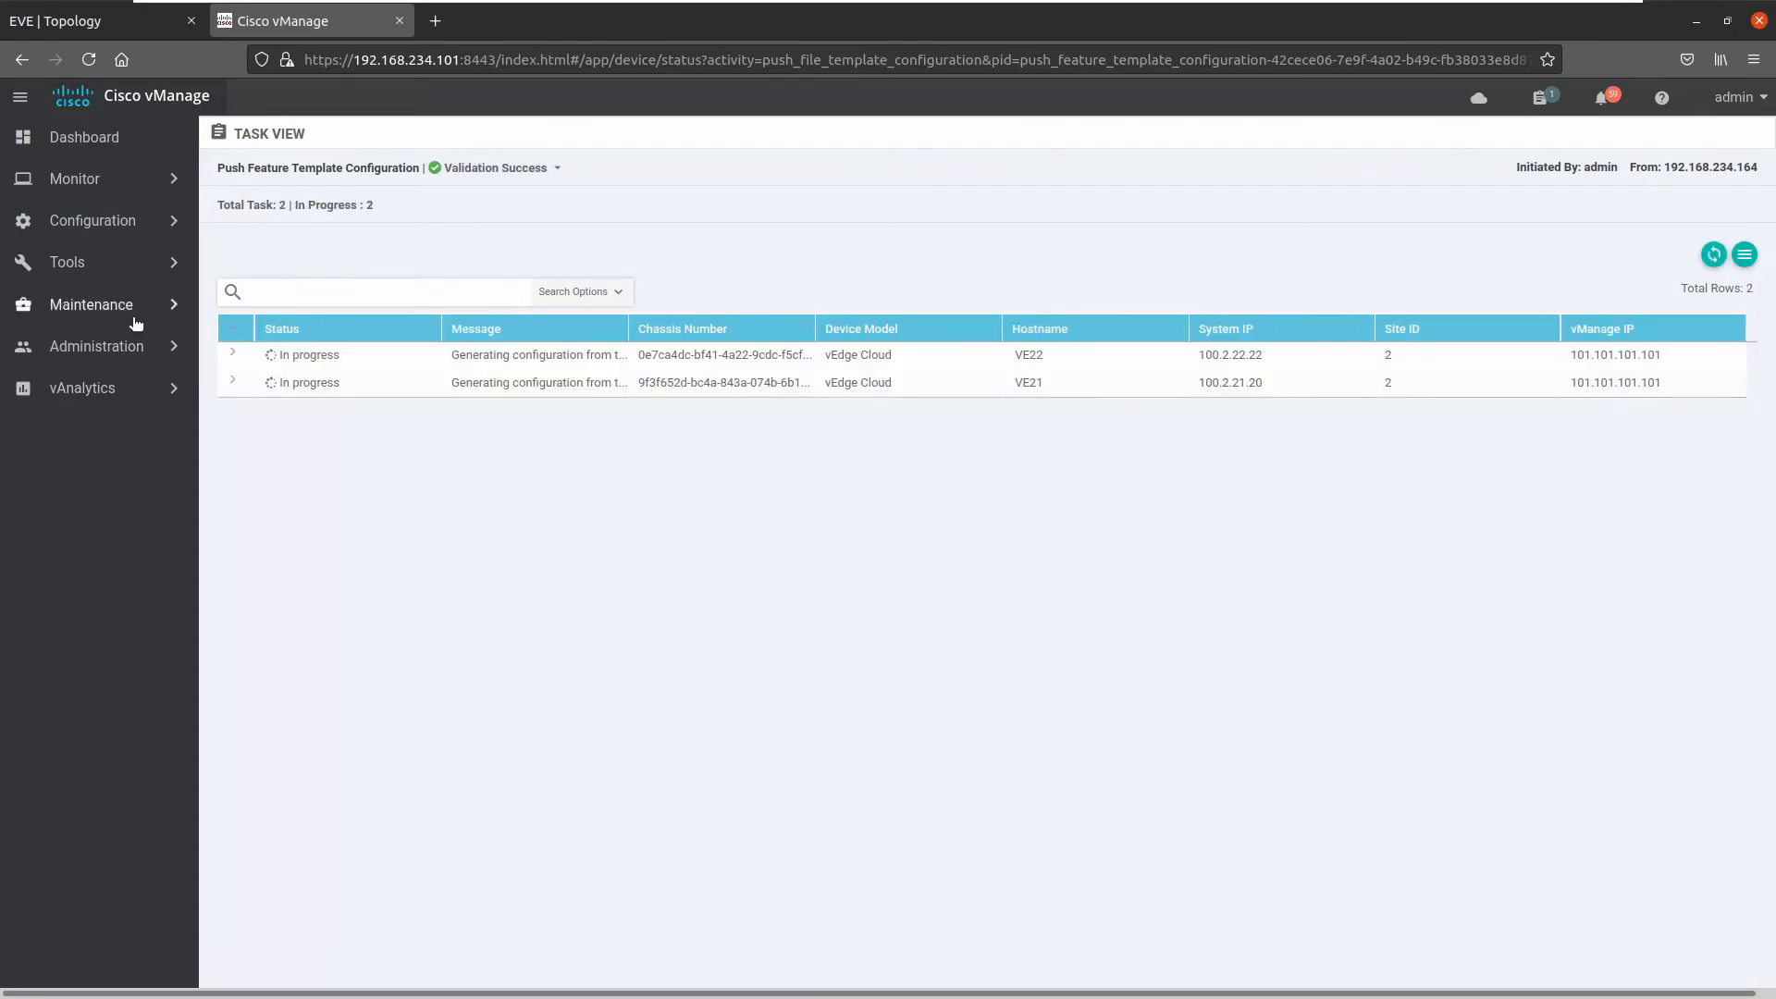
click(234, 327)
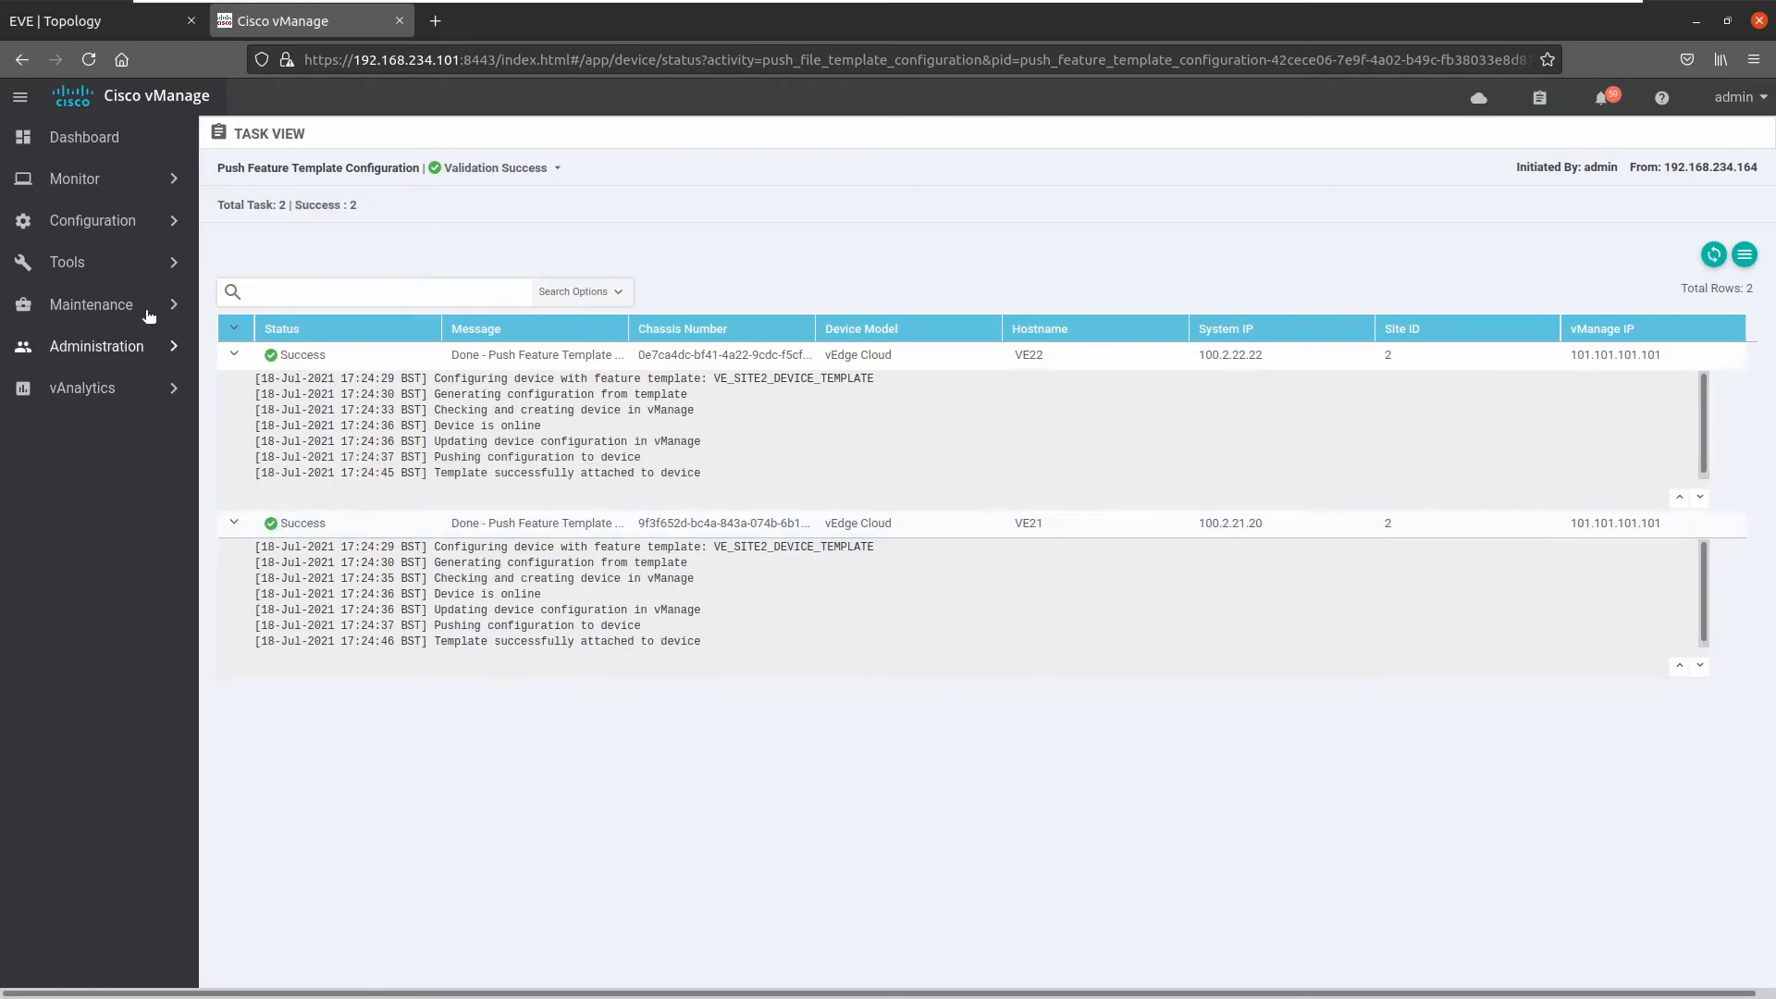
- Return to the device templates and attach the 100.3.32.32 and 100.3.31.31 devices to VE_SITE3_DEVICE_TEMPLATE
click(92, 231)
click(99, 390)
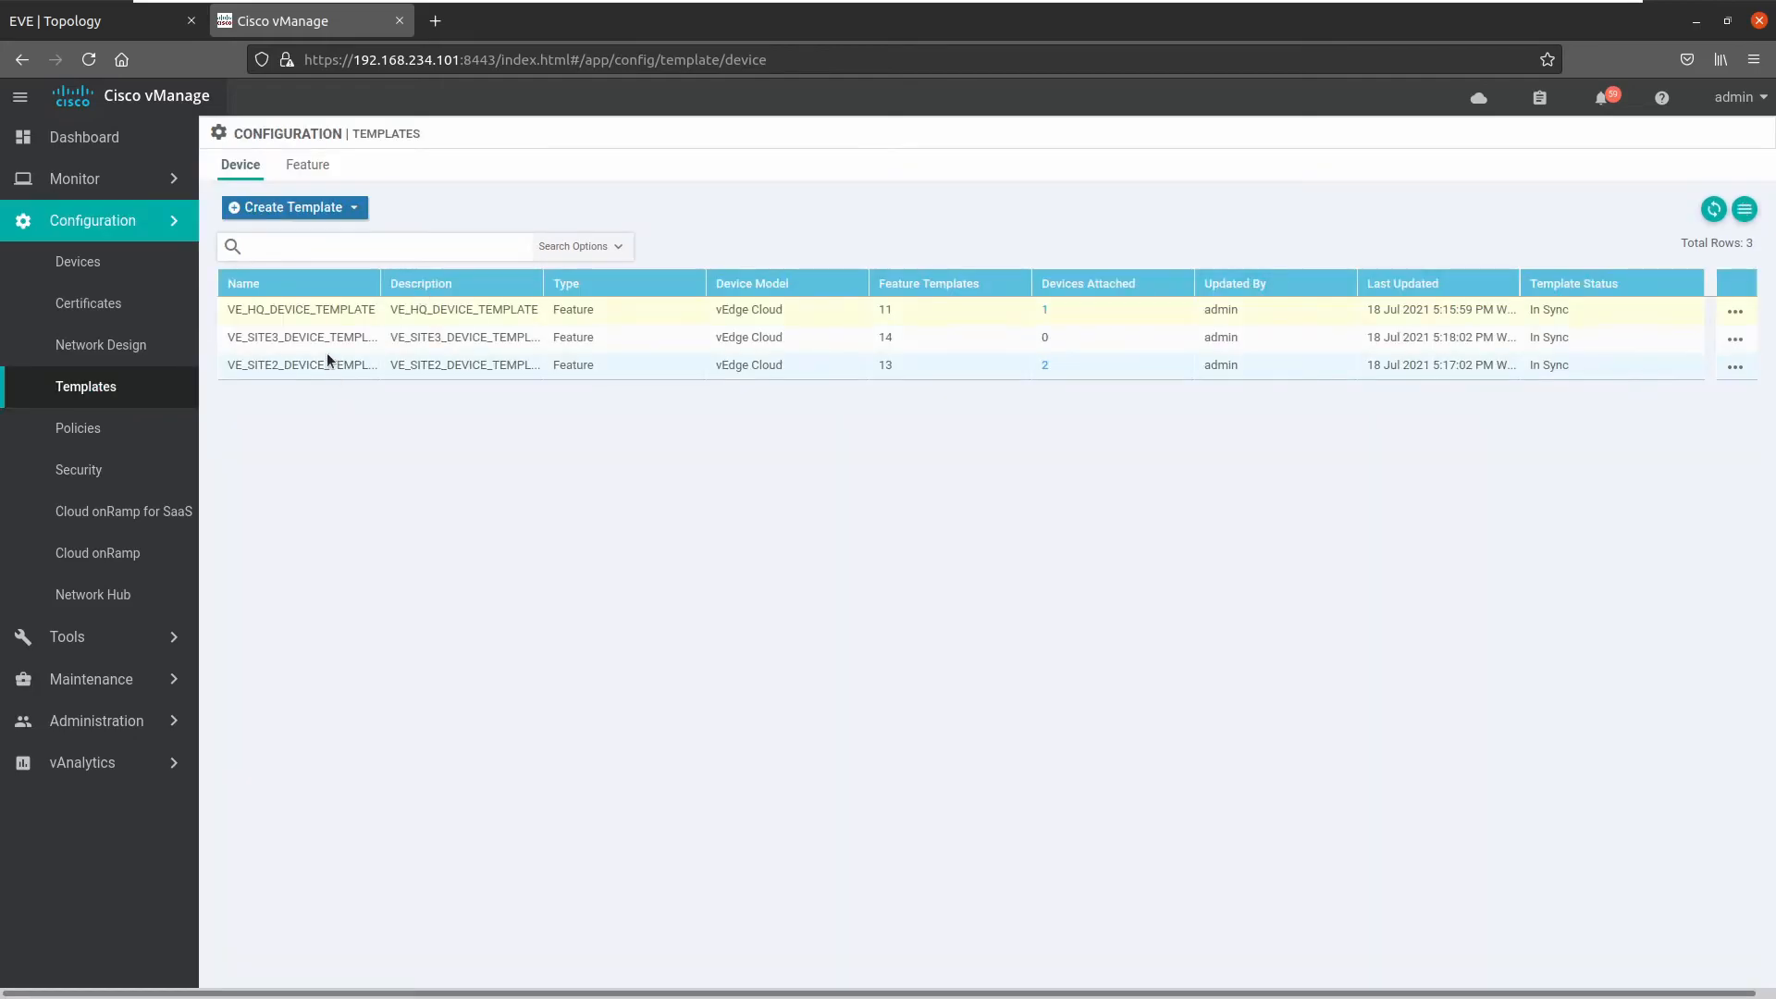
click(1734, 339)
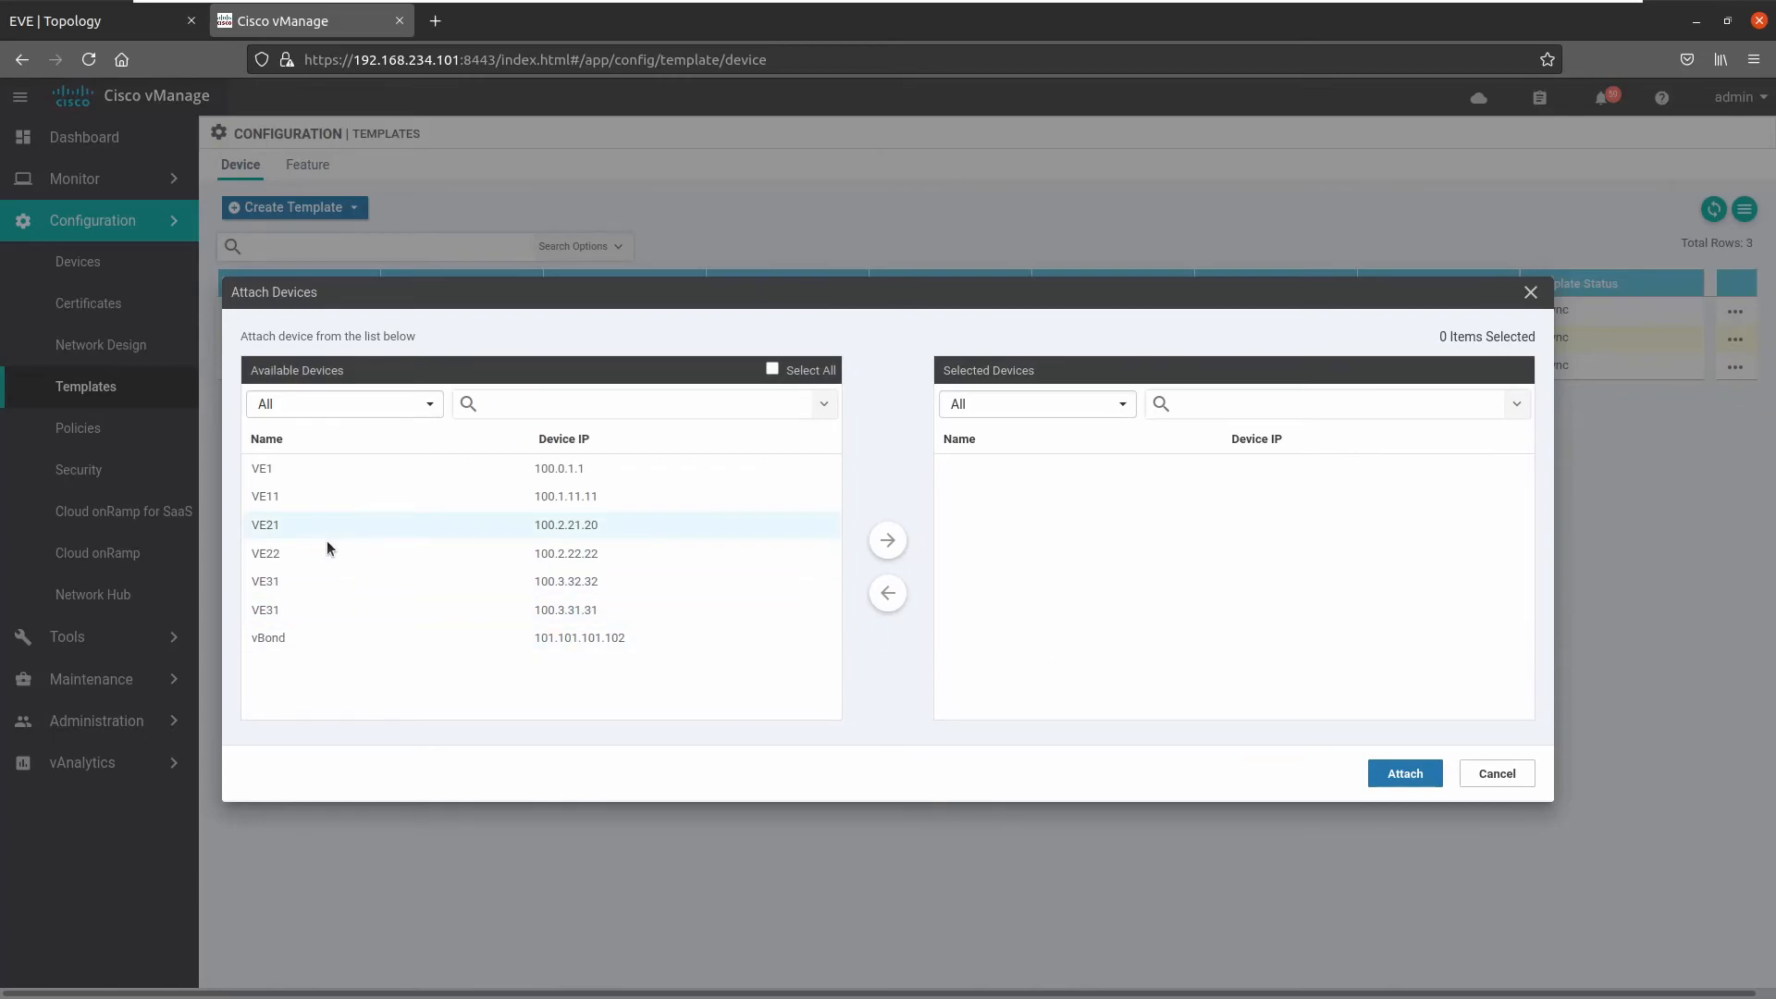
click(270, 583)
click(276, 607)
click(882, 543)
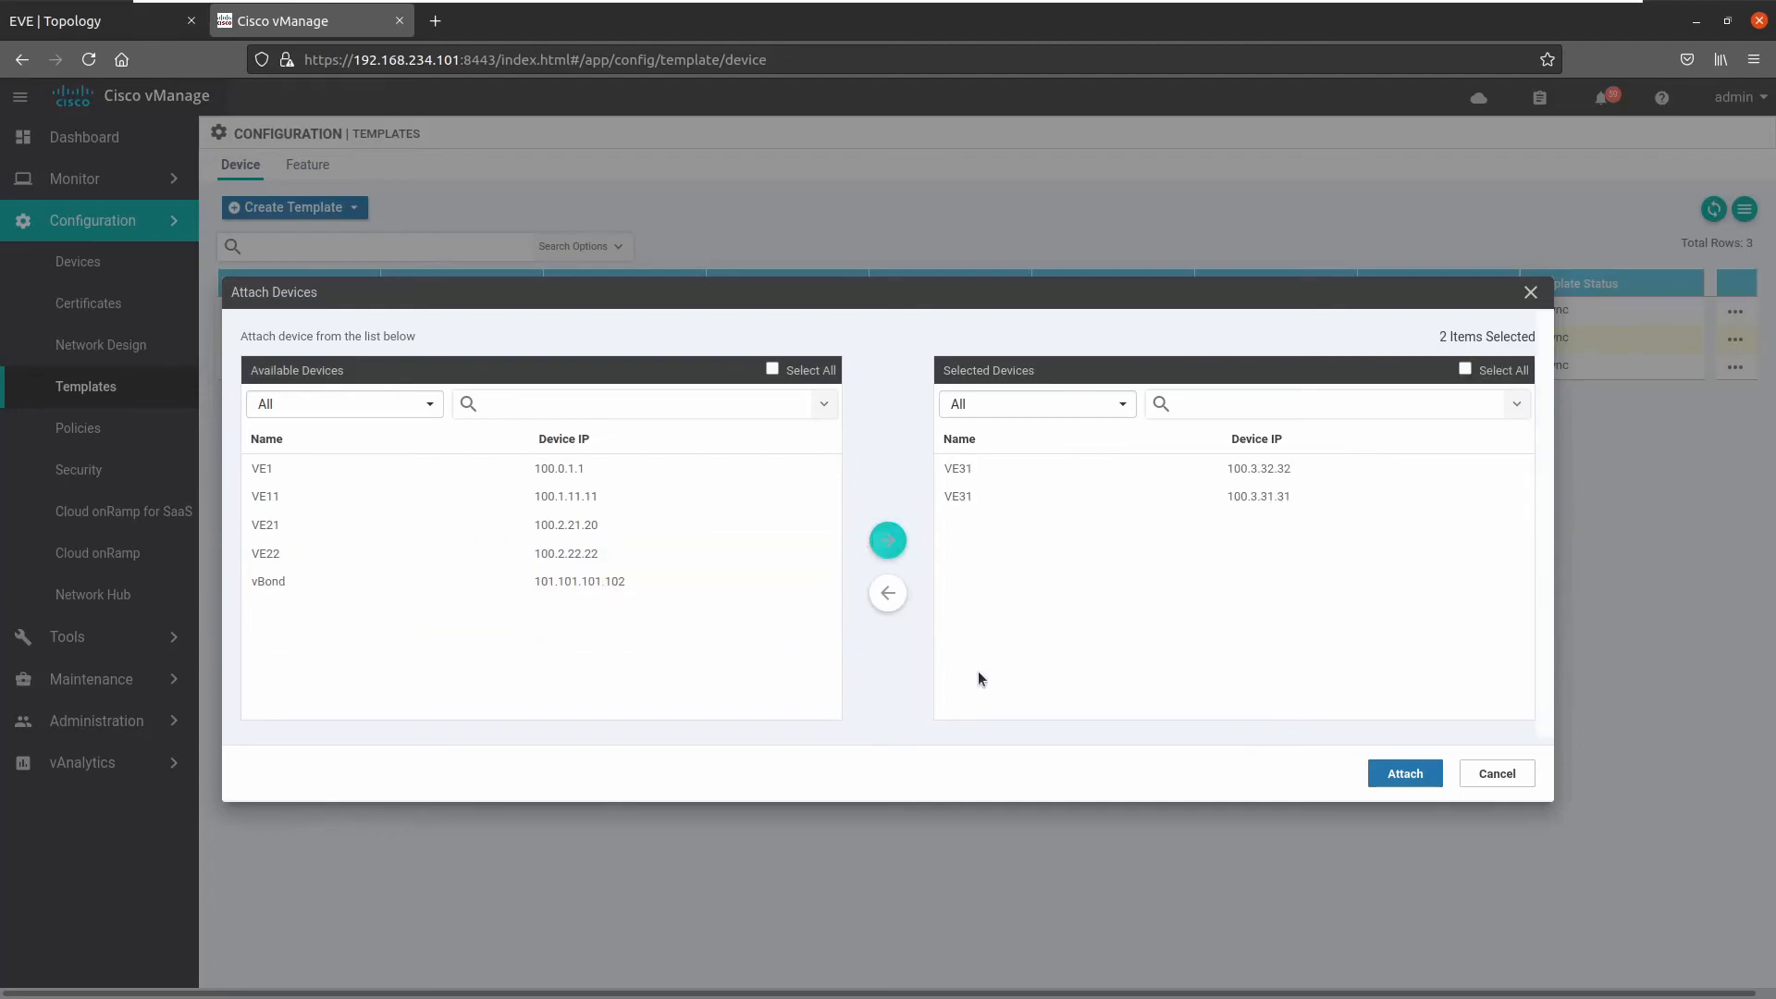
click(1388, 774)
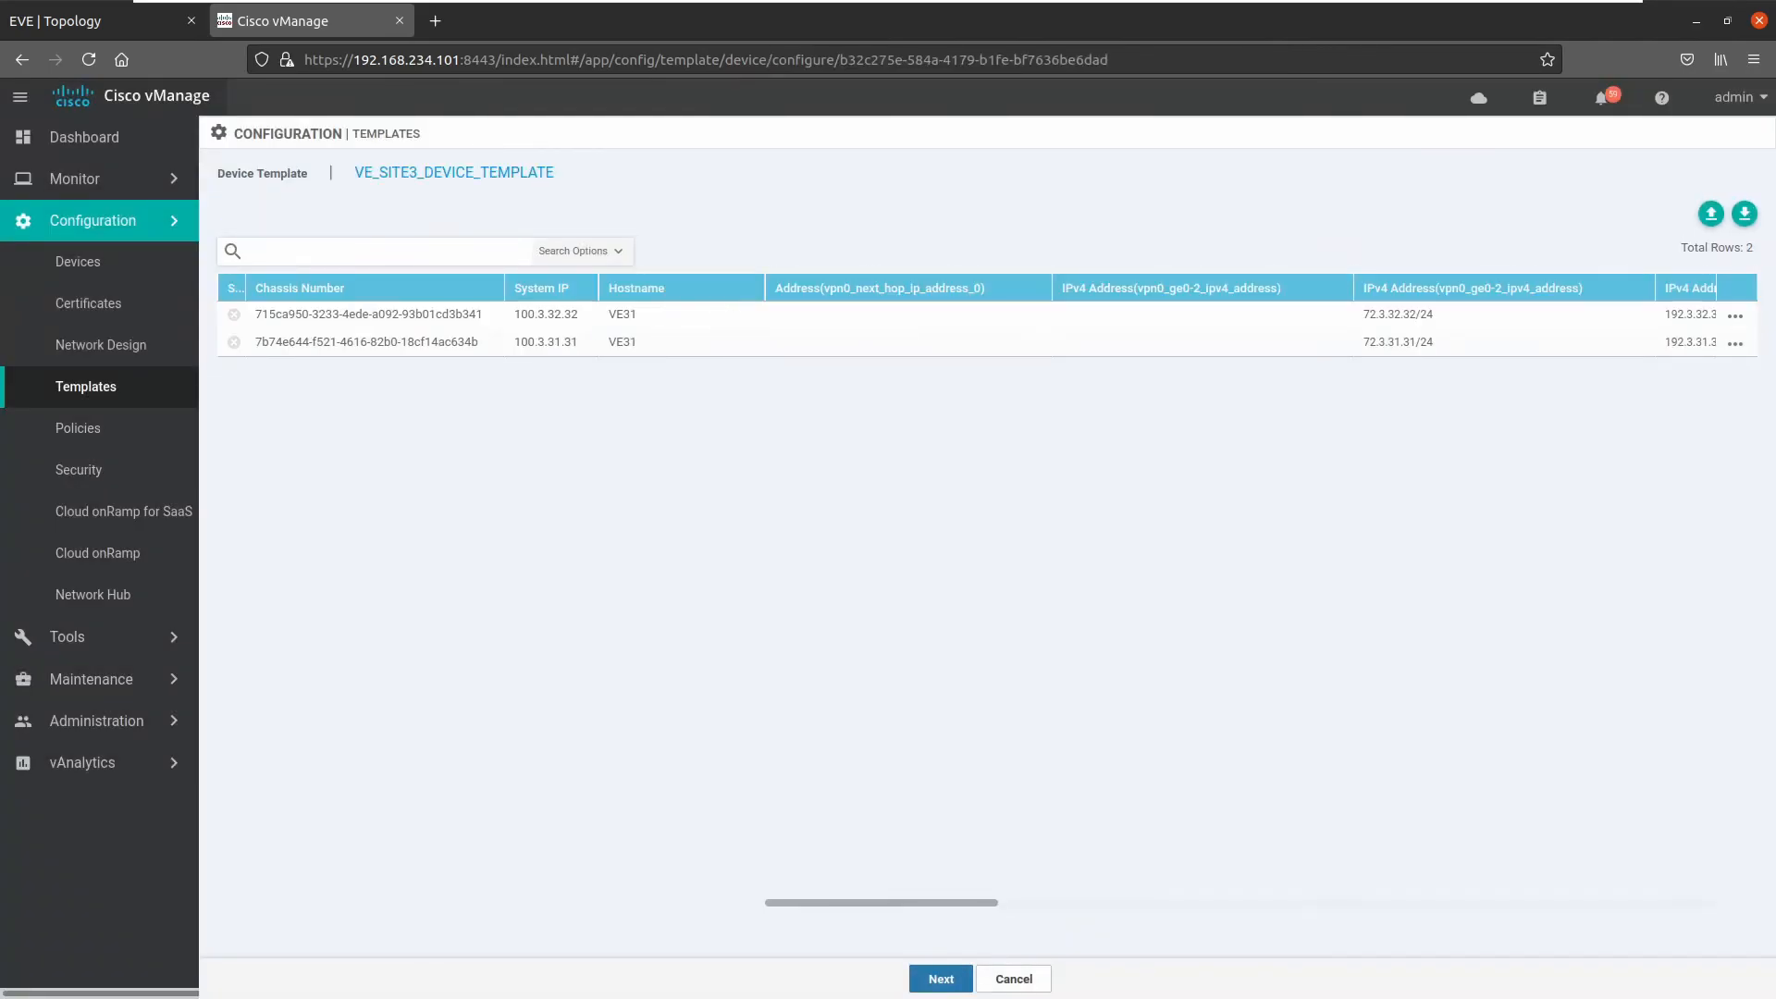
- Open the template variables of the 100.3.32.32 device, set its hostname to VE32, and check its existing interface, router ID and neighbor addresses
click(1735, 315)
click(1676, 348)
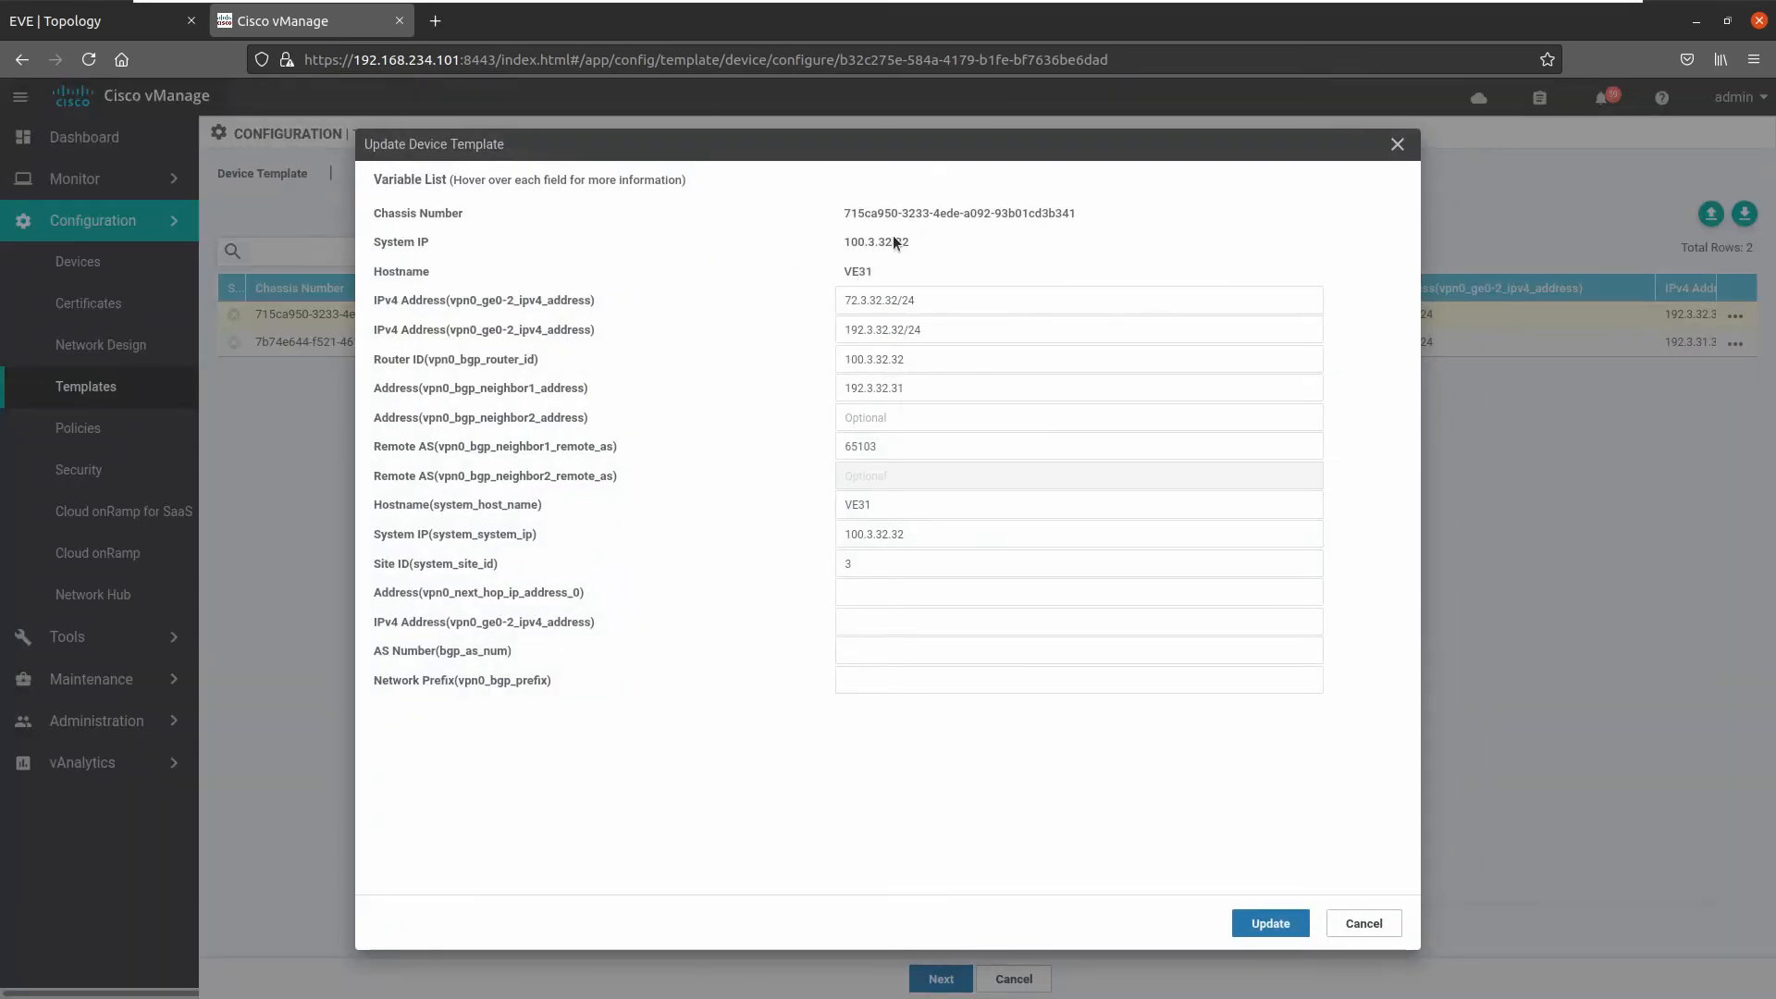
click(898, 498)
text(2)
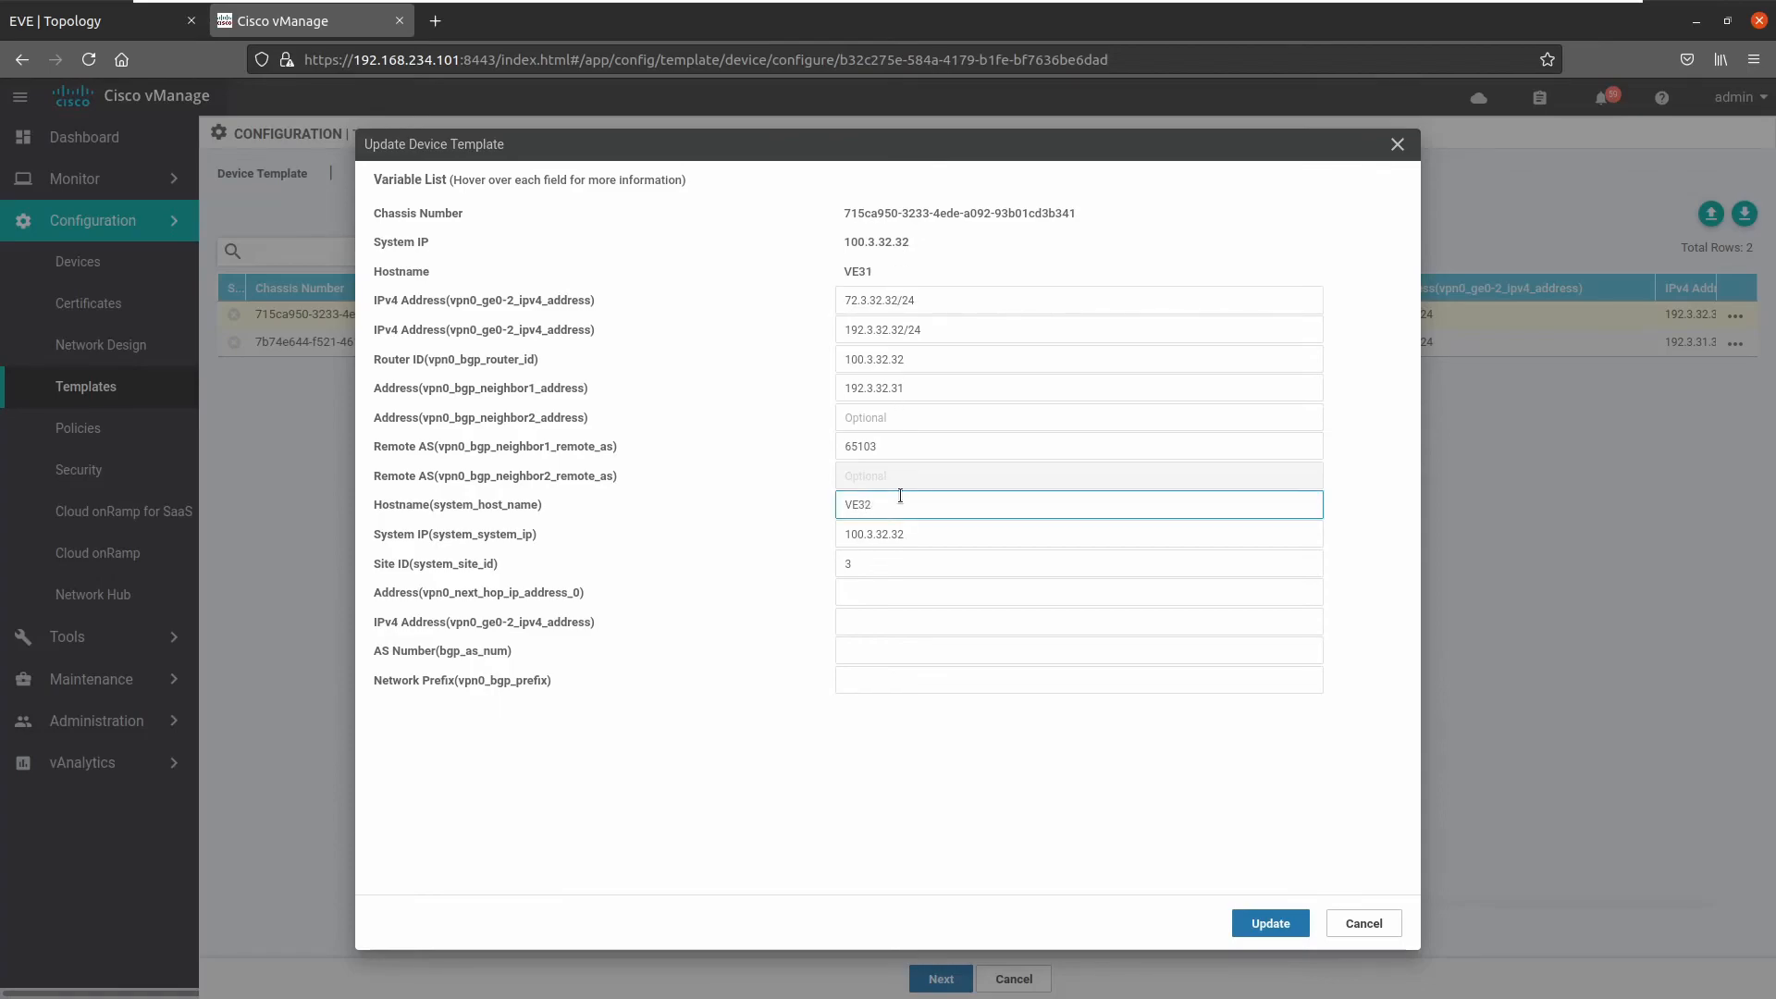
click(938, 297)
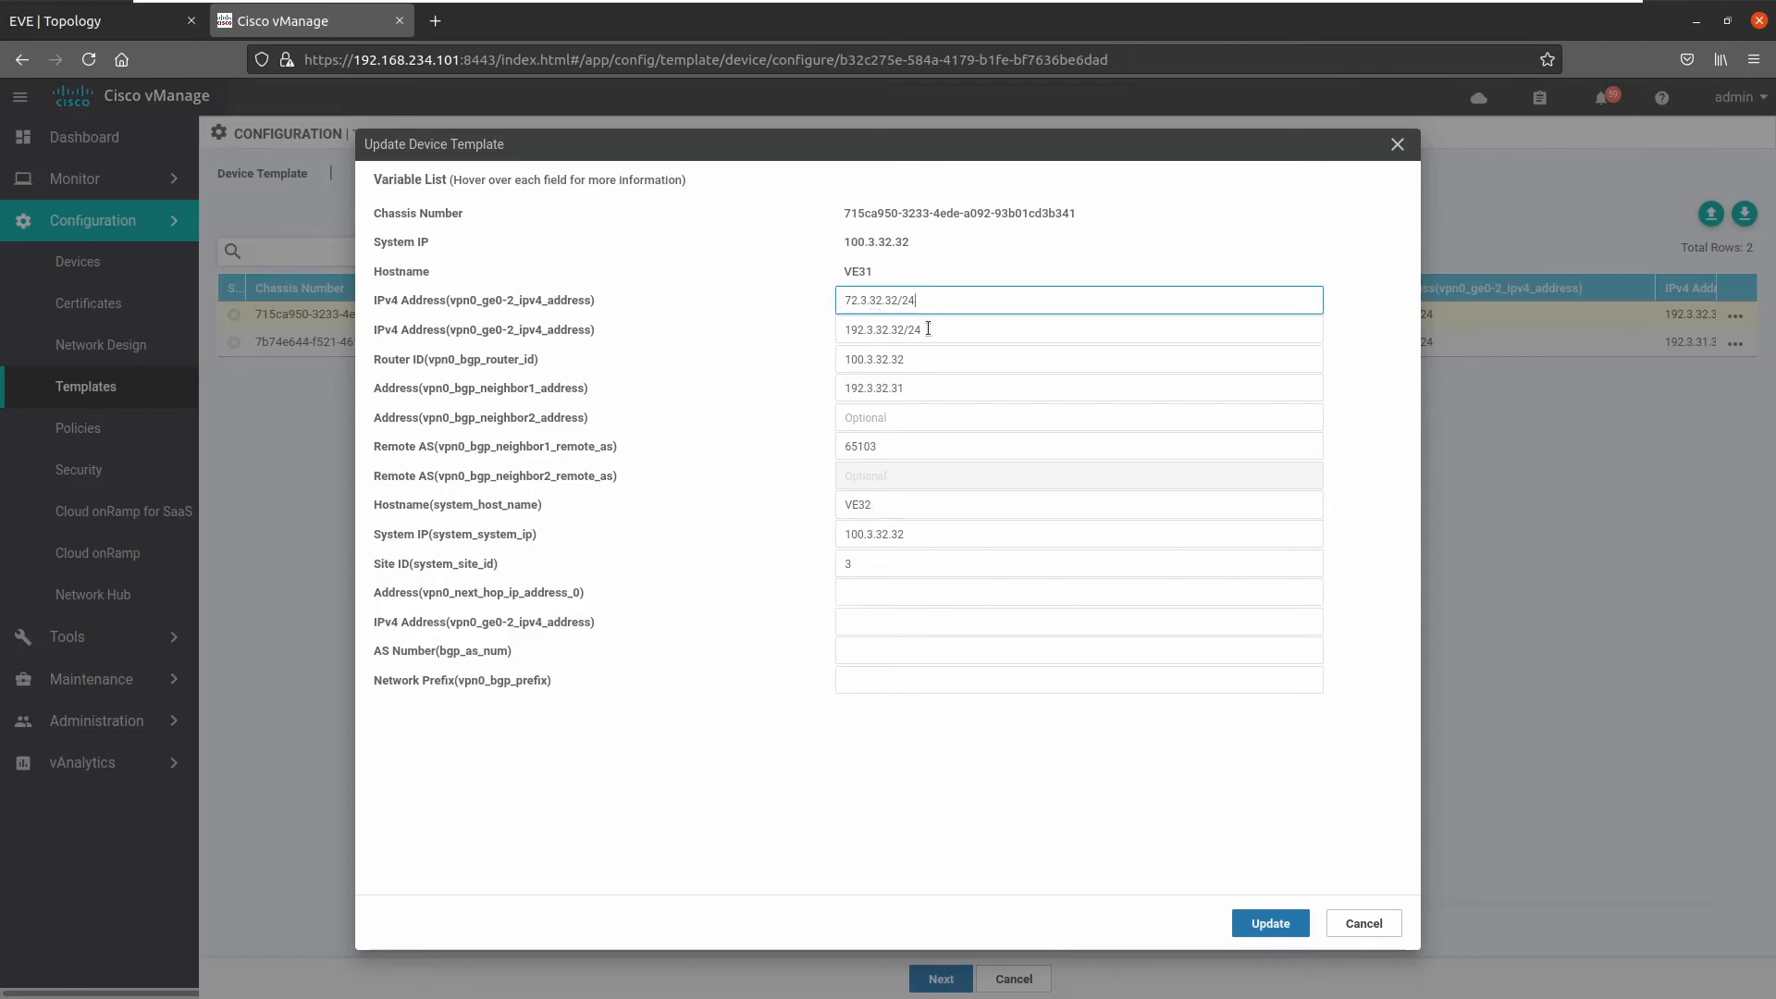
click(931, 358)
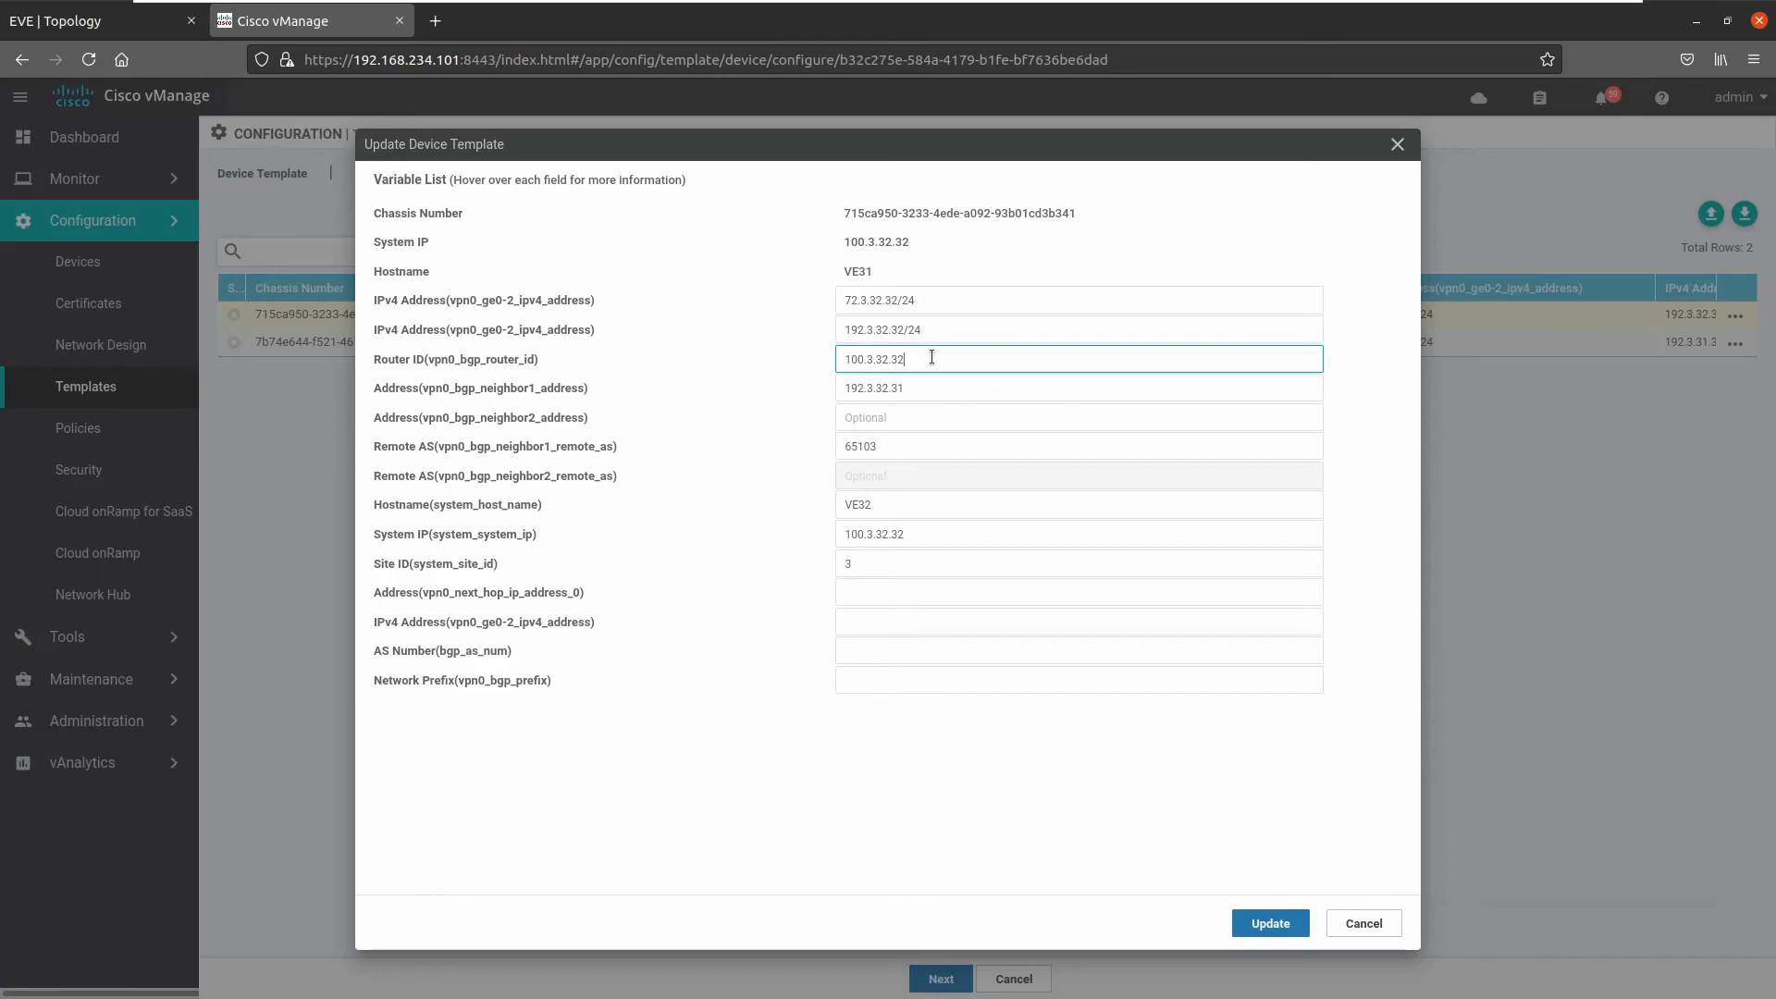
click(941, 387)
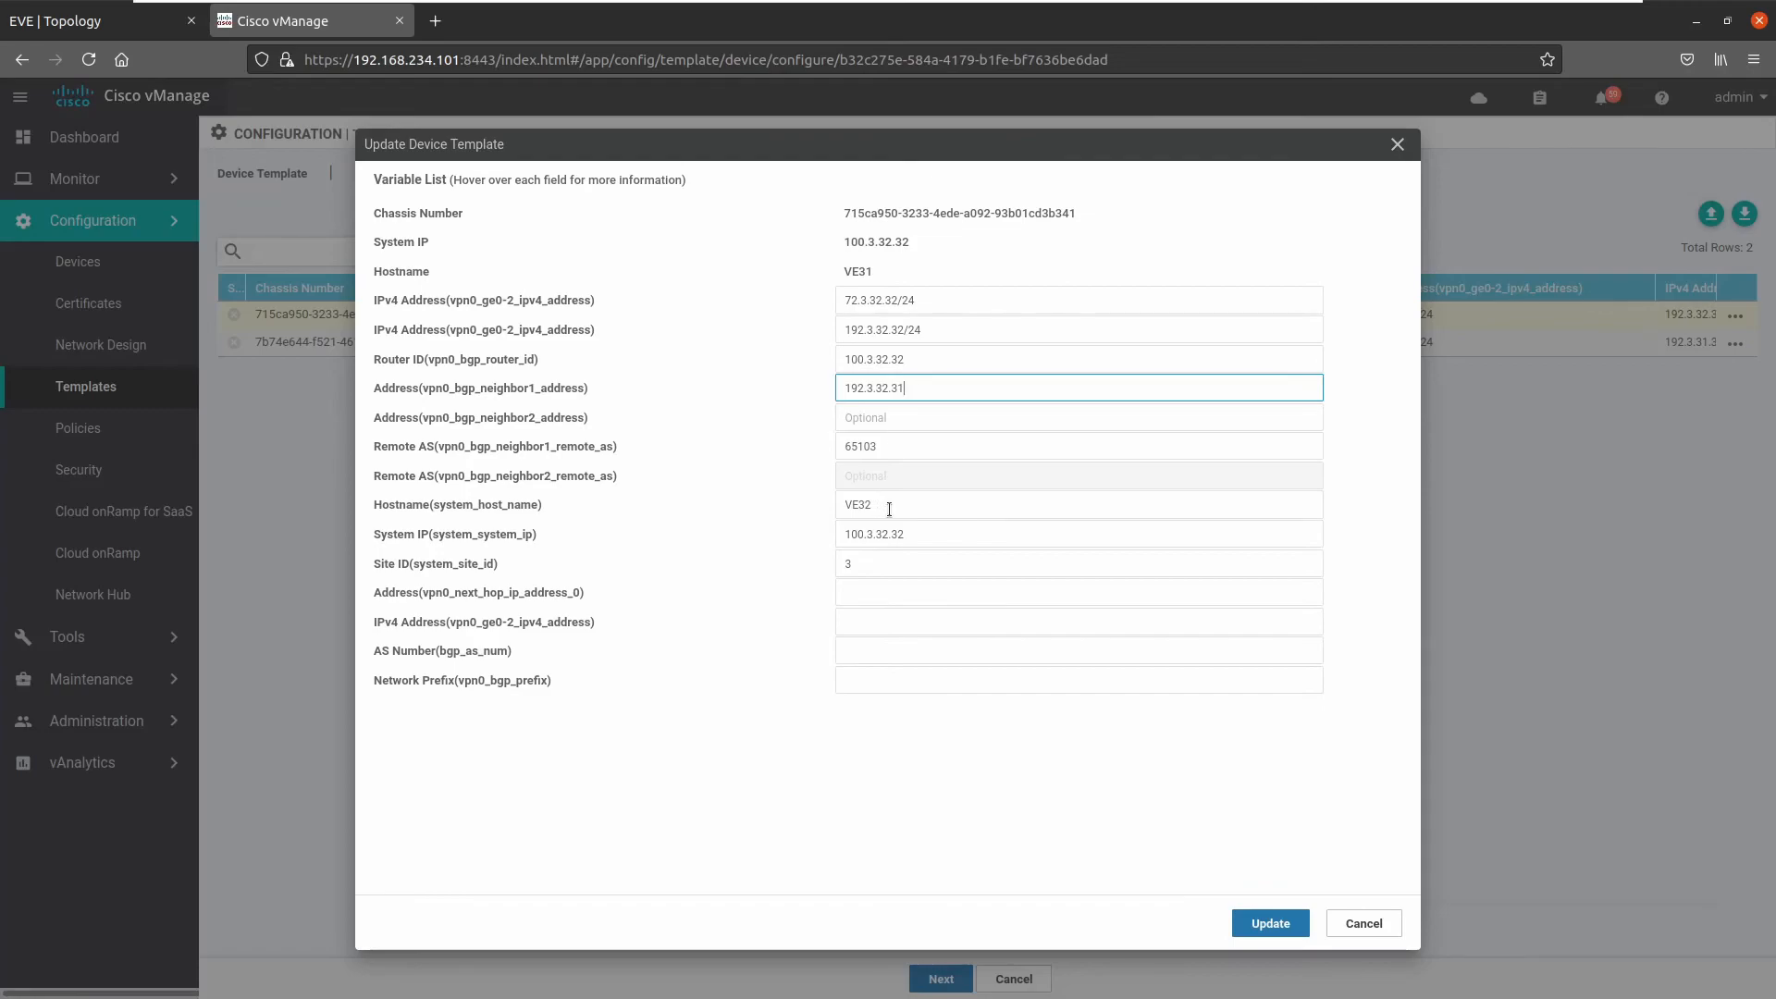
- Set VE32's VPN 0 next-hop address to 72.3.32.254 and its empty ge0-2 IPv4 address to 192.3.32.32/24
click(928, 576)
click(927, 592)
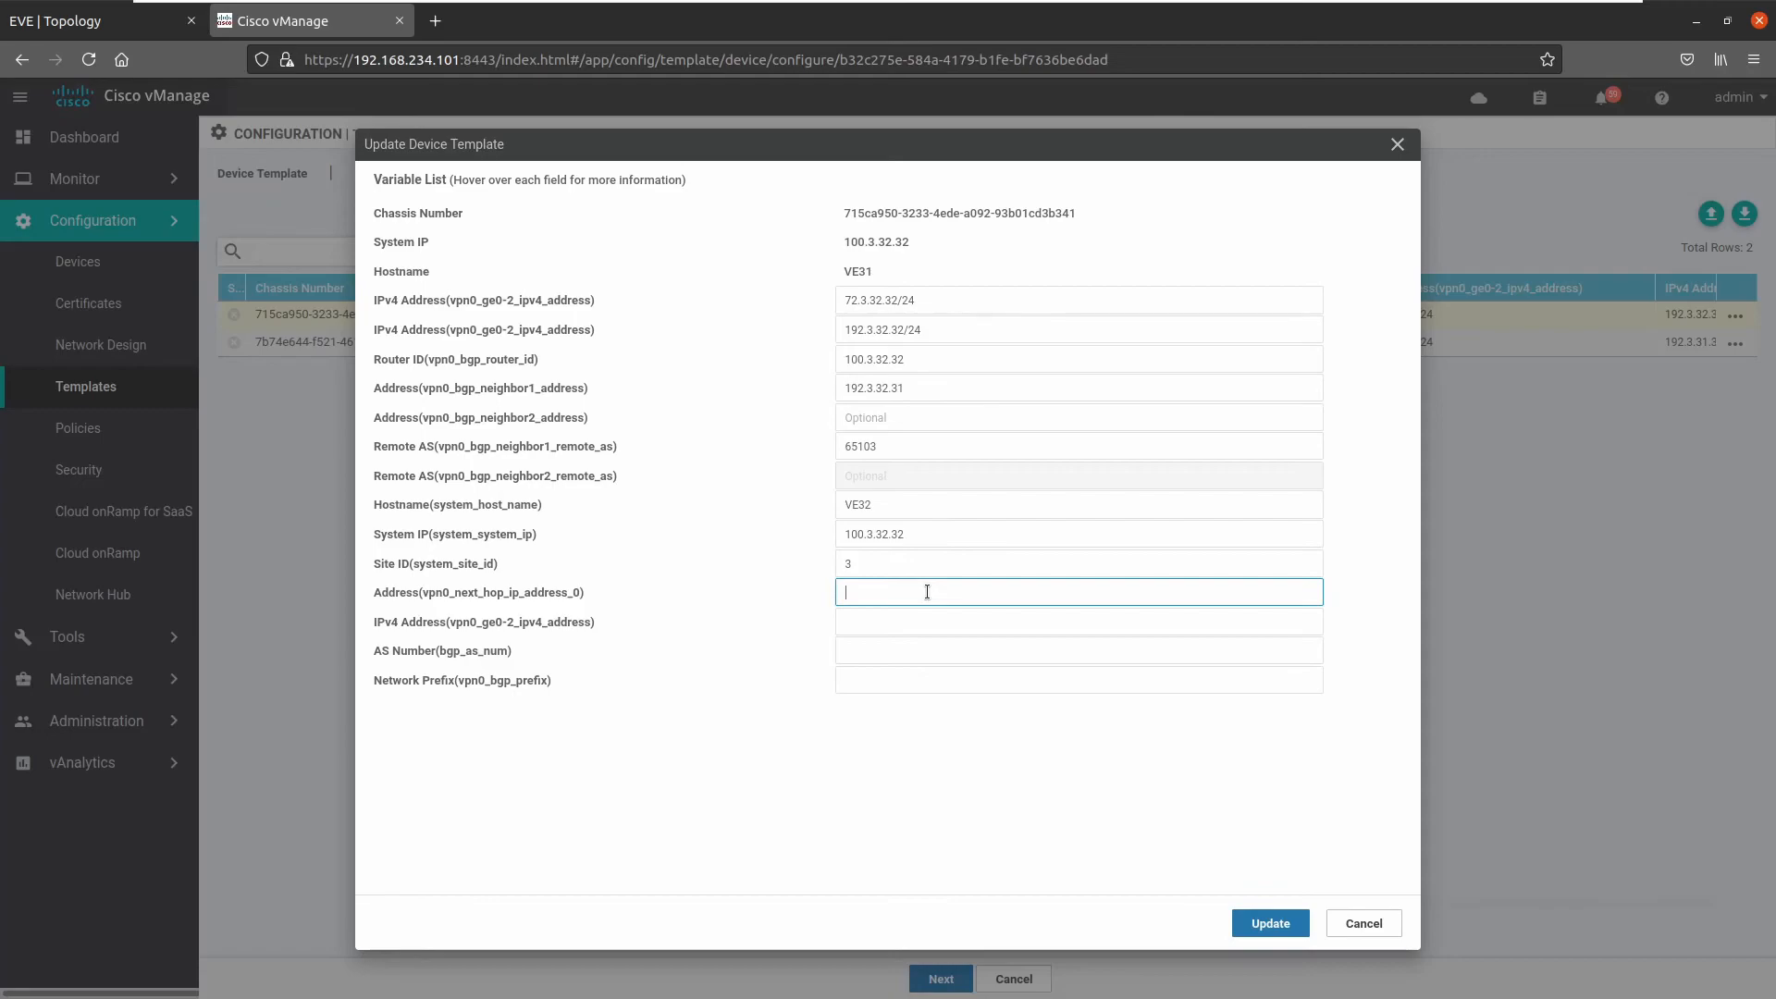
text(72)
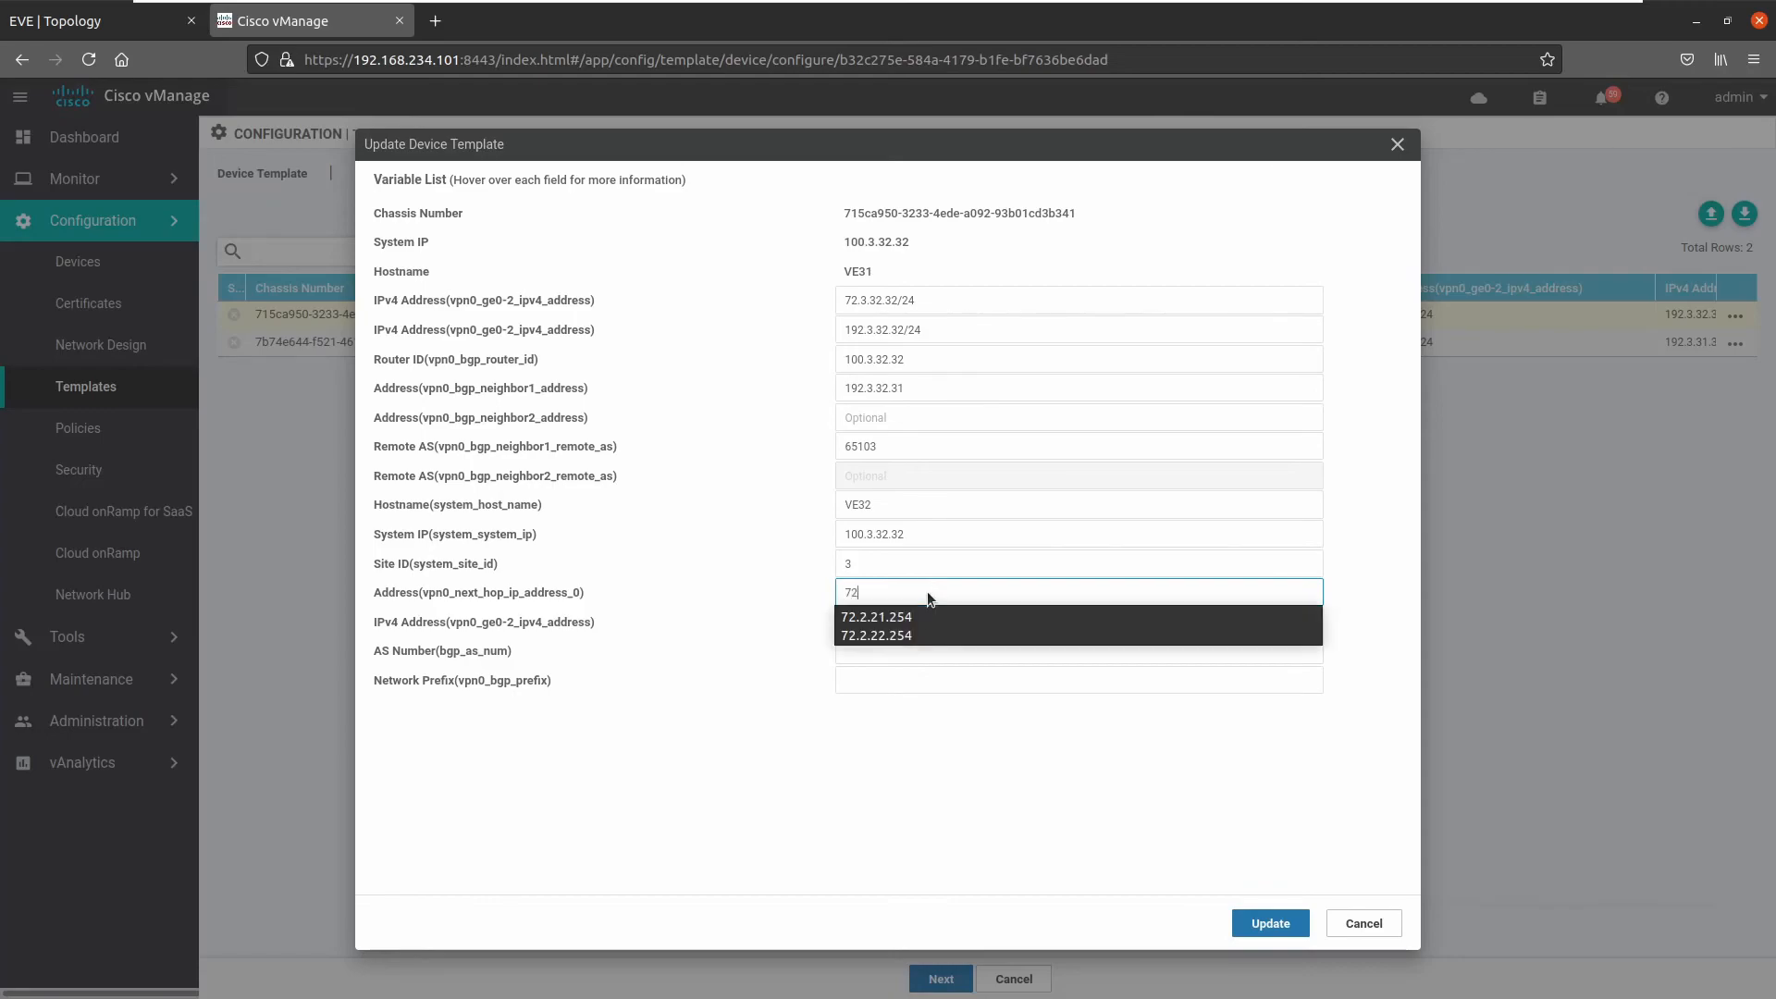
text(.3.32.254)
key(Tab)
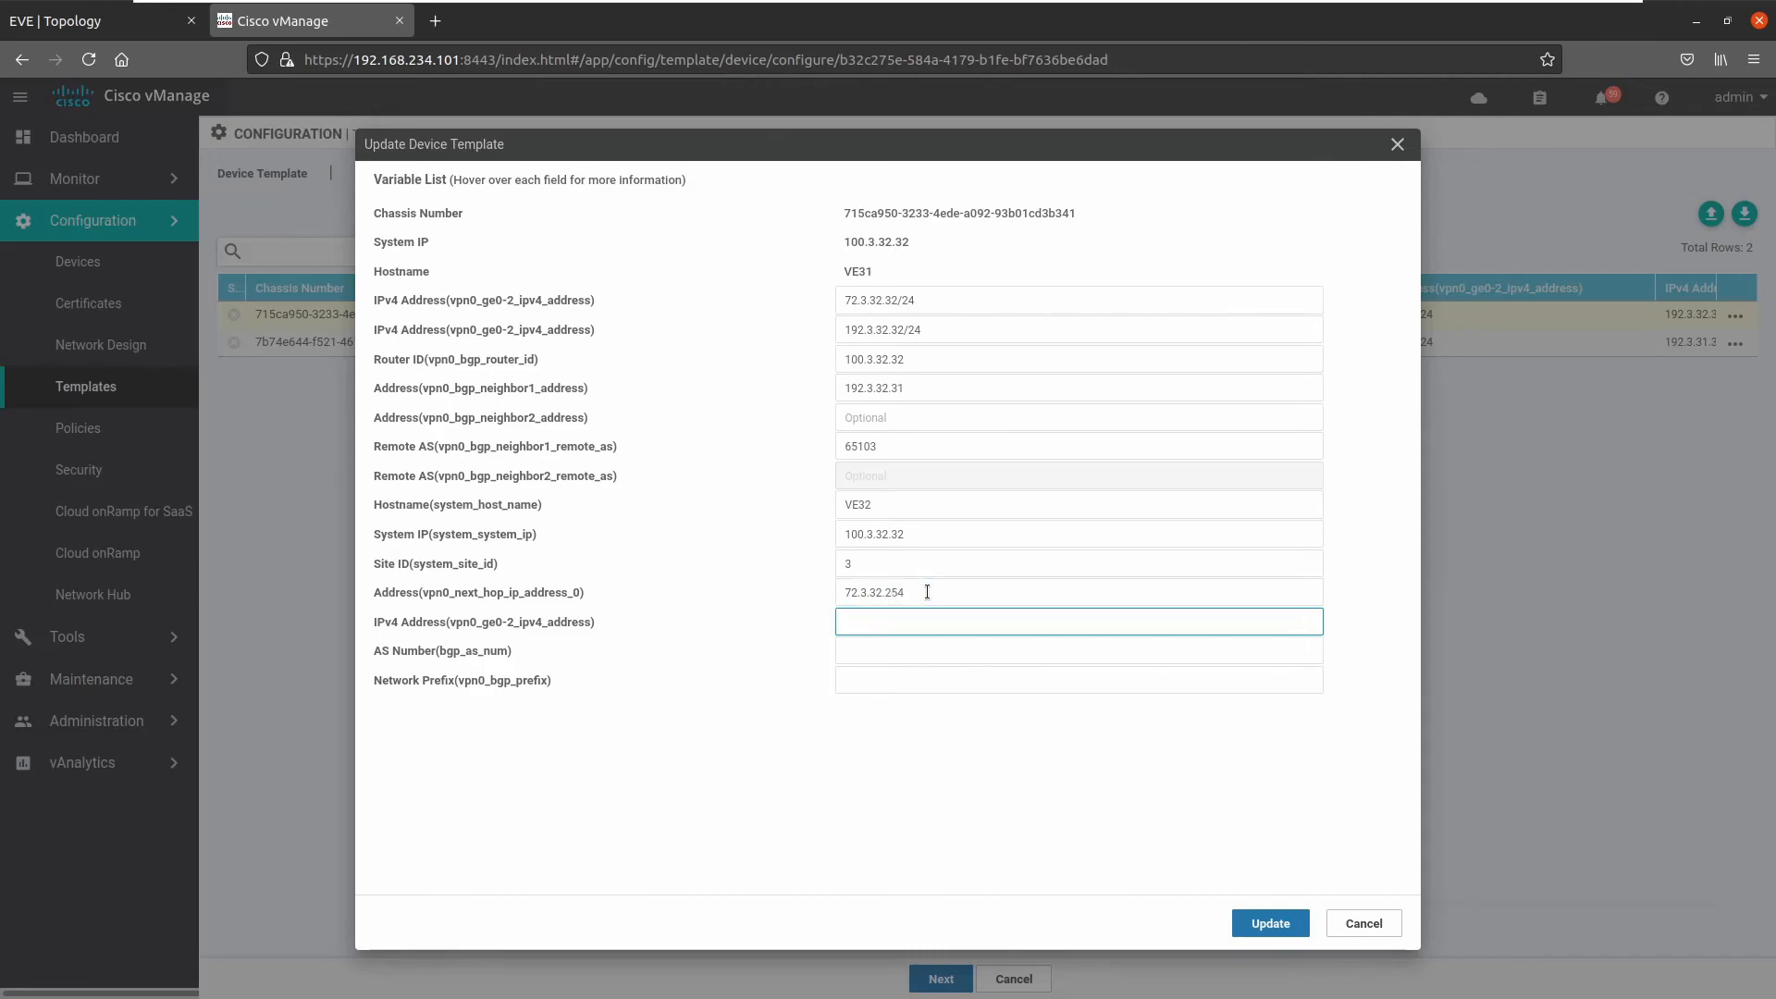
text(192.3.32.32/24)
key(Tab)
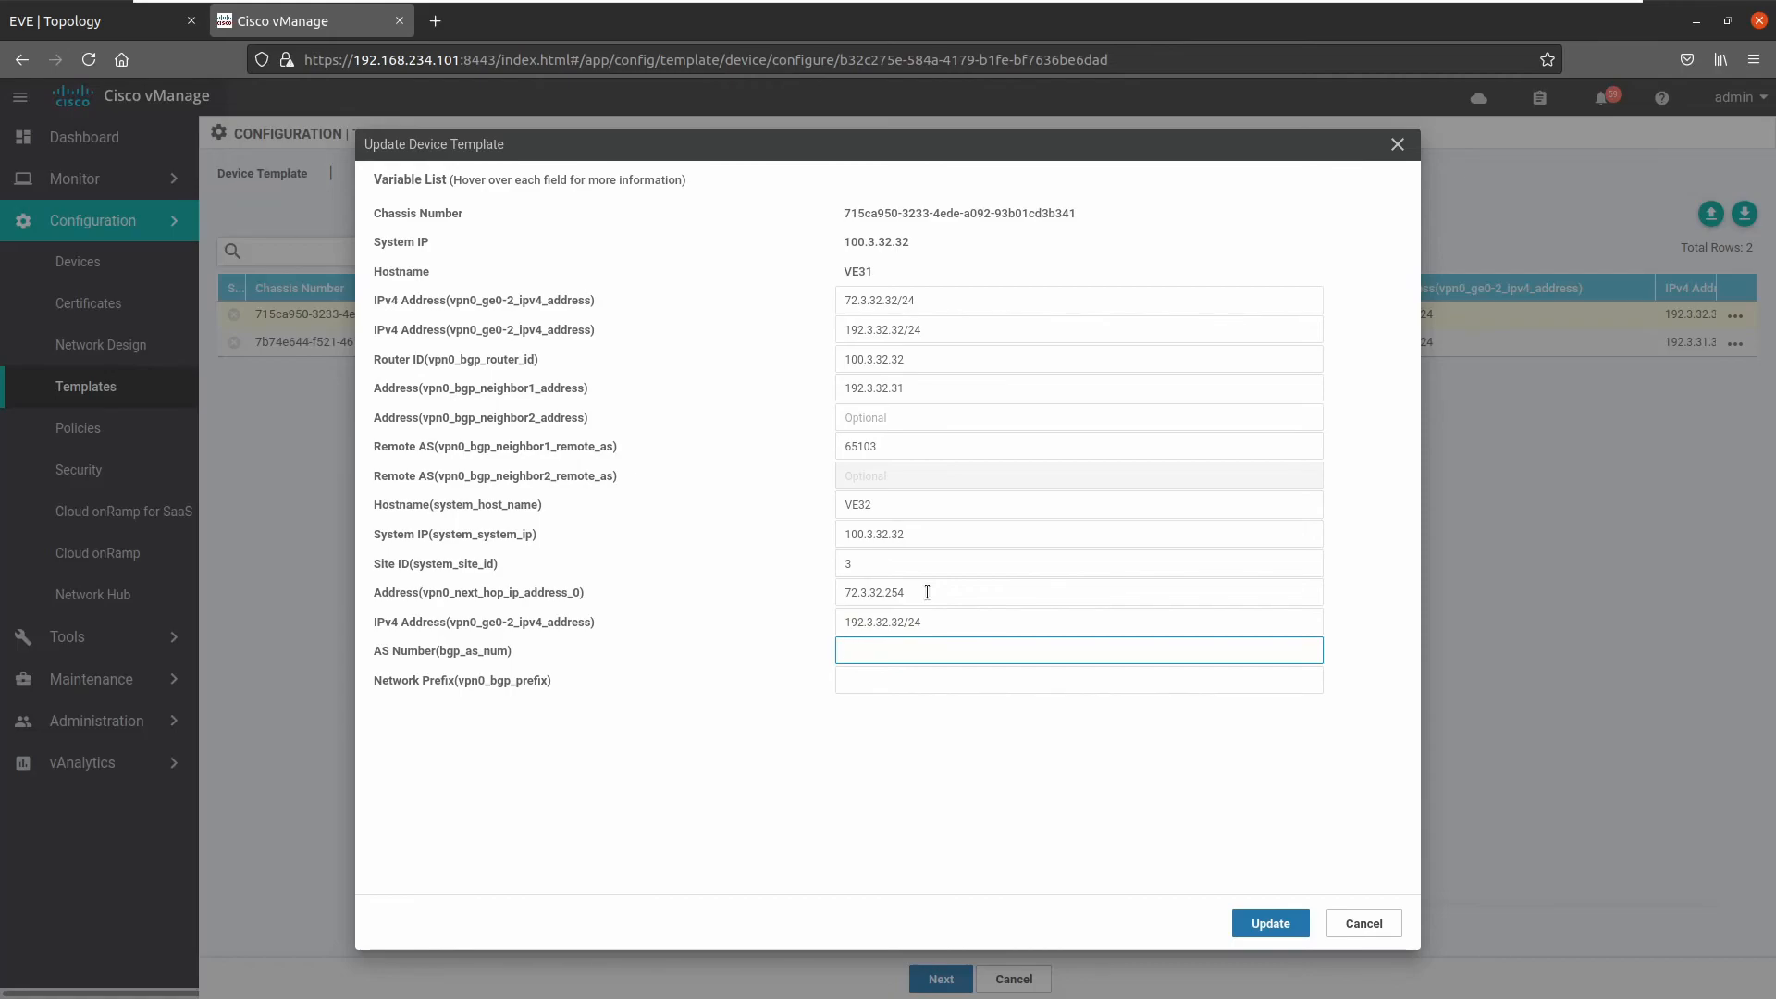
- Set VE32's AS number to 65103 and BGP network prefix to 192.3.32.0/24, and save its variables
text(65103)
key(Tab)
text(192)
key(BackSpace)
key(BackSpace)
text(92.1)
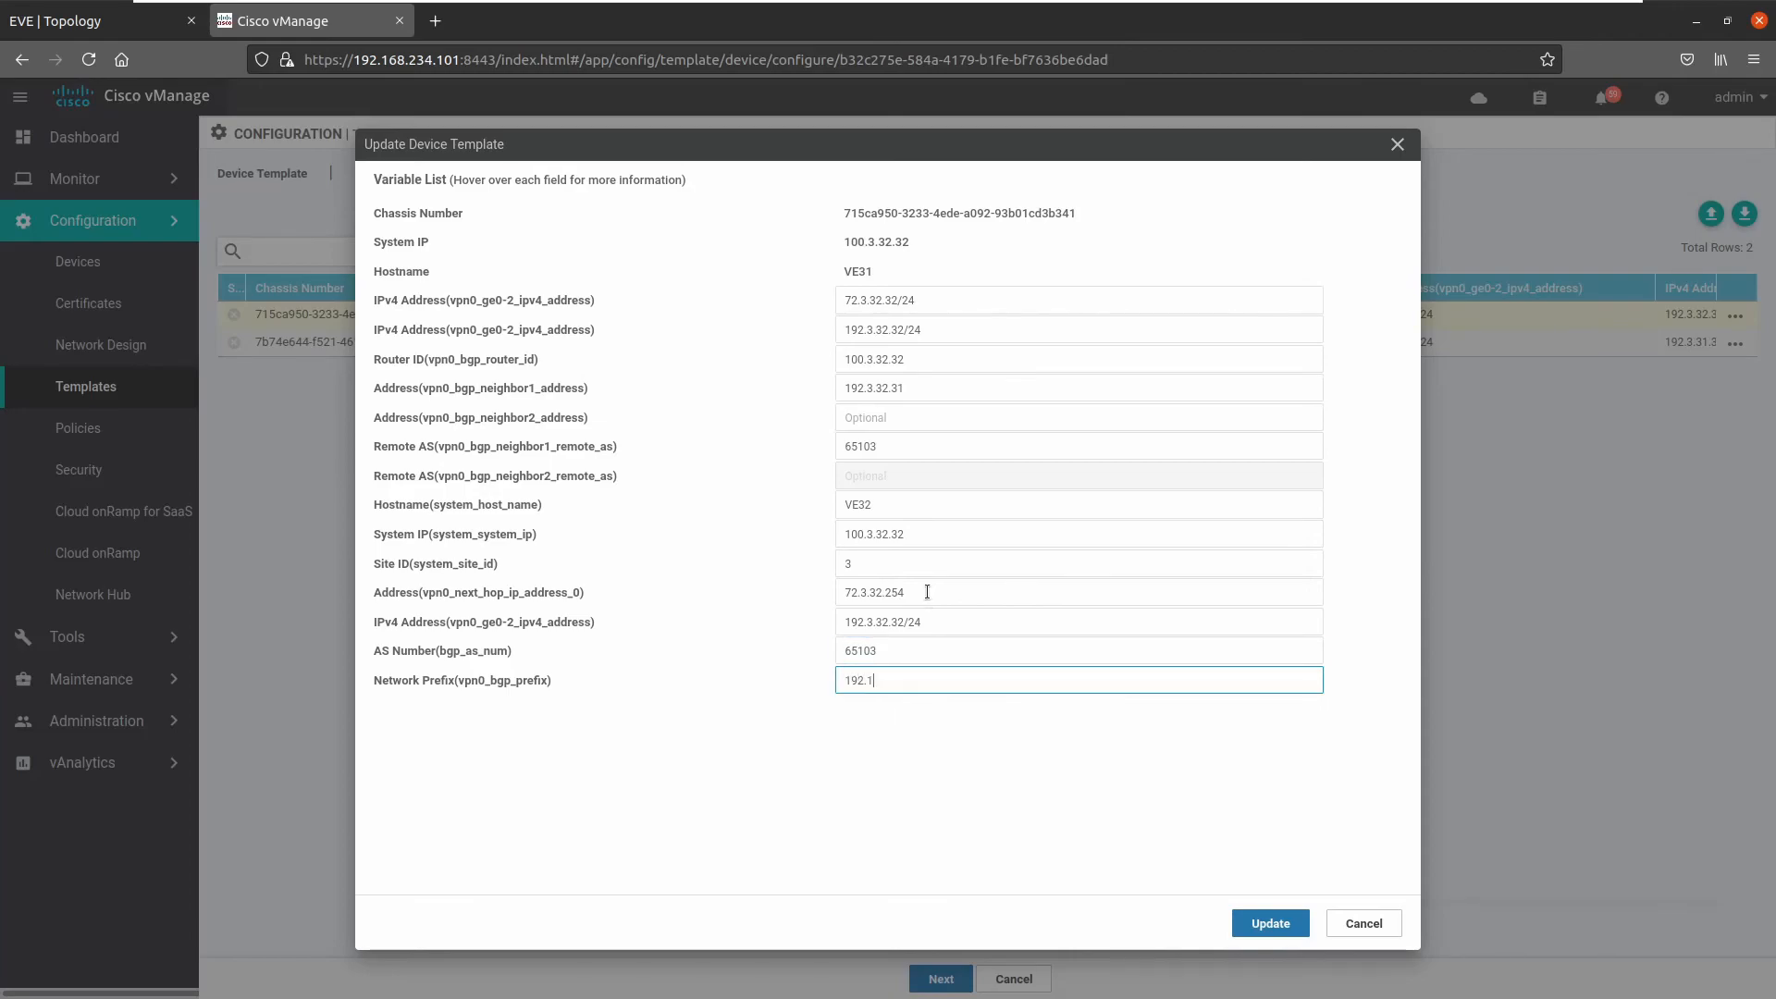
key(BackSpace)
text(3.32.0/24)
click(986, 821)
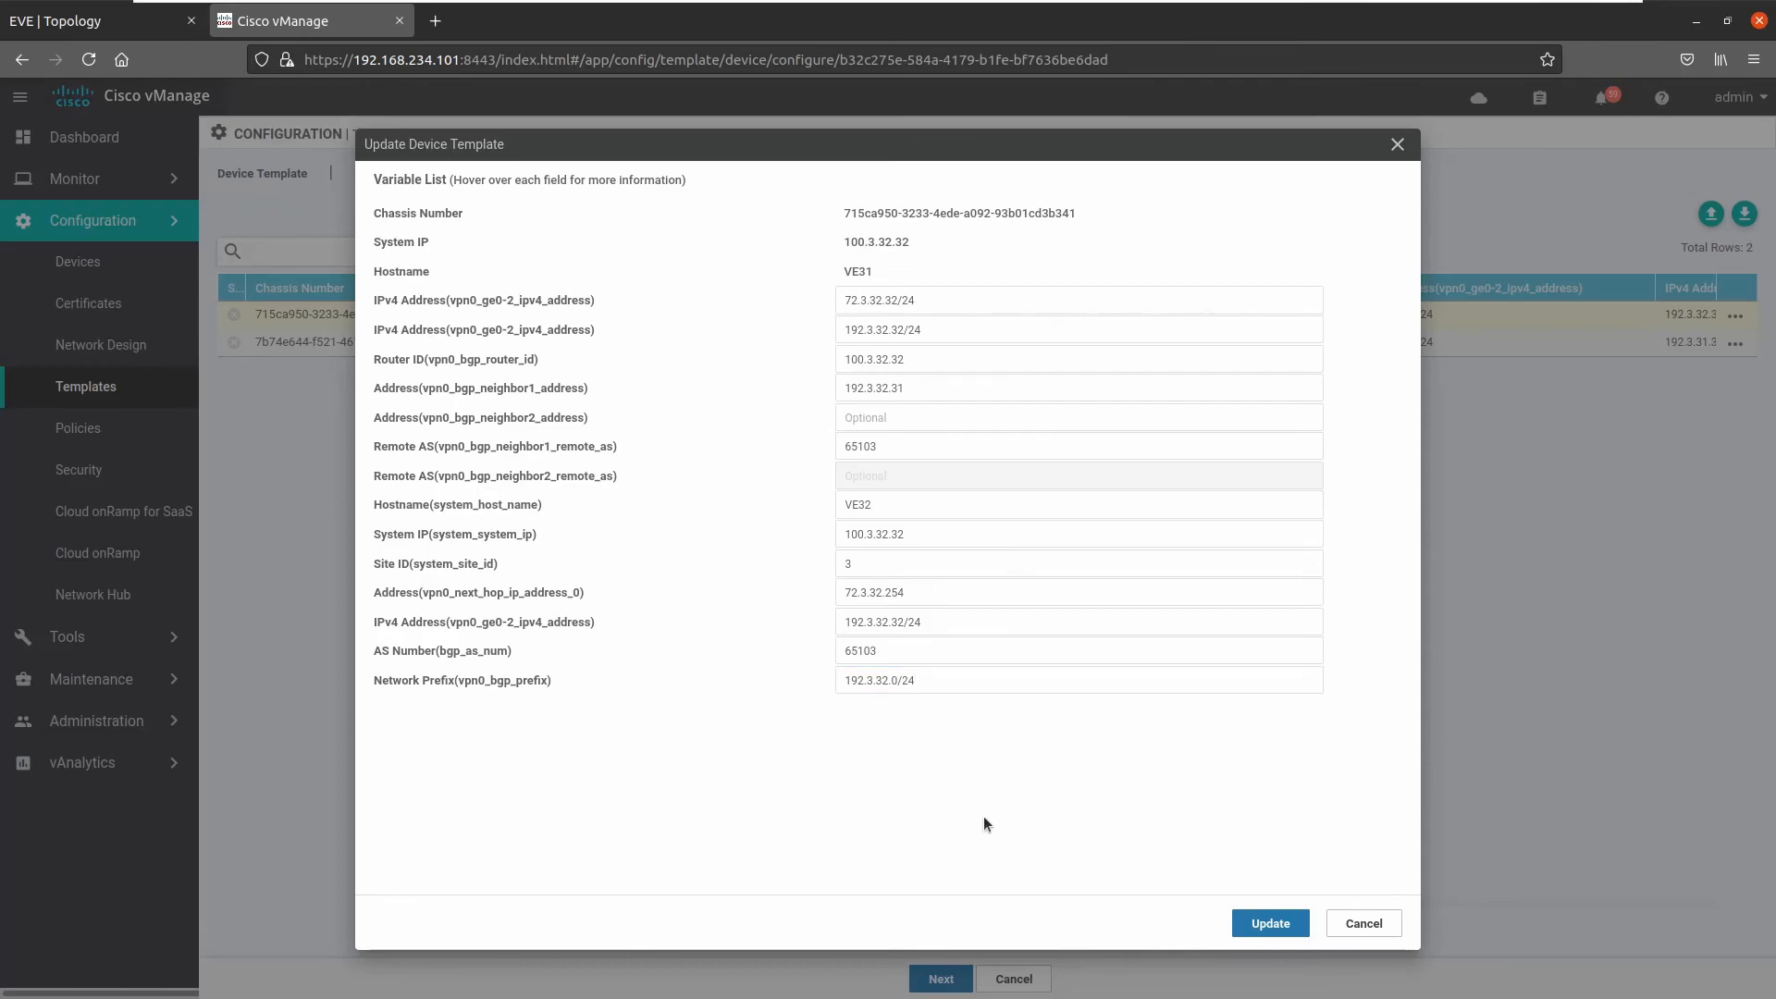
click(1268, 916)
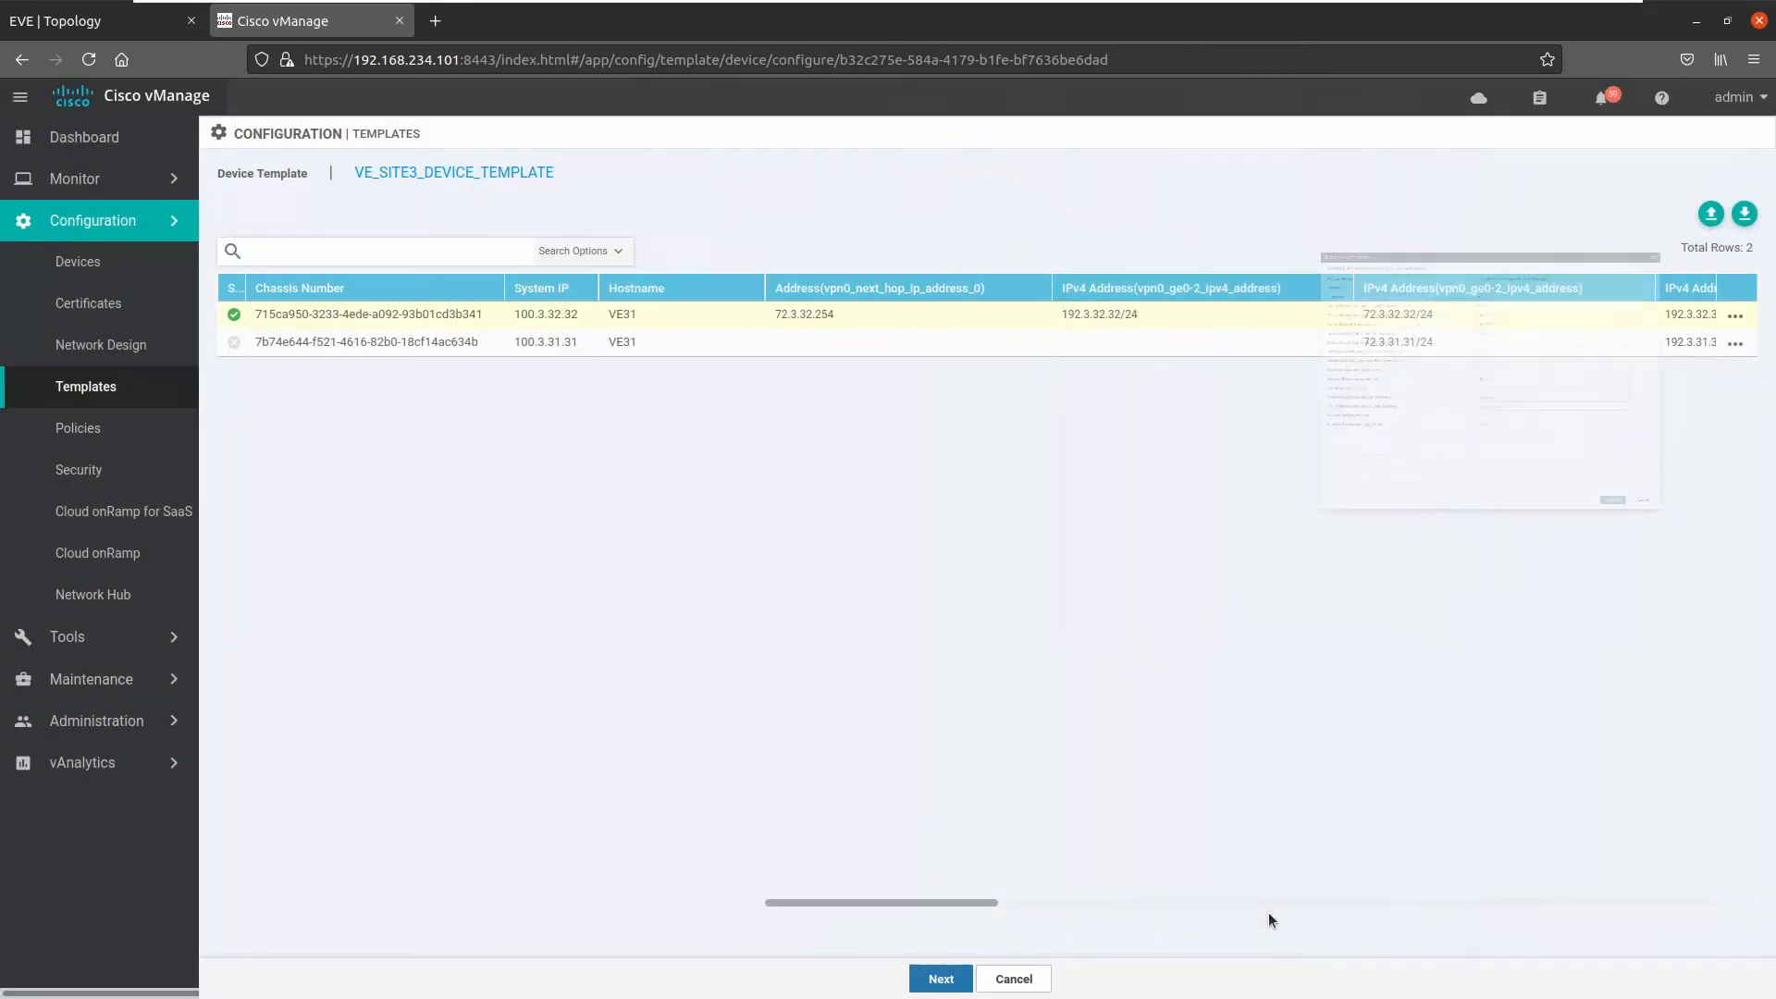
- For the 100.3.31.31 device, enter next-hop address 72.3.31.32 and 192.3.31.31/24 as the empty ge0-2 IPv4 address
click(1736, 344)
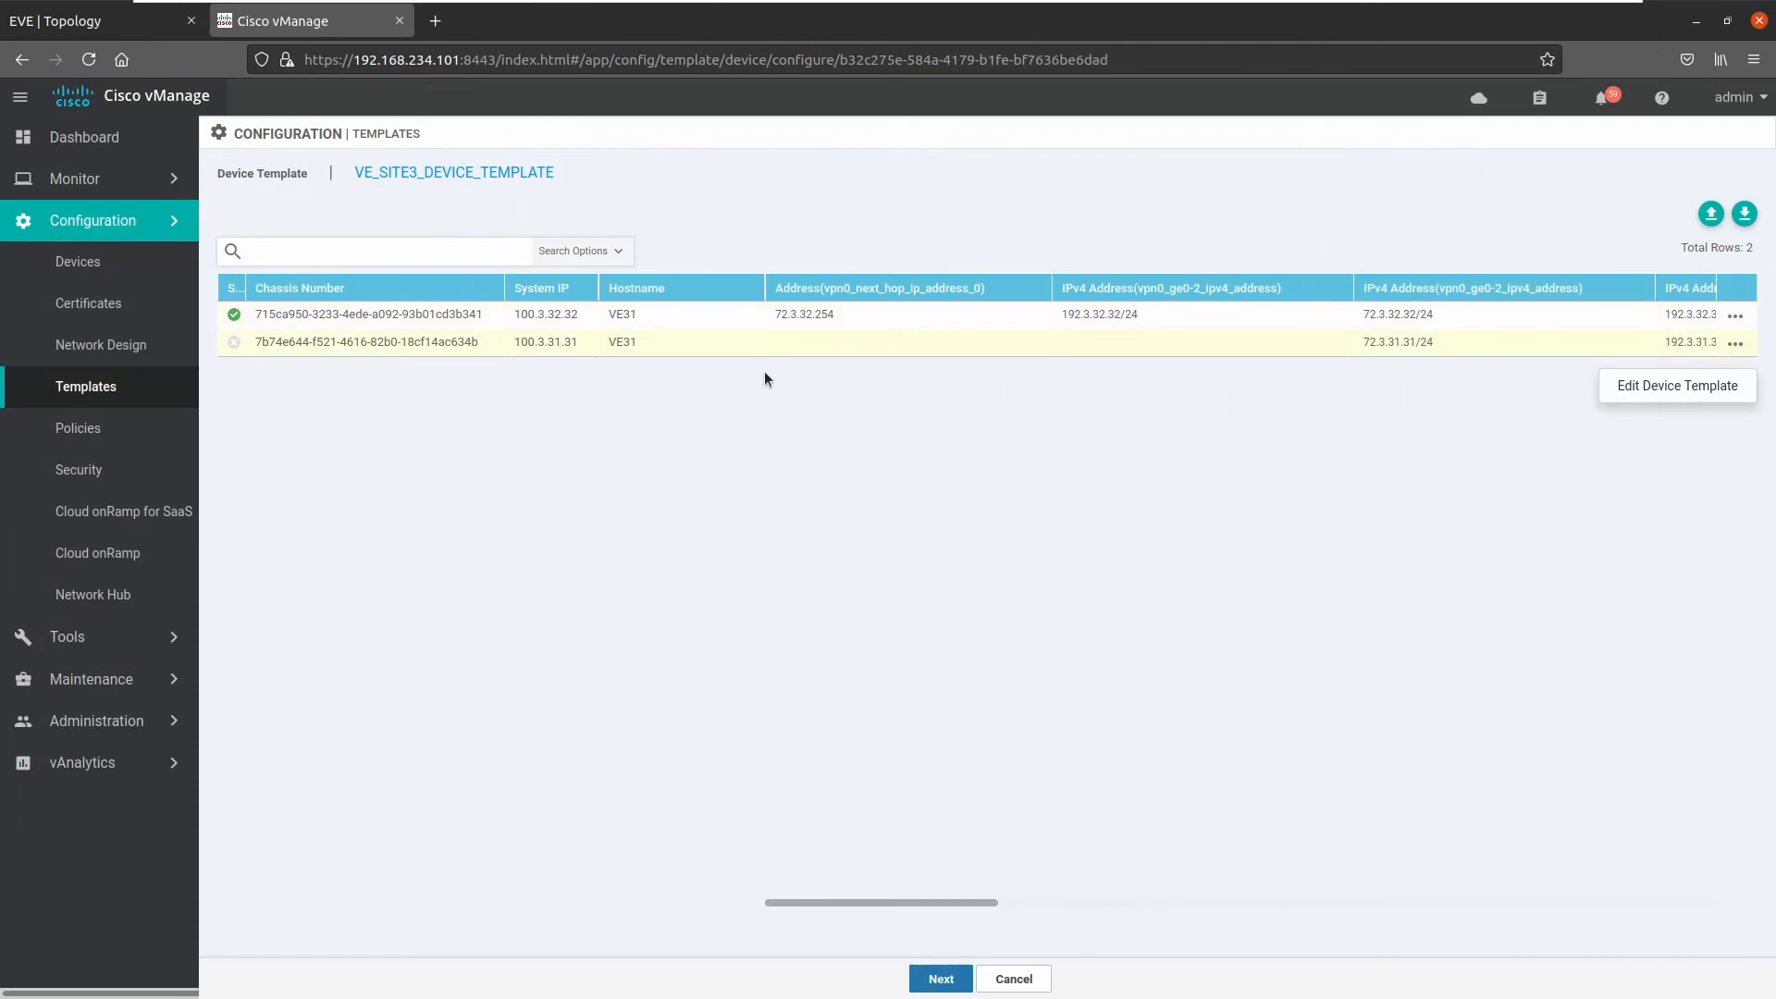
click(802, 346)
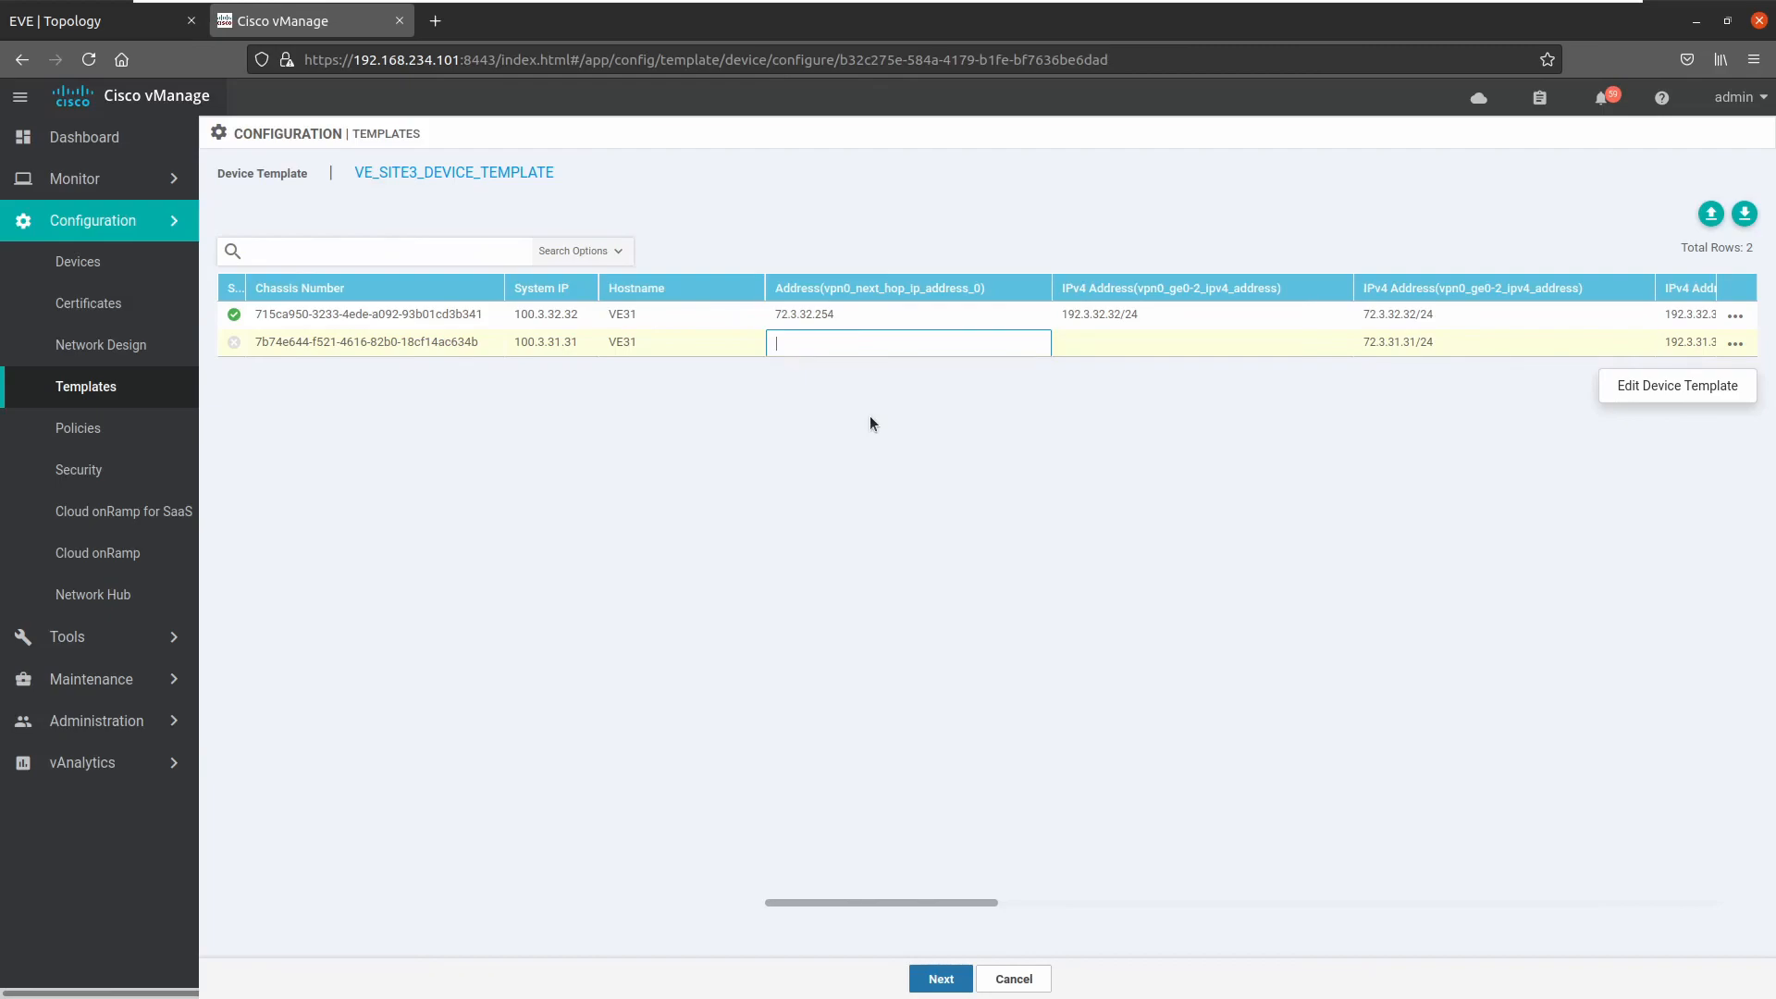
text(72.3.)
text(31.2)
text(32)
key(Tab)
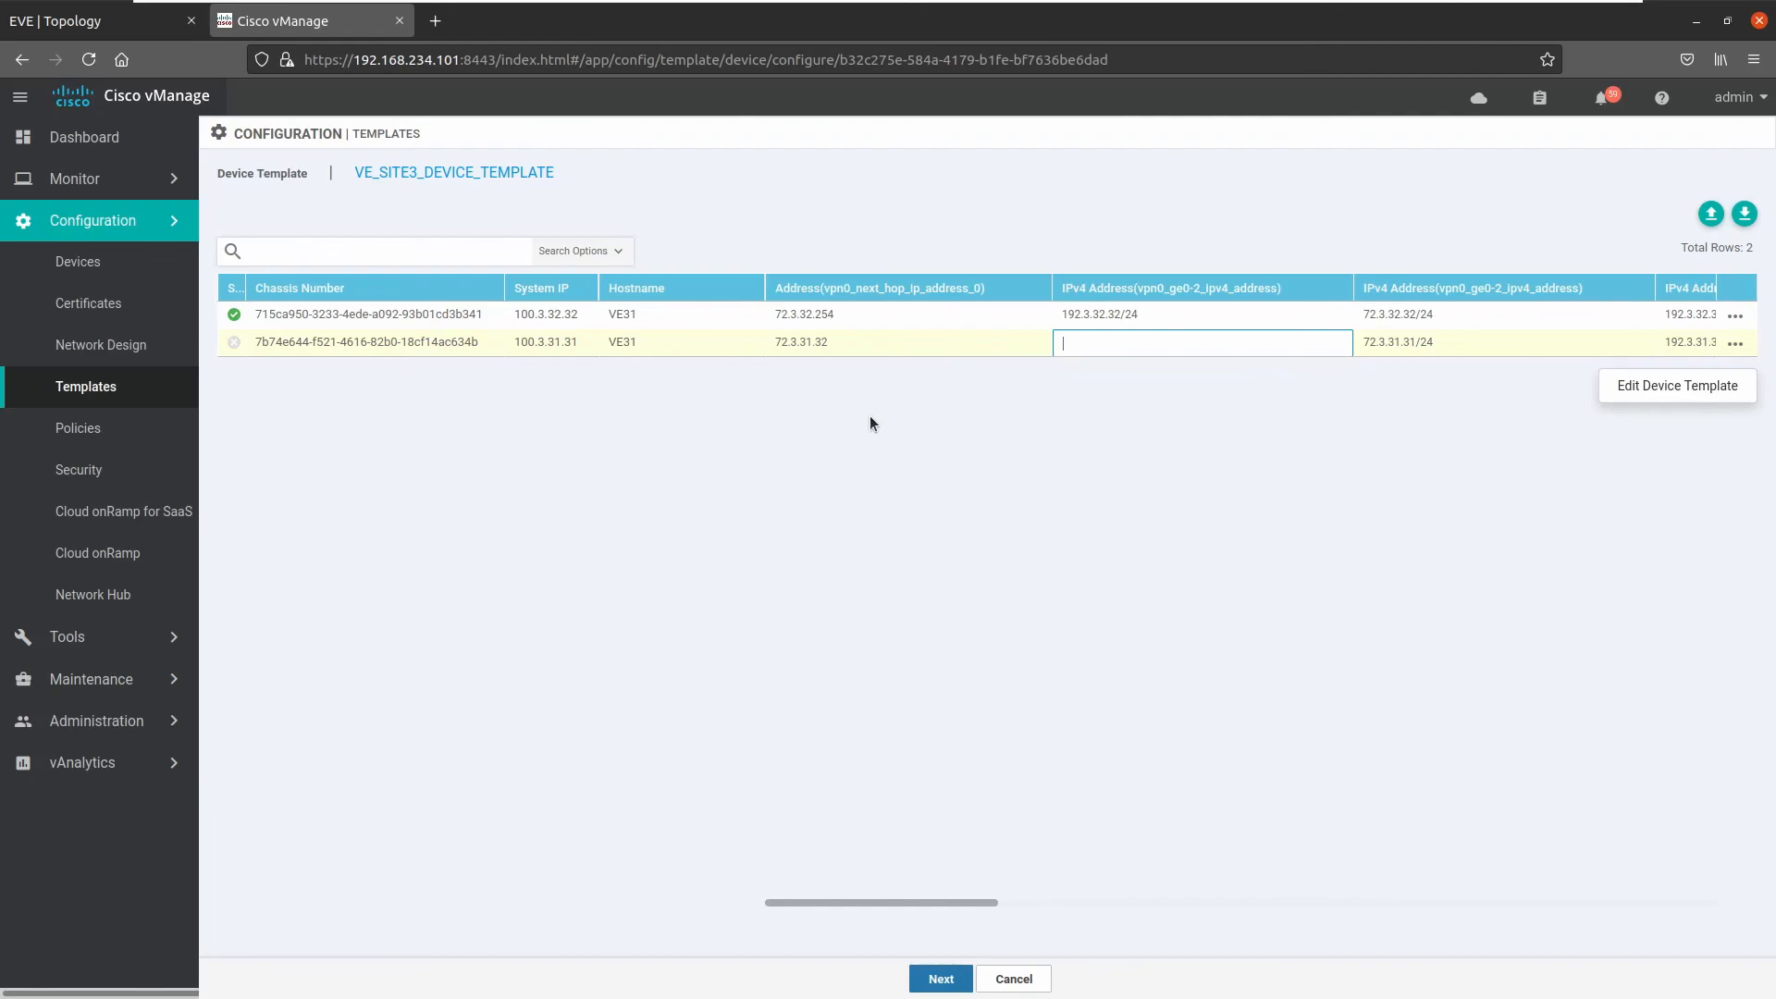
text(192.3.31.31/24)
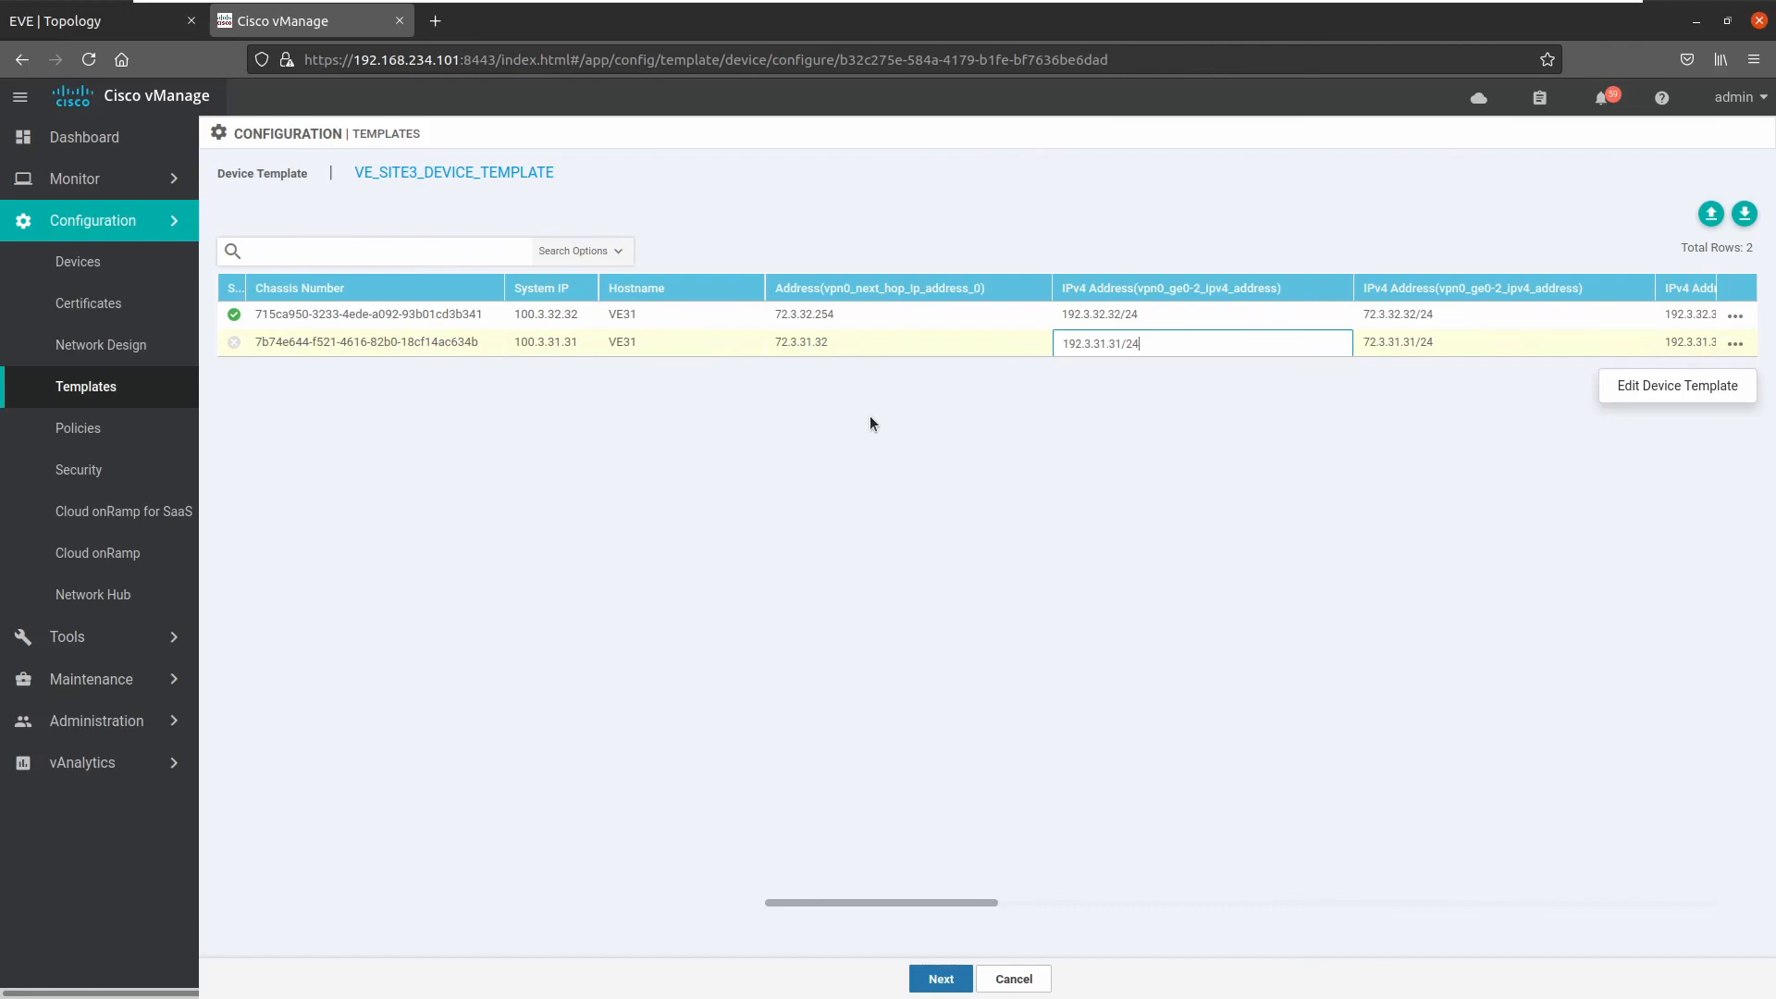
- Set the 100.3.31.31 device's AS number to 65103 and its BGP network prefix to 192.3.31.0/24
key(Tab)
key(Tab)
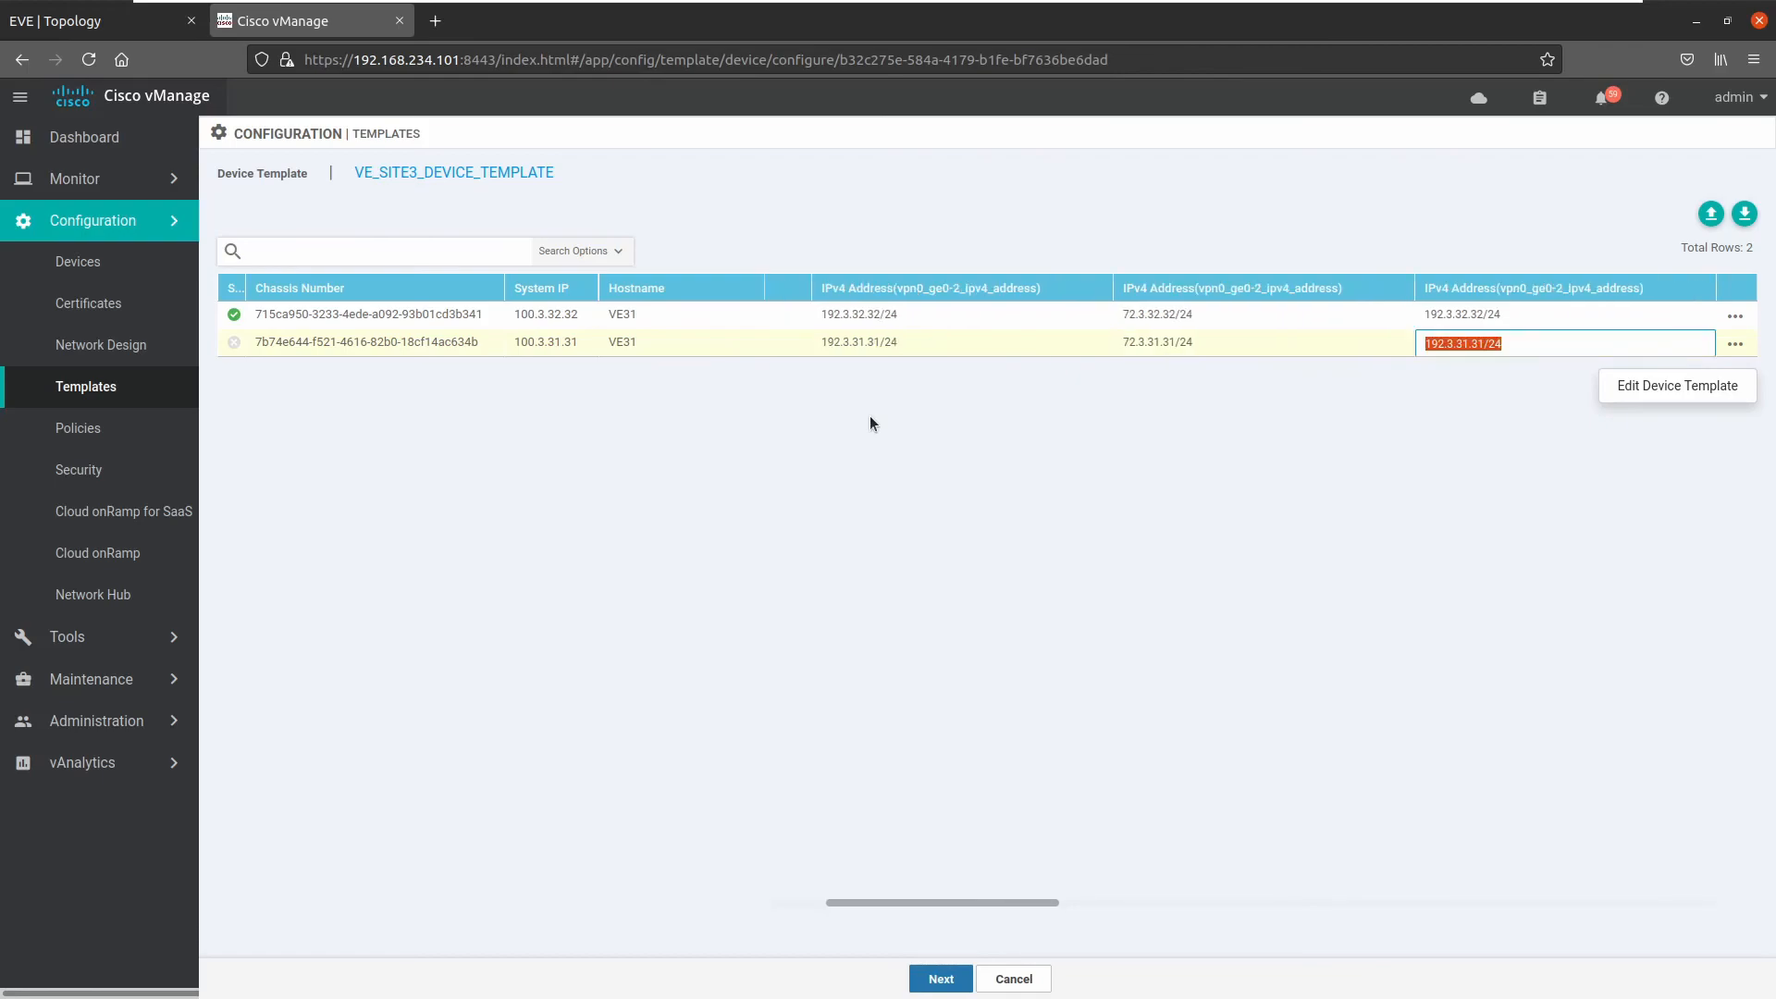
key(shift+Tab)
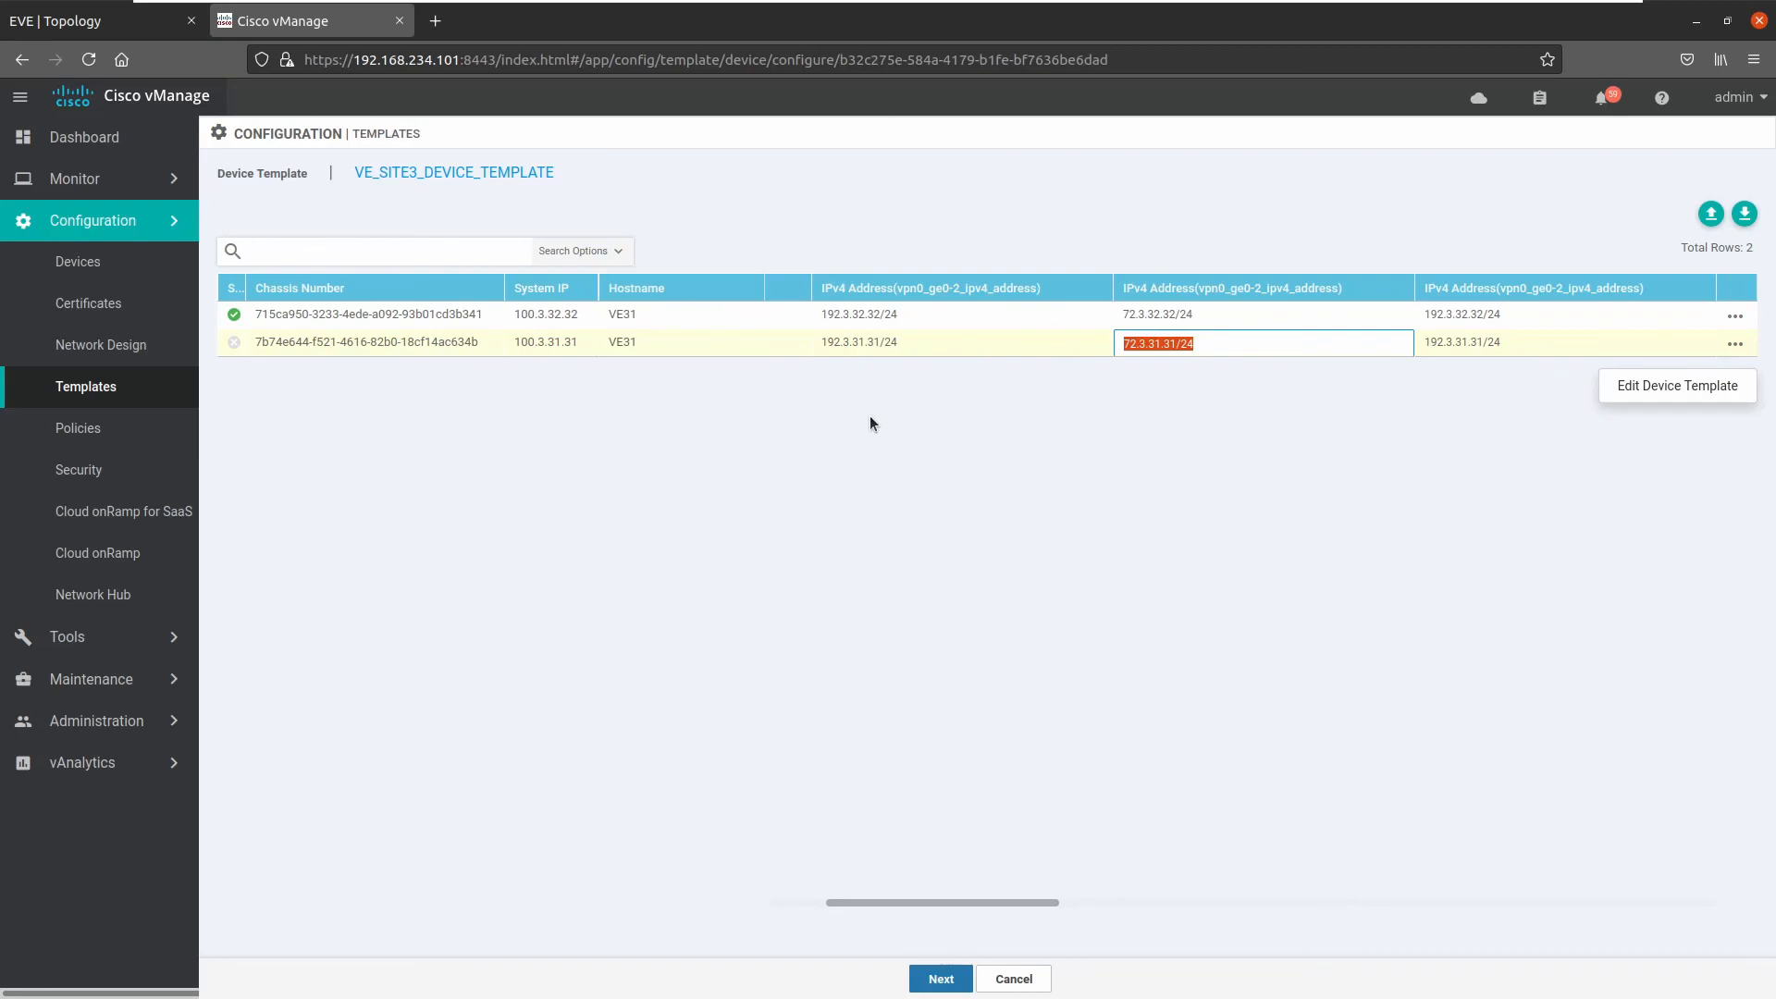
key(Tab)
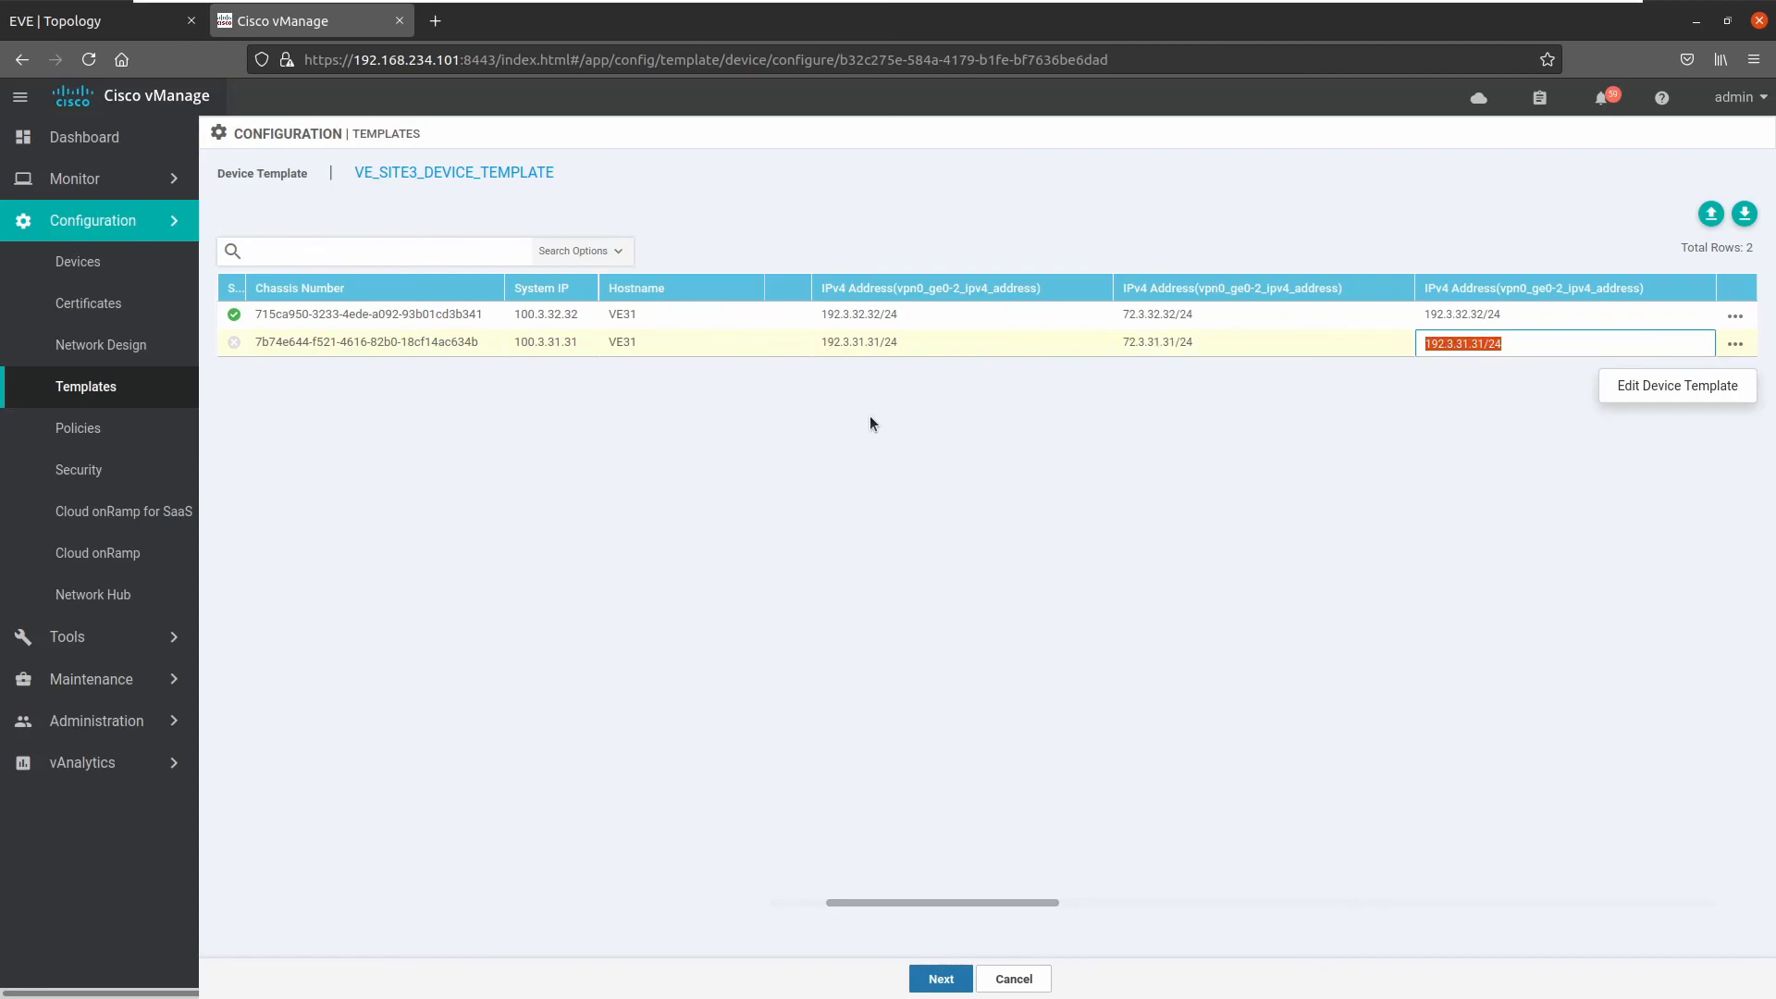
key(Tab)
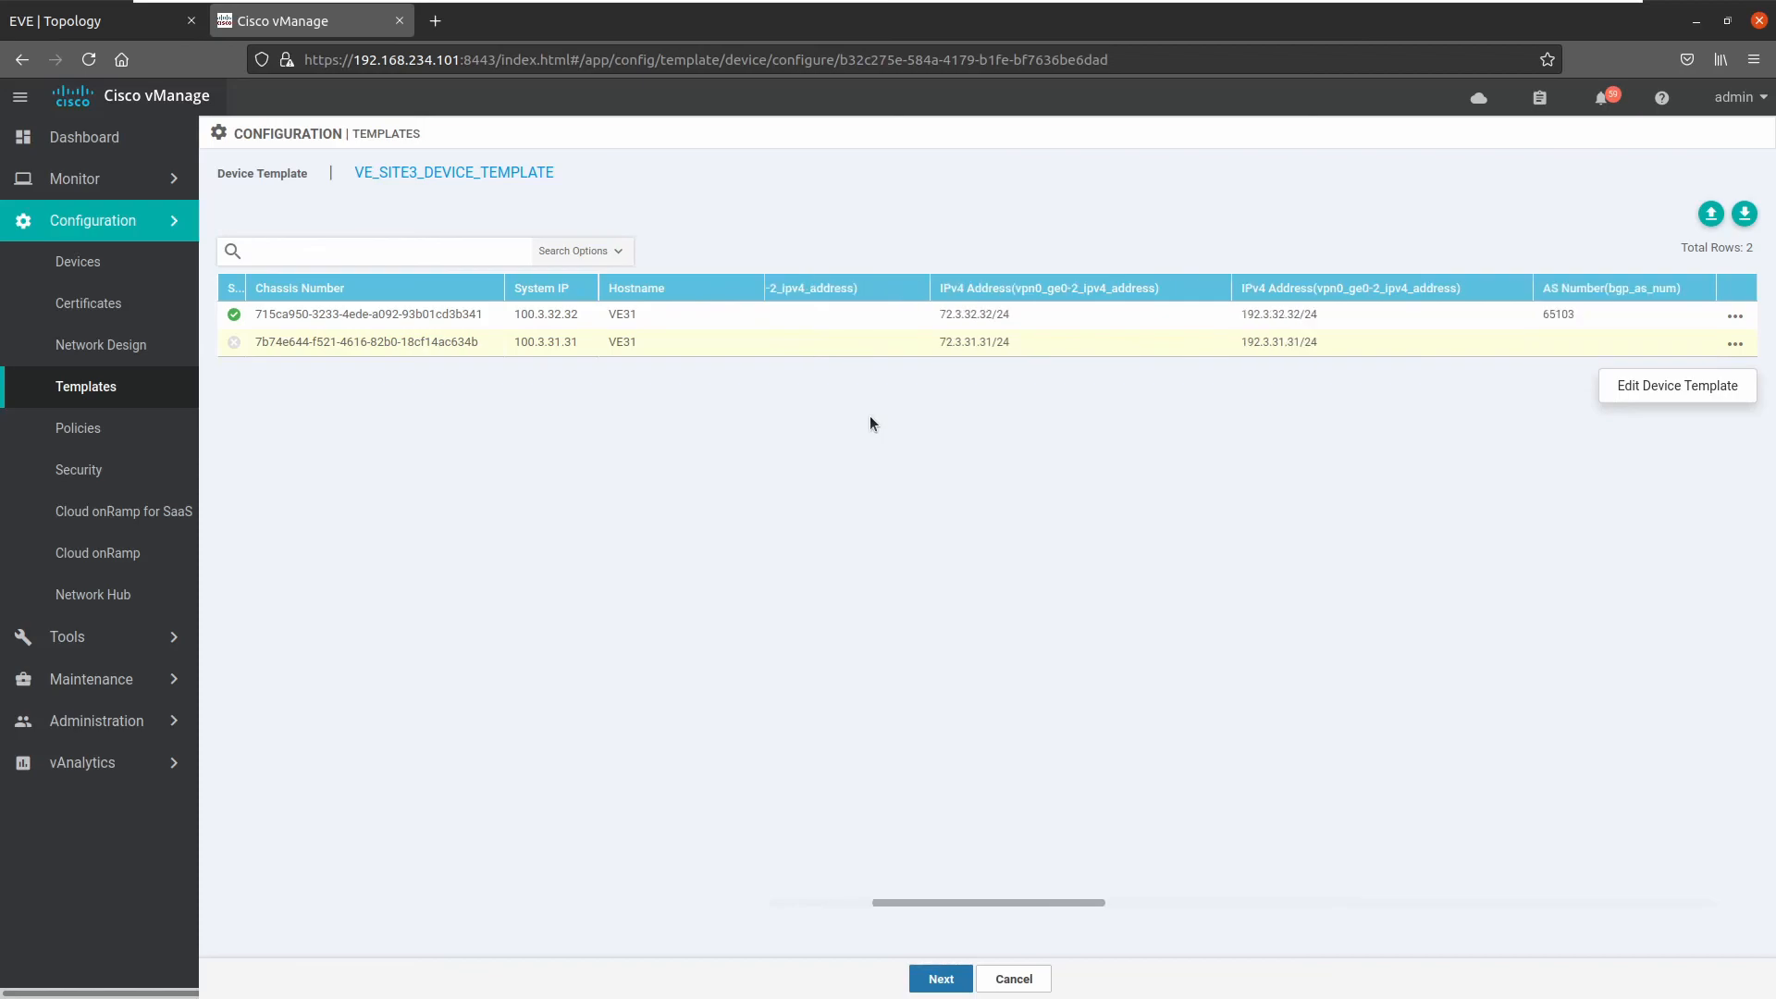
text(65103)
key(Tab)
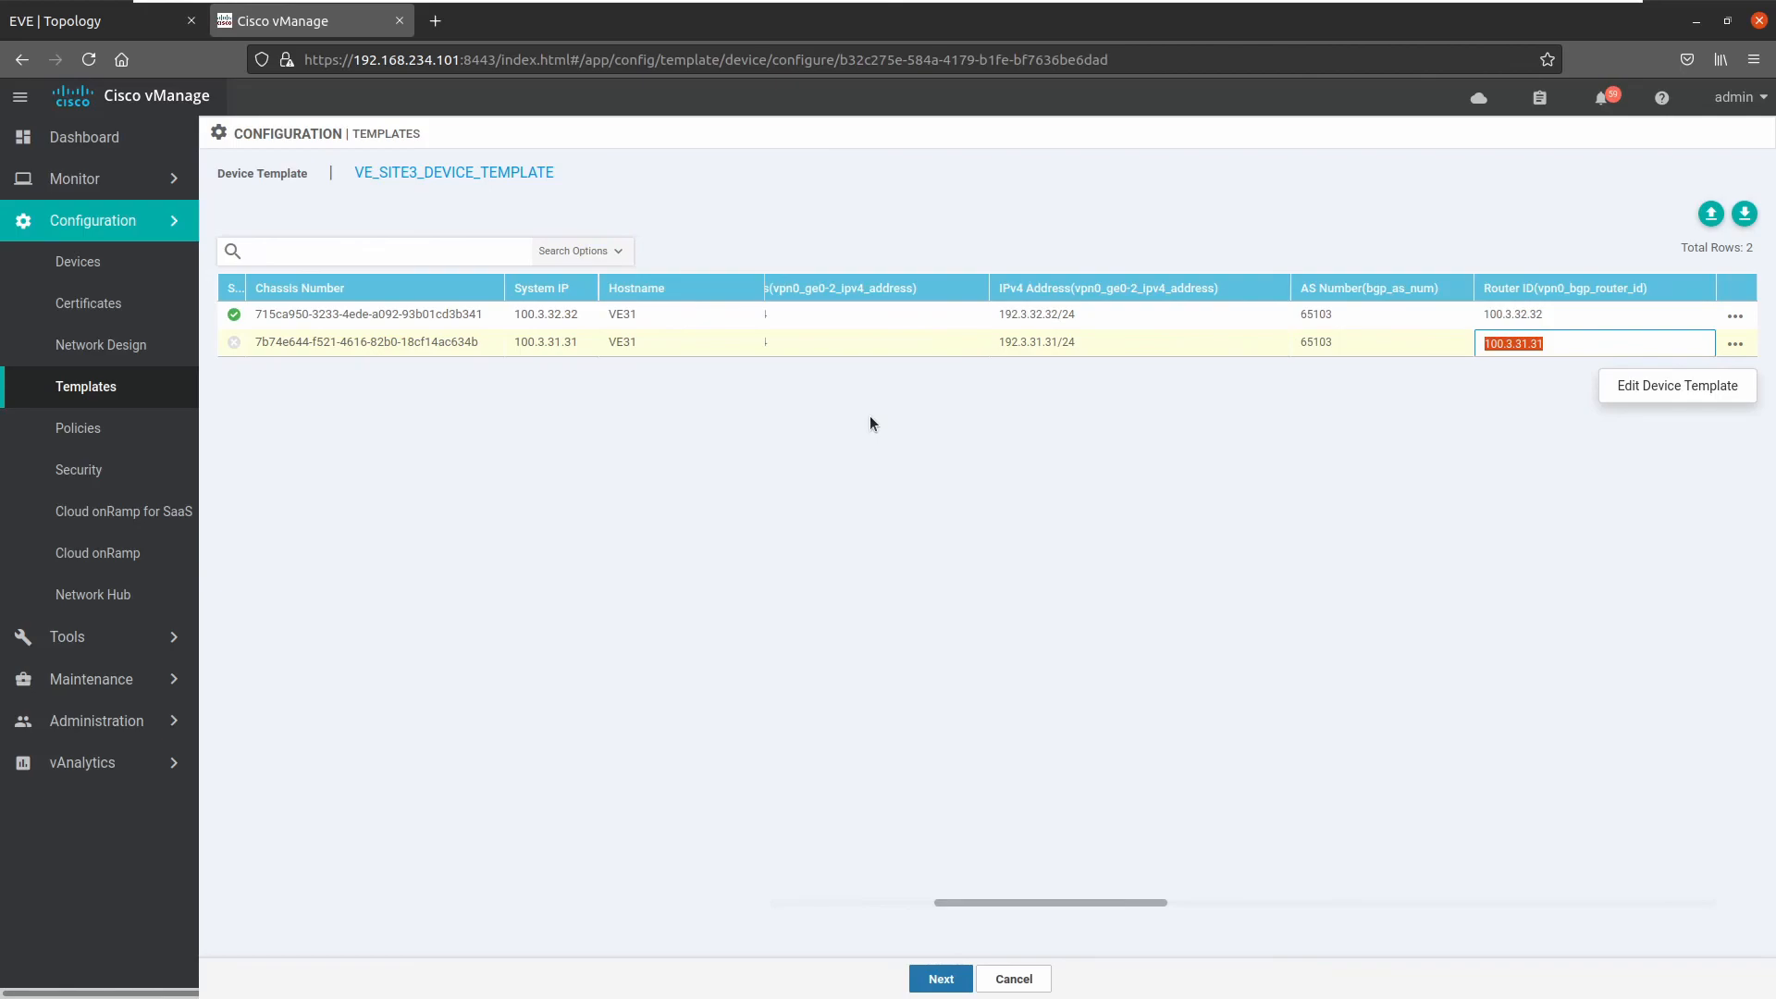
key(Tab)
text(19)
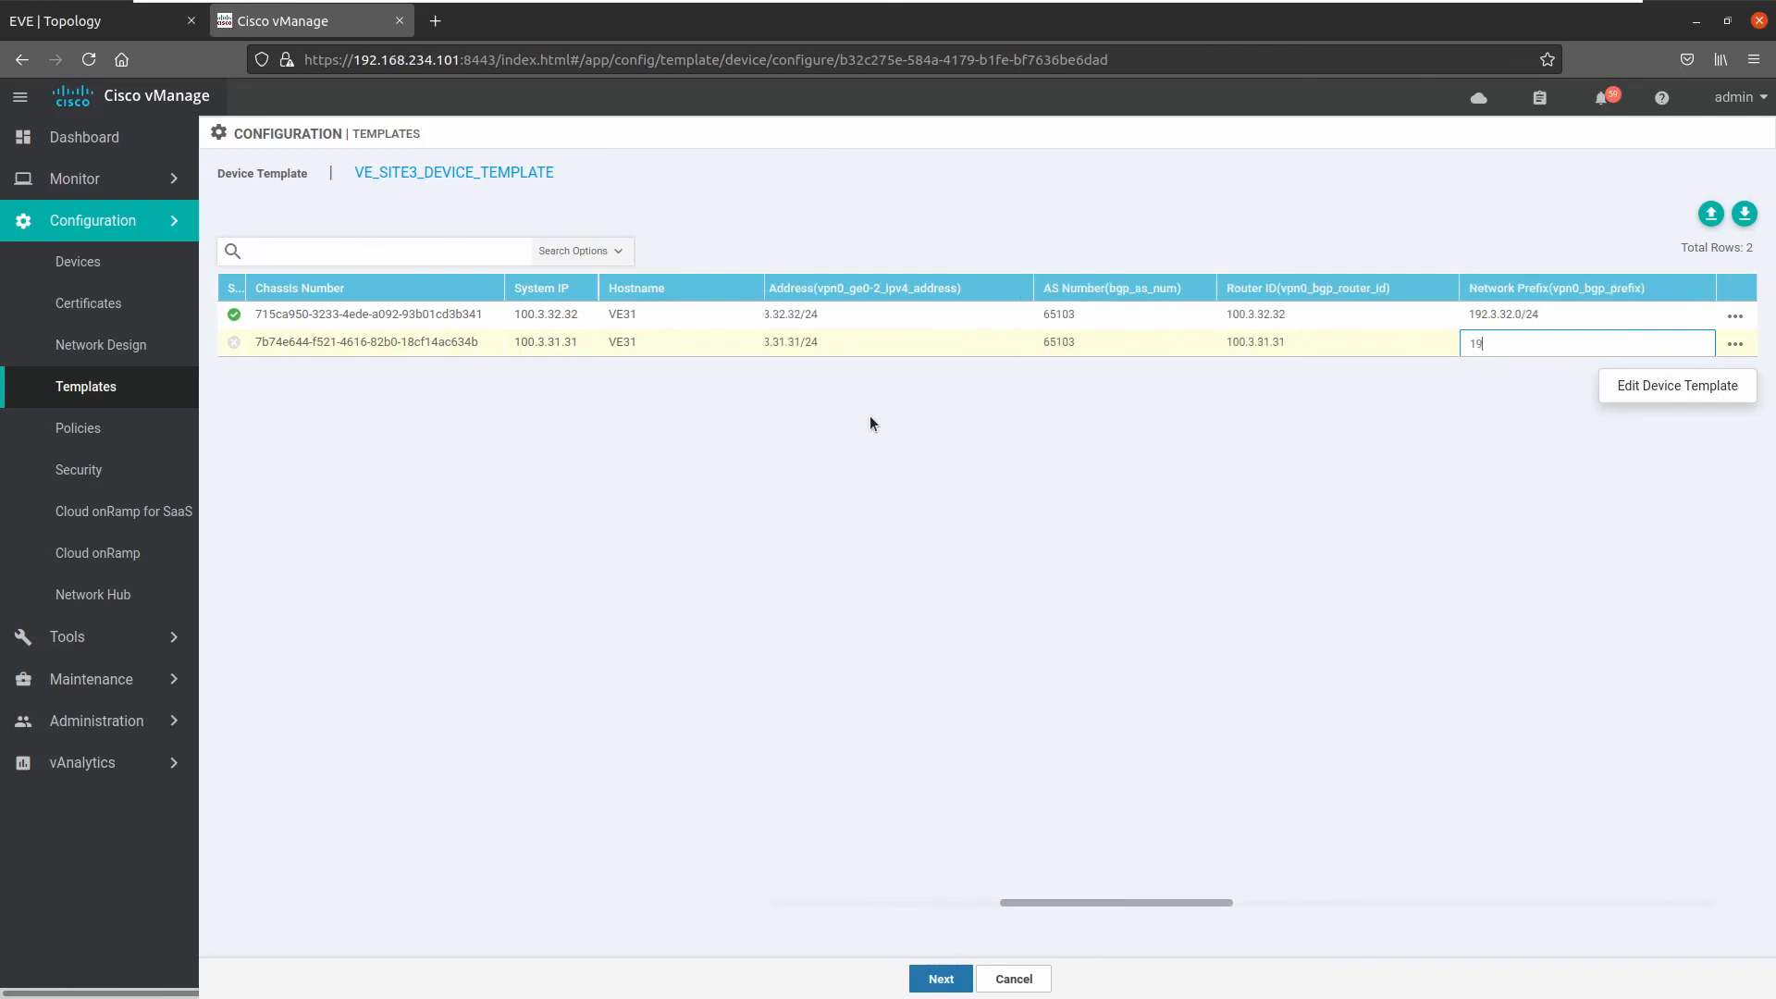
text(2.3.31.0/24)
key(Tab)
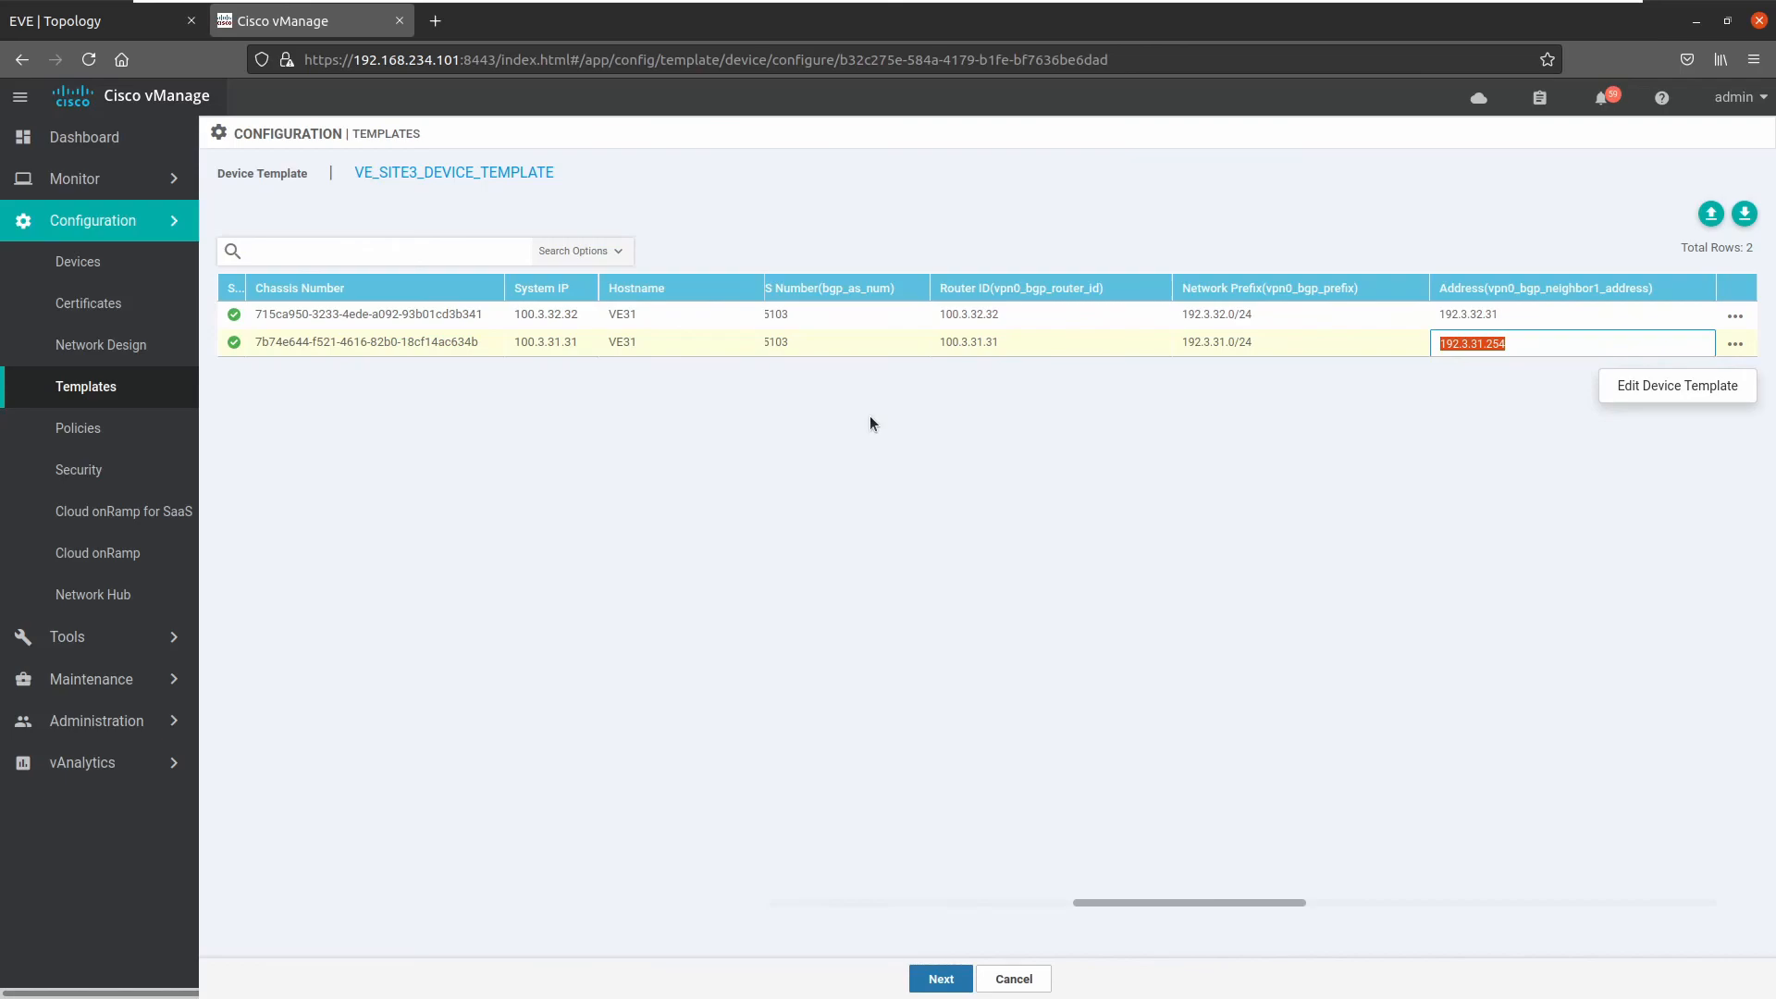
- Add a second BGP neighbor for the 100.3.31.31 device with address 192.3.31.32 and remote AS 65103
key(Tab)
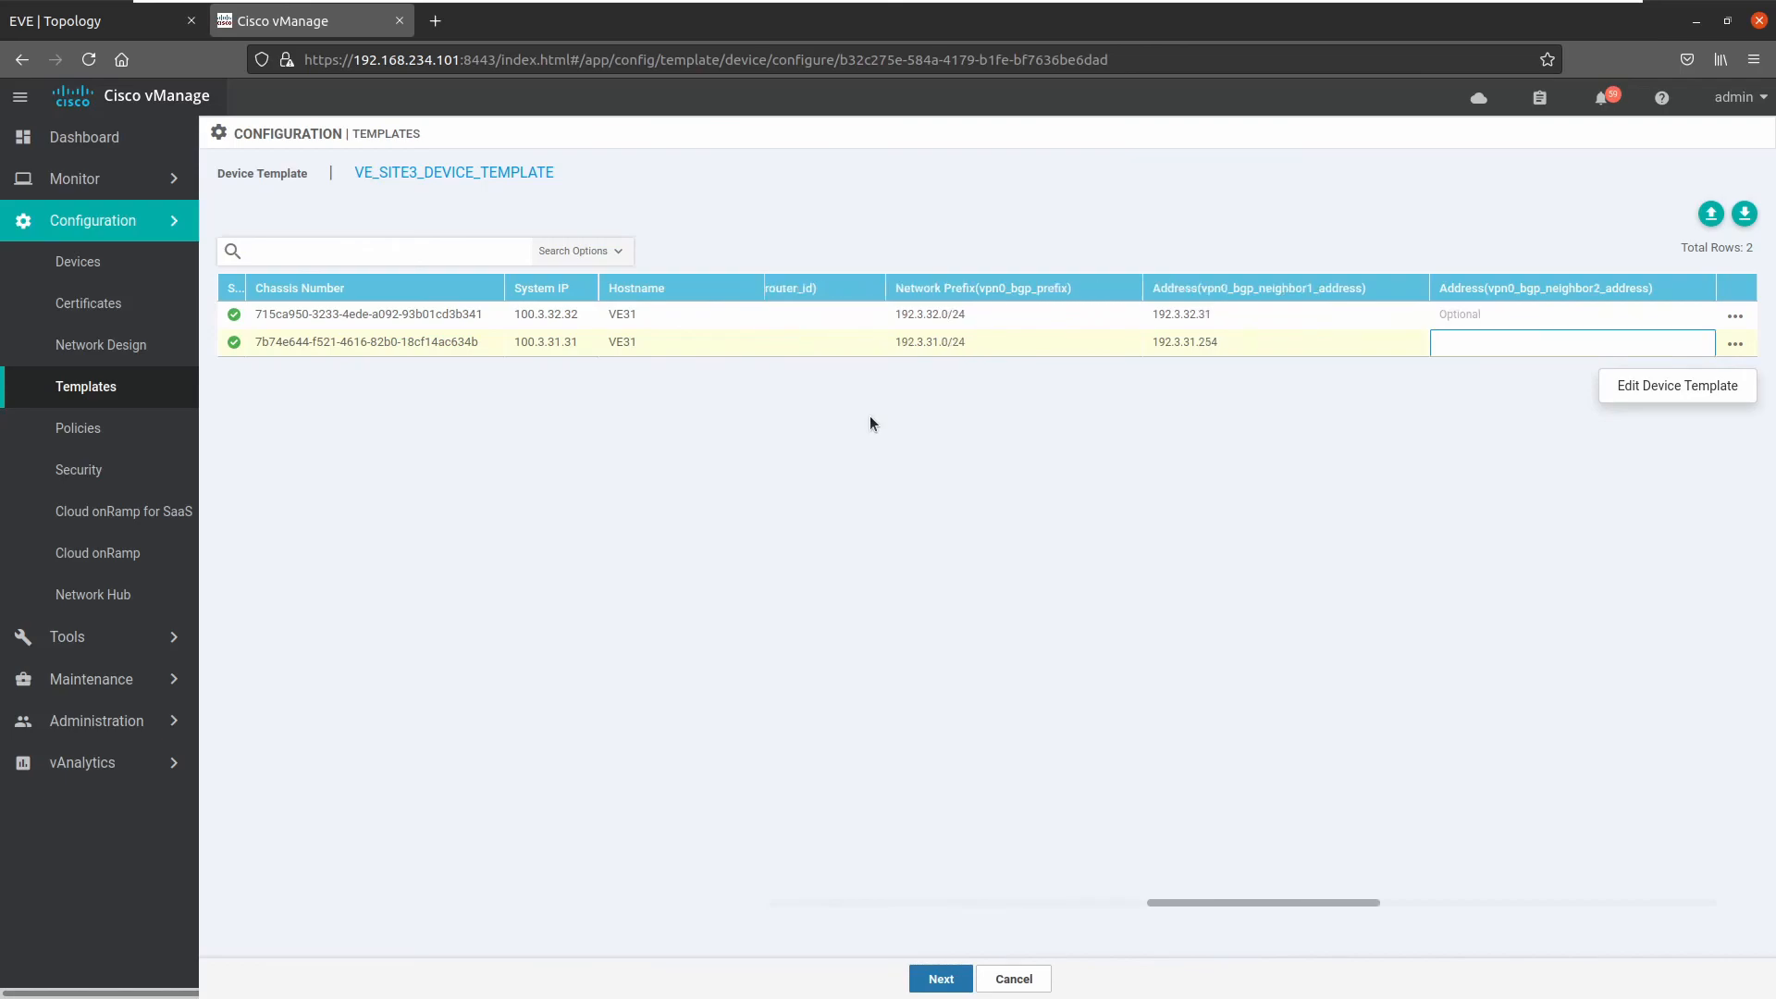
text(192.3.31.32)
key(Tab)
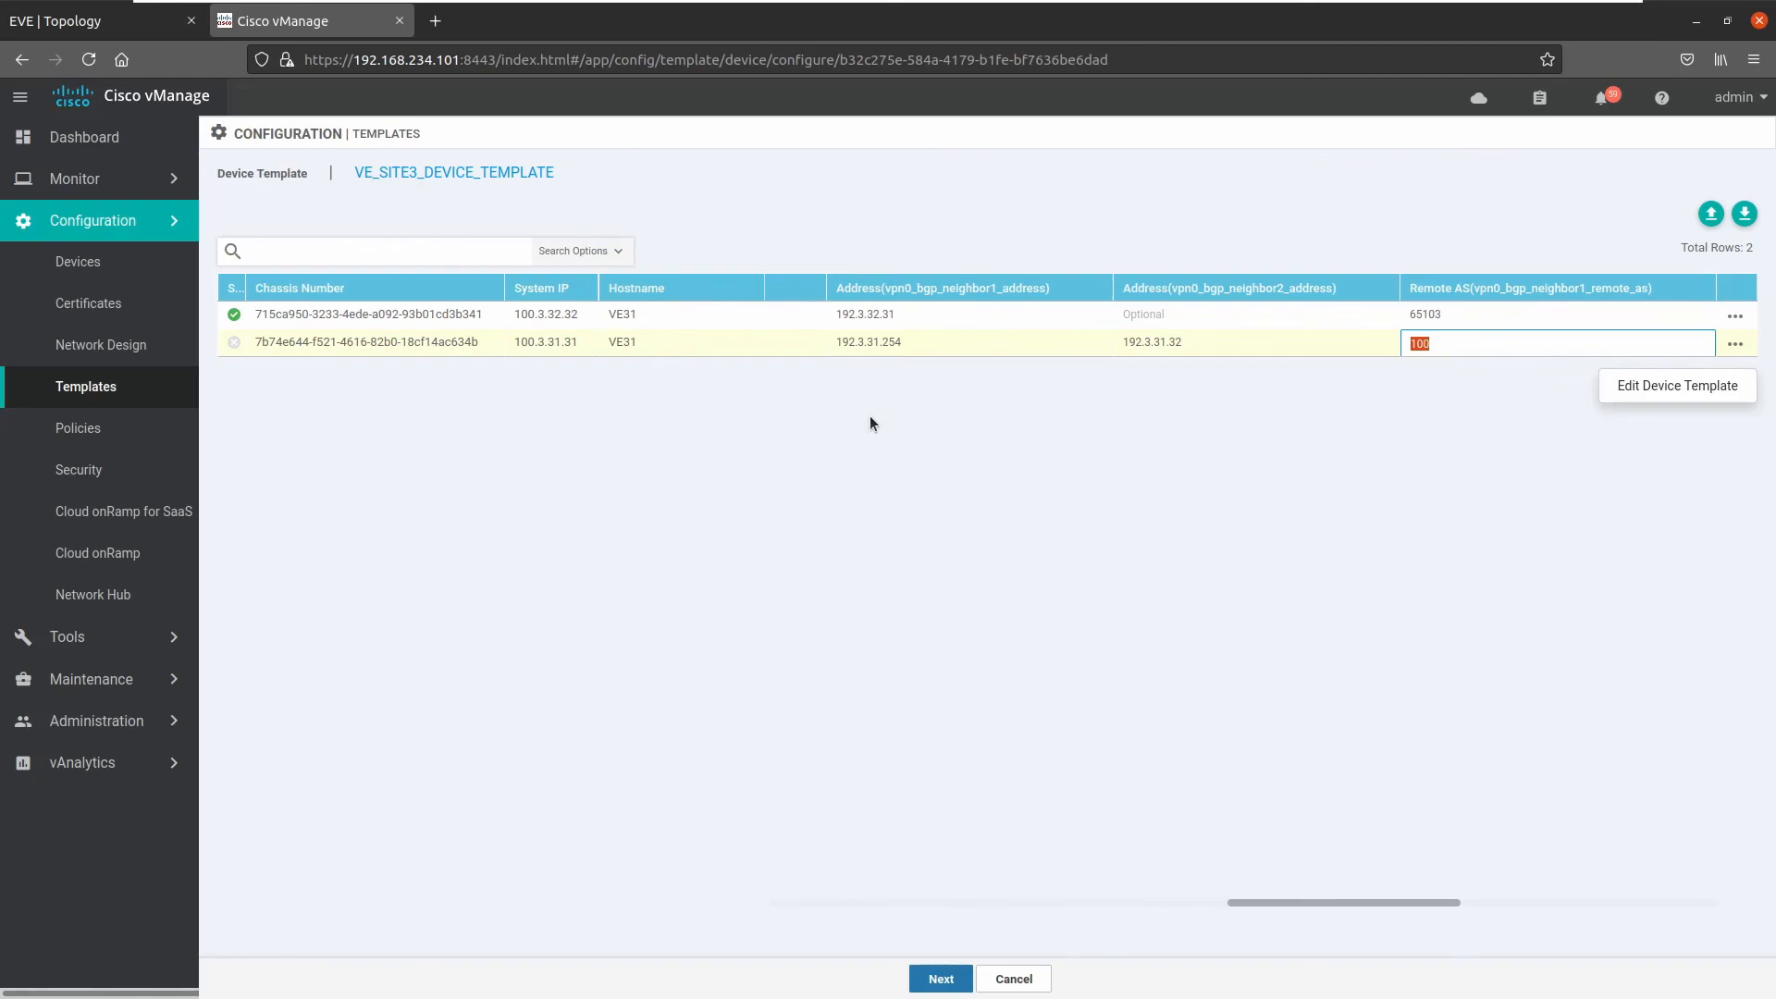
key(Tab)
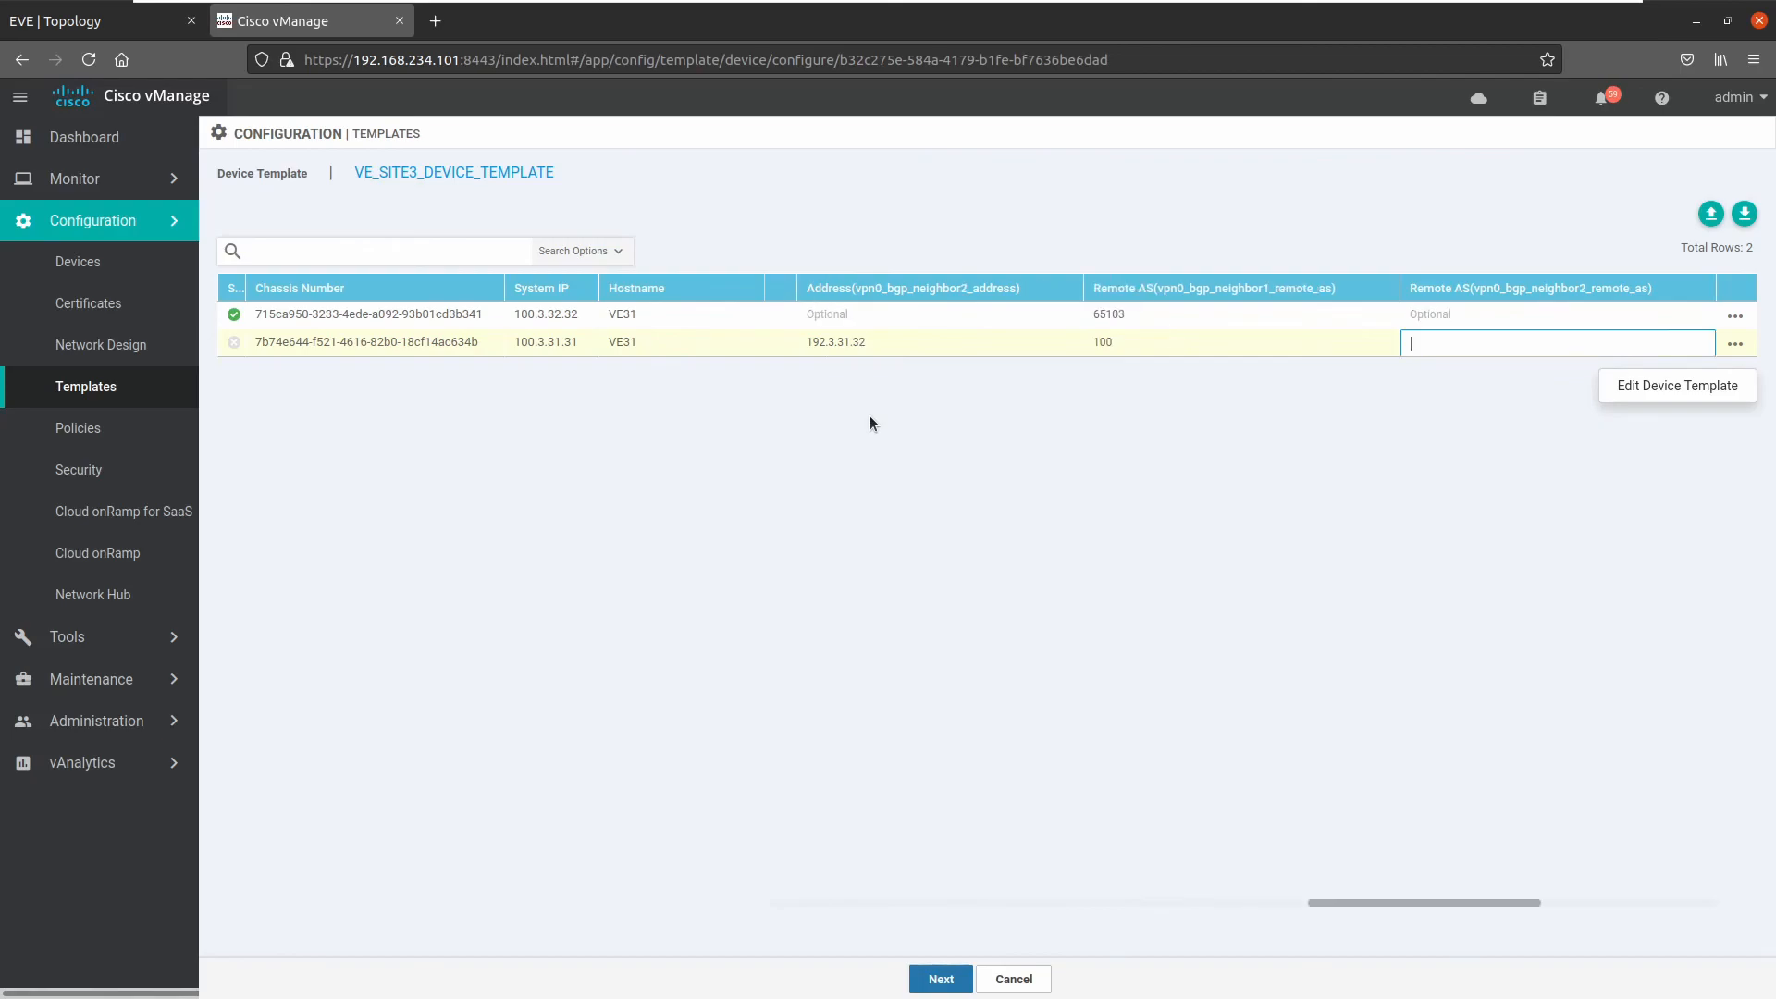
text(65103)
key(Tab)
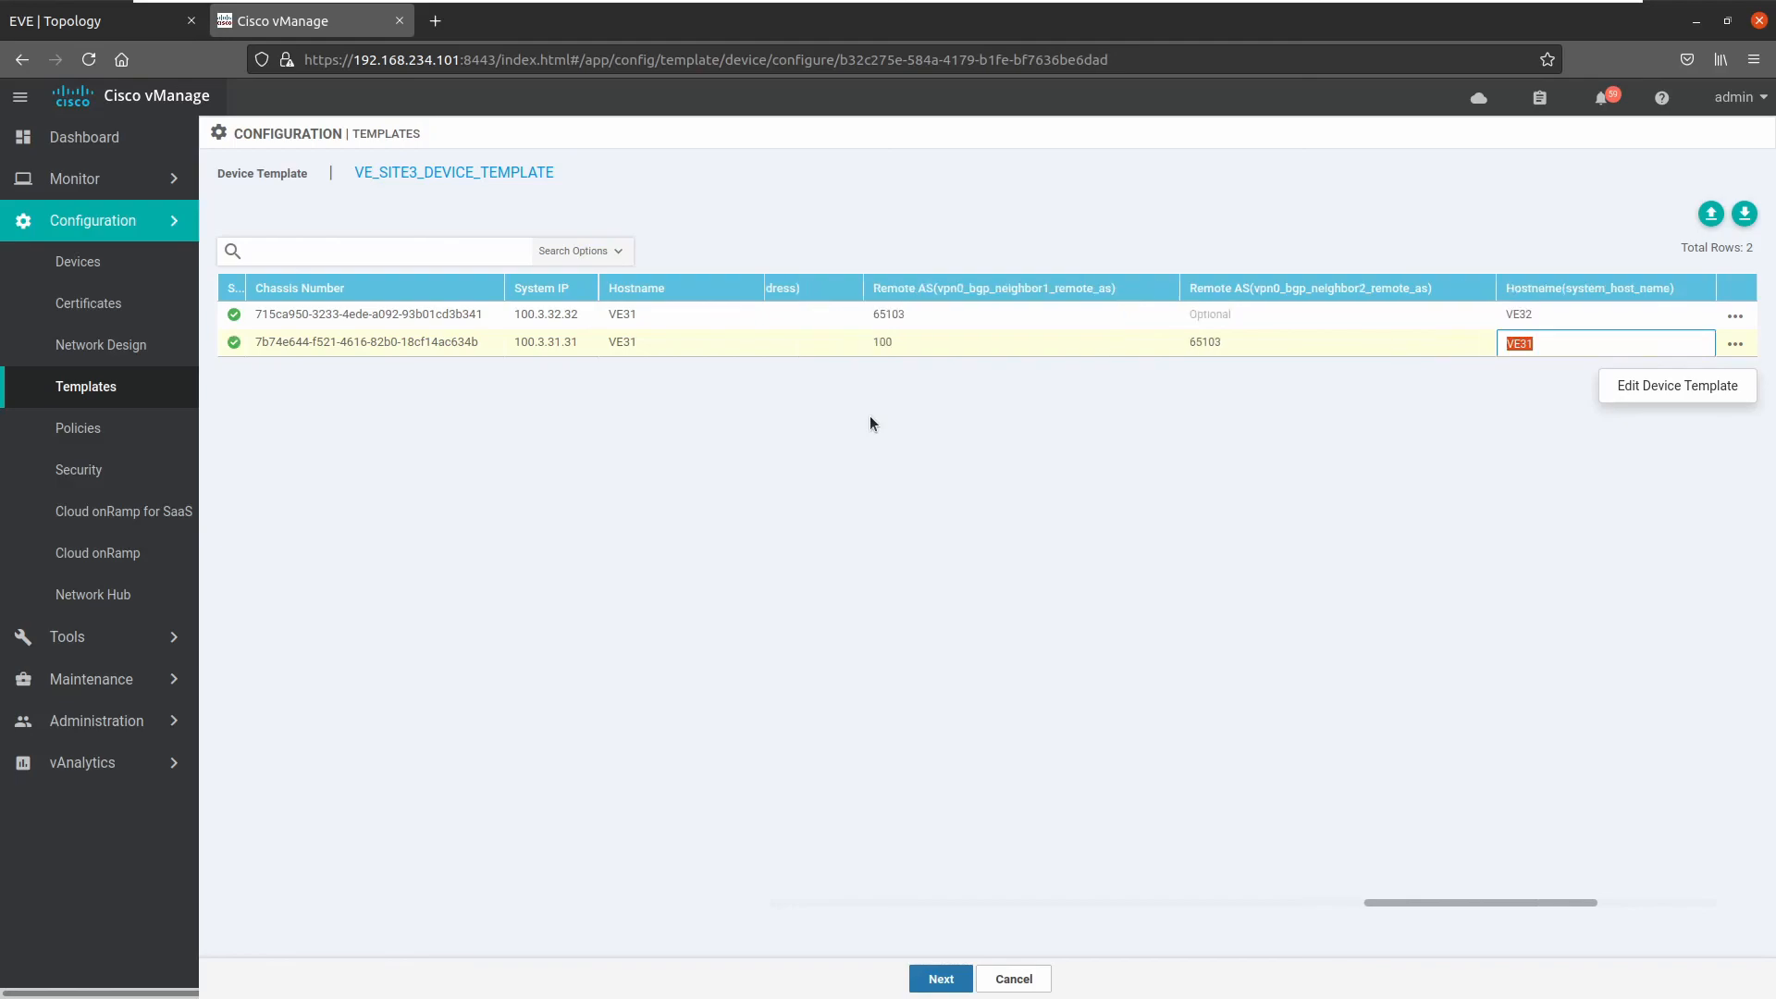
key(Tab)
key(Tab)
key(Tab)
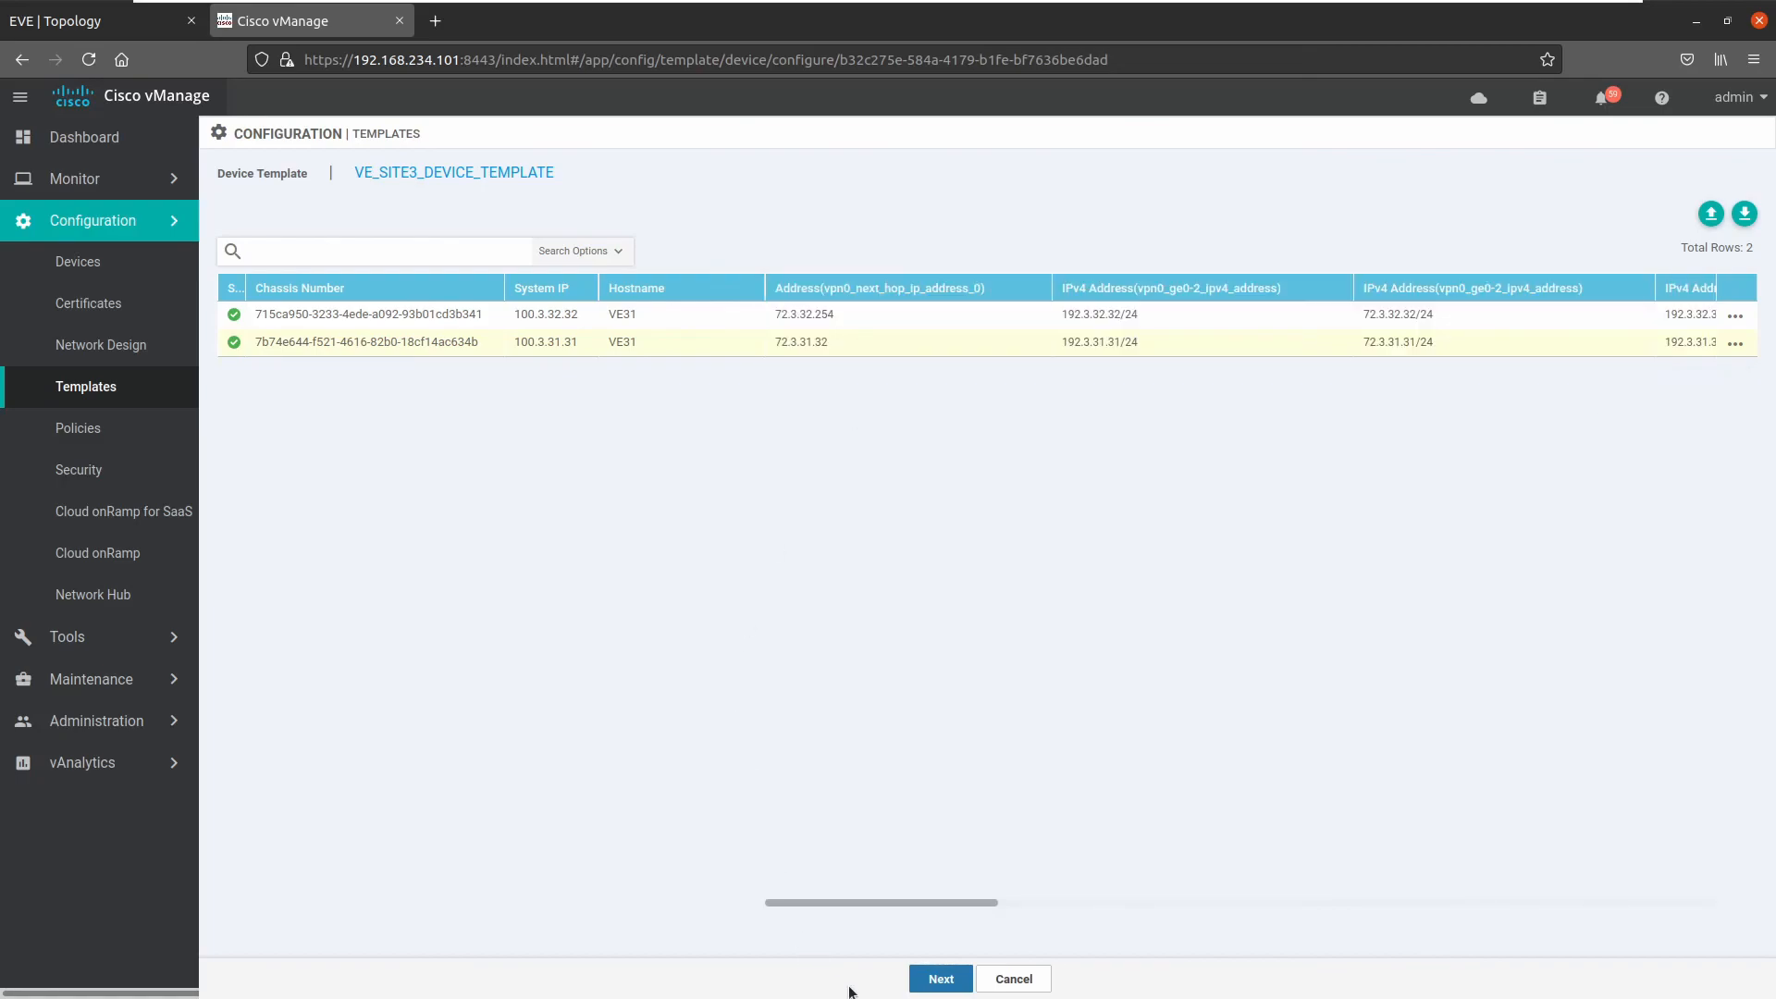
- Proceed to the configuration preview and examine the differences between VE32's local and new configuration
click(925, 987)
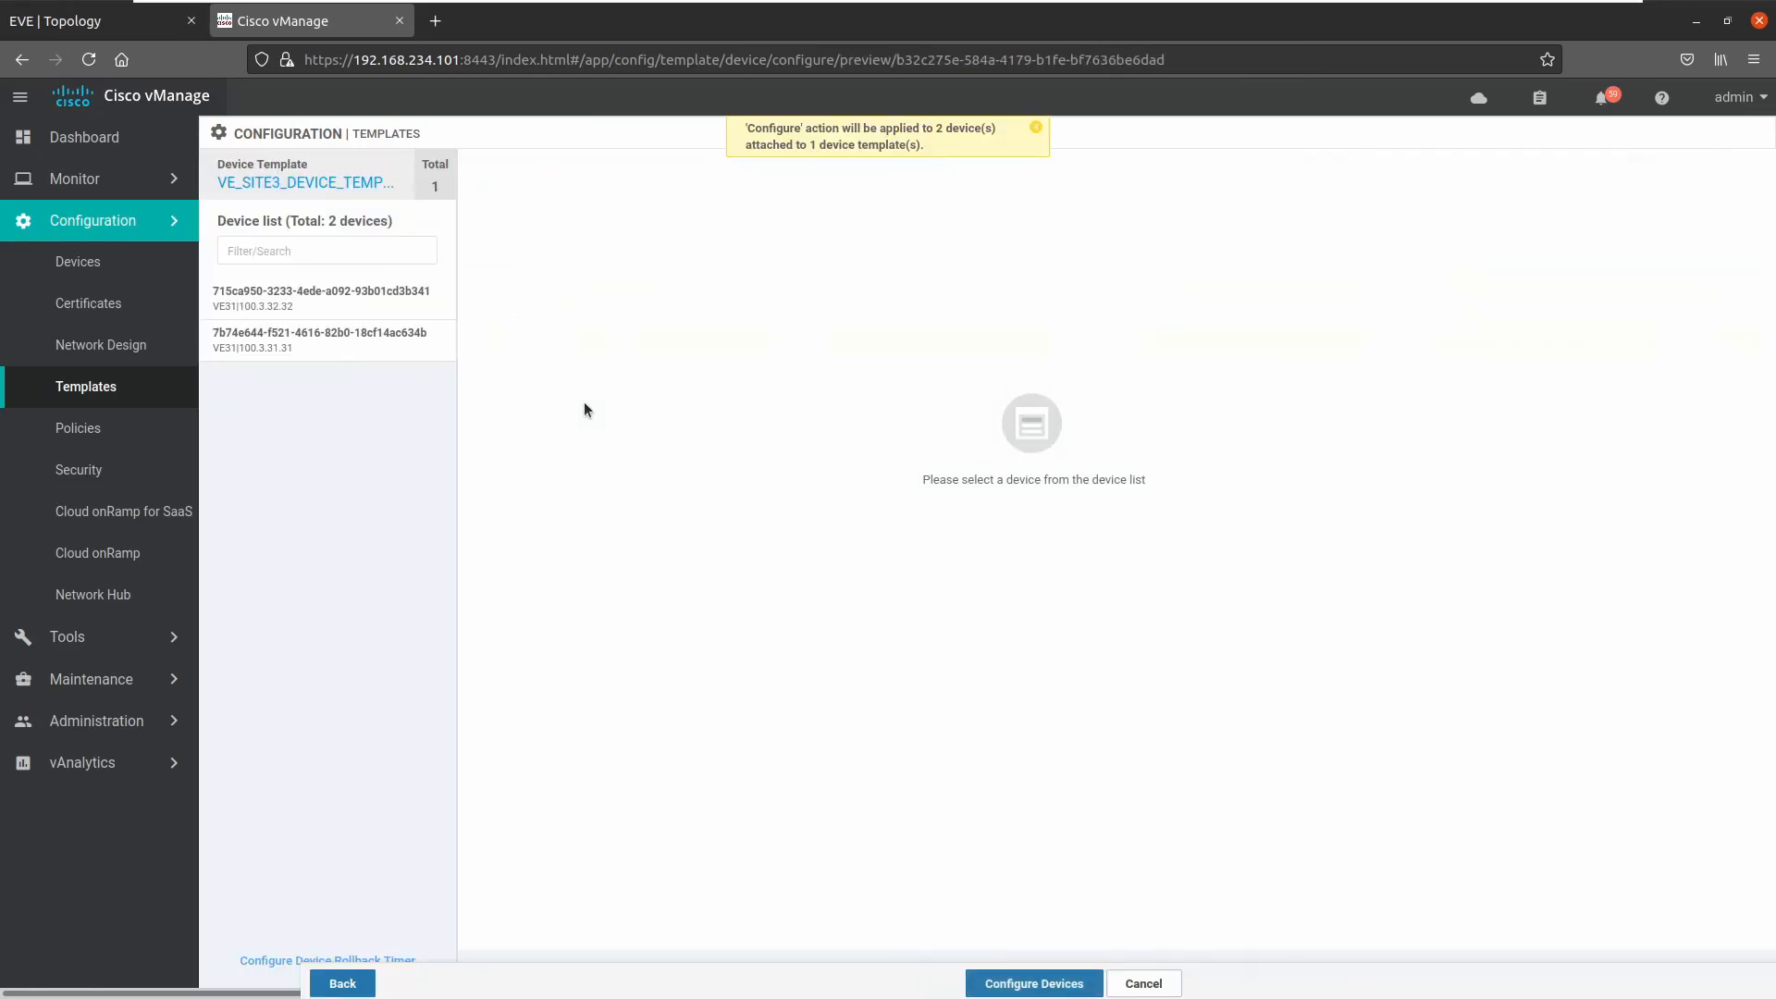
click(393, 311)
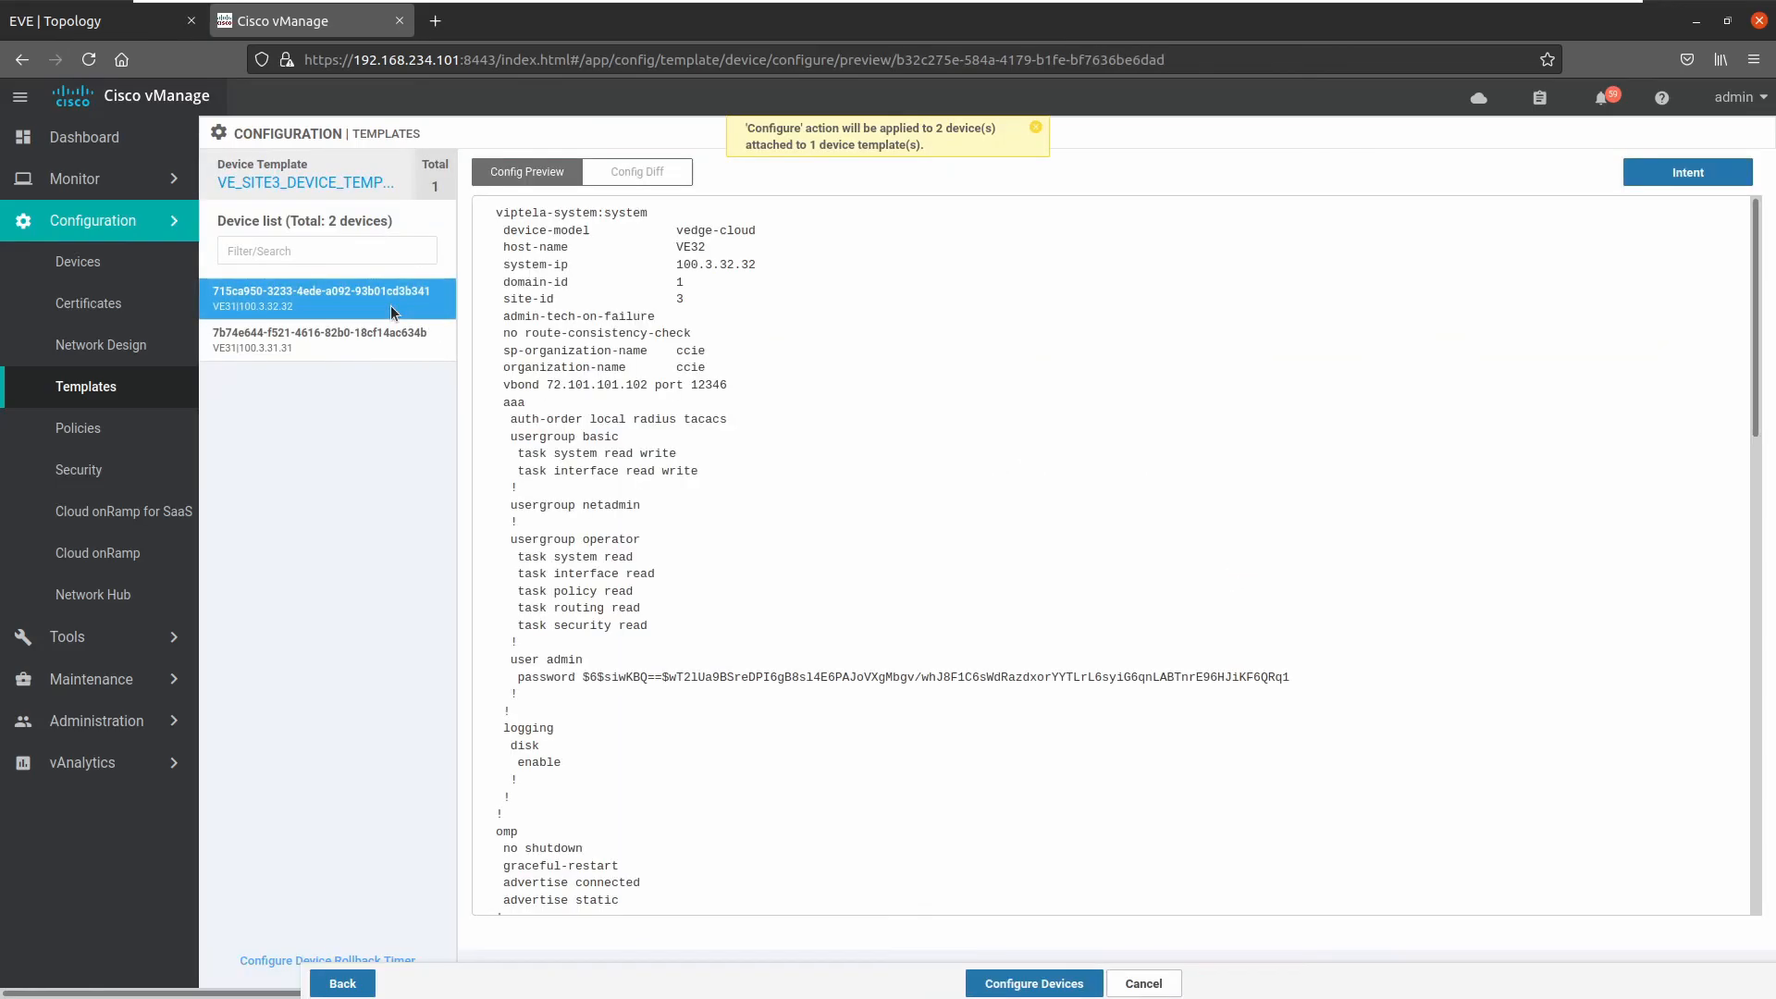
click(641, 174)
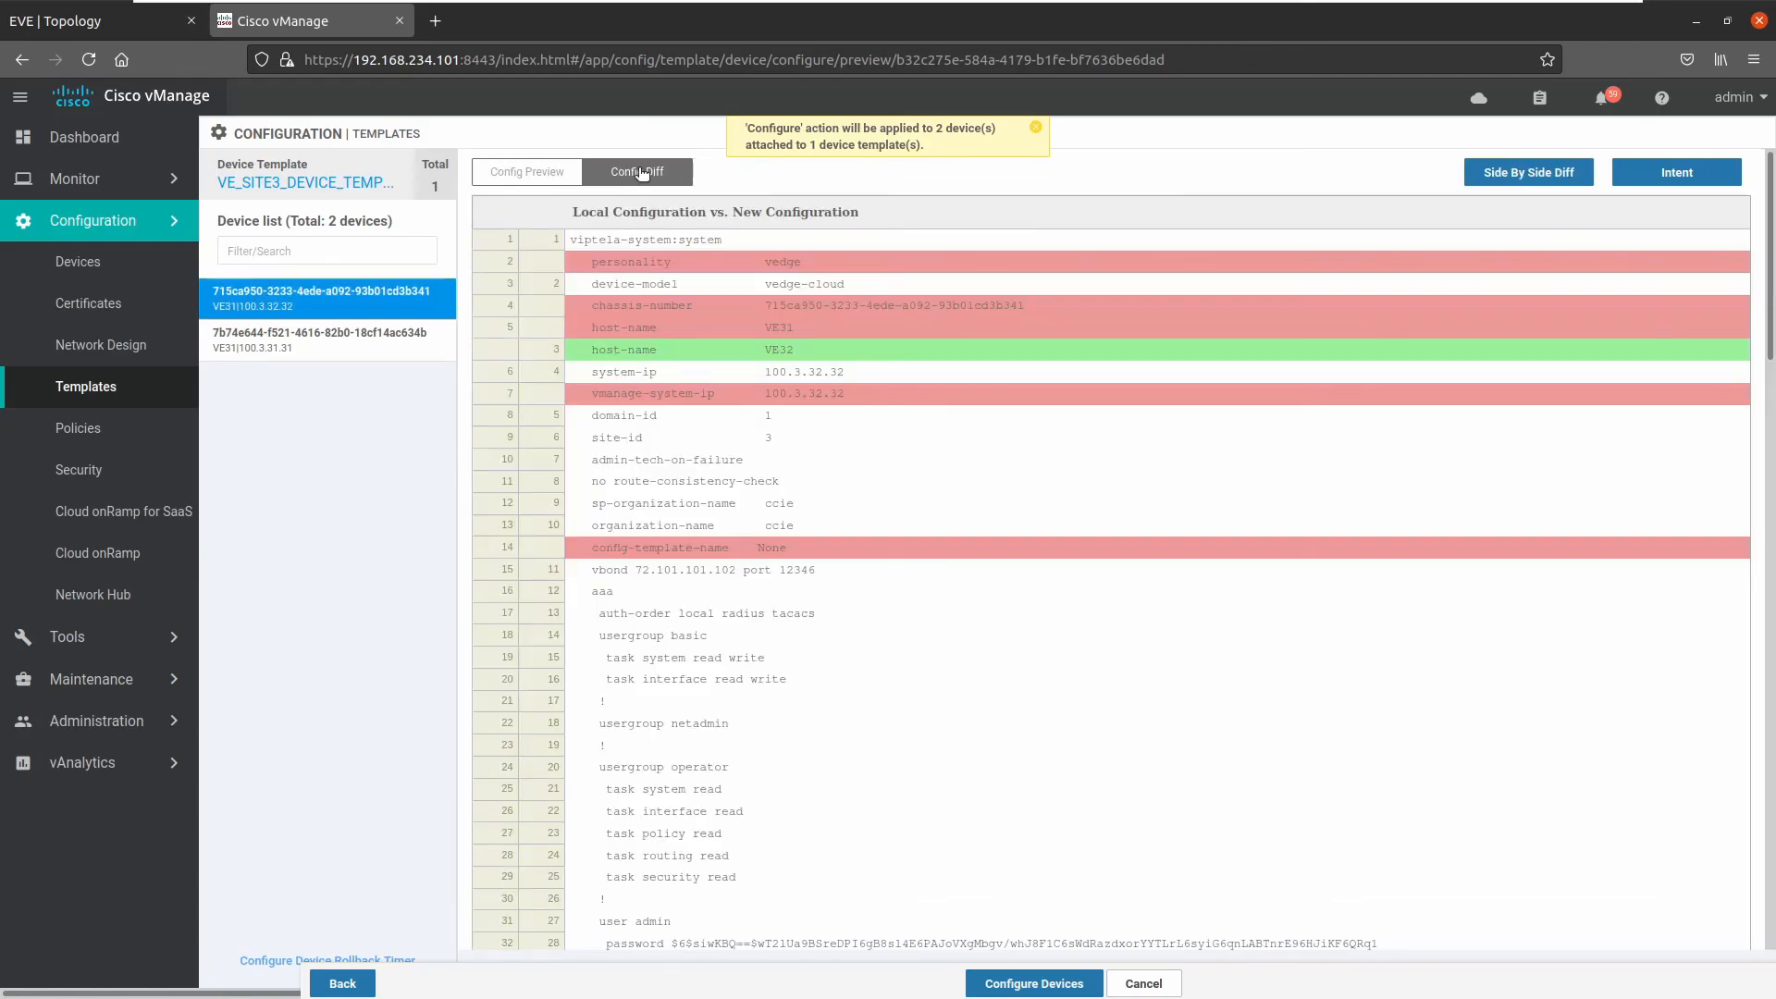
scroll(884, 641, down, 5)
scroll(885, 643, down, 7)
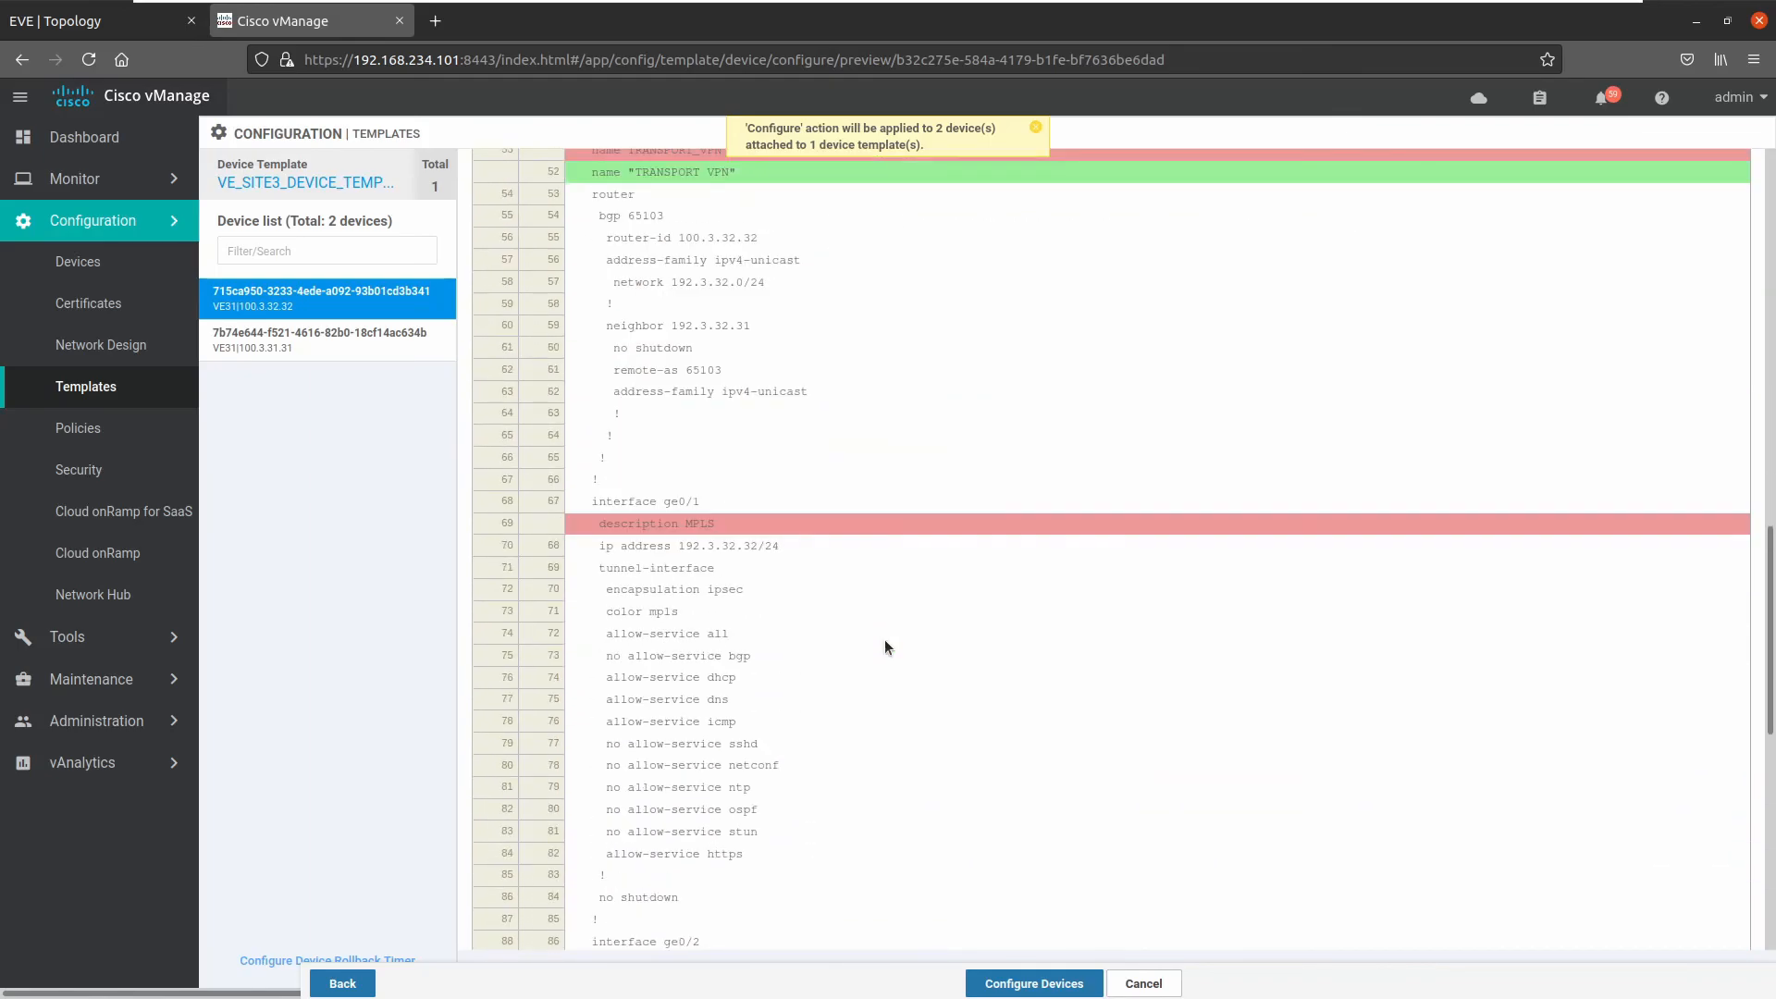
- Push the VE_SITE3_DEVICE_TEMPLATE configuration to both devices, confirm the change, refresh the task view, and expand both task logs
click(1033, 983)
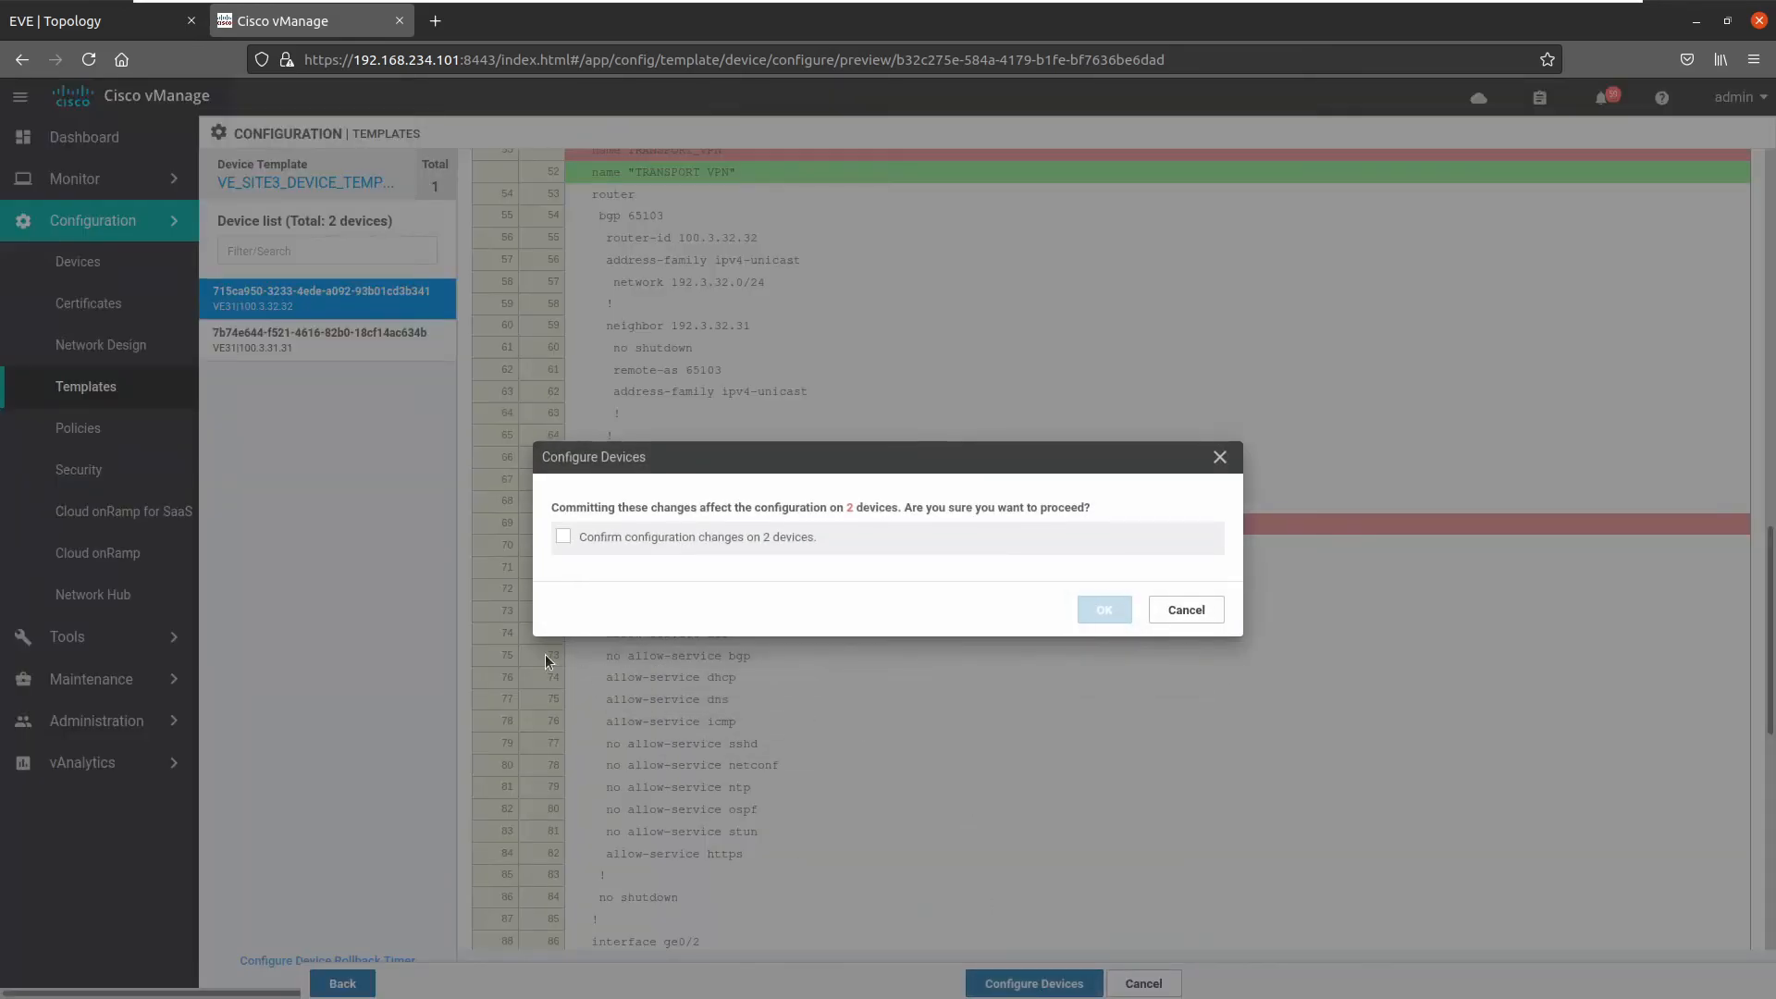
click(562, 537)
click(1092, 606)
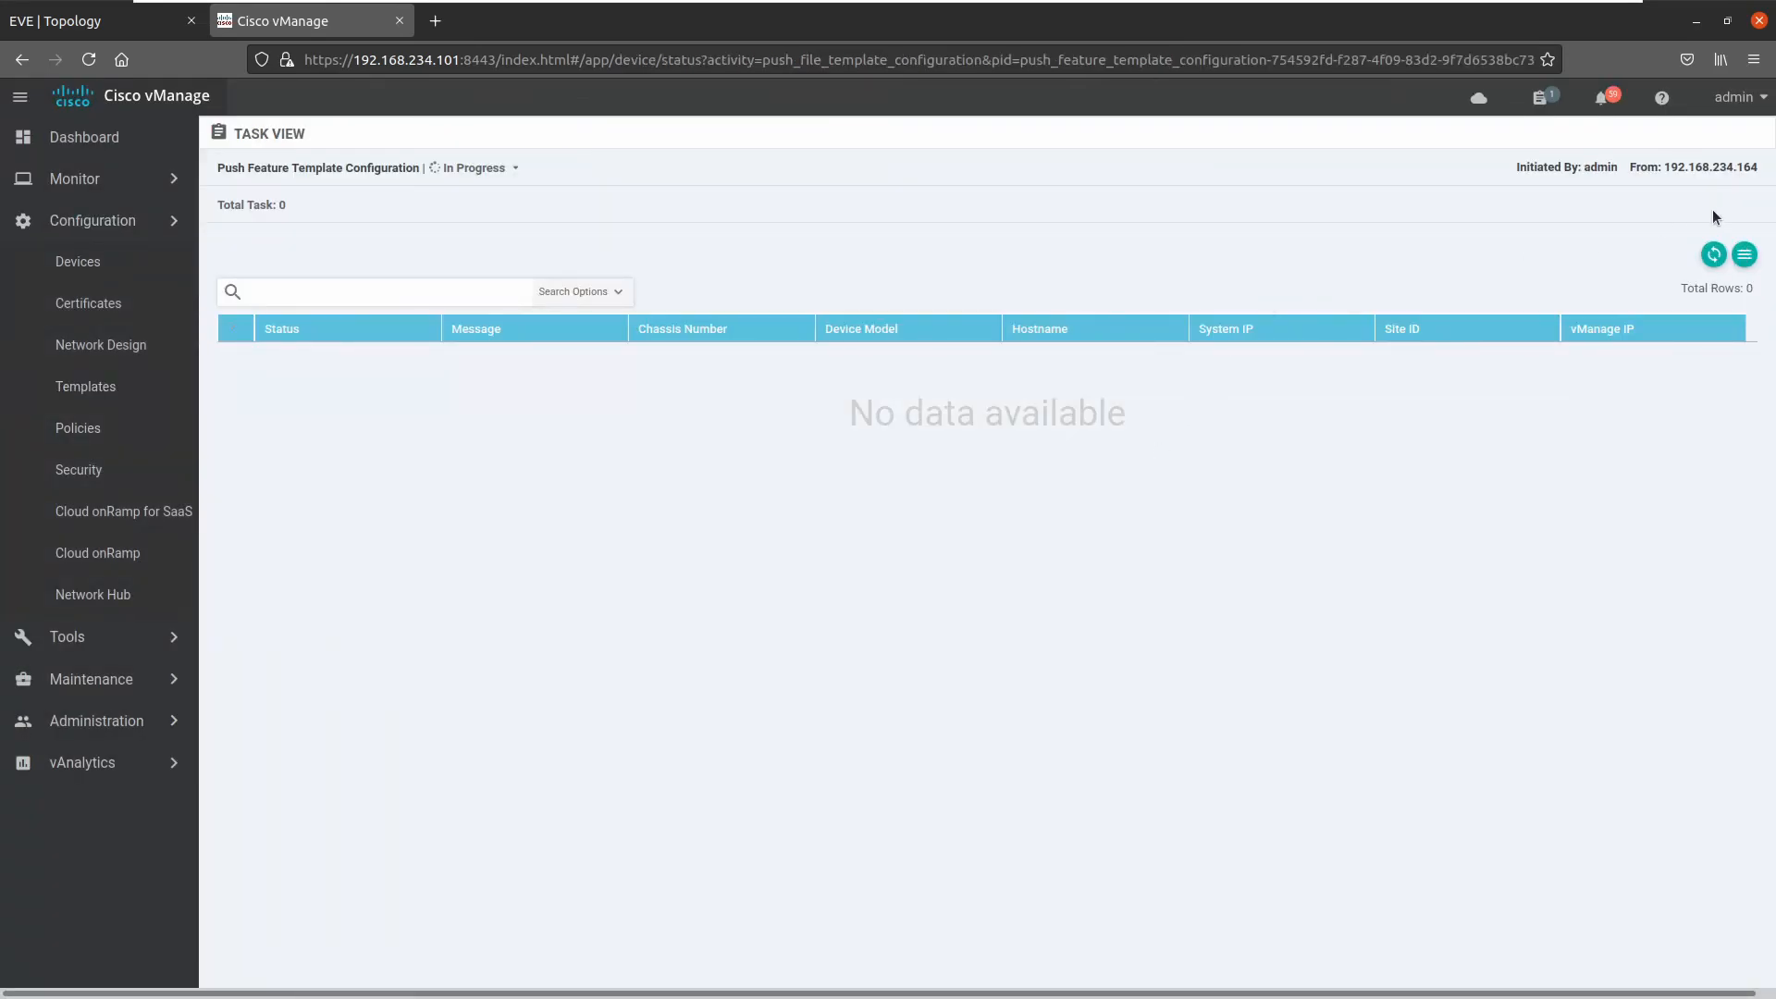
click(1713, 255)
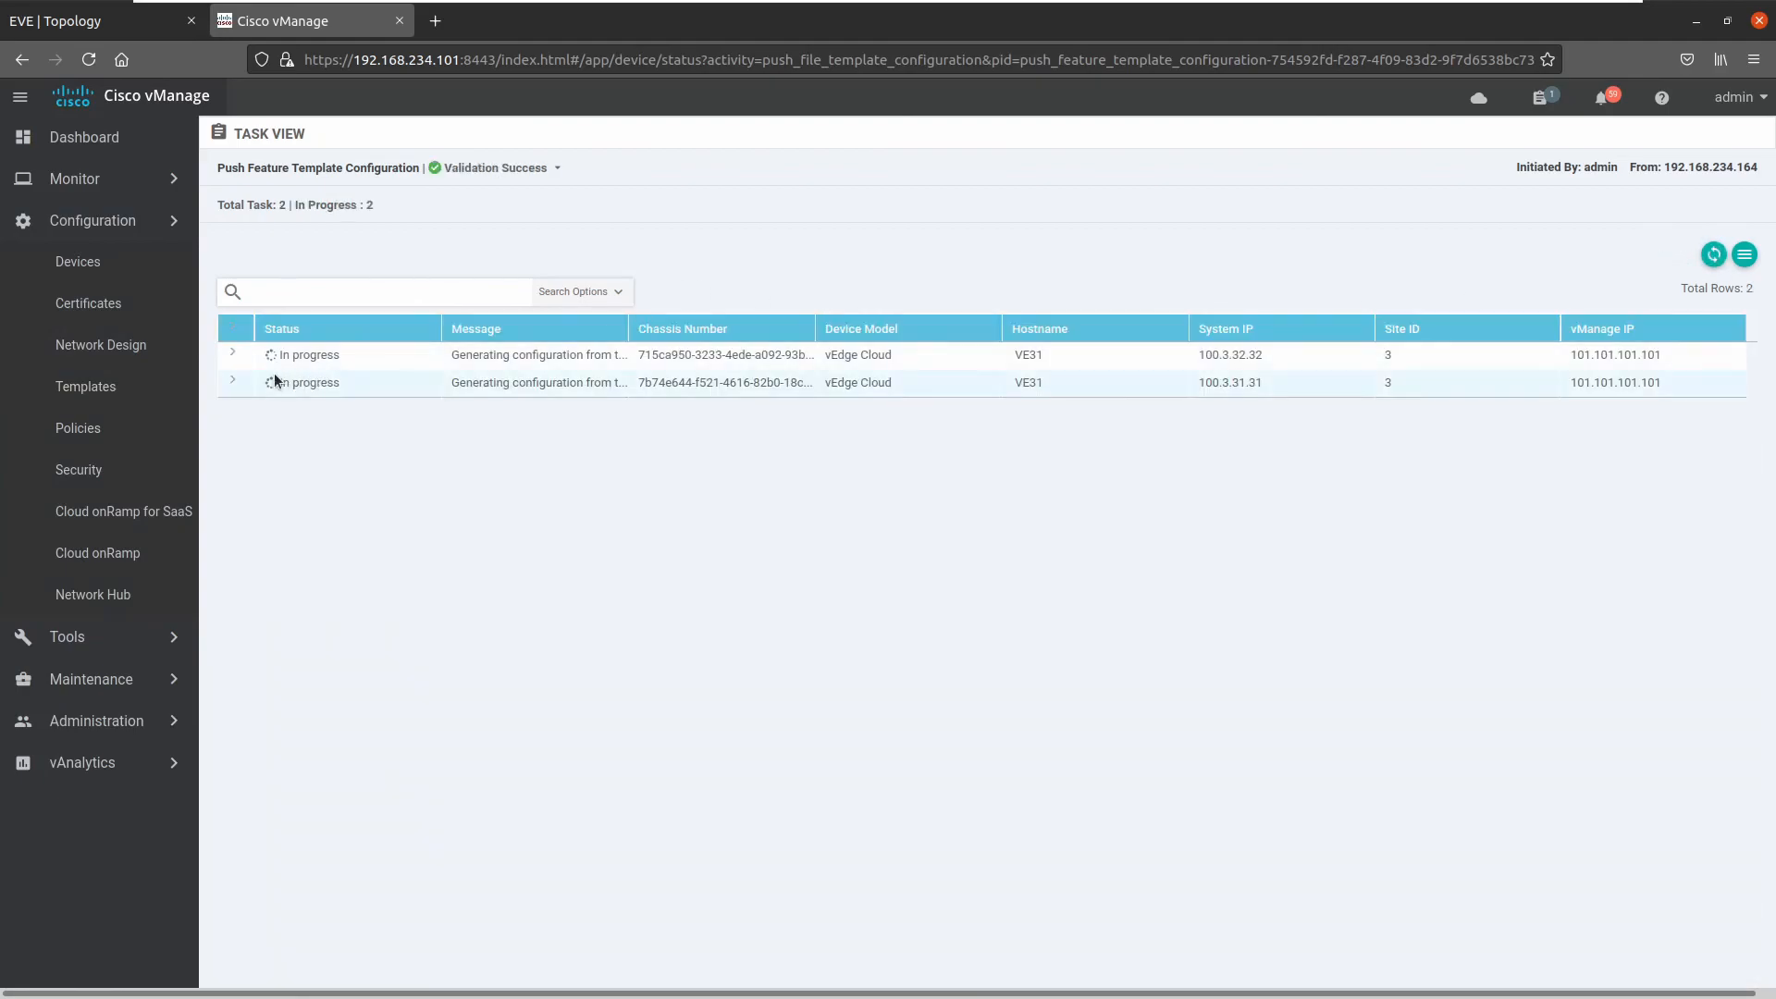
click(235, 329)
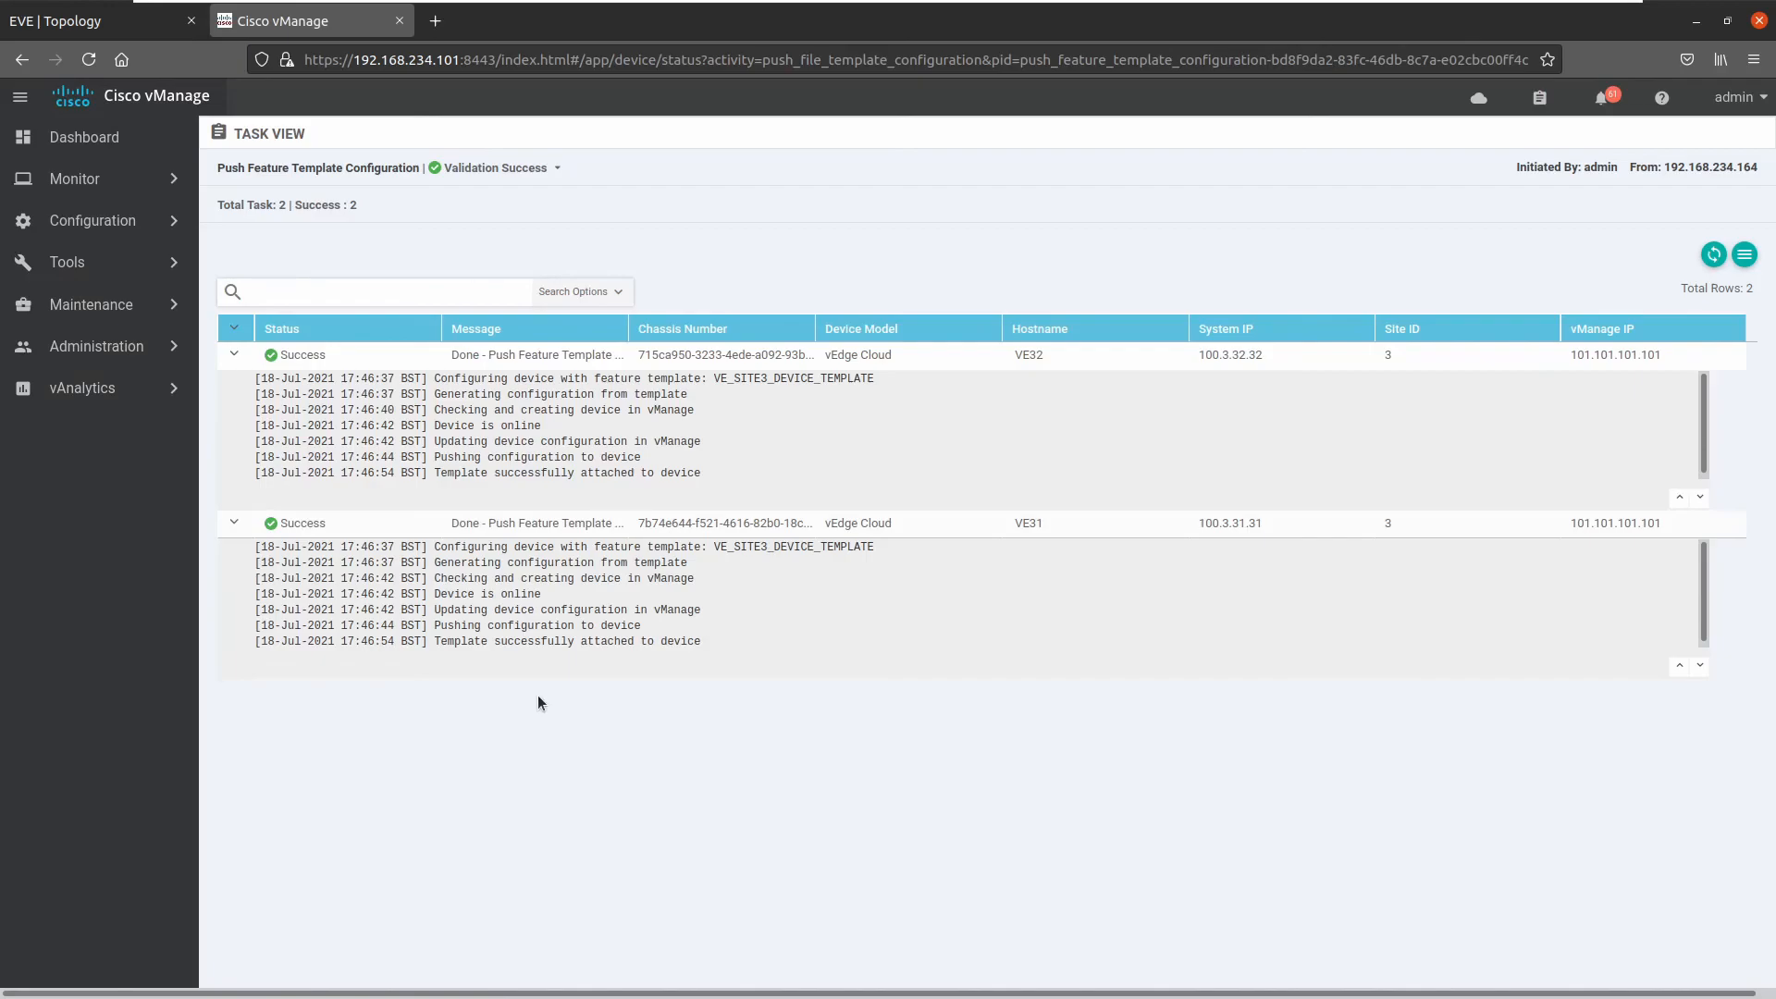
- Check the control and WAN Edge status on the dashboard, and return to the list of device templates
click(81, 139)
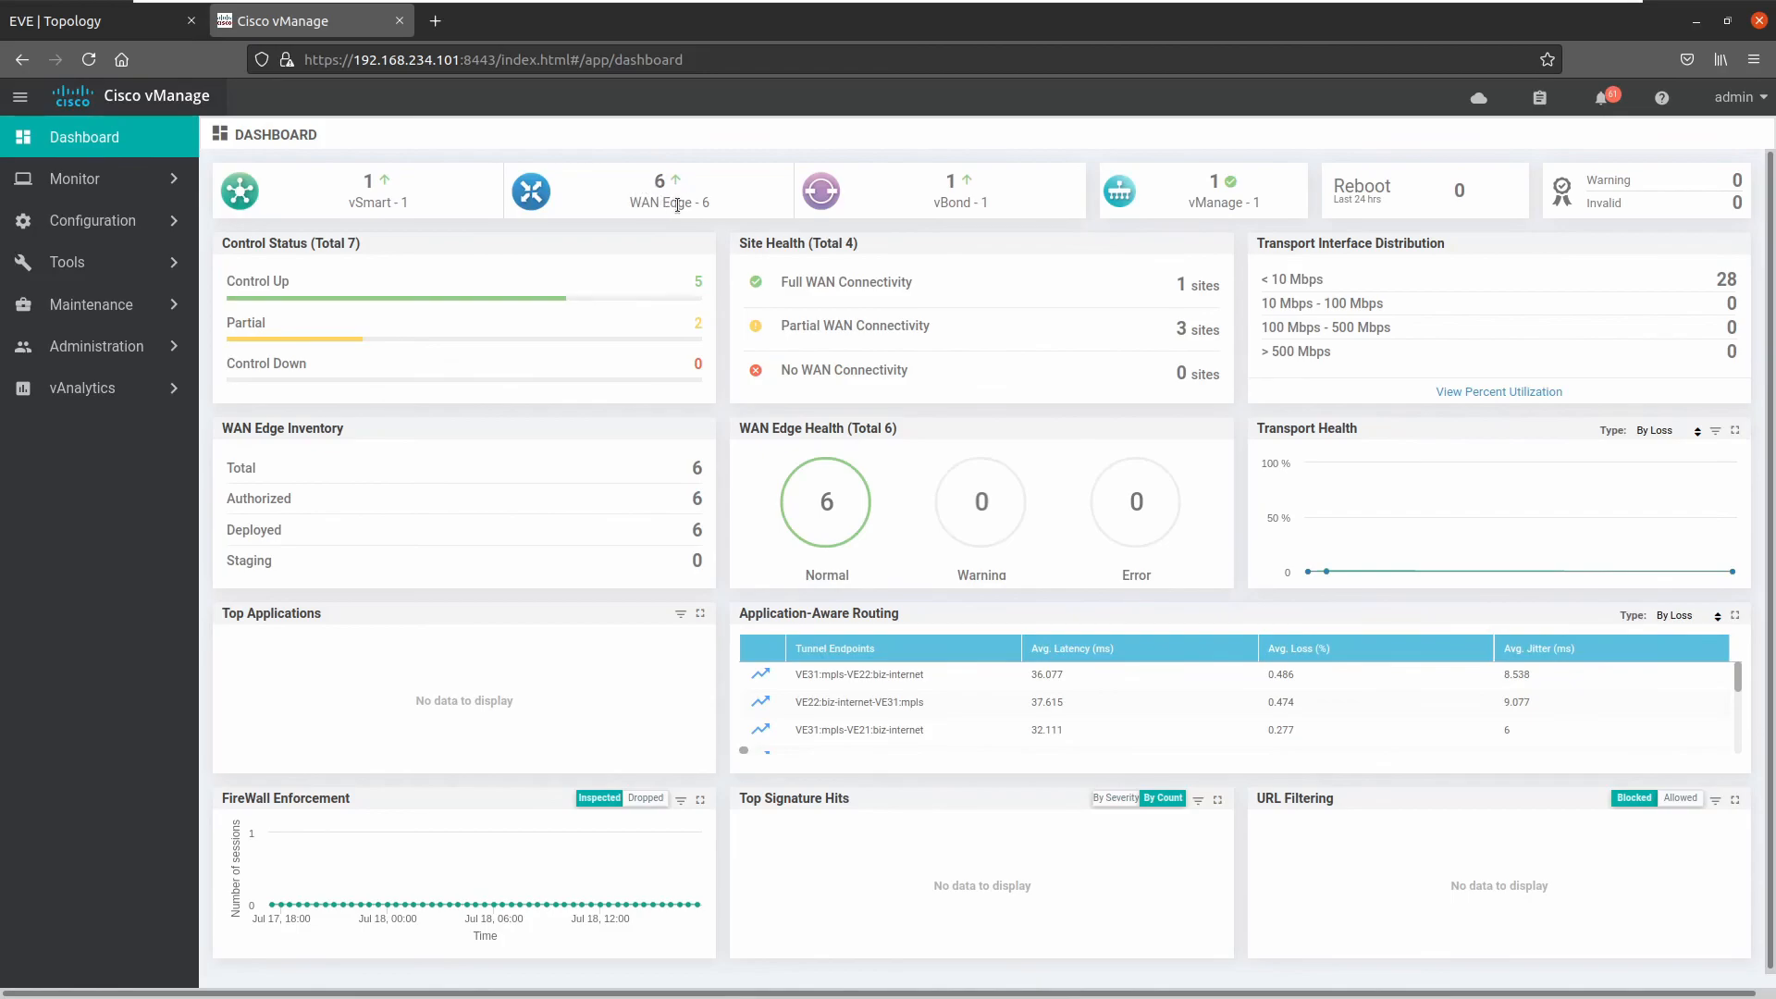
click(111, 222)
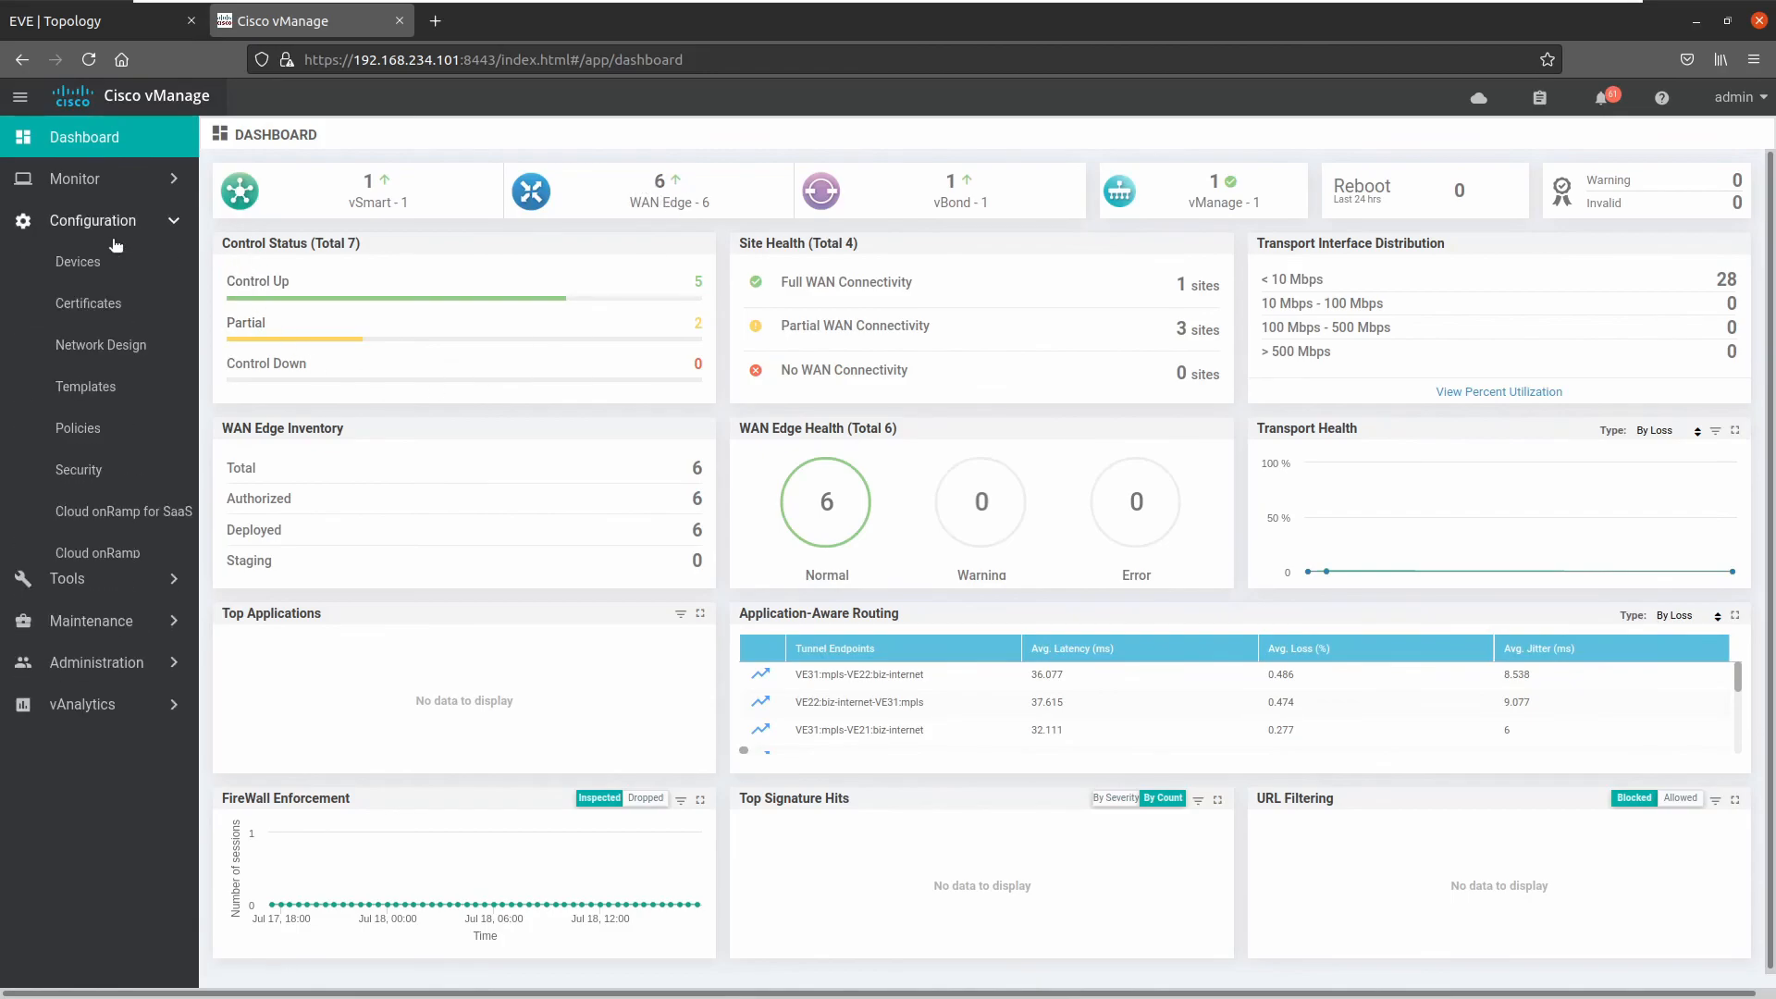
click(127, 388)
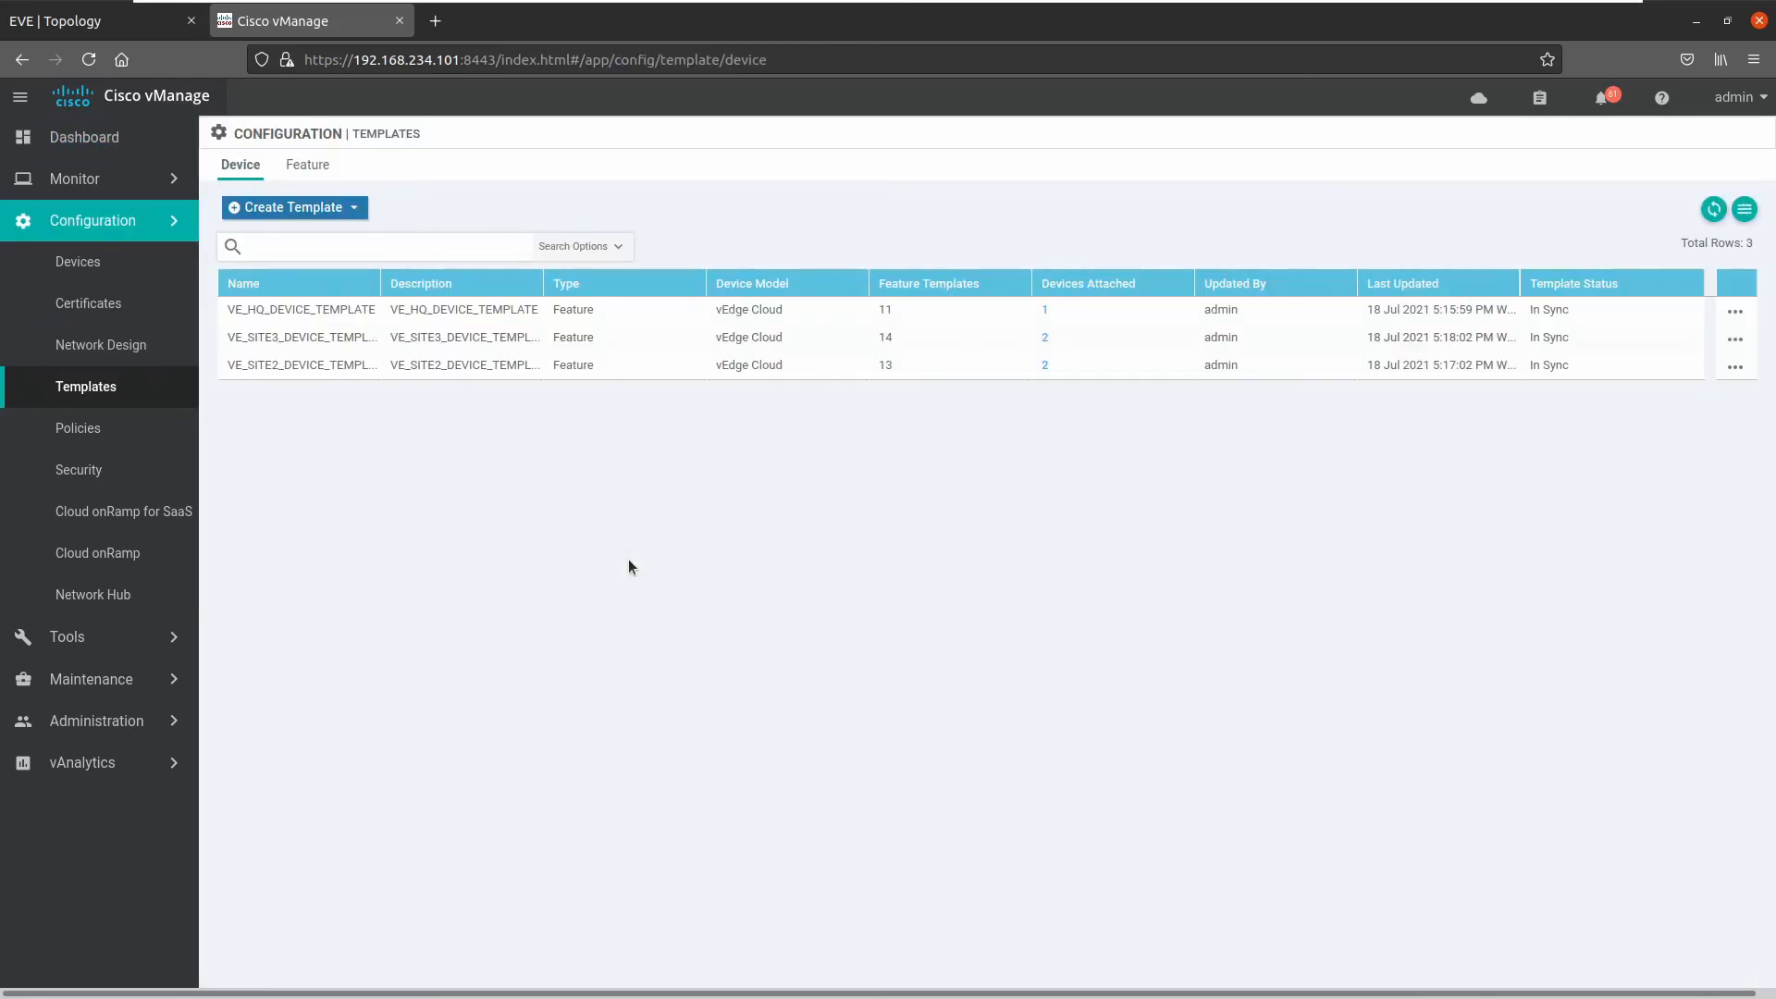